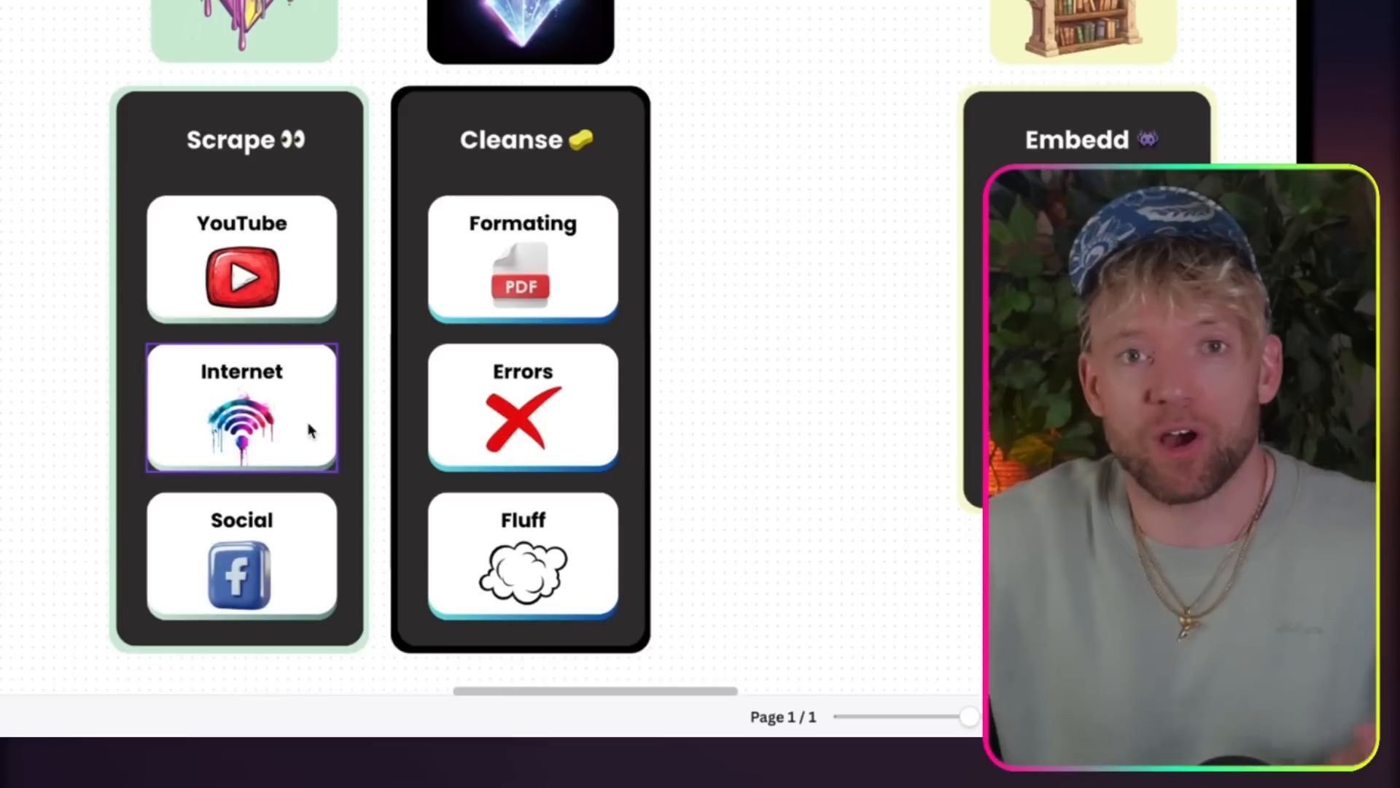
Step: Examine the Scrape, Cleanse and Embedd columns of the automation diagram on the whiteboard
{"action": "scroll", "coordinate": [310, 431], "scroll_direction": "down", "scroll_amount": 3}
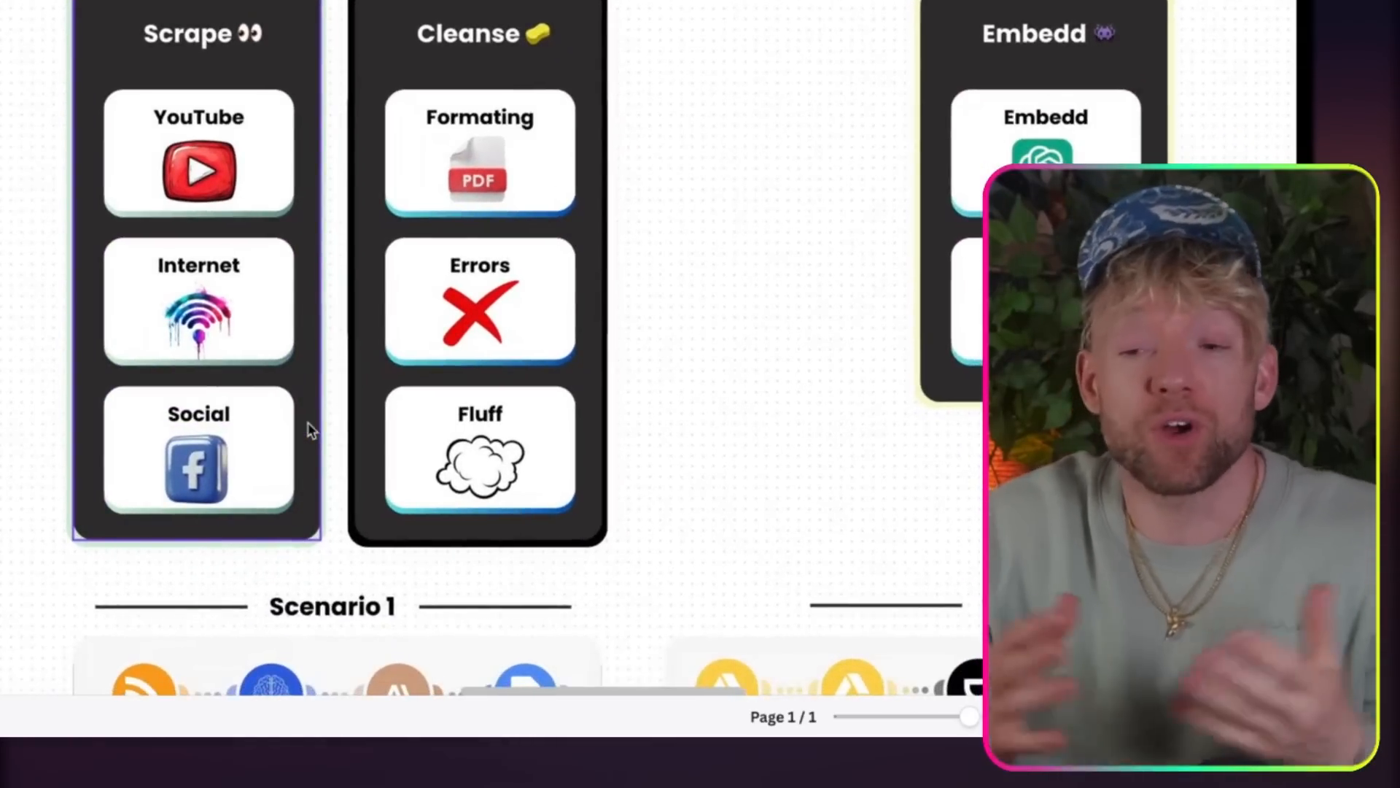
{"action": "scroll", "coordinate": [309, 431], "scroll_direction": "right", "scroll_amount": 3}
{"action": "scroll", "coordinate": [309, 430], "scroll_direction": "up", "scroll_amount": 2}
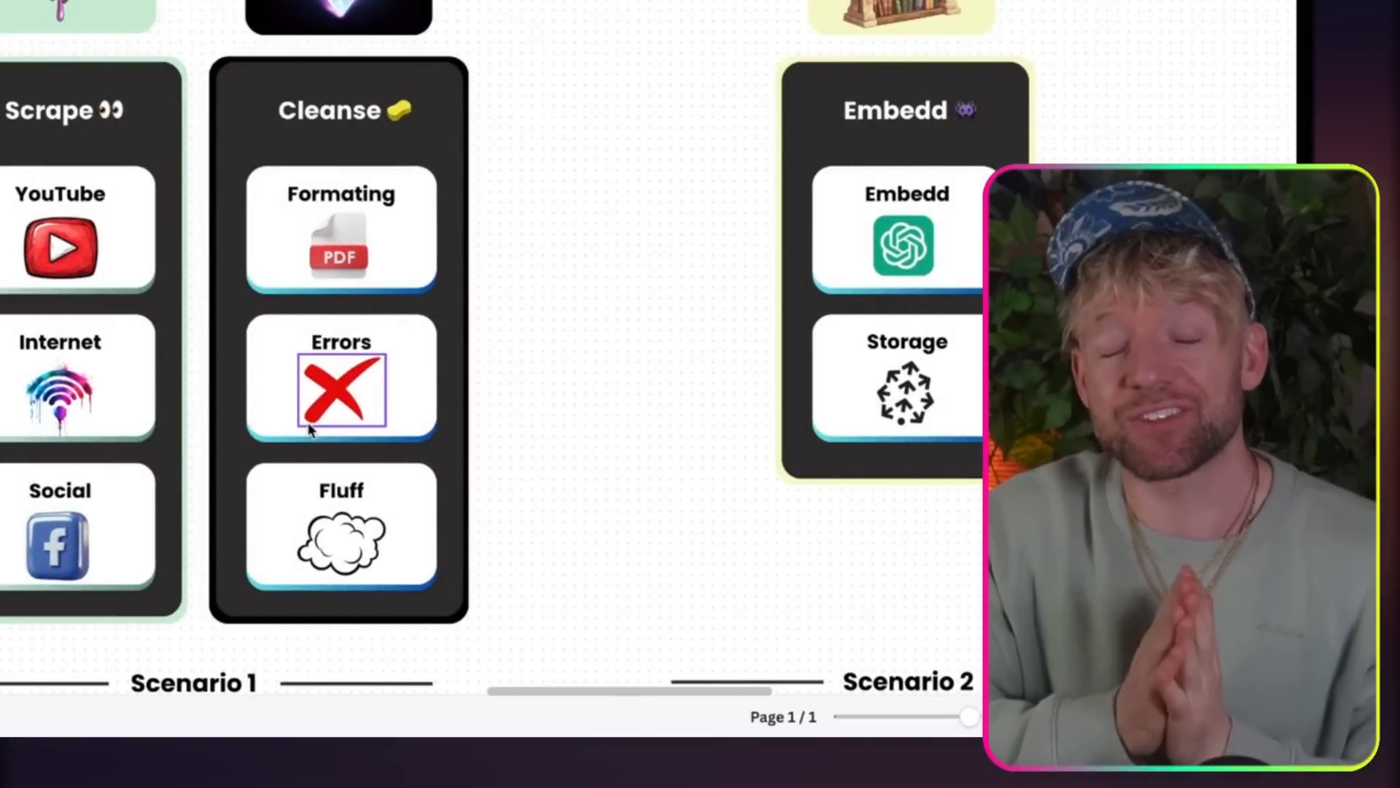
{"action": "scroll", "coordinate": [492, 404], "scroll_direction": "right", "scroll_amount": 5}
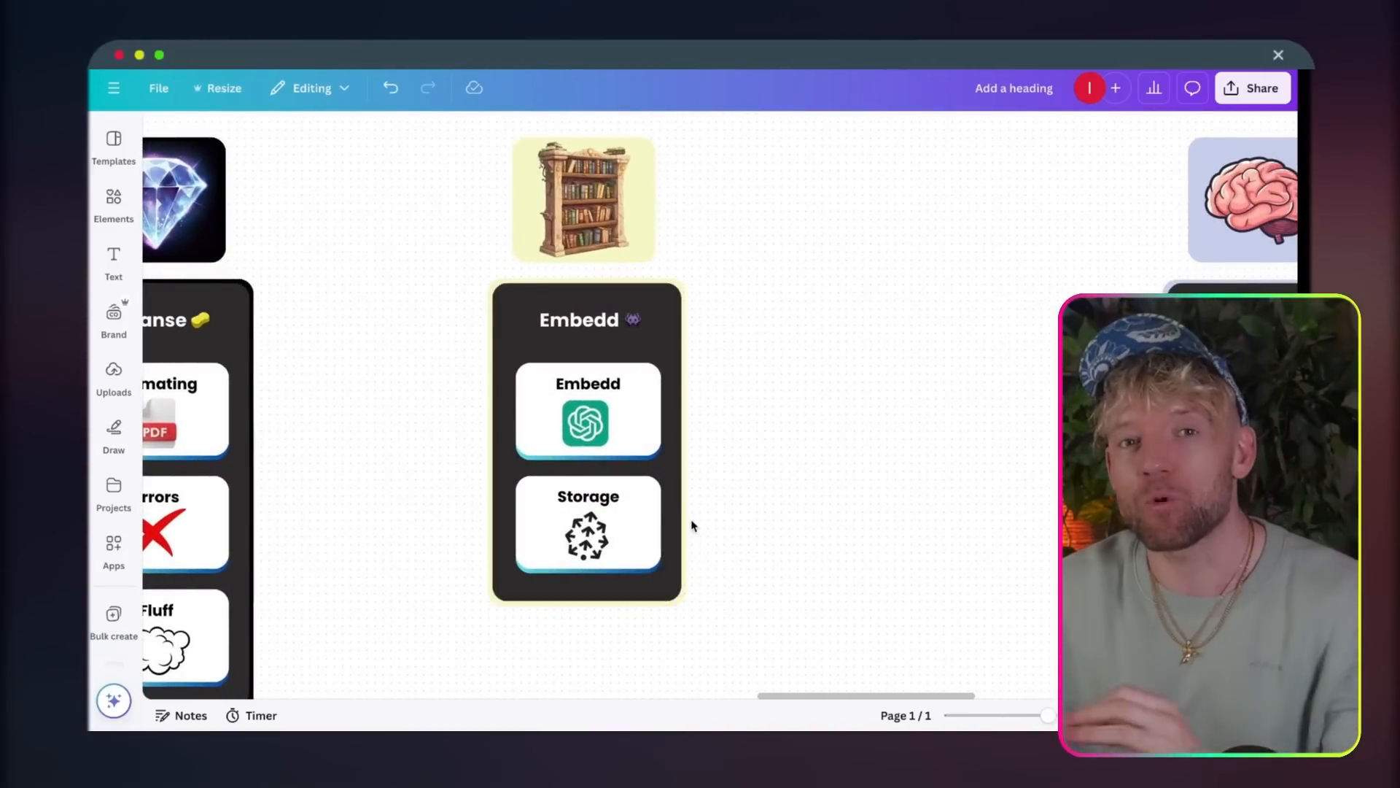
{"action": "scroll", "coordinate": [693, 525], "scroll_direction": "right", "scroll_amount": 4}
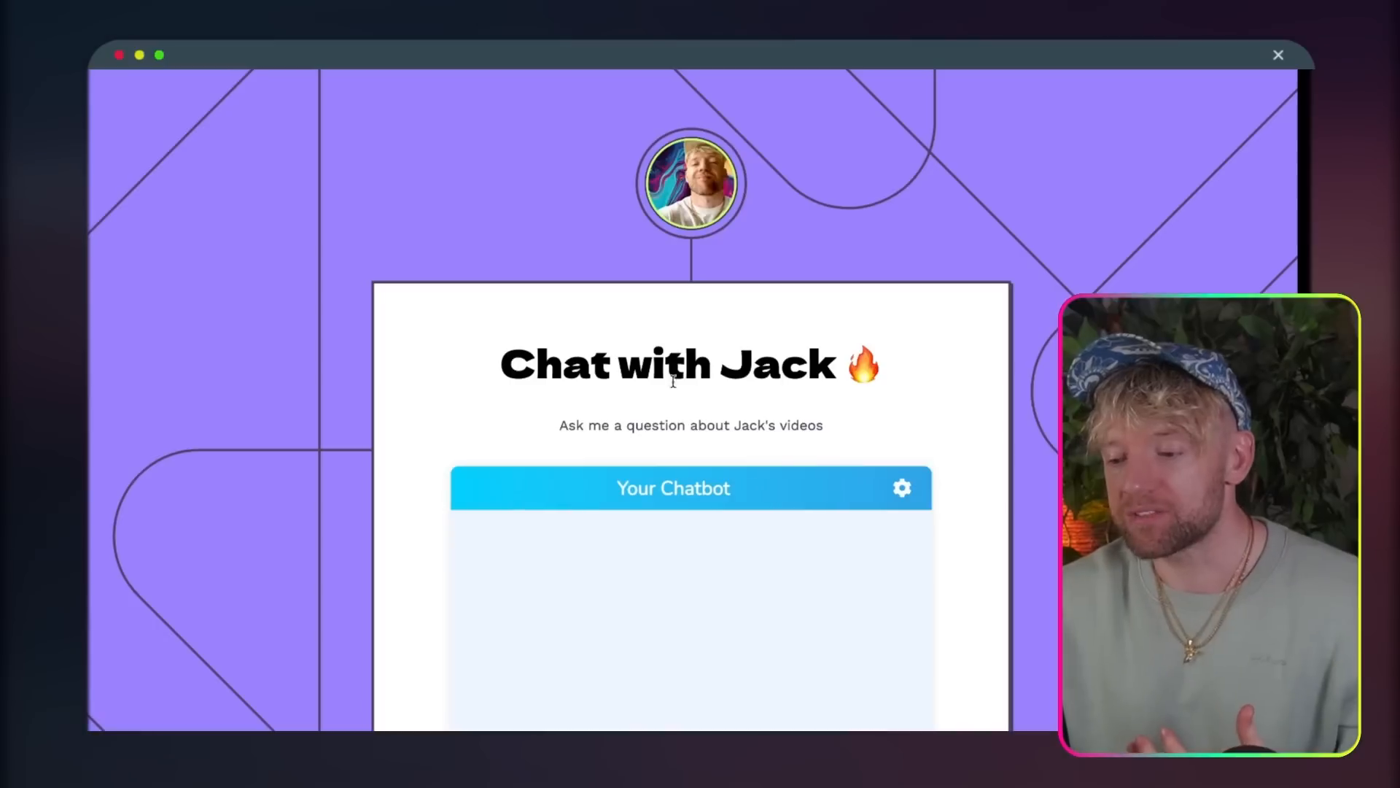
Step: In the web chatbot, draft a message asking which of the creator's videos to watch to learn about AI language translation
{"action": "scroll", "coordinate": [677, 402], "scroll_direction": "down", "scroll_amount": 2}
{"action": "scroll", "coordinate": [677, 401], "scroll_direction": "down", "scroll_amount": 2}
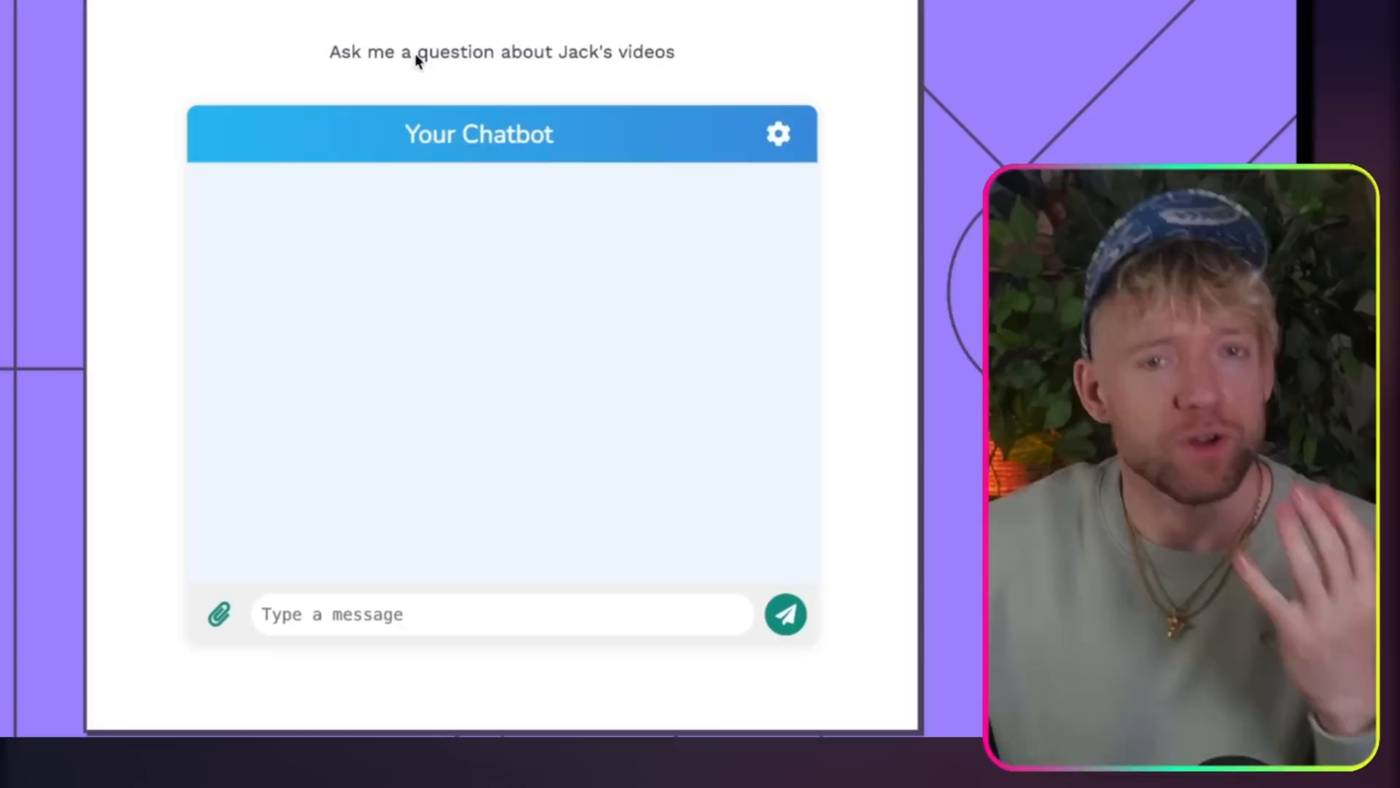
{"action": "left_click", "coordinate": [591, 644]}
{"action": "type", "text": "h"}
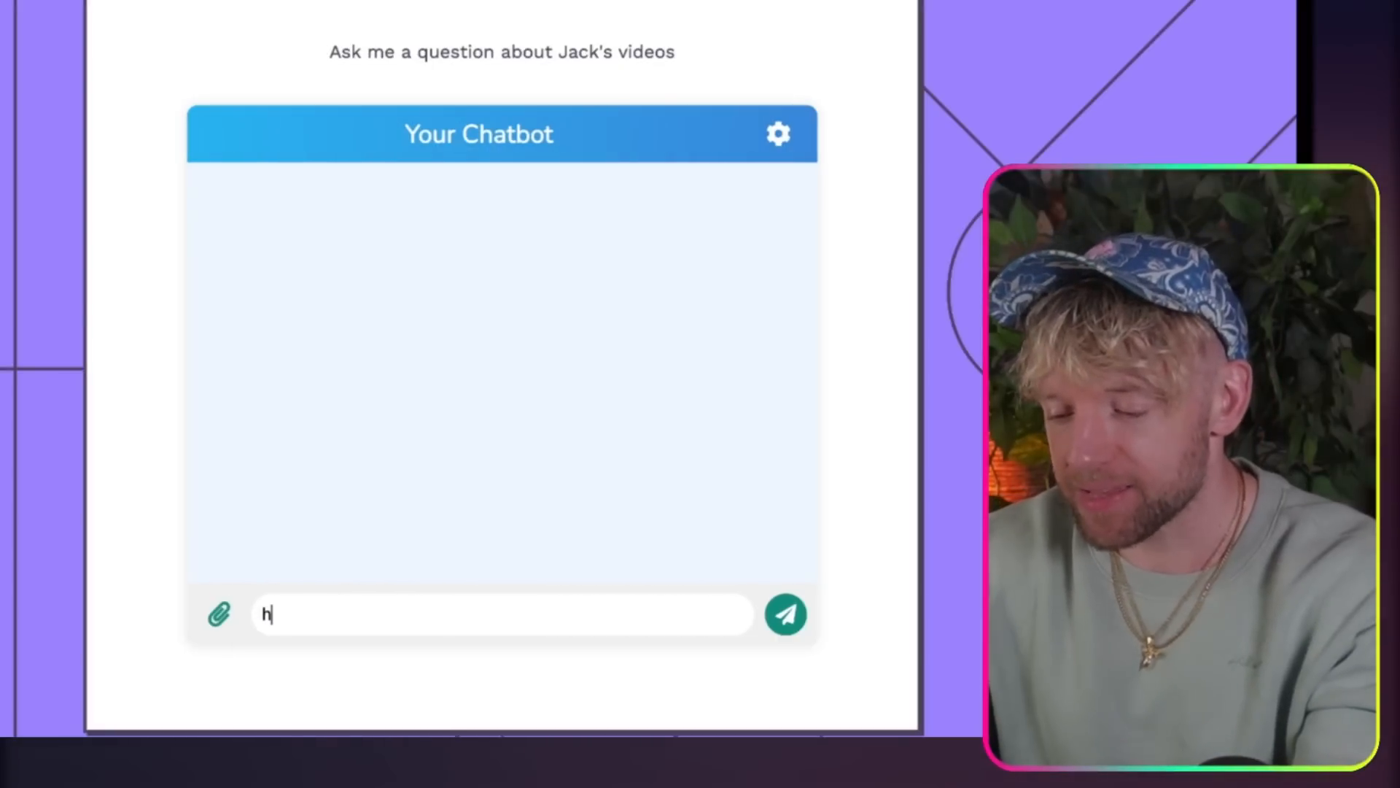
{"action": "type", "text": "EY, which video of jack's should"}
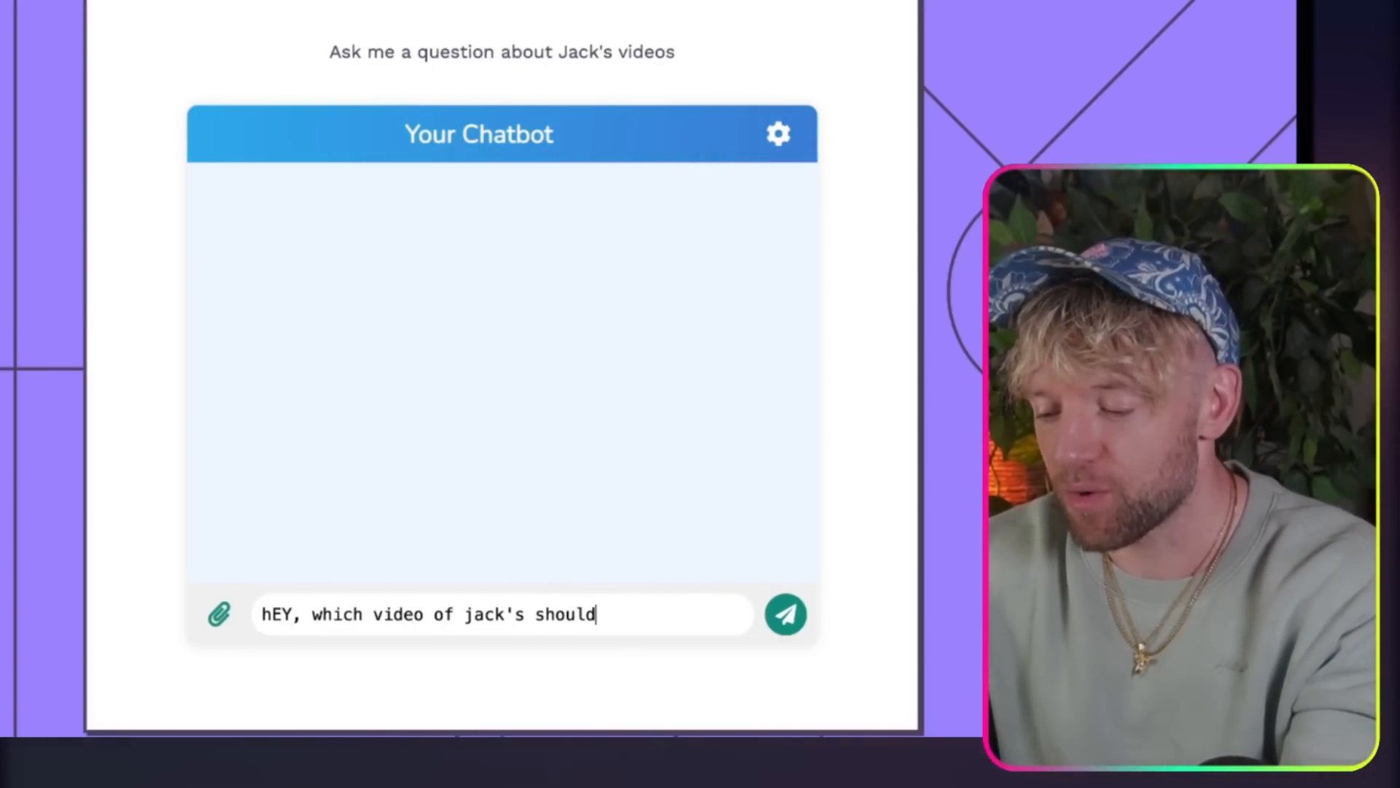
{"action": "type", "text": " i watch if i wnt t"}
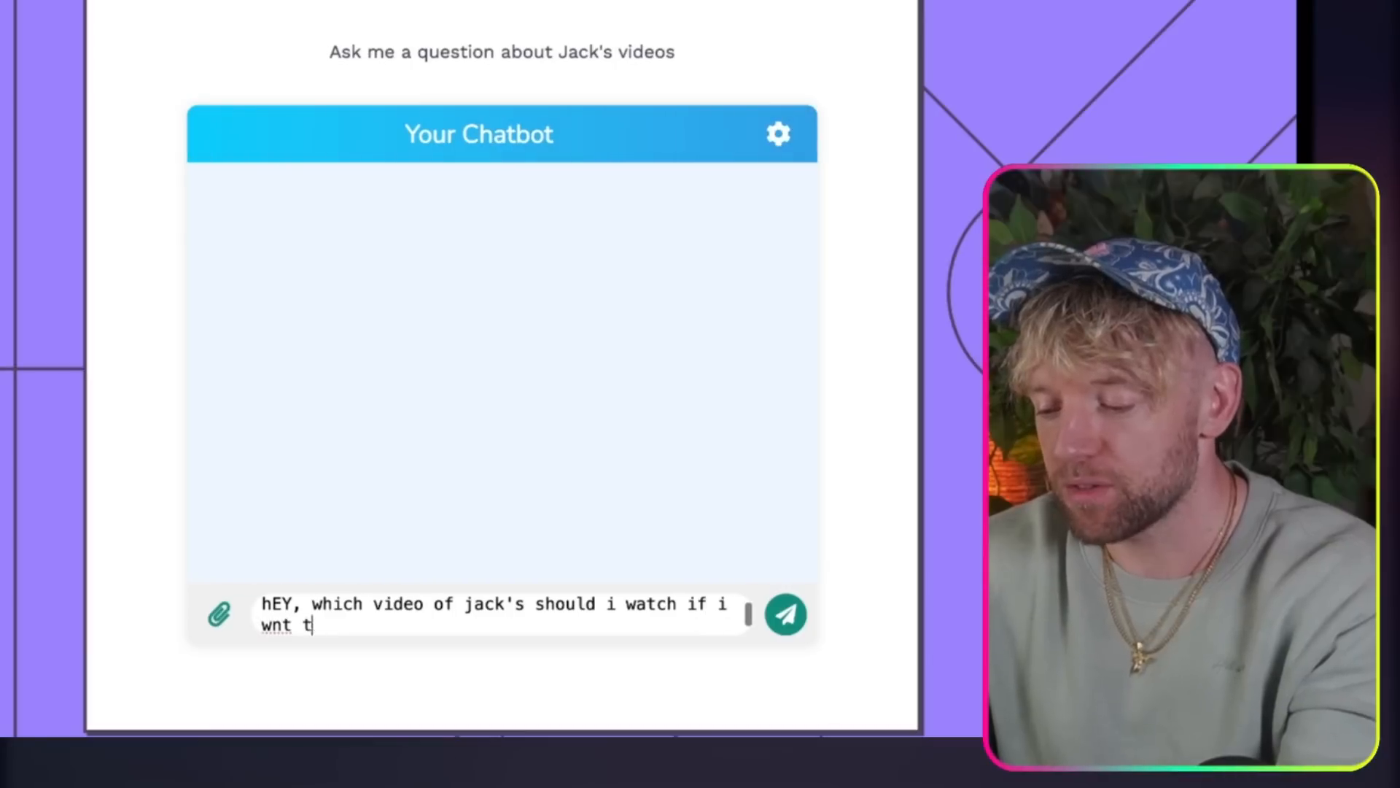
{"action": "type", "text": "o lesrn"}
{"action": "key", "text": "BackSpace"}
{"action": "key", "text": "BackSpace"}
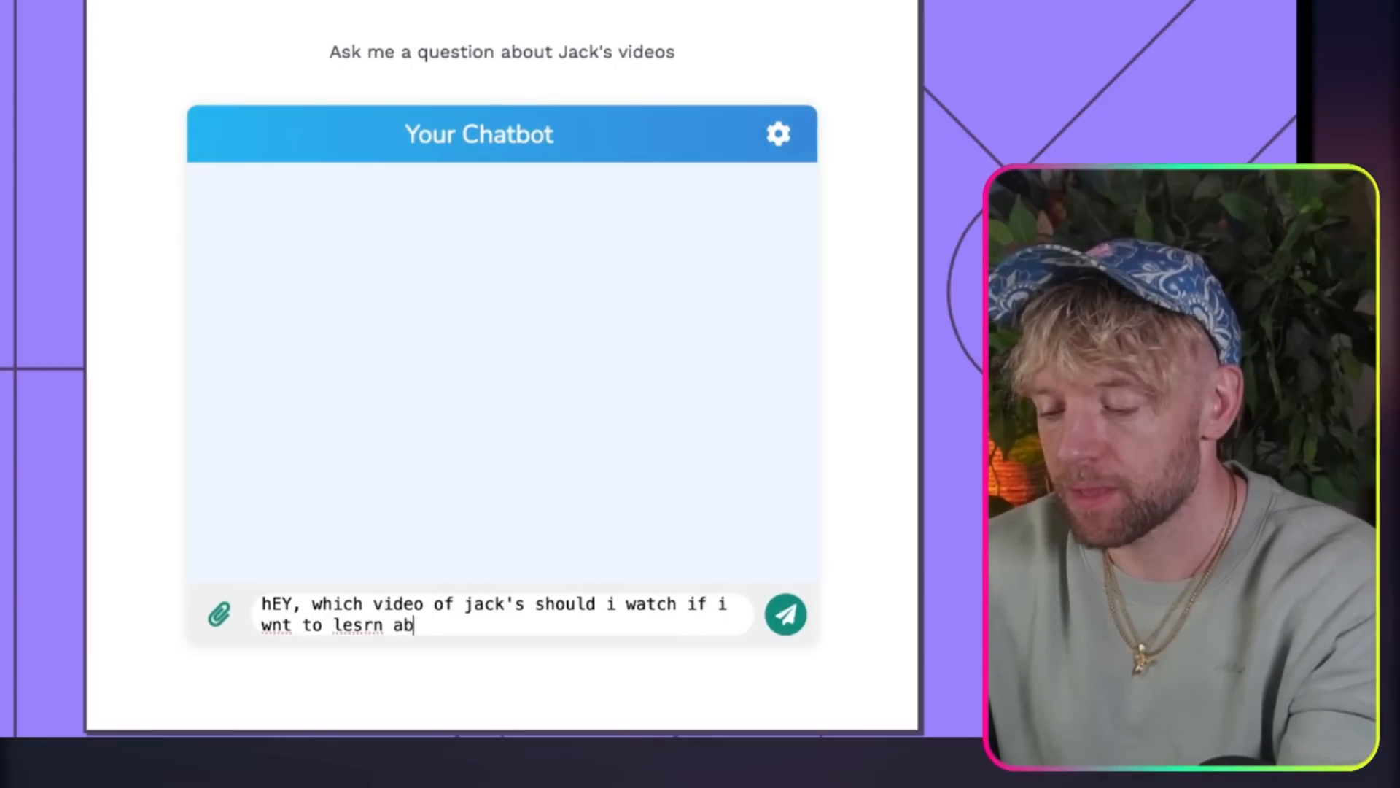
{"action": "type", "text": "rn about ai languge translation"}
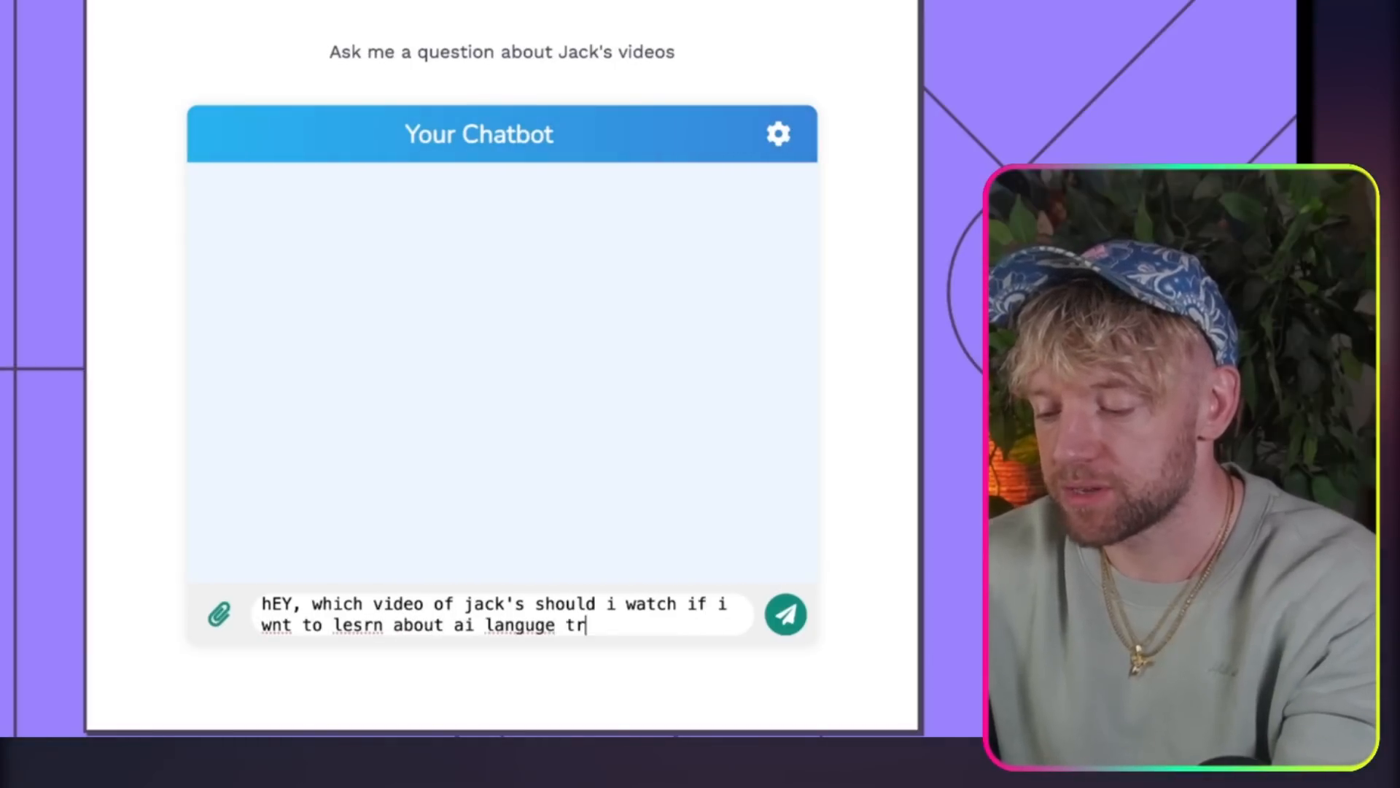
Step: Correct the misspelled words "learn", "want" and "language" in the drafted message and send it to the chatbot
{"action": "left_click", "coordinate": [364, 625]}
{"action": "key", "text": "BackSpace"}
{"action": "type", "text": "a"}
{"action": "left_click", "coordinate": [276, 626]}
{"action": "type", "text": "a"}
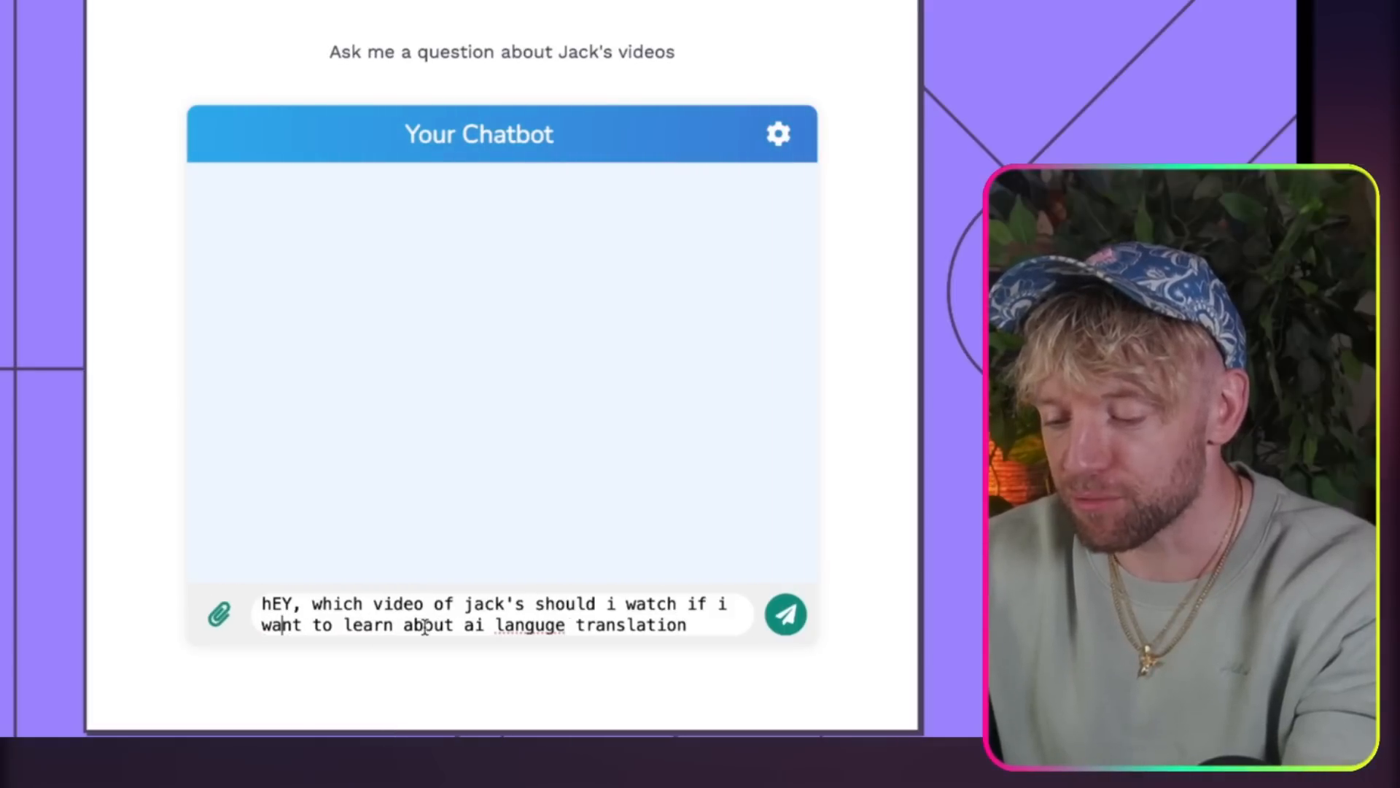
{"action": "left_click", "coordinate": [549, 625]}
{"action": "type", "text": "a"}
{"action": "key", "text": "Return"}
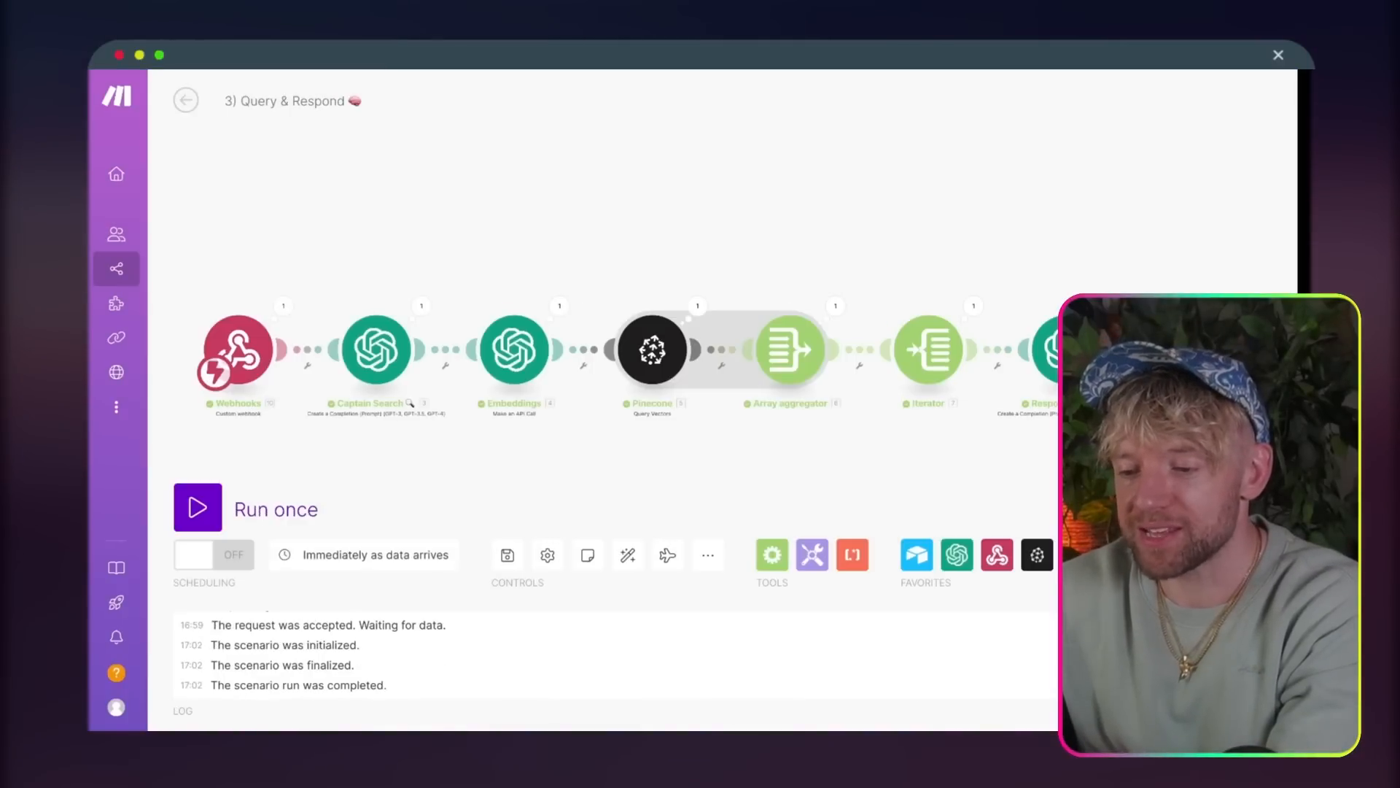
Step: Open the YouTube video linked in the chatbot's reply
{"action": "left_click_drag", "start_coordinate": [606, 216], "coordinate": [540, 197]}
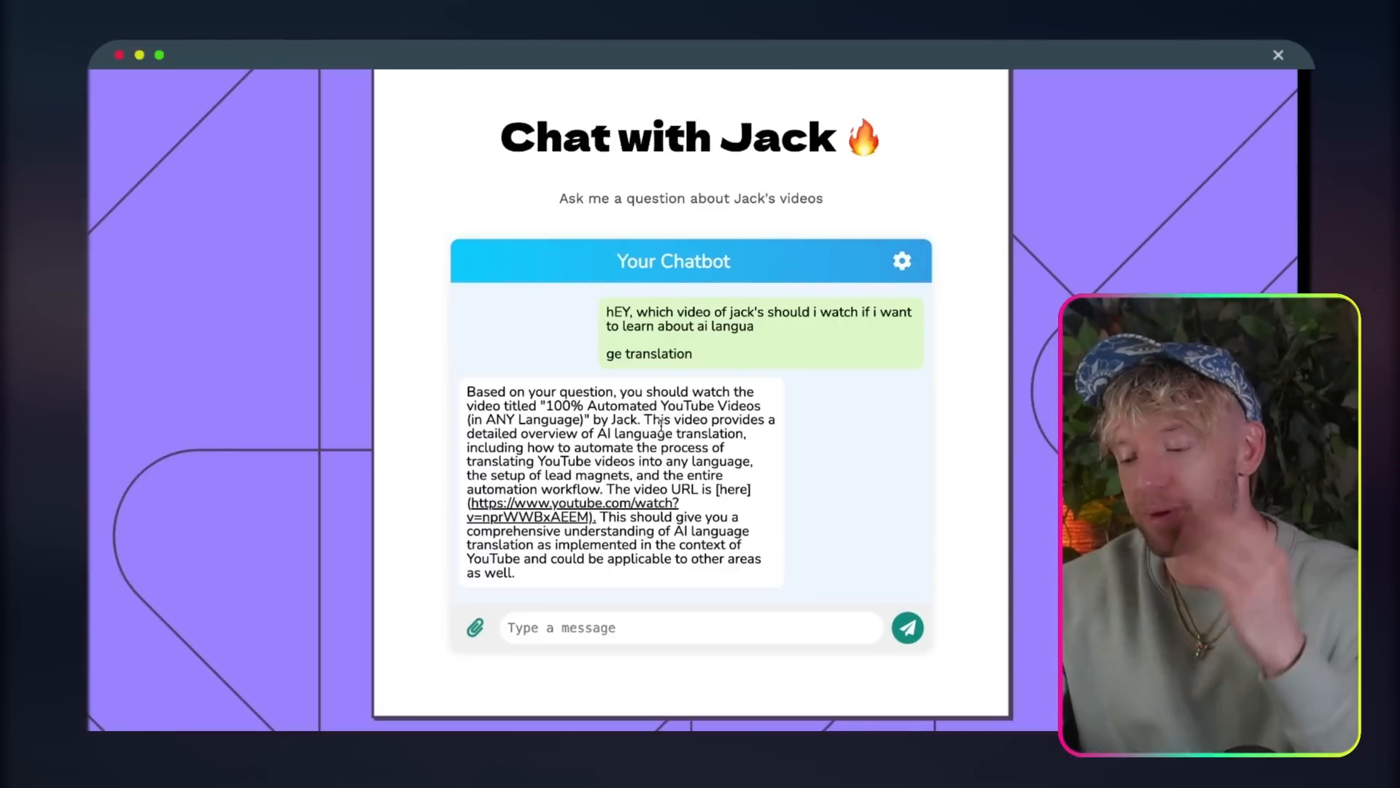
{"action": "left_click", "coordinate": [588, 512]}
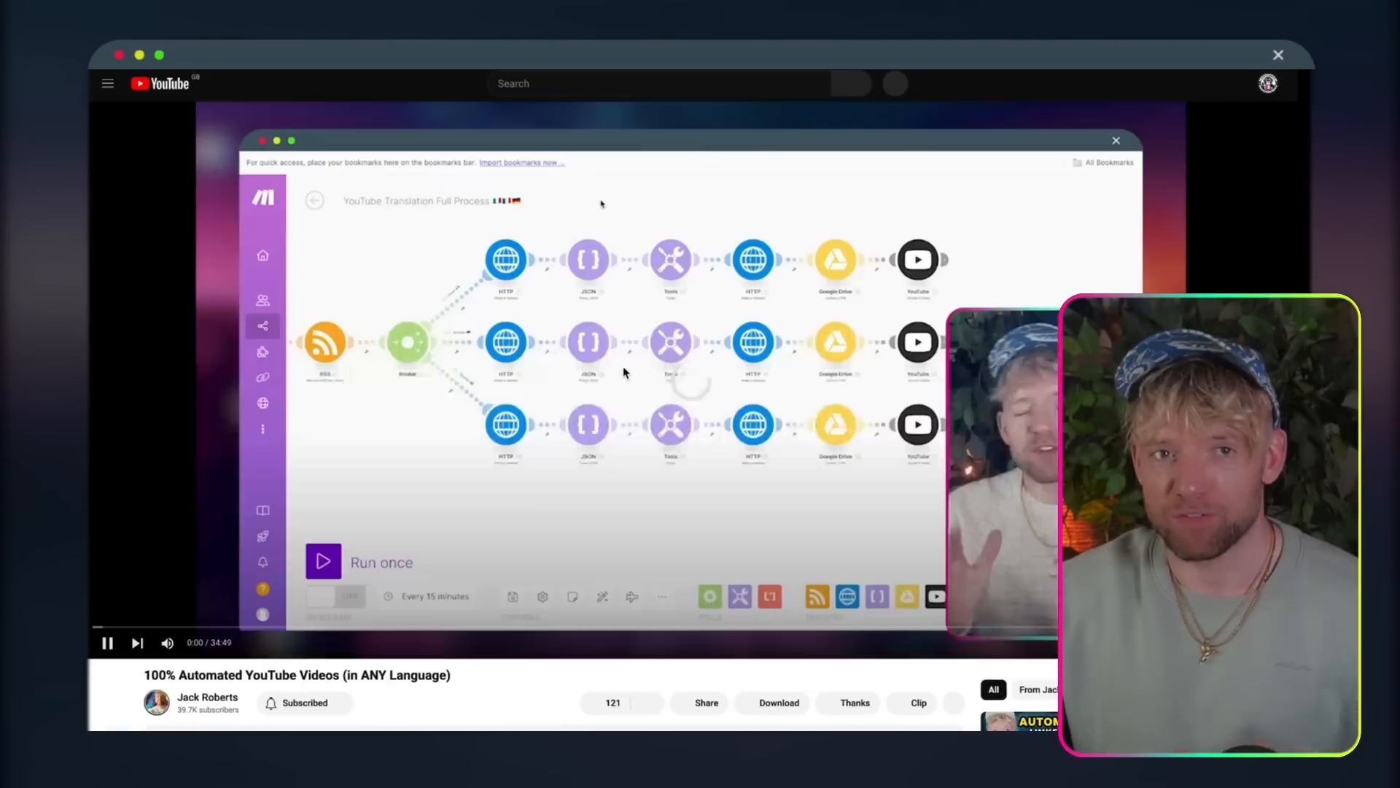
{"action": "left_click", "coordinate": [622, 370]}
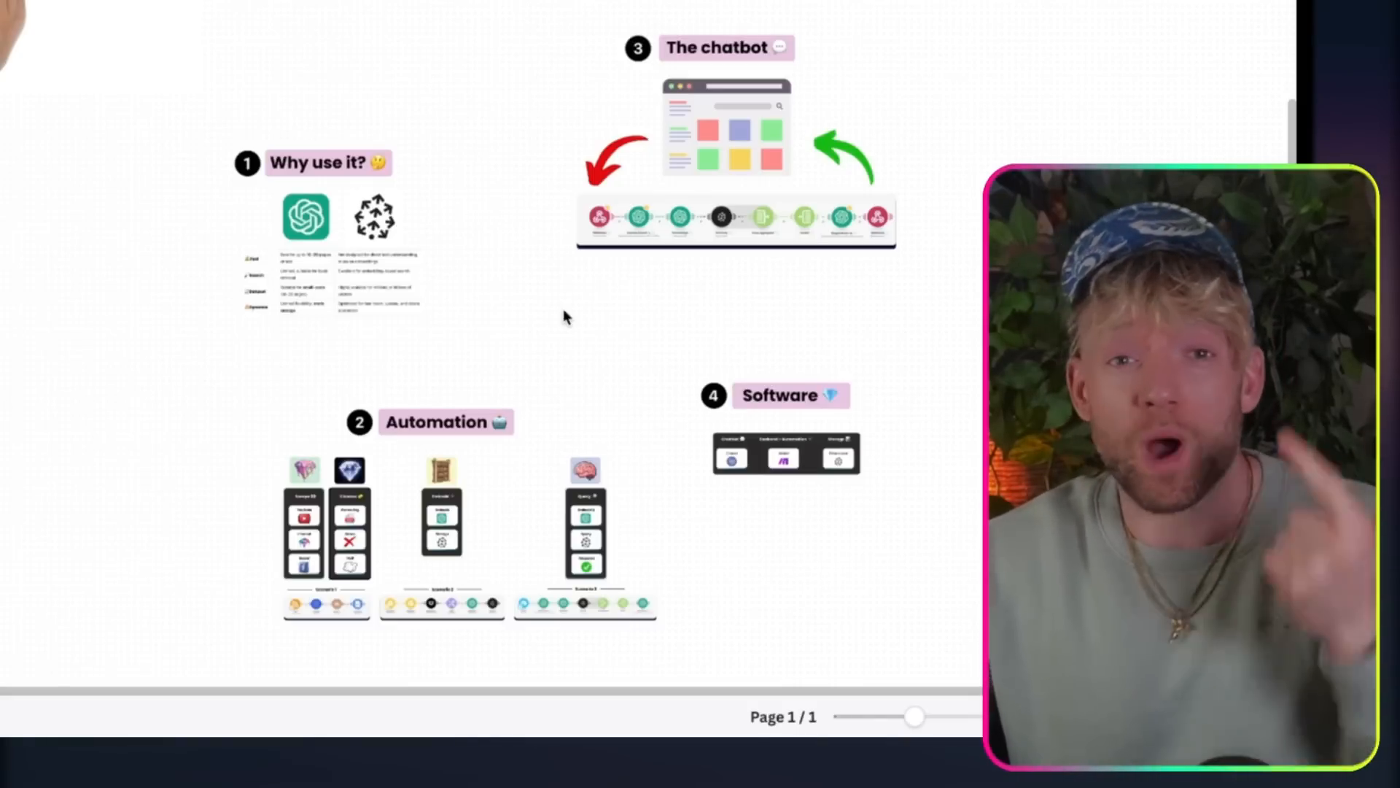
Step: In the Canva whiteboard, examine the Automation section with its Embedd and Query columns and the Scenario 2 and Scenario 3 flows
{"action": "scroll", "coordinate": [571, 388], "scroll_direction": "up", "scroll_amount": 5}
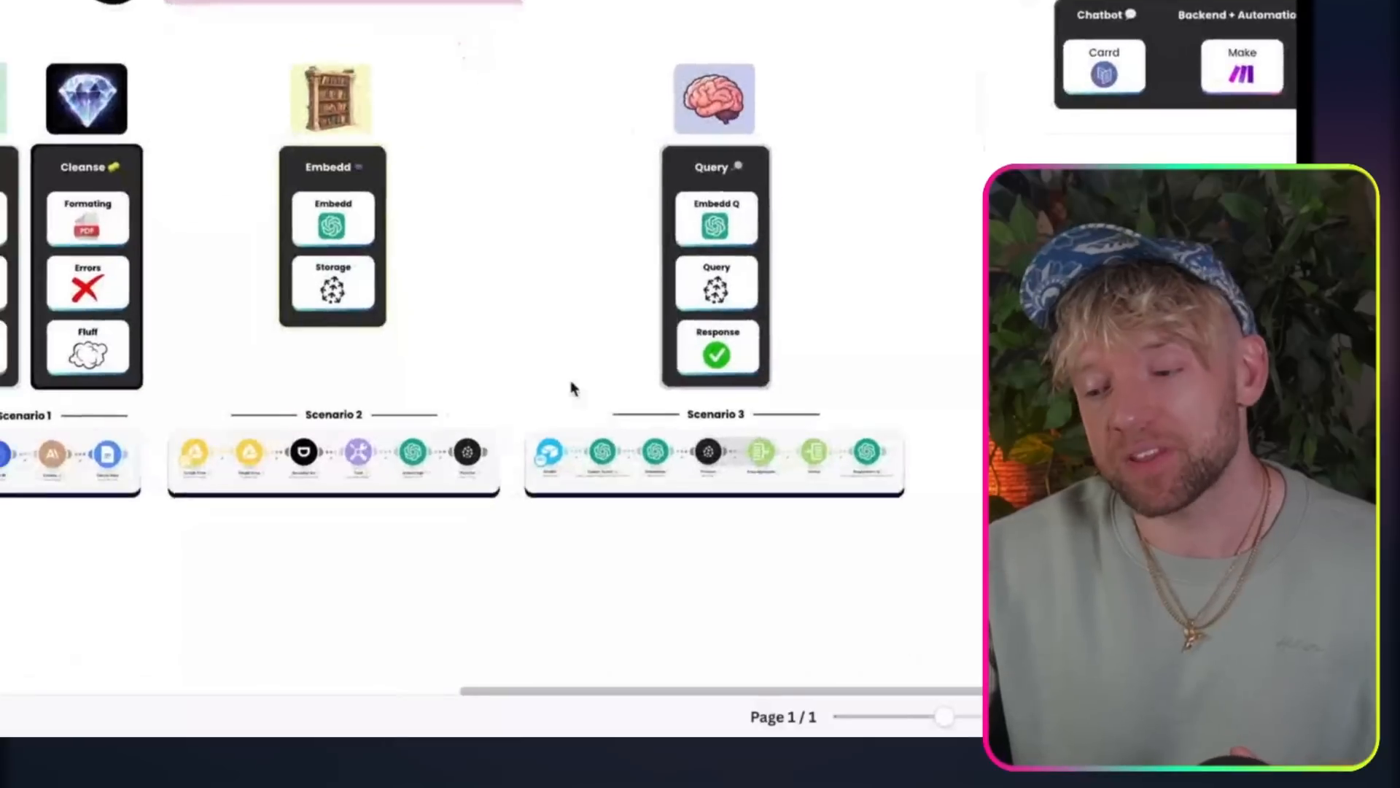
{"action": "scroll", "coordinate": [570, 381], "scroll_direction": "up", "scroll_amount": 3}
{"action": "scroll", "coordinate": [570, 382], "scroll_direction": "left", "scroll_amount": 2}
{"action": "scroll", "coordinate": [28, 501], "scroll_direction": "up", "scroll_amount": 4}
{"action": "scroll", "coordinate": [28, 501], "scroll_direction": "right", "scroll_amount": 3}
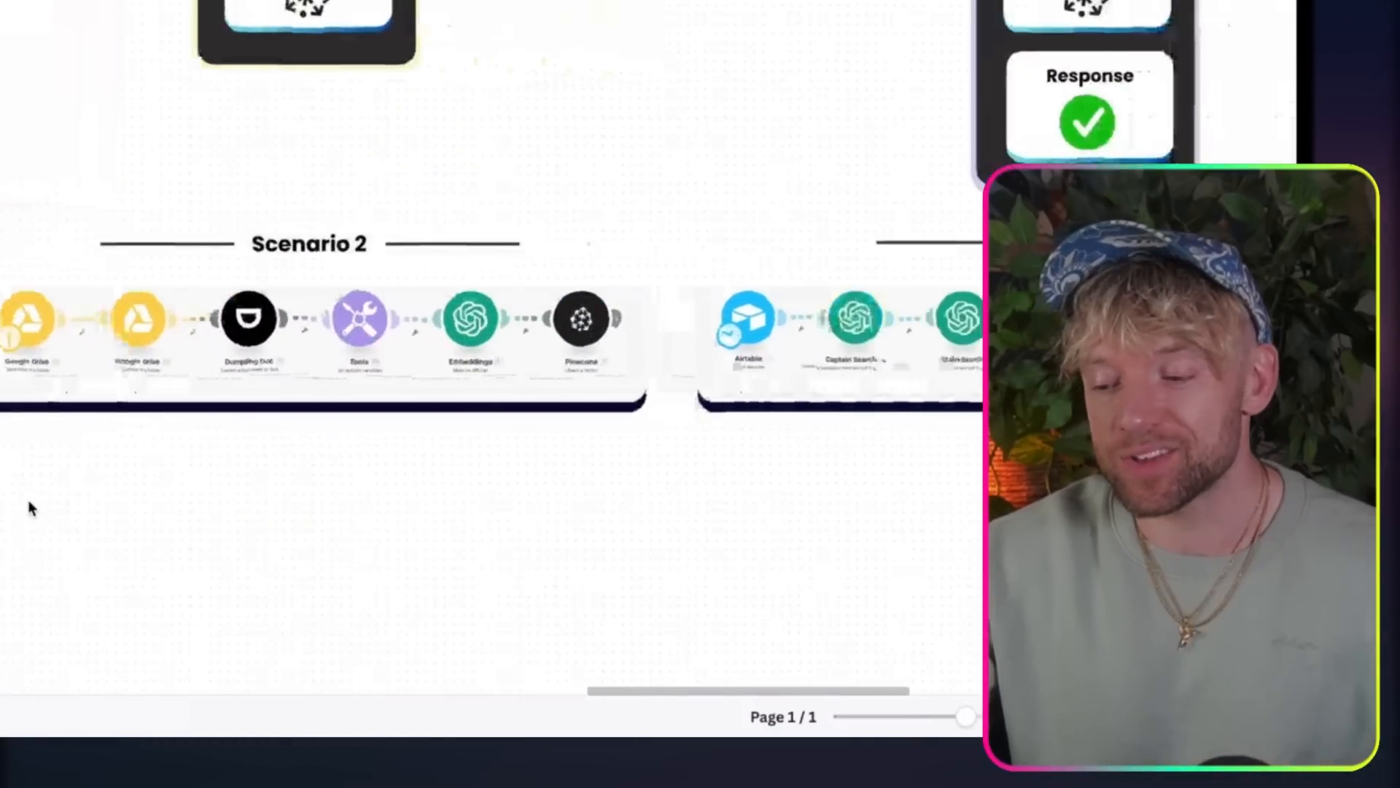
{"action": "scroll", "coordinate": [29, 508], "scroll_direction": "right", "scroll_amount": 3}
{"action": "scroll", "coordinate": [29, 508], "scroll_direction": "down", "scroll_amount": 3}
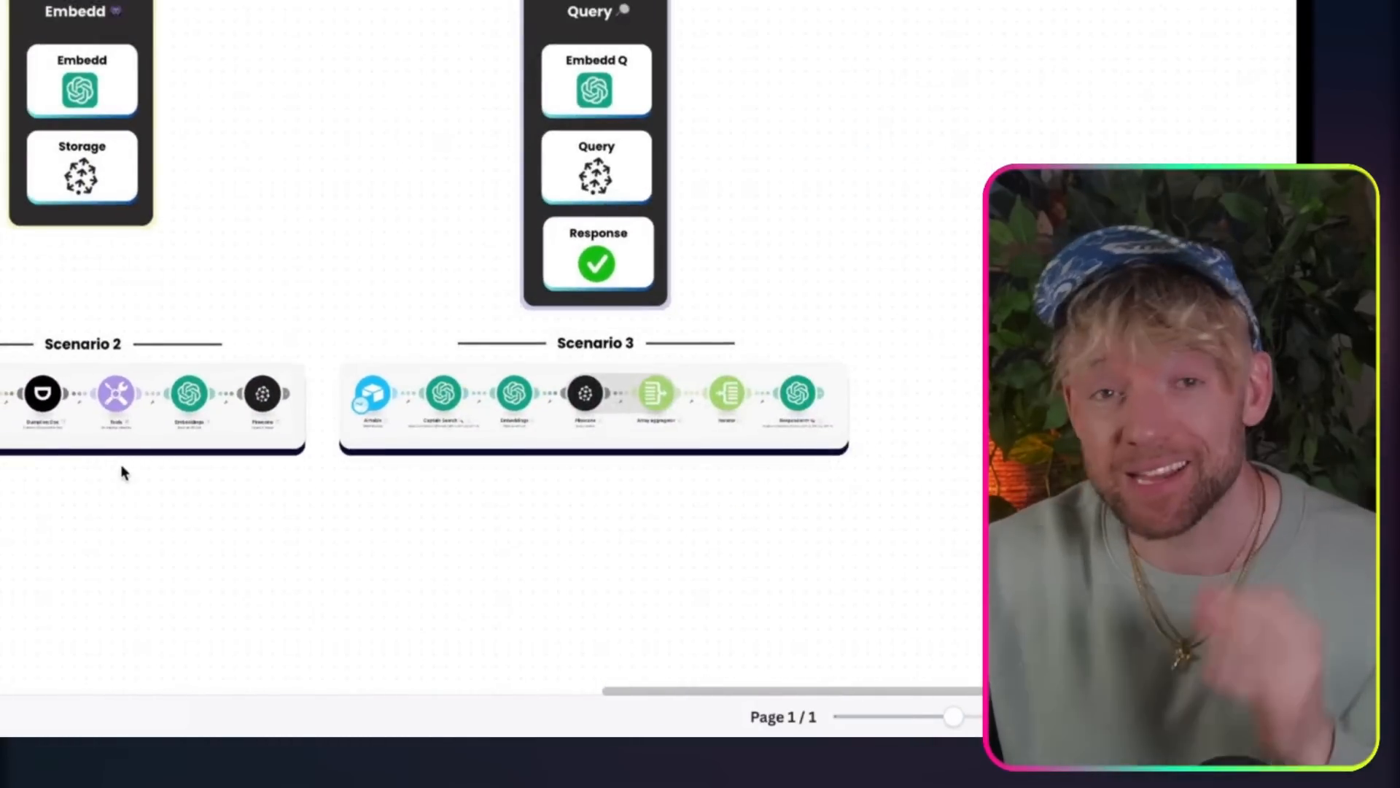
{"action": "scroll", "coordinate": [204, 345], "scroll_direction": "down", "scroll_amount": 3}
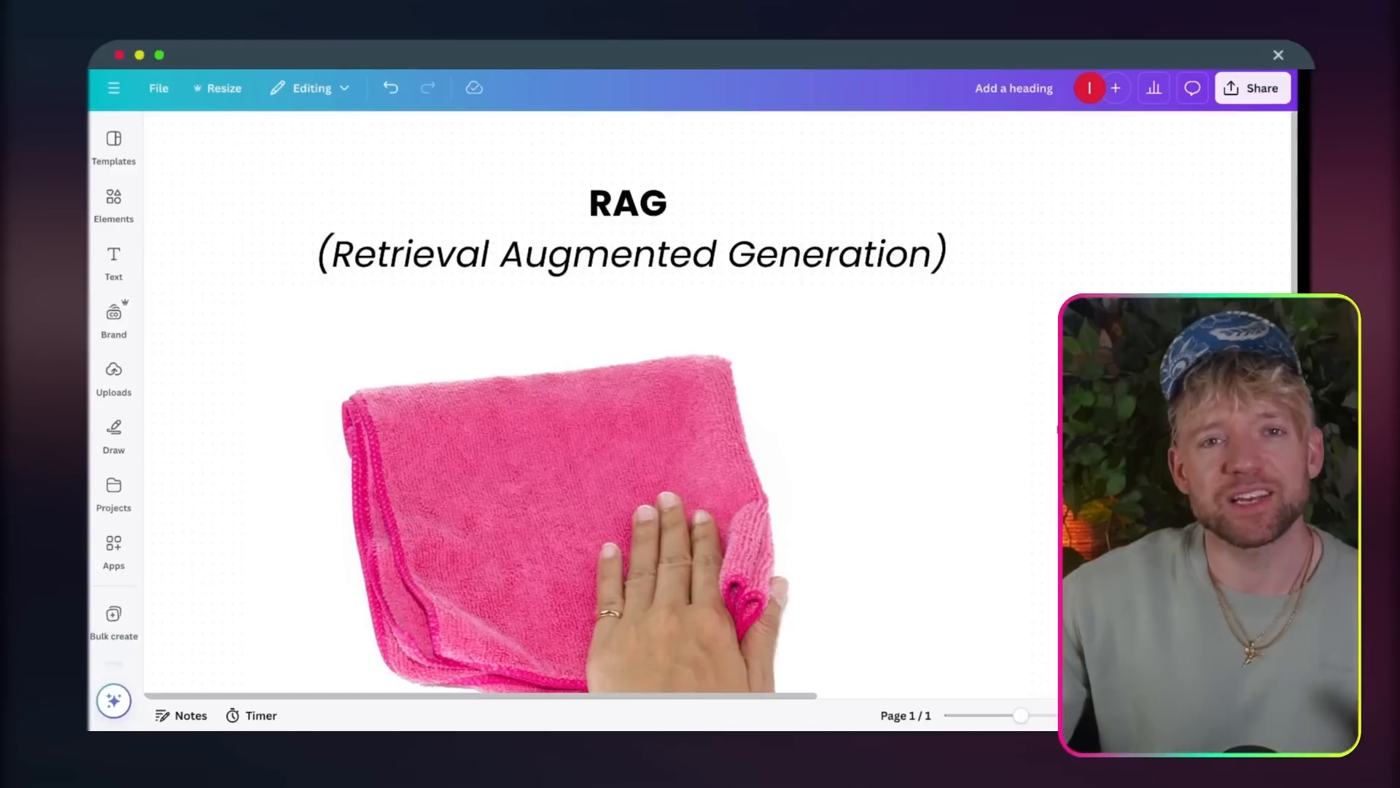
Step: Go from the RAG title to the "Why use it?" comparison and select the arrow-cluster logo above its second column
{"action": "scroll", "coordinate": [958, 394], "scroll_direction": "down", "scroll_amount": 10}
{"action": "scroll", "coordinate": [957, 394], "scroll_direction": "right", "scroll_amount": 5}
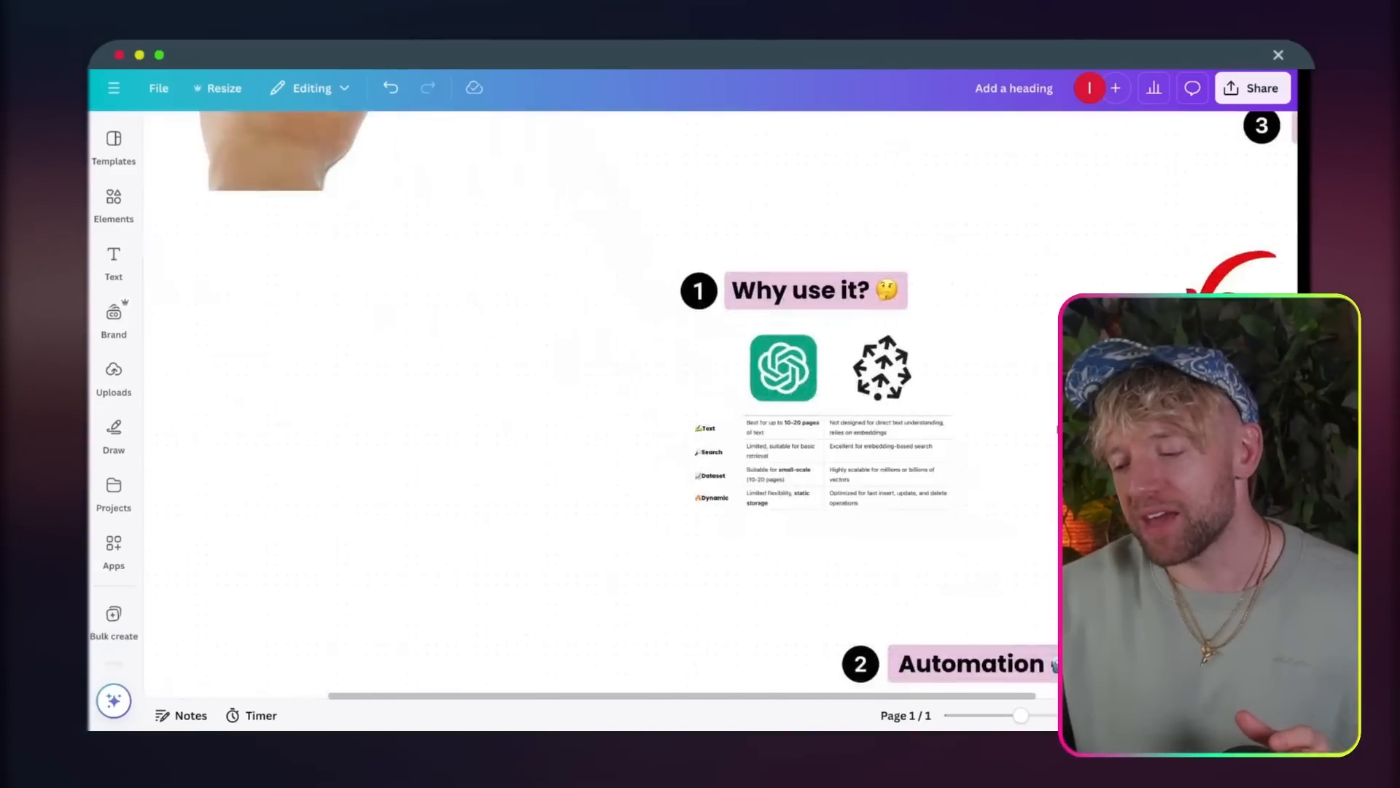
{"action": "scroll", "coordinate": [958, 394], "scroll_direction": "up", "scroll_amount": 5}
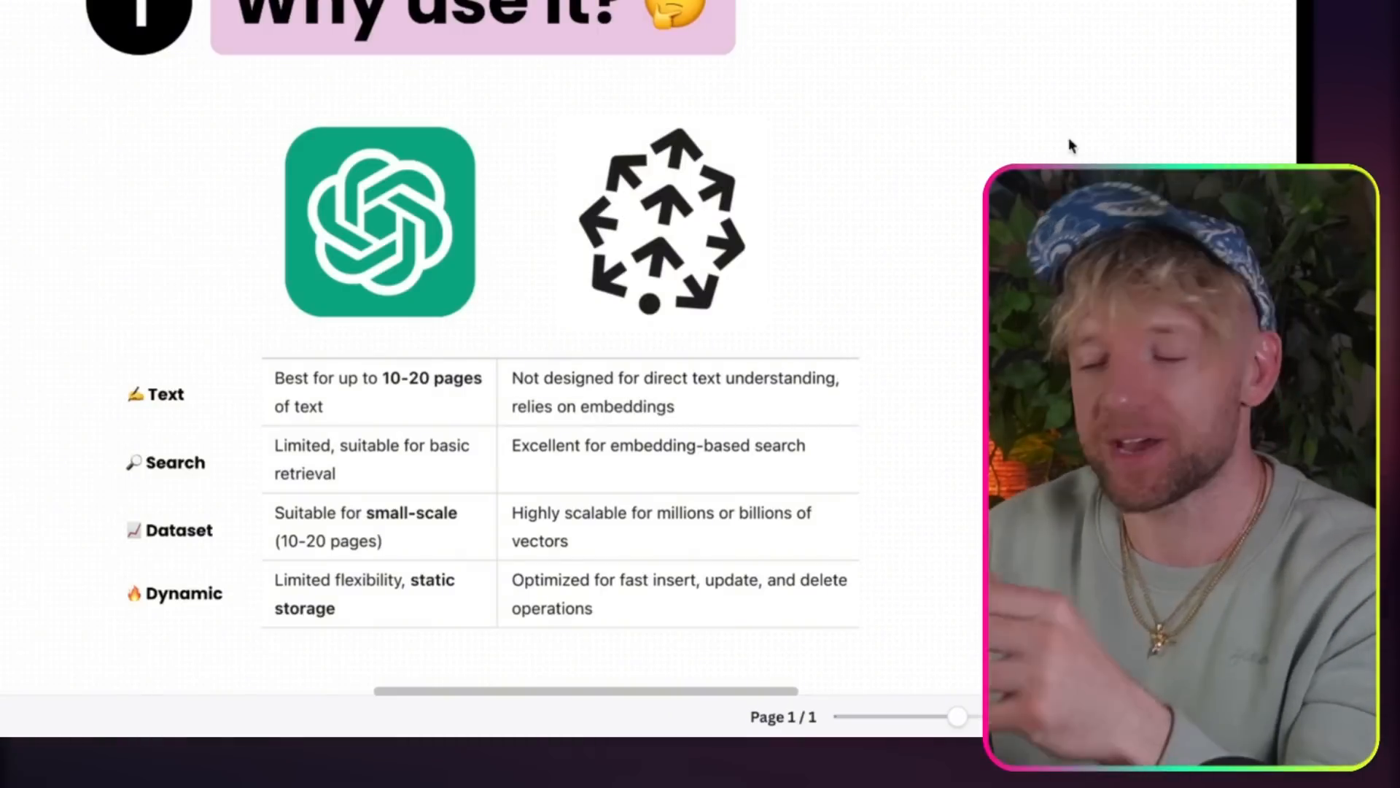
{"action": "left_click", "coordinate": [669, 212]}
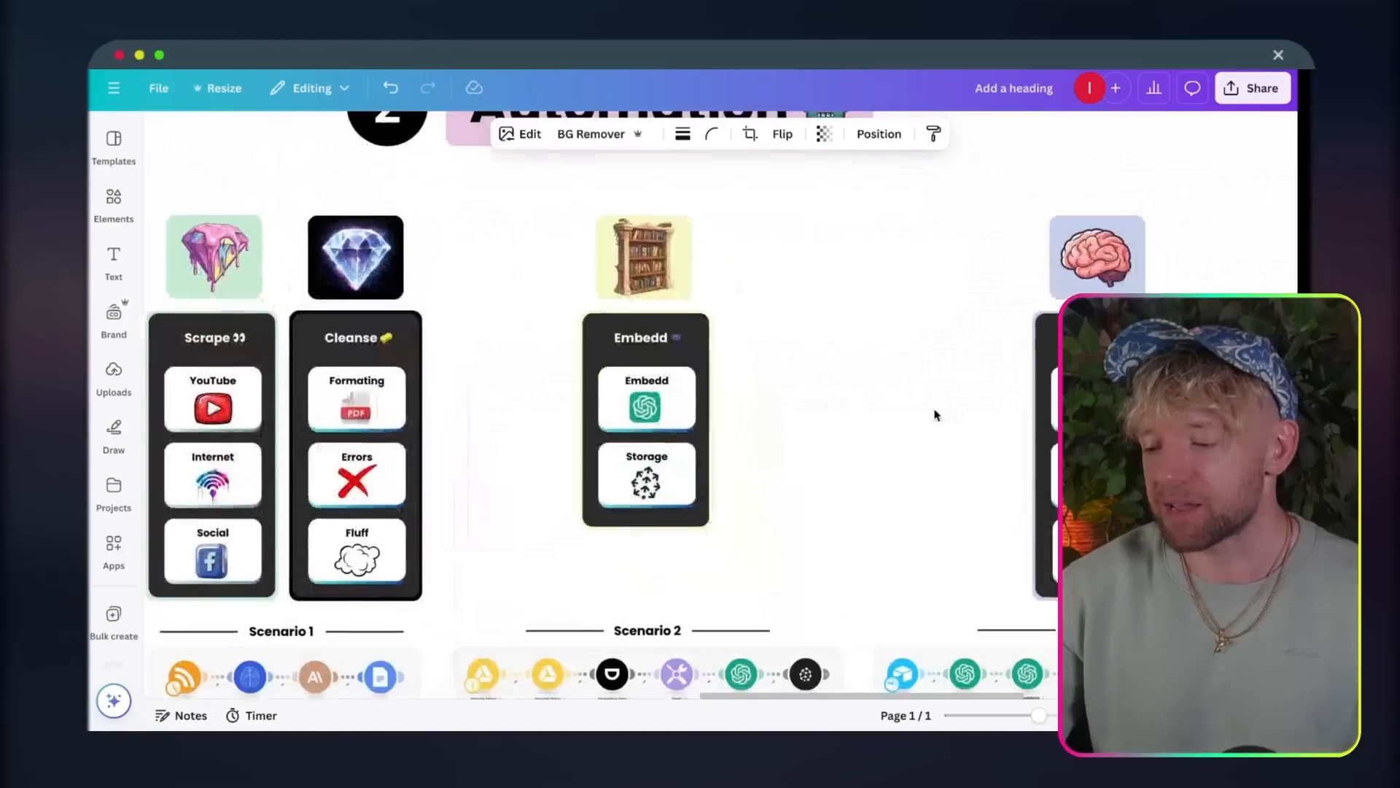
Step: Look closely at the bookshelf illustration above the Embedd column
{"action": "scroll", "coordinate": [669, 303], "scroll_direction": "right", "scroll_amount": 1}
{"action": "scroll", "coordinate": [668, 303], "scroll_direction": "up", "scroll_amount": 10}
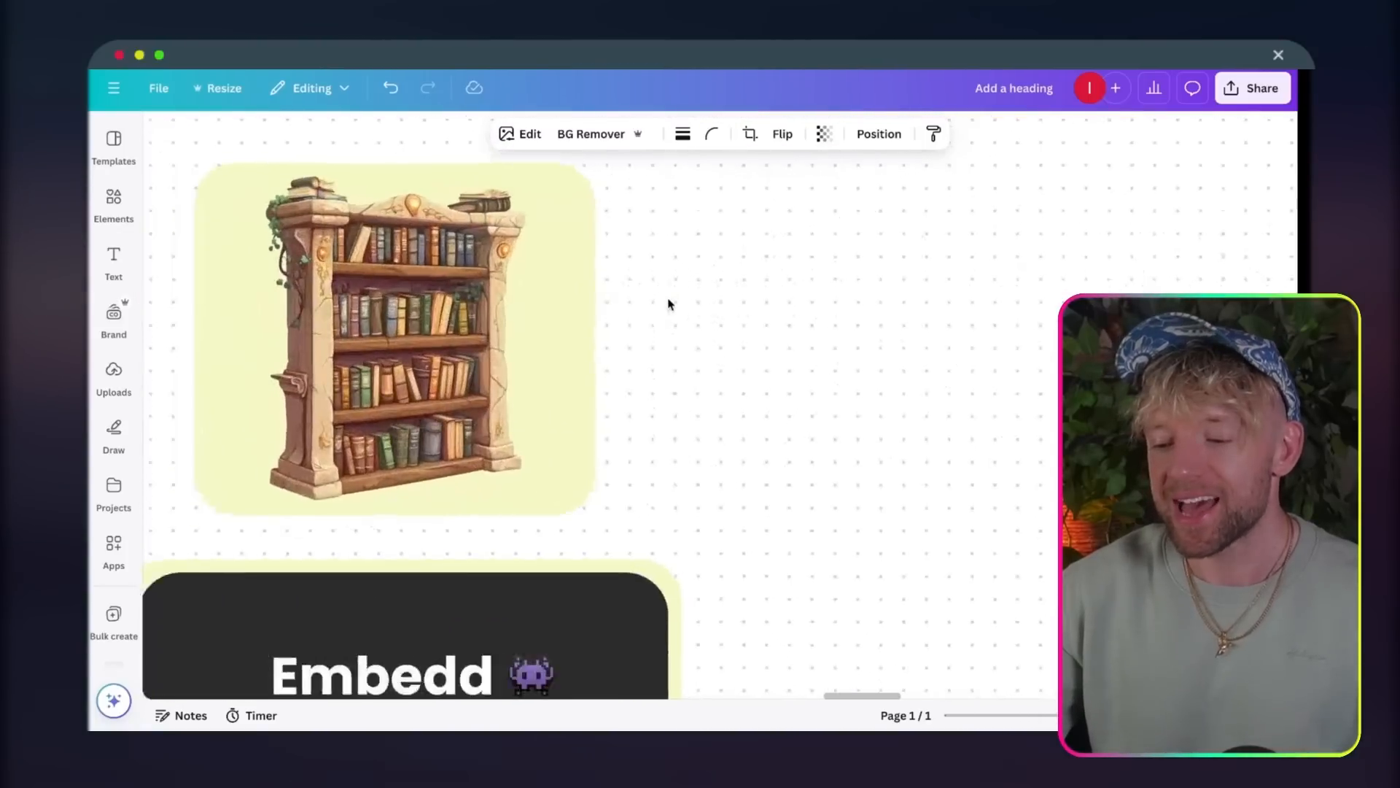
{"action": "scroll", "coordinate": [668, 303], "scroll_direction": "left", "scroll_amount": 3}
{"action": "scroll", "coordinate": [676, 303], "scroll_direction": "up", "scroll_amount": 3}
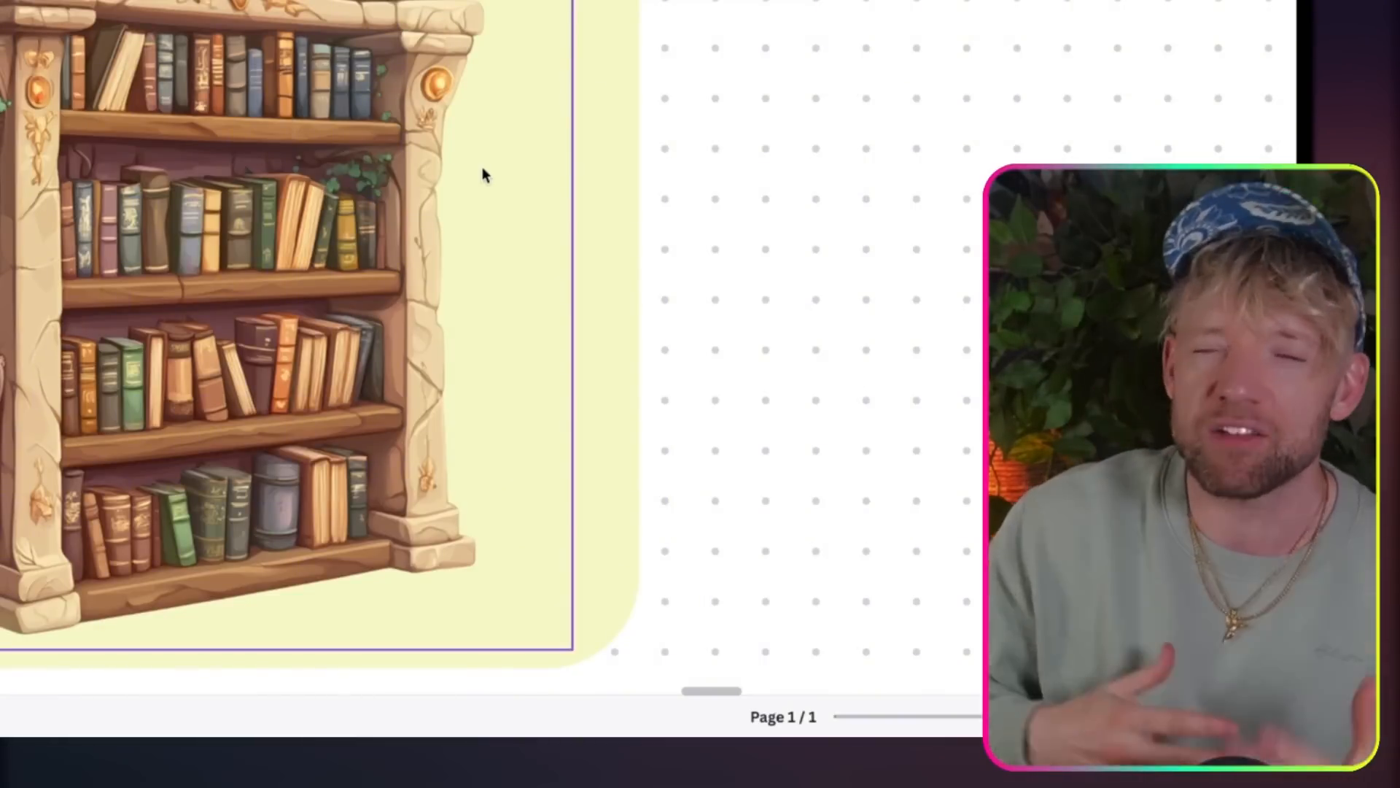
Step: Return to the "Why use it?" comparison table and examine its Text, Search, Dataset and Dynamic rows
{"action": "scroll", "coordinate": [498, 175], "scroll_direction": "down", "scroll_amount": 4}
{"action": "scroll", "coordinate": [499, 177], "scroll_direction": "up", "scroll_amount": 9}
{"action": "scroll", "coordinate": [499, 178], "scroll_direction": "down", "scroll_amount": 4}
{"action": "scroll", "coordinate": [499, 177], "scroll_direction": "up", "scroll_amount": 5}
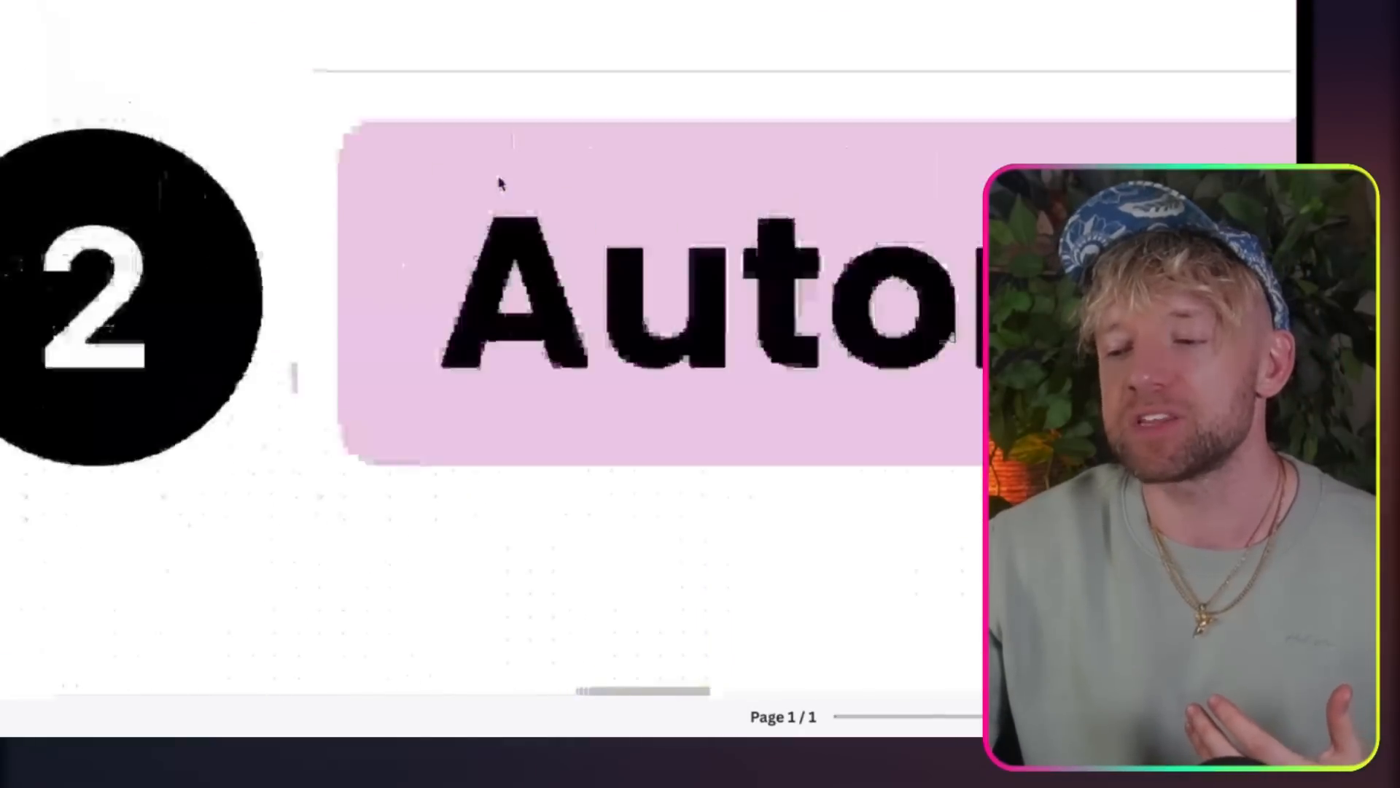
{"action": "scroll", "coordinate": [500, 183], "scroll_direction": "down", "scroll_amount": 4}
{"action": "scroll", "coordinate": [501, 183], "scroll_direction": "up", "scroll_amount": 15}
{"action": "scroll", "coordinate": [501, 183], "scroll_direction": "left", "scroll_amount": 9}
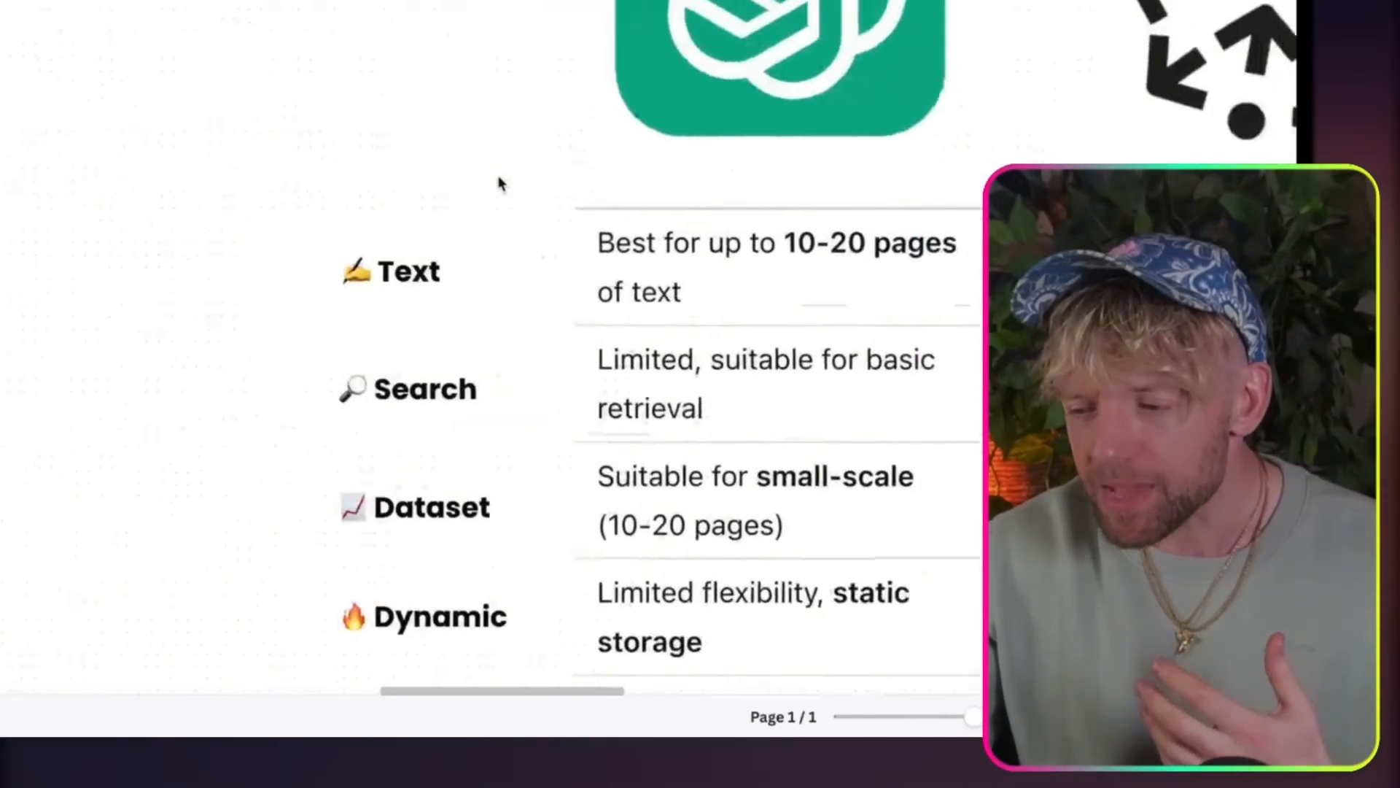
{"action": "scroll", "coordinate": [500, 183], "scroll_direction": "right", "scroll_amount": 5}
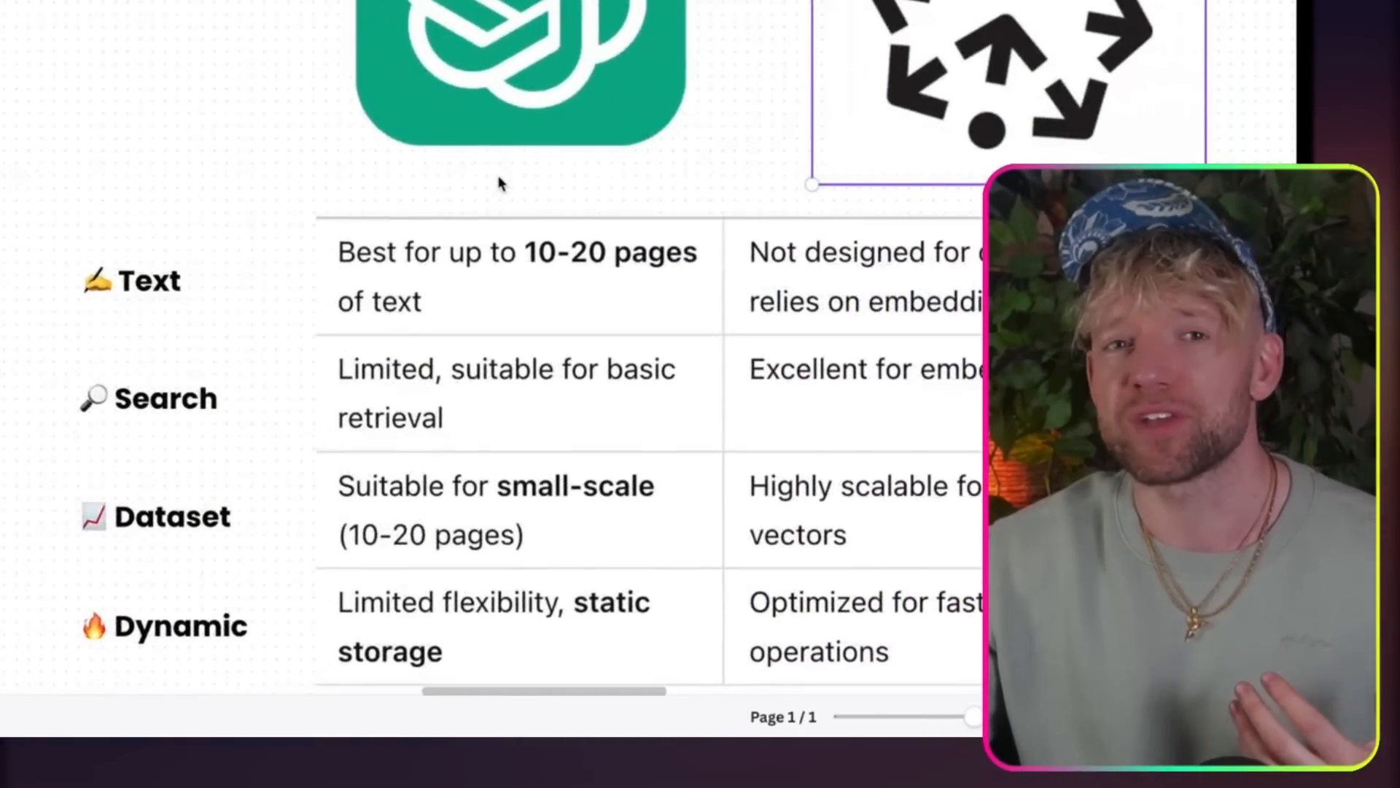
{"action": "scroll", "coordinate": [500, 184], "scroll_direction": "right", "scroll_amount": 3}
{"action": "scroll", "coordinate": [501, 183], "scroll_direction": "up", "scroll_amount": 2}
{"action": "scroll", "coordinate": [500, 183], "scroll_direction": "down", "scroll_amount": 3}
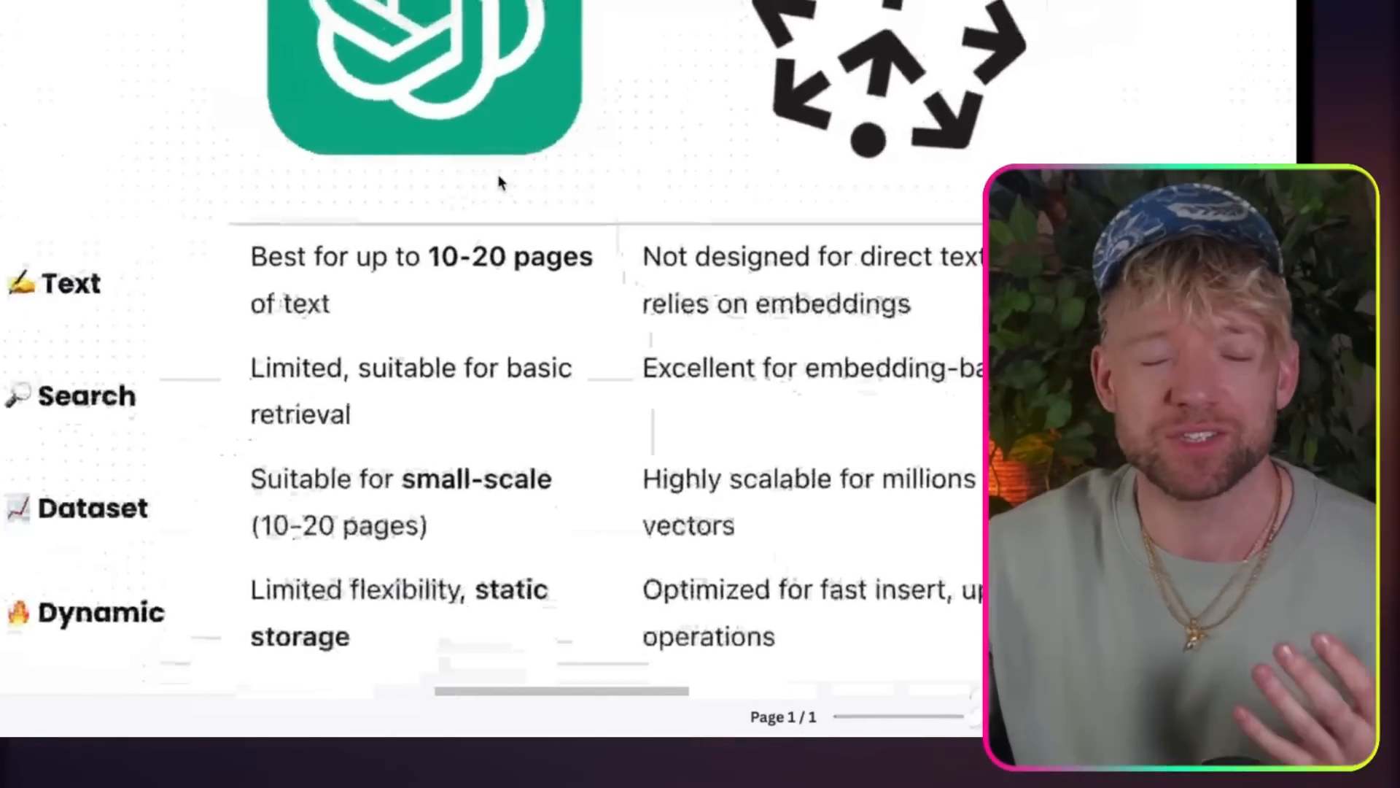
{"action": "scroll", "coordinate": [500, 183], "scroll_direction": "right", "scroll_amount": 3}
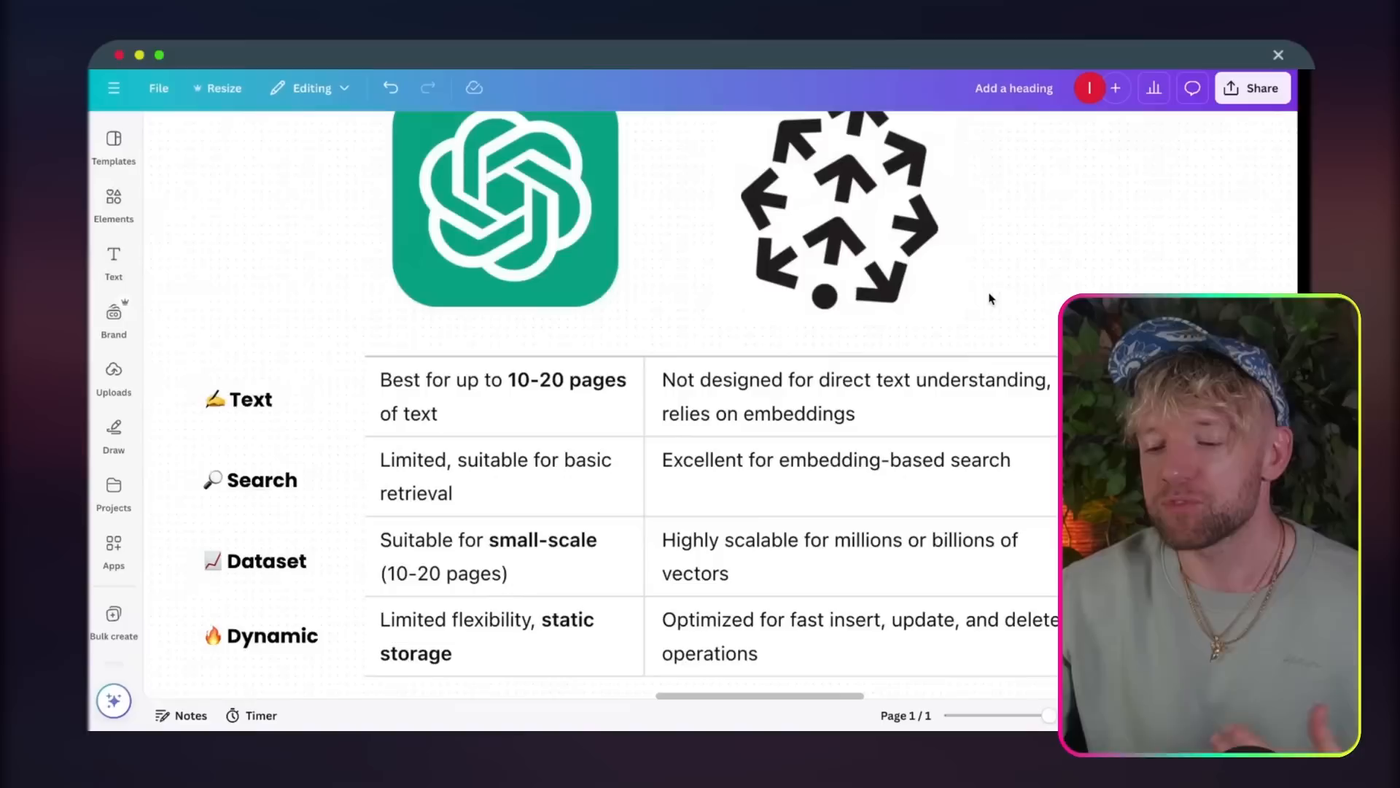
{"action": "scroll", "coordinate": [990, 298], "scroll_direction": "down", "scroll_amount": 4}
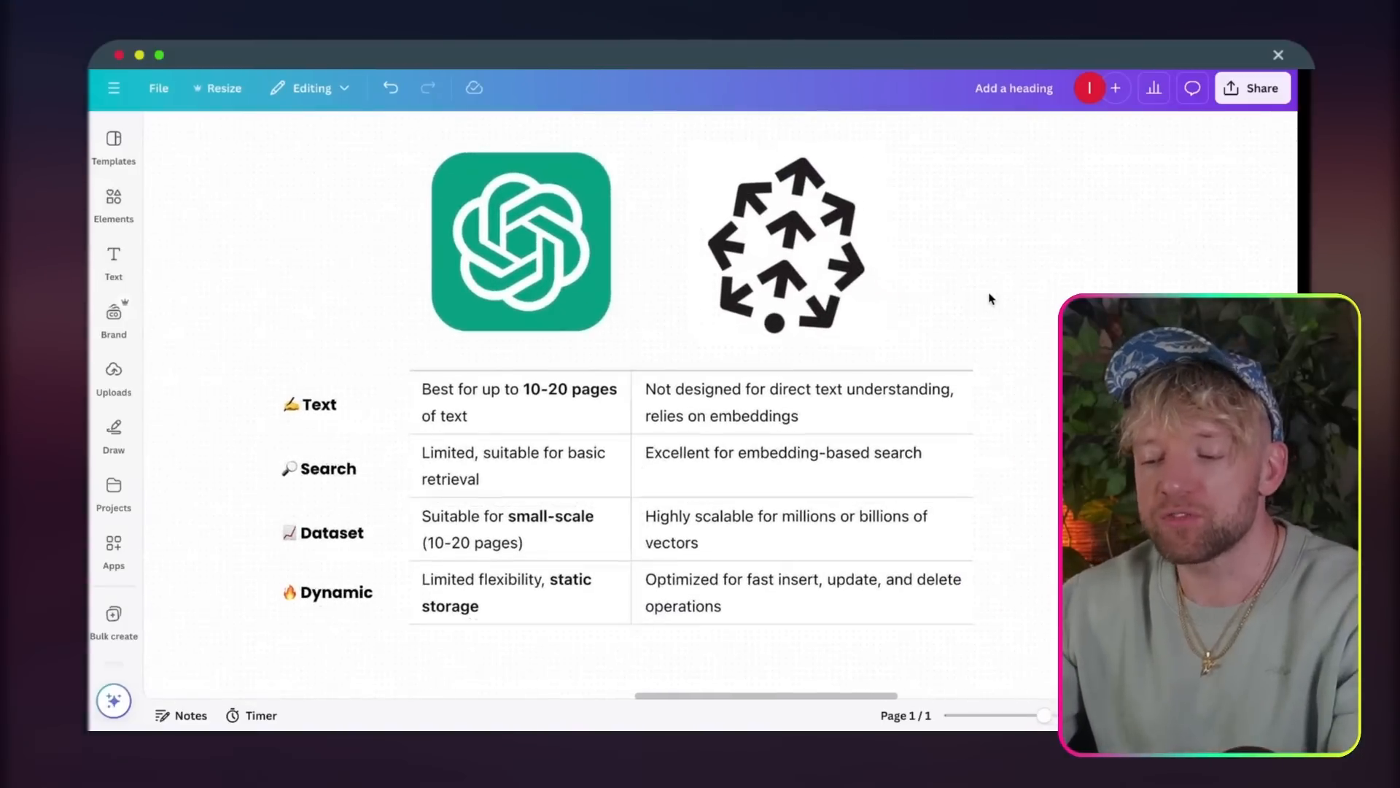
{"action": "scroll", "coordinate": [846, 278], "scroll_direction": "up", "scroll_amount": 3}
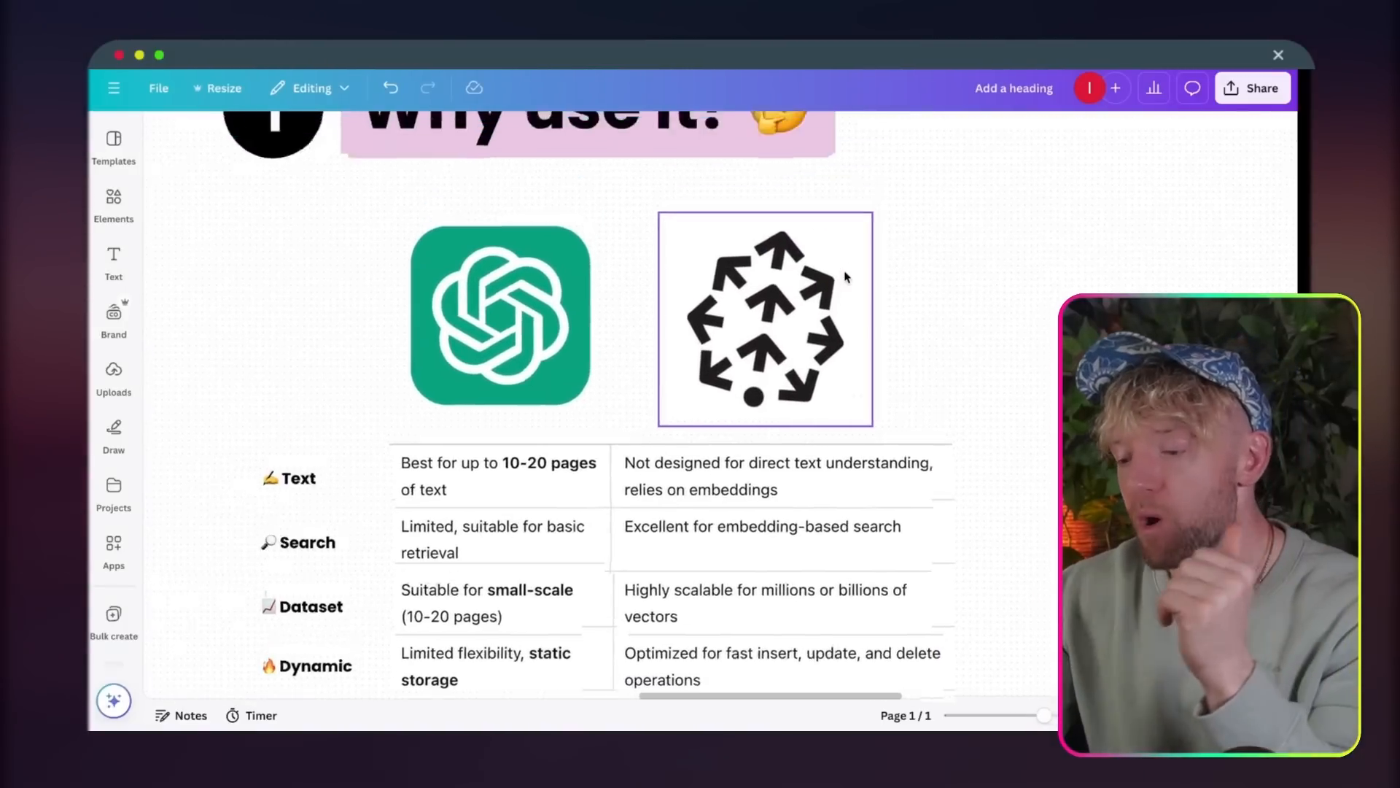
{"action": "scroll", "coordinate": [576, 405], "scroll_direction": "down", "scroll_amount": 4}
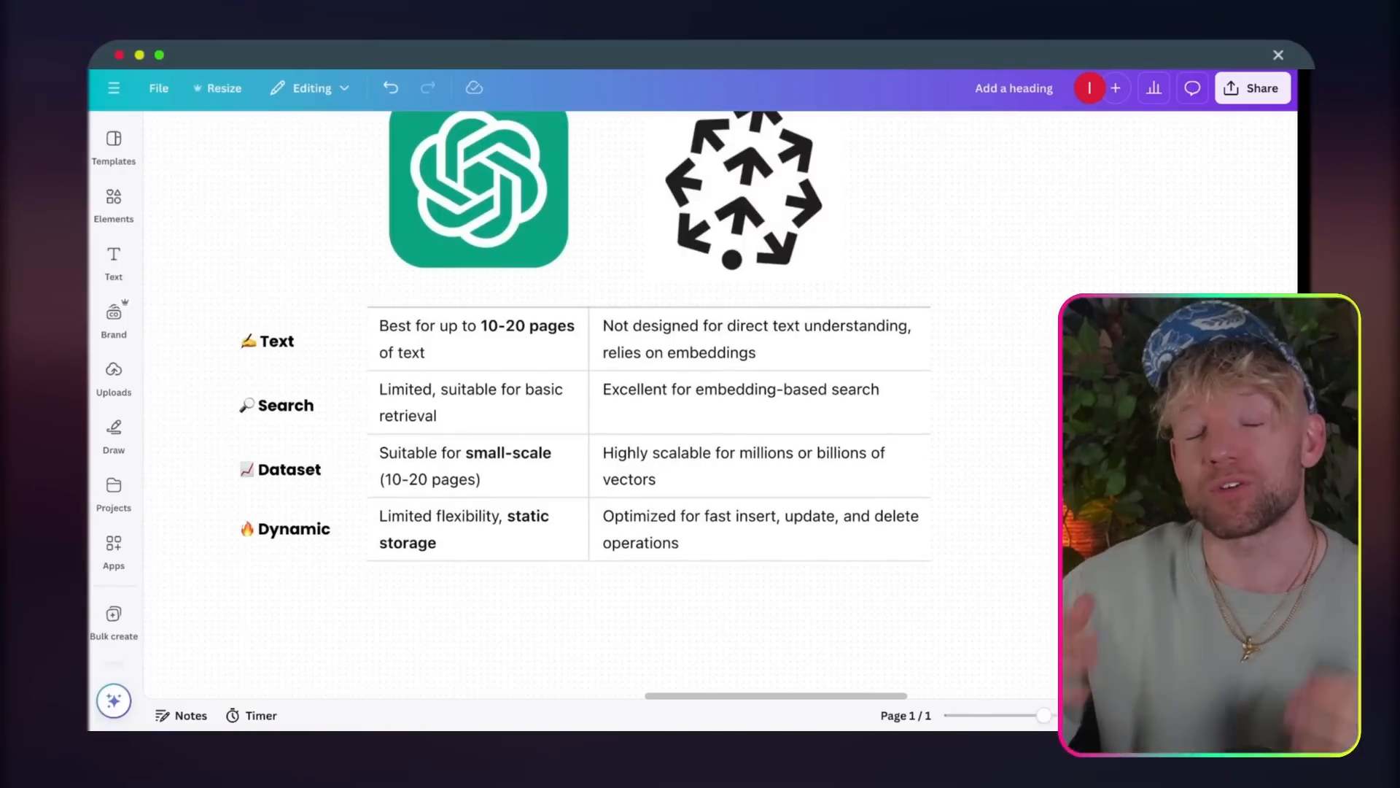
{"action": "scroll", "coordinate": [427, 306], "scroll_direction": "up", "scroll_amount": 2}
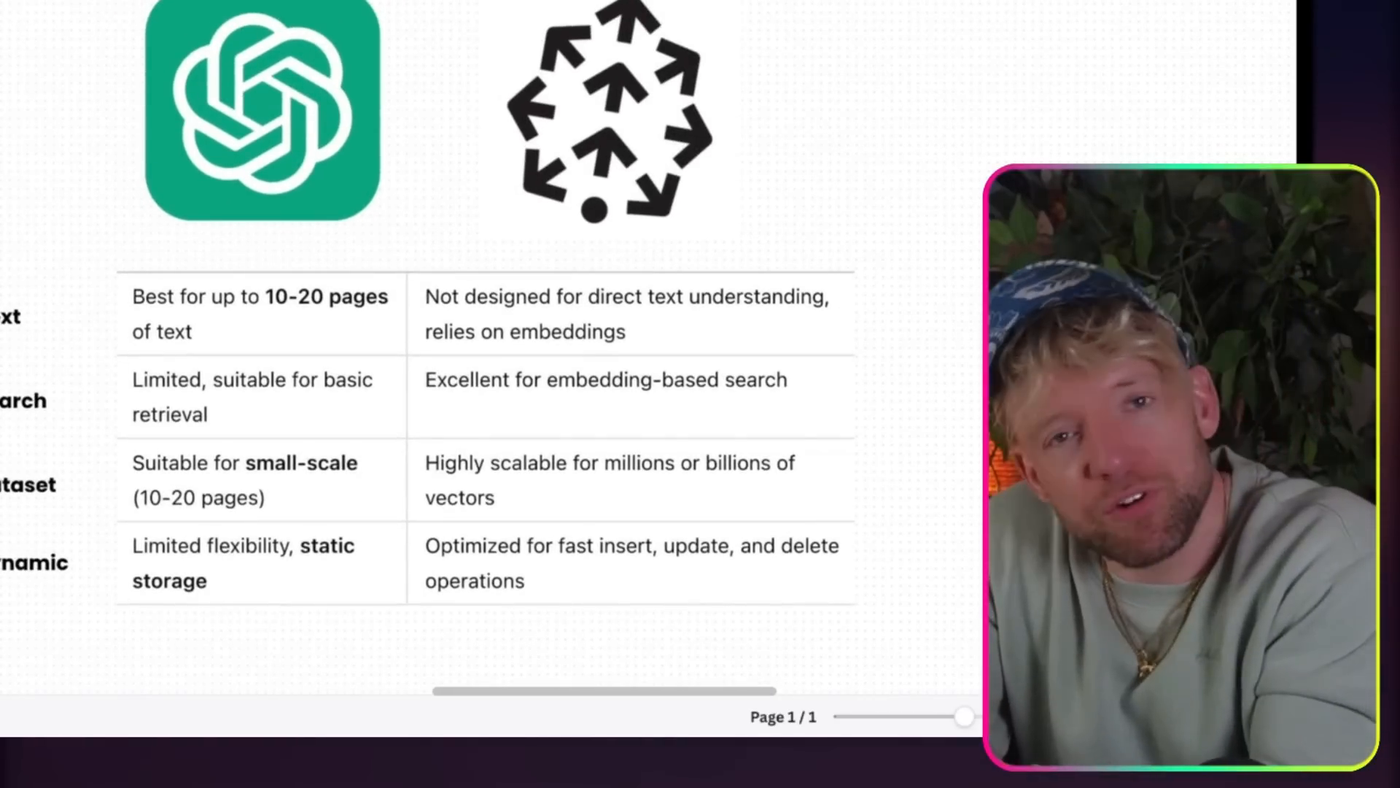
{"action": "scroll", "coordinate": [481, 350], "scroll_direction": "right", "scroll_amount": 1}
{"action": "scroll", "coordinate": [496, 350], "scroll_direction": "down", "scroll_amount": 1}
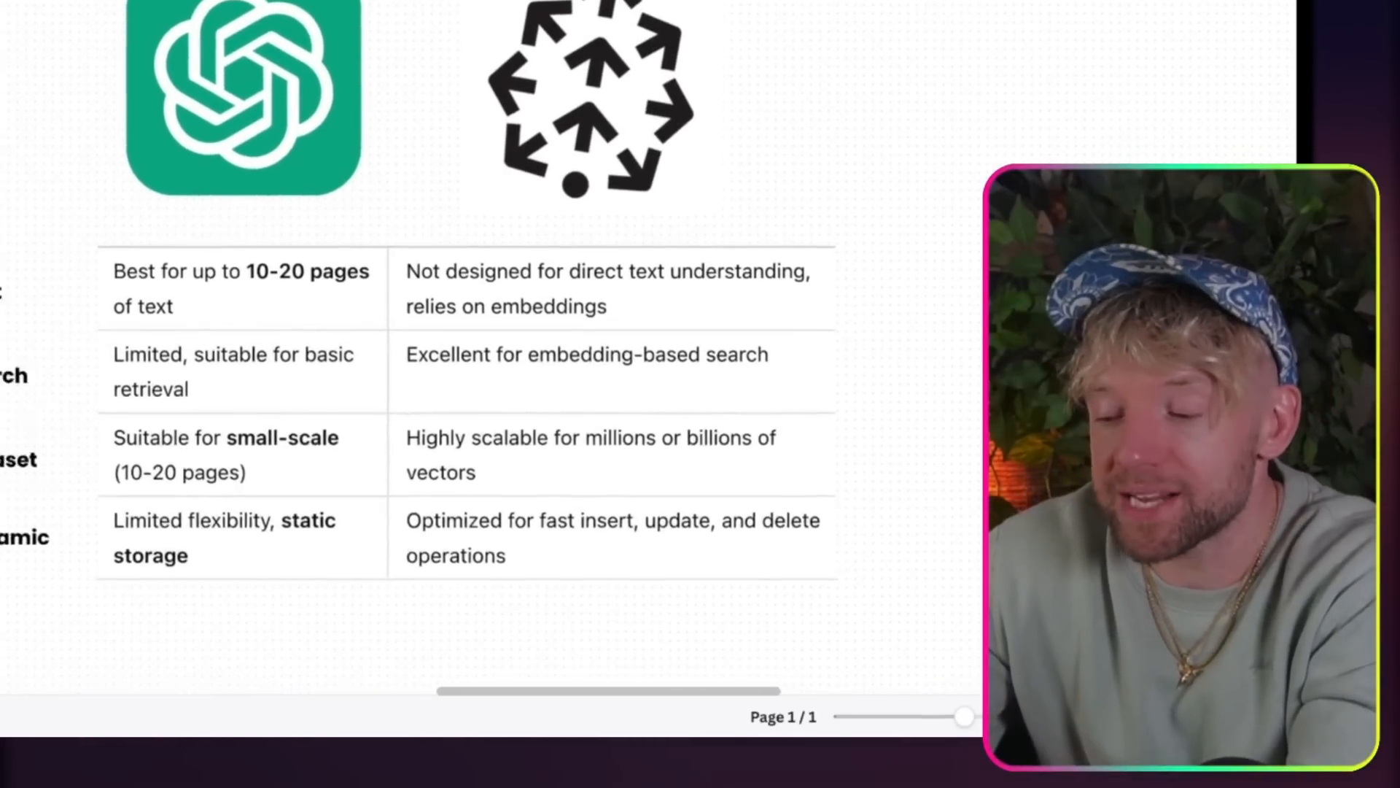
{"action": "scroll", "coordinate": [496, 350], "scroll_direction": "left", "scroll_amount": 1}
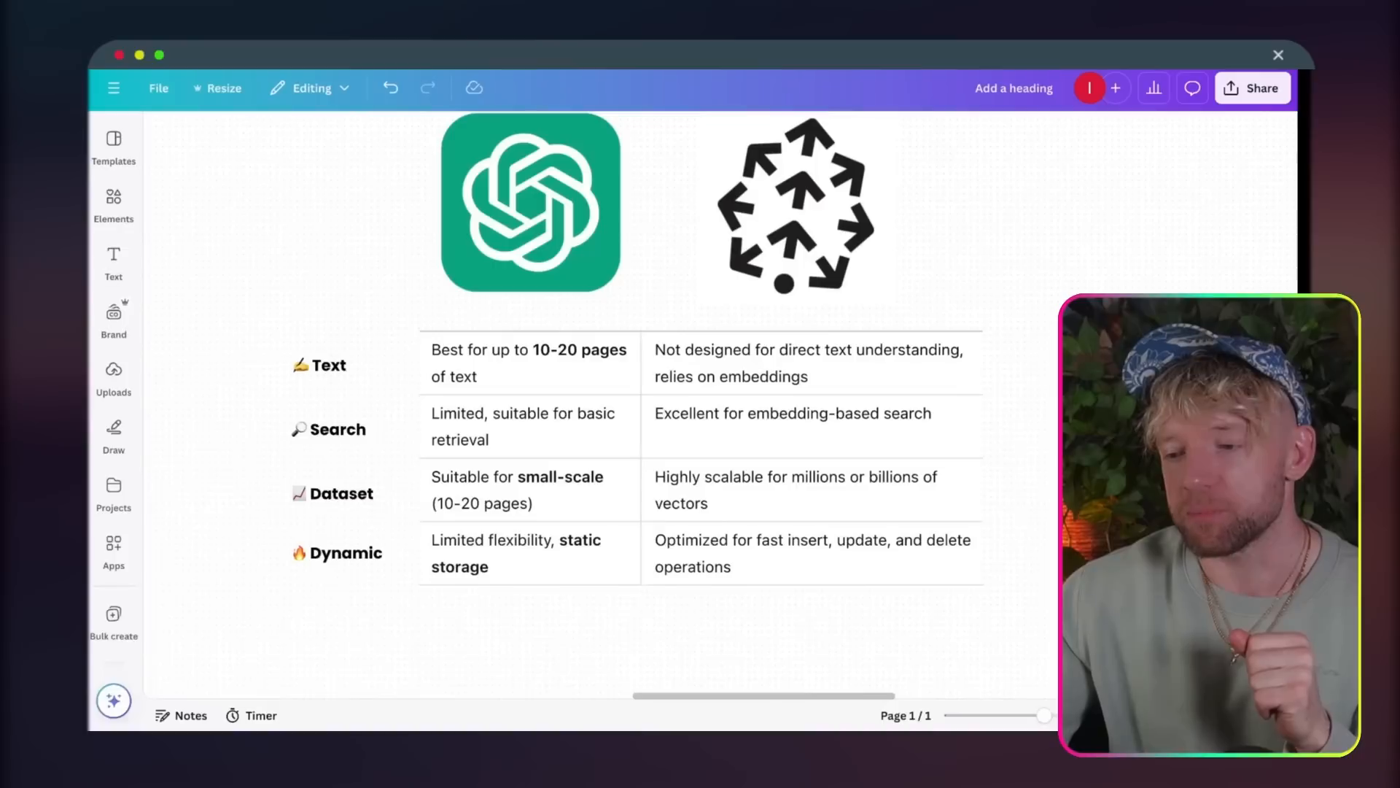
Step: Switch to the Canva whiteboard and examine the Scenario 2 flow in the Automation section
{"action": "scroll", "coordinate": [631, 439], "scroll_direction": "down", "scroll_amount": 8}
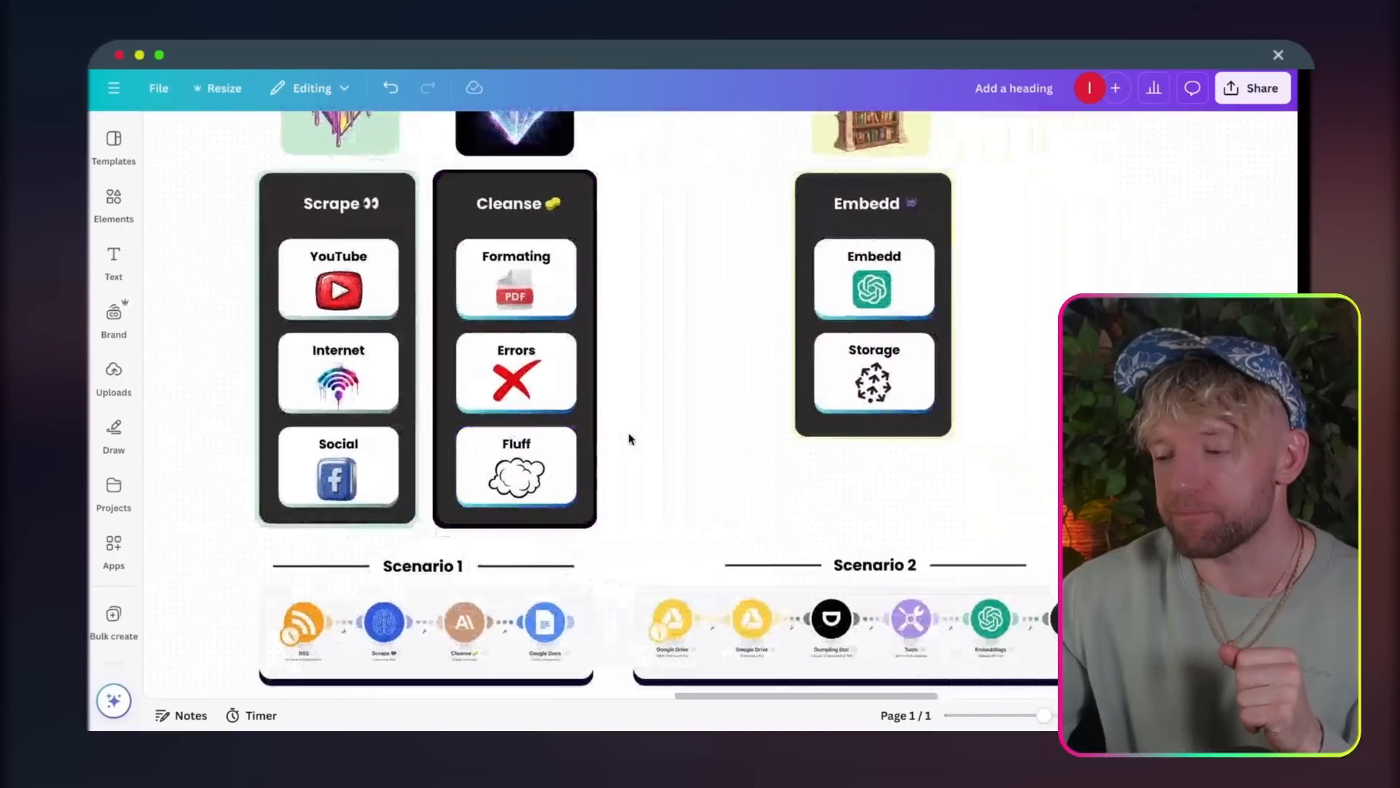
{"action": "scroll", "coordinate": [631, 439], "scroll_direction": "right", "scroll_amount": 4}
{"action": "scroll", "coordinate": [631, 439], "scroll_direction": "down", "scroll_amount": 2}
{"action": "scroll", "coordinate": [602, 485], "scroll_direction": "up", "scroll_amount": 3}
{"action": "scroll", "coordinate": [601, 485], "scroll_direction": "left", "scroll_amount": 1}
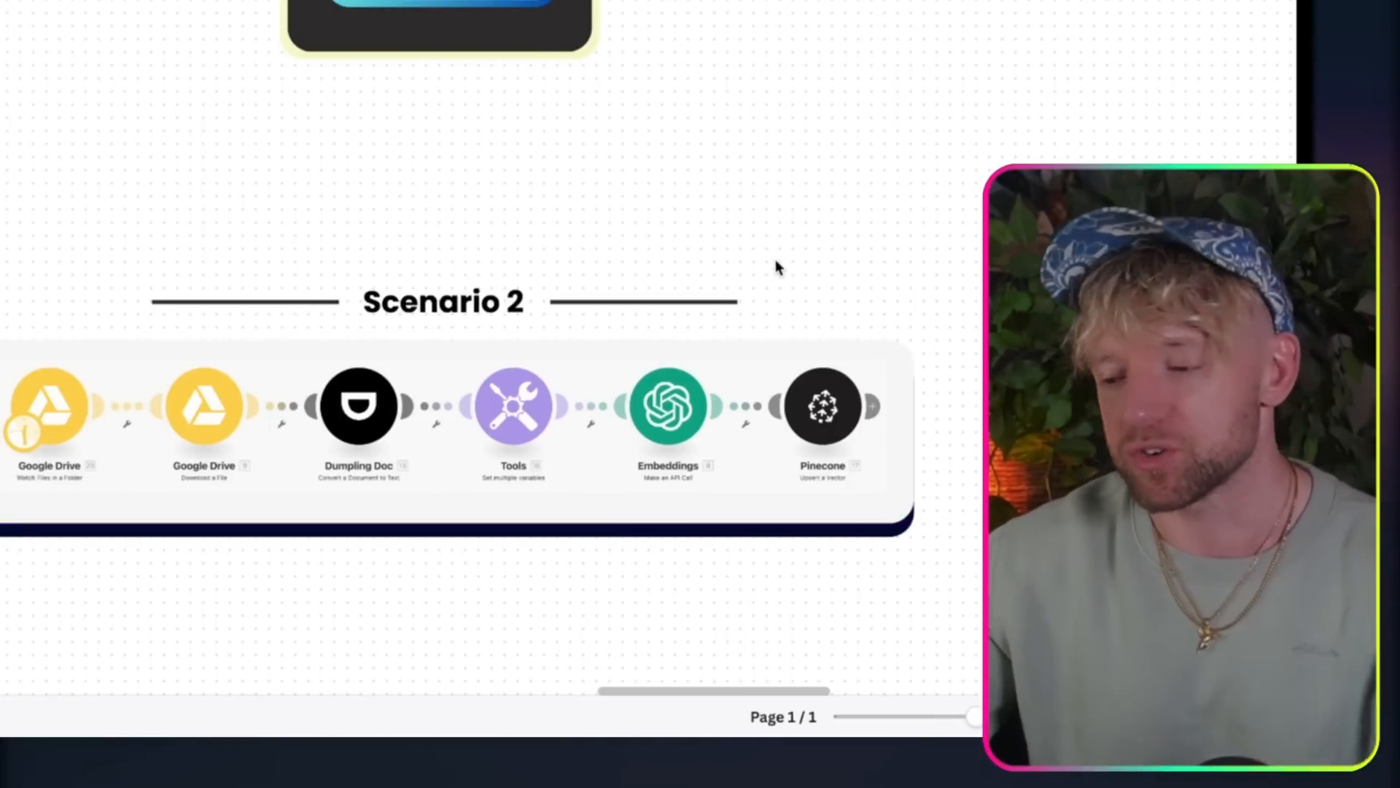
{"action": "scroll", "coordinate": [776, 261], "scroll_direction": "down", "scroll_amount": 5}
{"action": "scroll", "coordinate": [776, 261], "scroll_direction": "up", "scroll_amount": 2}
{"action": "scroll", "coordinate": [901, 372], "scroll_direction": "down", "scroll_amount": 2}
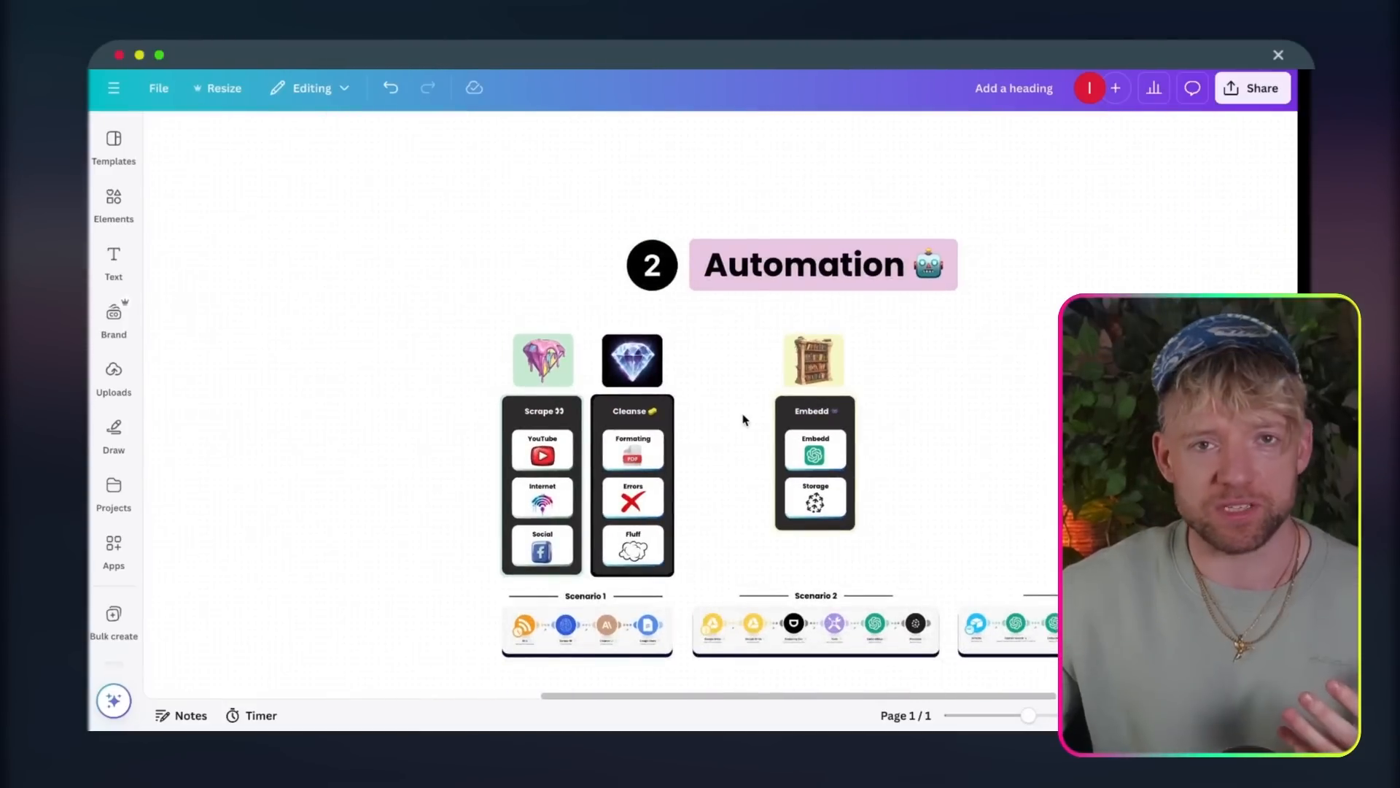
Step: Review the Scrape and Cleanse columns of the Automation section together with the Scenario 1 flow below them
{"action": "scroll", "coordinate": [743, 420], "scroll_direction": "up", "scroll_amount": 5}
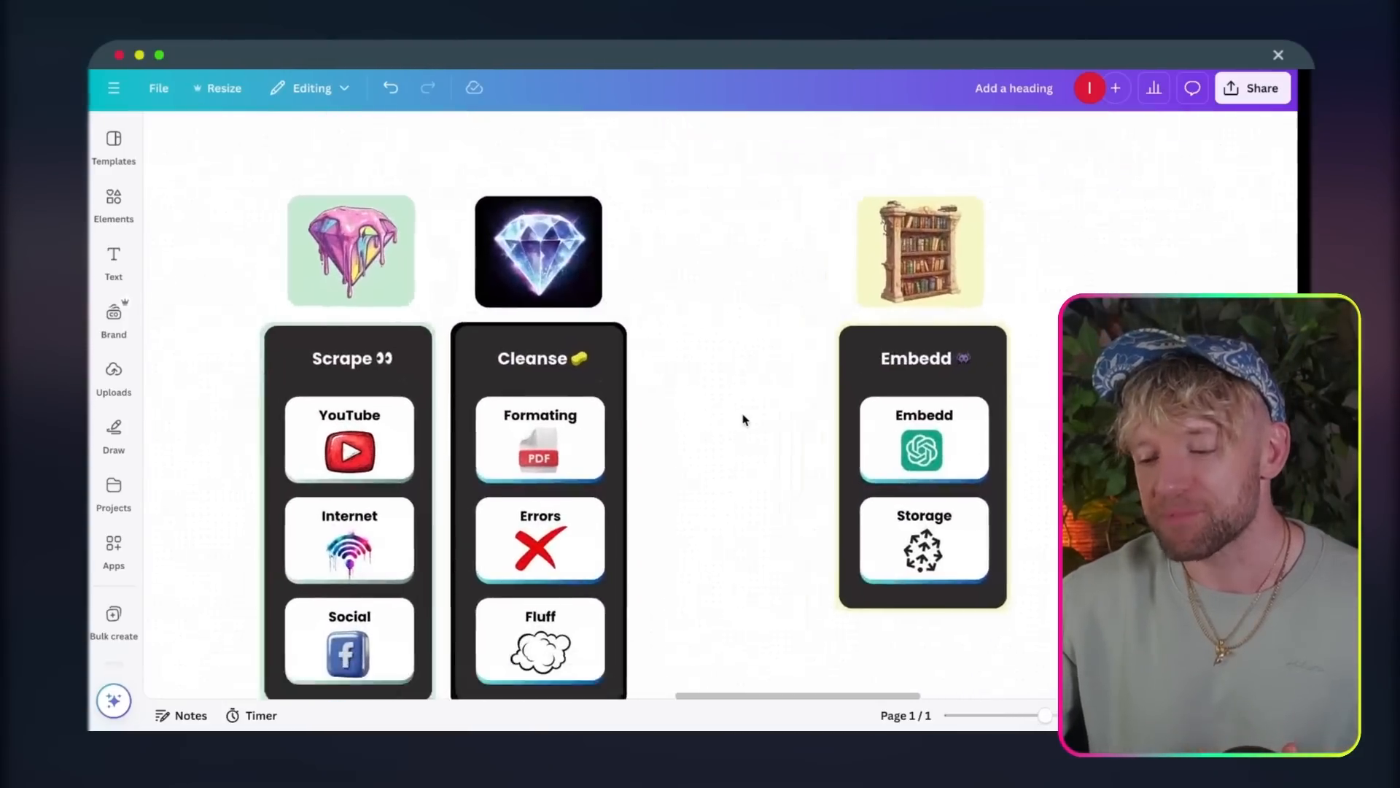
{"action": "scroll", "coordinate": [743, 420], "scroll_direction": "down", "scroll_amount": 1}
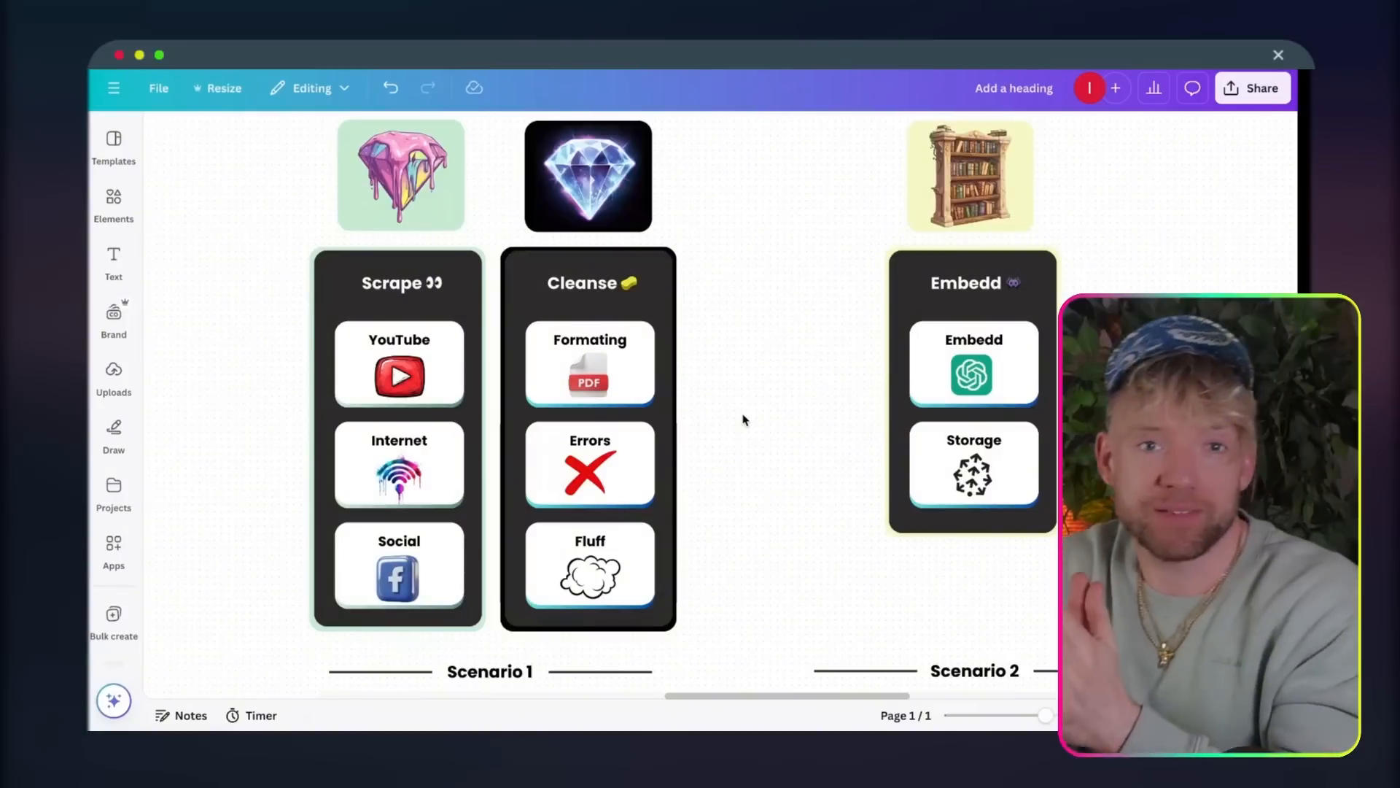
{"action": "scroll", "coordinate": [743, 419], "scroll_direction": "down", "scroll_amount": 5}
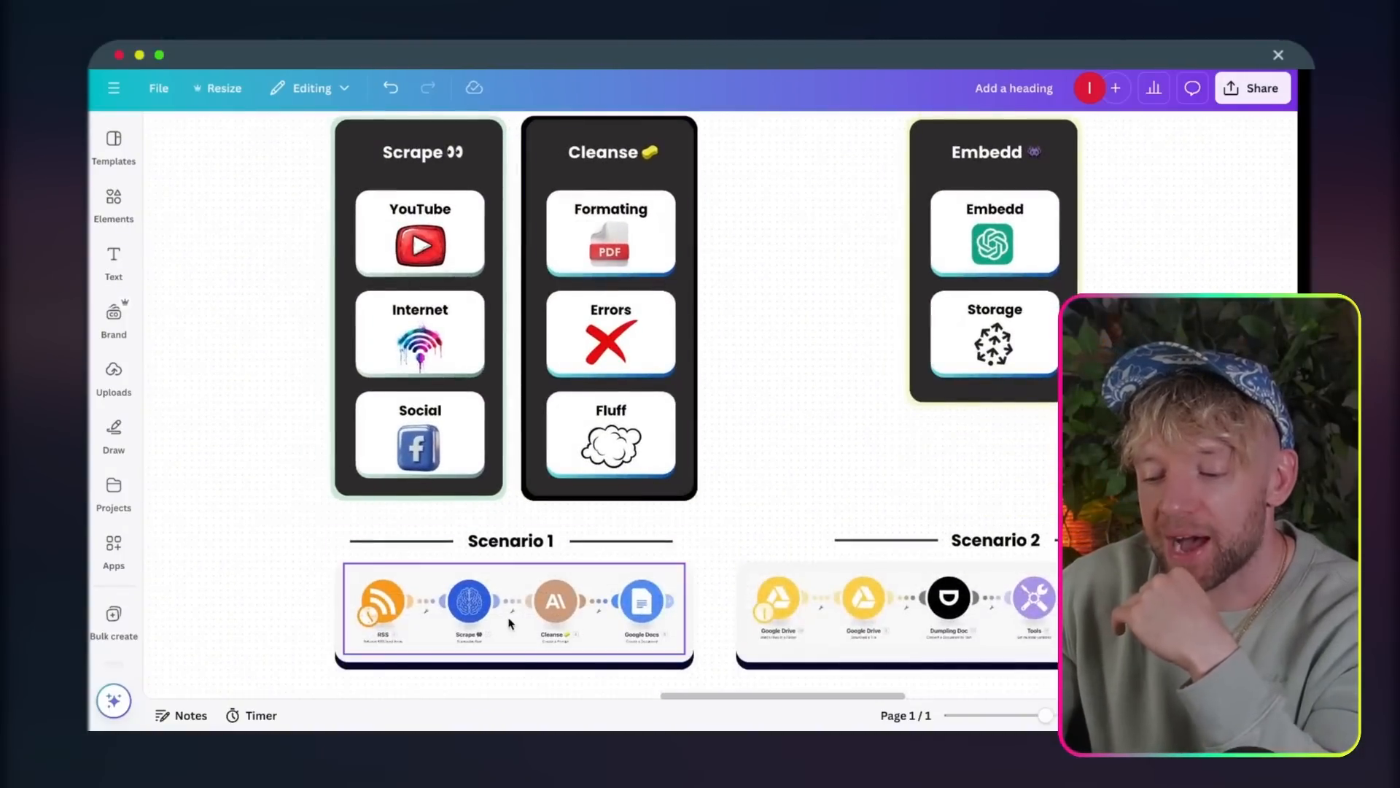
{"action": "scroll", "coordinate": [464, 619], "scroll_direction": "up", "scroll_amount": 2}
{"action": "scroll", "coordinate": [464, 618], "scroll_direction": "up", "scroll_amount": 3}
{"action": "scroll", "coordinate": [464, 619], "scroll_direction": "down", "scroll_amount": 1}
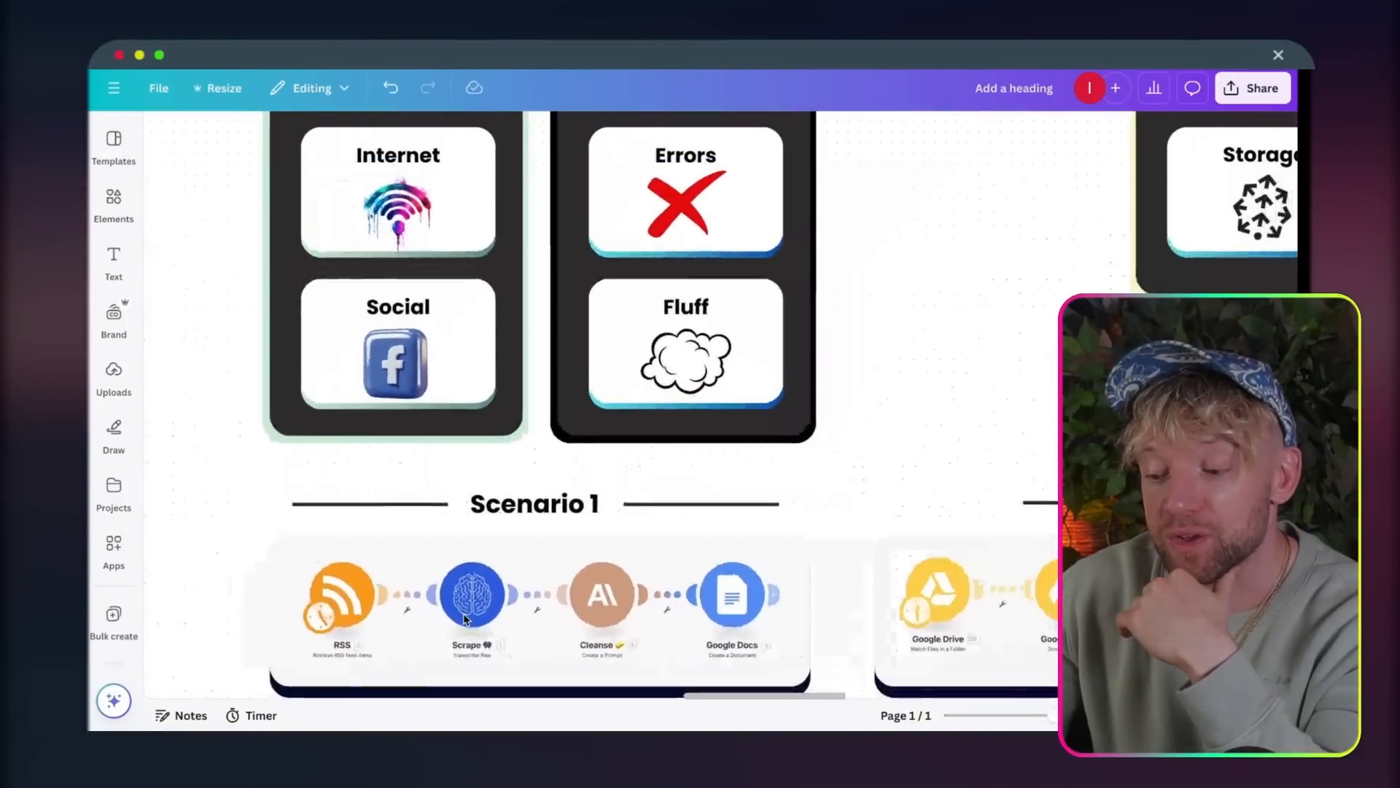
{"action": "scroll", "coordinate": [464, 618], "scroll_direction": "down", "scroll_amount": 2}
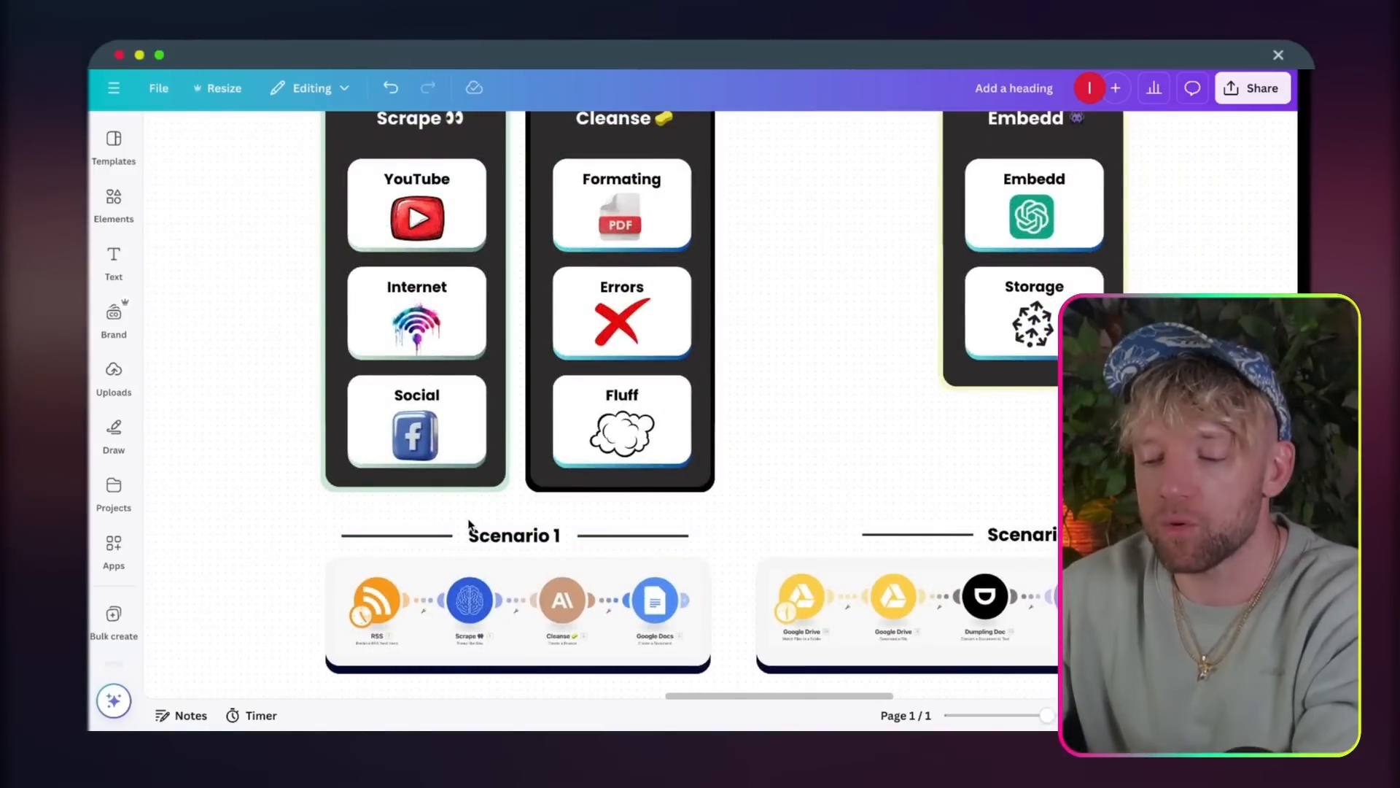
Step: Look closely at Scenario 1's RSS, Scrape, Cleanse and Google Docs modules, then return to the columns above
{"action": "scroll", "coordinate": [447, 547], "scroll_direction": "up", "scroll_amount": 2}
{"action": "scroll", "coordinate": [464, 597], "scroll_direction": "up", "scroll_amount": 3}
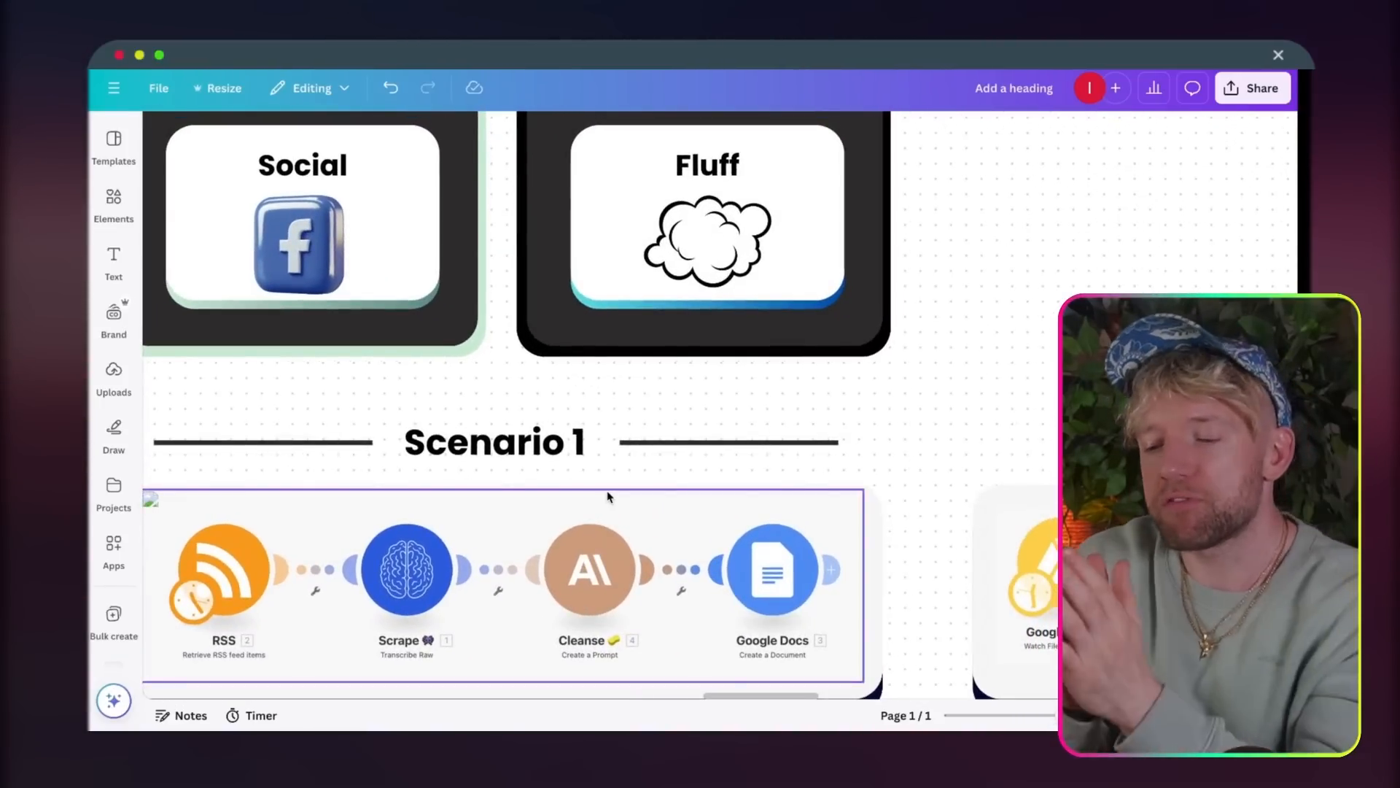
{"action": "scroll", "coordinate": [607, 496], "scroll_direction": "down", "scroll_amount": 3}
{"action": "scroll", "coordinate": [608, 497], "scroll_direction": "up", "scroll_amount": 3}
{"action": "scroll", "coordinate": [608, 497], "scroll_direction": "right", "scroll_amount": 2}
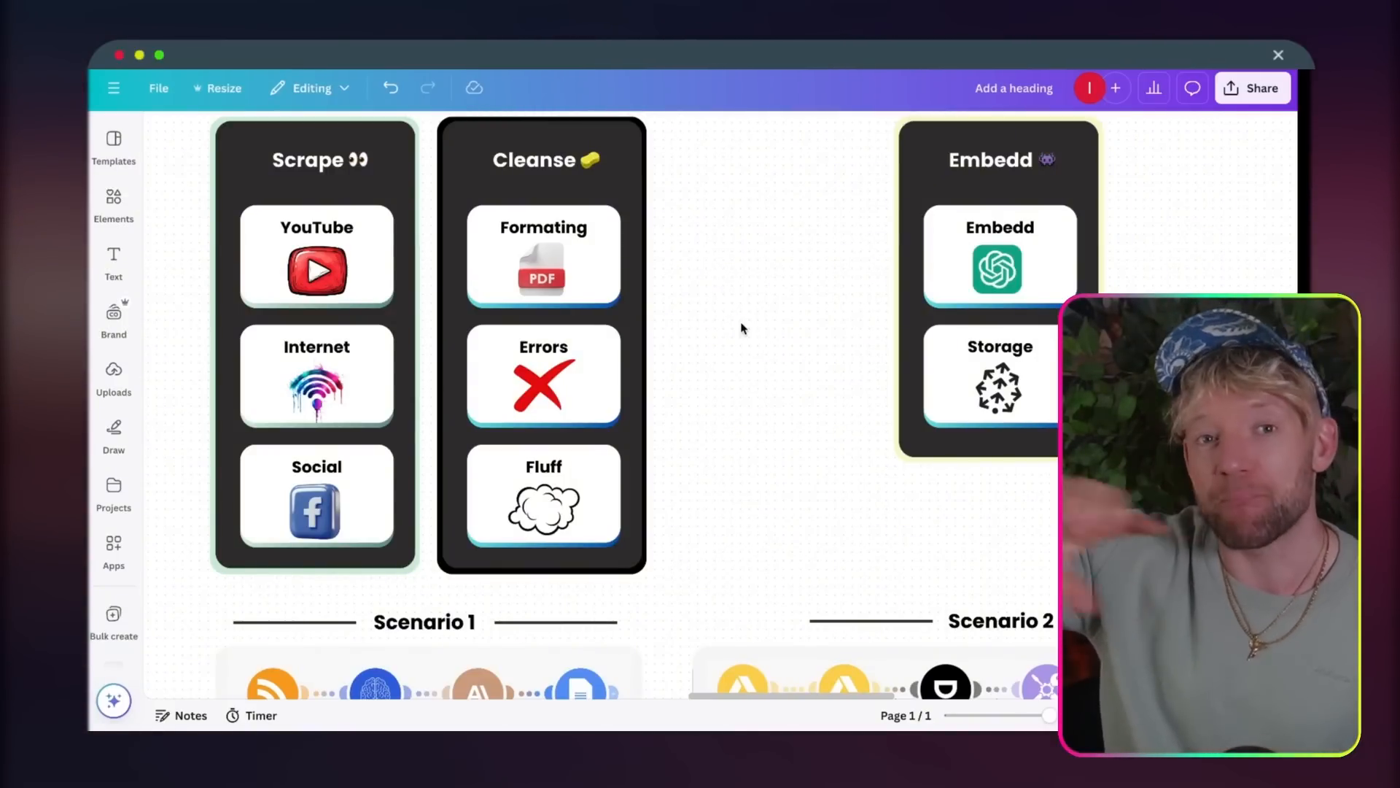
Step: Go to the Software section of the whiteboard and view its Carrd, Make and Pinecone cards
{"action": "scroll", "coordinate": [782, 499], "scroll_direction": "down", "scroll_amount": 1}
{"action": "scroll", "coordinate": [785, 498], "scroll_direction": "down", "scroll_amount": 4}
{"action": "scroll", "coordinate": [785, 499], "scroll_direction": "right", "scroll_amount": 14}
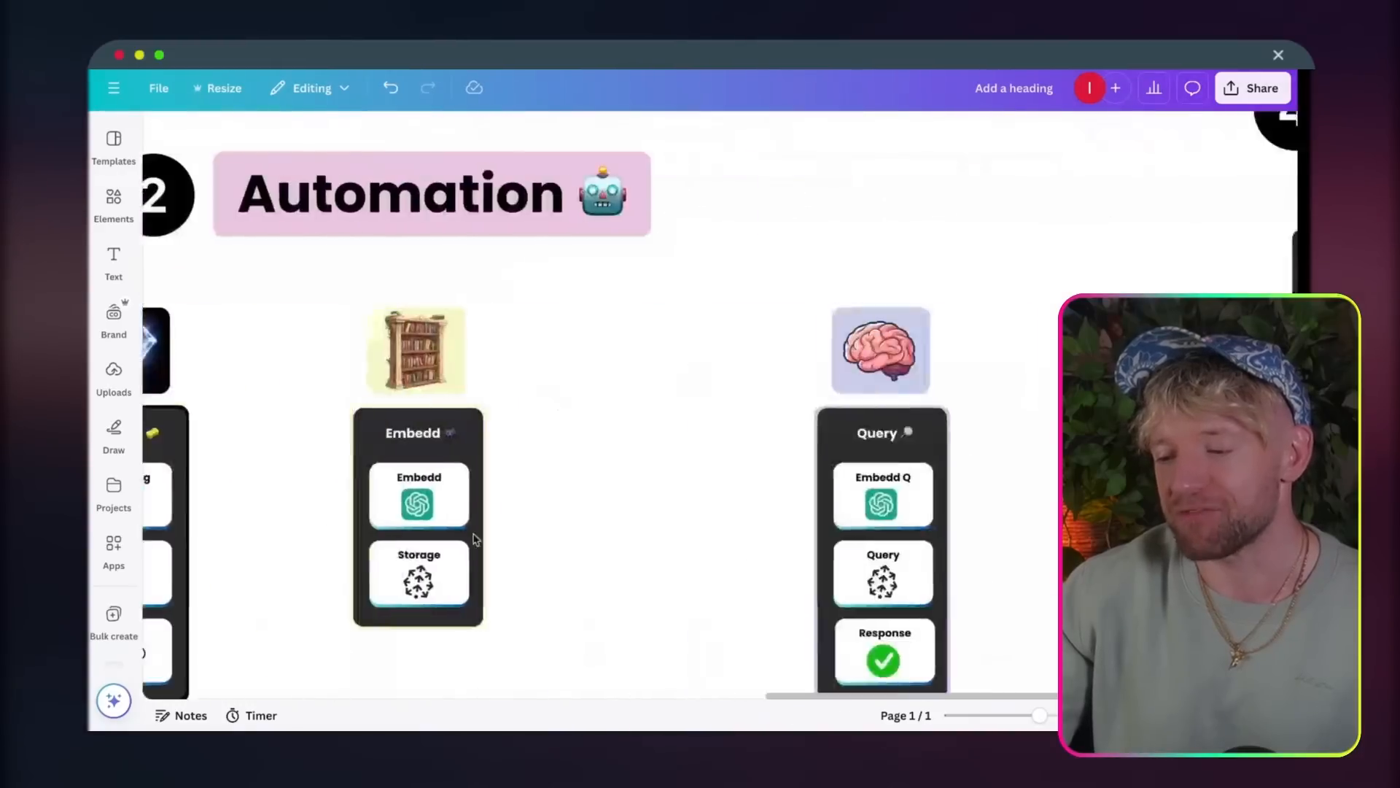
Step: Return to the Automation section and examine how the Scrape, Cleanse and Embedd columns relate to Scenarios 1 and 2
{"action": "scroll", "coordinate": [474, 539], "scroll_direction": "left", "scroll_amount": 8}
{"action": "scroll", "coordinate": [474, 539], "scroll_direction": "down", "scroll_amount": 3}
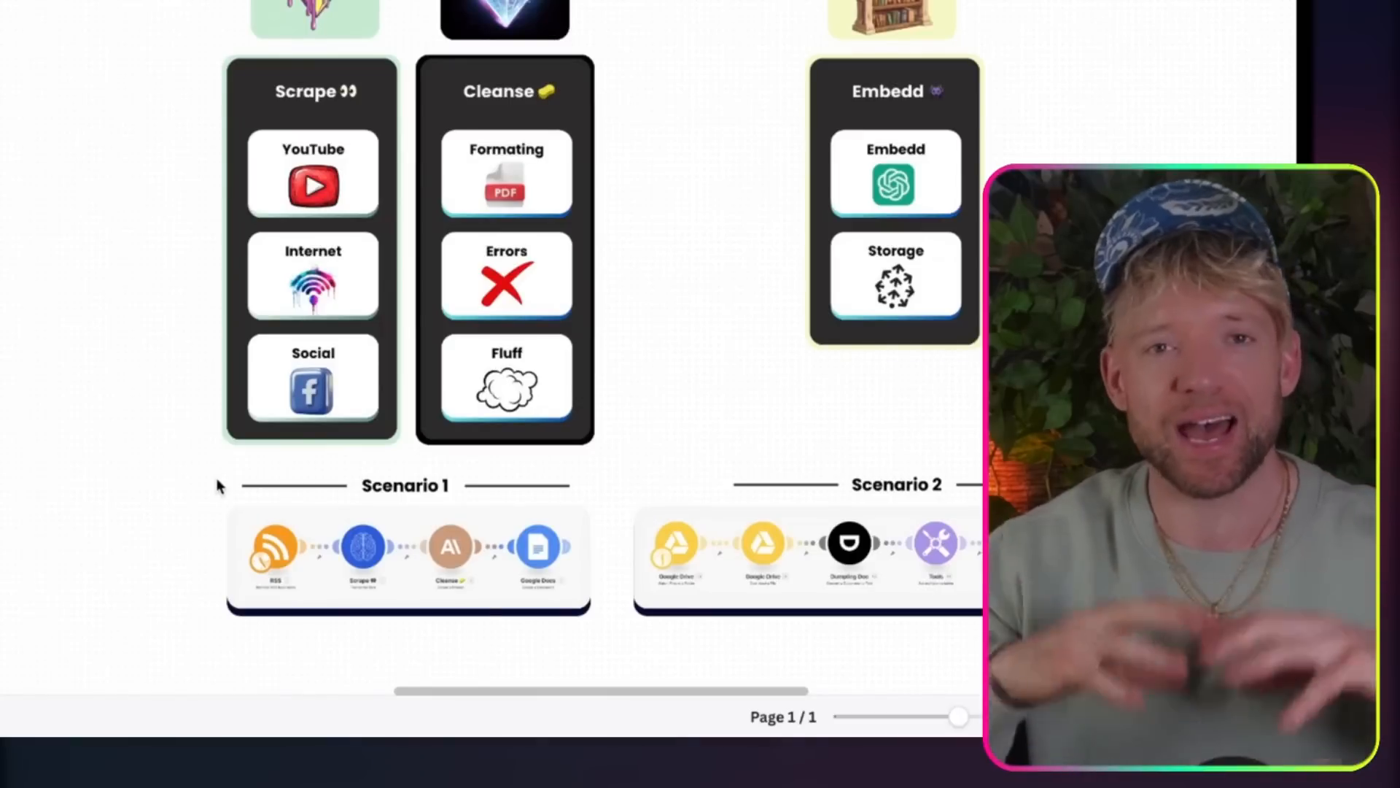
{"action": "scroll", "coordinate": [285, 469], "scroll_direction": "right", "scroll_amount": 2}
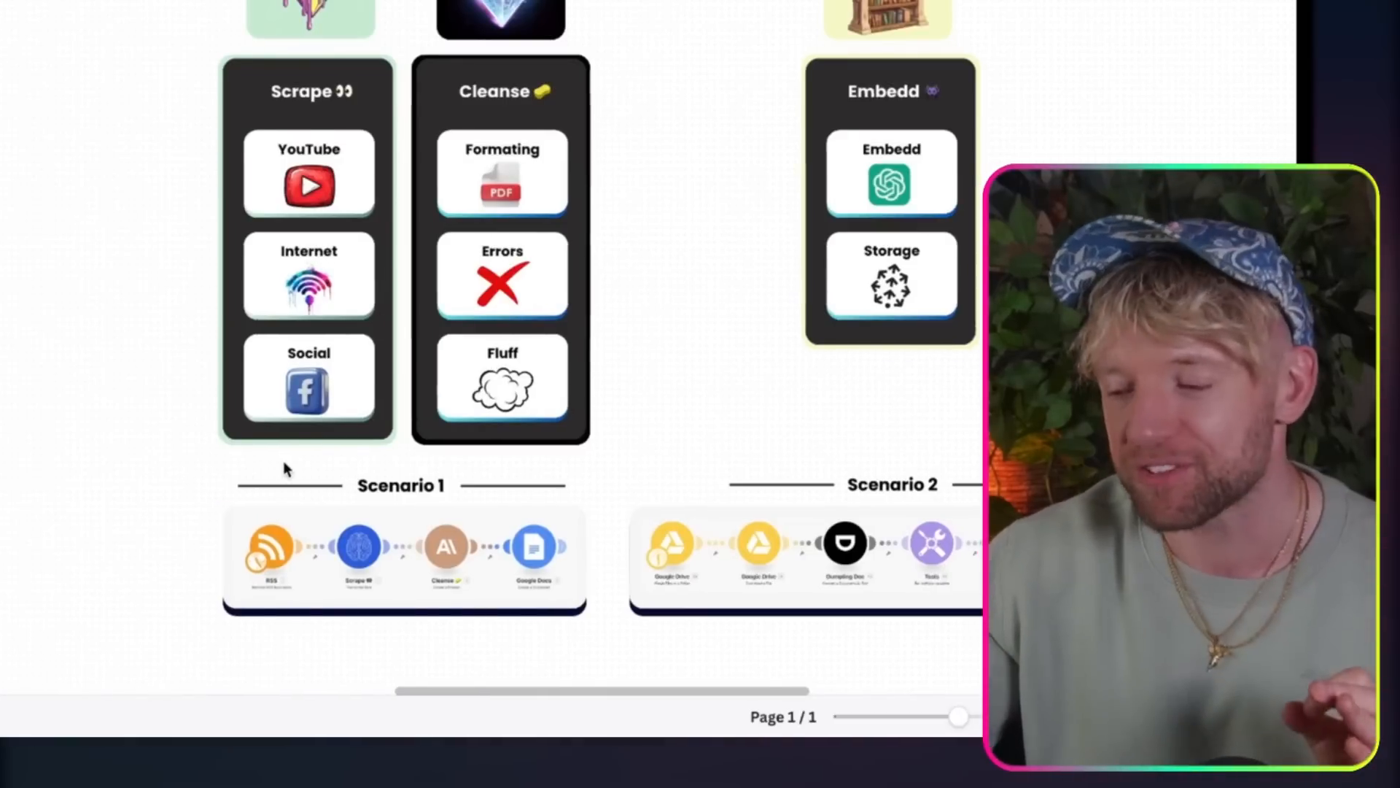
{"action": "scroll", "coordinate": [428, 256], "scroll_direction": "down", "scroll_amount": 1}
{"action": "scroll", "coordinate": [428, 255], "scroll_direction": "up", "scroll_amount": 3}
{"action": "scroll", "coordinate": [526, 256], "scroll_direction": "up", "scroll_amount": 1}
{"action": "scroll", "coordinate": [527, 256], "scroll_direction": "right", "scroll_amount": 1}
{"action": "scroll", "coordinate": [528, 262], "scroll_direction": "up", "scroll_amount": 1}
{"action": "scroll", "coordinate": [528, 263], "scroll_direction": "right", "scroll_amount": 1}
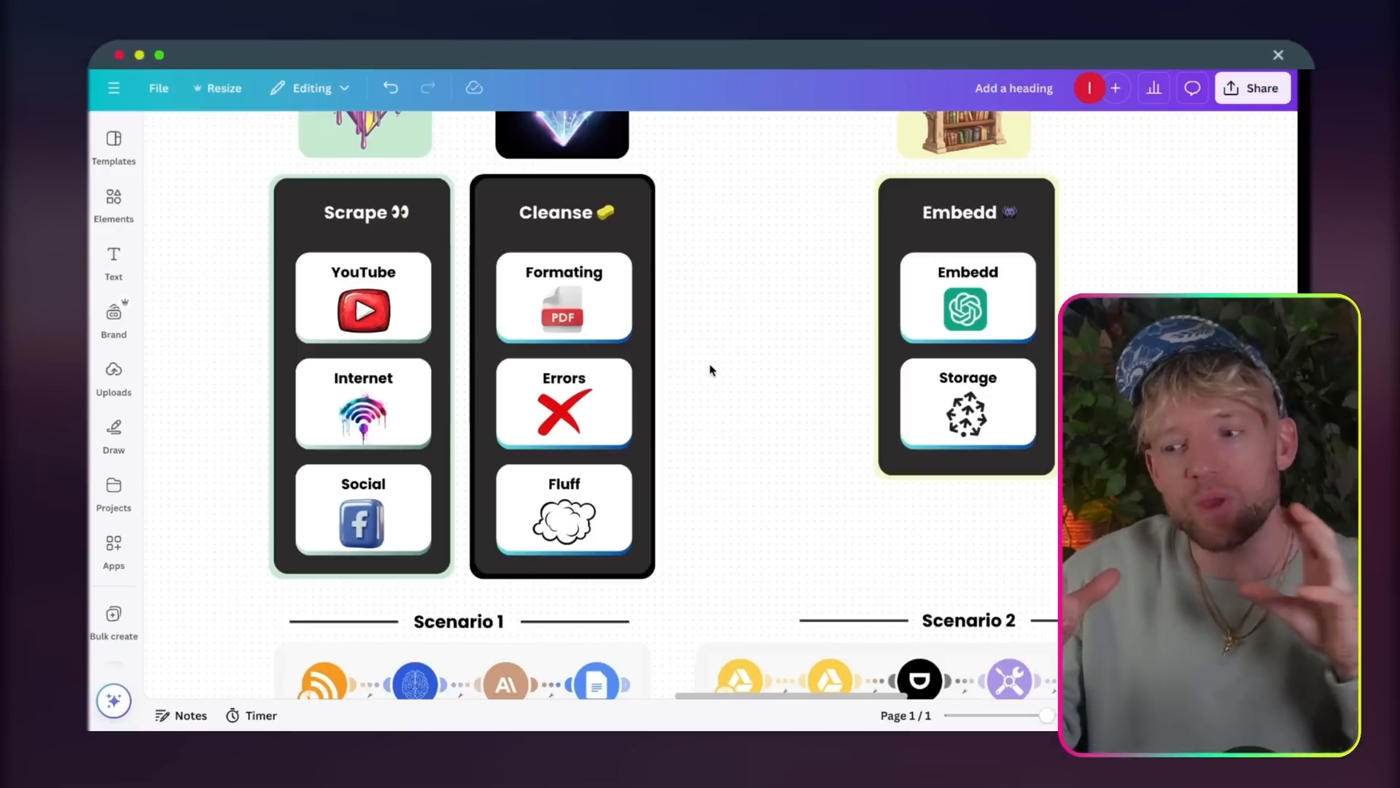
Step: Inspect the Cleanse module in the Scenario 1 flow and compare it with the Cleanse column's Formating, Errors and Fluff cards
{"action": "scroll", "coordinate": [682, 432], "scroll_direction": "down", "scroll_amount": 8}
{"action": "scroll", "coordinate": [573, 225], "scroll_direction": "up", "scroll_amount": 5, "text": "ctrl"}
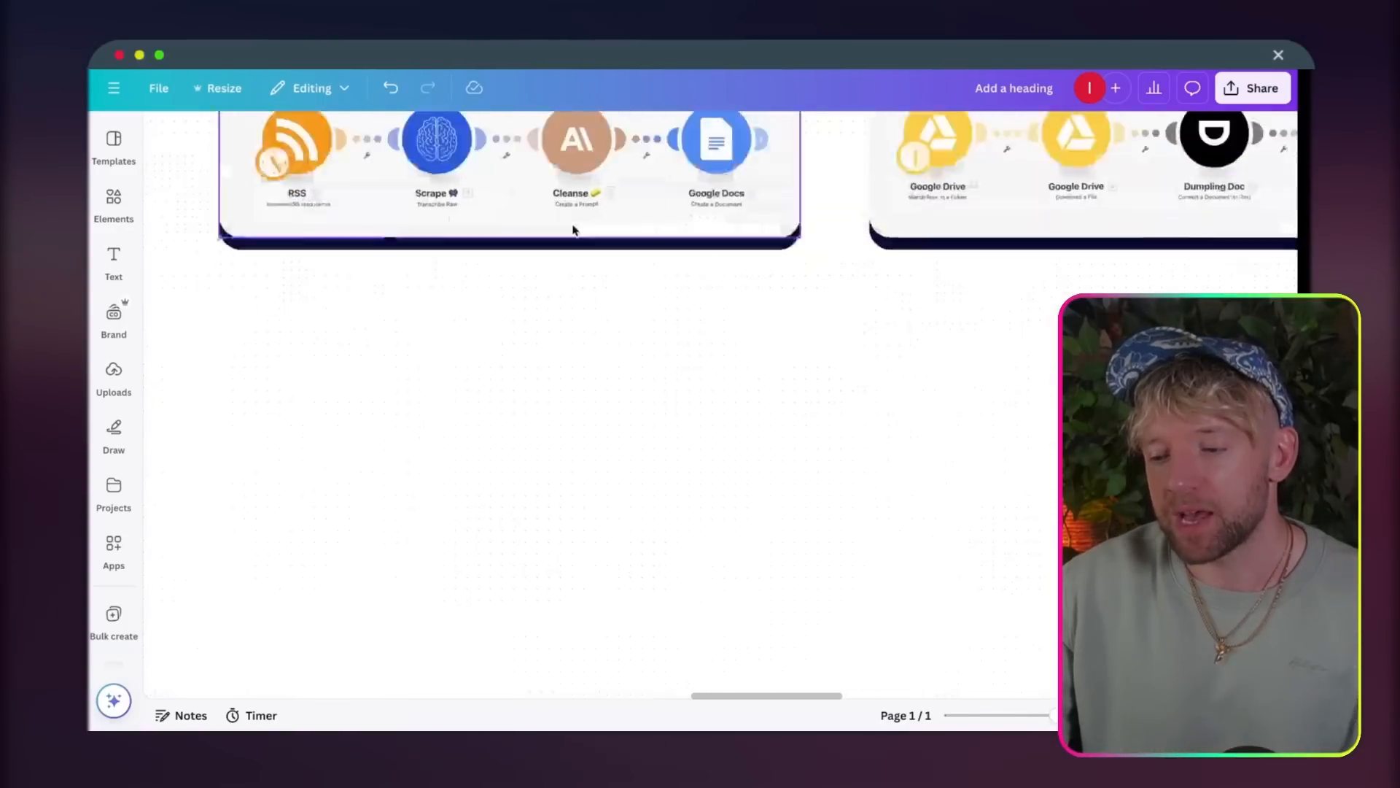
{"action": "scroll", "coordinate": [535, 348], "scroll_direction": "up", "scroll_amount": 5, "text": "ctrl"}
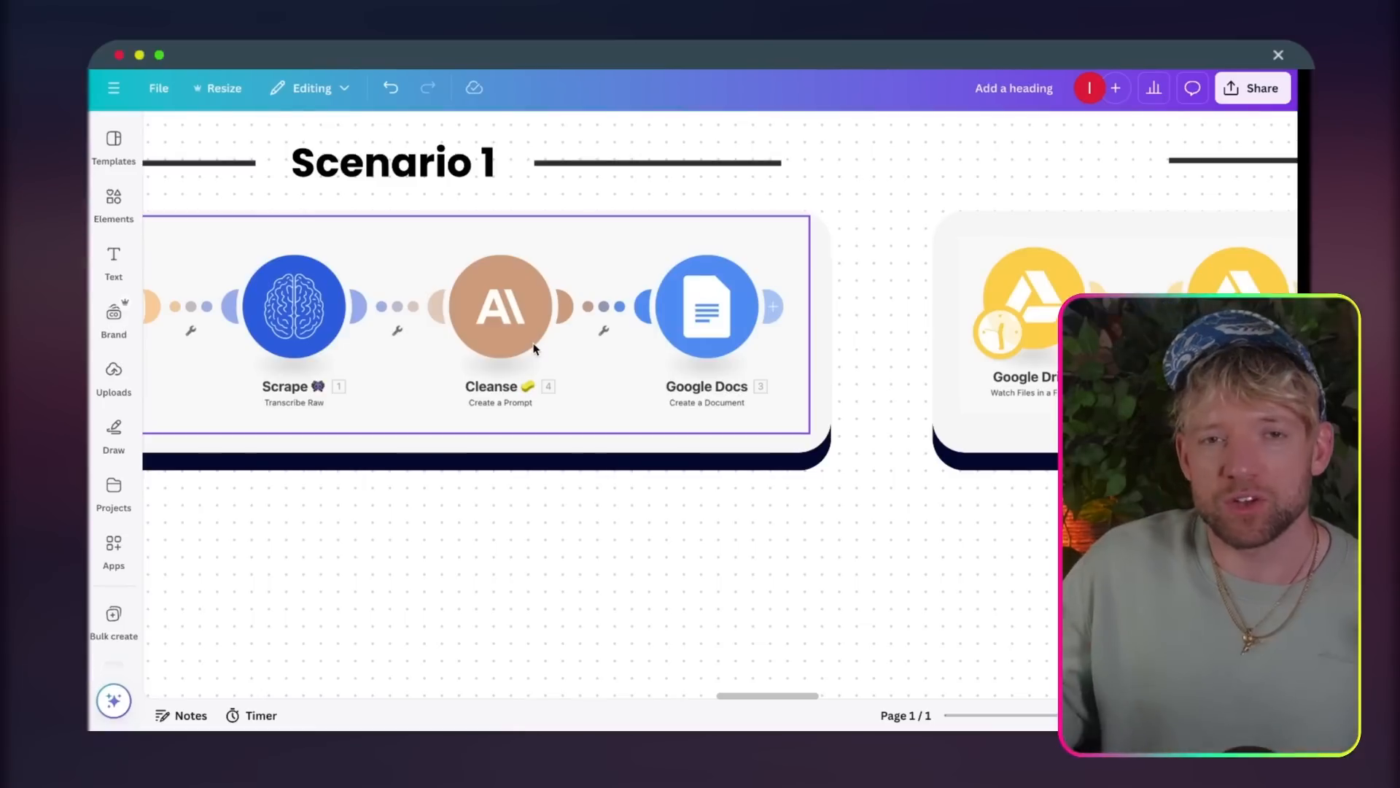
{"action": "scroll", "coordinate": [535, 349], "scroll_direction": "down", "scroll_amount": 5, "text": "ctrl"}
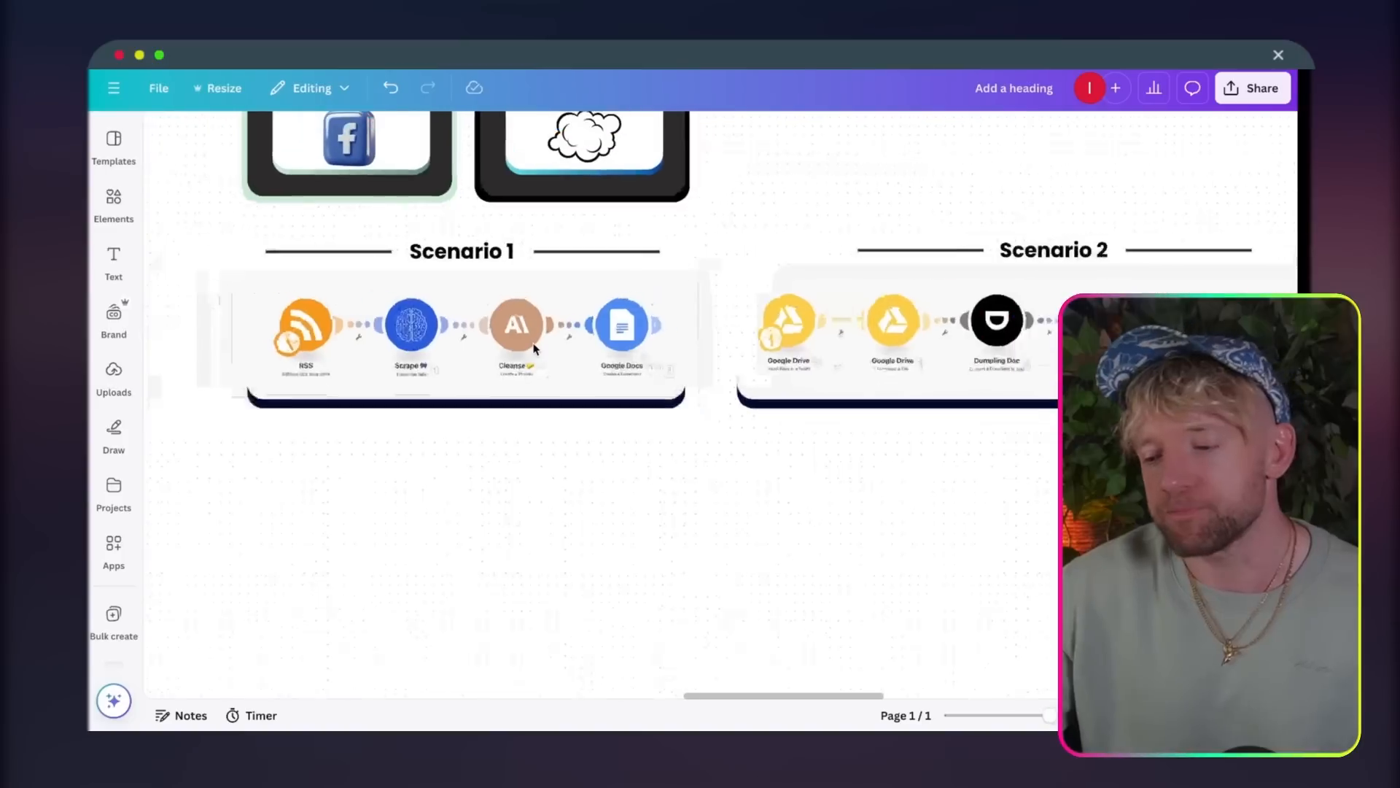
{"action": "scroll", "coordinate": [534, 349], "scroll_direction": "up", "scroll_amount": 5}
{"action": "scroll", "coordinate": [534, 349], "scroll_direction": "up", "scroll_amount": 3}
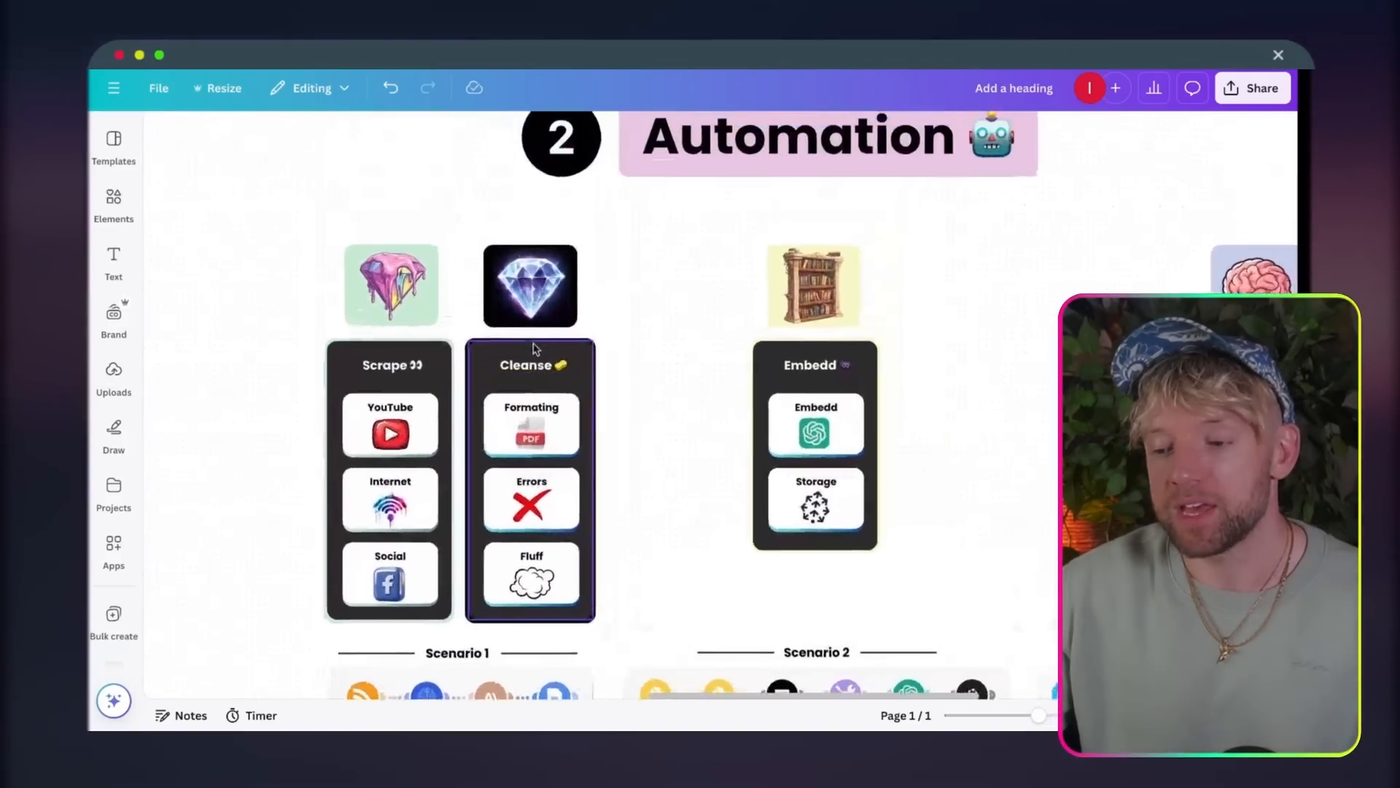
{"action": "scroll", "coordinate": [535, 349], "scroll_direction": "down", "scroll_amount": 4}
{"action": "scroll", "coordinate": [441, 556], "scroll_direction": "up", "scroll_amount": 2, "text": "ctrl"}
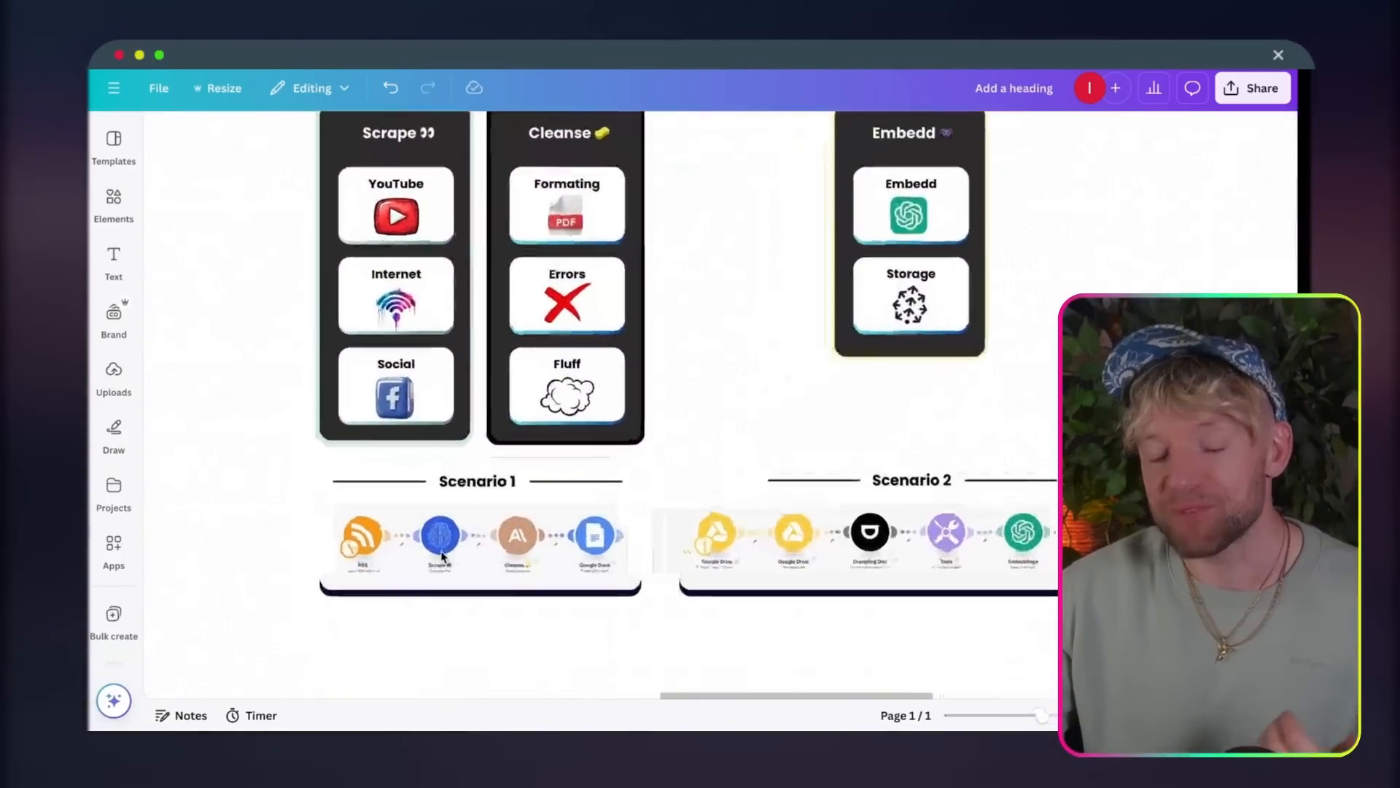
Step: Examine the Embedd column with its Embedd and Storage cards above Scenario 2
{"action": "scroll", "coordinate": [480, 530], "scroll_direction": "right", "scroll_amount": 4}
{"action": "scroll", "coordinate": [479, 529], "scroll_direction": "right", "scroll_amount": 1}
{"action": "scroll", "coordinate": [479, 529], "scroll_direction": "up", "scroll_amount": 4}
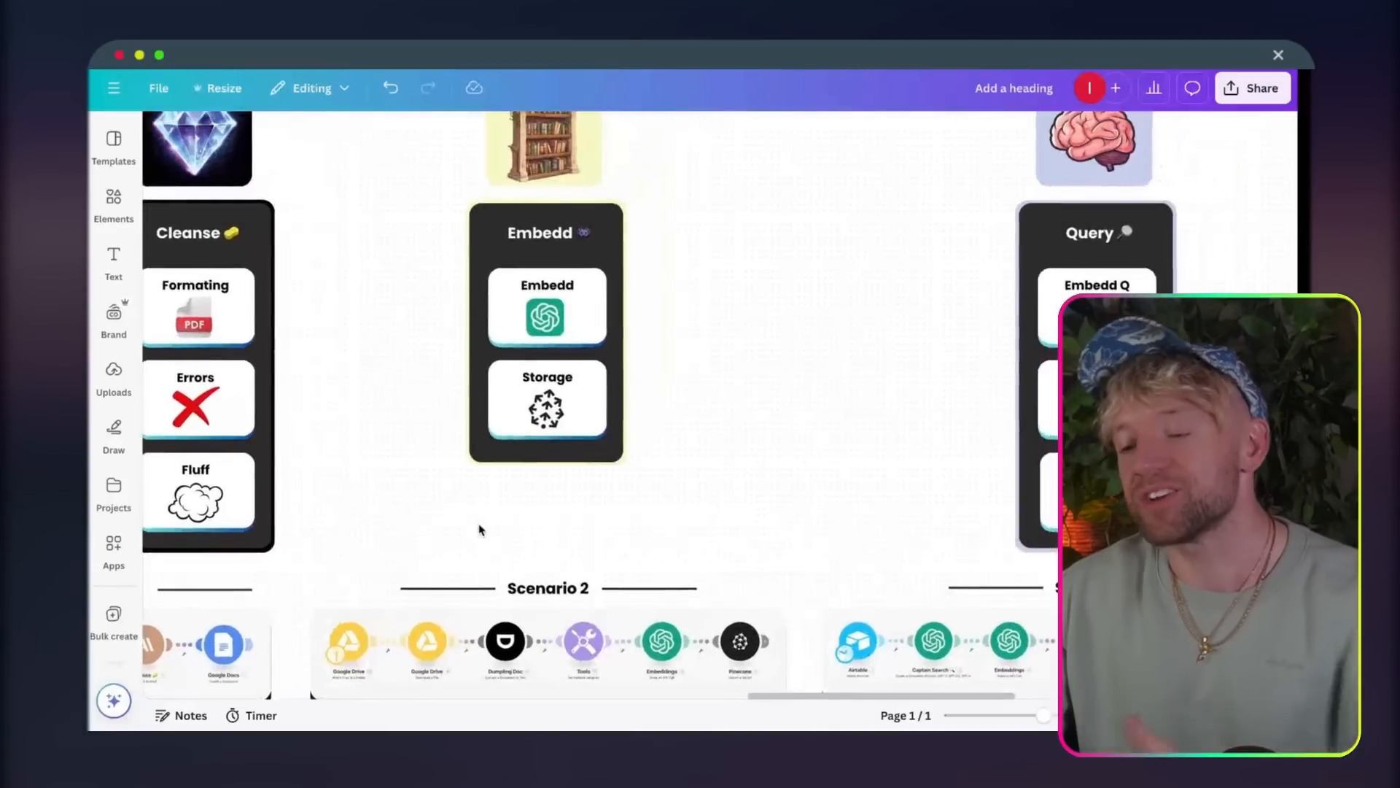
{"action": "scroll", "coordinate": [479, 529], "scroll_direction": "down", "scroll_amount": 2}
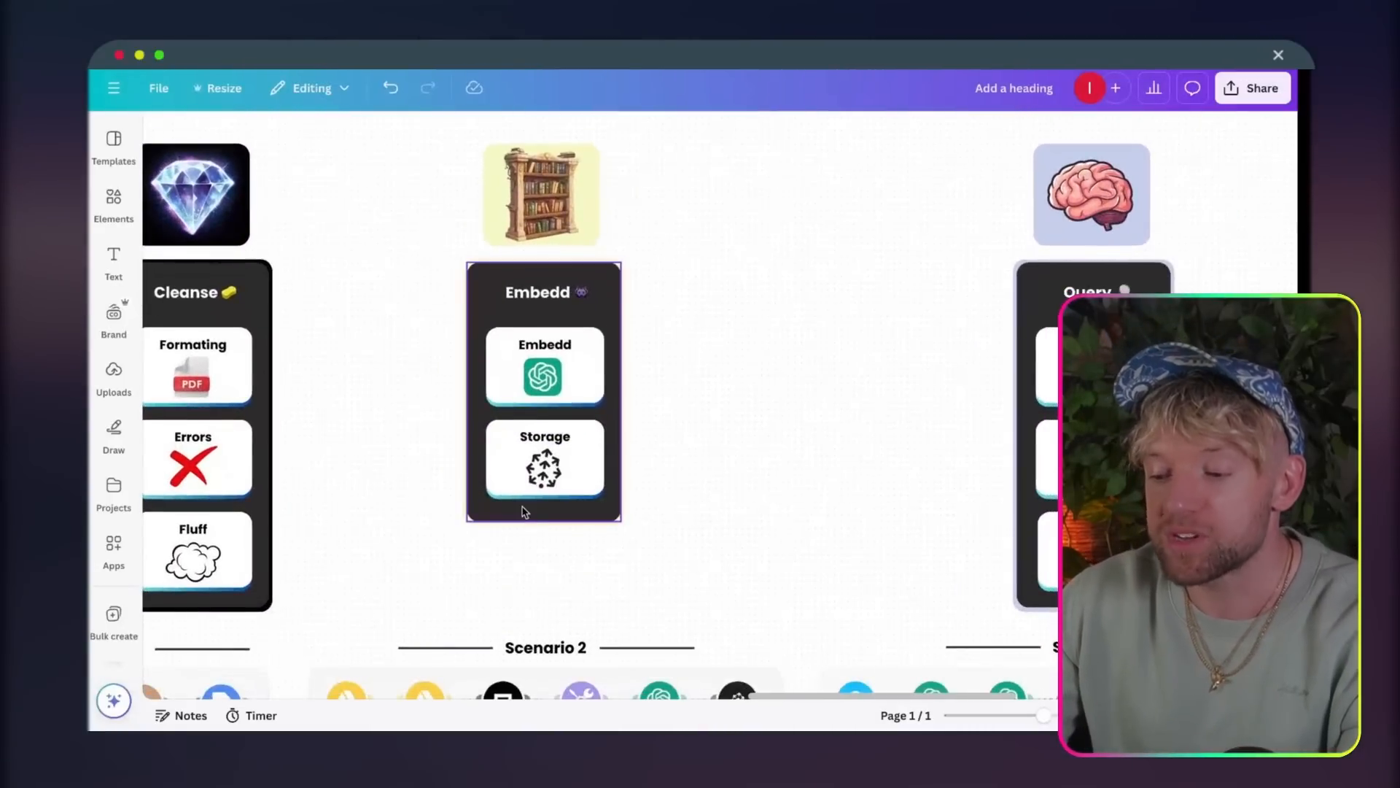
{"action": "scroll", "coordinate": [522, 510], "scroll_direction": "down", "scroll_amount": 3}
{"action": "scroll", "coordinate": [522, 506], "scroll_direction": "up", "scroll_amount": 3, "text": "ctrl"}
Step: Trace the hand-off from Scenario 1's final Google Docs module to Scenario 2's first Google Drive module
{"action": "scroll", "coordinate": [522, 510], "scroll_direction": "left", "scroll_amount": 6}
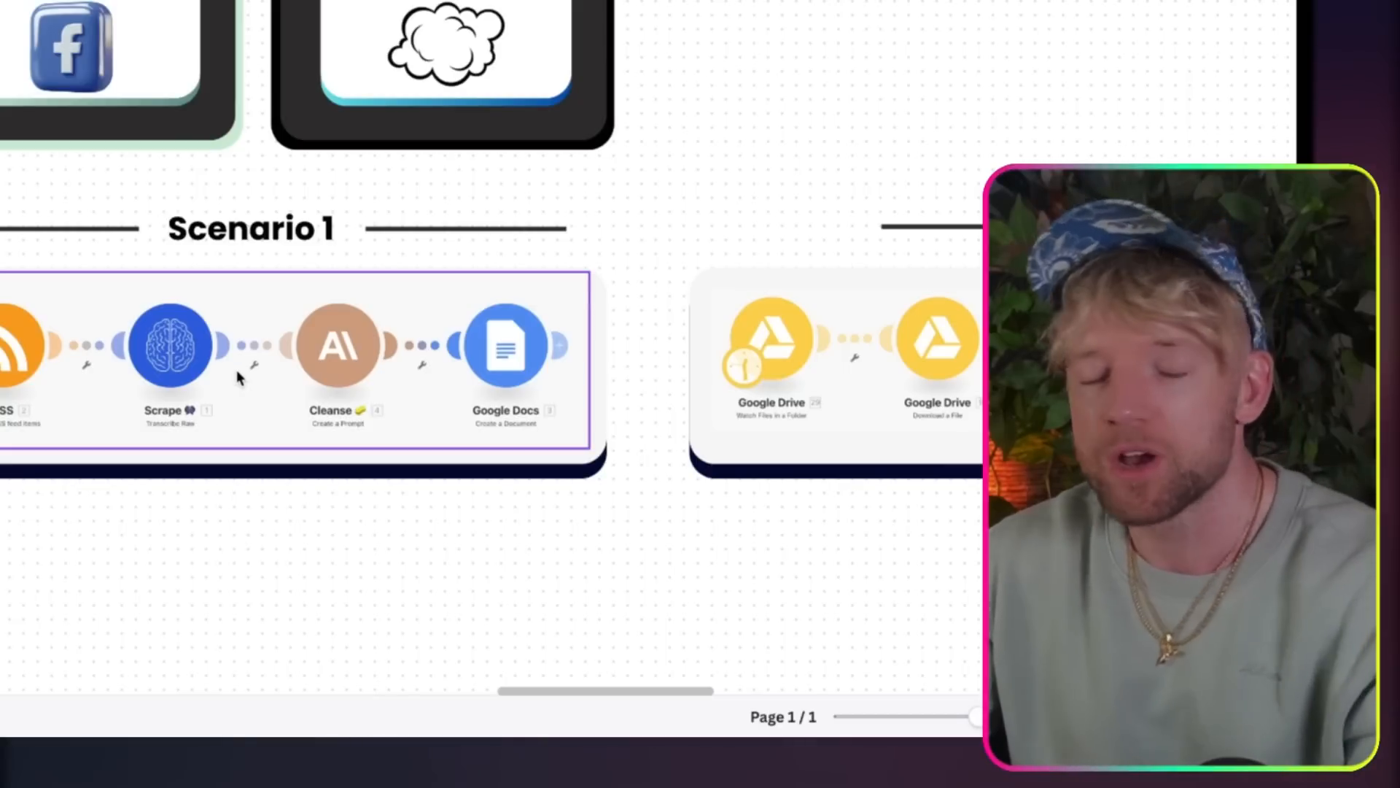
{"action": "scroll", "coordinate": [239, 376], "scroll_direction": "right", "scroll_amount": 10}
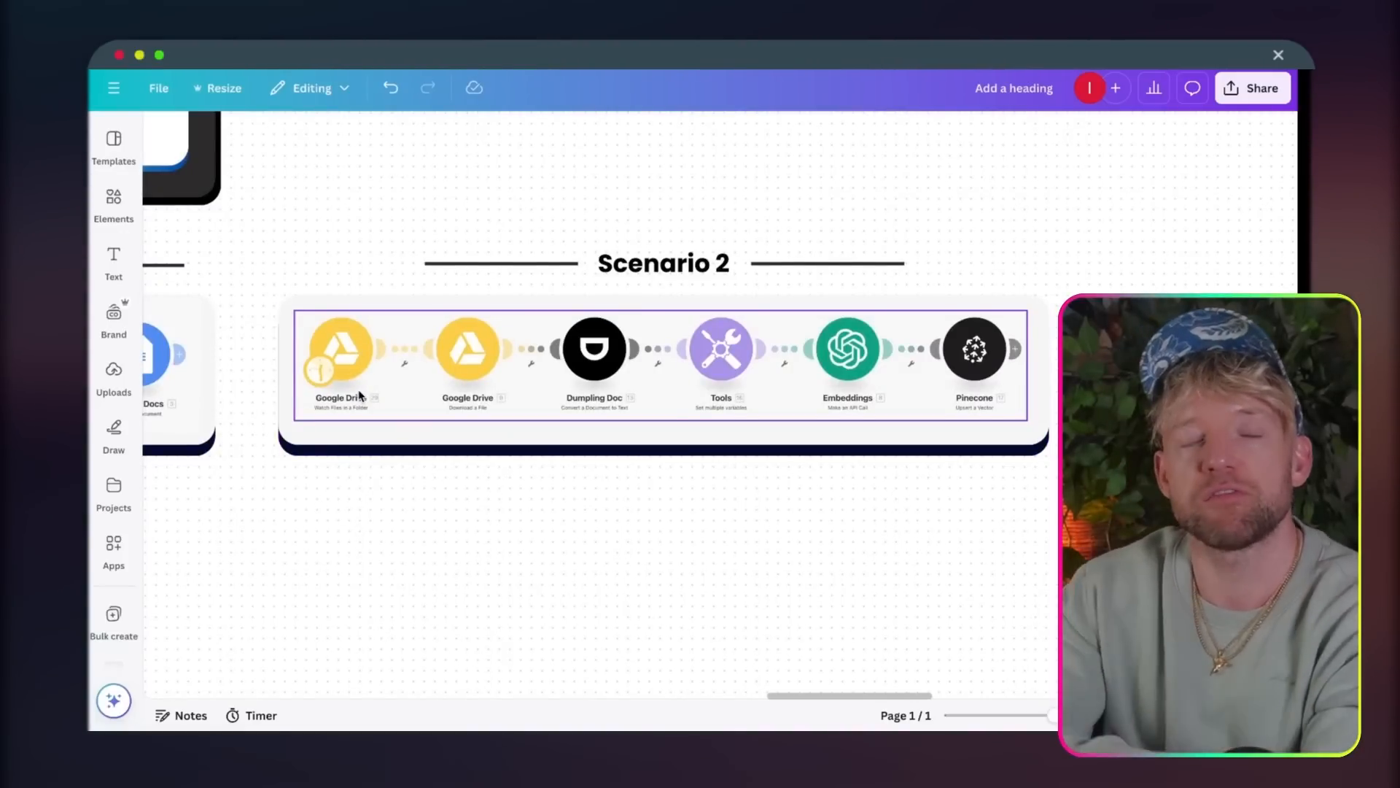
{"action": "scroll", "coordinate": [359, 395], "scroll_direction": "left", "scroll_amount": 3}
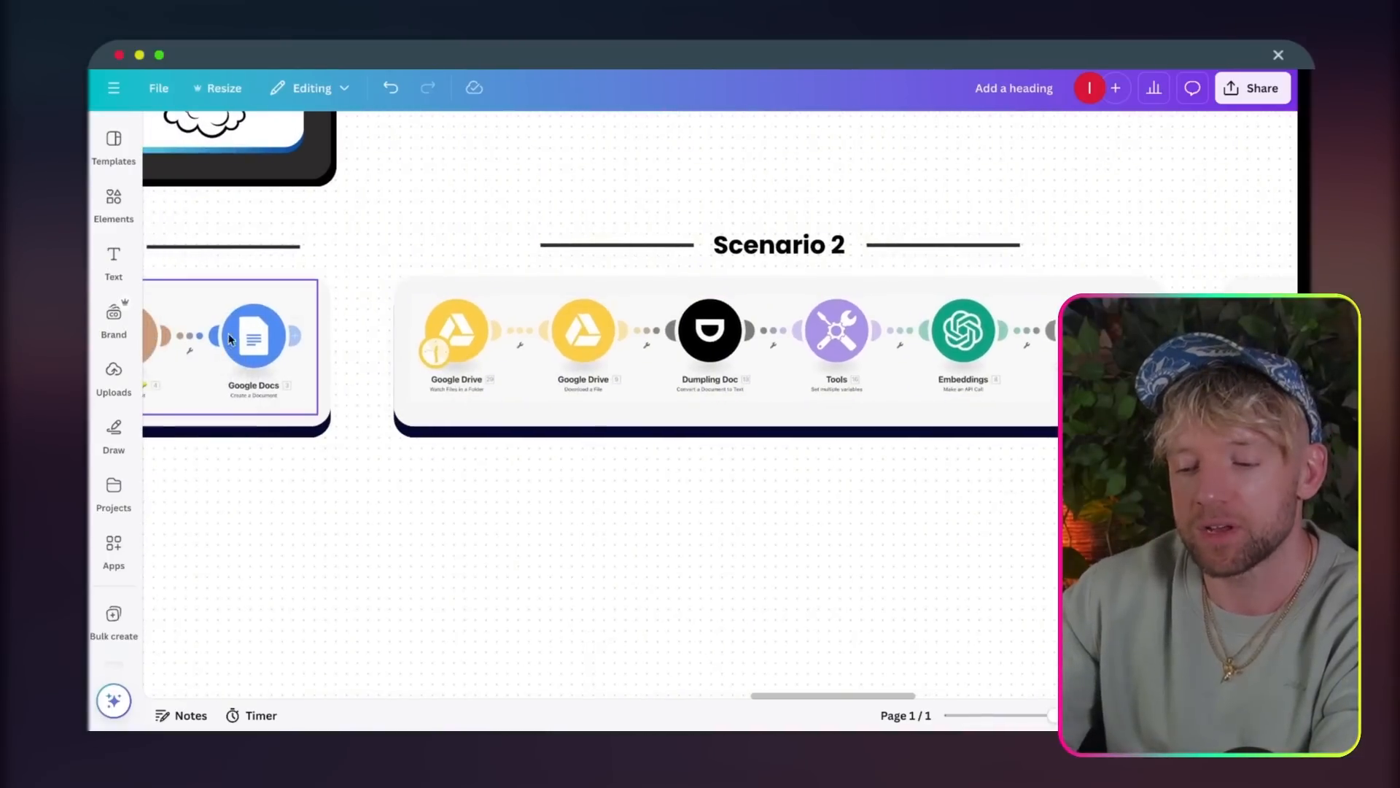
{"action": "scroll", "coordinate": [582, 436], "scroll_direction": "right", "scroll_amount": 4}
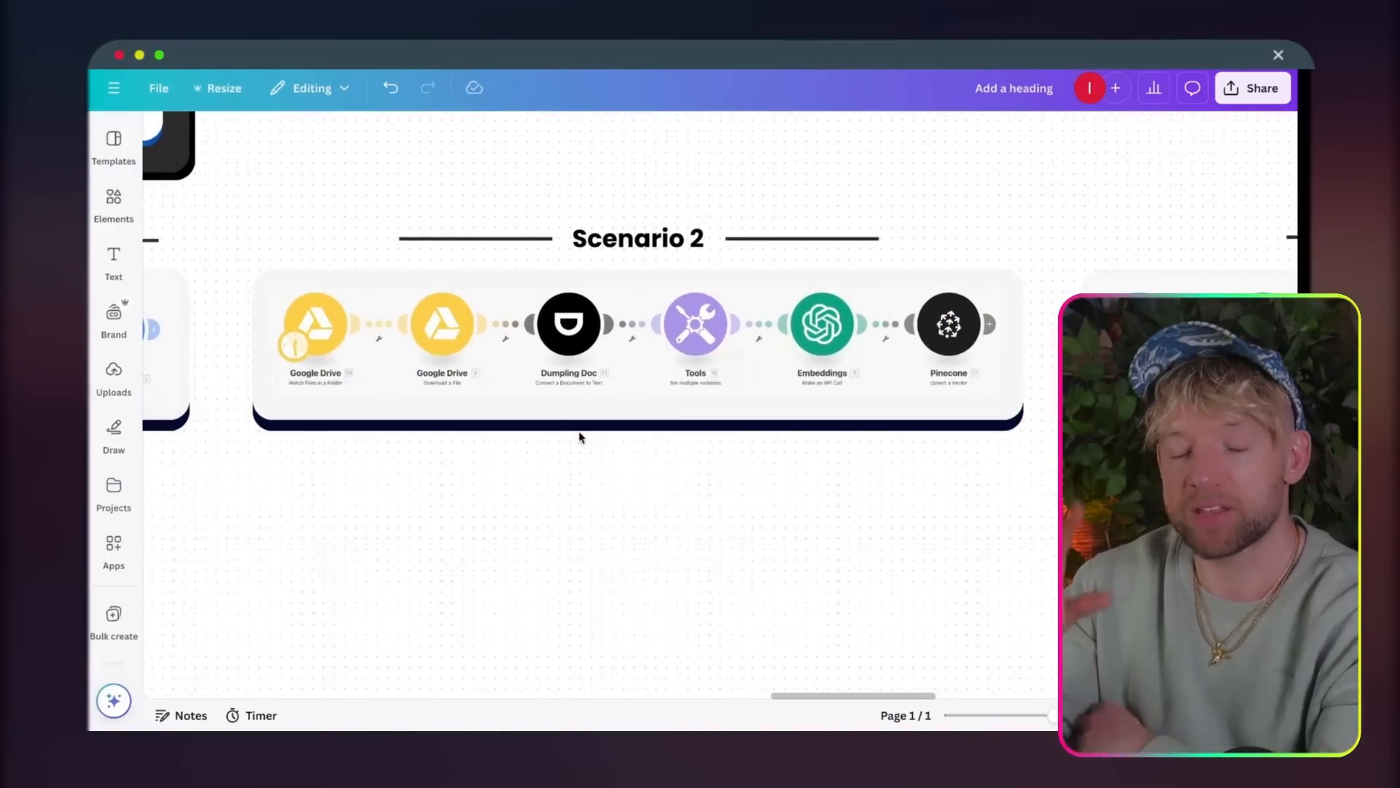
Step: Follow the Scenario 2 modules closely from Google Drive through Dumpling Doc, Tools and Embeddings to Pinecone
{"action": "scroll", "coordinate": [479, 307], "scroll_direction": "up", "scroll_amount": 3}
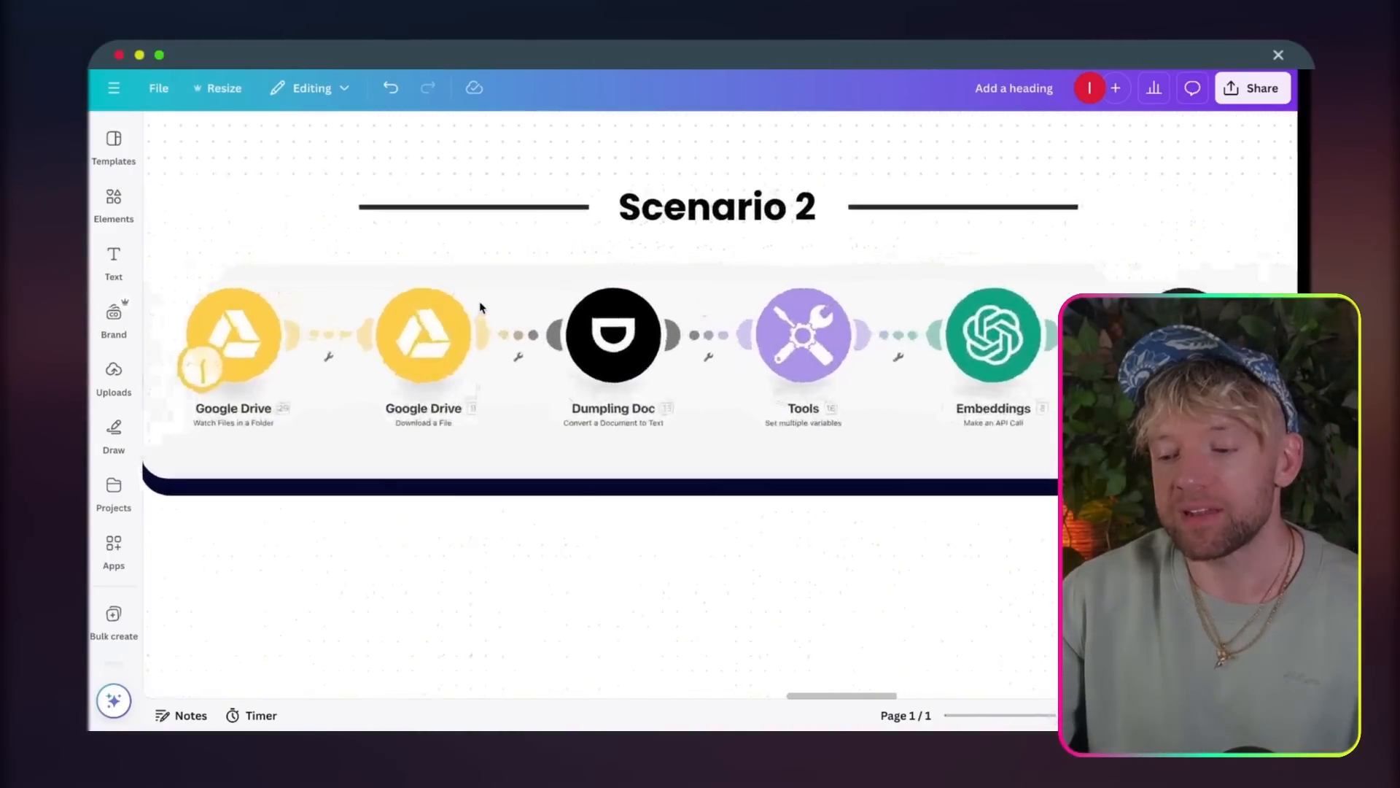
{"action": "scroll", "coordinate": [635, 438], "scroll_direction": "right", "scroll_amount": 1}
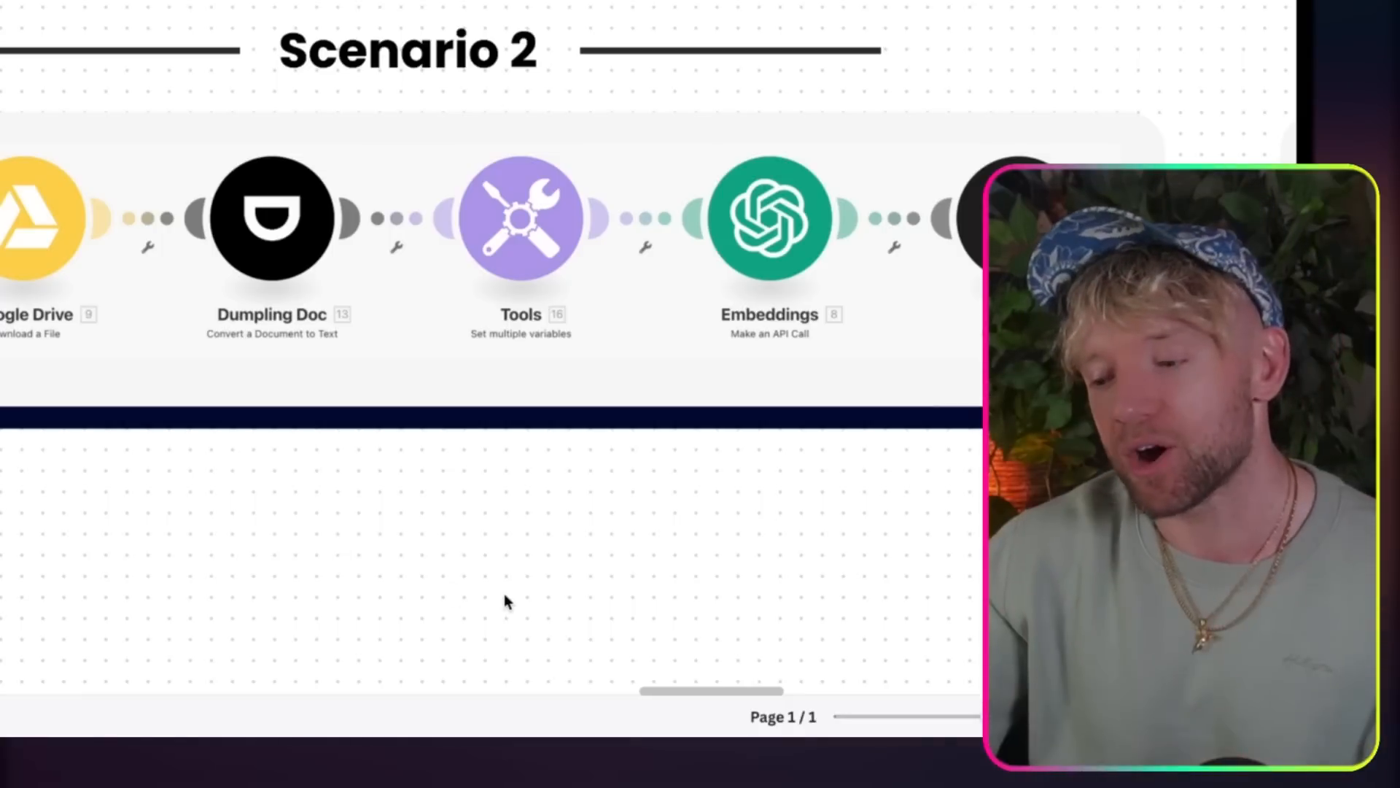
{"action": "scroll", "coordinate": [504, 593], "scroll_direction": "right", "scroll_amount": 4}
{"action": "scroll", "coordinate": [304, 300], "scroll_direction": "right", "scroll_amount": 1}
{"action": "scroll", "coordinate": [381, 299], "scroll_direction": "right", "scroll_amount": 3}
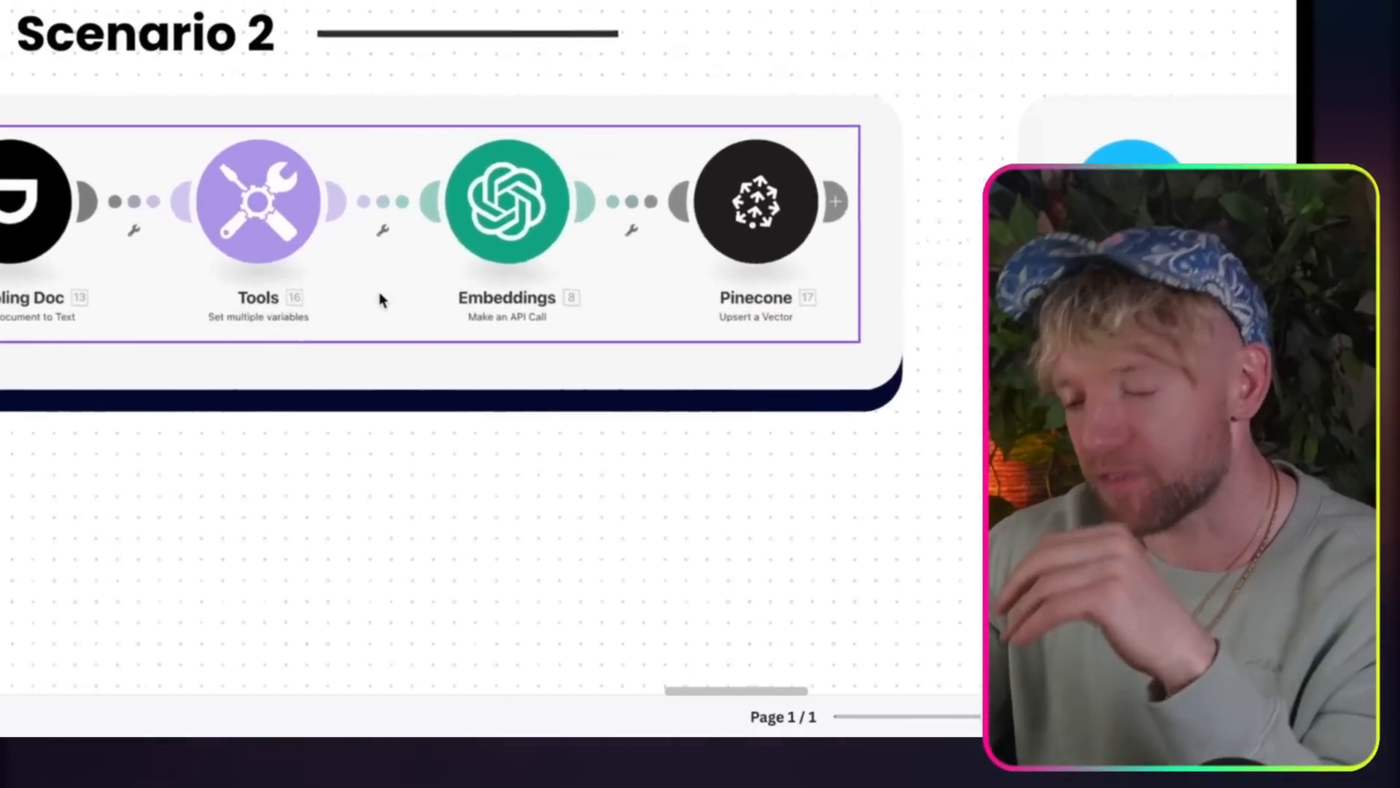
{"action": "scroll", "coordinate": [379, 307], "scroll_direction": "right", "scroll_amount": 3}
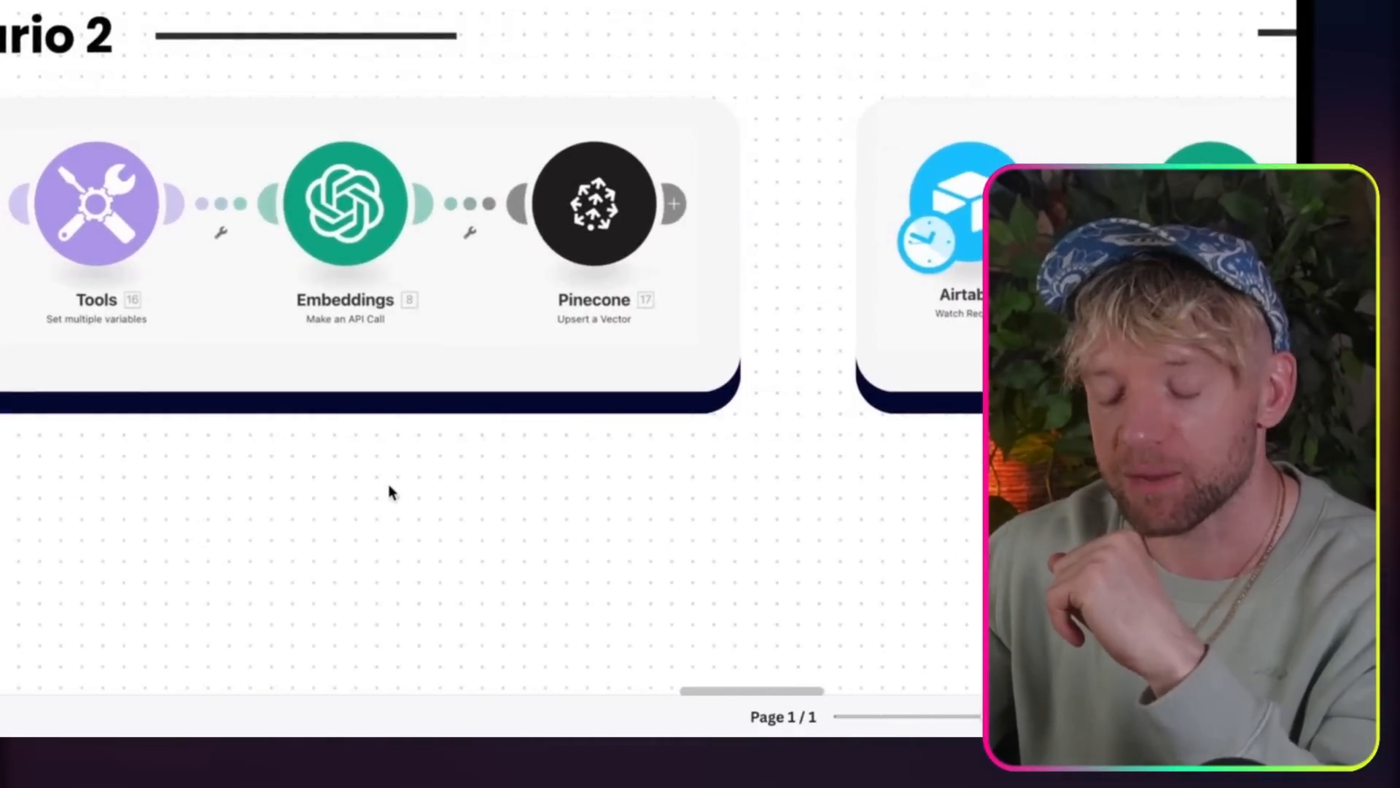
{"action": "scroll", "coordinate": [391, 491], "scroll_direction": "right", "scroll_amount": 3}
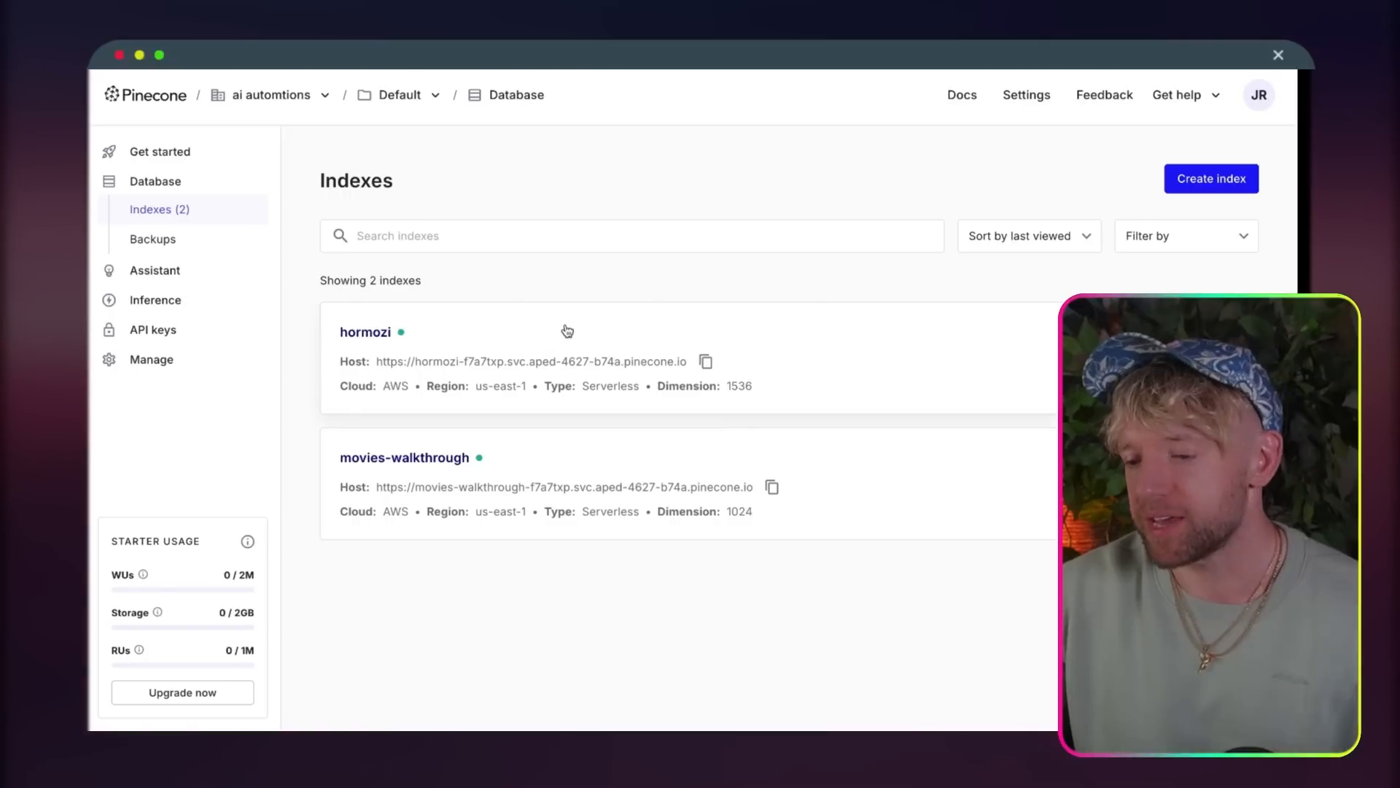
Step: In Pinecone, open the hormozi index and examine the vector values and metadata of its records
{"action": "left_click", "coordinate": [567, 331]}
{"action": "scroll", "coordinate": [634, 486], "scroll_direction": "down", "scroll_amount": 5}
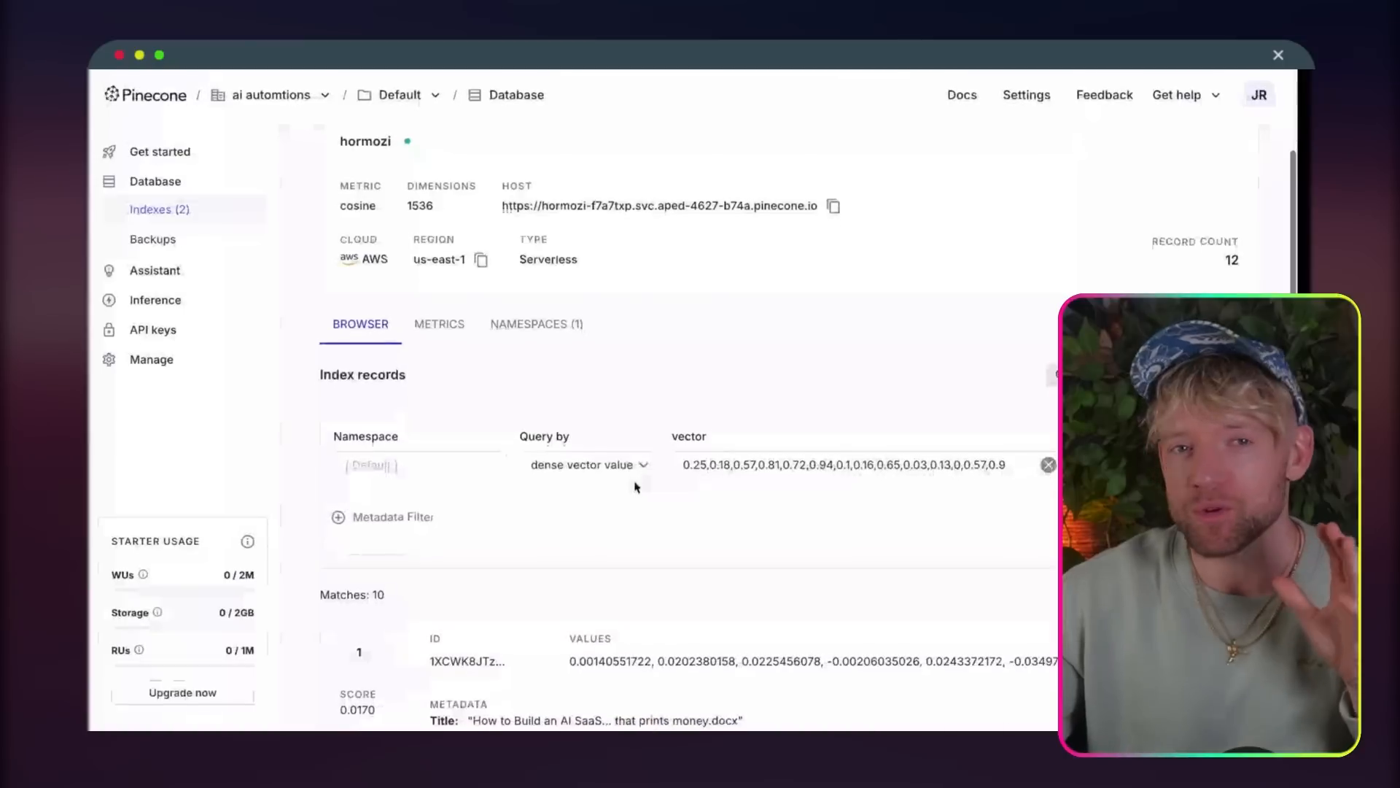
{"action": "scroll", "coordinate": [635, 487], "scroll_direction": "down", "scroll_amount": 3}
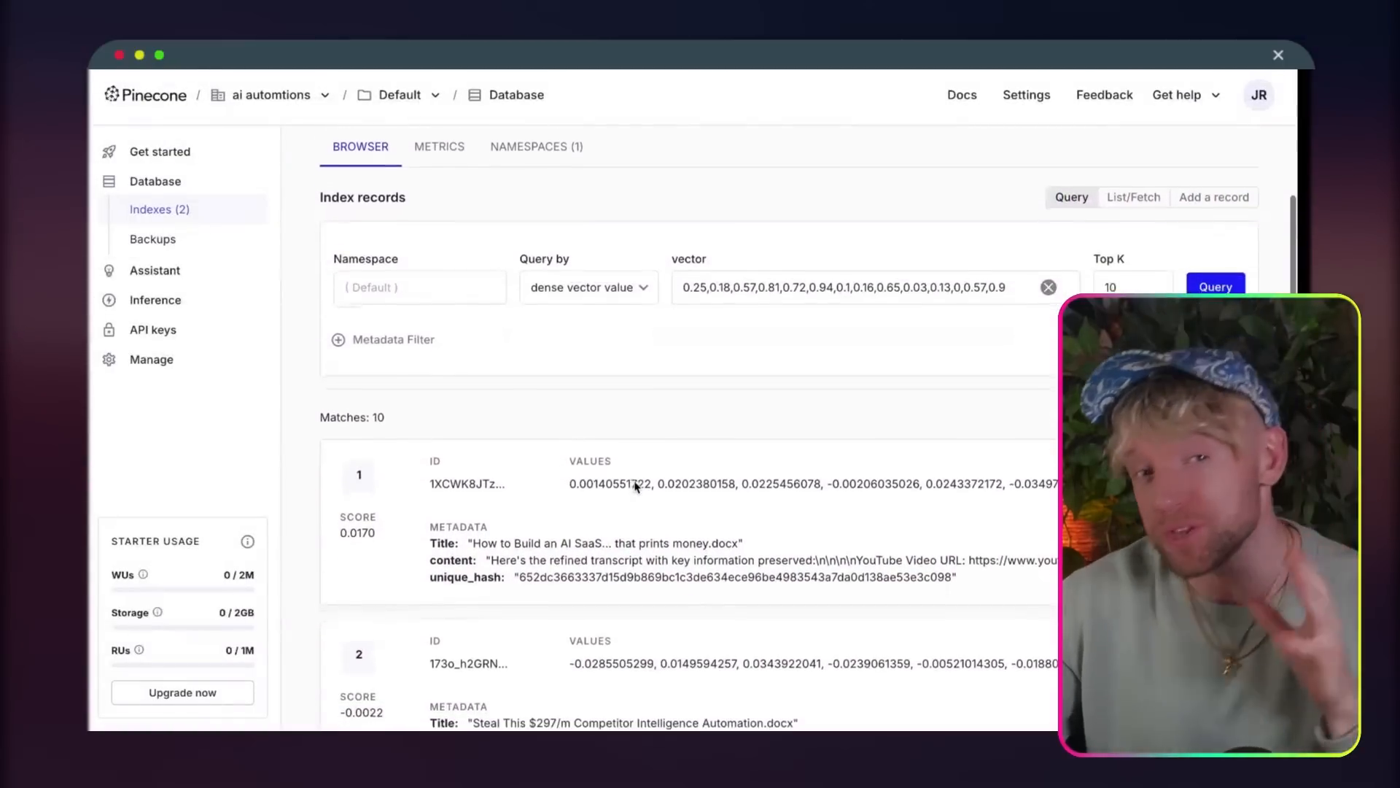
{"action": "scroll", "coordinate": [635, 486], "scroll_direction": "down", "scroll_amount": 10}
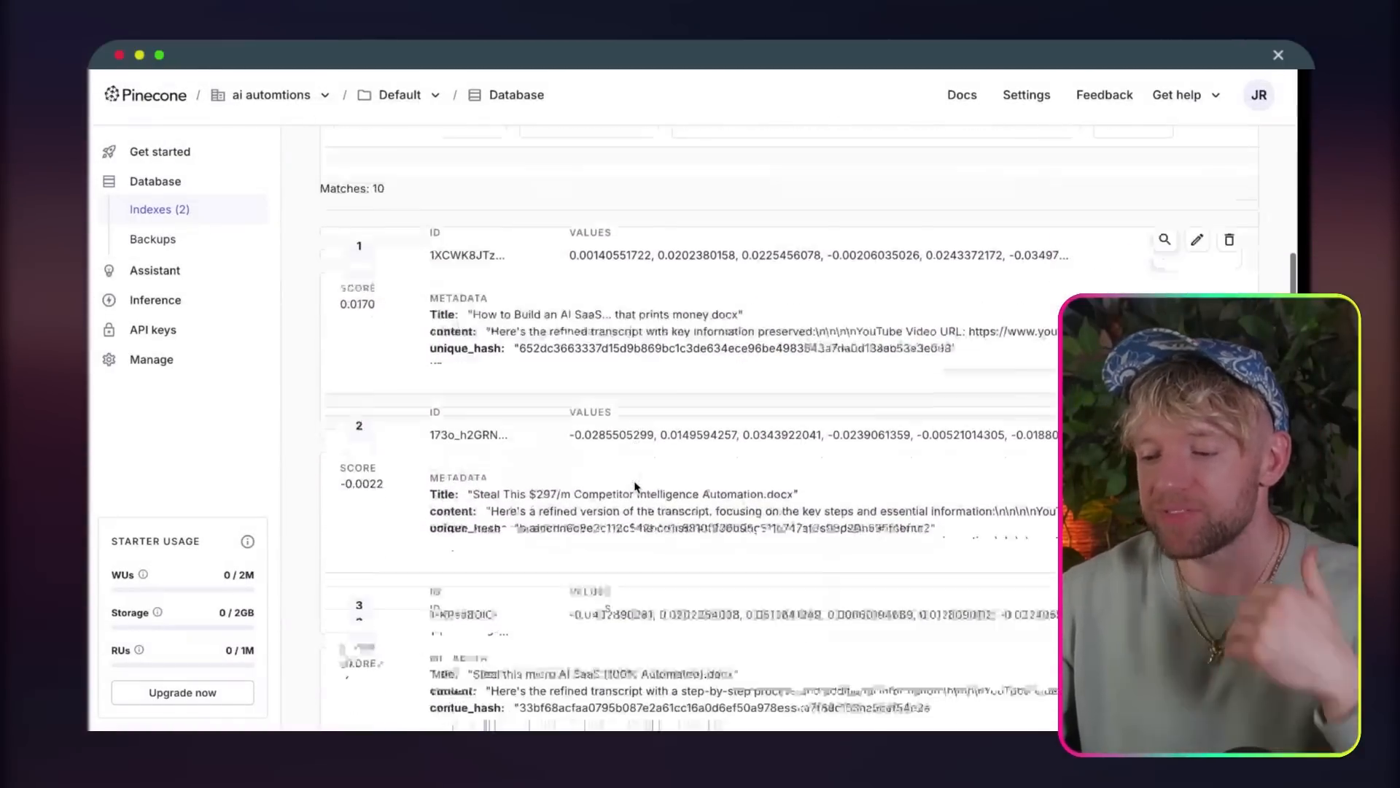
{"action": "scroll", "coordinate": [634, 487], "scroll_direction": "down", "scroll_amount": 5}
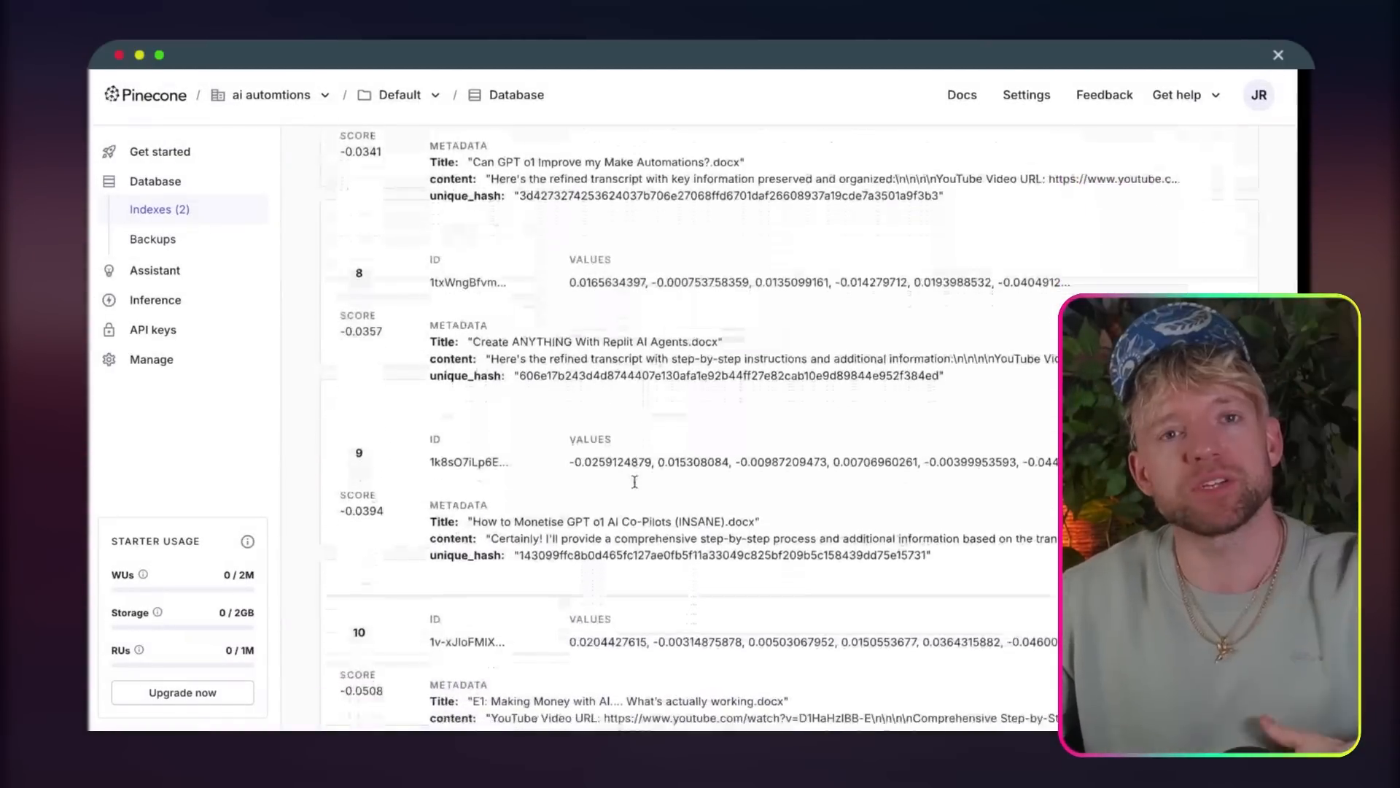
{"action": "scroll", "coordinate": [635, 487], "scroll_direction": "up", "scroll_amount": 20}
{"action": "scroll", "coordinate": [635, 487], "scroll_direction": "down", "scroll_amount": 2}
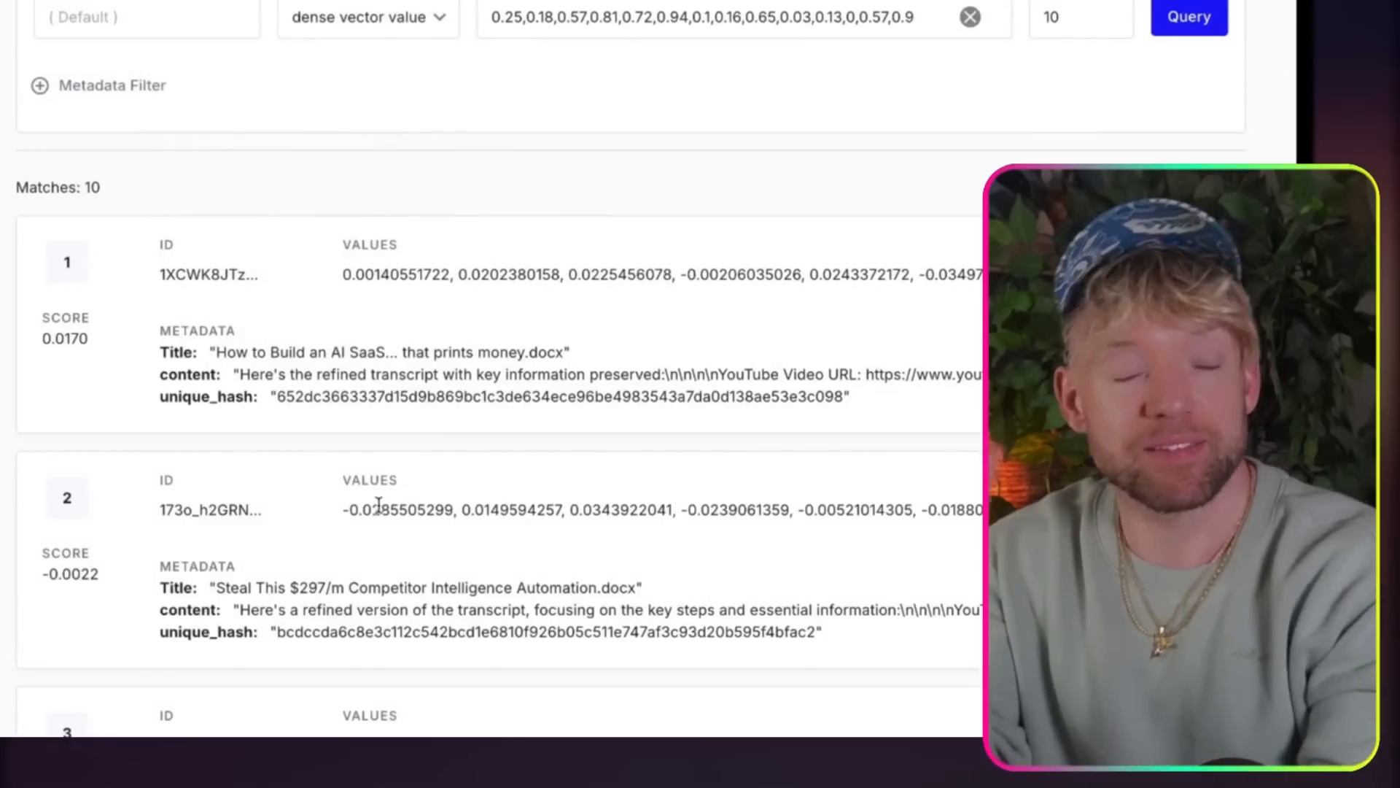
Step: Examine the Title, content and unique_hash metadata of the first matching record
{"action": "left_click_drag", "start_coordinate": [219, 350], "coordinate": [423, 353]}
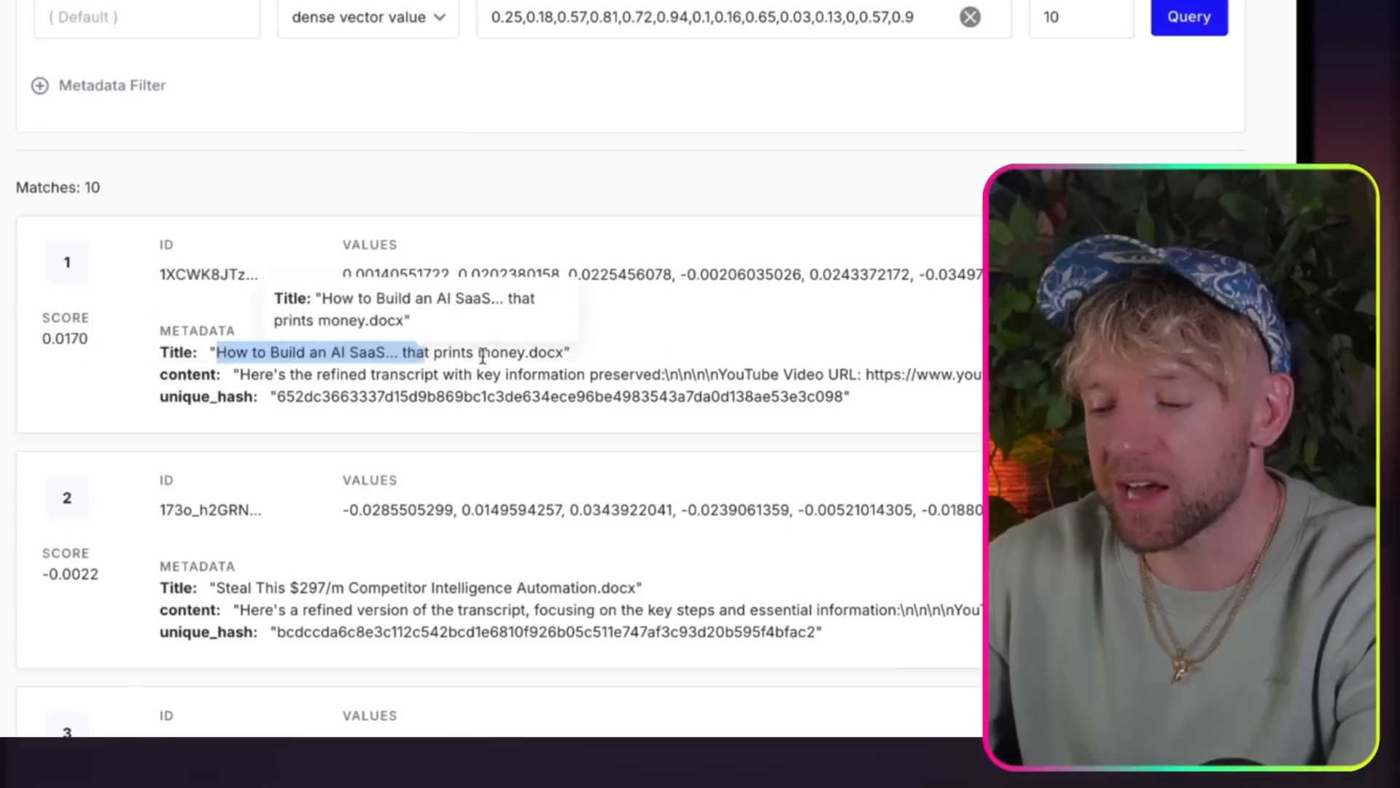
{"action": "left_click_drag", "start_coordinate": [331, 375], "coordinate": [841, 375]}
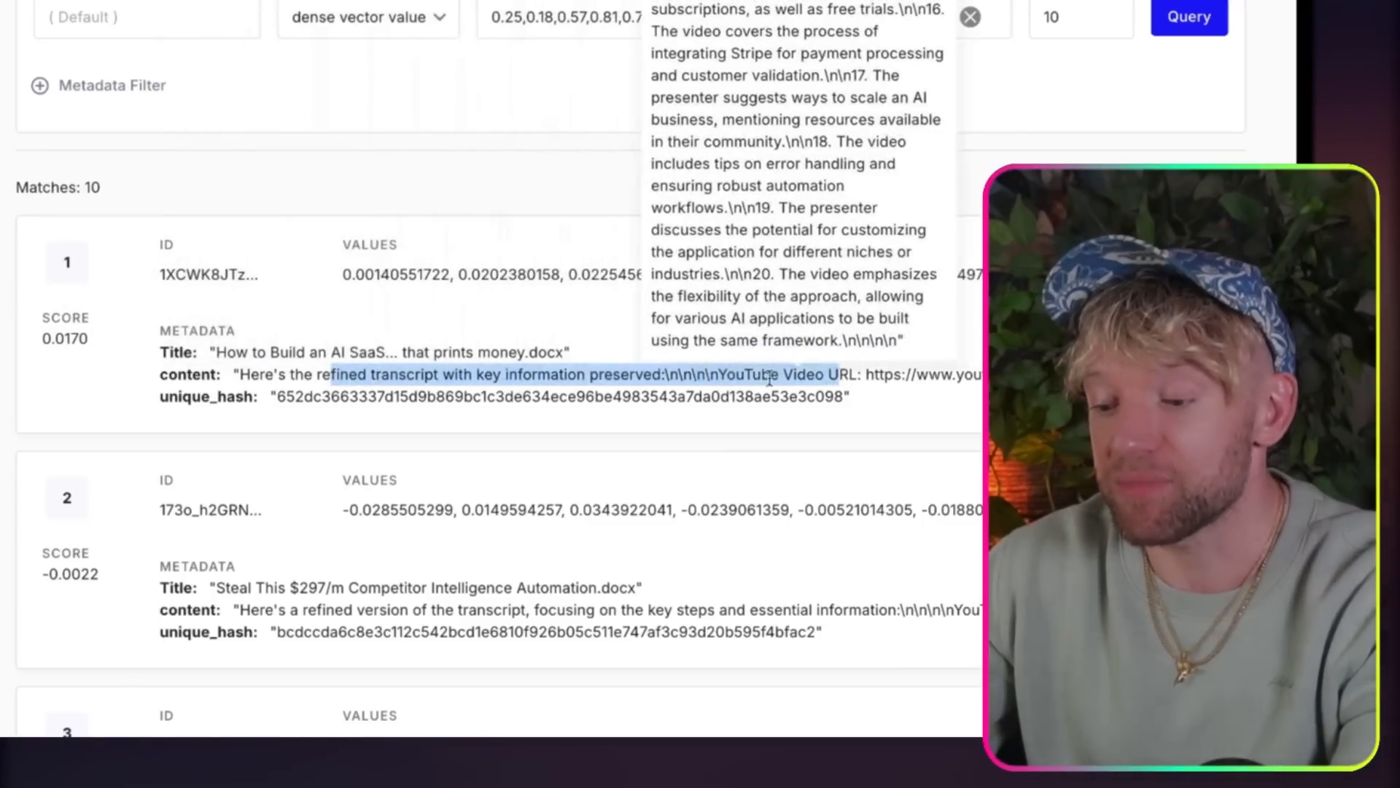
{"action": "left_click", "coordinate": [490, 396]}
{"action": "double_click", "coordinate": [488, 397]}
{"action": "left_click", "coordinate": [502, 399]}
{"action": "scroll", "coordinate": [503, 401], "scroll_direction": "up", "scroll_amount": 1}
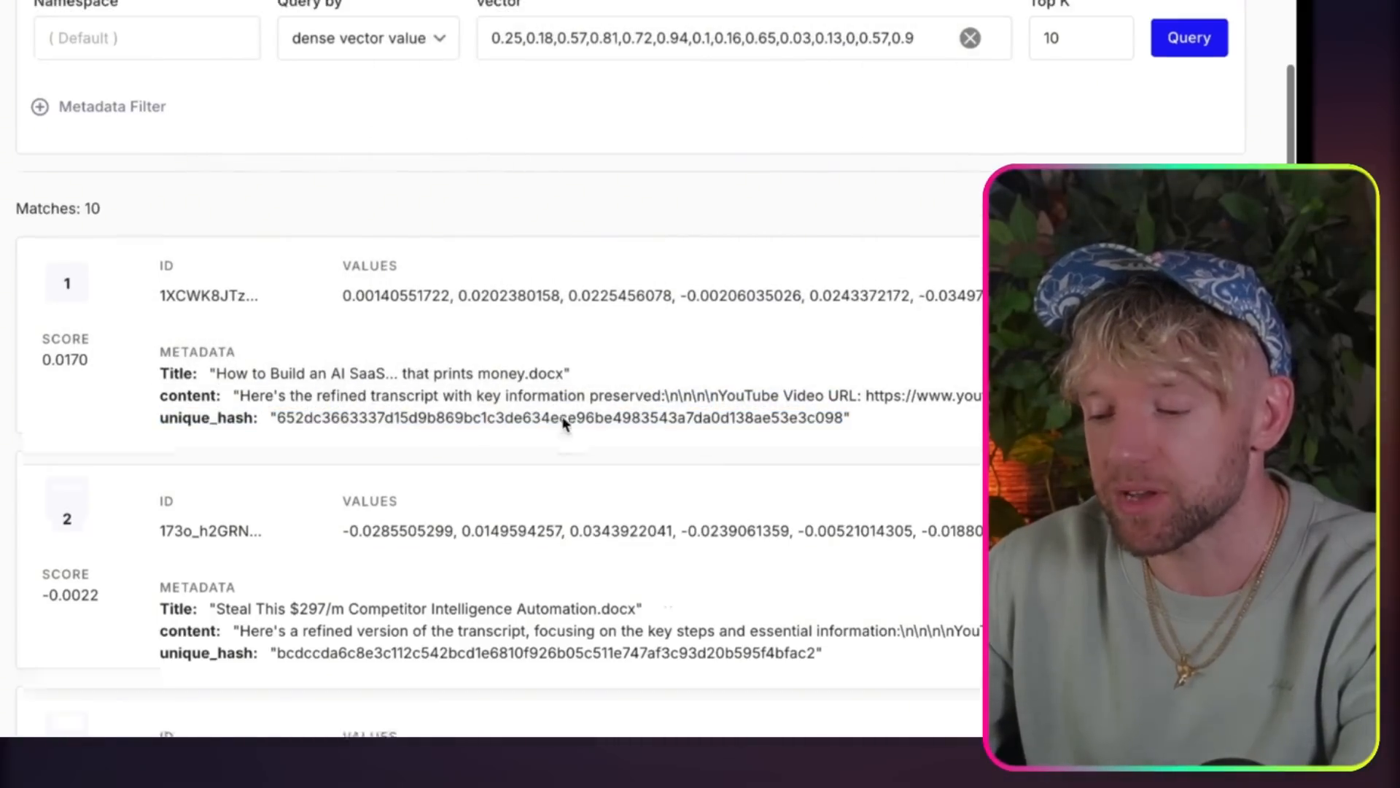
Step: Open the first matching record for editing and look through its long list of vector values
{"action": "left_click", "coordinate": [459, 318]}
{"action": "scroll", "coordinate": [426, 264], "scroll_direction": "right", "scroll_amount": 20}
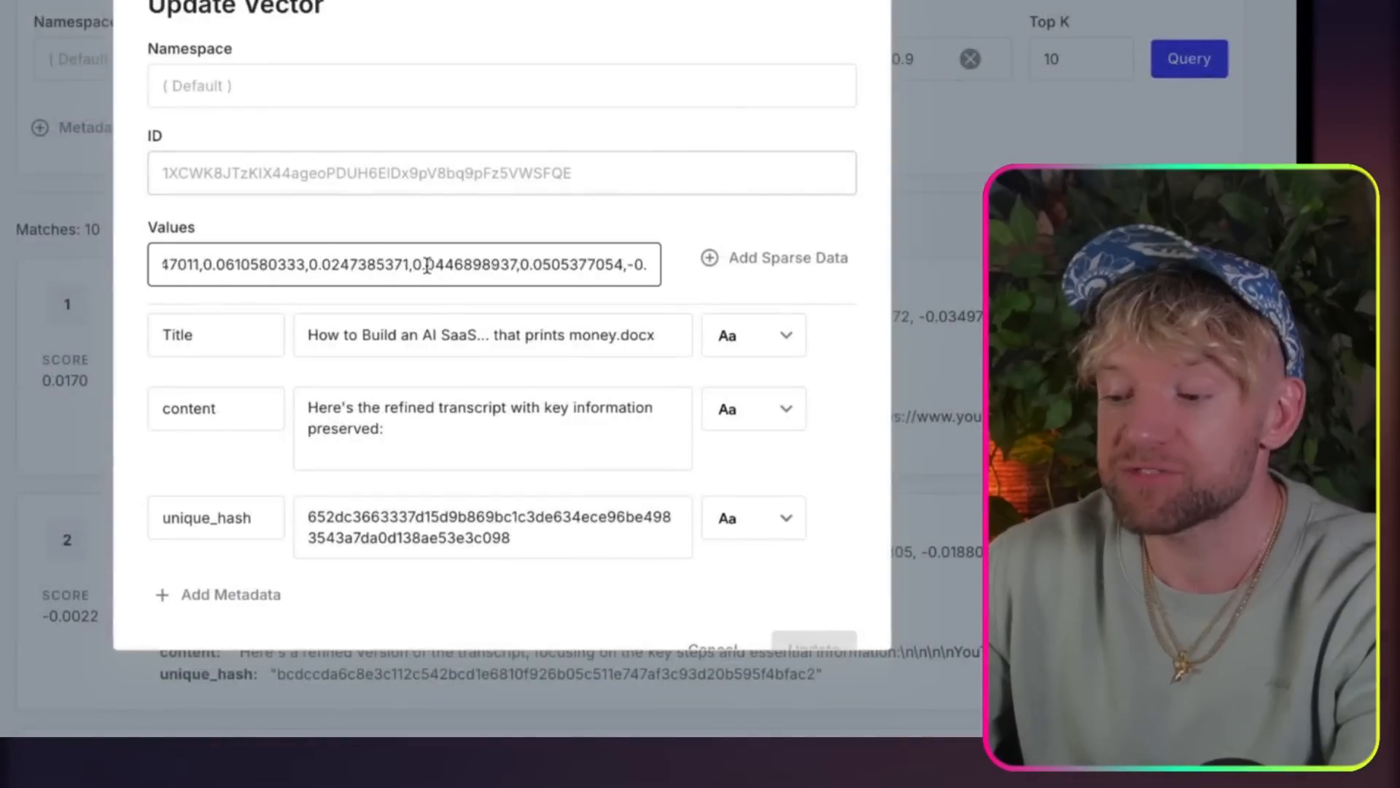
{"action": "scroll", "coordinate": [426, 264], "scroll_direction": "right", "scroll_amount": 5}
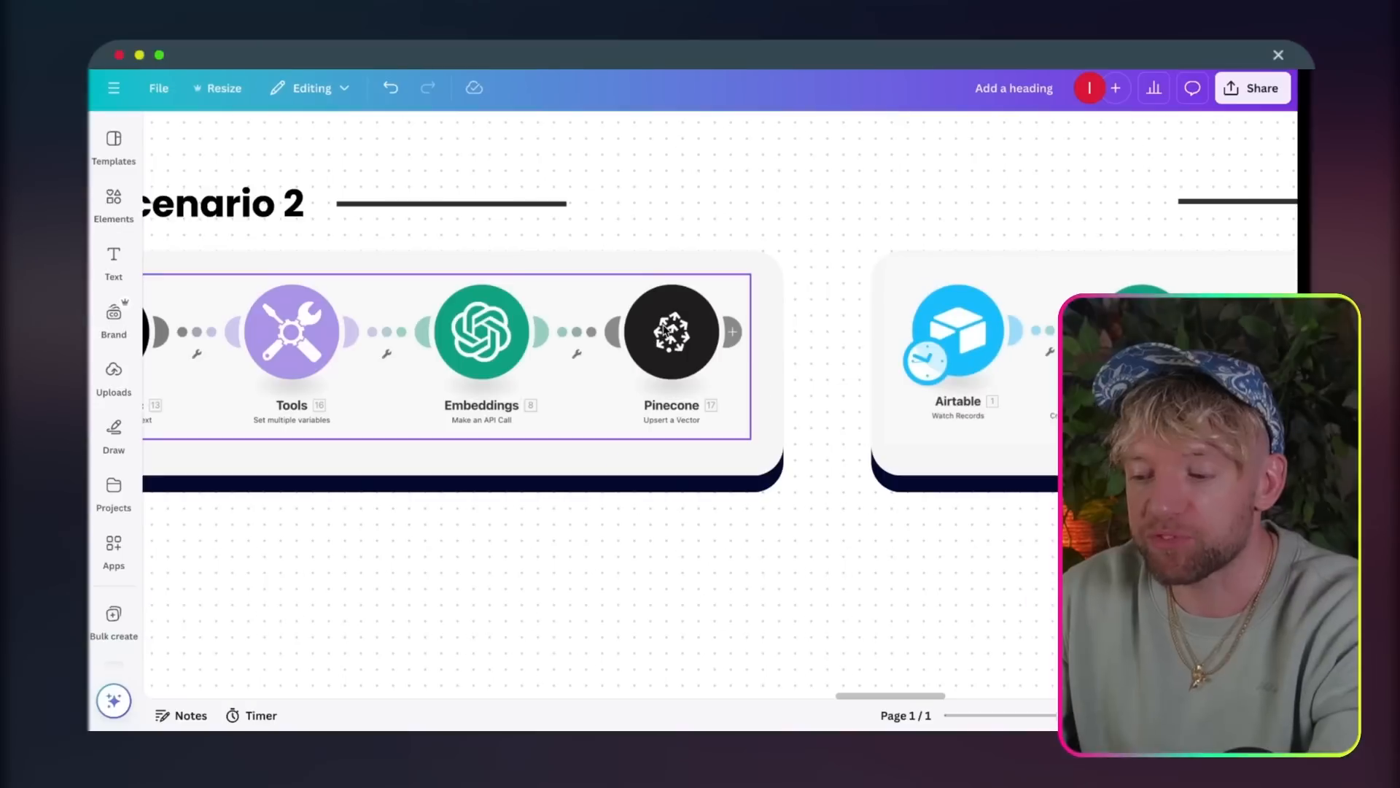
Step: Back on the Canva whiteboard, review the Scenario 2 chain from Google Drive to Pinecone
{"action": "scroll", "coordinate": [616, 410], "scroll_direction": "left", "scroll_amount": 5}
{"action": "scroll", "coordinate": [616, 410], "scroll_direction": "down", "scroll_amount": 3}
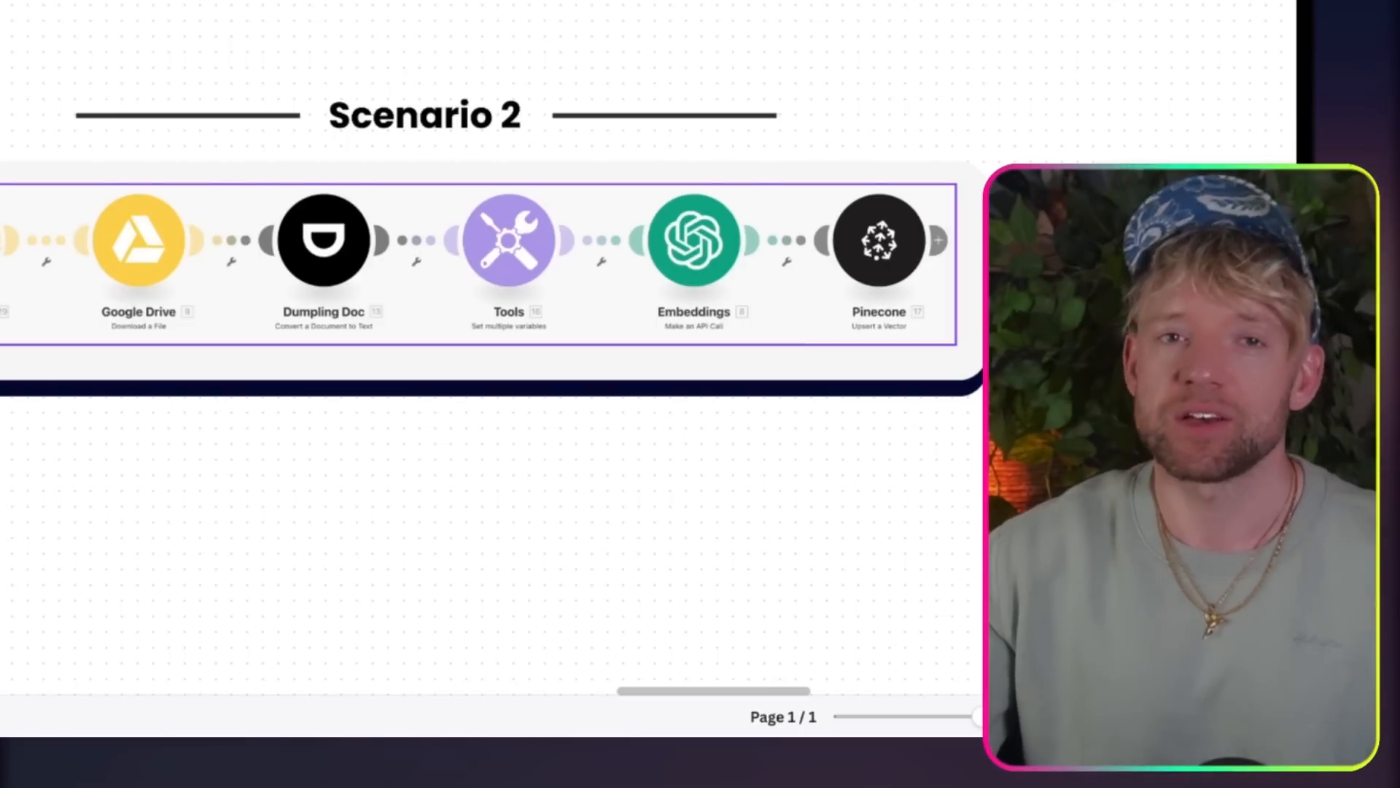
{"action": "scroll", "coordinate": [155, 267], "scroll_direction": "up", "scroll_amount": 1}
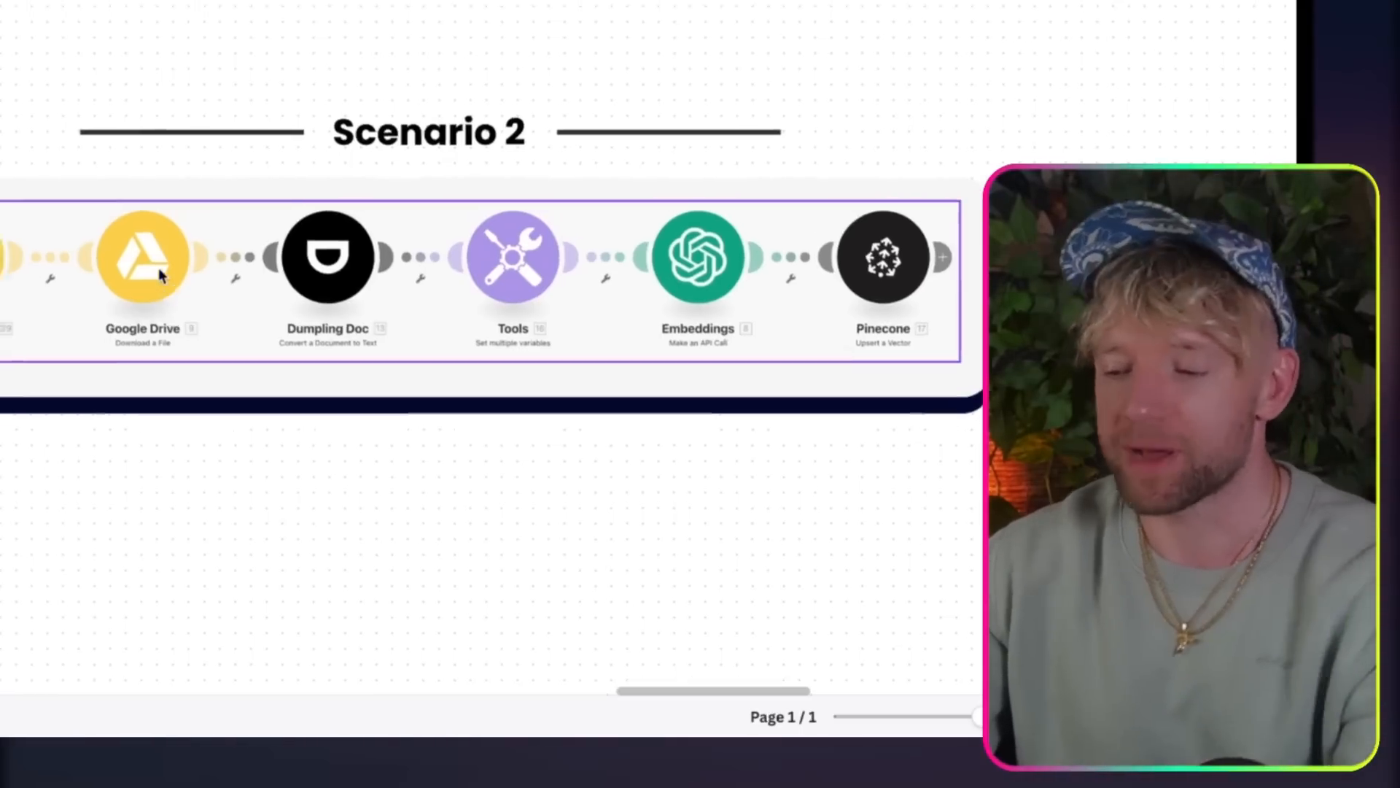
{"action": "scroll", "coordinate": [159, 268], "scroll_direction": "up", "scroll_amount": 3}
{"action": "scroll", "coordinate": [159, 268], "scroll_direction": "down", "scroll_amount": 5}
{"action": "scroll", "coordinate": [159, 268], "scroll_direction": "up", "scroll_amount": 2}
{"action": "scroll", "coordinate": [490, 251], "scroll_direction": "right", "scroll_amount": 5}
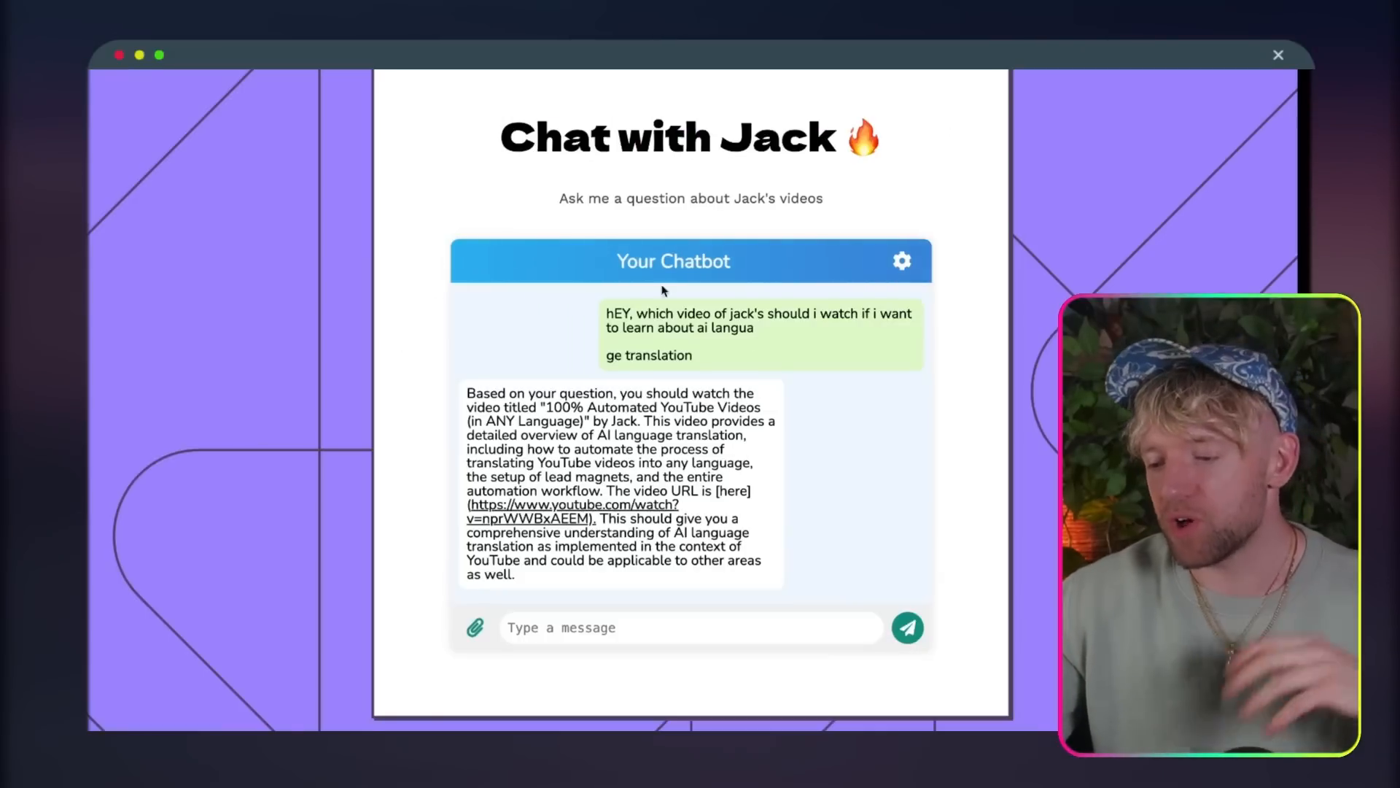
Step: On the whiteboard's chatbot section, trace the query from the website mock-up into the Webhooks, Captain Search and Embeddings modules
{"action": "scroll", "coordinate": [663, 290], "scroll_direction": "up", "scroll_amount": 2}
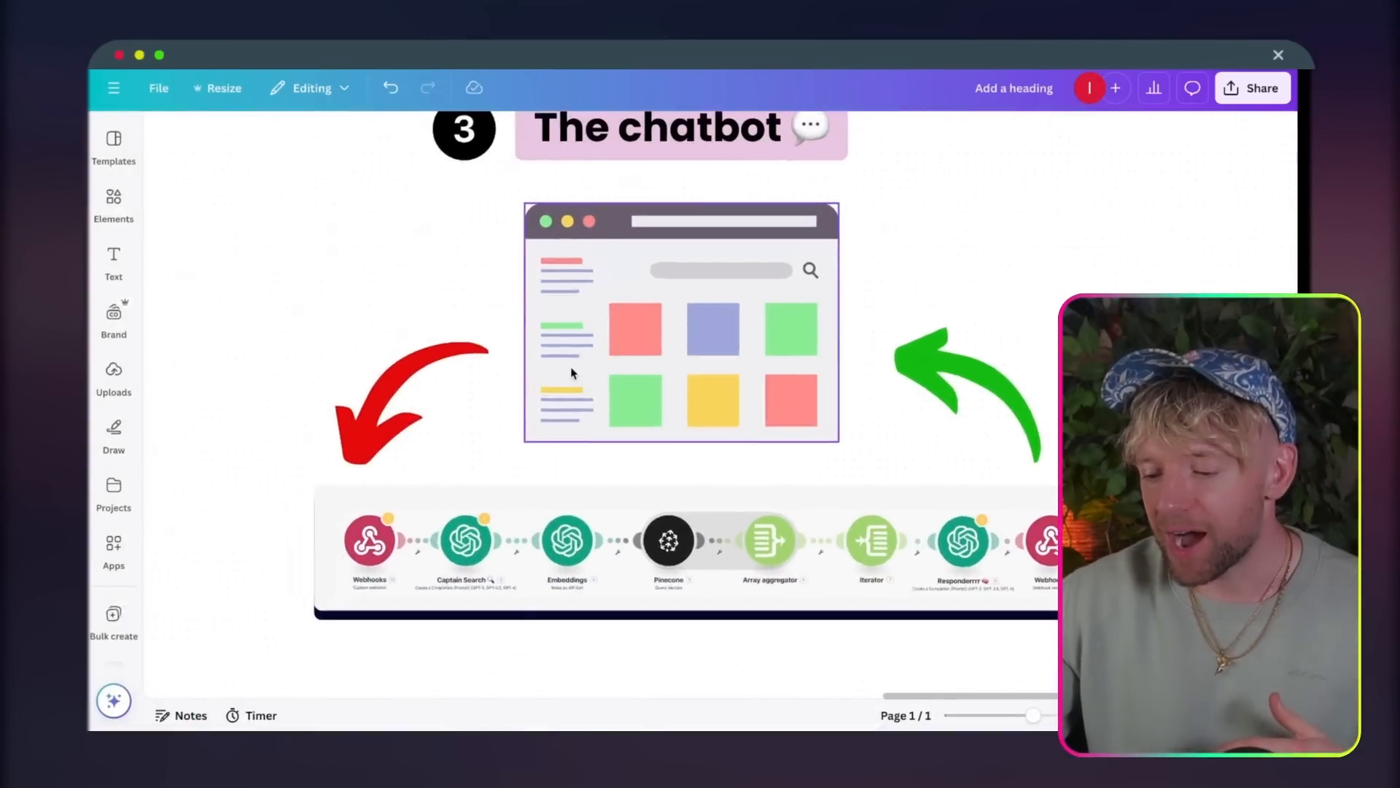
{"action": "scroll", "coordinate": [539, 385], "scroll_direction": "up", "scroll_amount": 2}
{"action": "left_click", "coordinate": [366, 624]}
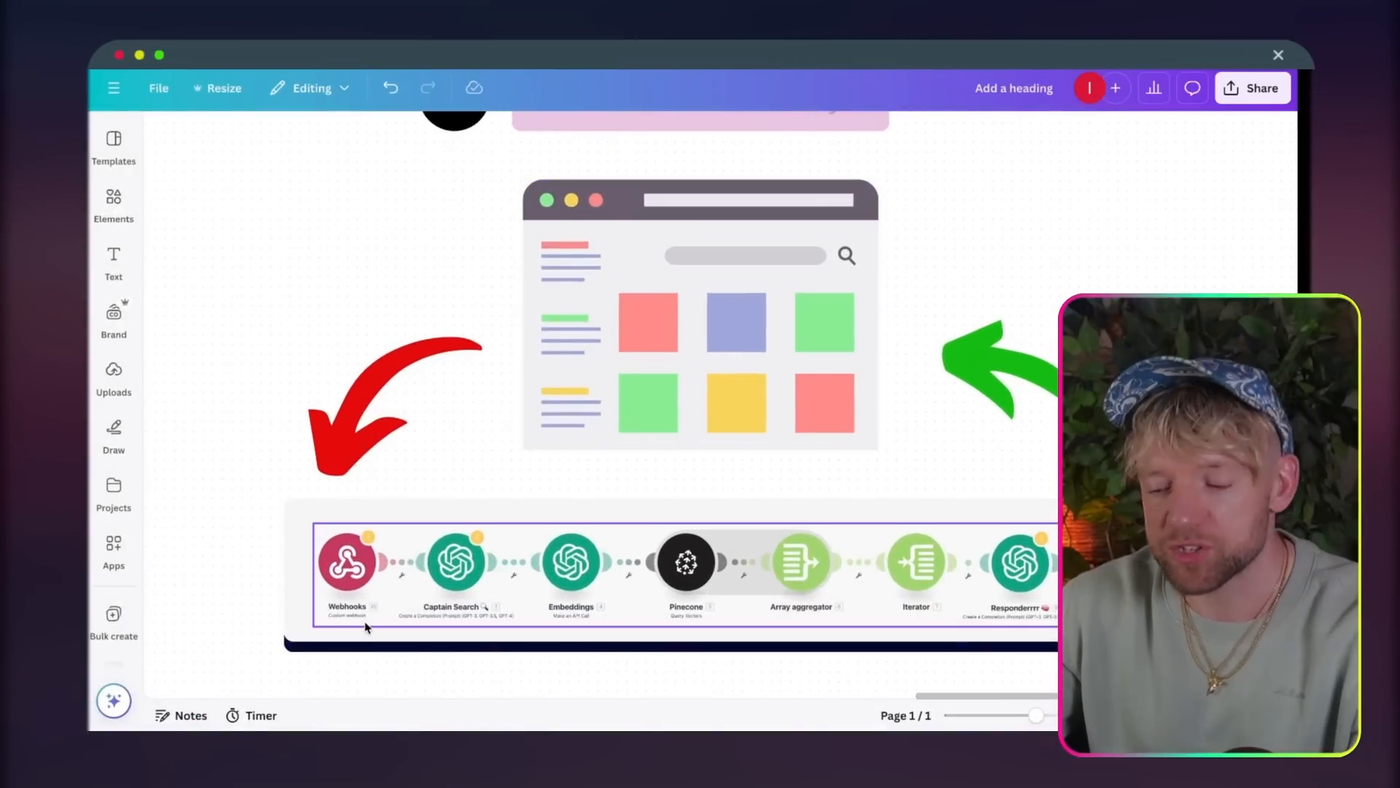
{"action": "scroll", "coordinate": [365, 624], "scroll_direction": "up", "scroll_amount": 4}
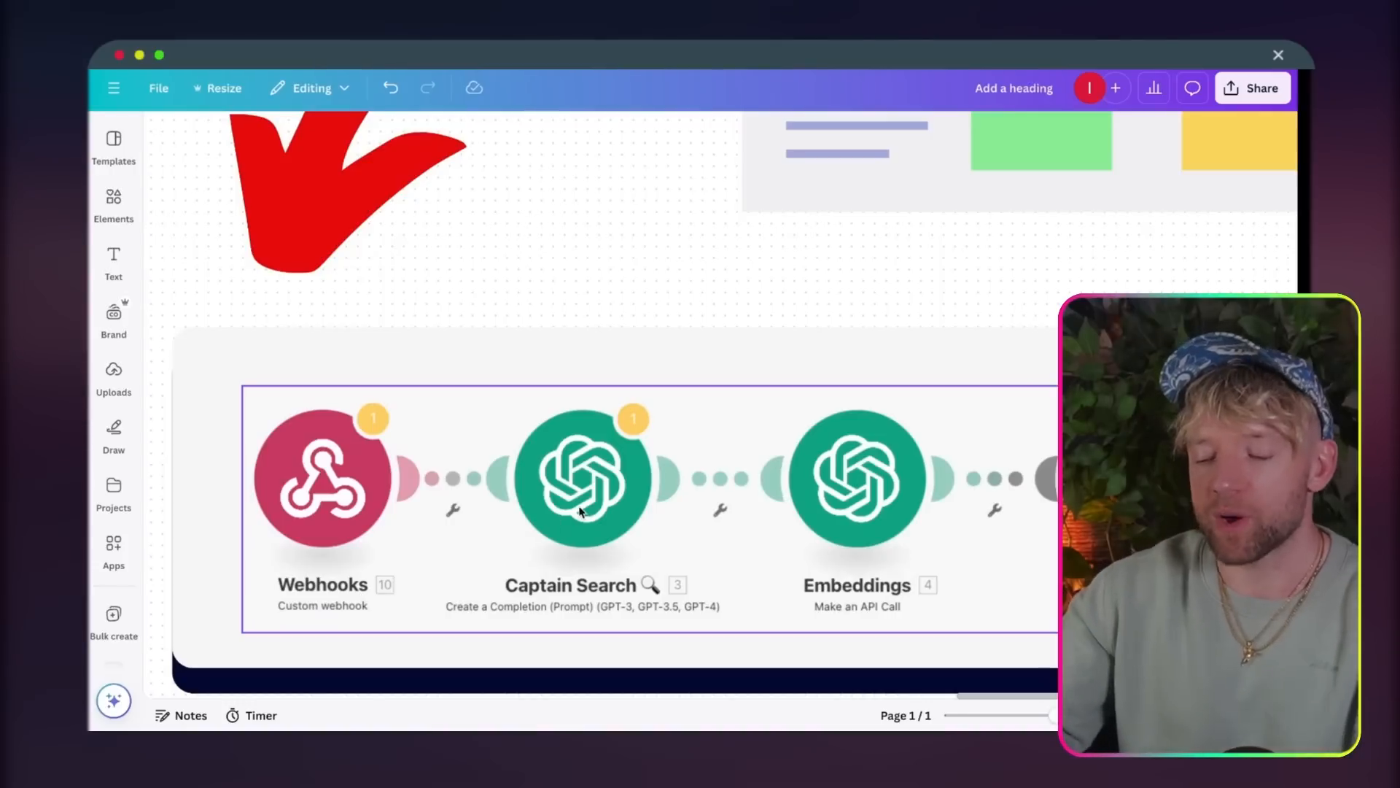
{"action": "scroll", "coordinate": [582, 509], "scroll_direction": "down", "scroll_amount": 3}
{"action": "scroll", "coordinate": [582, 509], "scroll_direction": "right", "scroll_amount": 2}
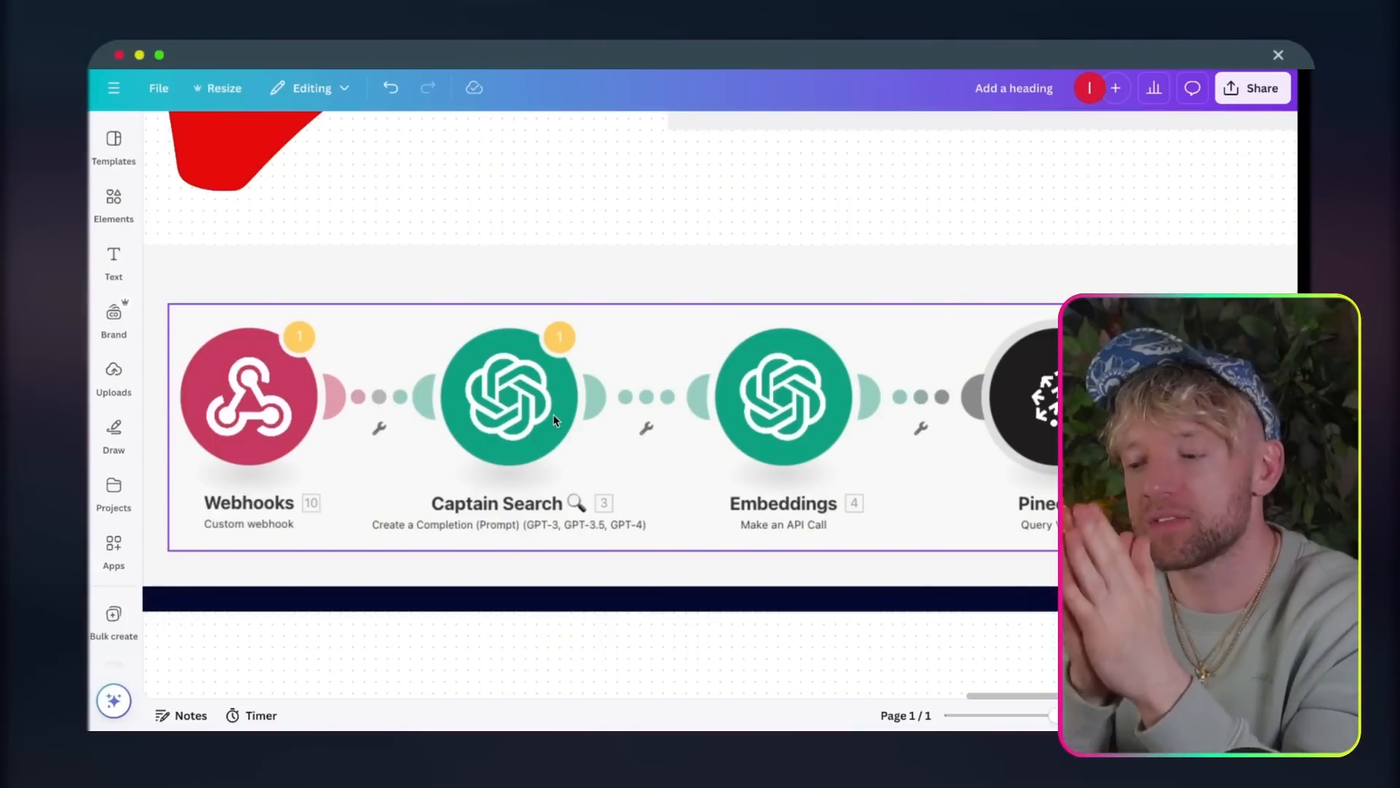
{"action": "scroll", "coordinate": [557, 421], "scroll_direction": "right", "scroll_amount": 2}
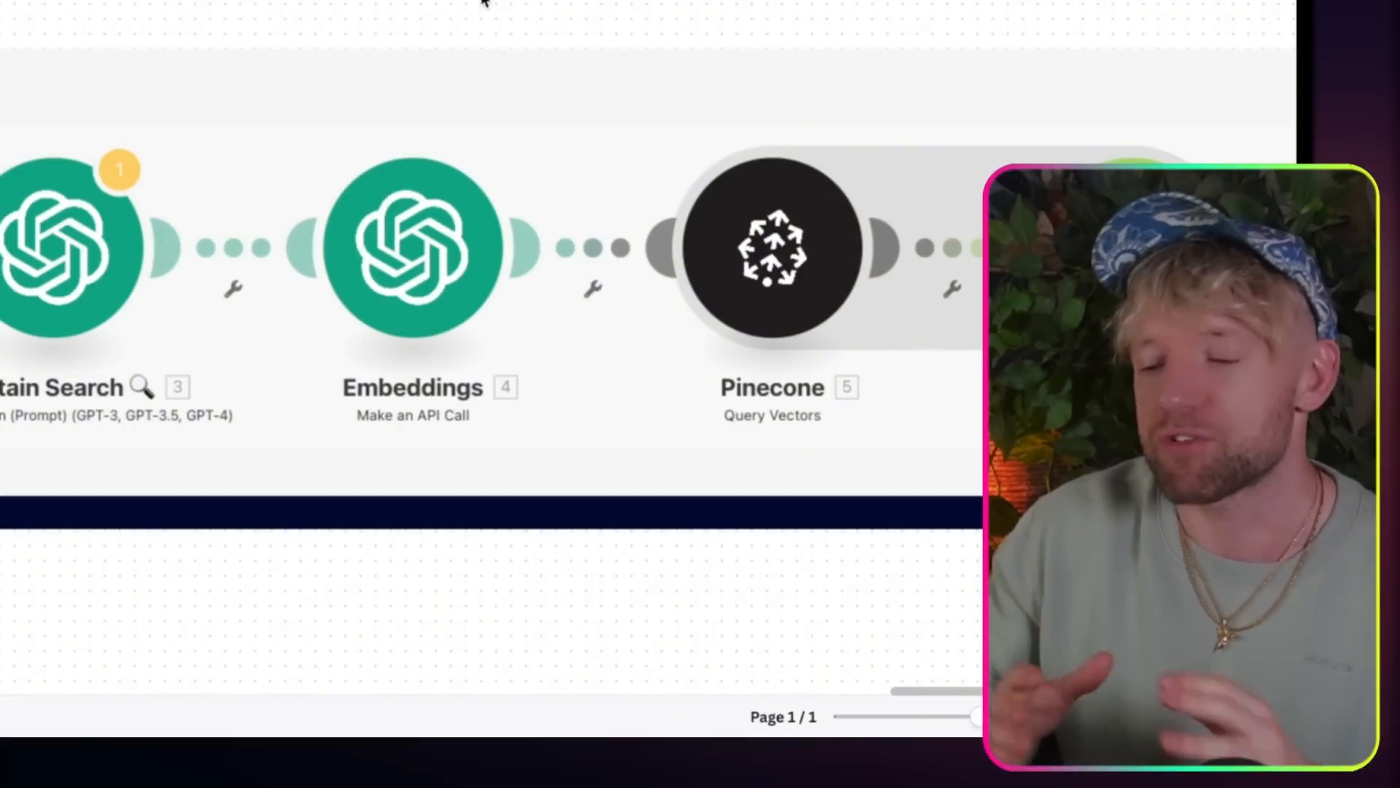
Step: Follow the query flow from Pinecone through Array aggregator, Iterator and Responderrrr to the Webhooks response
{"action": "scroll", "coordinate": [602, 124], "scroll_direction": "right", "scroll_amount": 5}
{"action": "scroll", "coordinate": [602, 124], "scroll_direction": "down", "scroll_amount": 2}
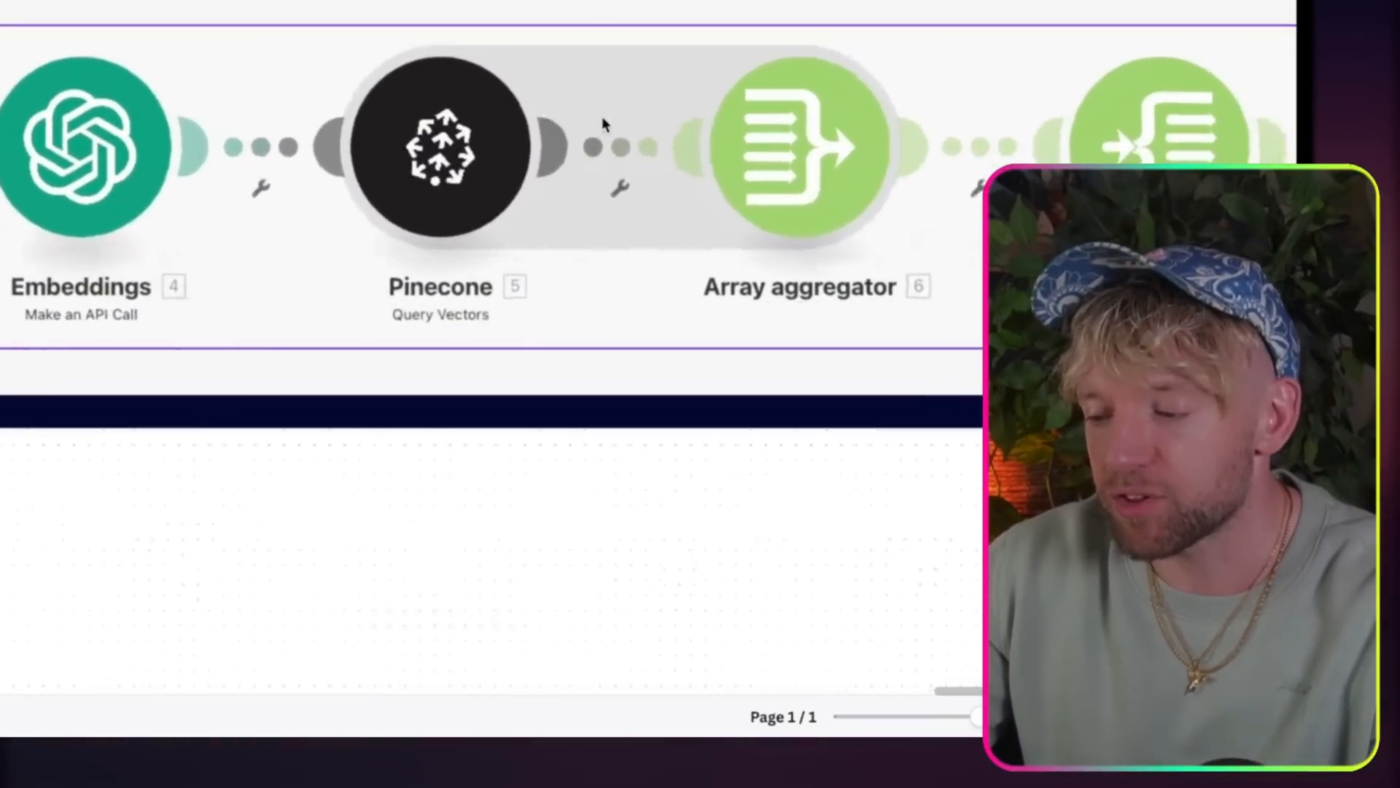
{"action": "scroll", "coordinate": [602, 124], "scroll_direction": "right", "scroll_amount": 10}
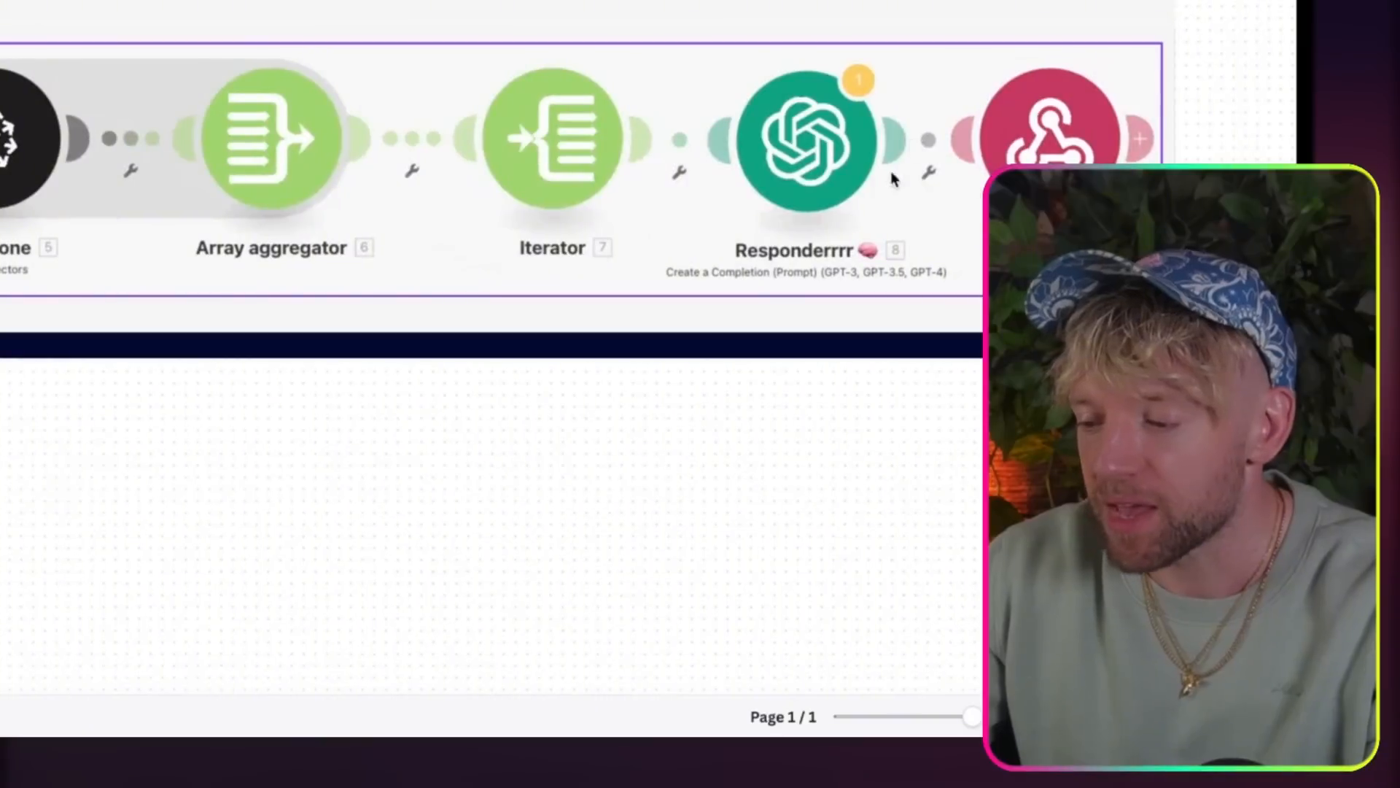
{"action": "scroll", "coordinate": [891, 179], "scroll_direction": "right", "scroll_amount": 5}
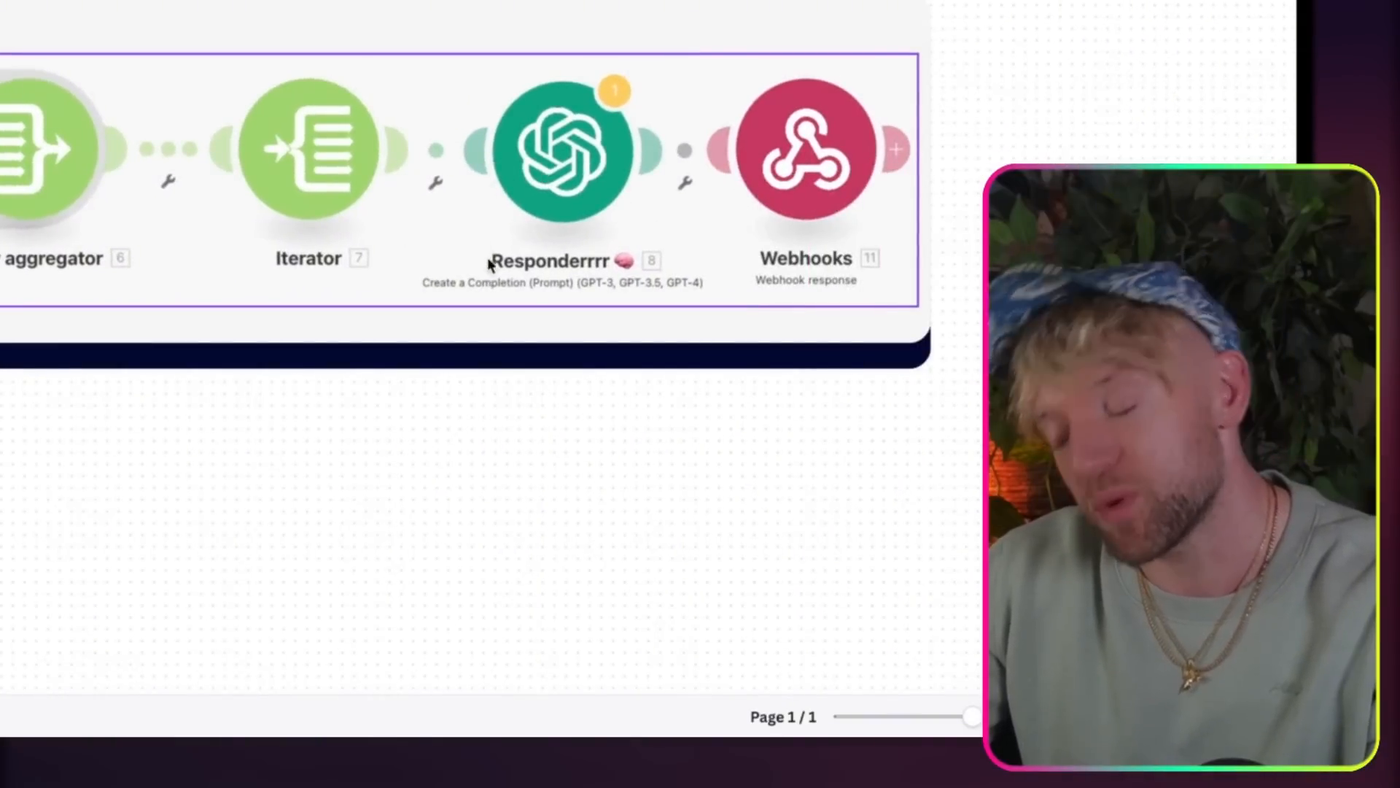
Step: Trace the green arrow from the Webhooks response back to the website mock-up and view the whole chatbot loop
{"action": "scroll", "coordinate": [489, 264], "scroll_direction": "down", "scroll_amount": 5}
{"action": "scroll", "coordinate": [493, 276], "scroll_direction": "up", "scroll_amount": 6}
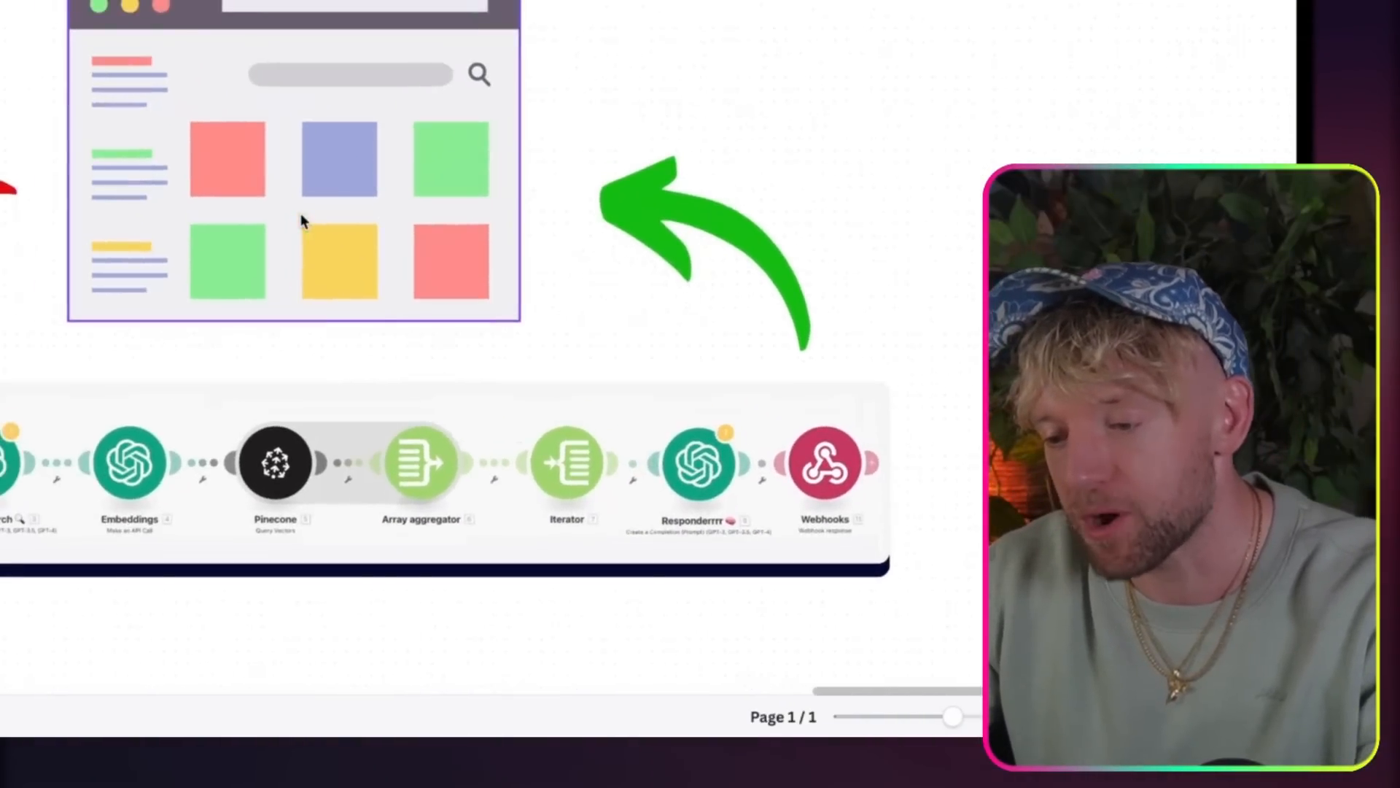
{"action": "scroll", "coordinate": [302, 215], "scroll_direction": "left", "scroll_amount": 2}
{"action": "scroll", "coordinate": [301, 216], "scroll_direction": "down", "scroll_amount": 2}
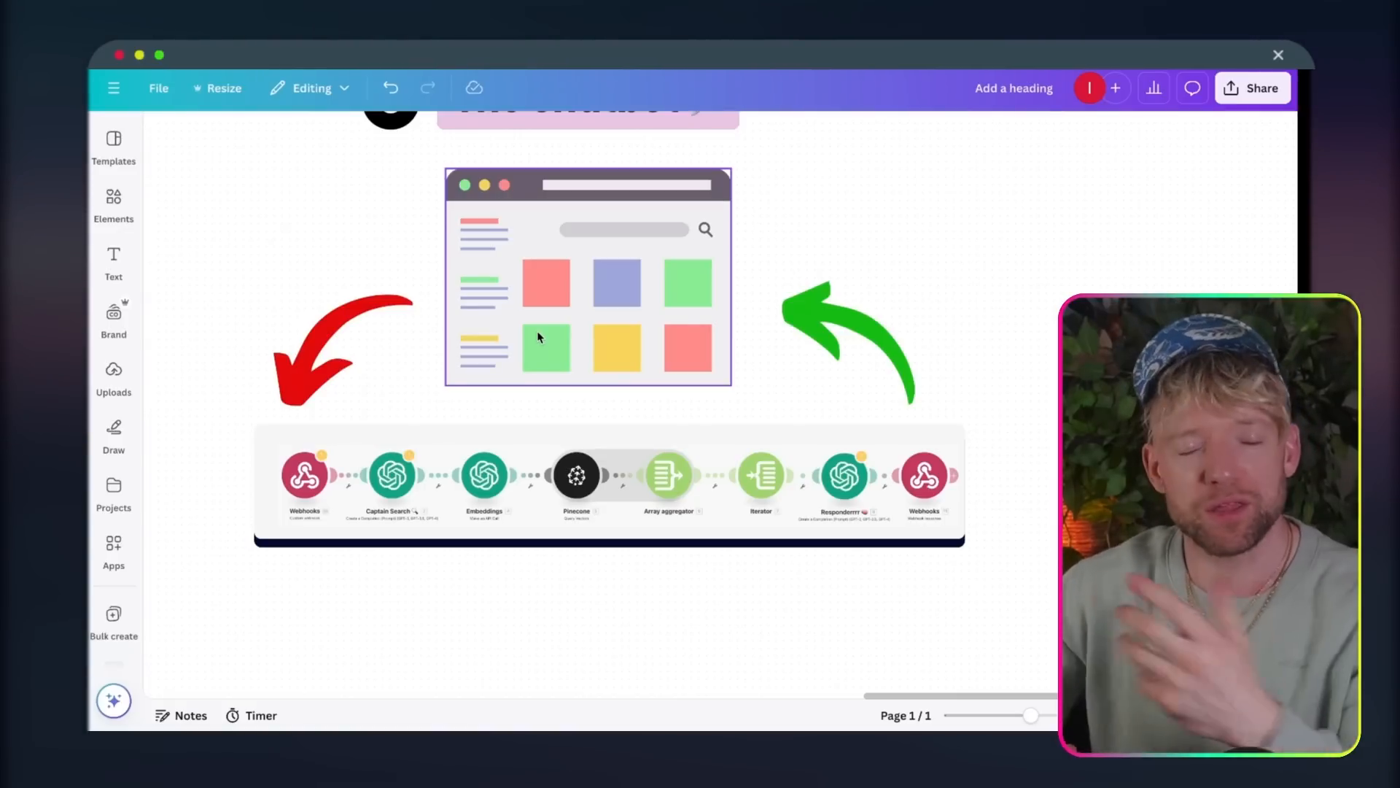
Step: Examine the Software section's Carrd, Make and Pinecone cards for chatbot, backend and storage
{"action": "scroll", "coordinate": [535, 393], "scroll_direction": "down", "scroll_amount": 1}
{"action": "scroll", "coordinate": [535, 393], "scroll_direction": "down", "scroll_amount": 10}
{"action": "scroll", "coordinate": [536, 393], "scroll_direction": "right", "scroll_amount": 2}
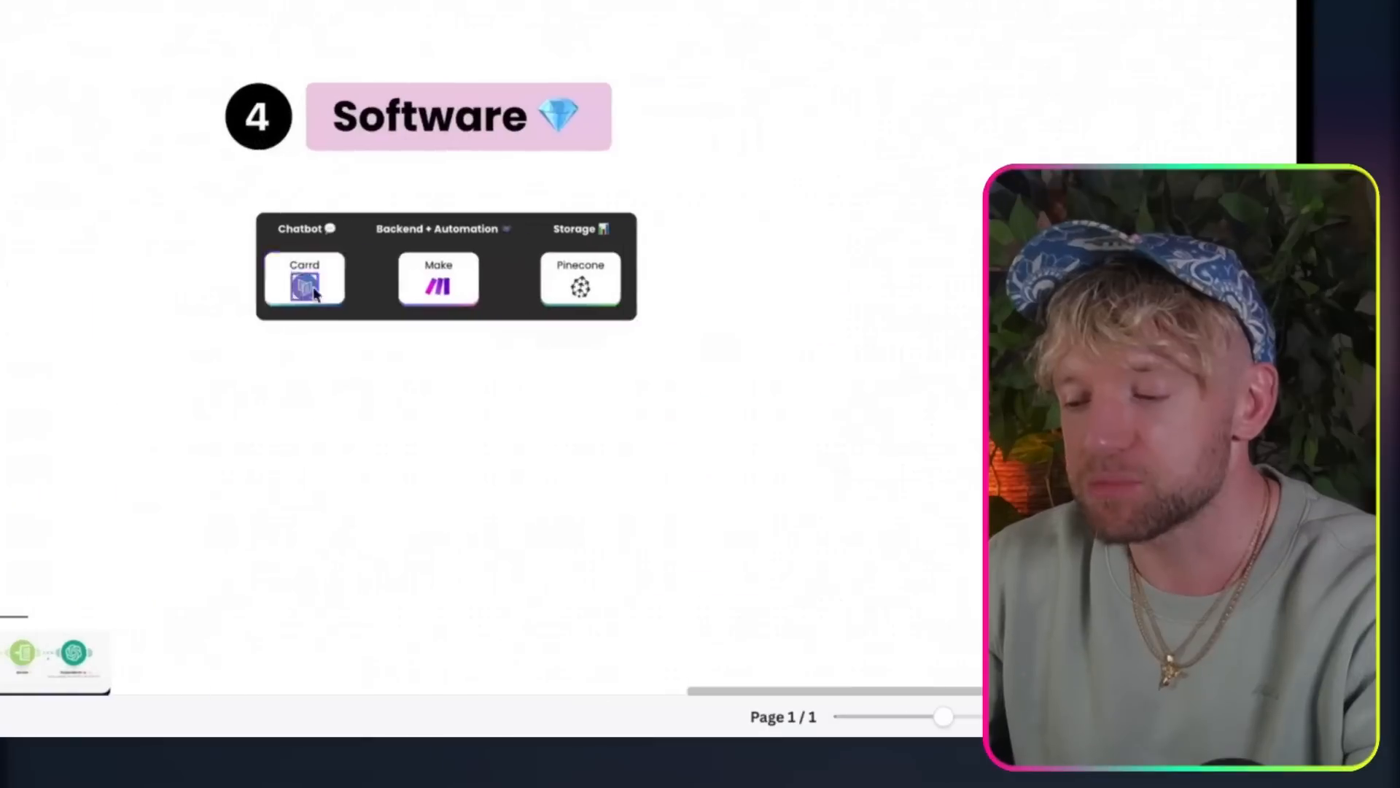
{"action": "scroll", "coordinate": [462, 256], "scroll_direction": "up", "scroll_amount": 5}
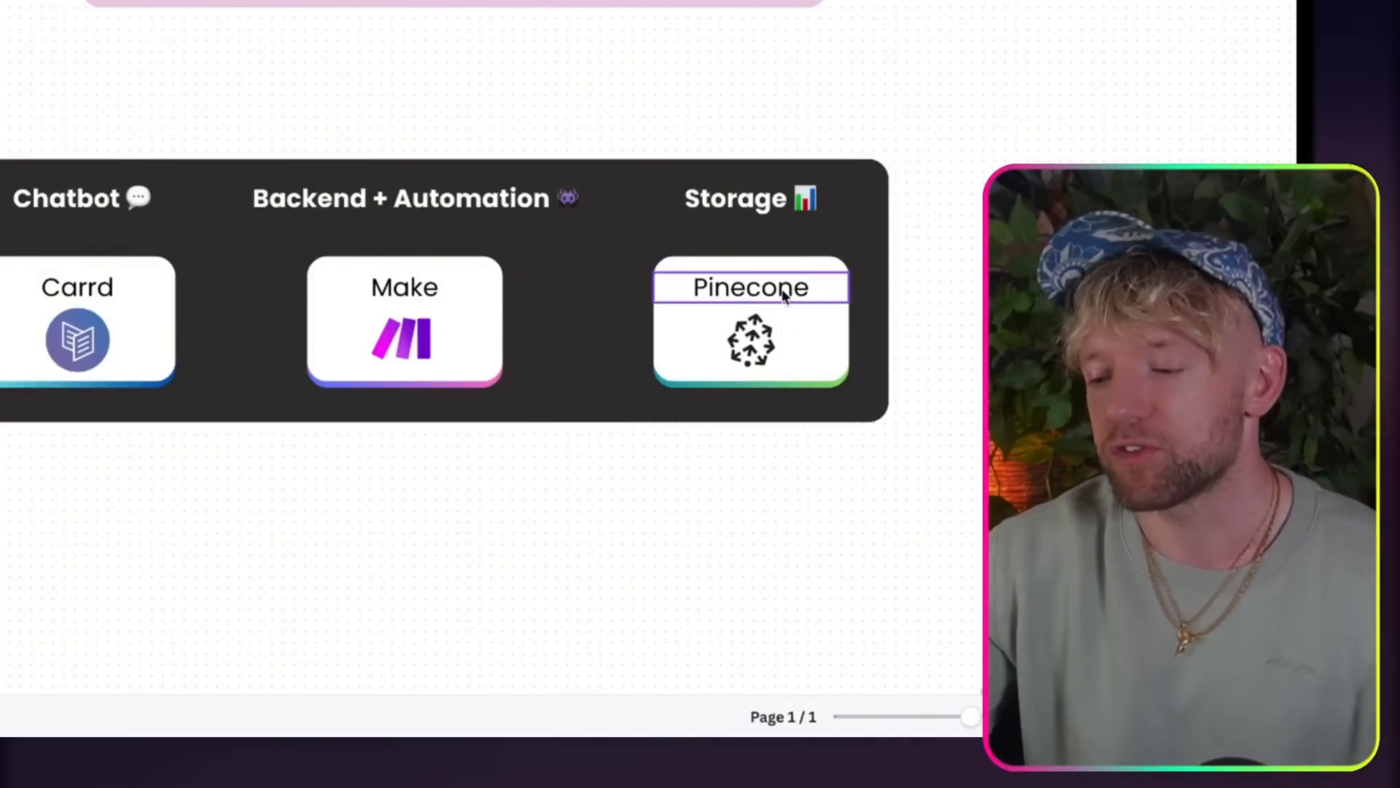
{"action": "scroll", "coordinate": [447, 250], "scroll_direction": "down", "scroll_amount": 5}
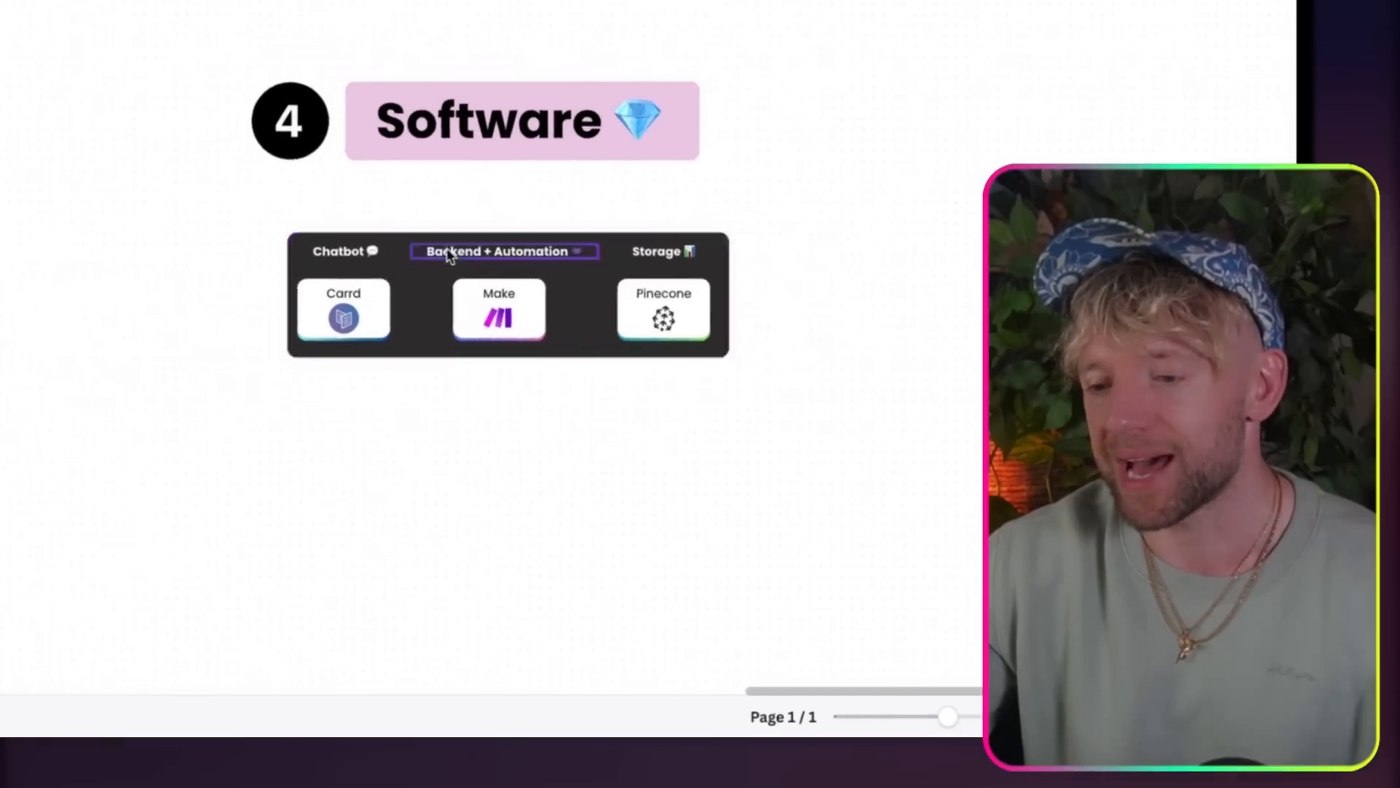
{"action": "scroll", "coordinate": [447, 252], "scroll_direction": "down", "scroll_amount": 3}
{"action": "scroll", "coordinate": [453, 250], "scroll_direction": "up", "scroll_amount": 3}
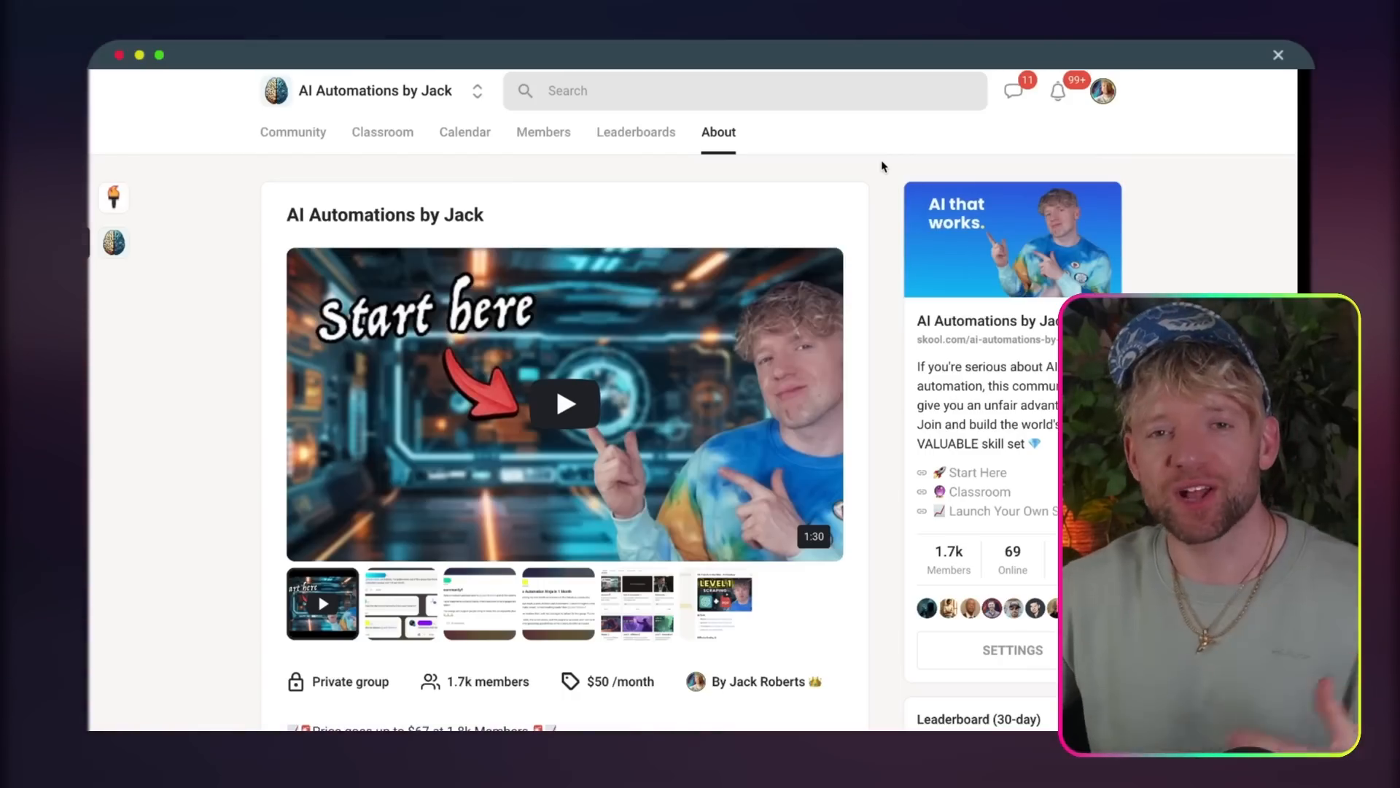
Step: Look over the About page of the Skool community and open its Classroom
{"action": "scroll", "coordinate": [800, 352], "scroll_direction": "down", "scroll_amount": 3}
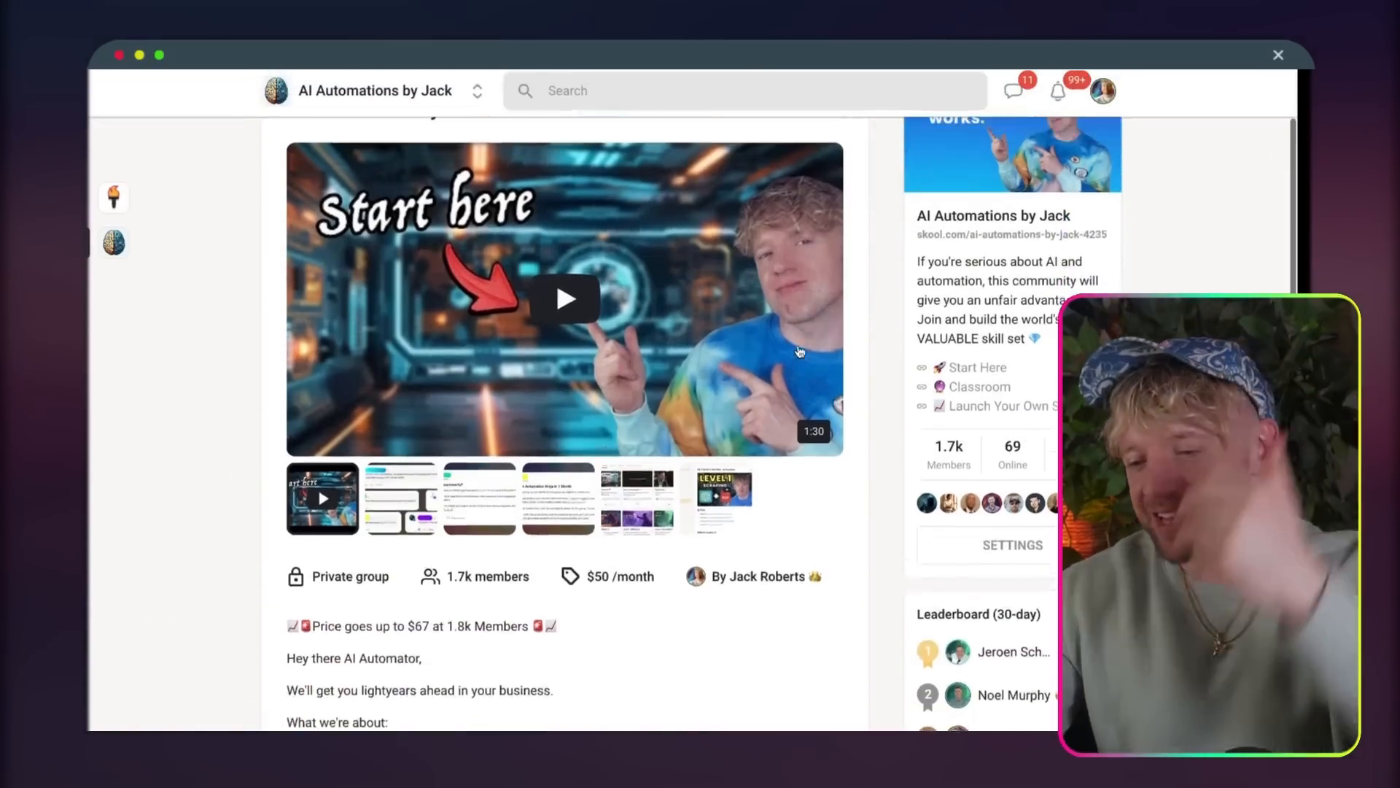
{"action": "scroll", "coordinate": [800, 352], "scroll_direction": "up", "scroll_amount": 3}
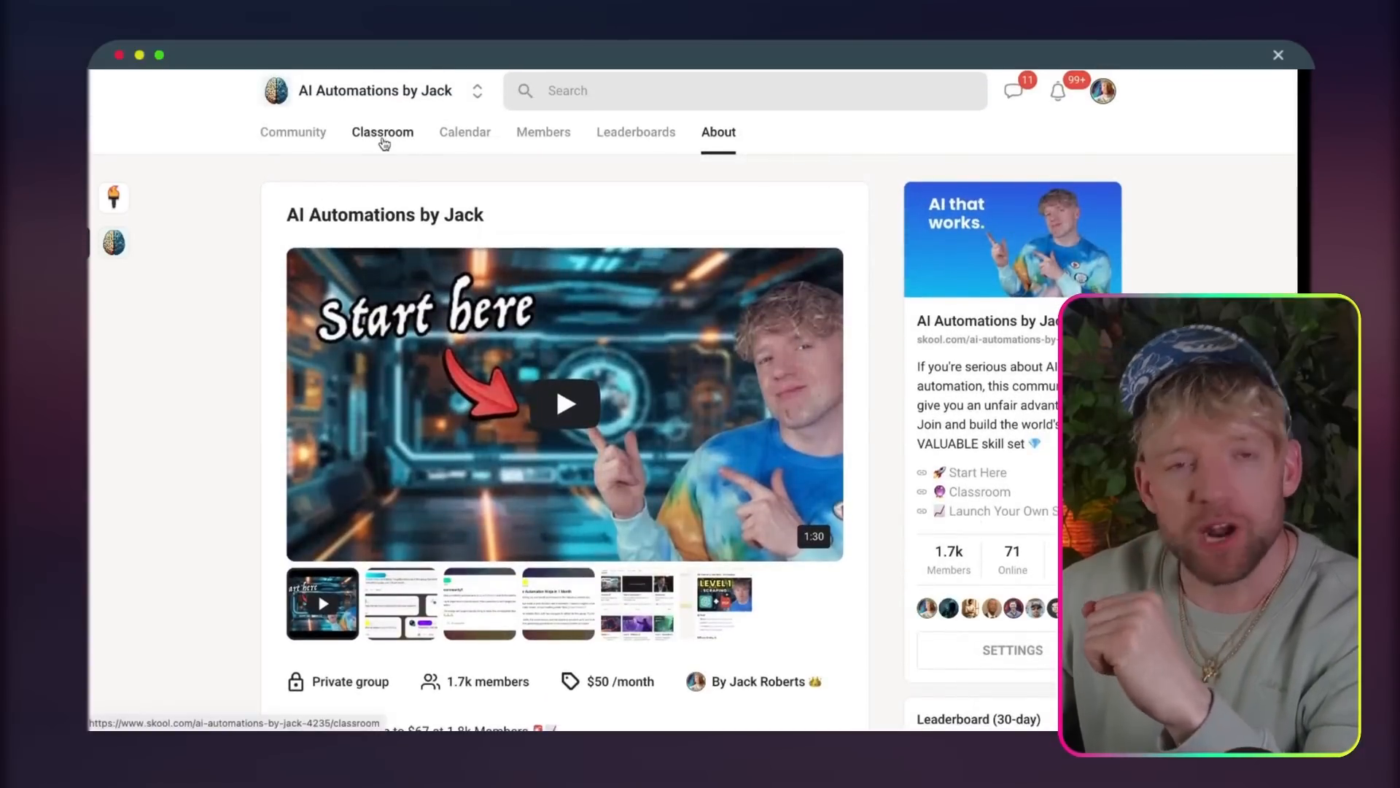
{"action": "left_click", "coordinate": [384, 141]}
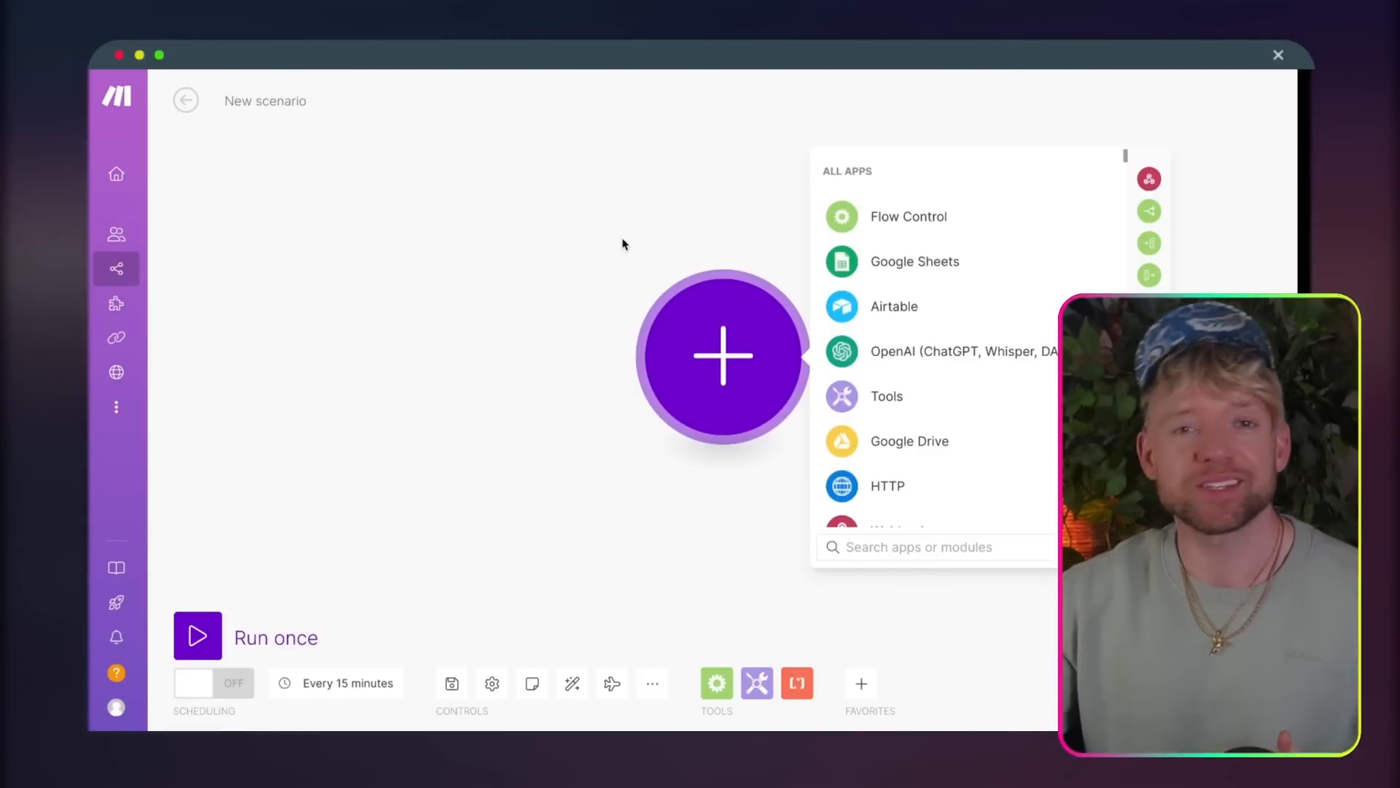
Step: In Make, import the Query & Respond blueprint JSON into a new scenario, and delete the imported modules
{"action": "left_click_drag", "start_coordinate": [622, 245], "coordinate": [431, 228]}
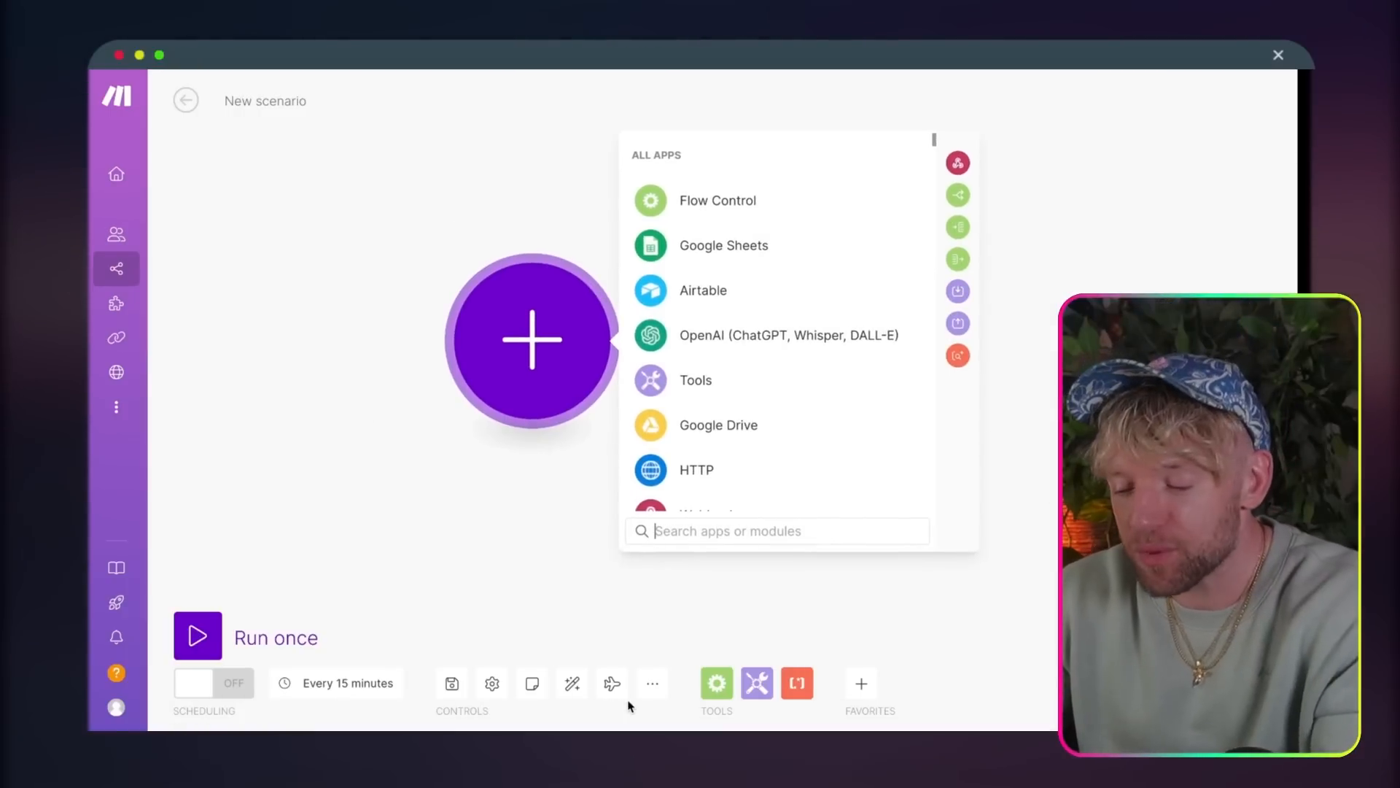
{"action": "left_click", "coordinate": [654, 687]}
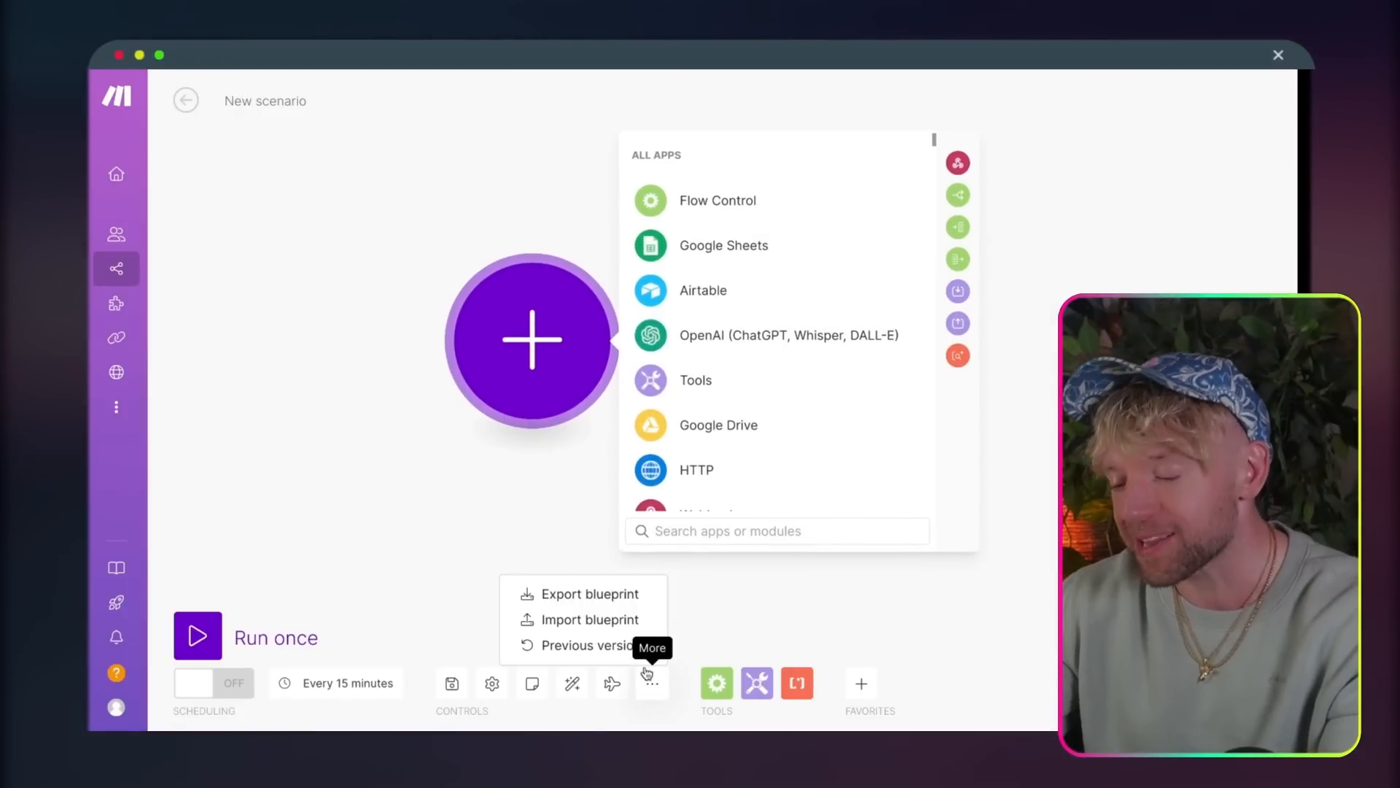
{"action": "left_click", "coordinate": [612, 620]}
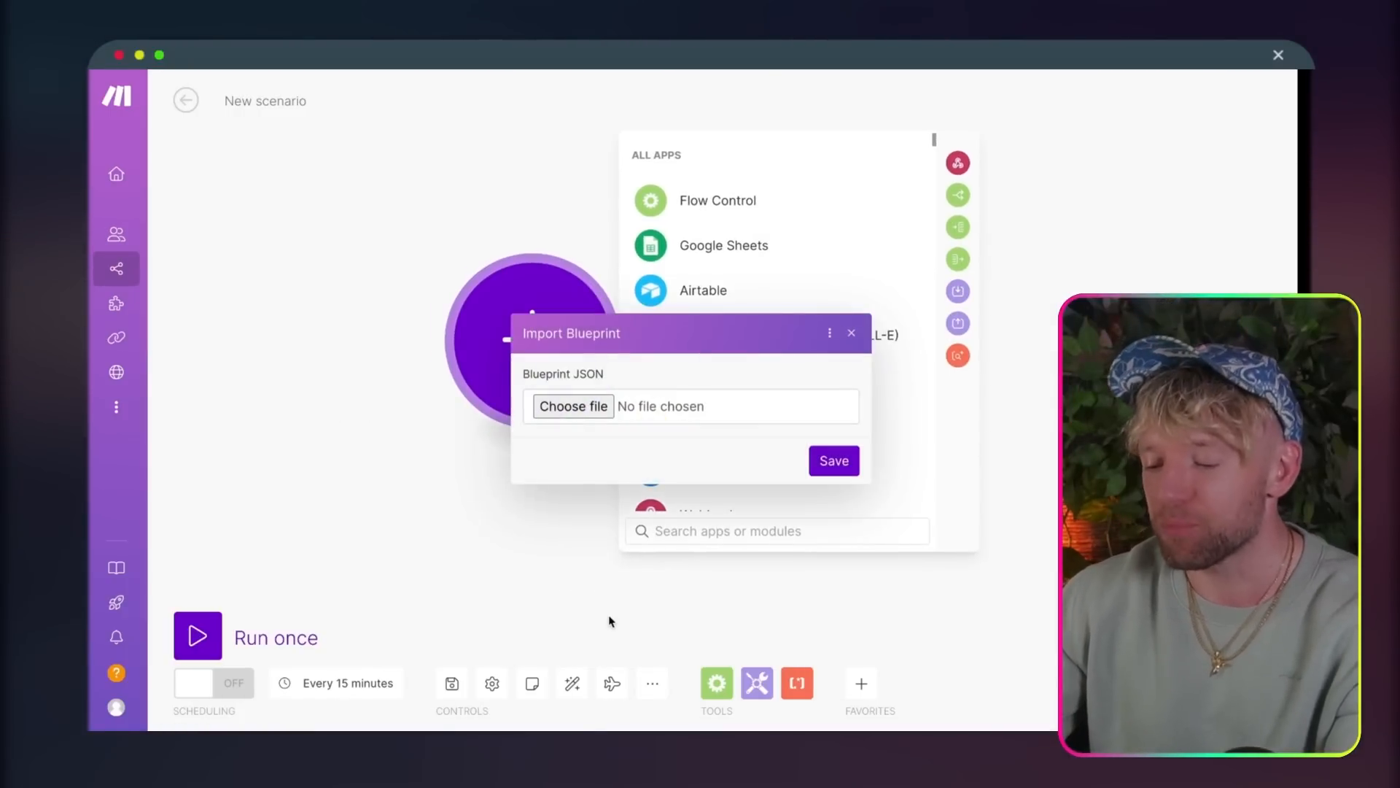
{"action": "left_click", "coordinate": [580, 407]}
{"action": "left_click", "coordinate": [825, 463]}
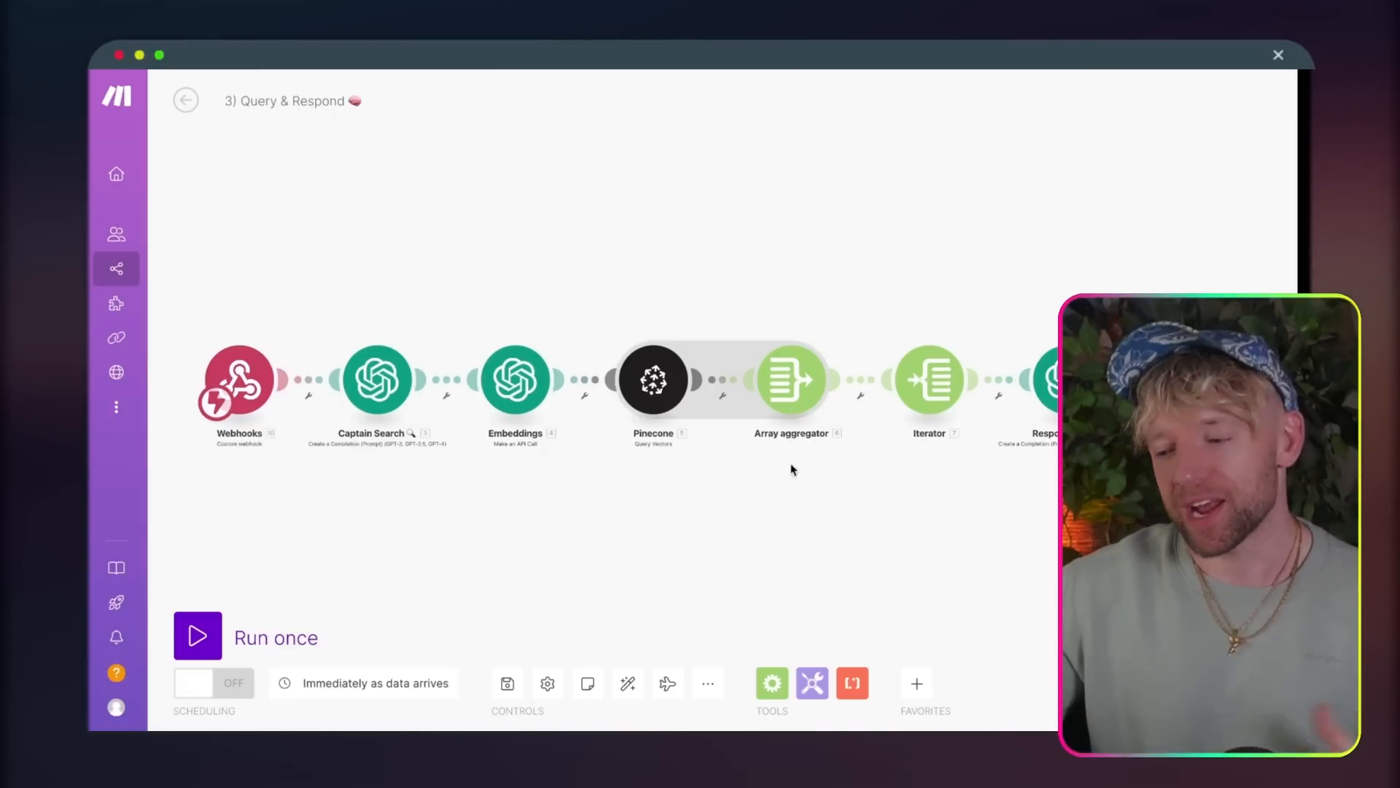
{"action": "left_click_drag", "start_coordinate": [1210, 233], "coordinate": [184, 462]}
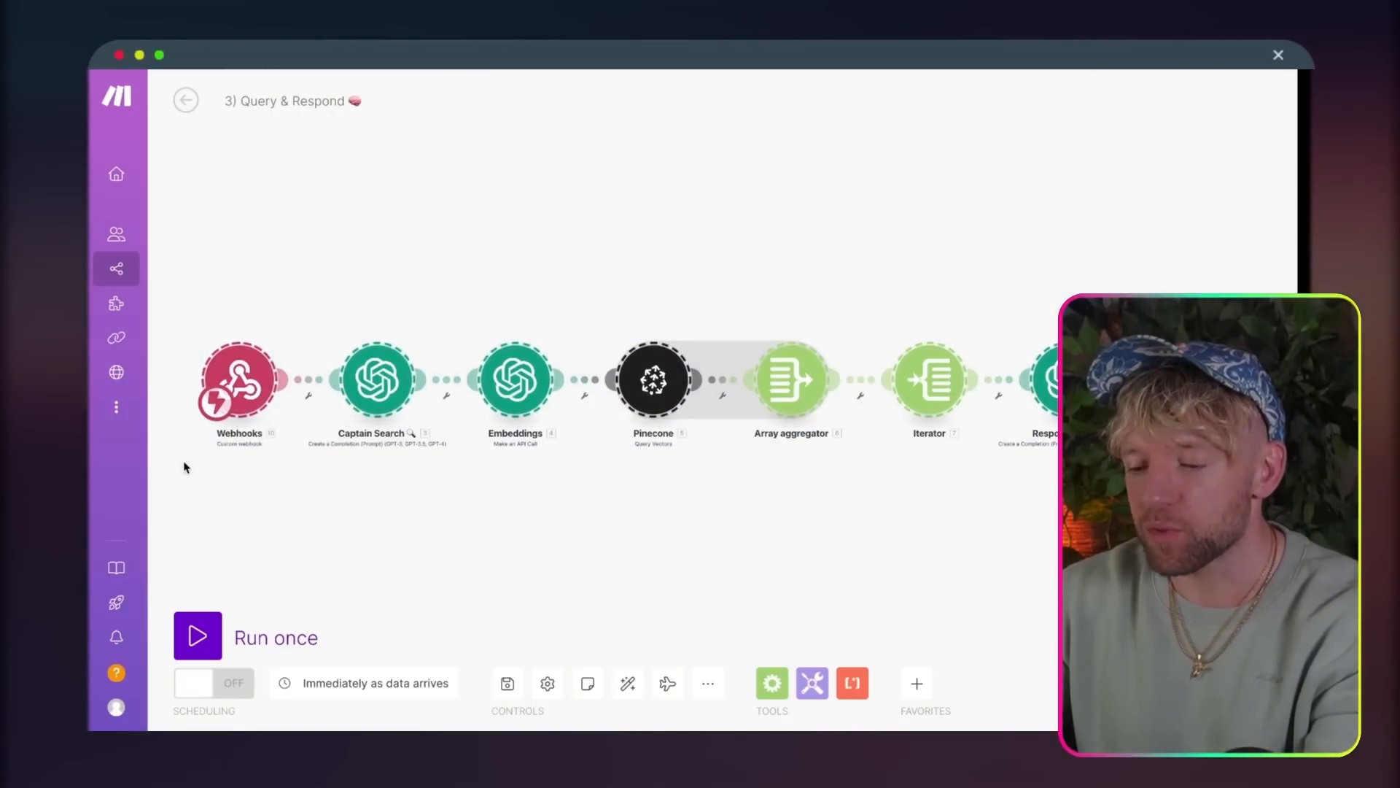
{"action": "key", "text": "Delete"}
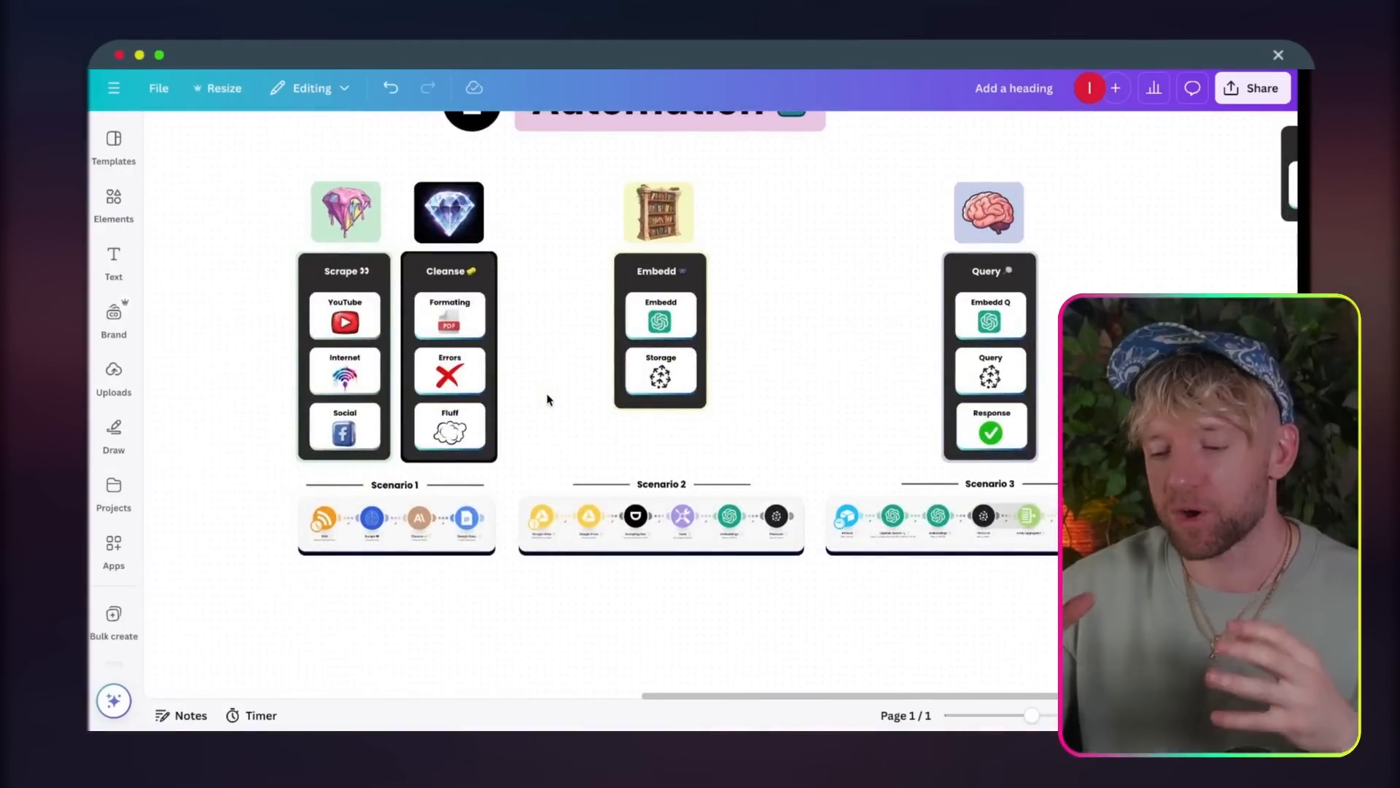
Step: On the Canva whiteboard, review Scenario 1's RSS, Scrape, Cleanse and Google Docs modules with the Scrape and Cleanse columns above
{"action": "scroll", "coordinate": [450, 455], "scroll_direction": "up", "scroll_amount": 10}
{"action": "scroll", "coordinate": [450, 457], "scroll_direction": "left", "scroll_amount": 3}
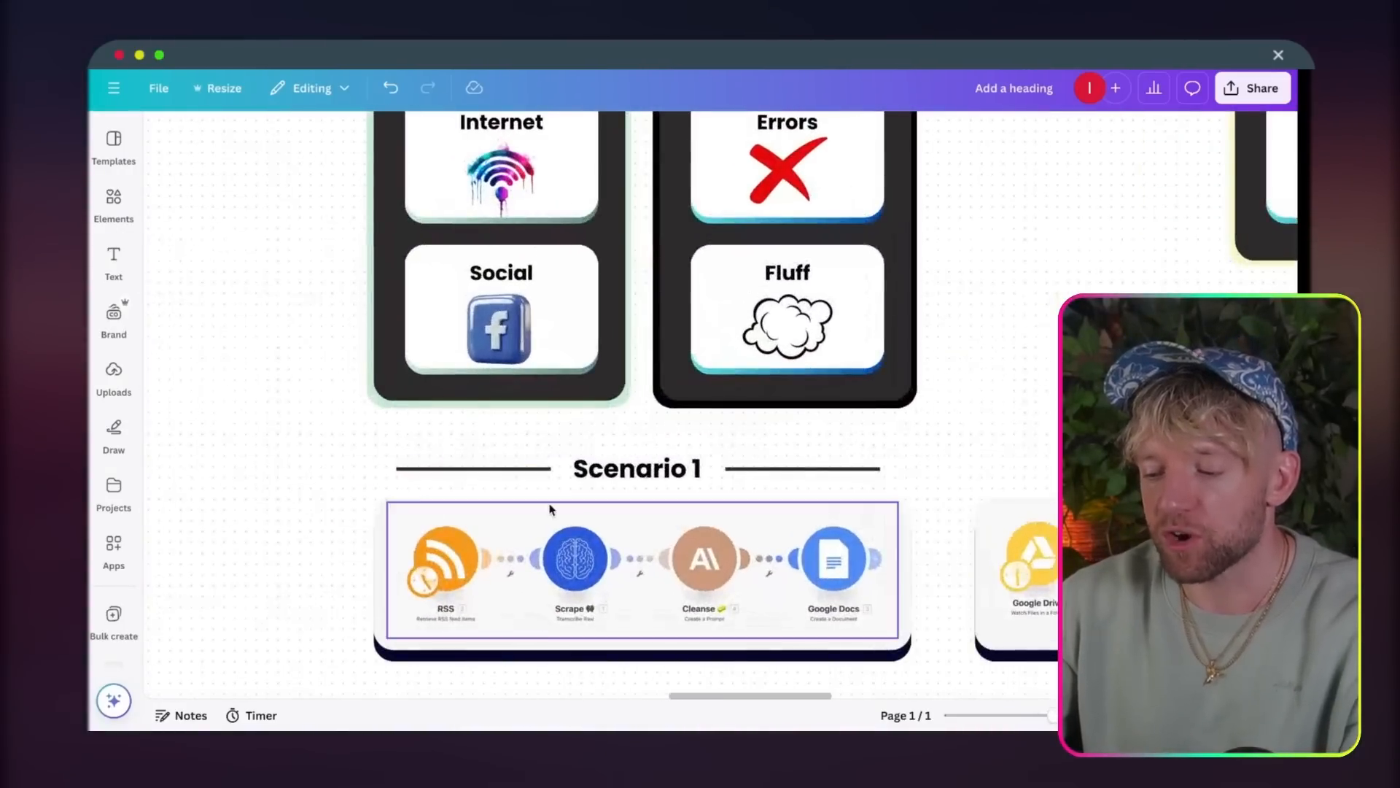
{"action": "scroll", "coordinate": [550, 509], "scroll_direction": "down", "scroll_amount": 2}
{"action": "scroll", "coordinate": [550, 509], "scroll_direction": "right", "scroll_amount": 2}
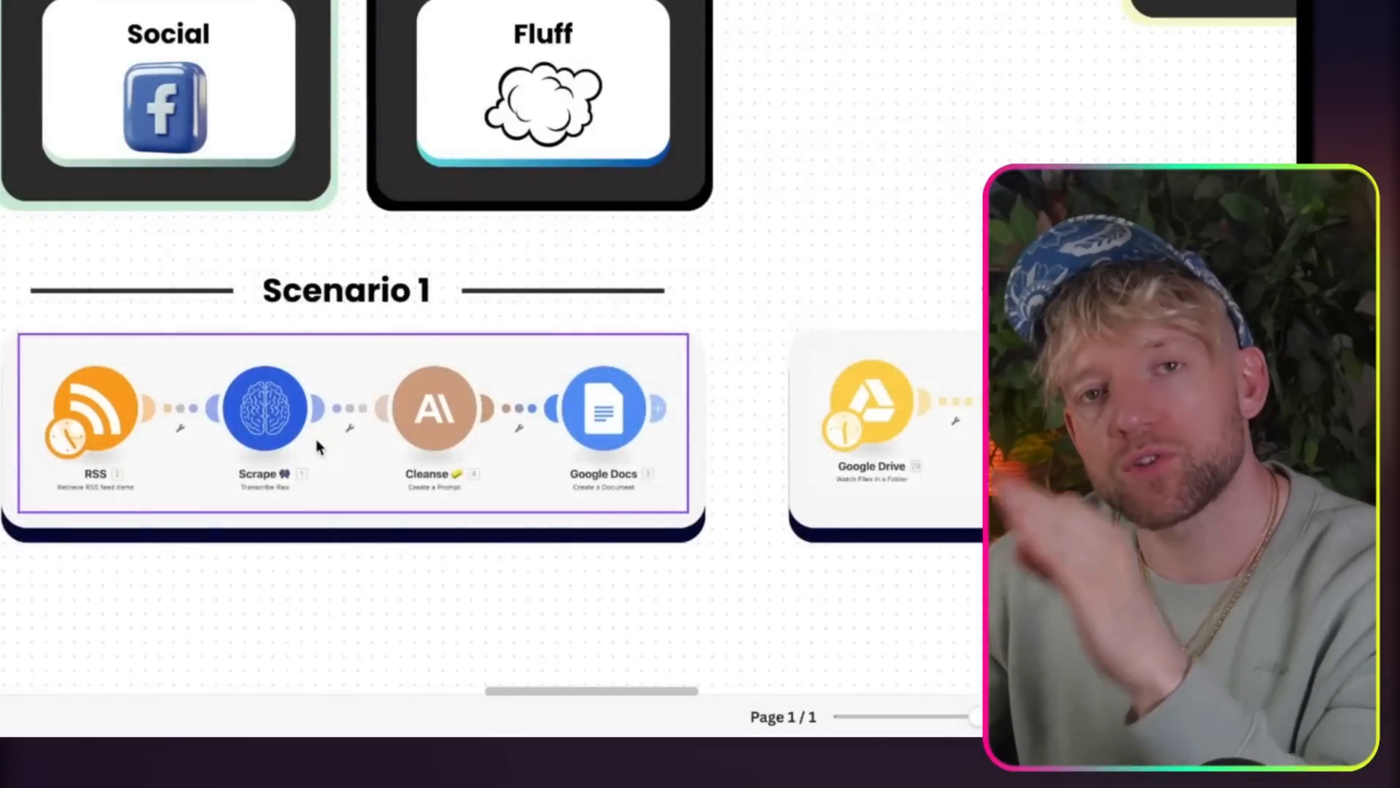
{"action": "scroll", "coordinate": [317, 446], "scroll_direction": "up", "scroll_amount": 11}
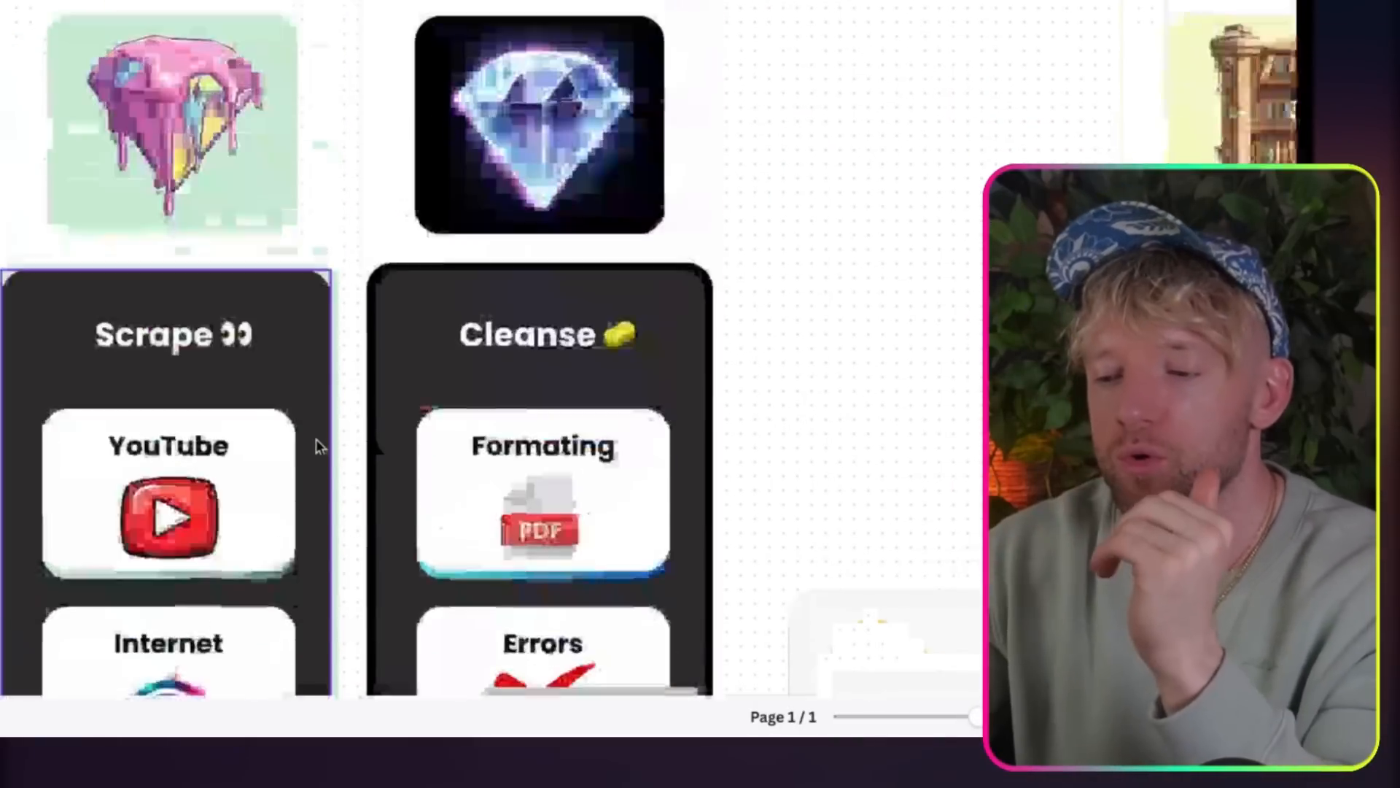
{"action": "scroll", "coordinate": [317, 447], "scroll_direction": "down", "scroll_amount": 1}
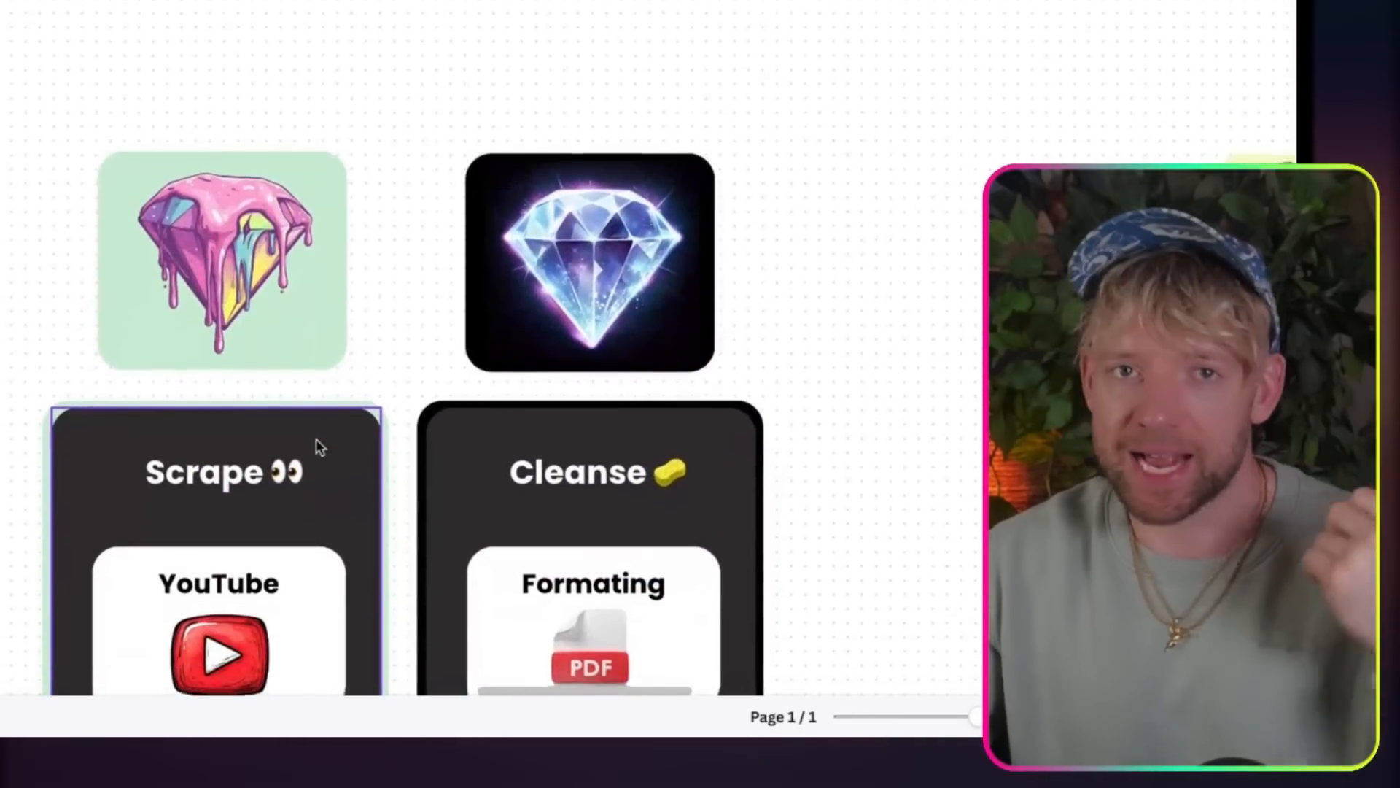
{"action": "scroll", "coordinate": [319, 447], "scroll_direction": "down", "scroll_amount": 10}
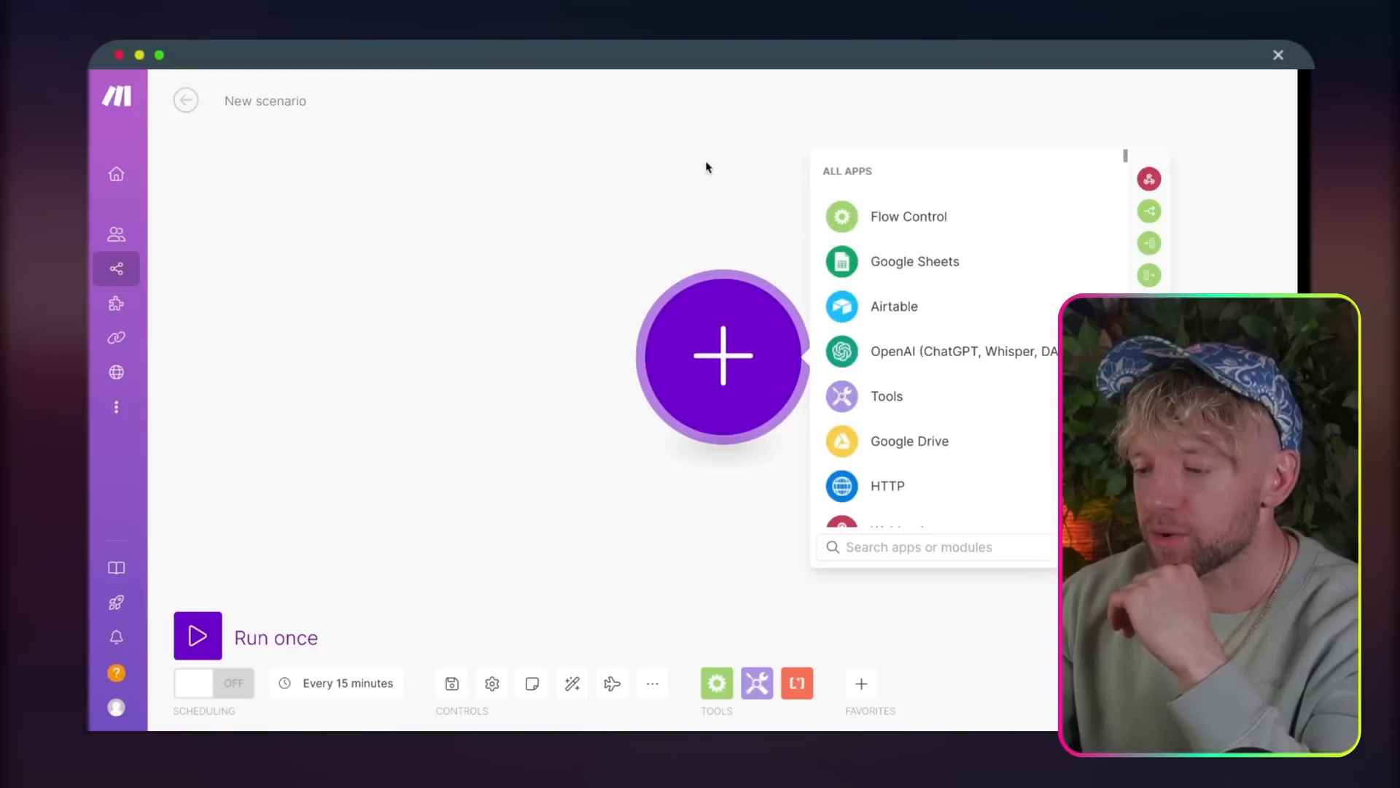
Step: Dismiss the app picker and rename the new scenario to "1) Scrape & Cleanse (B2G)"
{"action": "left_click", "coordinate": [692, 159]}
{"action": "left_click", "coordinate": [281, 108]}
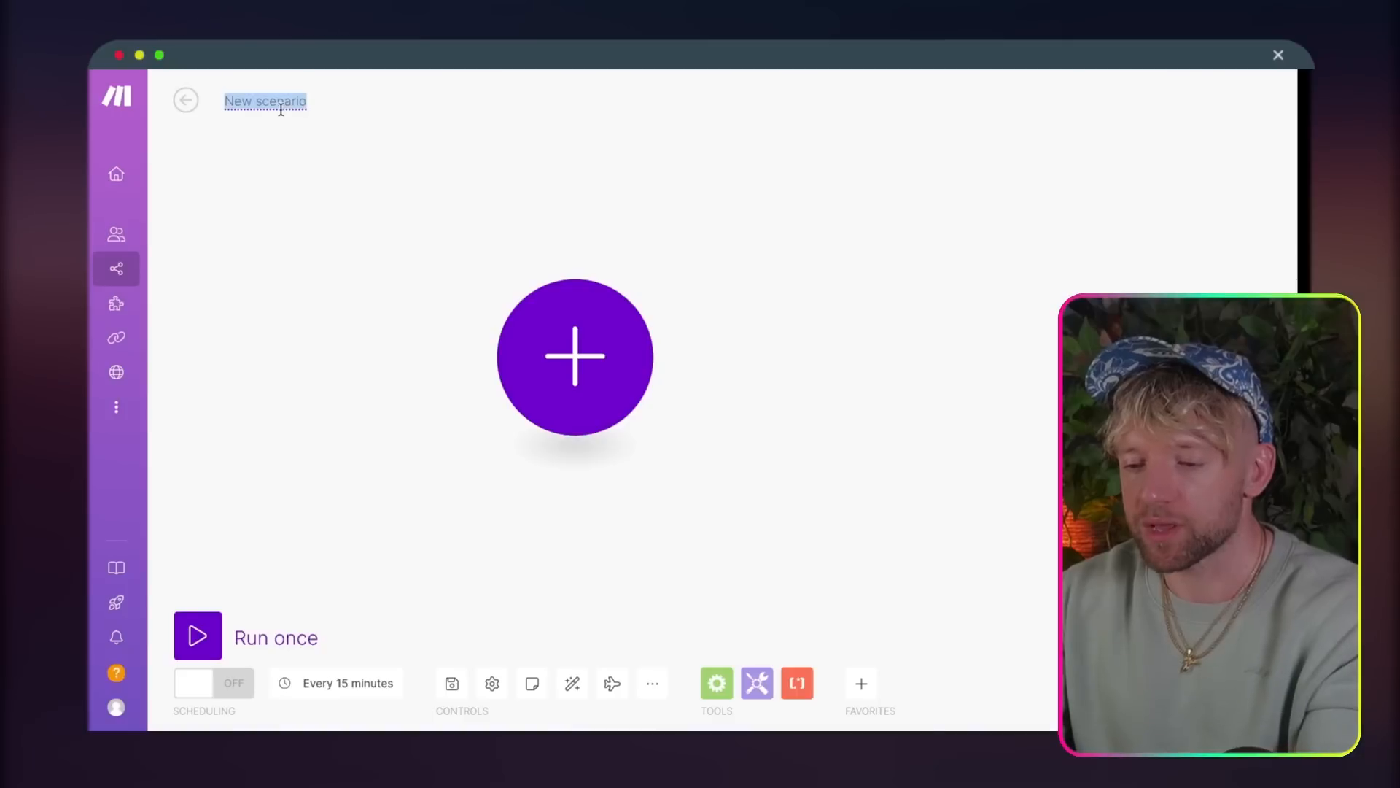
{"action": "type", "text": "1) Scrape & Cleanse"}
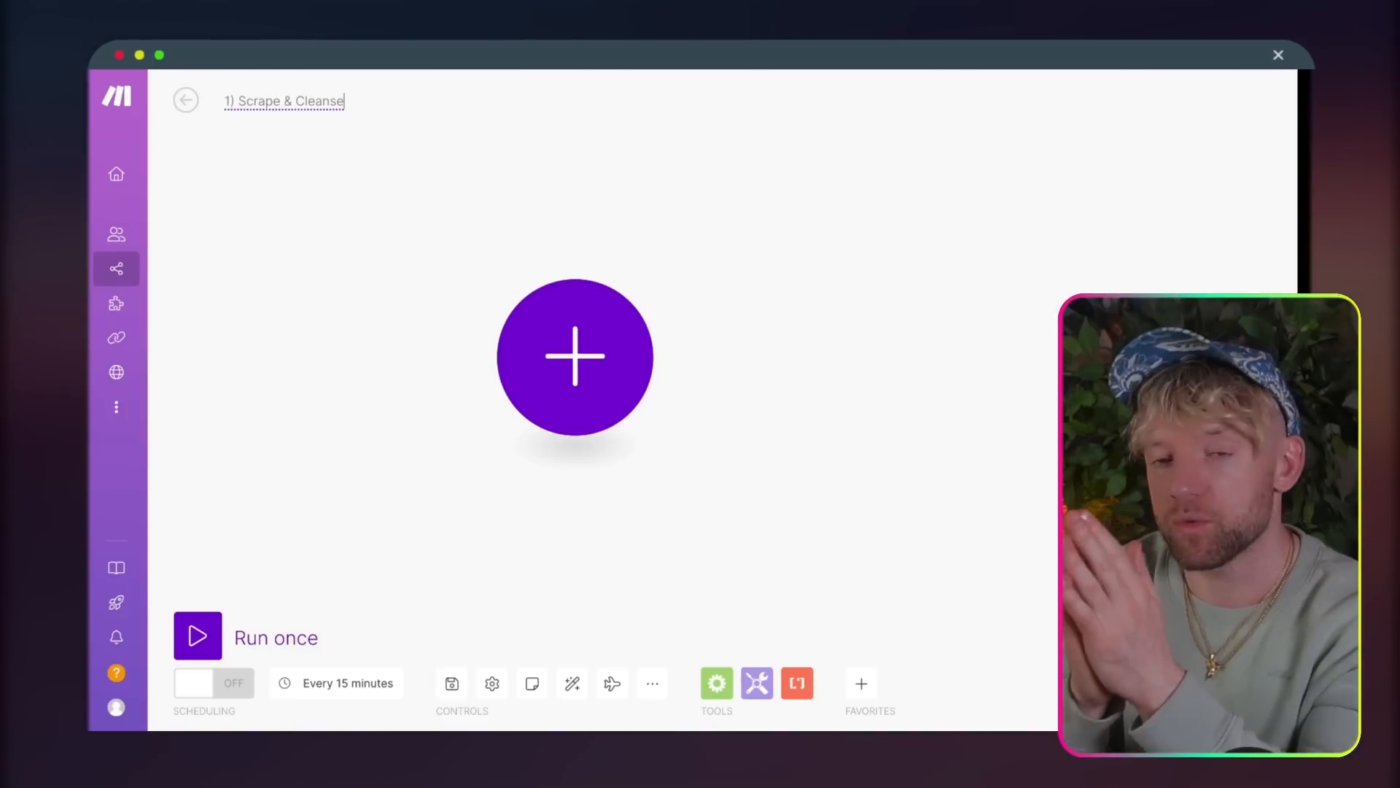
{"action": "left_click", "coordinate": [290, 141]}
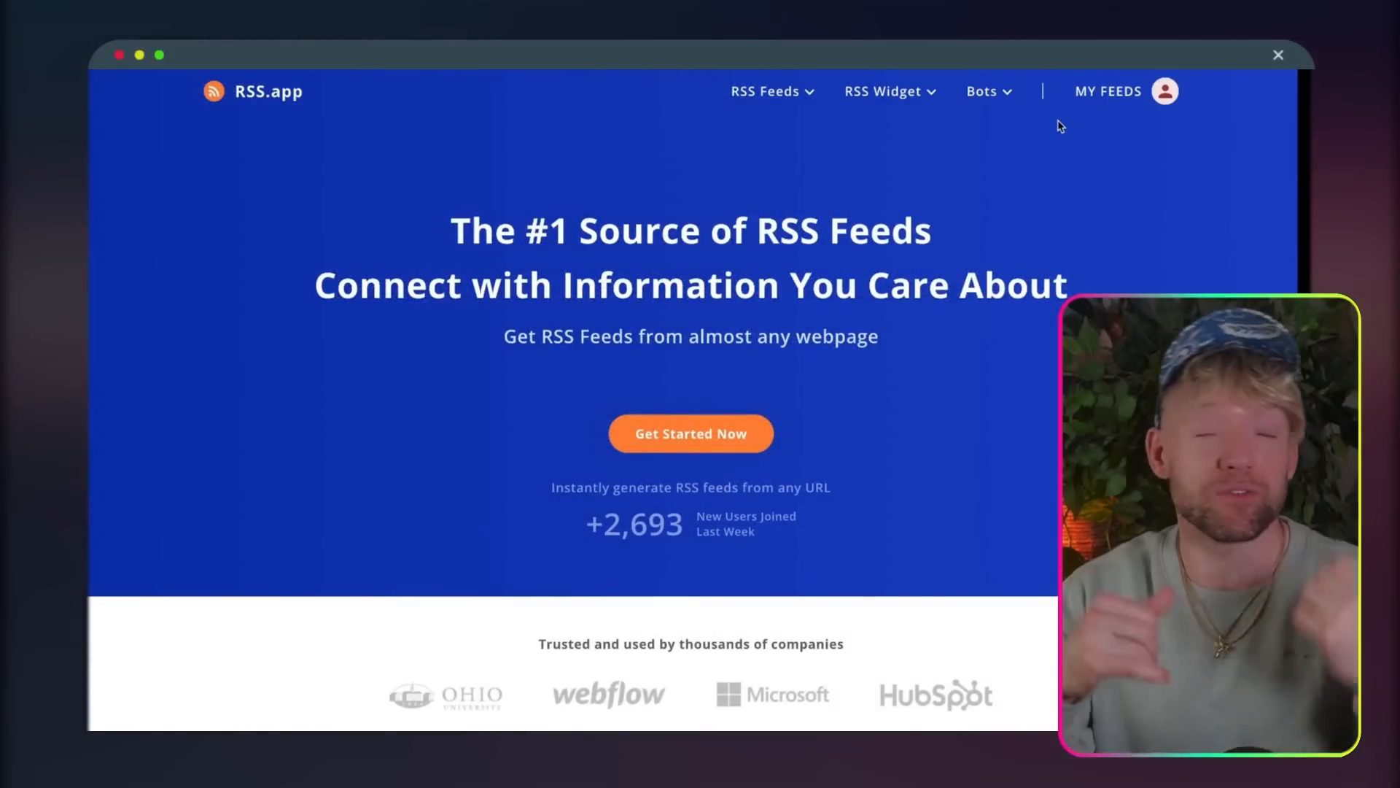
Step: In RSS.app, open My Feeds and generate a new feed from the YouTube channel's URL
{"action": "left_click", "coordinate": [1136, 102]}
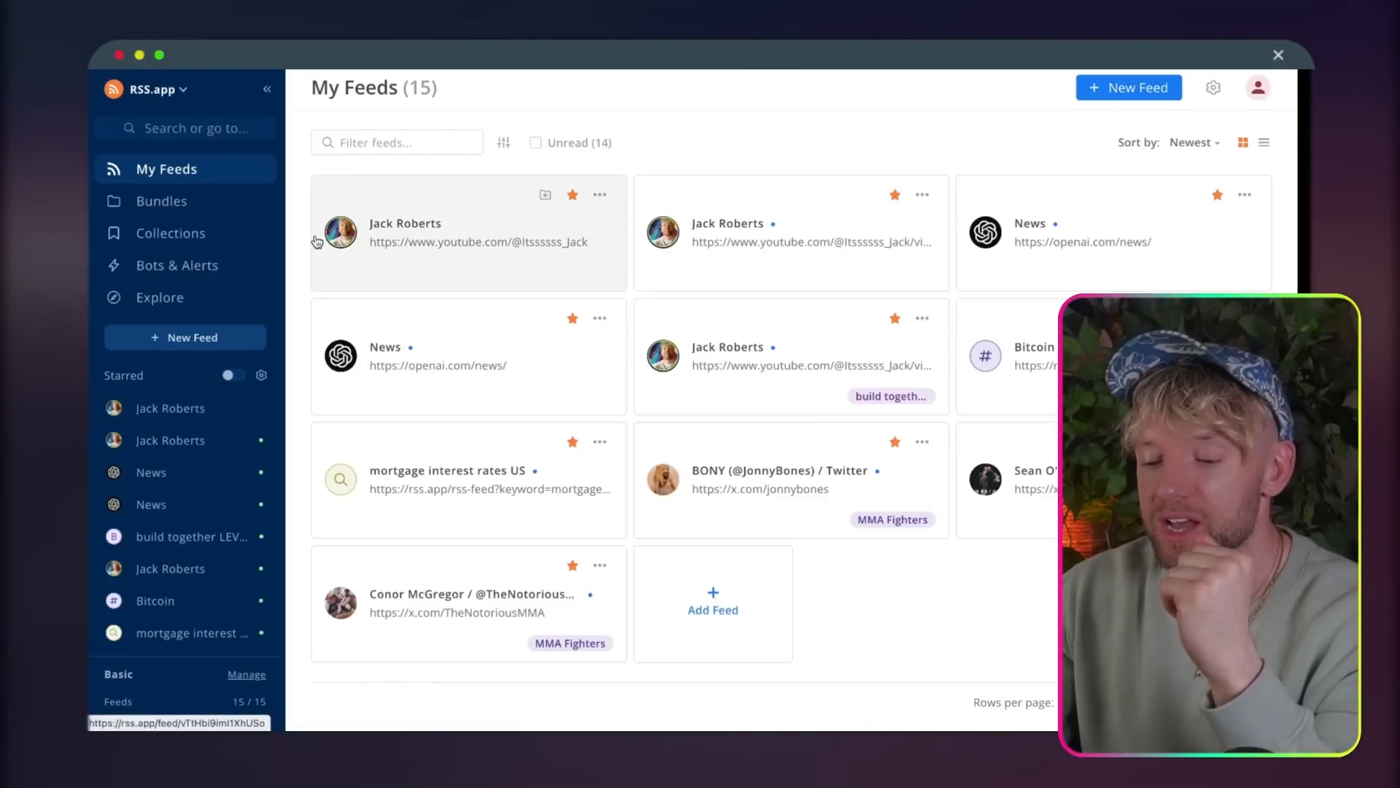
{"action": "left_click", "coordinate": [193, 338]}
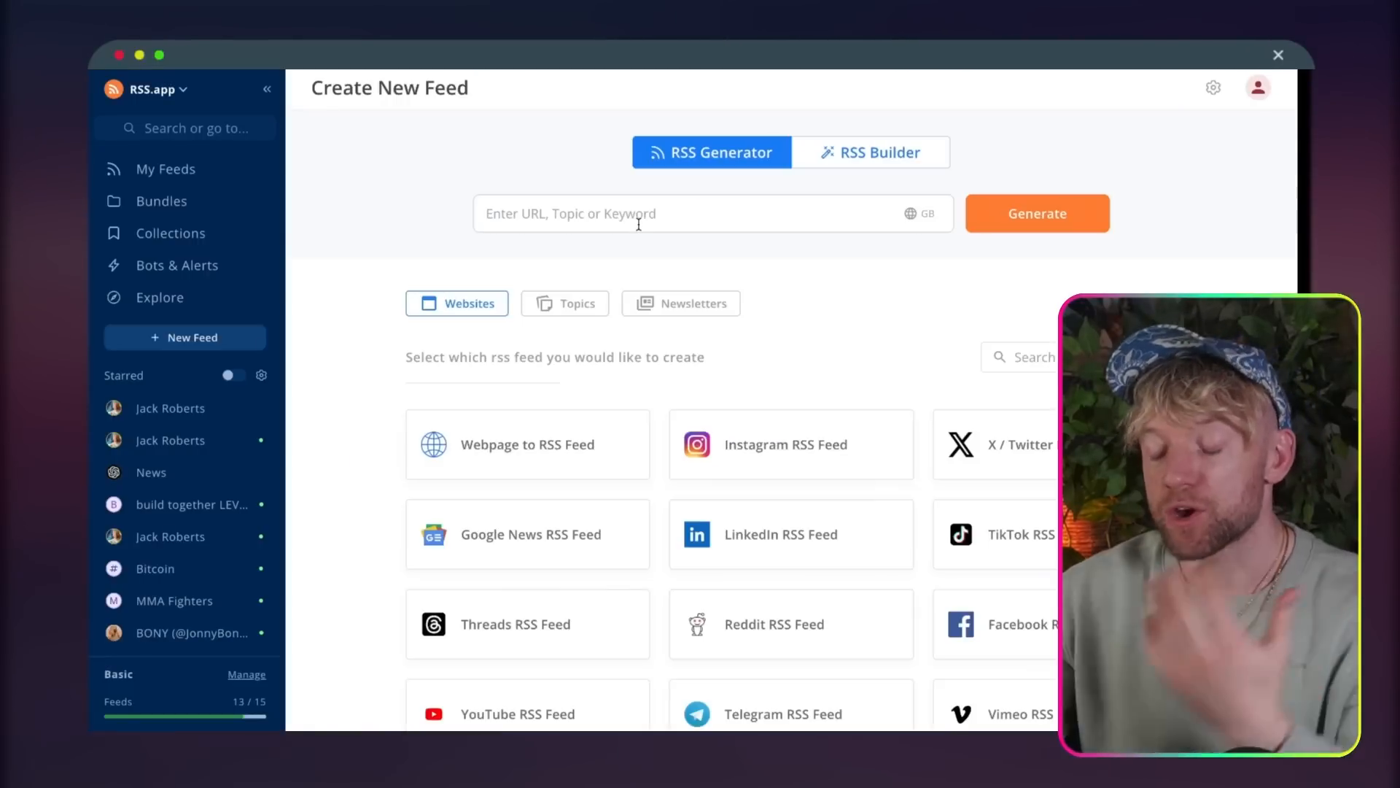
{"action": "left_click", "coordinate": [584, 213]}
{"action": "type", "text": "https://www.youtube.com/@Itssssss_Jack"}
{"action": "left_click", "coordinate": [1054, 230]}
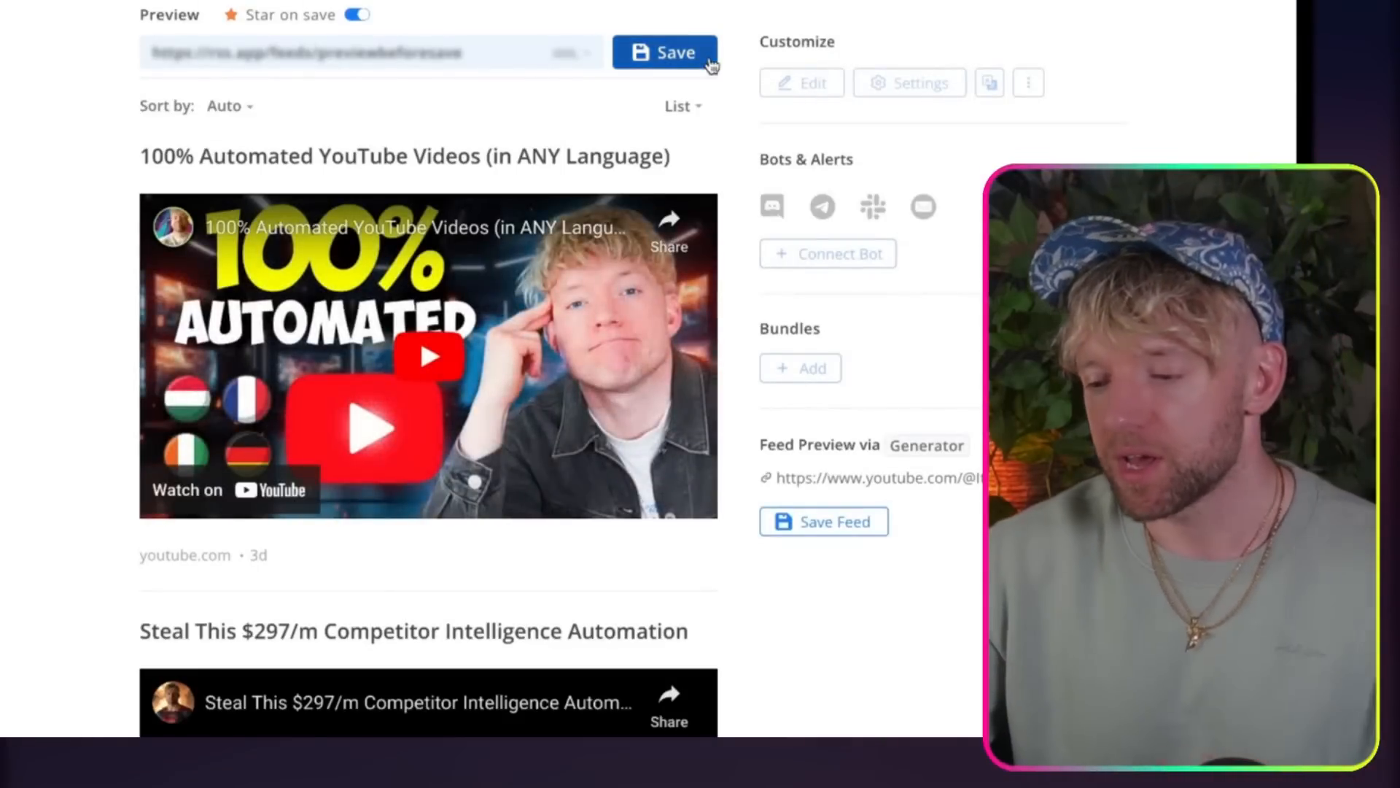
Step: Check the videos in the feed preview, save the feed and copy its XML URL
{"action": "scroll", "coordinate": [667, 482], "scroll_direction": "down", "scroll_amount": 6}
{"action": "scroll", "coordinate": [644, 472], "scroll_direction": "up", "scroll_amount": 6}
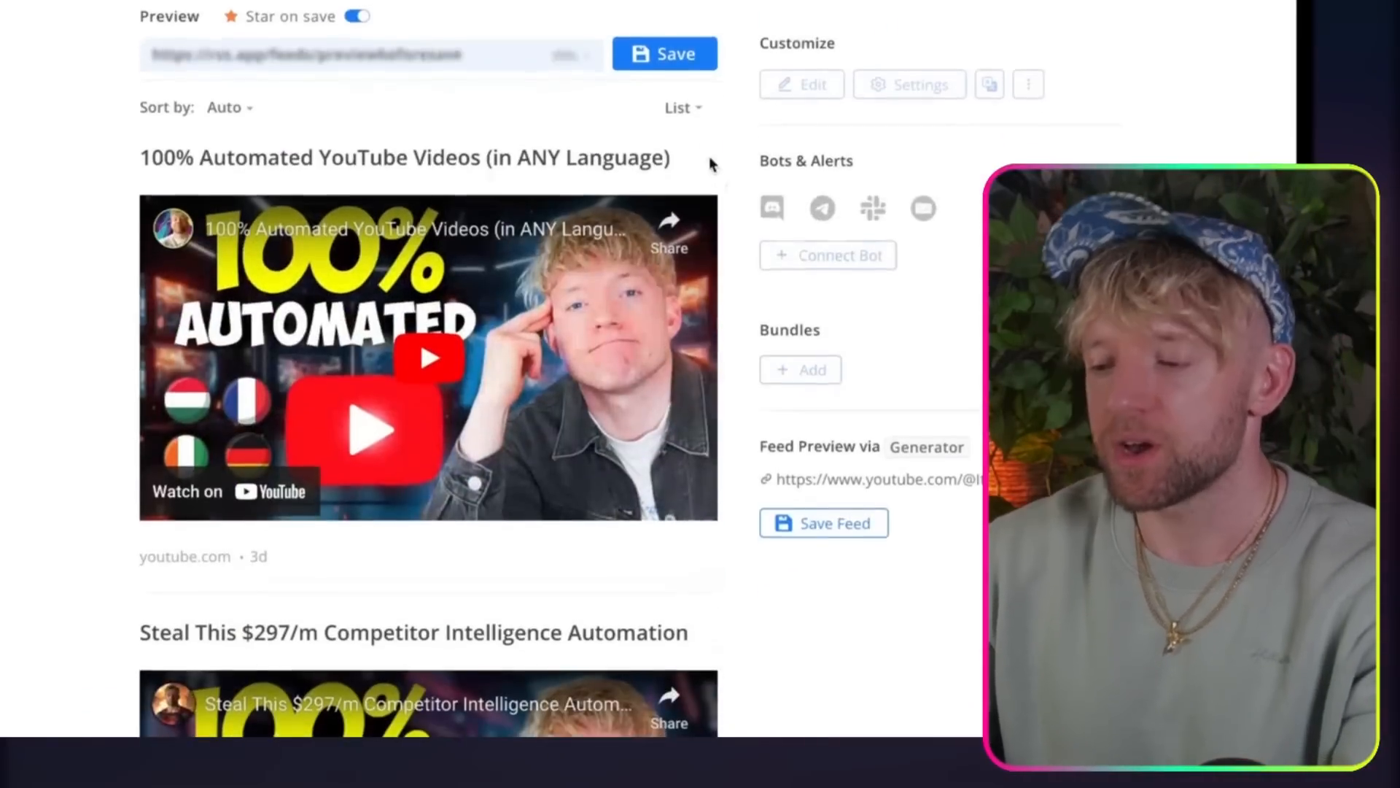
{"action": "left_click", "coordinate": [668, 52]}
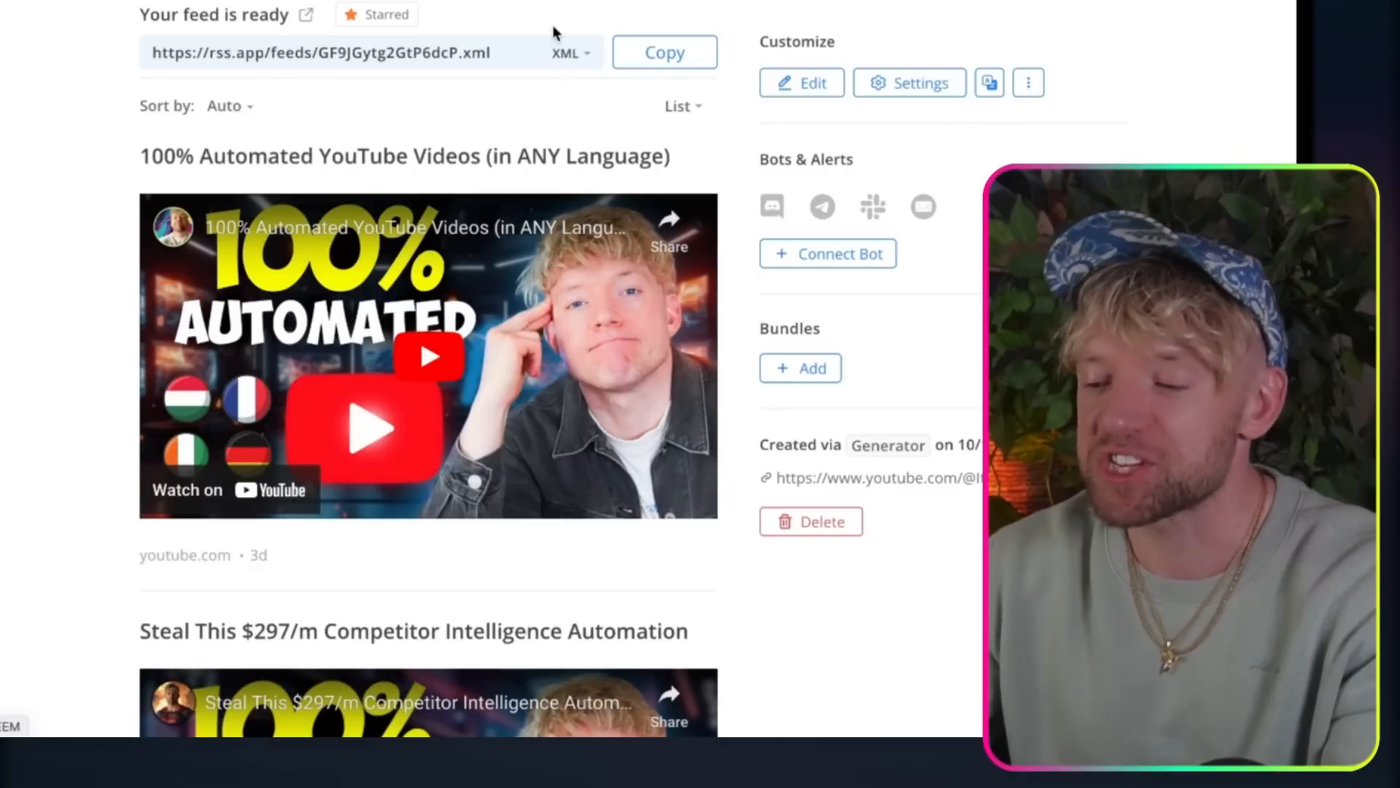
{"action": "left_click", "coordinate": [657, 52]}
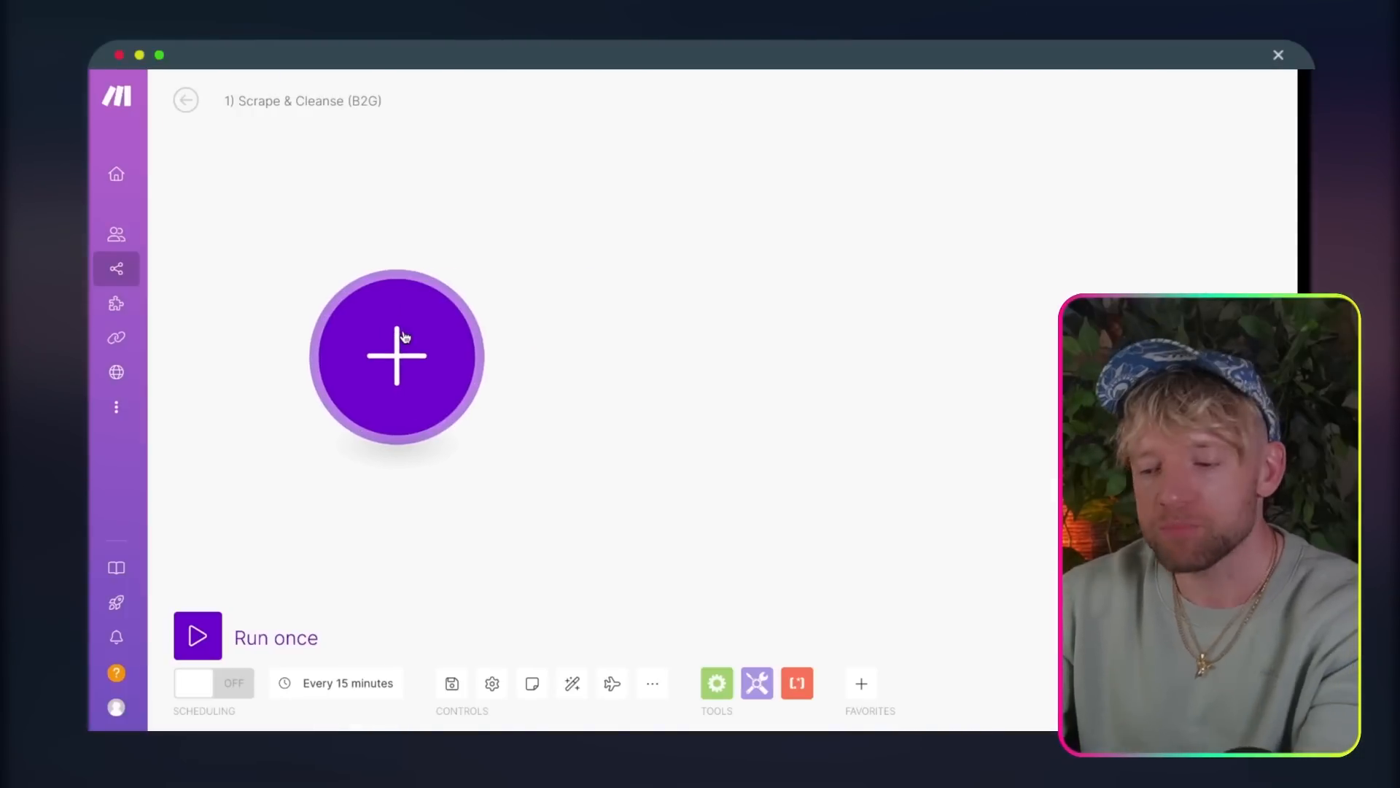
Step: Back in Make, add the RSS "Retrieve RSS feed items" module as the first module with the copied feed URL
{"action": "left_click", "coordinate": [406, 336]}
{"action": "type", "text": "RSS"}
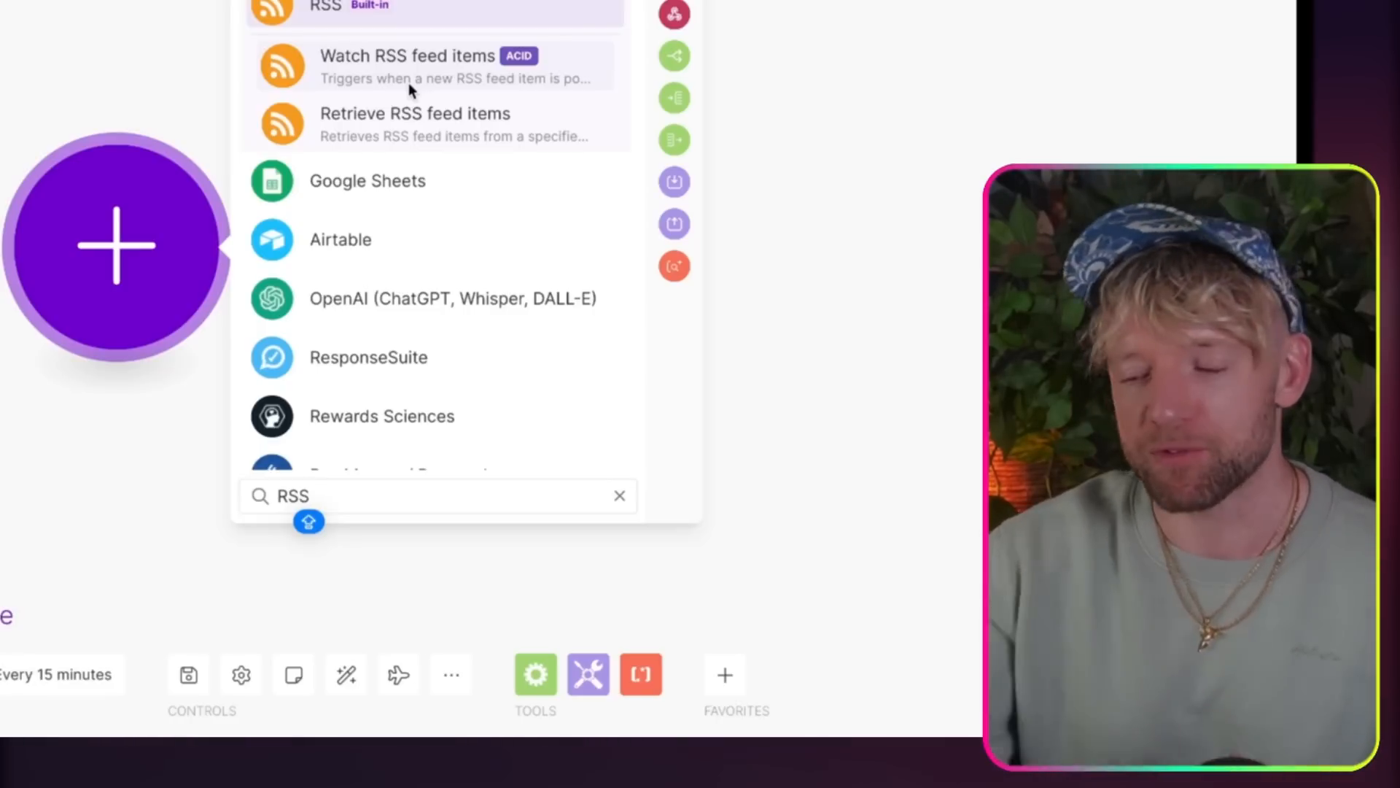
{"action": "left_click", "coordinate": [409, 121]}
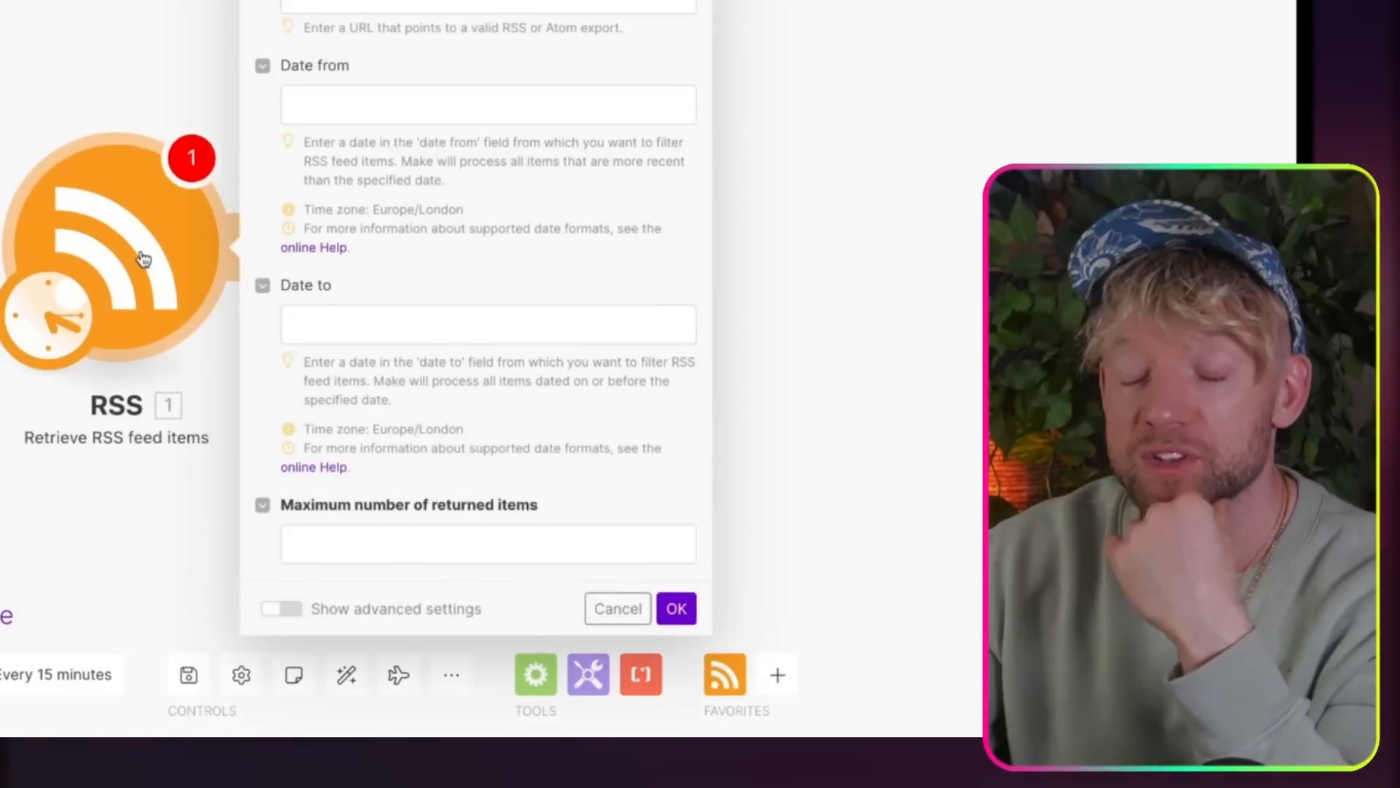
{"action": "left_click", "coordinate": [372, 4]}
{"action": "key", "text": "ctrl+v"}
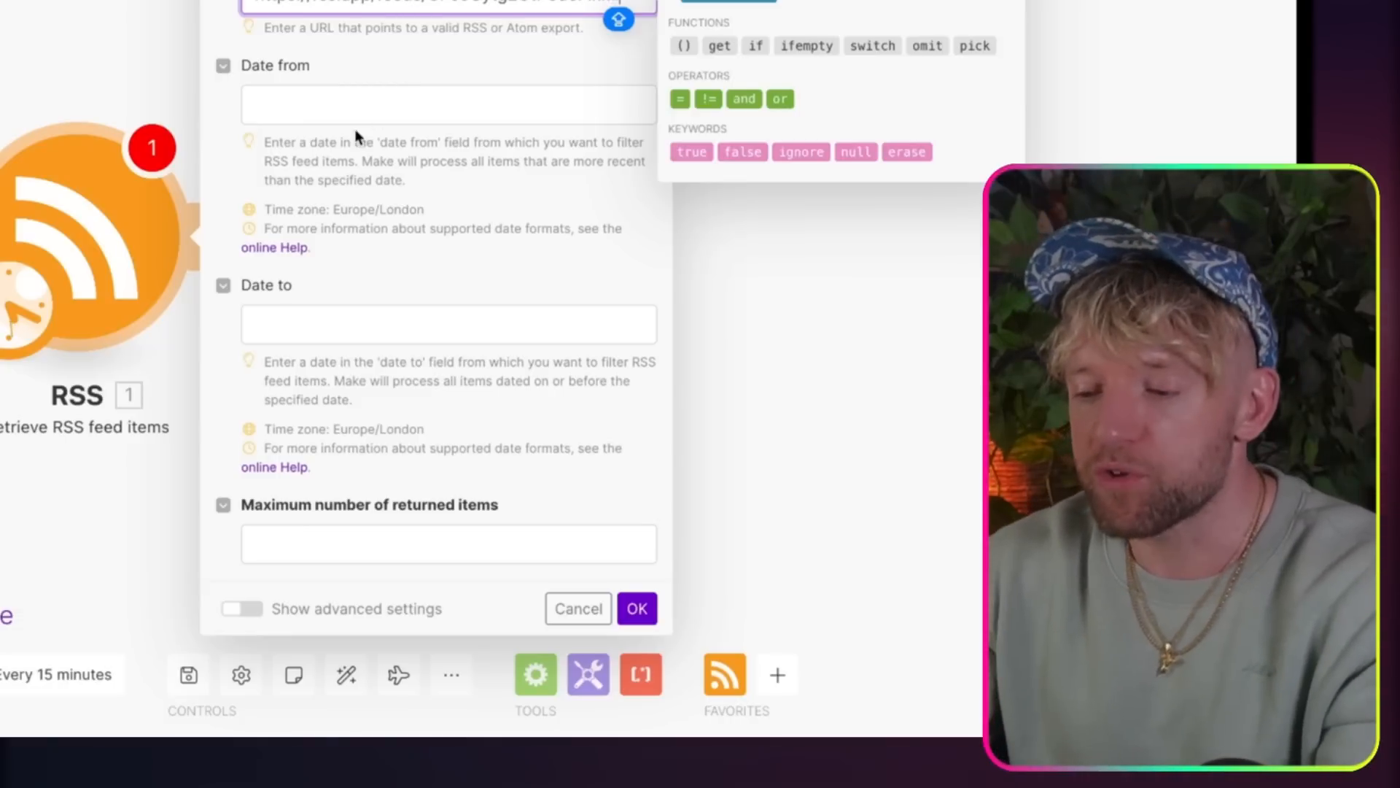
Step: Set the RSS module's maximum number of returned items to 12 and save its settings
{"action": "left_click", "coordinate": [315, 547]}
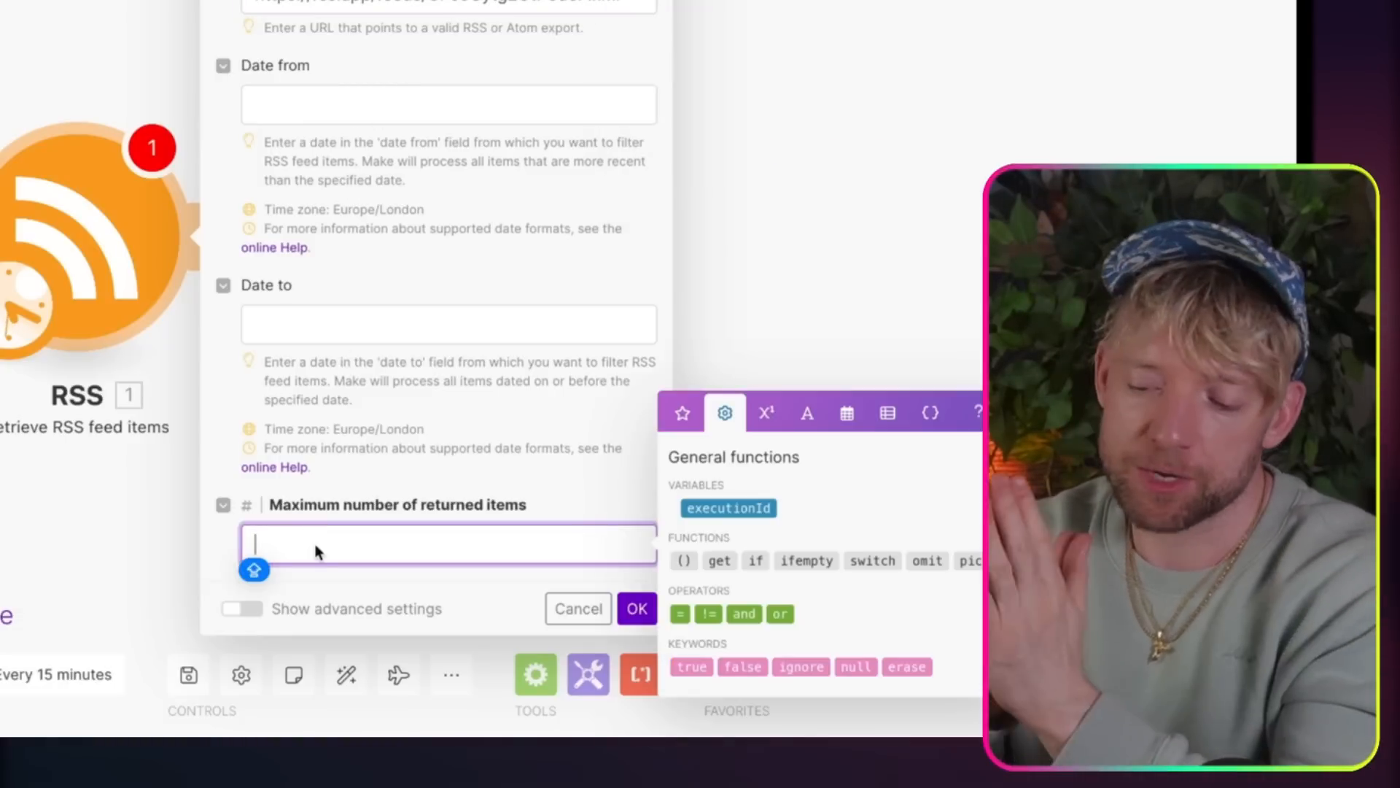
{"action": "type", "text": "12"}
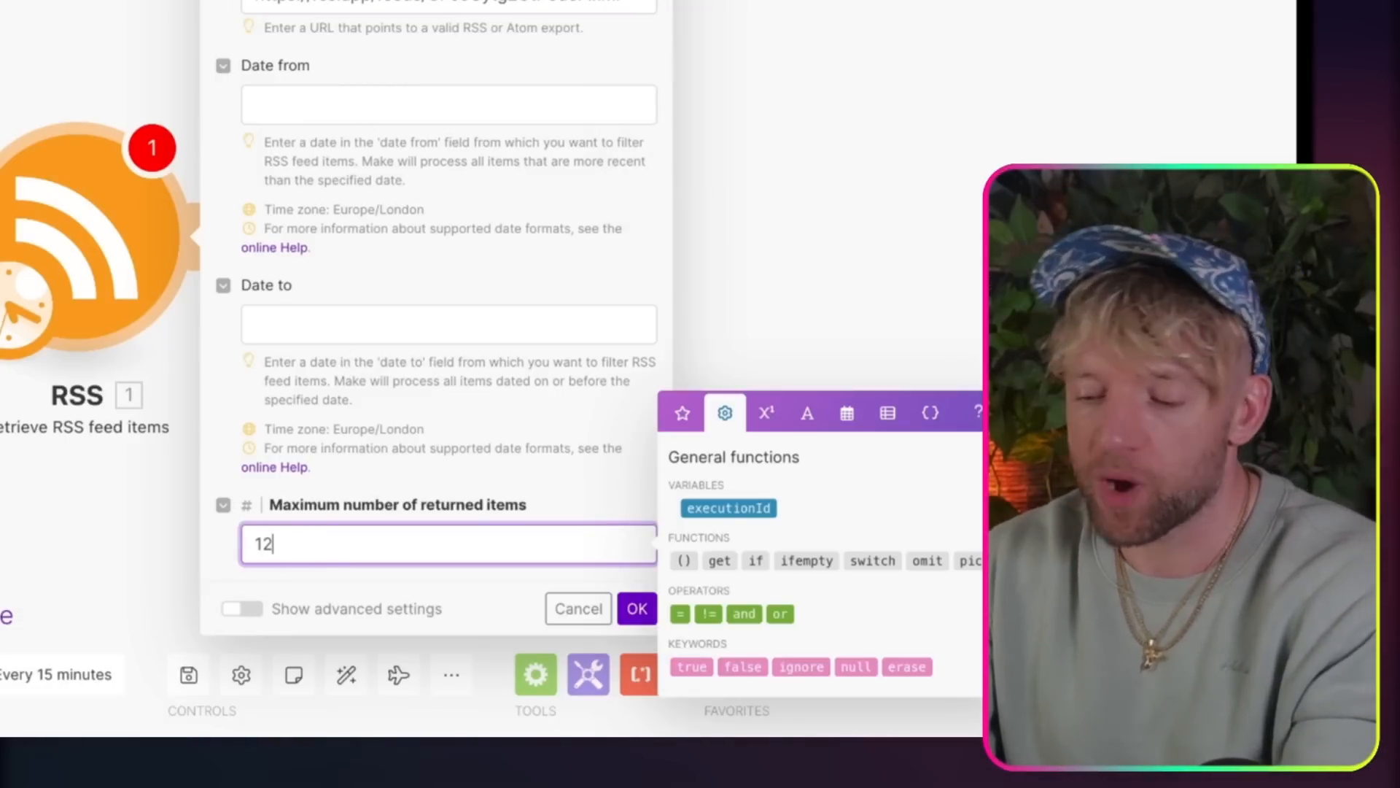
{"action": "key", "text": "BackSpace"}
{"action": "key", "text": "BackSpace"}
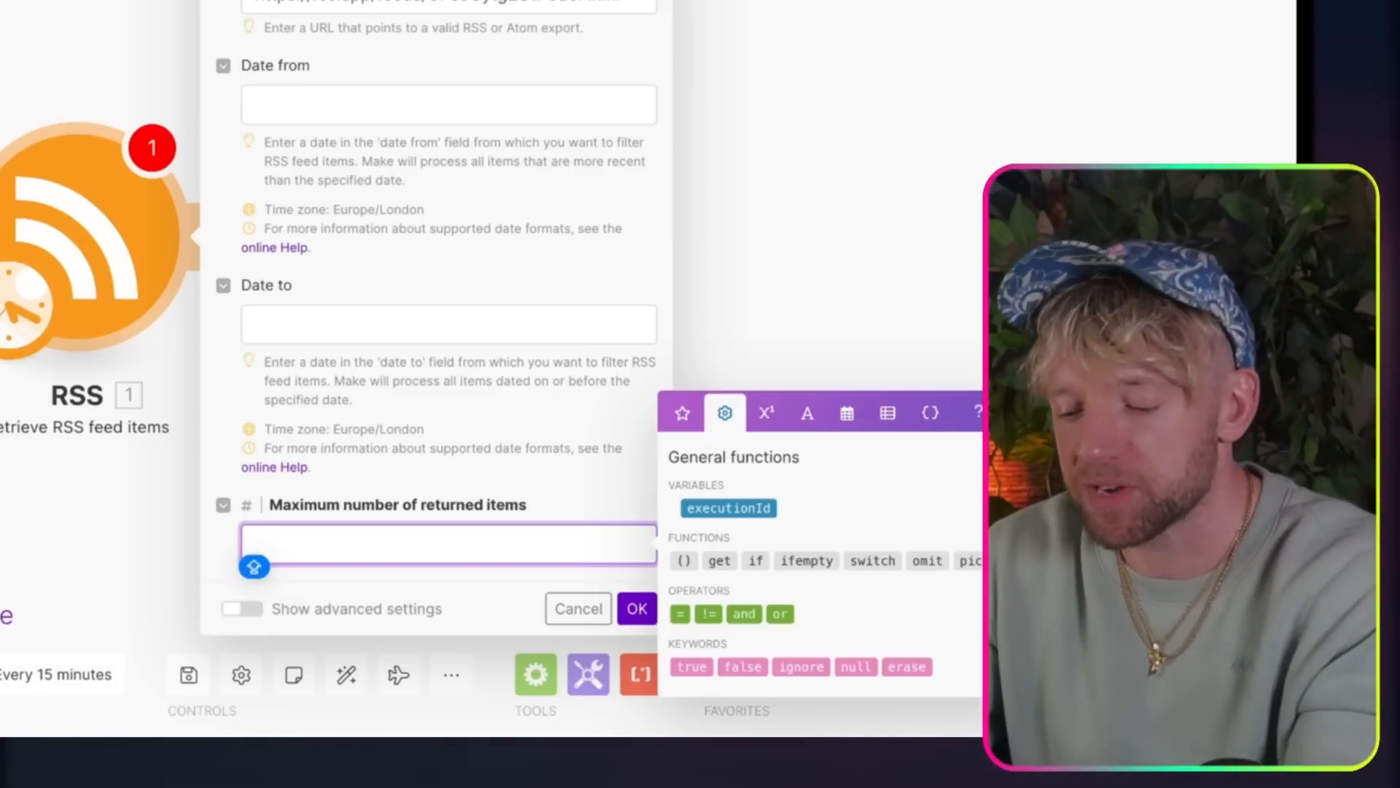
{"action": "type", "text": "12"}
{"action": "left_click", "coordinate": [637, 608]}
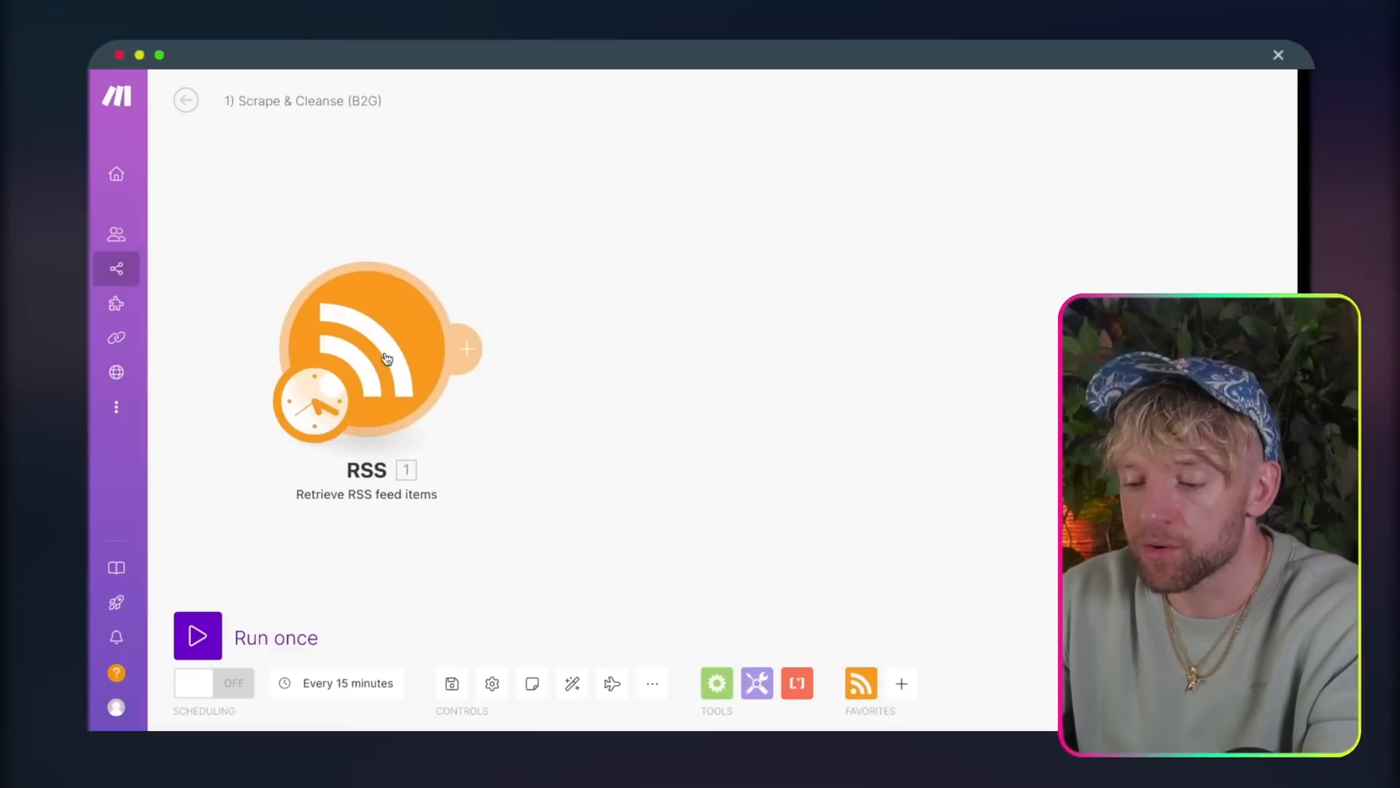
Step: Run the RSS module and examine the video titles and URLs in its output bundles
{"action": "right_click", "coordinate": [387, 359]}
{"action": "left_click", "coordinate": [430, 384]}
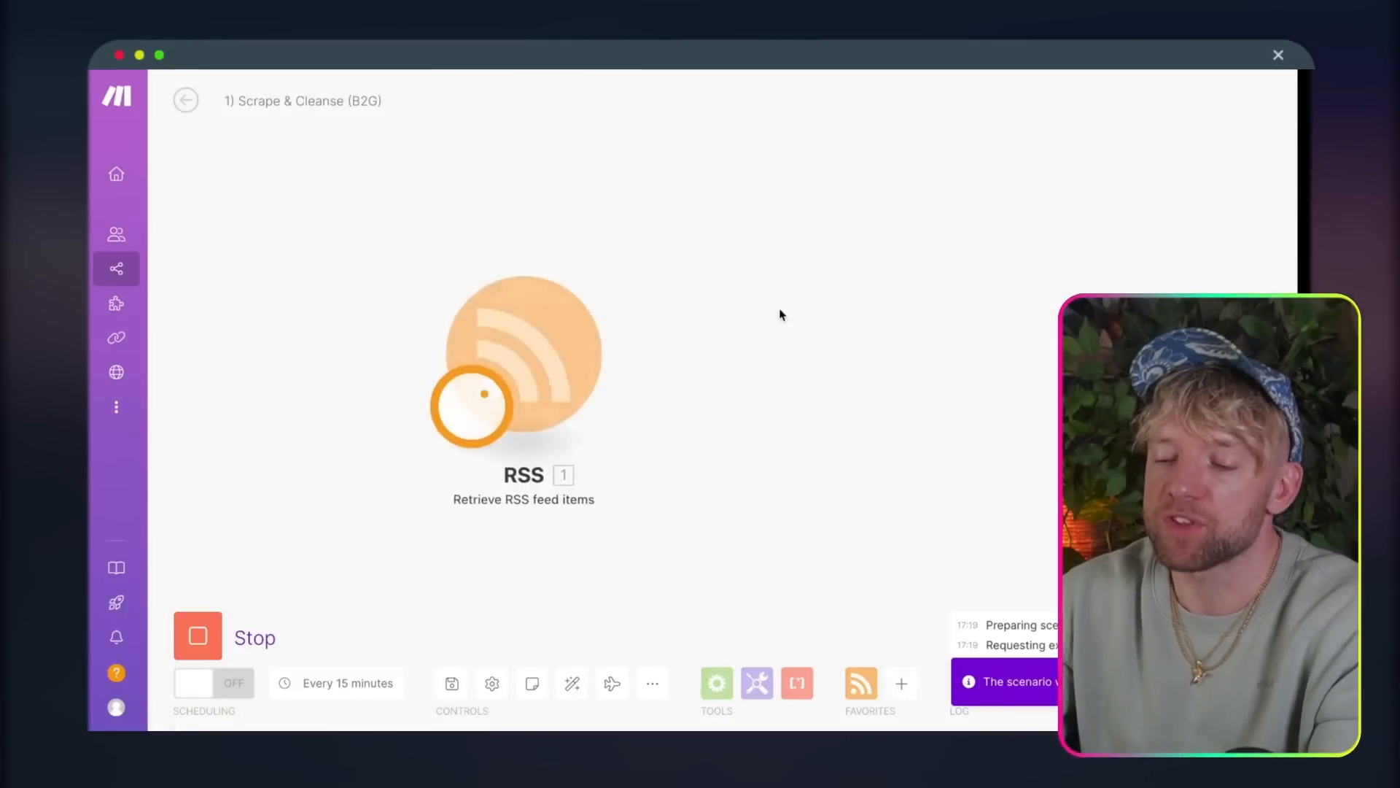
{"action": "left_click_drag", "start_coordinate": [1122, 328], "coordinate": [753, 313]}
{"action": "scroll", "coordinate": [518, 371], "scroll_direction": "down", "scroll_amount": 20}
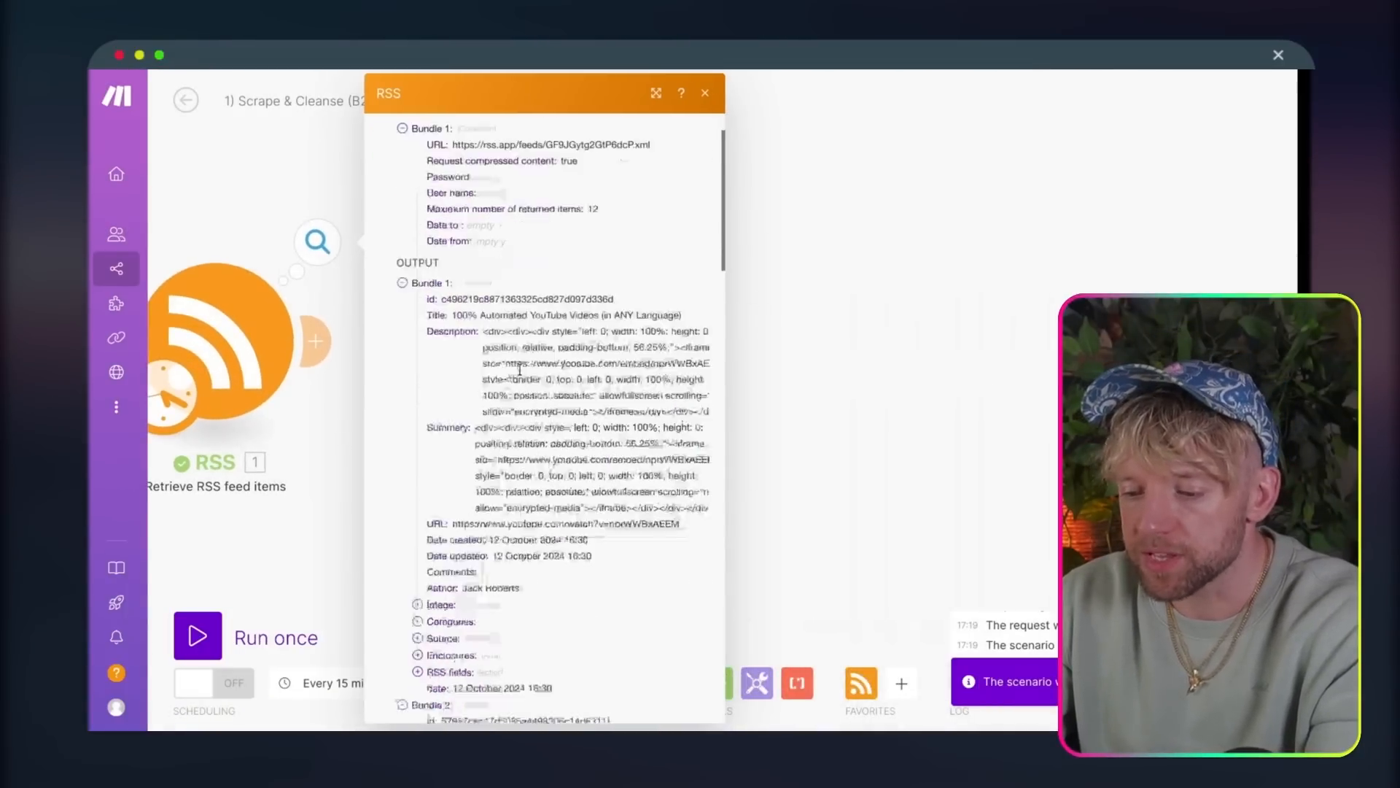
{"action": "left_click_drag", "start_coordinate": [490, 332], "coordinate": [587, 332]}
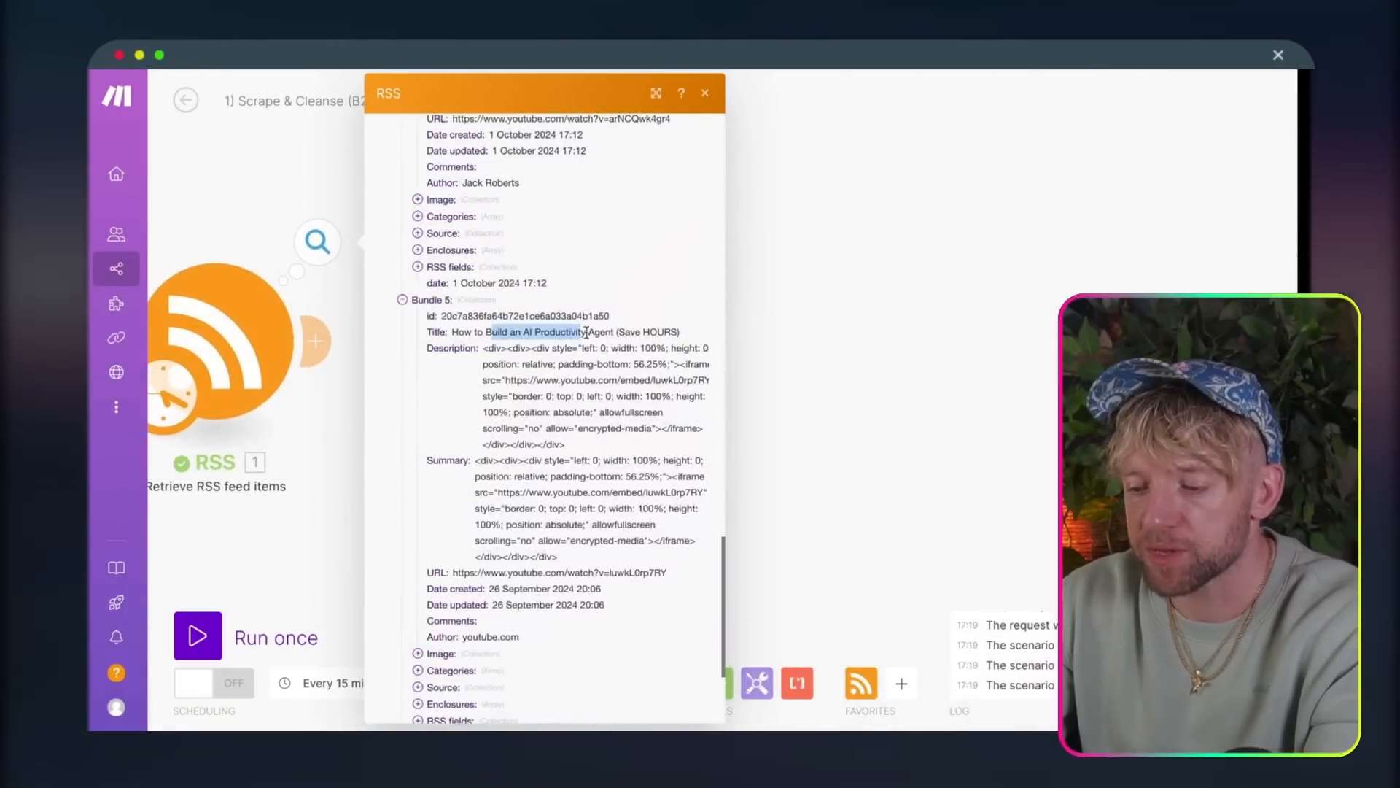
{"action": "left_click", "coordinate": [564, 331]}
{"action": "scroll", "coordinate": [563, 409], "scroll_direction": "down", "scroll_amount": 1}
{"action": "left_click", "coordinate": [806, 373]}
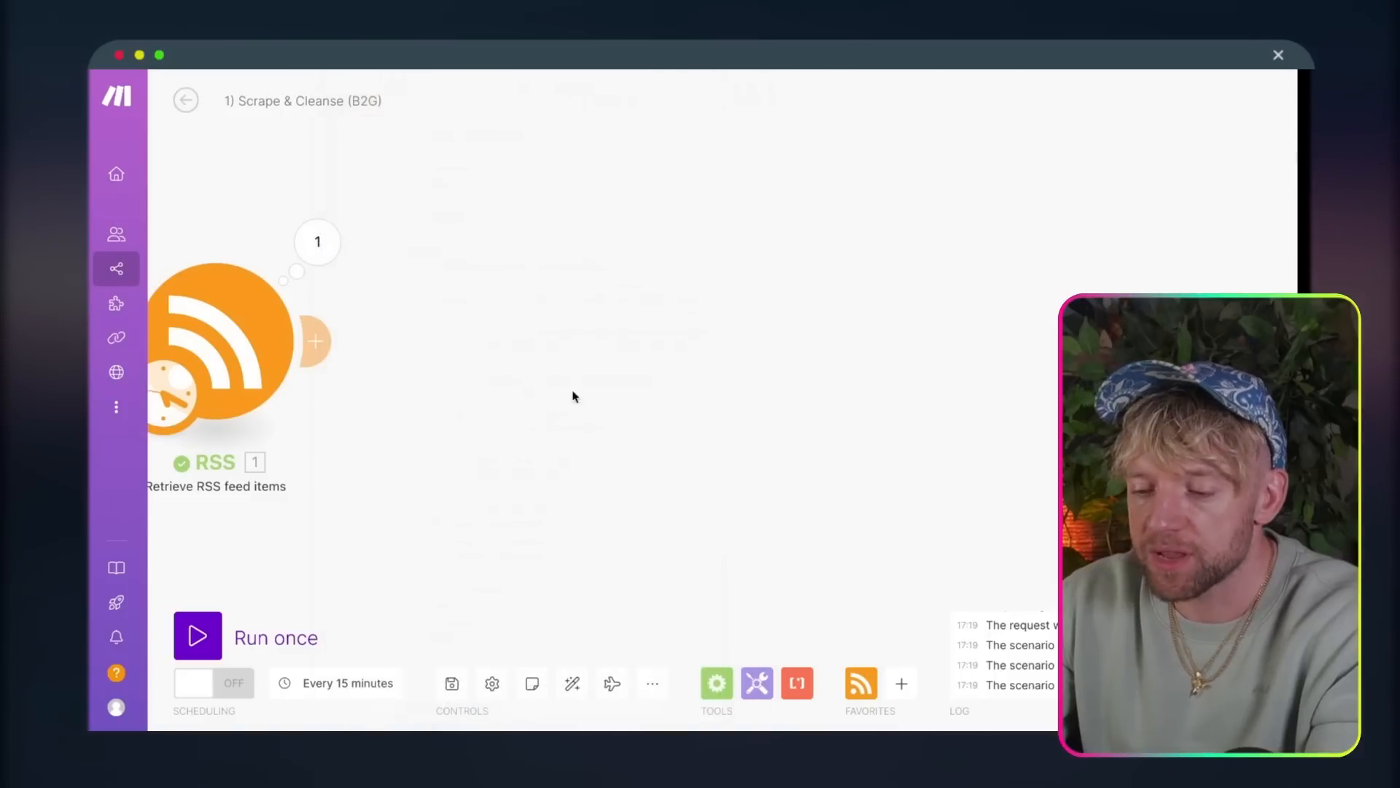
Step: Add the Dark Arts YouTube Transcriber's Transcribe Raw module after the RSS module
{"action": "left_click_drag", "start_coordinate": [572, 396], "coordinate": [740, 389]}
{"action": "left_click", "coordinate": [483, 333]}
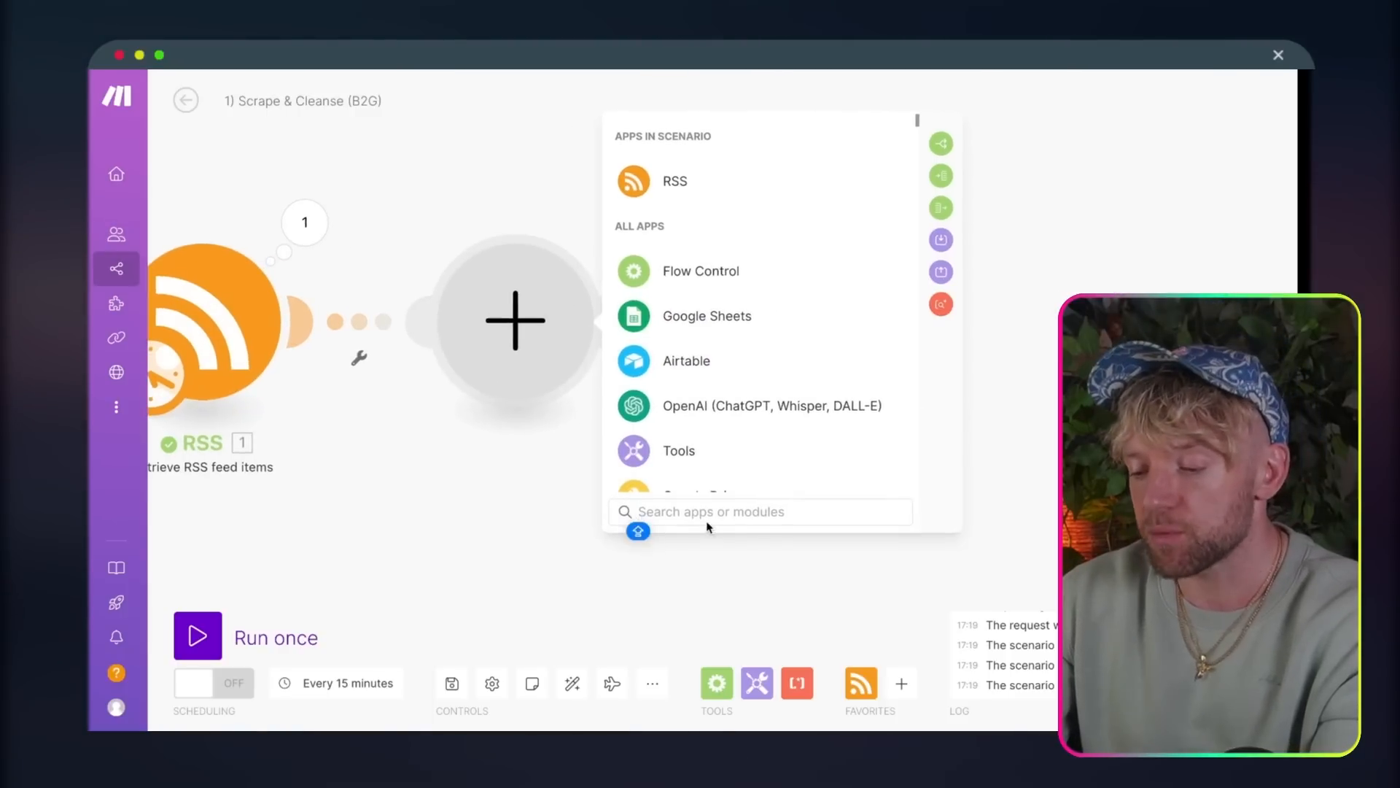
{"action": "type", "text": "D"}
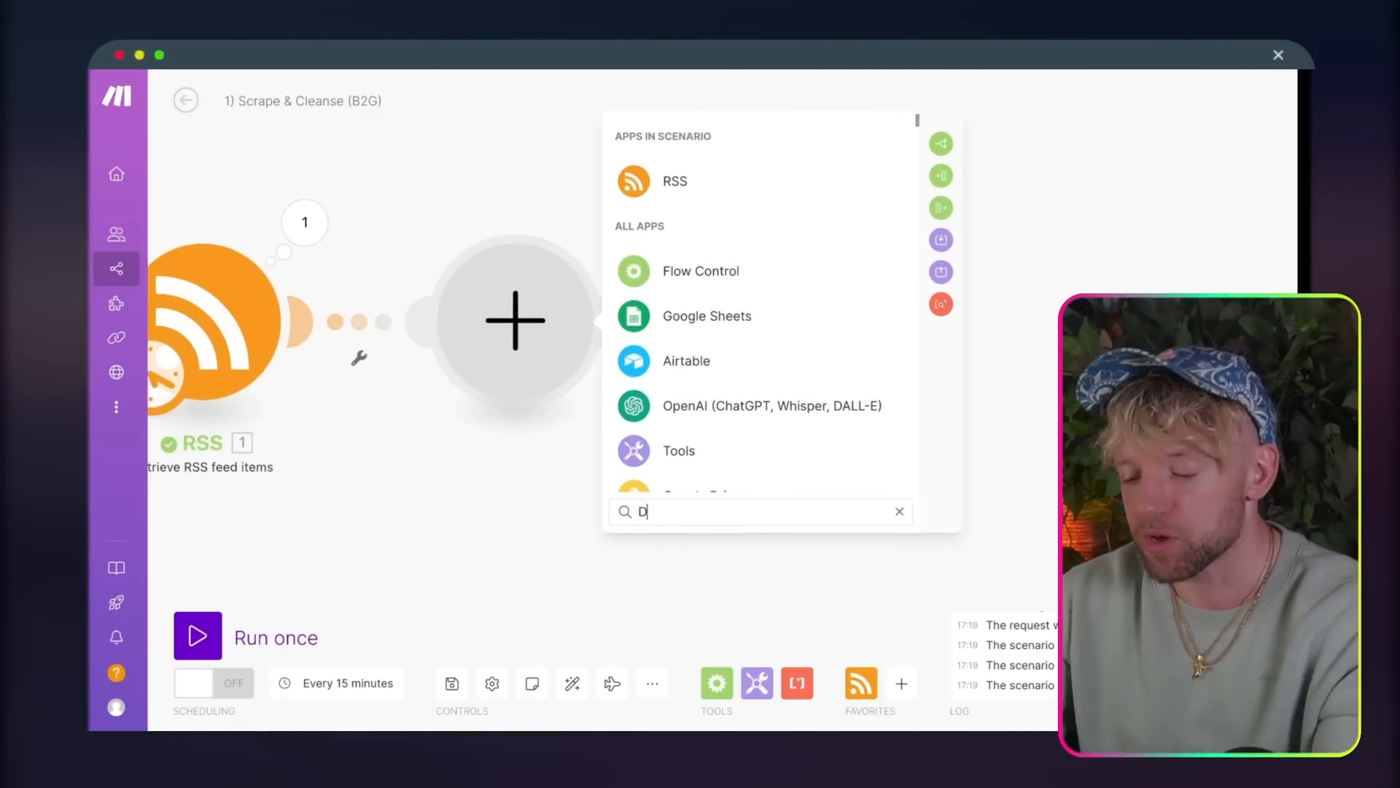
{"action": "type", "text": "ARK"}
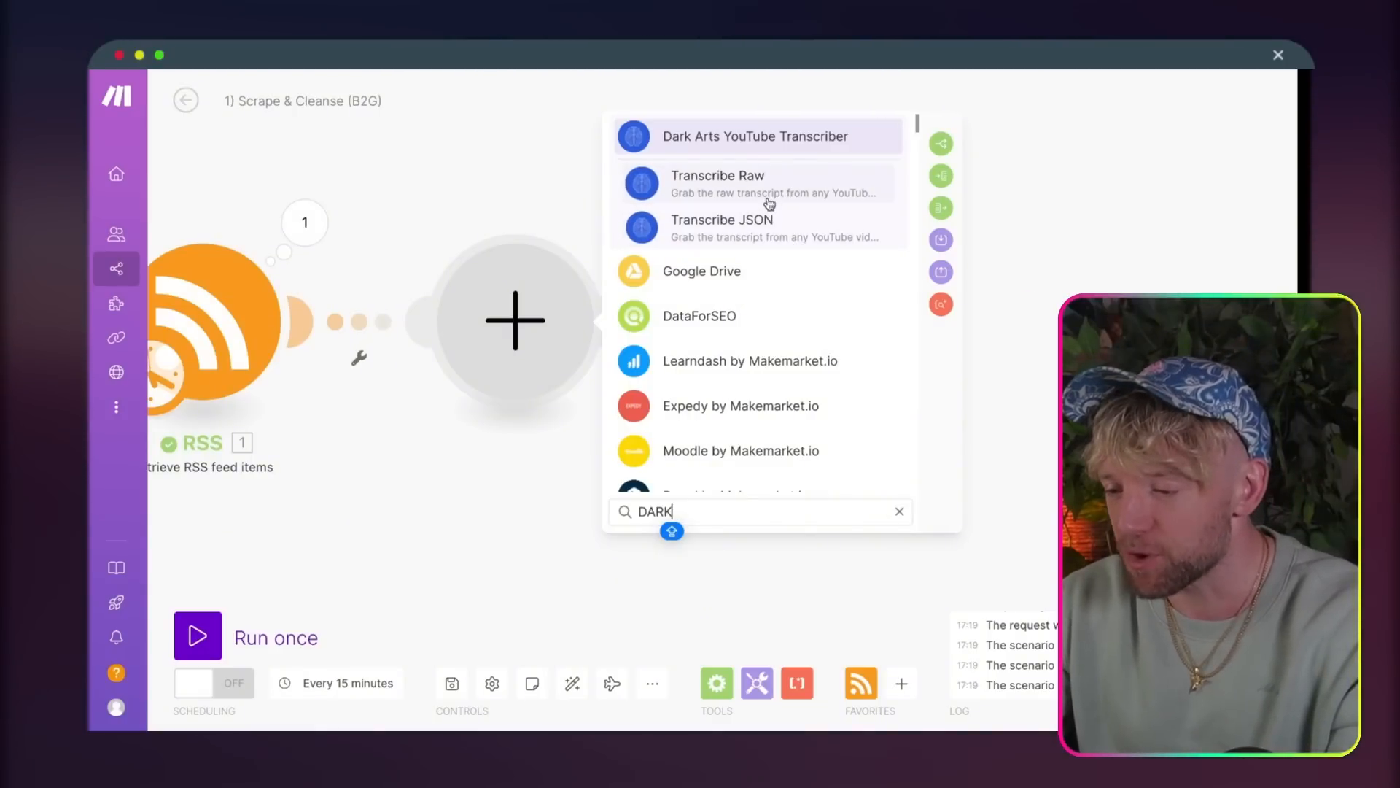
{"action": "left_click", "coordinate": [760, 154]}
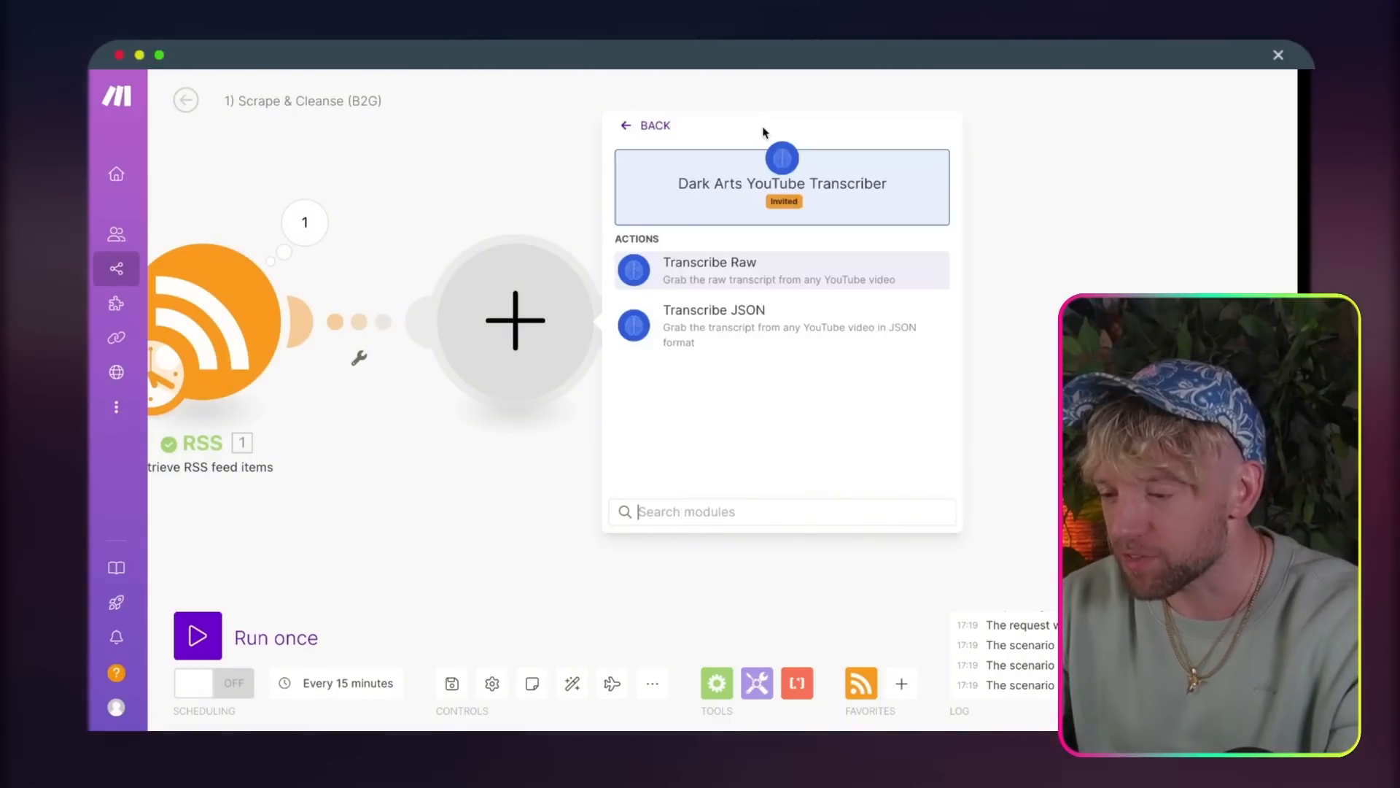
{"action": "left_click", "coordinate": [868, 281]}
Step: Map the RSS item's URL to the transcriber's webpage URL and save the module
{"action": "left_click", "coordinate": [762, 353]}
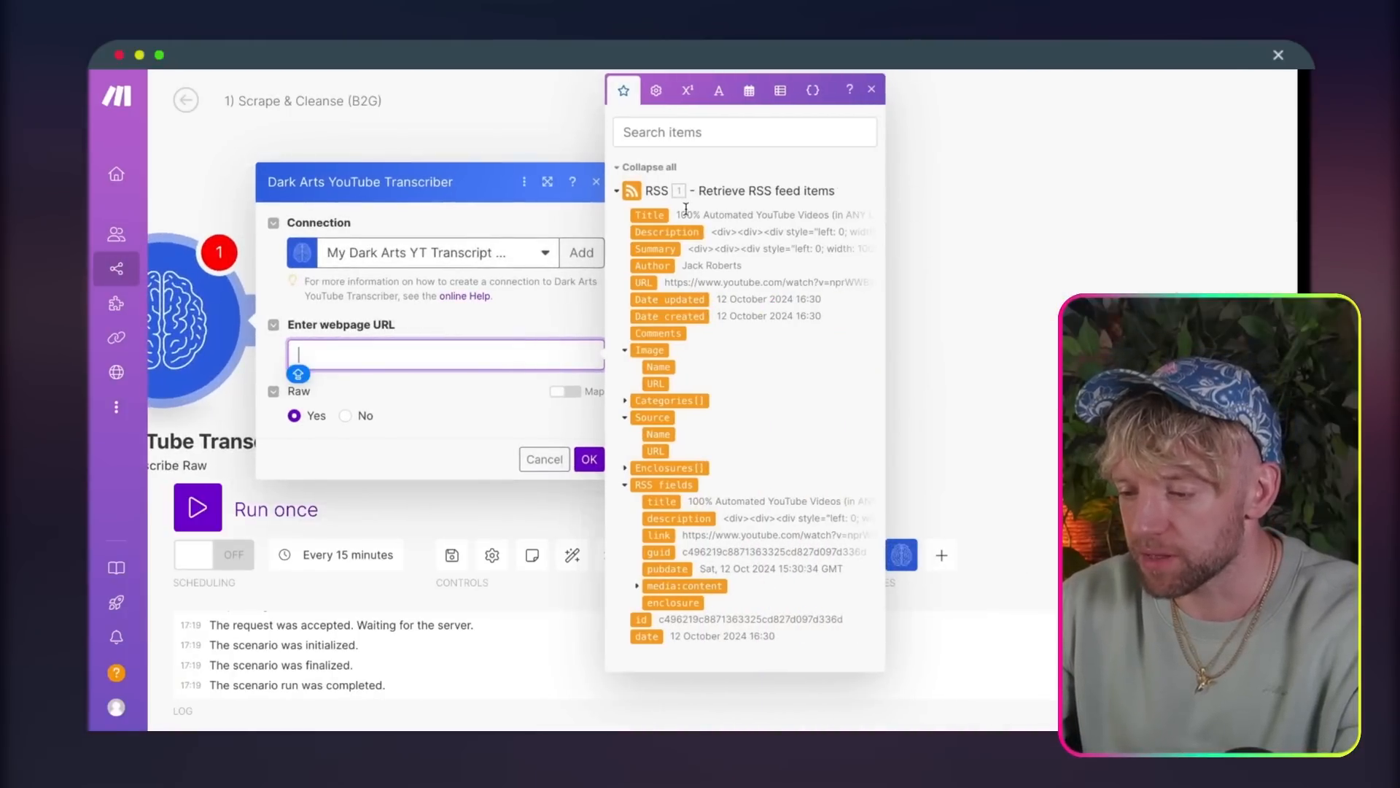
{"action": "left_click", "coordinate": [653, 284]}
{"action": "left_click", "coordinate": [590, 459]}
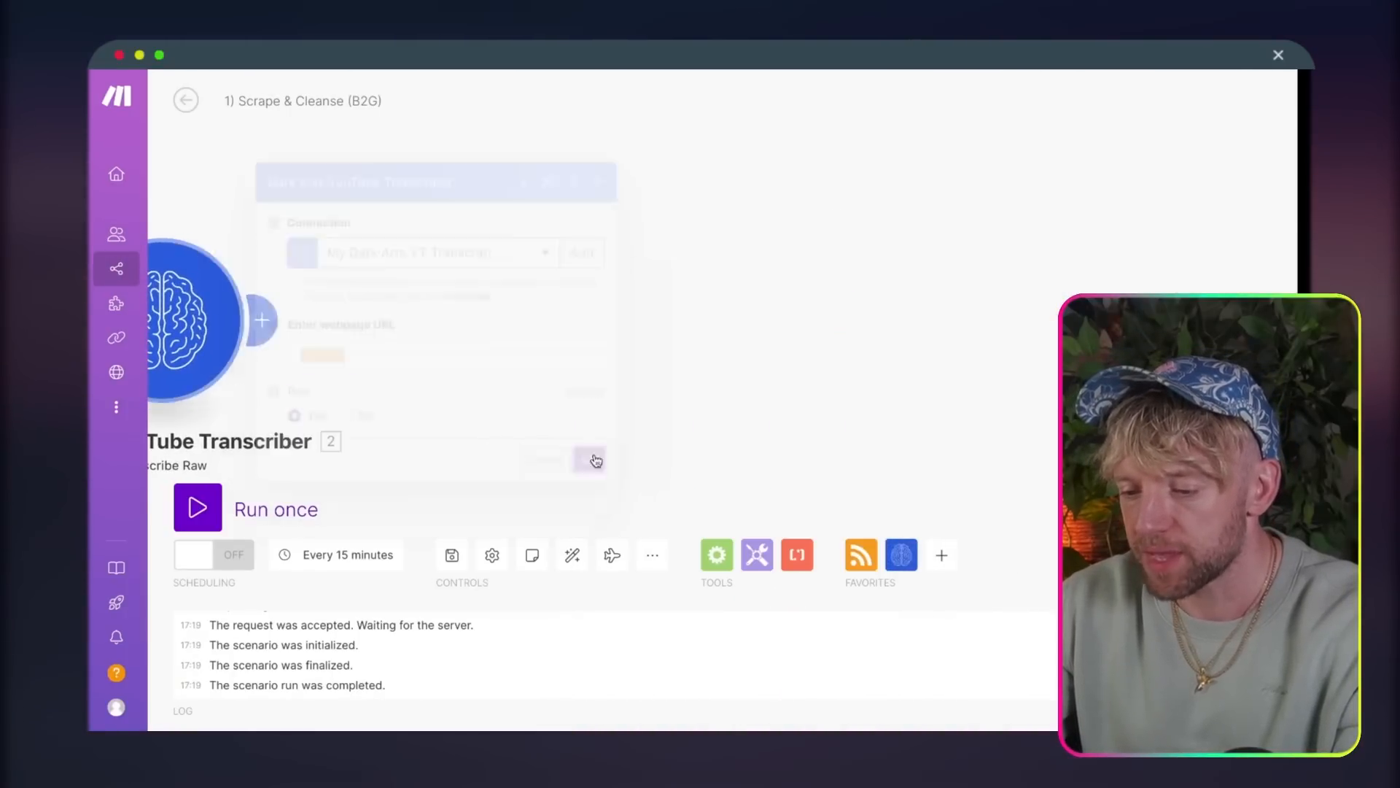
Step: Set the RSS module's maximum number of returned items to 5 and run the scenario once
{"action": "left_click", "coordinate": [338, 255]}
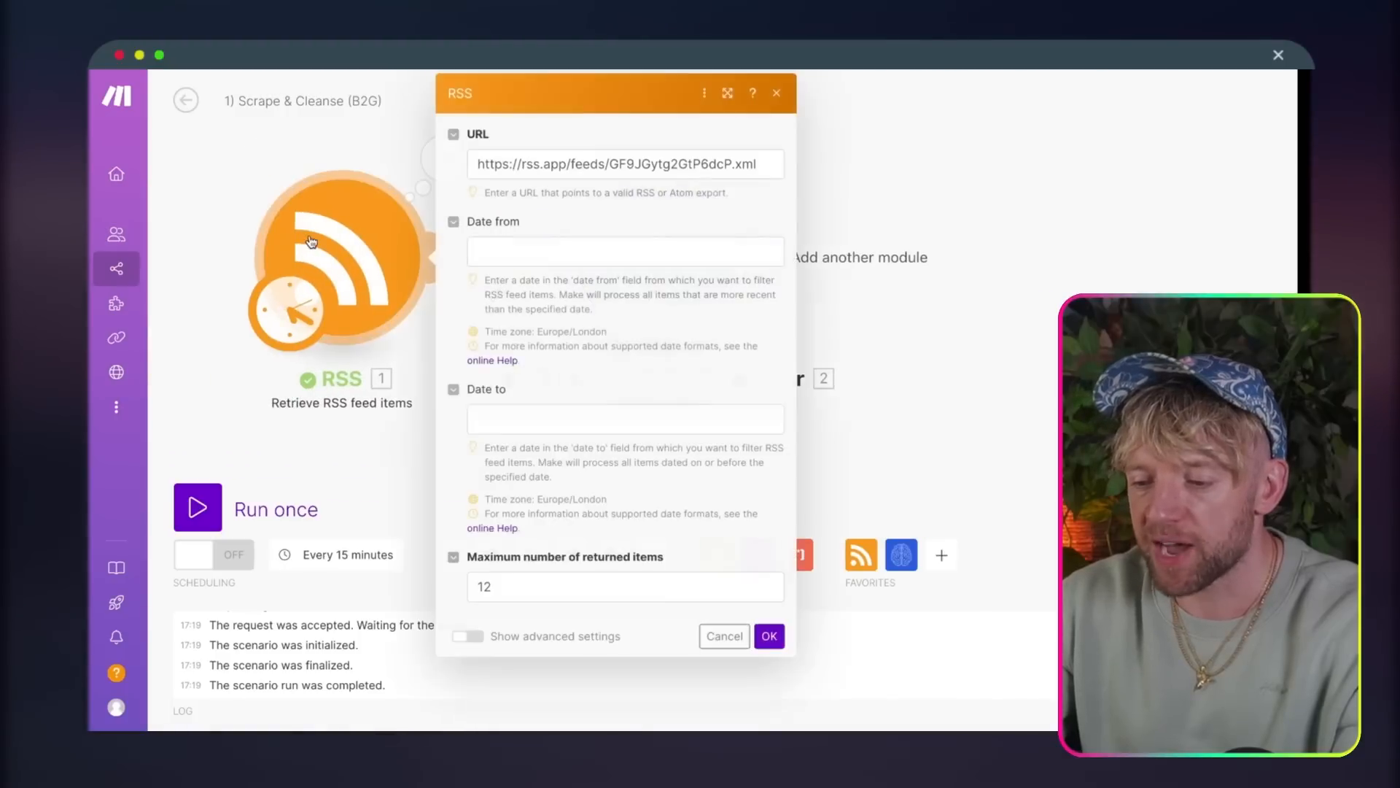
{"action": "left_click", "coordinate": [517, 583]}
{"action": "key", "text": "BackSpace"}
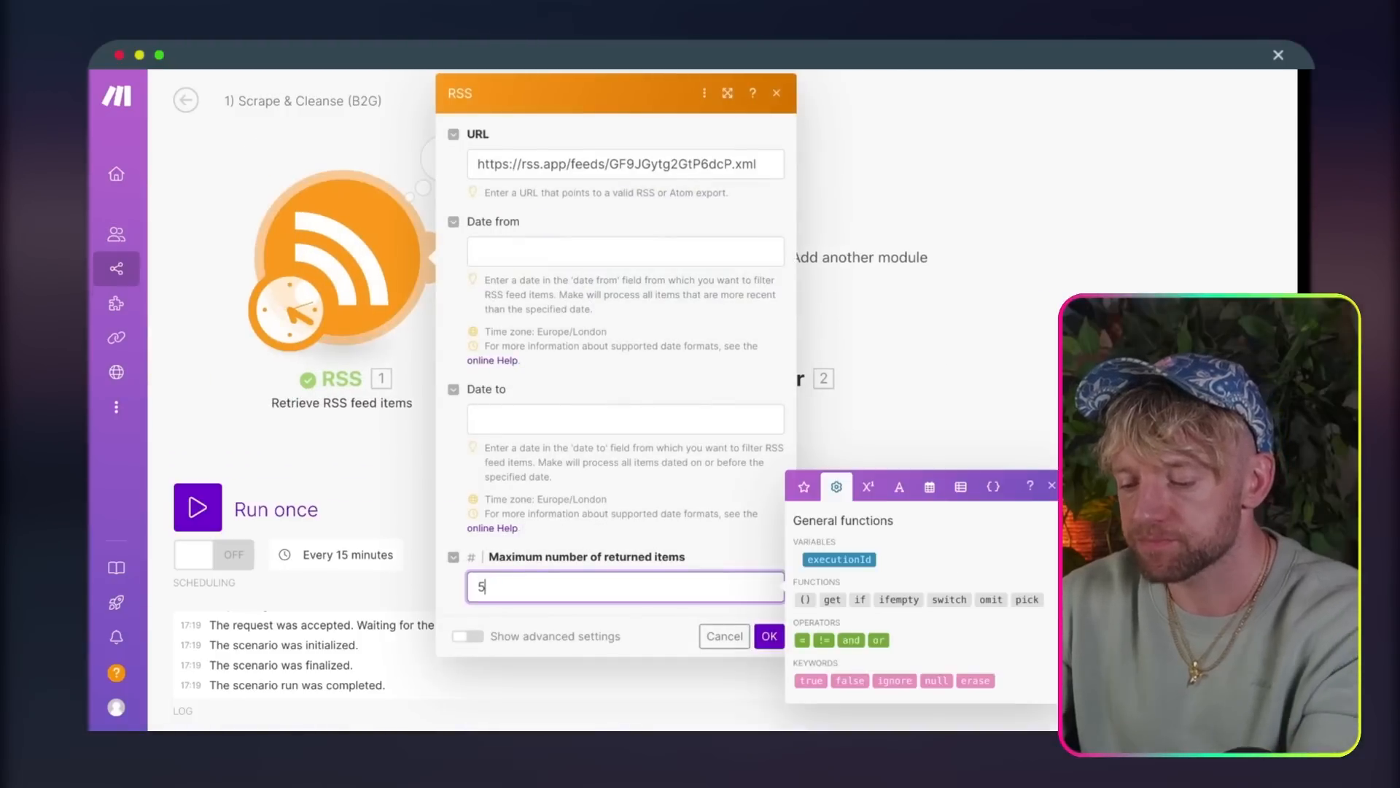
{"action": "left_click", "coordinate": [769, 636]}
{"action": "left_click", "coordinate": [198, 507]}
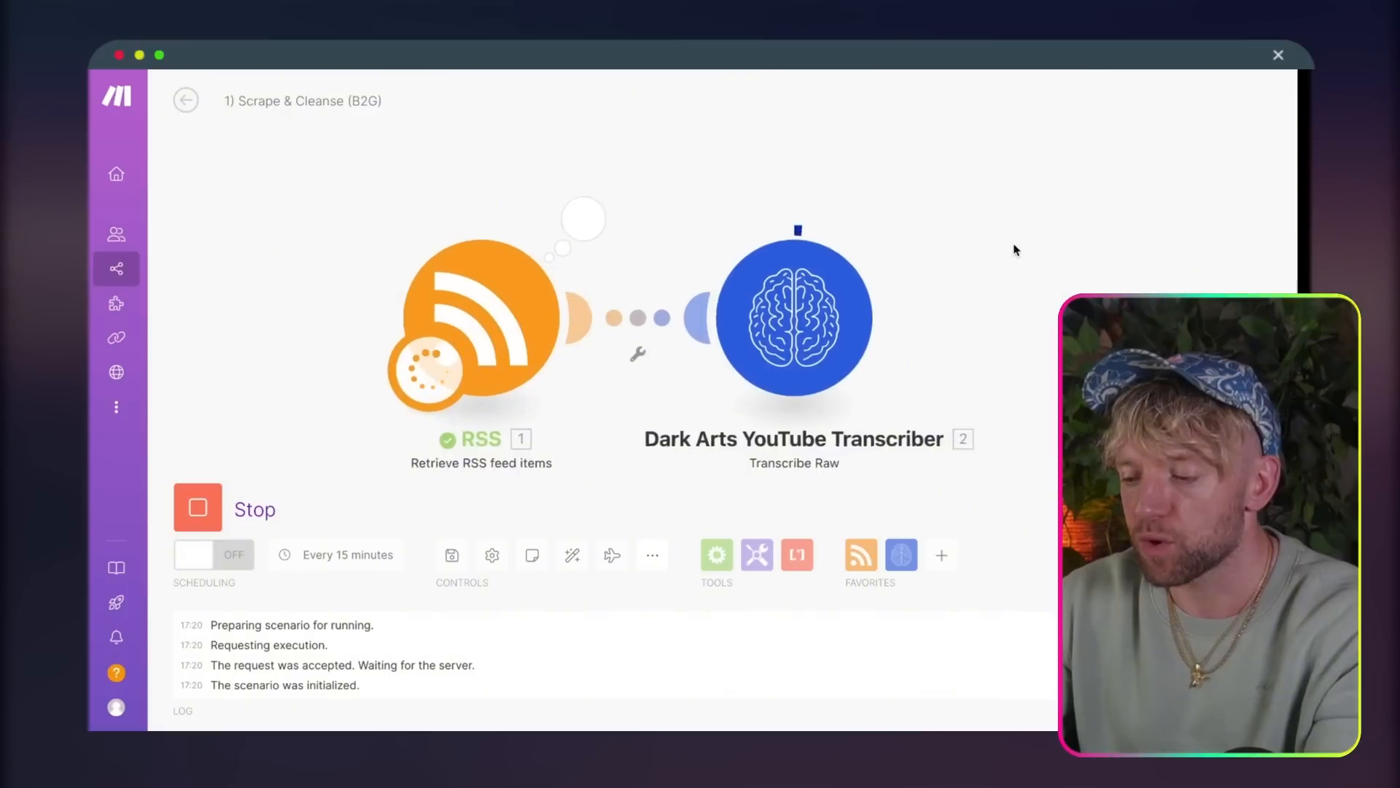
Step: Examine the transcriber's Operation 1 output, expanding its fields and mapping collections to read the video transcript
{"action": "left_click_drag", "start_coordinate": [811, 145], "coordinate": [774, 253]}
{"action": "left_click", "coordinate": [617, 198]}
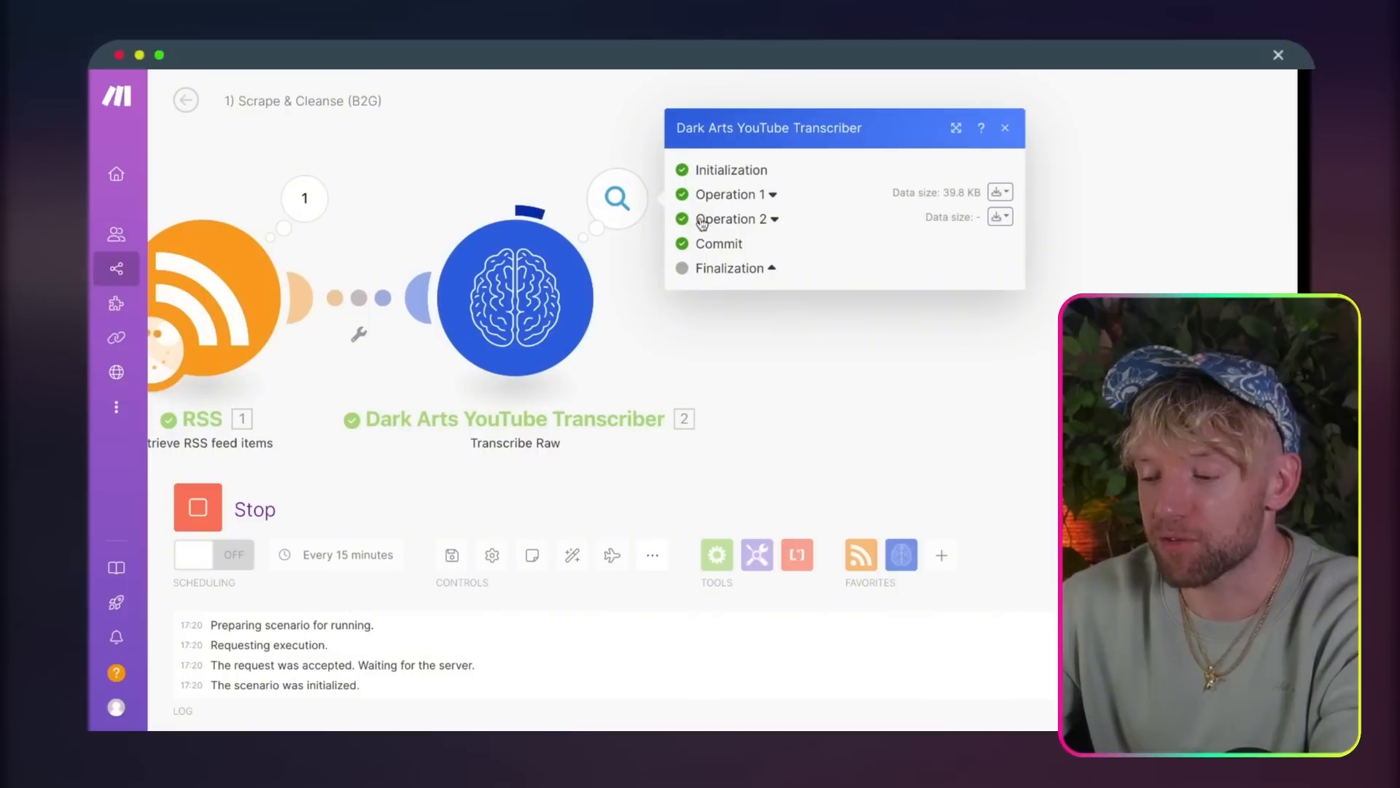
{"action": "left_click", "coordinate": [769, 197]}
{"action": "left_click", "coordinate": [729, 312]}
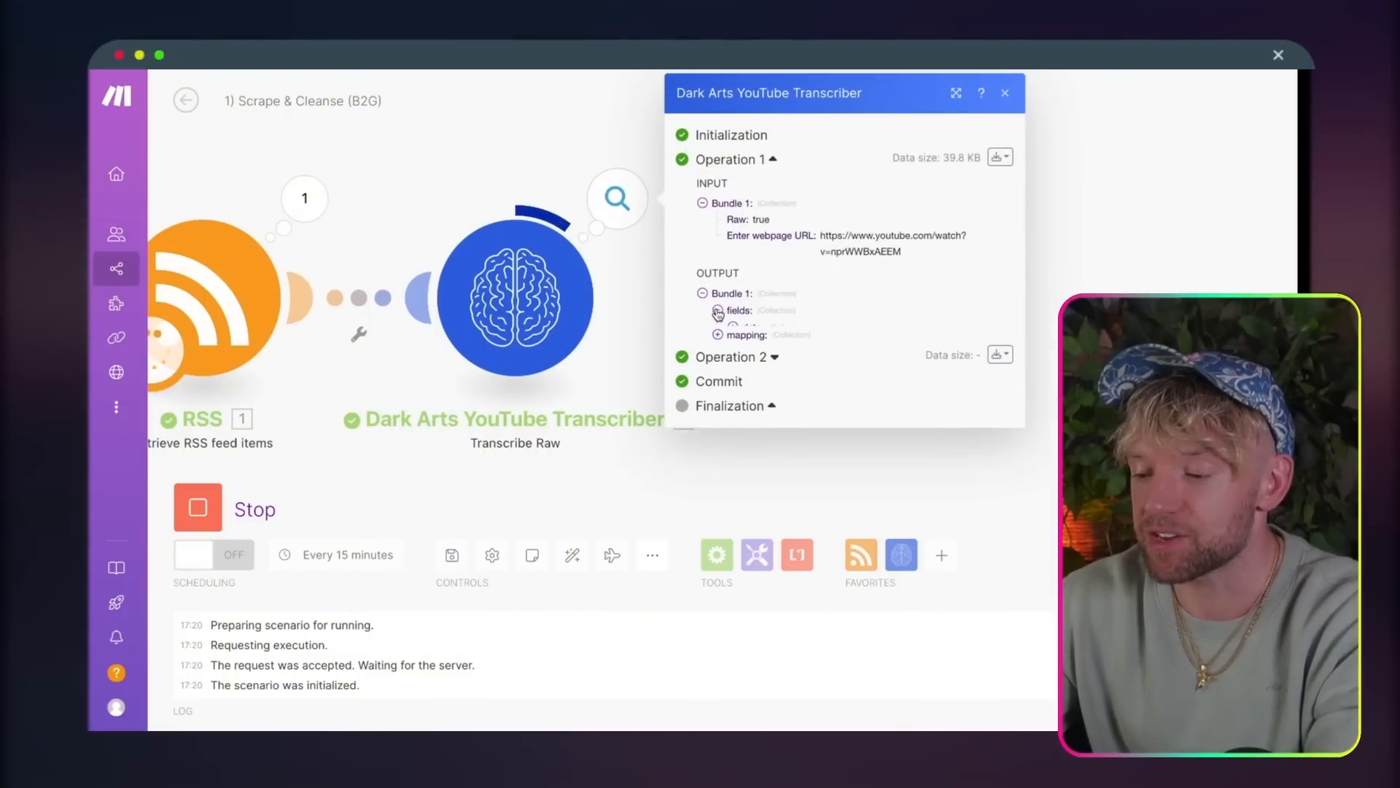
{"action": "left_click", "coordinate": [733, 326]}
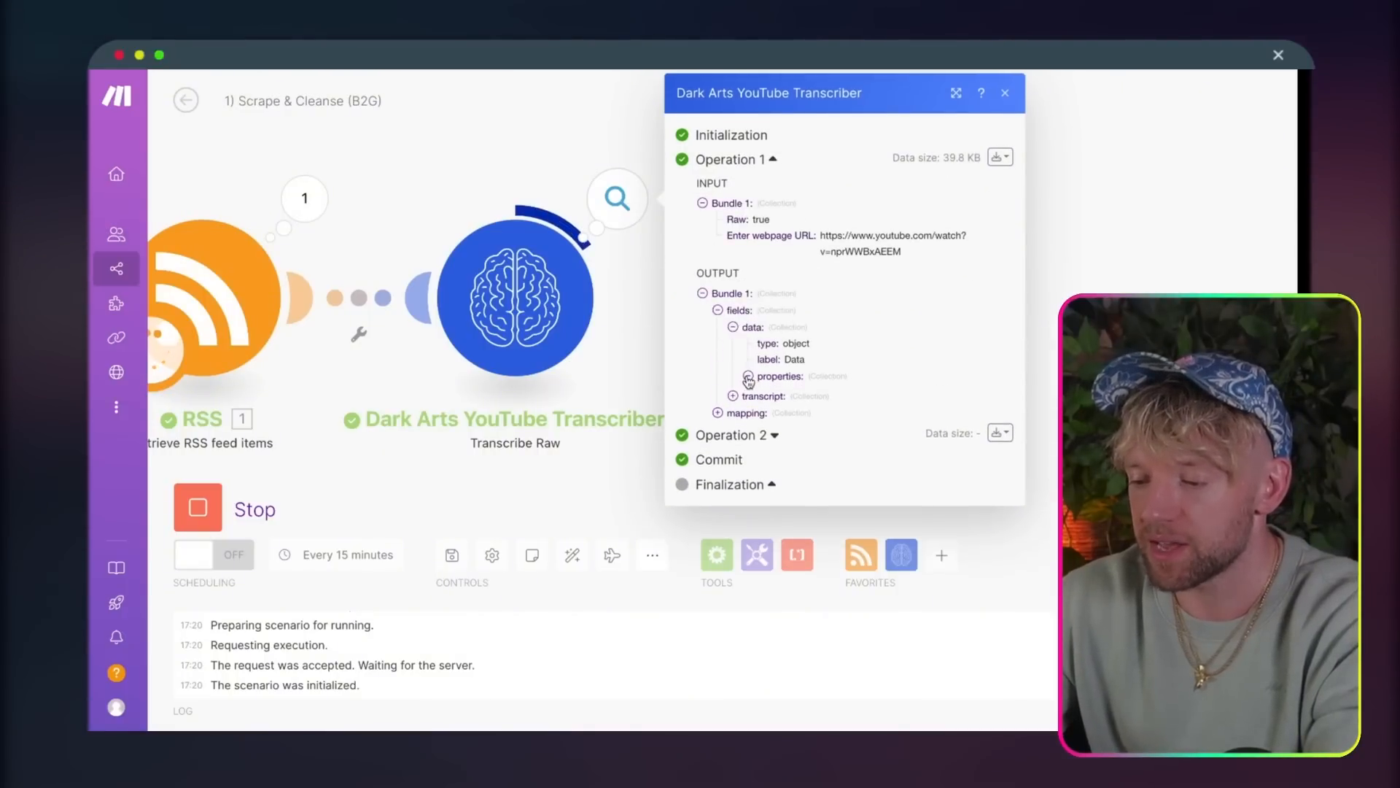
{"action": "left_click", "coordinate": [749, 376]}
{"action": "left_click", "coordinate": [733, 426]}
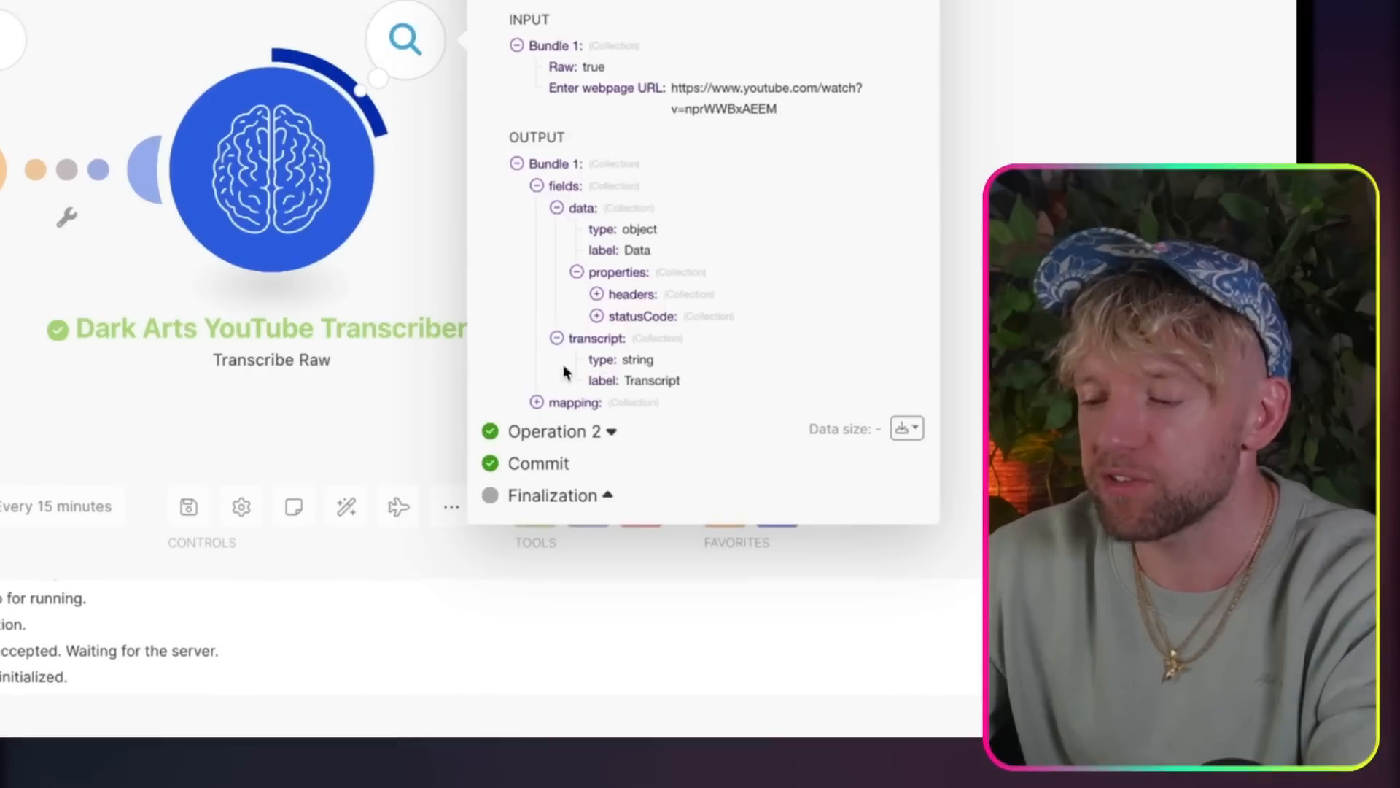
{"action": "left_click", "coordinate": [595, 294]}
{"action": "left_click", "coordinate": [595, 359]}
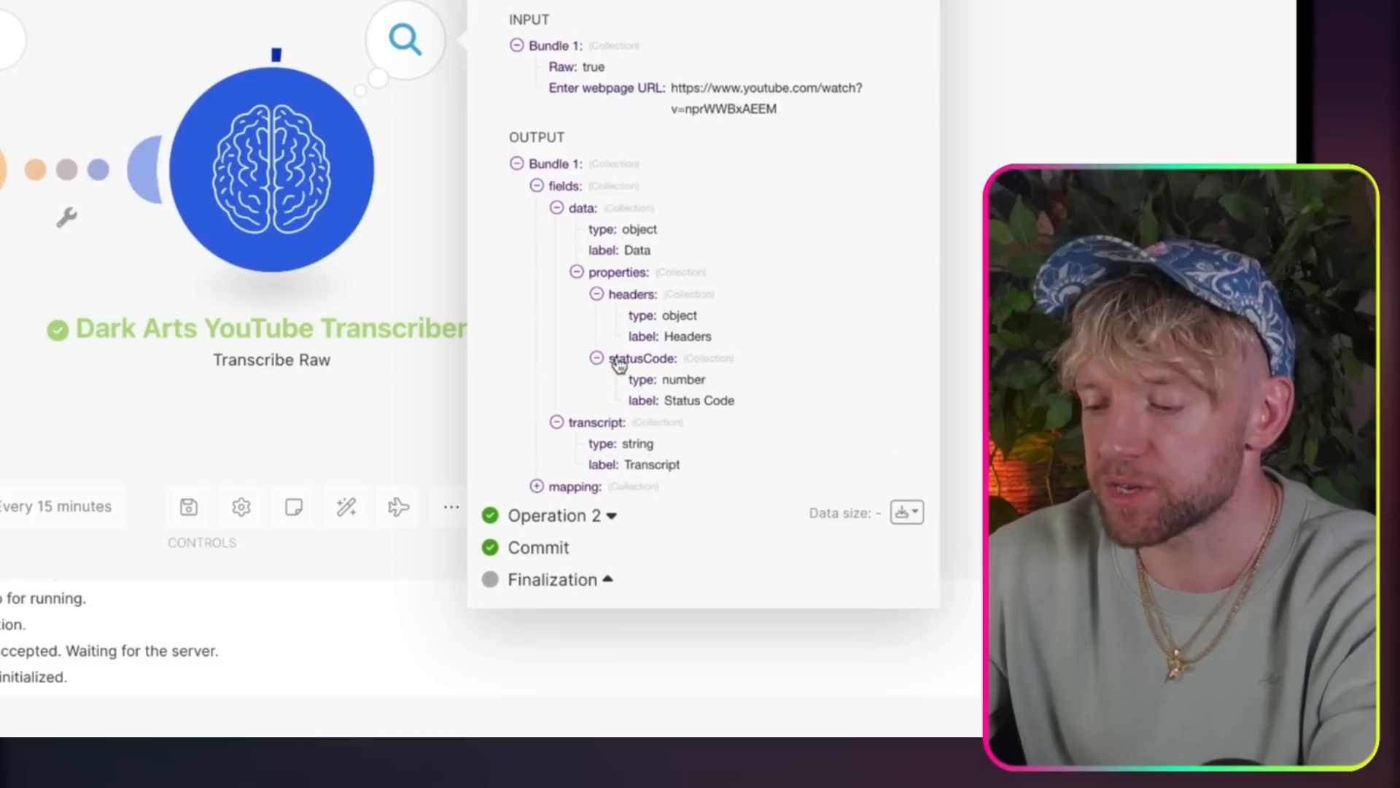
{"action": "left_click", "coordinate": [537, 486]}
{"action": "left_click", "coordinate": [589, 504]}
{"action": "scroll", "coordinate": [777, 469], "scroll_direction": "down", "scroll_amount": 15}
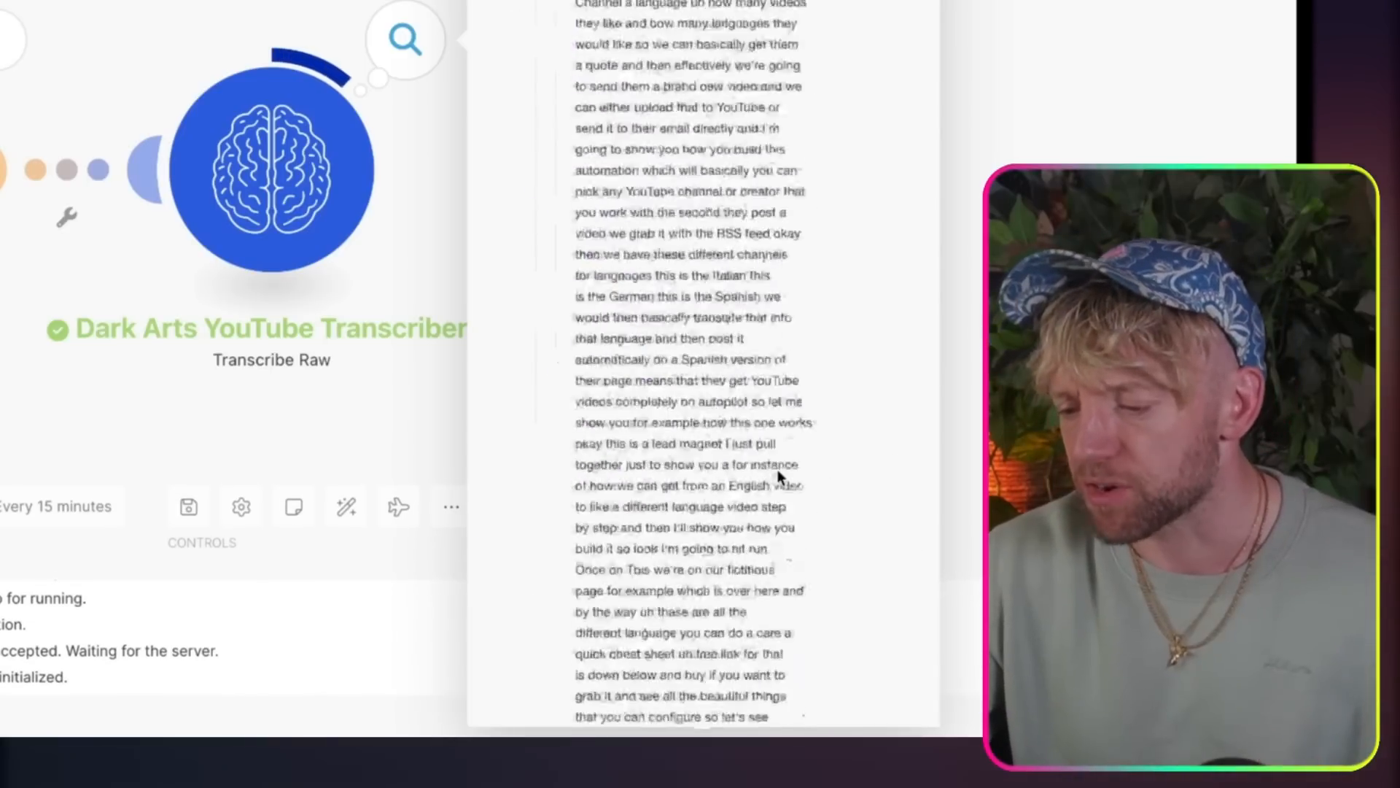
Step: Finish reading the transcriber's output, close it, and force the running scenario to stop
{"action": "scroll", "coordinate": [778, 476], "scroll_direction": "down", "scroll_amount": 15}
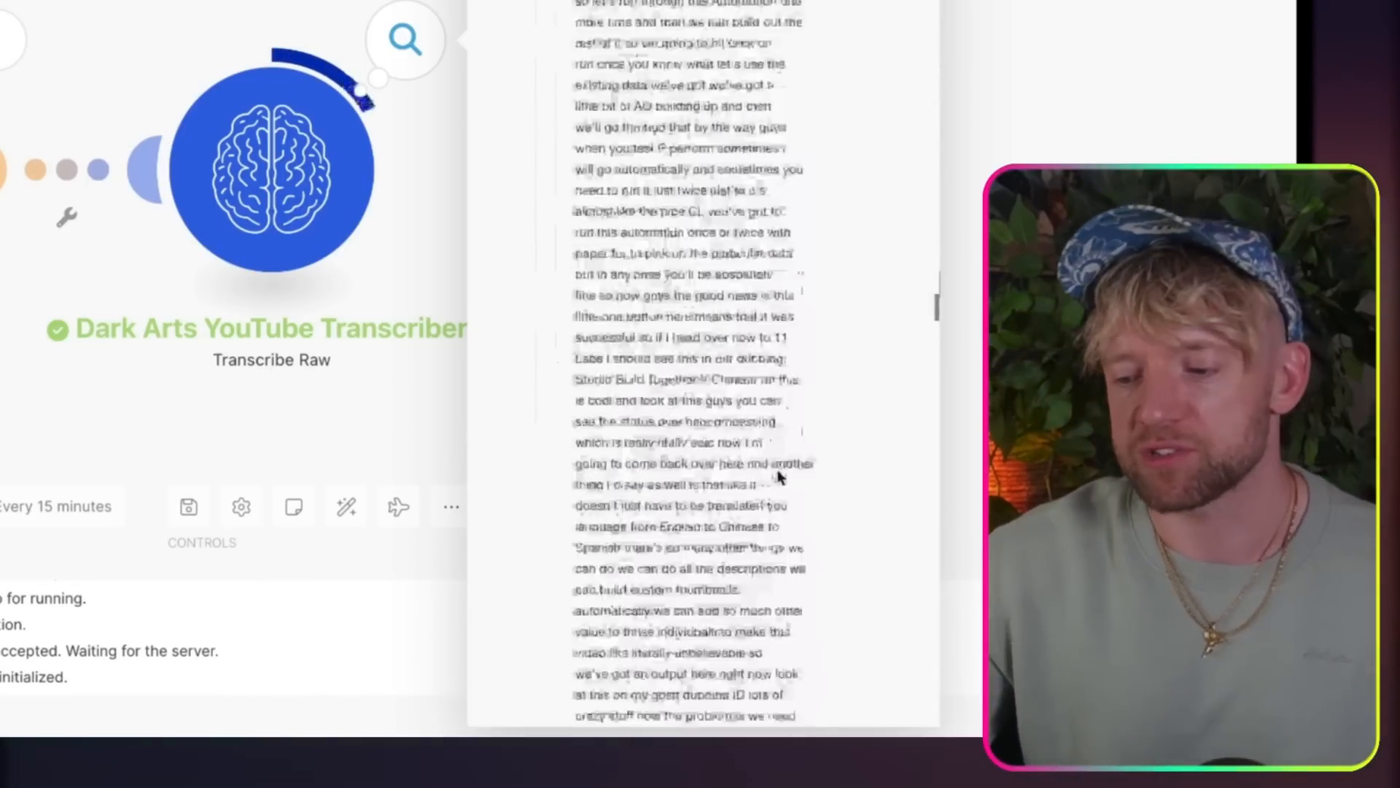
{"action": "left_click", "coordinate": [1145, 101]}
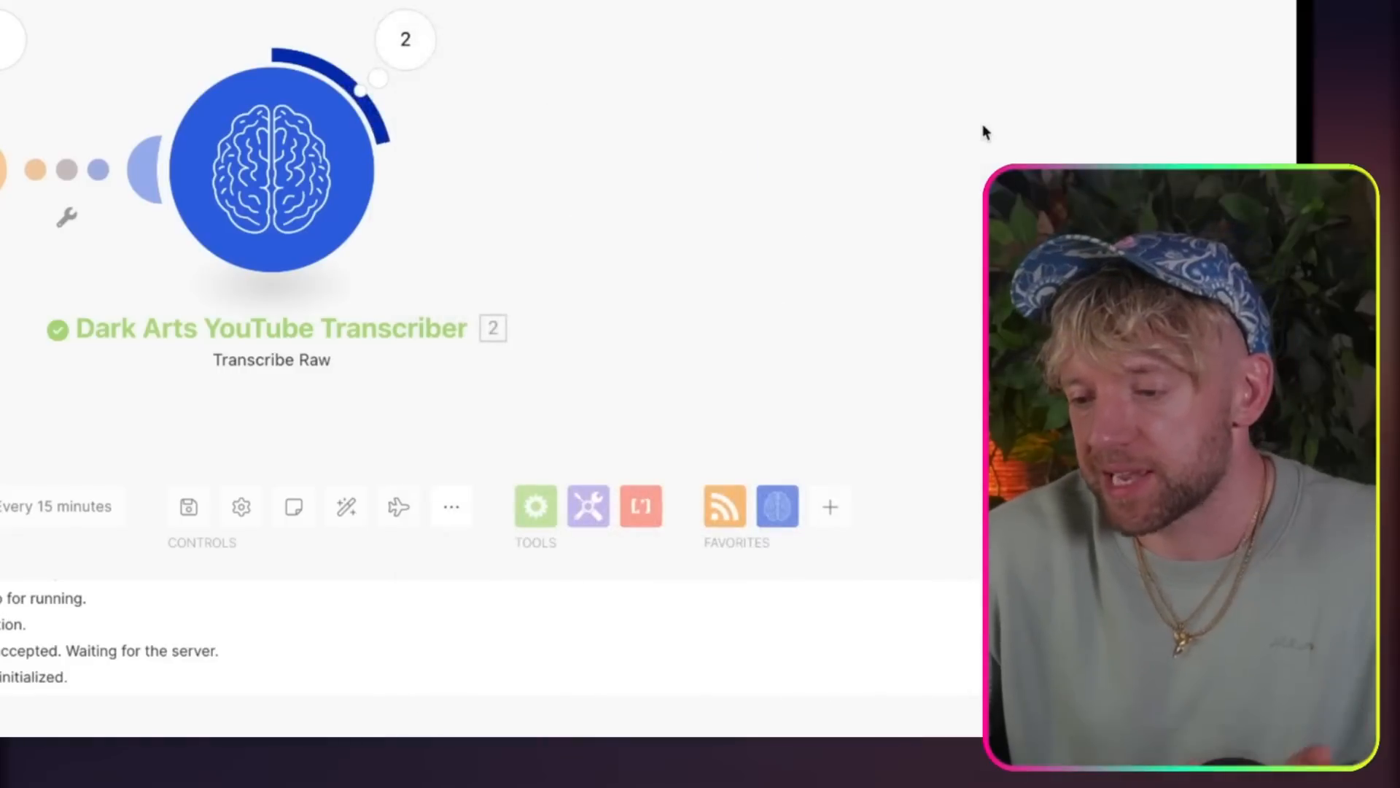
{"action": "left_click_drag", "start_coordinate": [969, 121], "coordinate": [1185, 88]}
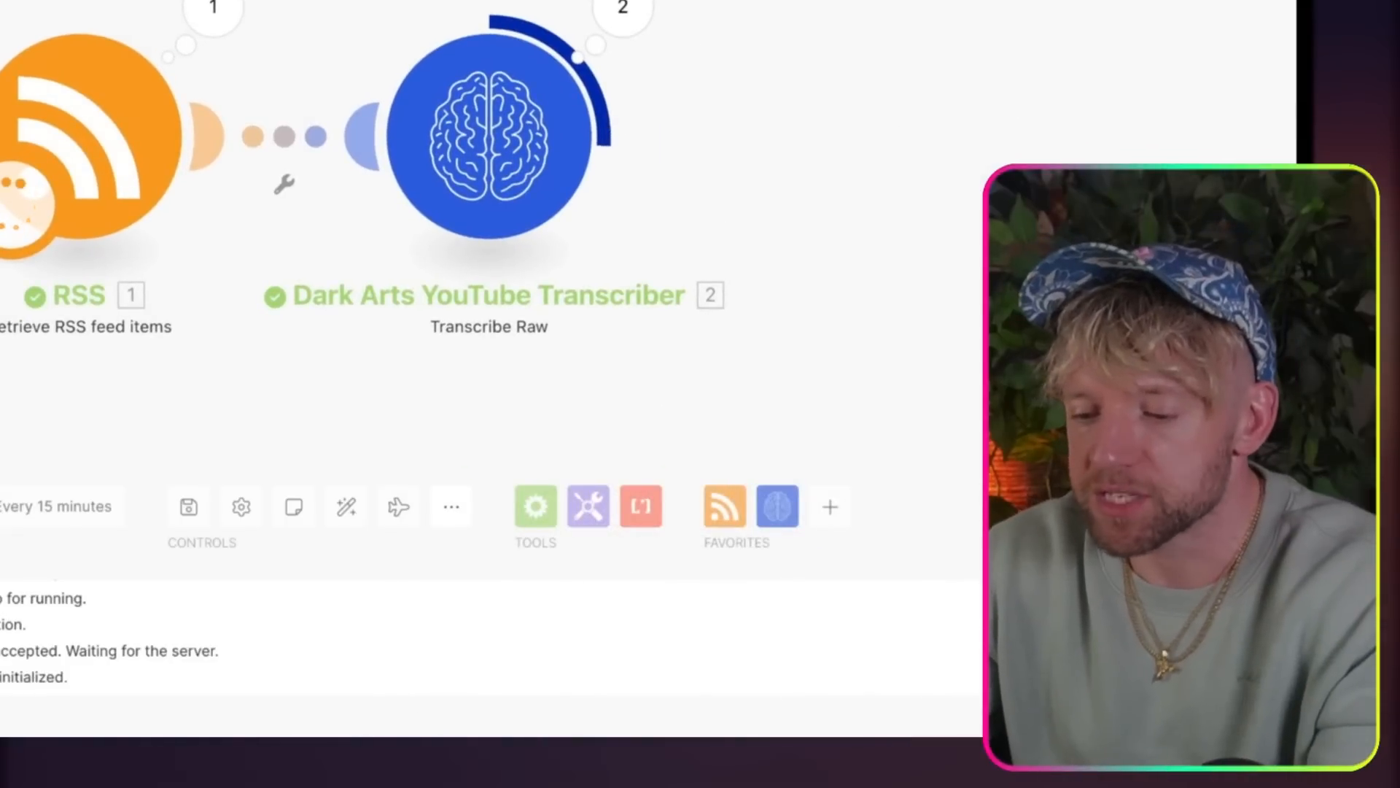
{"action": "left_click", "coordinate": [1, 448]}
{"action": "left_click", "coordinate": [1, 447]}
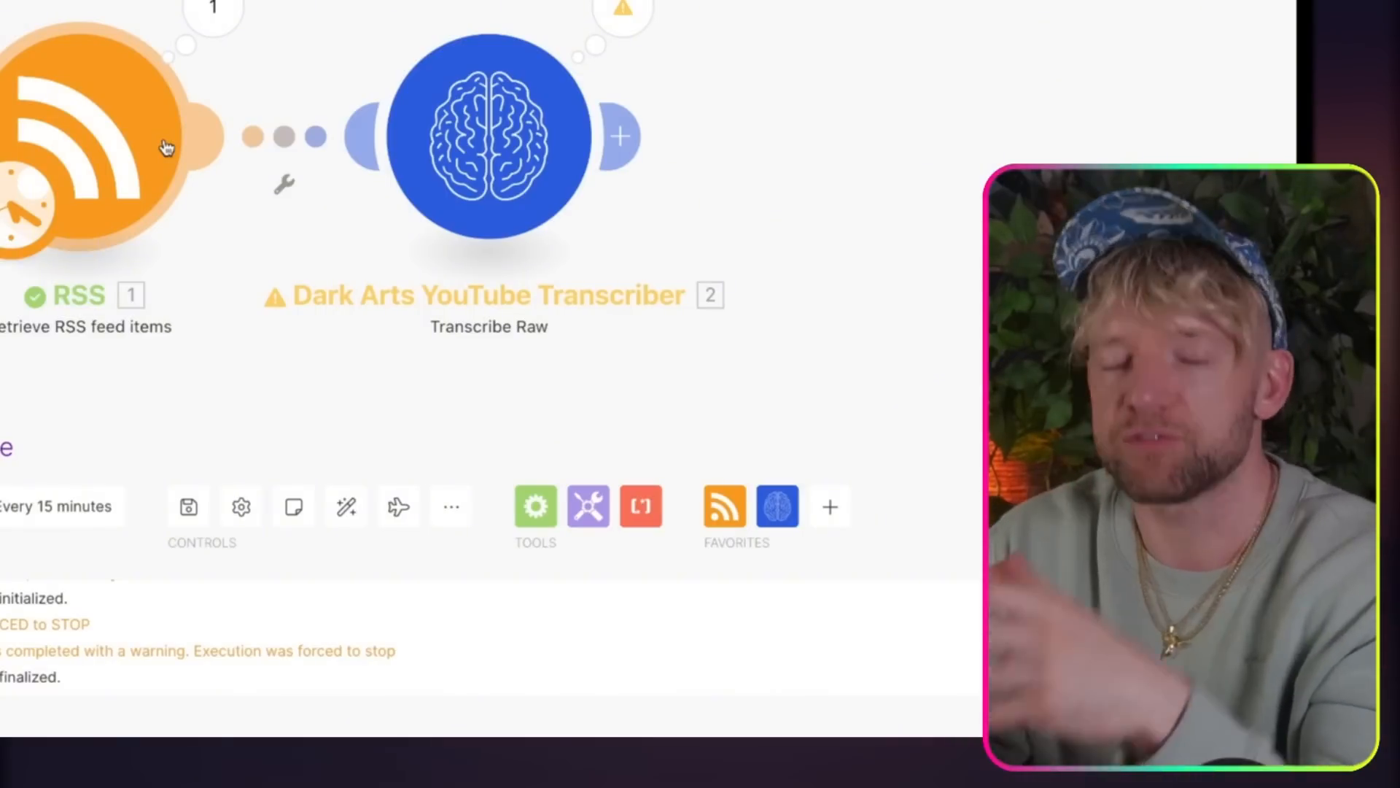
{"action": "left_click_drag", "start_coordinate": [533, 126], "coordinate": [594, 125]}
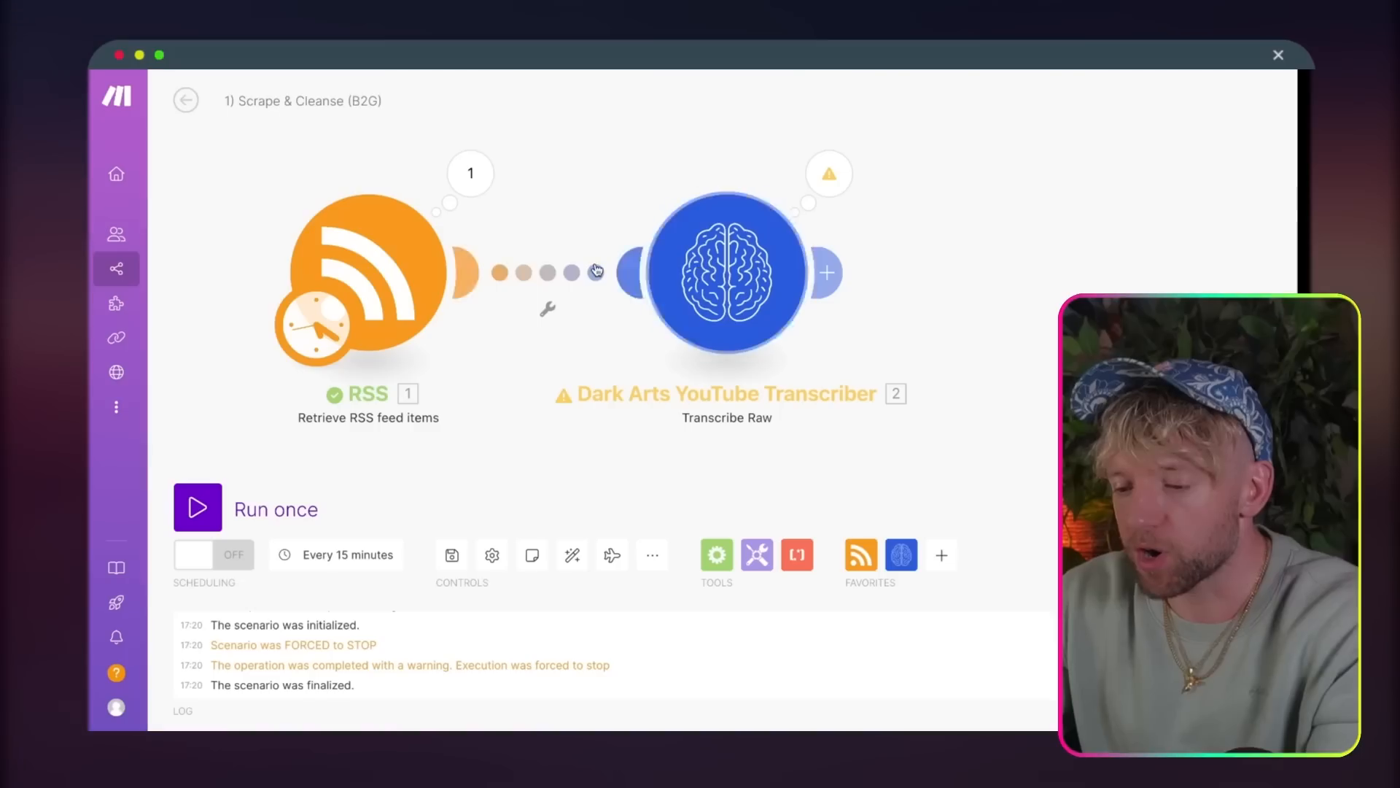
{"action": "left_click_drag", "start_coordinate": [740, 286], "coordinate": [722, 285]}
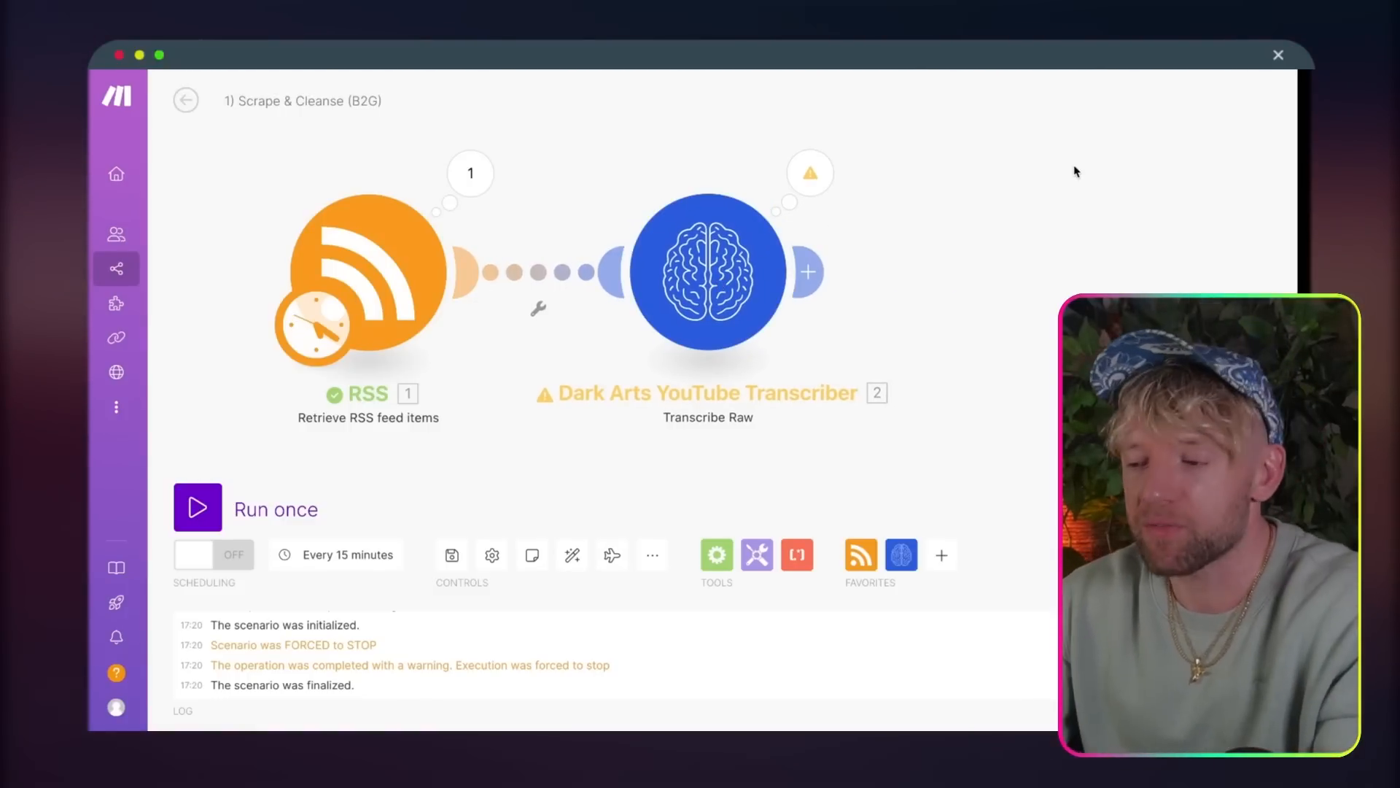
{"action": "left_click_drag", "start_coordinate": [1075, 167], "coordinate": [1017, 163]}
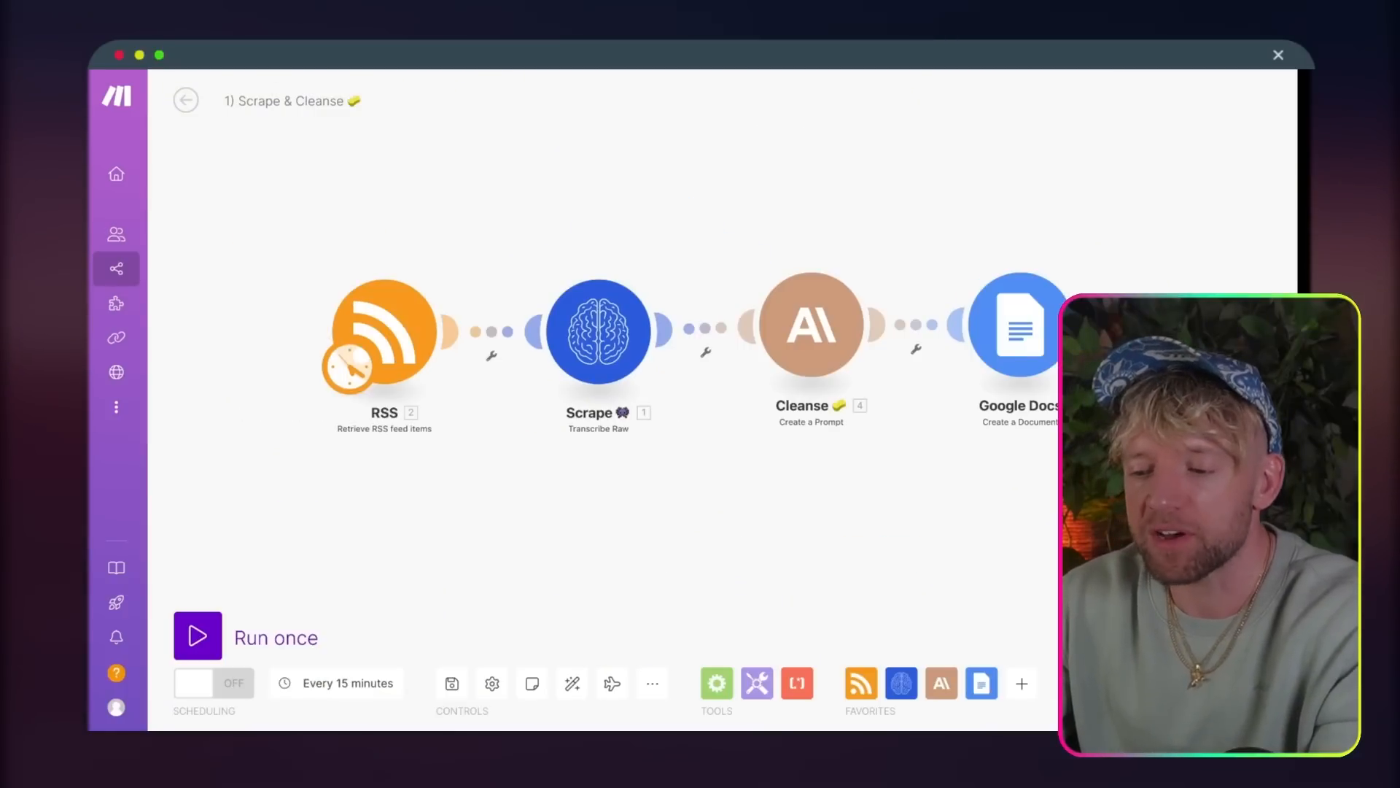
{"action": "scroll", "coordinate": [324, 162], "scroll_direction": "right", "scroll_amount": 5}
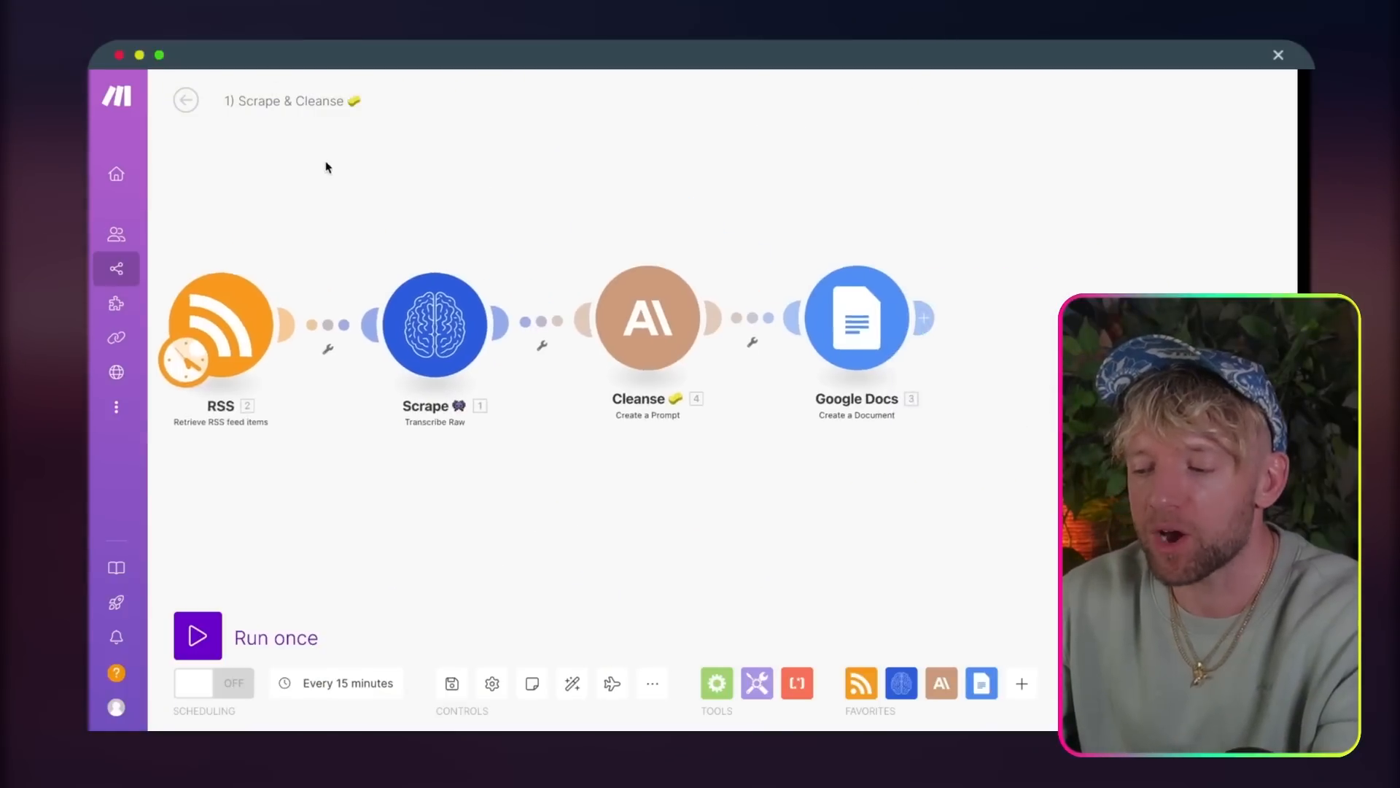
Step: Open the Cleanse module in the finished Scrape & Cleanse scenario and examine its Claude model, token limit and message prompt
{"action": "scroll", "coordinate": [571, 308], "scroll_direction": "up", "scroll_amount": 3}
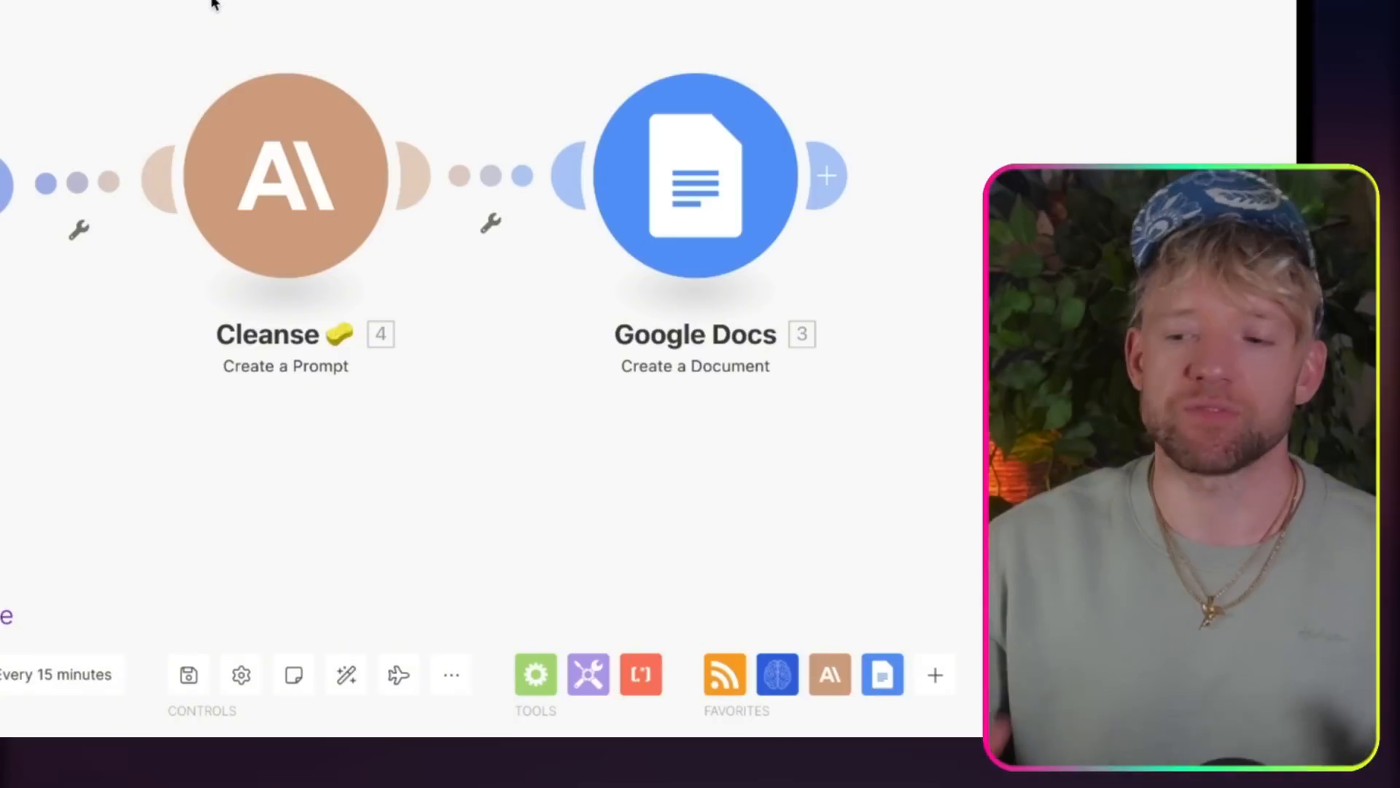
{"action": "left_click_drag", "start_coordinate": [213, 3], "coordinate": [438, 18]}
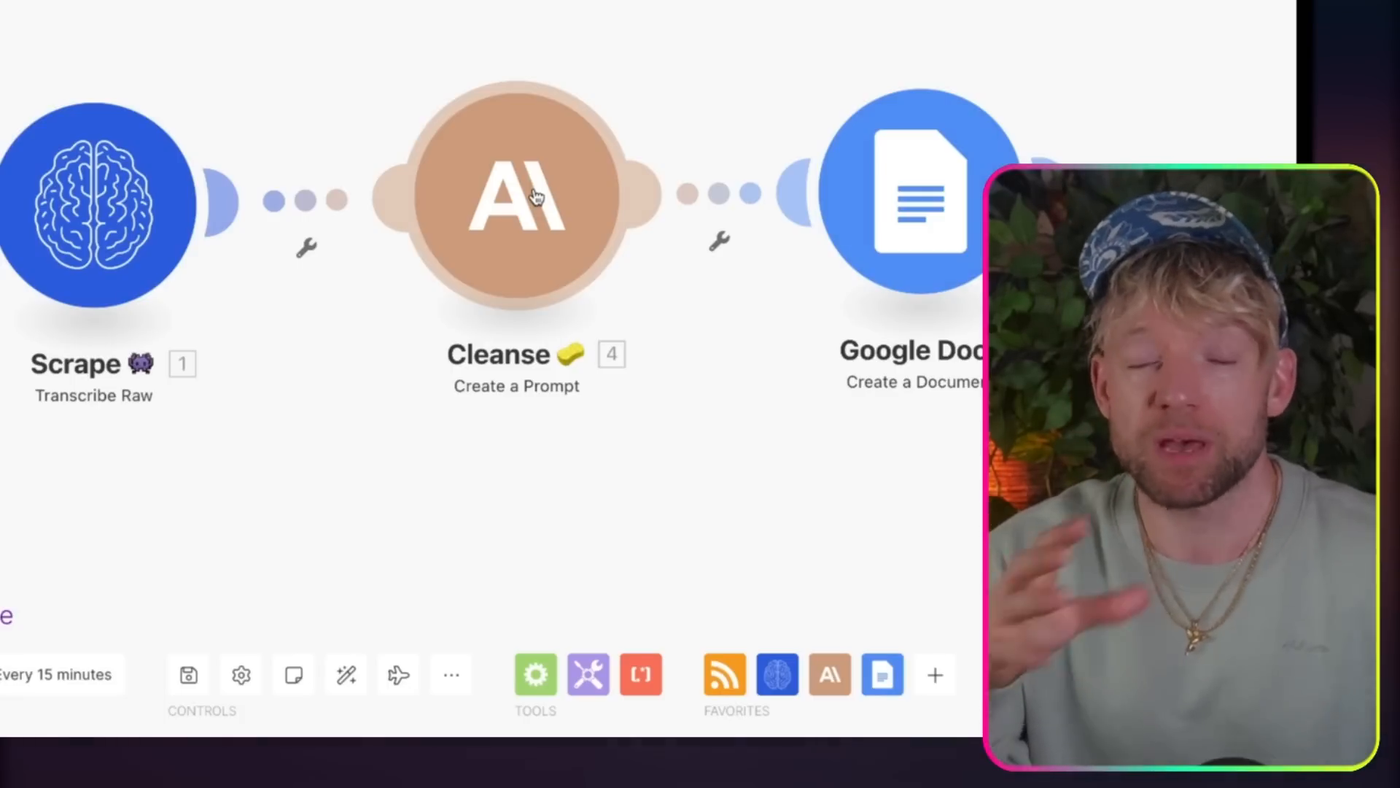
{"action": "mouse_move", "coordinate": [537, 198]}
{"action": "left_mouse_down"}
{"action": "mouse_move", "coordinate": [534, 219]}
{"action": "mouse_move", "coordinate": [534, 200]}
{"action": "left_mouse_up"}
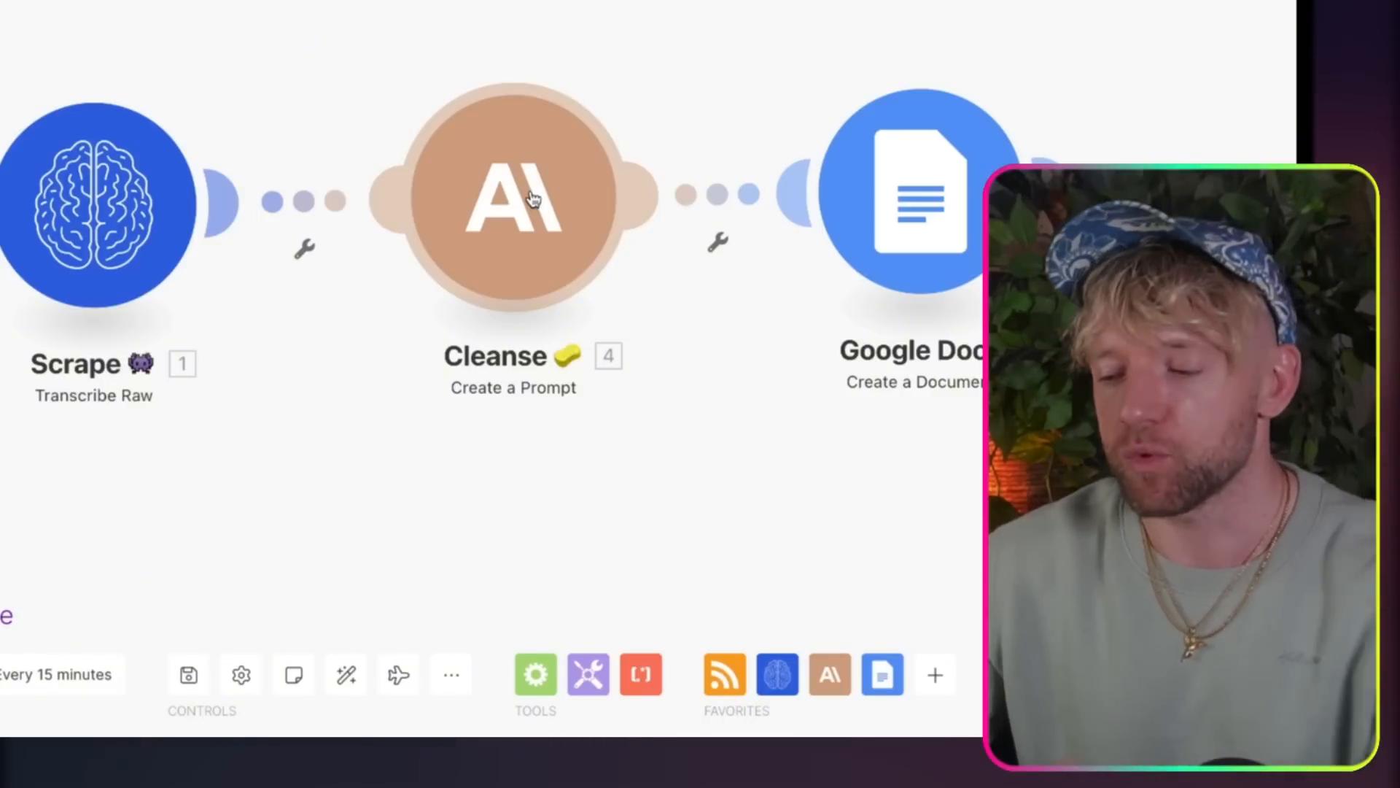
{"action": "left_click", "coordinate": [531, 199]}
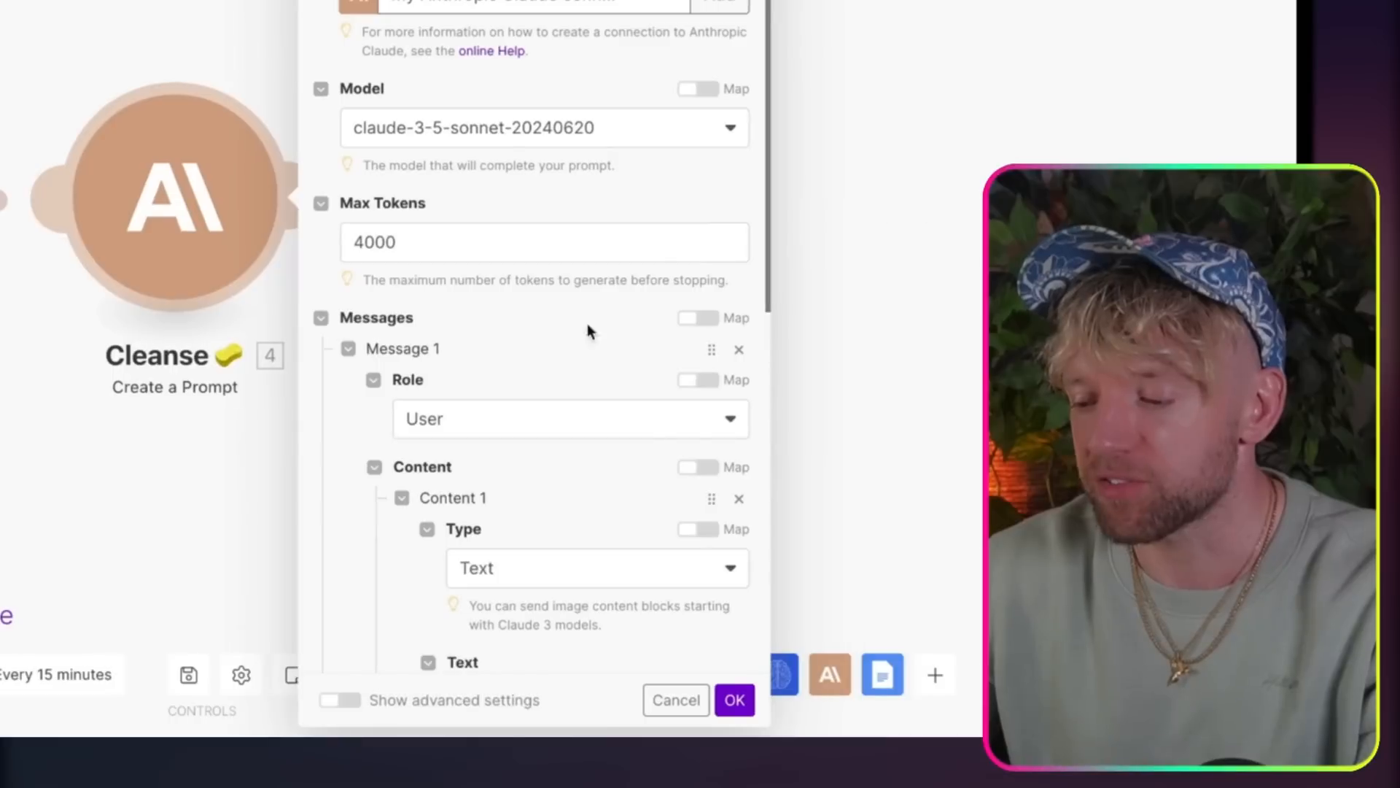
{"action": "scroll", "coordinate": [588, 322], "scroll_direction": "down", "scroll_amount": 5}
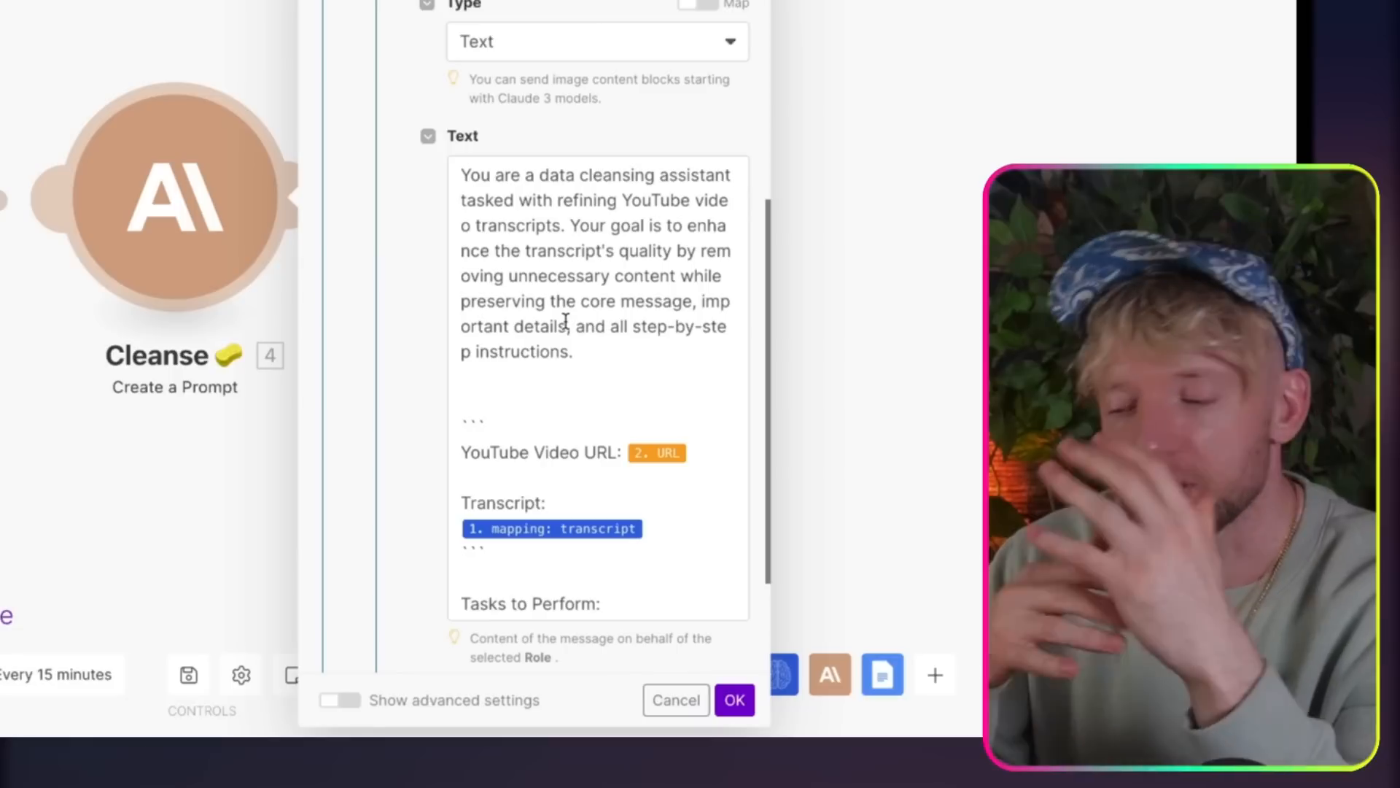
{"action": "scroll", "coordinate": [565, 321], "scroll_direction": "down", "scroll_amount": 1}
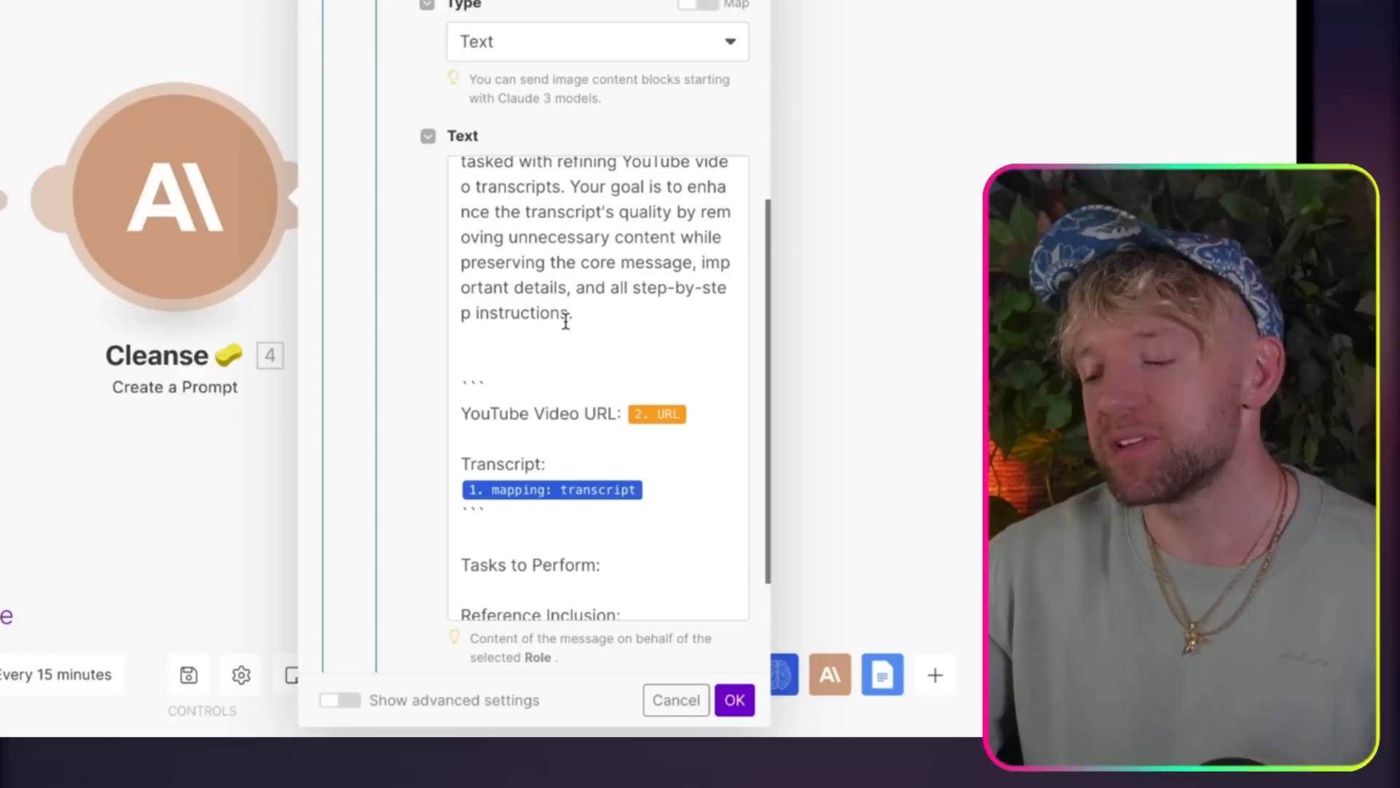
{"action": "scroll", "coordinate": [566, 321], "scroll_direction": "down", "scroll_amount": 3}
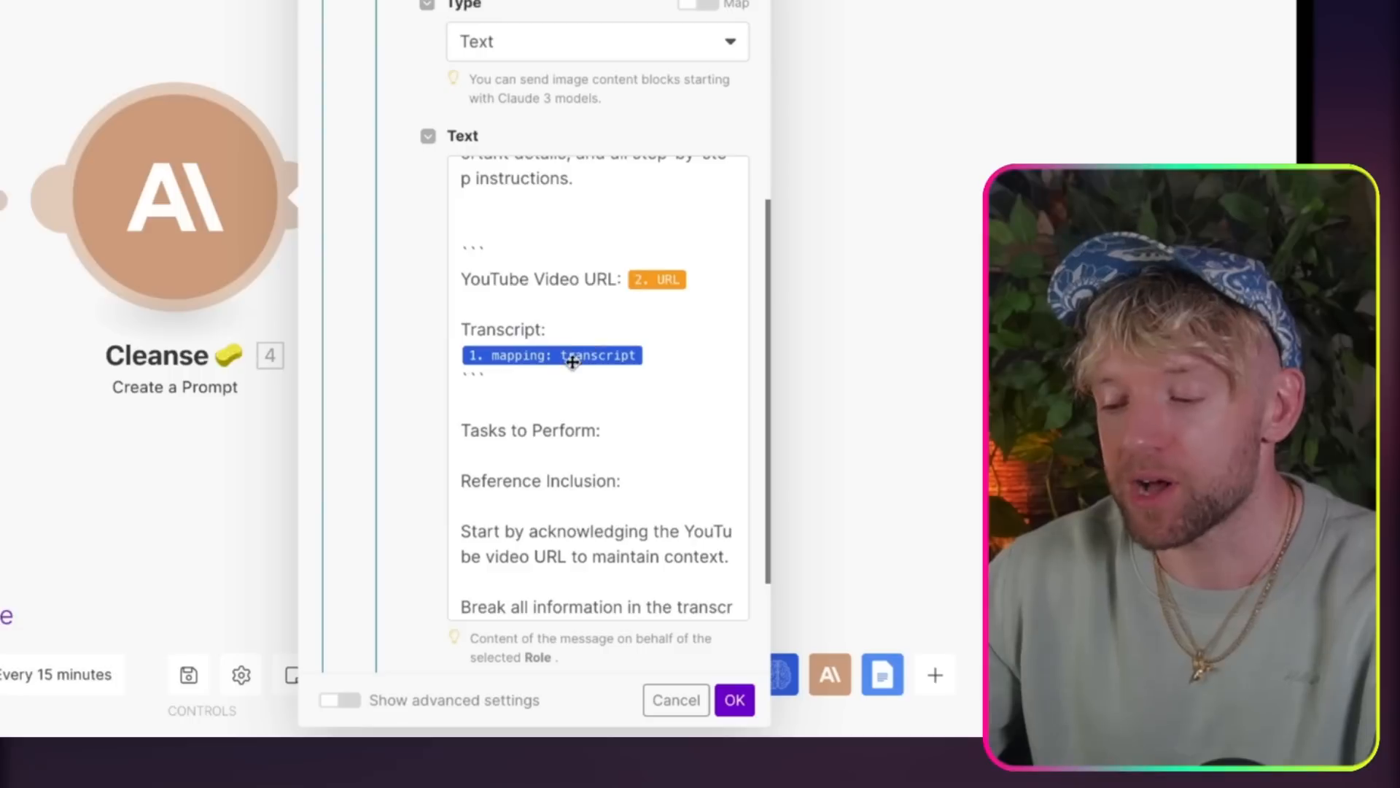
{"action": "scroll", "coordinate": [571, 362], "scroll_direction": "down", "scroll_amount": 4}
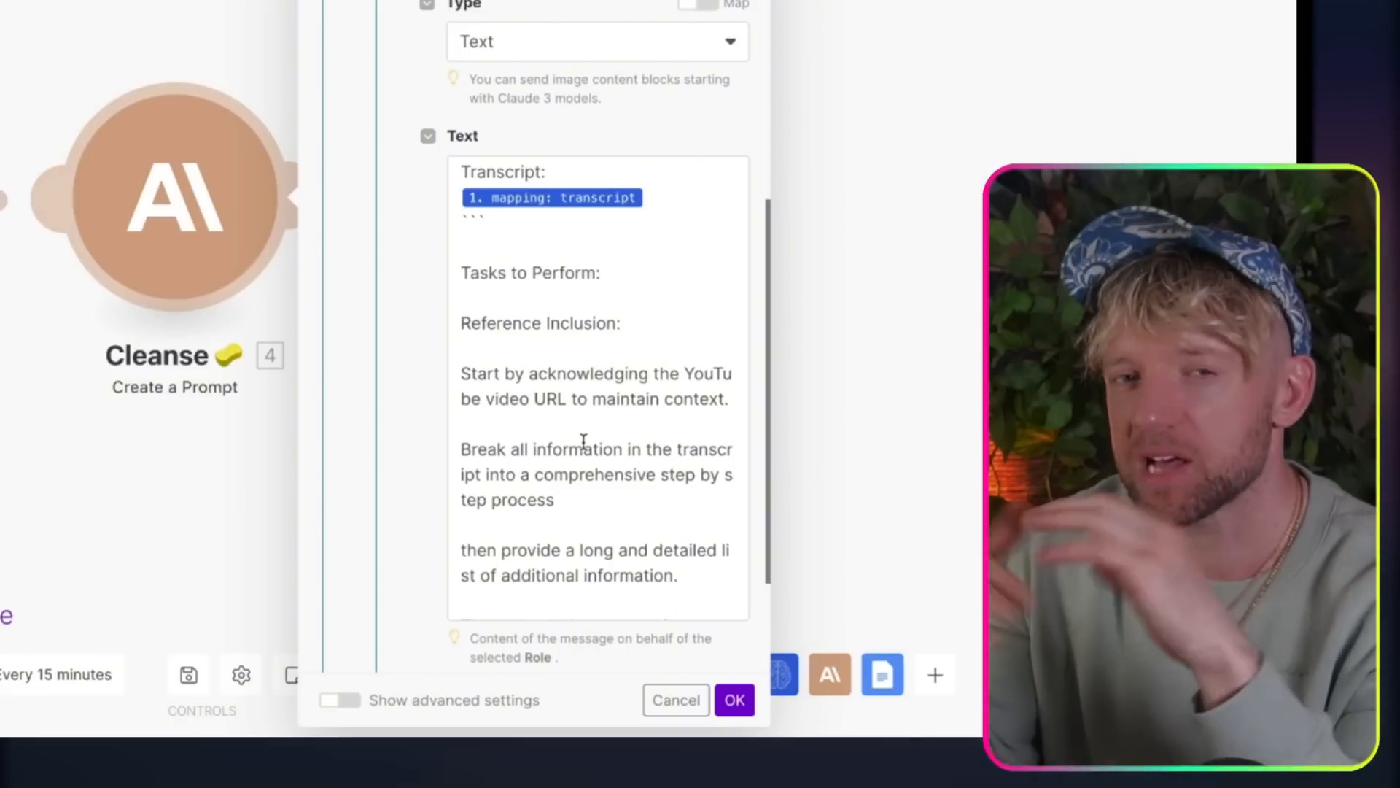
{"action": "scroll", "coordinate": [624, 364], "scroll_direction": "down", "scroll_amount": 2}
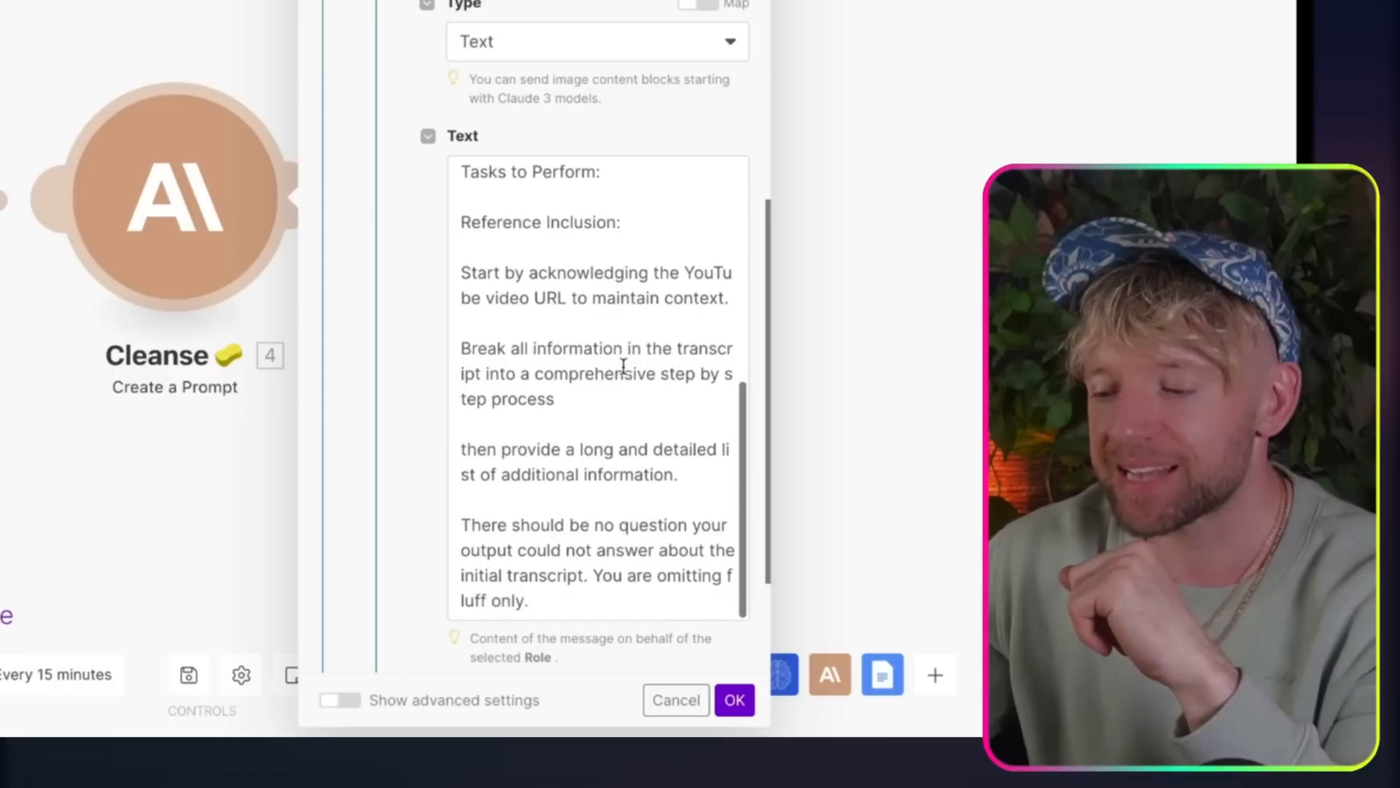
{"action": "scroll", "coordinate": [619, 279], "scroll_direction": "down", "scroll_amount": 1}
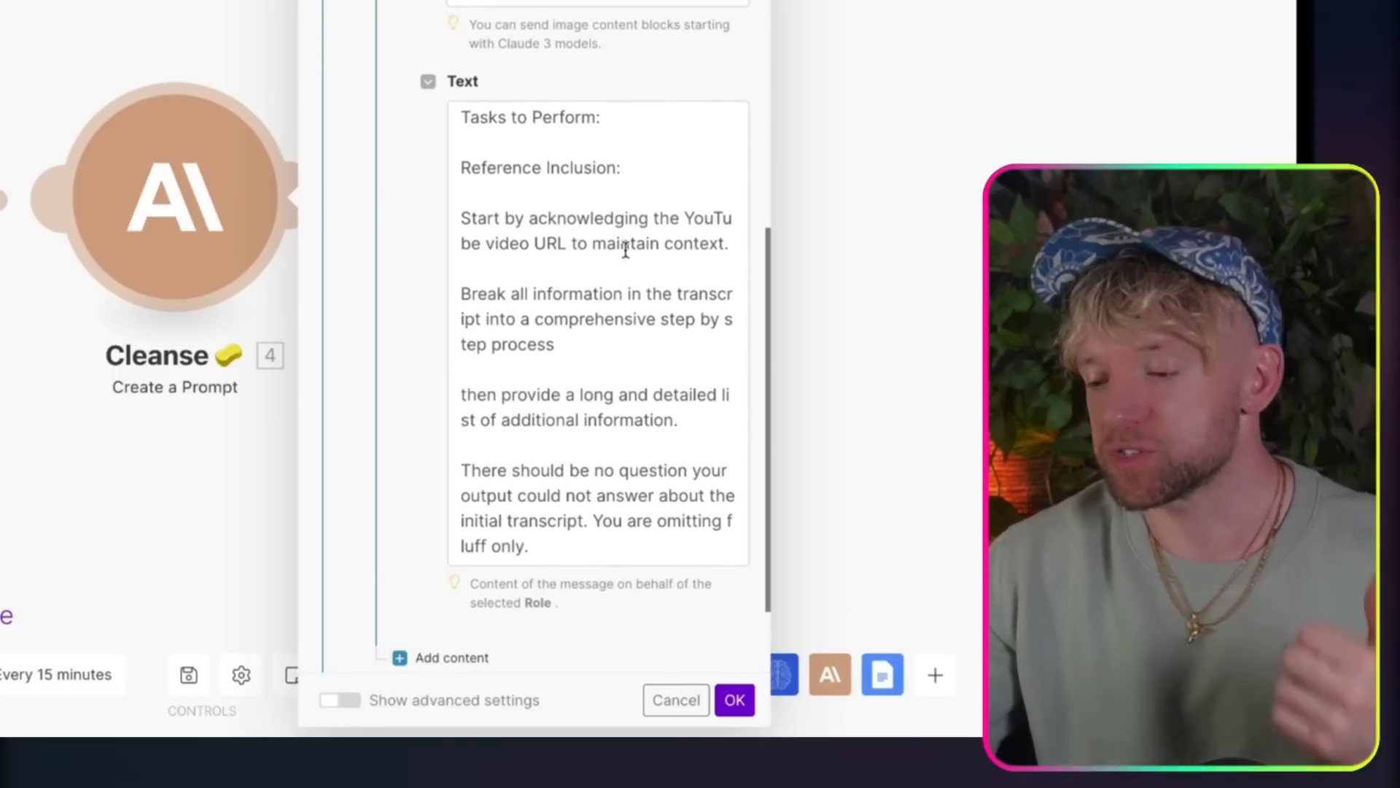
Step: Examine the tasks section of the Cleanse prompt, covering the step-by-step breakdown and the additional information list
{"action": "left_click", "coordinate": [625, 250]}
{"action": "left_click", "coordinate": [582, 313]}
{"action": "scroll", "coordinate": [582, 313], "scroll_direction": "down", "scroll_amount": 1}
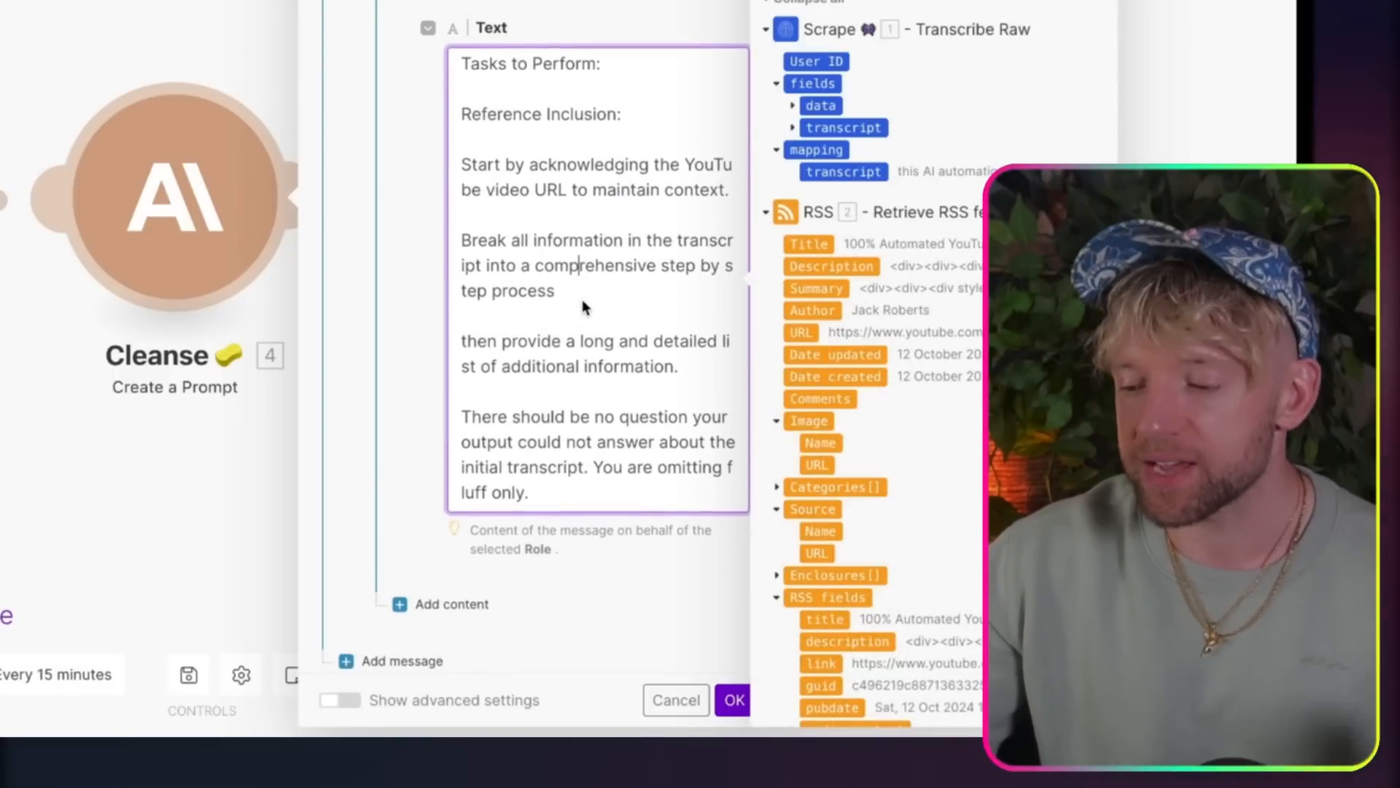
{"action": "left_click_drag", "start_coordinate": [590, 289], "coordinate": [522, 243]}
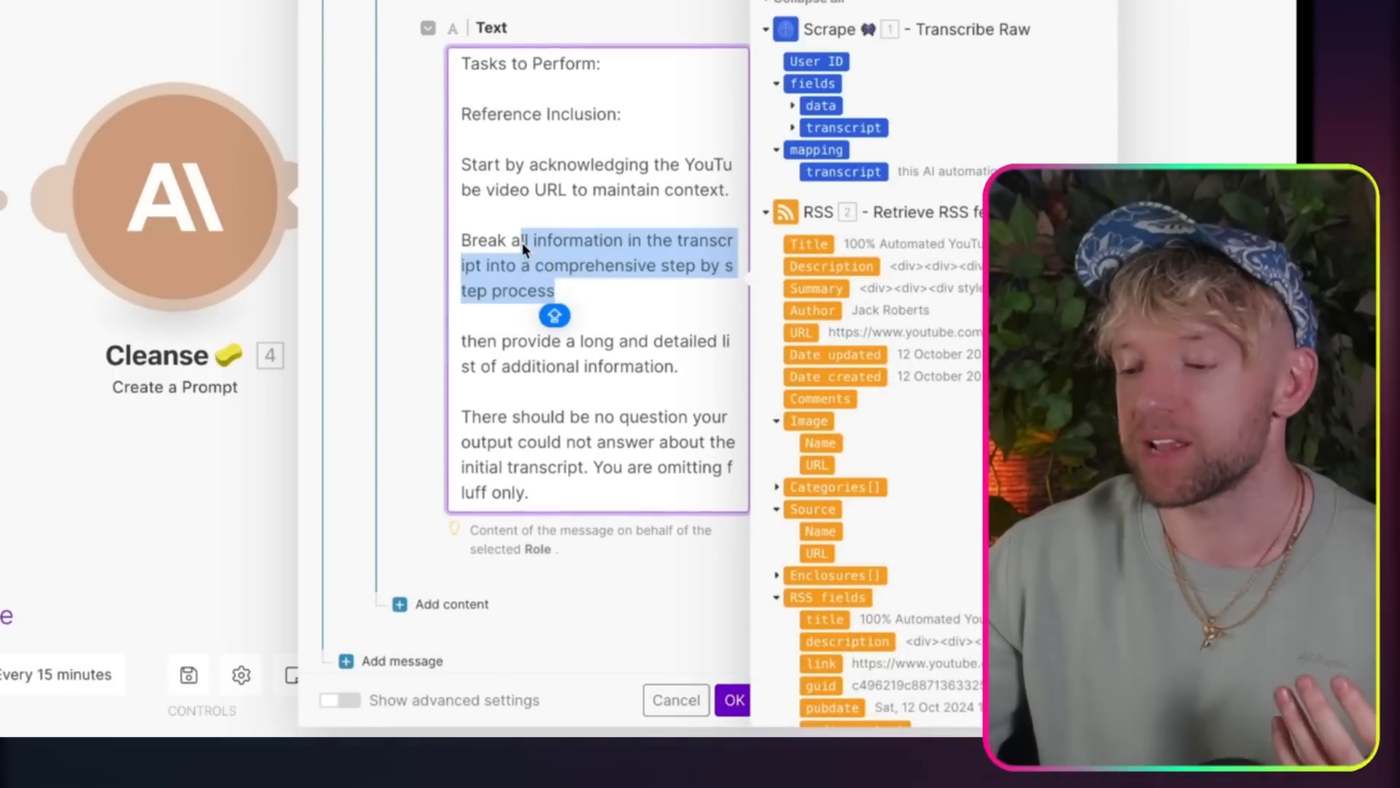
{"action": "left_click", "coordinate": [634, 291]}
{"action": "scroll", "coordinate": [597, 374], "scroll_direction": "down", "scroll_amount": 1}
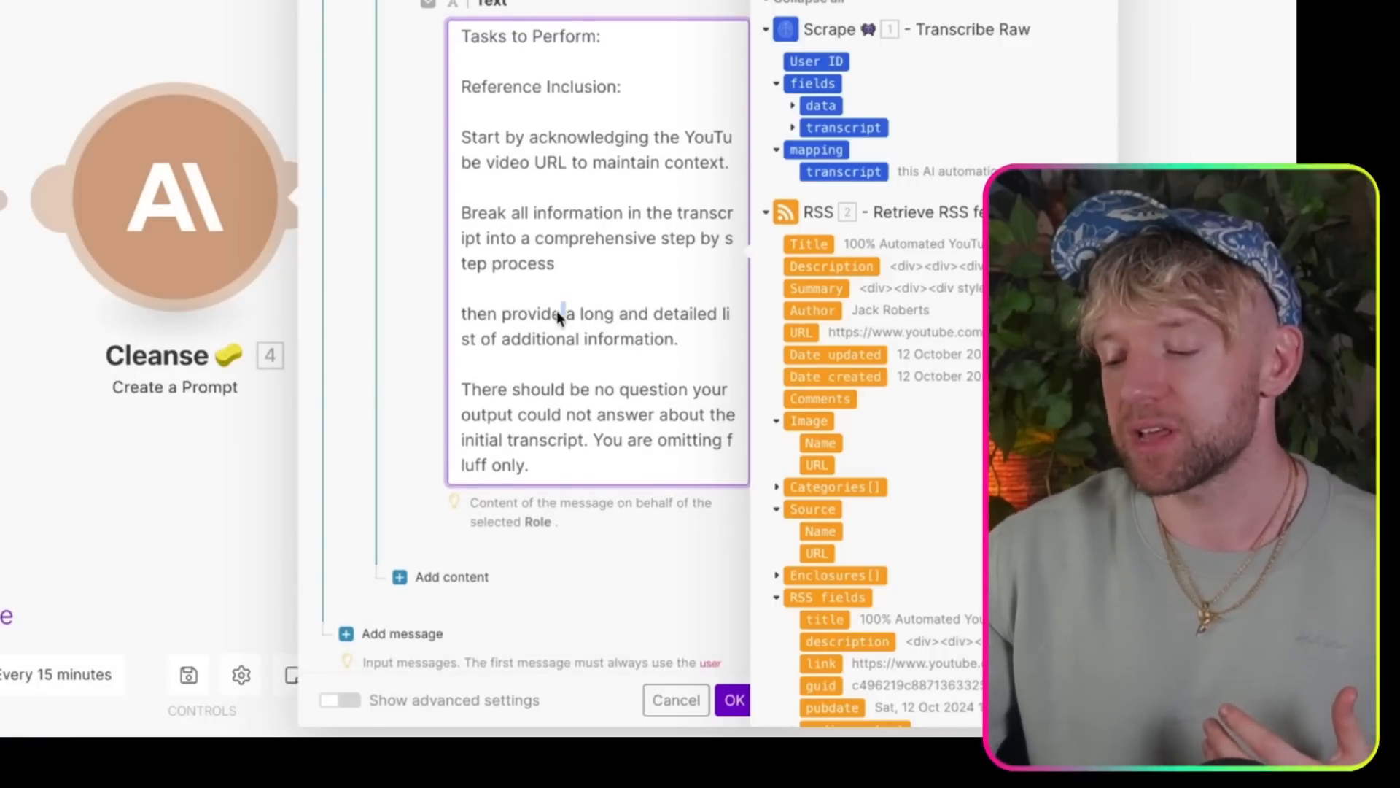
{"action": "left_click", "coordinate": [560, 314]}
{"action": "left_click", "coordinate": [595, 423]}
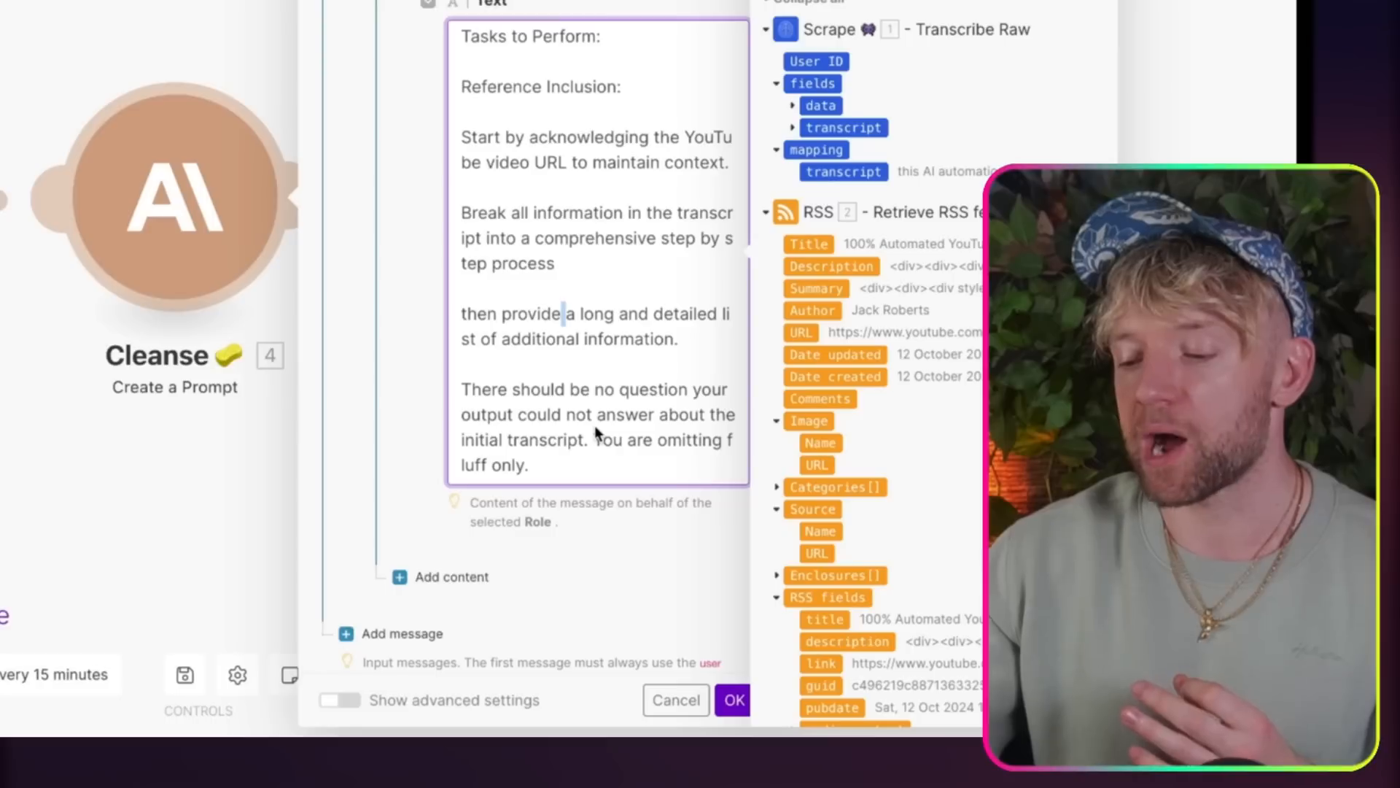
Step: Copy the Cleanse module's entire prompt text and close the module's settings
{"action": "triple_click", "coordinate": [650, 265]}
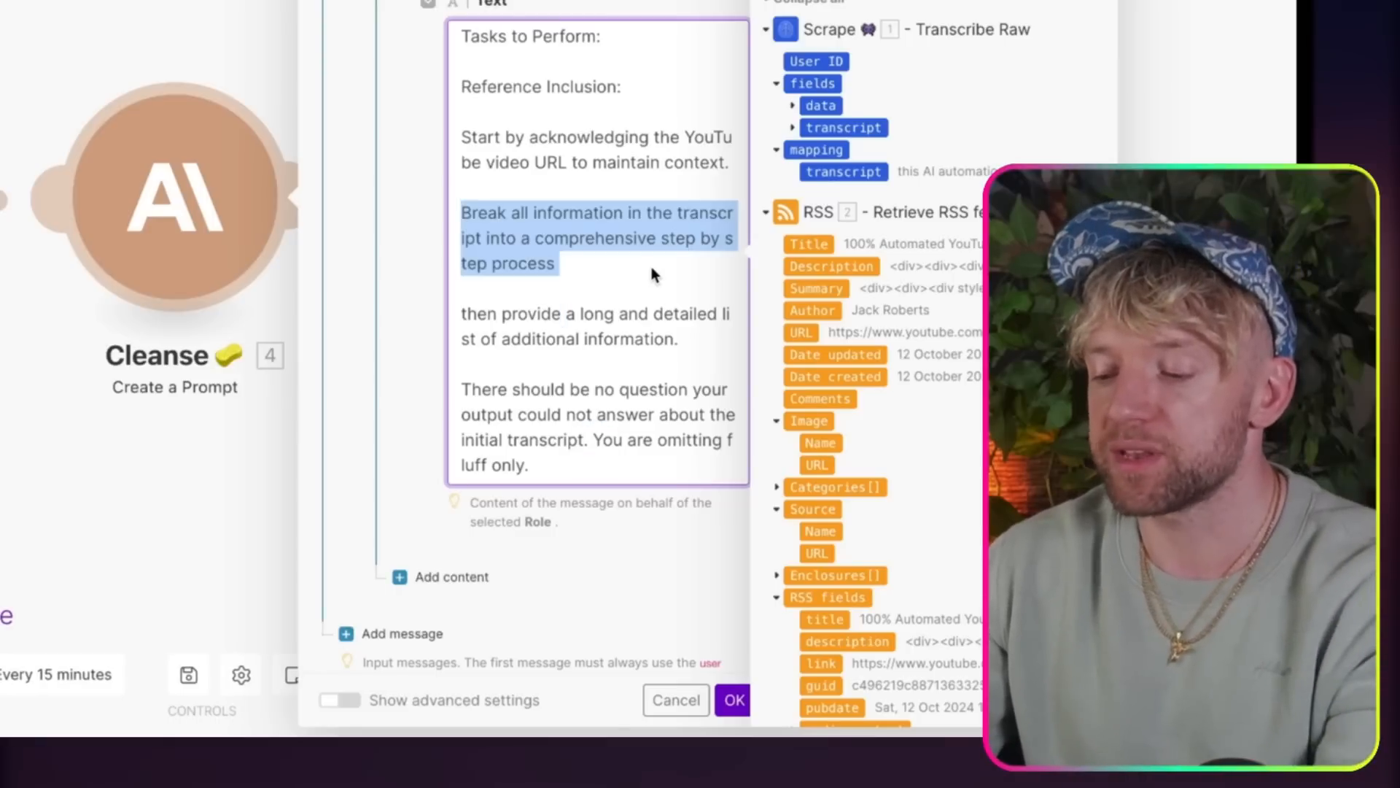
{"action": "key", "text": "ctrl+a"}
{"action": "key", "text": "ctrl+c"}
{"action": "left_click", "coordinate": [648, 339]}
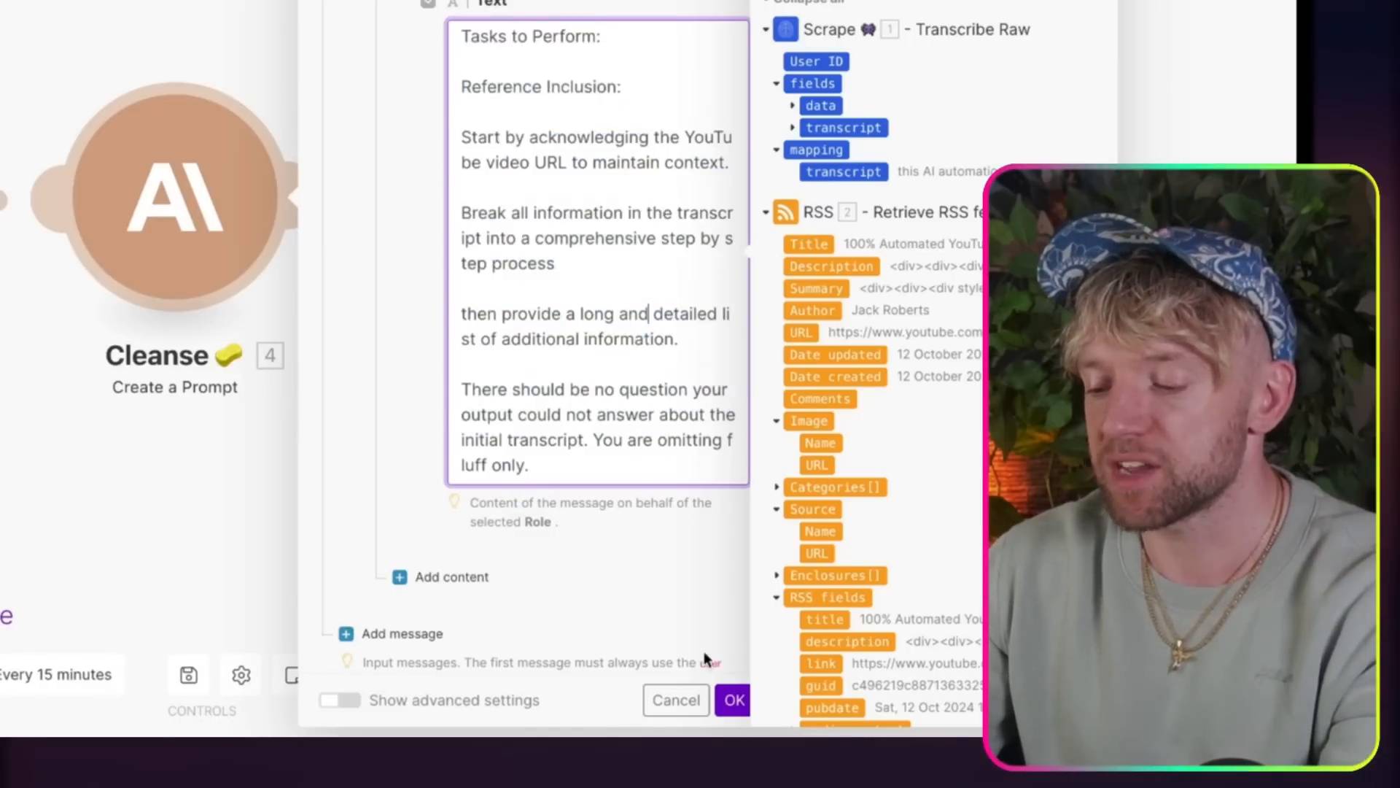
{"action": "left_click", "coordinate": [738, 700]}
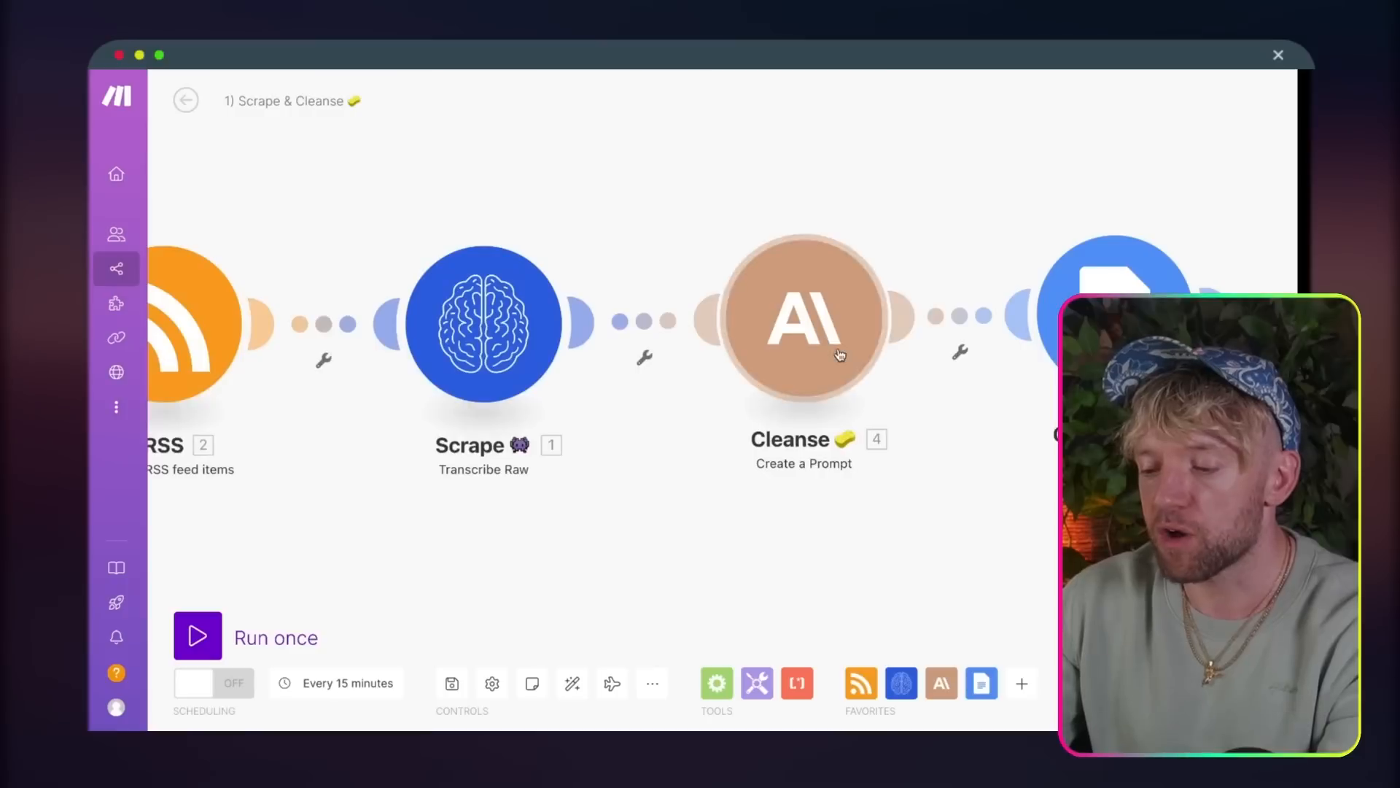
{"action": "left_click_drag", "start_coordinate": [830, 326], "coordinate": [833, 334]}
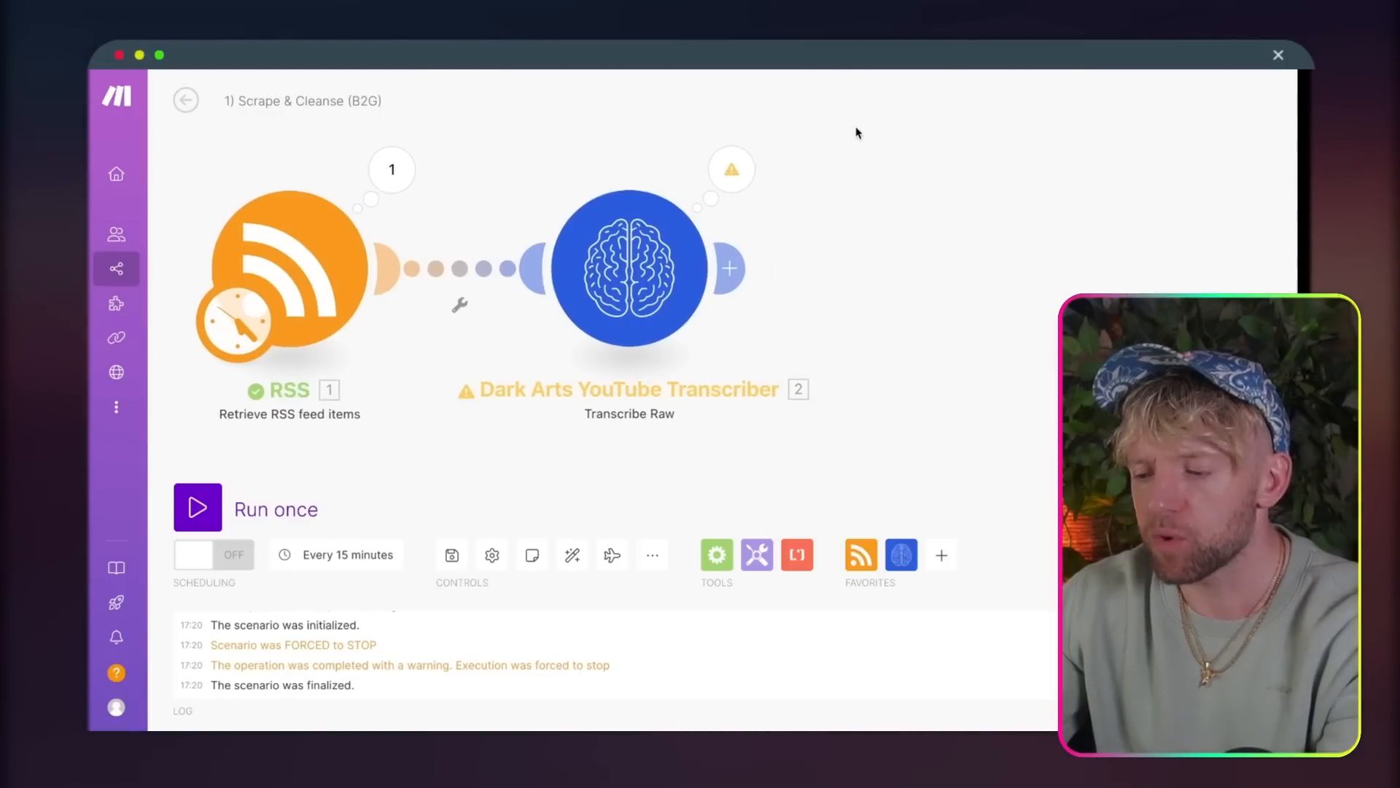
Step: In the Scrape & Cleanse (B2G) scenario, add Anthropic Claude's Create a Prompt module after the YouTube transcriber
{"action": "scroll", "coordinate": [844, 225], "scroll_direction": "right", "scroll_amount": 3}
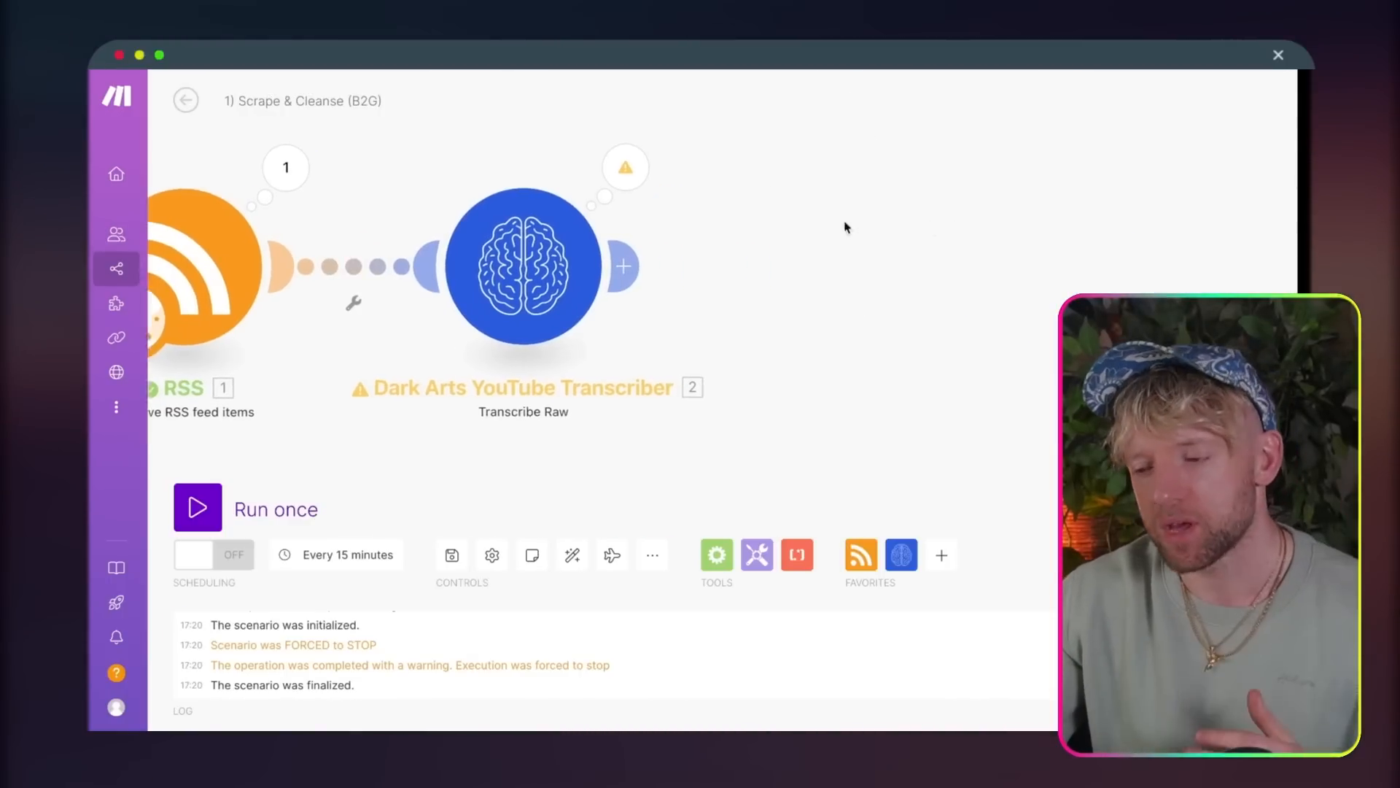
{"action": "left_click", "coordinate": [606, 275]}
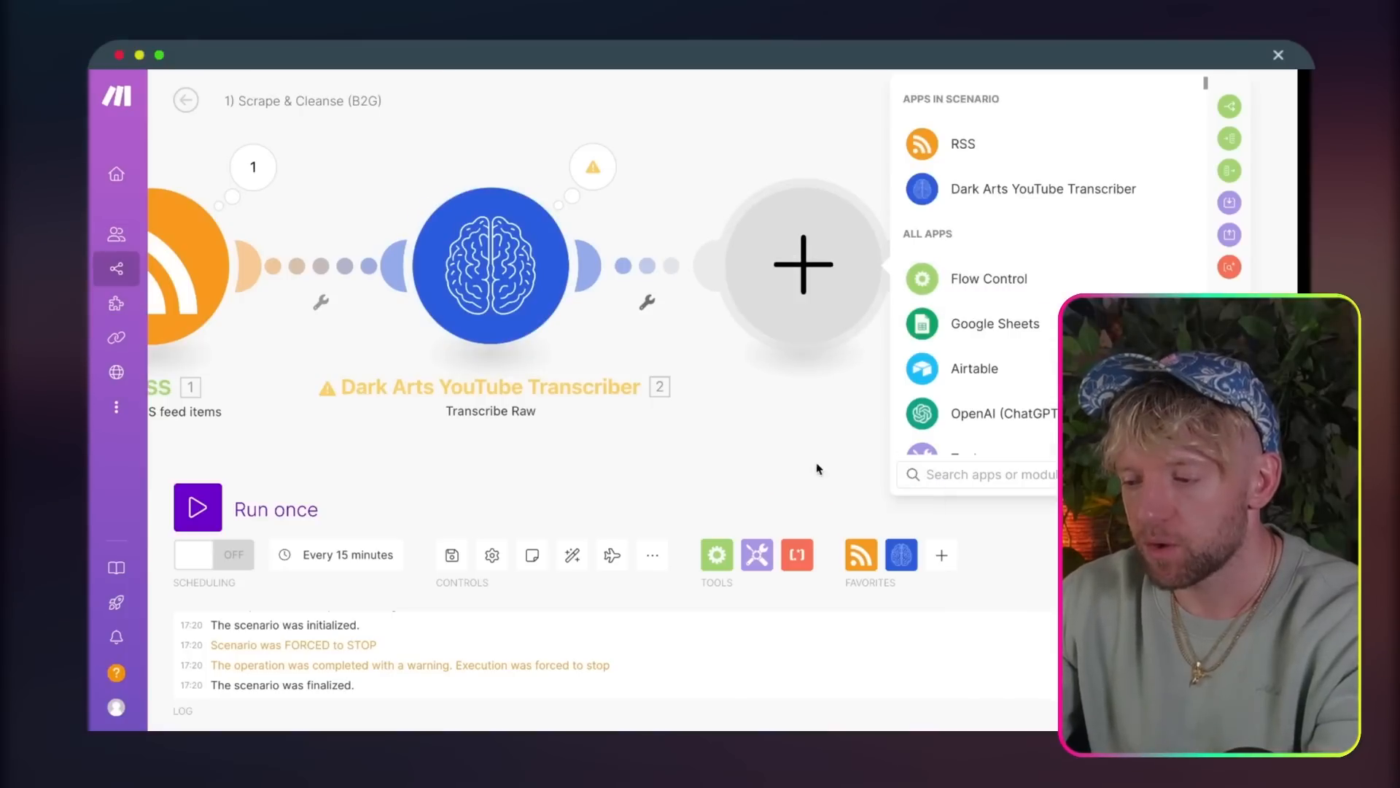
{"action": "type", "text": "CLAUDE"}
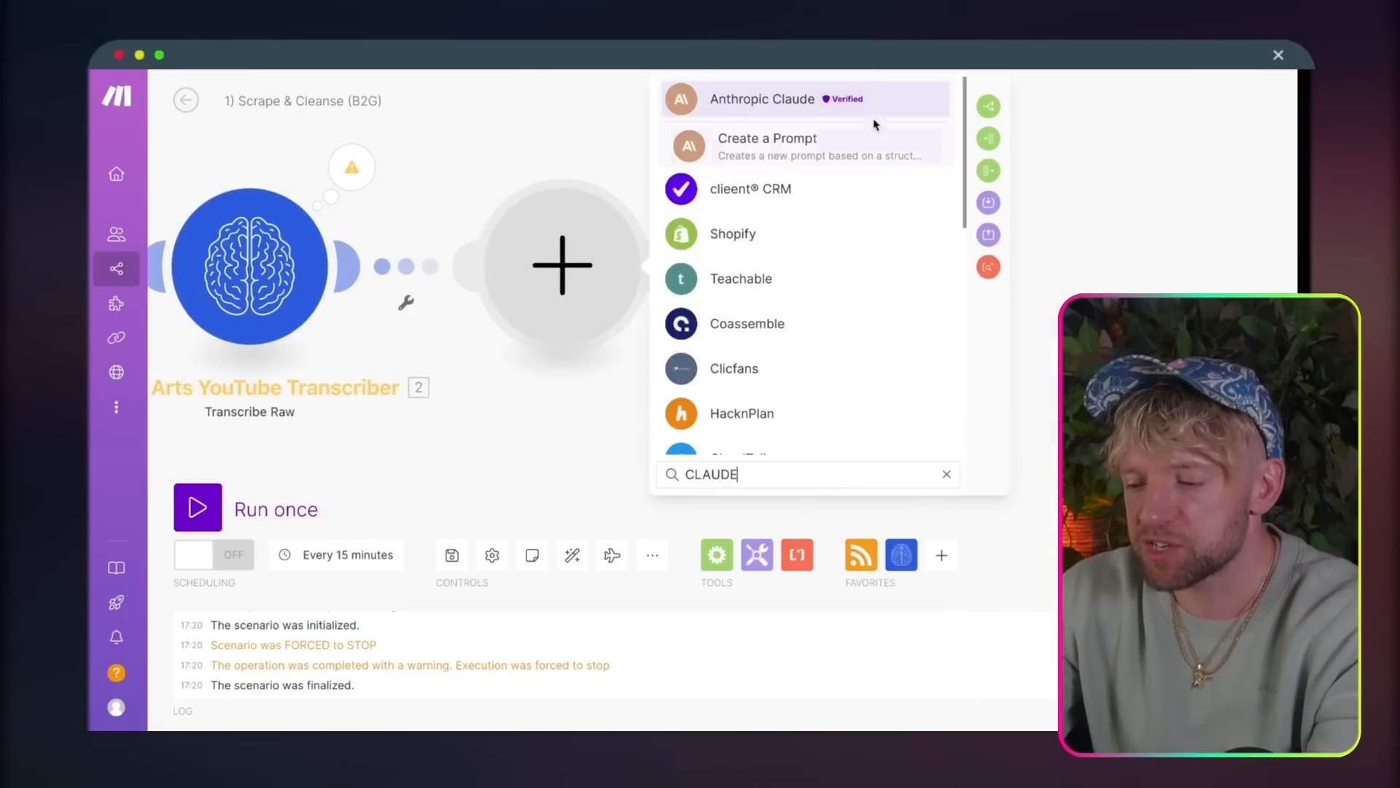
{"action": "left_click", "coordinate": [808, 151]}
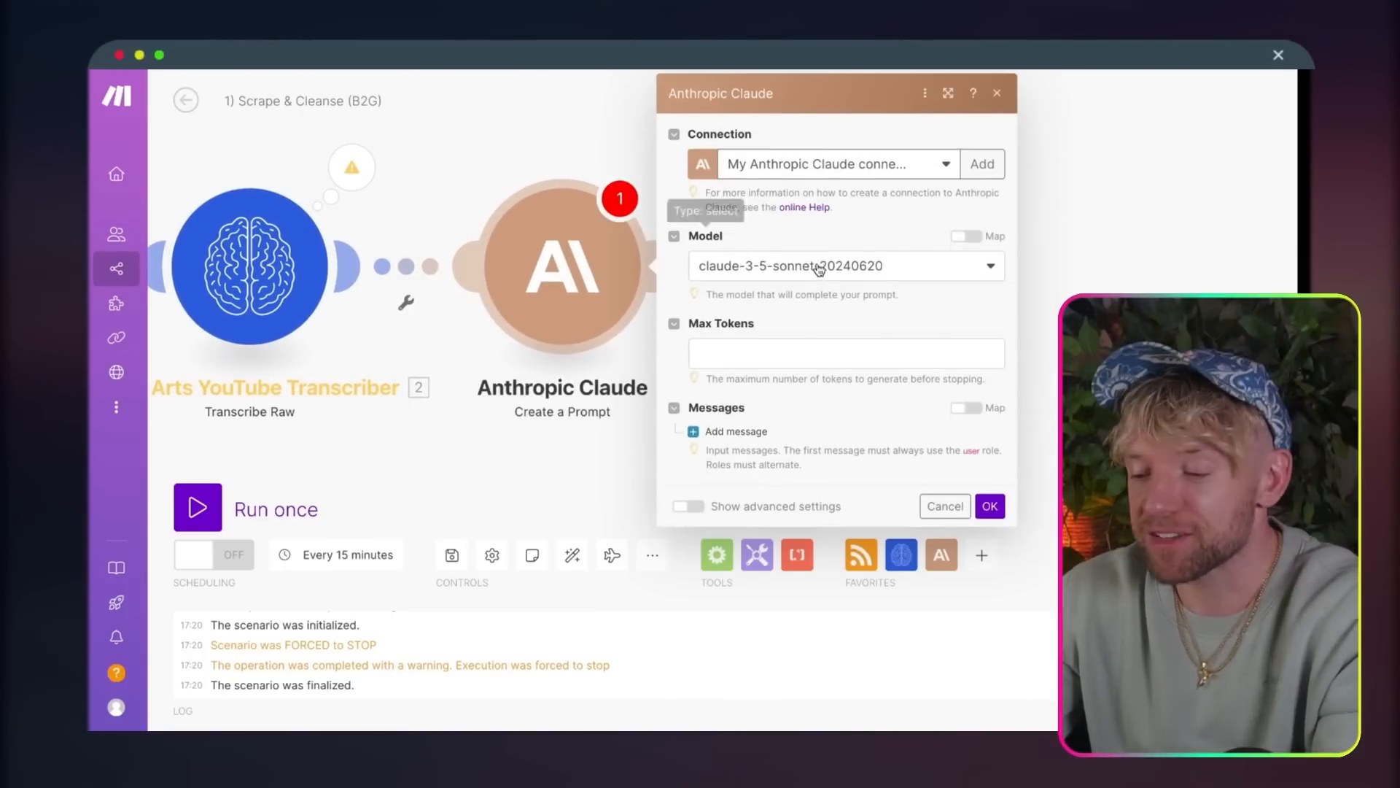
Step: Set the Claude module's max tokens to 4000 and add a message with the User role
{"action": "left_click", "coordinate": [777, 349]}
{"action": "type", "text": "4000"}
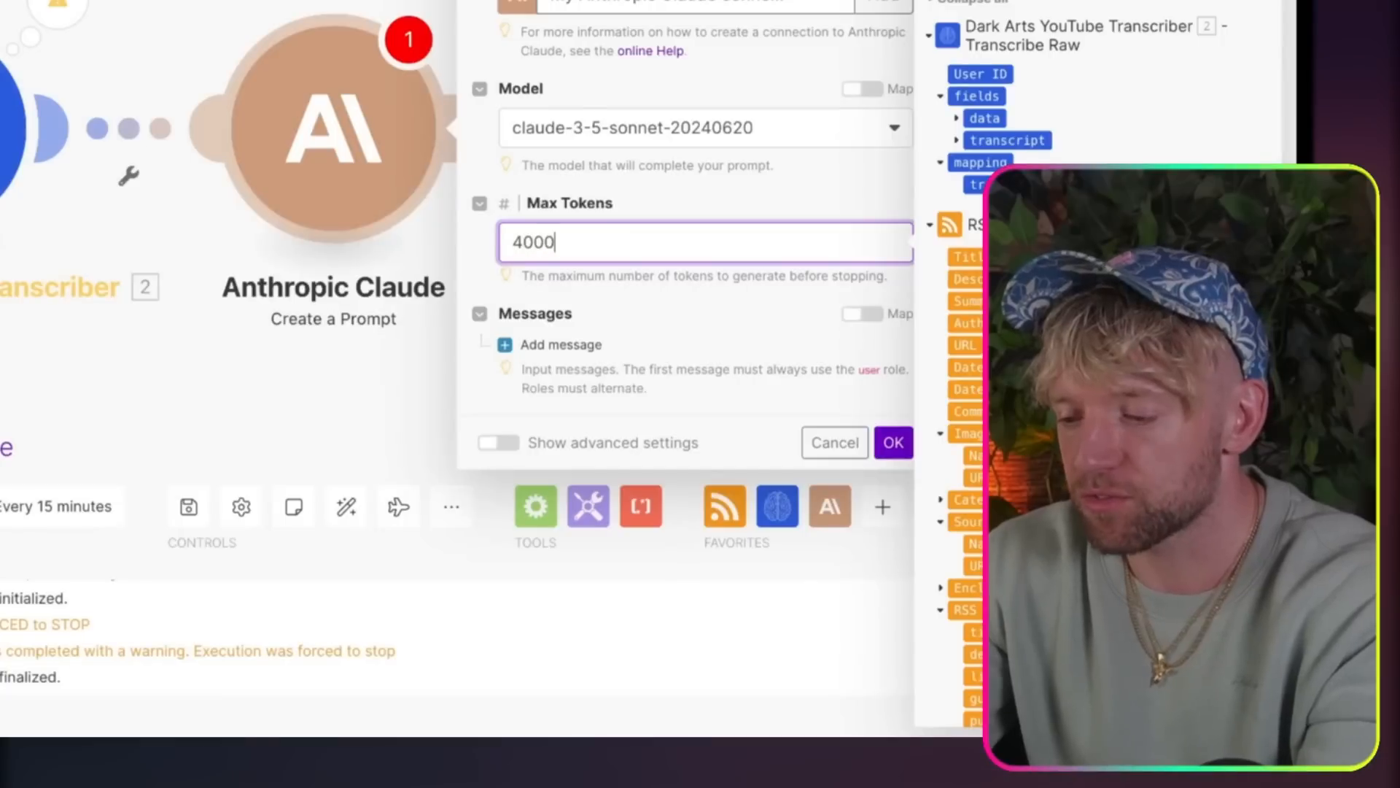
{"action": "left_click", "coordinate": [604, 353]}
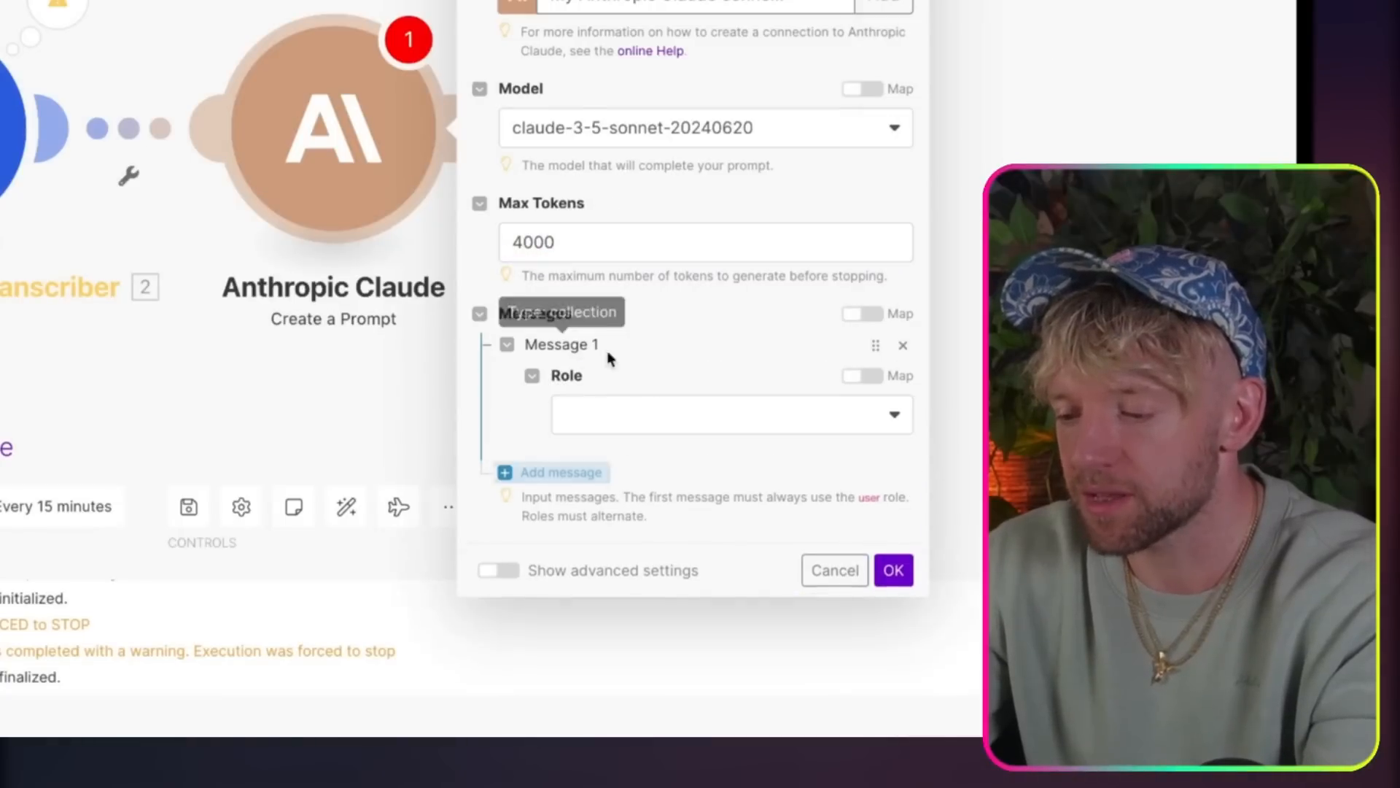
{"action": "left_click", "coordinate": [656, 414]}
{"action": "left_click", "coordinate": [632, 452]}
Step: Add a Text content block to the User message and paste the copied data cleansing prompt into it
{"action": "left_click", "coordinate": [606, 494]}
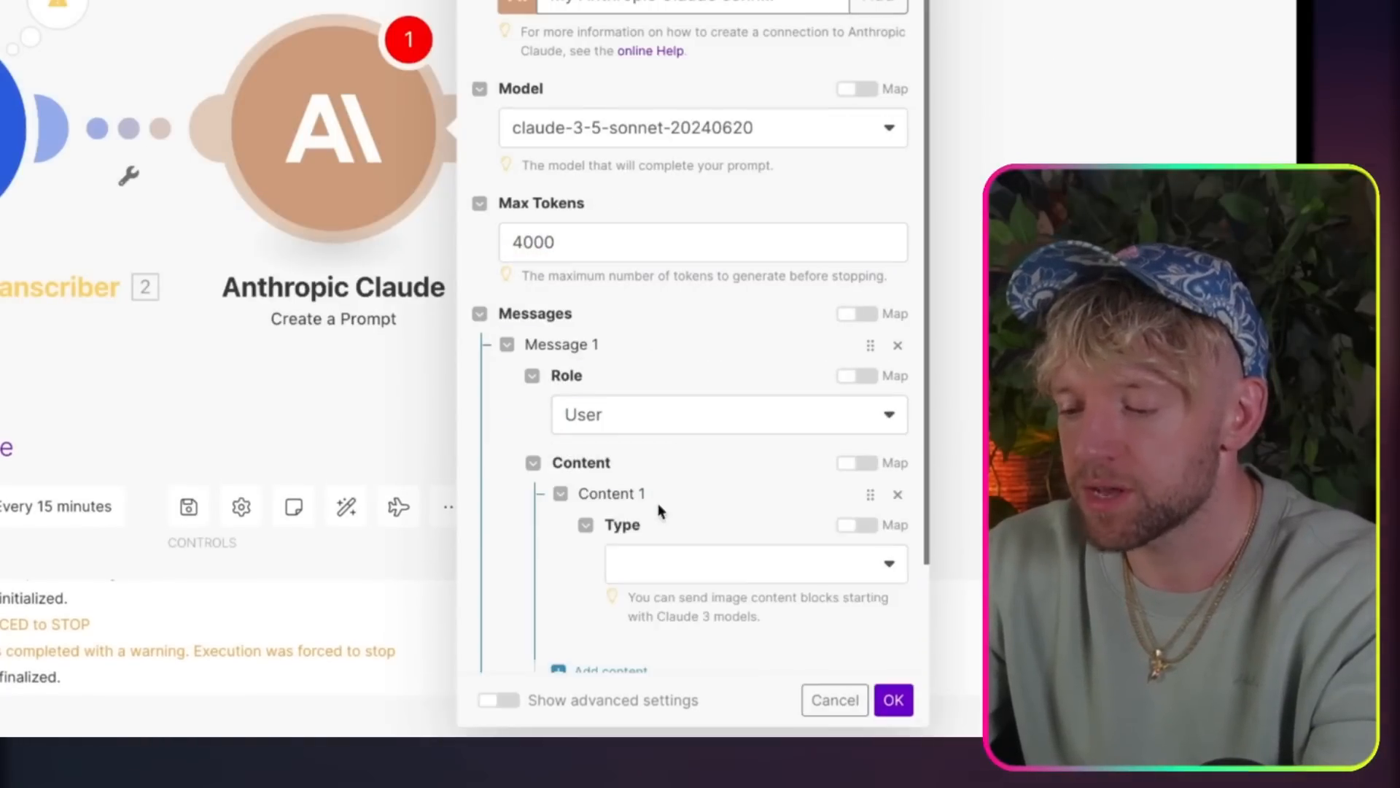
{"action": "left_click", "coordinate": [649, 560]}
{"action": "left_click", "coordinate": [664, 572]}
{"action": "scroll", "coordinate": [744, 467], "scroll_direction": "down", "scroll_amount": 4}
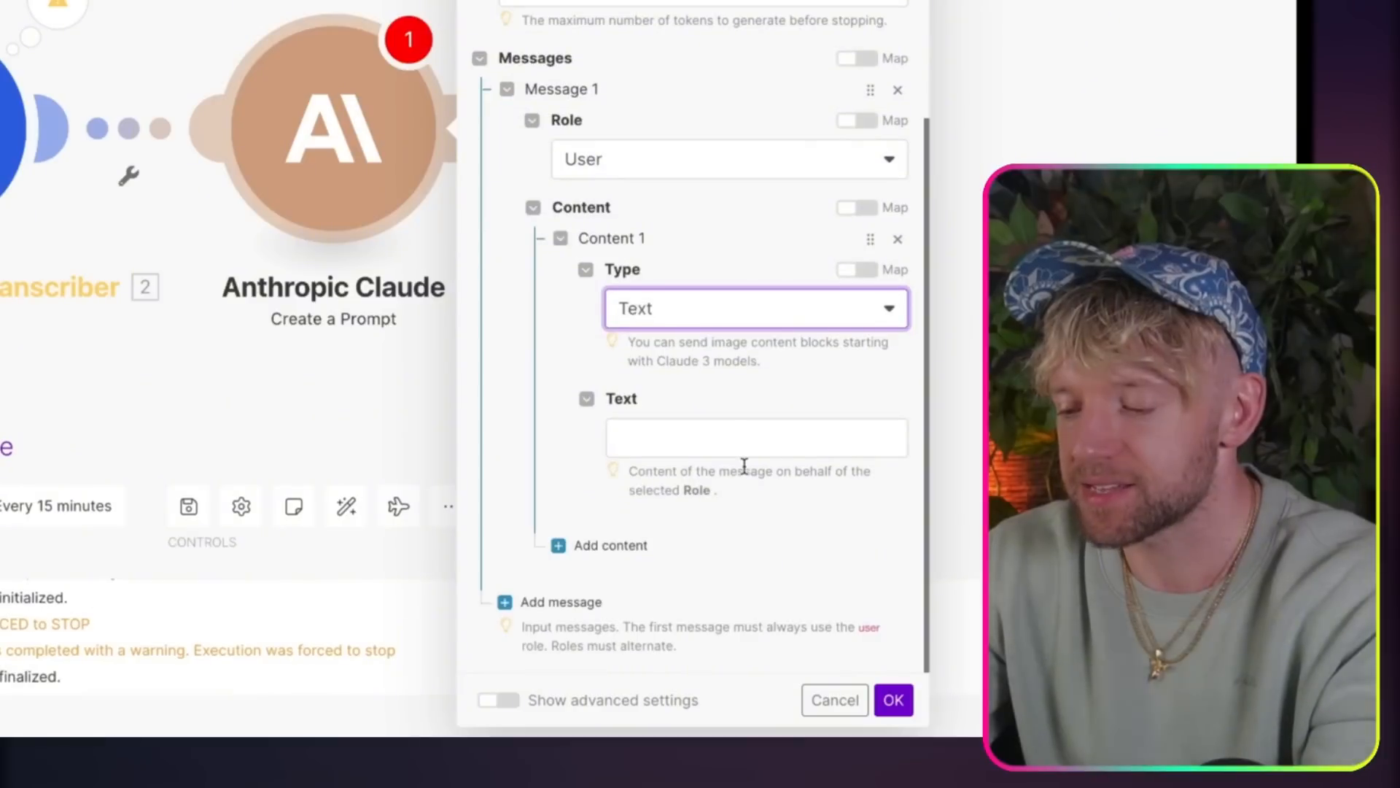
{"action": "left_click", "coordinate": [728, 437]}
{"action": "key", "text": "ctrl+v"}
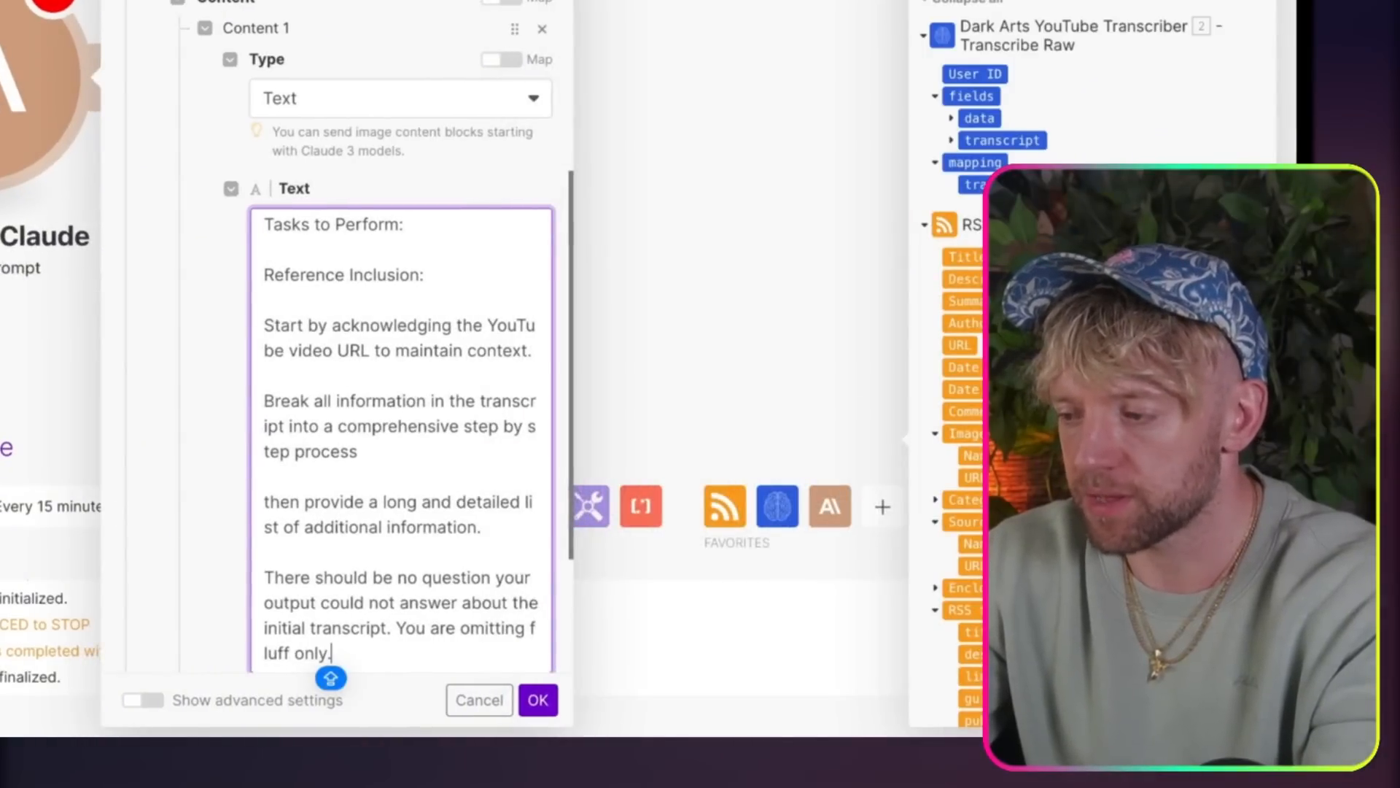
Step: Replace the old URL reference after "YouTube Video URL:" in the Claude prompt with the URL field from the RSS module
{"action": "scroll", "coordinate": [364, 496], "scroll_direction": "down", "scroll_amount": 3}
{"action": "scroll", "coordinate": [449, 252], "scroll_direction": "up", "scroll_amount": 10}
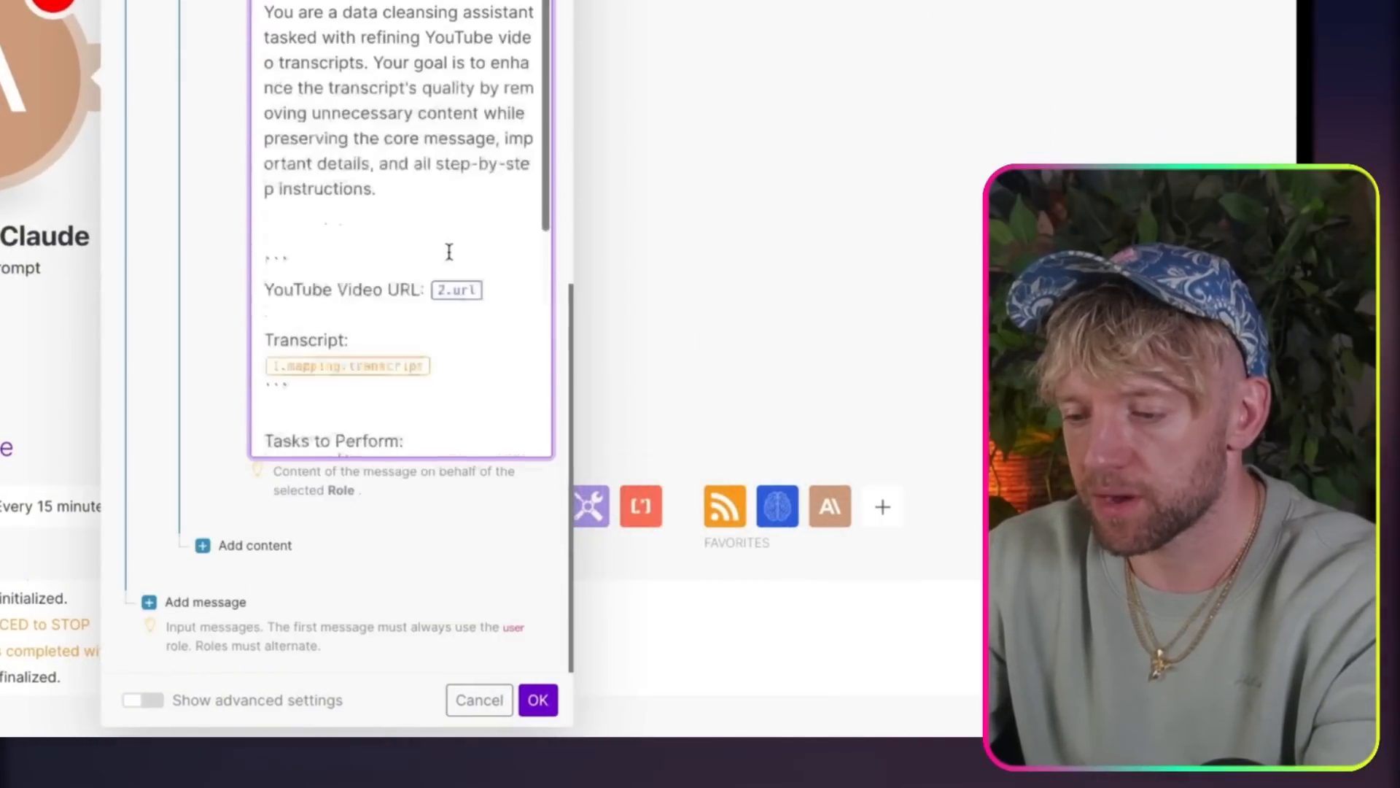
{"action": "scroll", "coordinate": [449, 252], "scroll_direction": "up", "scroll_amount": 1}
{"action": "left_click", "coordinate": [500, 319]}
{"action": "key", "text": "BackSpace"}
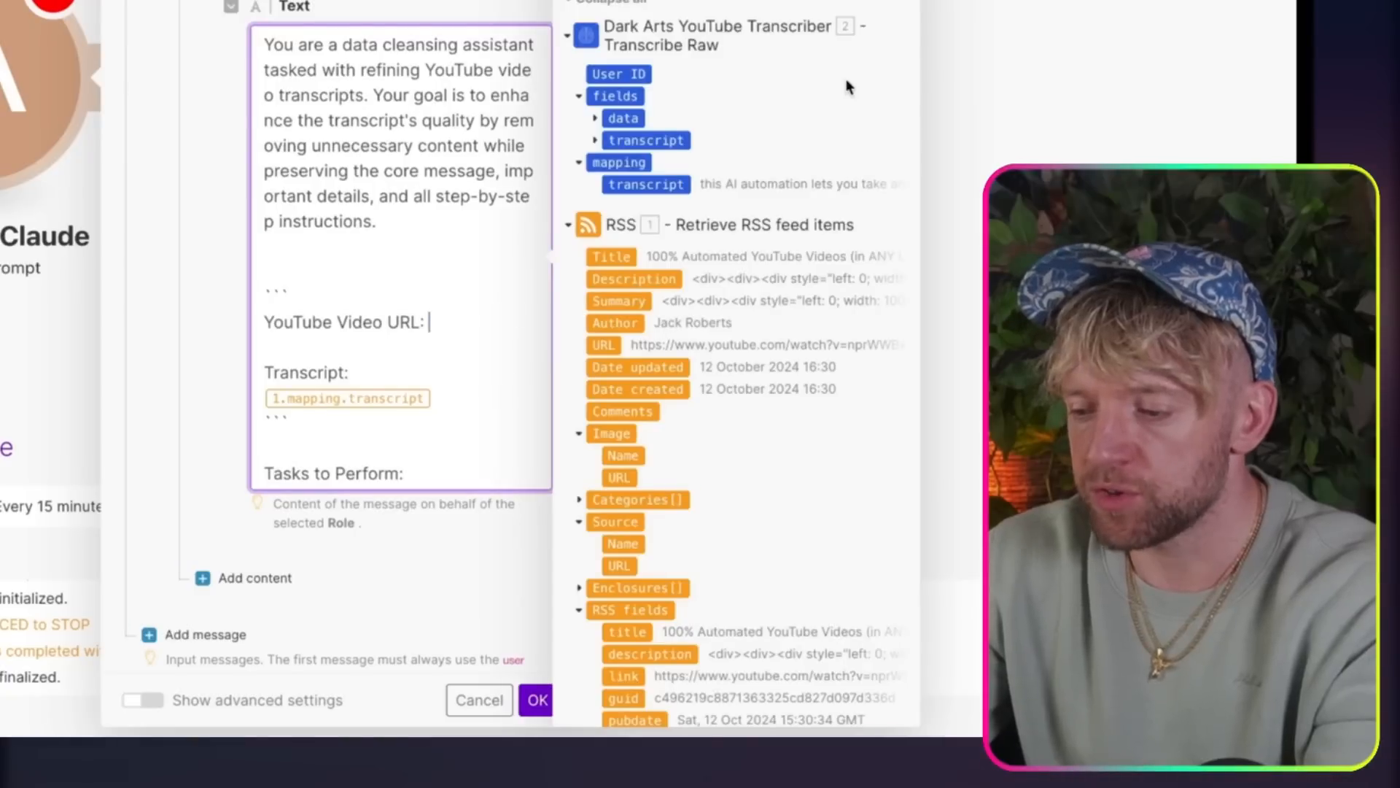
{"action": "left_click", "coordinate": [597, 119]}
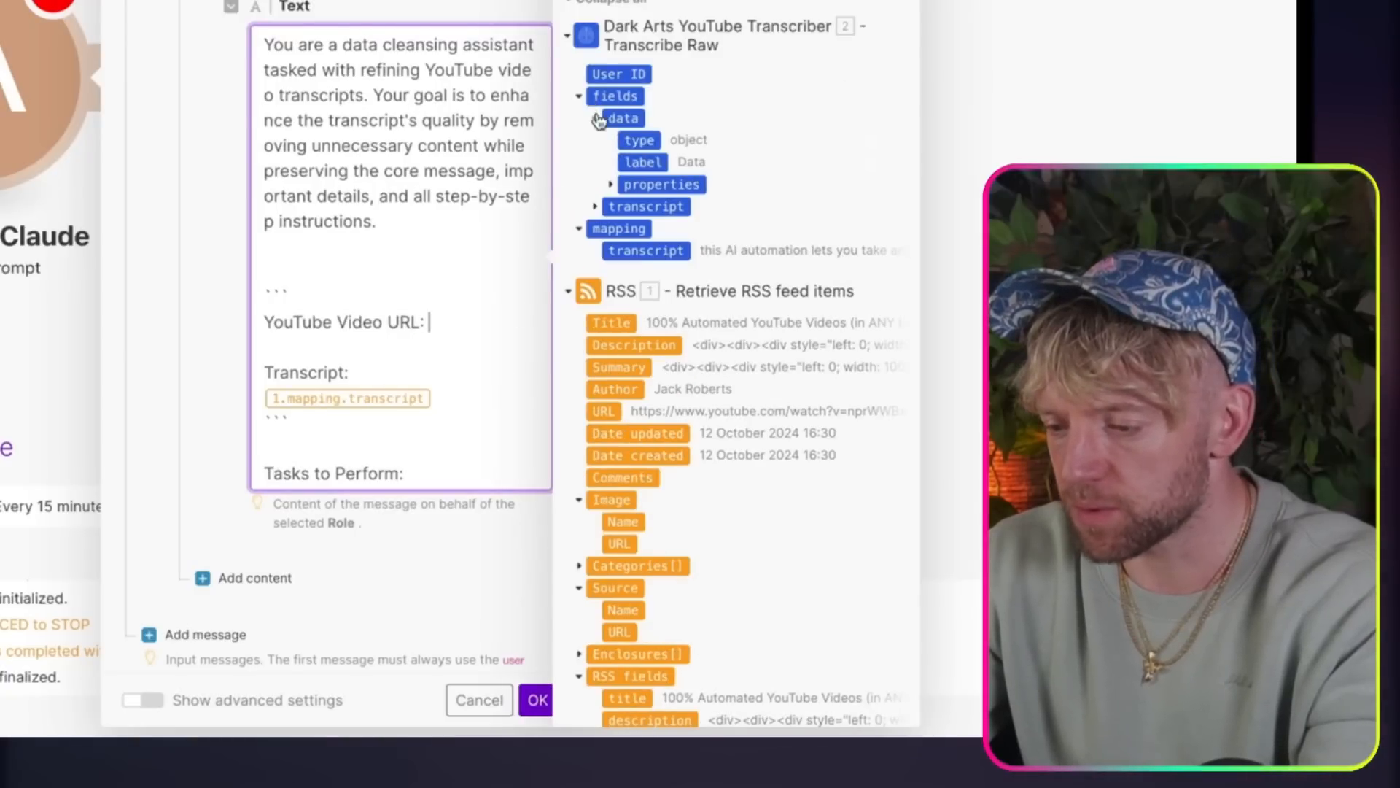
{"action": "scroll", "coordinate": [641, 349], "scroll_direction": "down", "scroll_amount": 3}
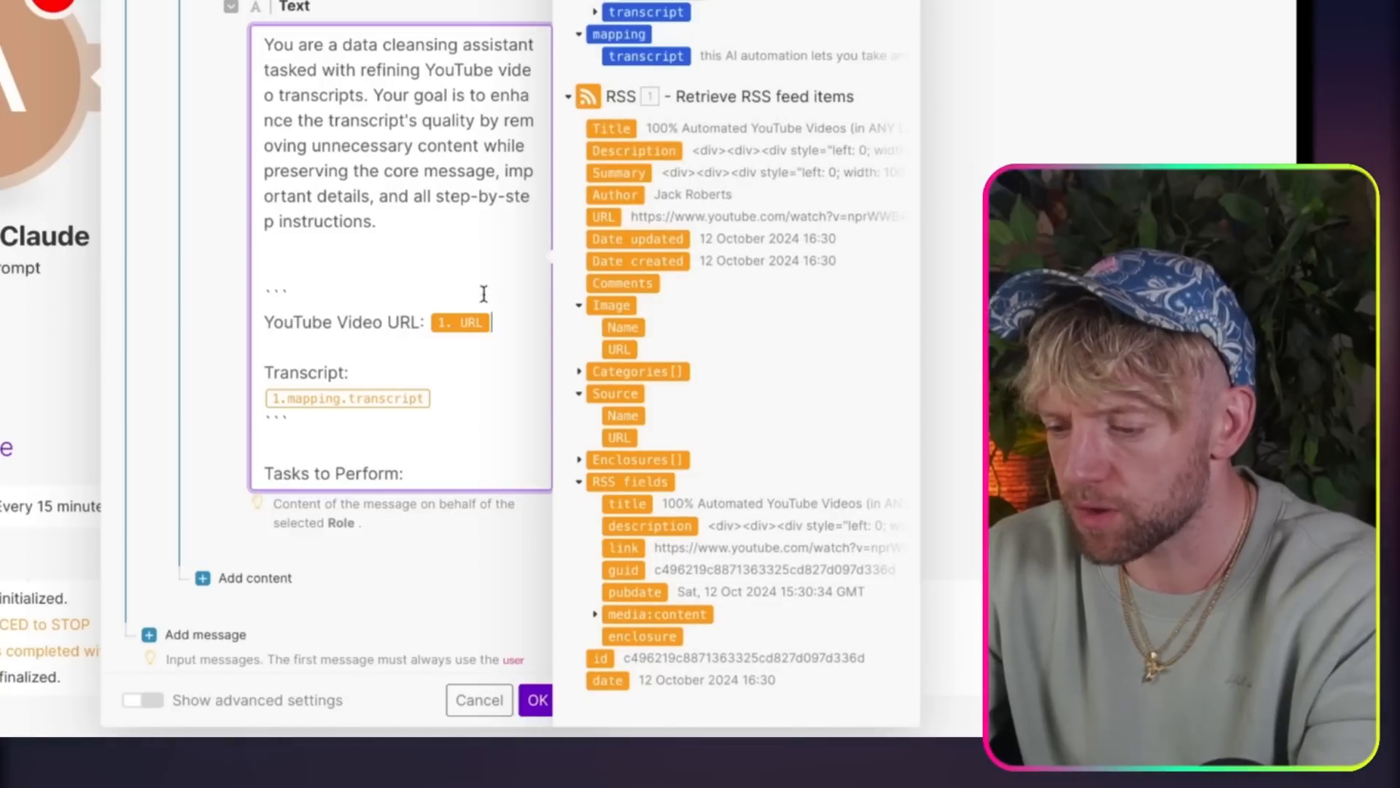
Step: Replace the prompt's old transcript reference with the YouTube transcriber's mapping transcript field and save the Claude module
{"action": "left_click", "coordinate": [453, 396]}
{"action": "key", "text": "BackSpace"}
{"action": "scroll", "coordinate": [798, 256], "scroll_direction": "up", "scroll_amount": 3}
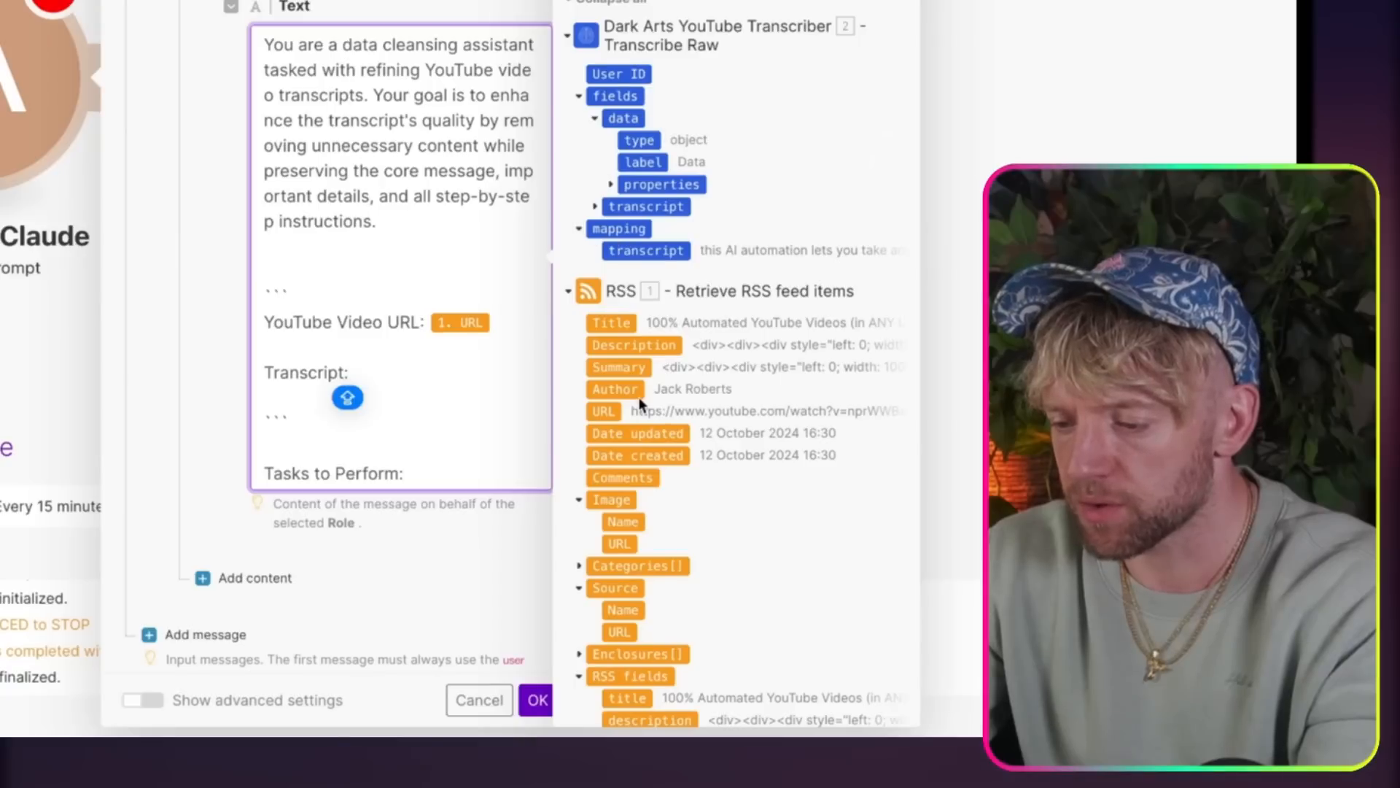
{"action": "left_click", "coordinate": [638, 248]}
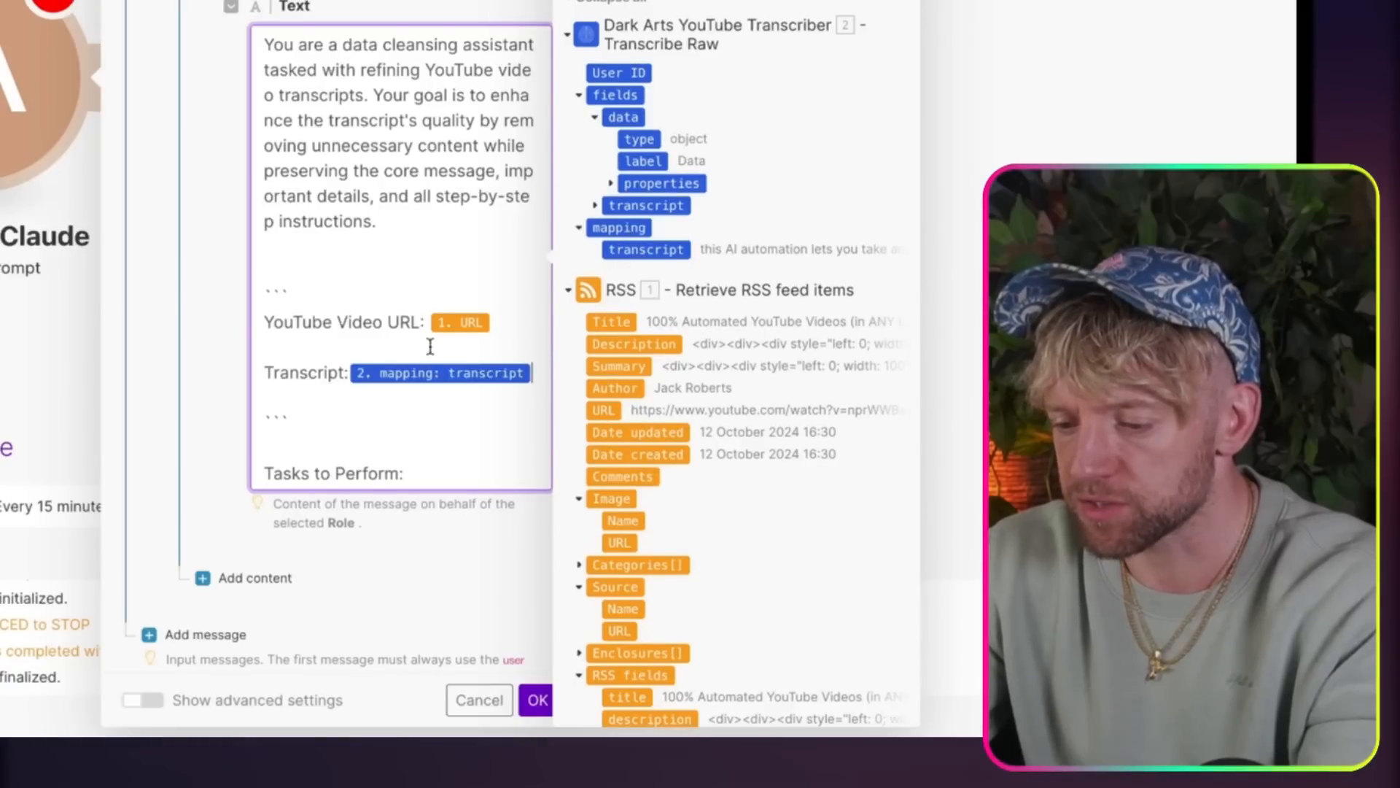
{"action": "scroll", "coordinate": [396, 400], "scroll_direction": "down", "scroll_amount": 6}
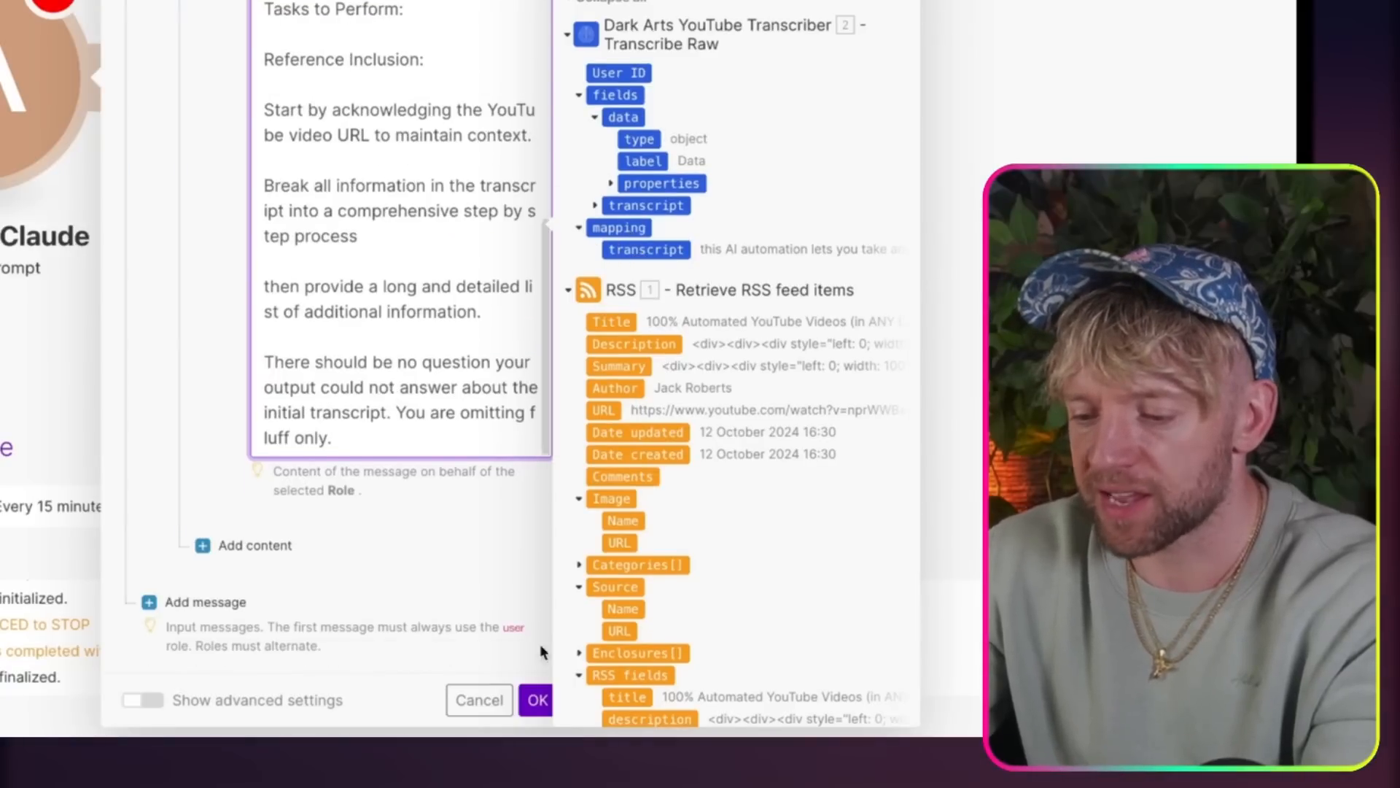
{"action": "left_click", "coordinate": [538, 700]}
Step: Rename the Anthropic Claude module to "Cleanse" followed by a sponge emoji
{"action": "left_click_drag", "start_coordinate": [283, 278], "coordinate": [844, 287]}
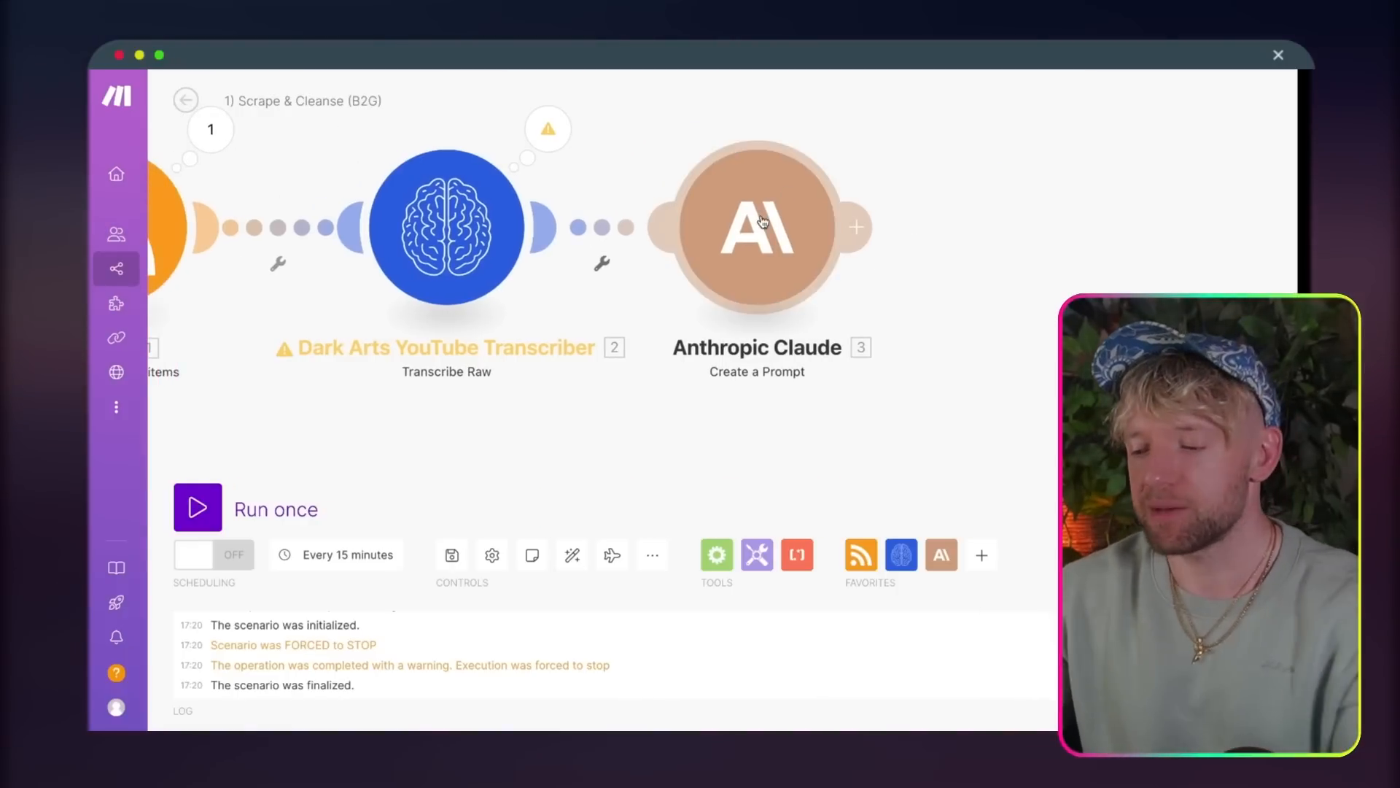
{"action": "right_click", "coordinate": [762, 221]}
{"action": "left_click", "coordinate": [813, 306]}
{"action": "type", "text": "c"}
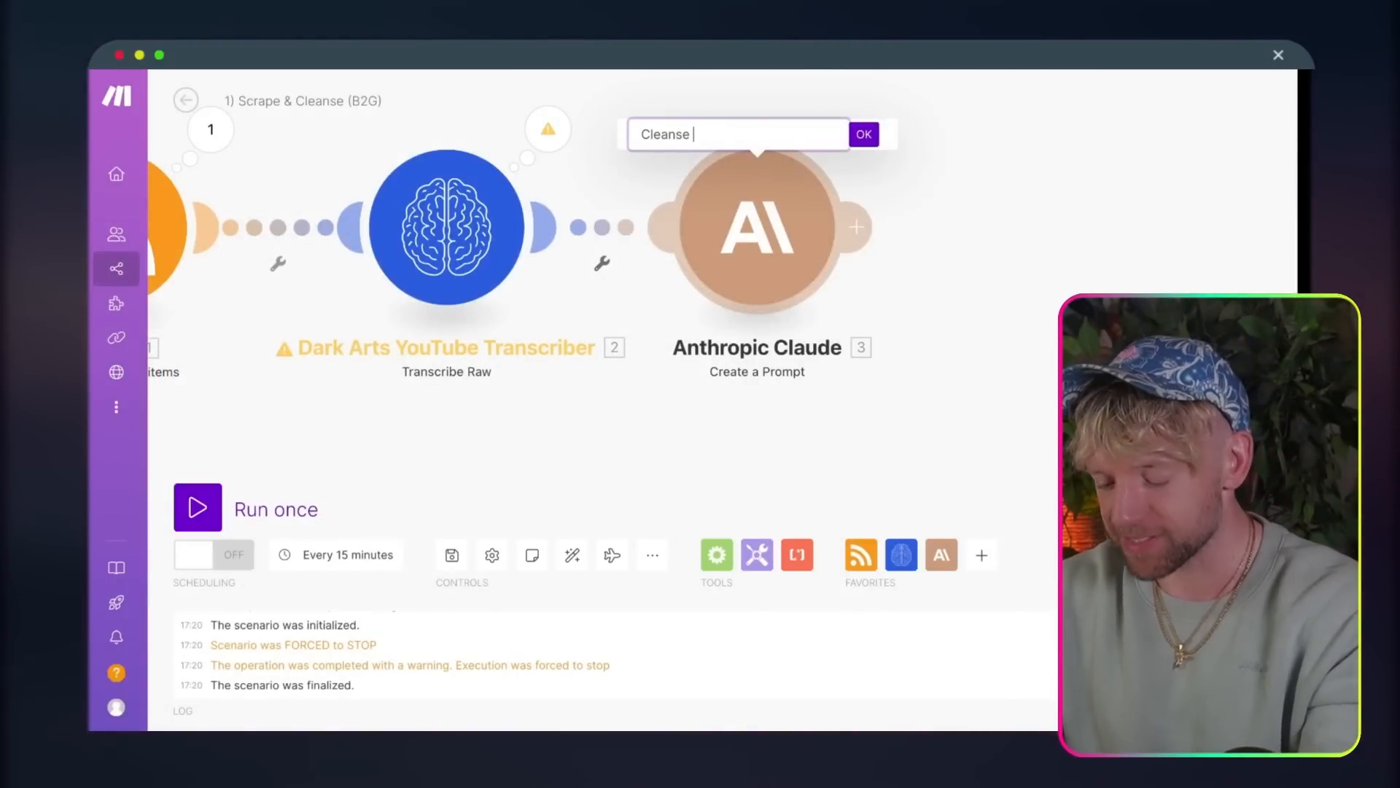
{"action": "type", "text": "leanse"}
{"action": "key", "text": "ctrl+super+space"}
{"action": "left_click", "coordinate": [676, 248]}
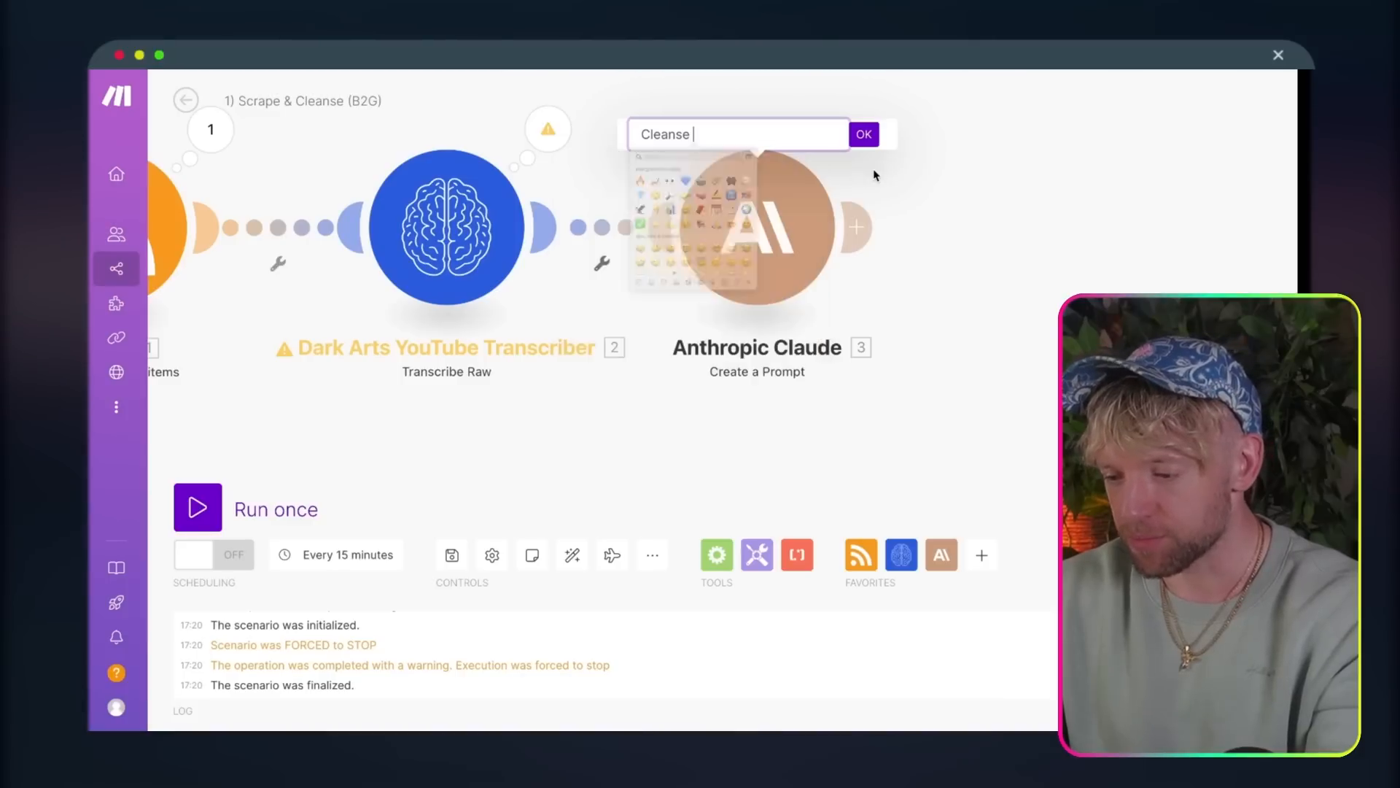
{"action": "left_click", "coordinate": [864, 135]}
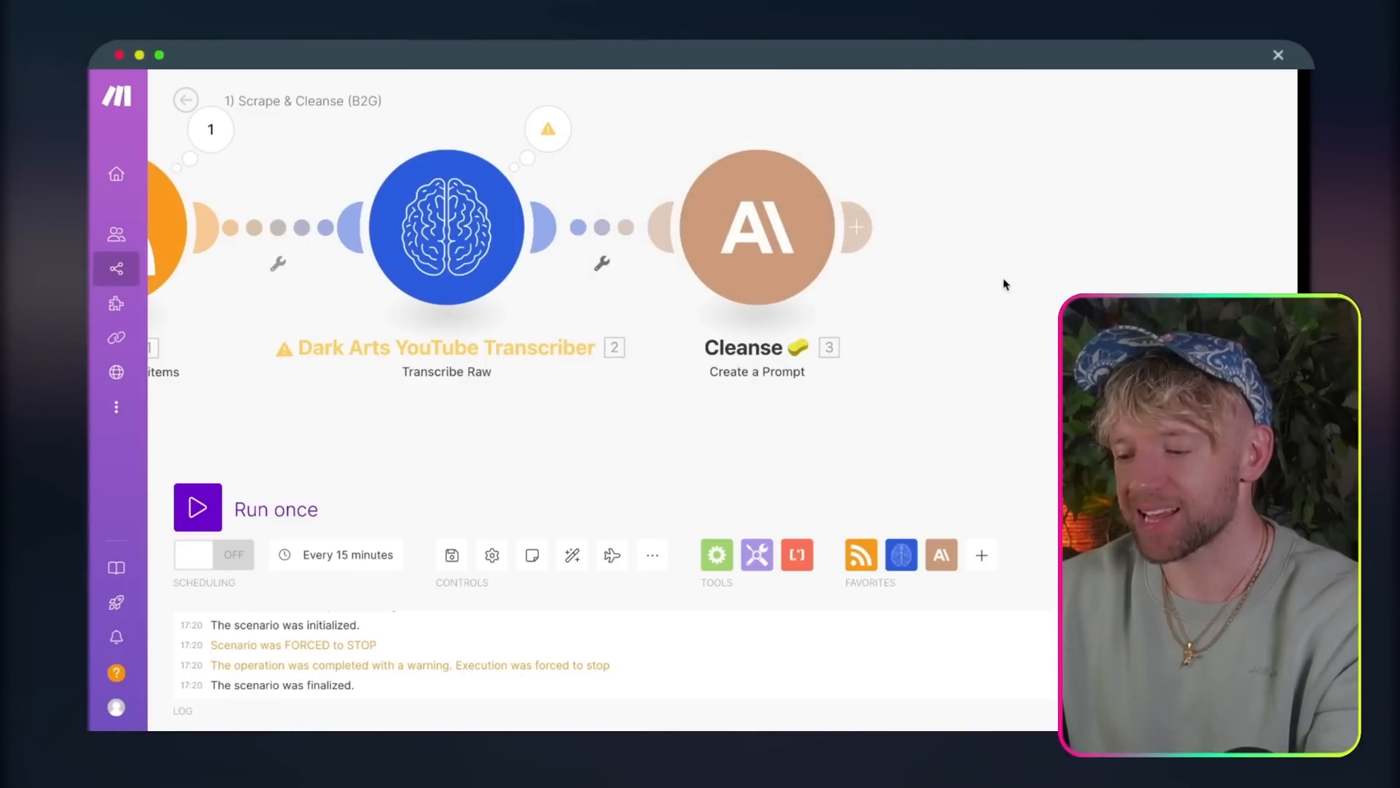
Step: Switch to Google Drive and set the JACK YOUTUBE folder's general access to Anyone with the link
{"action": "left_click_drag", "start_coordinate": [1004, 284], "coordinate": [860, 282]}
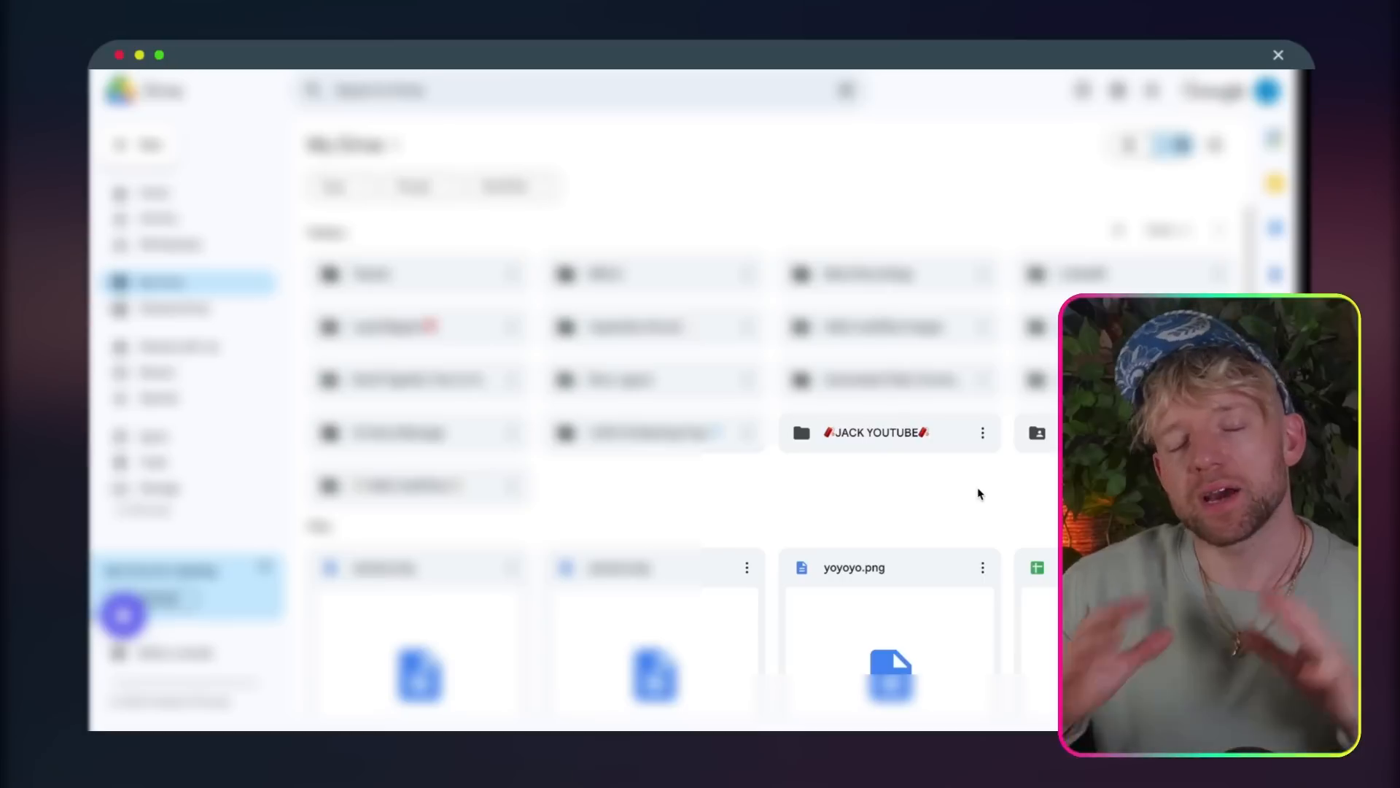
{"action": "left_click", "coordinate": [984, 437]}
{"action": "left_click", "coordinate": [984, 435]}
{"action": "mouse_move", "coordinate": [996, 566]}
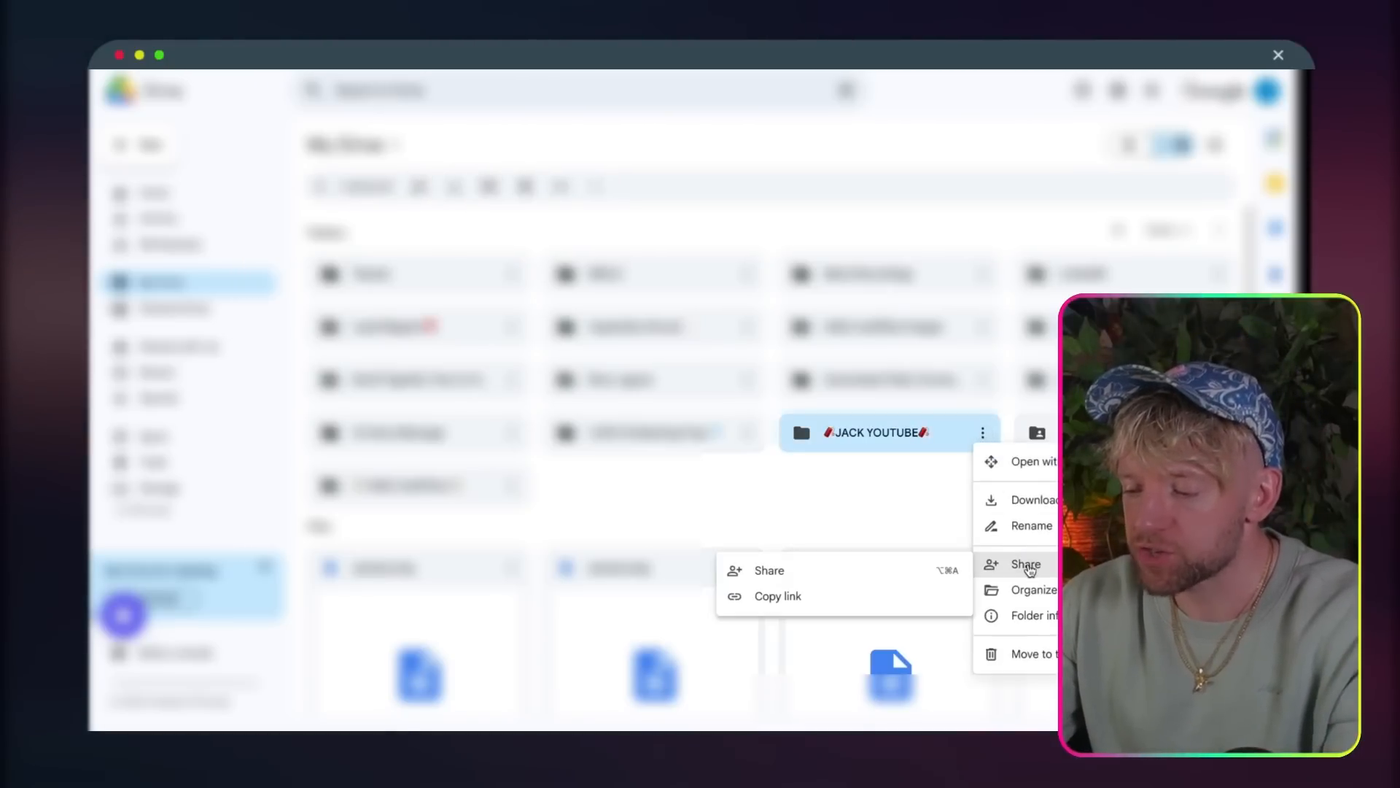
{"action": "left_click", "coordinate": [895, 570]}
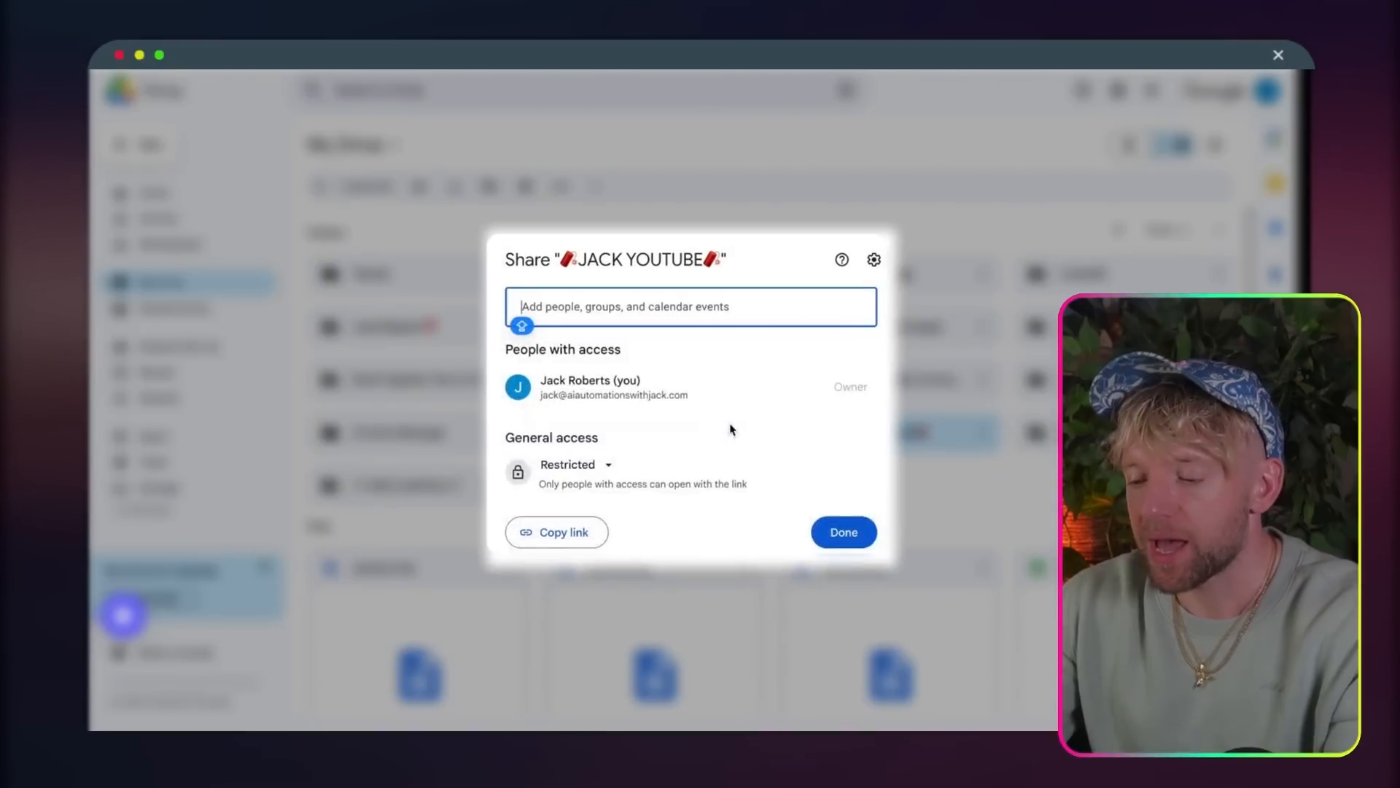
{"action": "left_click", "coordinate": [576, 465]}
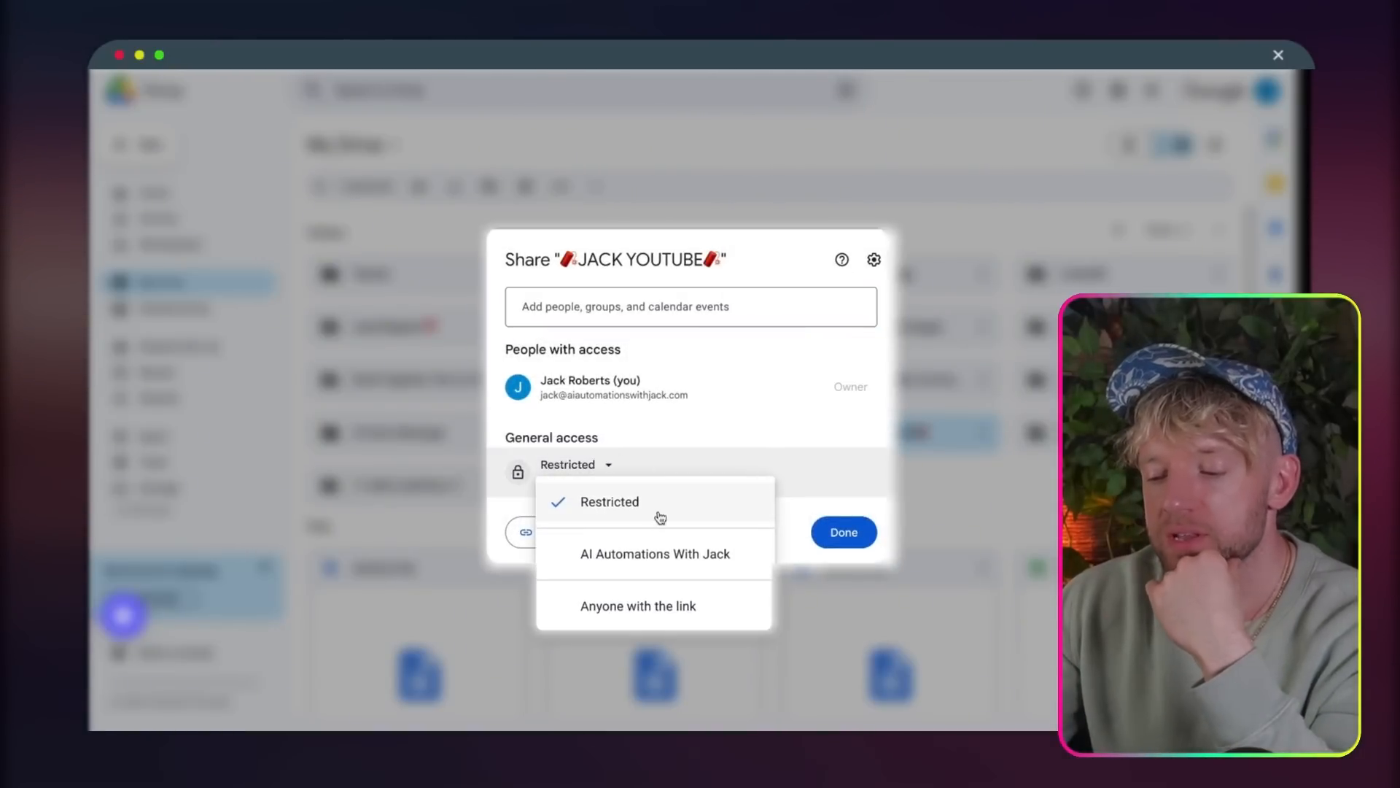
{"action": "left_click", "coordinate": [636, 607]}
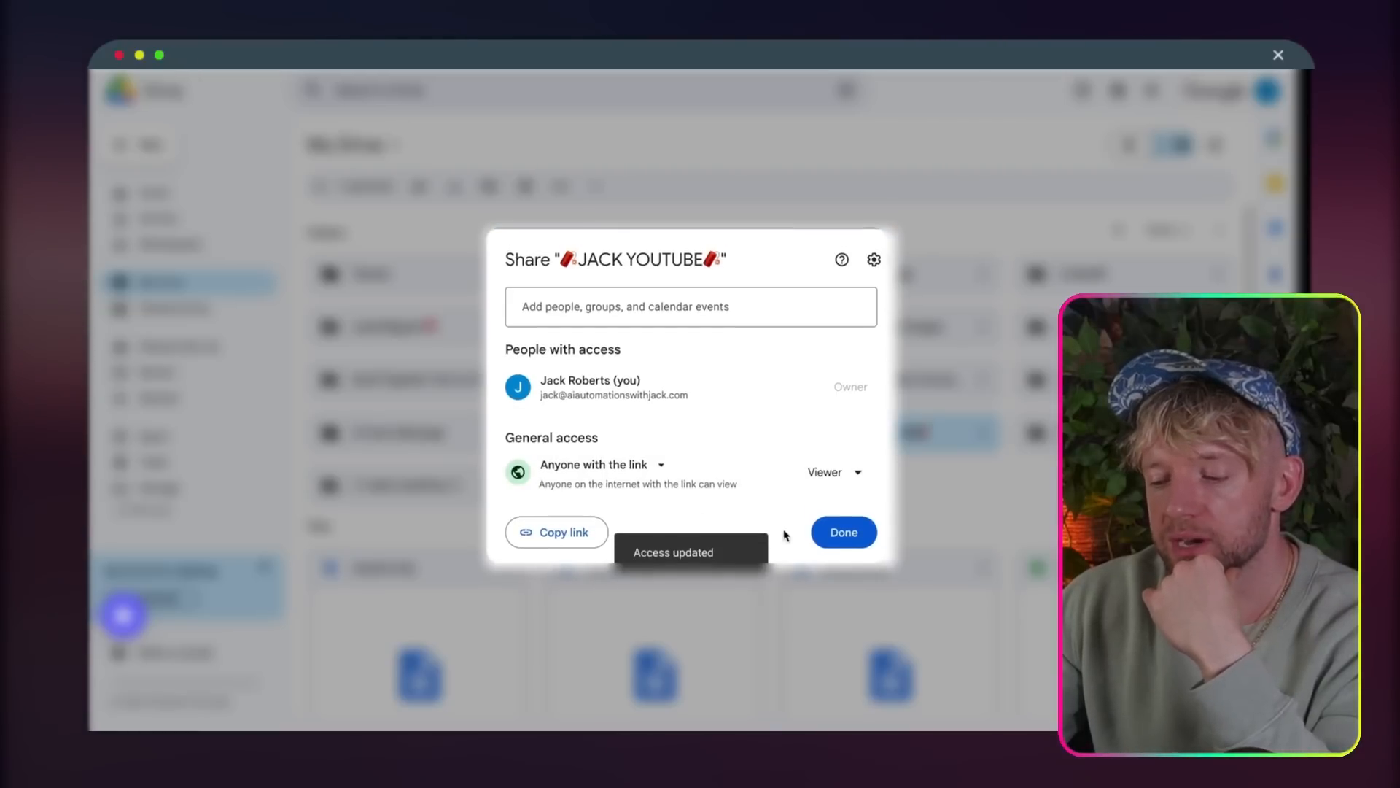
{"action": "left_click", "coordinate": [843, 533]}
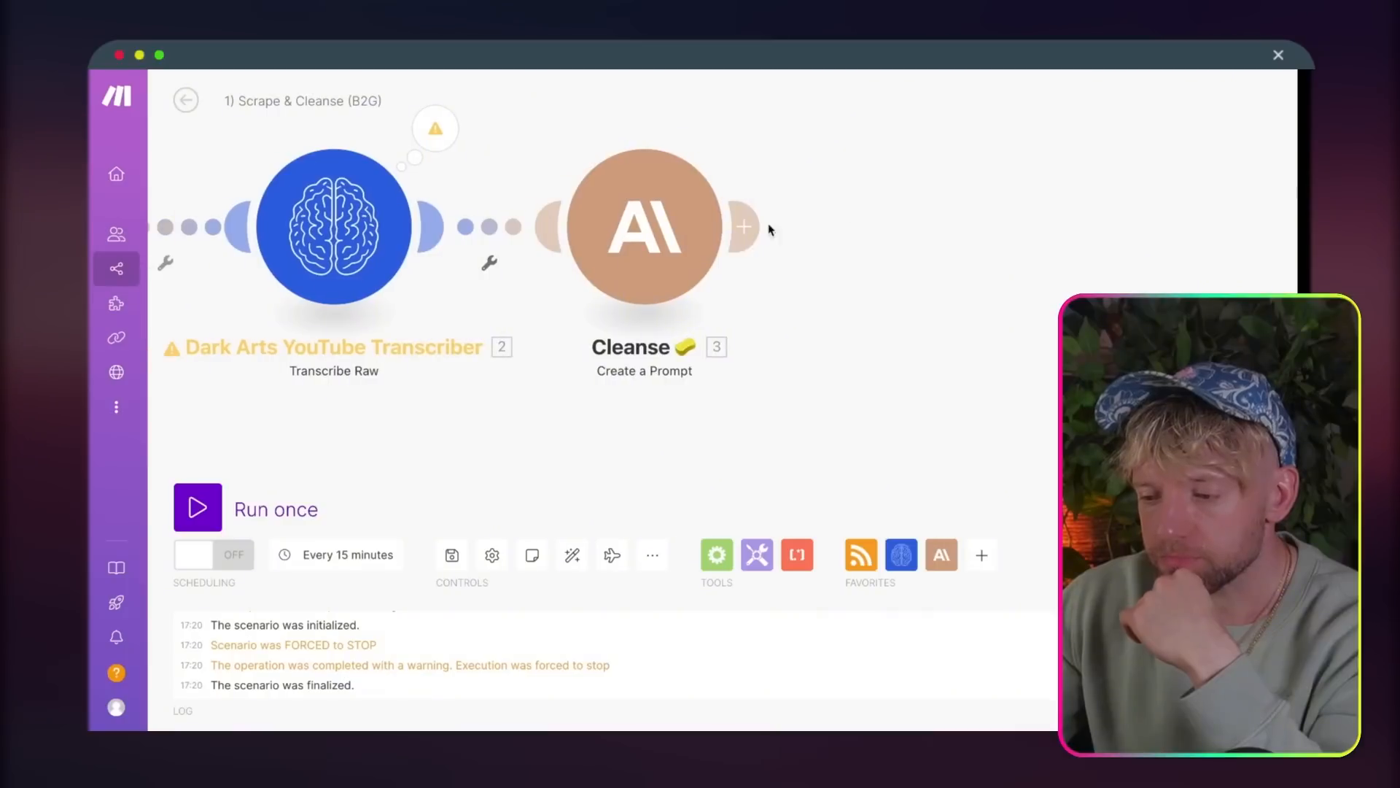
Step: Back in the Make scenario, add Google Docs' Create a Document module after the Cleanse module
{"action": "left_click", "coordinate": [760, 235]}
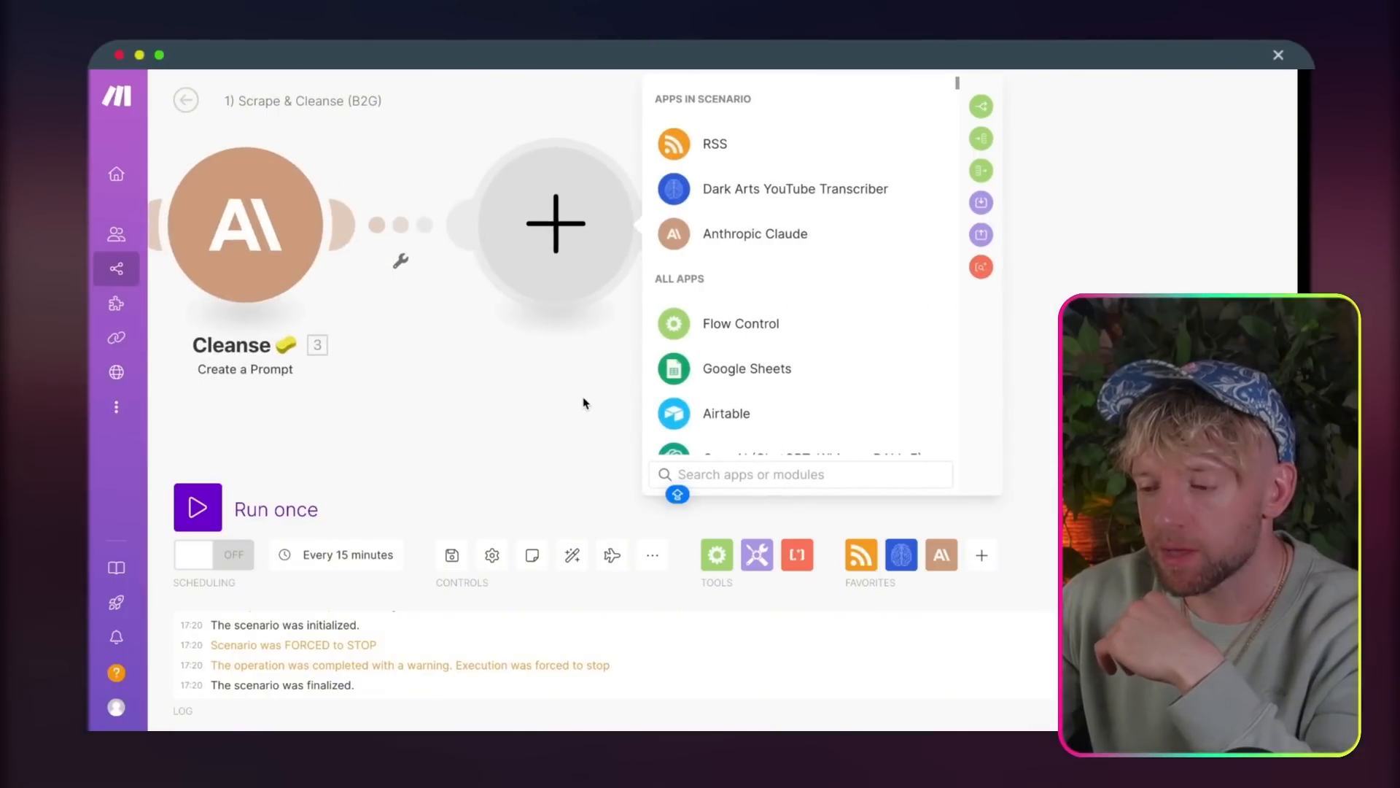
{"action": "type", "text": "CREATE"}
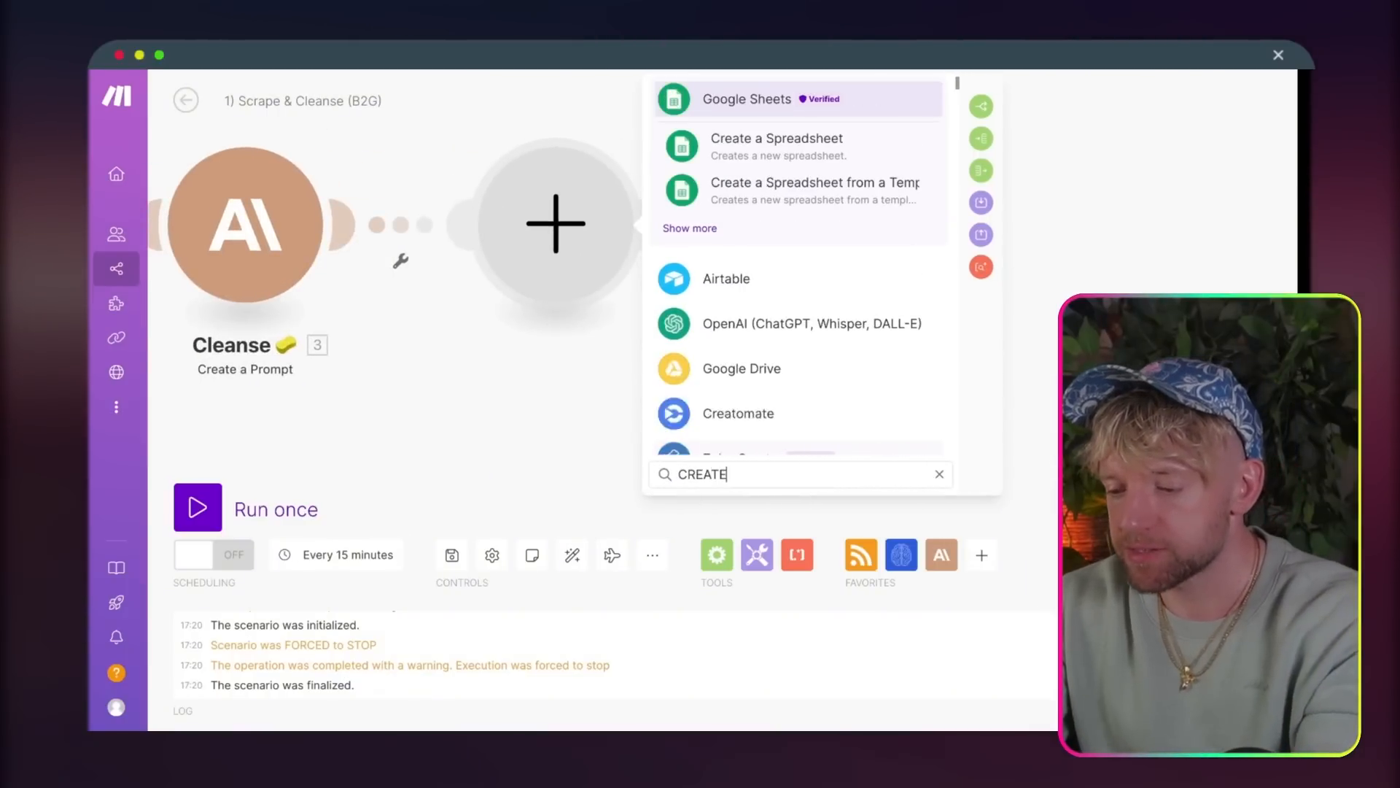
{"action": "type", "text": " DOC"}
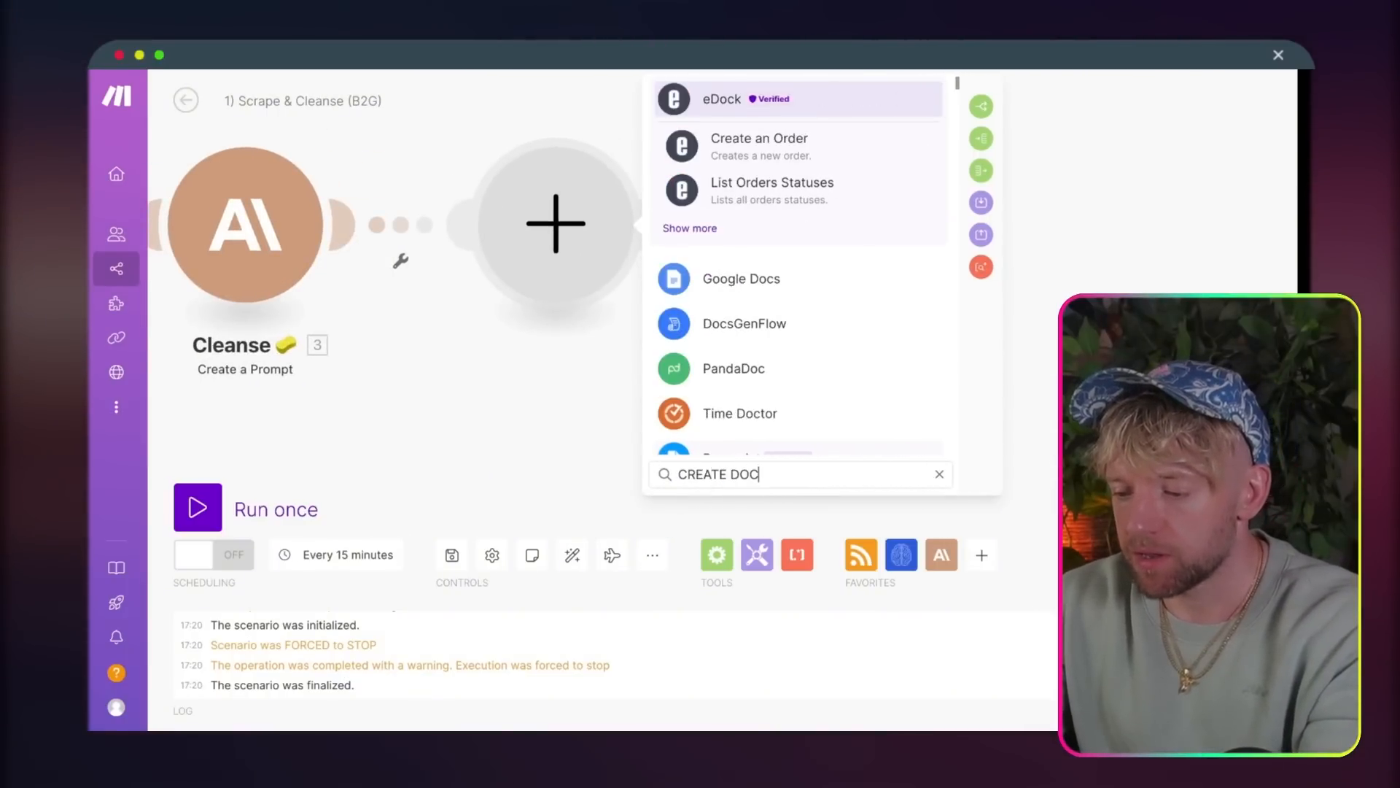
{"action": "left_click", "coordinate": [774, 278]}
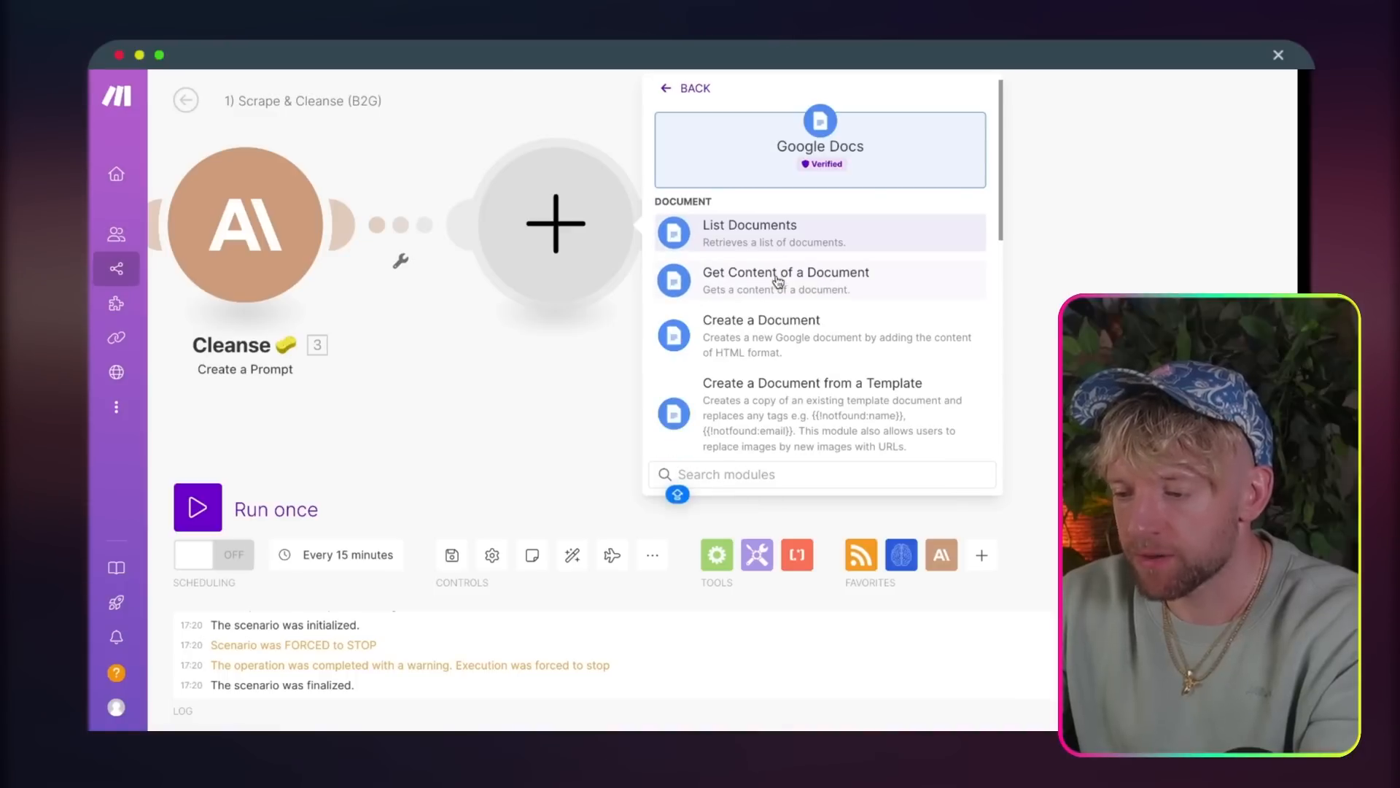
{"action": "left_click", "coordinate": [816, 344]}
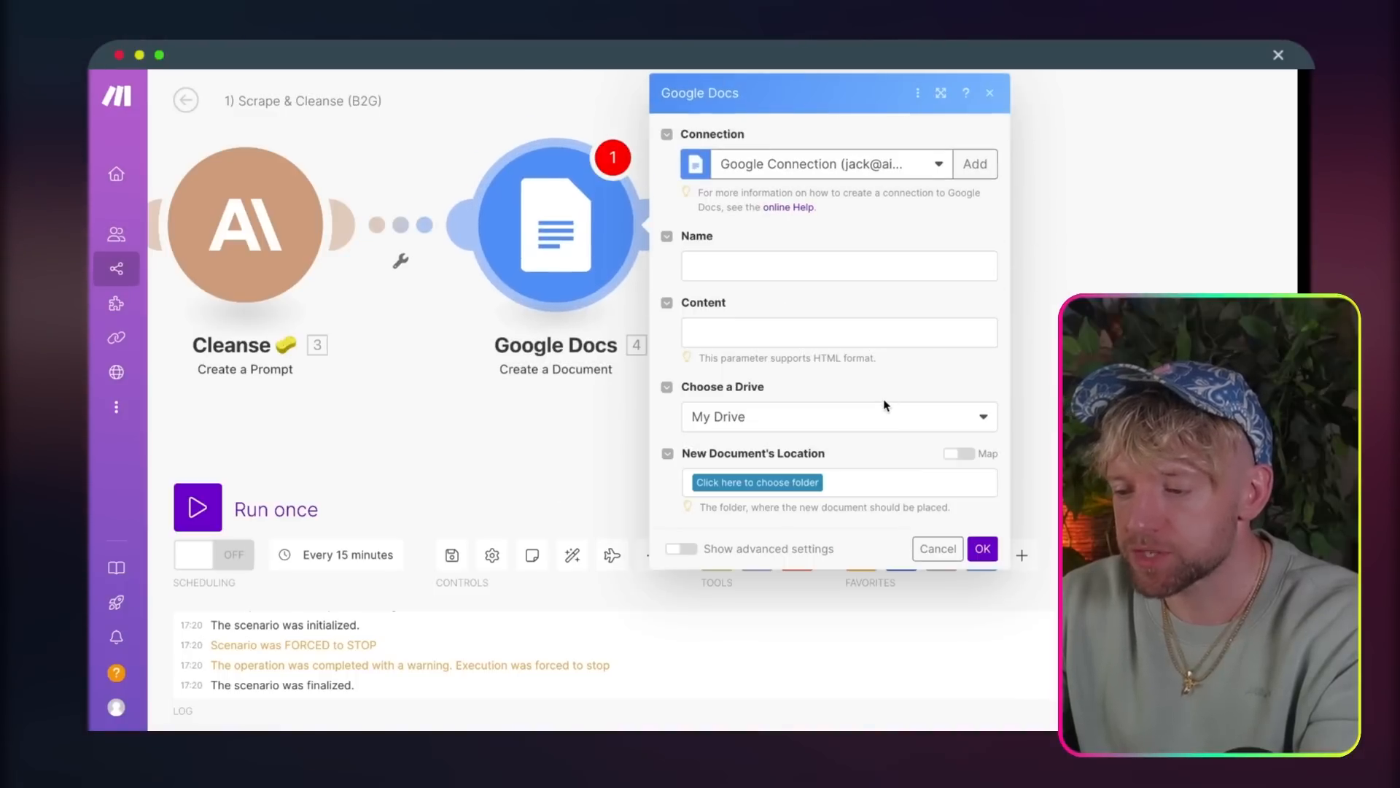
Step: Configure the new document with the RSS Title as name, Cleanse's Text Response as content, and the JACK YOUTUBE folder as location
{"action": "left_click", "coordinate": [835, 265]}
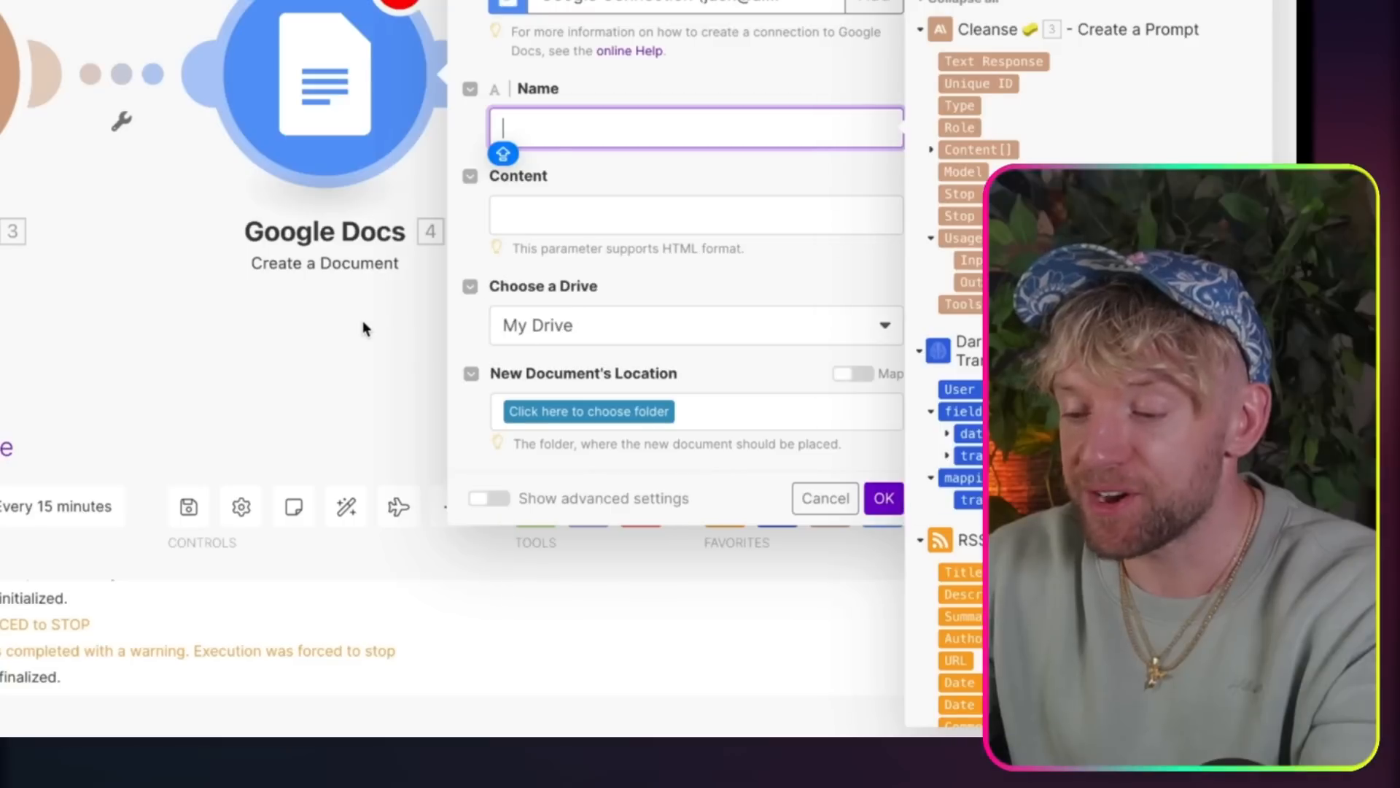
{"action": "scroll", "coordinate": [684, 352], "scroll_direction": "down", "scroll_amount": 5}
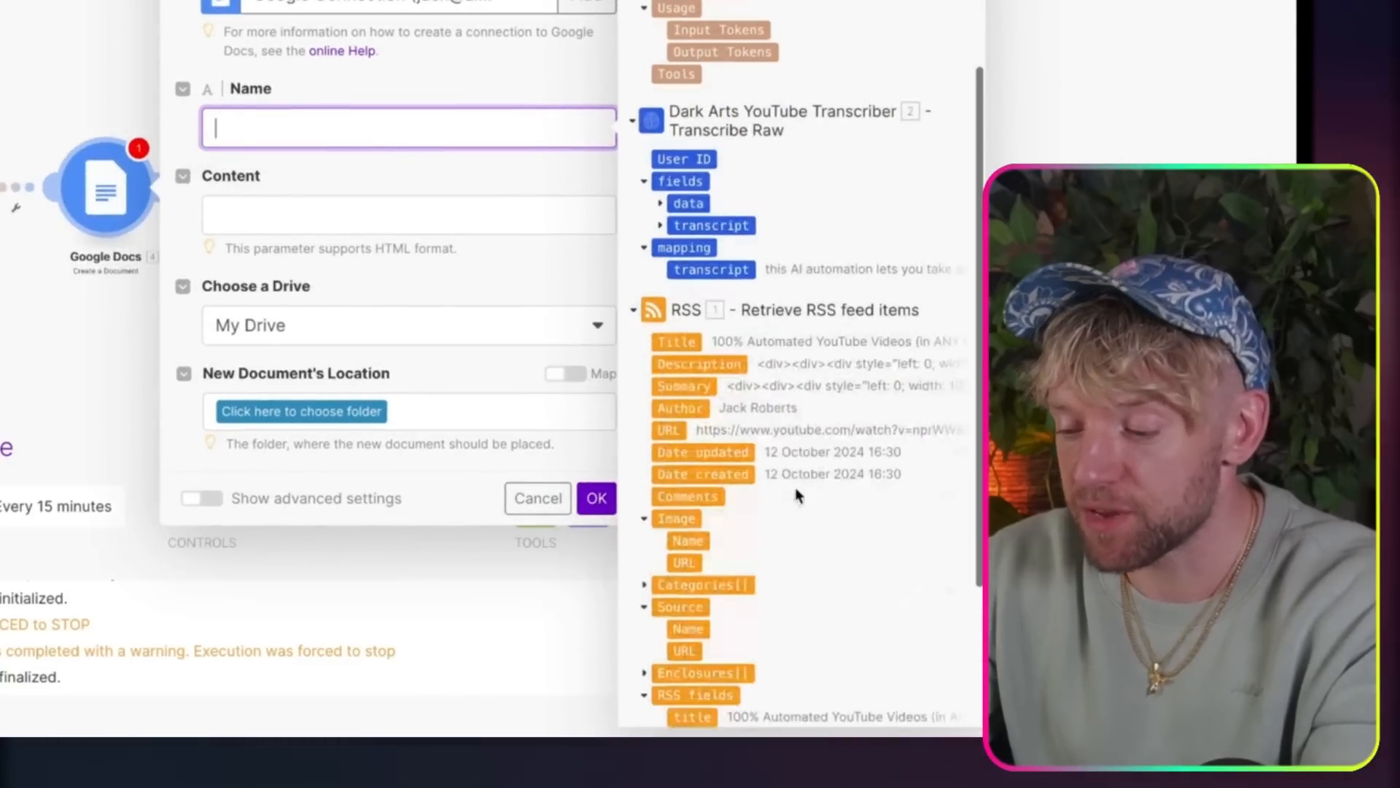
{"action": "left_click", "coordinate": [684, 342]}
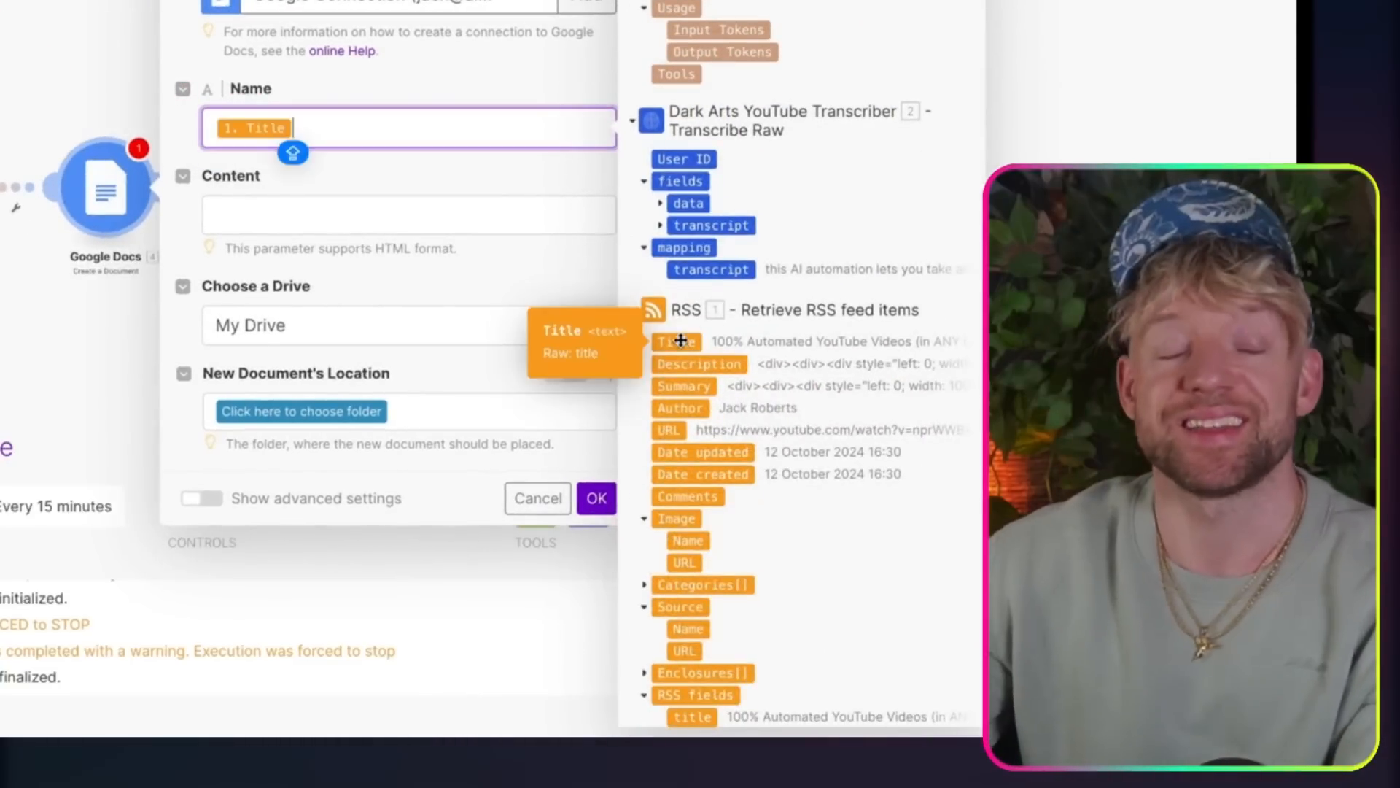
{"action": "left_click", "coordinate": [385, 214]}
{"action": "scroll", "coordinate": [790, 185], "scroll_direction": "up", "scroll_amount": 3}
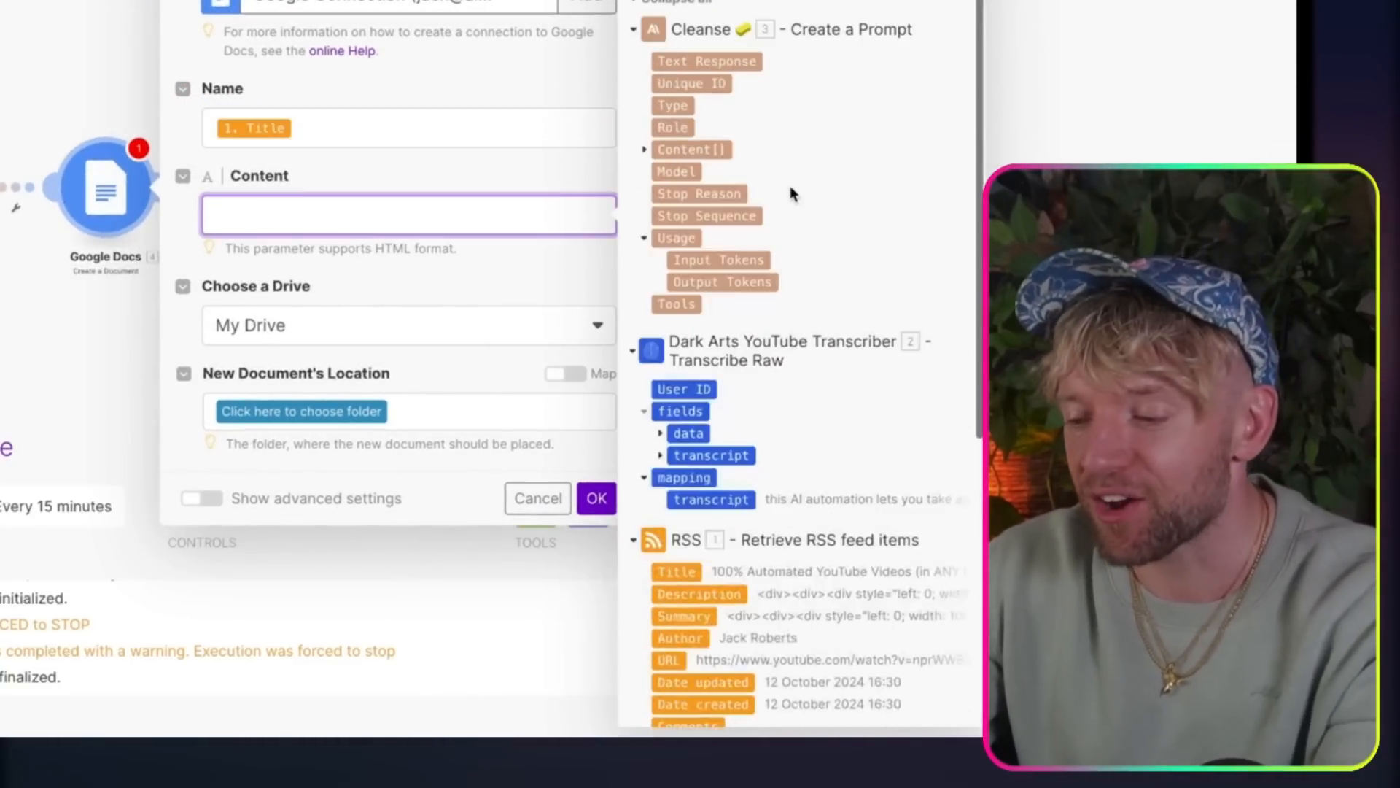
{"action": "left_click", "coordinate": [722, 60]}
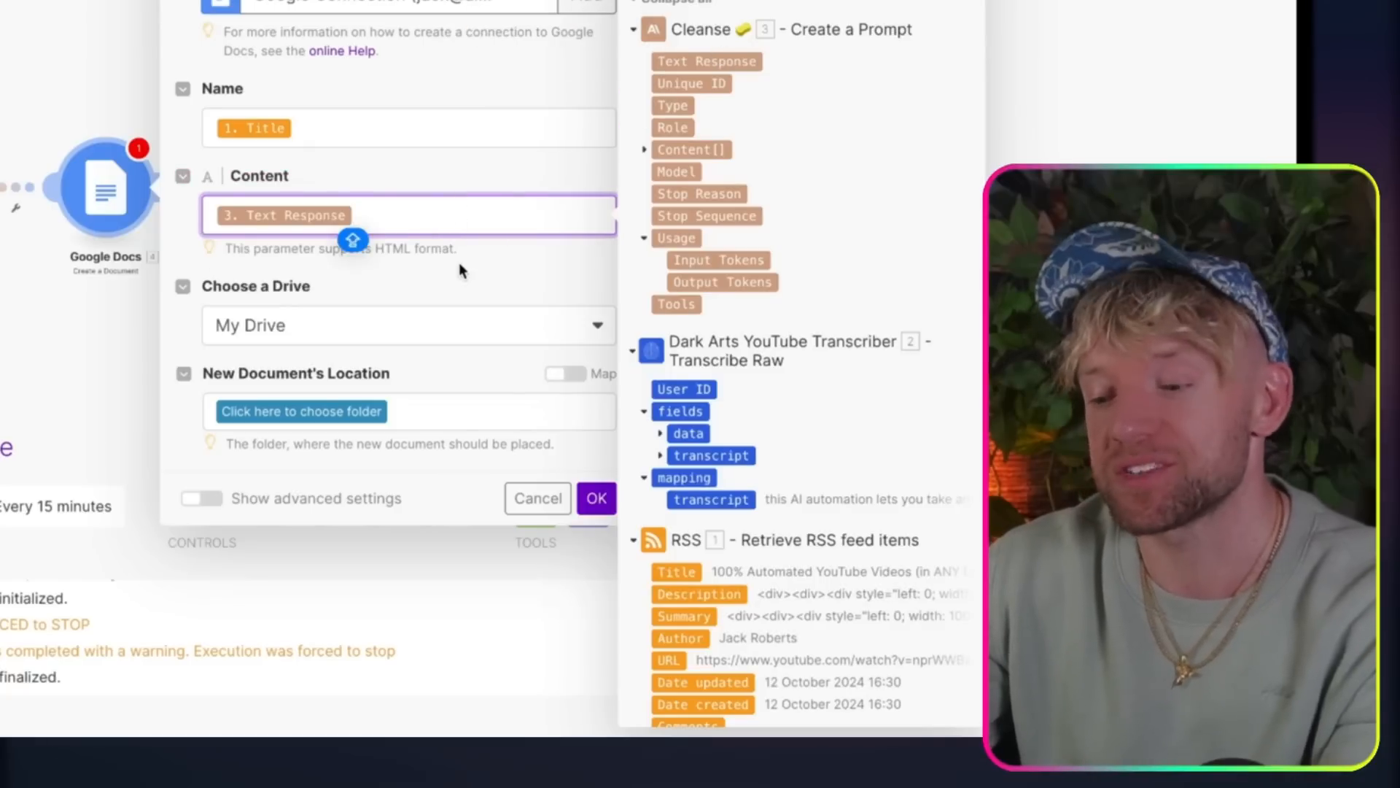
{"action": "left_click", "coordinate": [331, 411]}
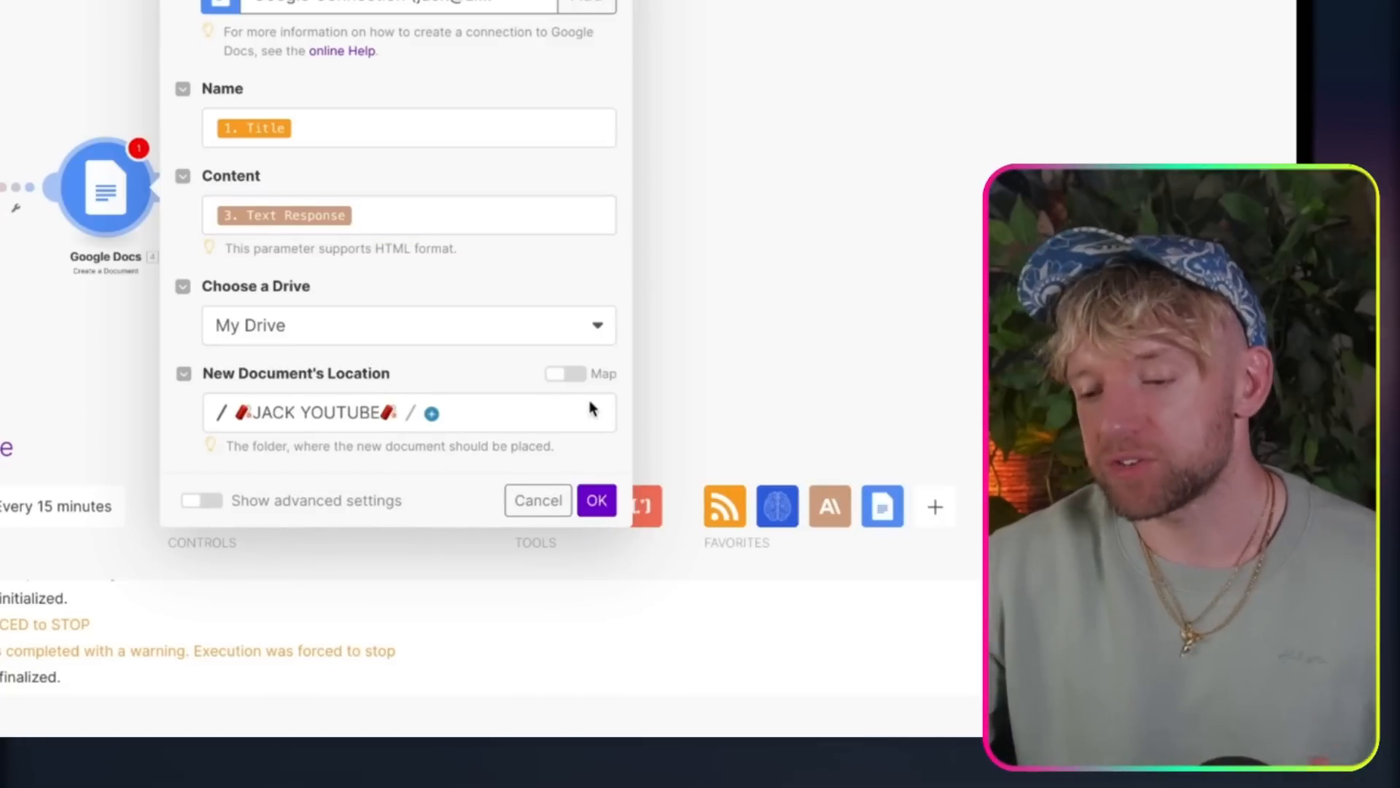
{"action": "left_click", "coordinate": [597, 500]}
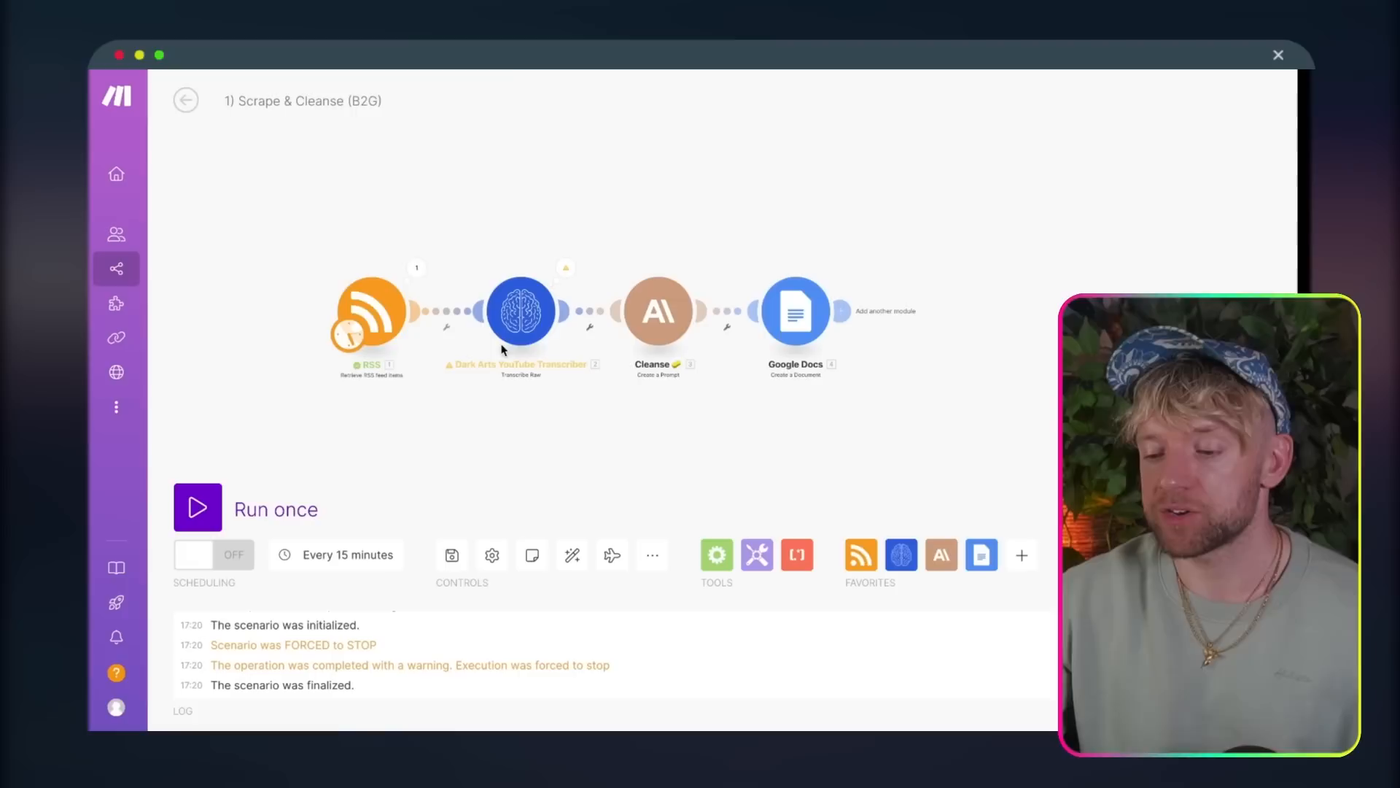
Step: Set the RSS module's maximum number of returned items to 1 and run the scenario once
{"action": "left_click", "coordinate": [87, 192]}
{"action": "left_click", "coordinate": [591, 595]}
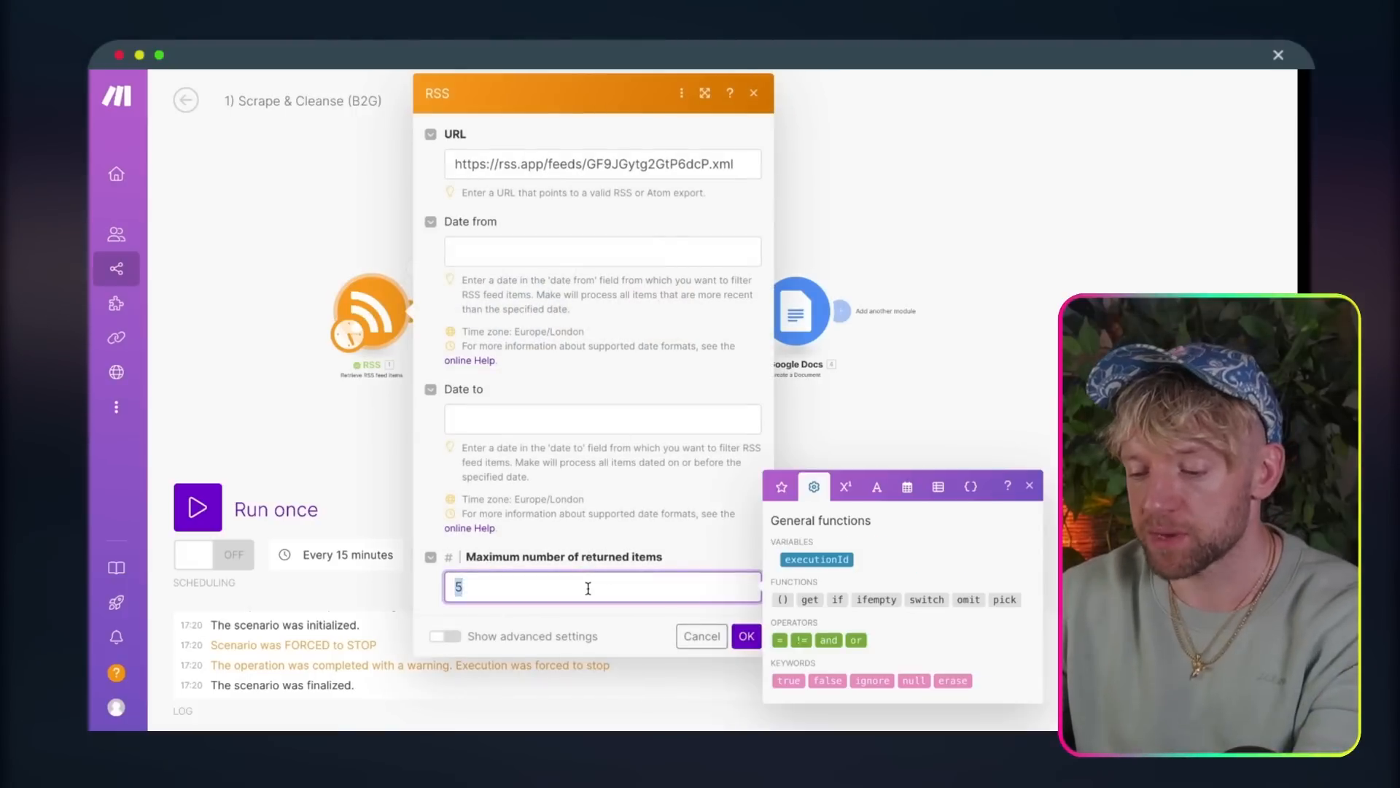
{"action": "key", "text": "BackSpace"}
{"action": "type", "text": "1"}
{"action": "left_click", "coordinate": [746, 635]}
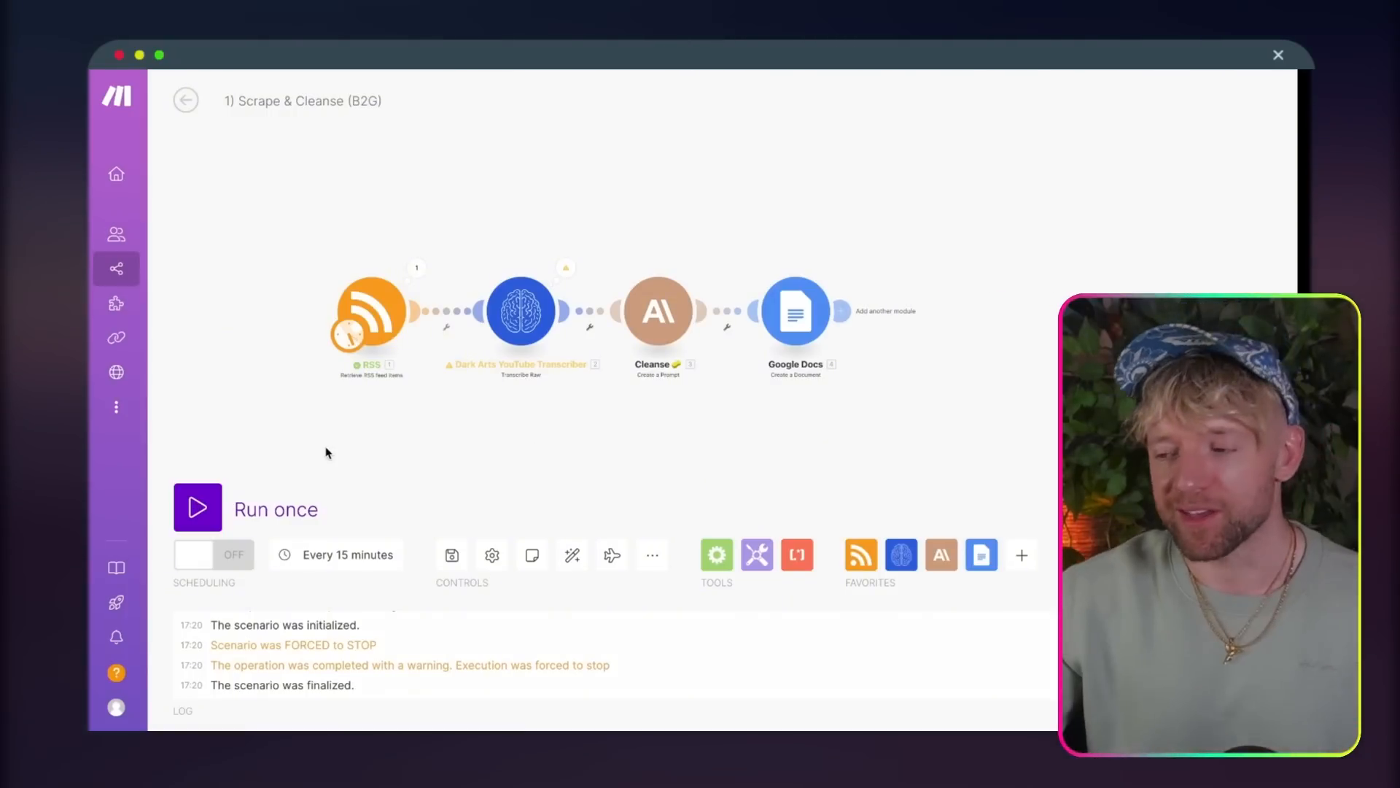
{"action": "left_click", "coordinate": [197, 508]}
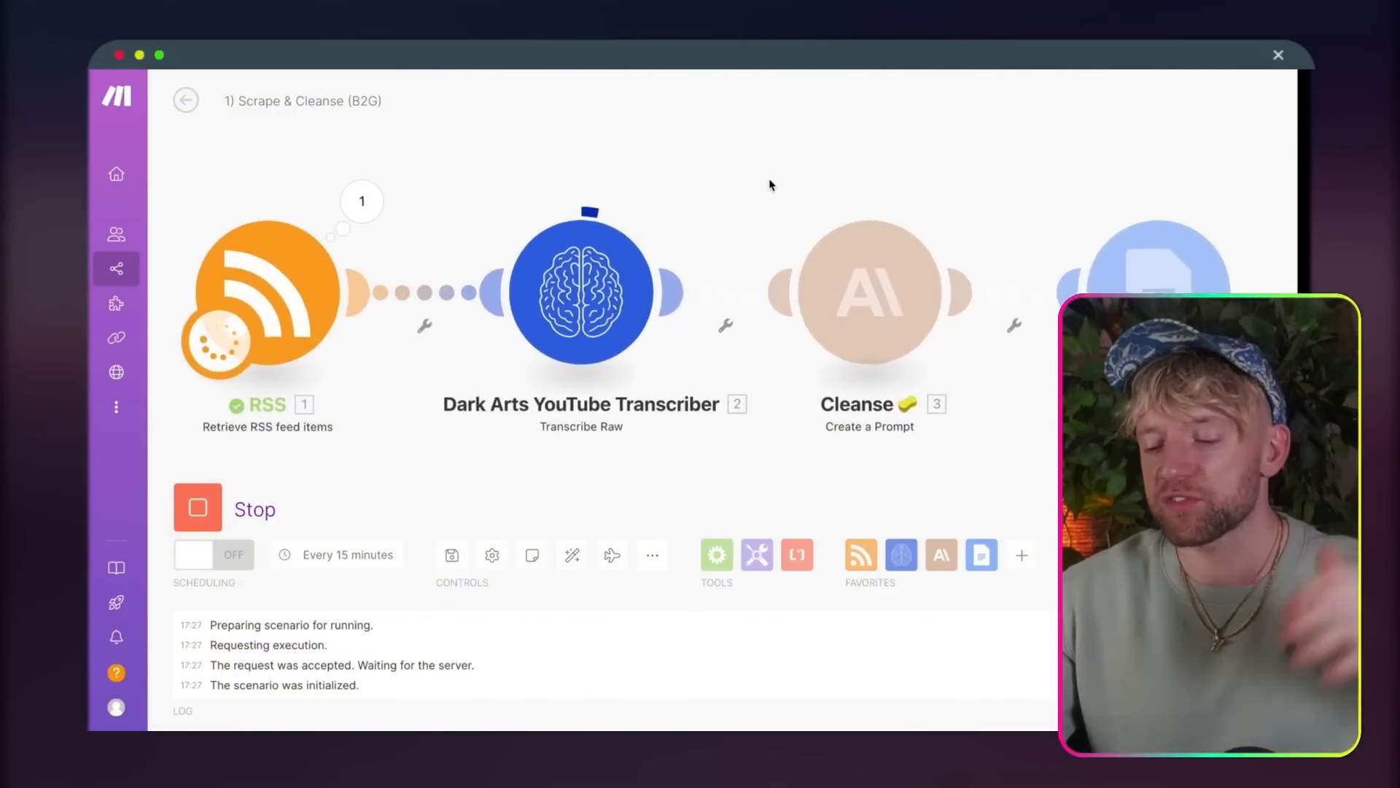
{"action": "left_click_drag", "start_coordinate": [760, 167], "coordinate": [752, 145]}
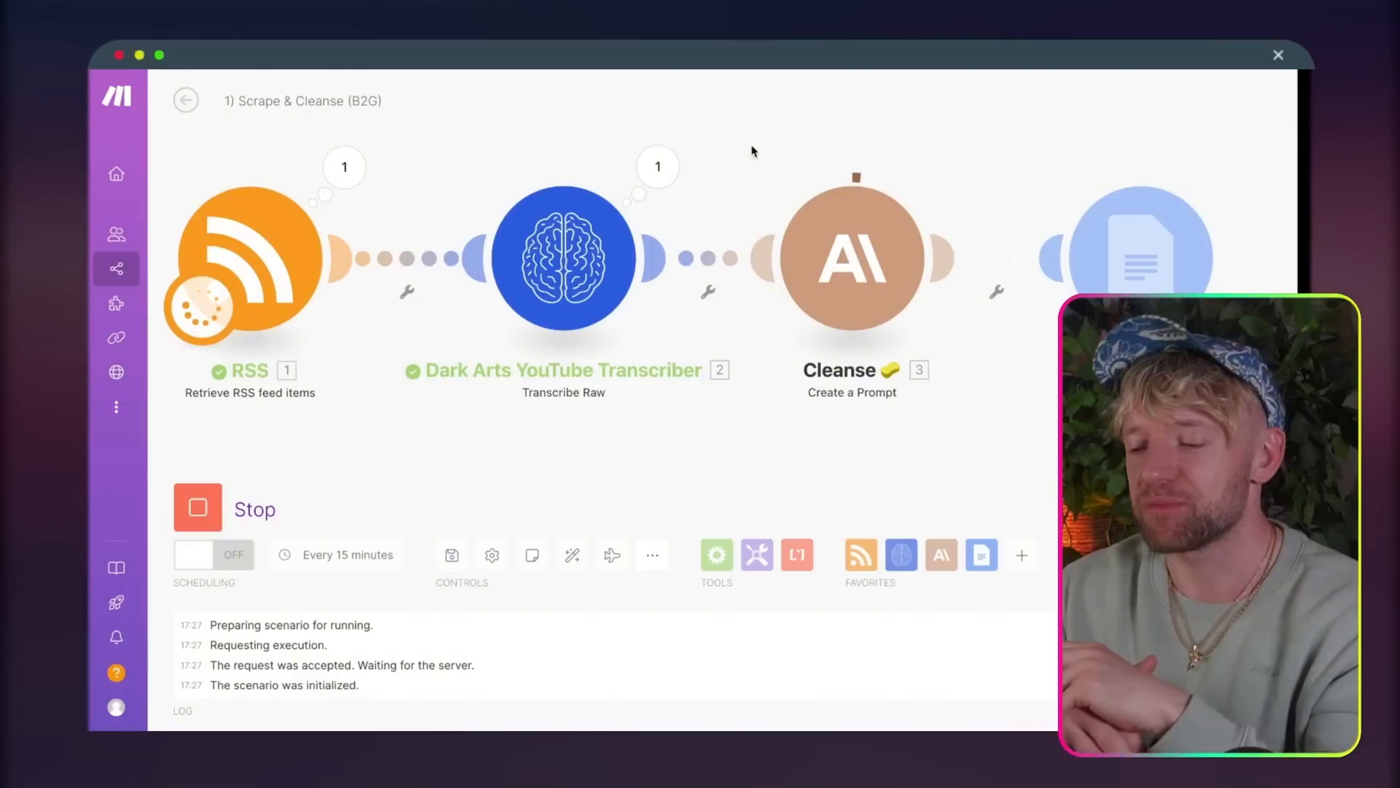
Step: Examine the Dark Arts YouTube Transcriber's output for this run, expanding its fields and mapping to read the full transcript
{"action": "left_click", "coordinate": [658, 167]}
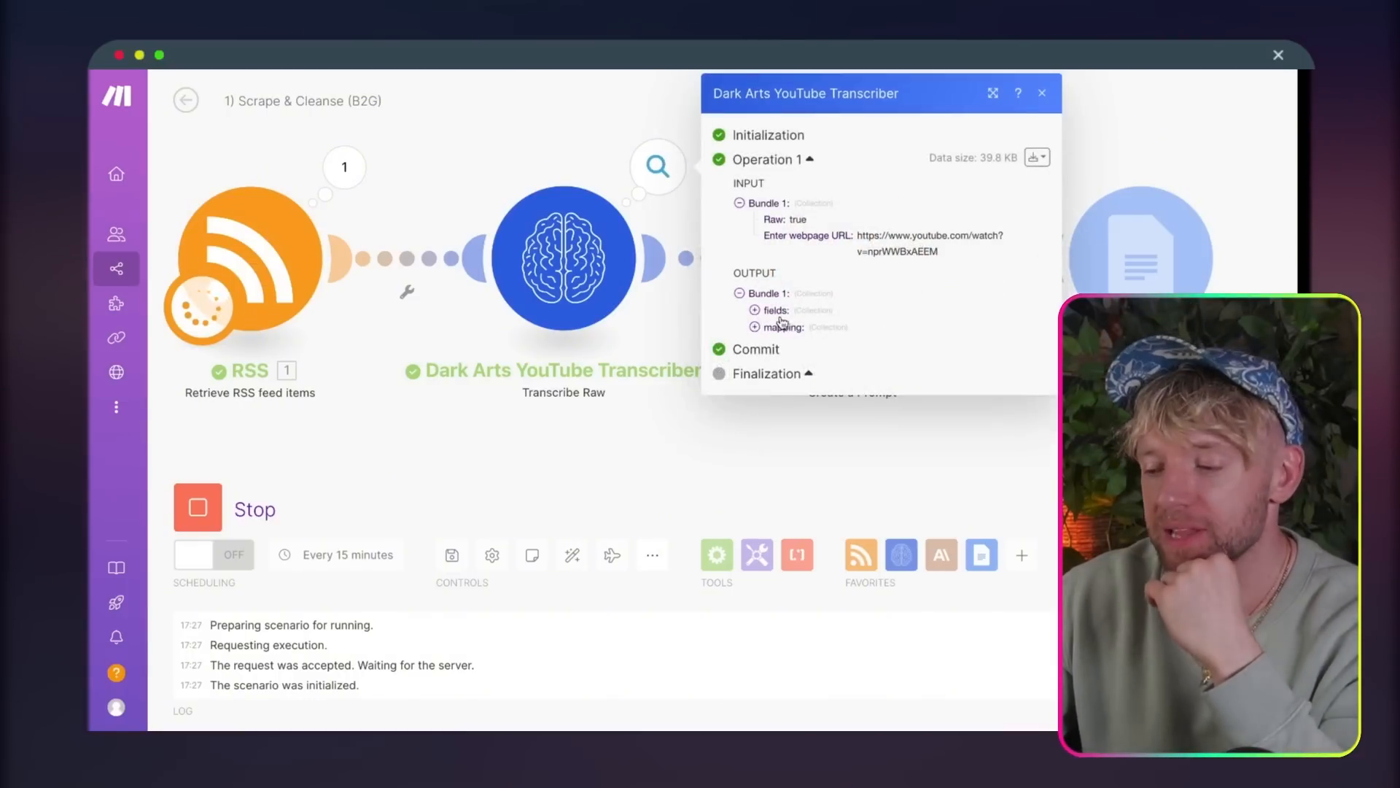
{"action": "left_click", "coordinate": [755, 313]}
{"action": "left_click", "coordinate": [754, 362]}
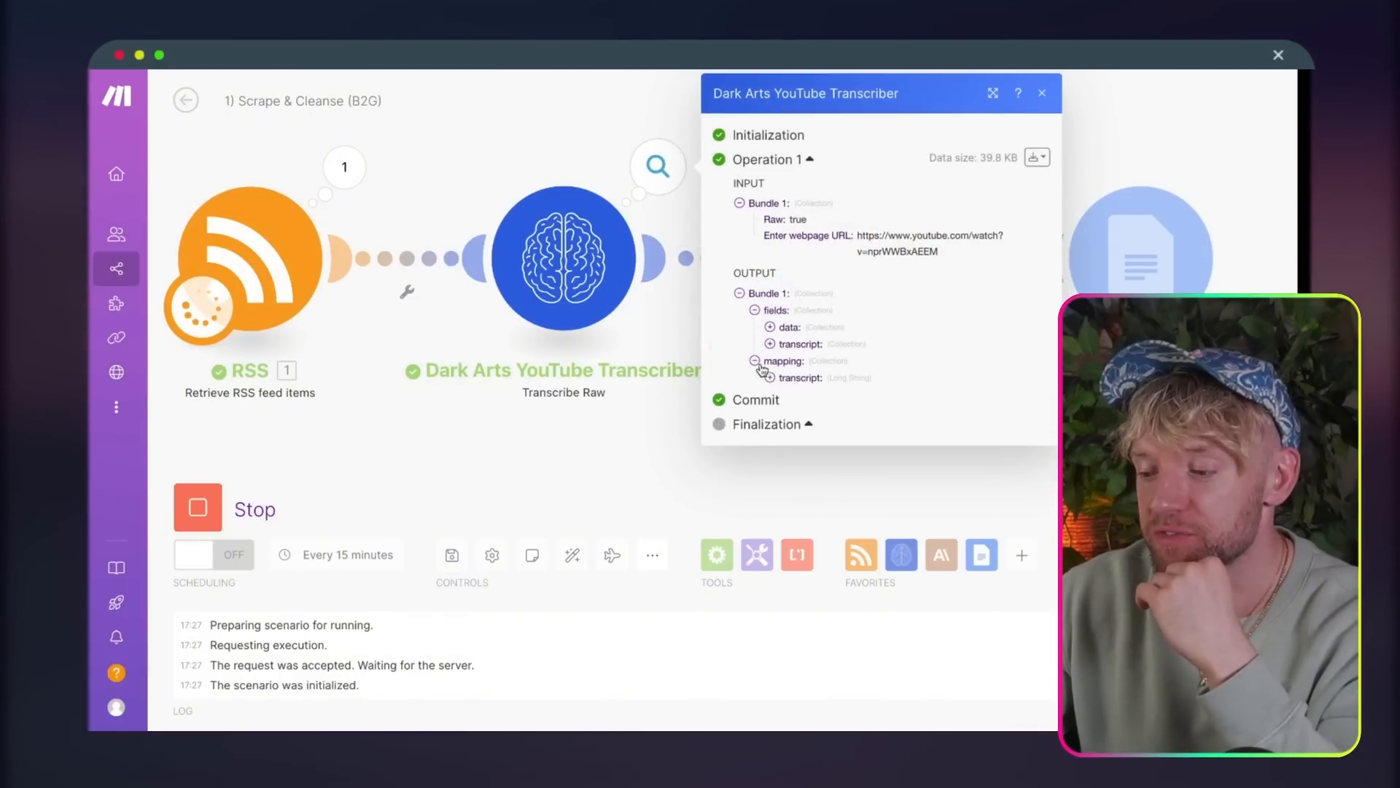
{"action": "left_click", "coordinate": [770, 378]}
{"action": "scroll", "coordinate": [875, 437], "scroll_direction": "down", "scroll_amount": 10}
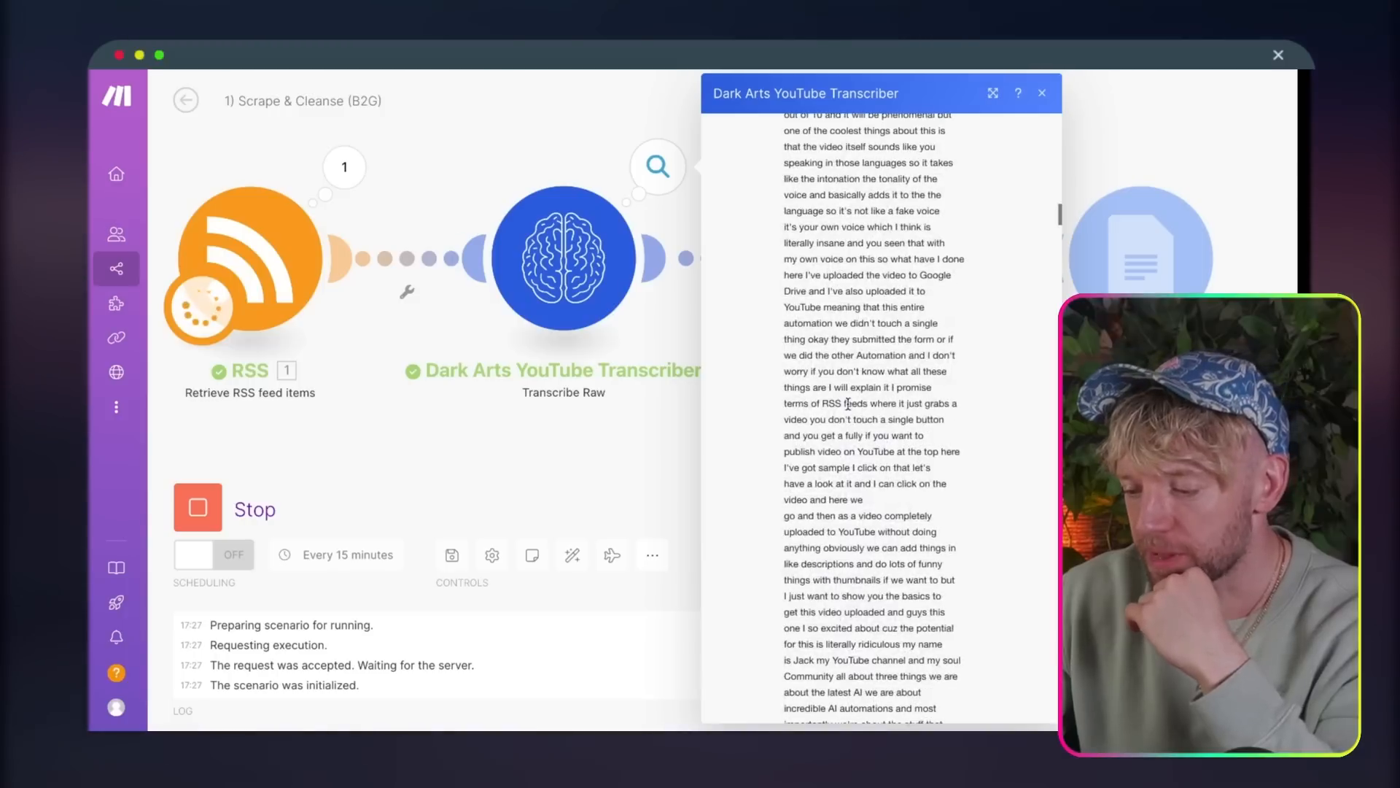
{"action": "scroll", "coordinate": [863, 433], "scroll_direction": "down", "scroll_amount": 20}
{"action": "left_click", "coordinate": [1124, 478]}
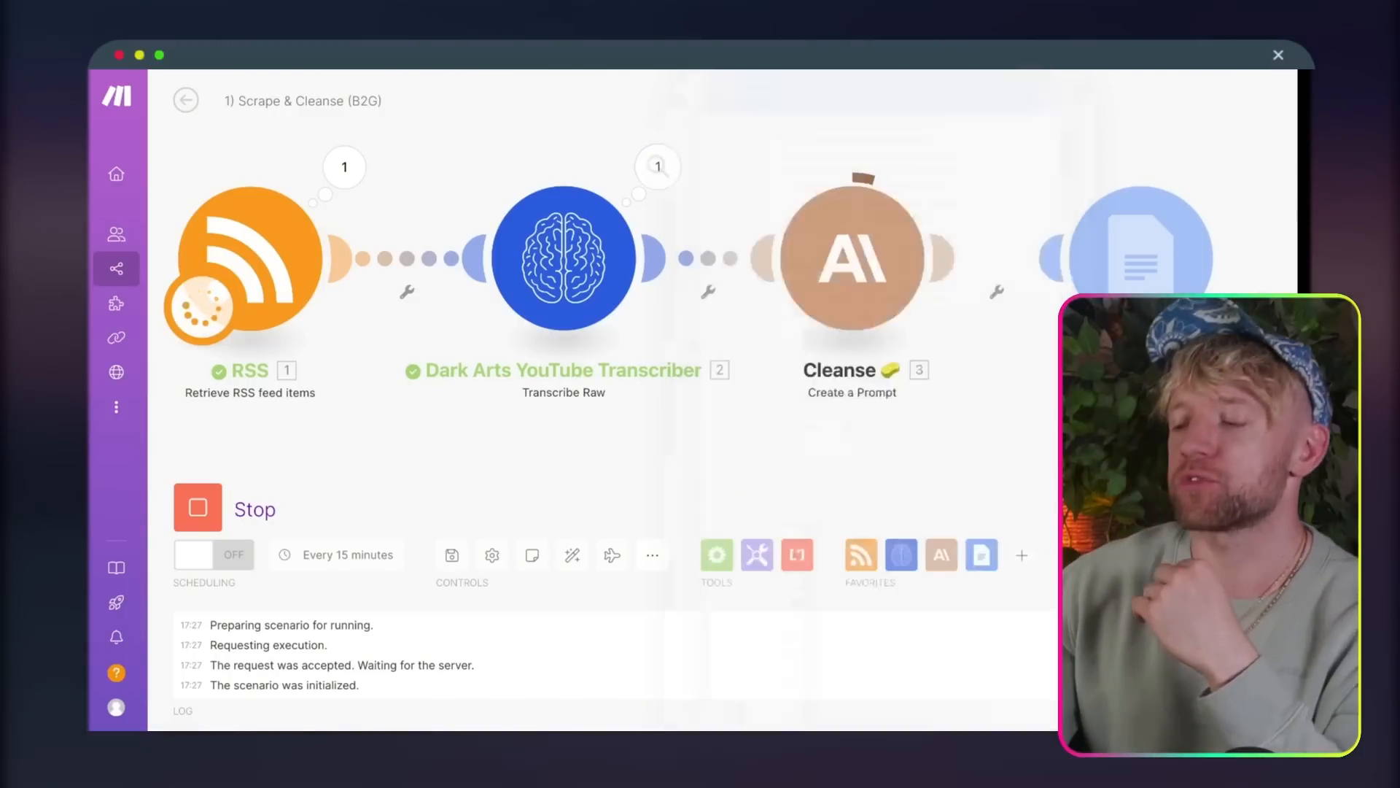
{"action": "left_click_drag", "start_coordinate": [1124, 478], "coordinate": [931, 475]}
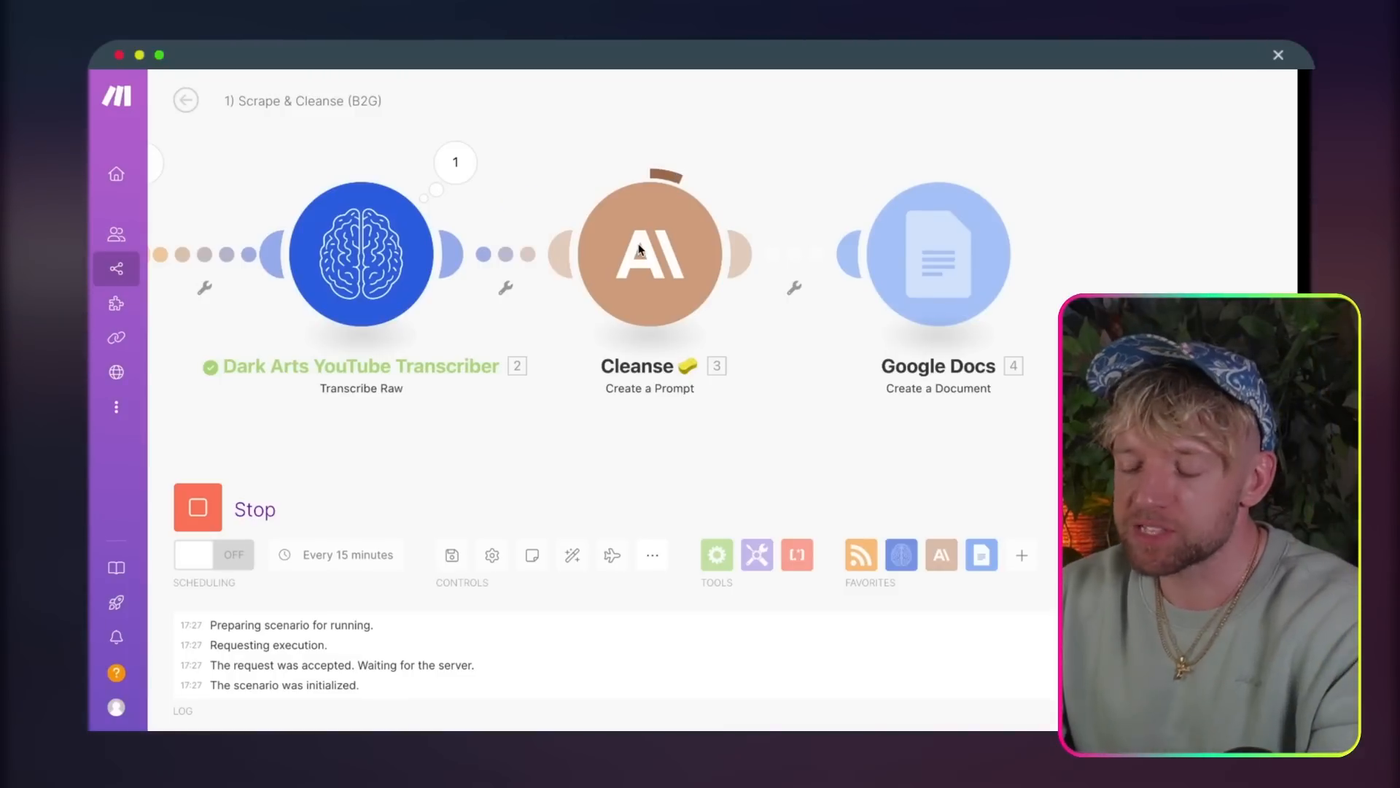
{"action": "left_click_drag", "start_coordinate": [639, 249], "coordinate": [656, 266]}
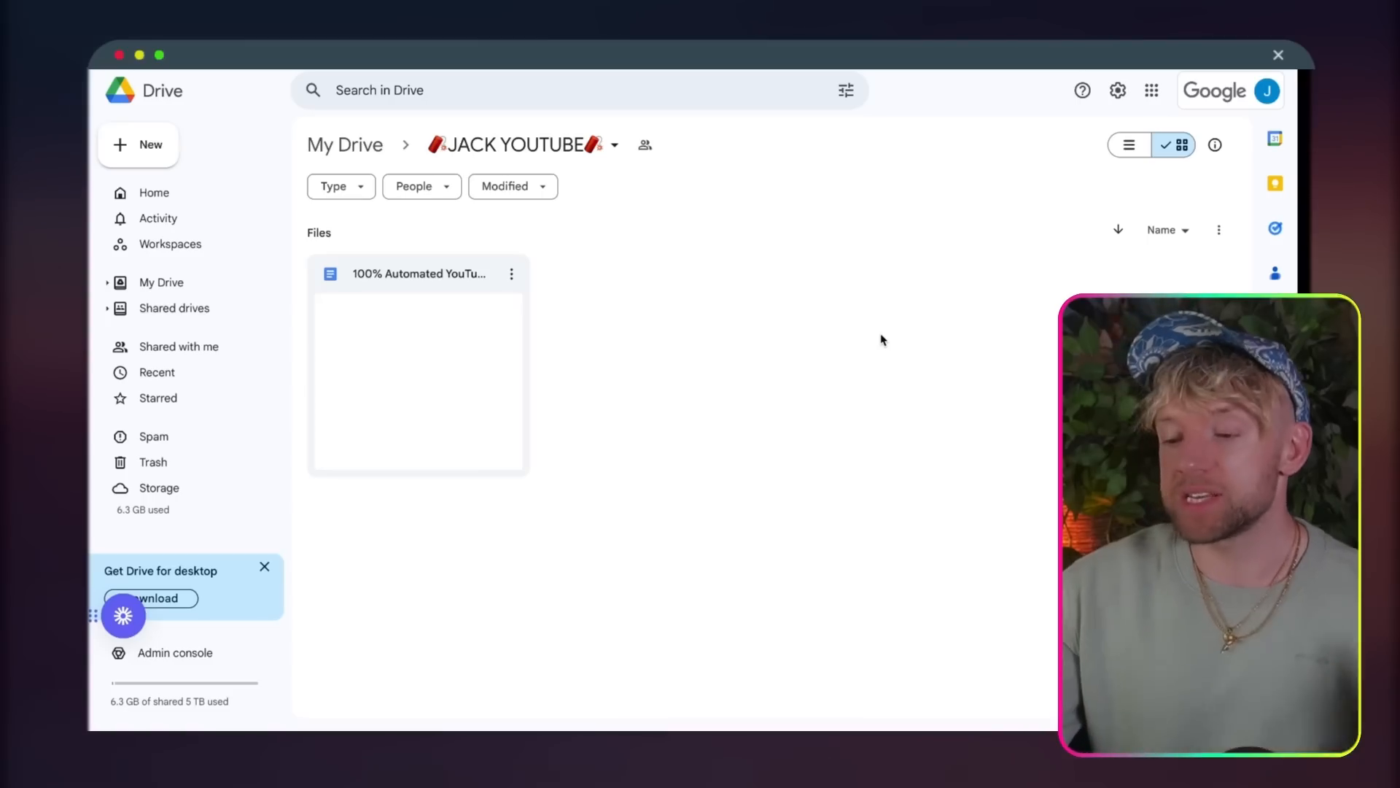
{"action": "double_click", "coordinate": [476, 338]}
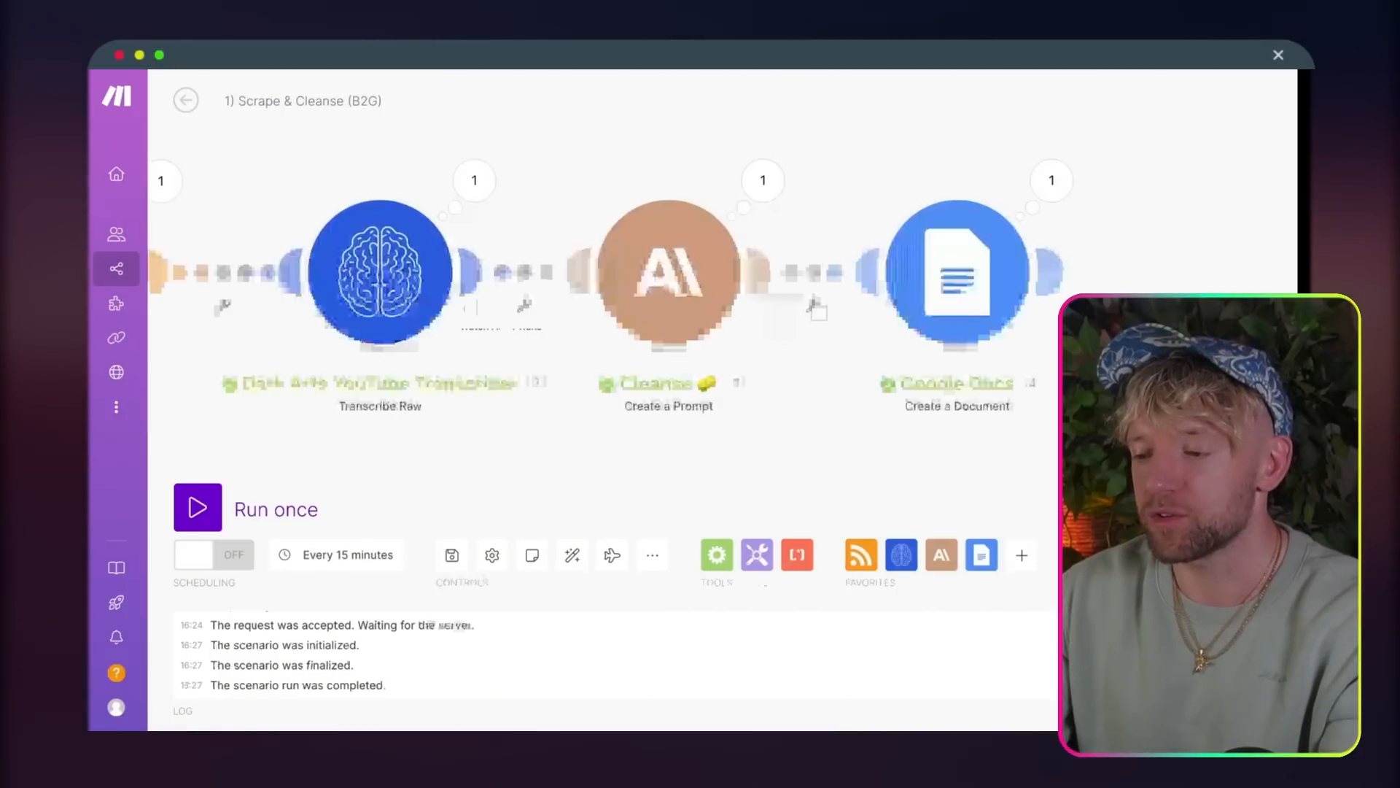
{"action": "left_click_drag", "start_coordinate": [682, 122], "coordinate": [912, 123]}
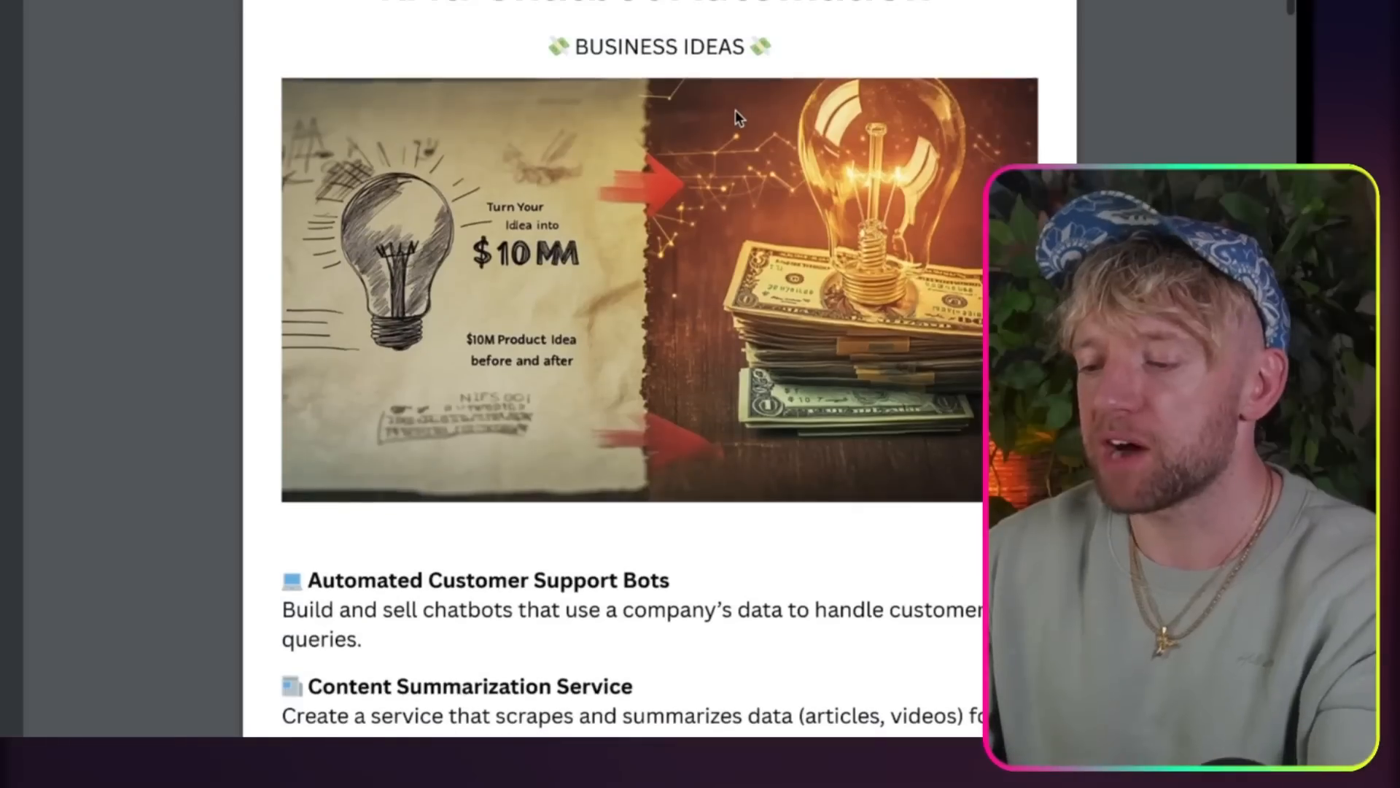
Step: Read through the business ideas in the RAG Chatbot Automation document
{"action": "scroll", "coordinate": [735, 111], "scroll_direction": "down", "scroll_amount": 10}
{"action": "scroll", "coordinate": [737, 117], "scroll_direction": "down", "scroll_amount": 15}
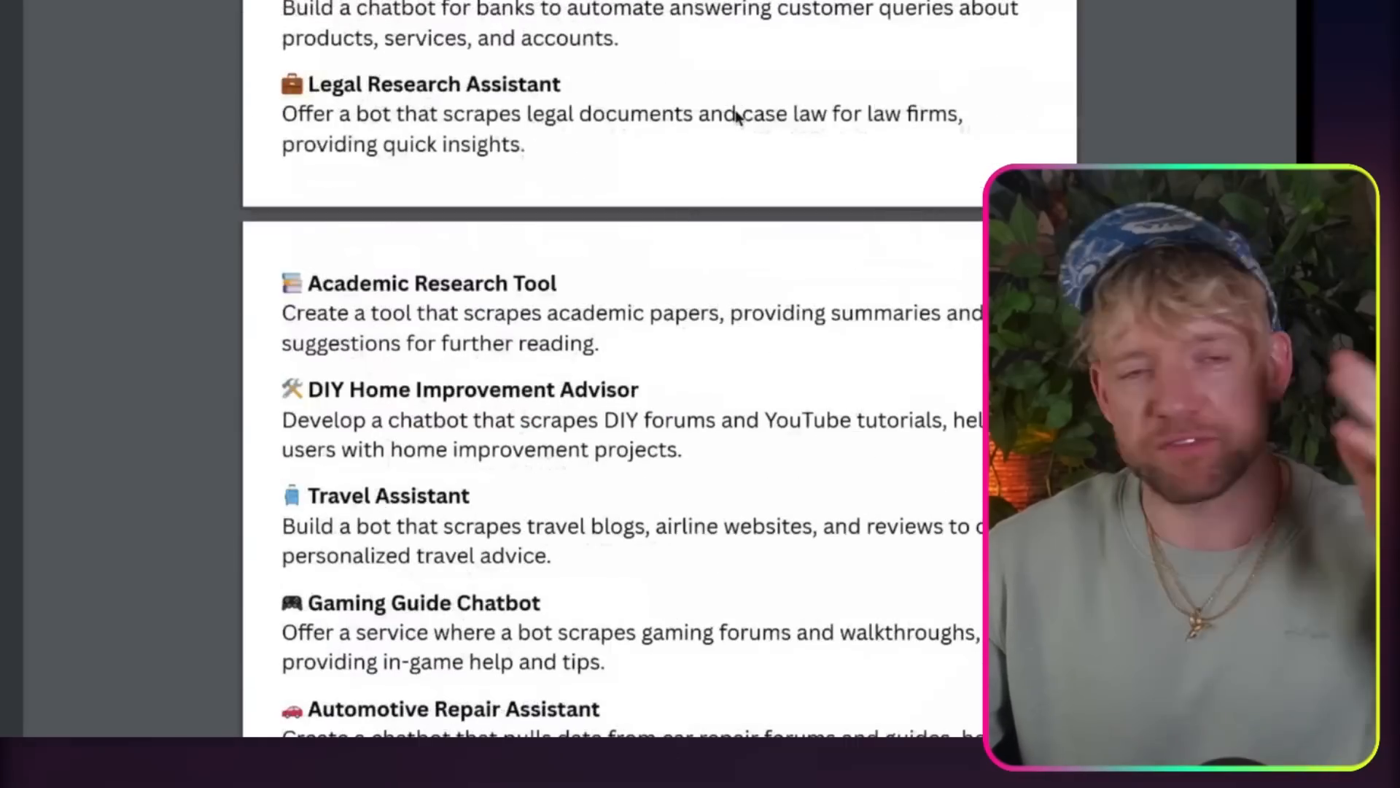
{"action": "scroll", "coordinate": [737, 119], "scroll_direction": "up", "scroll_amount": 20}
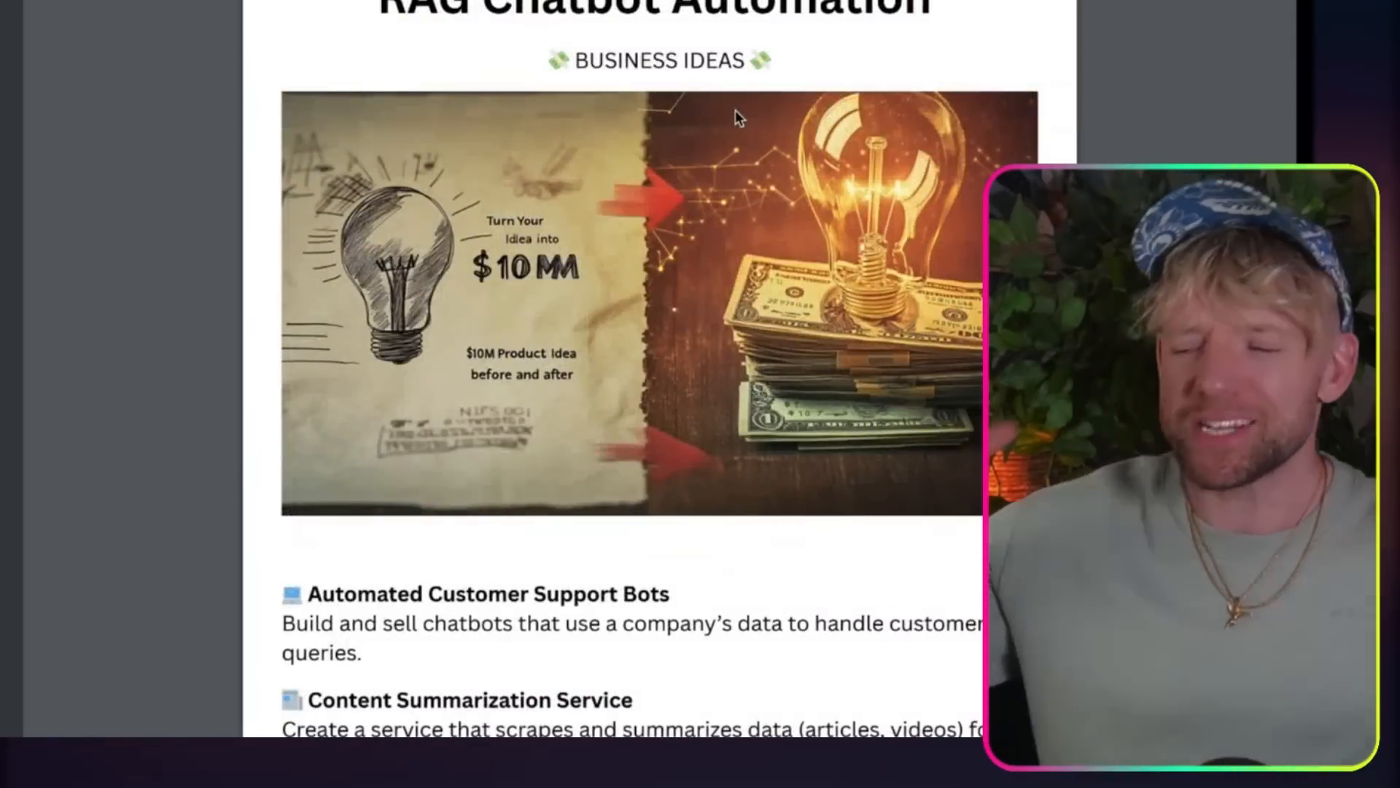
{"action": "scroll", "coordinate": [735, 111], "scroll_direction": "down", "scroll_amount": 2}
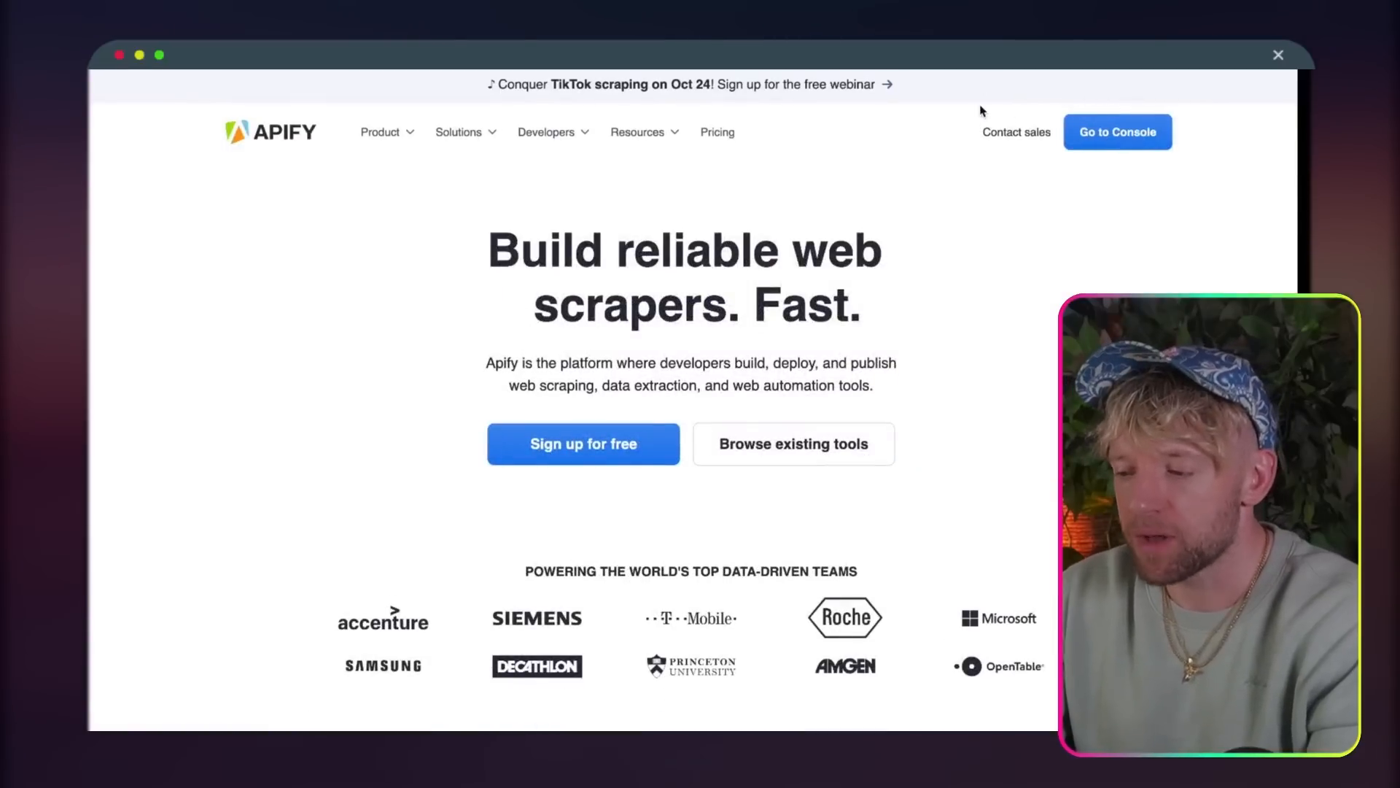
Step: Enter the Apify console and review the Website Content Crawler actor's input settings and start URL
{"action": "left_click", "coordinate": [1143, 138]}
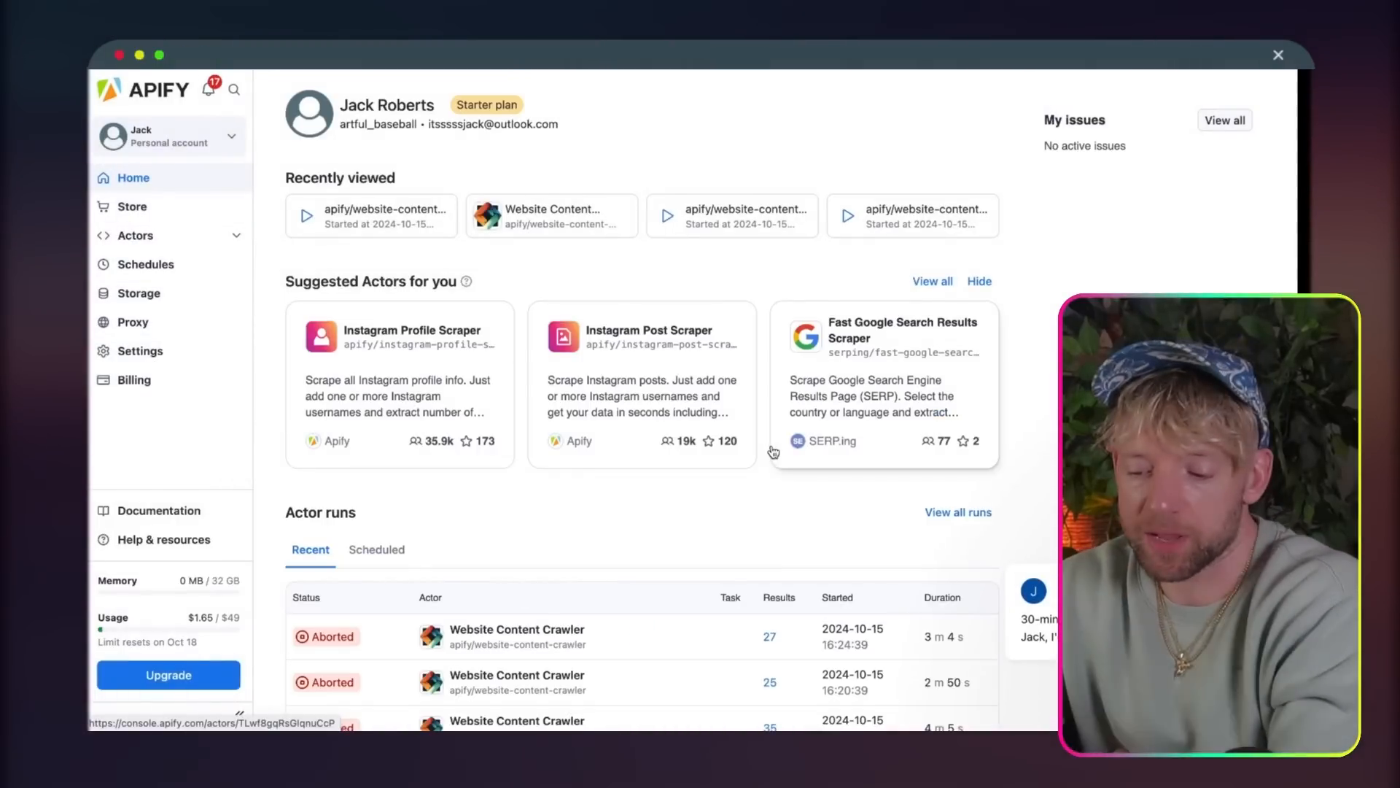
{"action": "left_click", "coordinate": [170, 240]}
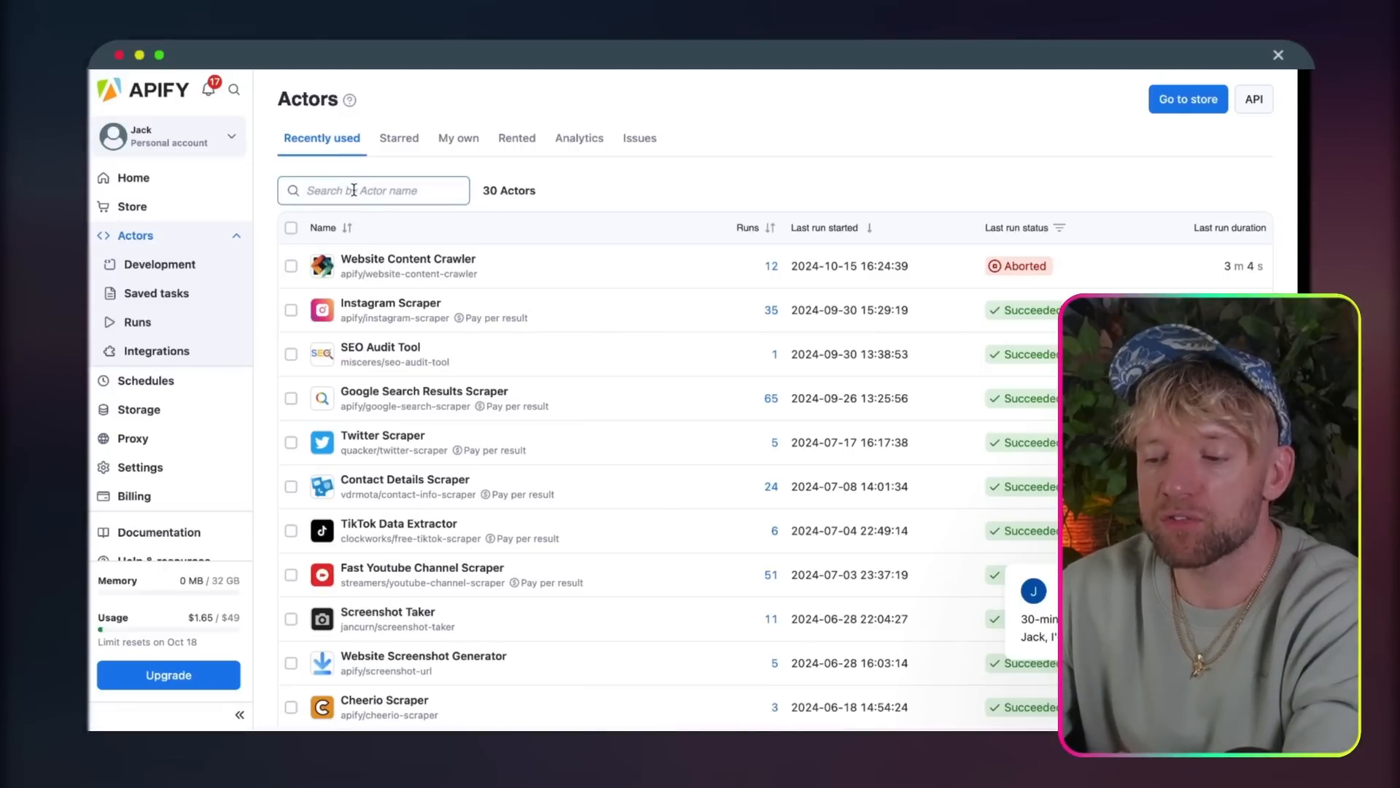
{"action": "left_click", "coordinate": [410, 261]}
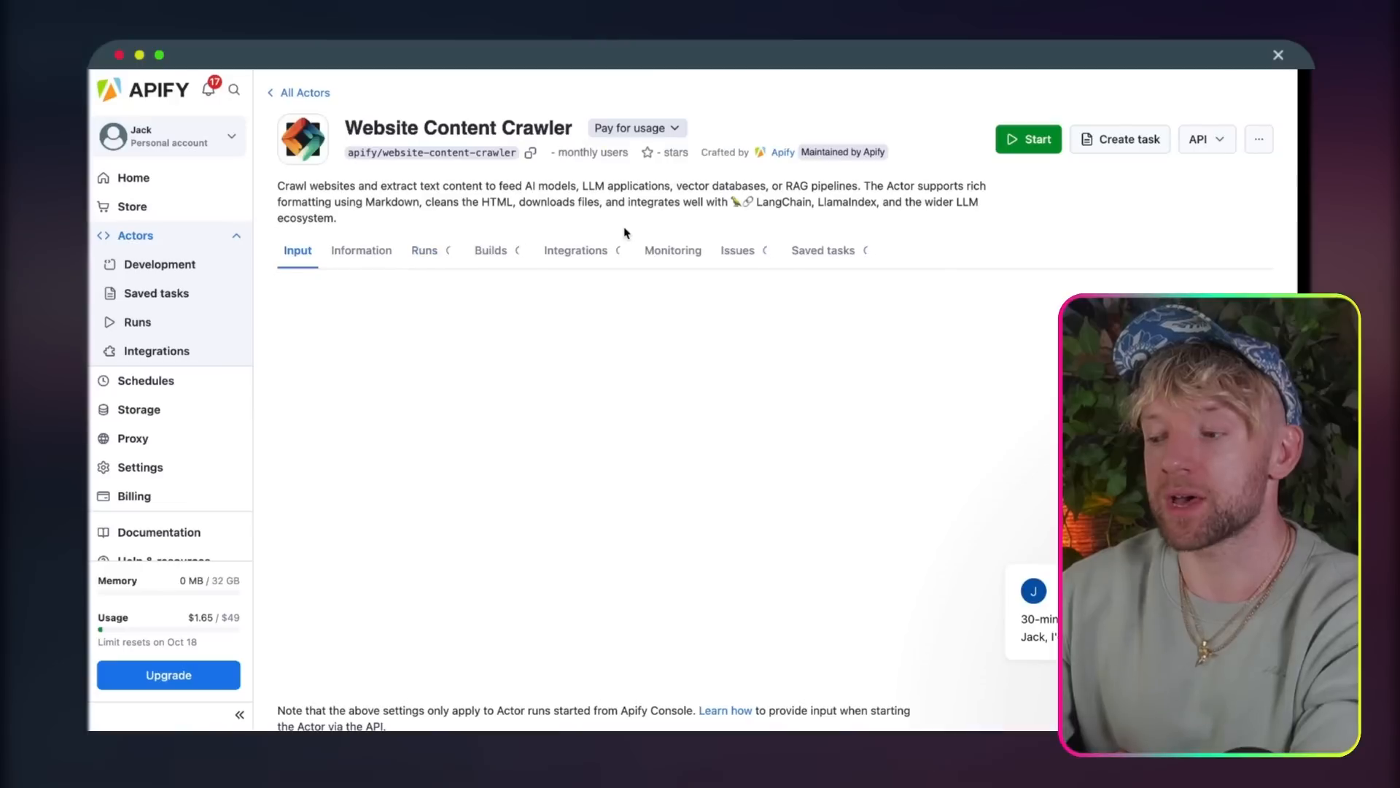
{"action": "scroll", "coordinate": [1049, 229], "scroll_direction": "down", "scroll_amount": 1}
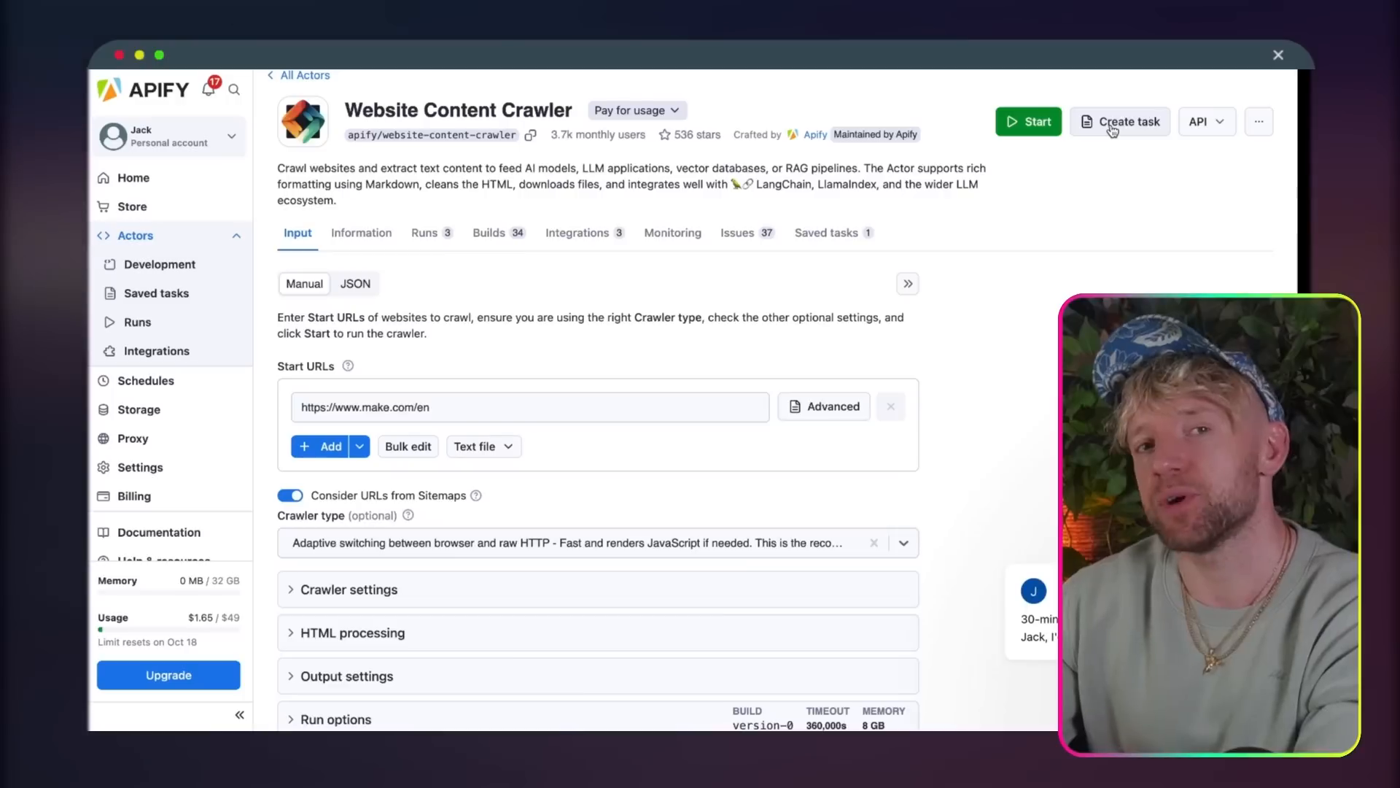
{"action": "scroll", "coordinate": [1097, 212], "scroll_direction": "down", "scroll_amount": 1}
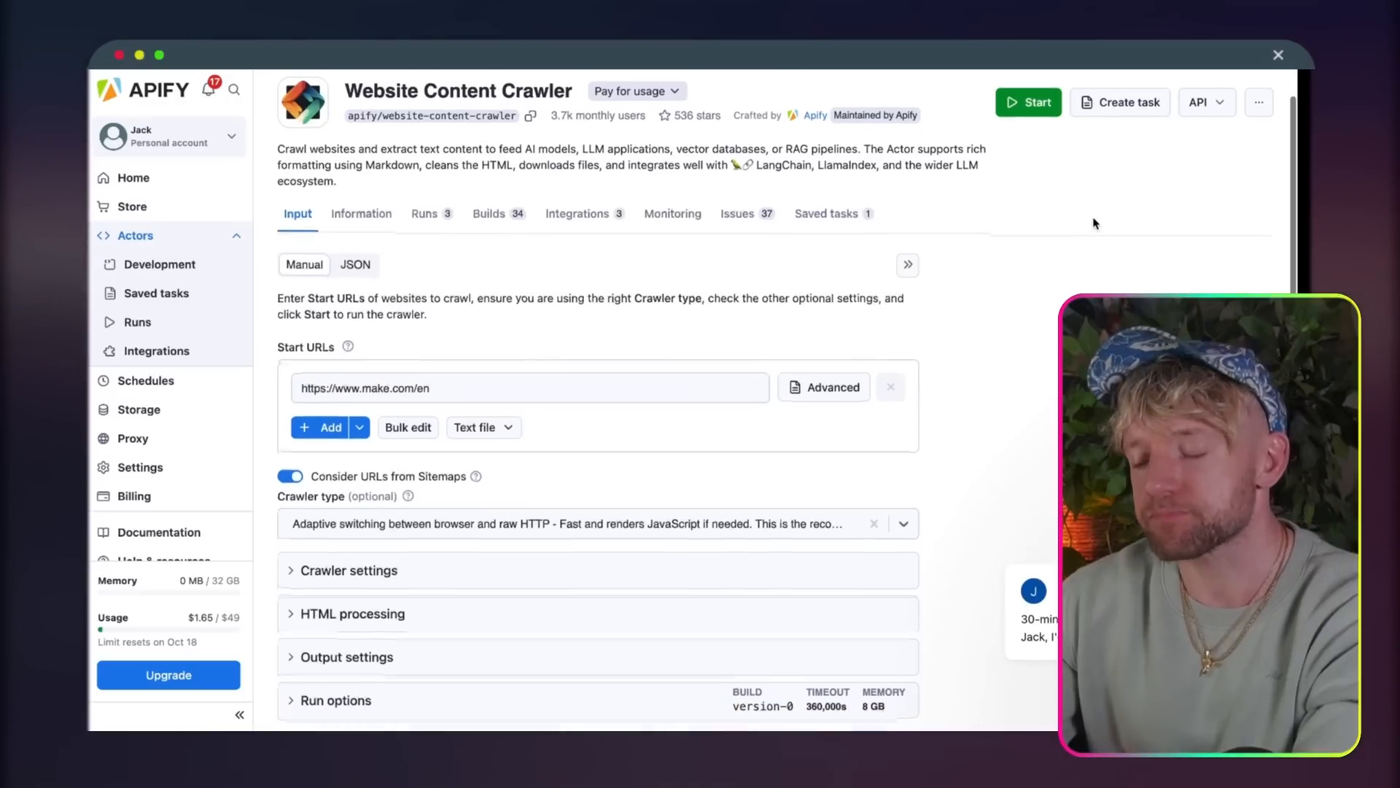
{"action": "left_click", "coordinate": [584, 401]}
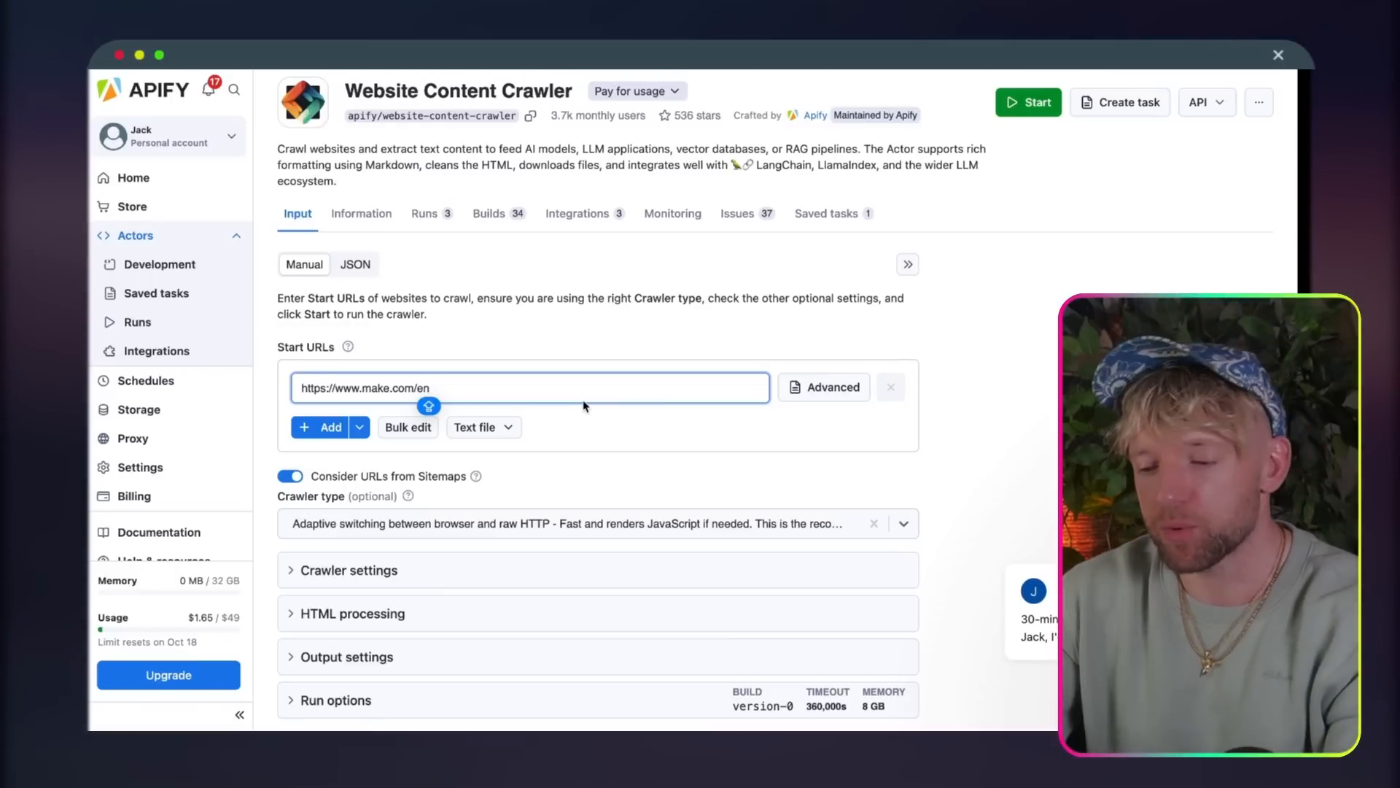
{"action": "key", "text": "Caps_Lock"}
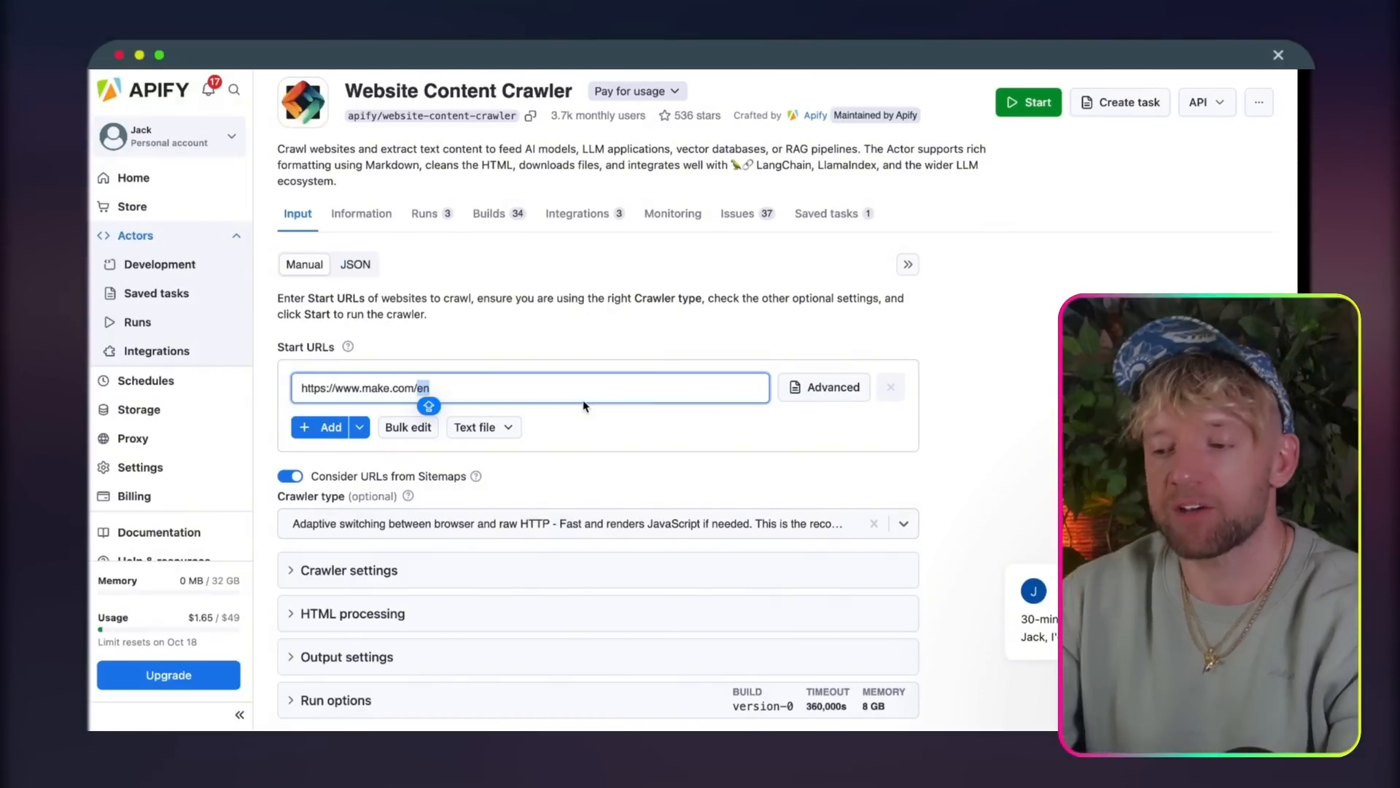
{"action": "scroll", "coordinate": [584, 406], "scroll_direction": "up", "scroll_amount": 1}
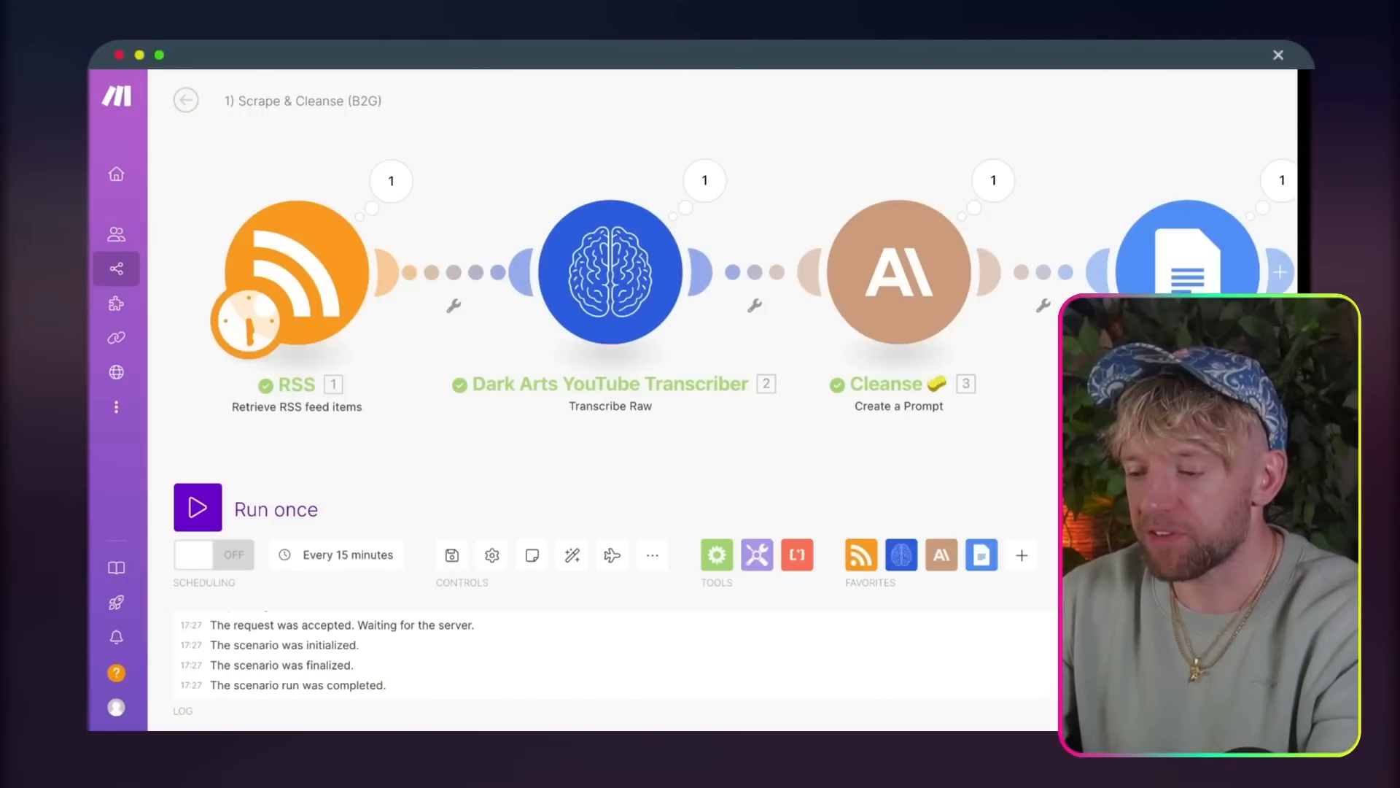
Step: Back in the Make scenario, delete the RSS and Dark Arts YouTube Transcriber modules
{"action": "right_click", "coordinate": [279, 272]}
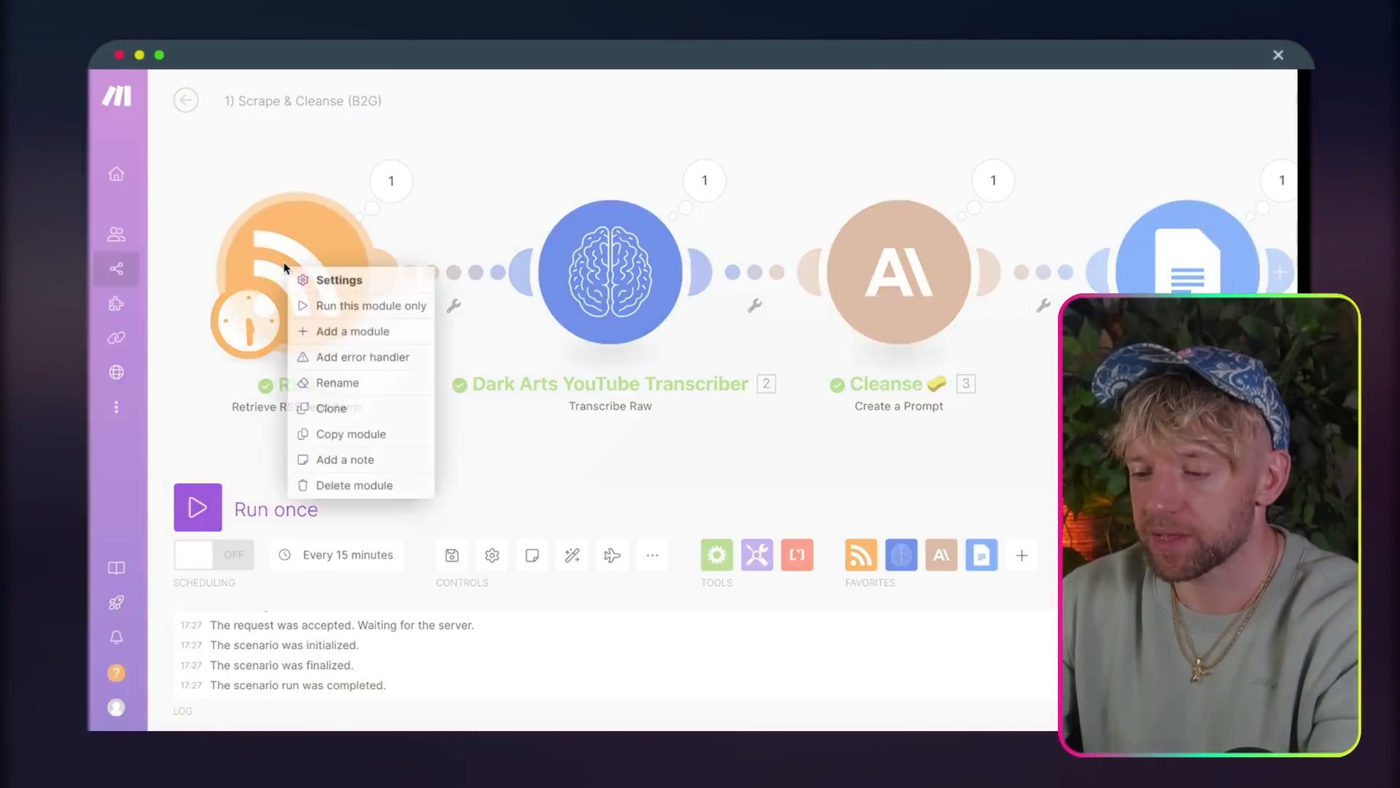
{"action": "left_click", "coordinate": [358, 485]}
{"action": "left_click", "coordinate": [646, 315]}
{"action": "right_click", "coordinate": [610, 305]}
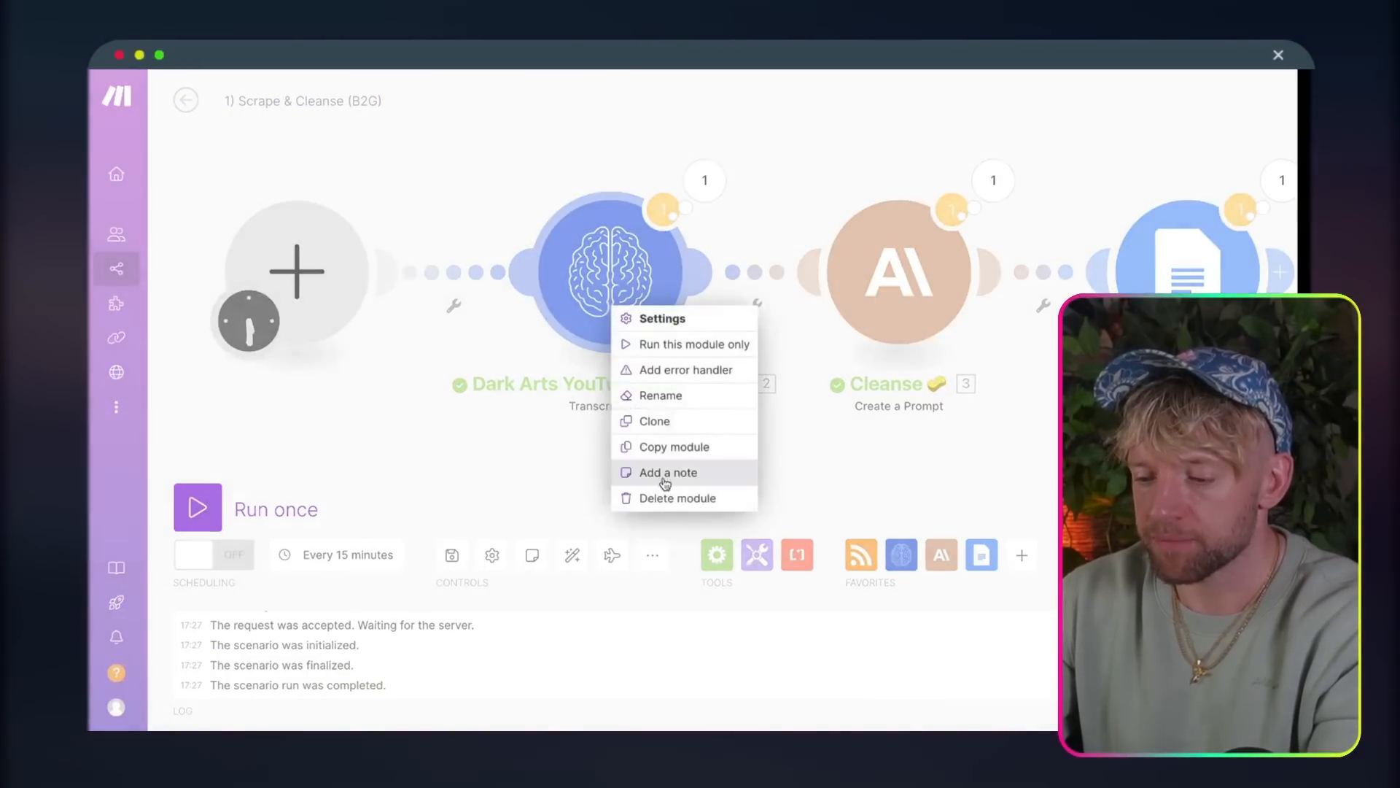
{"action": "left_click", "coordinate": [671, 502]}
Step: In the Cleanse module's prompt, replace "YouTube video transcripts." with "documents." and save the module
{"action": "left_click", "coordinate": [959, 294]}
{"action": "scroll", "coordinate": [566, 428], "scroll_direction": "right", "scroll_amount": 5}
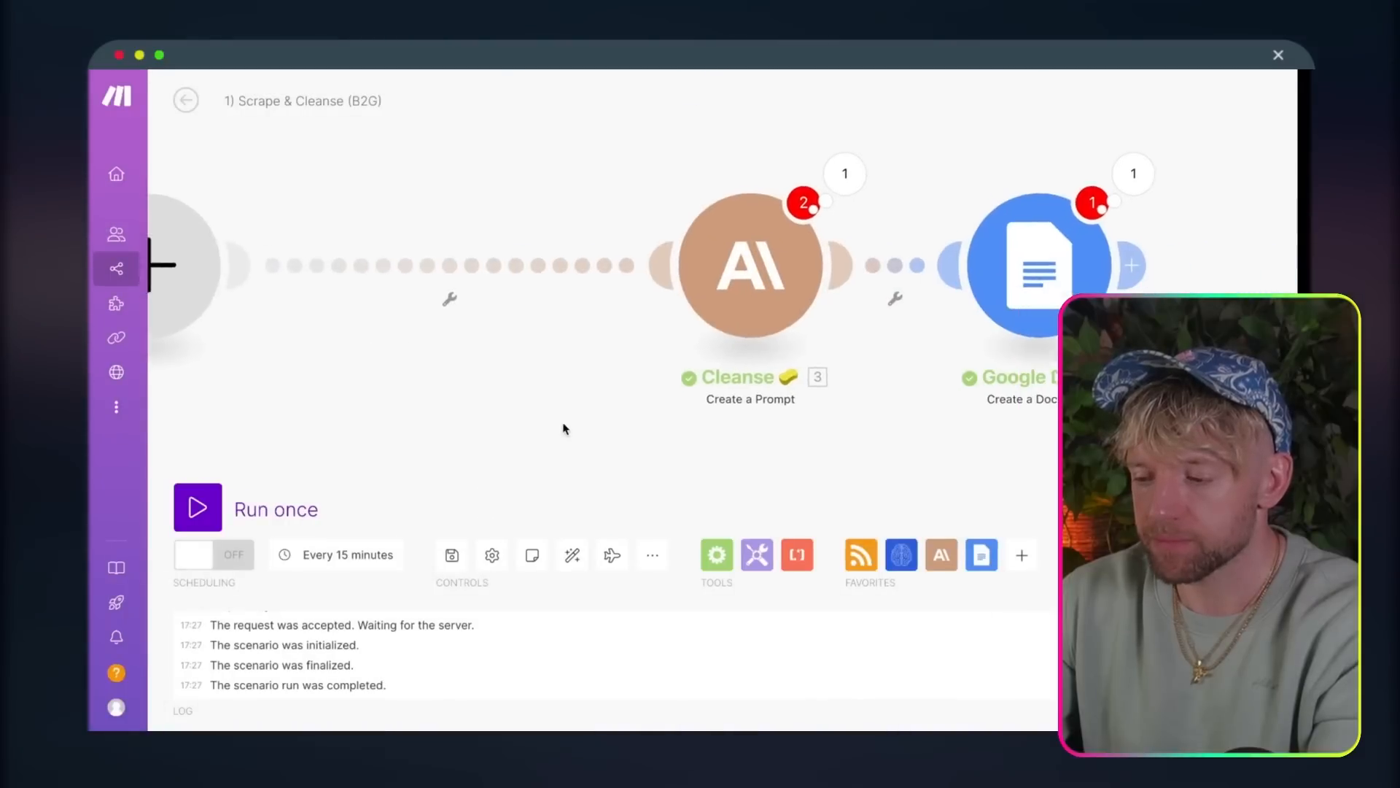
{"action": "left_click", "coordinate": [710, 279]}
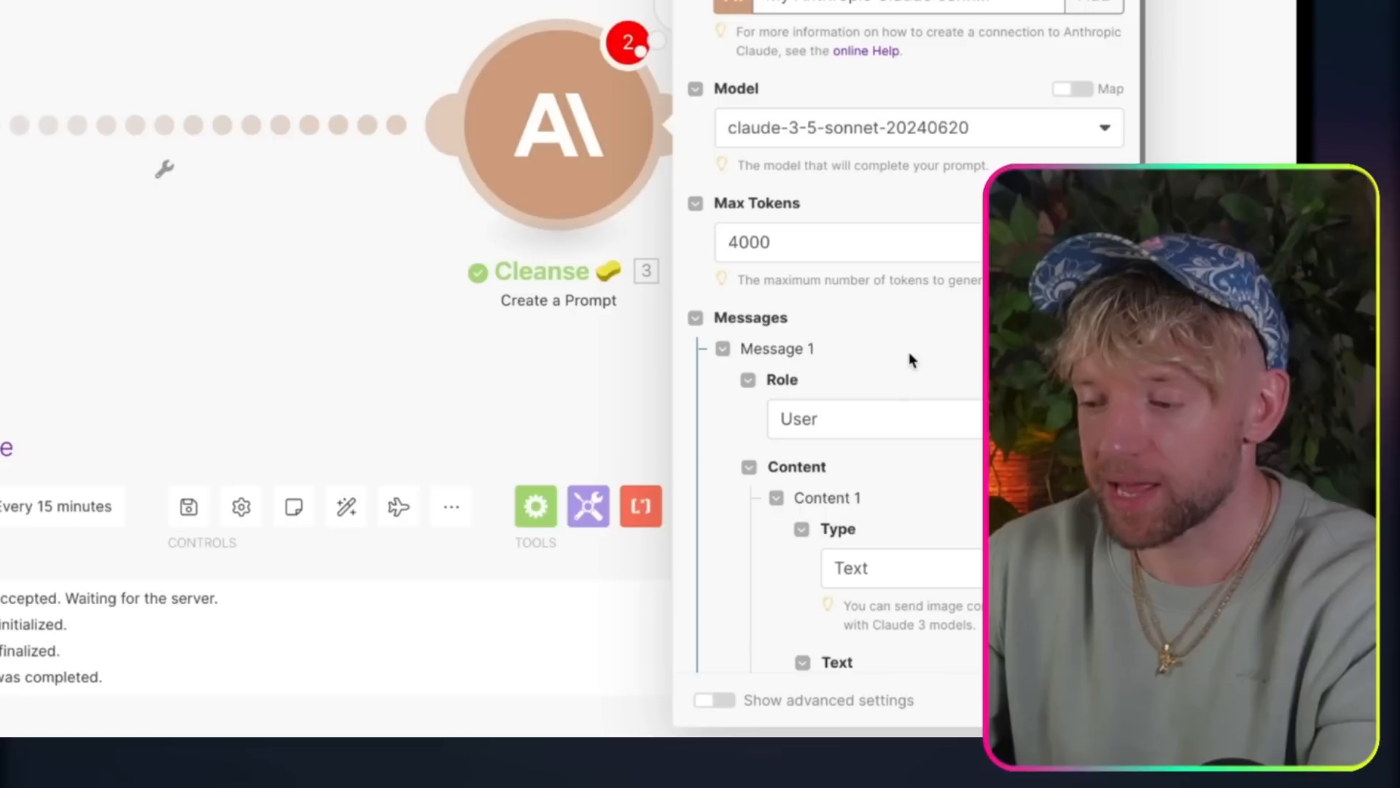
{"action": "scroll", "coordinate": [1004, 437], "scroll_direction": "down", "scroll_amount": 5}
{"action": "left_click_drag", "start_coordinate": [1193, 329], "coordinate": [676, 326]}
{"action": "scroll", "coordinate": [481, 447], "scroll_direction": "down", "scroll_amount": 2}
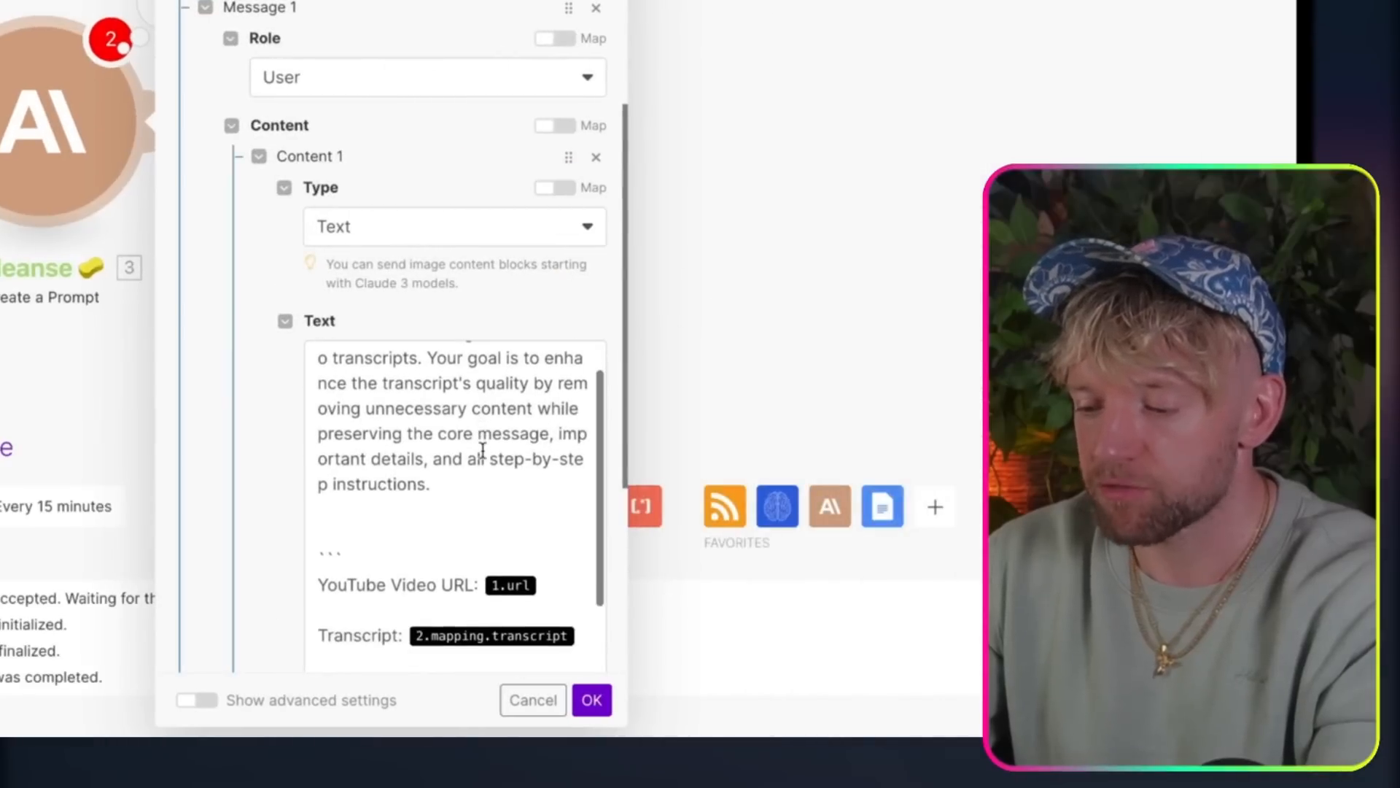
{"action": "scroll", "coordinate": [491, 424], "scroll_direction": "up", "scroll_amount": 2}
{"action": "left_click", "coordinate": [517, 385]}
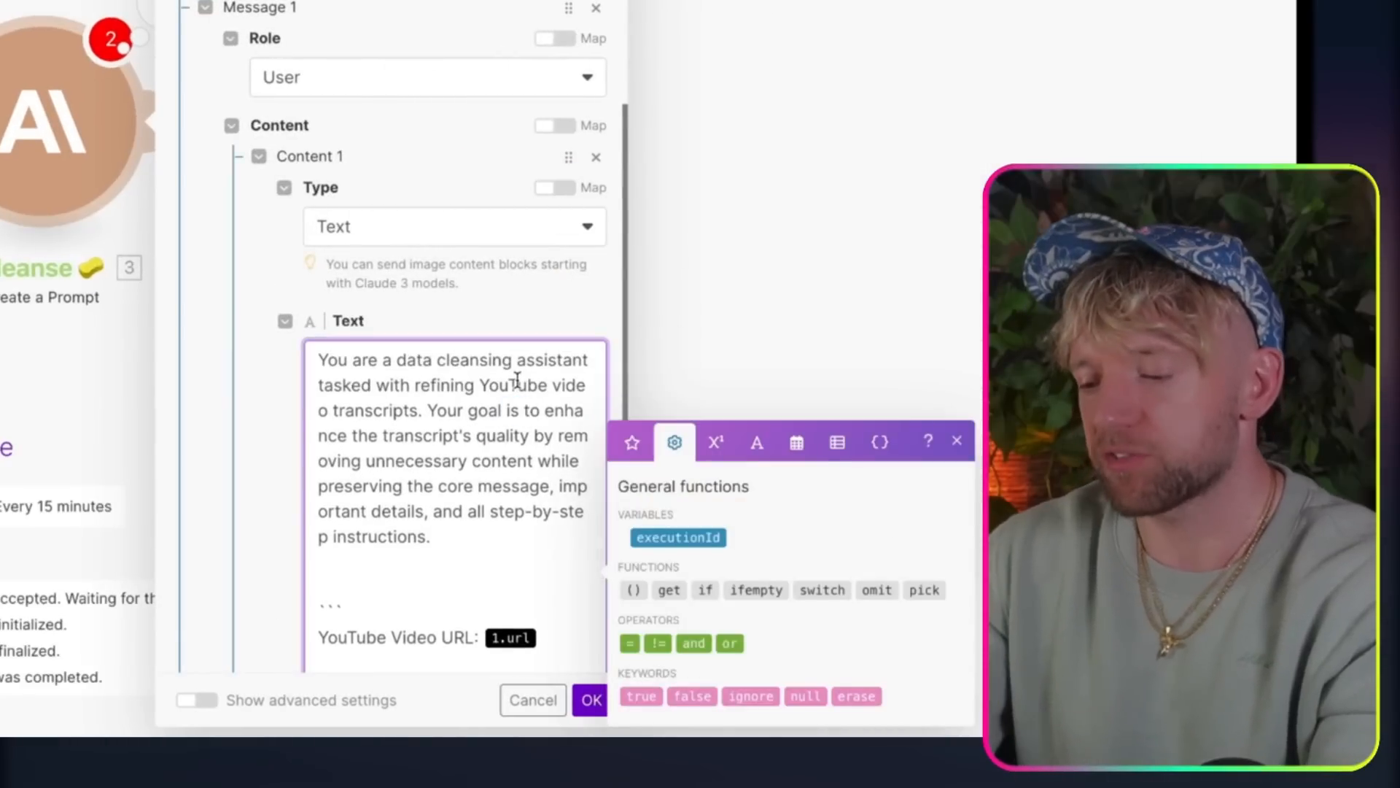
{"action": "left_click_drag", "start_coordinate": [422, 409], "coordinate": [480, 387]}
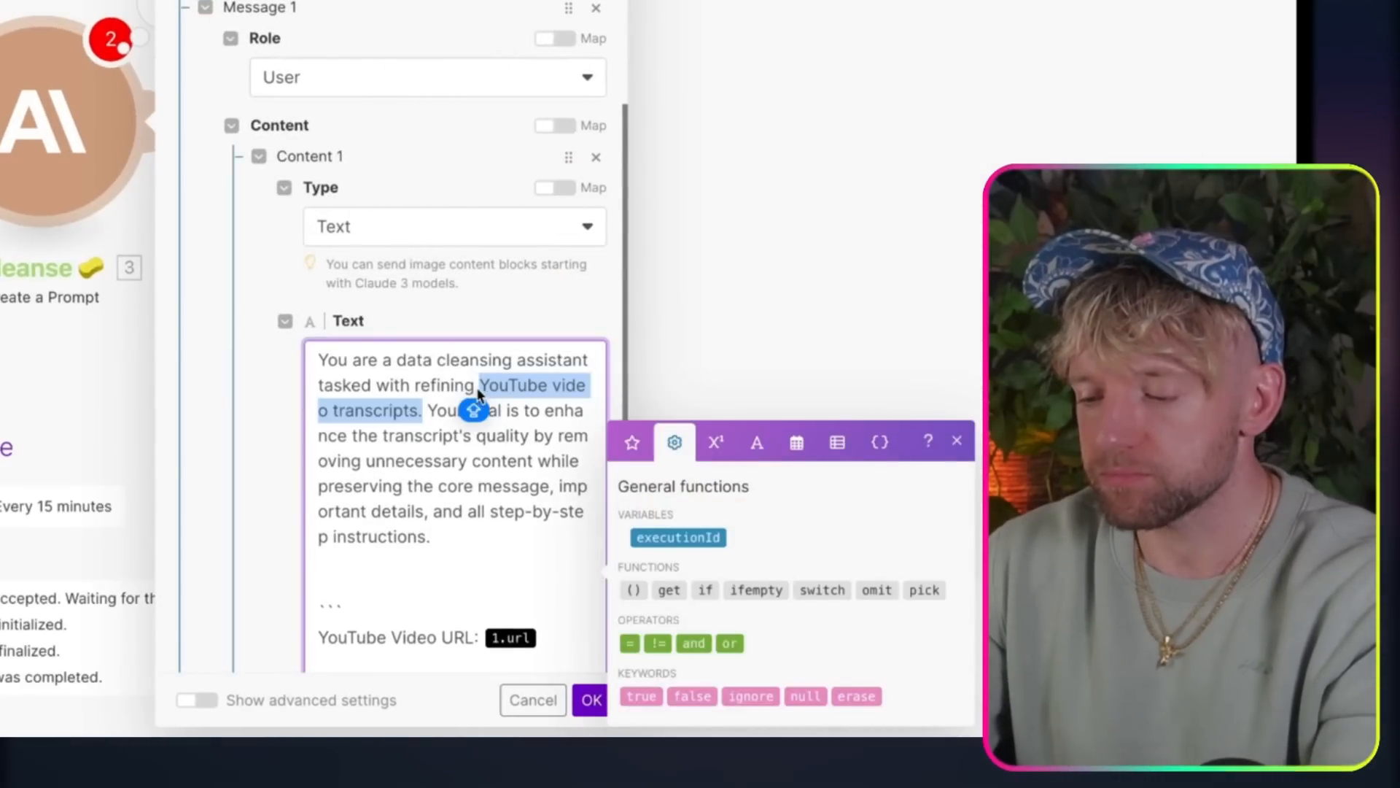
{"action": "type", "text": "documents."}
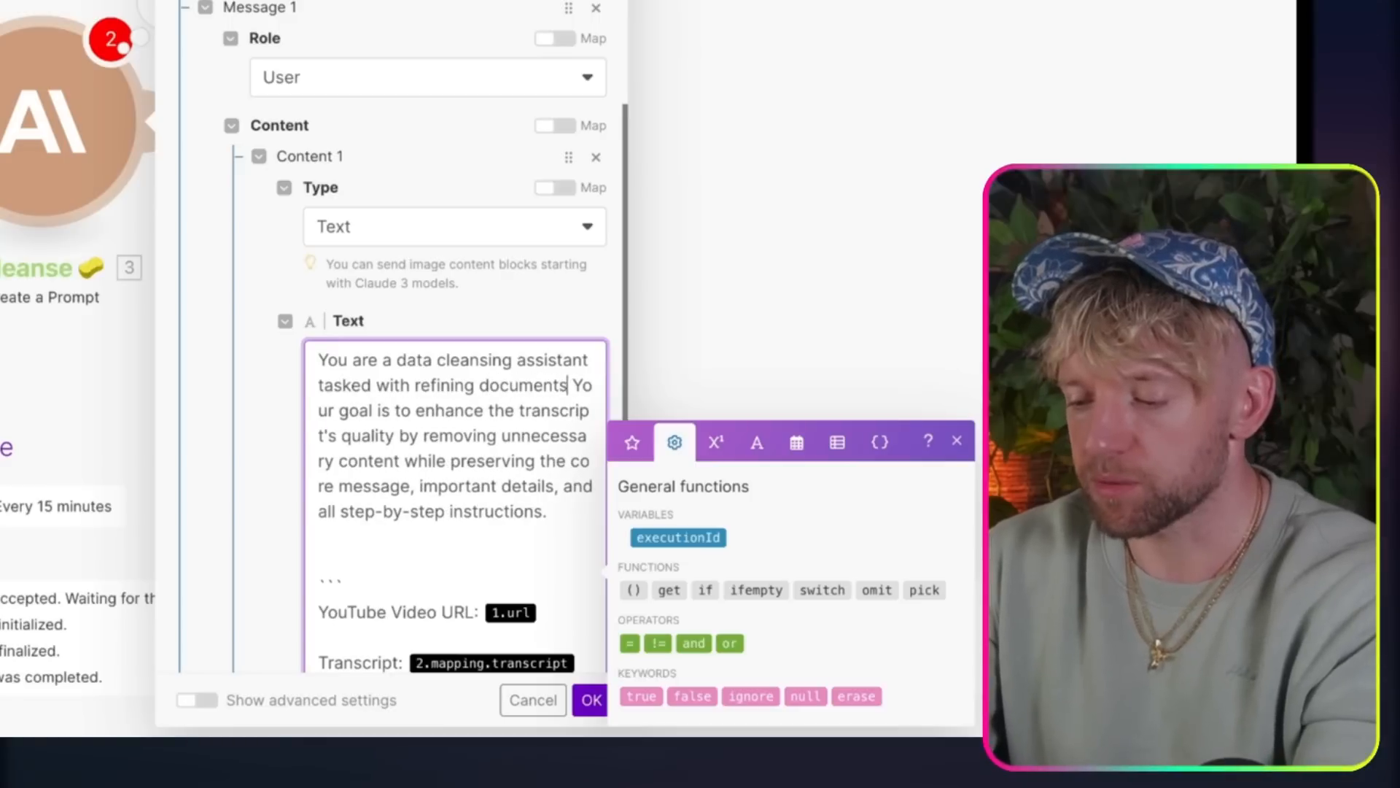
{"action": "left_click", "coordinate": [591, 700]}
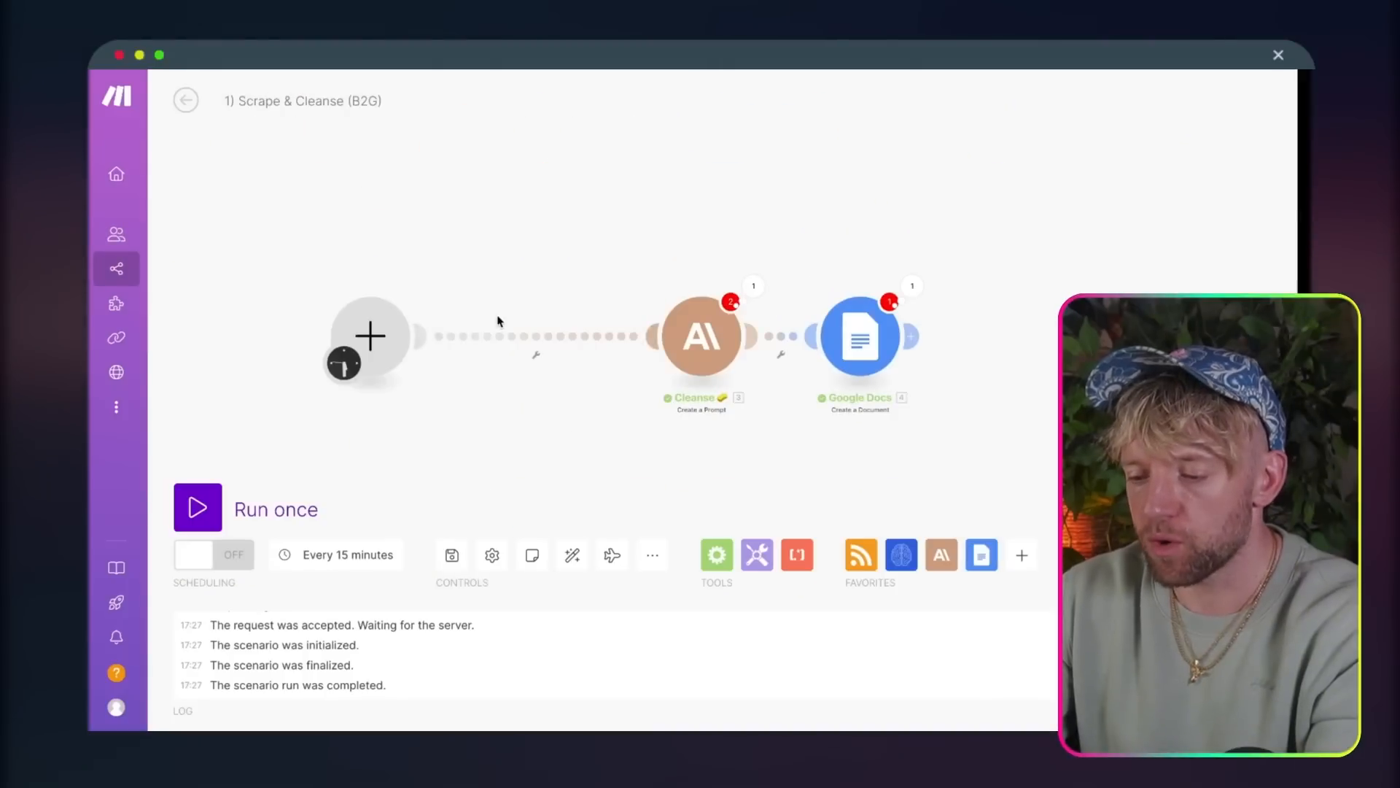
{"action": "right_click", "coordinate": [522, 336]}
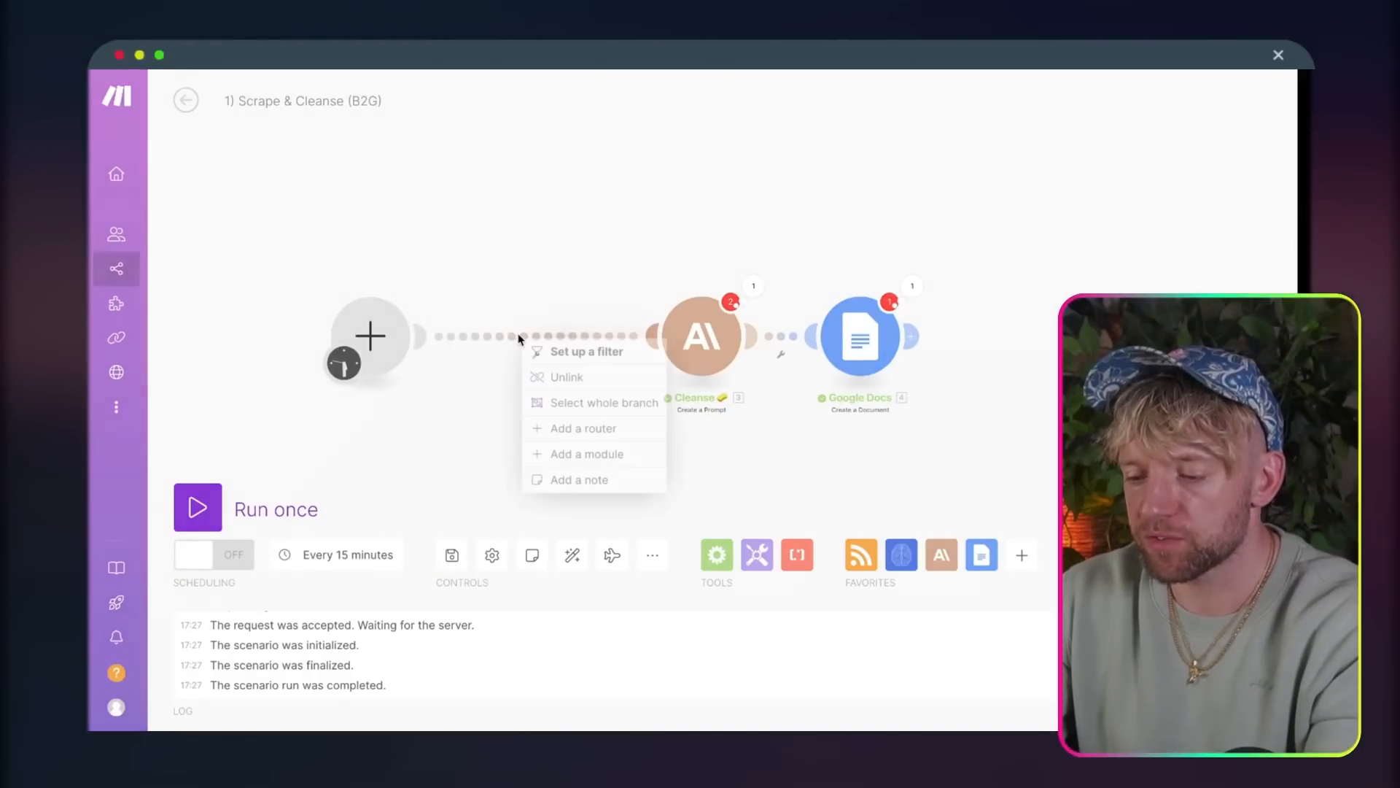
{"action": "left_click", "coordinate": [558, 376]}
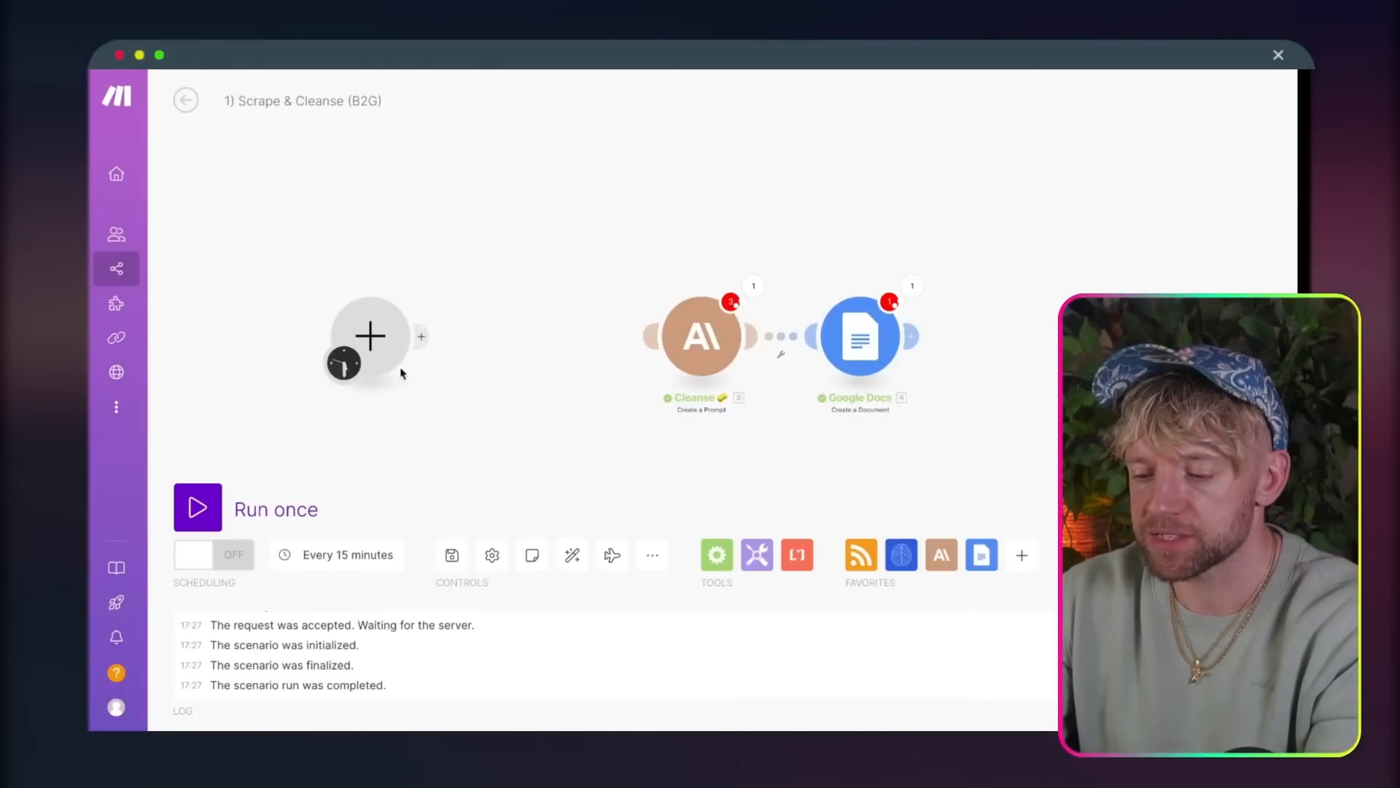
{"action": "left_click", "coordinate": [371, 336]}
{"action": "type", "text": "apify"}
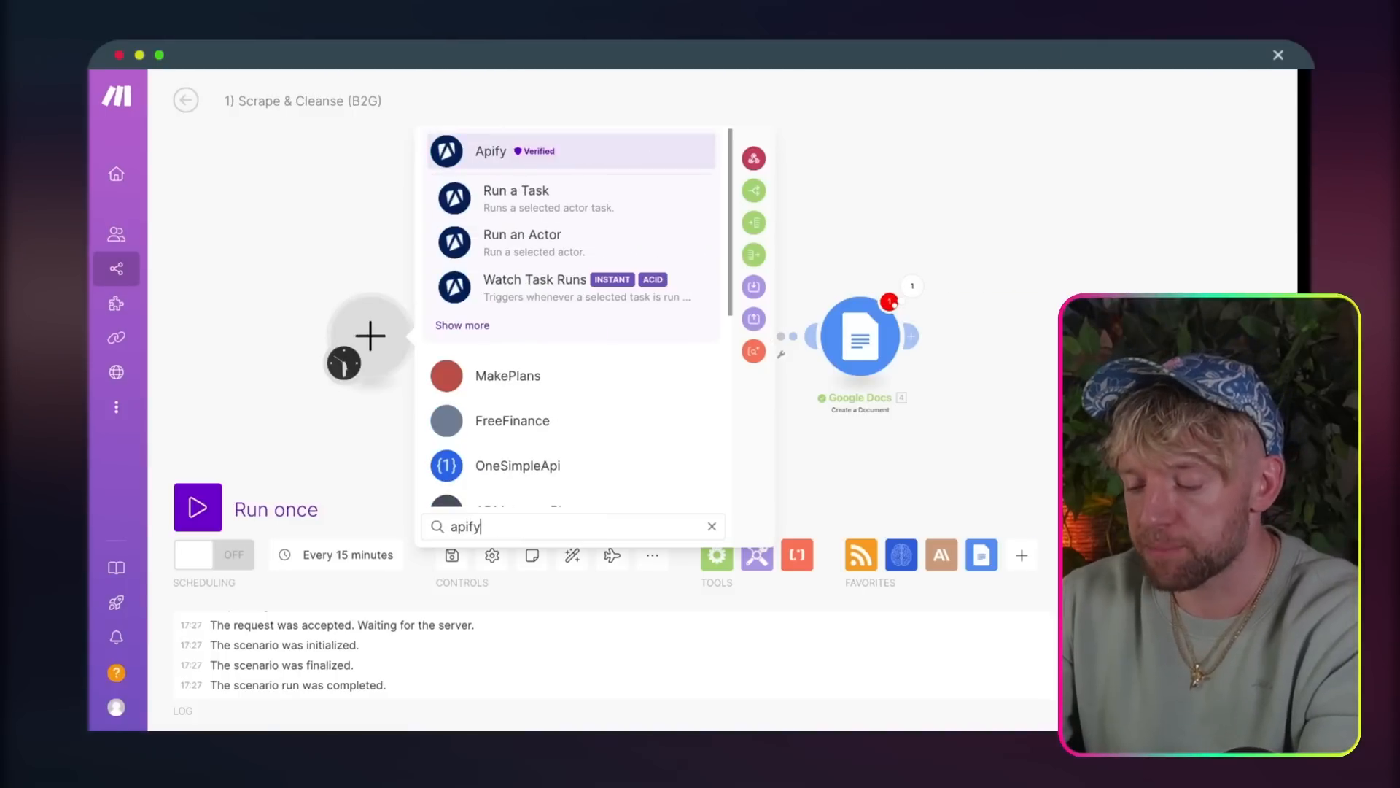
{"action": "left_click", "coordinate": [471, 326]}
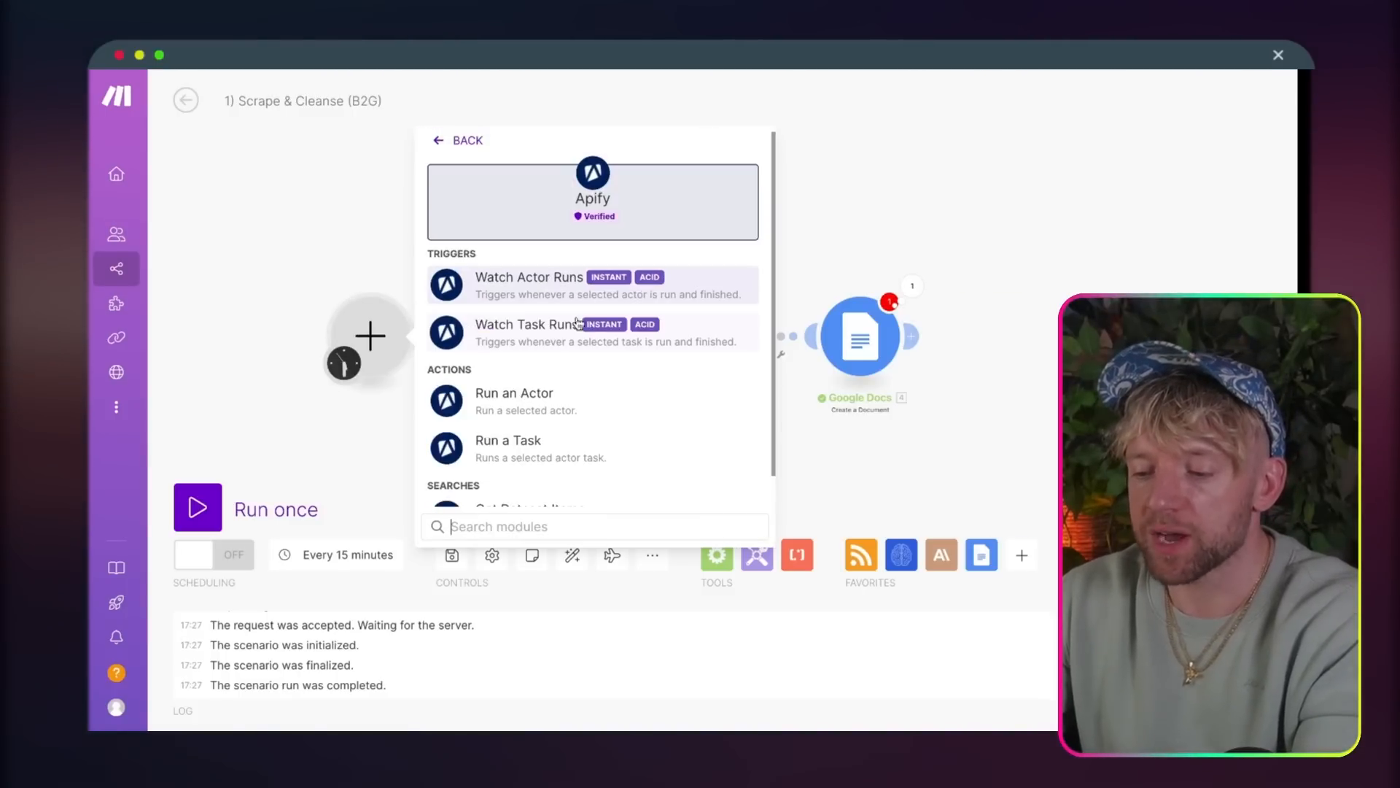
{"action": "left_click", "coordinate": [550, 289]}
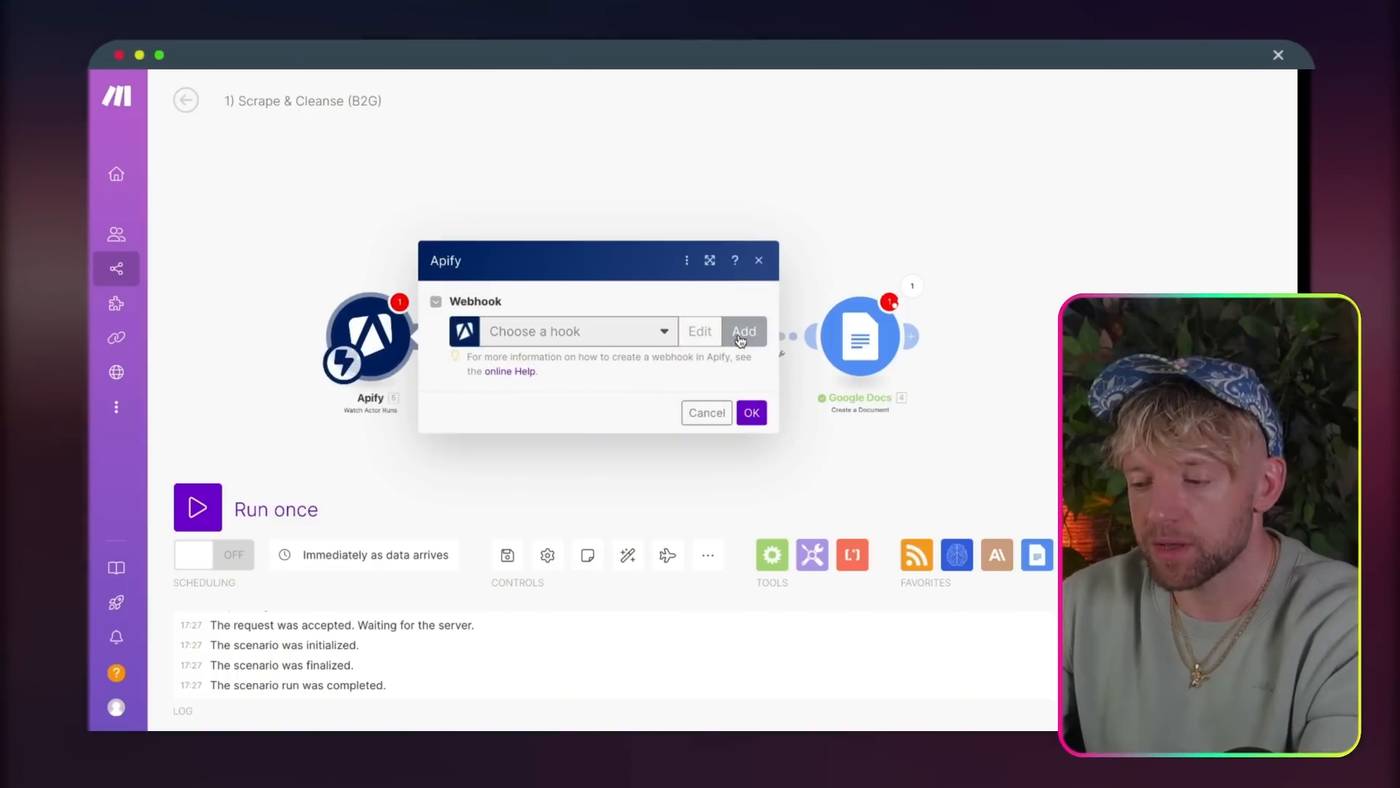
Step: Add a webhook to the Watch Actor Runs trigger using My Apify connection and the apify/website-content-crawler actor, and save the module
{"action": "left_click", "coordinate": [743, 335]}
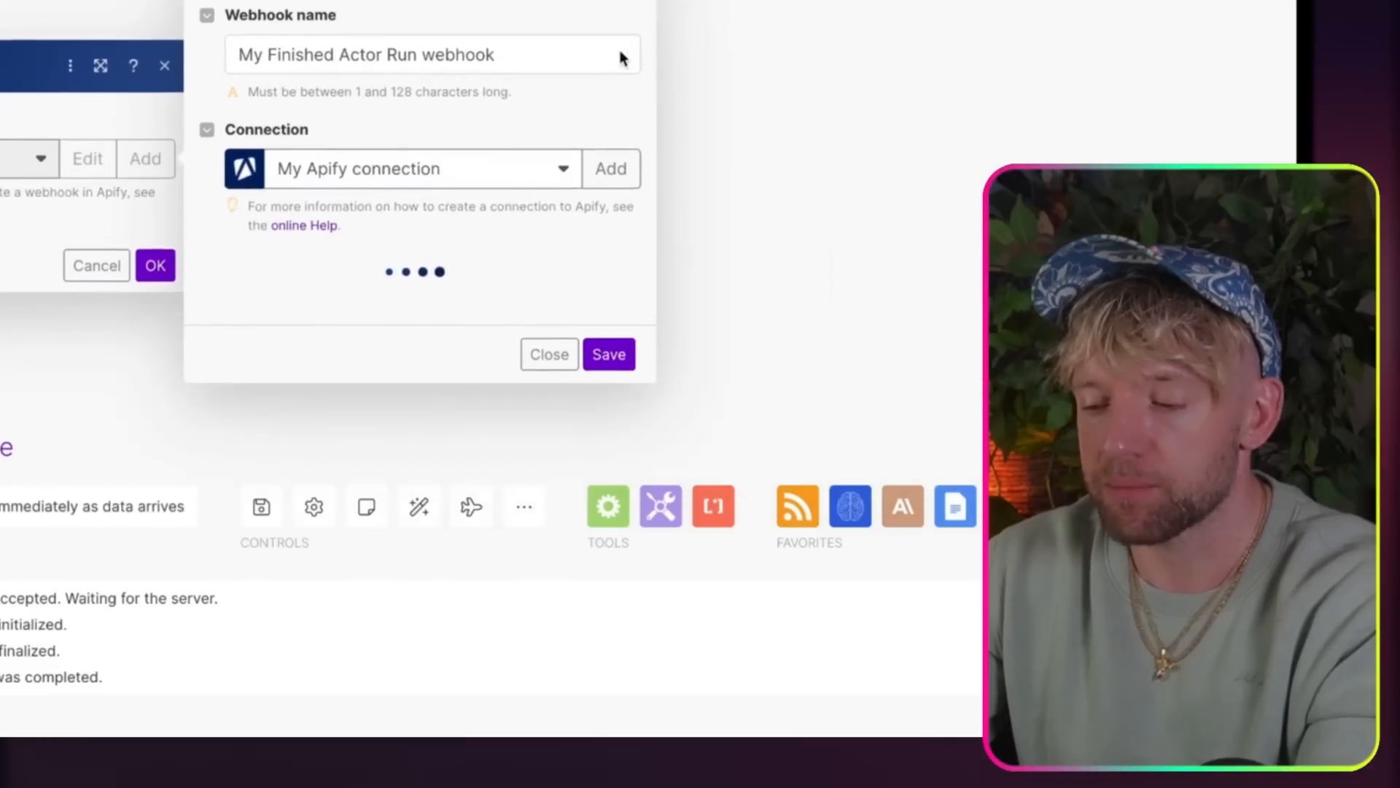
{"action": "left_click", "coordinate": [493, 290]}
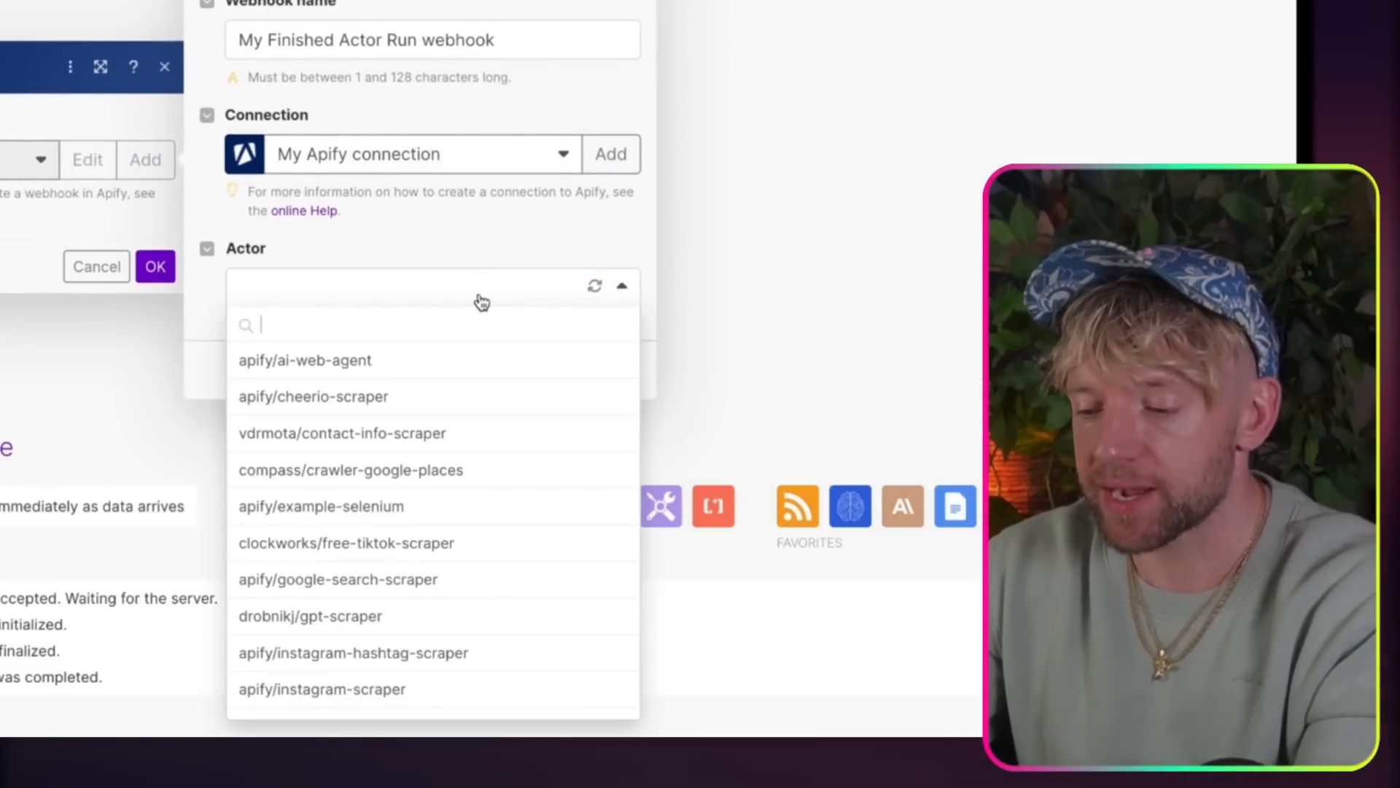
{"action": "type", "text": "website"}
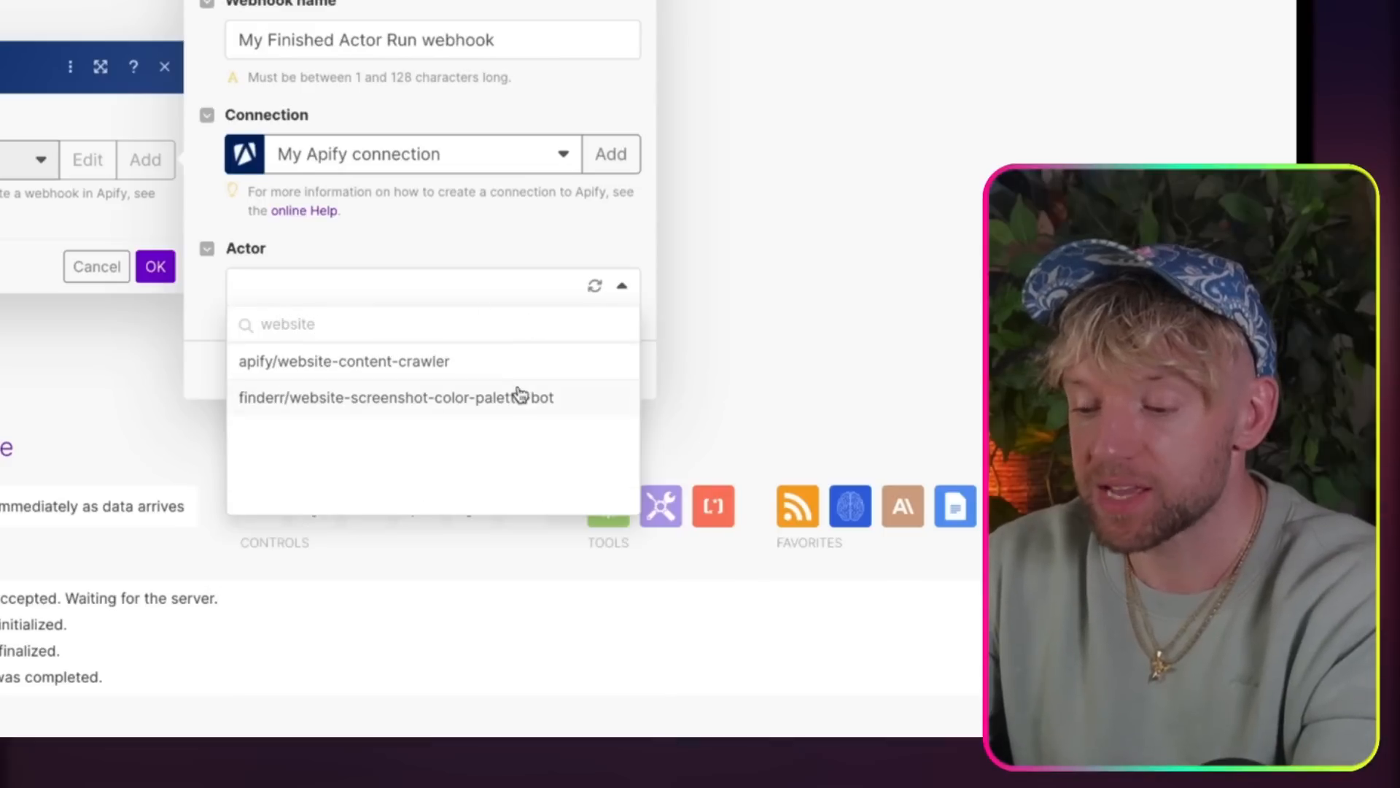
{"action": "left_click", "coordinate": [522, 363]}
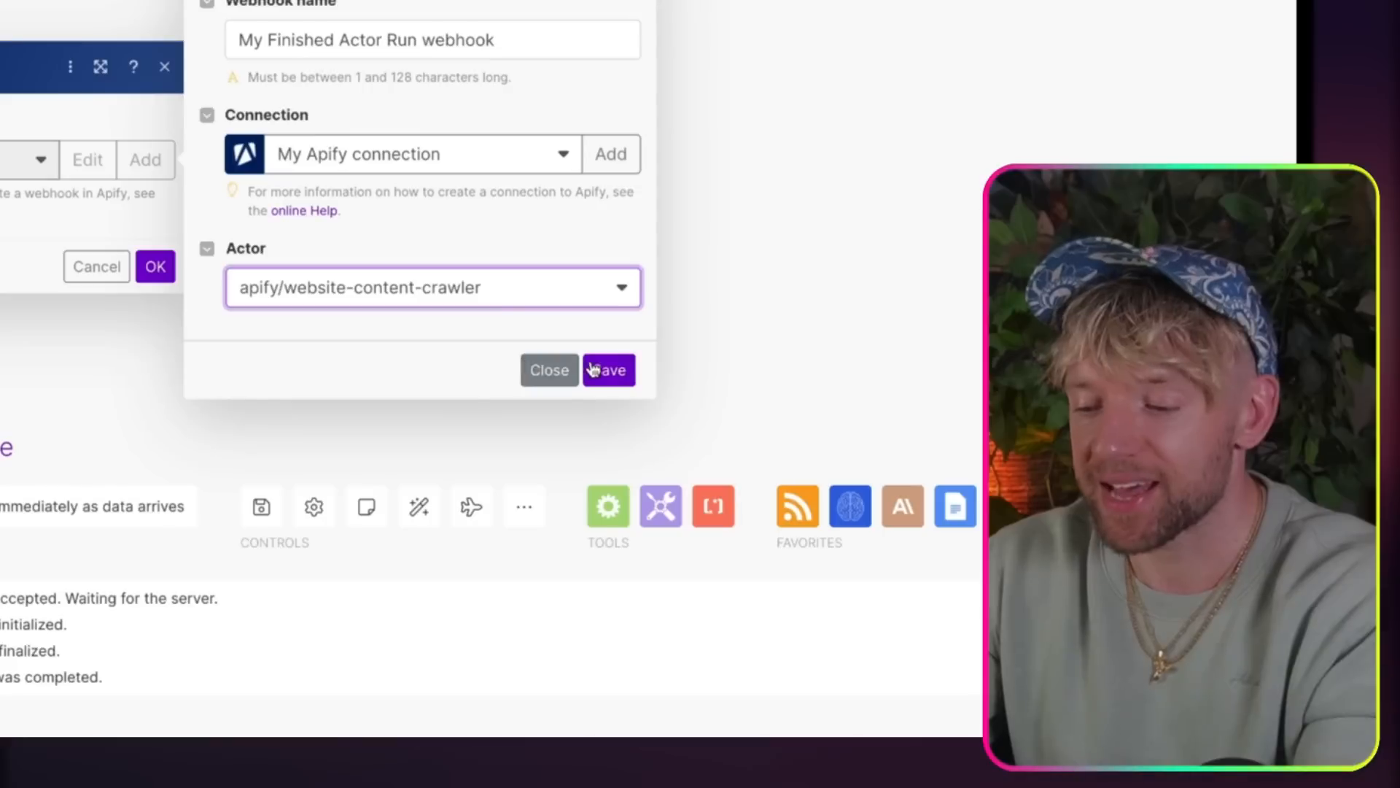
{"action": "left_click", "coordinate": [593, 369]}
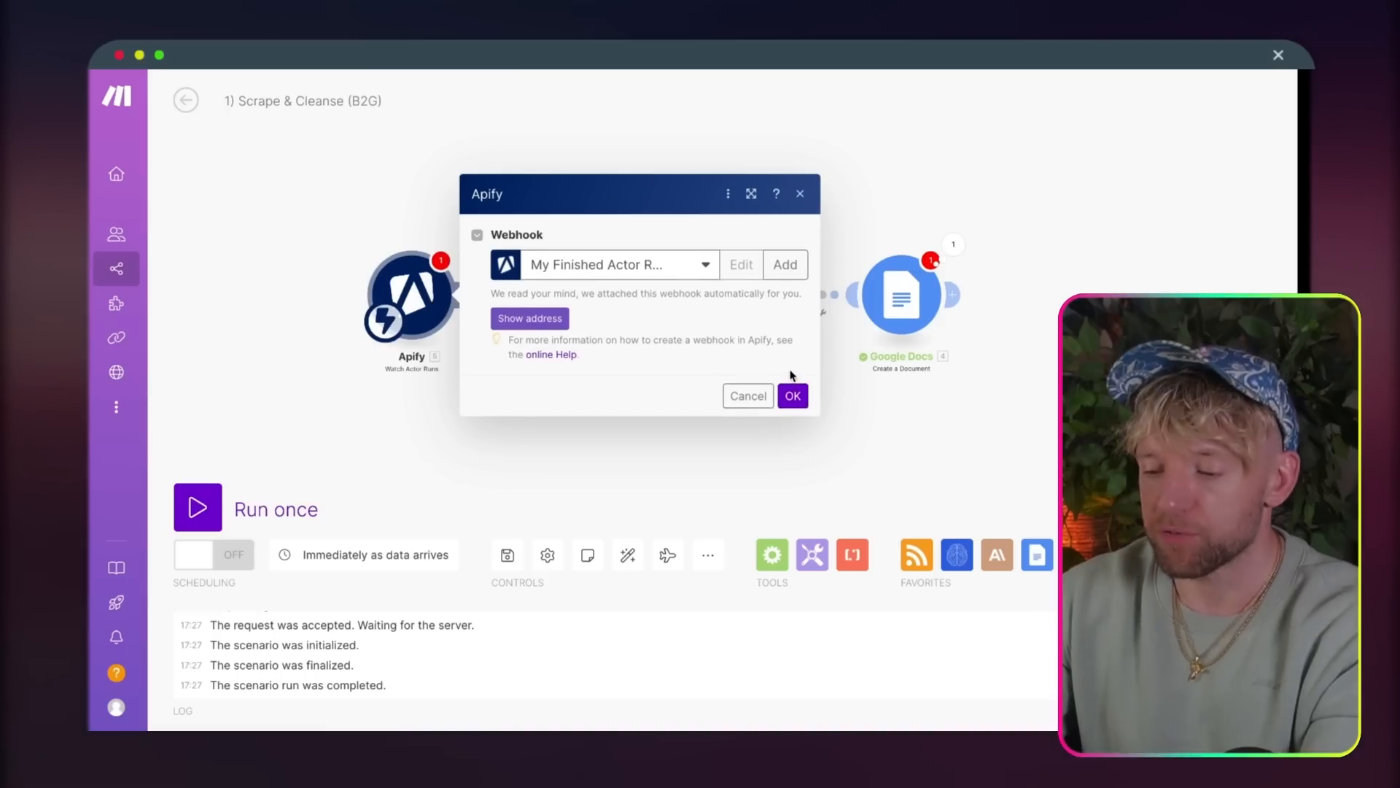
{"action": "left_click", "coordinate": [792, 396]}
Step: Add an Apify Get Dataset Items module directly after the Watch Actor Runs trigger
{"action": "left_click", "coordinate": [467, 298]}
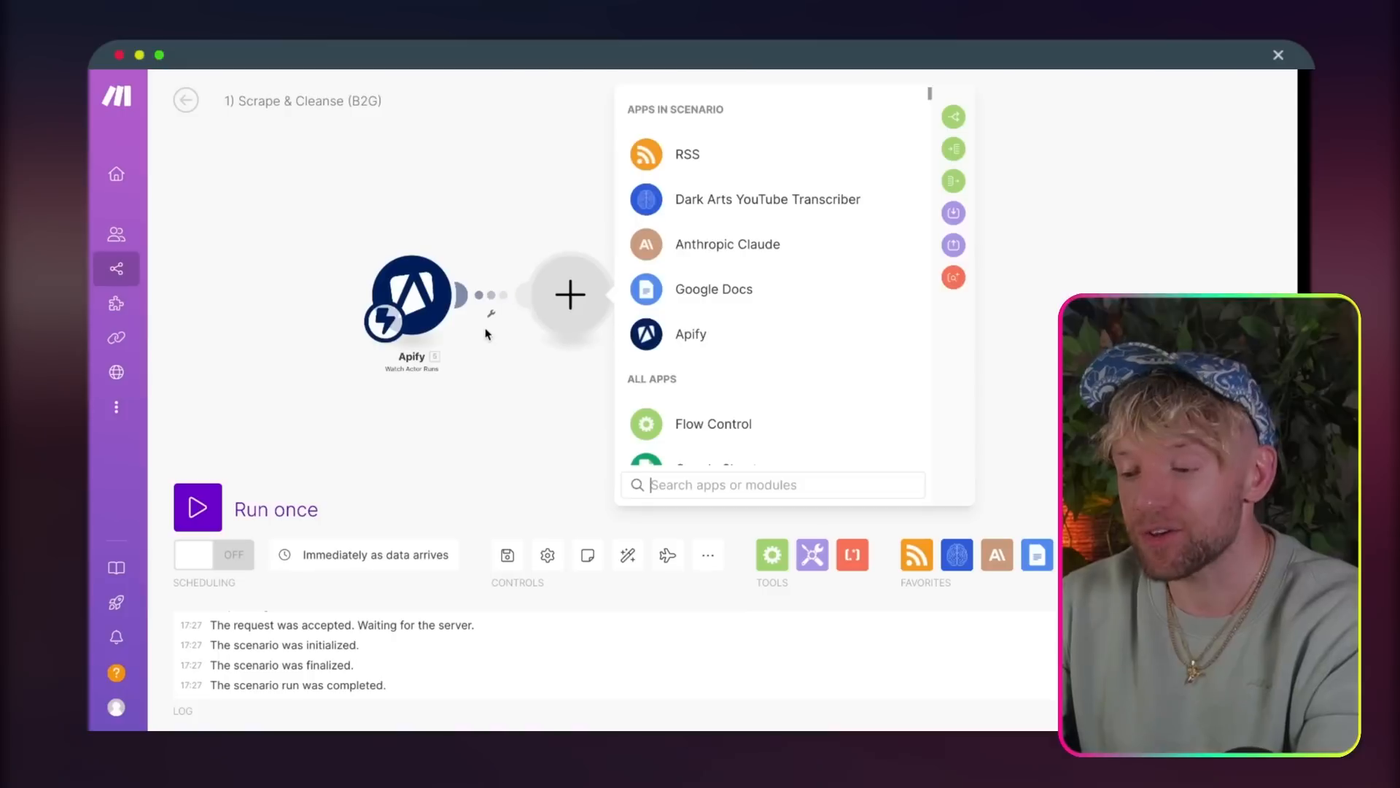
{"action": "type", "text": "apif"}
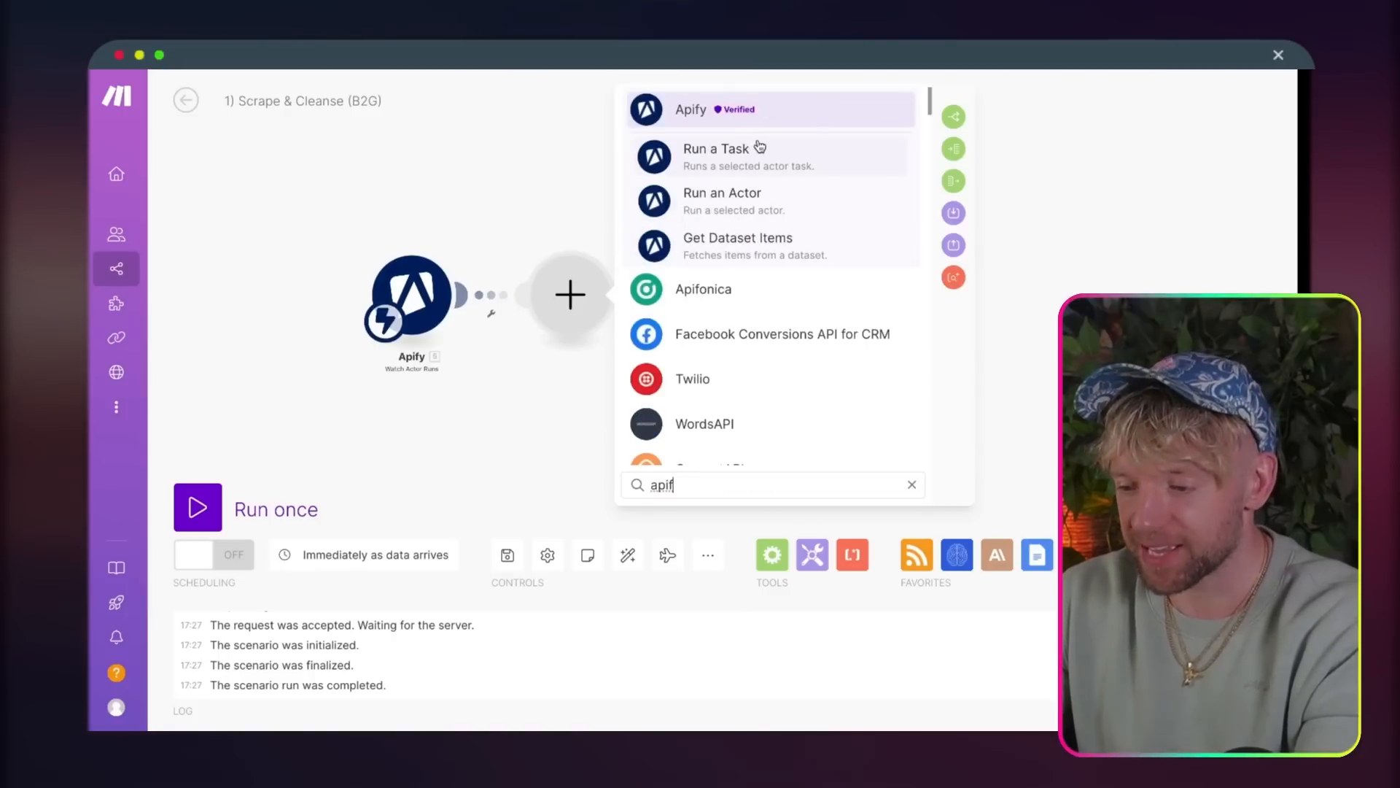
{"action": "left_click", "coordinate": [746, 246]}
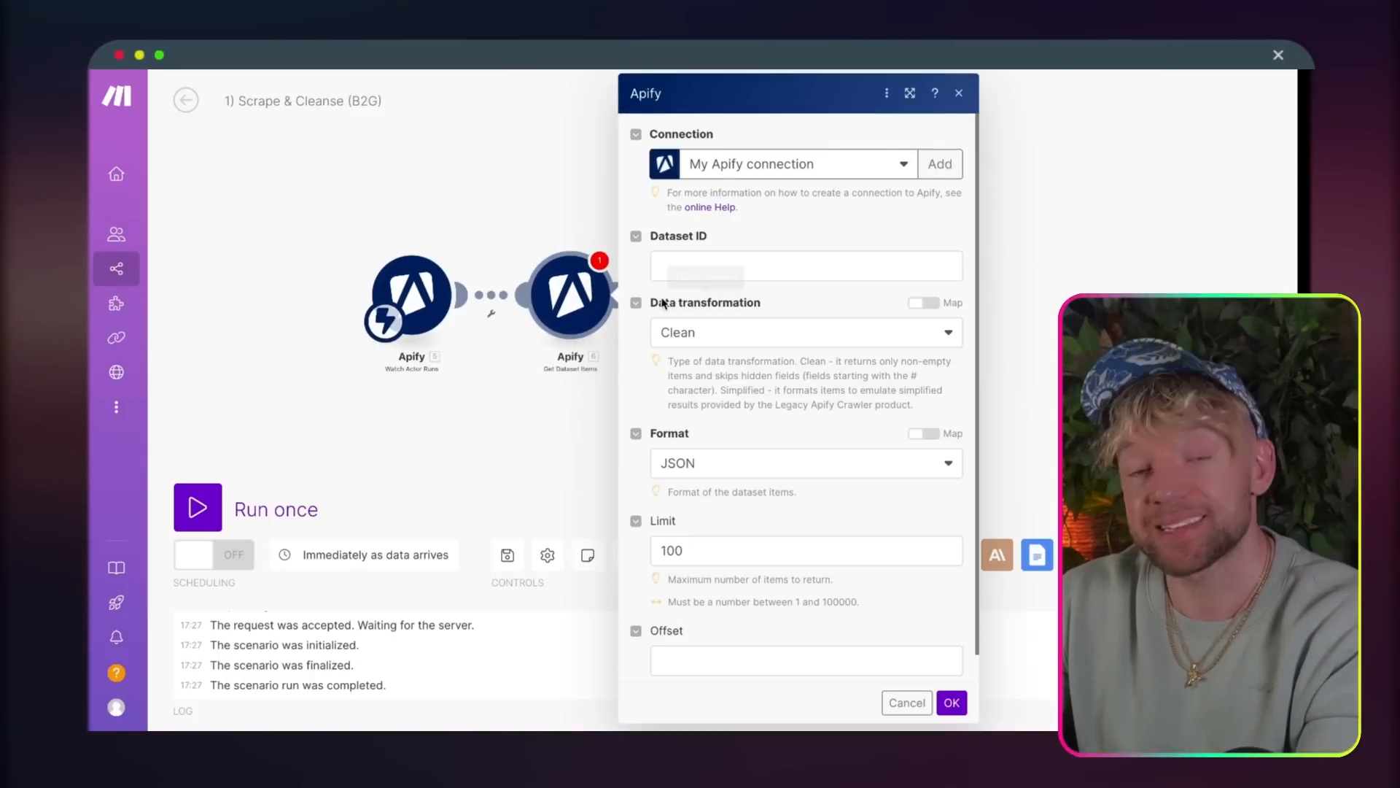
Step: Map the trigger's defaultDatasetId as the Dataset ID, set the limit to 10000 and save the Get Dataset Items module
{"action": "left_click", "coordinate": [756, 271]}
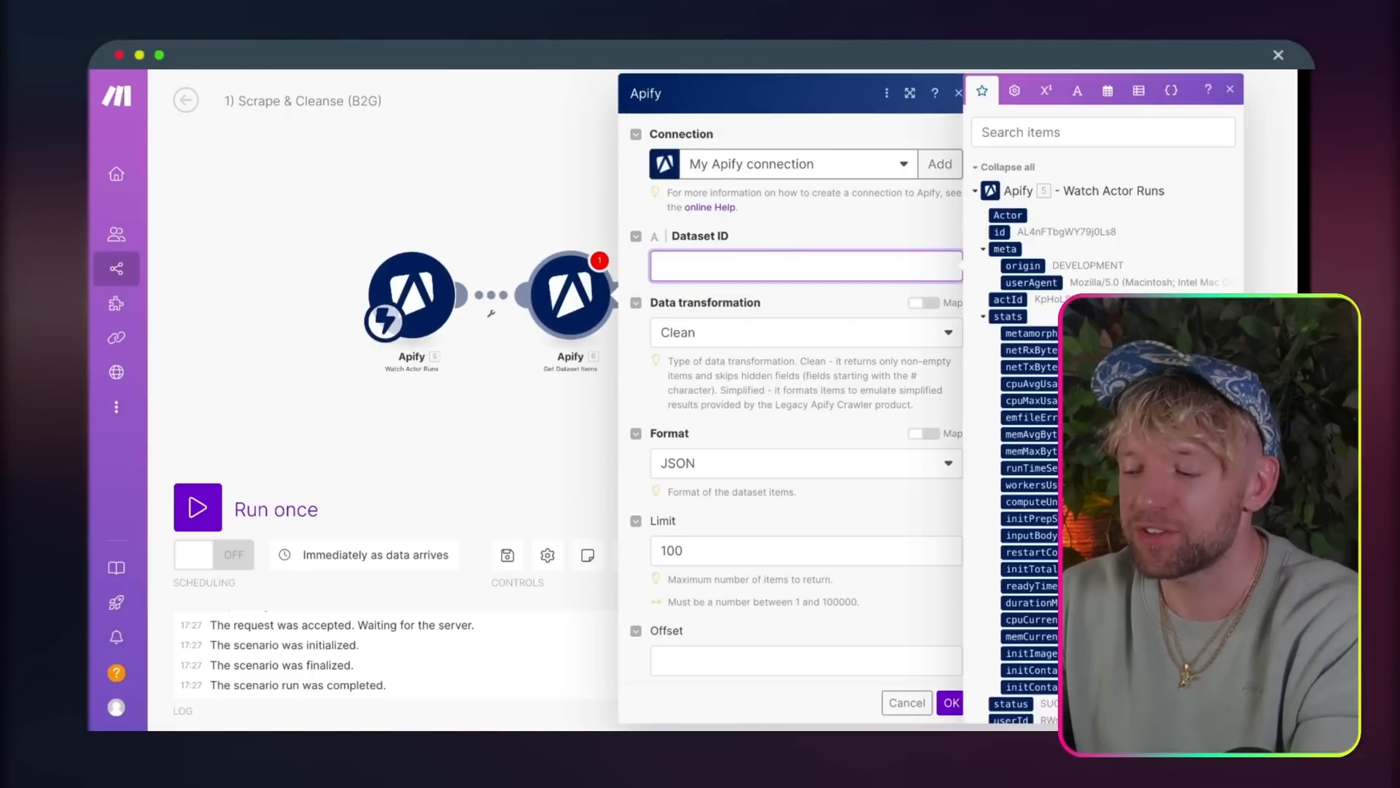
{"action": "scroll", "coordinate": [730, 510], "scroll_direction": "down", "scroll_amount": 5}
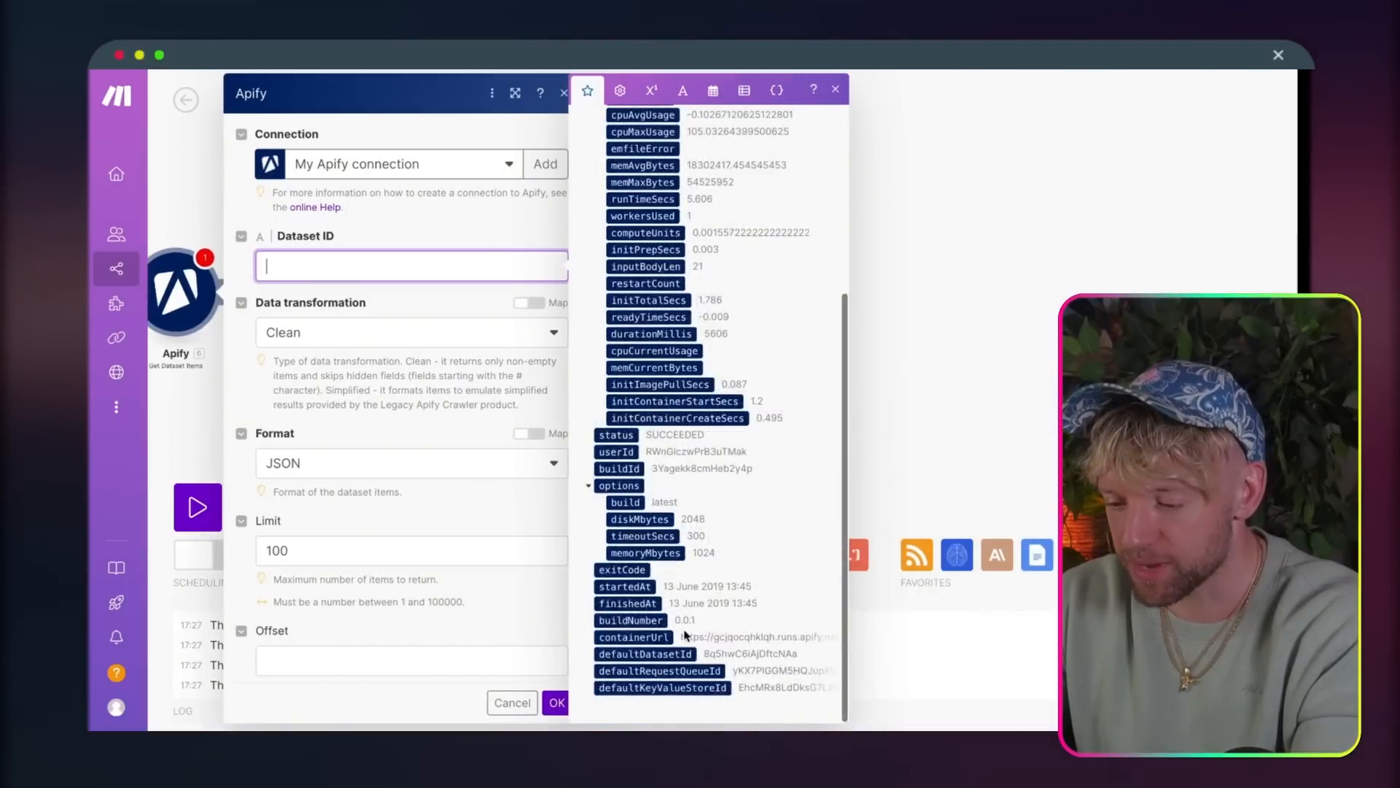
{"action": "left_click_drag", "start_coordinate": [649, 657], "coordinate": [520, 594]}
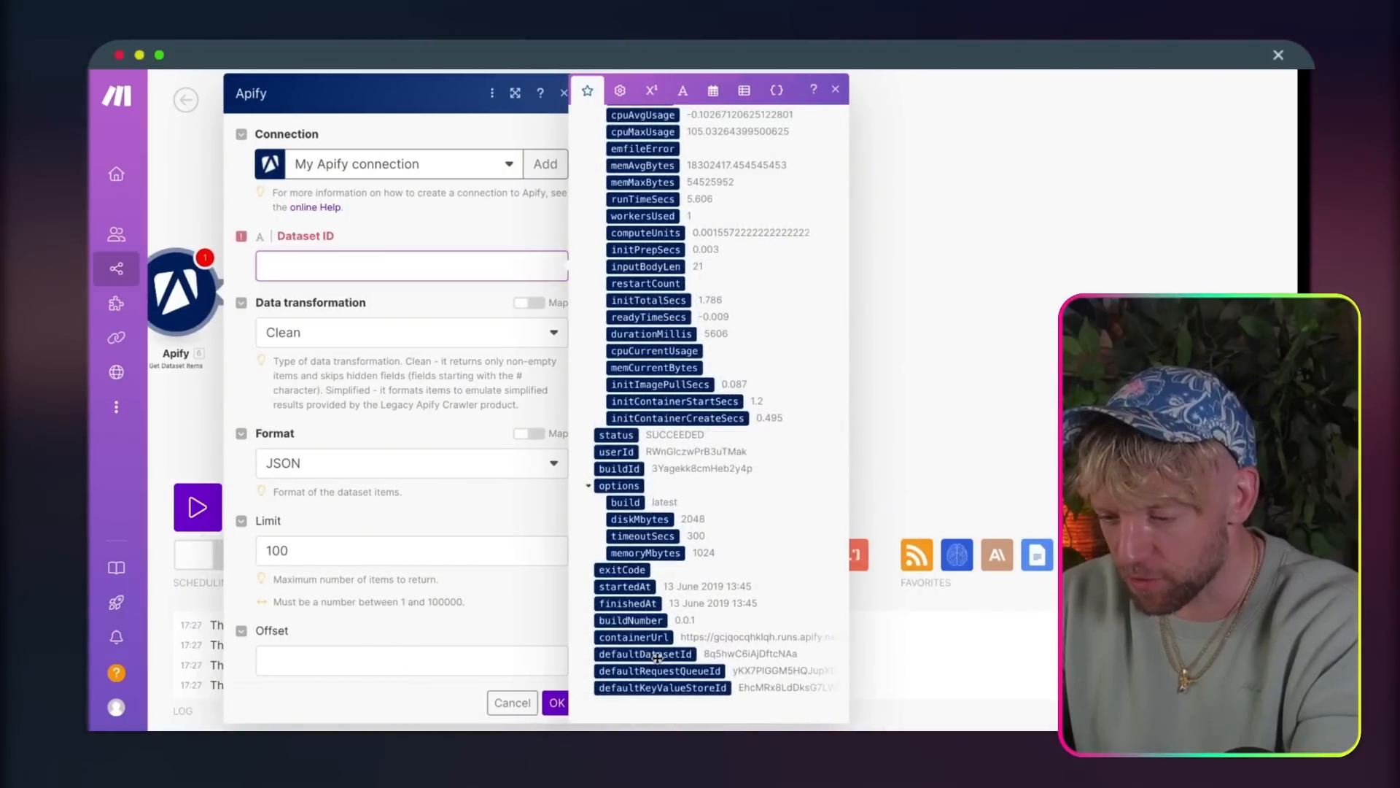
{"action": "left_click", "coordinate": [372, 547]}
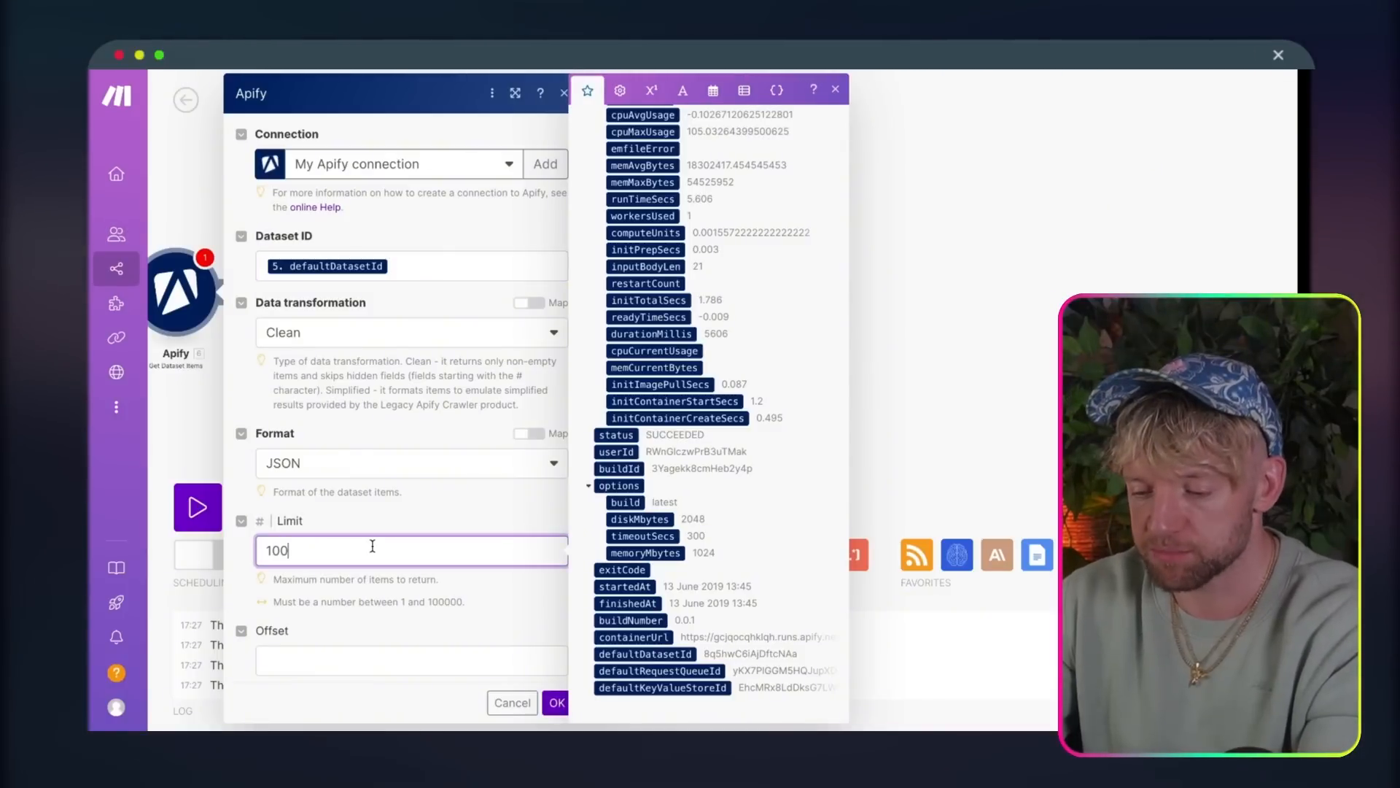
{"action": "left_click", "coordinate": [556, 701]}
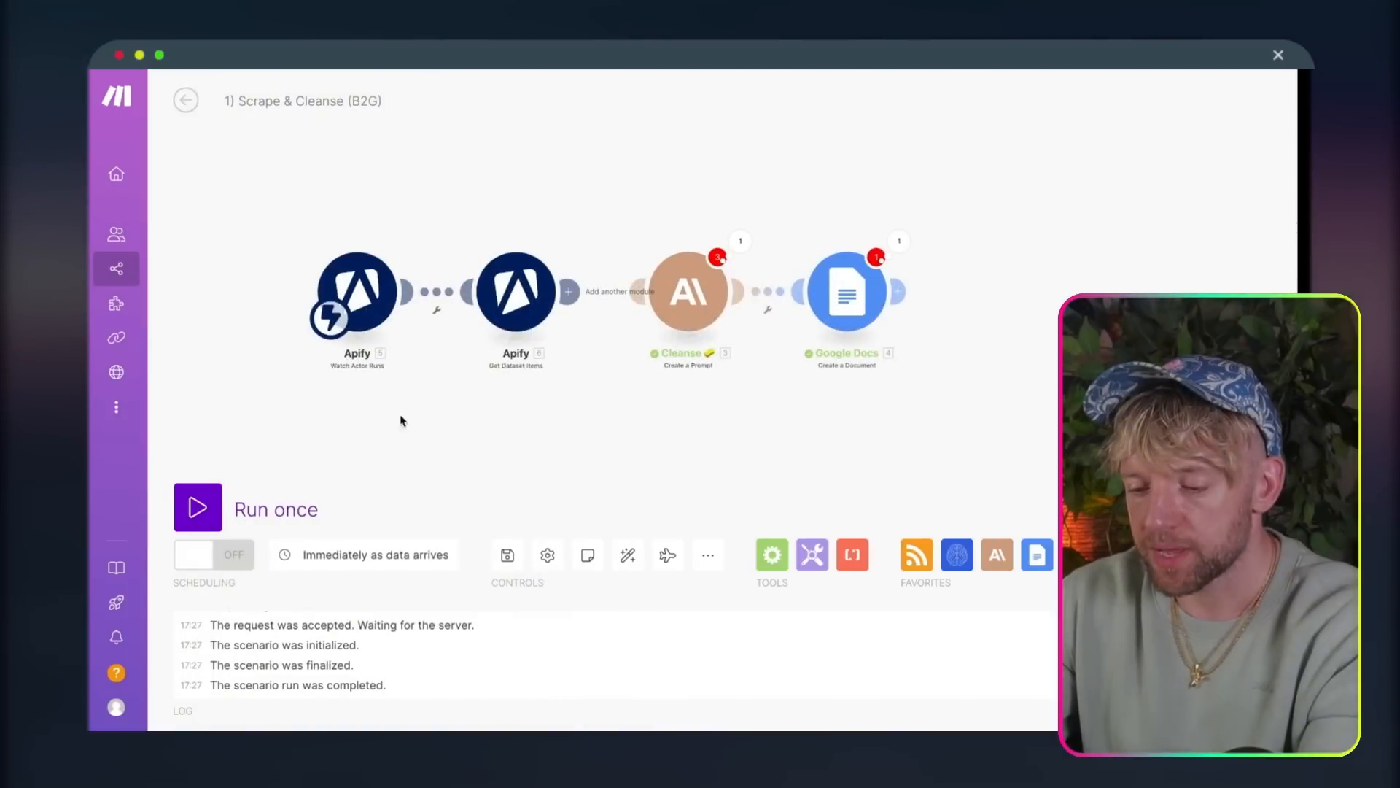
{"action": "left_click", "coordinate": [210, 511]}
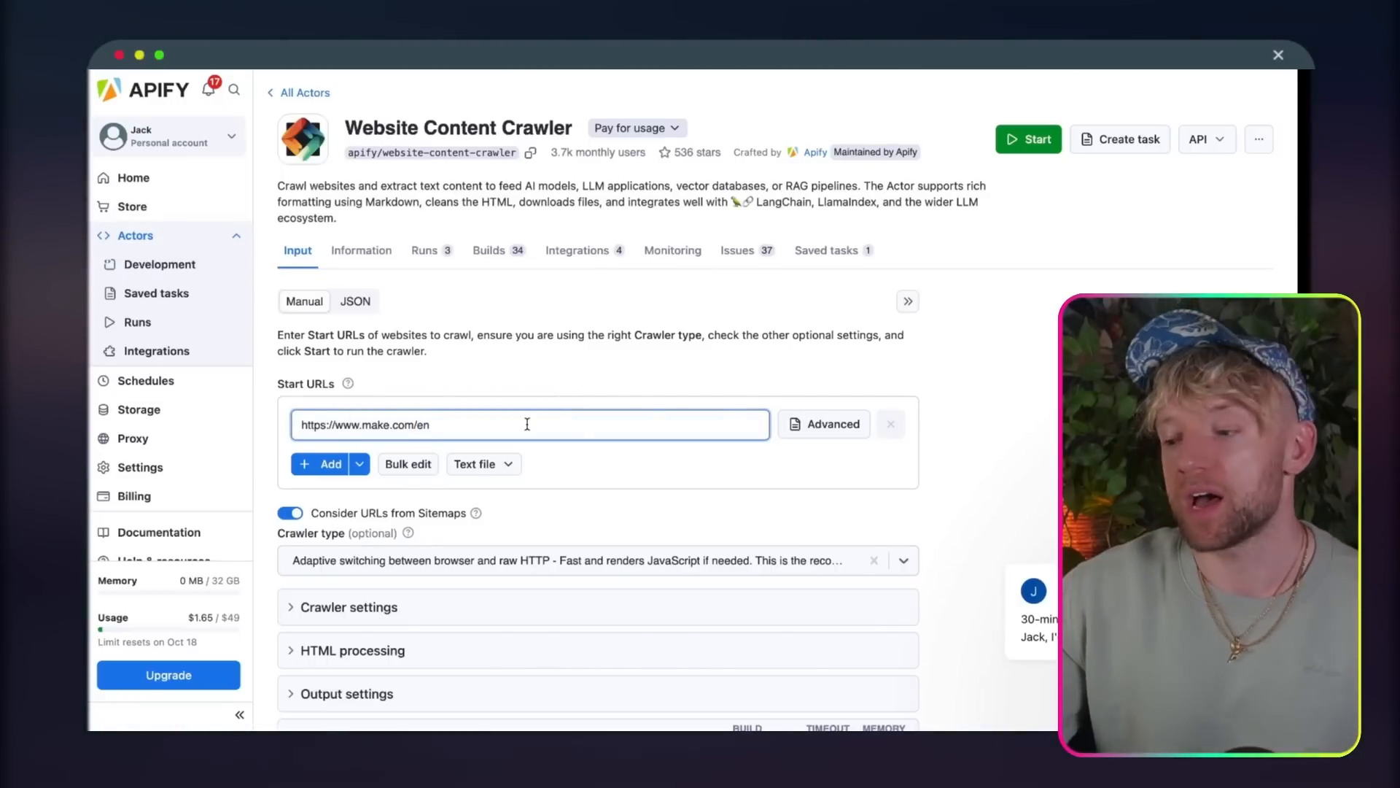
{"action": "left_click", "coordinate": [1014, 145]}
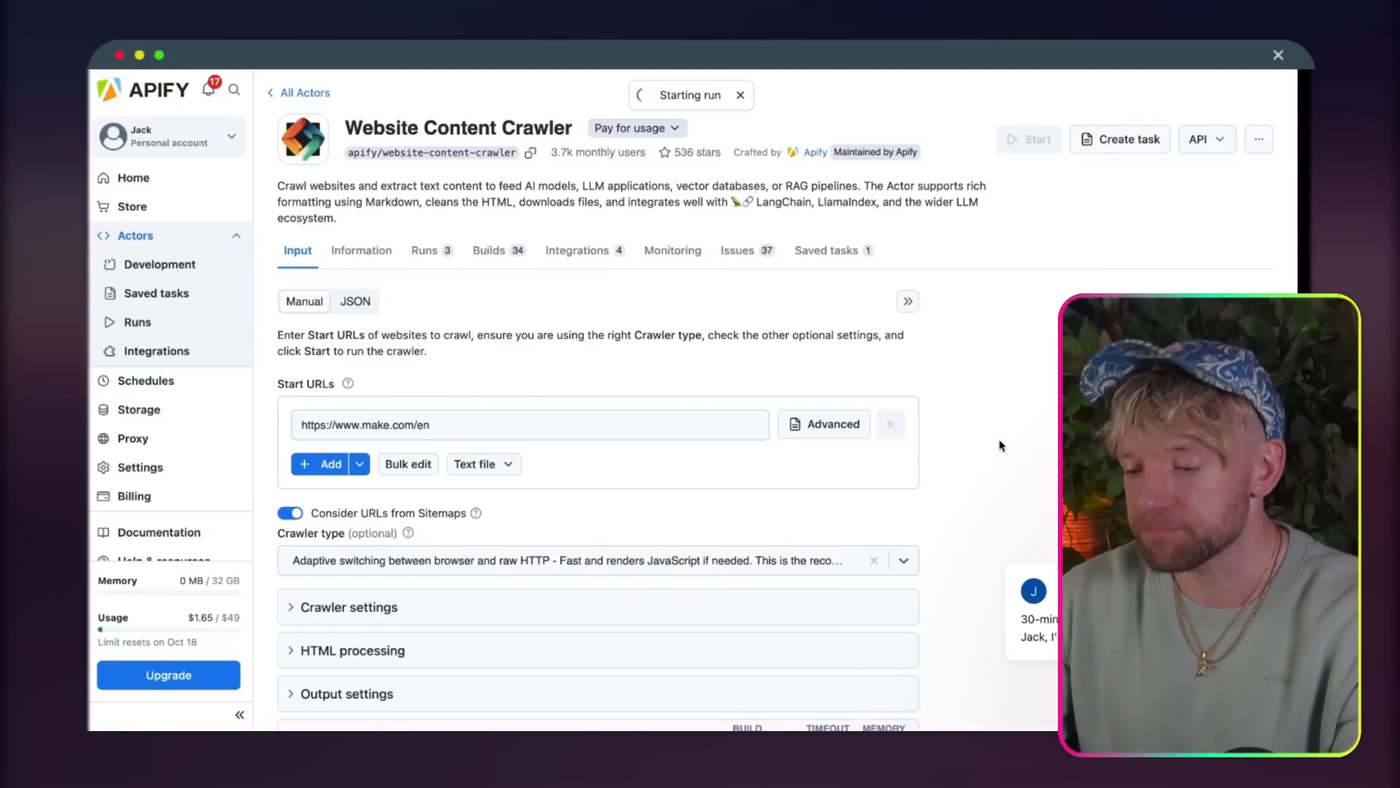
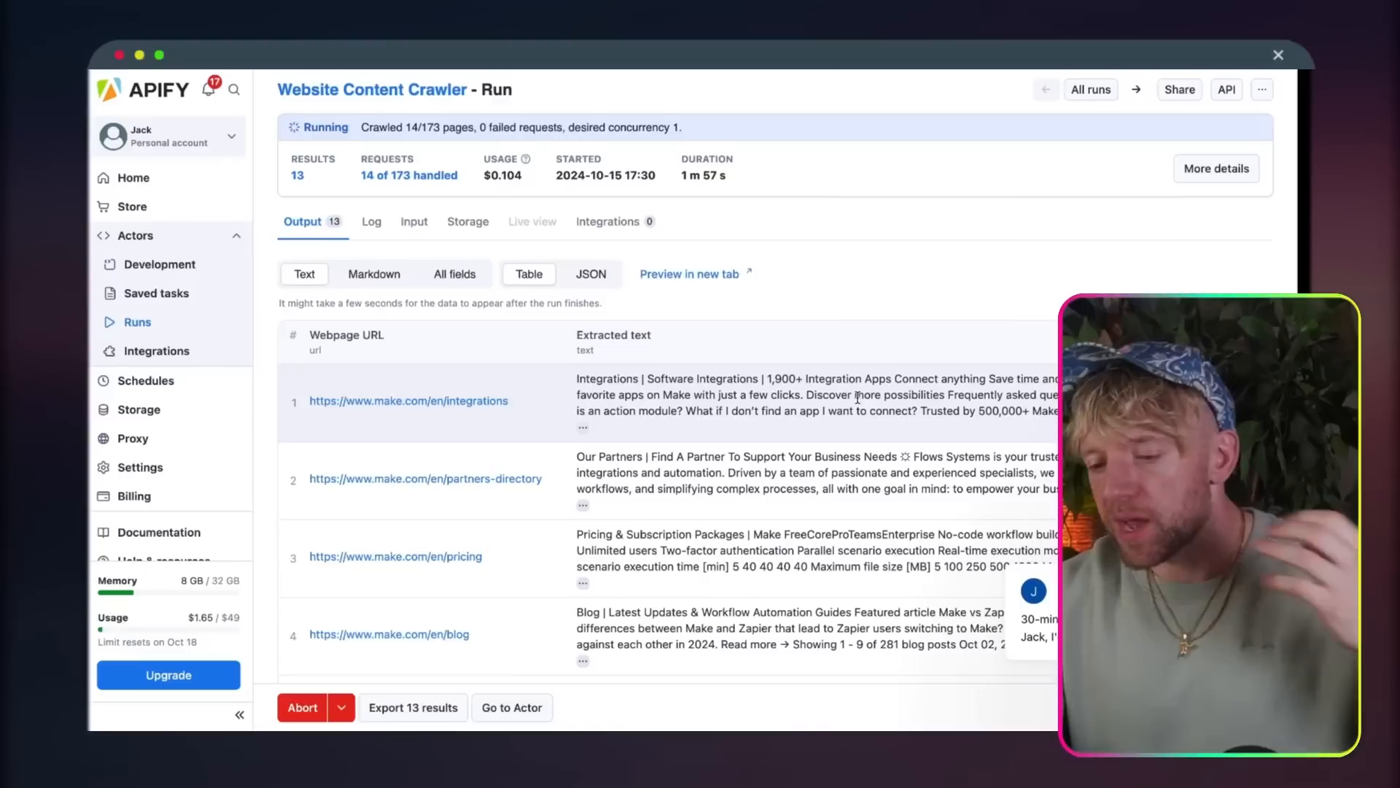
Step: Abort the running Website Content Crawler run in Apify once a few pages have been scraped
{"action": "scroll", "coordinate": [859, 402], "scroll_direction": "down", "scroll_amount": 10}
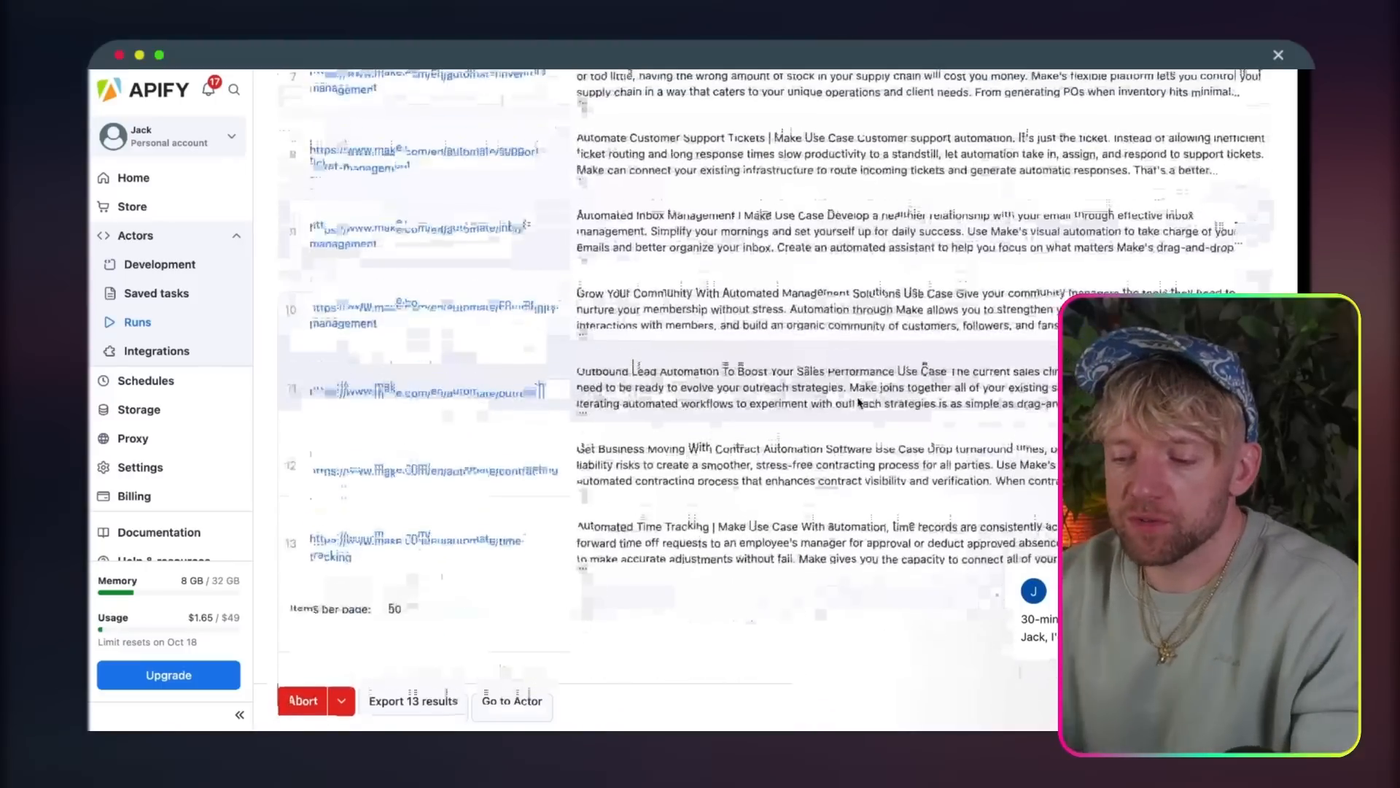
{"action": "left_click", "coordinate": [315, 713]}
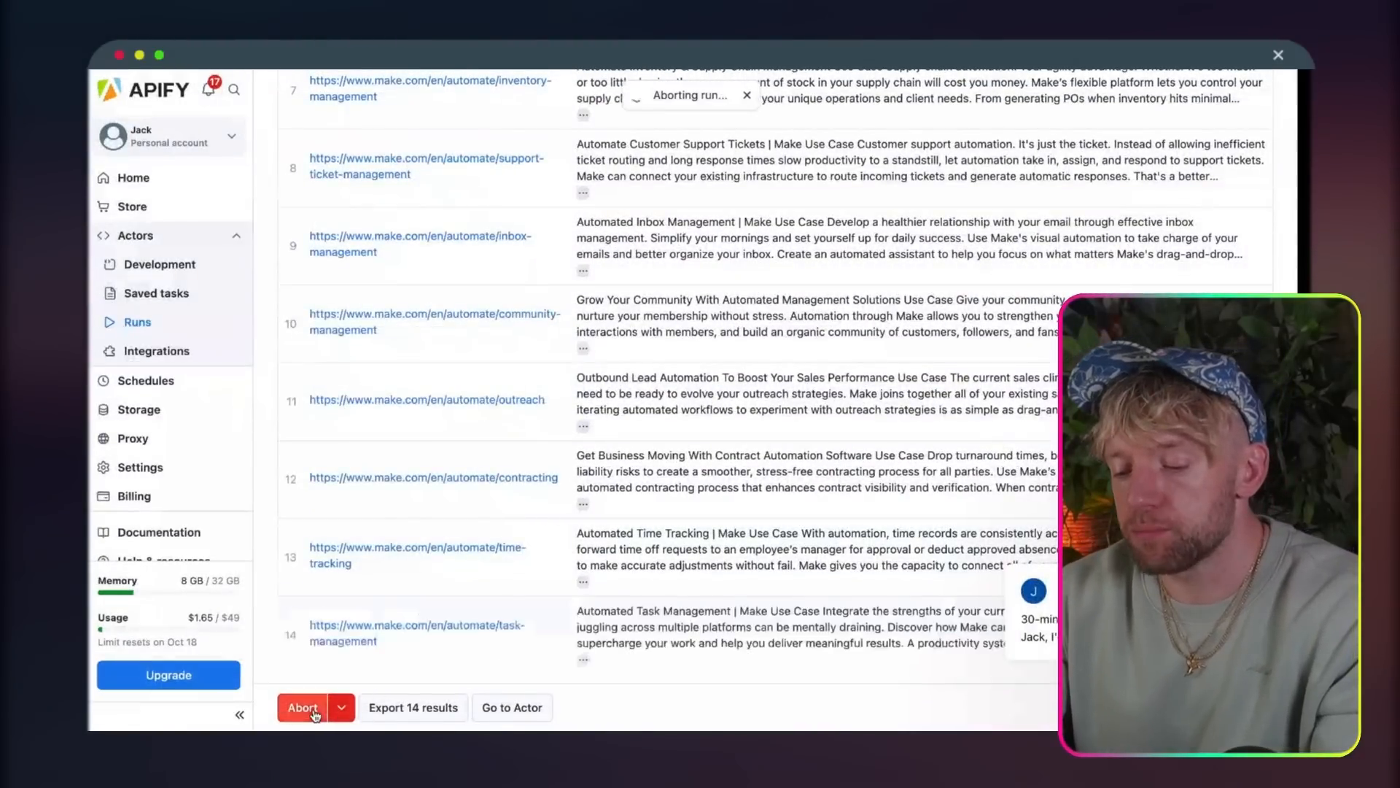
{"action": "scroll", "coordinate": [733, 282], "scroll_direction": "up", "scroll_amount": 10}
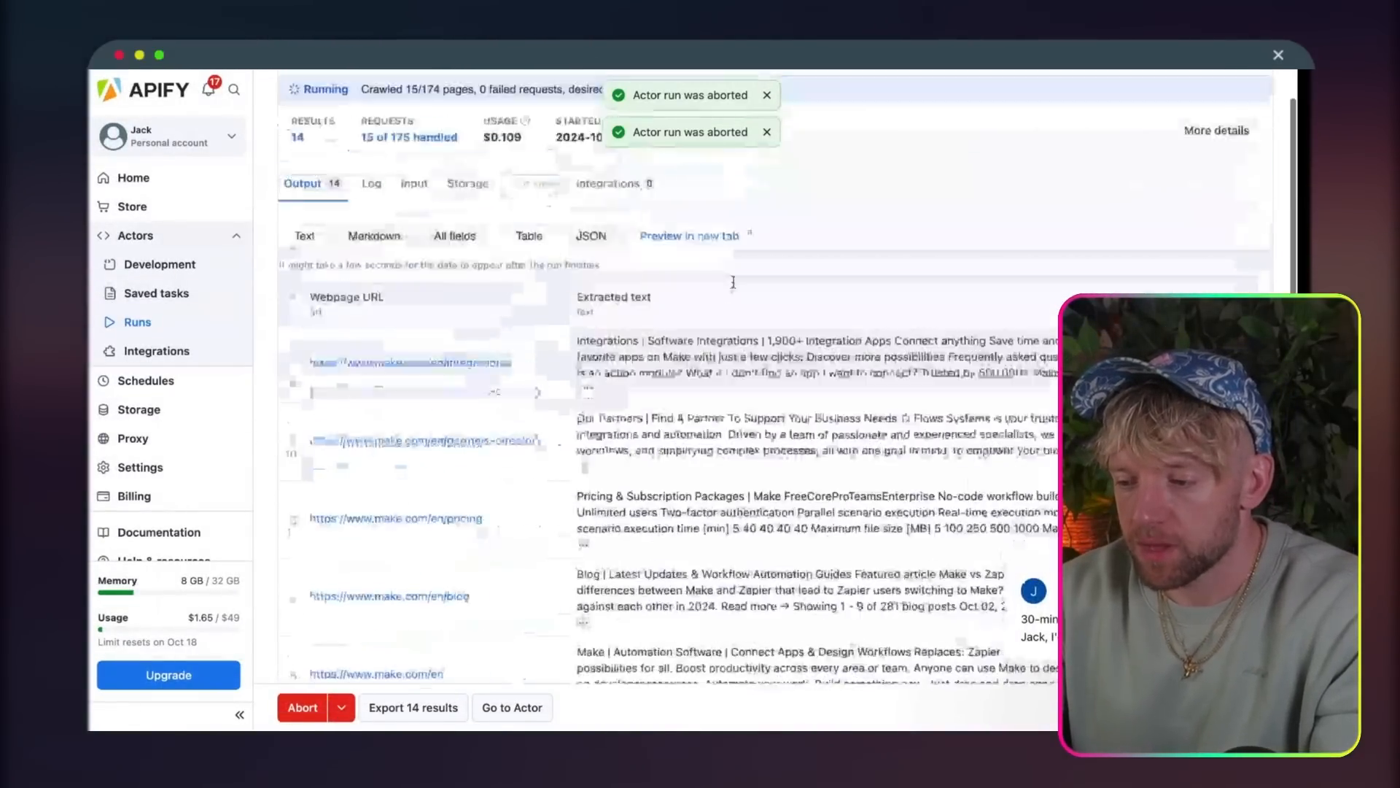
{"action": "scroll", "coordinate": [733, 282], "scroll_direction": "up", "scroll_amount": 2}
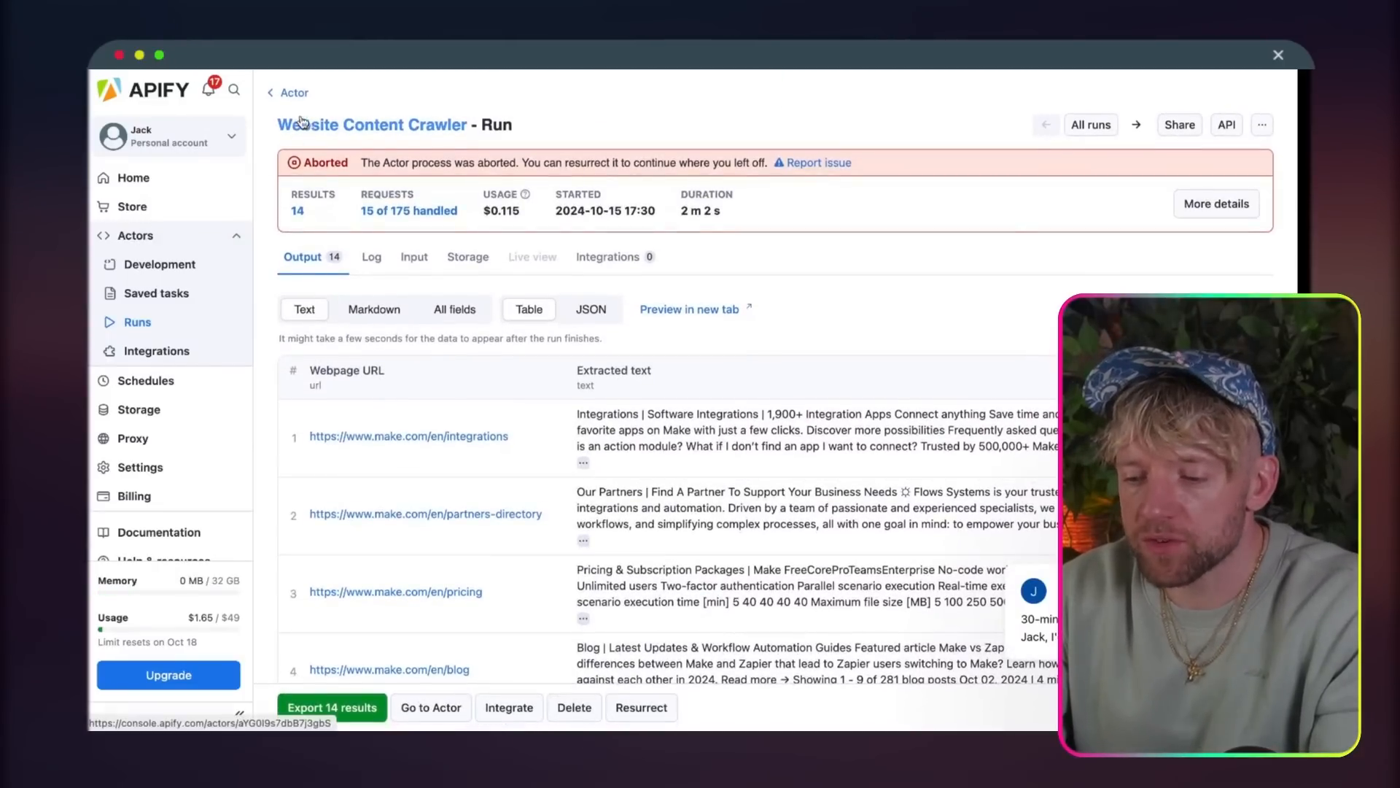
Step: Examine the Website Content Crawler's input options, including the expanded Crawler settings and HTML processing sections
{"action": "left_click", "coordinate": [291, 94]}
{"action": "scroll", "coordinate": [419, 432], "scroll_direction": "down", "scroll_amount": 5}
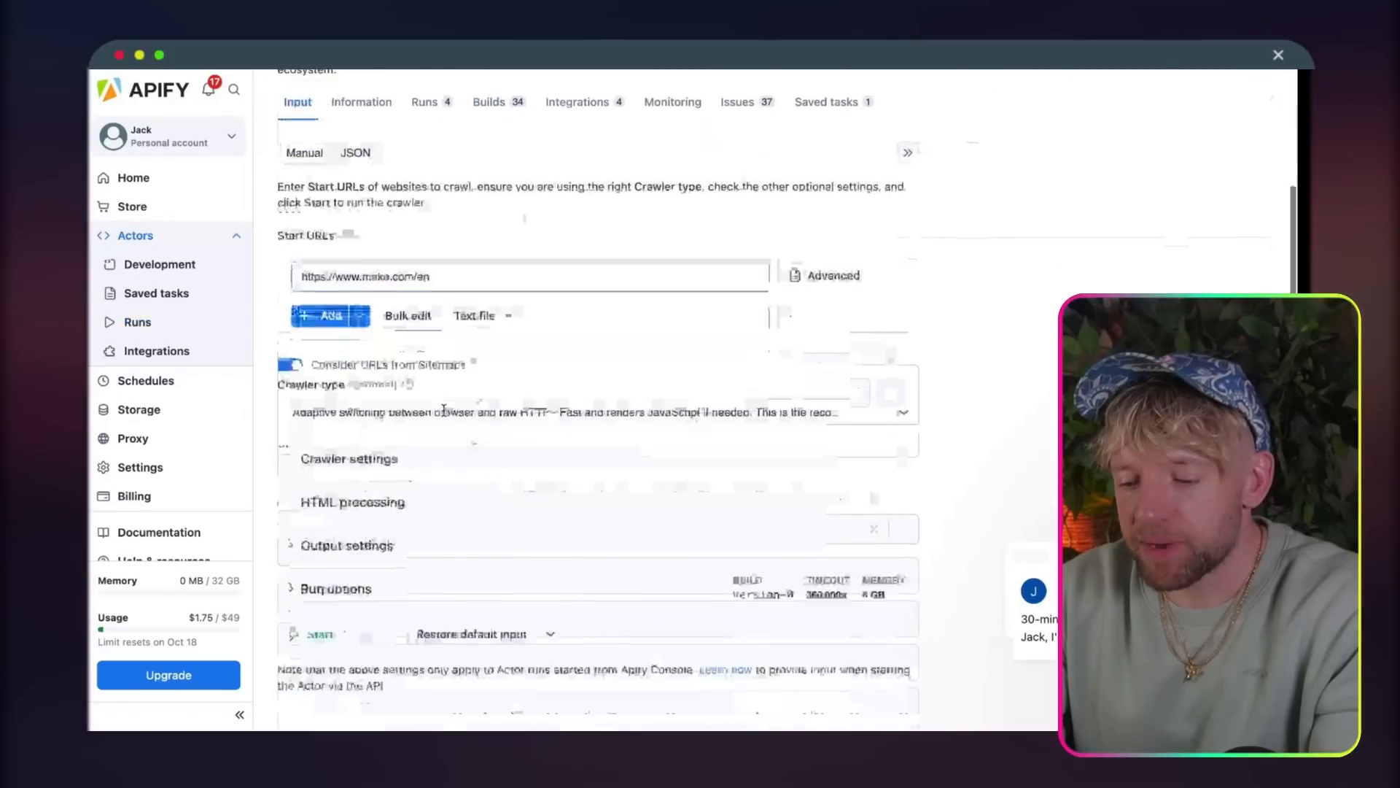
{"action": "left_click", "coordinate": [419, 432]}
{"action": "scroll", "coordinate": [423, 474], "scroll_direction": "down", "scroll_amount": 10}
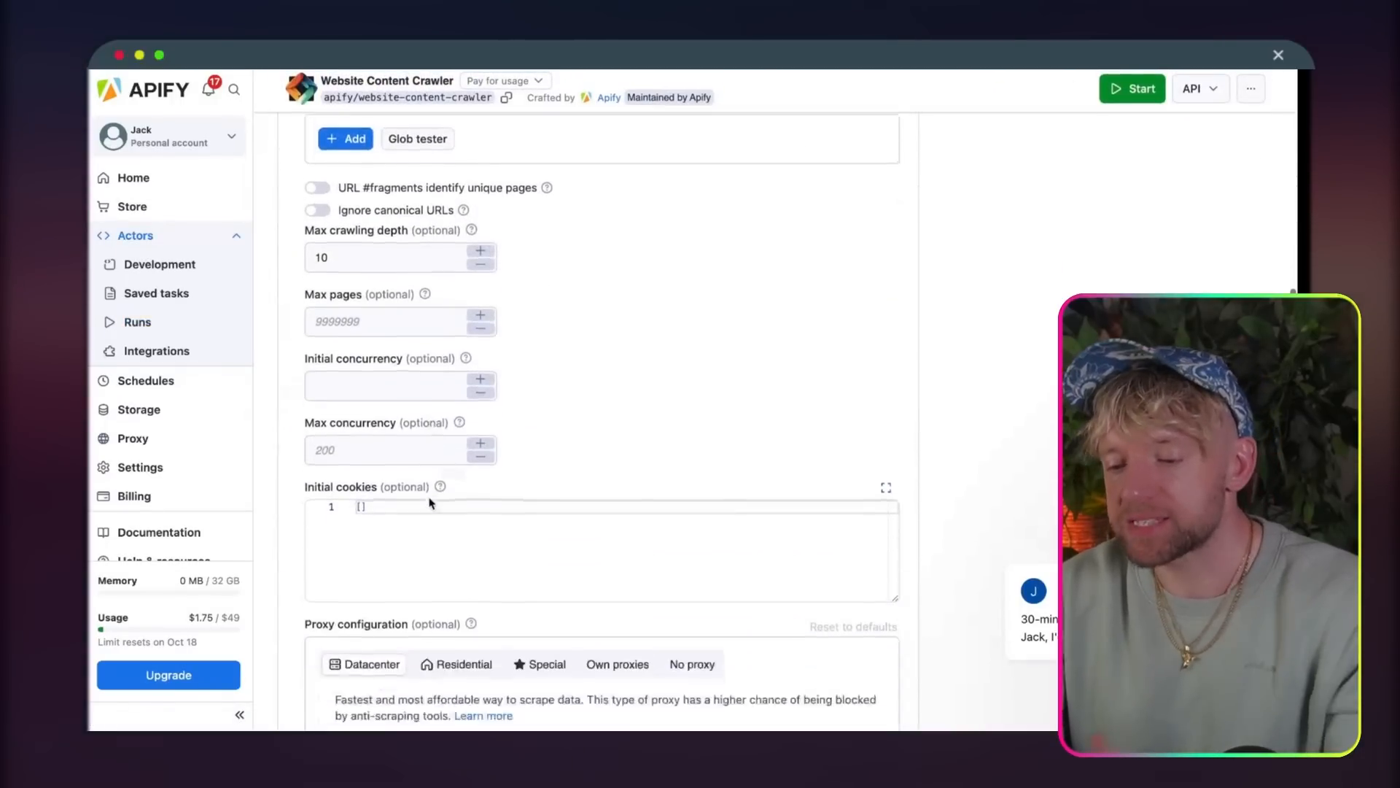
{"action": "scroll", "coordinate": [430, 503], "scroll_direction": "down", "scroll_amount": 8}
{"action": "left_click", "coordinate": [438, 480]}
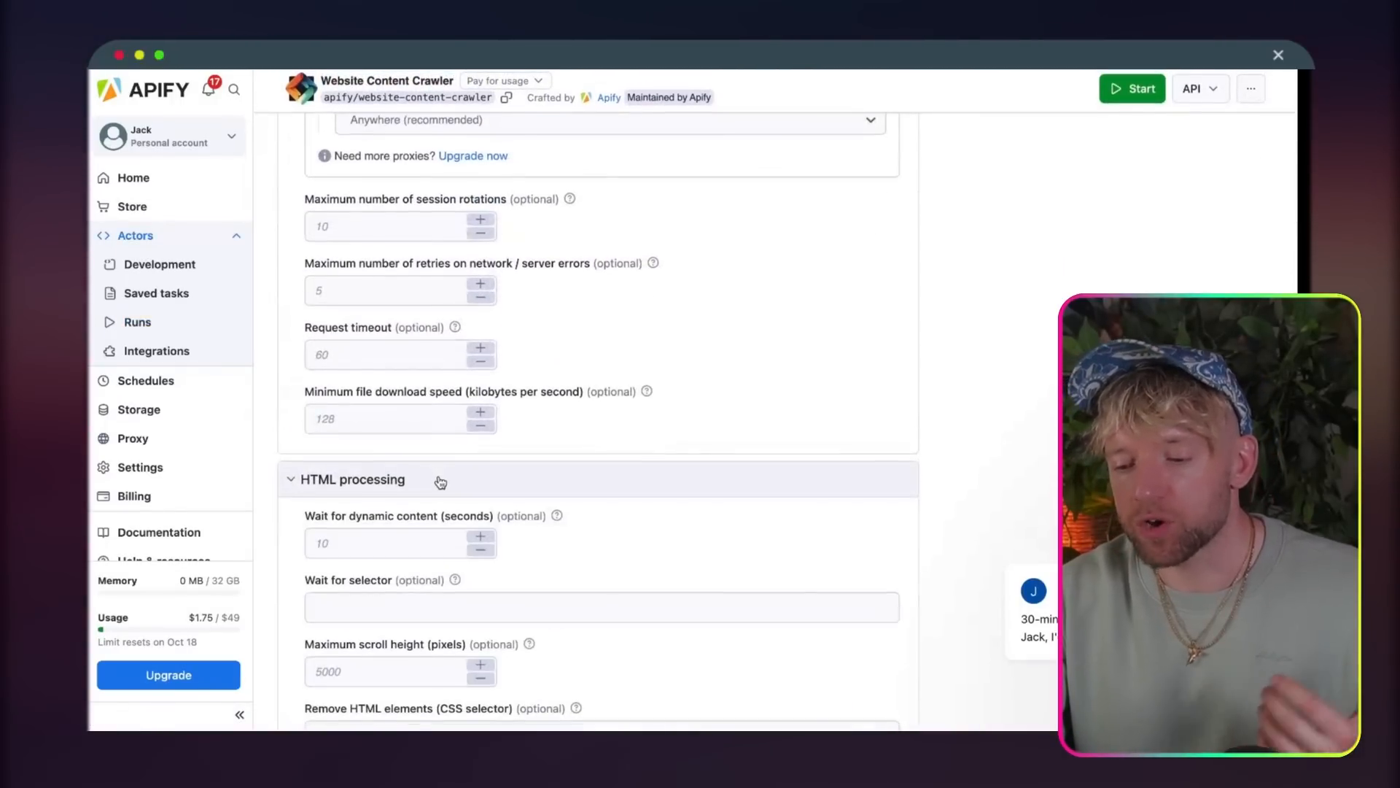
{"action": "scroll", "coordinate": [438, 481], "scroll_direction": "down", "scroll_amount": 4}
{"action": "scroll", "coordinate": [498, 541], "scroll_direction": "down", "scroll_amount": 5}
{"action": "scroll", "coordinate": [498, 540], "scroll_direction": "up", "scroll_amount": 15}
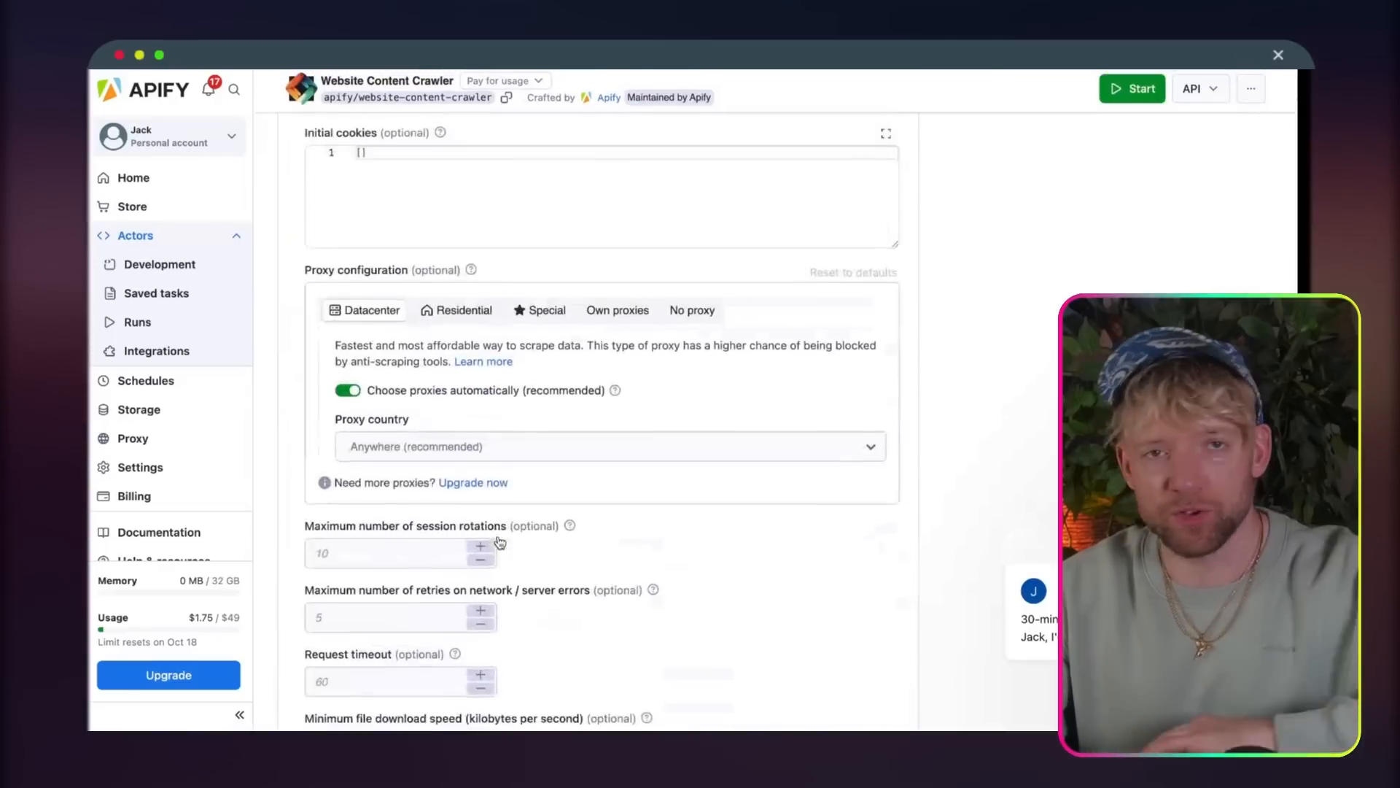
{"action": "scroll", "coordinate": [499, 541], "scroll_direction": "up", "scroll_amount": 15}
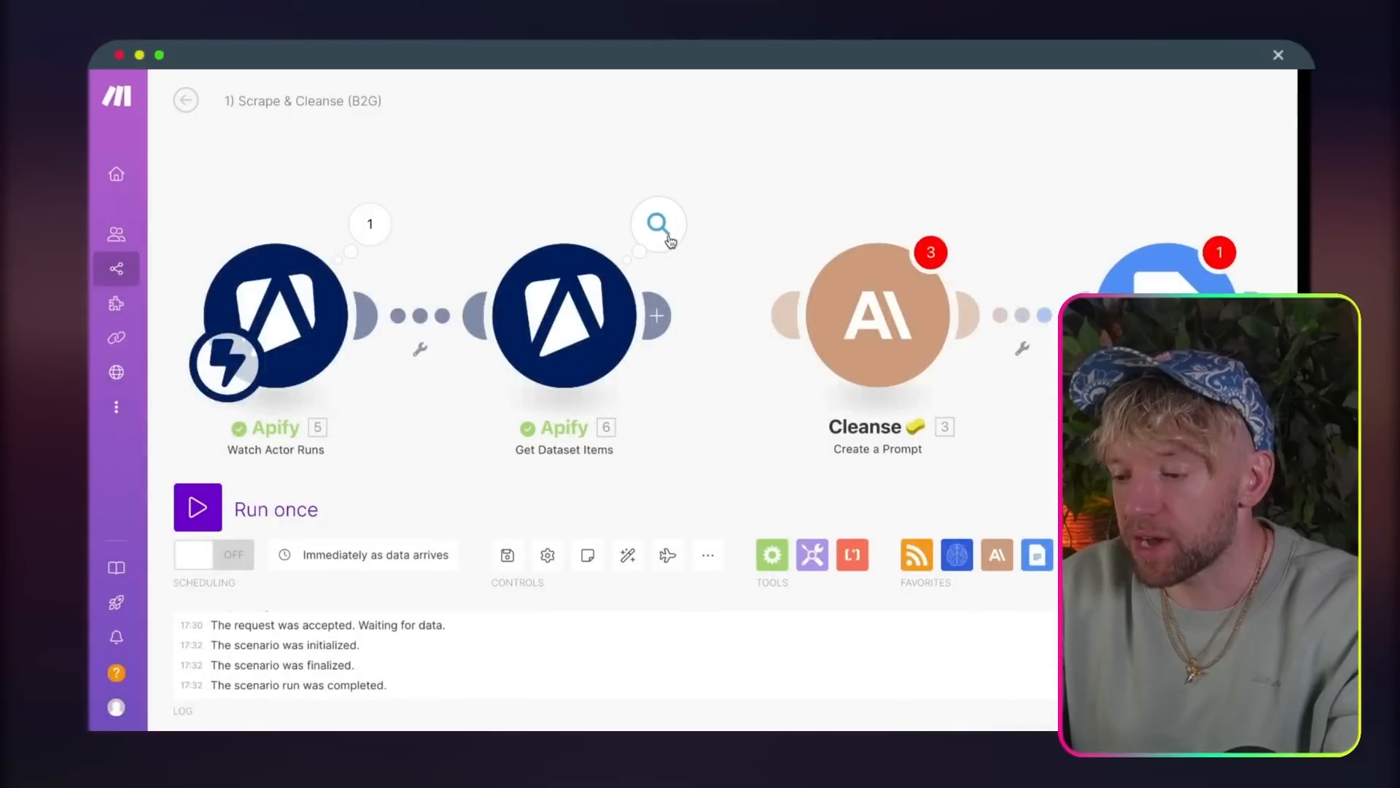
{"action": "scroll", "coordinate": [670, 241], "scroll_direction": "down", "scroll_amount": 1}
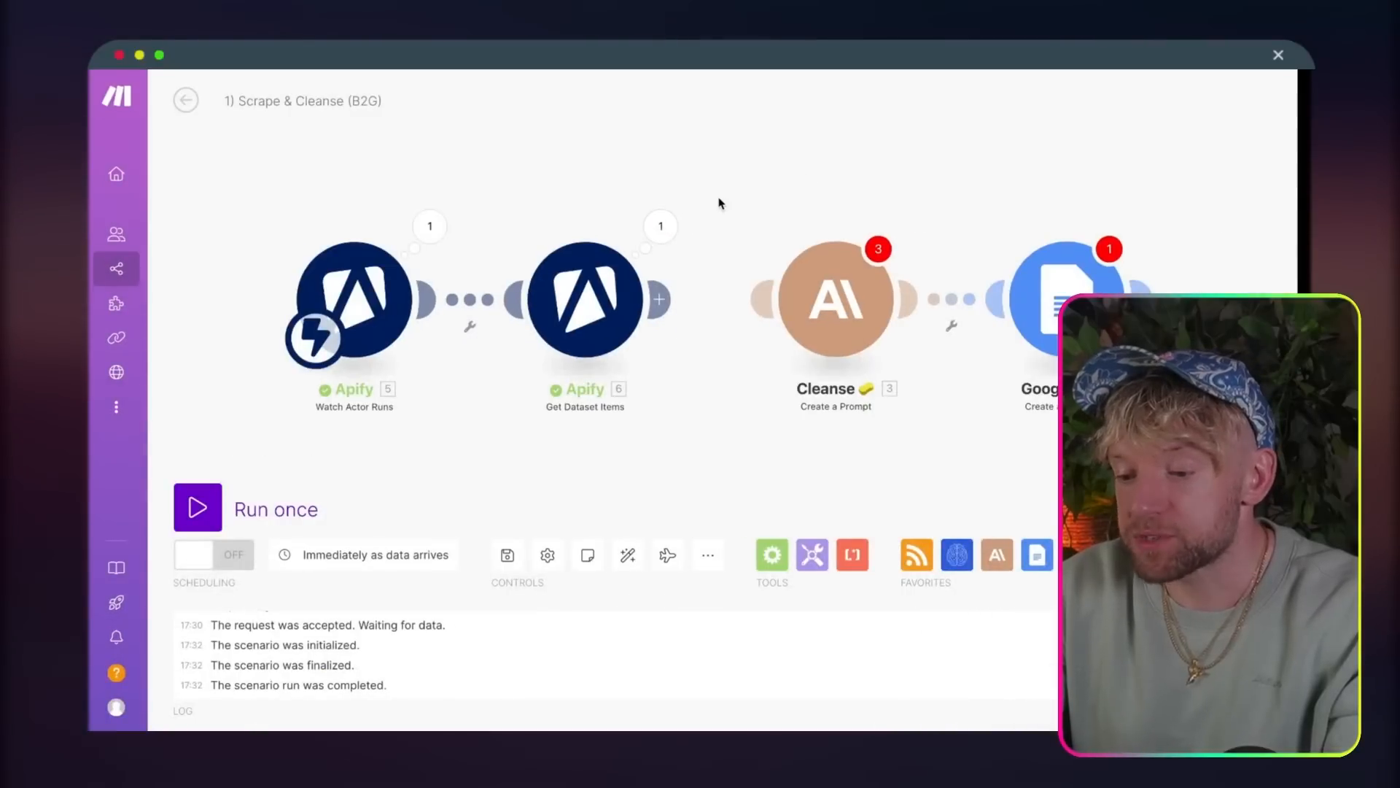
Step: Switch to the Scrape & Cleanse scenario in Make, view the Get Dataset Items output and expand Bundle 7
{"action": "mouse_move", "coordinate": [394, 278]}
{"action": "left_mouse_down"}
{"action": "mouse_move", "coordinate": [374, 229]}
{"action": "mouse_move", "coordinate": [370, 274]}
{"action": "left_mouse_up"}
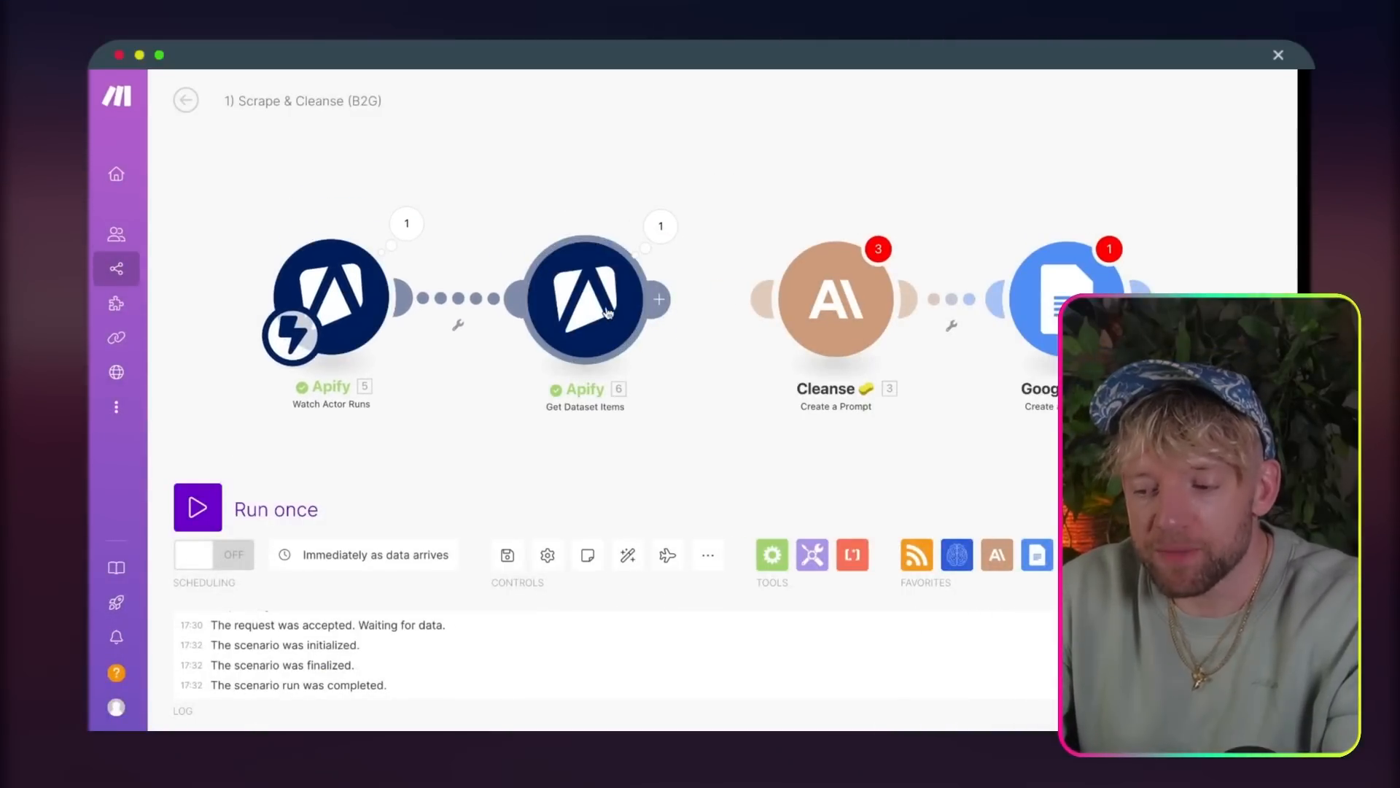
{"action": "left_click_drag", "start_coordinate": [583, 296], "coordinate": [566, 314]}
{"action": "left_click_drag", "start_coordinate": [786, 178], "coordinate": [594, 167]}
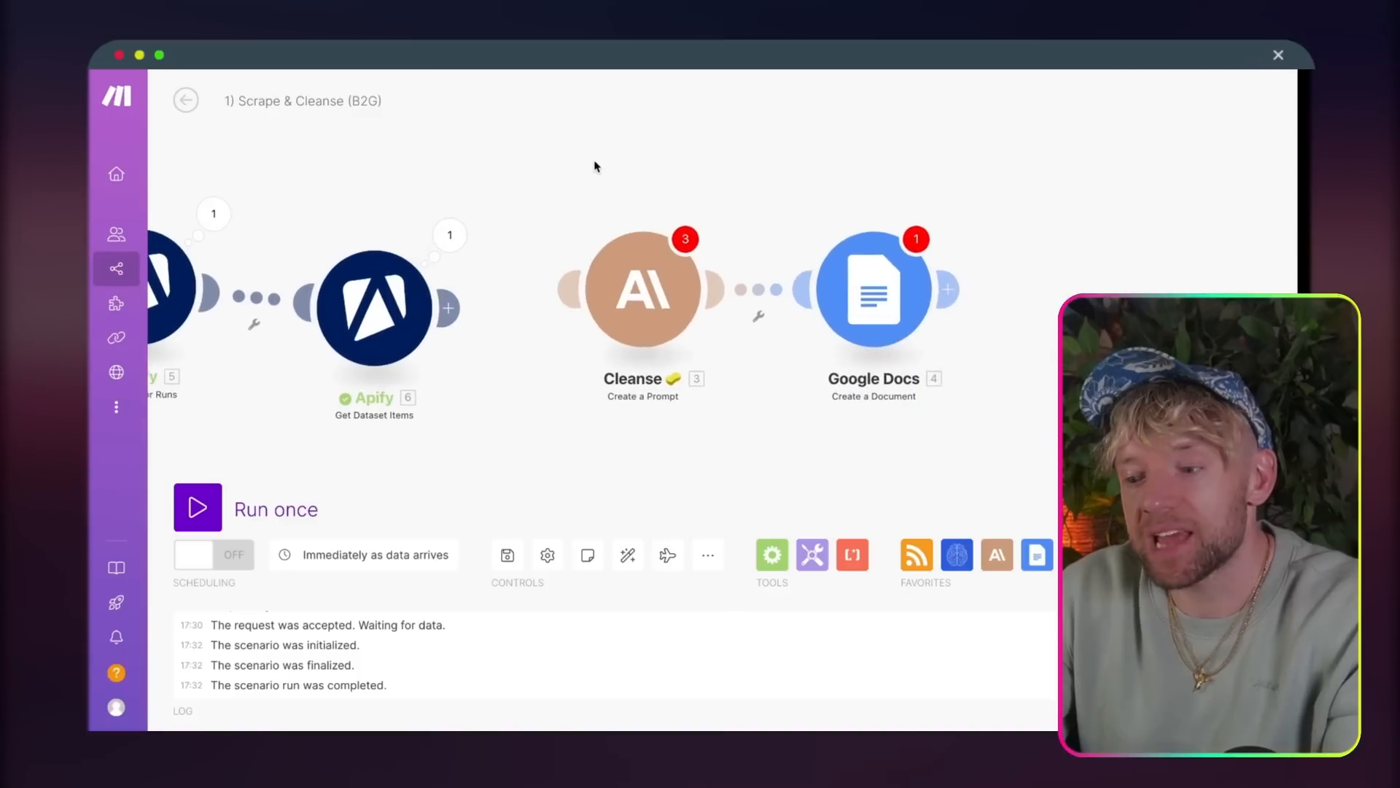
{"action": "left_click", "coordinate": [460, 237]}
{"action": "scroll", "coordinate": [642, 364], "scroll_direction": "down", "scroll_amount": 10}
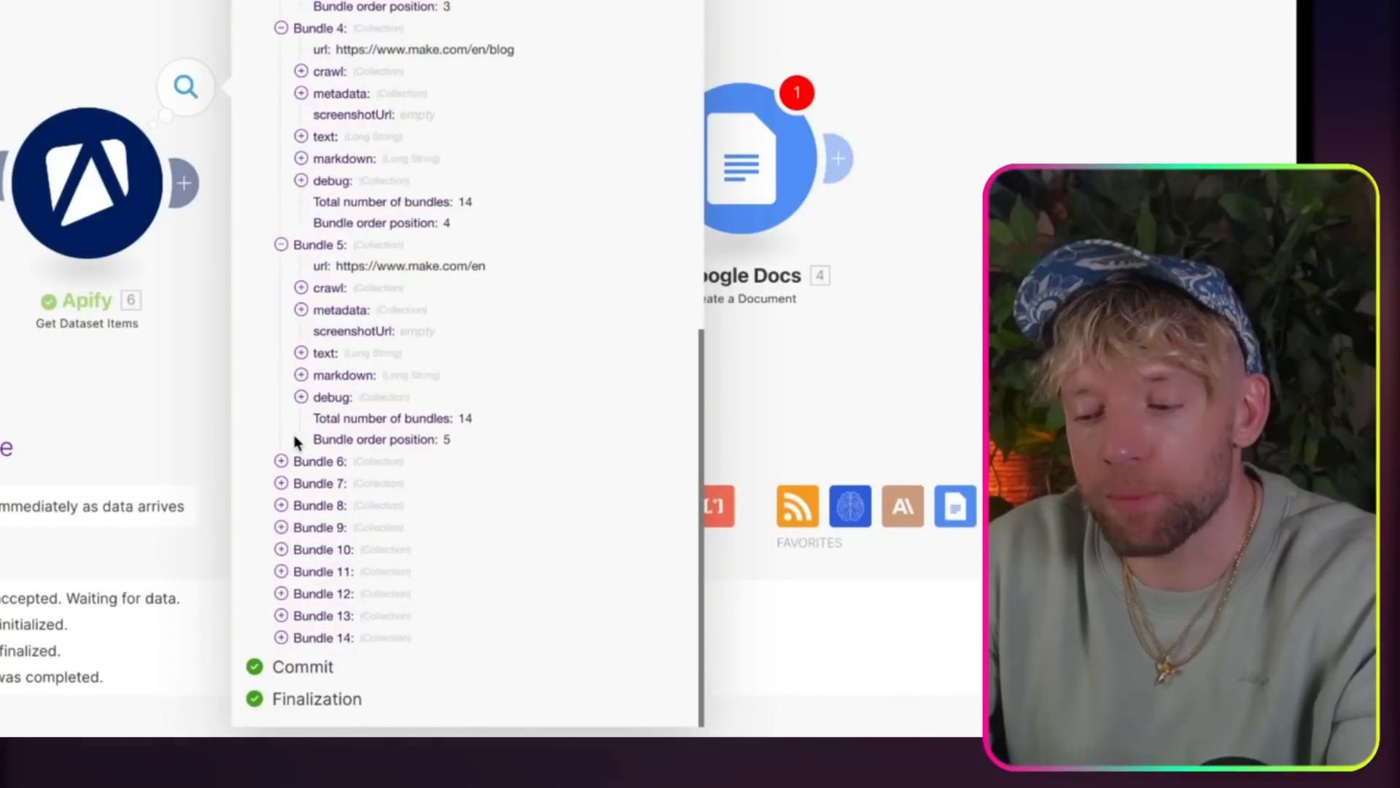
{"action": "left_click", "coordinate": [281, 483]}
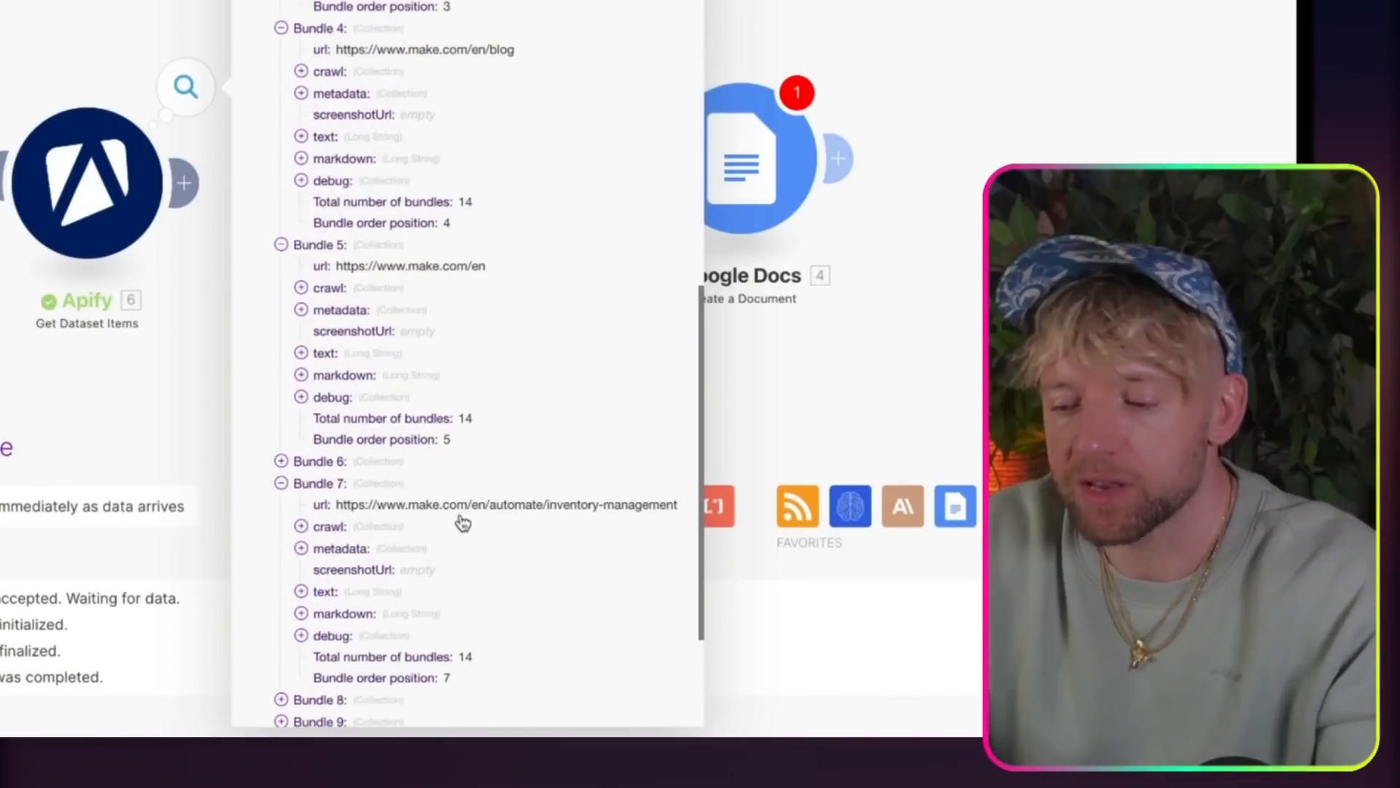
{"action": "scroll", "coordinate": [487, 530], "scroll_direction": "down", "scroll_amount": 2}
{"action": "scroll", "coordinate": [487, 530], "scroll_direction": "down", "scroll_amount": 1}
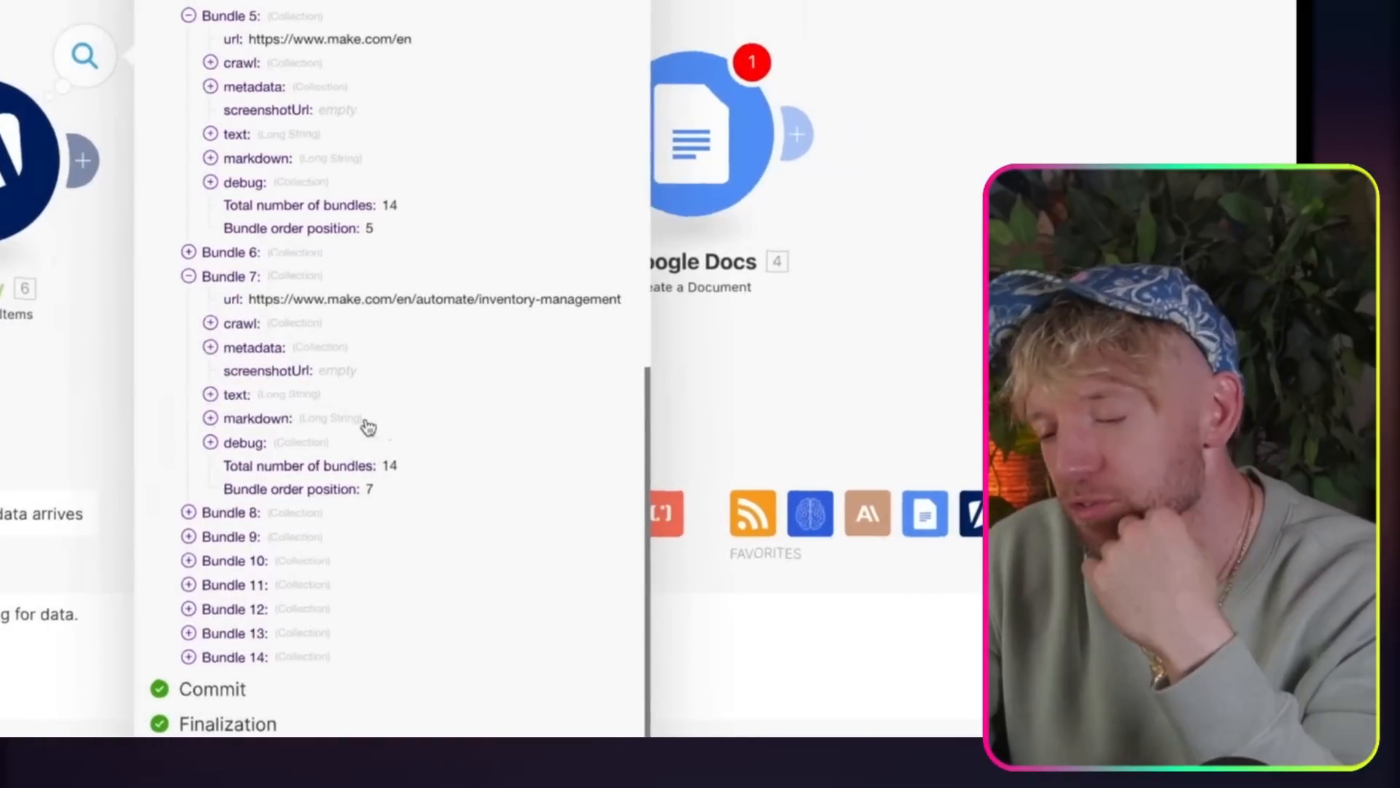
Step: Read Bundle 7's text field, compare it with the live page at its url, and close the module output
{"action": "left_click", "coordinate": [210, 394]}
{"action": "scroll", "coordinate": [299, 434], "scroll_direction": "down", "scroll_amount": 5}
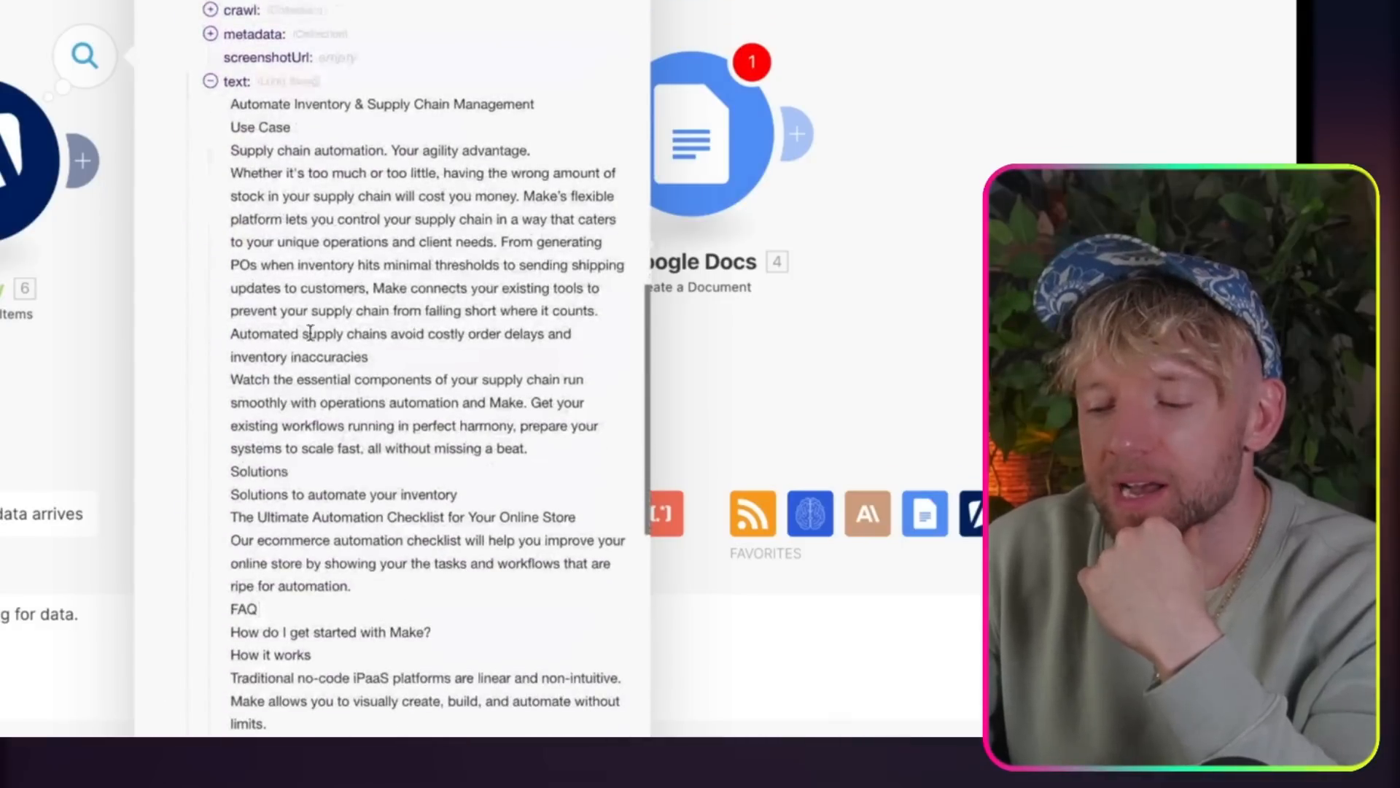
{"action": "left_click_drag", "start_coordinate": [280, 119], "coordinate": [286, 303]}
{"action": "scroll", "coordinate": [287, 300], "scroll_direction": "up", "scroll_amount": 2}
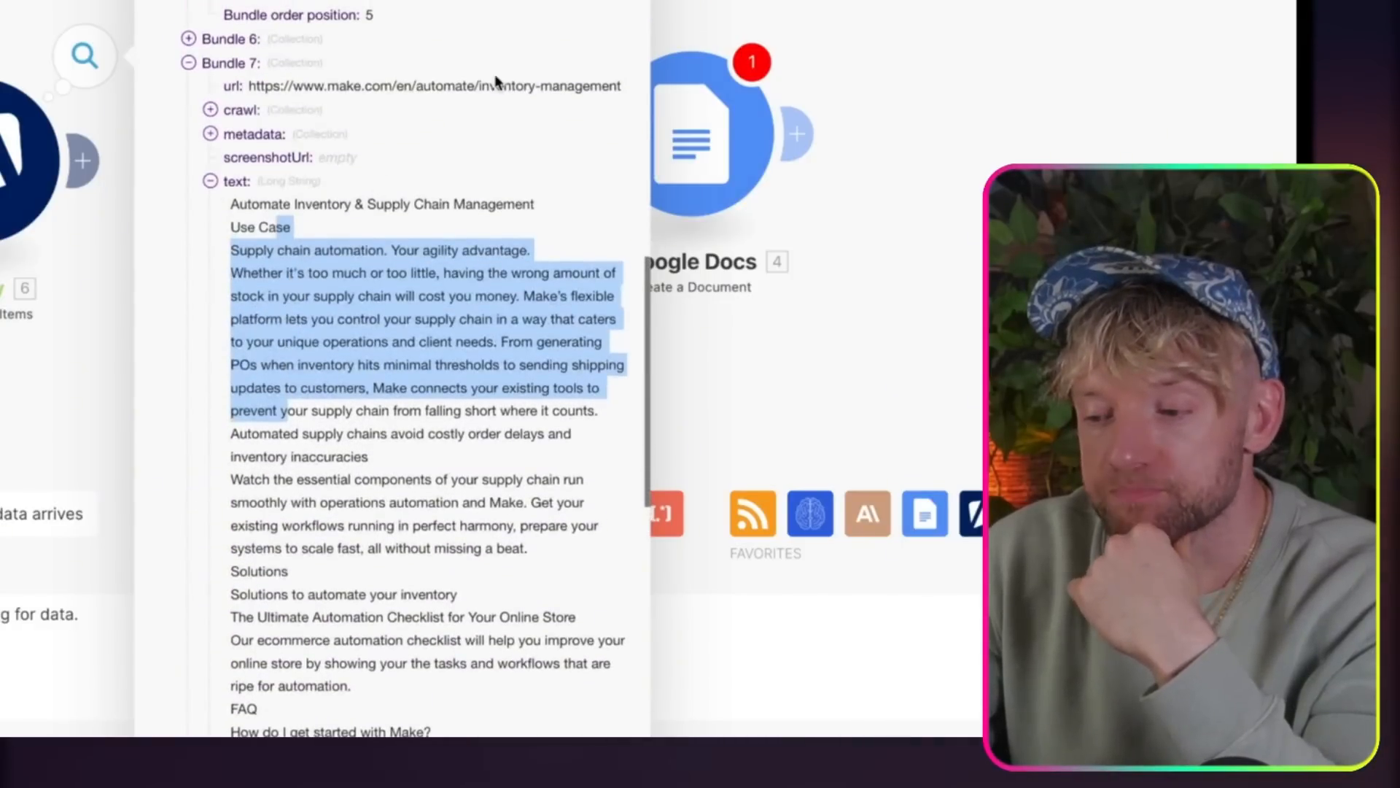
{"action": "left_click", "coordinate": [501, 95]}
{"action": "triple_click", "coordinate": [521, 86]}
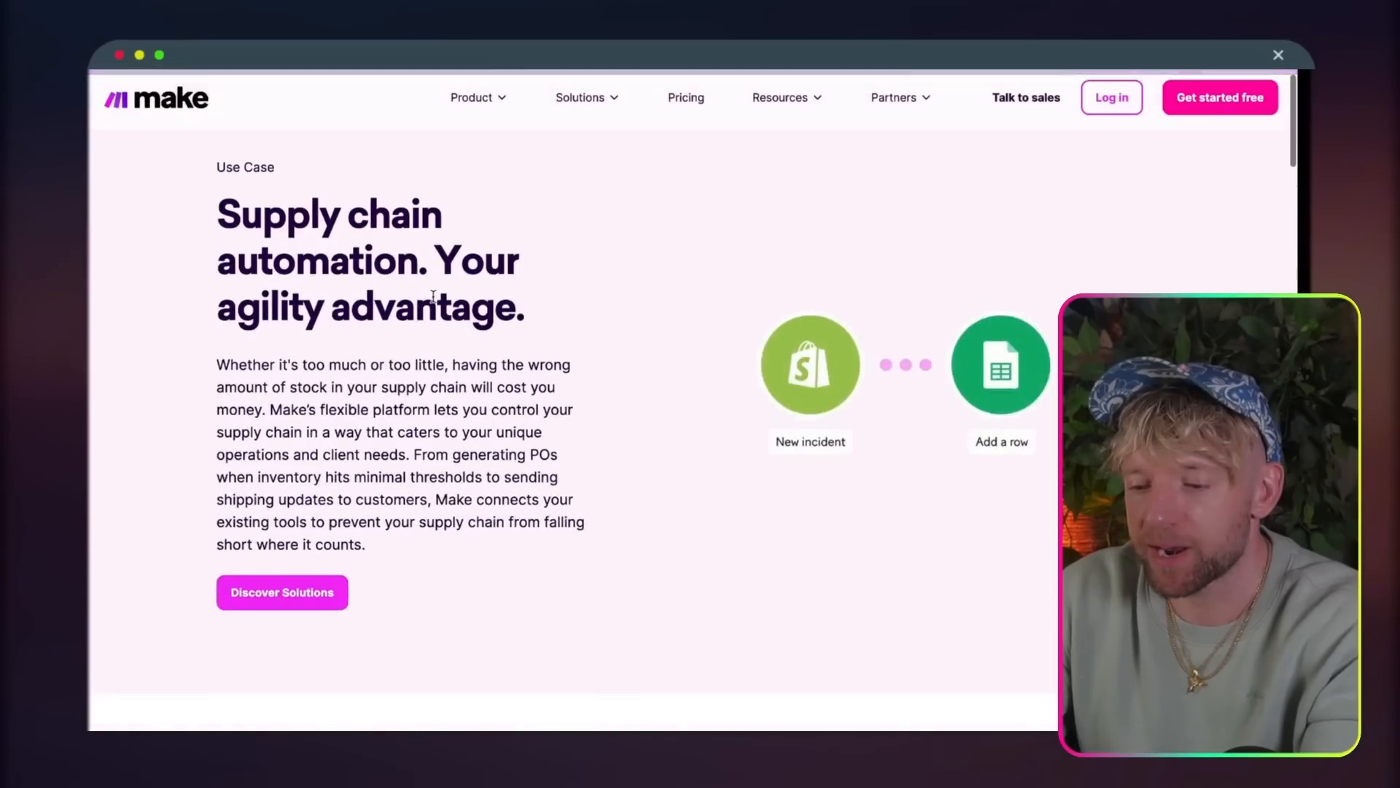
{"action": "left_click_drag", "start_coordinate": [437, 251], "coordinate": [505, 312]}
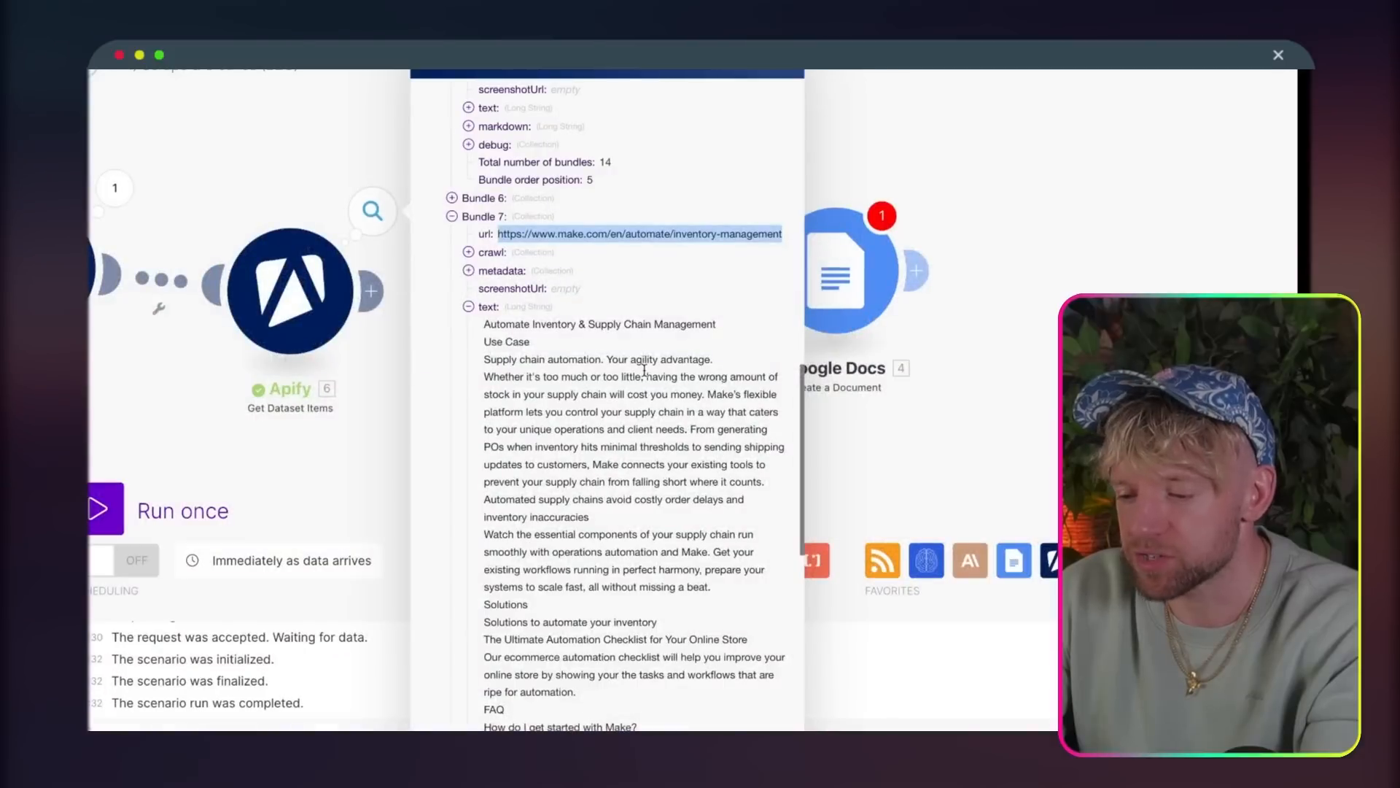
{"action": "scroll", "coordinate": [645, 376], "scroll_direction": "down", "scroll_amount": 1}
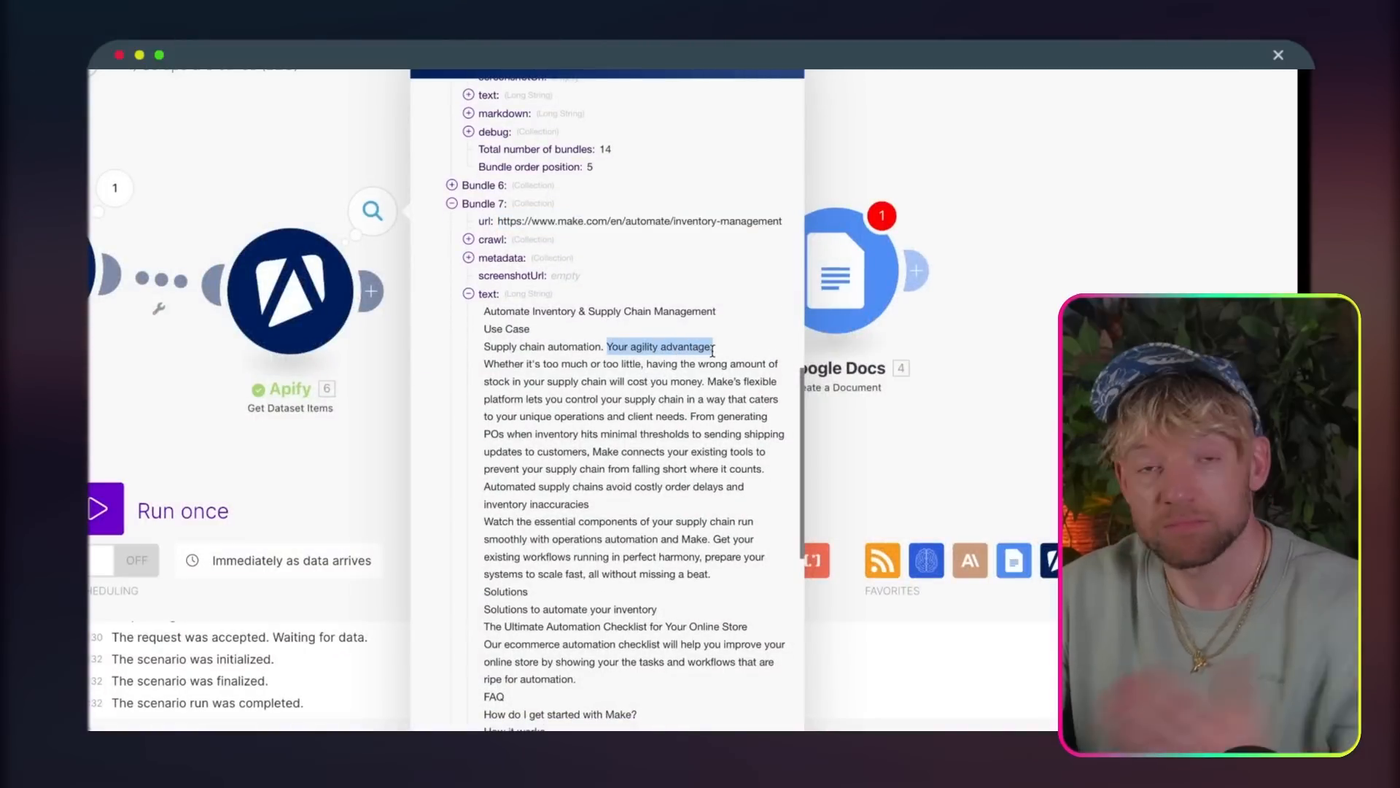
{"action": "scroll", "coordinate": [697, 352], "scroll_direction": "down", "scroll_amount": 10}
{"action": "scroll", "coordinate": [674, 471], "scroll_direction": "up", "scroll_amount": 5}
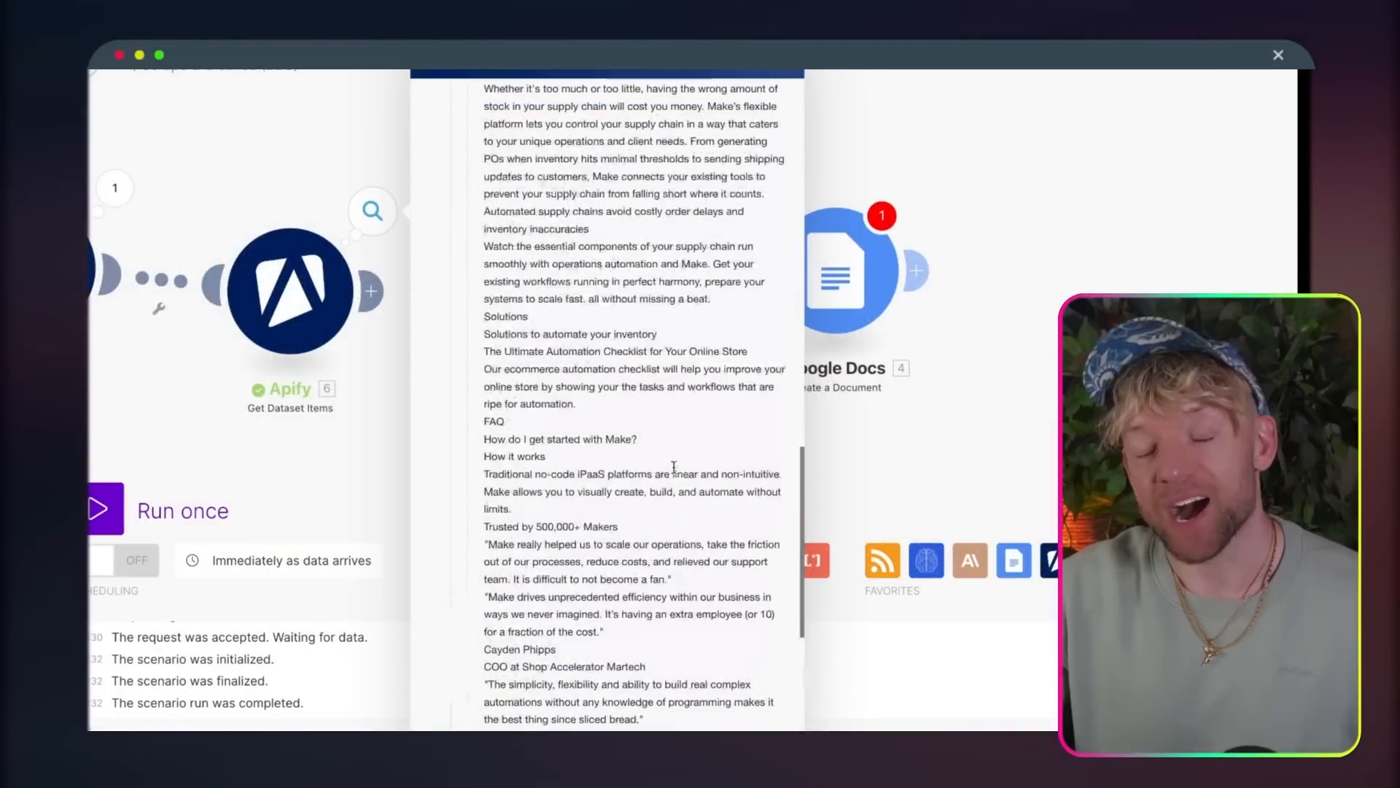
{"action": "left_click", "coordinate": [906, 431]}
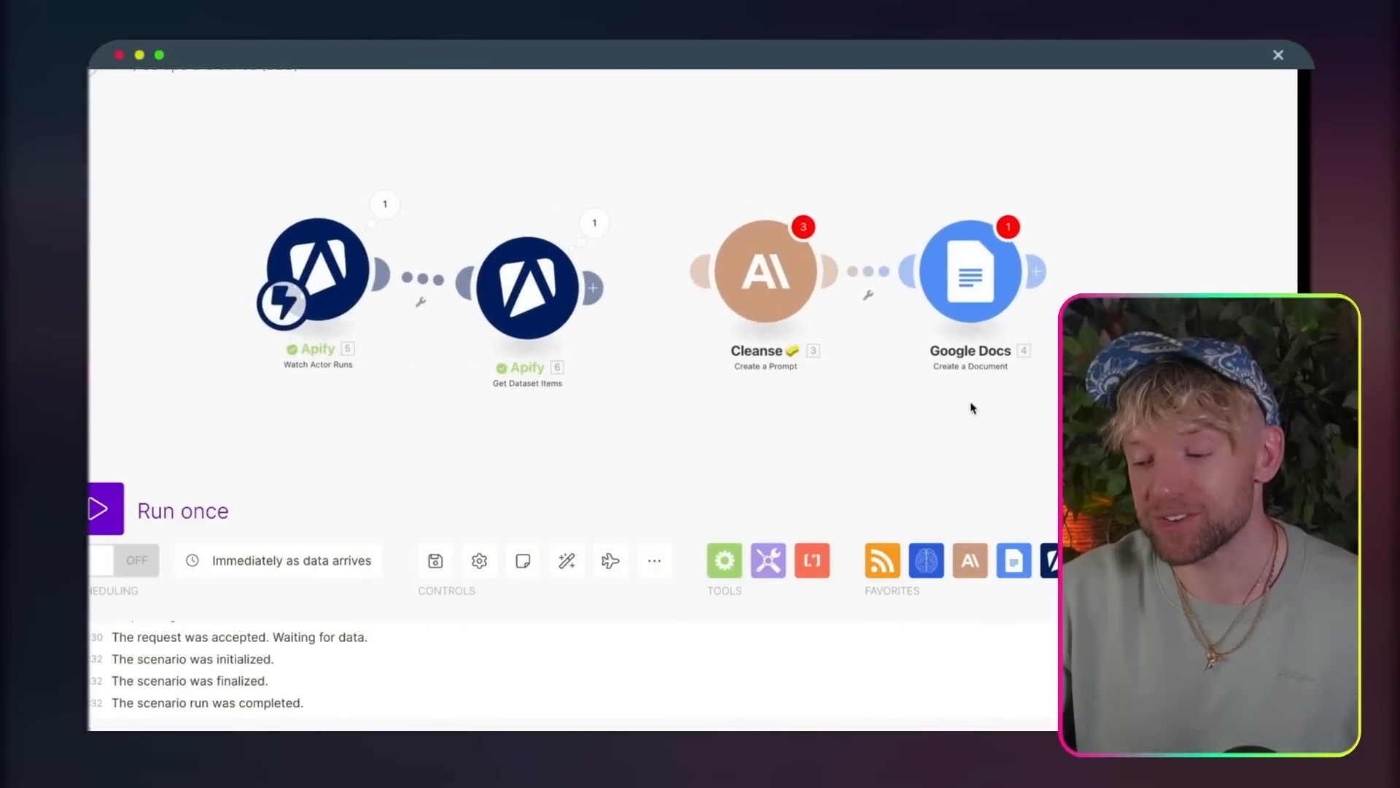
Step: Connect the Get Dataset Items module to the Cleanse module
{"action": "left_click_drag", "start_coordinate": [285, 288], "coordinate": [257, 330]}
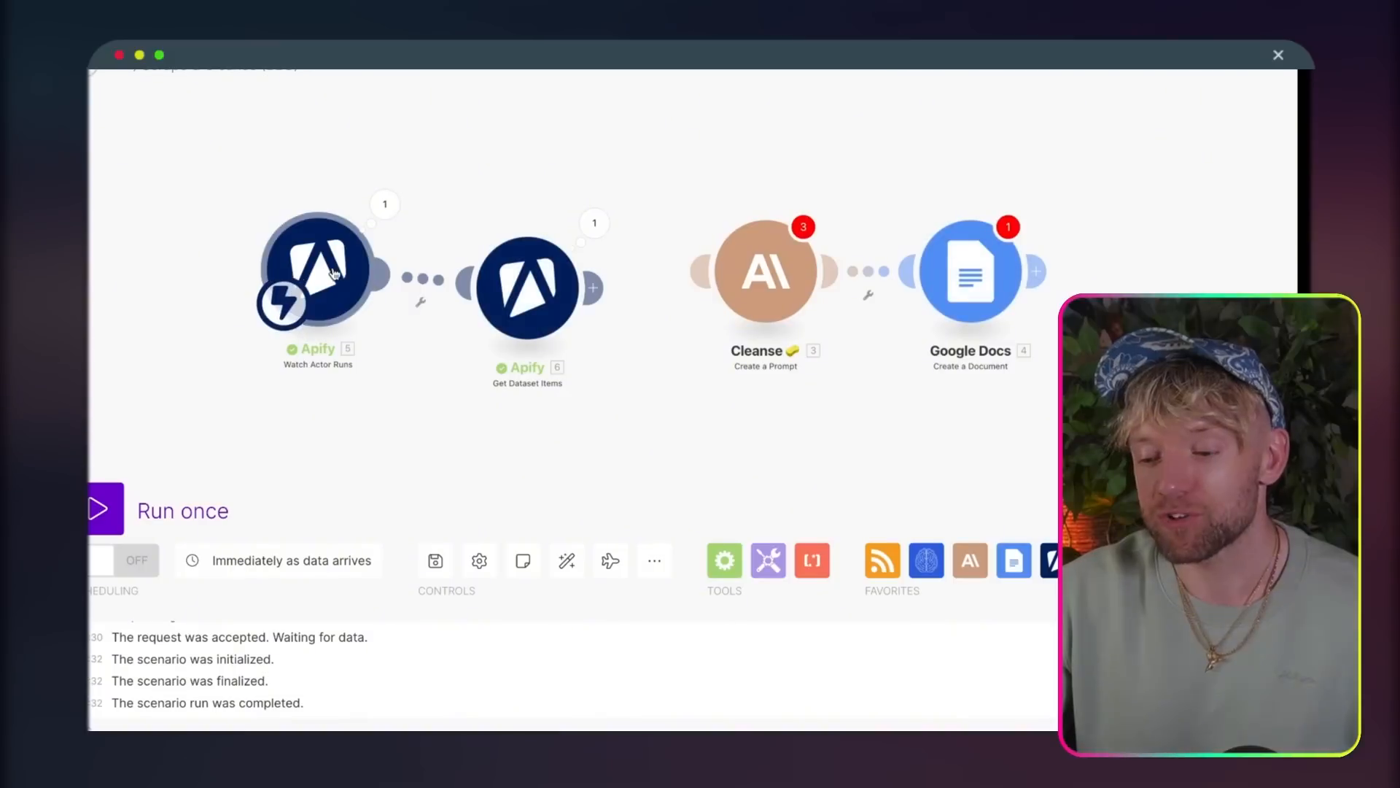
{"action": "left_click_drag", "start_coordinate": [333, 274], "coordinate": [292, 310]}
{"action": "mouse_move", "coordinate": [782, 256]}
{"action": "left_mouse_down"}
{"action": "mouse_move", "coordinate": [750, 264]}
{"action": "mouse_move", "coordinate": [795, 272]}
{"action": "left_mouse_up"}
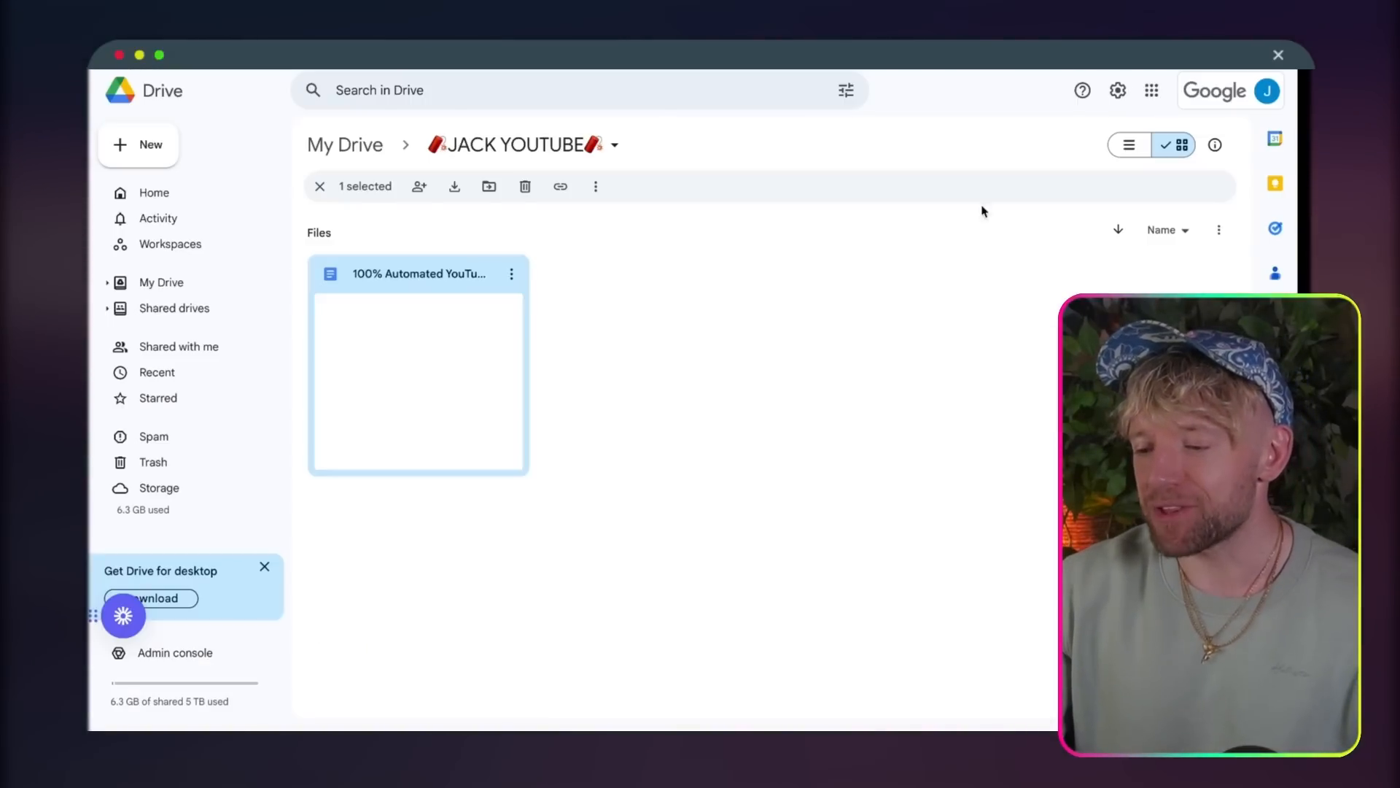
{"action": "left_click", "coordinate": [838, 413]}
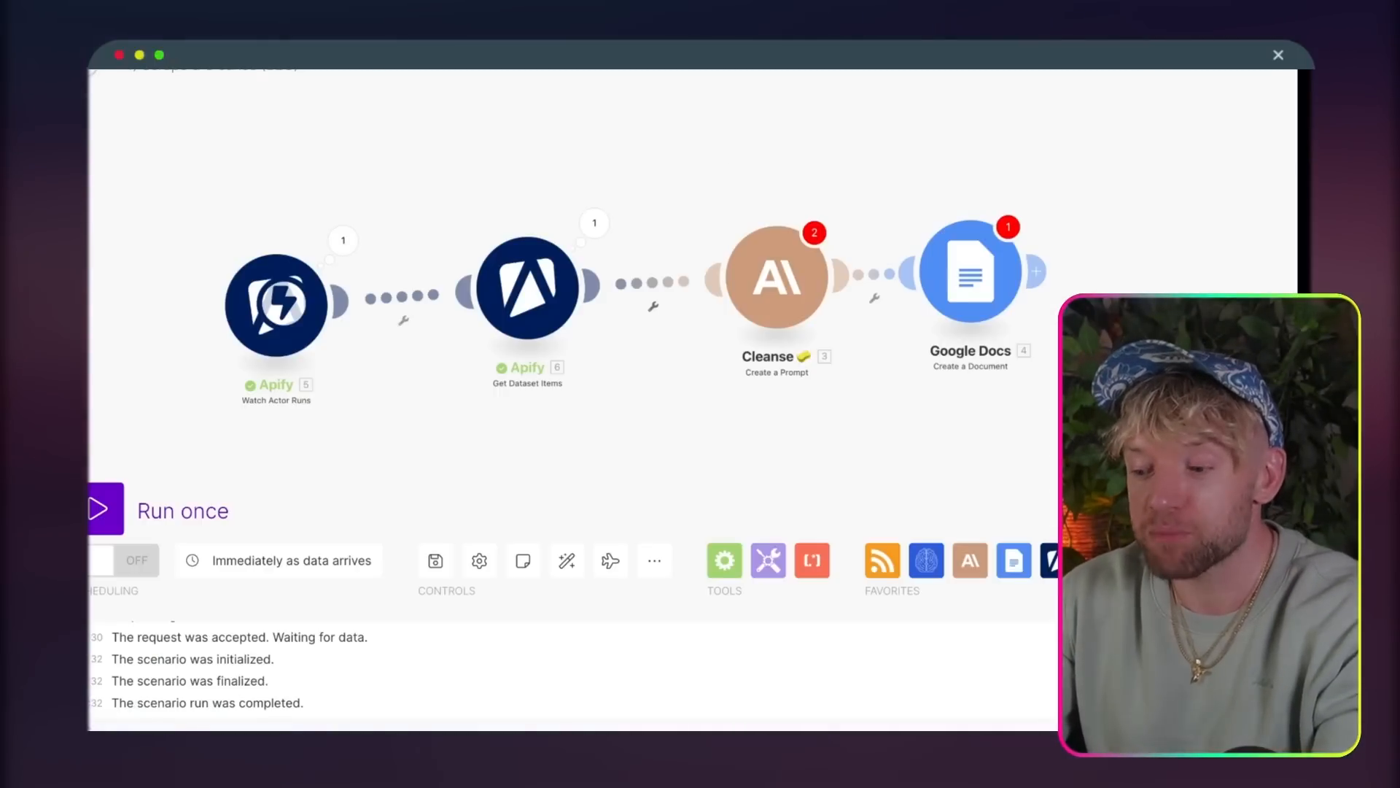
{"action": "mouse_move", "coordinate": [285, 354]}
{"action": "left_mouse_down"}
{"action": "mouse_move", "coordinate": [289, 326]}
{"action": "mouse_move", "coordinate": [300, 333]}
{"action": "left_mouse_up"}
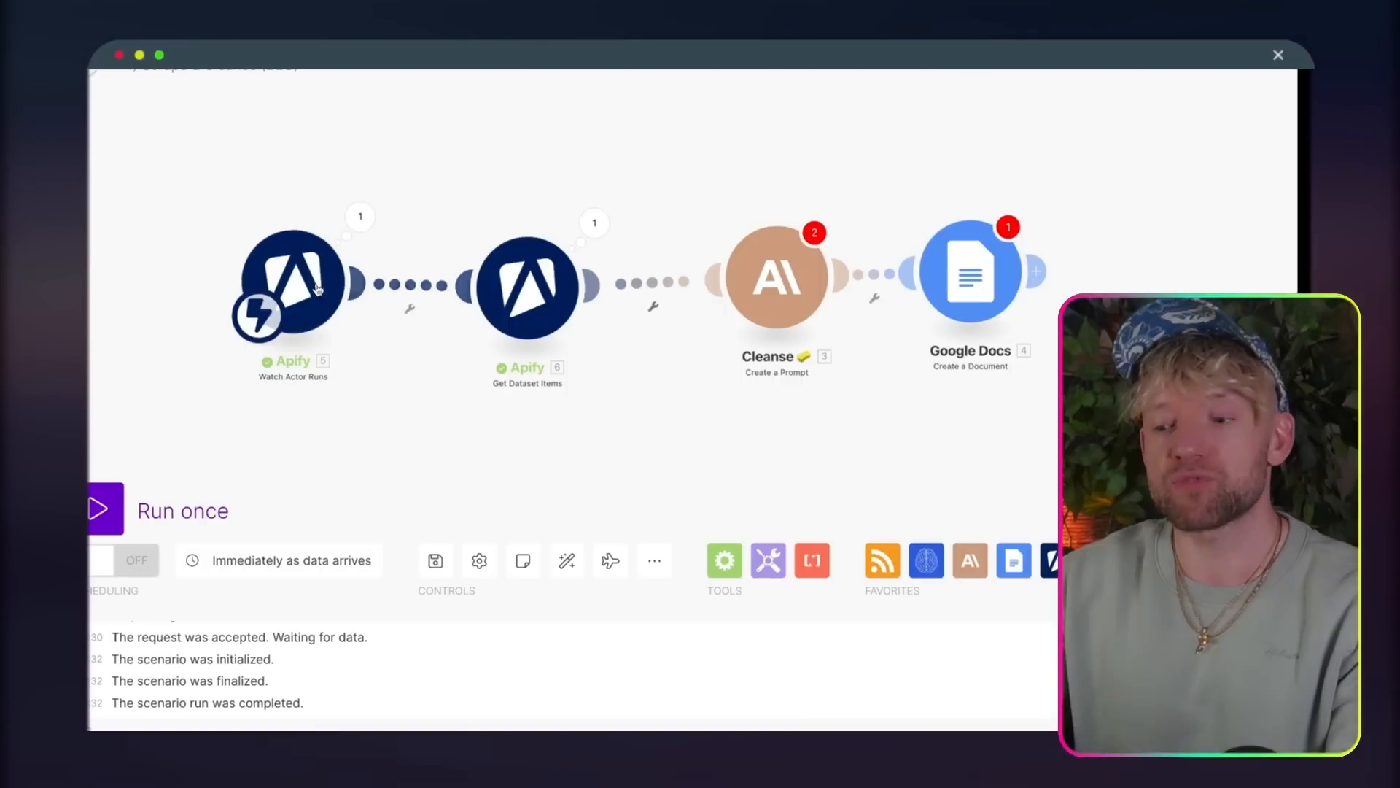
{"action": "left_click_drag", "start_coordinate": [296, 284], "coordinate": [314, 278]}
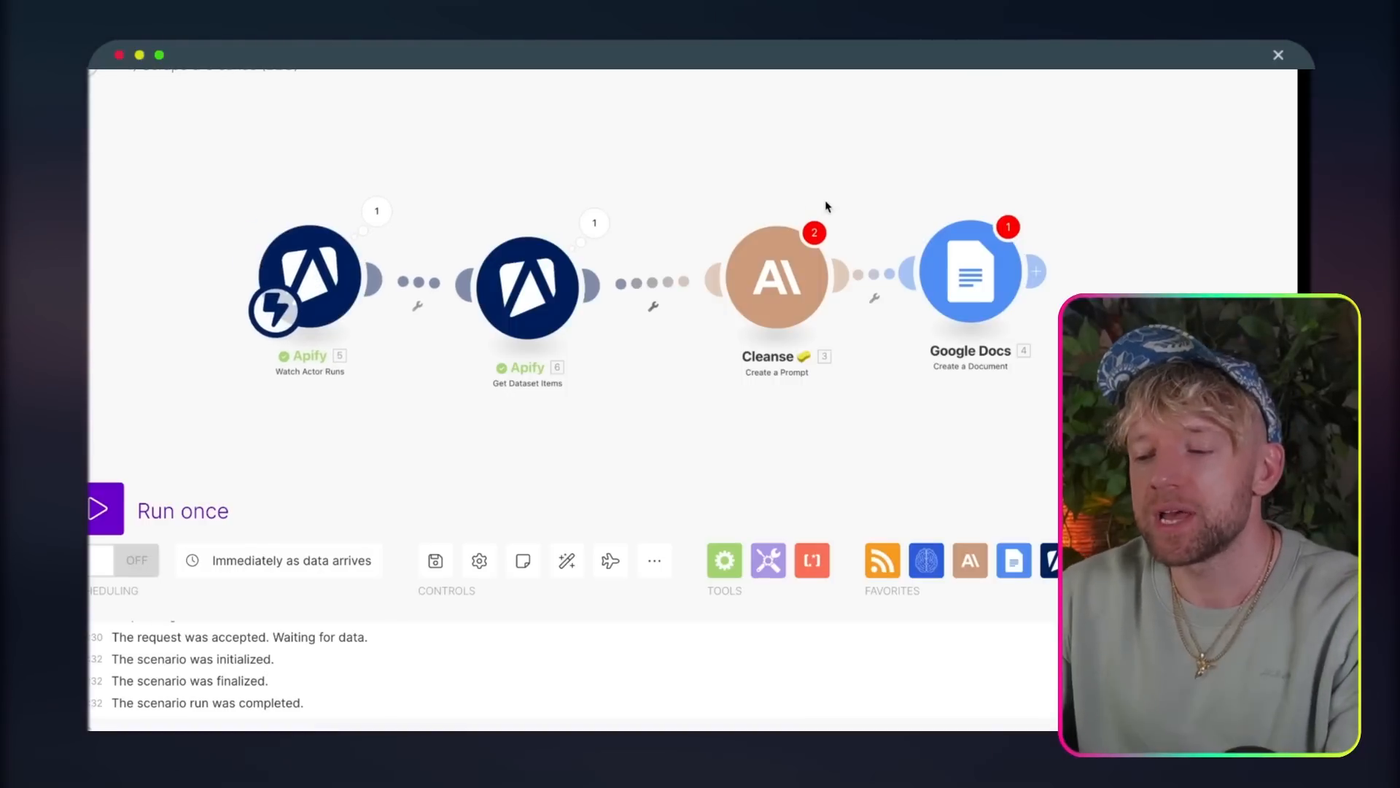
{"action": "left_click_drag", "start_coordinate": [777, 281], "coordinate": [731, 302]}
{"action": "left_click_drag", "start_coordinate": [960, 257], "coordinate": [960, 289]}
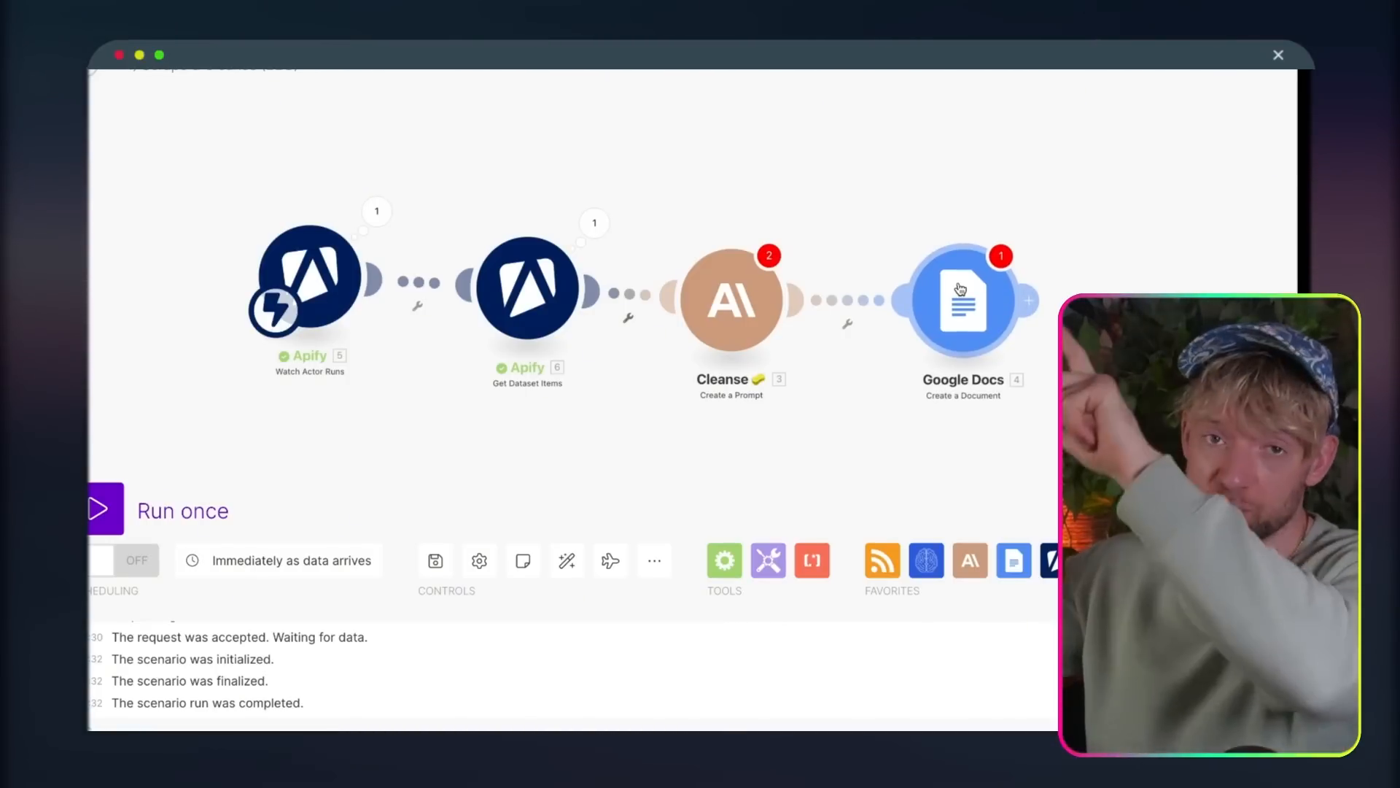
{"action": "mouse_move", "coordinate": [740, 329]}
{"action": "left_mouse_down"}
{"action": "mouse_move", "coordinate": [736, 279]}
{"action": "mouse_move", "coordinate": [747, 309]}
{"action": "left_mouse_up"}
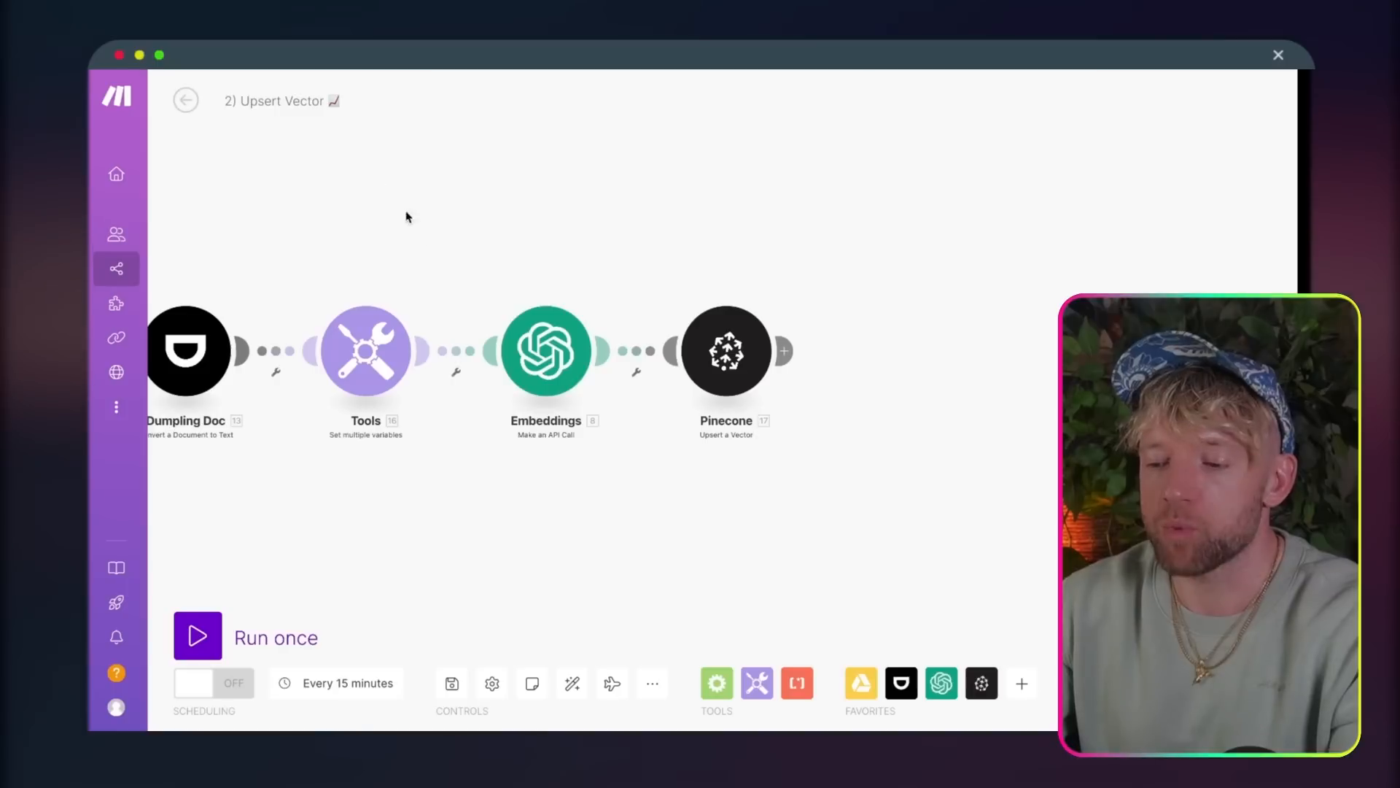
Step: Look over the 2) Upsert Vector scenario's module chain from Google Drive to Pinecone
{"action": "left_click_drag", "start_coordinate": [406, 216], "coordinate": [795, 205]}
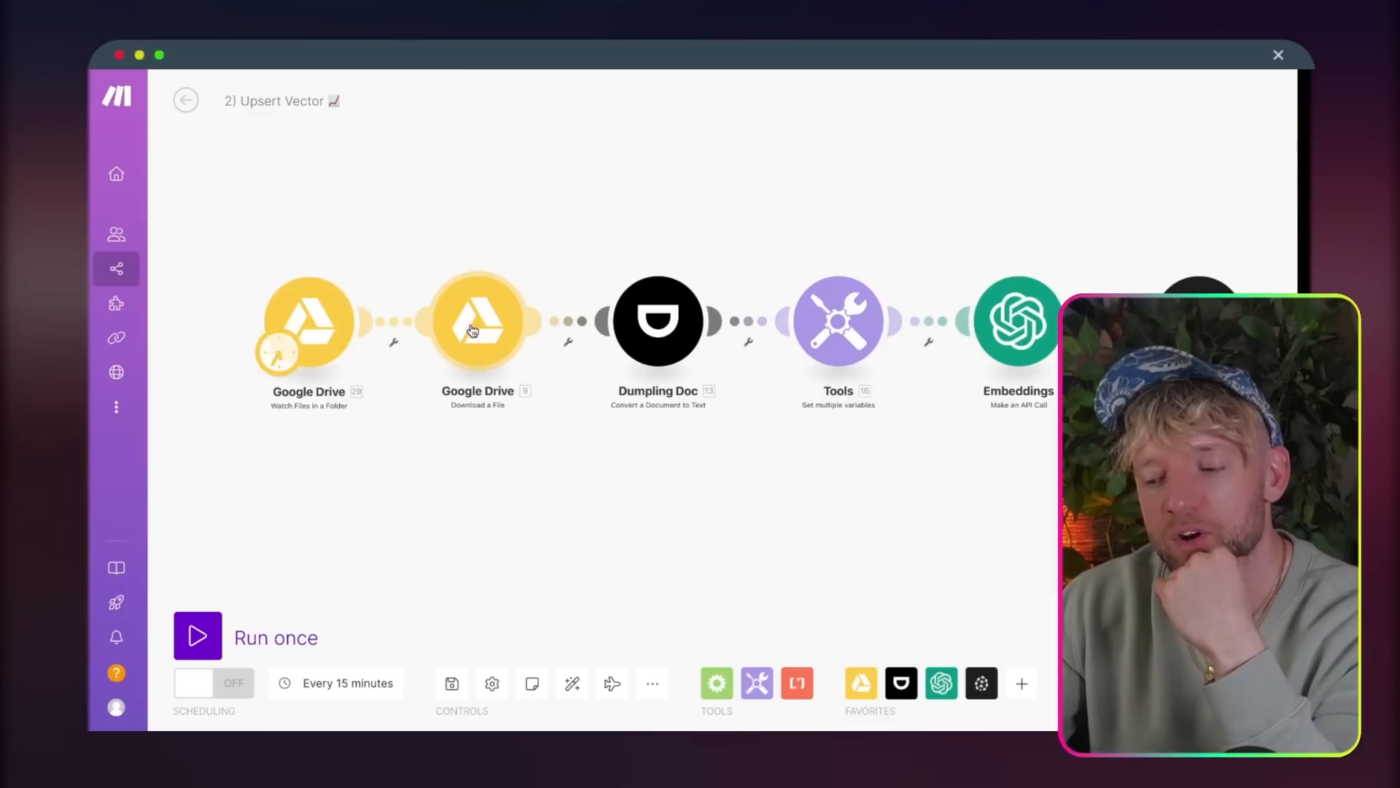
{"action": "left_click_drag", "start_coordinate": [473, 331], "coordinate": [480, 335]}
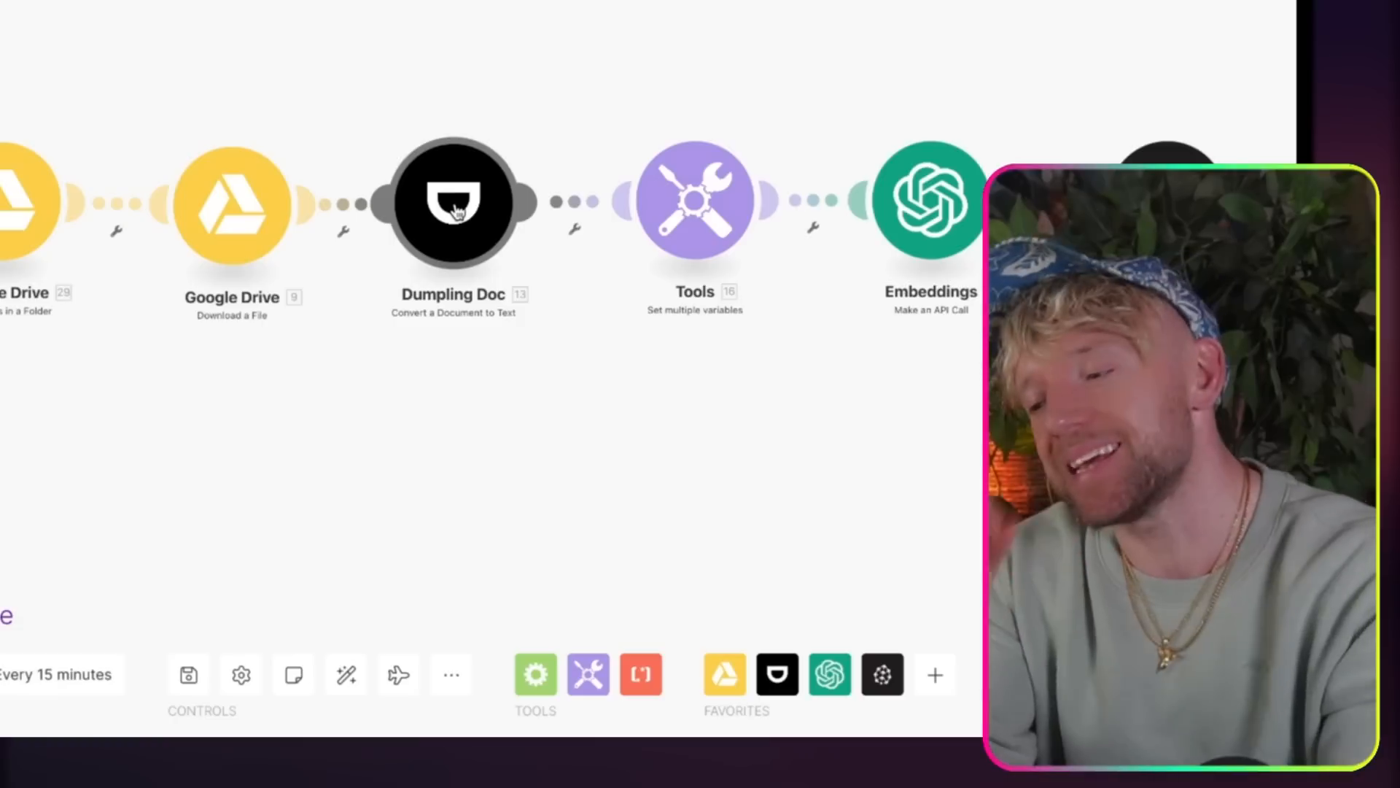
{"action": "left_click_drag", "start_coordinate": [694, 93], "coordinate": [399, 69]}
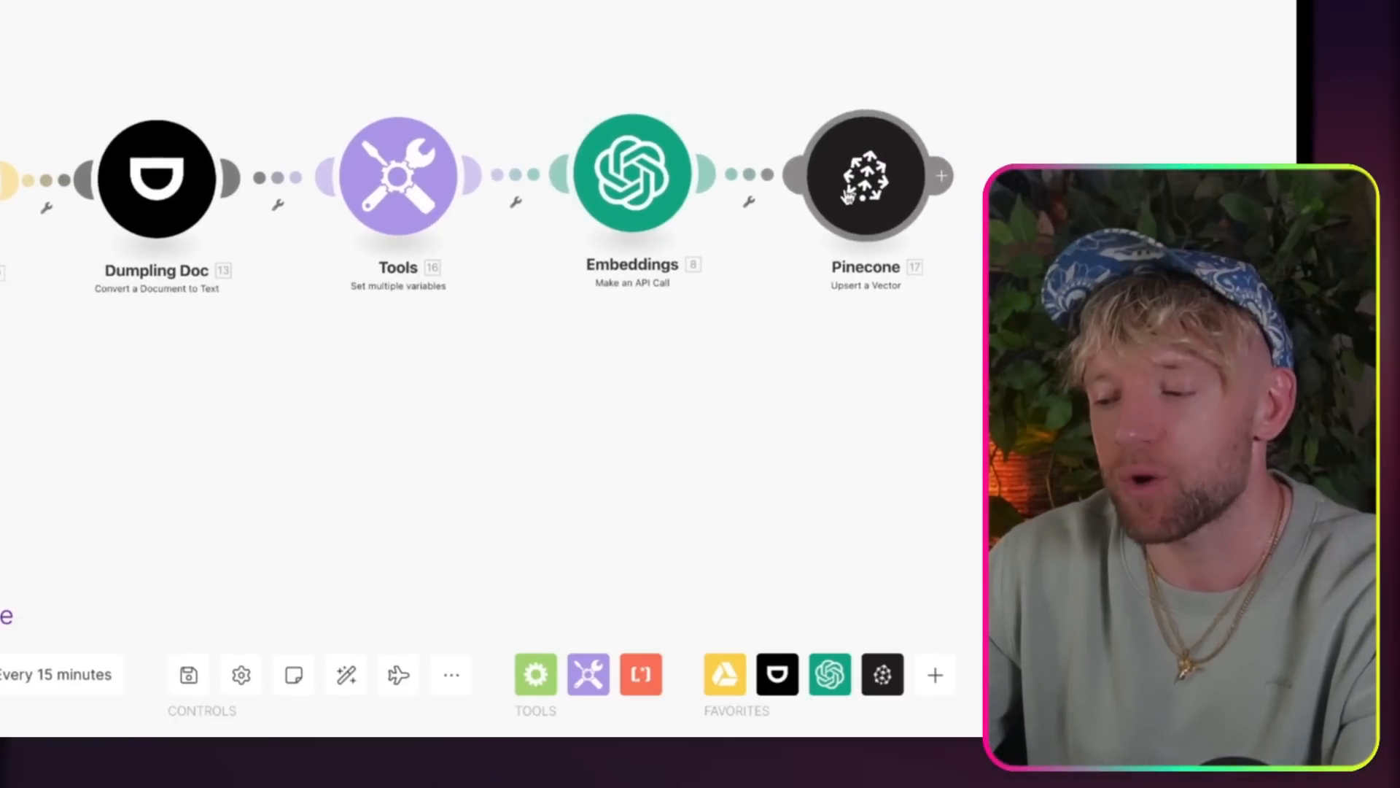
{"action": "left_click_drag", "start_coordinate": [527, 38], "coordinate": [788, 35]}
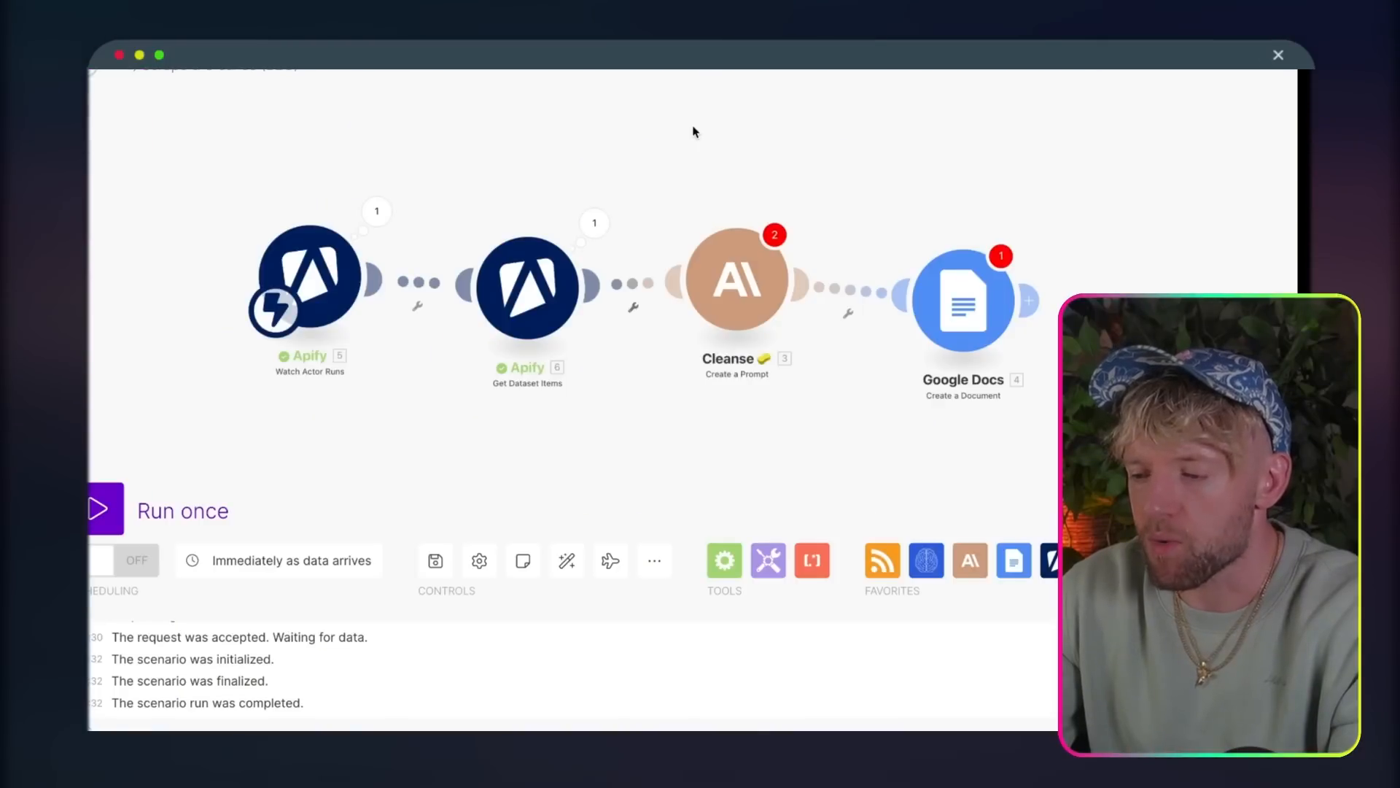
Step: Auto-align the four modules of the Scrape & Cleanse scenario
{"action": "scroll", "coordinate": [693, 131], "scroll_direction": "down", "scroll_amount": 10}
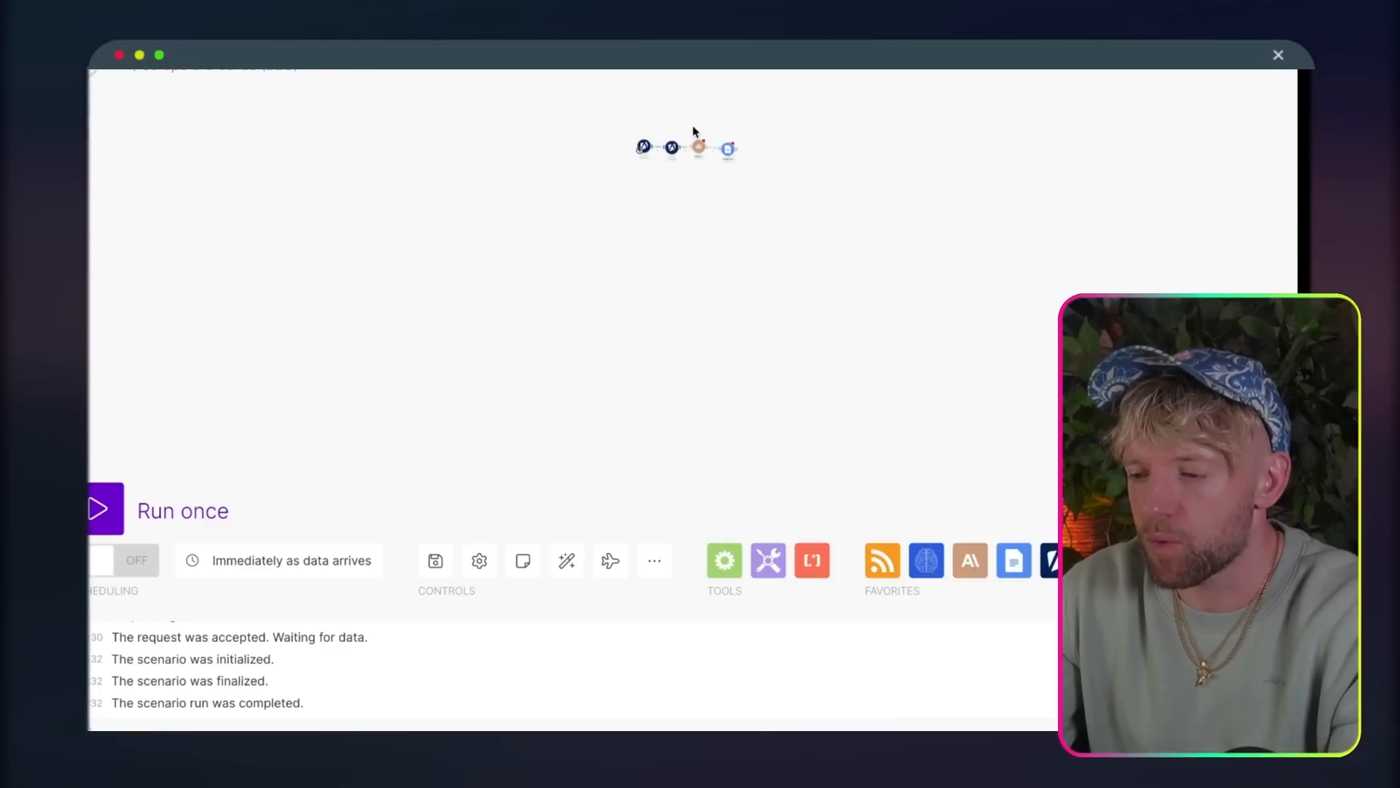
{"action": "left_click", "coordinate": [567, 562]}
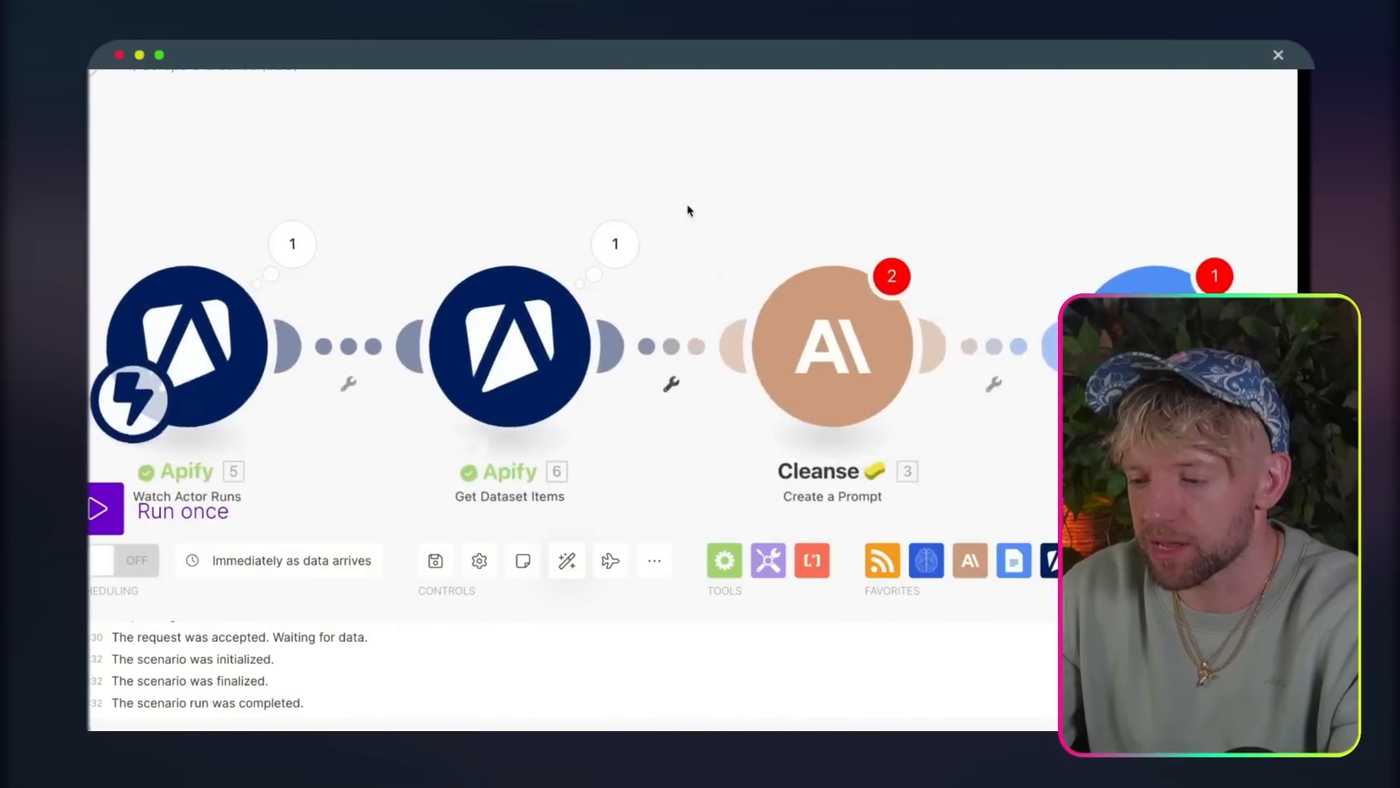
Step: Name the new scenario "2) Upsert" in a fresh, empty scenario canvas
{"action": "scroll", "coordinate": [537, 337], "scroll_direction": "down", "scroll_amount": 10}
{"action": "scroll", "coordinate": [537, 338], "scroll_direction": "up", "scroll_amount": 10}
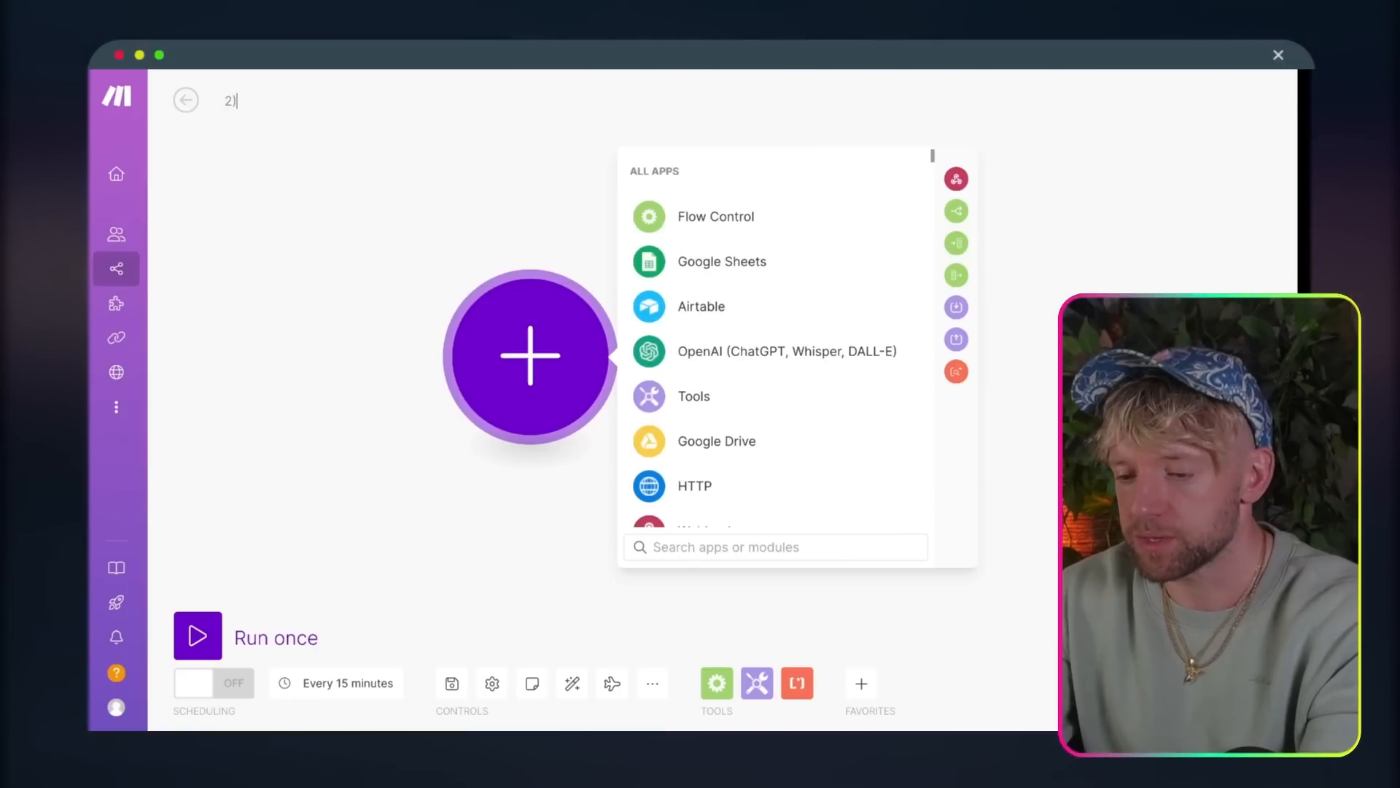
{"action": "type", "text": "Upsert"}
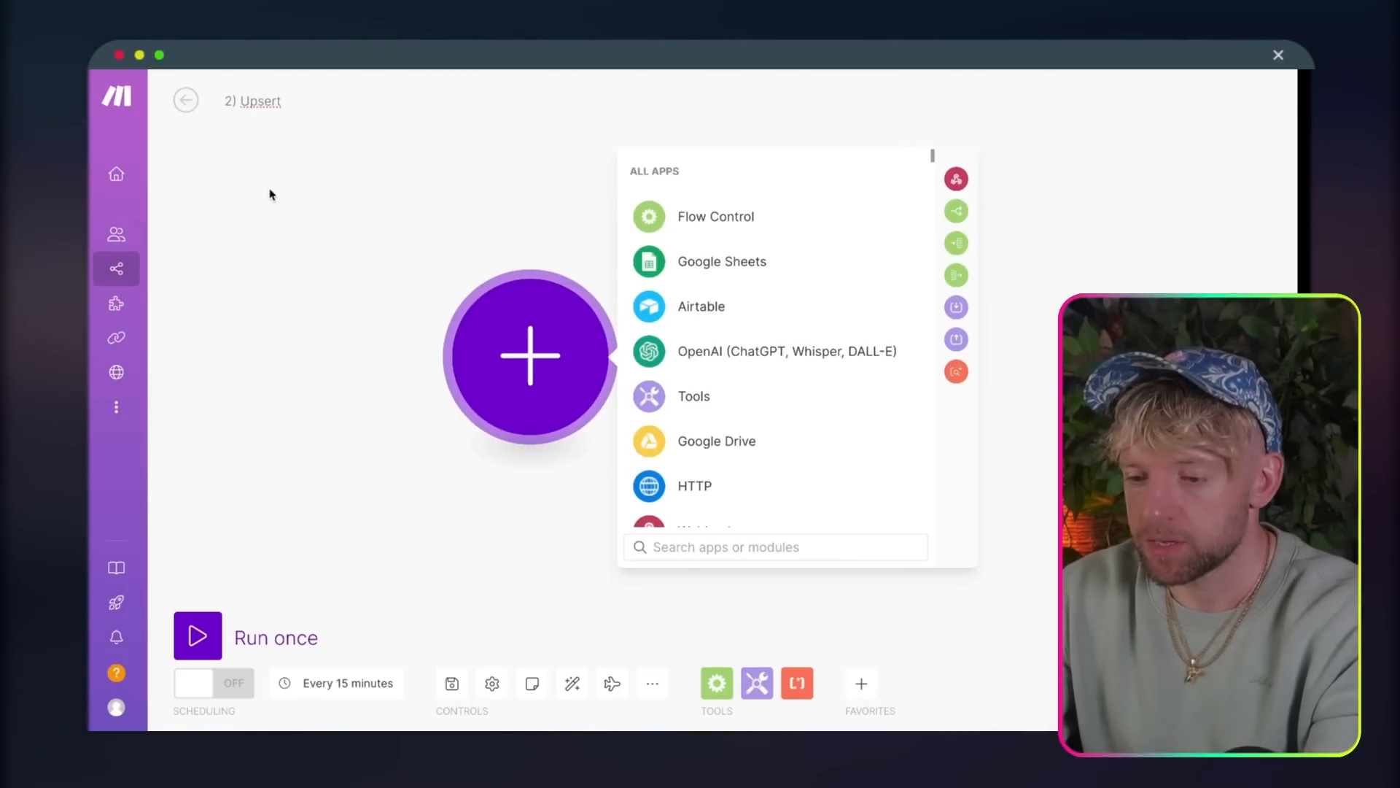
{"action": "left_click", "coordinate": [270, 194]}
{"action": "left_click_drag", "start_coordinate": [547, 272], "coordinate": [428, 306]}
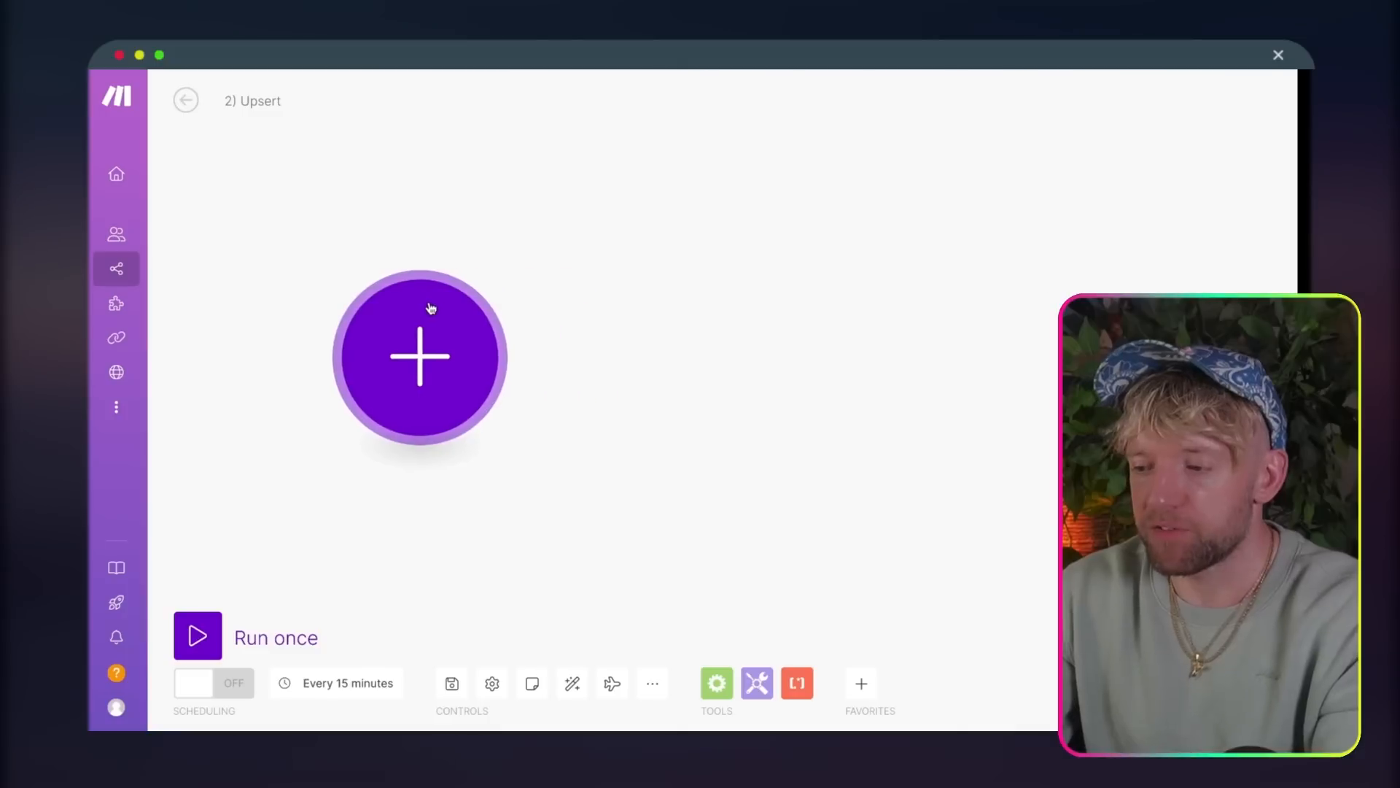
Step: Add a Google Drive Watch Files in a Folder module as the scenario's trigger, starting from now on
{"action": "left_click", "coordinate": [448, 321]}
{"action": "type", "text": "googl"}
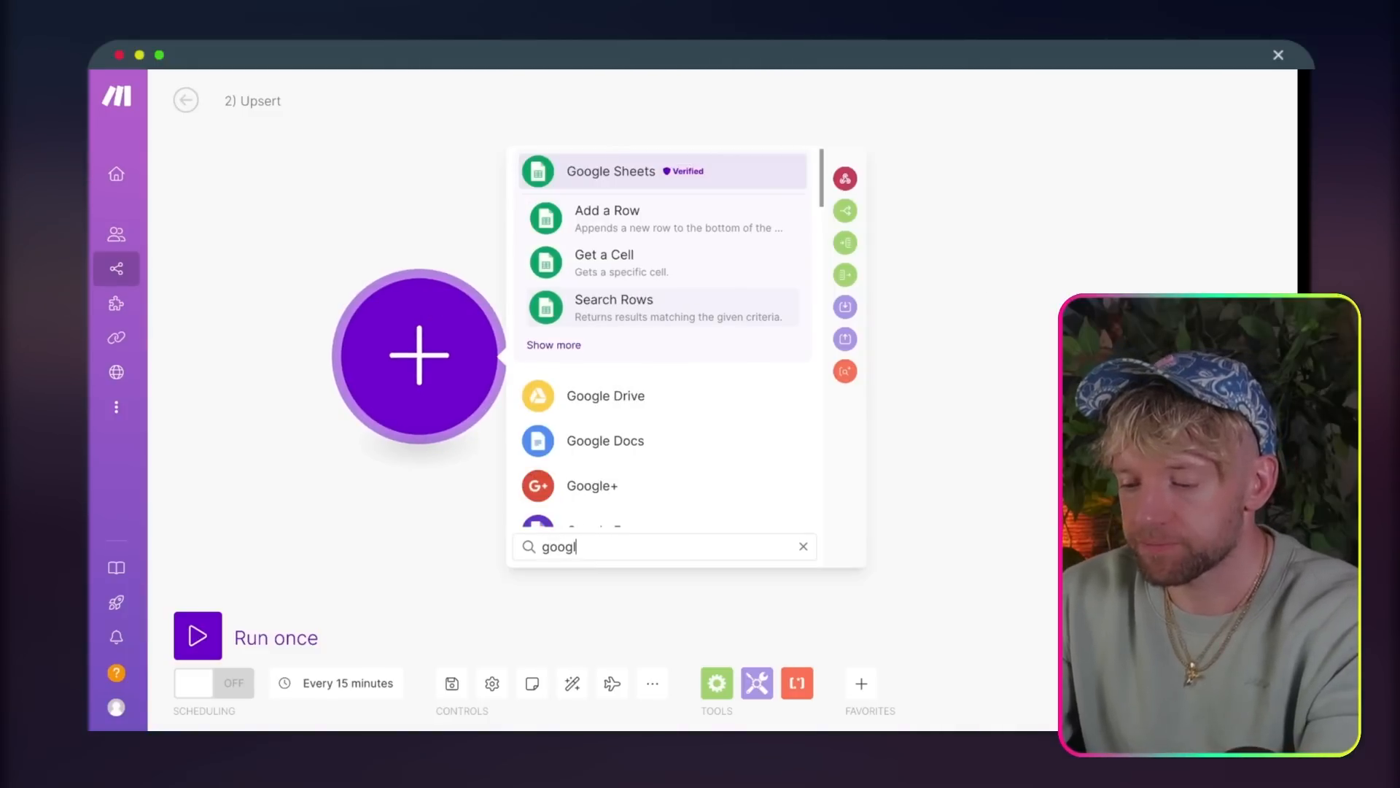
{"action": "left_click", "coordinate": [799, 388]}
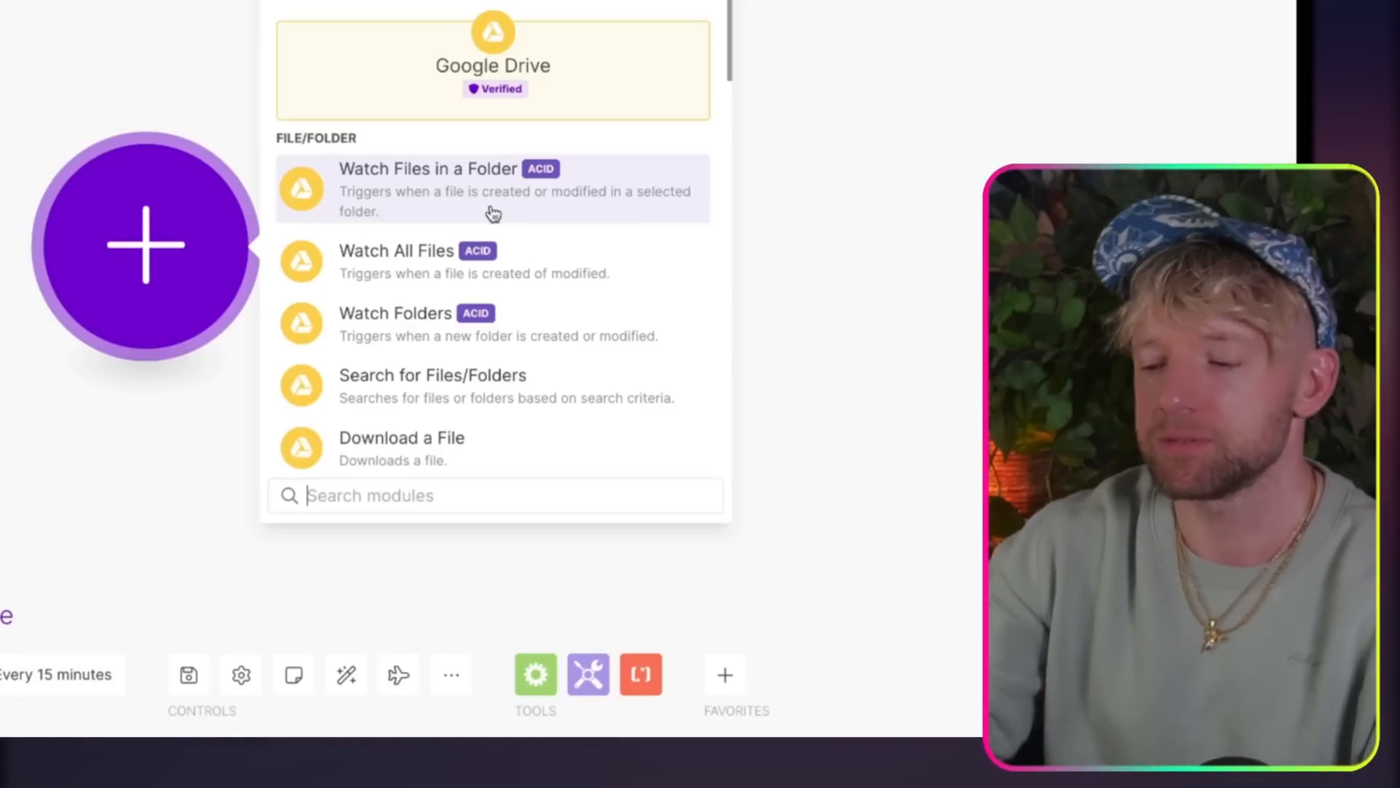
{"action": "left_click", "coordinate": [493, 213]}
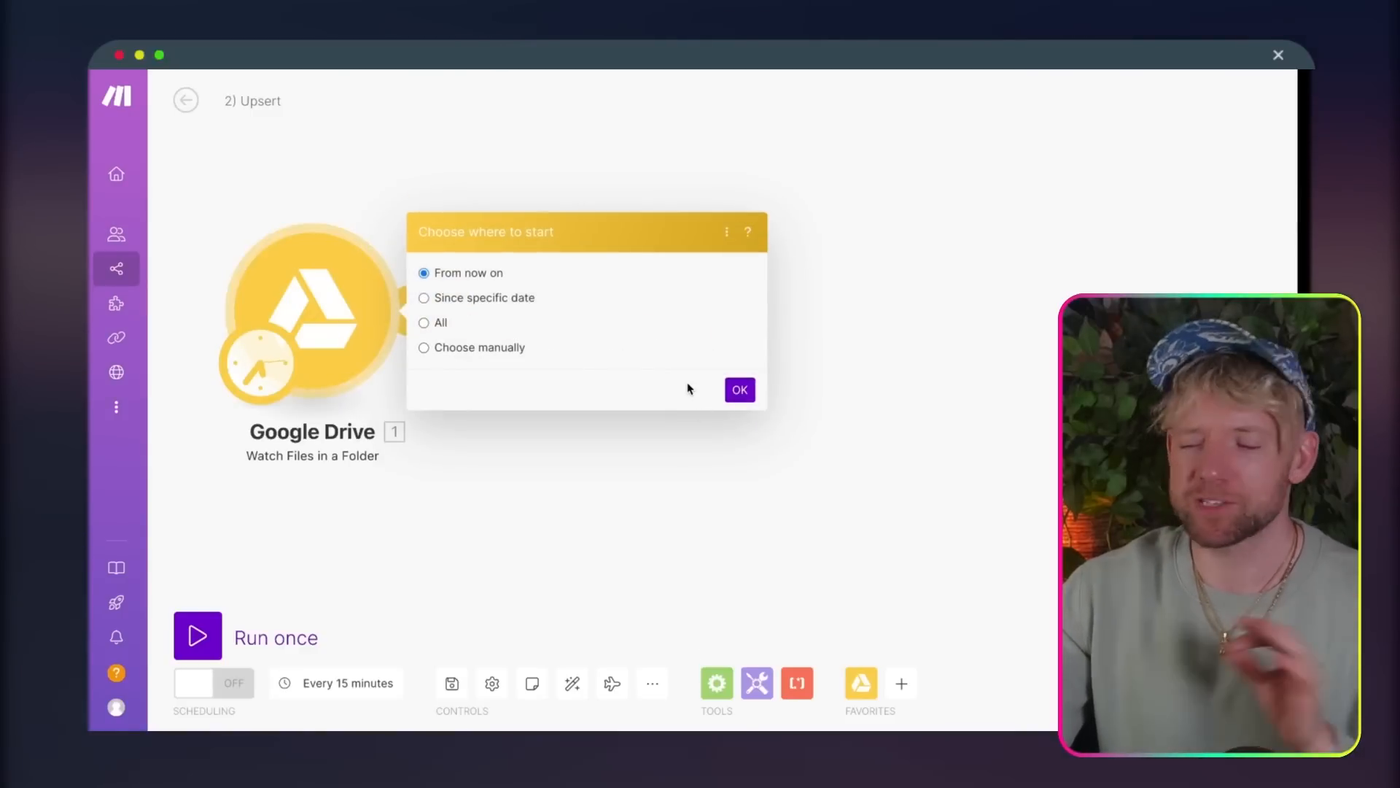
{"action": "left_click", "coordinate": [740, 389]}
Step: Set the trigger to watch the JACK YOUTUBE folder in My Drive, for all file types, with a limit of 100
{"action": "left_click", "coordinate": [313, 310]}
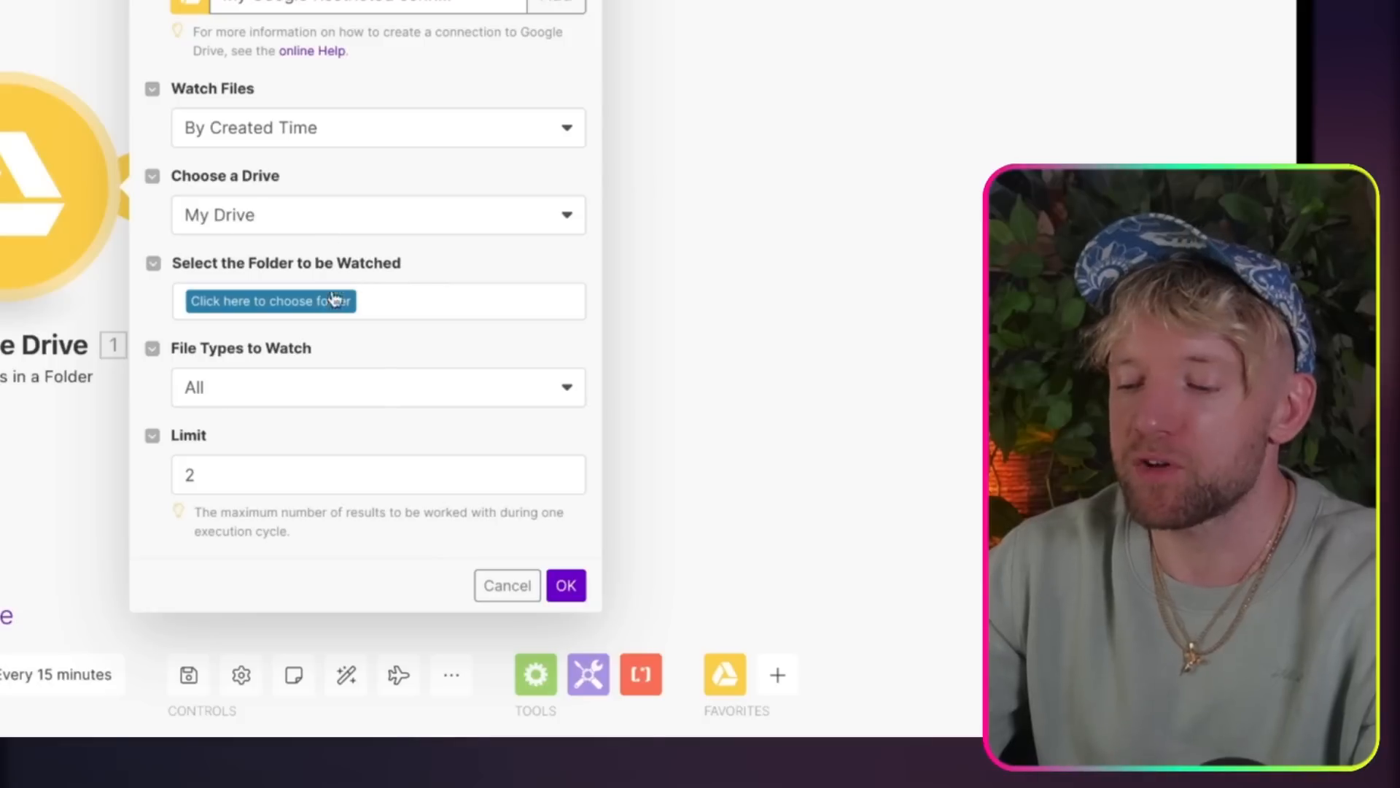
{"action": "left_click", "coordinate": [554, 394]}
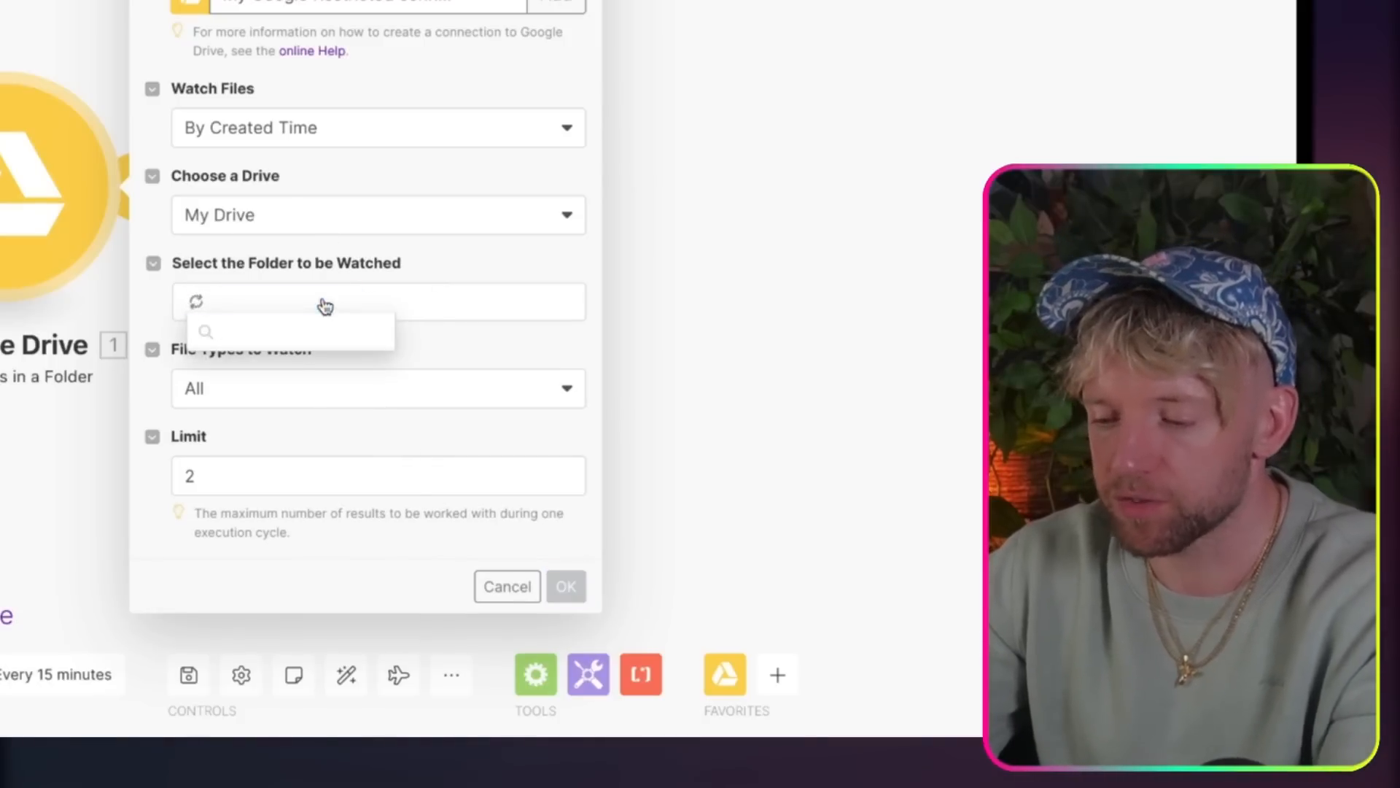
{"action": "left_click", "coordinate": [316, 402]}
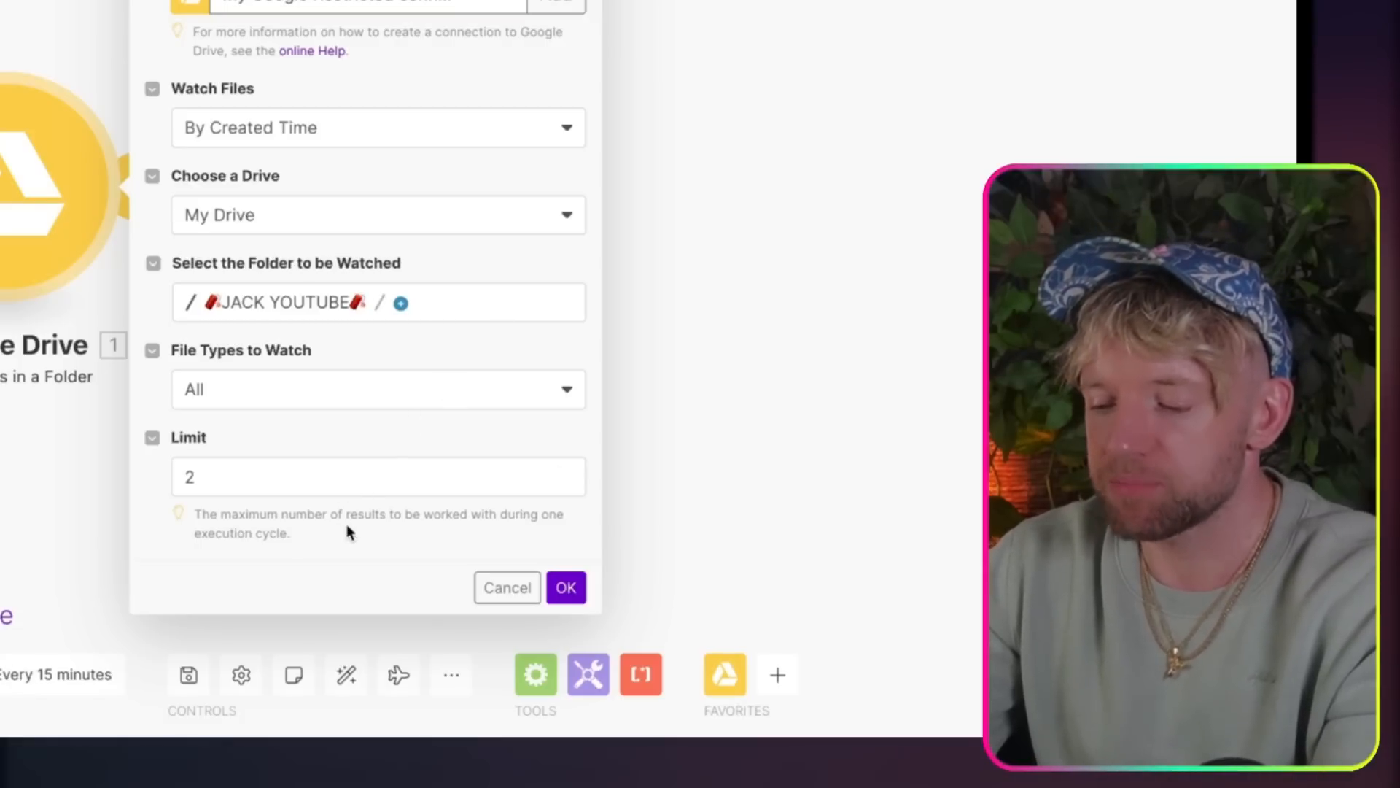
{"action": "left_click_drag", "start_coordinate": [347, 524], "coordinate": [198, 513]}
{"action": "left_click", "coordinate": [248, 476]}
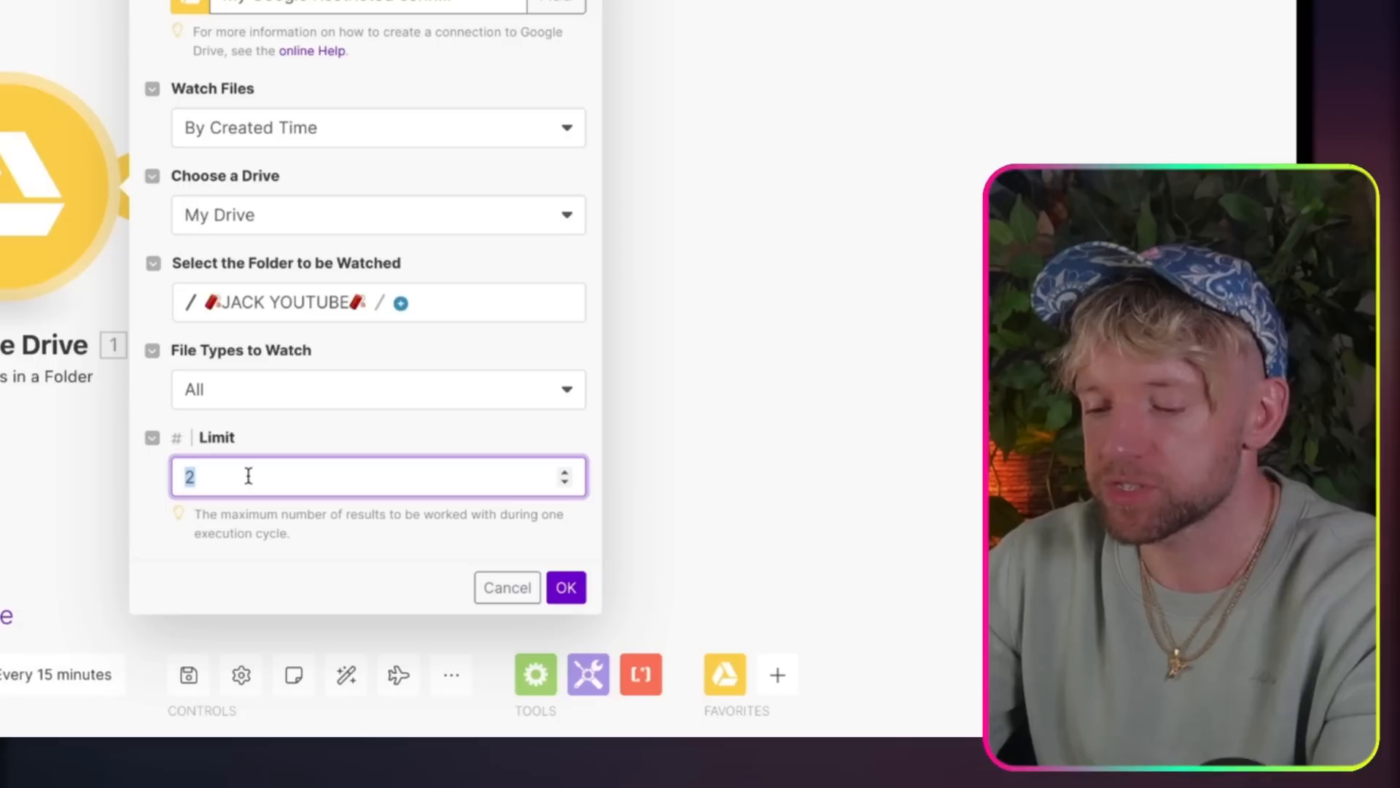
{"action": "type", "text": "100"}
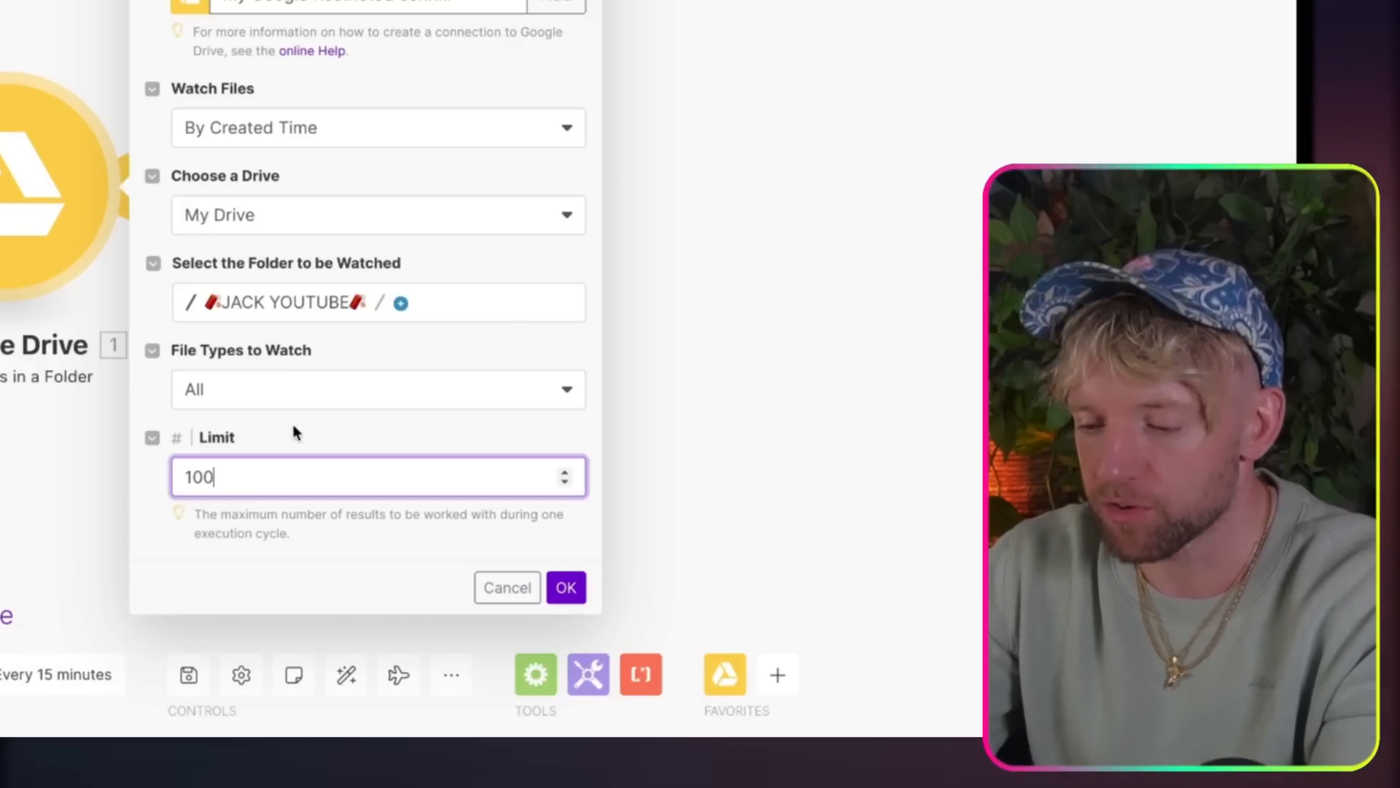
{"action": "left_click", "coordinate": [300, 391]}
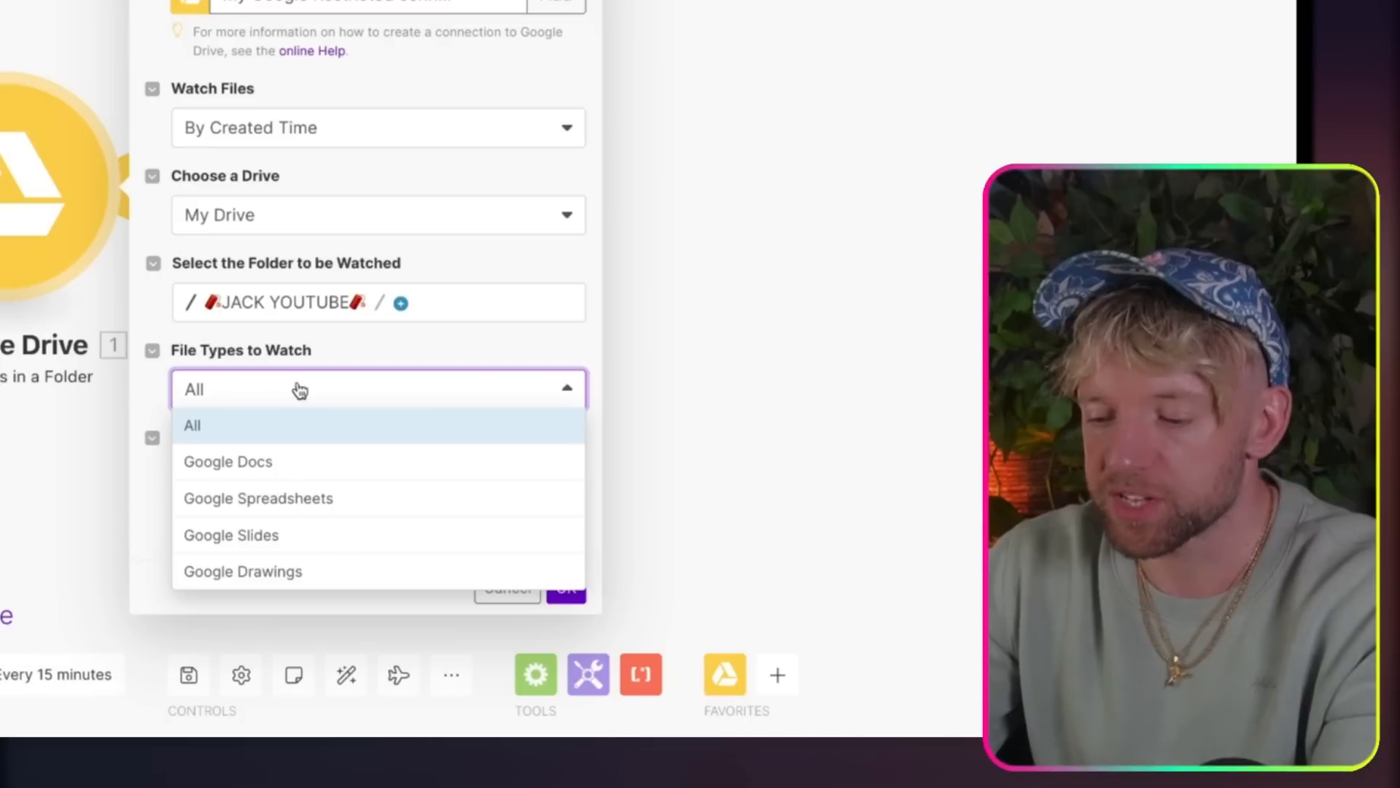
{"action": "left_click", "coordinate": [300, 391]}
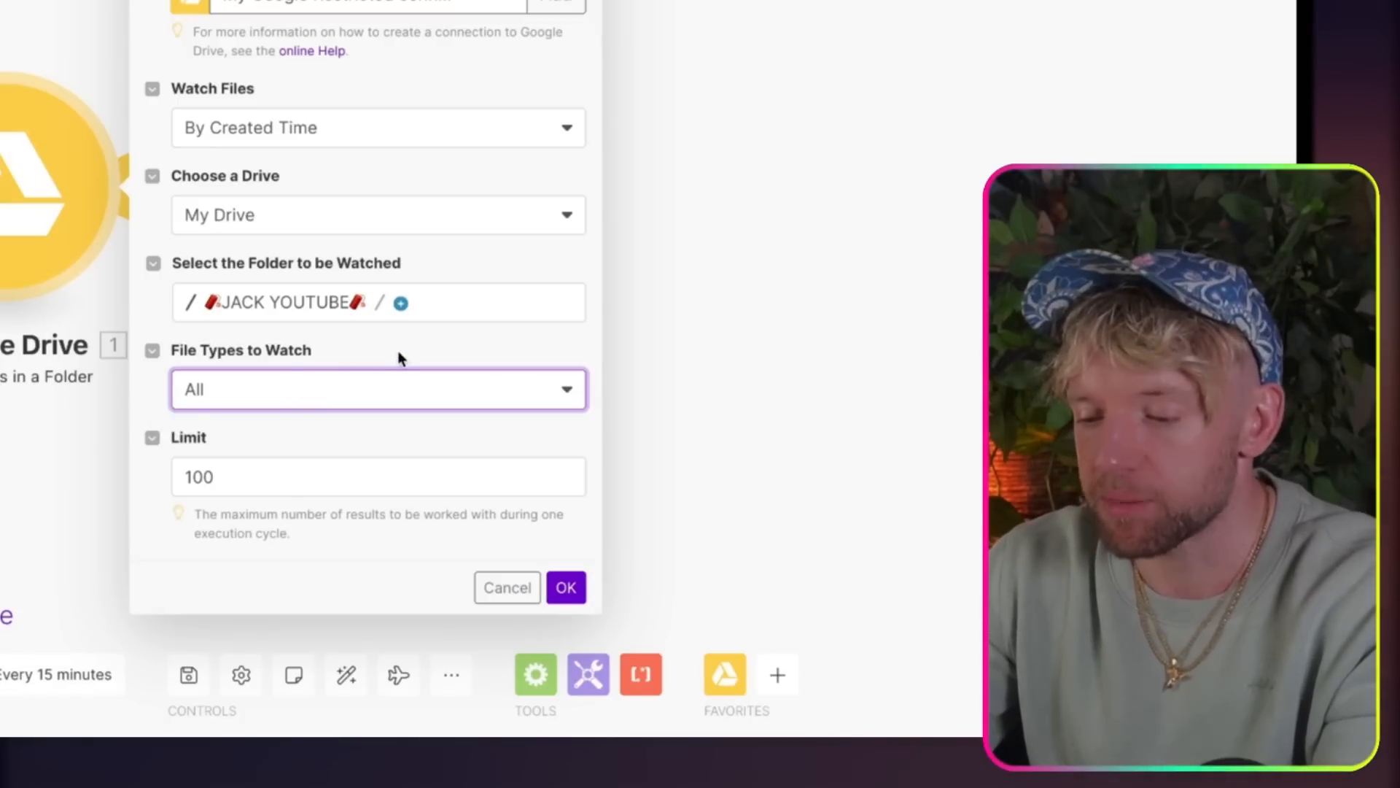
{"action": "left_click", "coordinate": [566, 589]}
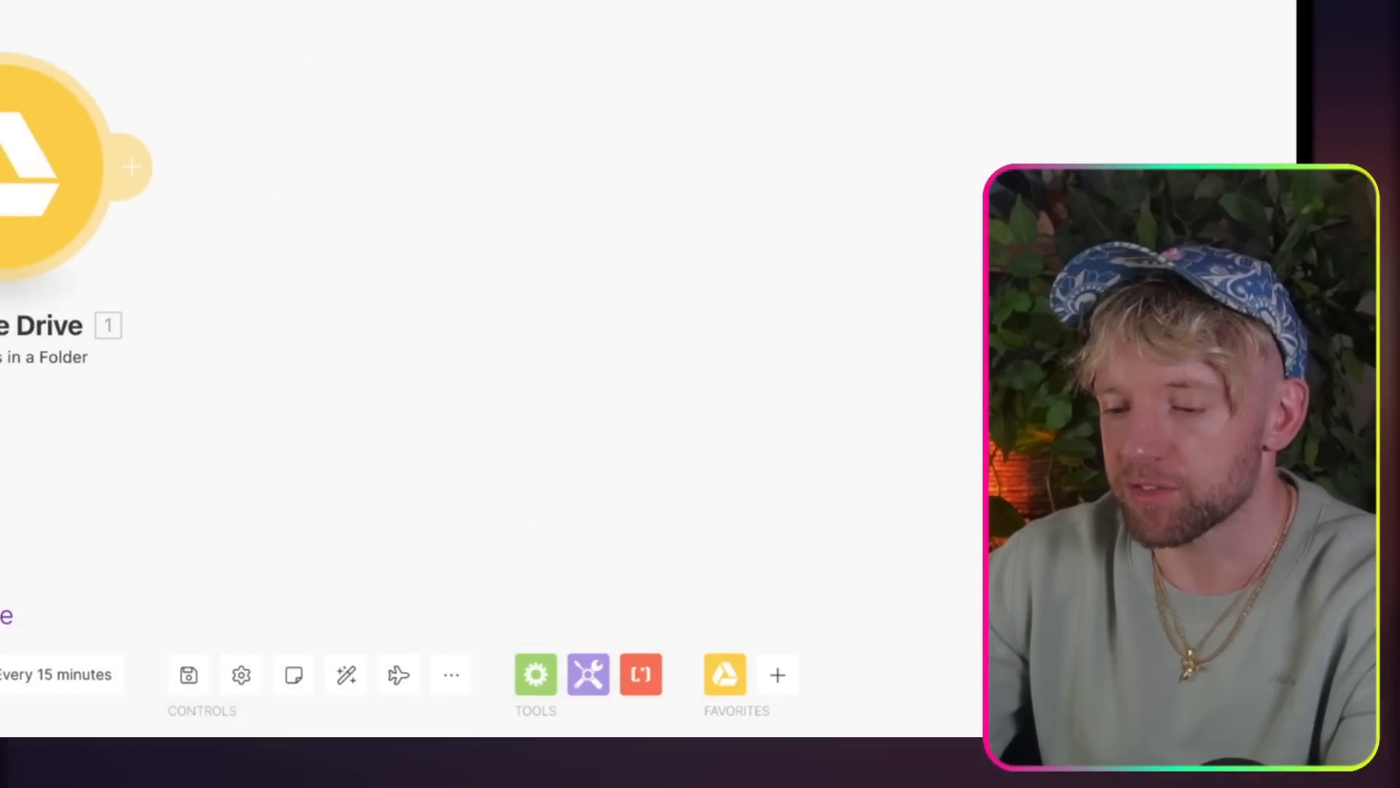
Step: Run the Upsert scenario once and check the Google Drive trigger's output
{"action": "left_click", "coordinate": [5, 616]}
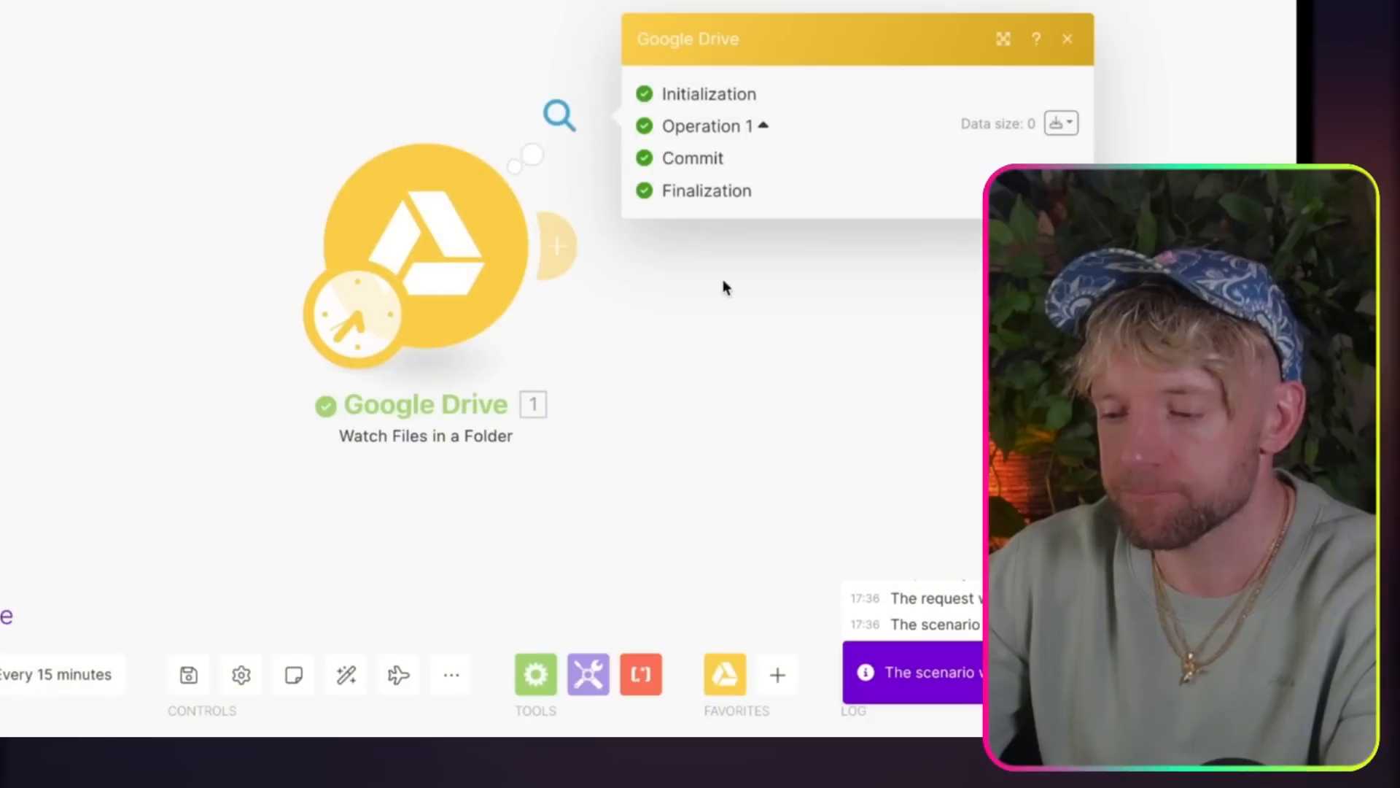
{"action": "left_click_drag", "start_coordinate": [713, 365], "coordinate": [514, 322]}
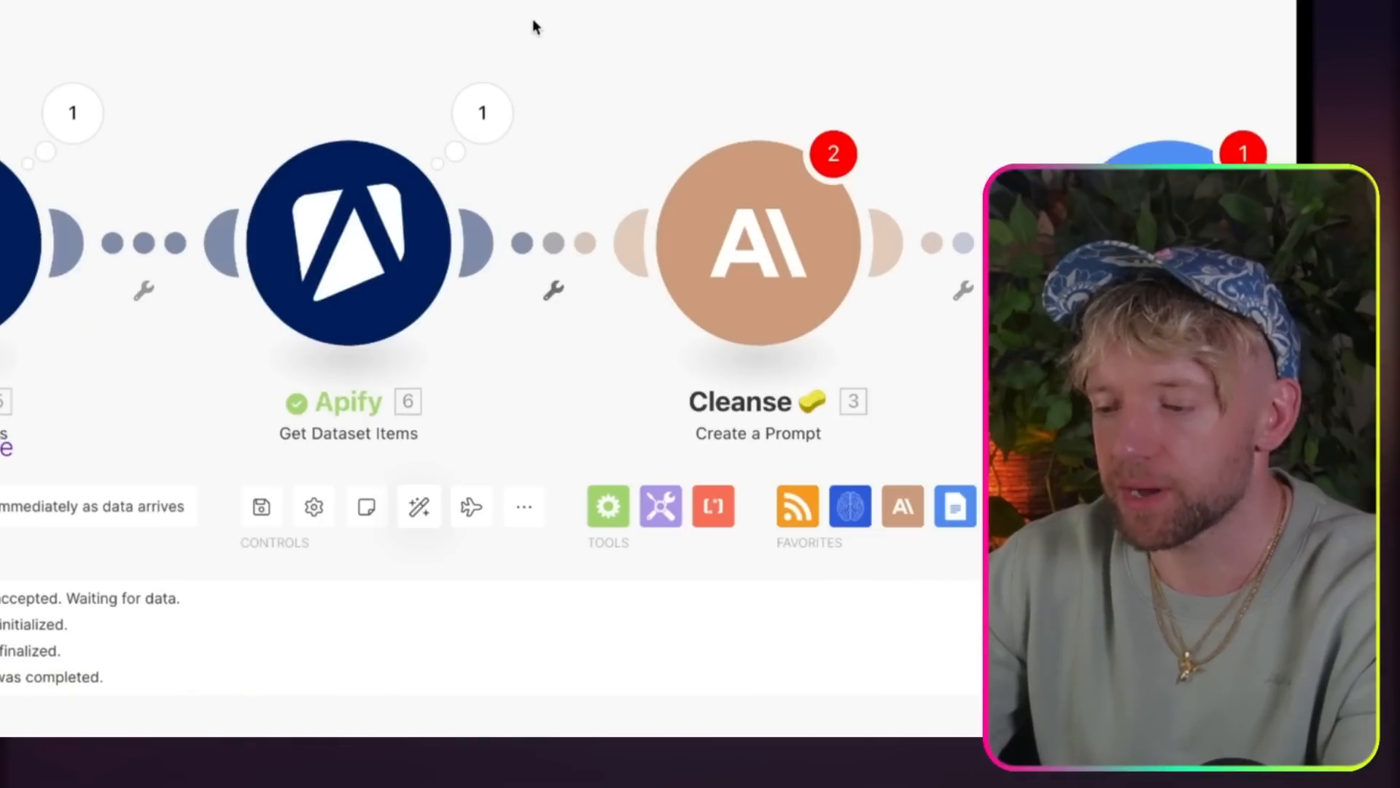
Step: Delete the two Apify modules from the Scrape & Cleanse scenario
{"action": "scroll", "coordinate": [532, 21], "scroll_direction": "down", "scroll_amount": 3}
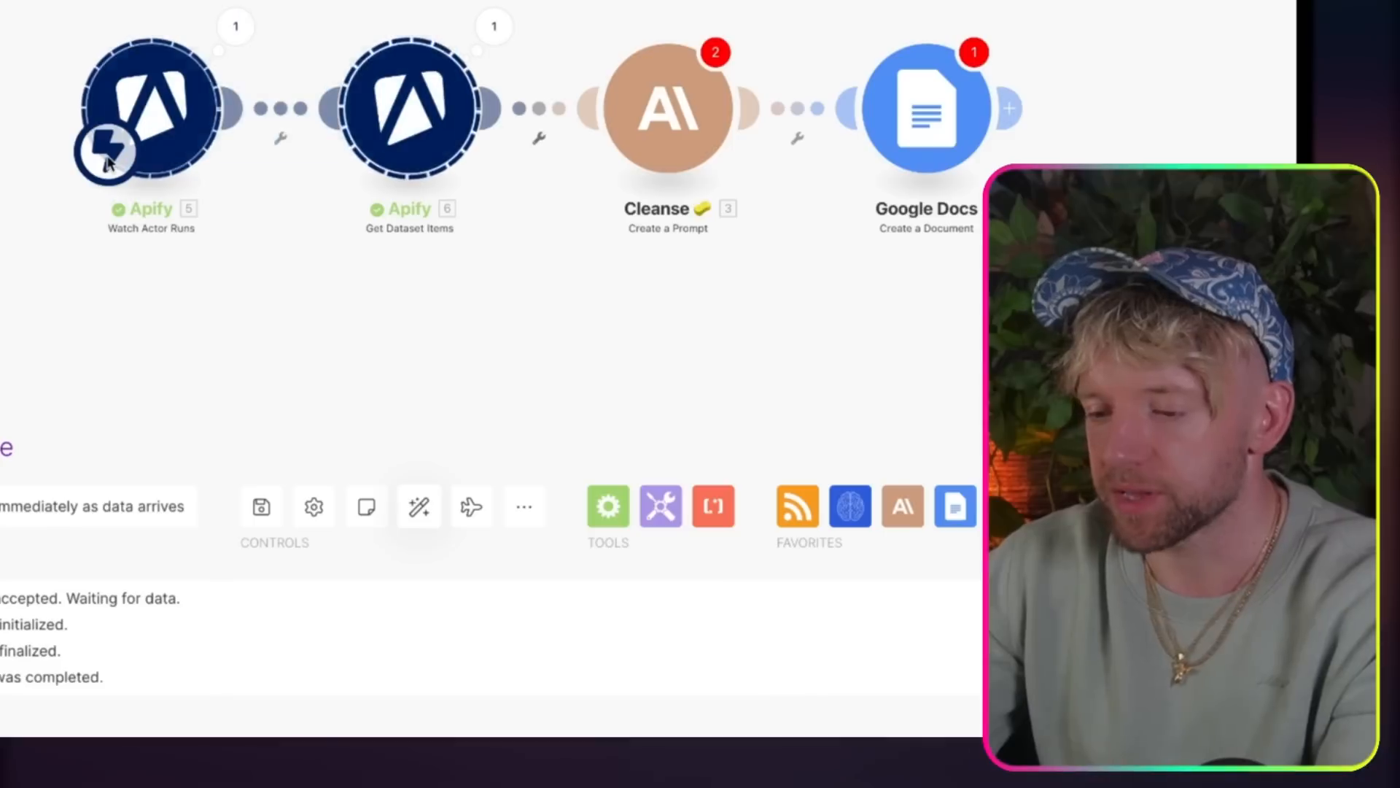
{"action": "key", "text": "Delete"}
{"action": "left_click_drag", "start_coordinate": [151, 120], "coordinate": [245, 110]}
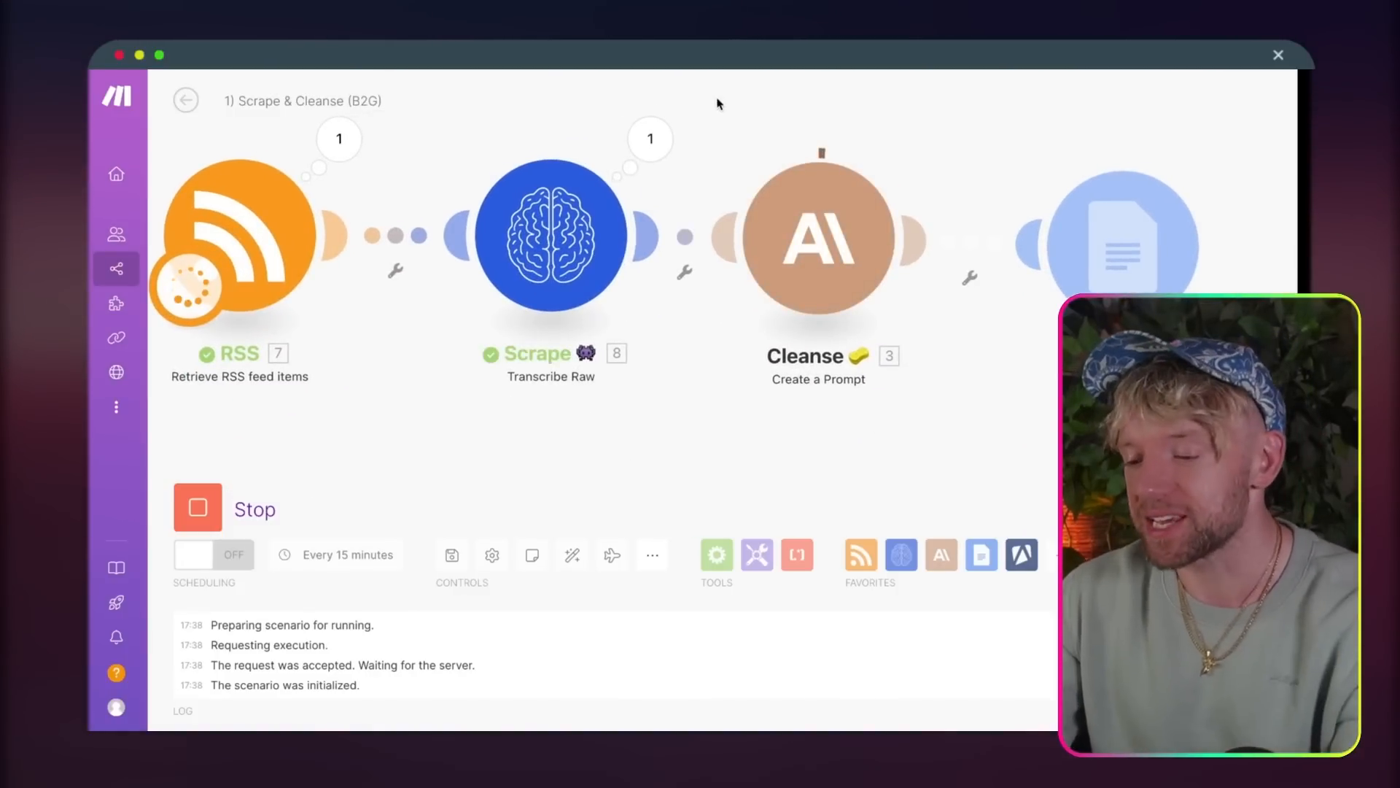
{"action": "left_click_drag", "start_coordinate": [717, 99], "coordinate": [743, 124]}
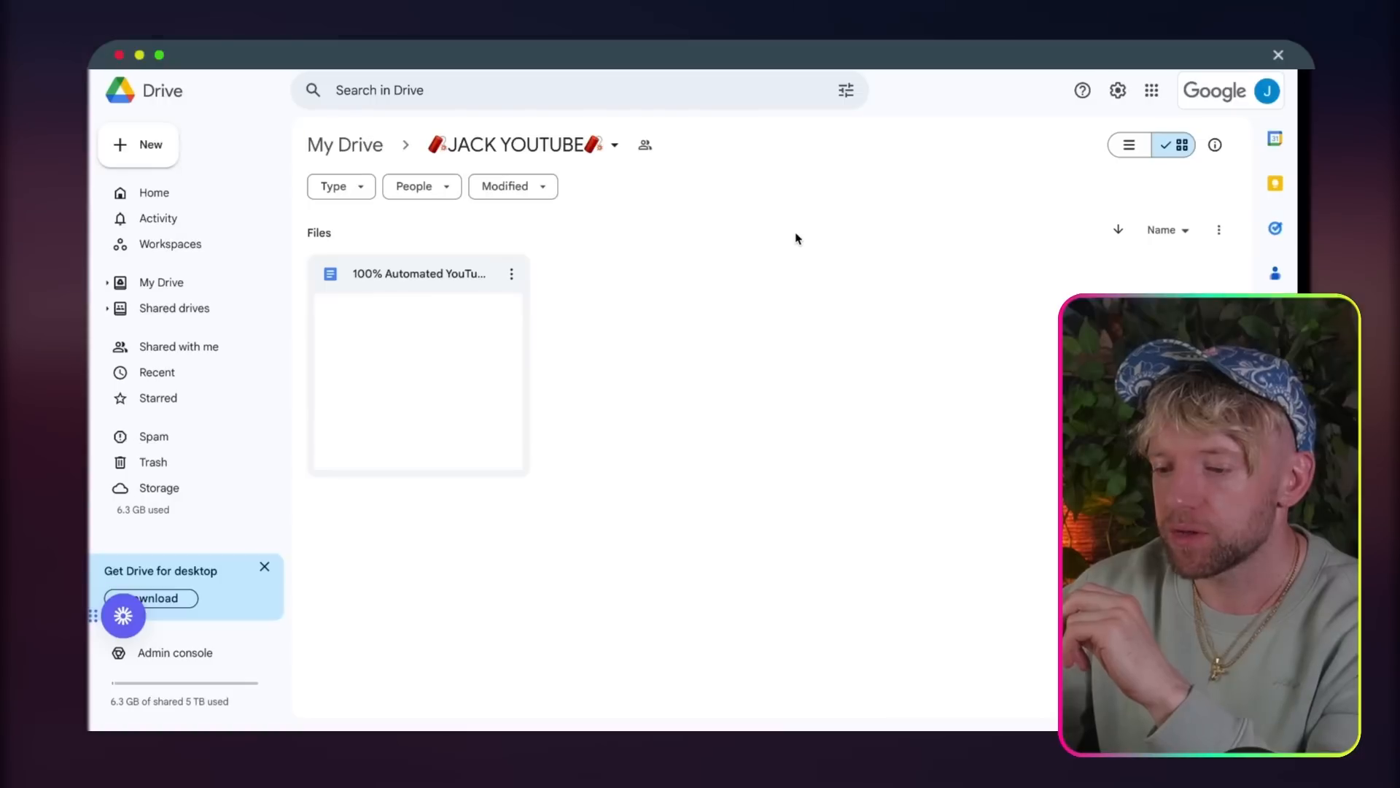
Step: Move the "100% Automated YouTube Videos" document in the JACK YOUTUBE Drive folder to the trash and refresh the folder
{"action": "left_click", "coordinate": [512, 274]}
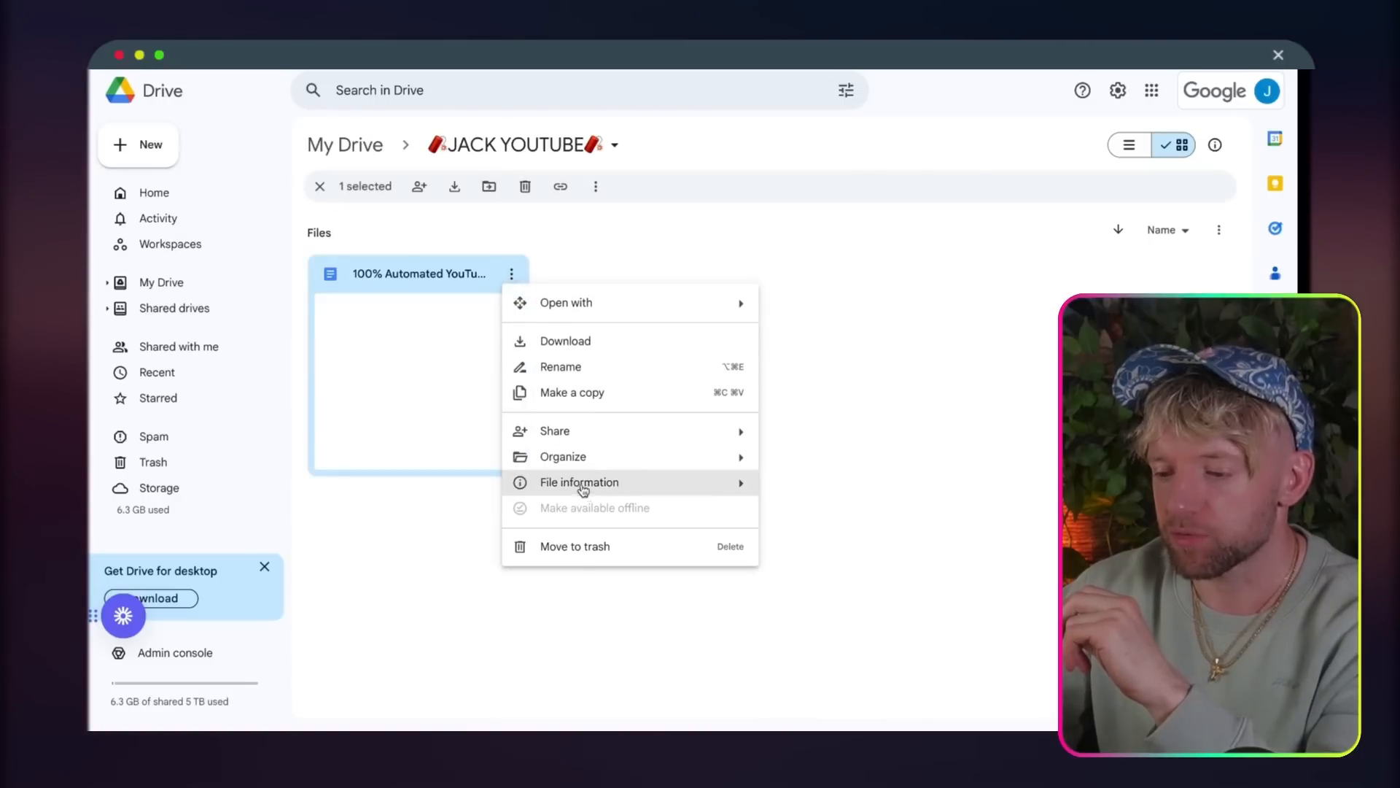
{"action": "left_click", "coordinate": [581, 544]}
{"action": "left_click", "coordinate": [751, 469]}
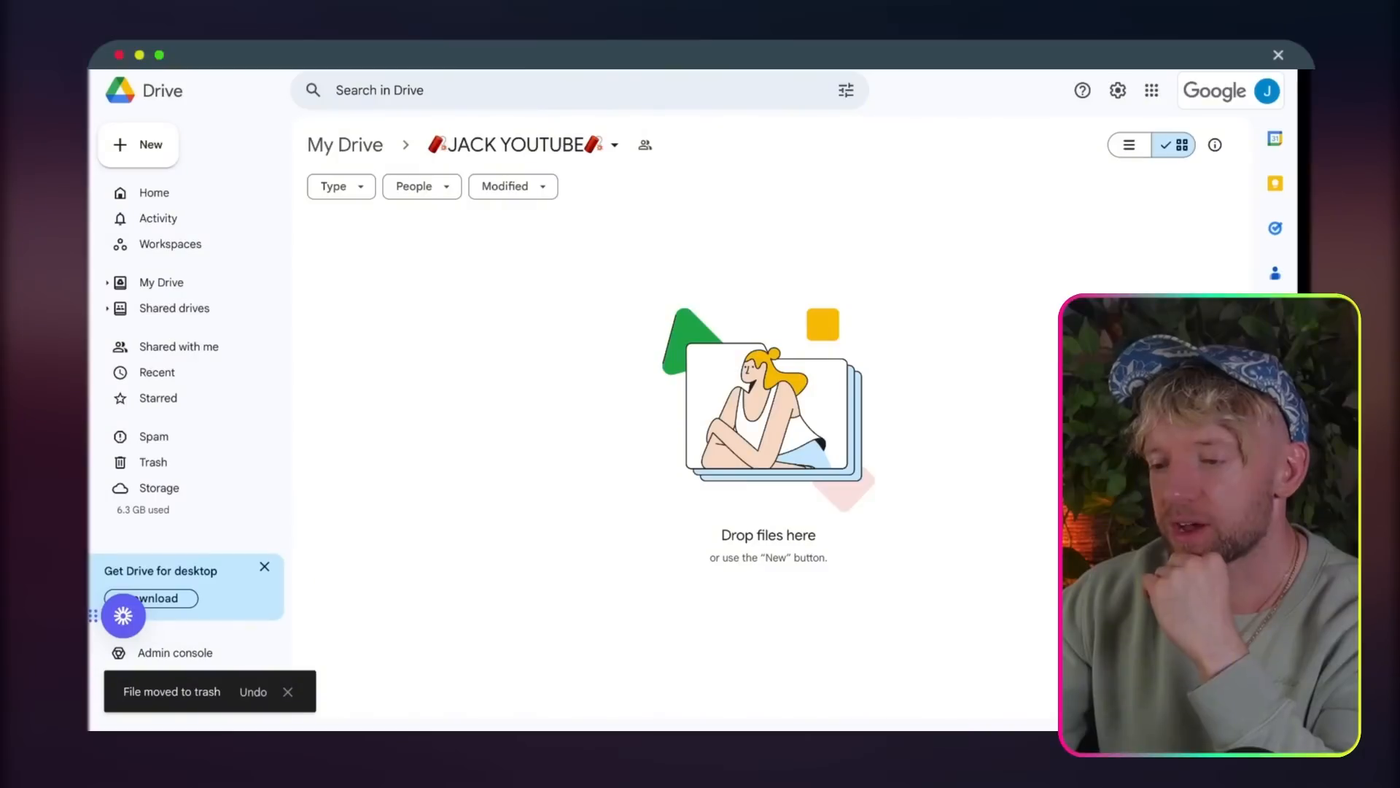
{"action": "key", "text": "super+r"}
{"action": "left_click", "coordinate": [765, 270]}
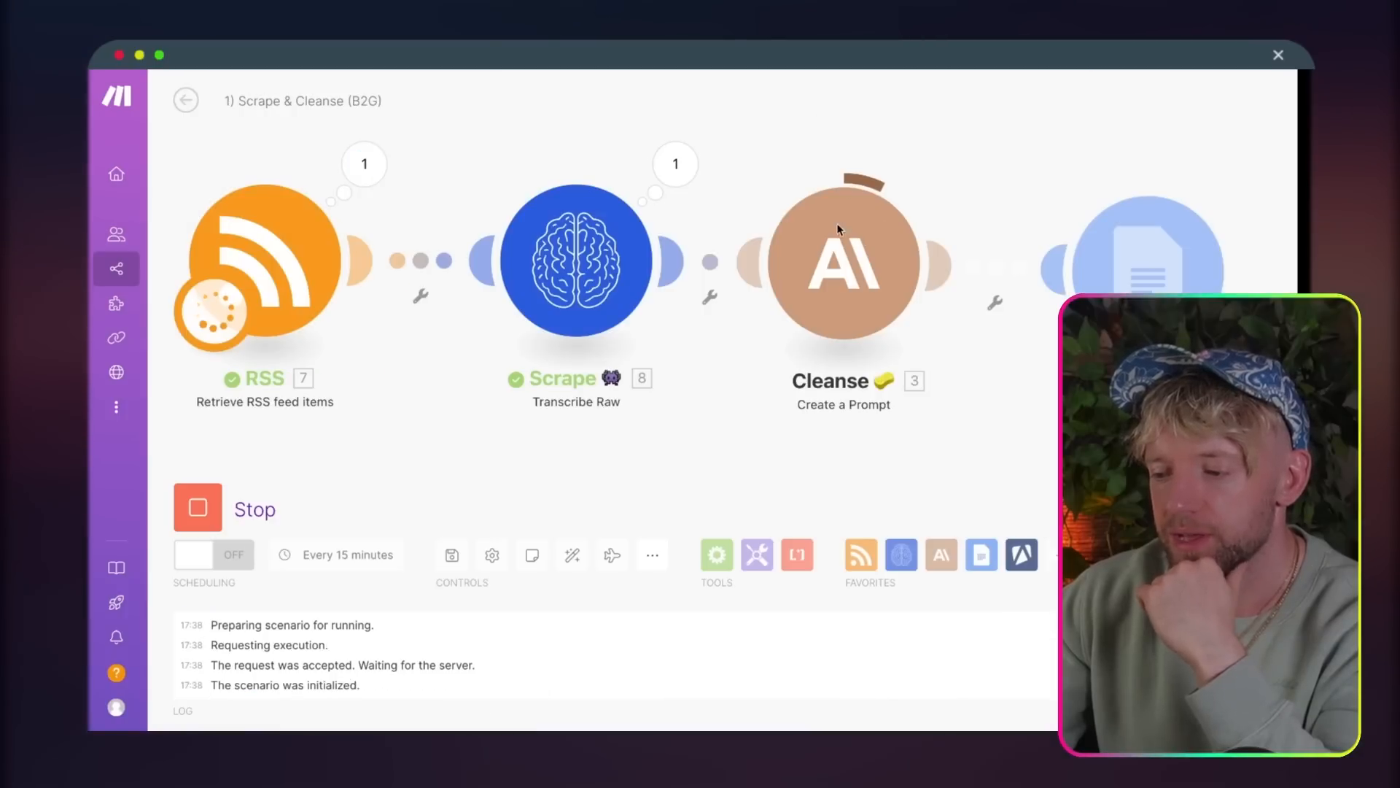
Step: Check the progress of the Scrape & Cleanse run and refresh the Drive folder to look for its new document
{"action": "left_click_drag", "start_coordinate": [951, 132], "coordinate": [1008, 132]}
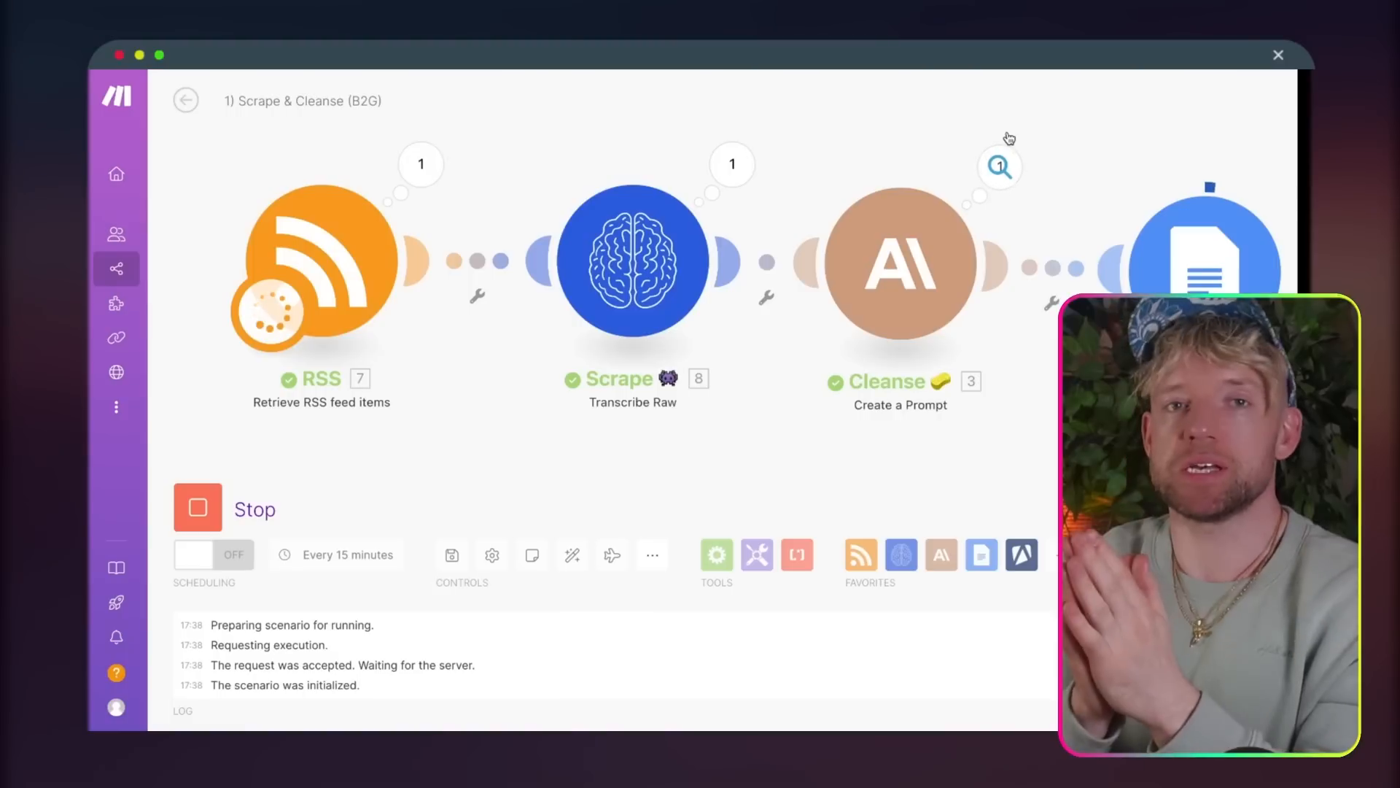
{"action": "left_click_drag", "start_coordinate": [1088, 138], "coordinate": [963, 134]}
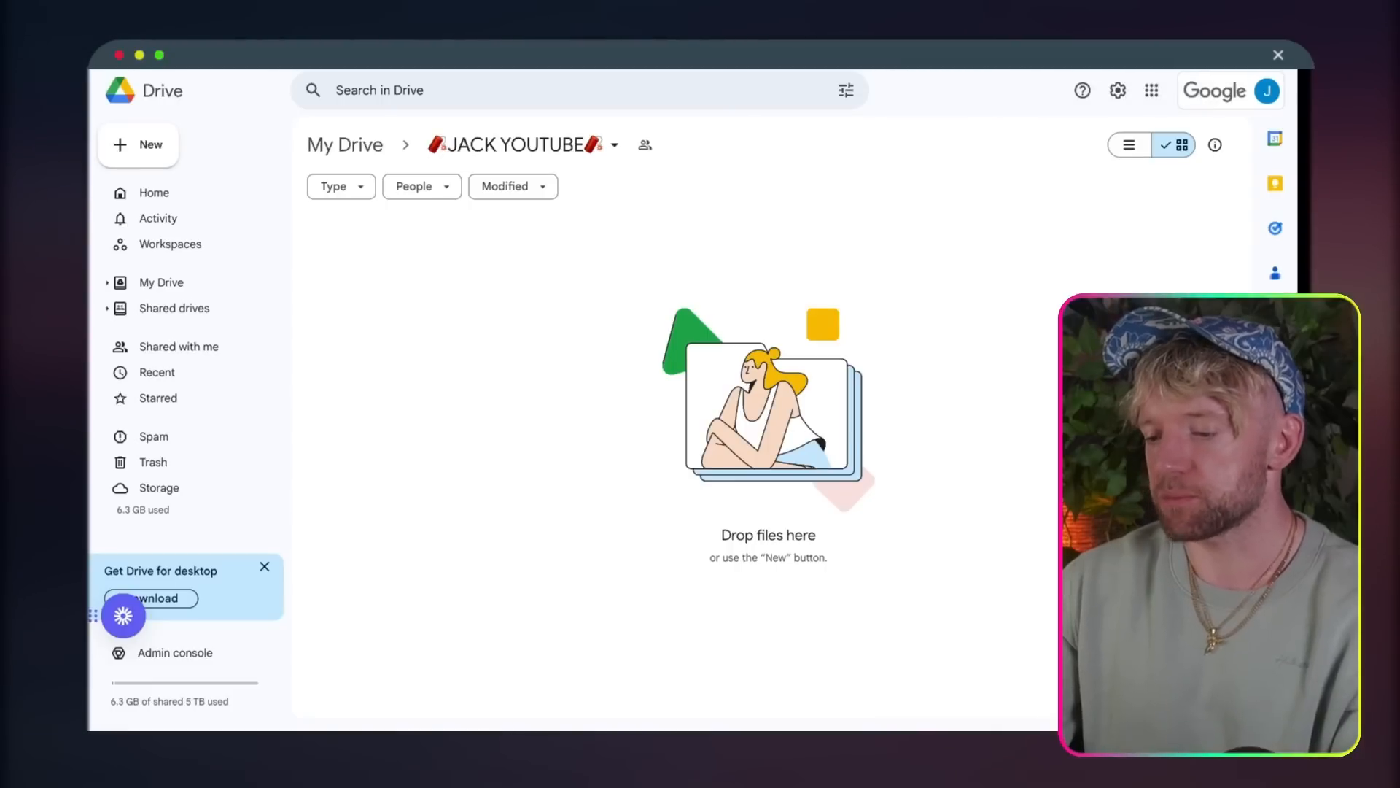
{"action": "key", "text": "super+r"}
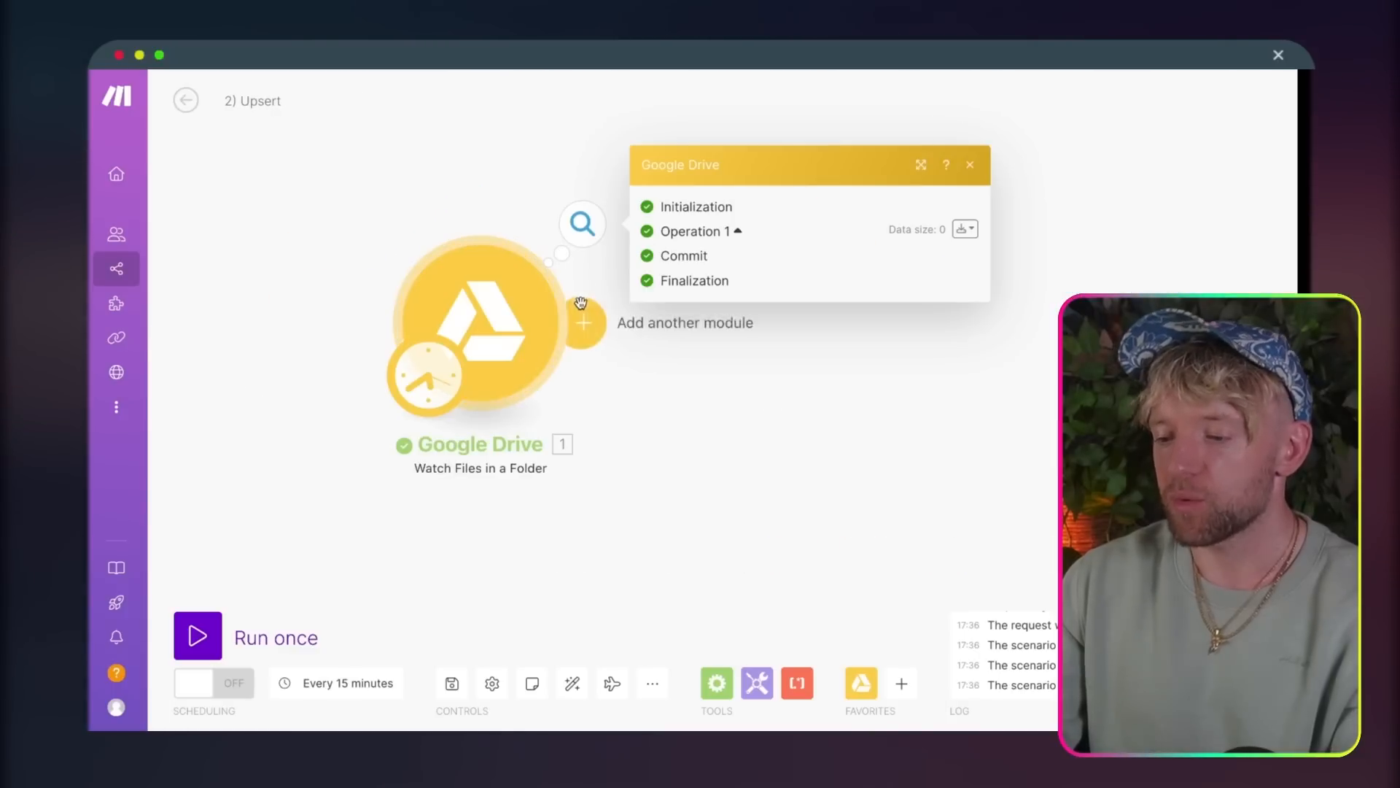
Step: Run the Upsert scenario once, examine the file details in the Google Drive trigger's Bundle 1, and close the output
{"action": "left_click", "coordinate": [193, 637]}
{"action": "left_click_drag", "start_coordinate": [816, 415], "coordinate": [767, 372]}
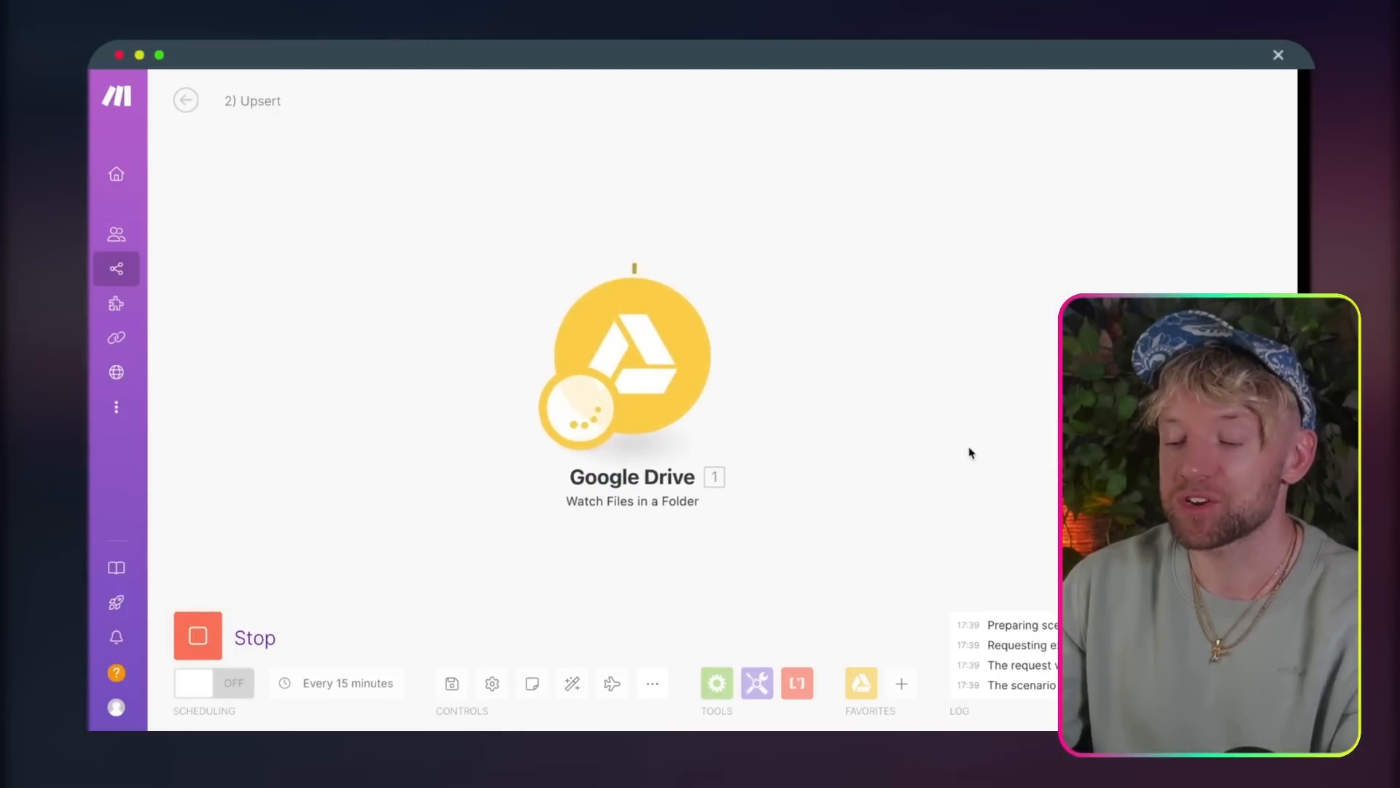
{"action": "left_click_drag", "start_coordinate": [1239, 341], "coordinate": [734, 263]}
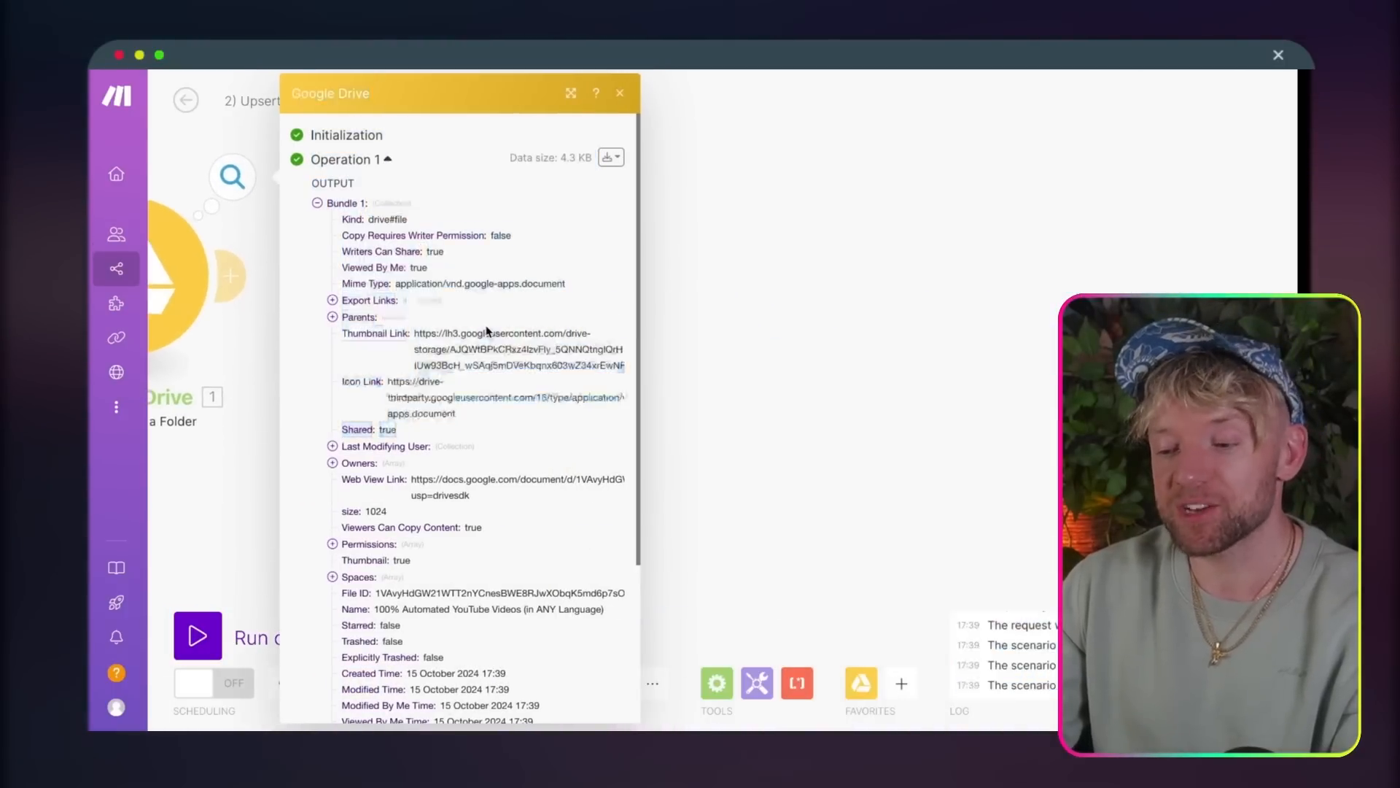
{"action": "scroll", "coordinate": [491, 332], "scroll_direction": "down", "scroll_amount": 3}
{"action": "scroll", "coordinate": [488, 332], "scroll_direction": "up", "scroll_amount": 3}
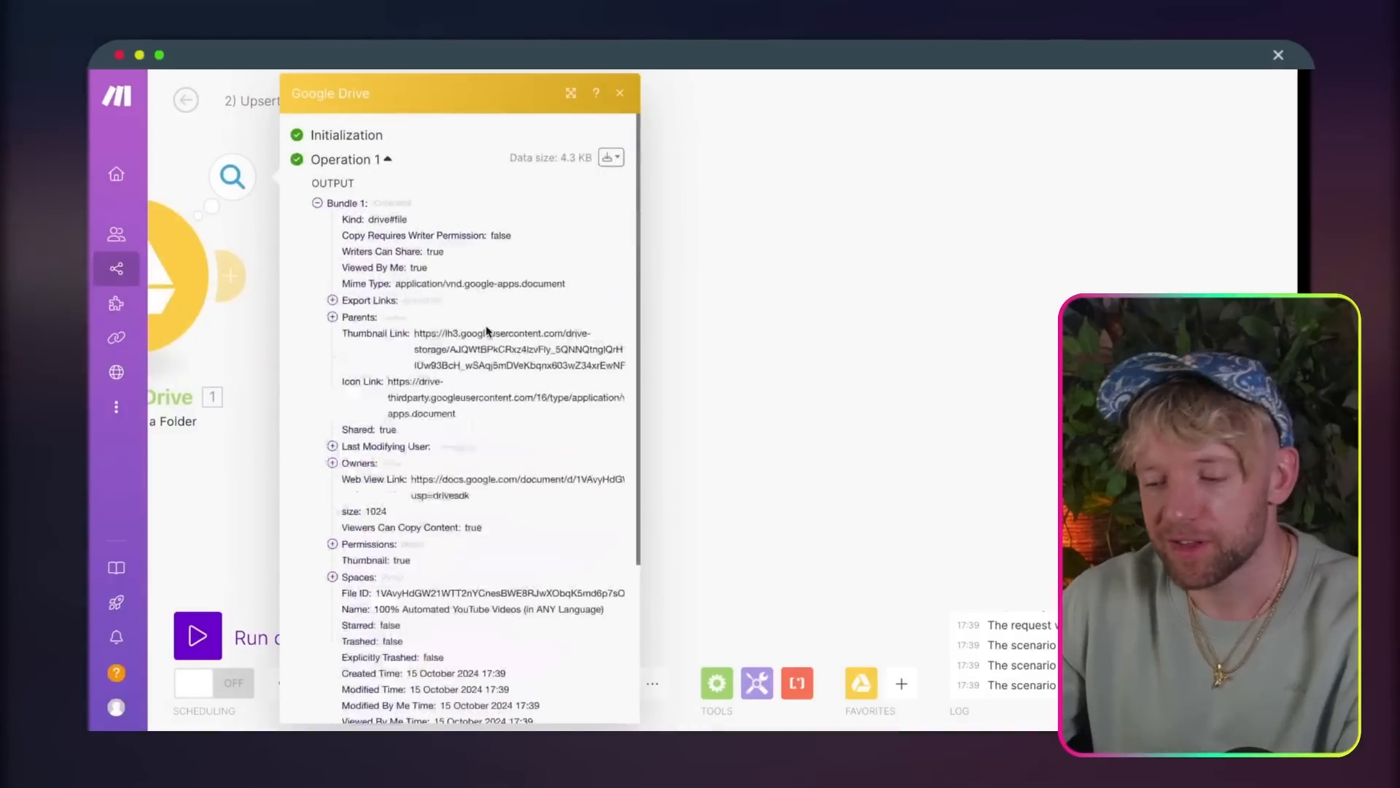
{"action": "left_click", "coordinate": [604, 379]}
{"action": "left_click_drag", "start_coordinate": [603, 378], "coordinate": [899, 379]}
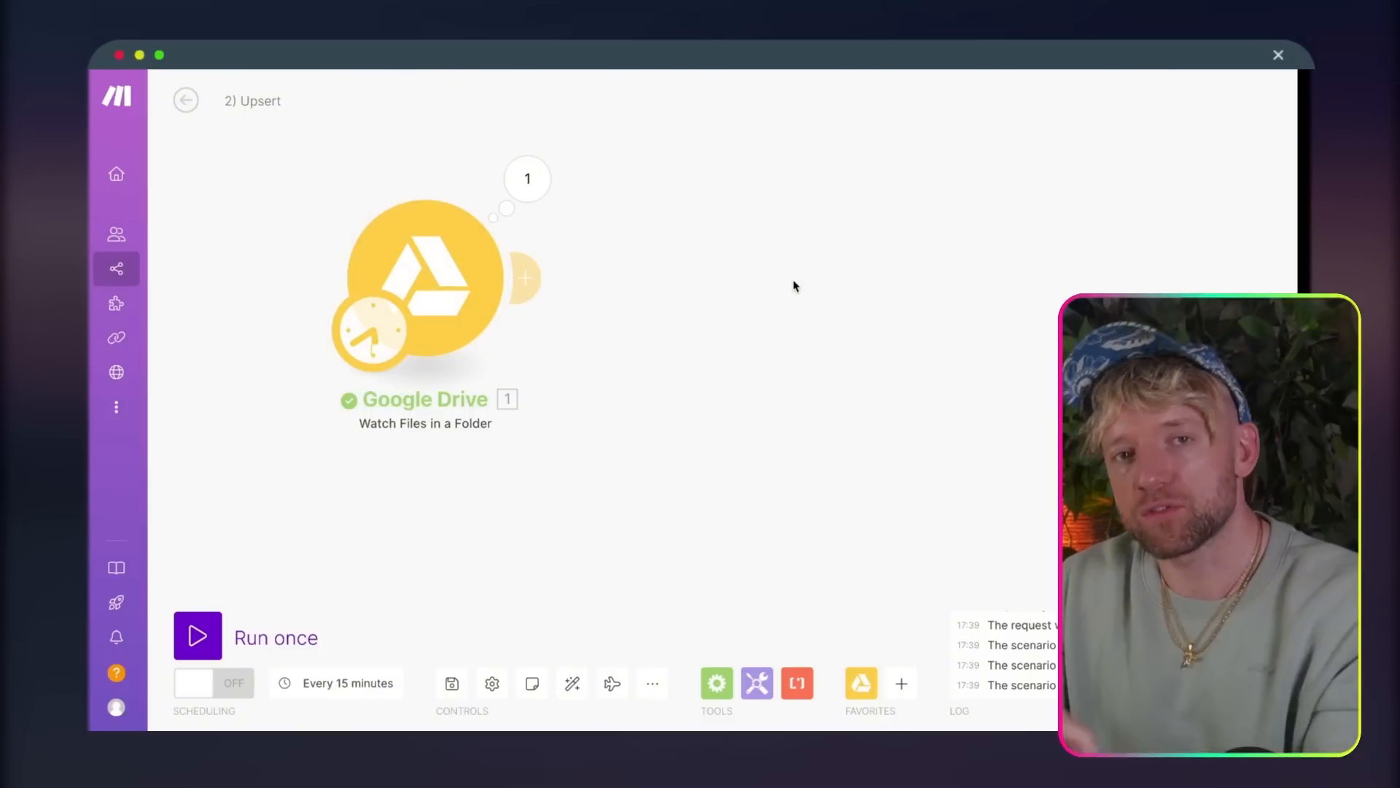
Step: Add a Google Drive Download a File module after the Watch Files in a Folder trigger
{"action": "left_click", "coordinate": [527, 278]}
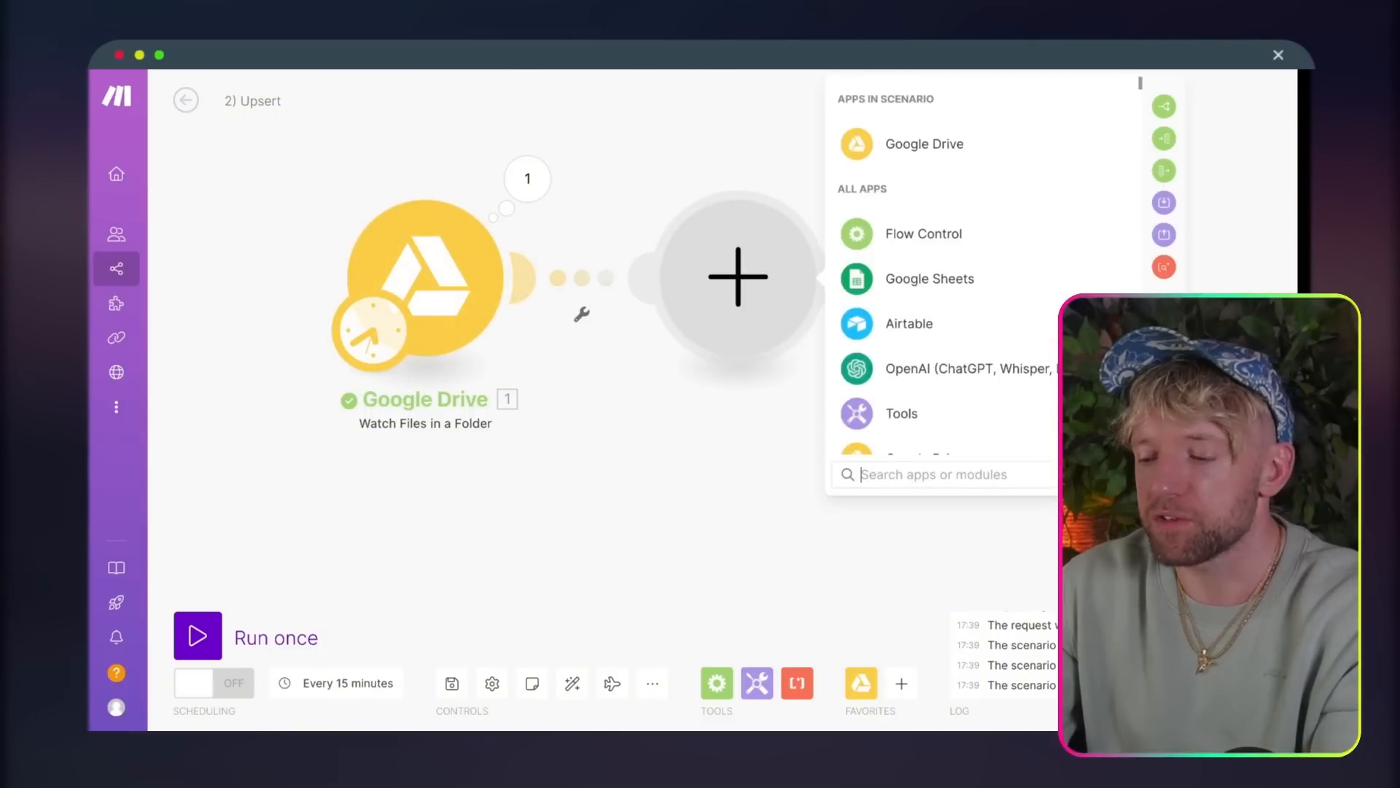
{"action": "left_click_drag", "start_coordinate": [1248, 347], "coordinate": [944, 352]}
{"action": "left_click", "coordinate": [665, 157]}
{"action": "left_click", "coordinate": [687, 284]}
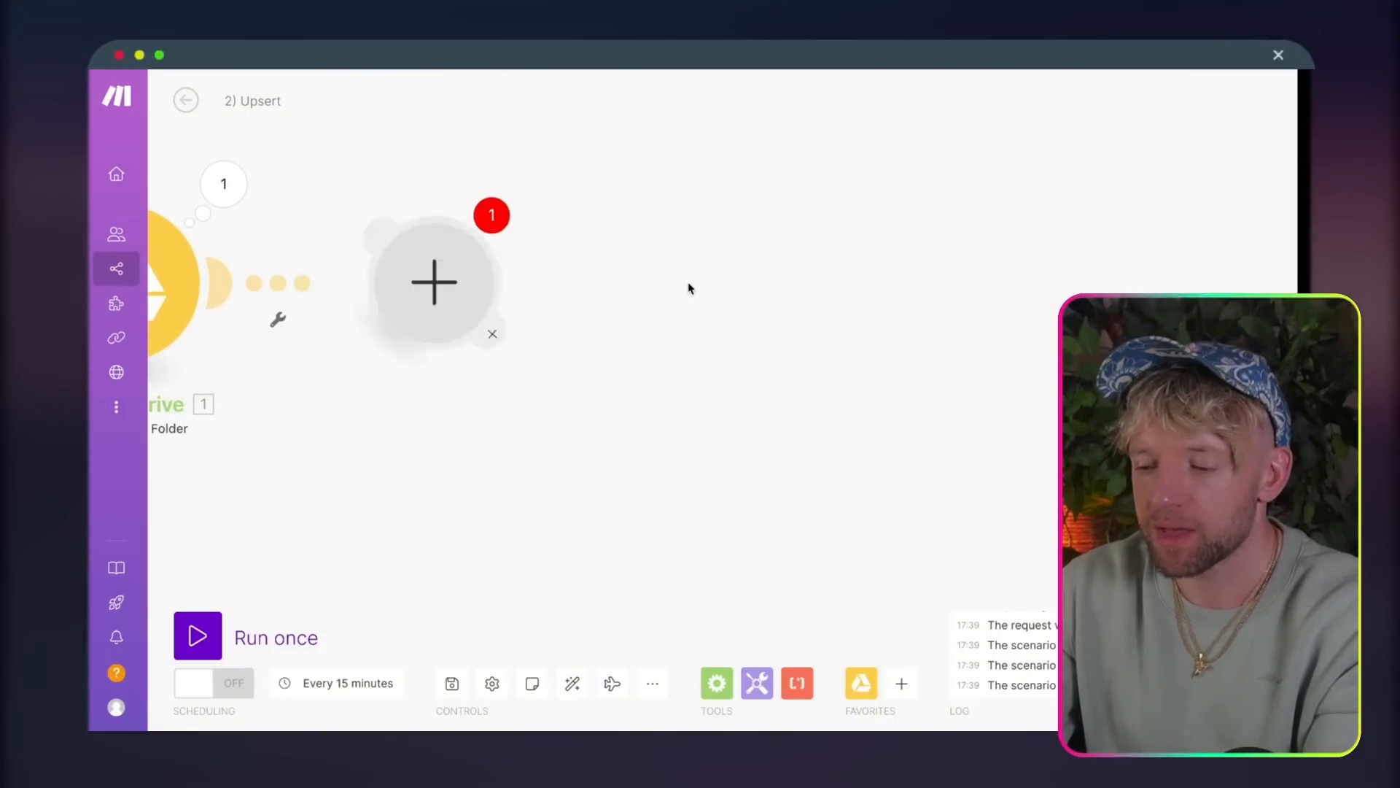
{"action": "left_click_drag", "start_coordinate": [452, 518], "coordinate": [578, 516]}
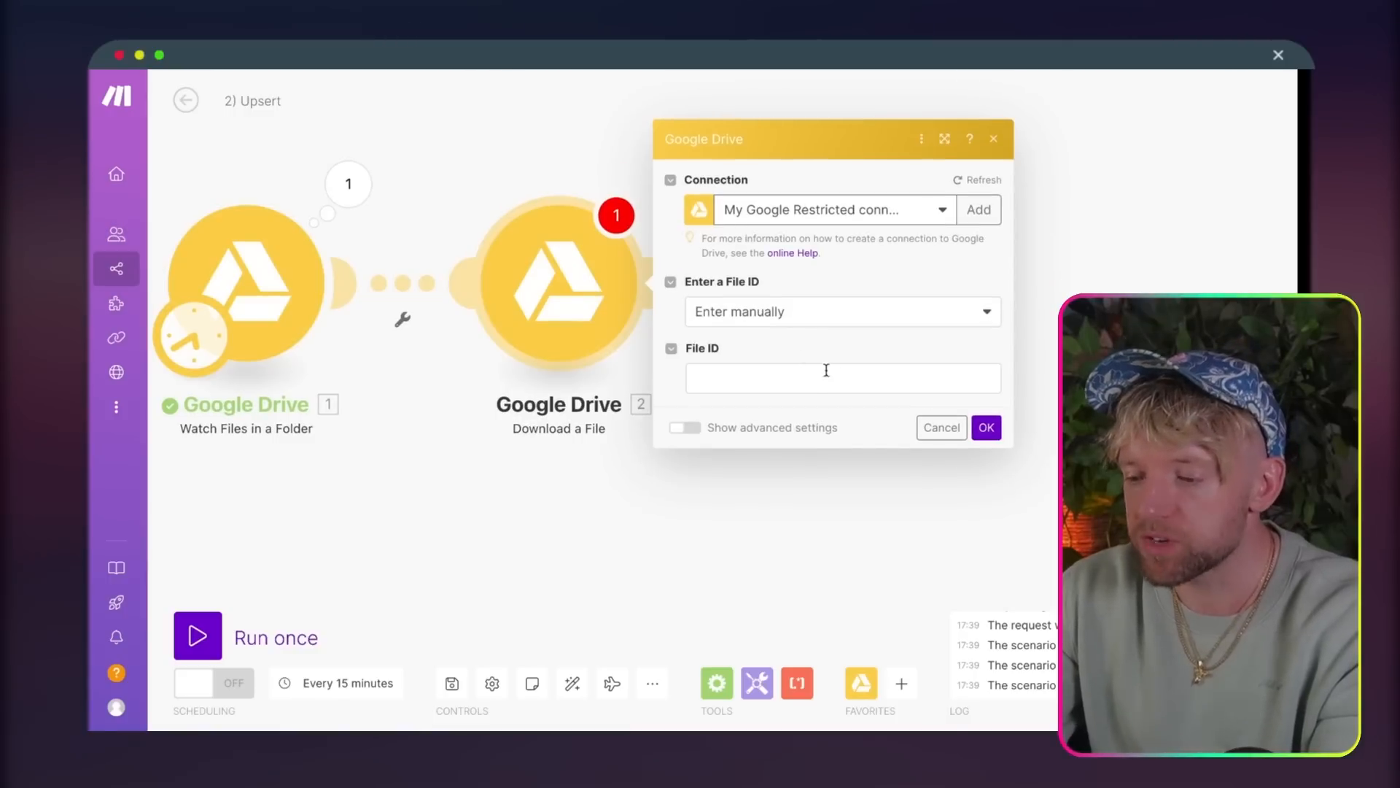
Step: Map the Download a File module's File ID to the trigger's File ID and save the module settings
{"action": "left_click", "coordinate": [831, 370]}
{"action": "left_click_drag", "start_coordinate": [859, 514], "coordinate": [498, 513]}
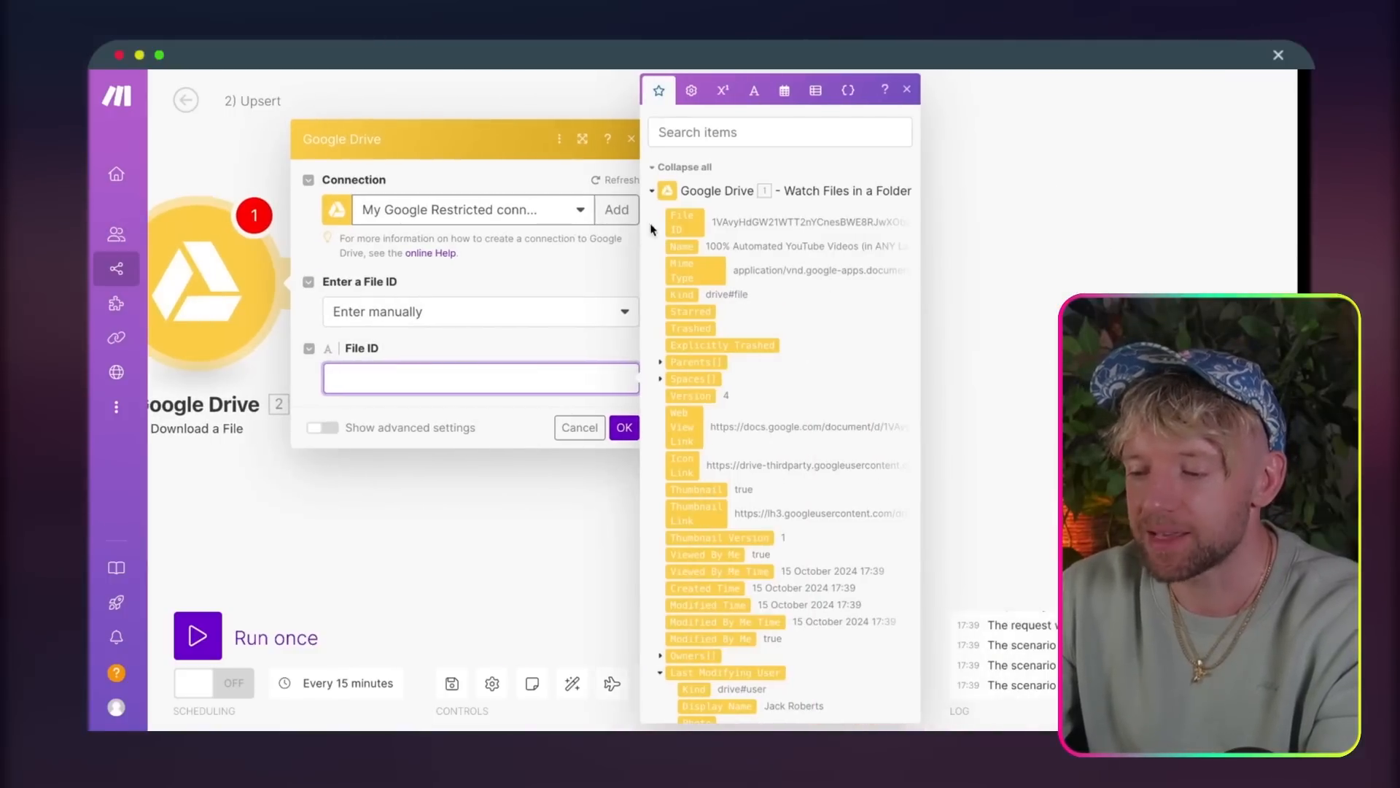
{"action": "left_click", "coordinate": [672, 221]}
{"action": "left_click", "coordinate": [613, 433]}
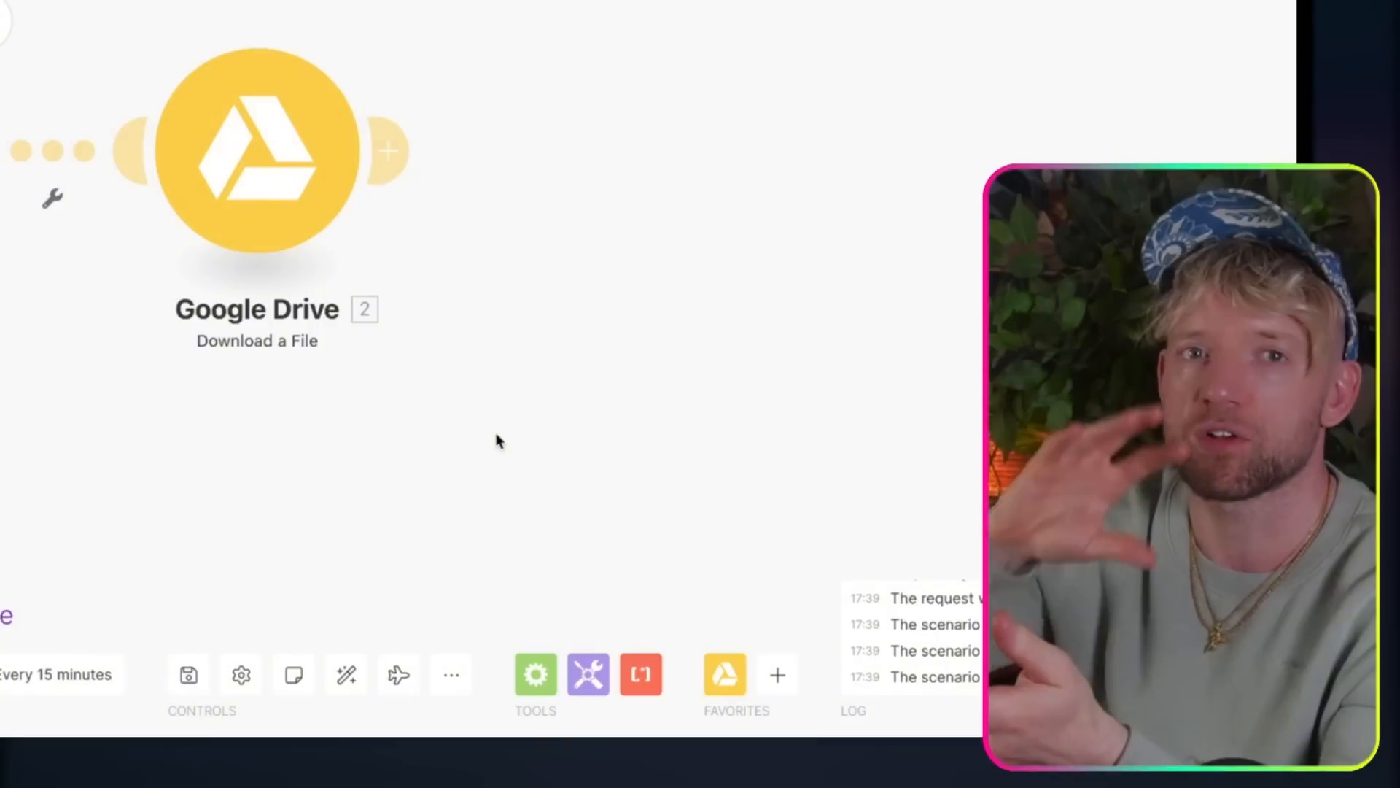
Step: Add a Dumpling AI Convert a Document to Text module after the Download a File module
{"action": "left_click_drag", "start_coordinate": [419, 182], "coordinate": [333, 180]}
{"action": "left_click", "coordinate": [303, 149]}
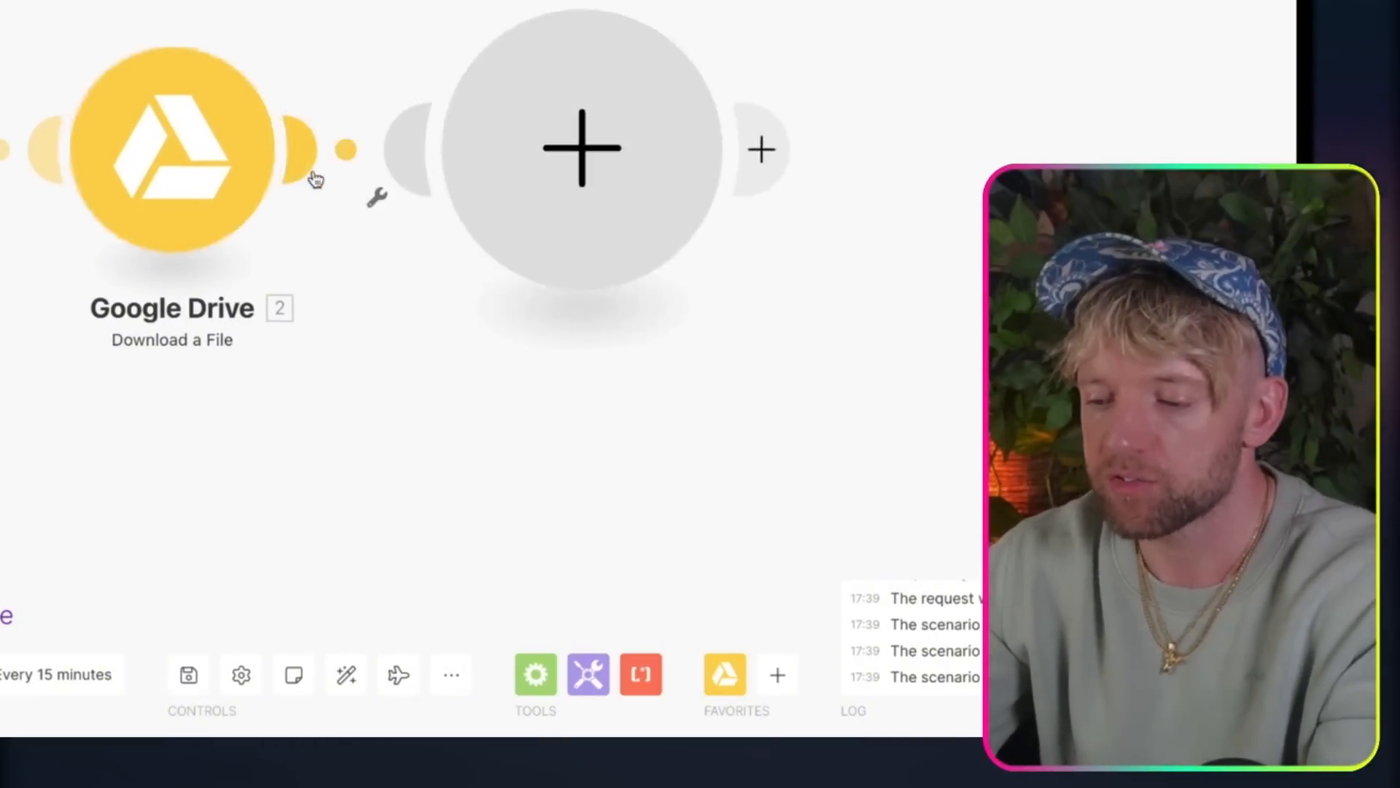
{"action": "type", "text": "dumpl"}
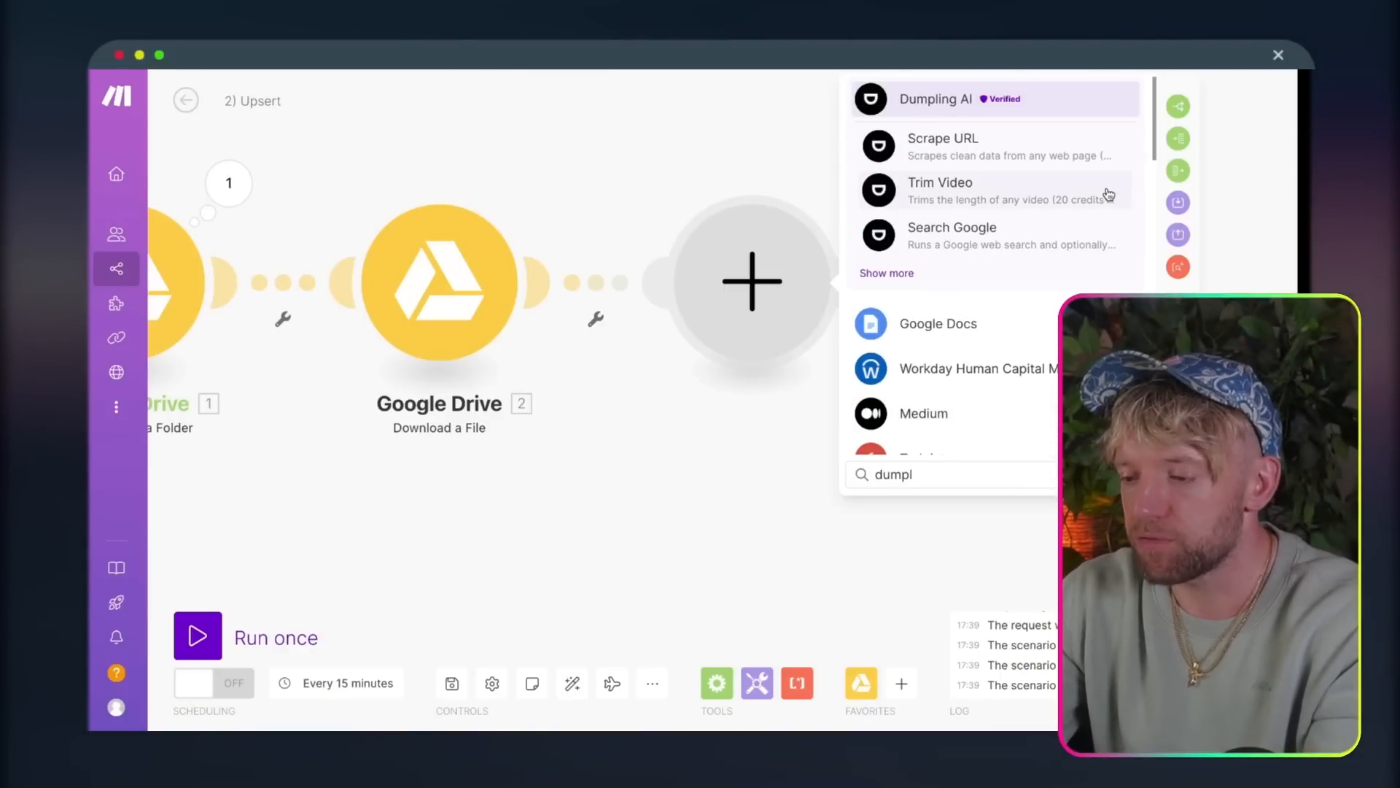
{"action": "left_click", "coordinate": [894, 272]}
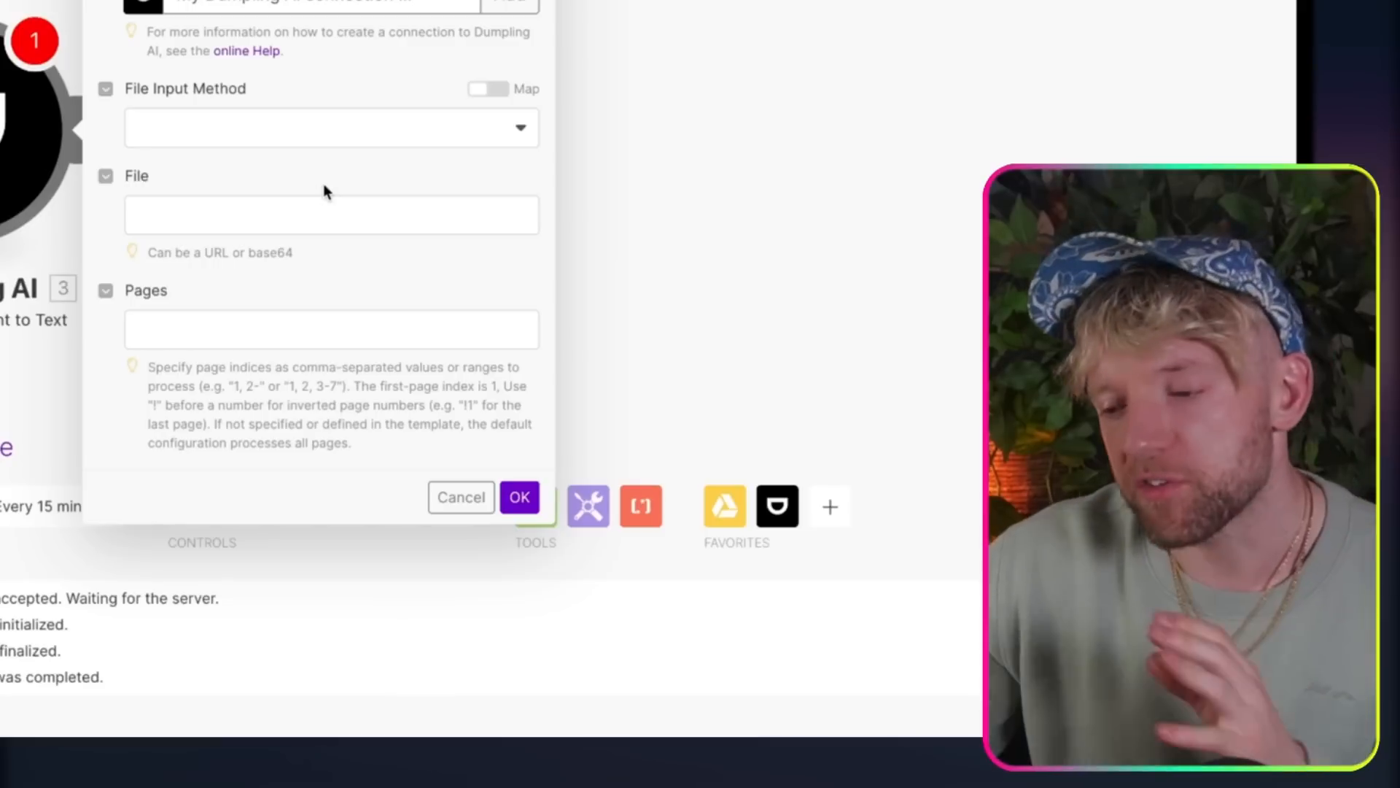
Step: Insert the base64 function into the Dumpling AI module's File value
{"action": "left_click", "coordinate": [285, 213]}
{"action": "left_click", "coordinate": [607, 84]}
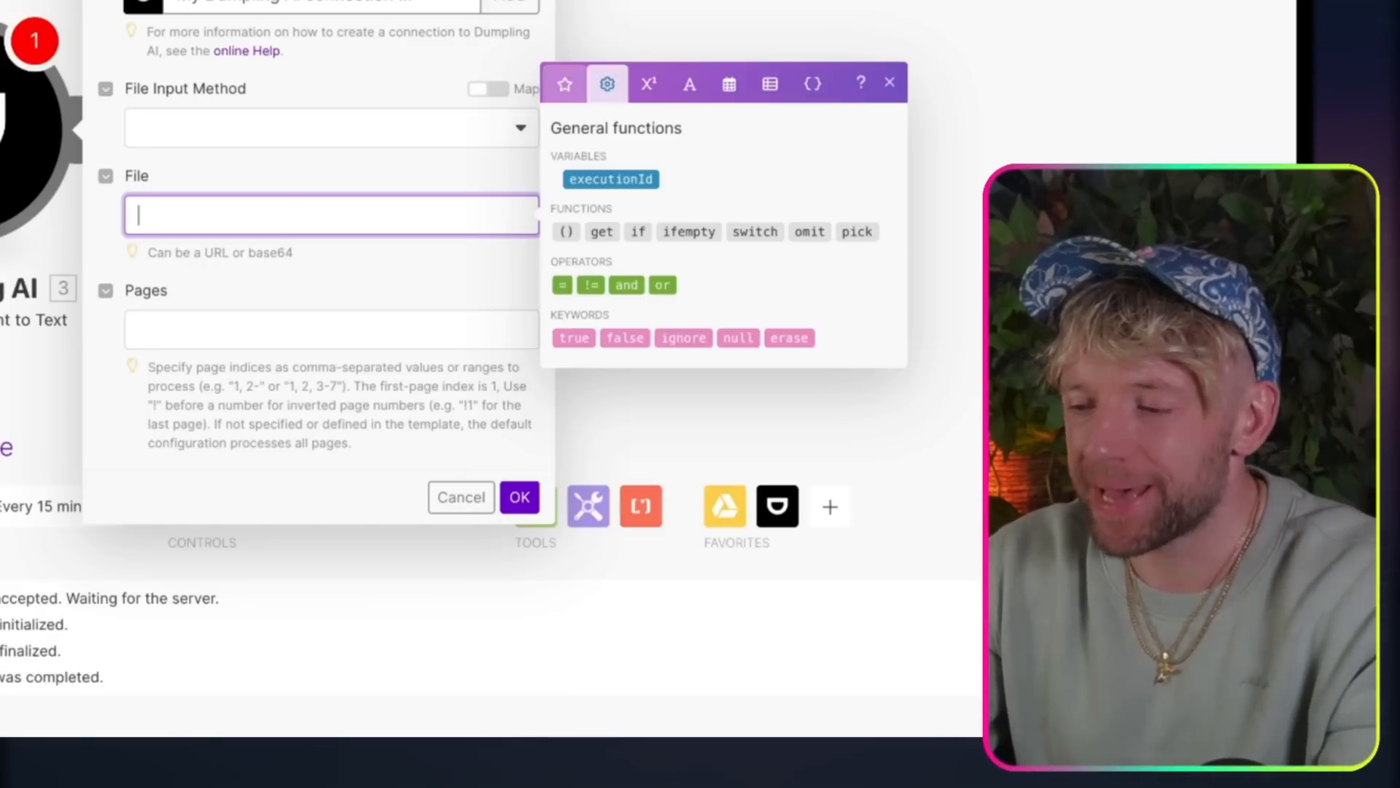
{"action": "left_click", "coordinate": [646, 78]}
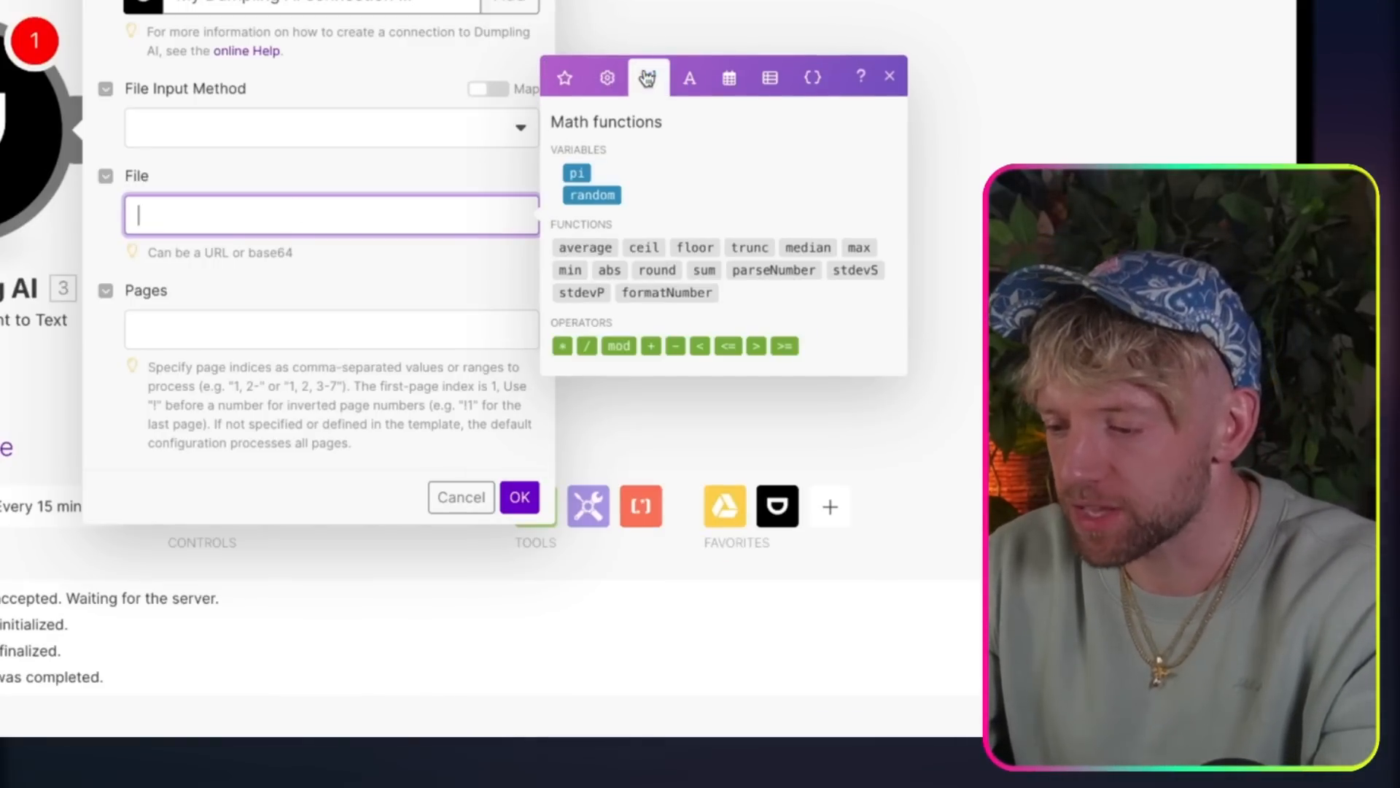
{"action": "left_click", "coordinate": [690, 78]}
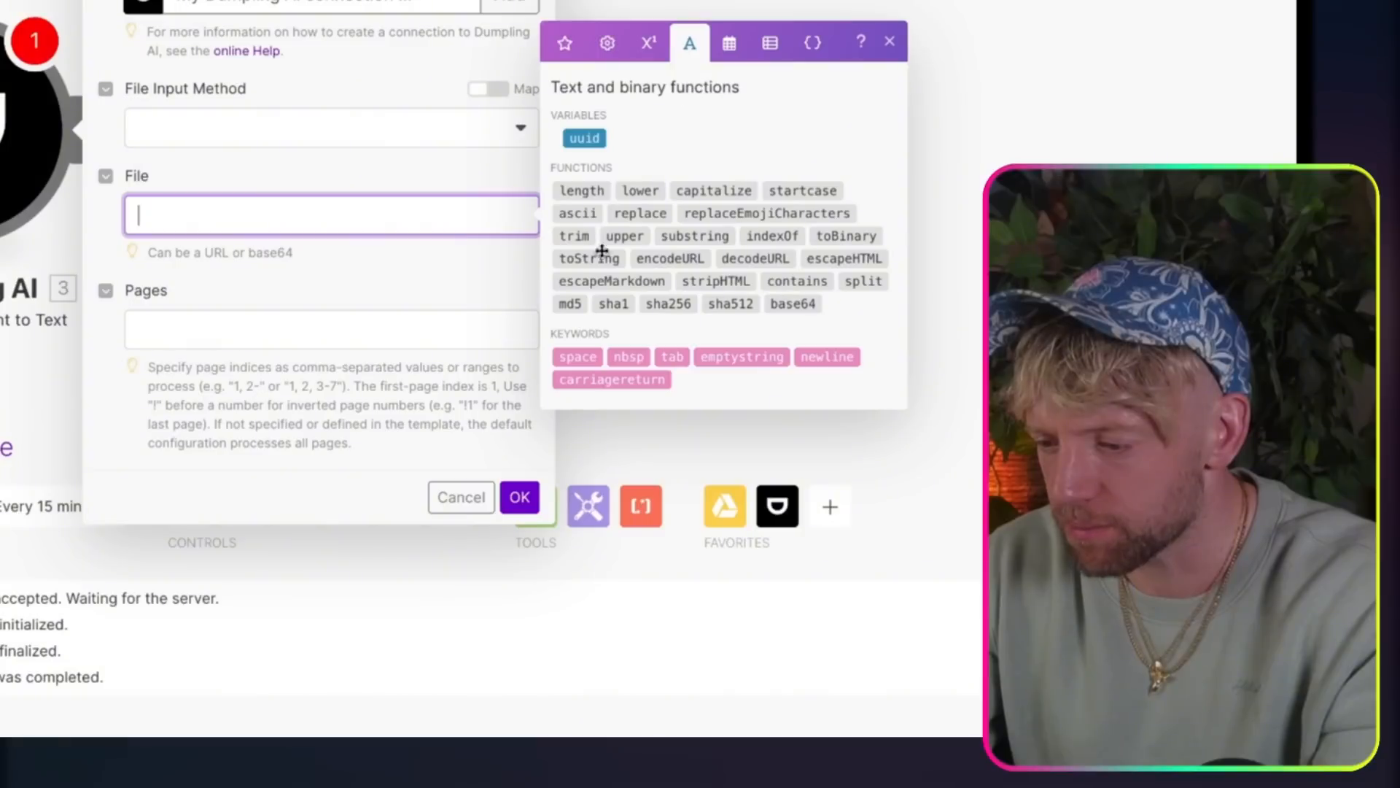
{"action": "left_click", "coordinate": [788, 305]}
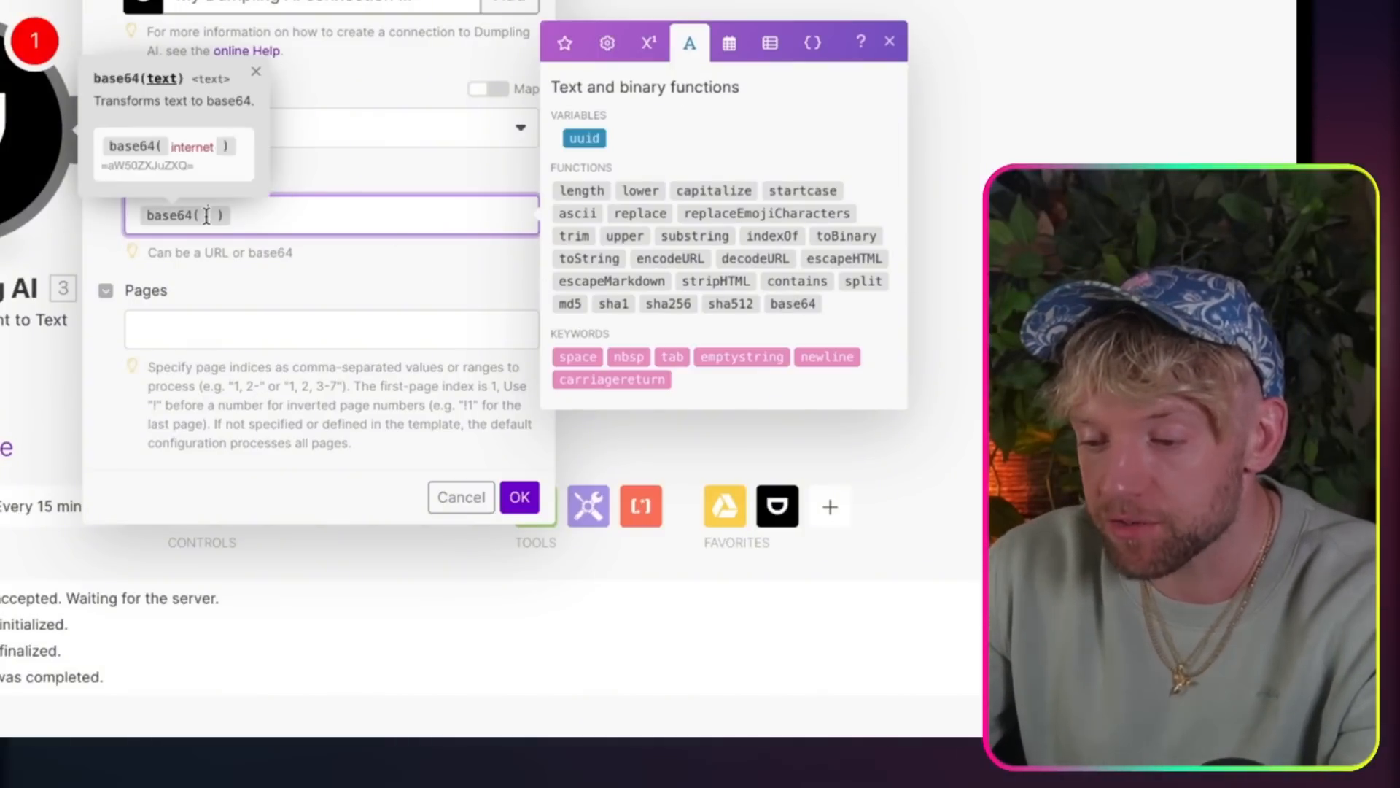
Step: Map Data from the Download a File module inside the base64 function, and save the module and the scenario
{"action": "left_click", "coordinate": [565, 44]}
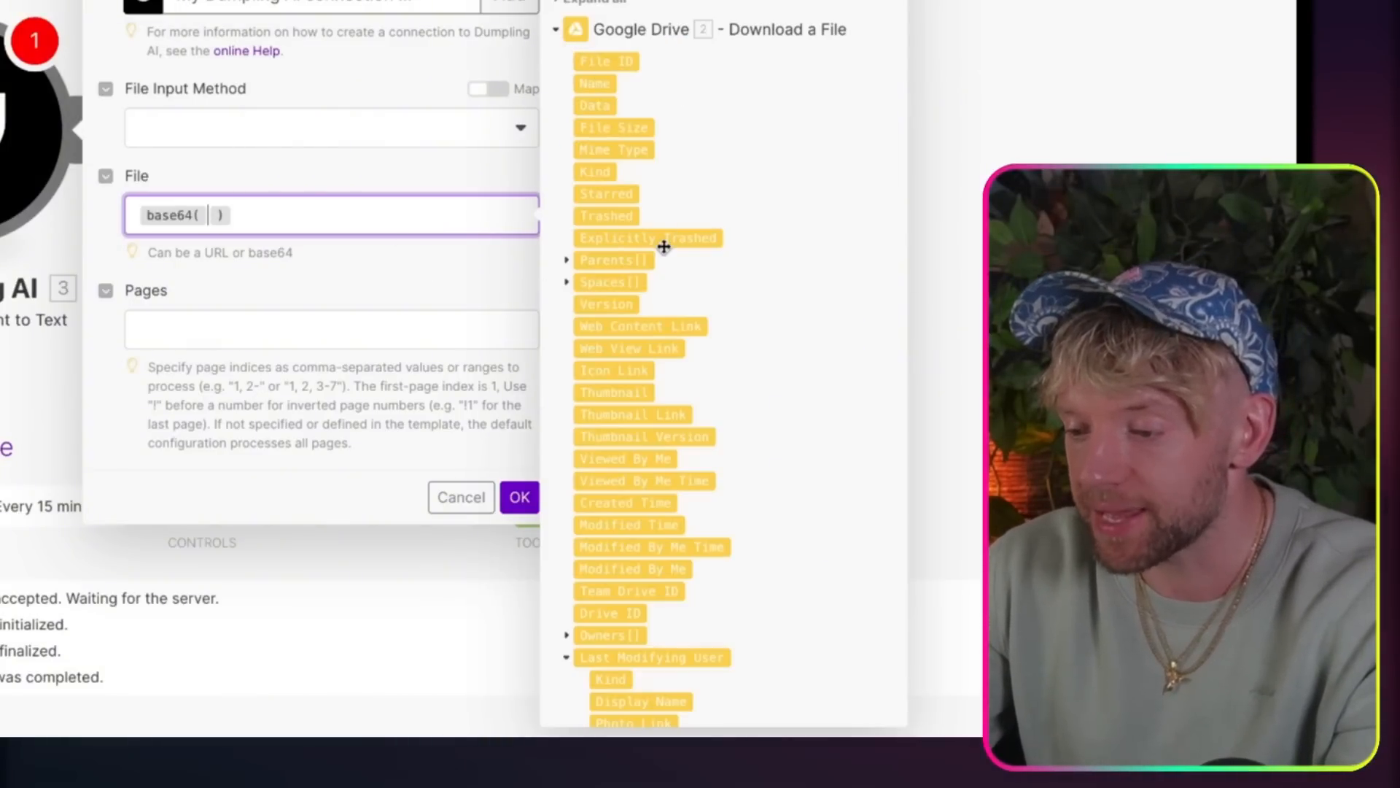
{"action": "left_click", "coordinate": [598, 106]}
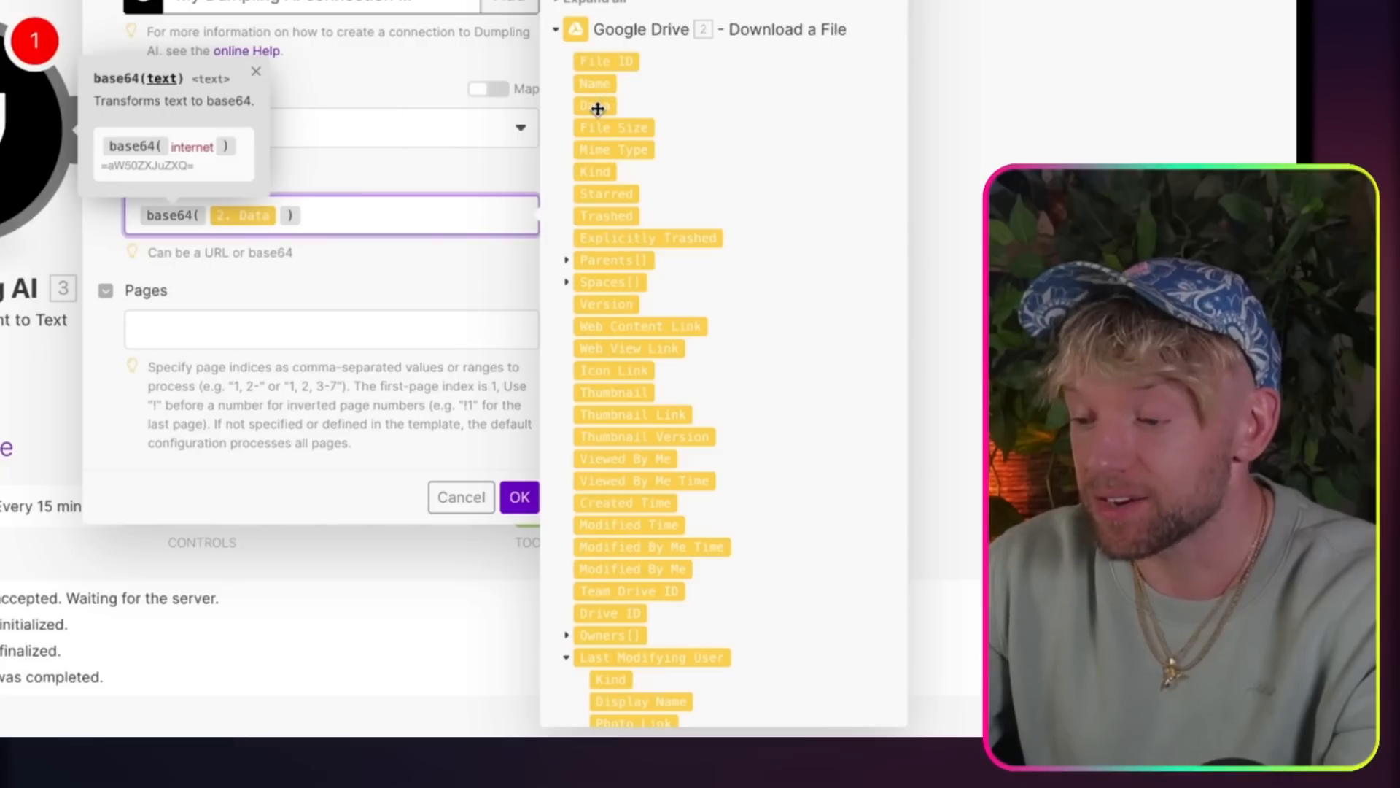
{"action": "key", "text": "BackSpace"}
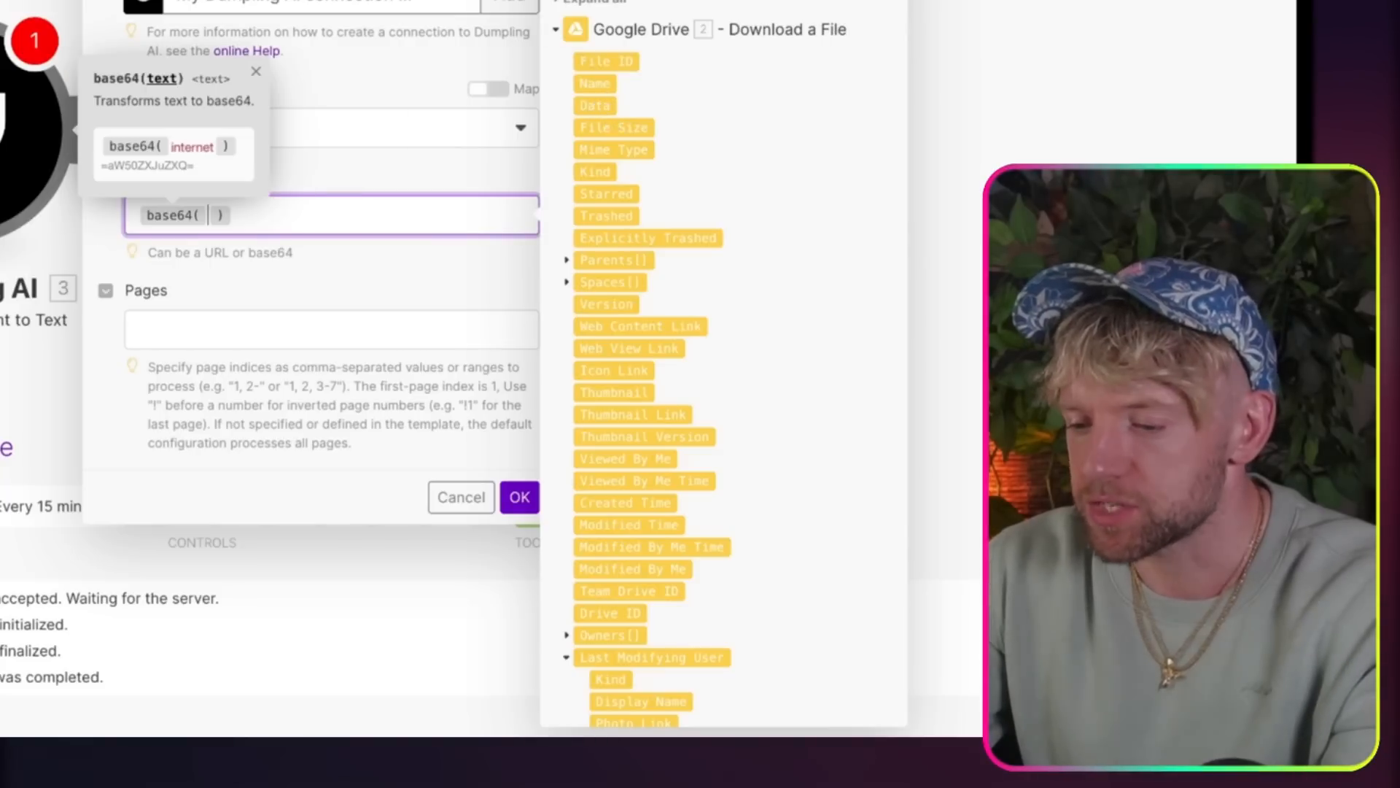
{"action": "scroll", "coordinate": [700, 266], "scroll_direction": "down", "scroll_amount": 8}
{"action": "scroll", "coordinate": [700, 262], "scroll_direction": "up", "scroll_amount": 10}
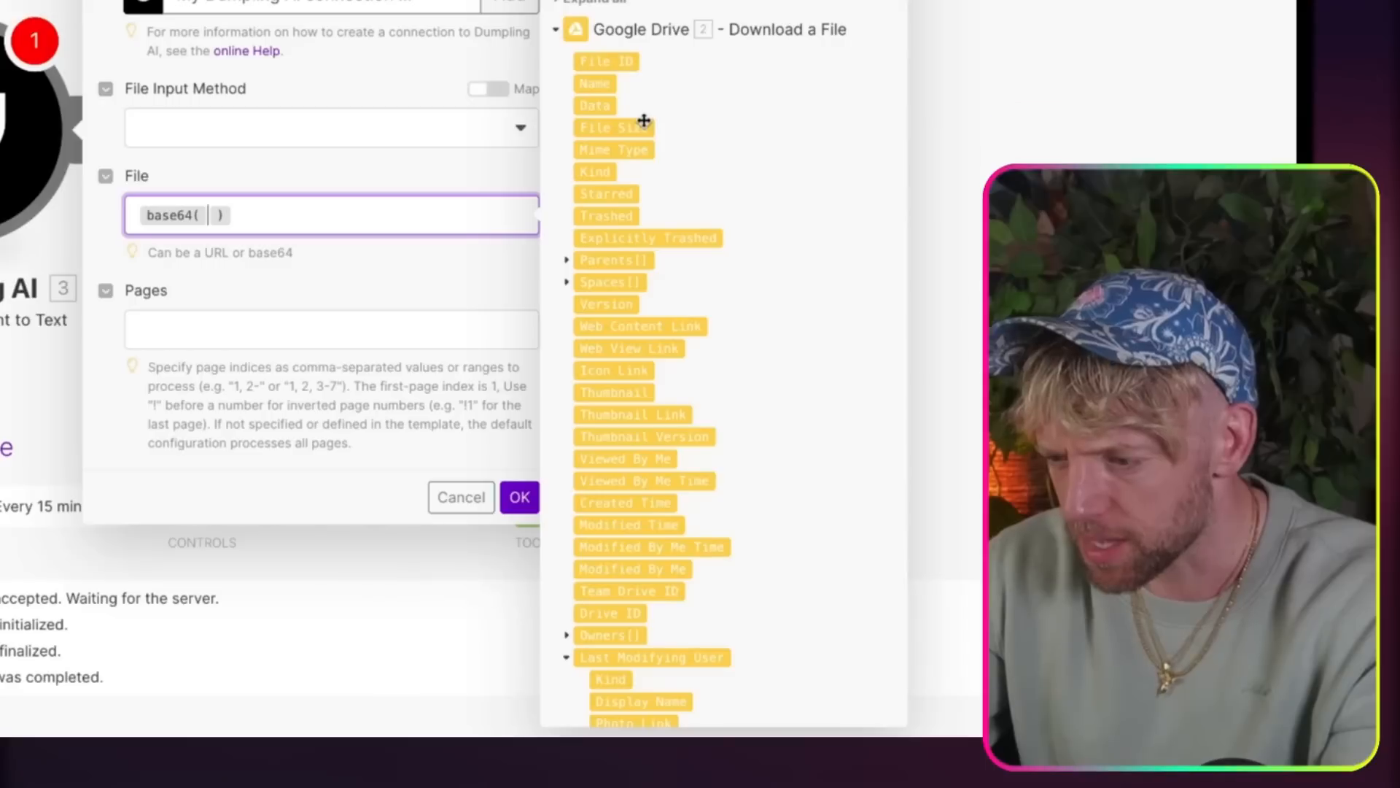
{"action": "left_click", "coordinate": [600, 105]}
{"action": "left_click", "coordinate": [395, 278]}
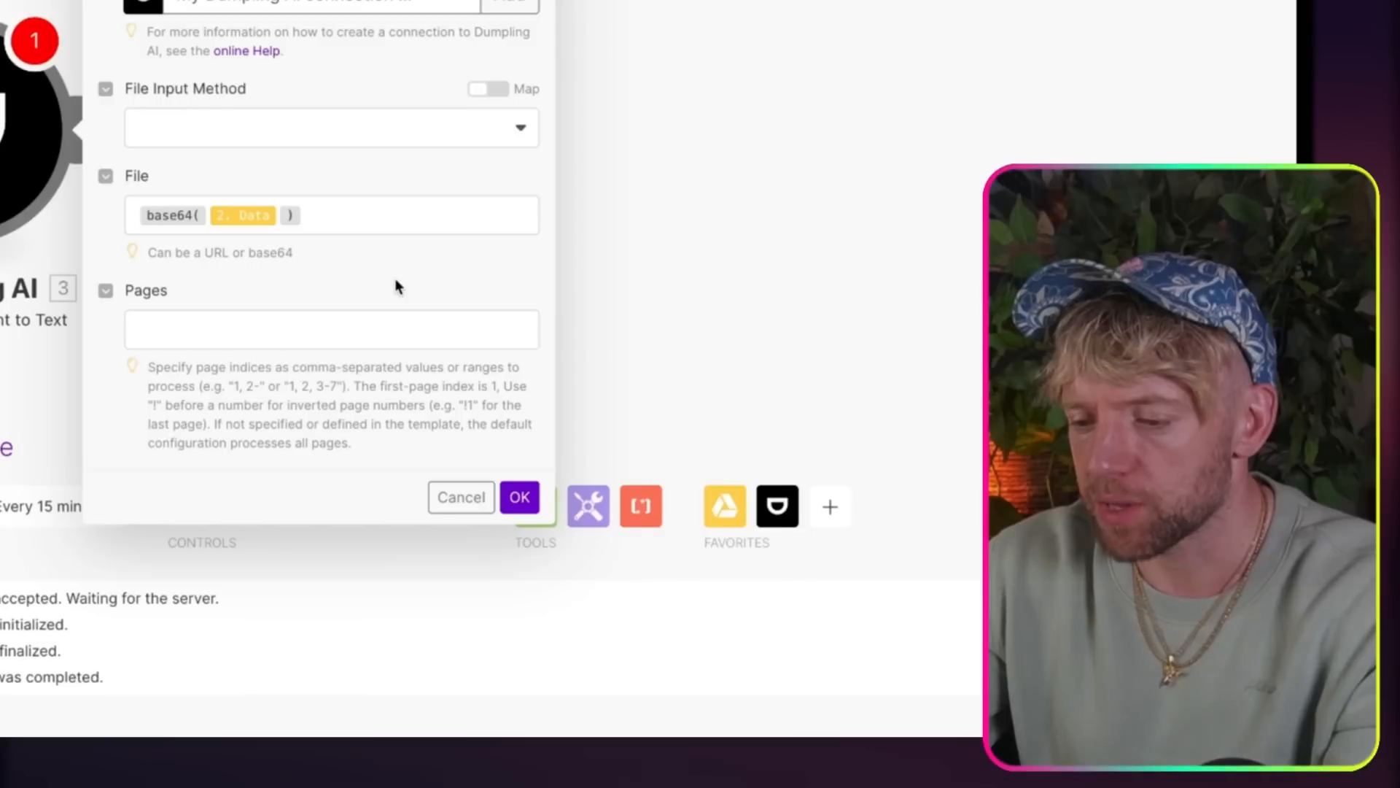
{"action": "left_click", "coordinate": [520, 502]}
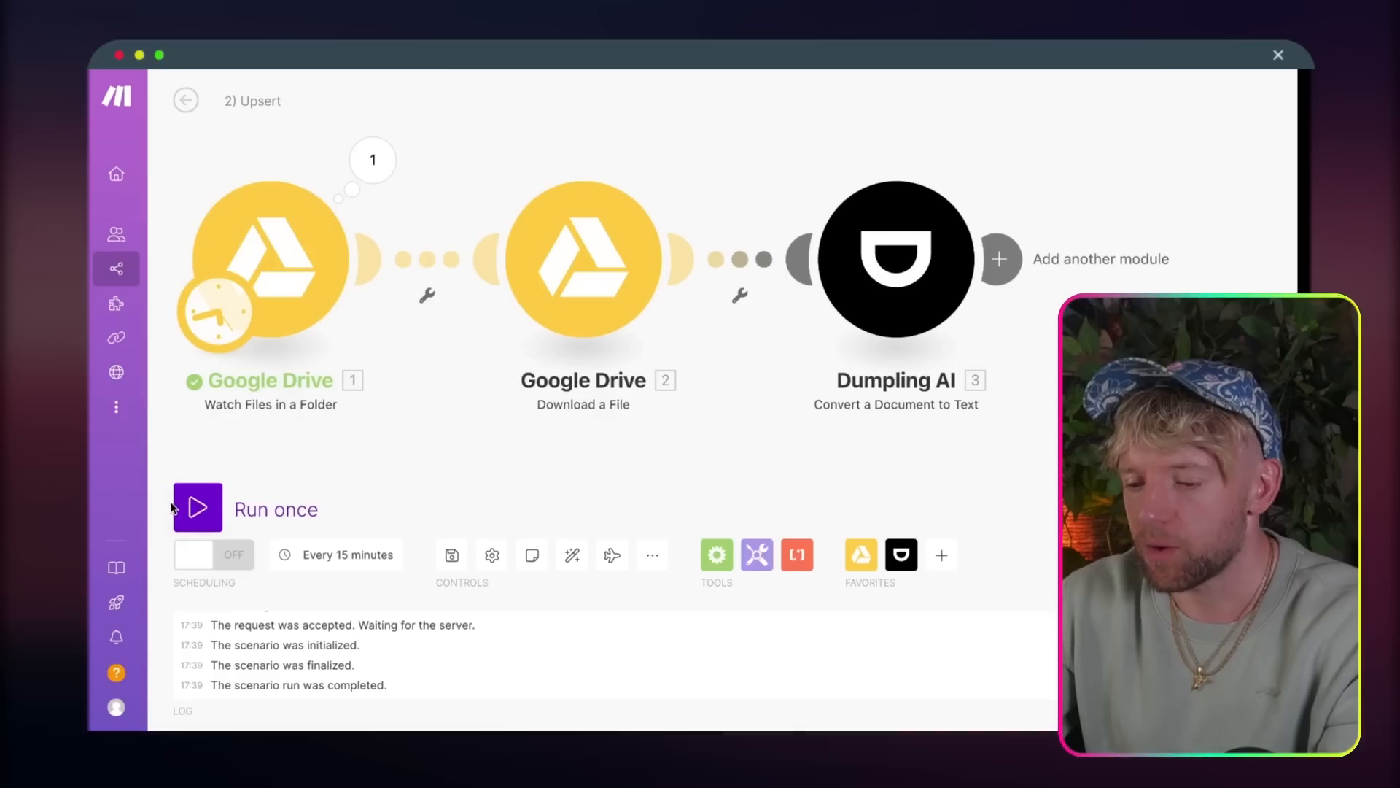
{"action": "left_click", "coordinate": [194, 504]}
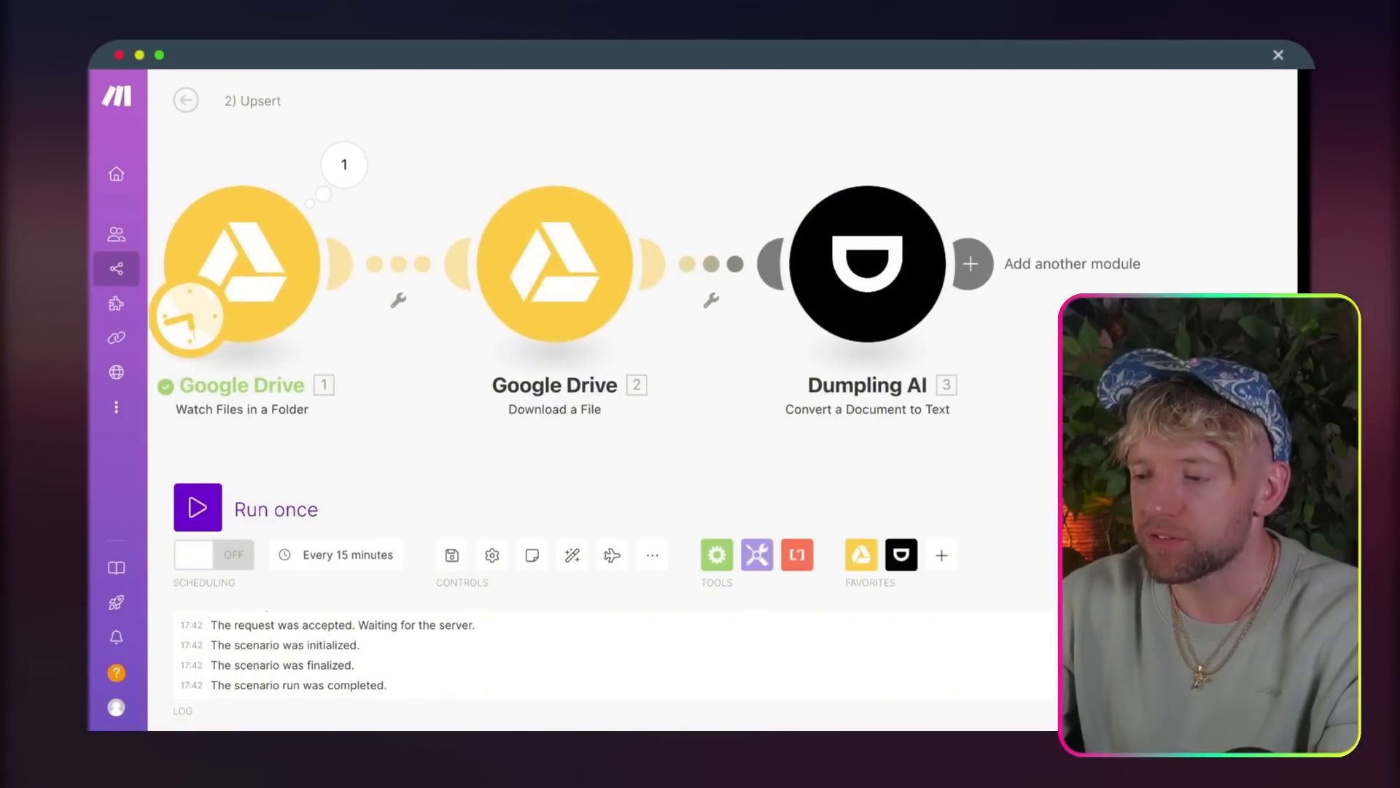
Step: Open the "100% Automated YouTube Videos (in ANY Language)" document from the Drive folder and add "Heyyyy" plus a blank line at its beginning
{"action": "left_click", "coordinate": [1013, 55]}
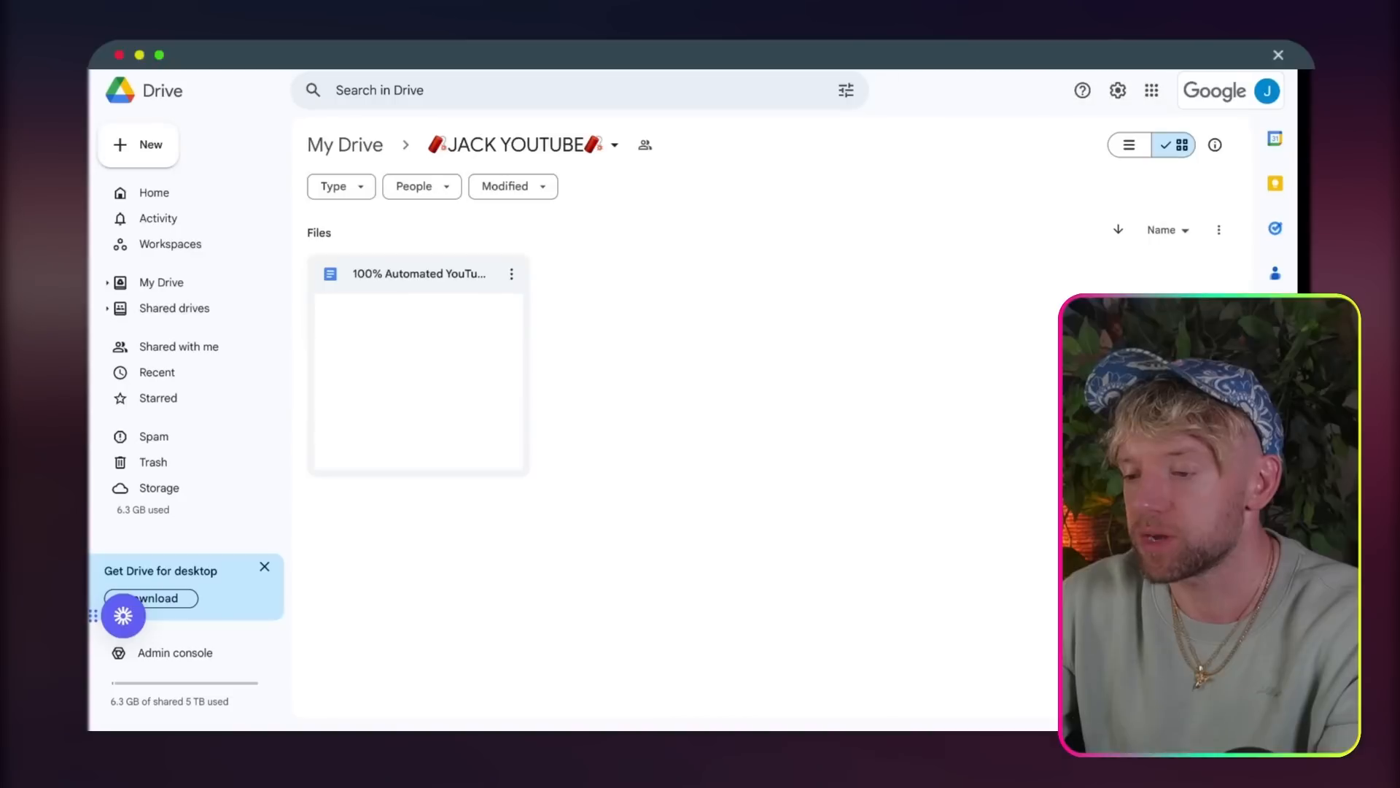
{"action": "left_click", "coordinate": [450, 301]}
{"action": "double_click", "coordinate": [450, 301]}
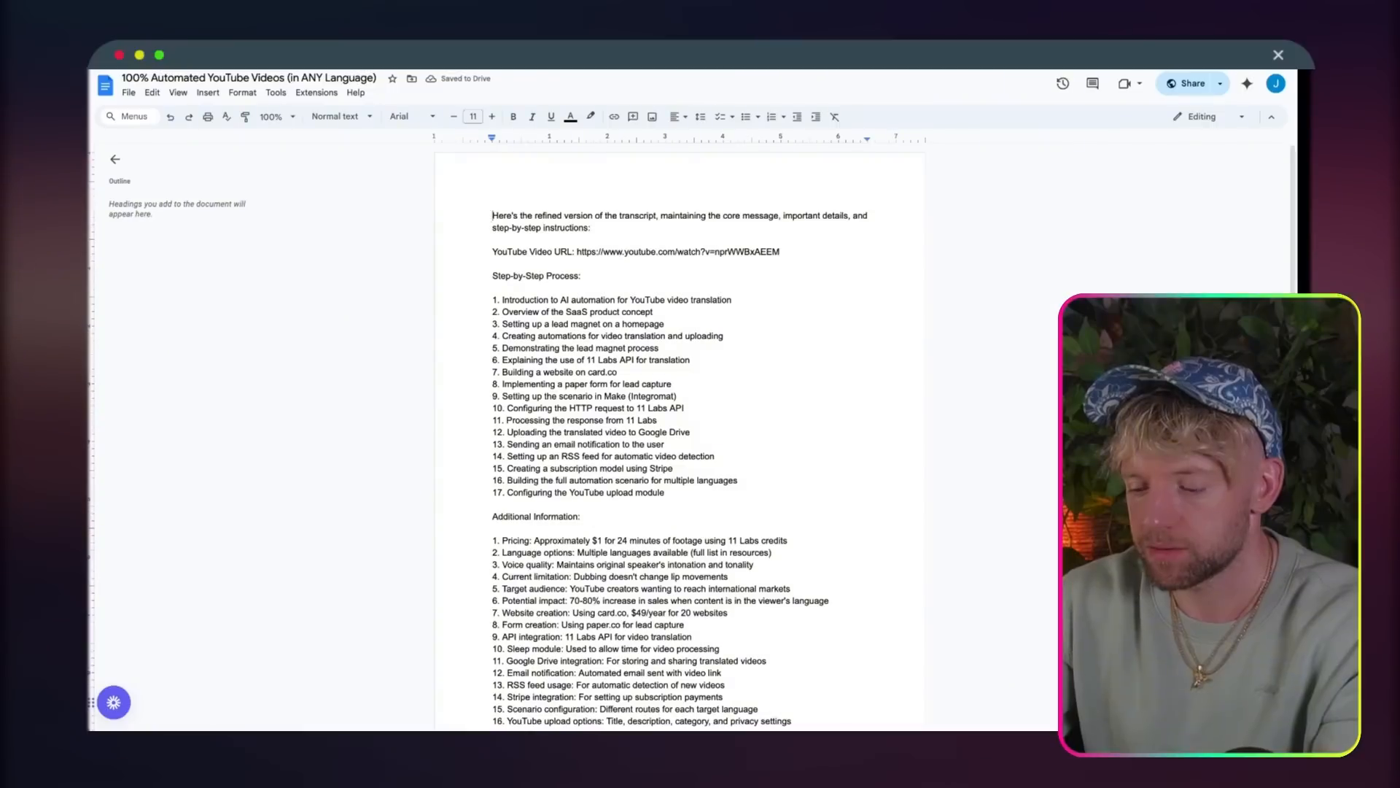
{"action": "type", "text": "Heyyyy"}
{"action": "key", "text": "Return"}
{"action": "key", "text": "Return"}
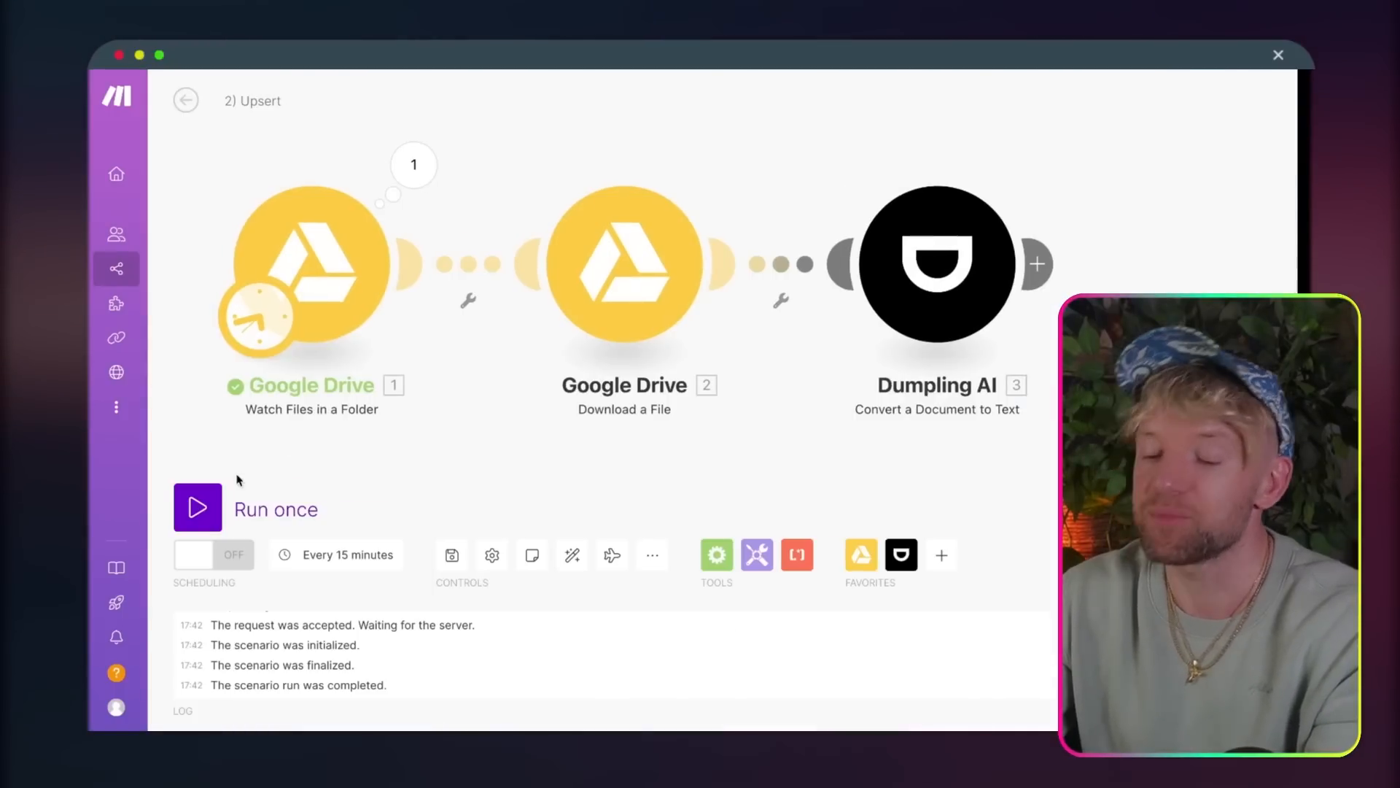
Step: Run the Upsert scenario once, then set the Dumpling AI module's File Input Method to Base64 and save its settings
{"action": "left_click", "coordinate": [195, 503]}
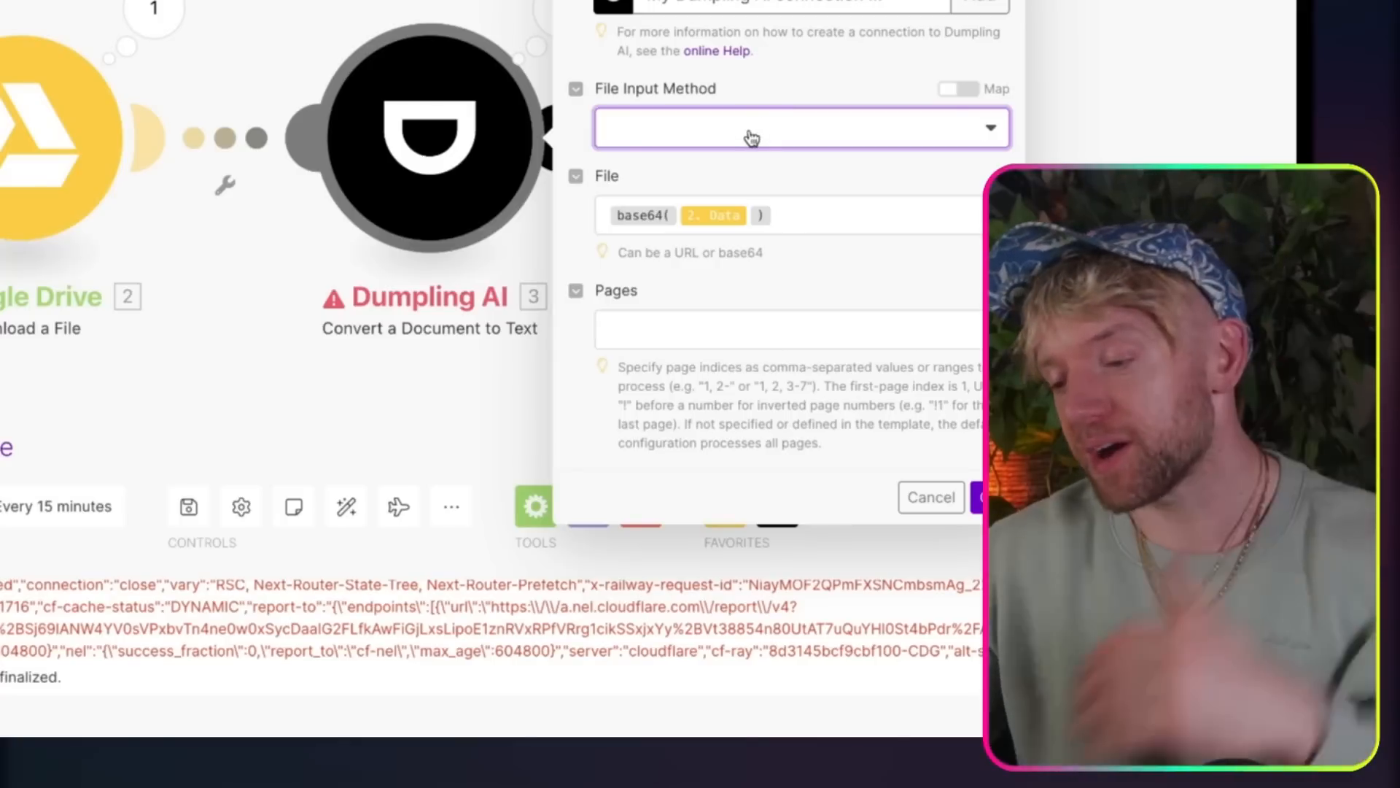
{"action": "left_click", "coordinate": [747, 137]}
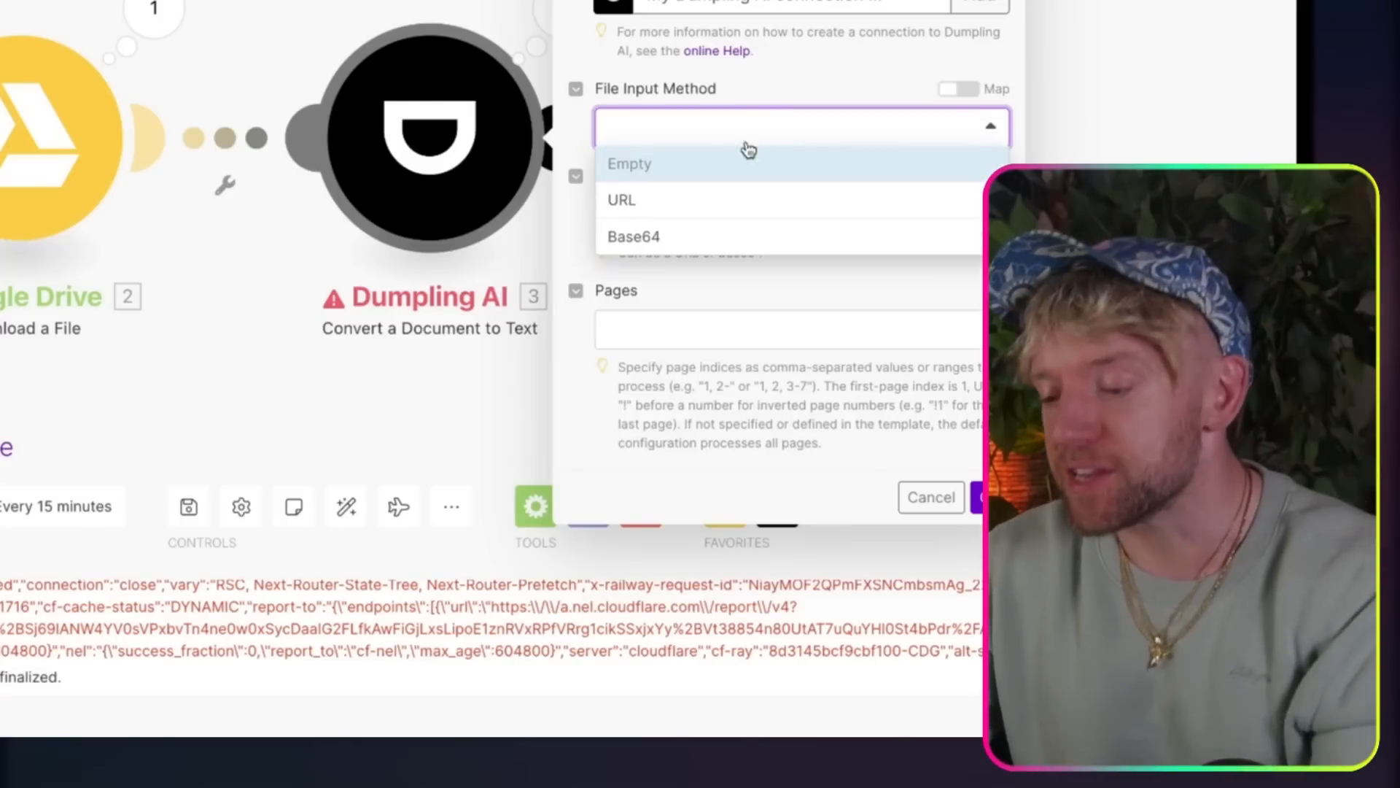
{"action": "left_click", "coordinate": [719, 238]}
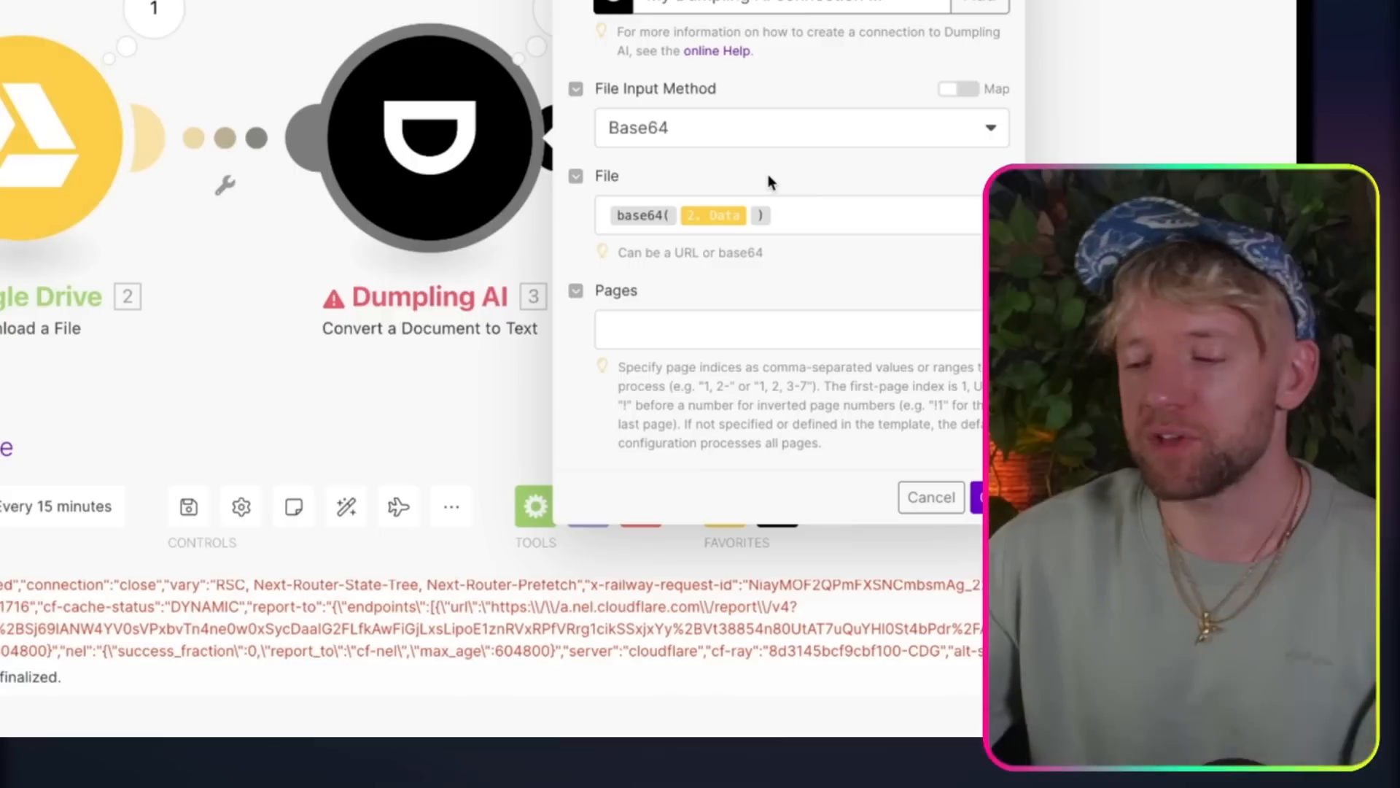
{"action": "left_click", "coordinate": [983, 498]}
{"action": "left_click_drag", "start_coordinate": [770, 381], "coordinate": [868, 368]}
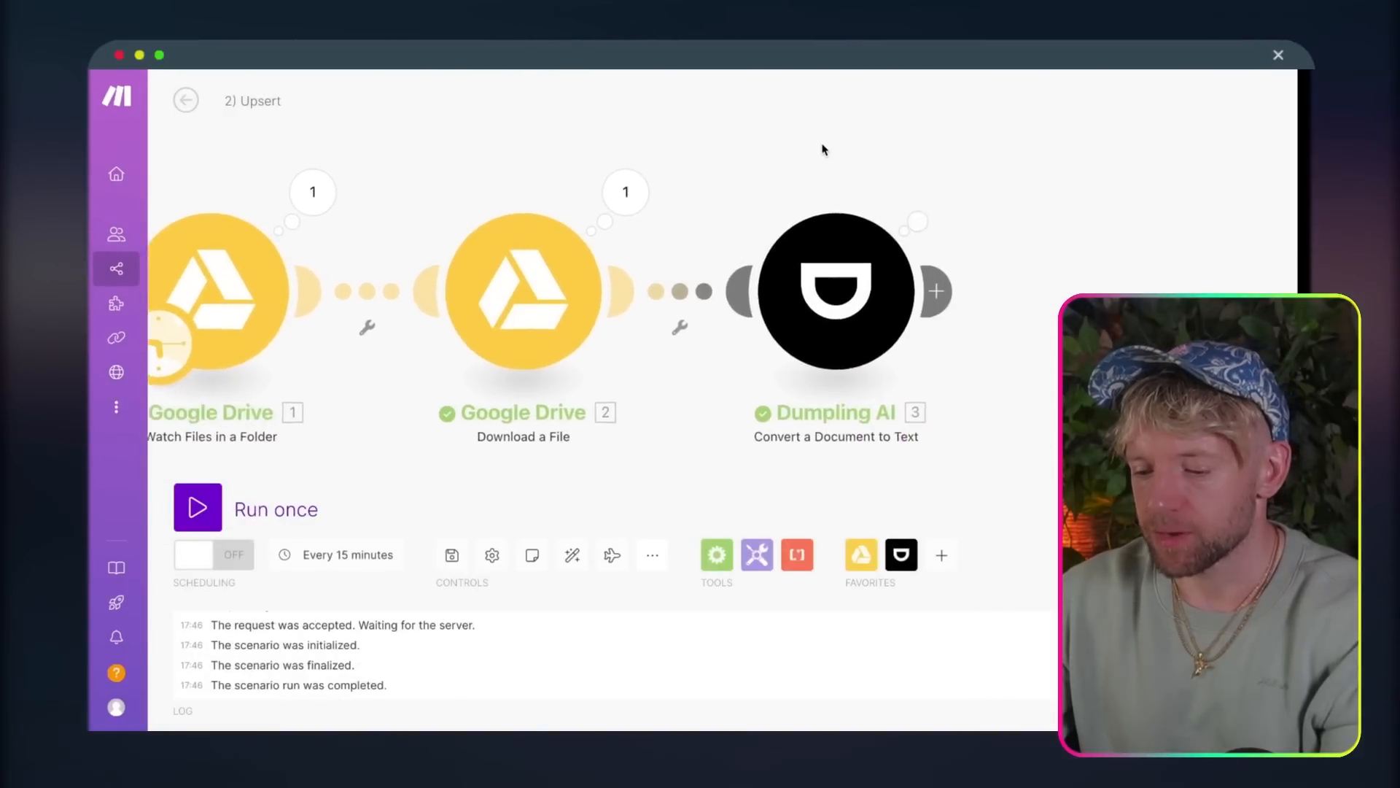
Step: Examine the converted document text in the Dumpling AI module's output Bundle 1 and close the output
{"action": "left_click", "coordinate": [549, 180]}
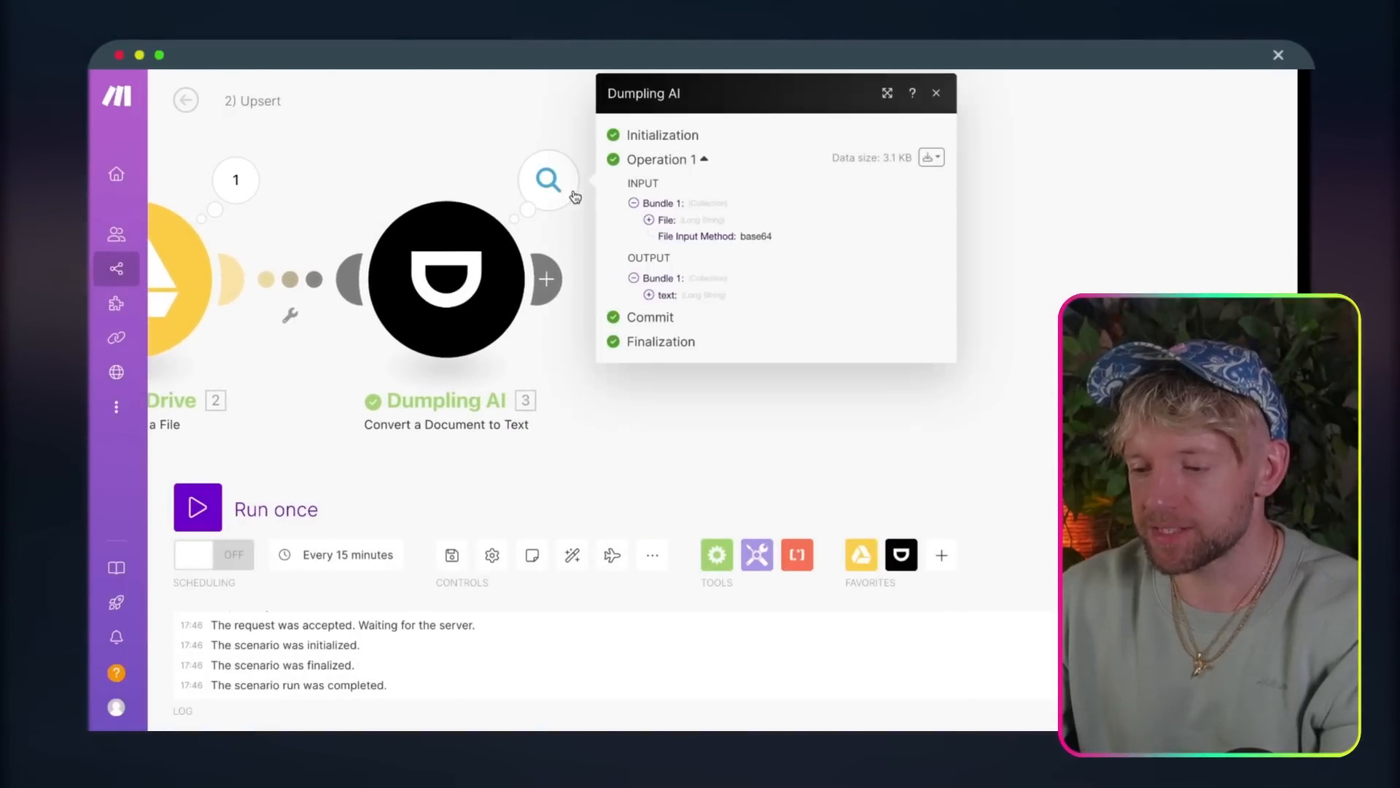
{"action": "left_click", "coordinate": [641, 291]}
{"action": "scroll", "coordinate": [733, 436], "scroll_direction": "down", "scroll_amount": 10}
{"action": "scroll", "coordinate": [733, 435], "scroll_direction": "down", "scroll_amount": 5}
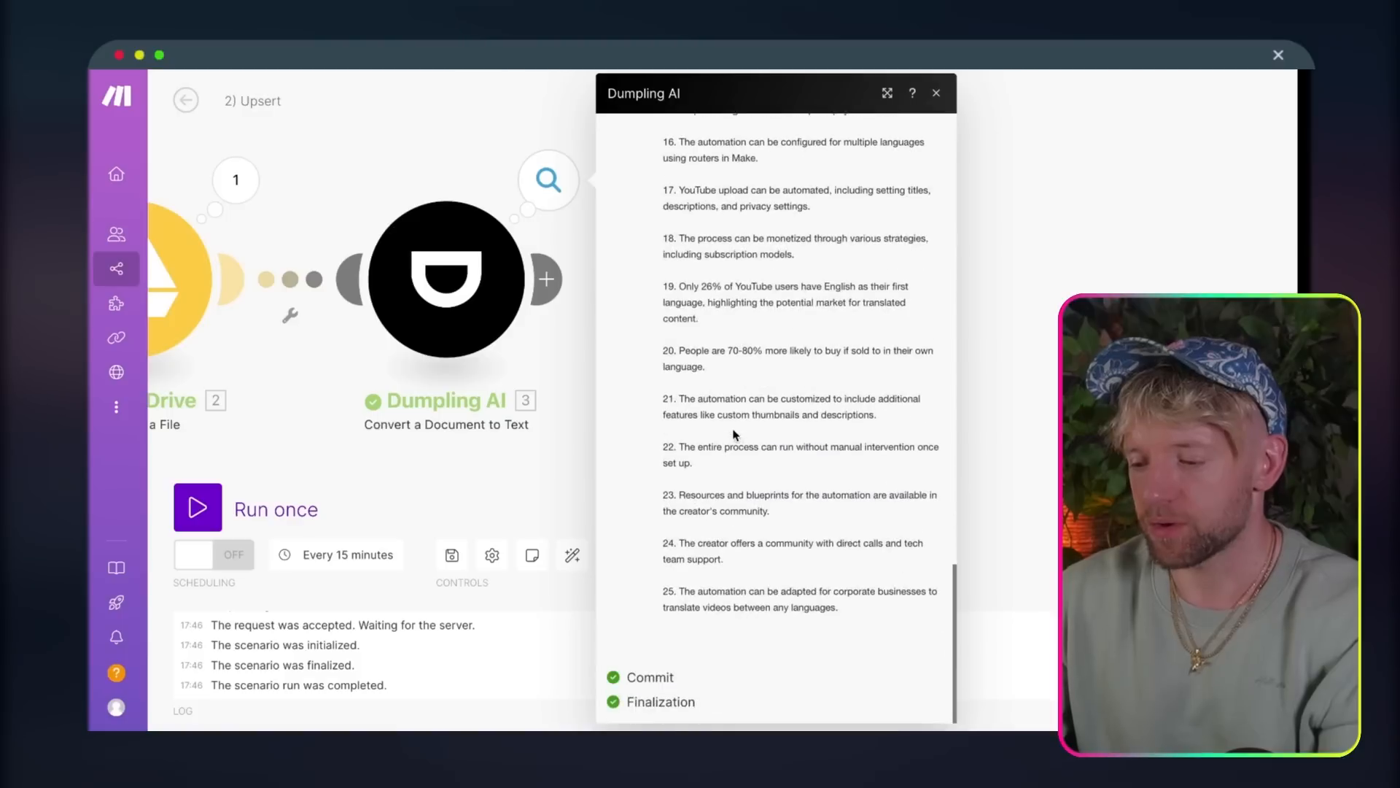
{"action": "scroll", "coordinate": [733, 436], "scroll_direction": "up", "scroll_amount": 20}
{"action": "scroll", "coordinate": [733, 436], "scroll_direction": "down", "scroll_amount": 3}
{"action": "scroll", "coordinate": [734, 435], "scroll_direction": "down", "scroll_amount": 1}
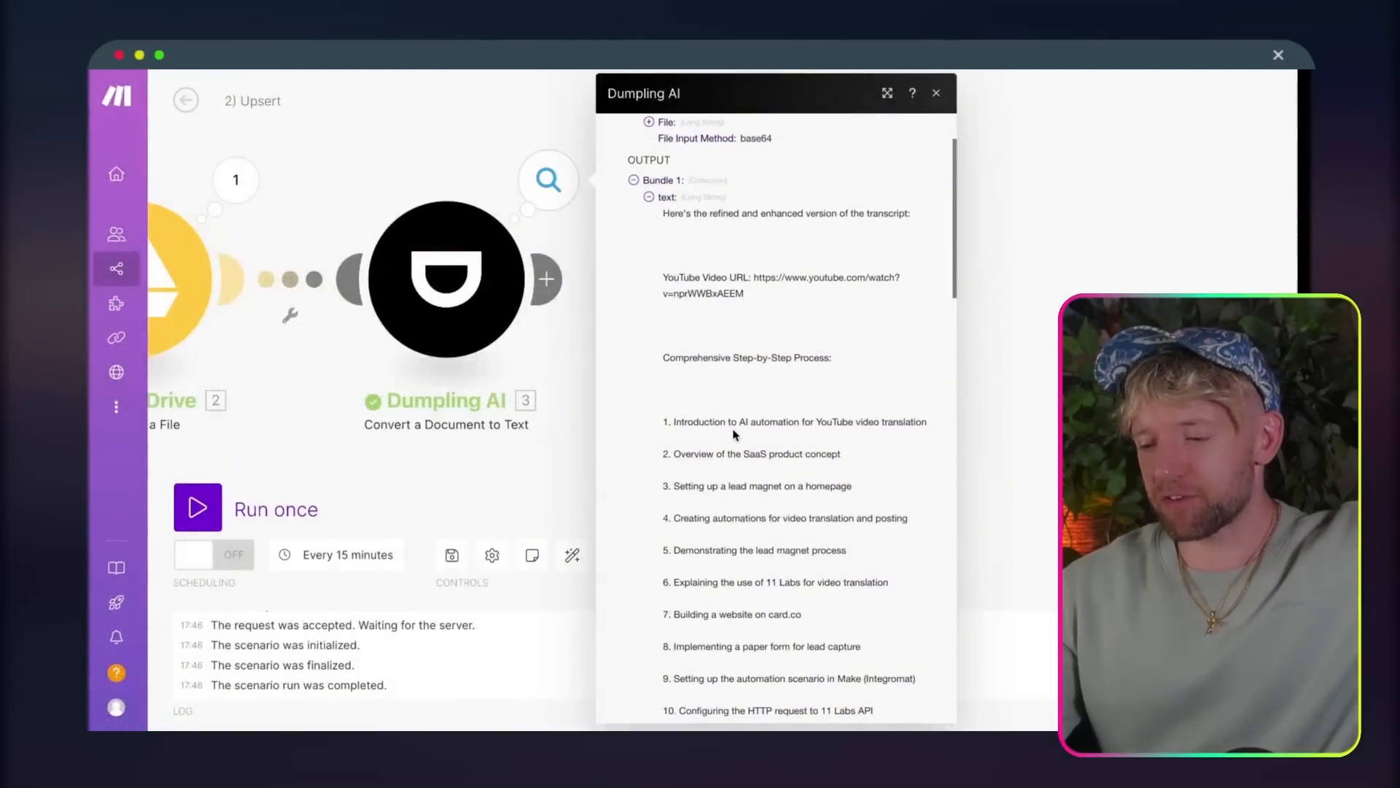
{"action": "scroll", "coordinate": [734, 435], "scroll_direction": "down", "scroll_amount": 10}
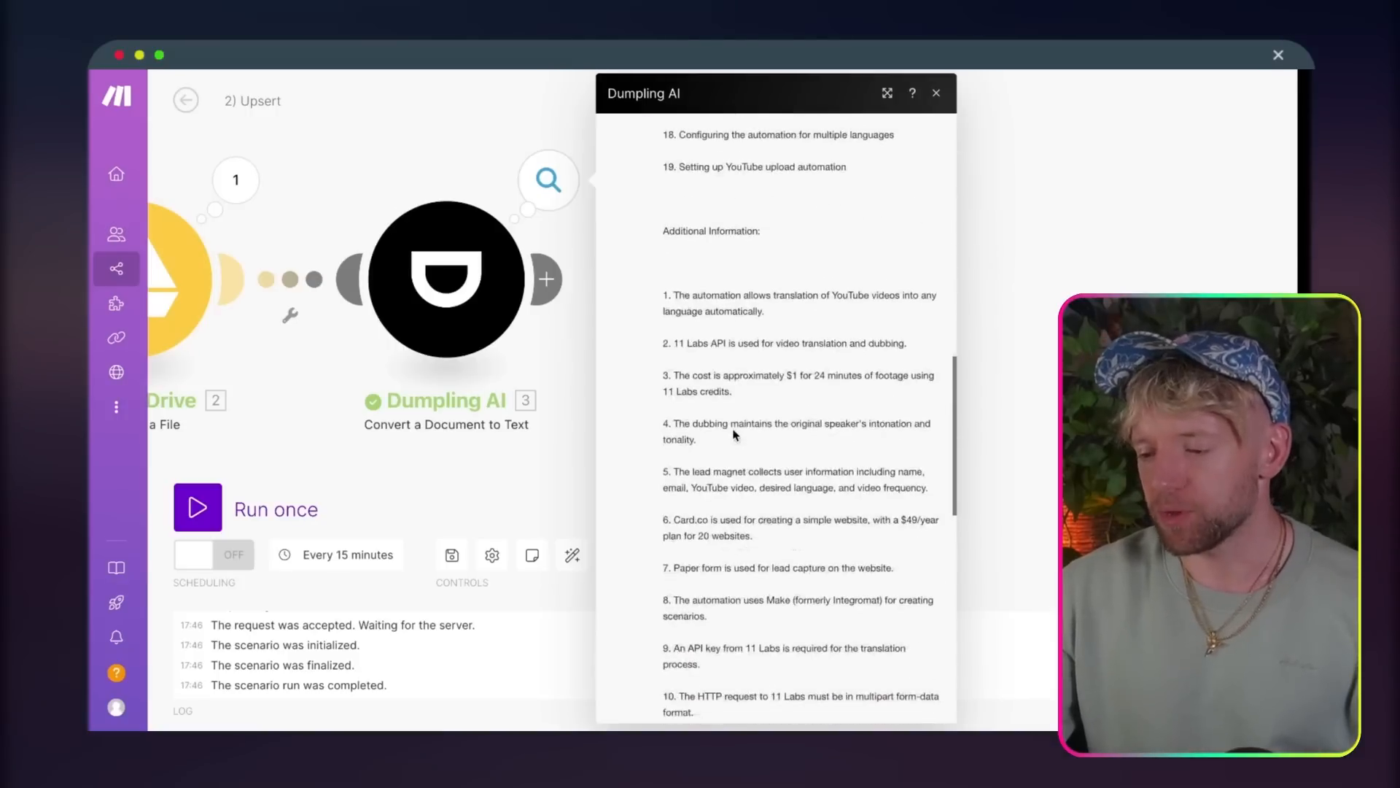
{"action": "scroll", "coordinate": [735, 435], "scroll_direction": "down", "scroll_amount": 3}
{"action": "left_click", "coordinate": [1010, 328]}
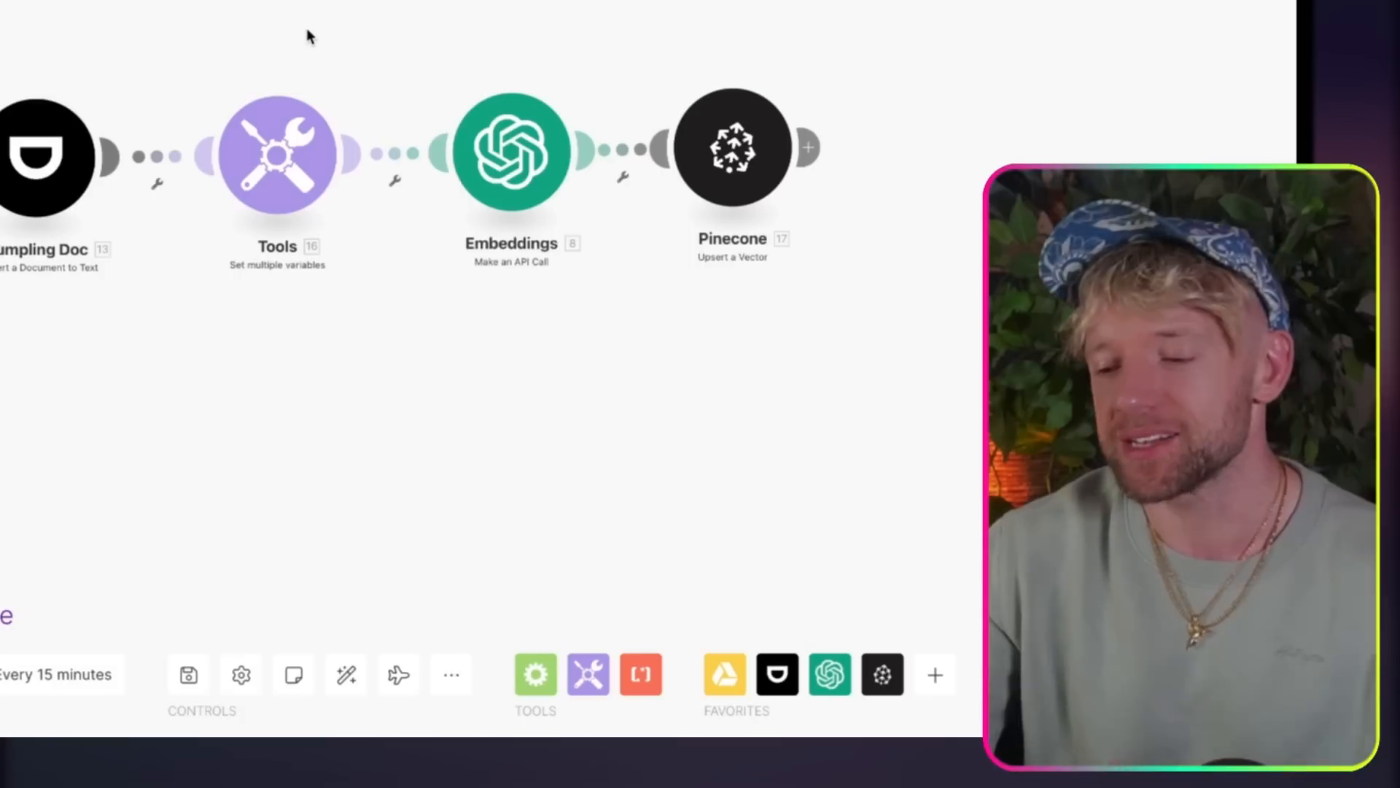
{"action": "left_click_drag", "start_coordinate": [265, 187], "coordinate": [263, 129]}
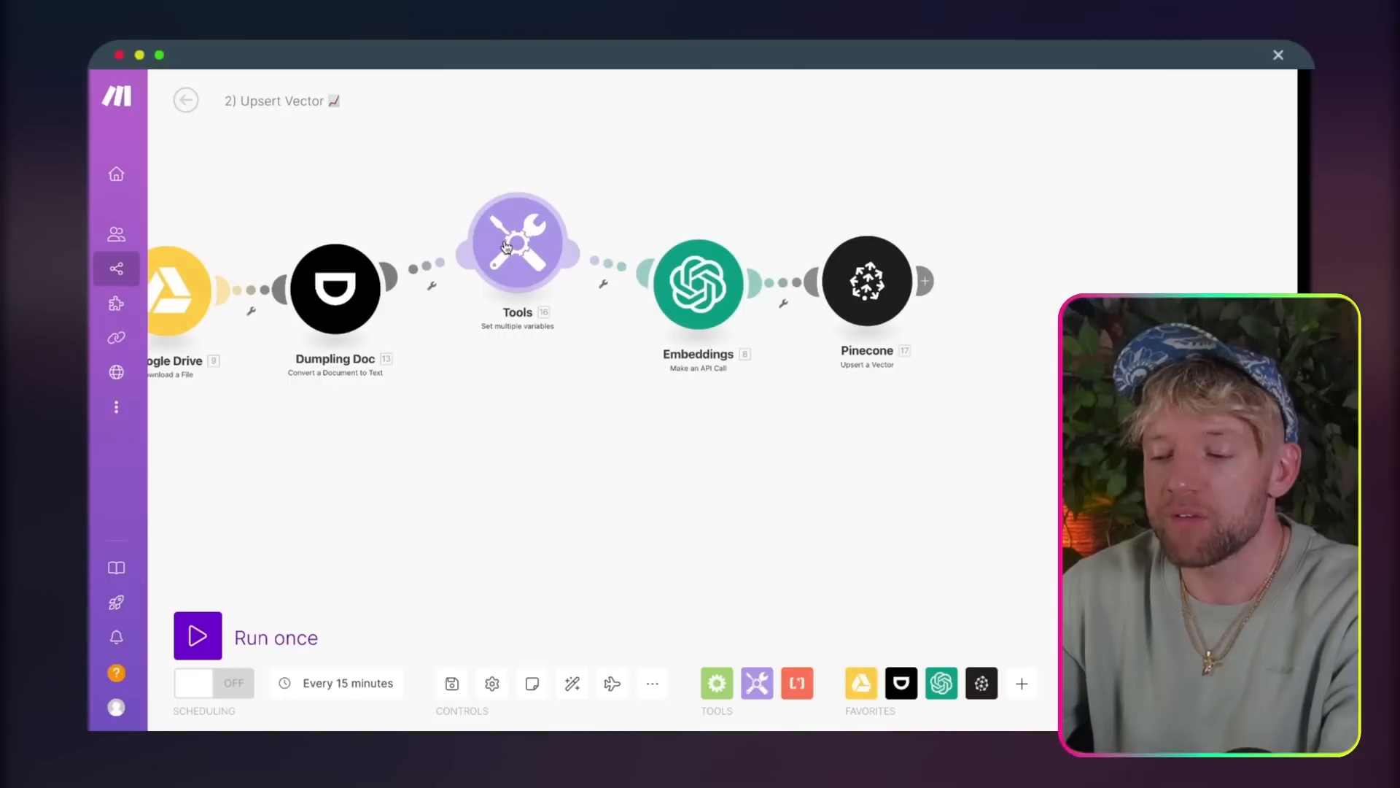
{"action": "left_click_drag", "start_coordinate": [262, 104], "coordinate": [288, 74]}
{"action": "left_click_drag", "start_coordinate": [525, 223], "coordinate": [513, 287]}
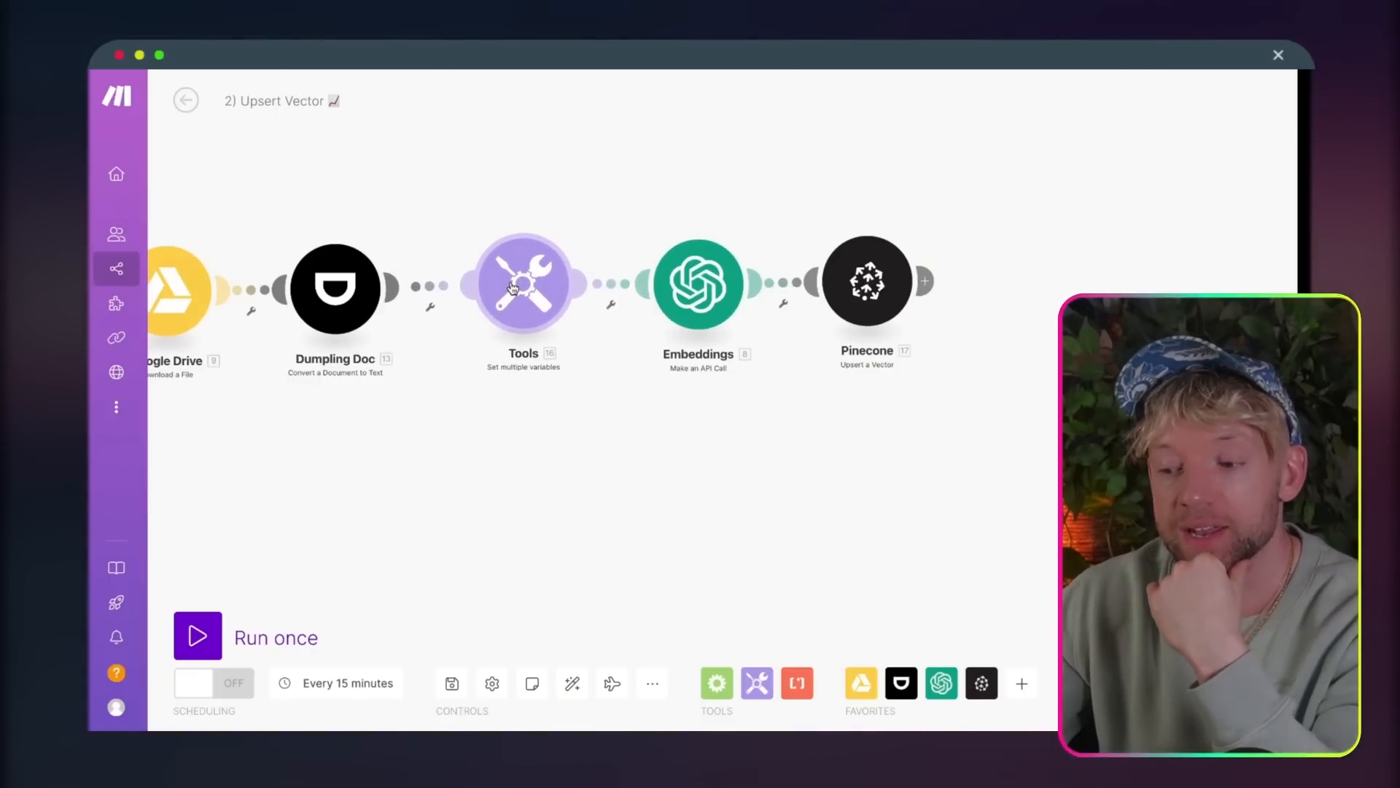
Step: Open the Tools module in the 2) Upsert Vector scenario and select the entire replace formula of the JSON String variable
{"action": "left_click", "coordinate": [527, 287]}
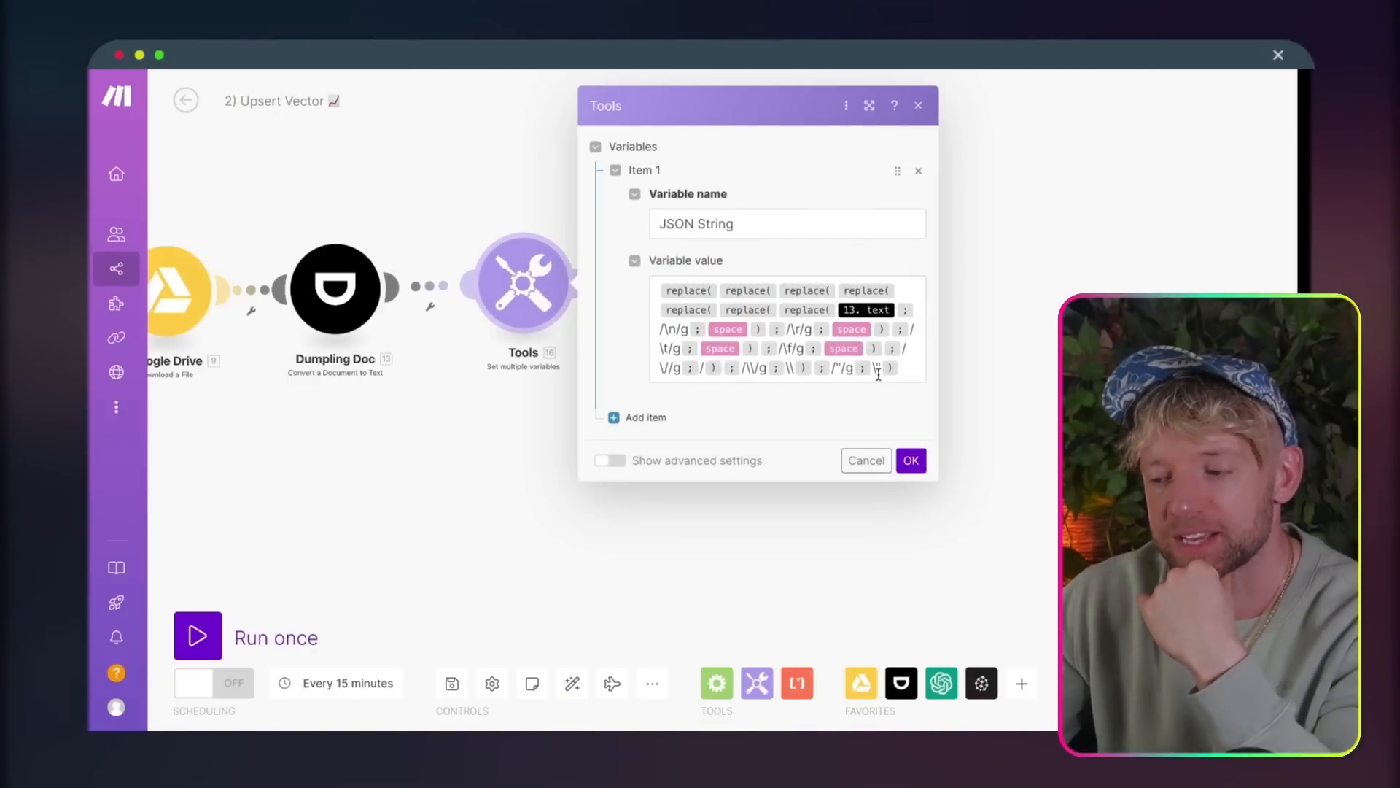
{"action": "left_click", "coordinate": [915, 377]}
{"action": "left_click_drag", "start_coordinate": [918, 376], "coordinate": [654, 288]}
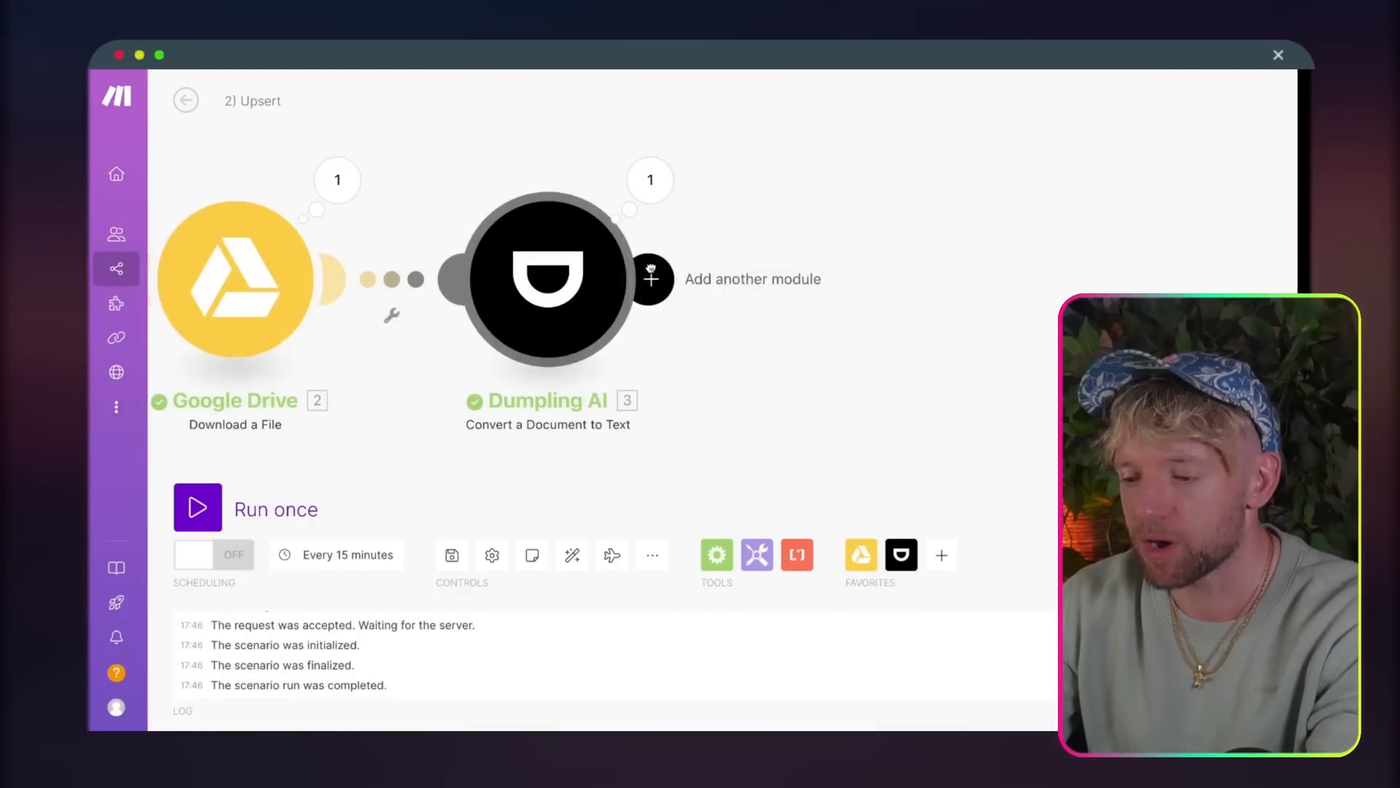
Step: Add a Tools Get multiple variables module to the 2) Upsert scenario, placed after the Dumpling AI module
{"action": "left_click", "coordinate": [647, 277]}
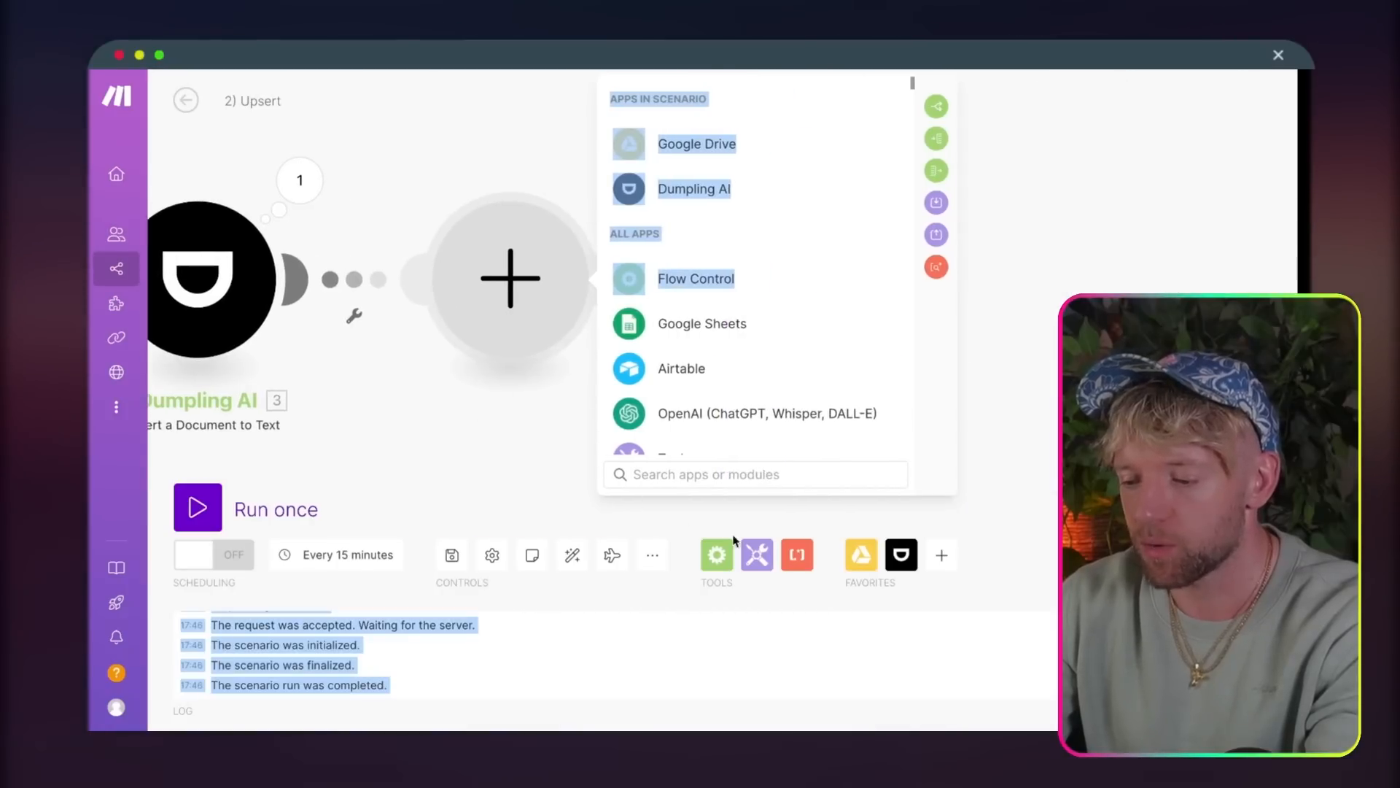
{"action": "left_click", "coordinate": [758, 555]}
{"action": "type", "text": "s"}
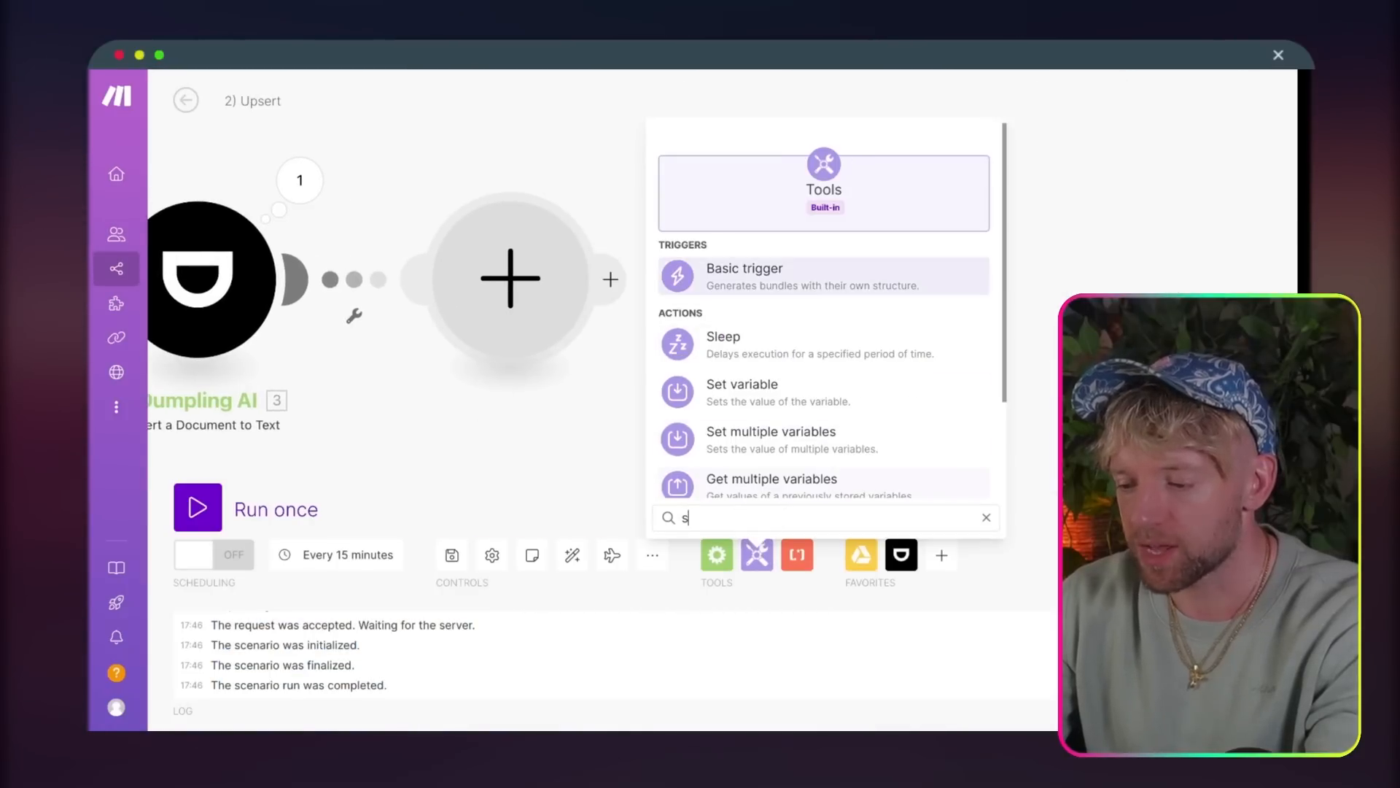
{"action": "left_click", "coordinate": [799, 487]}
{"action": "left_click_drag", "start_coordinate": [812, 454], "coordinate": [769, 257]}
Step: Delete the empty placeholder module between Dumpling AI and Tools in the 2) Upsert scenario
{"action": "right_click", "coordinate": [541, 269]}
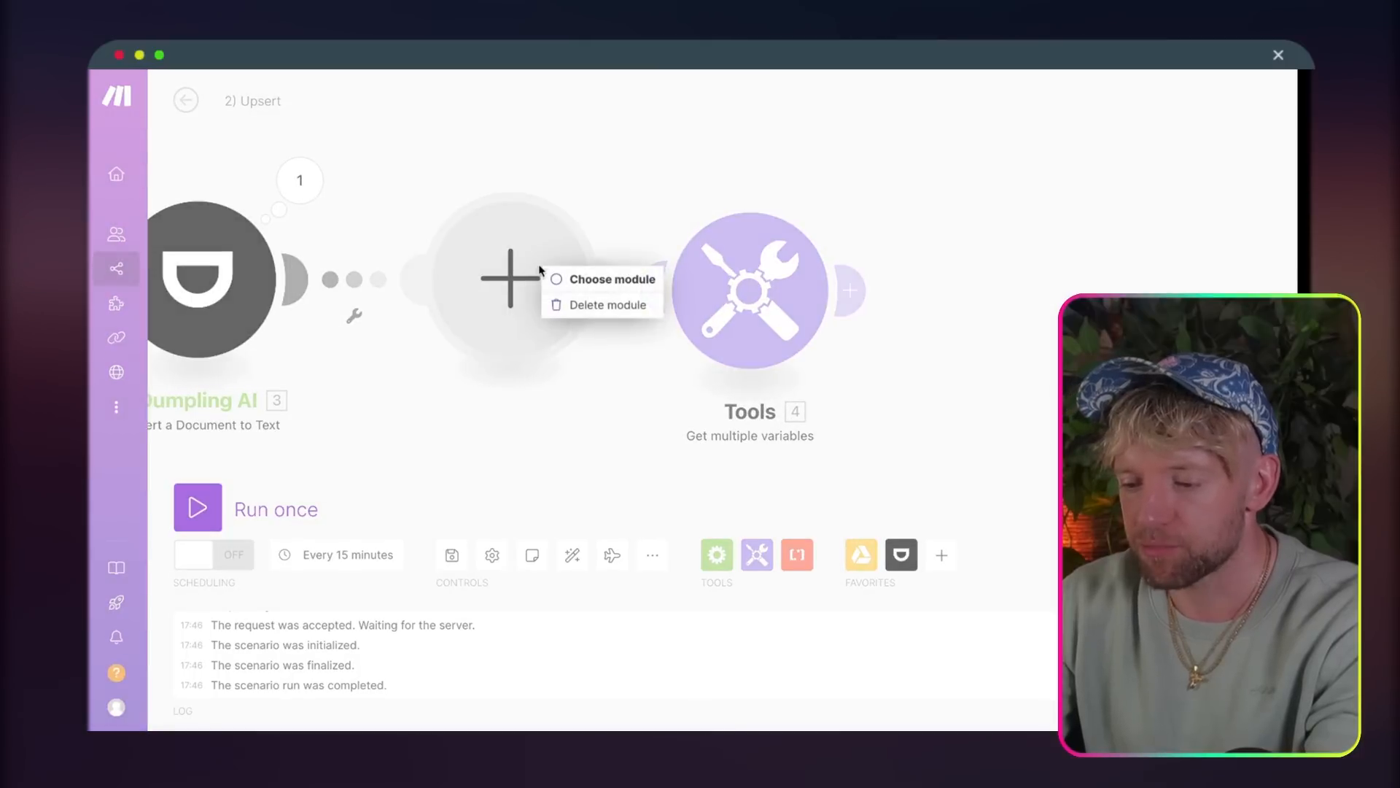
{"action": "left_click", "coordinate": [587, 304]}
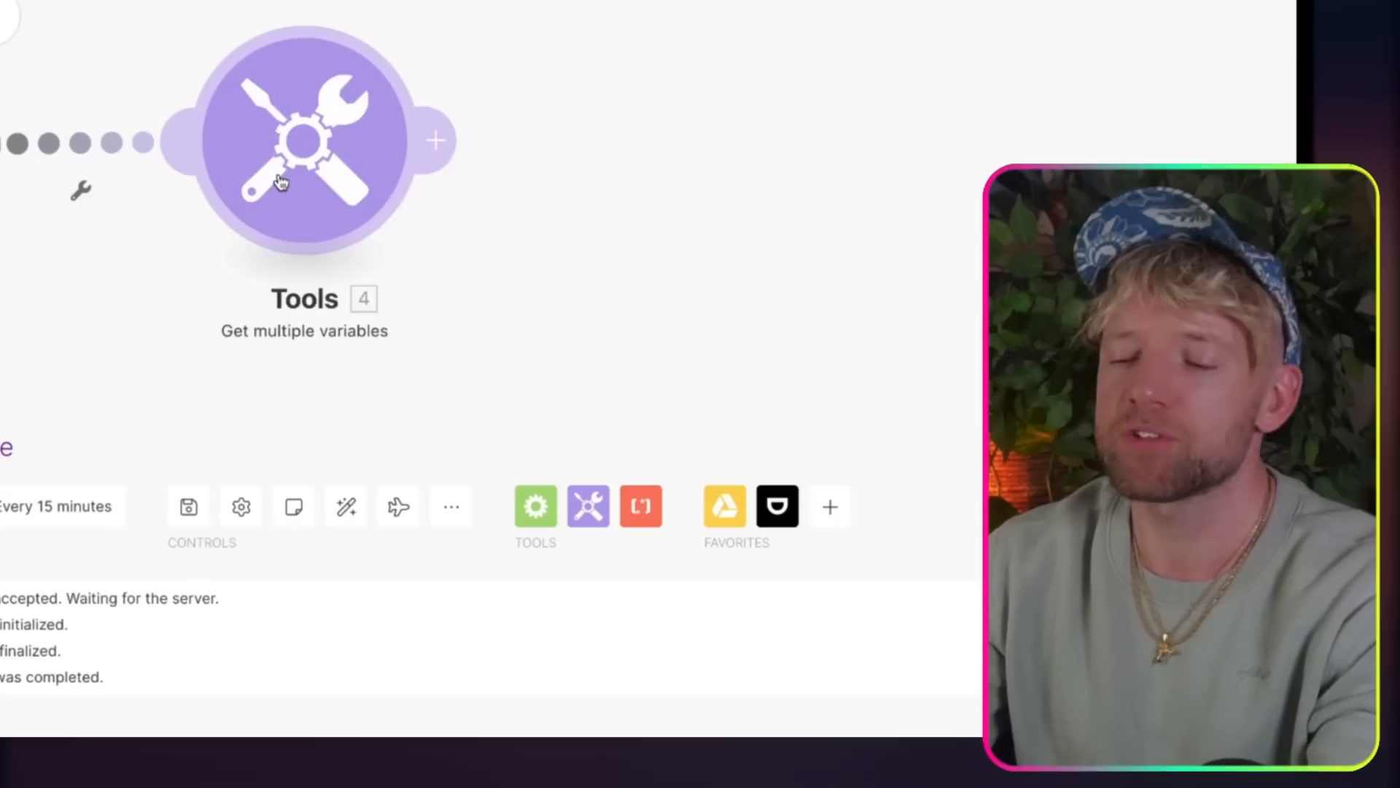
{"action": "left_click", "coordinate": [599, 306]}
Step: Paste the copied replace formula into Variable name 1 of the Tools module, swap 13.text for Dumpling AI's text output, and save
{"action": "left_click", "coordinate": [517, 154]}
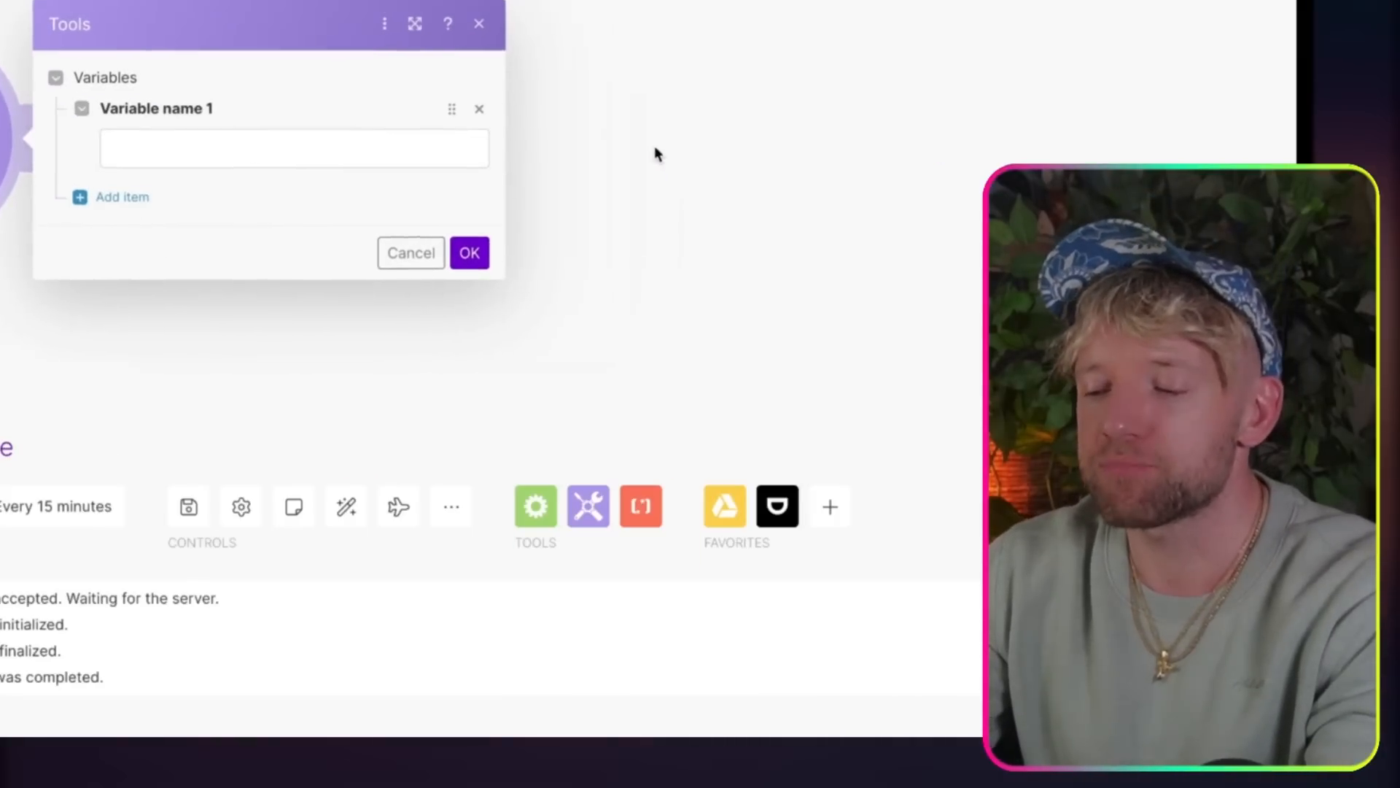
{"action": "left_click", "coordinate": [374, 144]}
{"action": "key", "text": "ctrl+v"}
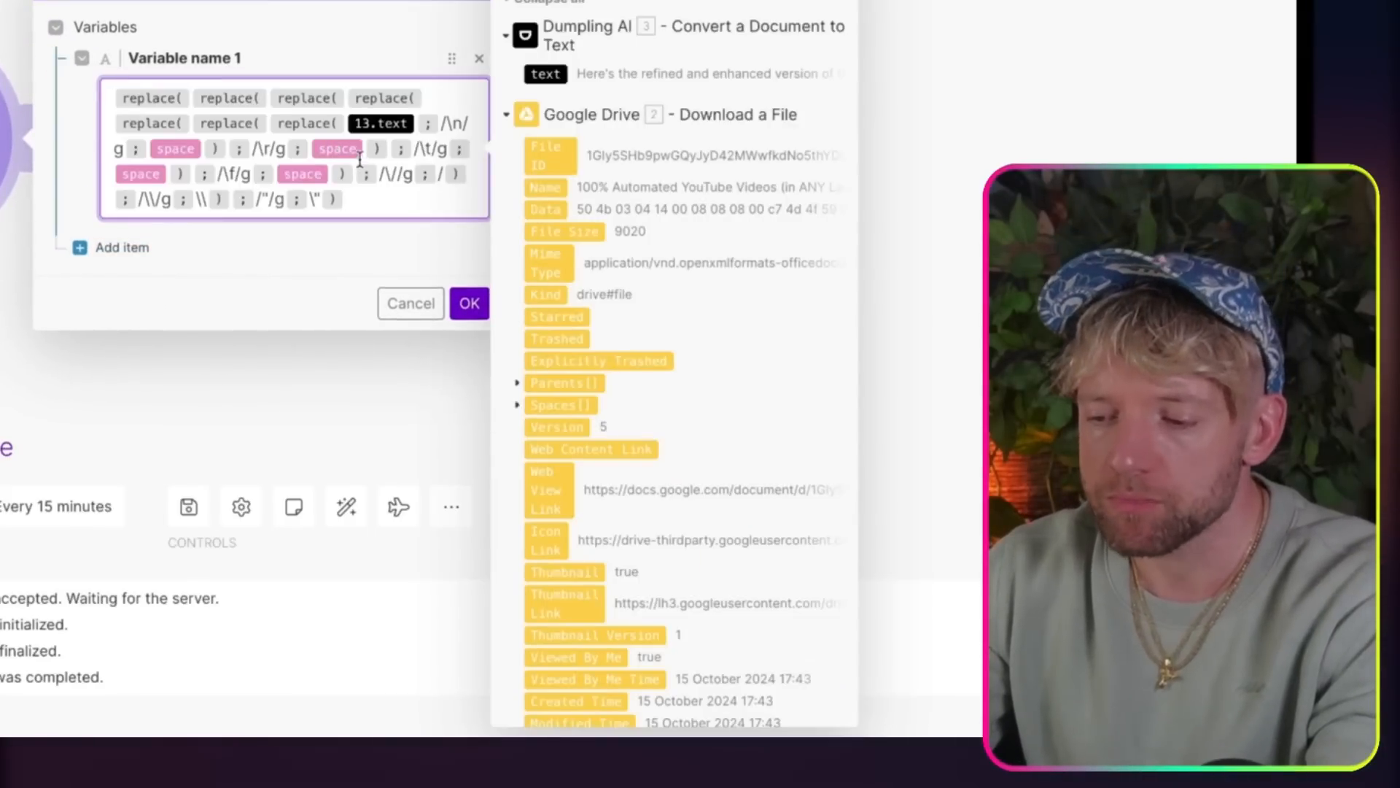
{"action": "left_click", "coordinate": [418, 122]}
{"action": "key", "text": "BackSpace"}
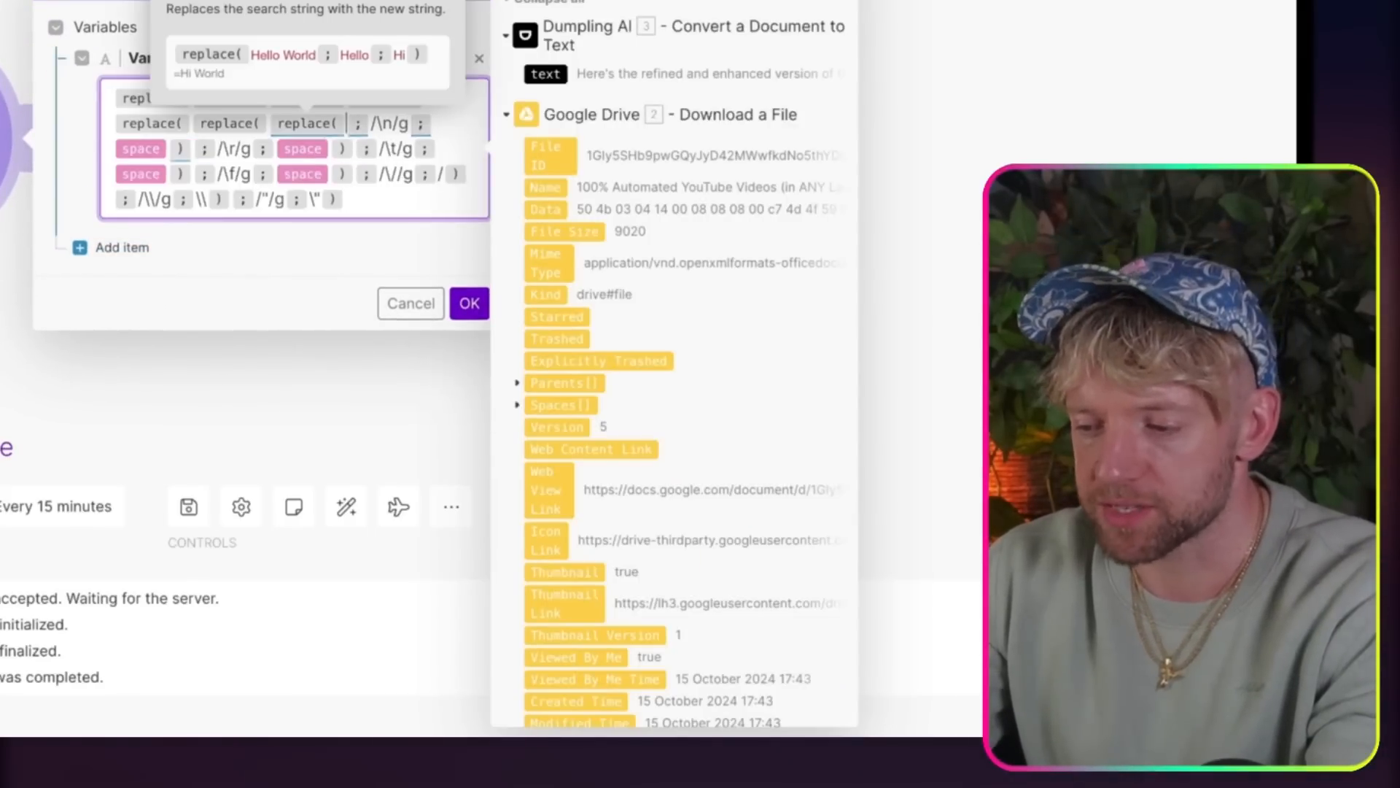
{"action": "left_click", "coordinate": [547, 73]}
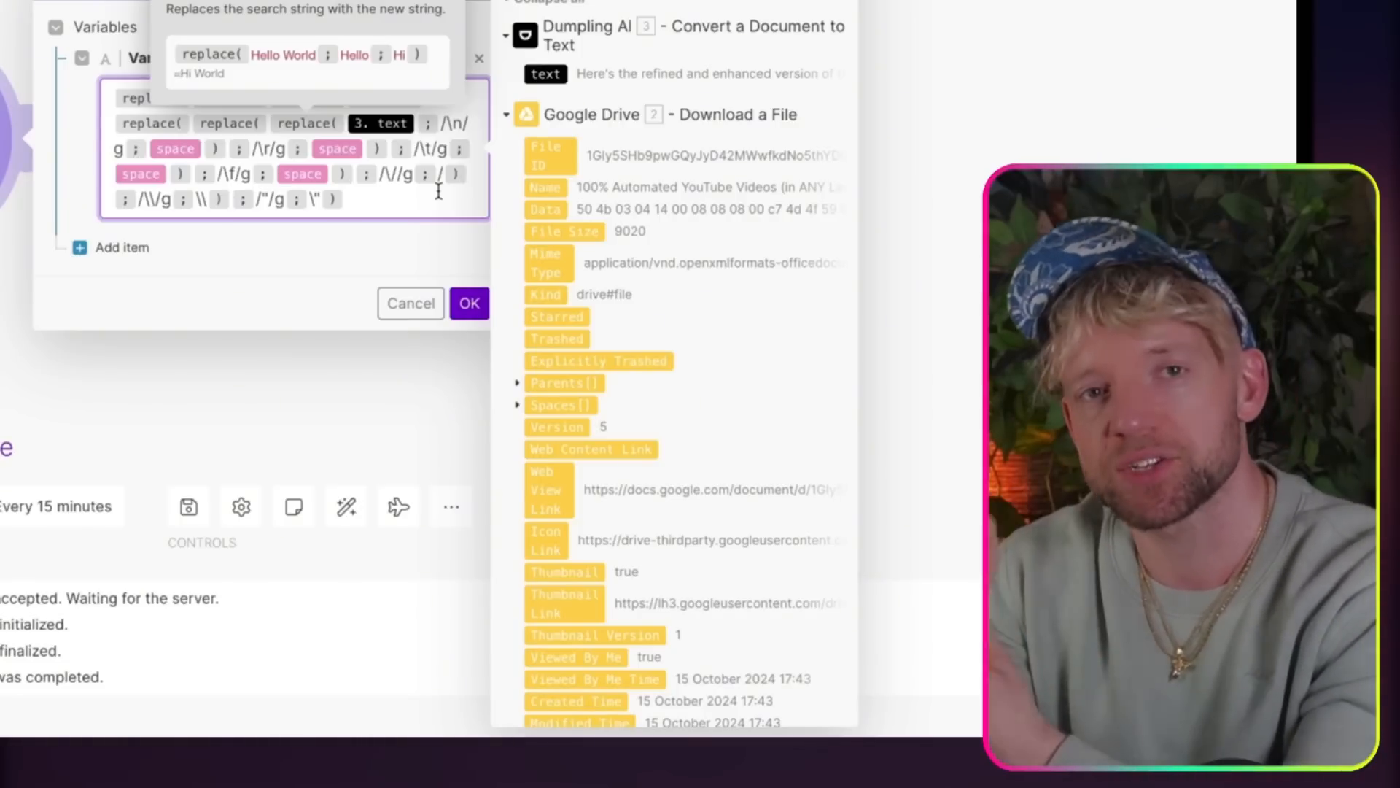
{"action": "left_click", "coordinate": [378, 200]}
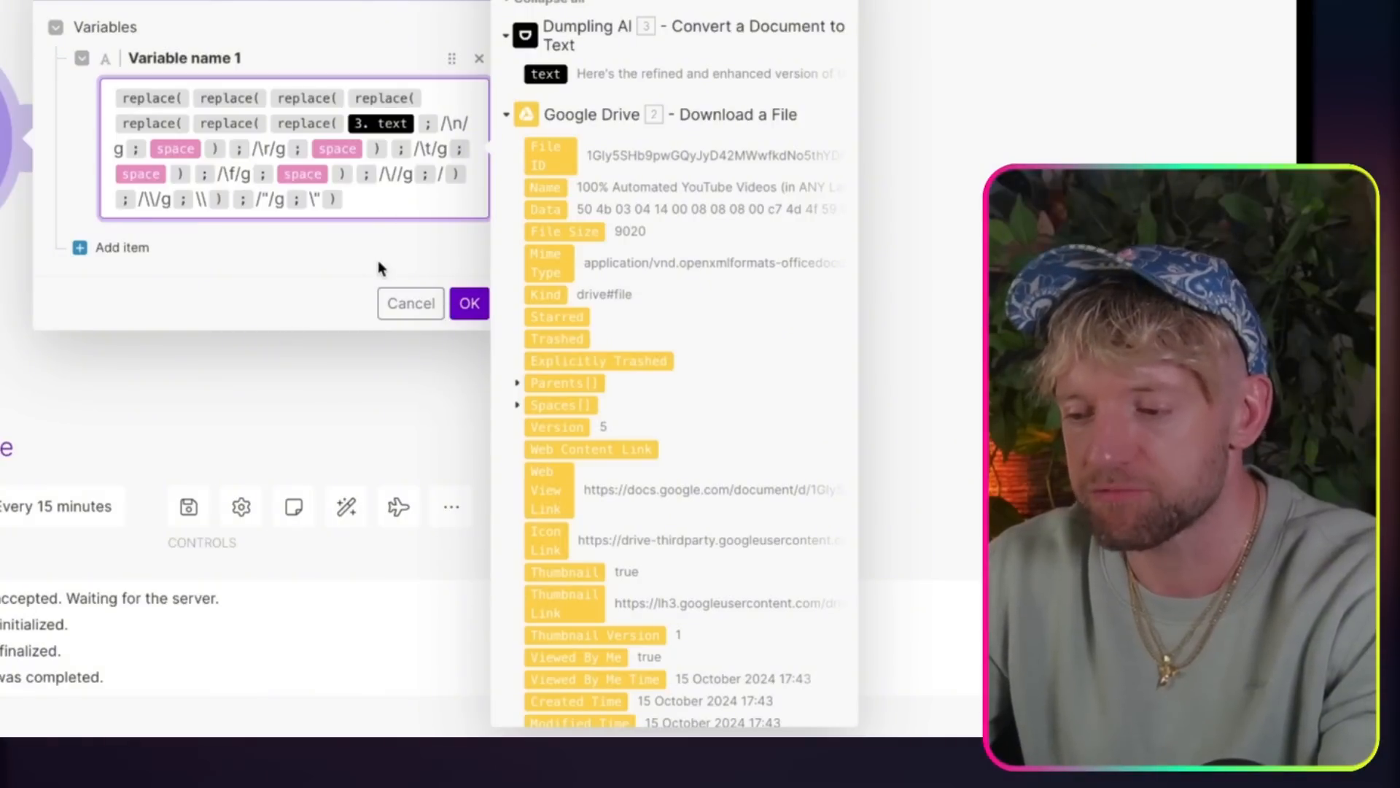
{"action": "left_click", "coordinate": [464, 303]}
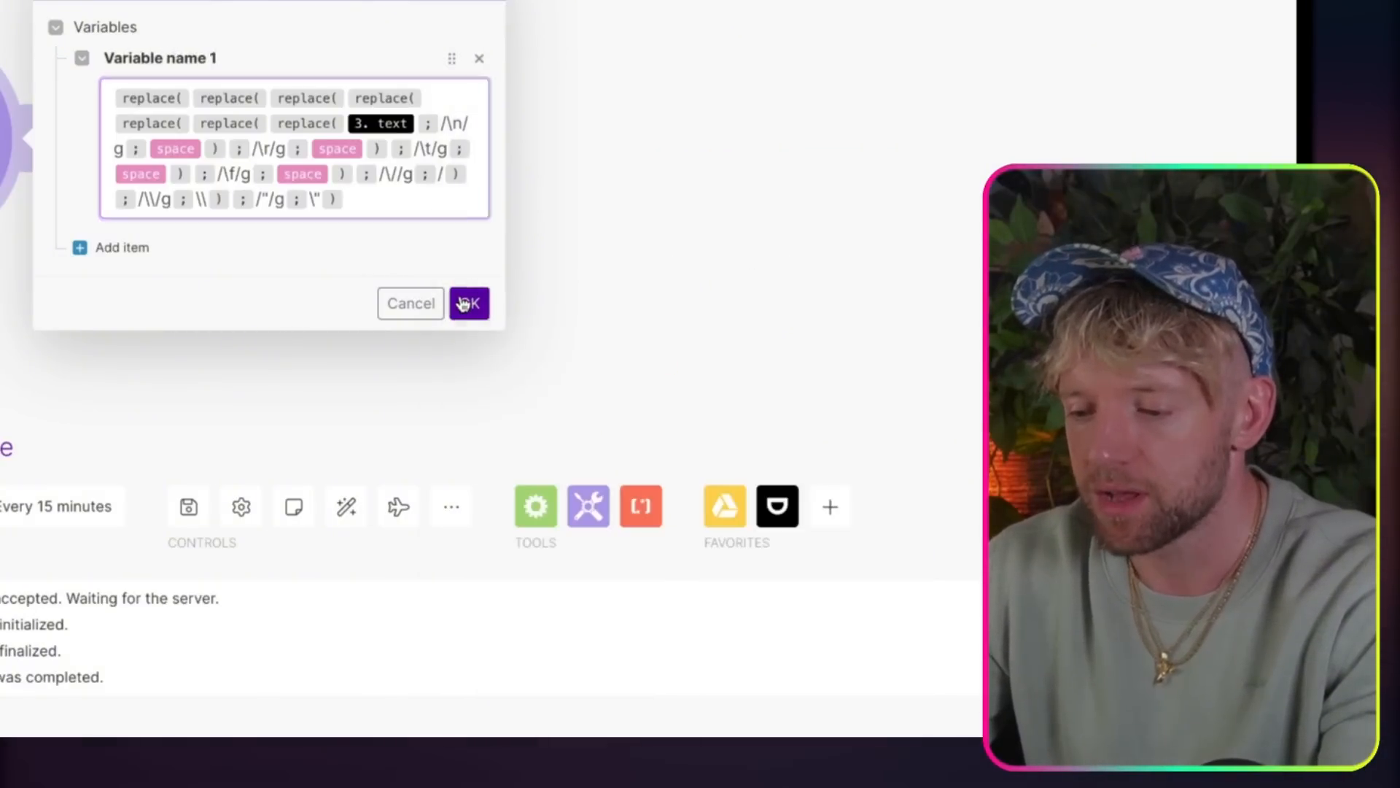
Step: In the 2) Upsert Vector scenario, close the Tools module settings and move the Embeddings module closer to Tools
{"action": "left_click_drag", "start_coordinate": [163, 322], "coordinate": [480, 317]}
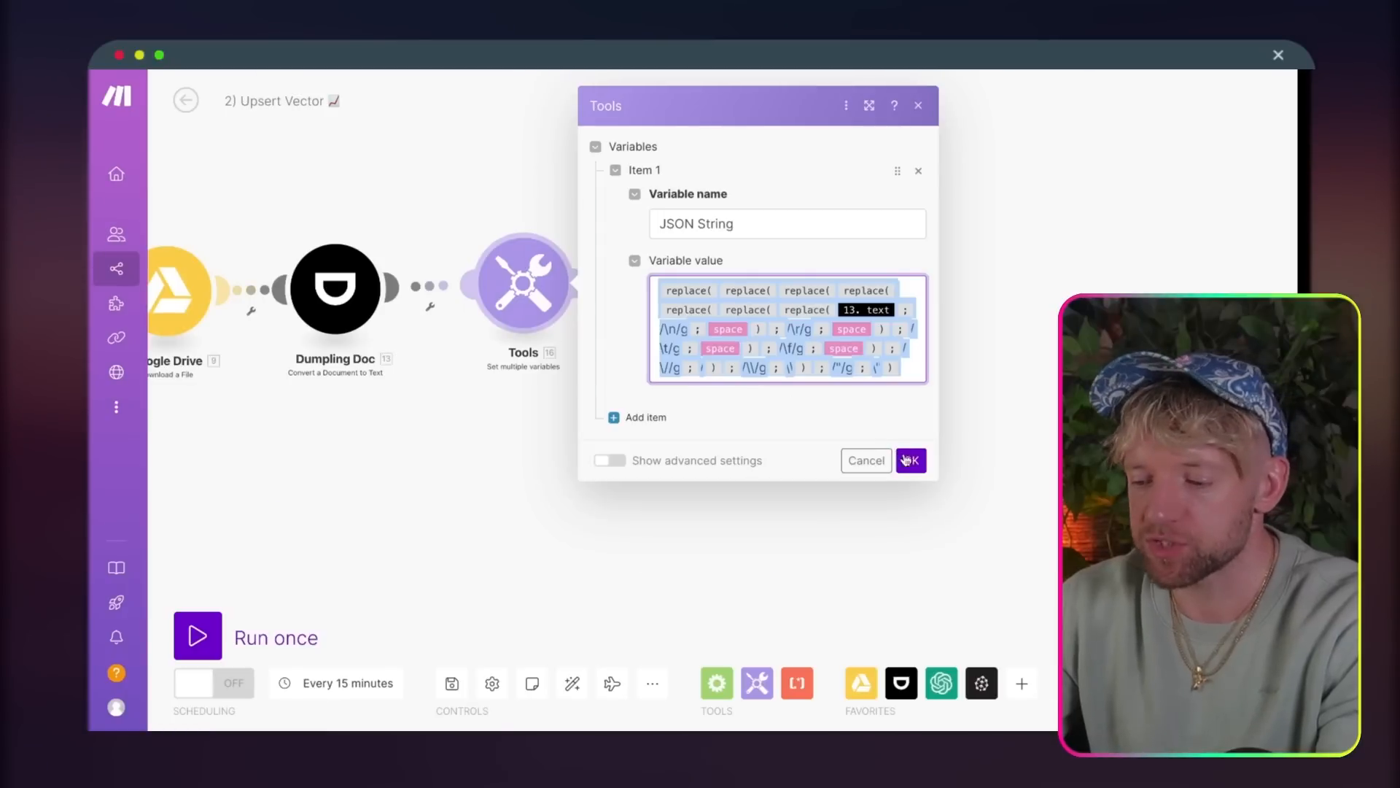
{"action": "left_click", "coordinate": [907, 459]}
{"action": "left_click_drag", "start_coordinate": [712, 482], "coordinate": [841, 484]}
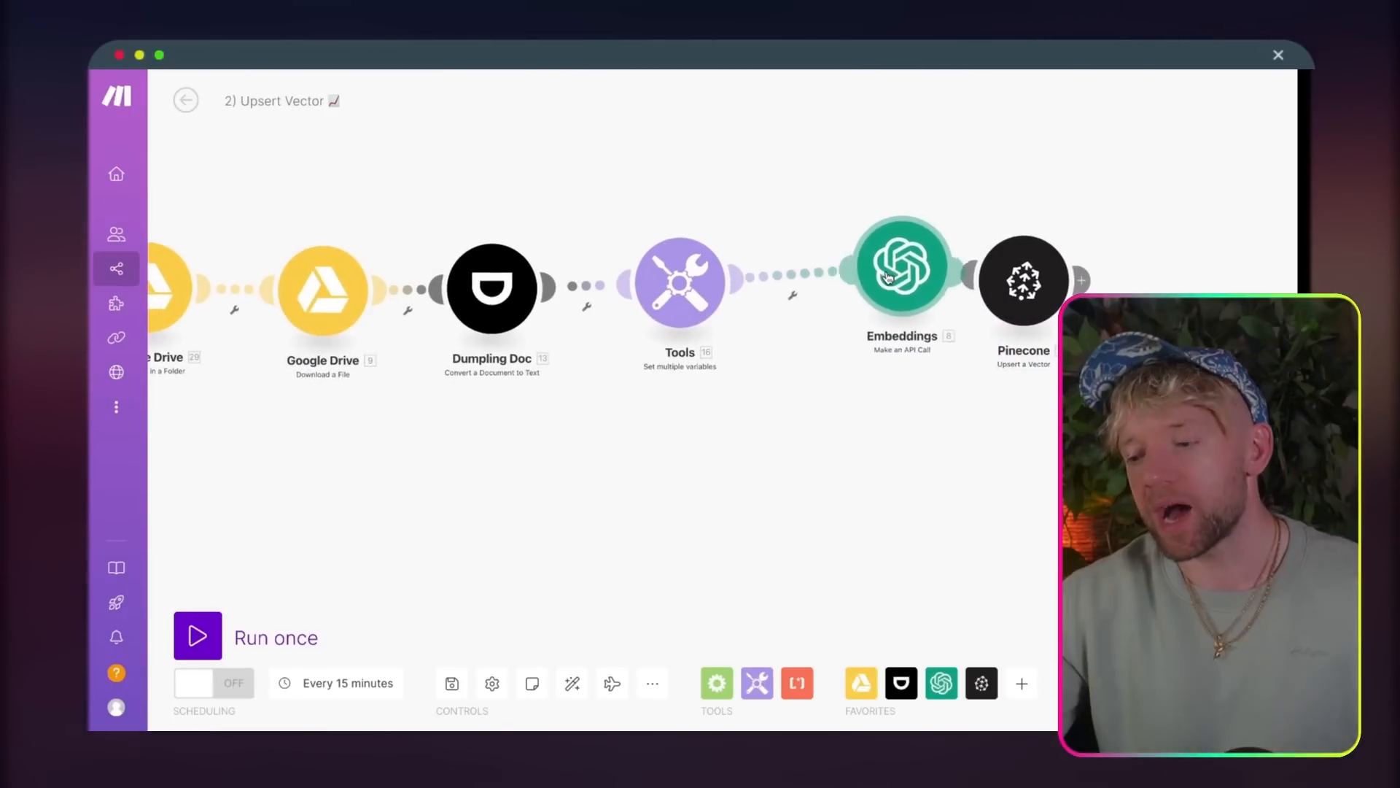
{"action": "left_click_drag", "start_coordinate": [888, 275], "coordinate": [828, 280]}
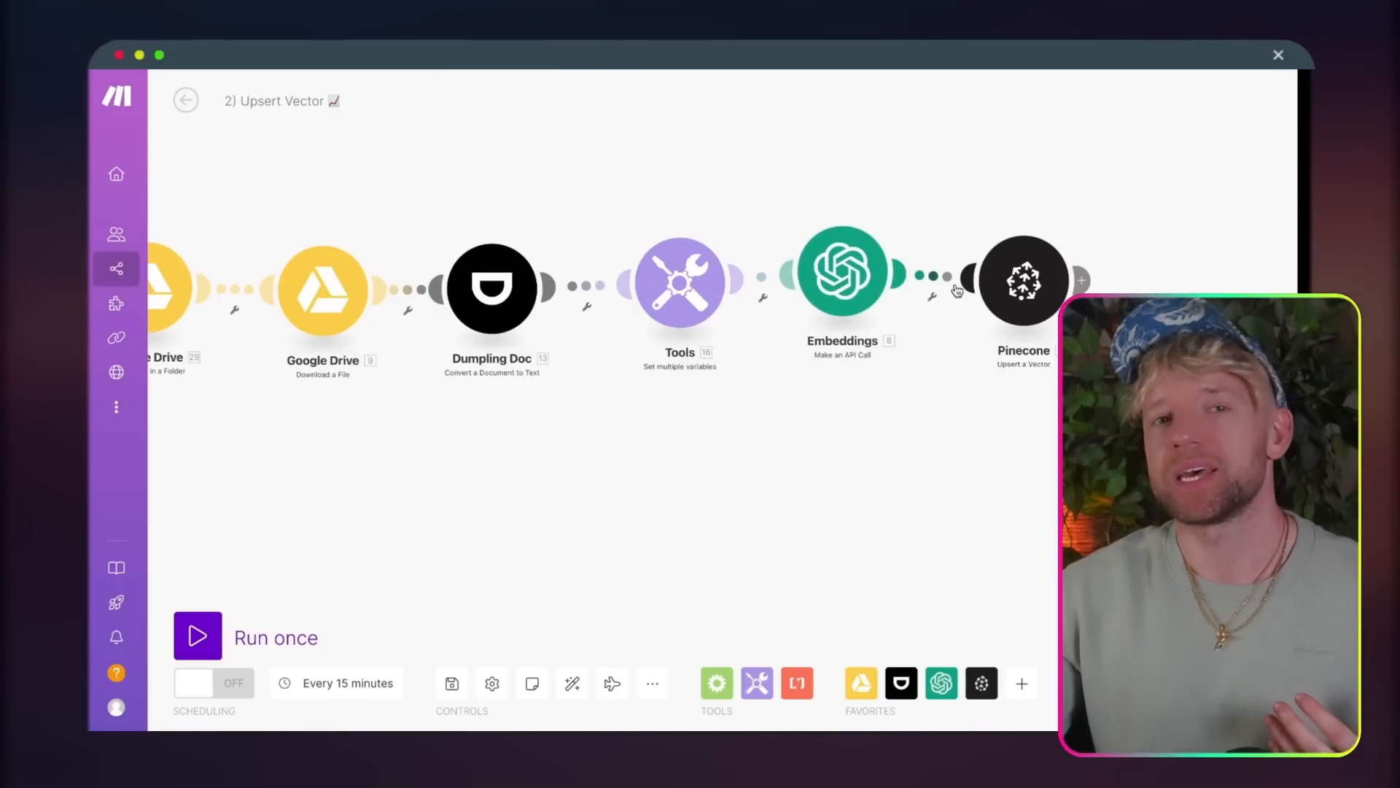
{"action": "left_click_drag", "start_coordinate": [1119, 190], "coordinate": [750, 194]}
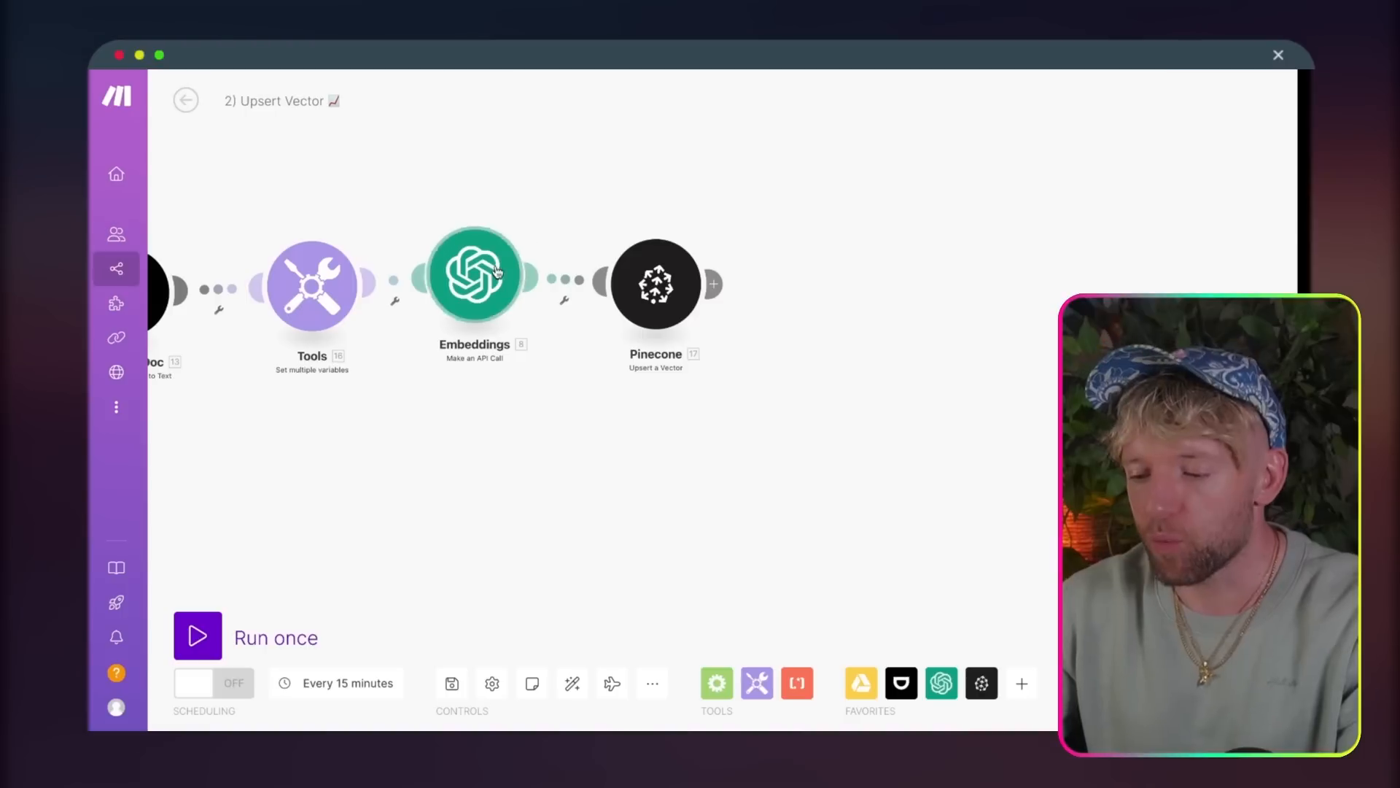
Step: Open the Embeddings module in the 2) Upsert Vector scenario and examine the input, model and encoding format in its request body
{"action": "left_click", "coordinate": [476, 279]}
{"action": "scroll", "coordinate": [730, 355], "scroll_direction": "down", "scroll_amount": 3}
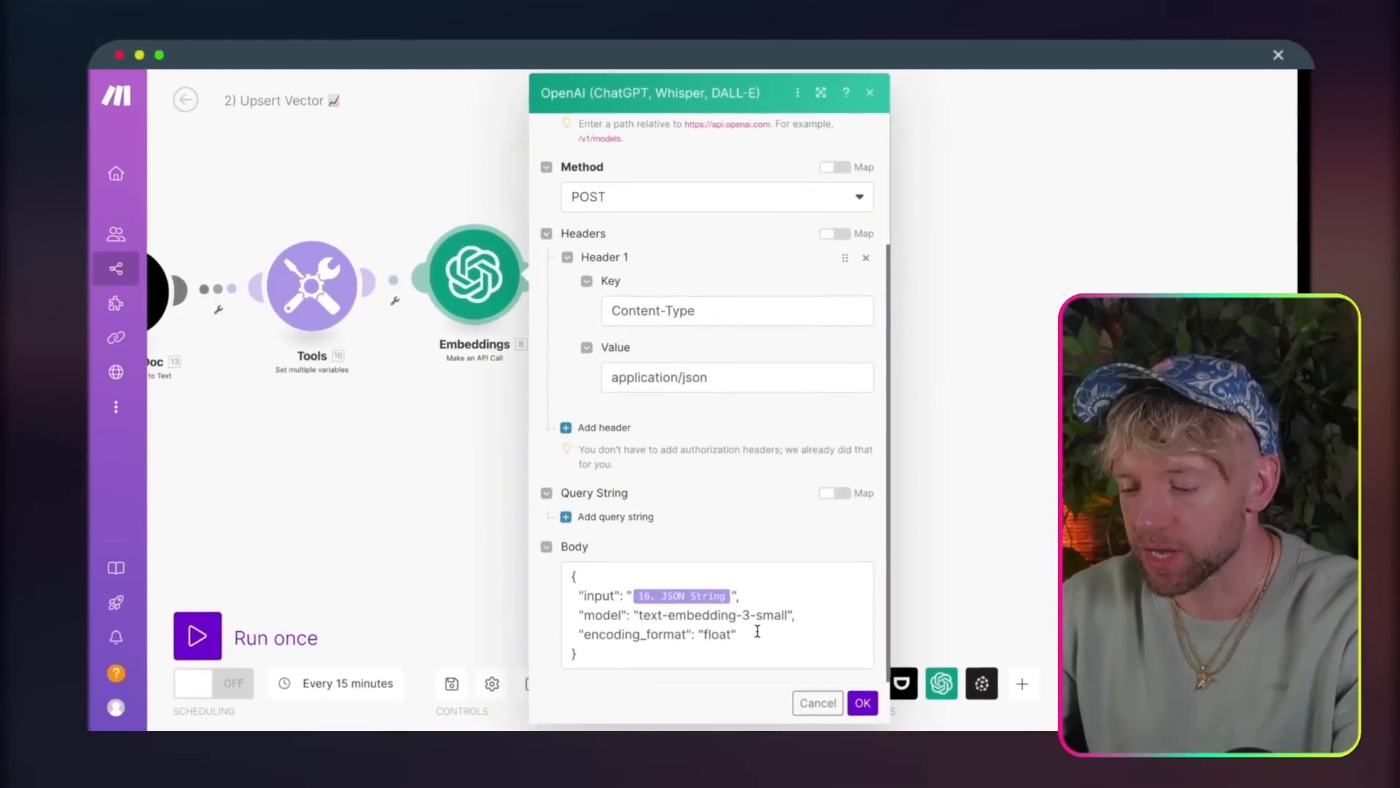
{"action": "left_click", "coordinate": [712, 633]}
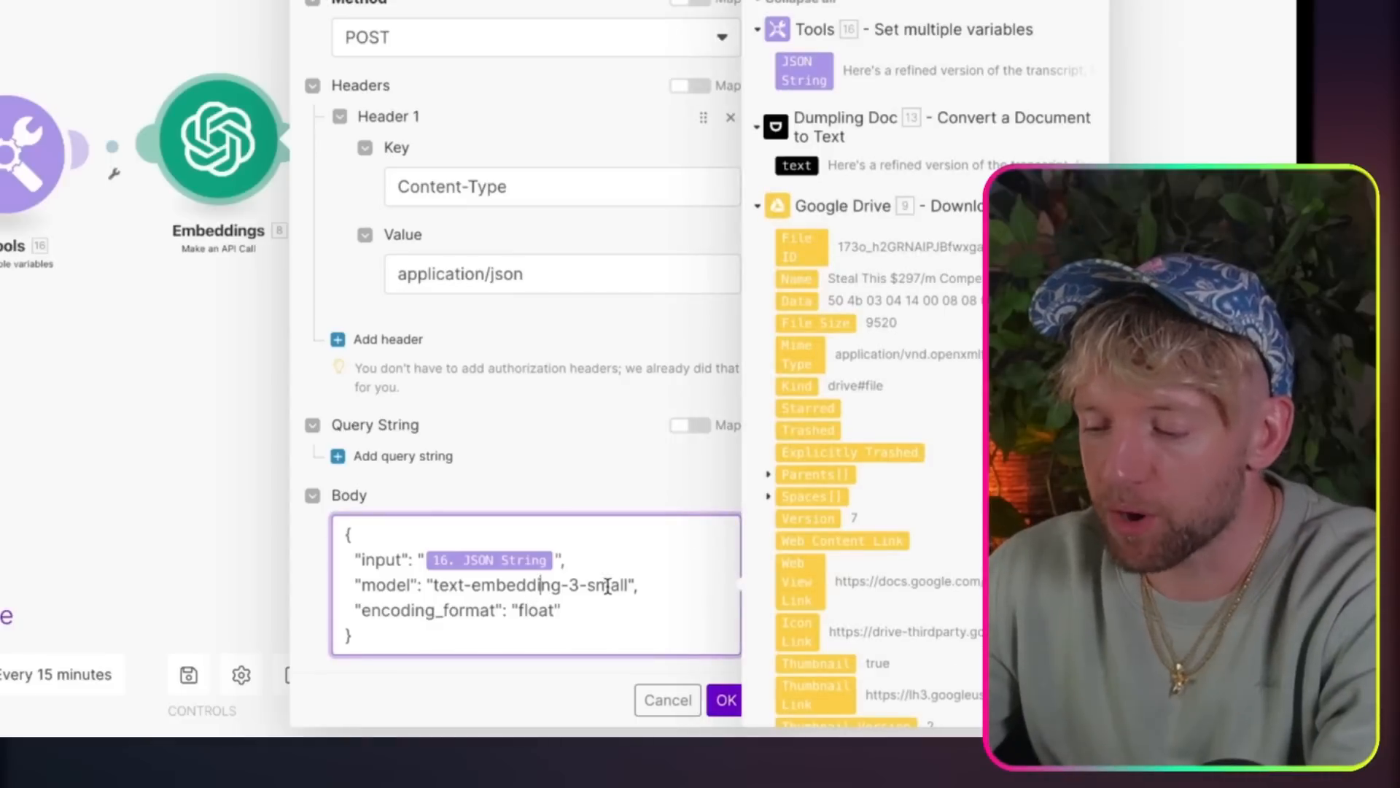
{"action": "left_click_drag", "start_coordinate": [620, 586], "coordinate": [614, 585]}
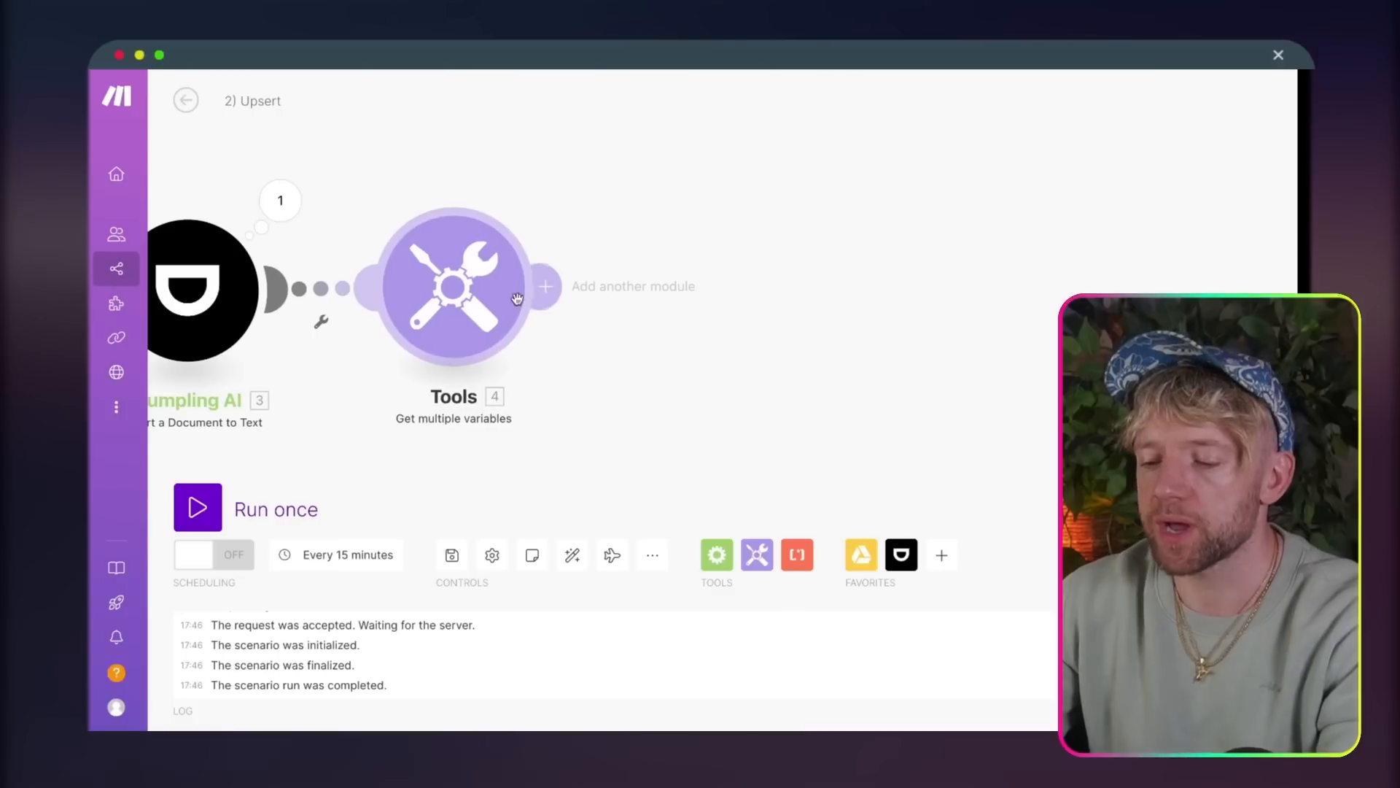
Step: Add an OpenAI Make an API Call module after Tools in the 2) Upsert scenario
{"action": "left_click", "coordinate": [543, 287]}
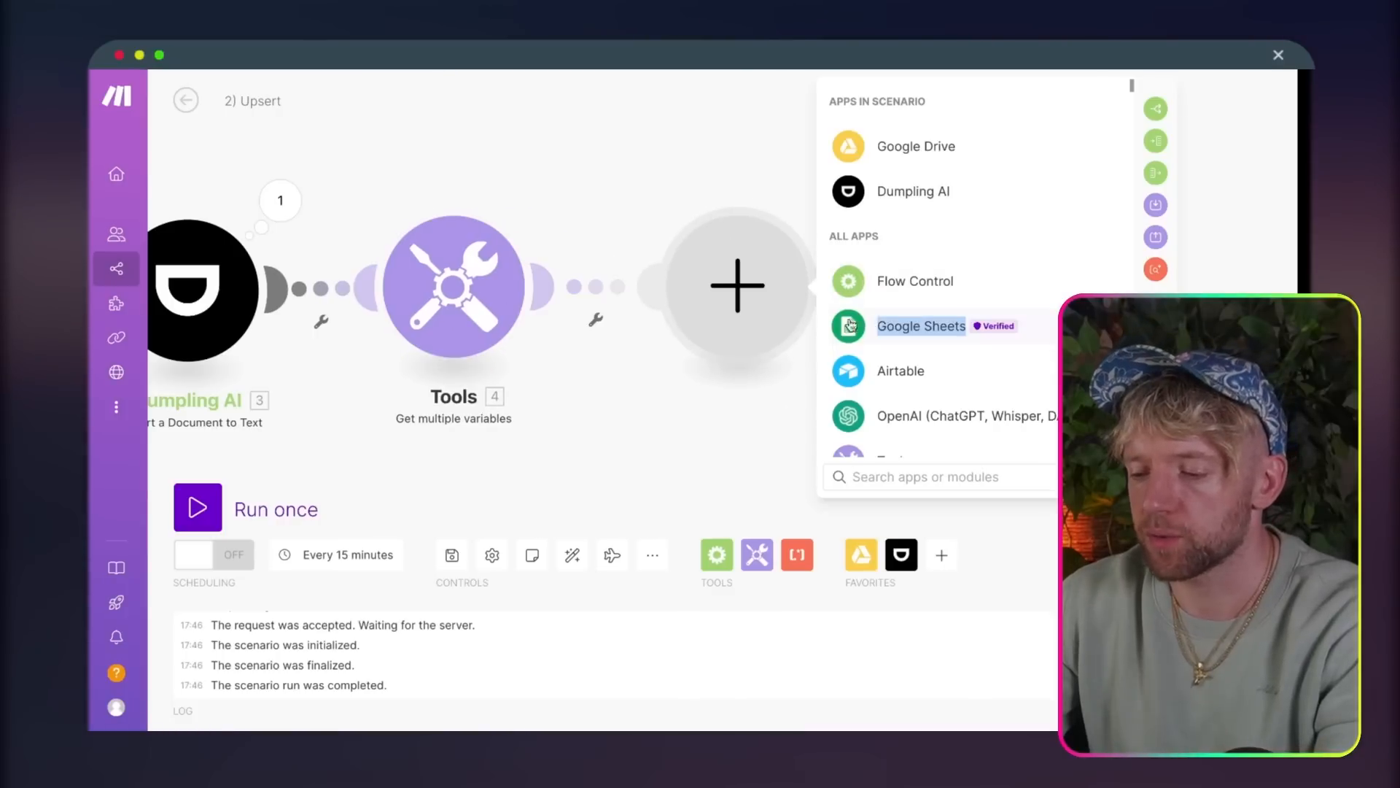
{"action": "left_click", "coordinate": [1012, 413]}
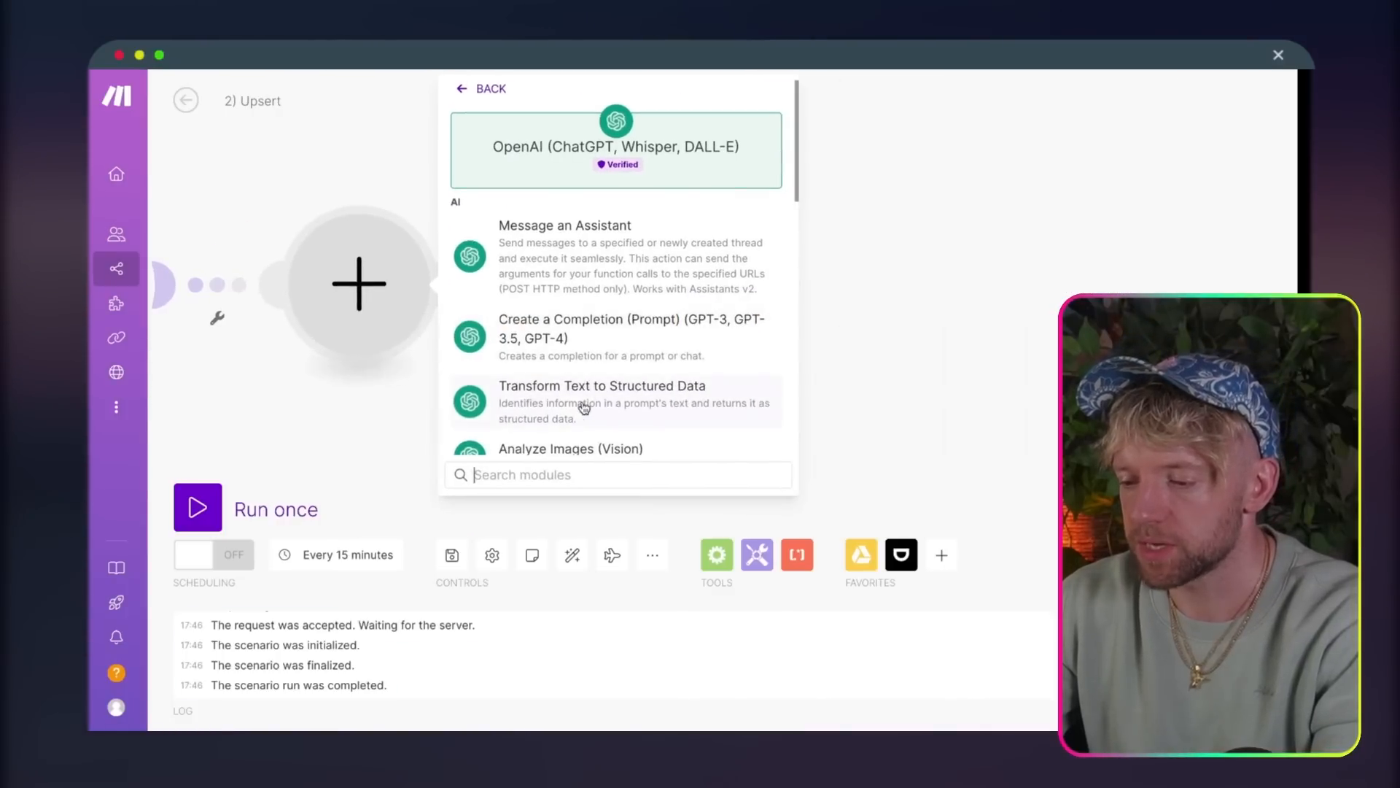
{"action": "type", "text": "api"}
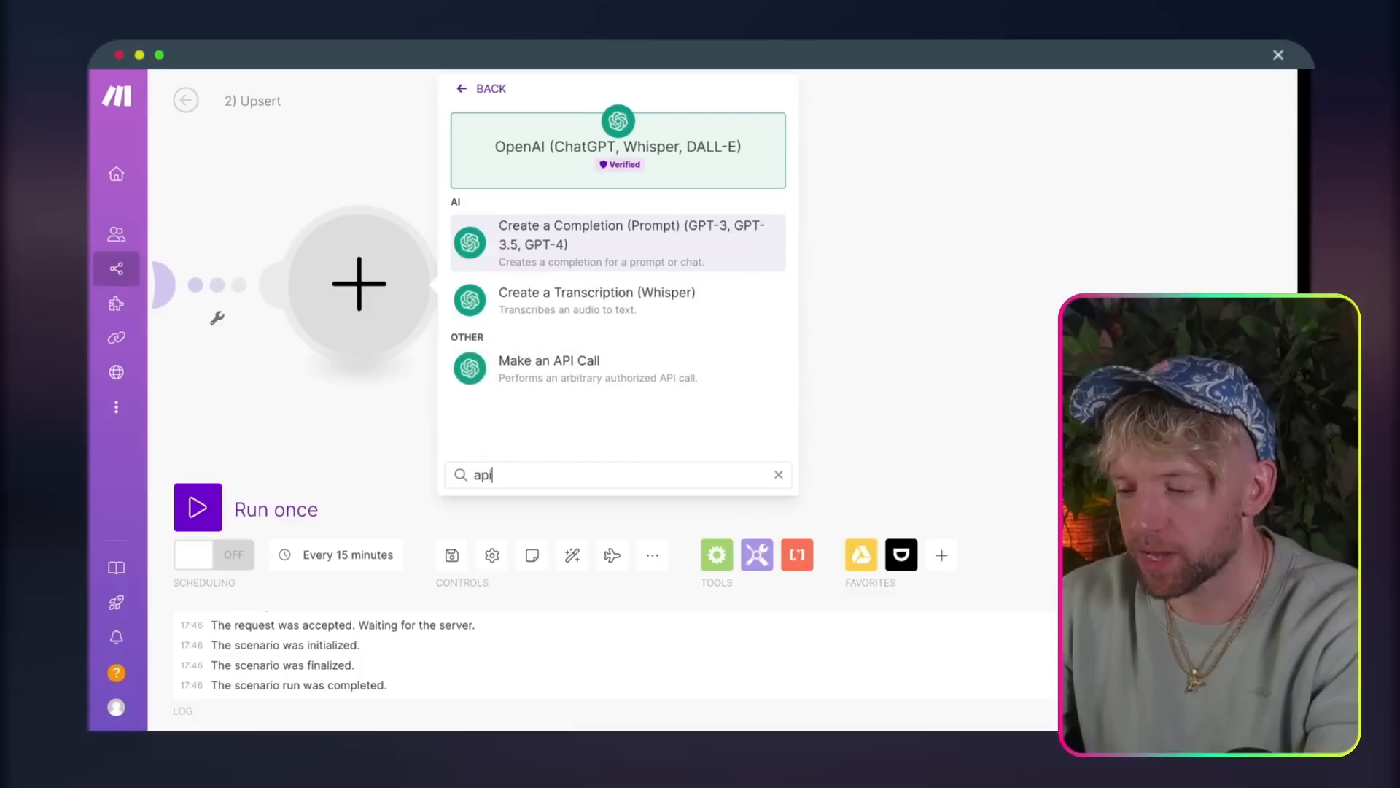
{"action": "left_click", "coordinate": [583, 370]}
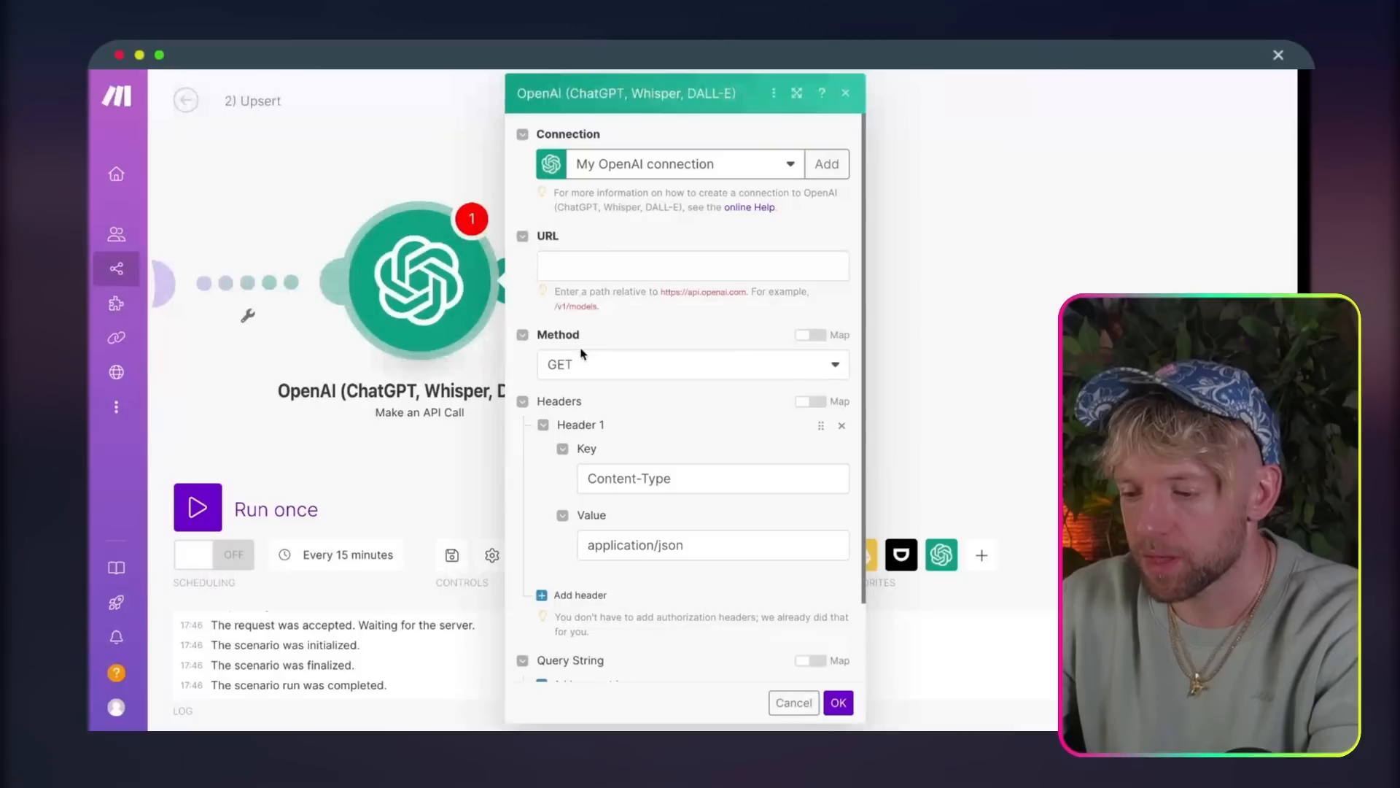
Step: Set the OpenAI API call's method to POST and its URL to /v1/embeddings
{"action": "left_click", "coordinate": [583, 364]}
{"action": "left_click", "coordinate": [587, 423]}
{"action": "left_click", "coordinate": [617, 266]}
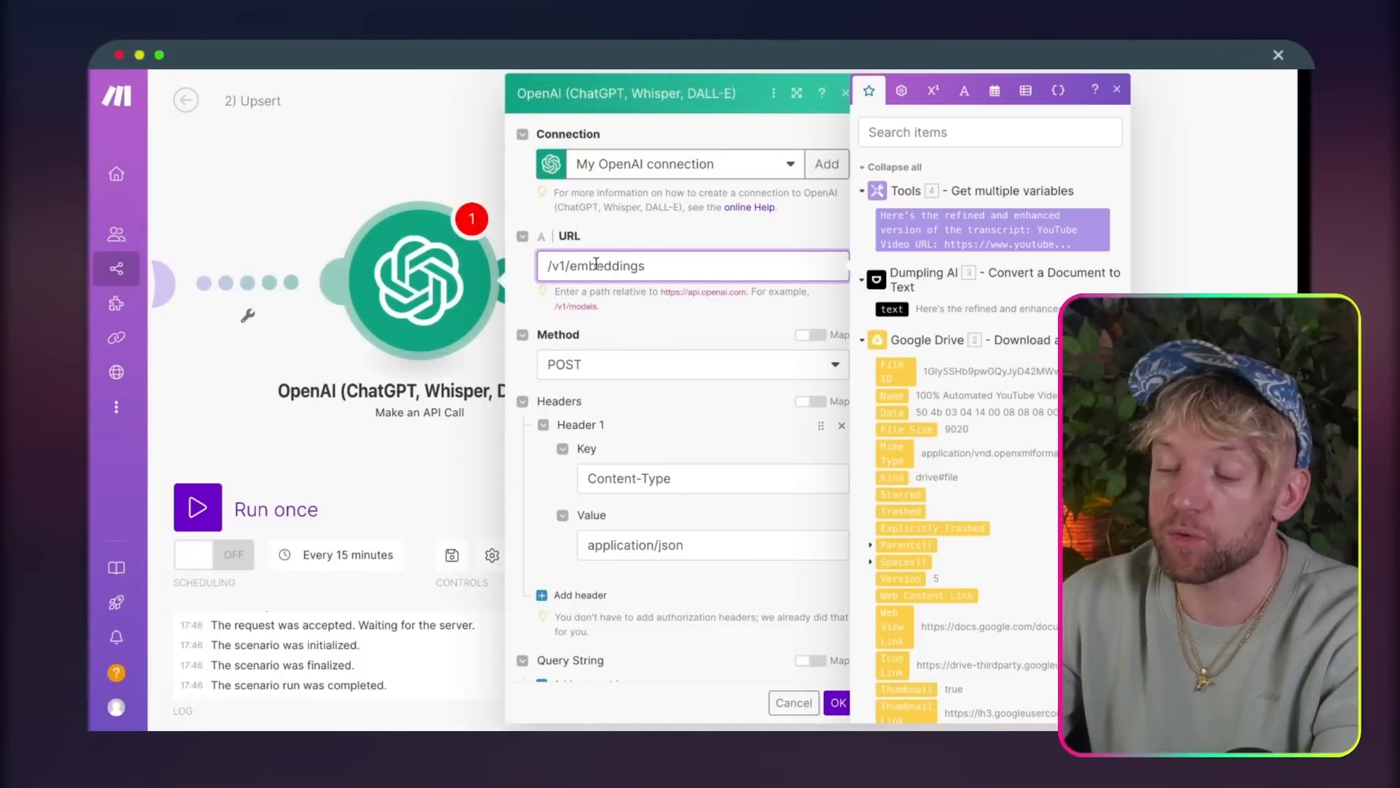
Step: Fill the Body with the embeddings JSON for text-embedding-3-small and float encoding, map the Tools output as quoted input, and save the module
{"action": "scroll", "coordinate": [722, 310], "scroll_direction": "down", "scroll_amount": 1}
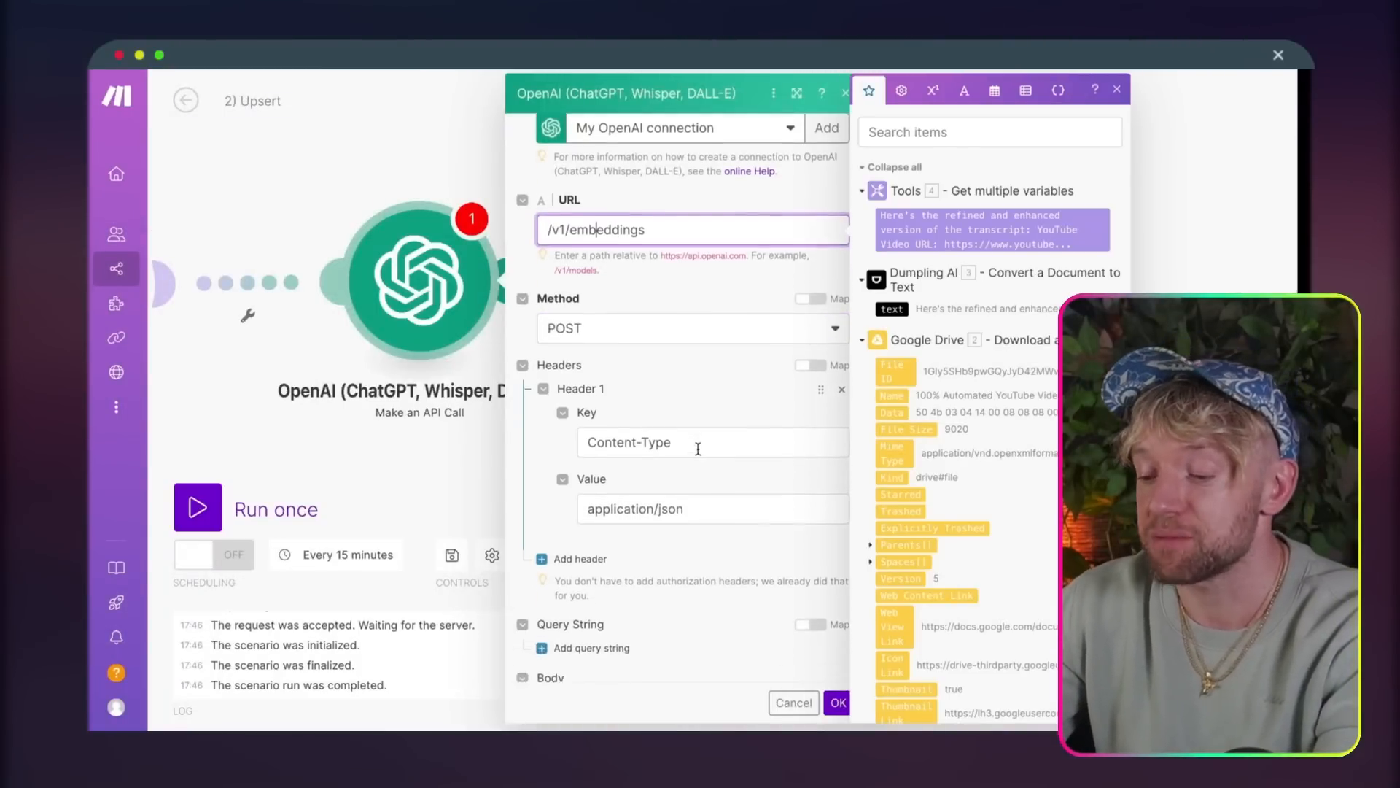
{"action": "left_click", "coordinate": [717, 400]}
{"action": "scroll", "coordinate": [717, 400], "scroll_direction": "down", "scroll_amount": 1}
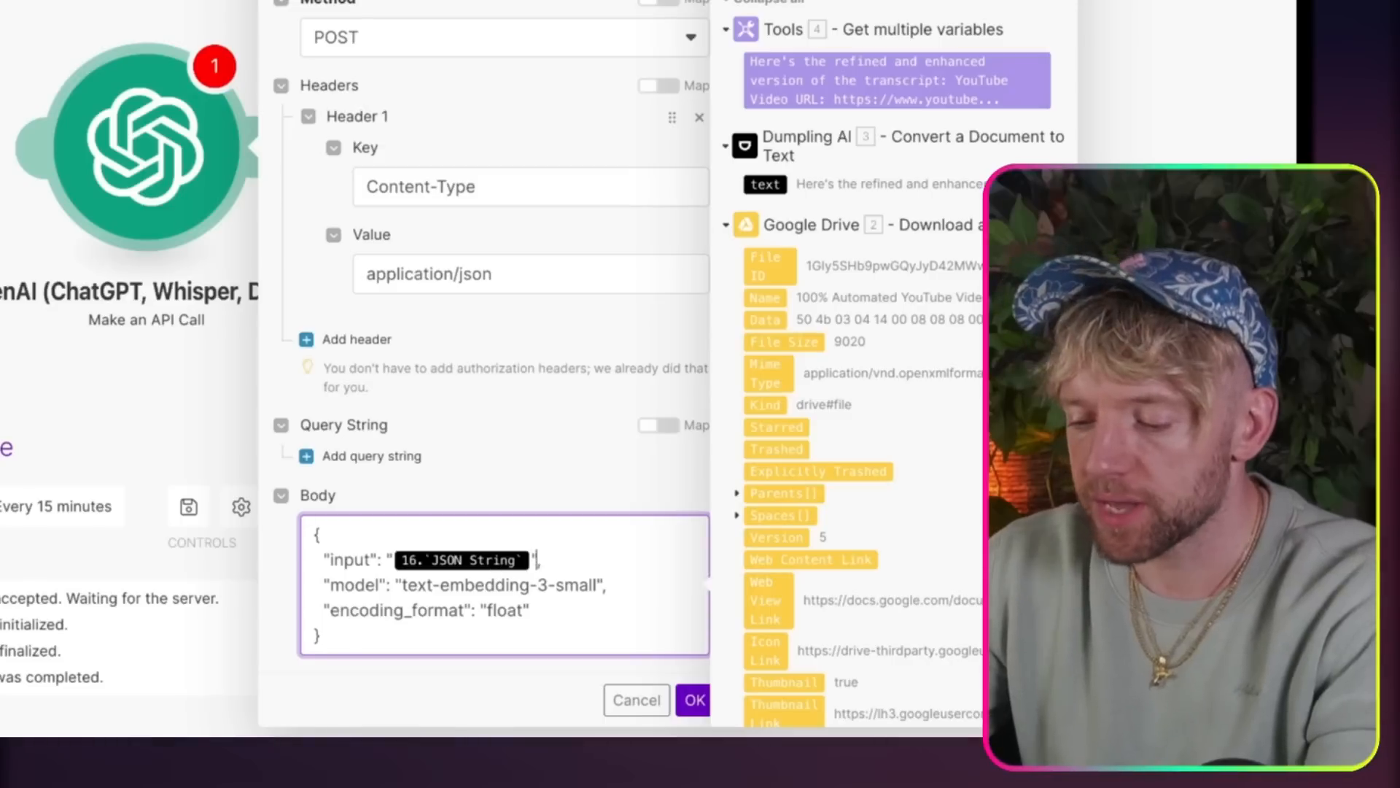
{"action": "key", "text": "BackSpace"}
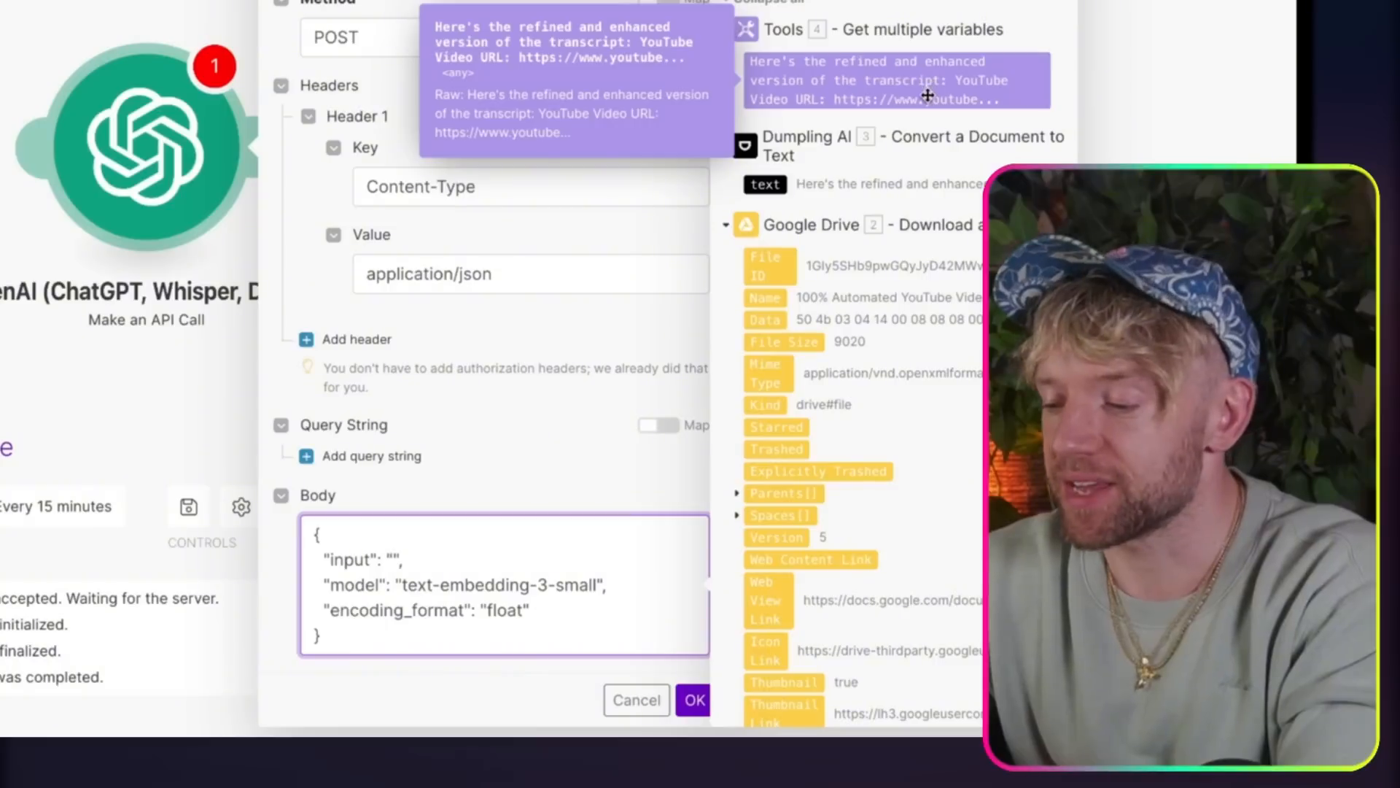
{"action": "left_click_drag", "start_coordinate": [926, 96], "coordinate": [428, 530]}
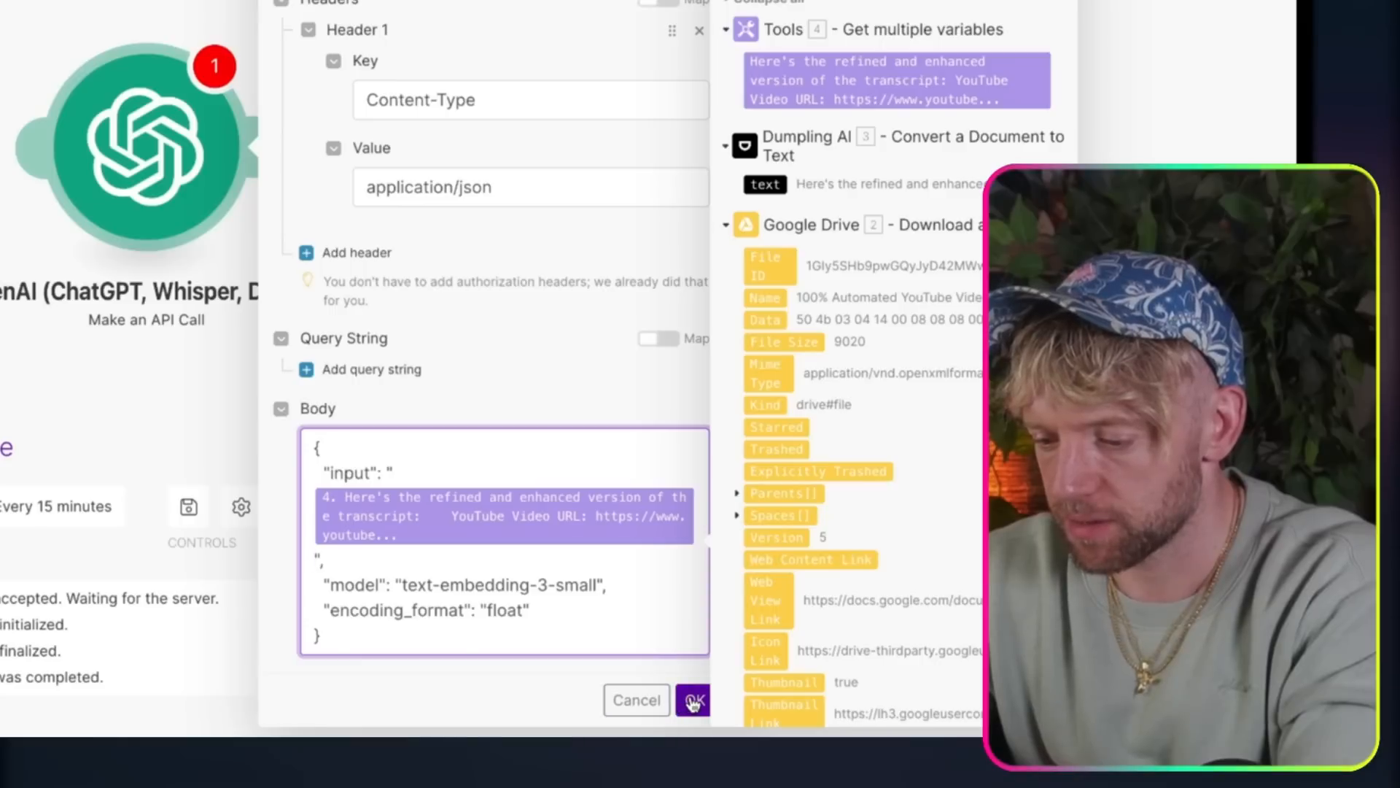
{"action": "left_click", "coordinate": [309, 504]}
{"action": "key", "text": "BackSpace"}
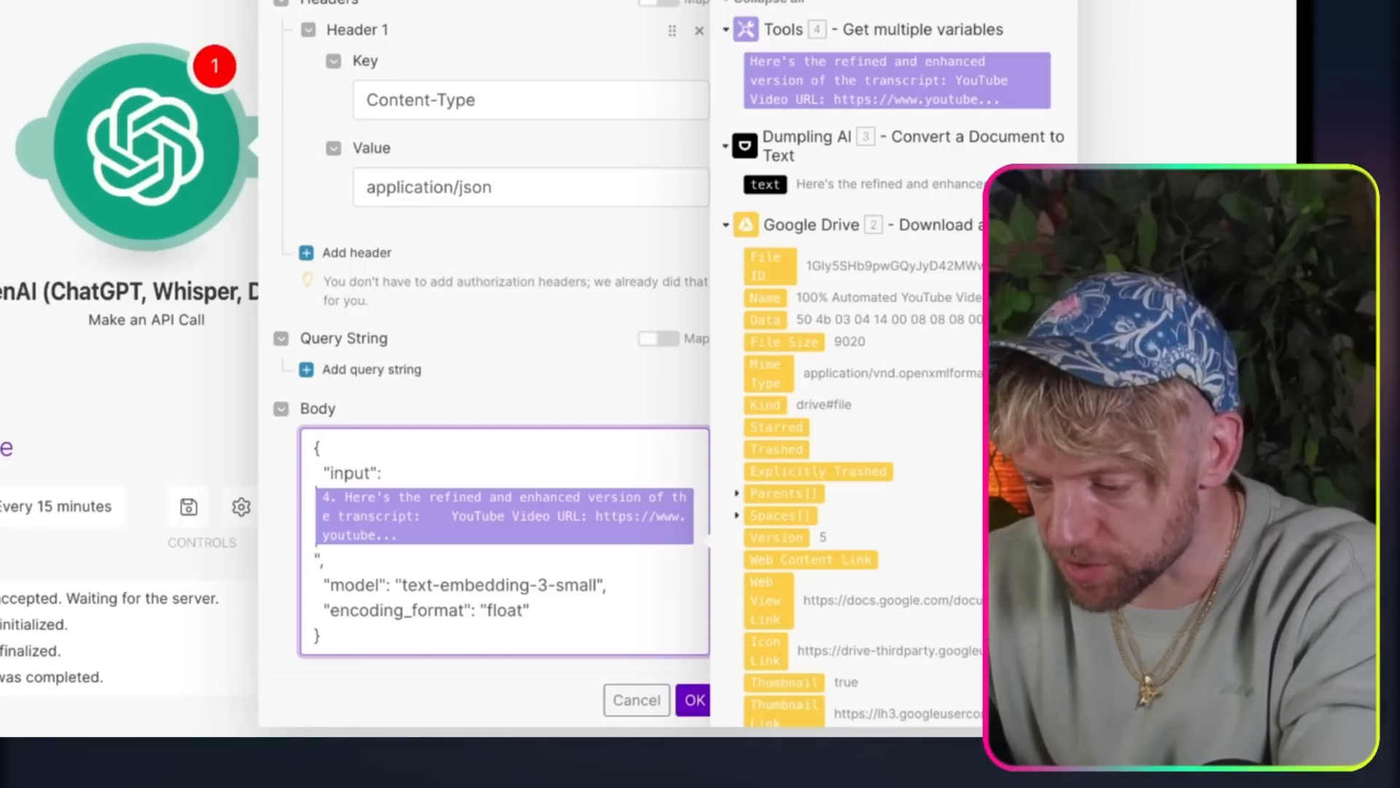
{"action": "type", "text": "\""}
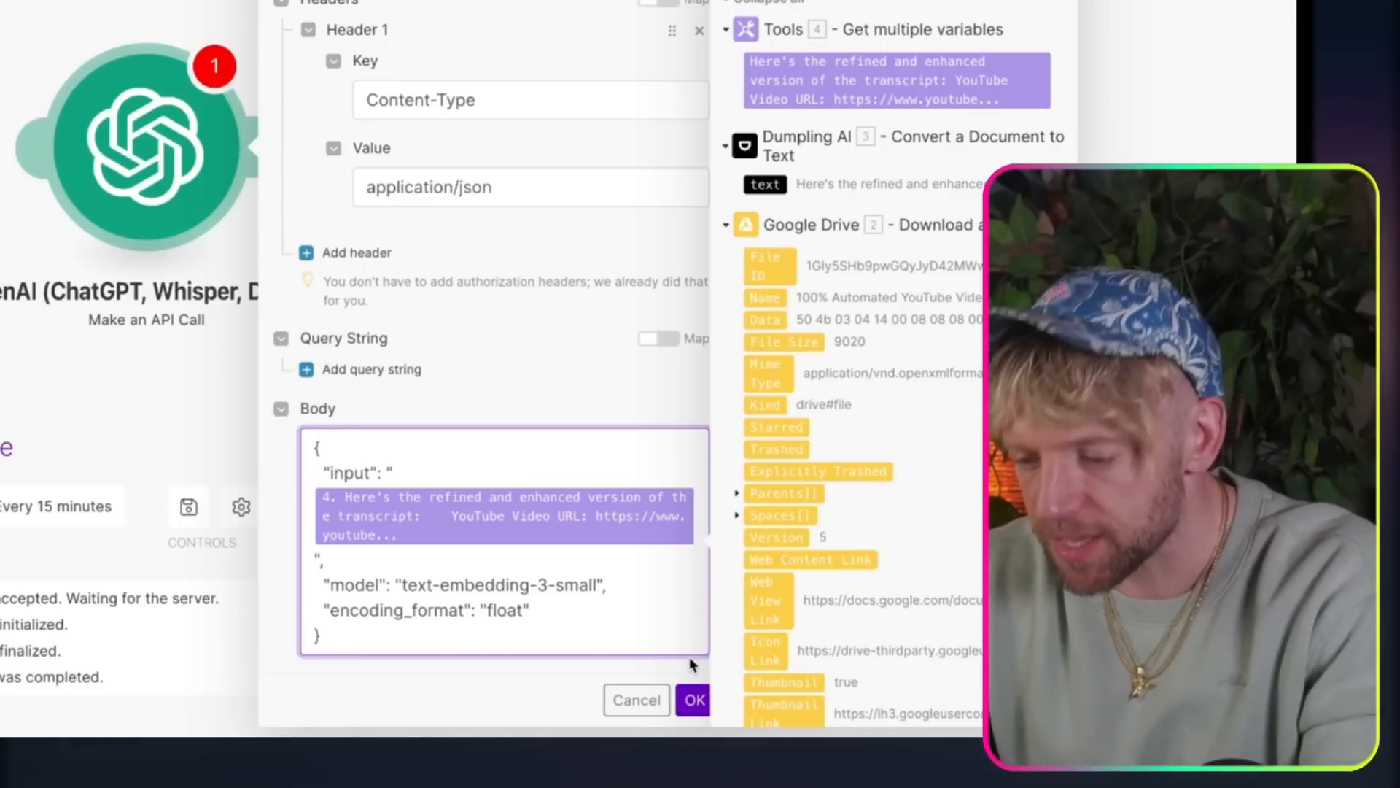
{"action": "left_click", "coordinate": [693, 699]}
{"action": "left_click", "coordinate": [155, 177]}
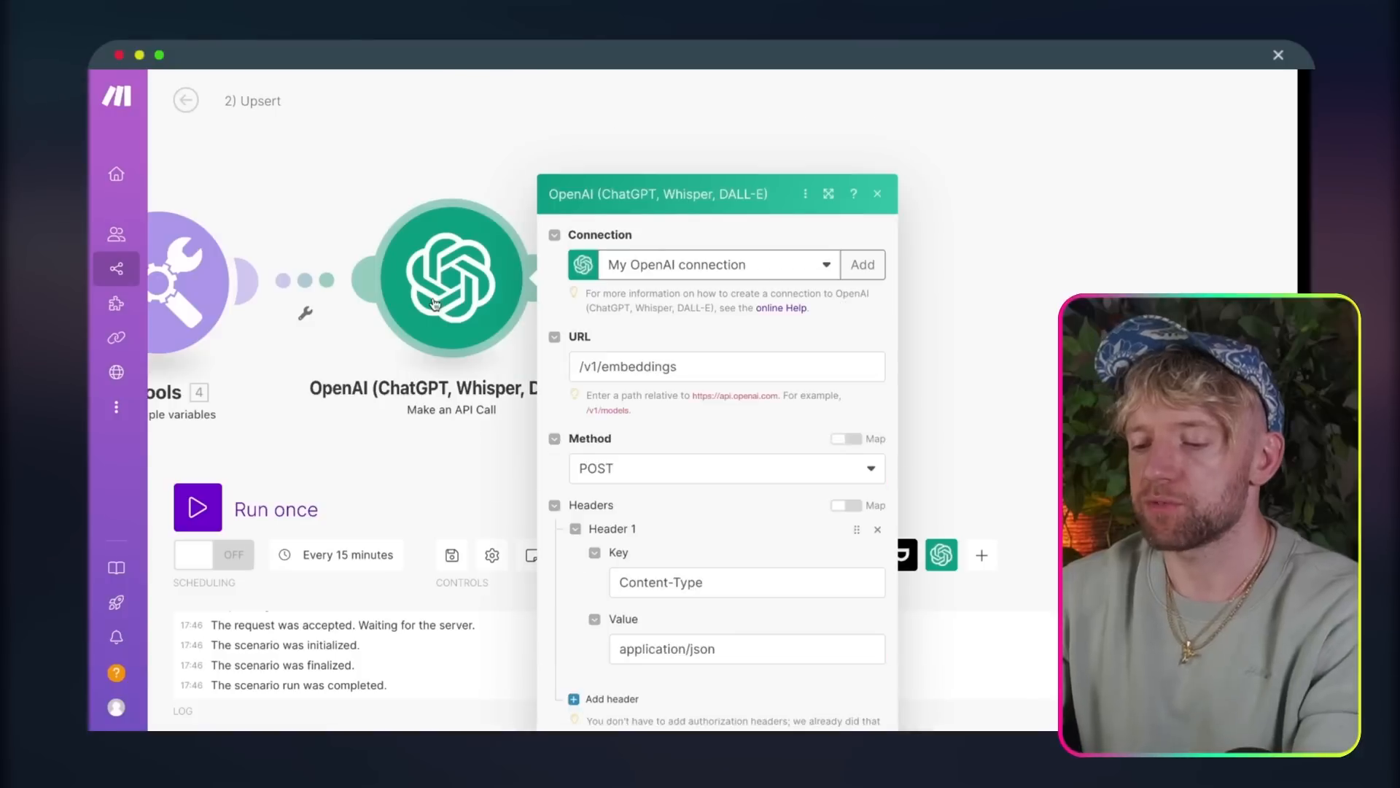
{"action": "right_click", "coordinate": [458, 300]}
{"action": "left_click", "coordinate": [491, 387]}
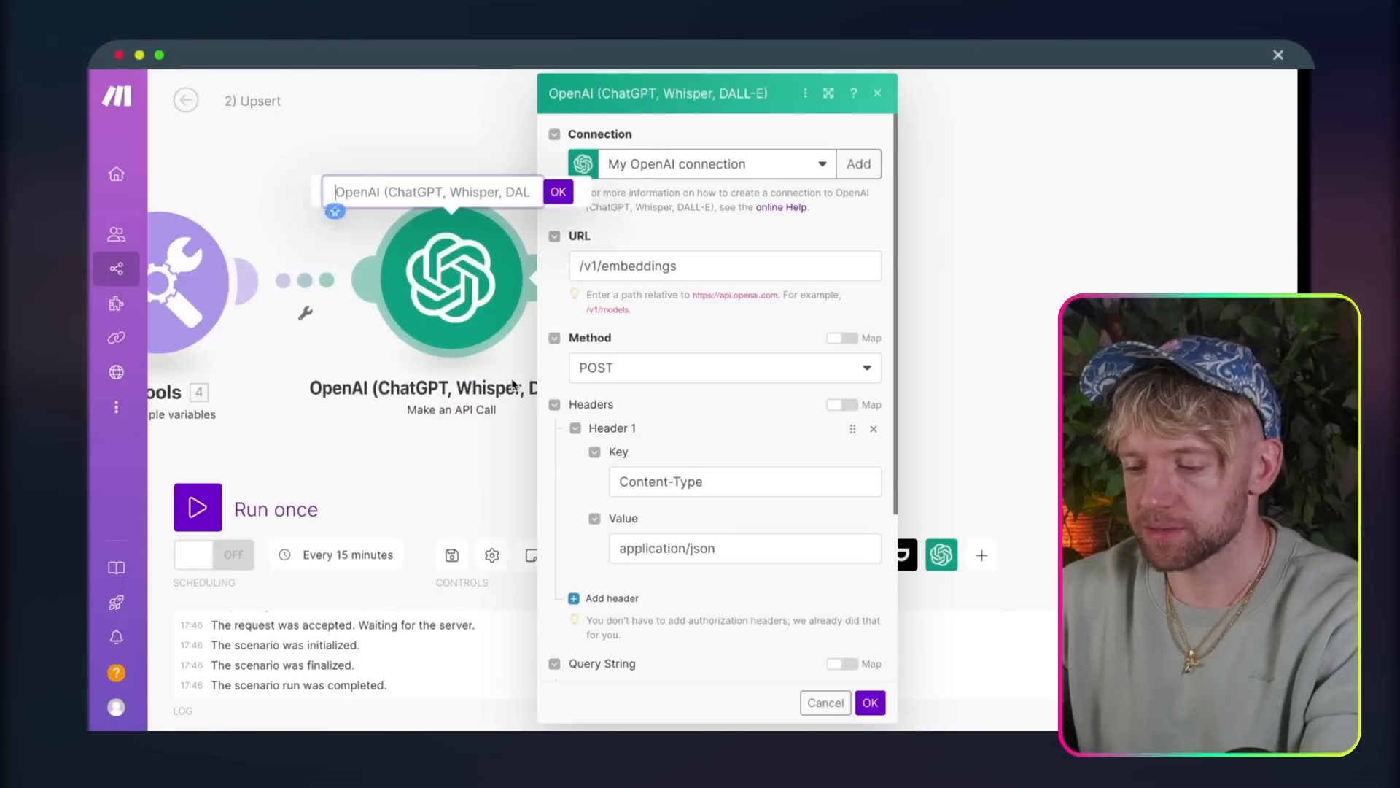
{"action": "type", "text": "Embeddings"}
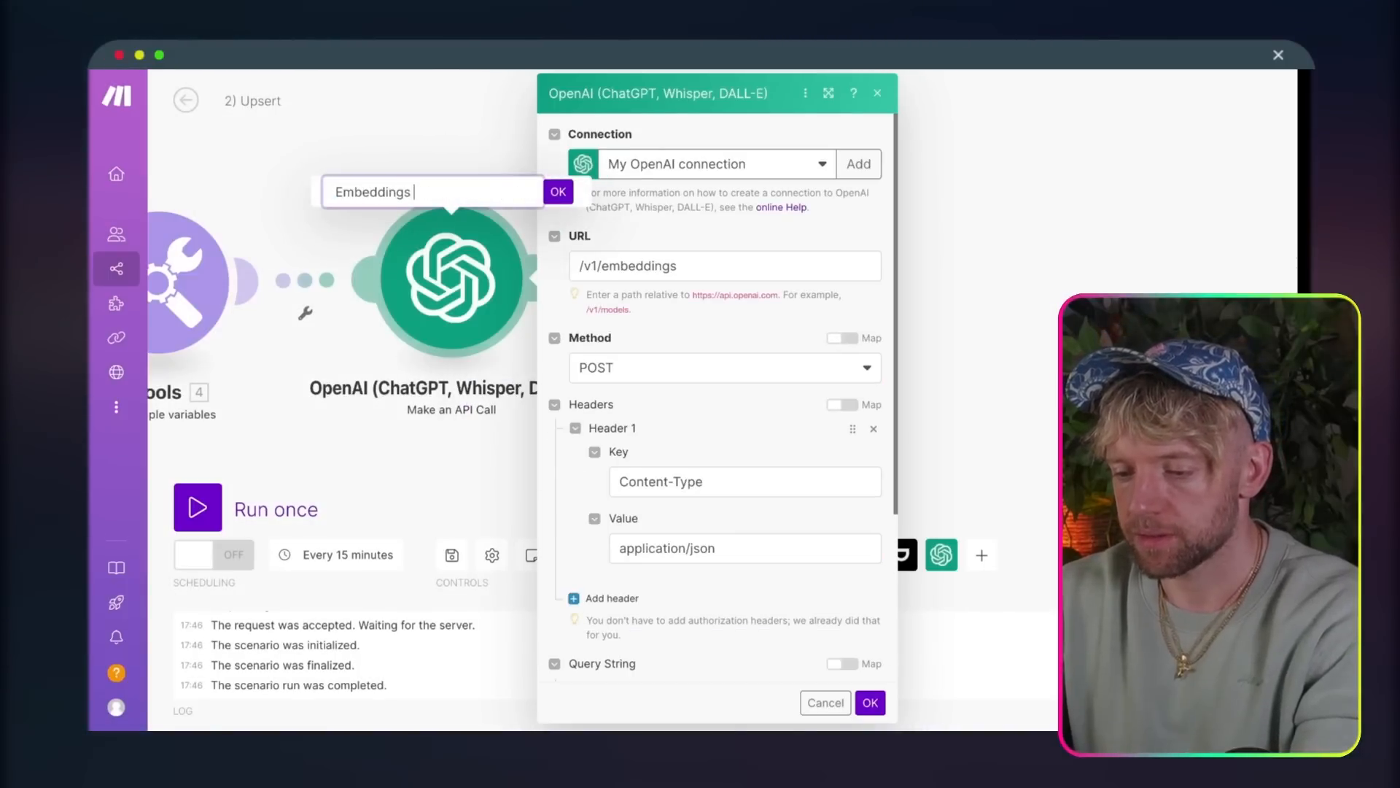
{"action": "key", "text": "ctrl+super+space"}
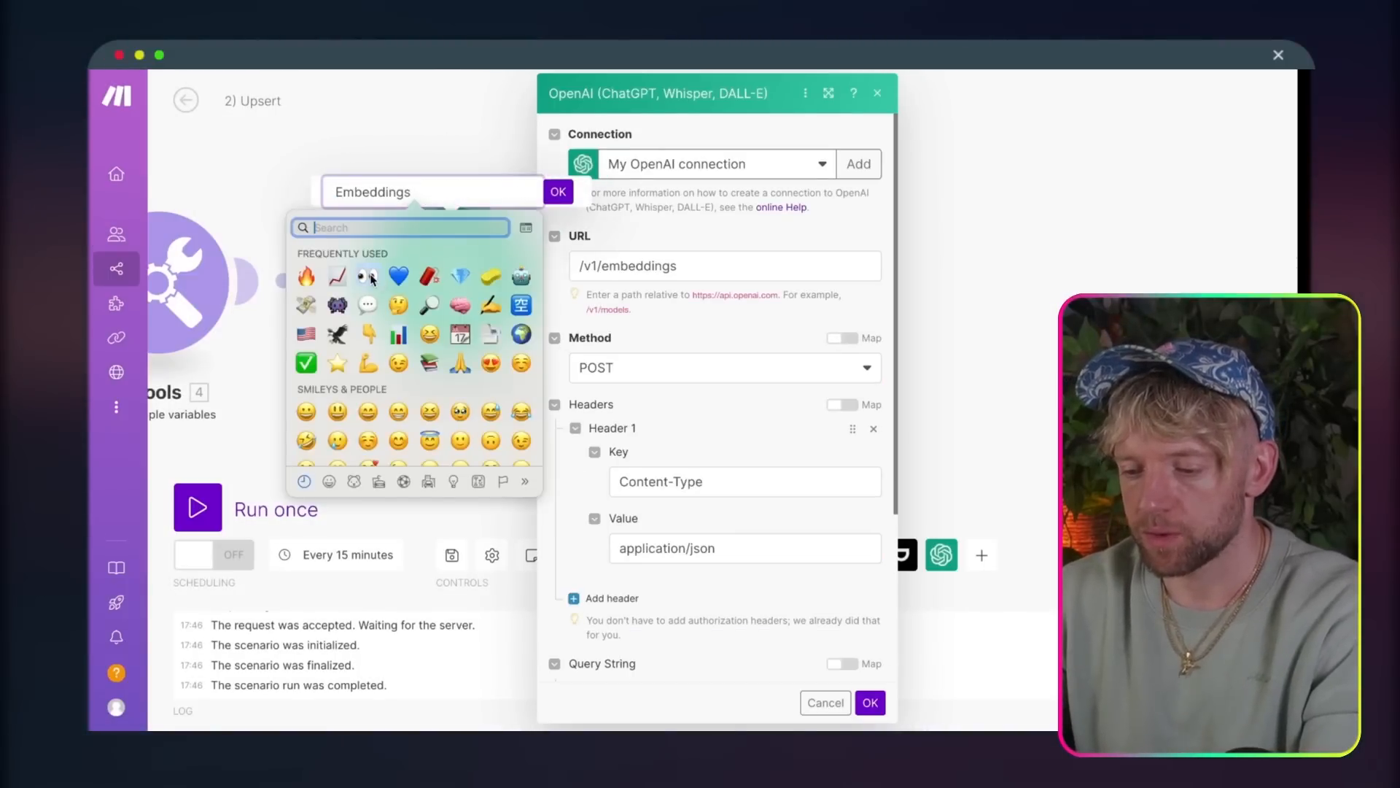
{"action": "left_click", "coordinate": [569, 229]}
{"action": "key", "text": "ctrl+super+space"}
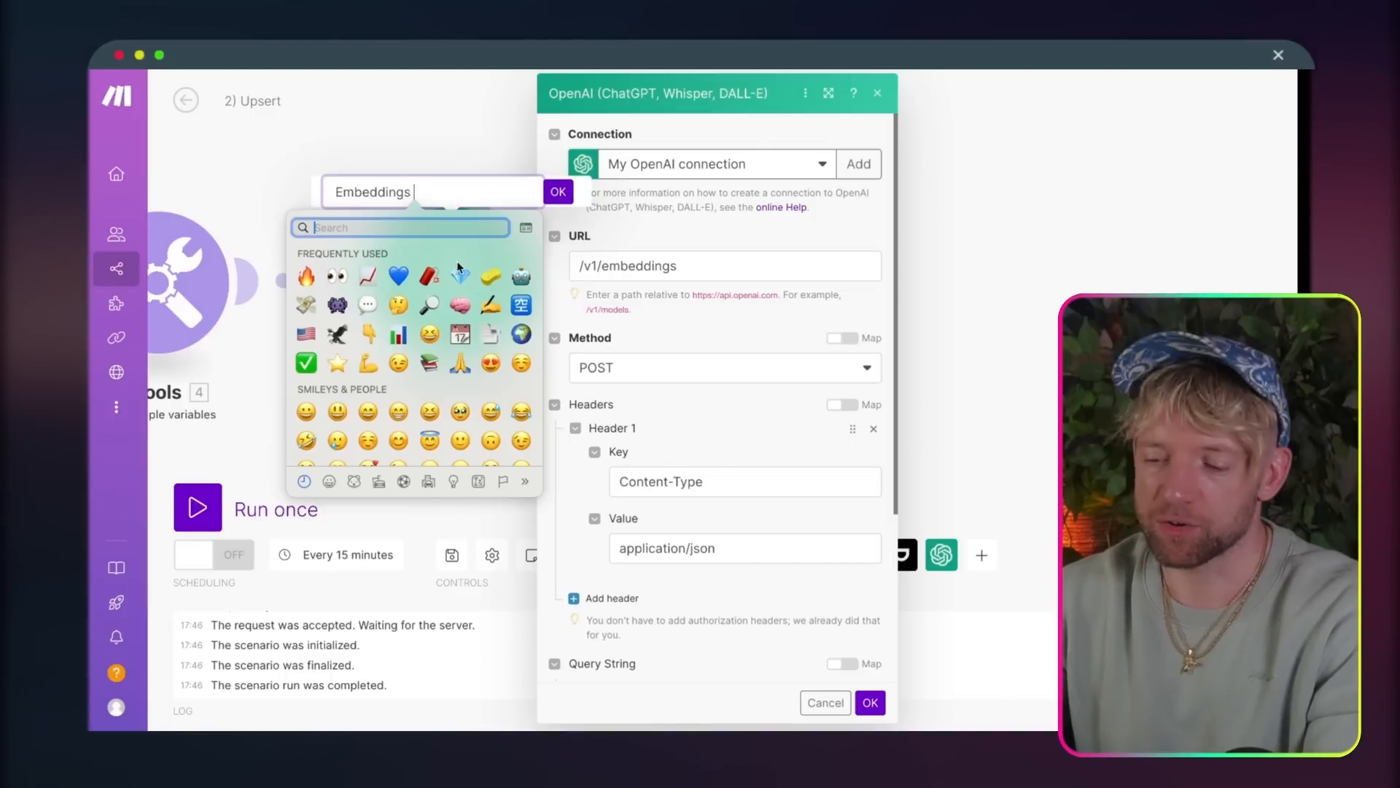
{"action": "left_click", "coordinate": [428, 197]}
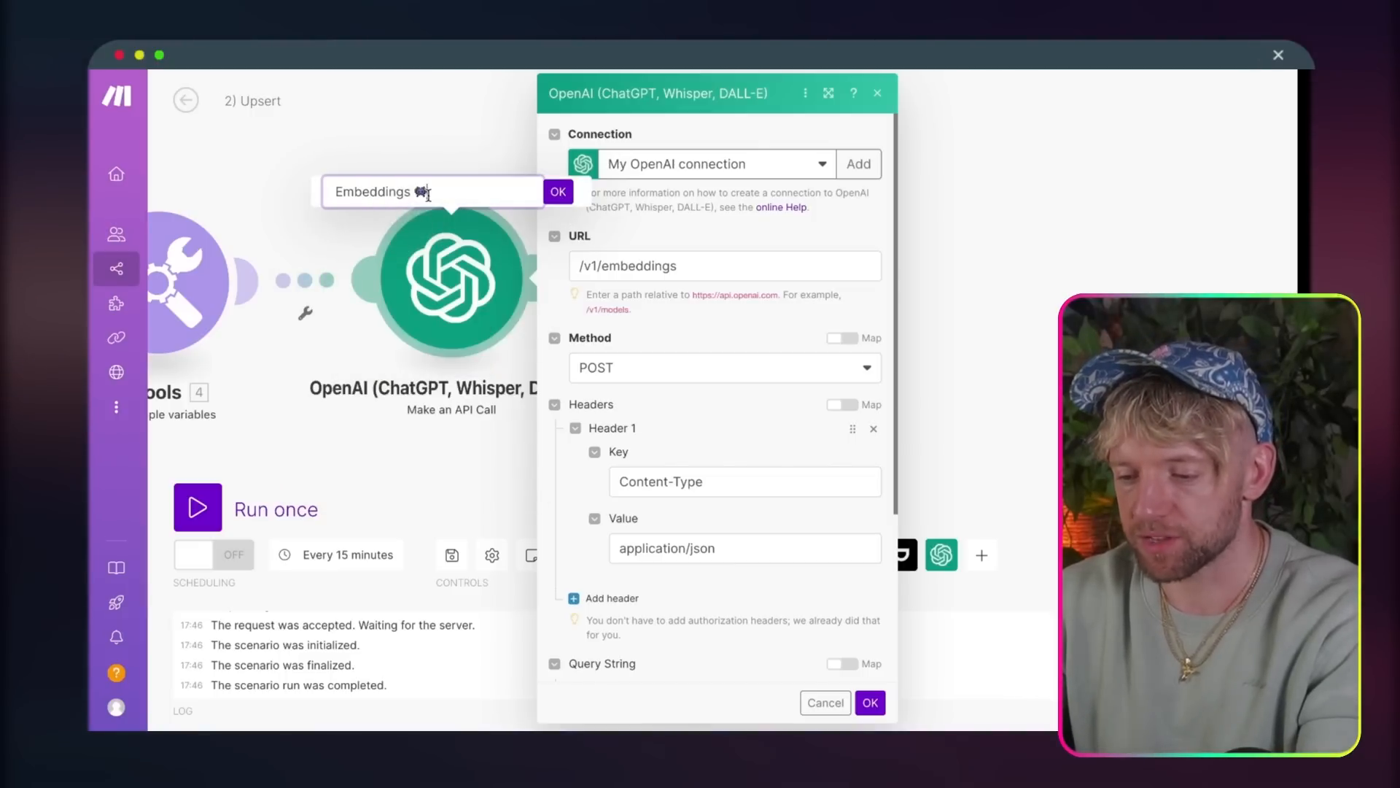
Step: Rename the OpenAI module to Embeddings with a purple alien monster emoji on each side
{"action": "right_click", "coordinate": [465, 277]}
{"action": "left_click", "coordinate": [496, 359]}
{"action": "type", "text": "👾"}
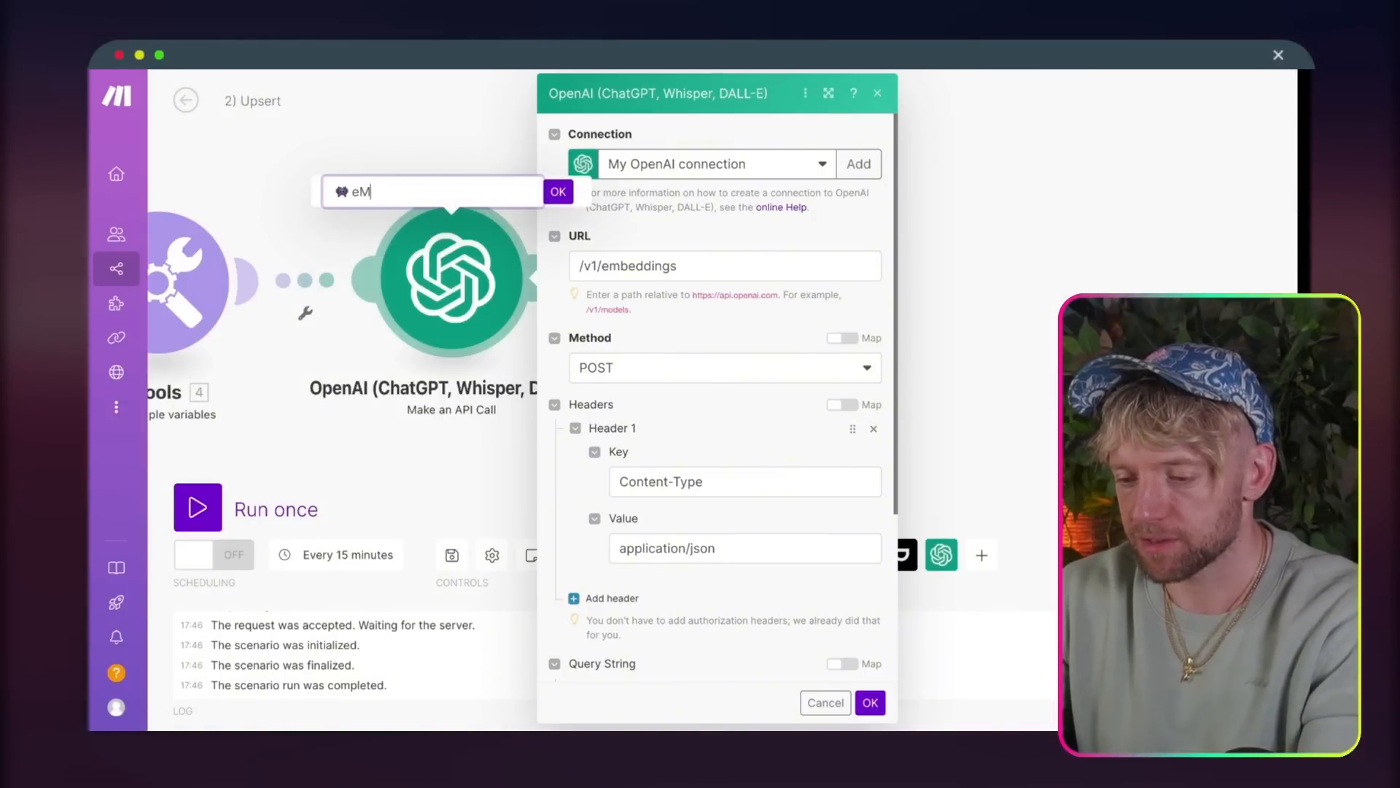
{"action": "type", "text": "Embed"}
{"action": "type", "text": "dings"}
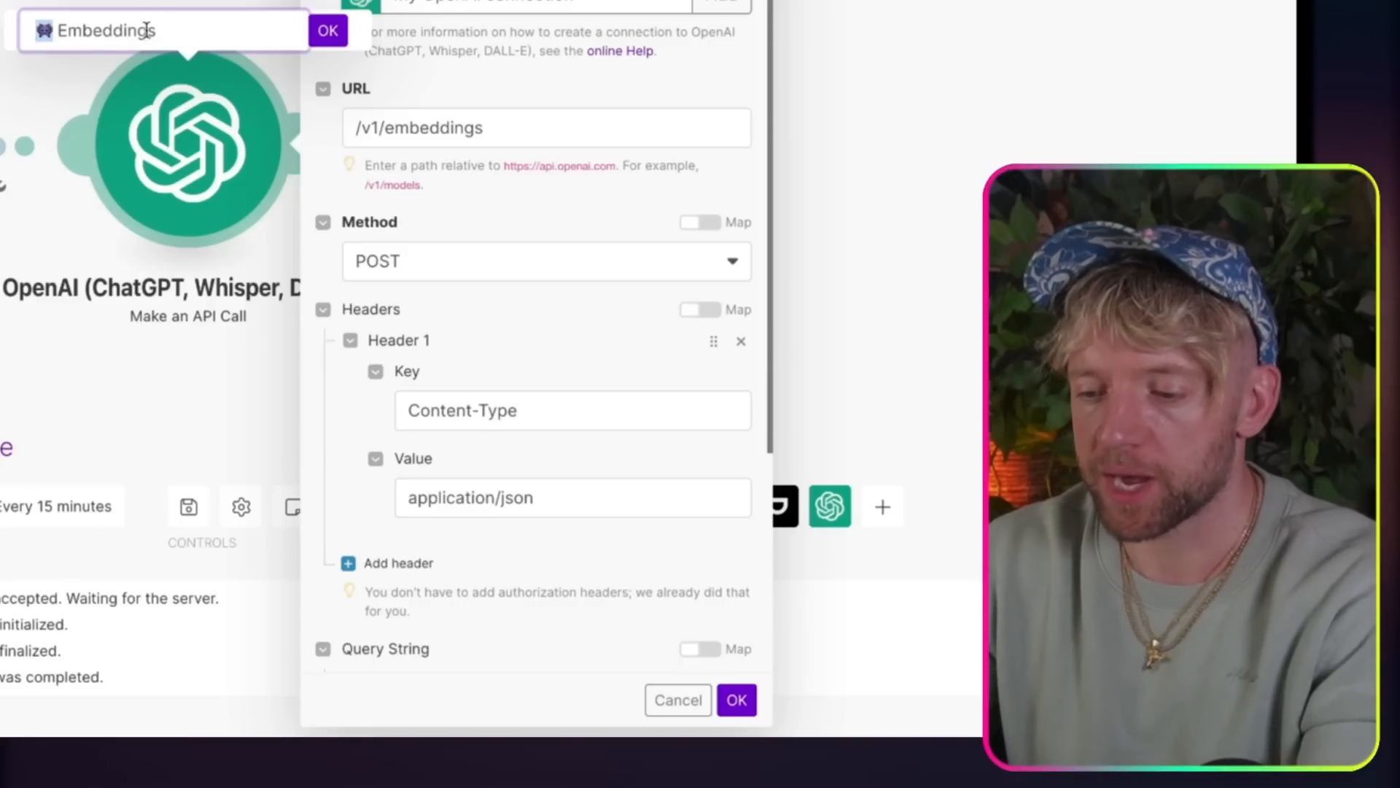
{"action": "key", "text": "super+v"}
{"action": "left_click", "coordinate": [330, 31]}
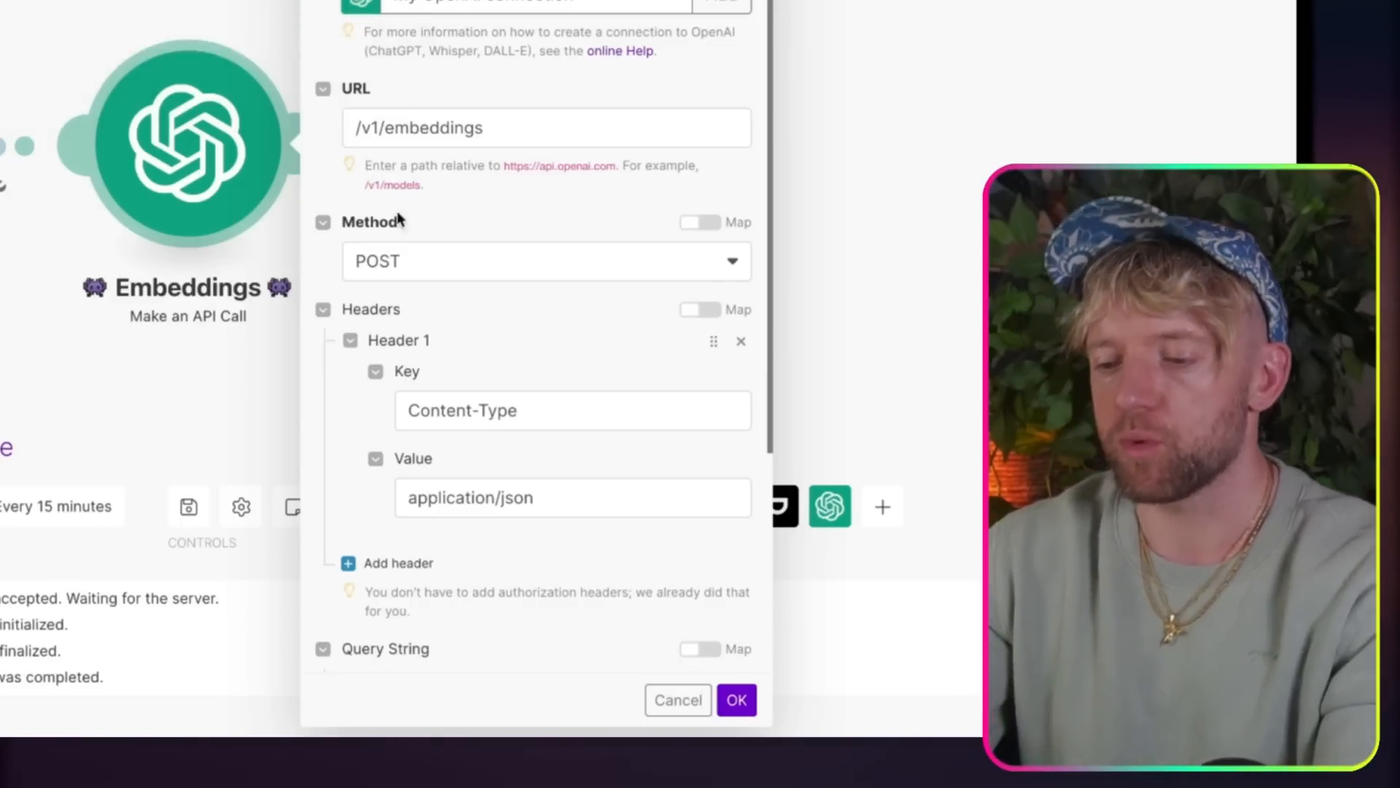
Step: Save the Embeddings module's settings and switch to Pinecone to log in
{"action": "left_click", "coordinate": [737, 700]}
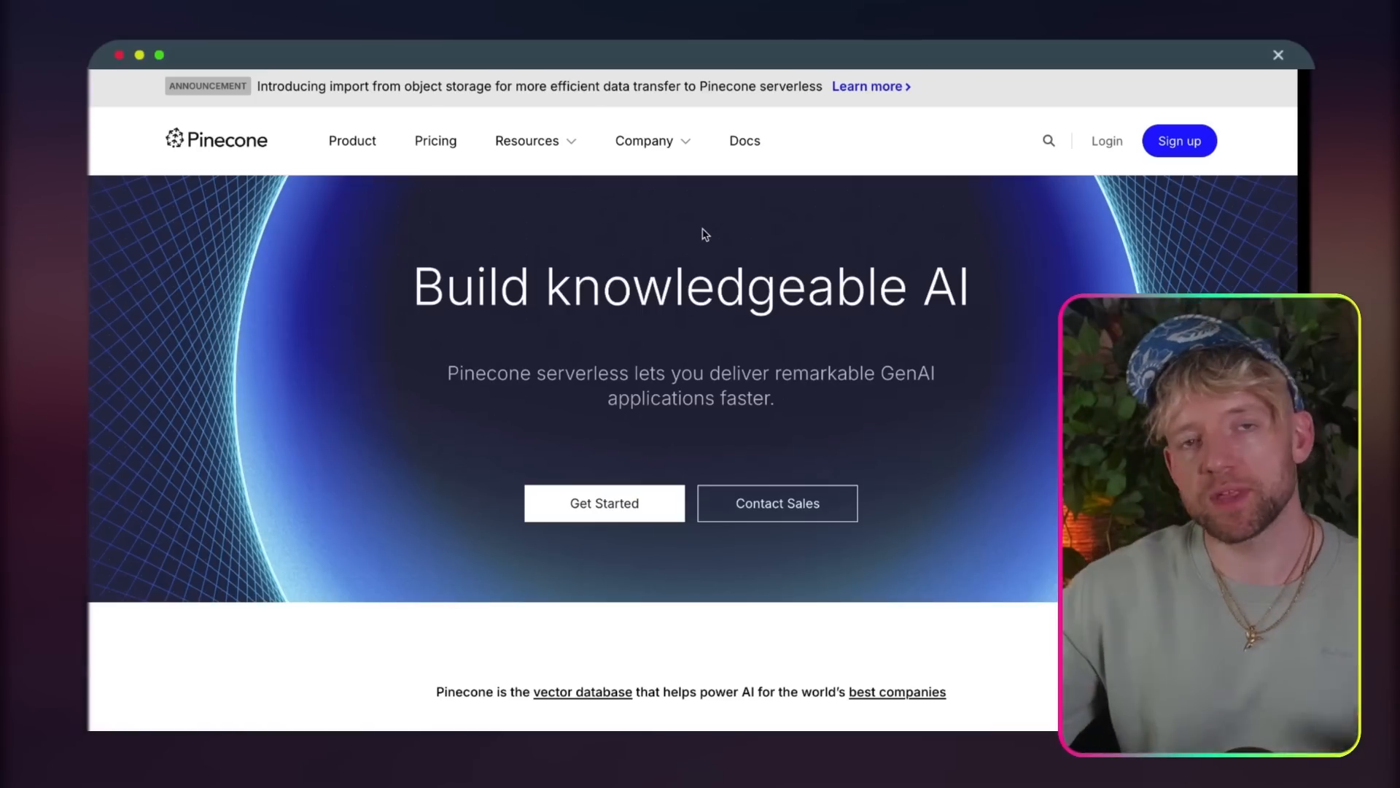
{"action": "left_click", "coordinate": [1107, 142]}
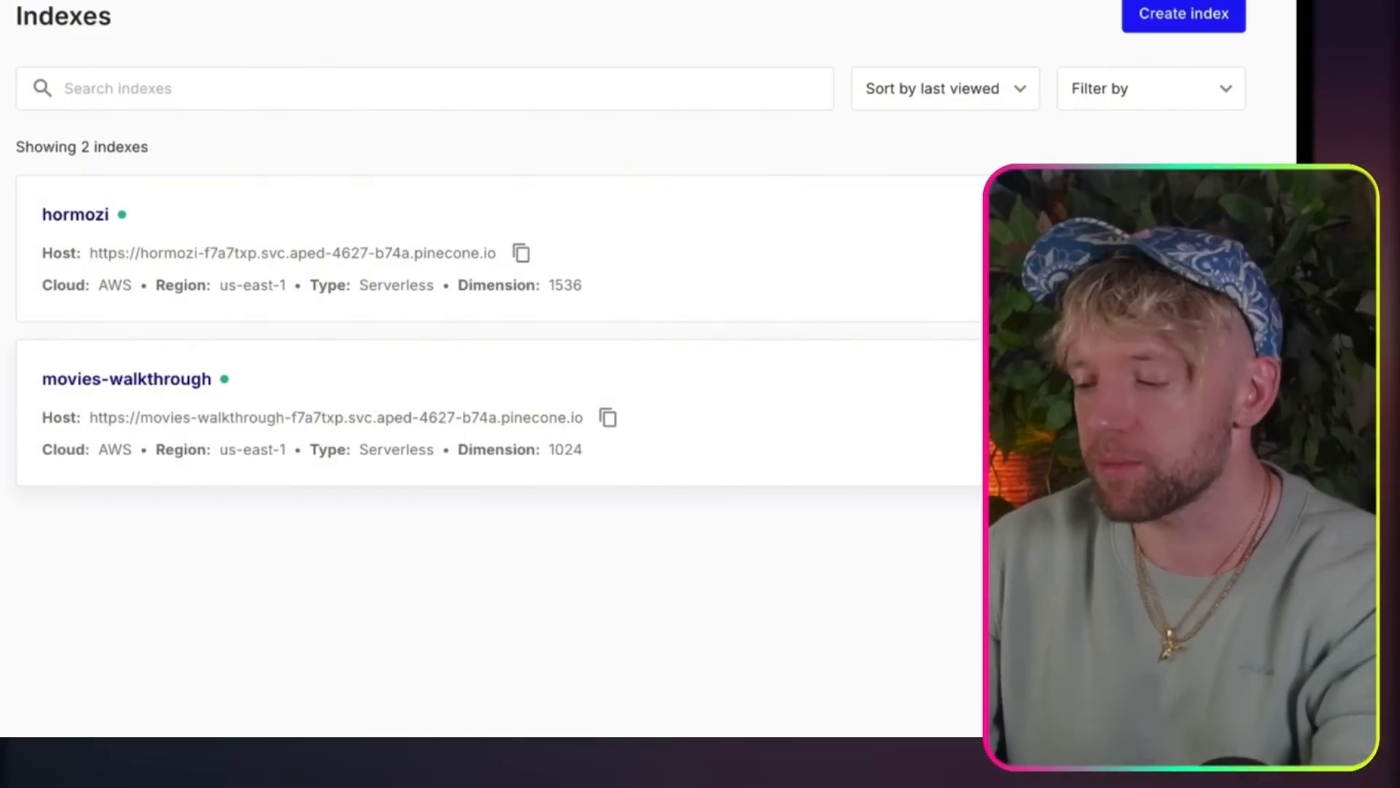
Step: Delete the movies-walkthrough index, confirming the deletion with its name
{"action": "left_click", "coordinate": [1014, 379]}
{"action": "left_click", "coordinate": [949, 461]}
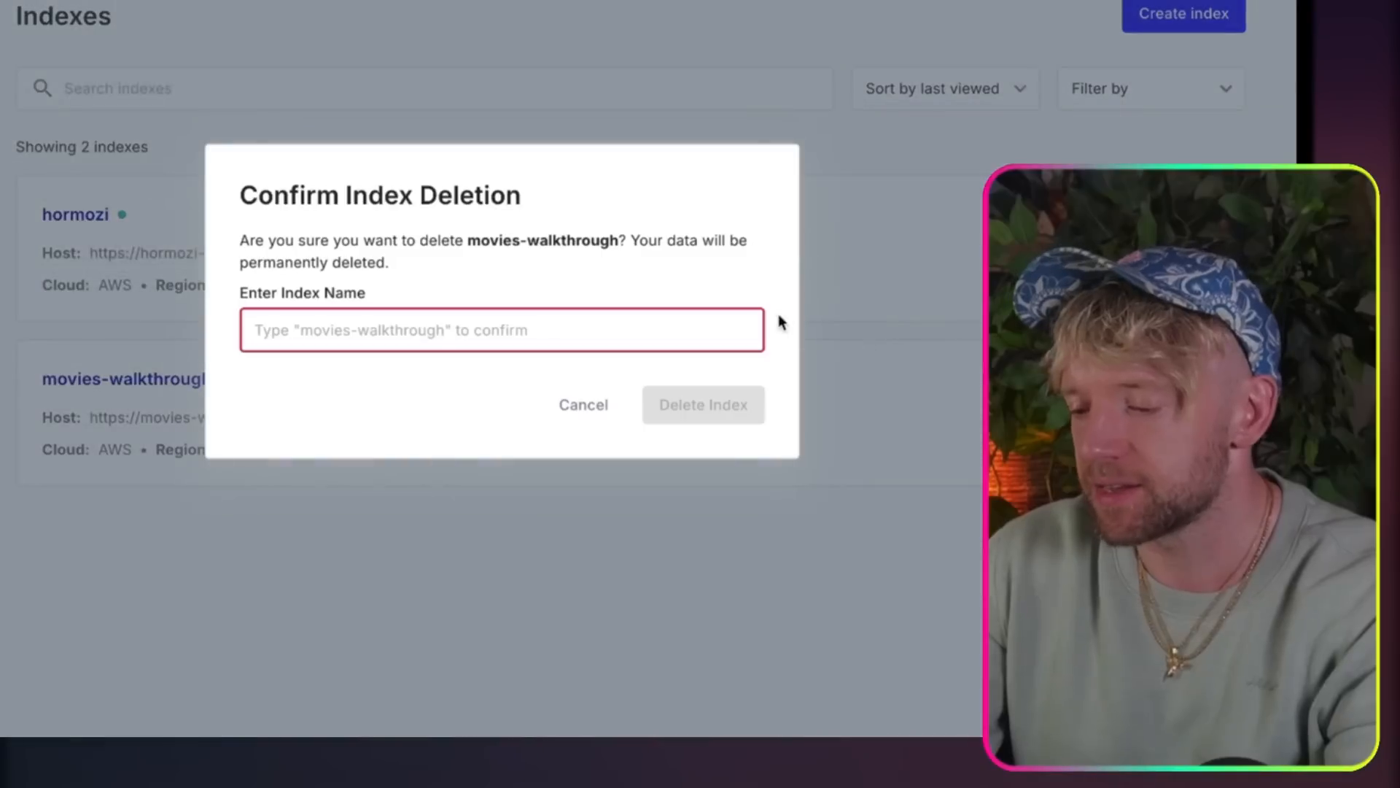
{"action": "left_click", "coordinate": [654, 330]}
{"action": "left_click_drag", "start_coordinate": [618, 241], "coordinate": [487, 237]}
{"action": "type", "text": "movies-walkthrough"}
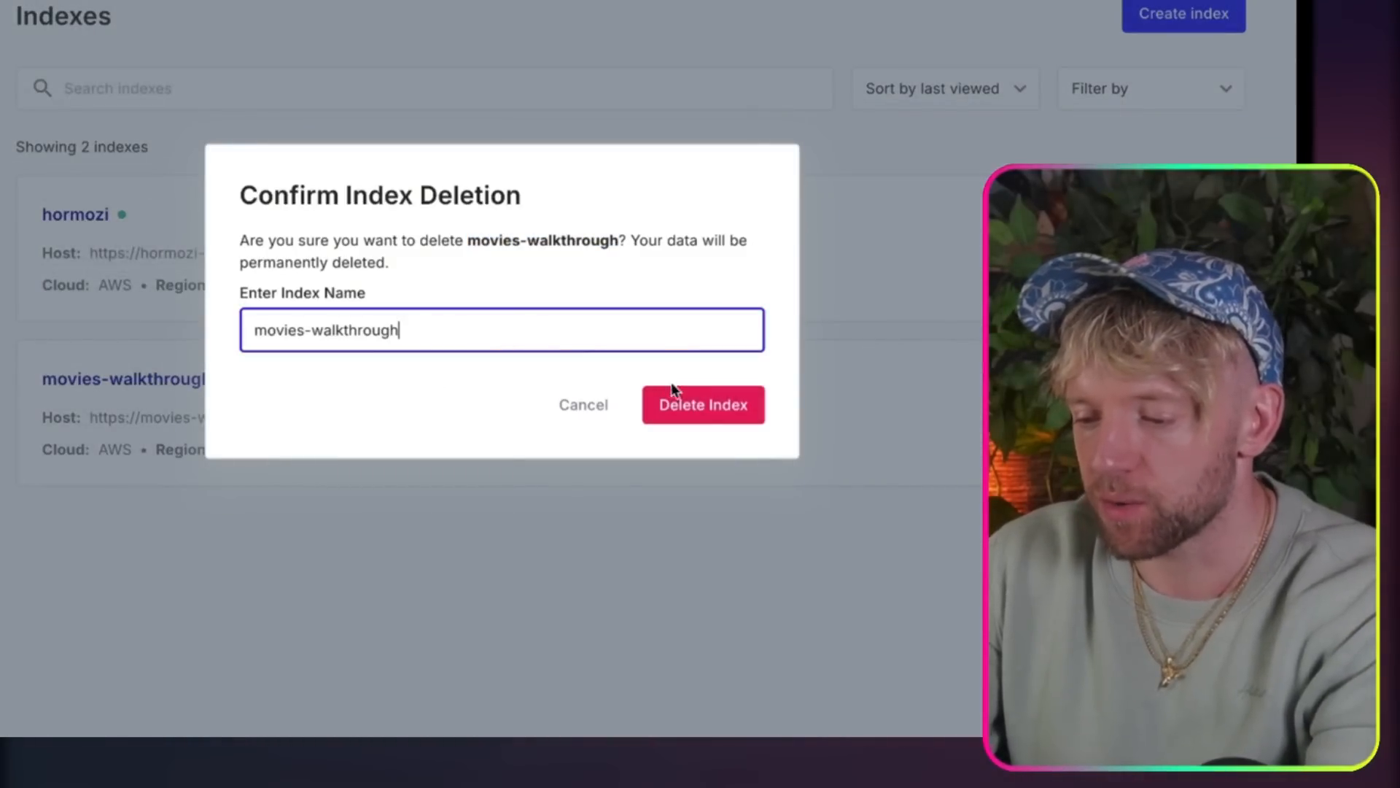
{"action": "left_click", "coordinate": [671, 401]}
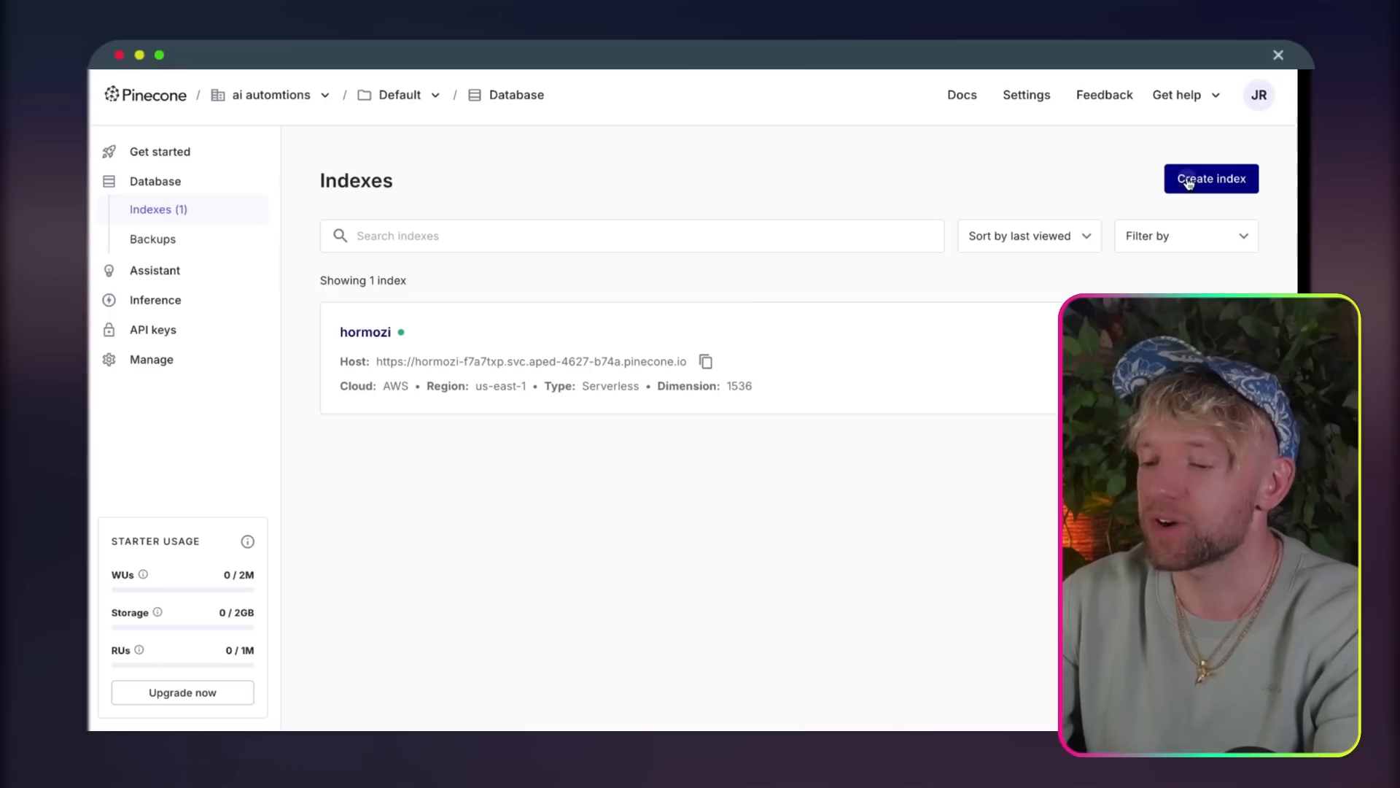
Step: Start creating a new index and name it jackyoutube
{"action": "left_click", "coordinate": [1189, 182]}
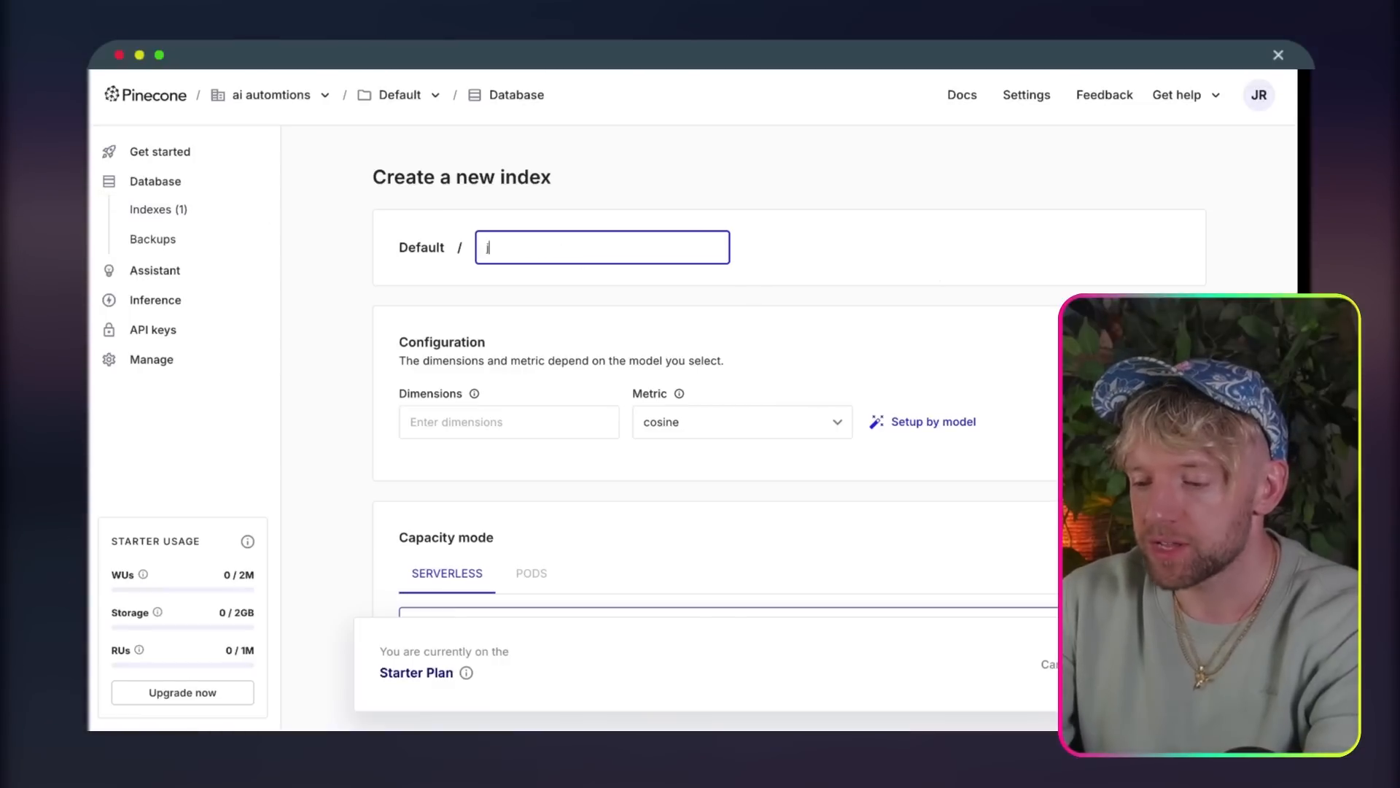
{"action": "type", "text": "jack"}
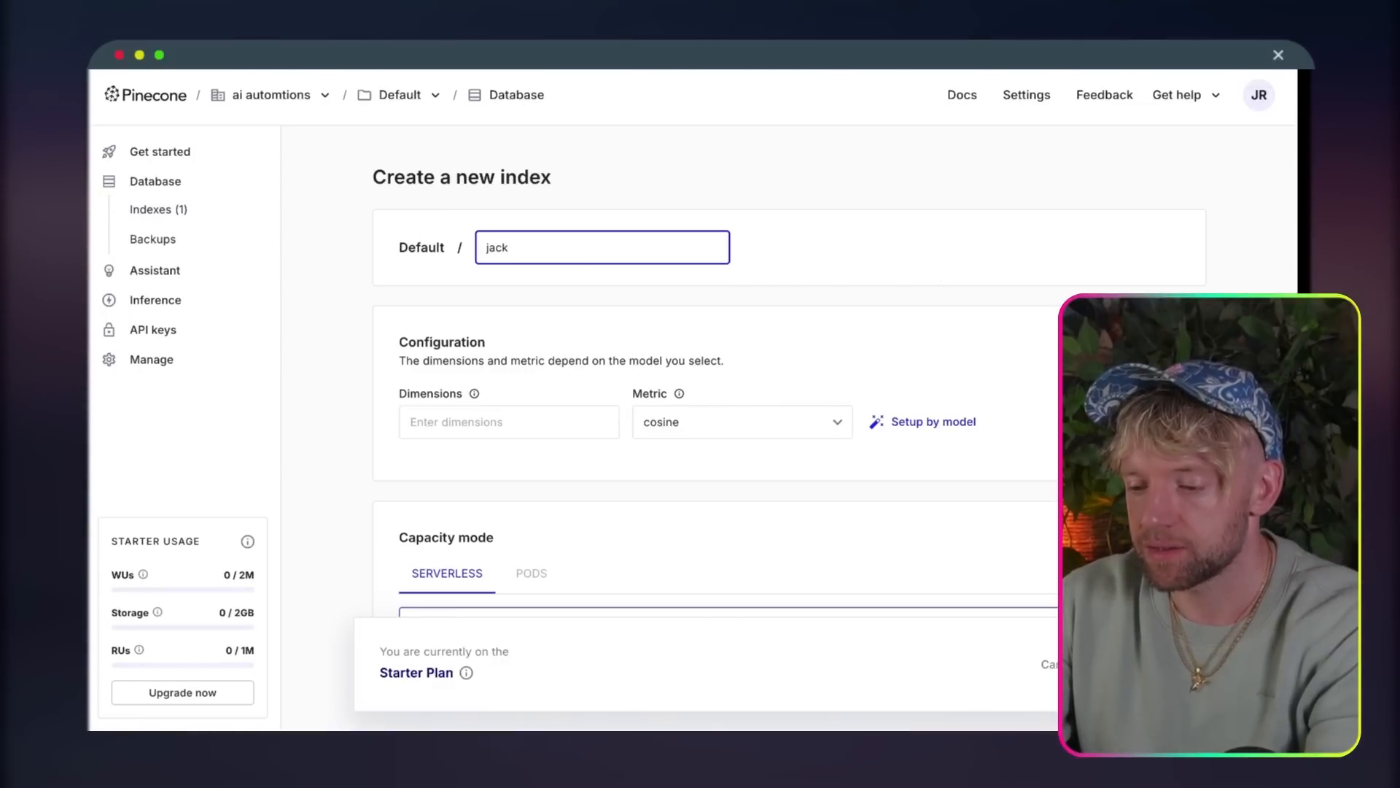
{"action": "type", "text": "youtube"}
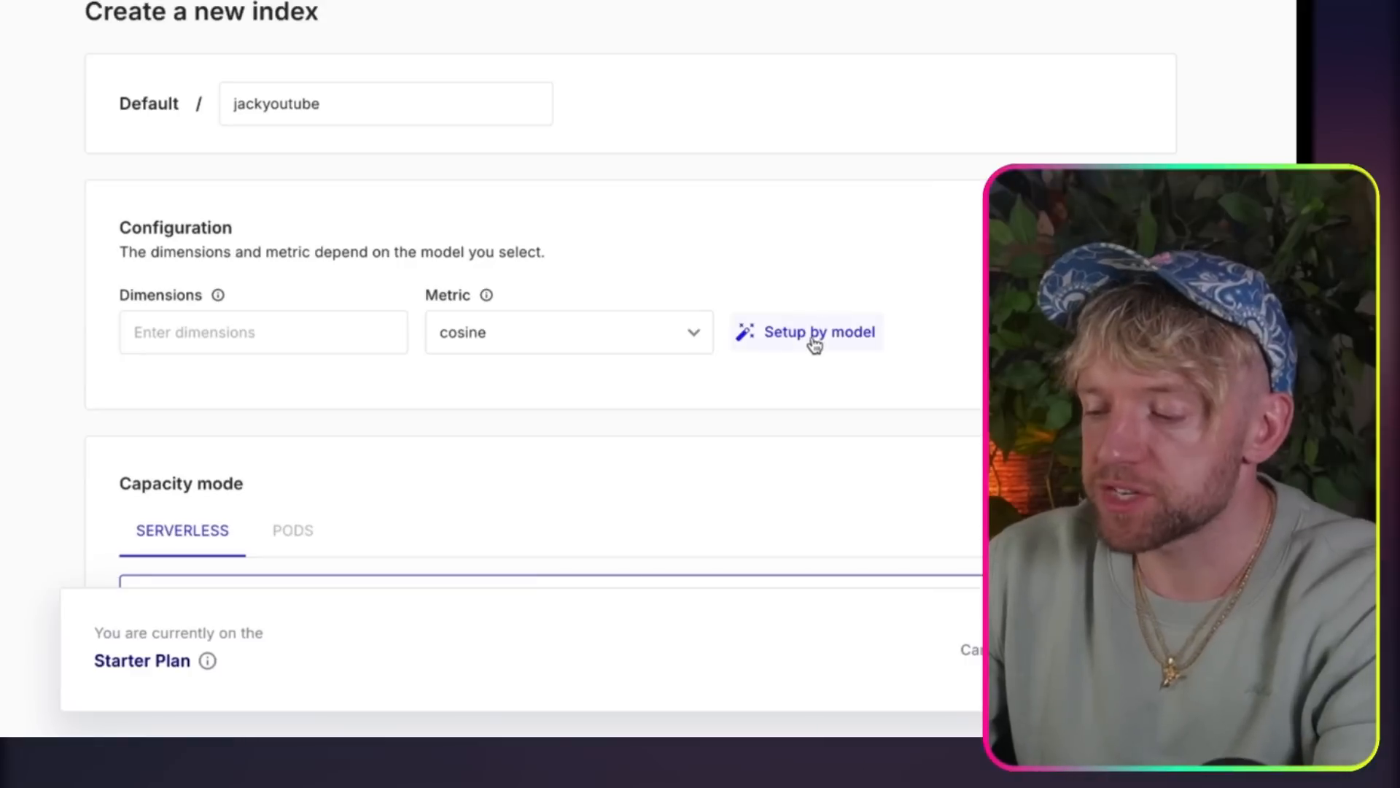
Step: Configure the new index by model with text-embedding-3-small and create it
{"action": "left_click", "coordinate": [814, 334]}
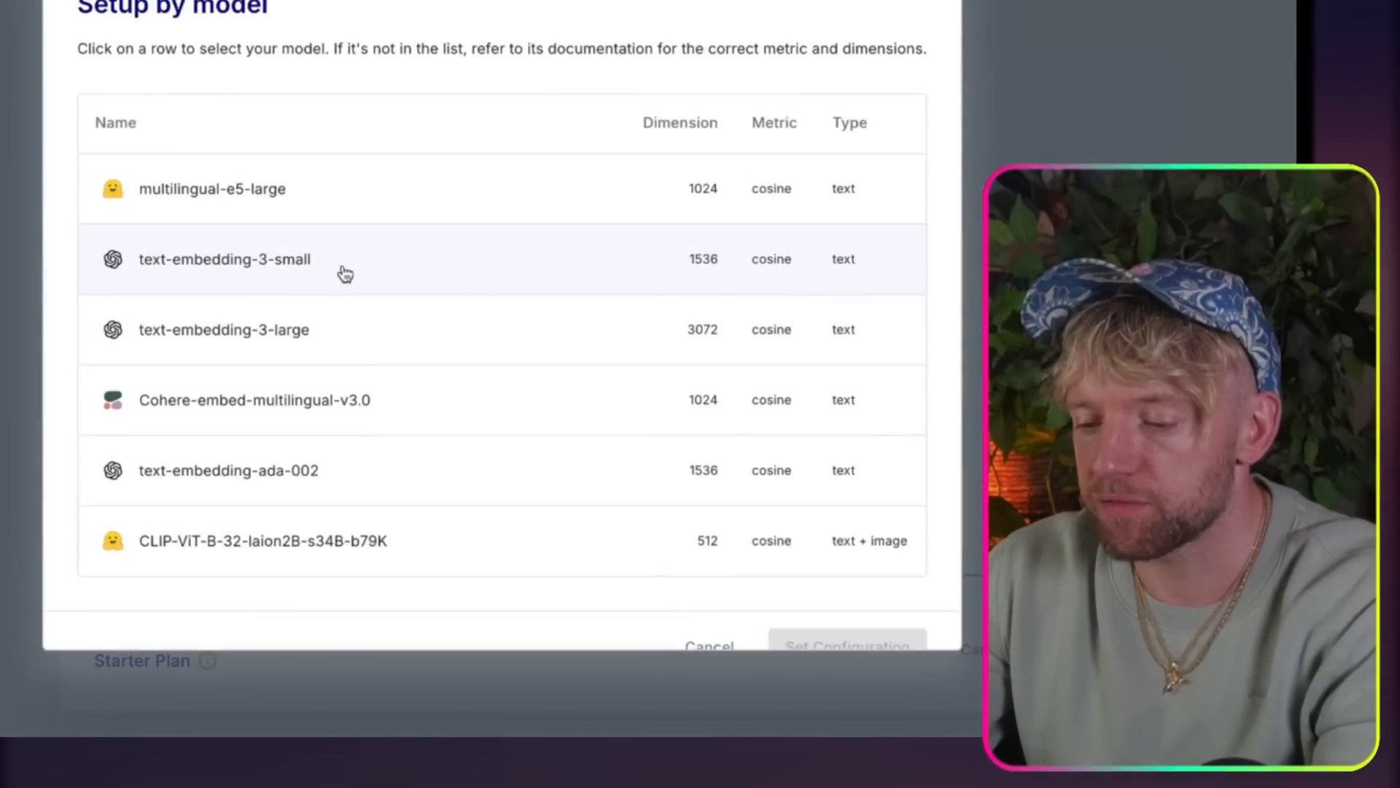
{"action": "left_click", "coordinate": [609, 261]}
{"action": "scroll", "coordinate": [926, 583], "scroll_direction": "down", "scroll_amount": 2}
{"action": "left_click", "coordinate": [887, 595]}
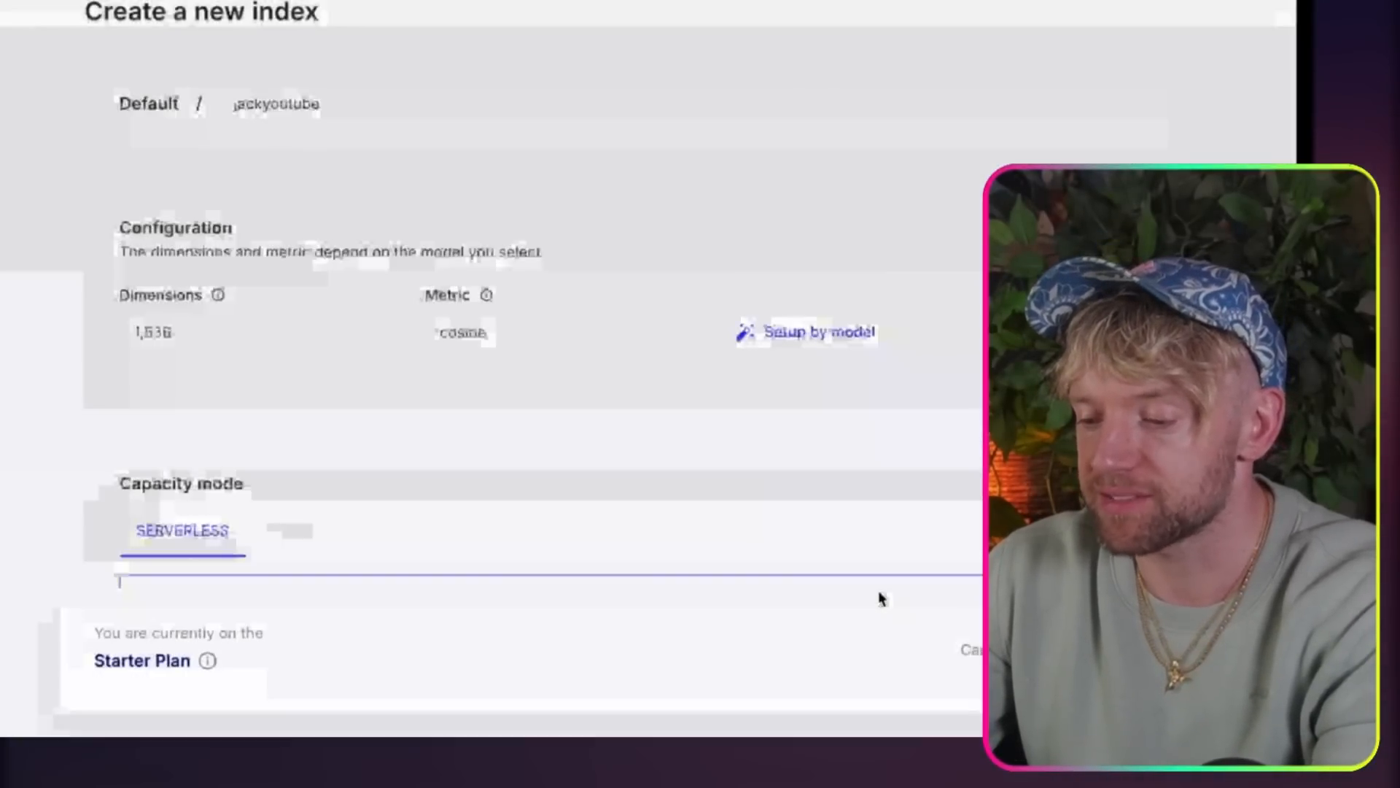
{"action": "scroll", "coordinate": [893, 380], "scroll_direction": "down", "scroll_amount": 10}
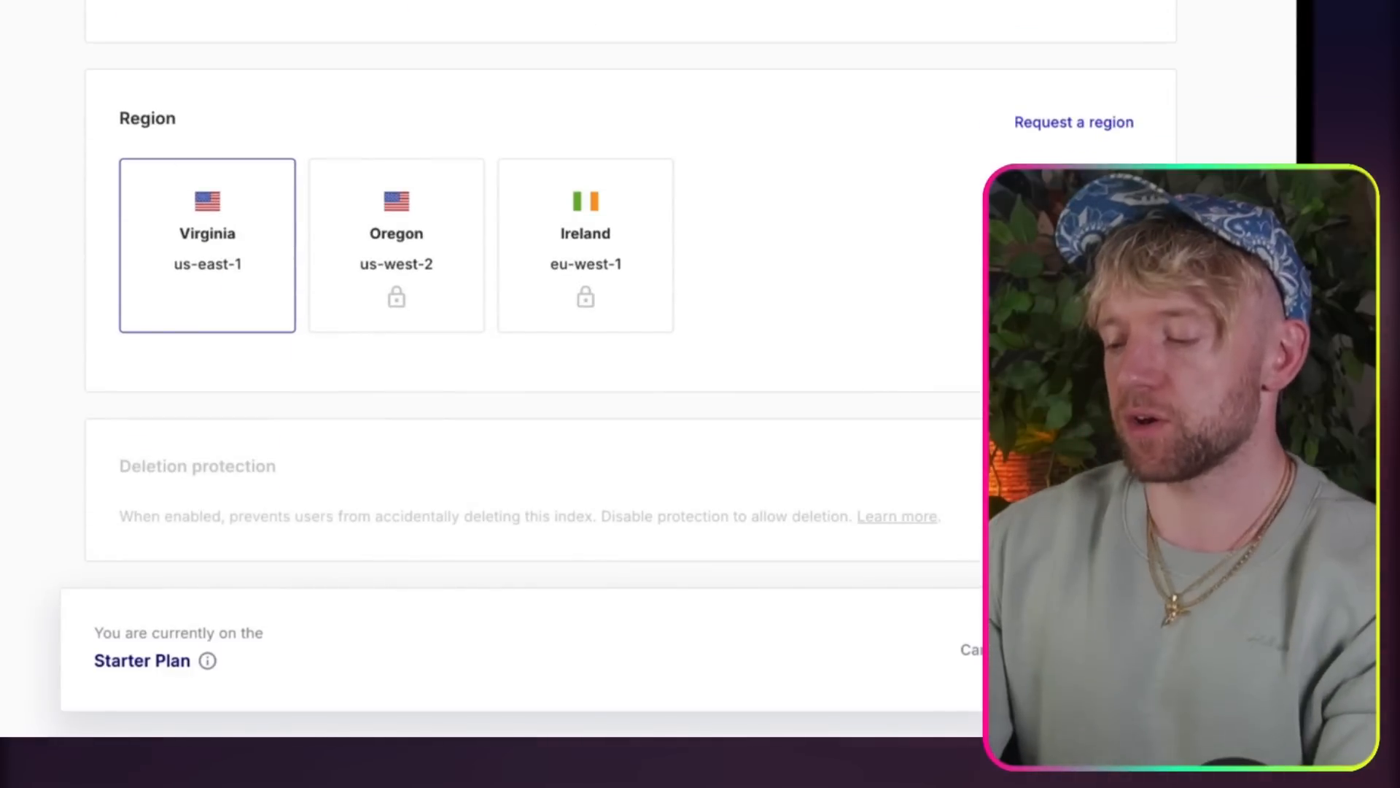
{"action": "left_click", "coordinate": [1100, 649]}
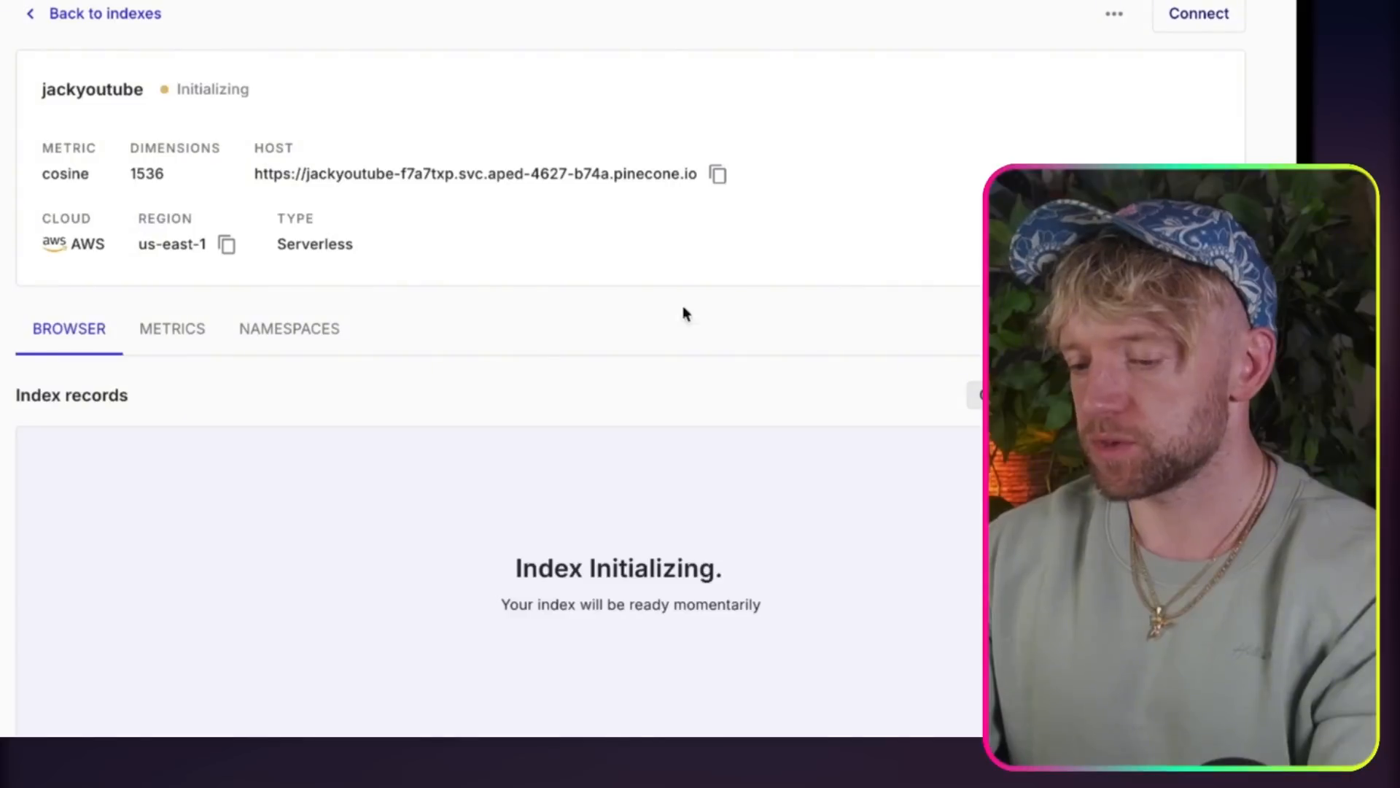
{"action": "scroll", "coordinate": [662, 413], "scroll_direction": "down", "scroll_amount": 2}
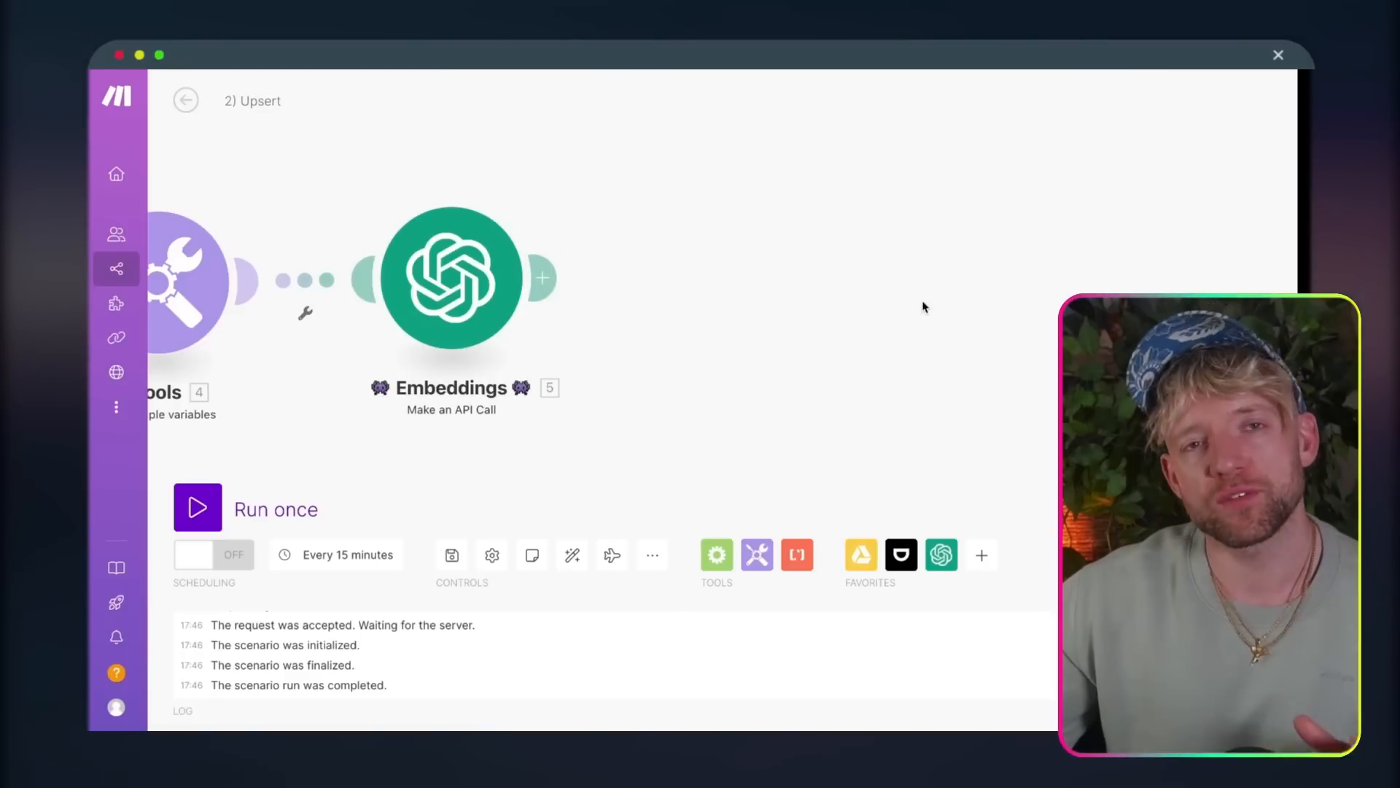
Step: Switch to Make and add a Pinecone Upsert a Vector module after Embeddings in the 2) Upsert scenario
{"action": "left_click_drag", "start_coordinate": [924, 307], "coordinate": [800, 303]}
{"action": "left_click", "coordinate": [409, 273]}
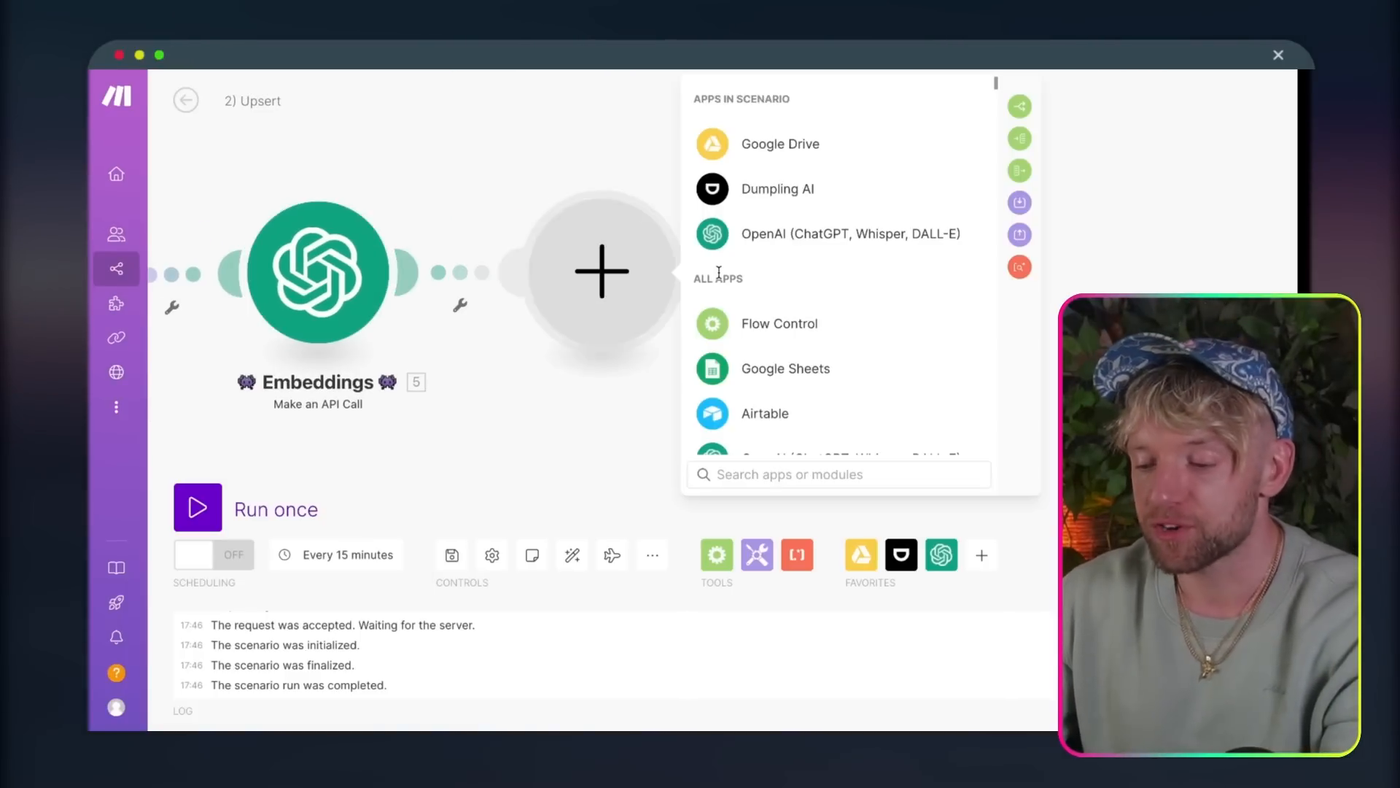
{"action": "type", "text": "pinecone"}
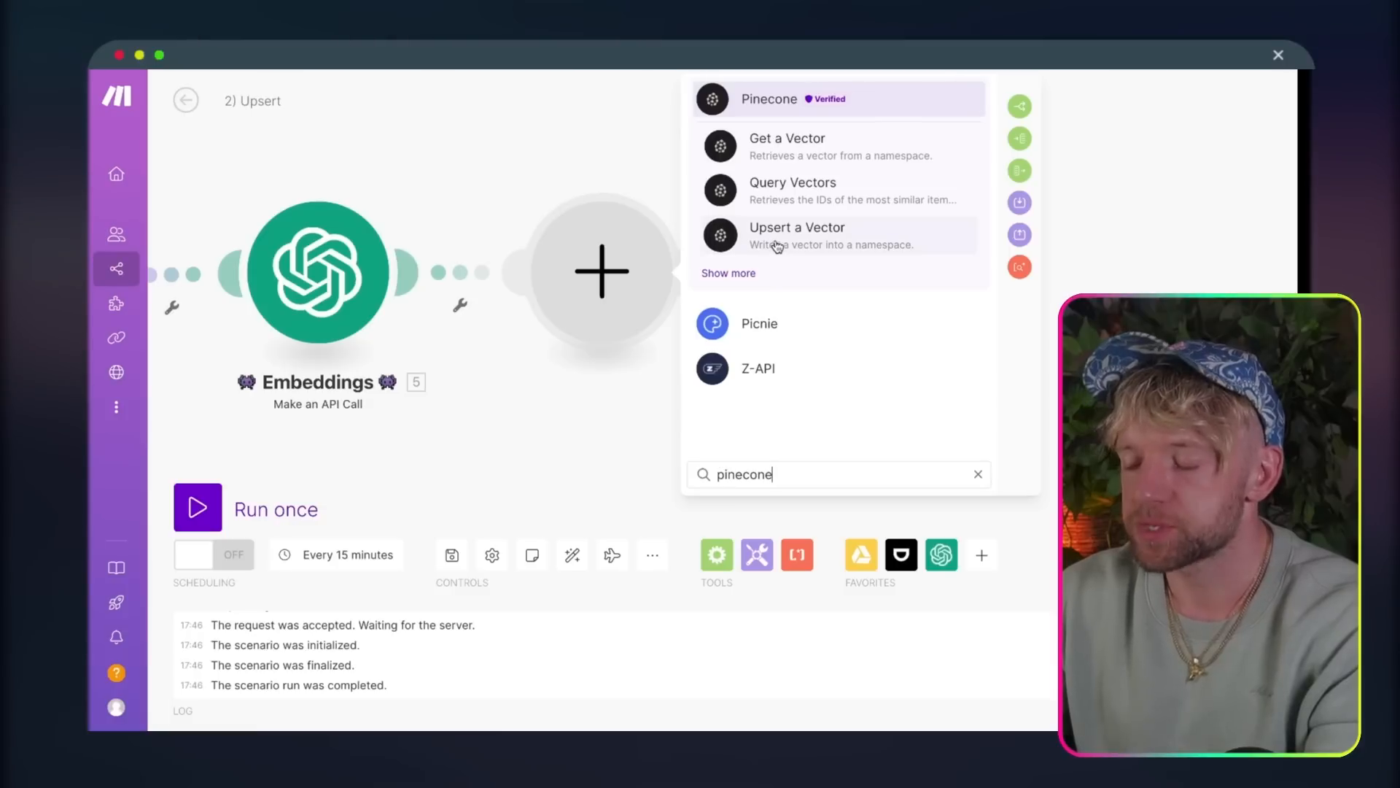
{"action": "left_click", "coordinate": [799, 244]}
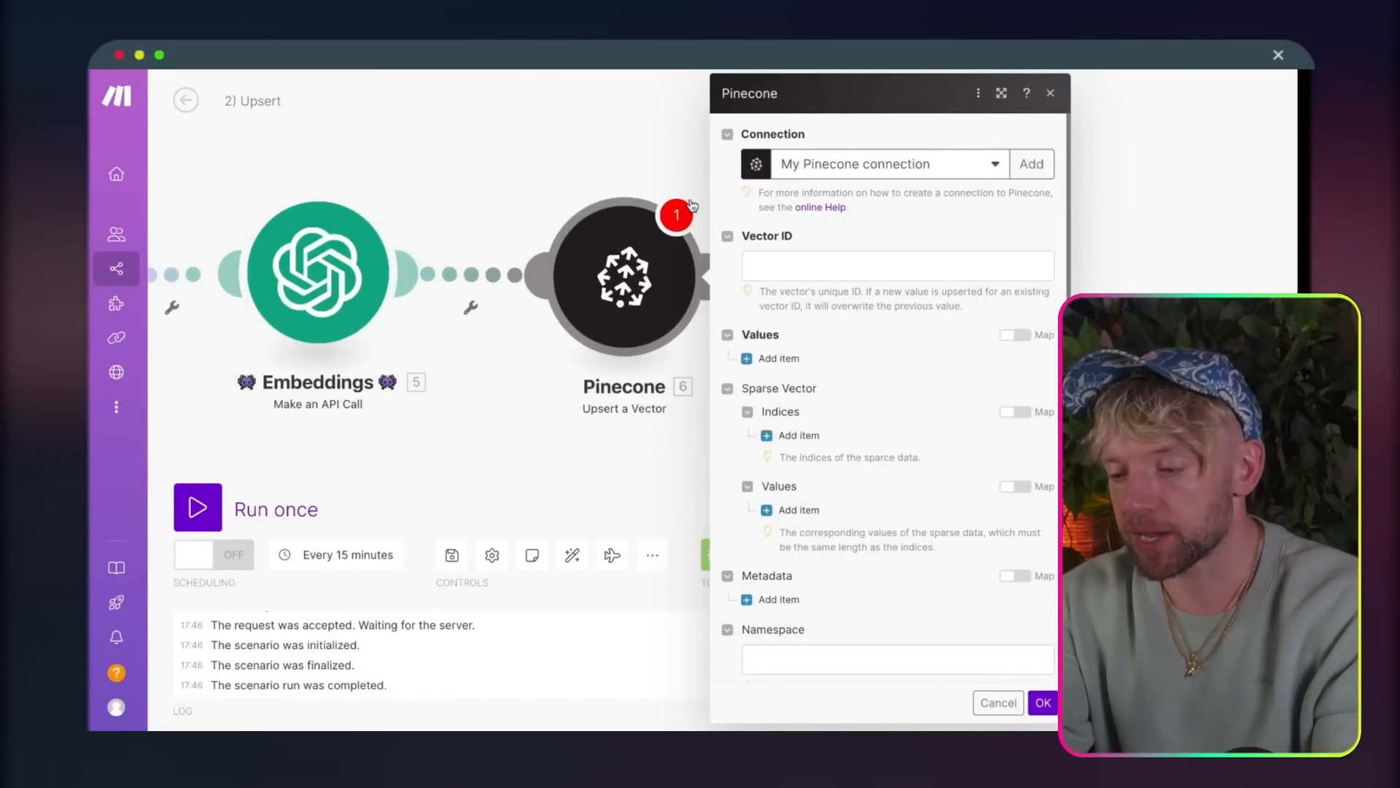
{"action": "left_click", "coordinate": [1032, 163]}
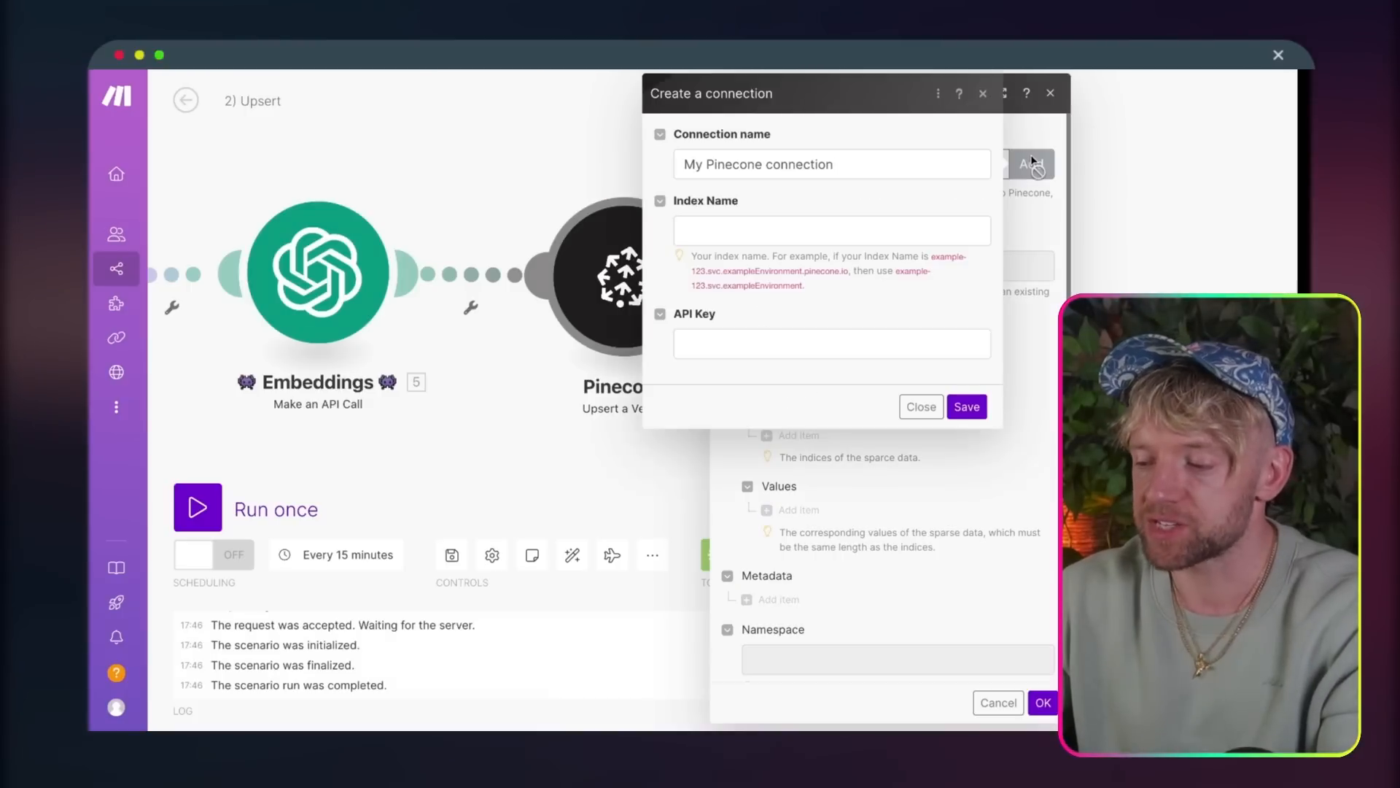
{"action": "left_click", "coordinate": [741, 227]}
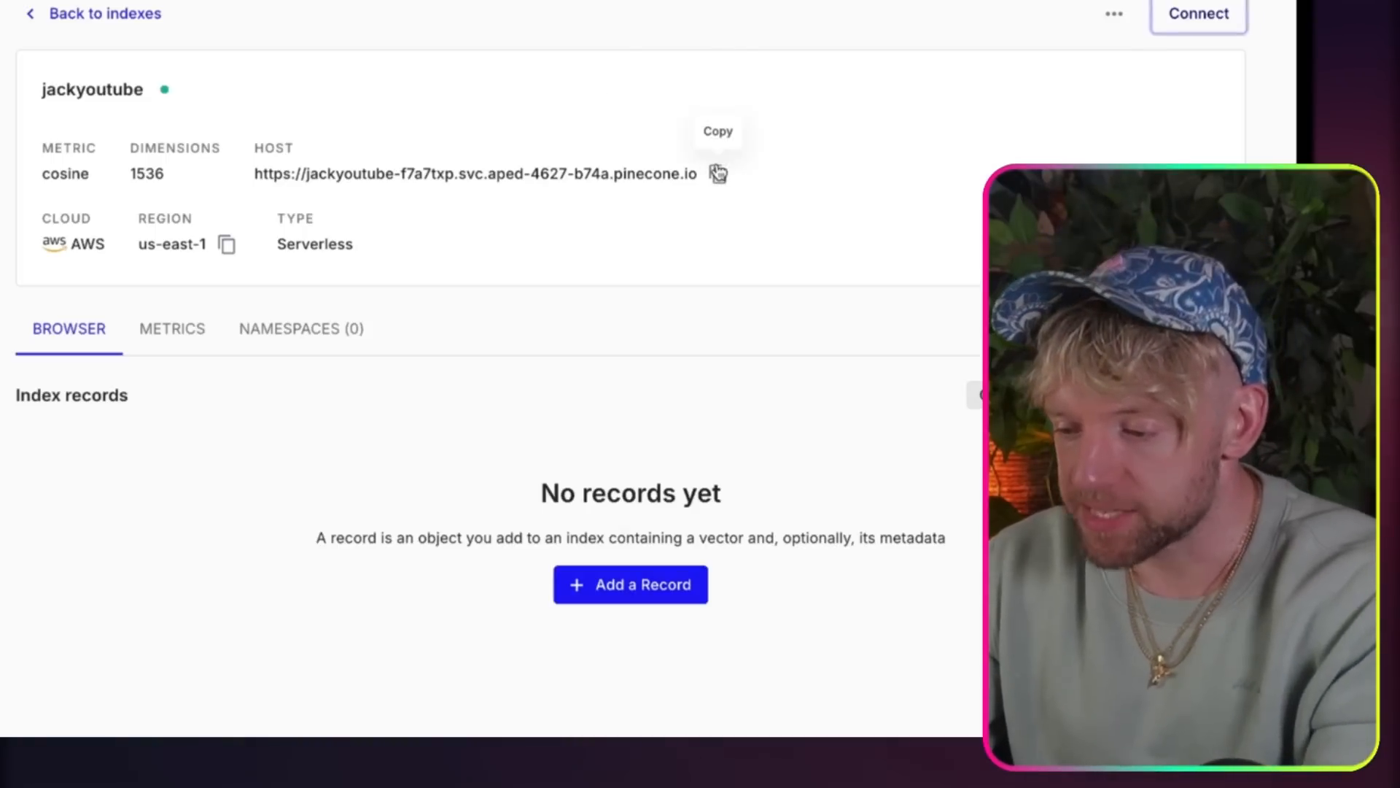
{"action": "left_click", "coordinate": [719, 173]}
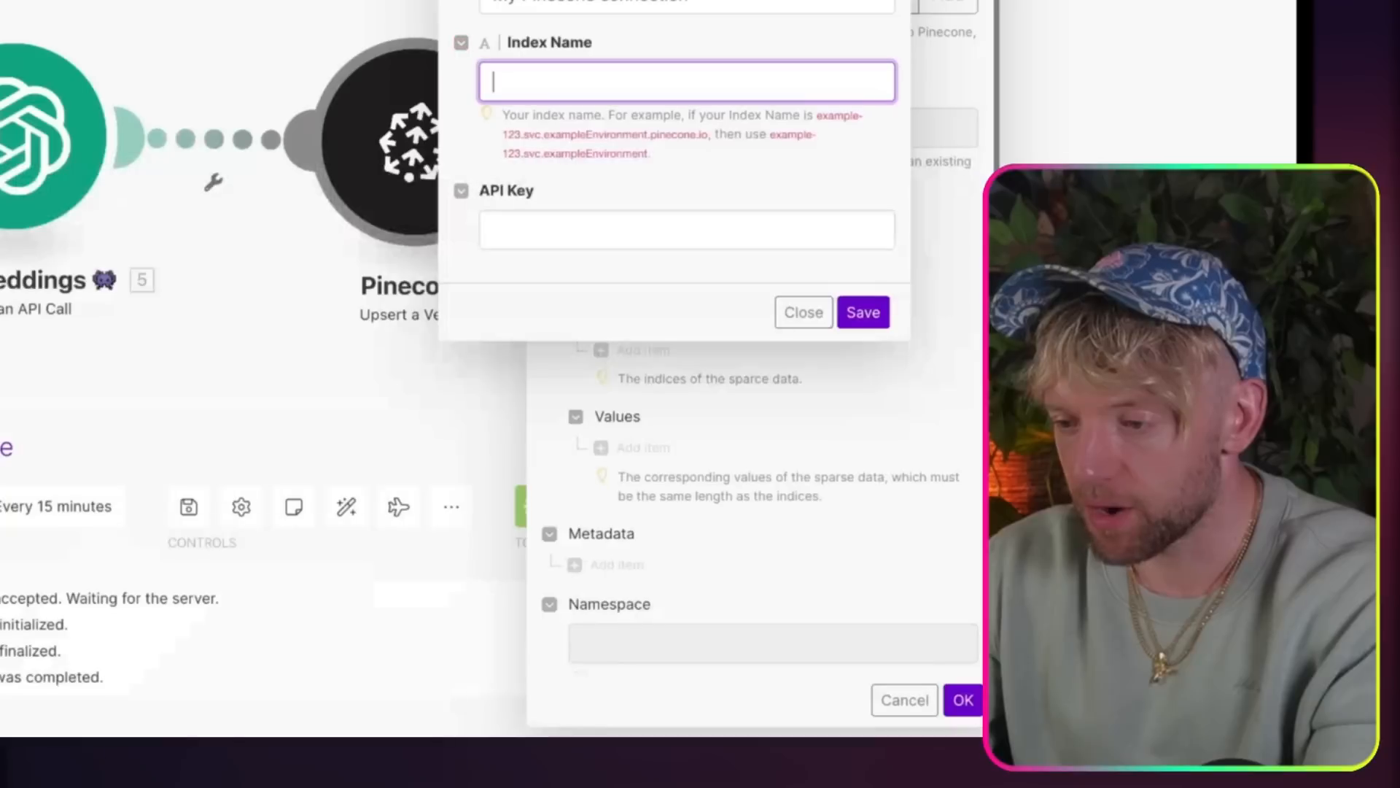
{"action": "key", "text": "ctrl+v"}
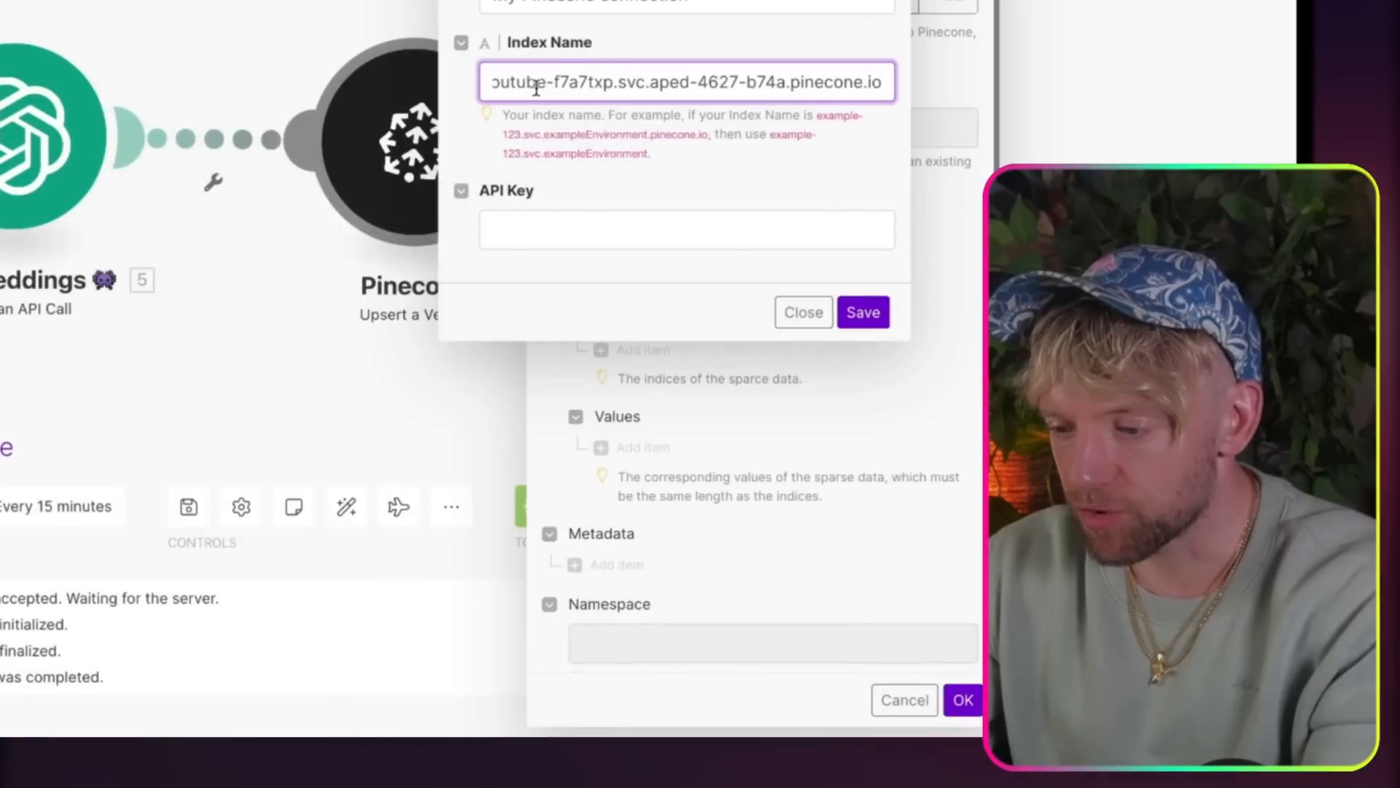
{"action": "left_click_drag", "start_coordinate": [536, 88], "coordinate": [332, 95]}
{"action": "left_click", "coordinate": [509, 77]}
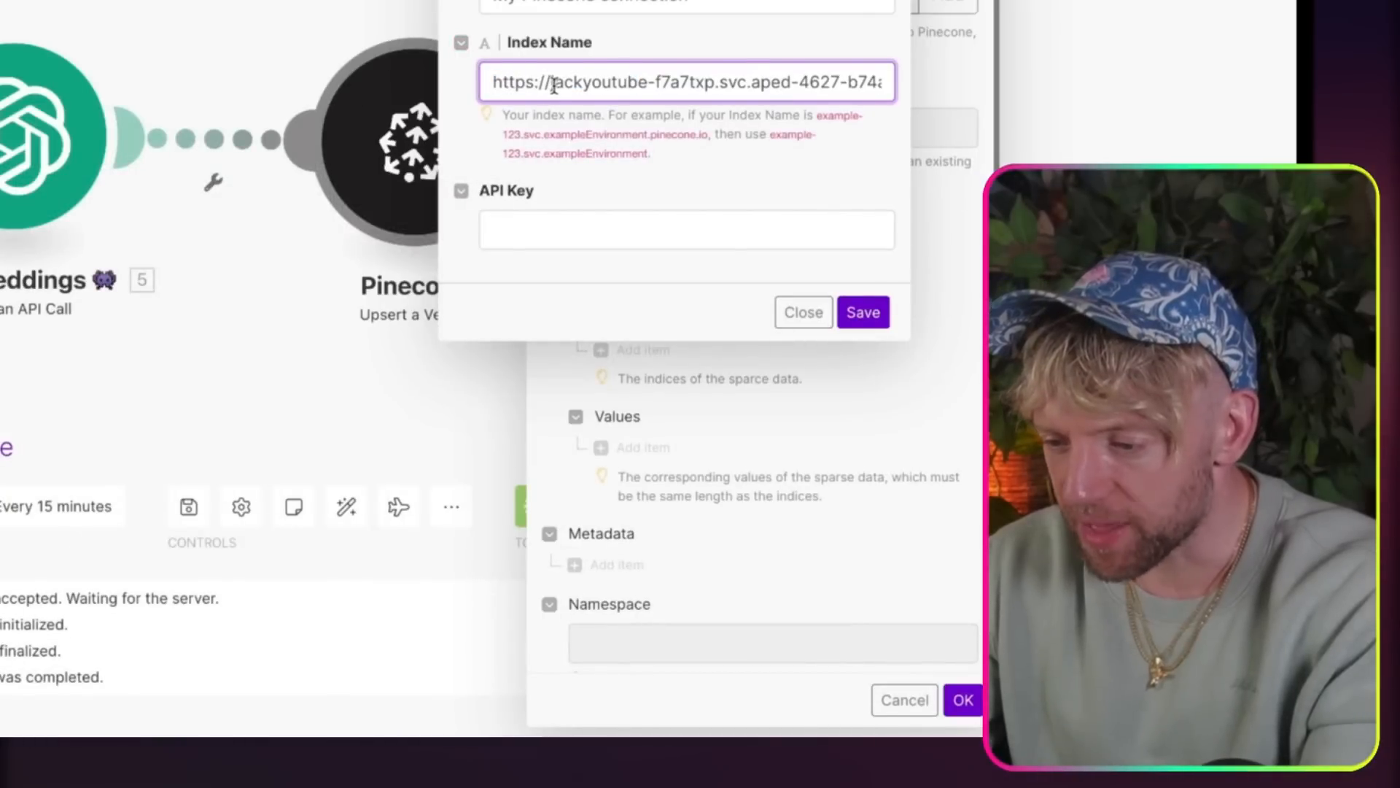
{"action": "key", "text": "BackSpace"}
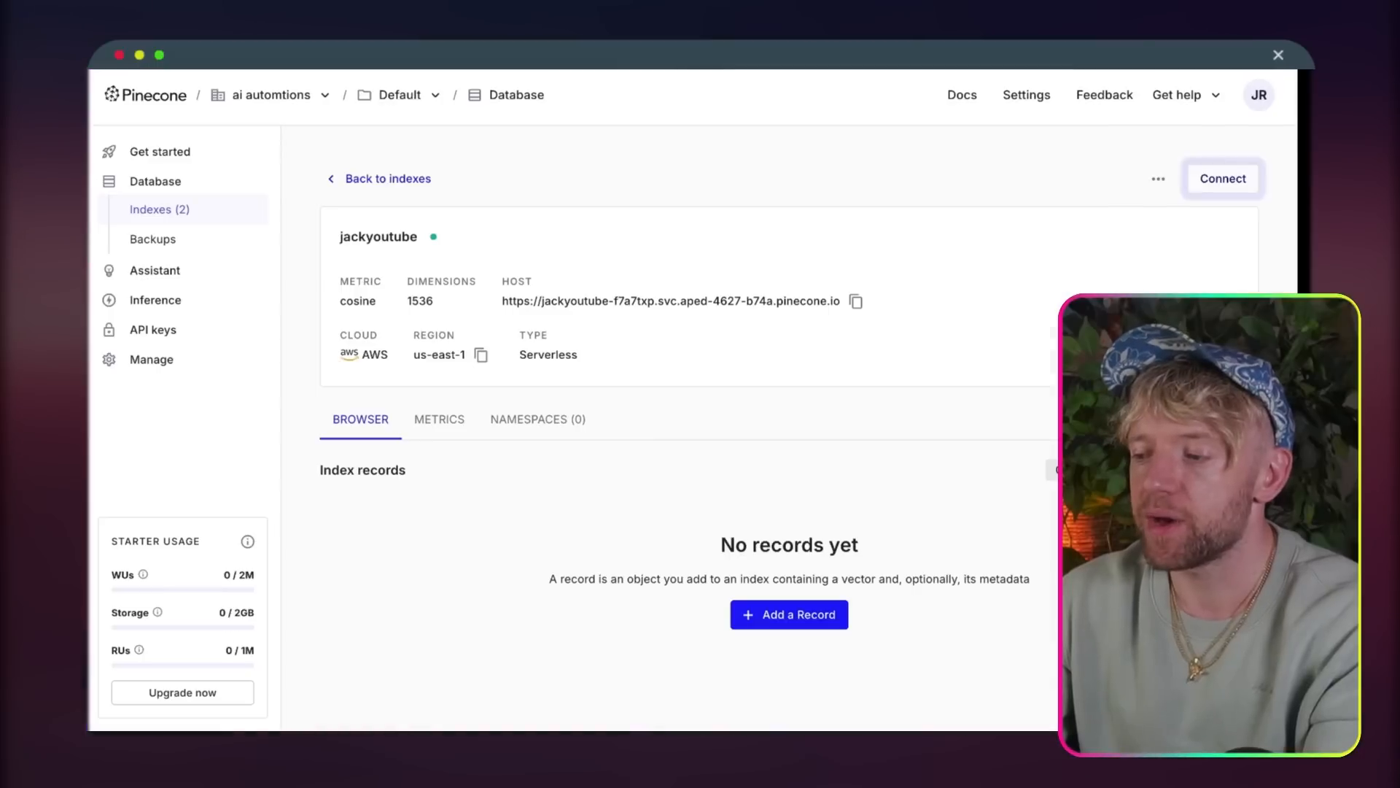
Step: Open Pinecone's API keys and fill the API Key field of the new Make connection
{"action": "left_click", "coordinate": [155, 330]}
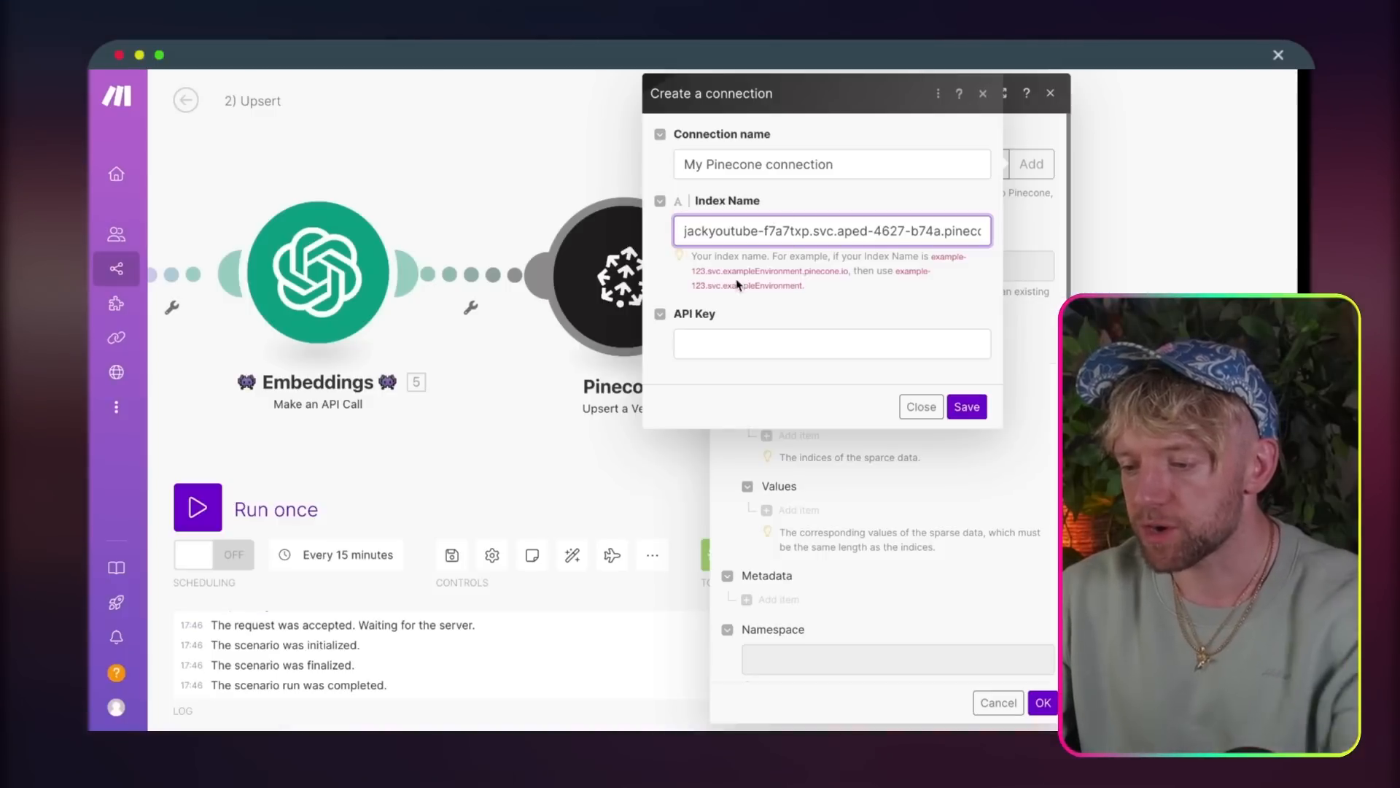
{"action": "left_click", "coordinate": [721, 332]}
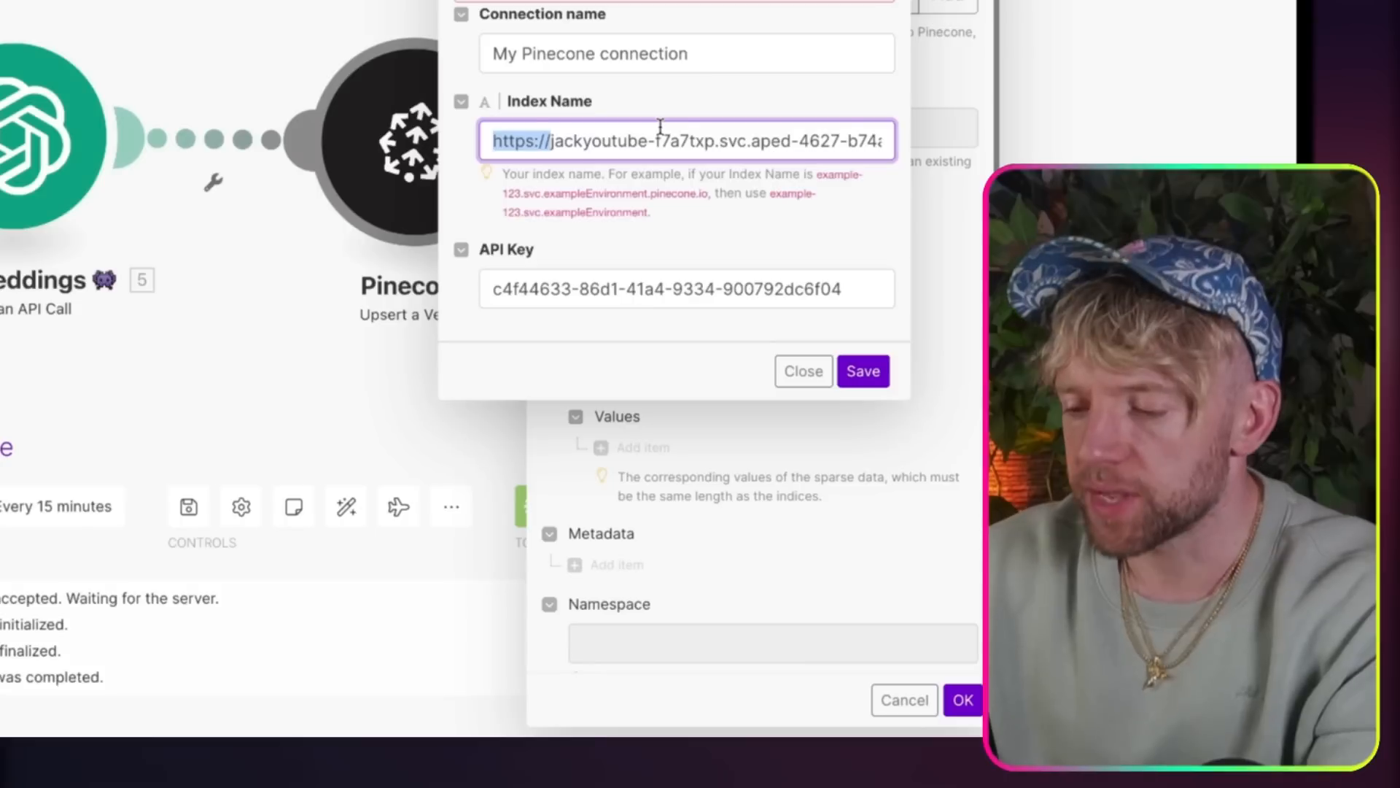
{"action": "key", "text": "BackSpace"}
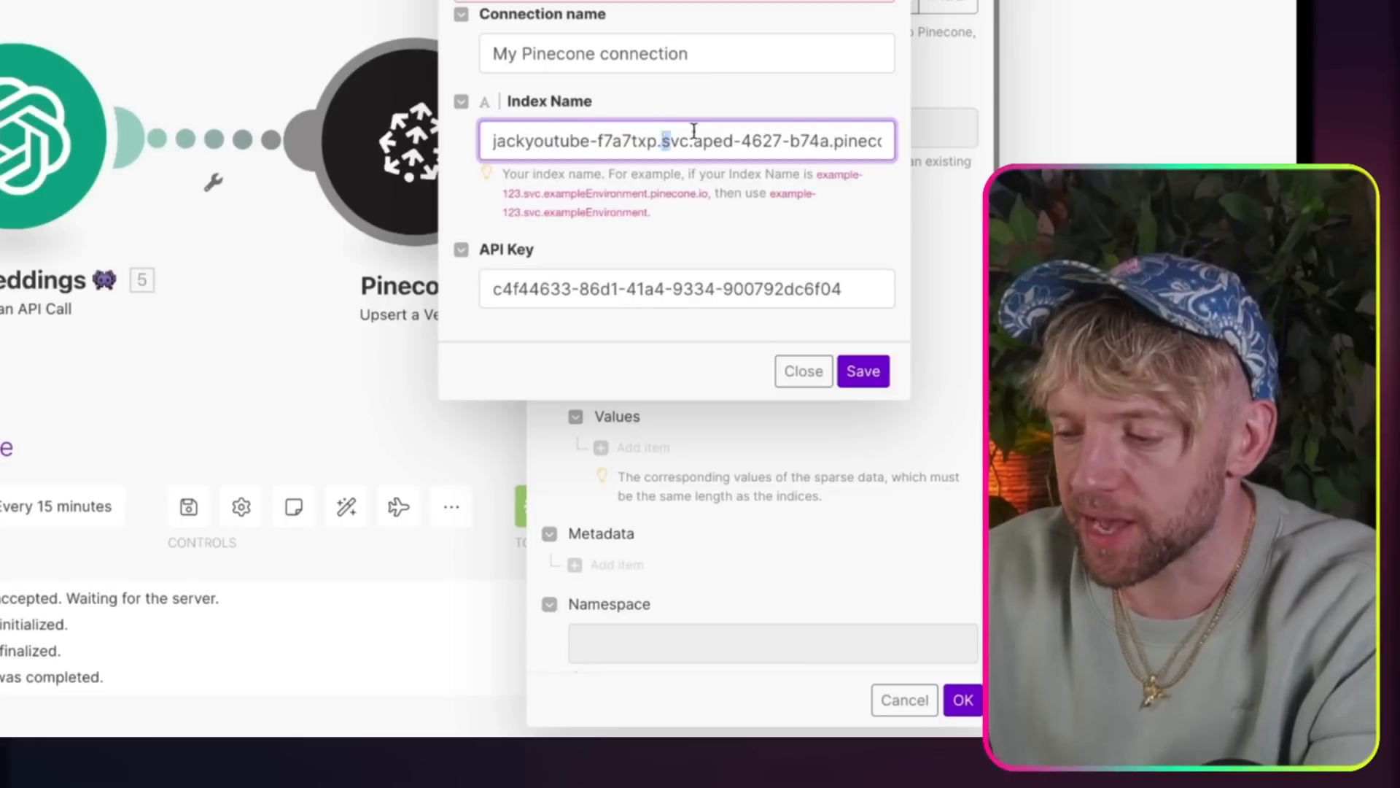
Step: Shorten the connection's Index Name to jackyoutube-f7a7txp.svc.aped-4627-b74a by removing .pinecone.io, and save the connection
{"action": "left_click_drag", "start_coordinate": [693, 130], "coordinate": [1084, 141]}
{"action": "left_click", "coordinate": [853, 139]}
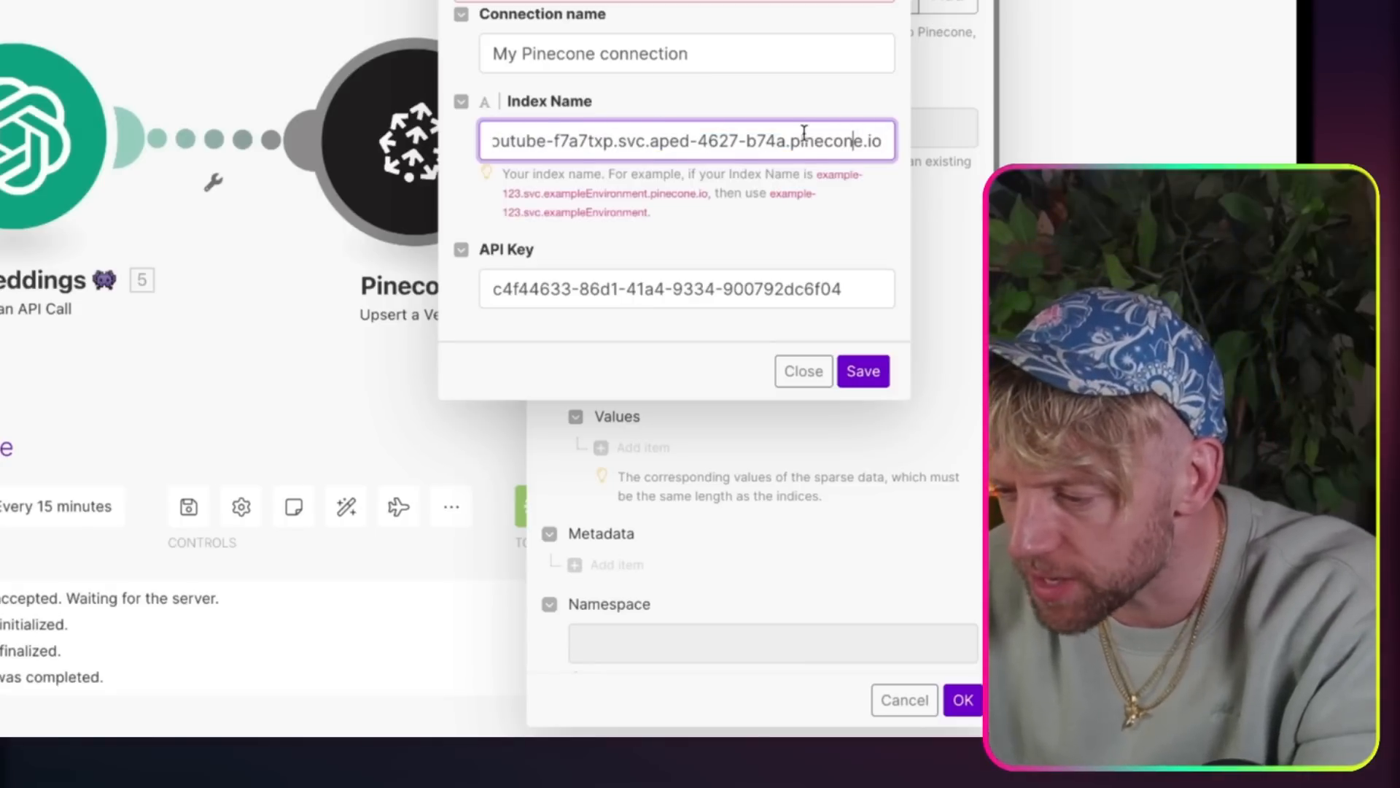
{"action": "left_click_drag", "start_coordinate": [848, 142], "coordinate": [886, 140]}
{"action": "key", "text": "BackSpace"}
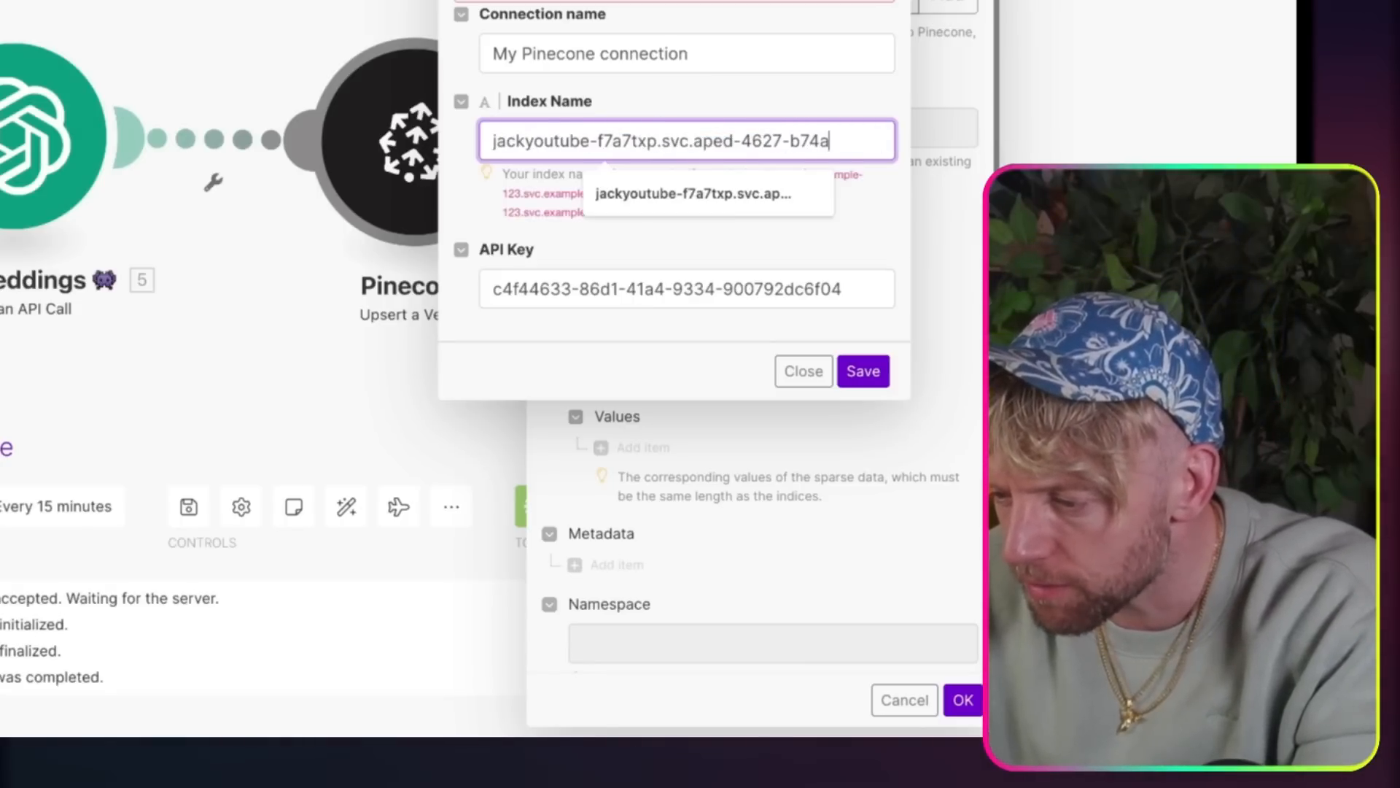
{"action": "left_click", "coordinate": [873, 206]}
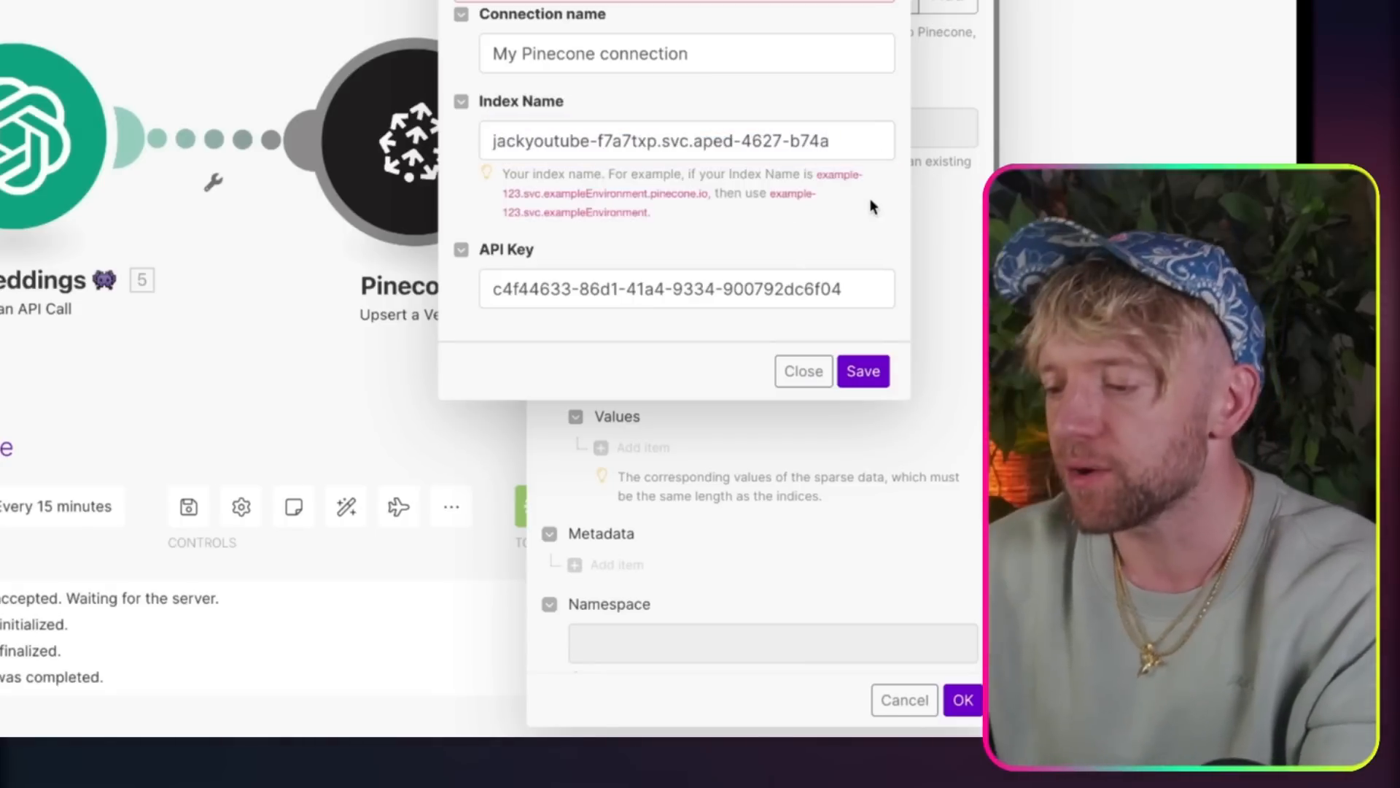
{"action": "left_click", "coordinate": [863, 371]}
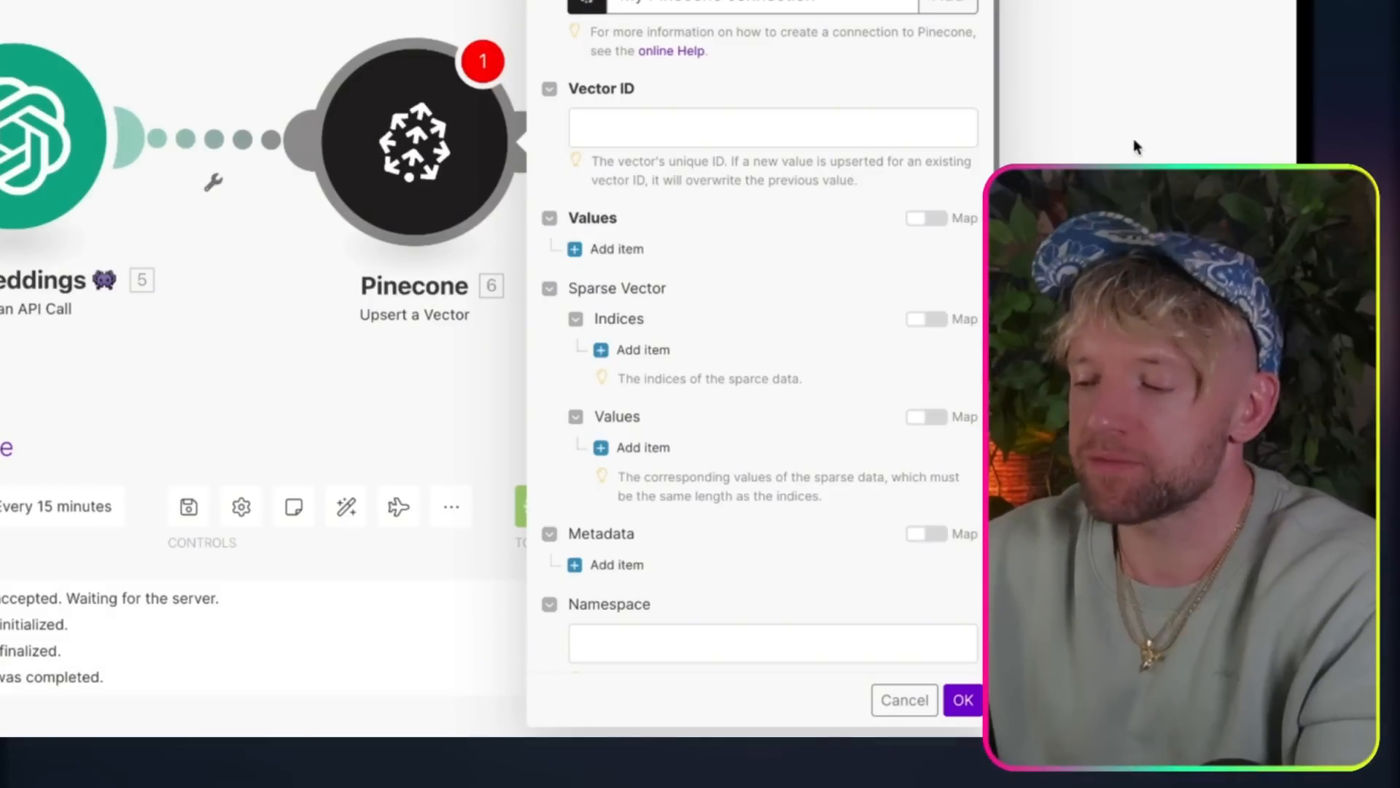
Step: Map the Name of the Google Drive downloaded file to the Pinecone module's Vector ID
{"action": "left_click", "coordinate": [588, 134]}
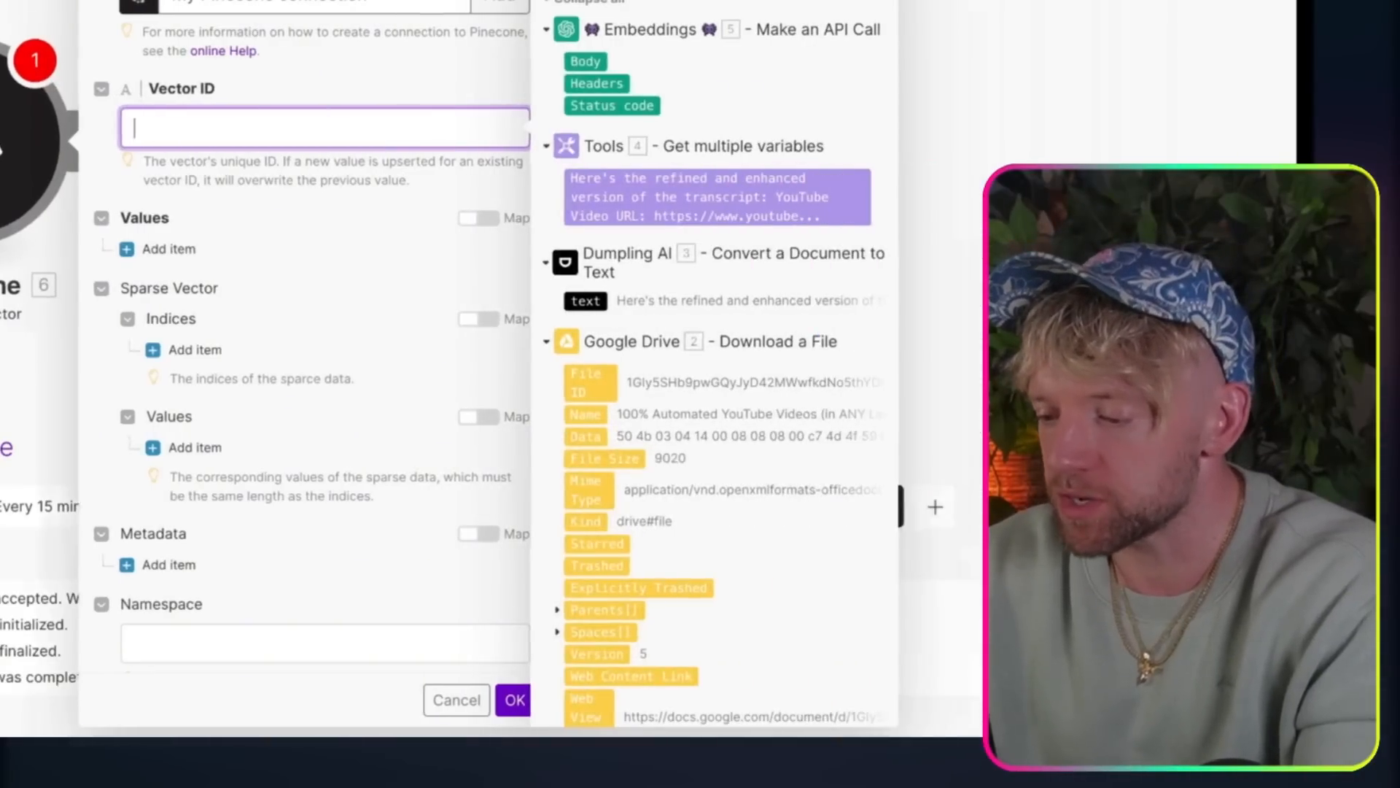
{"action": "scroll", "coordinate": [716, 448], "scroll_direction": "down", "scroll_amount": 2}
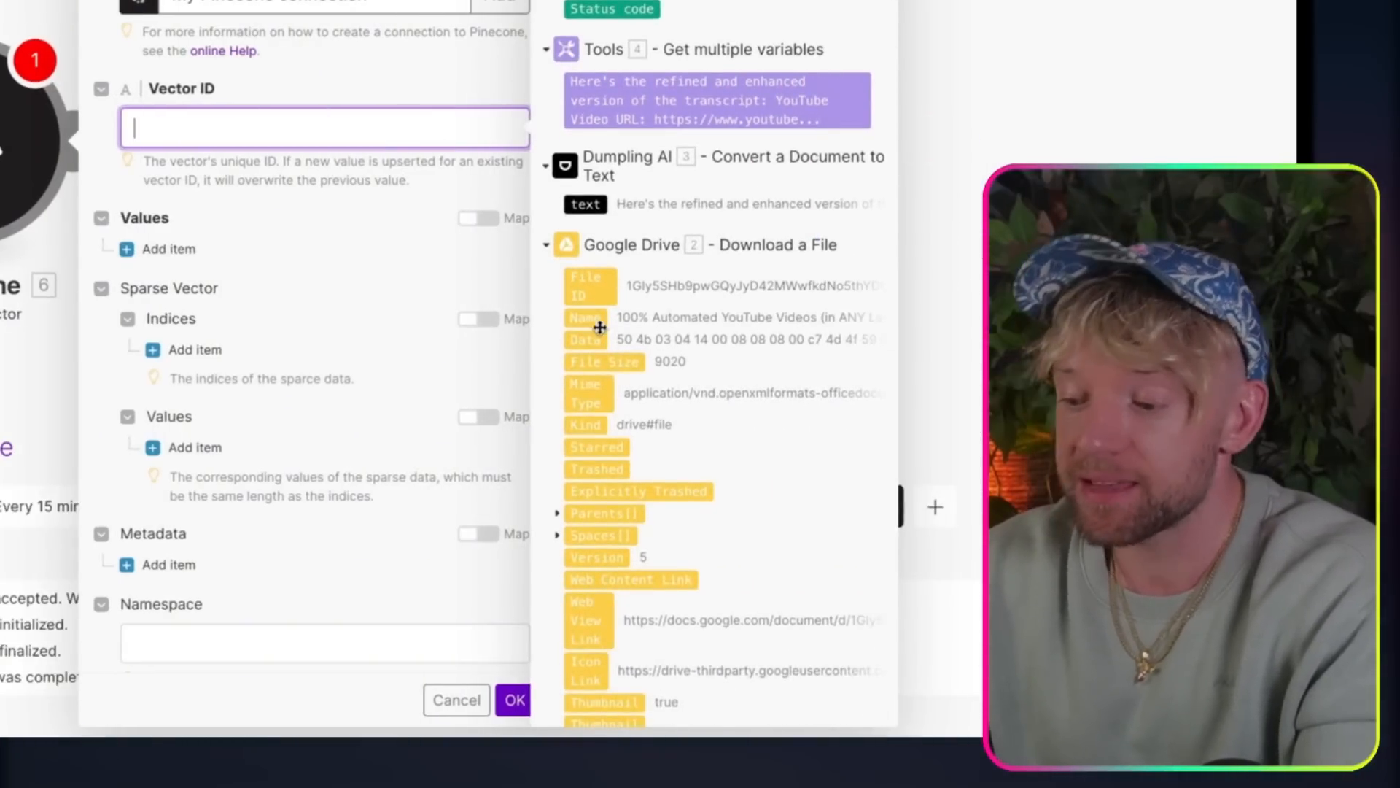
{"action": "left_click_drag", "start_coordinate": [600, 327], "coordinate": [234, 130]}
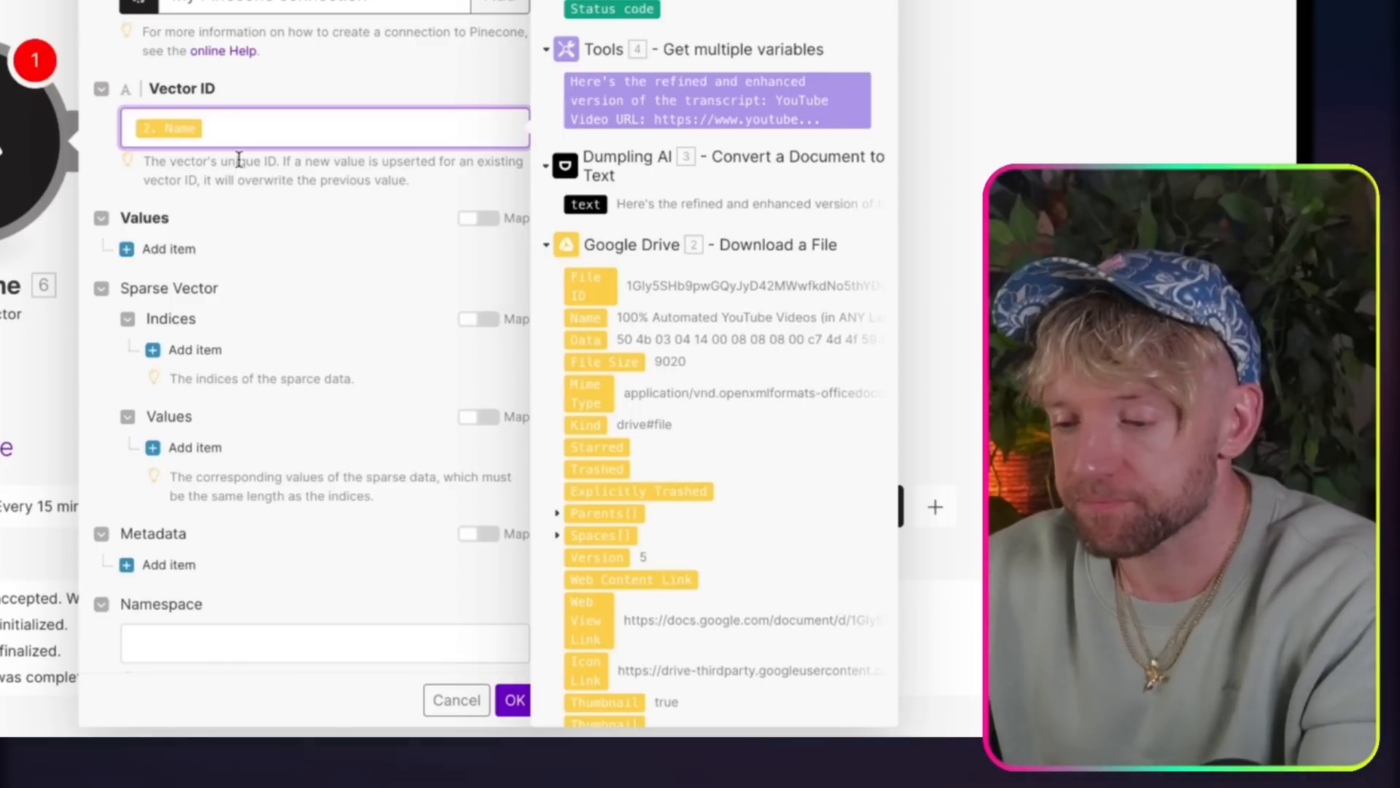
Step: Add a blank item under the Pinecone module's Values and save the module
{"action": "left_click", "coordinate": [169, 249]}
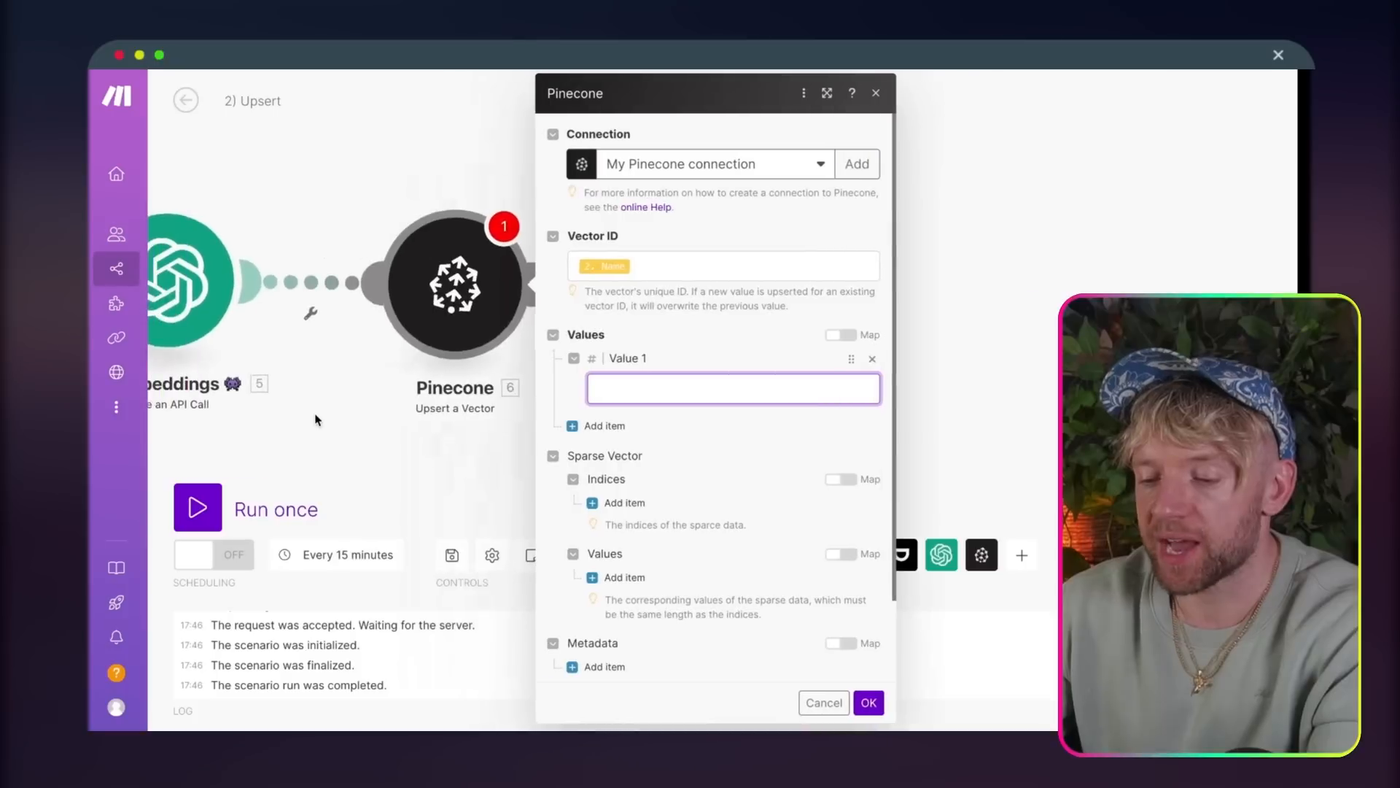
{"action": "left_click", "coordinate": [691, 400]}
{"action": "left_click", "coordinate": [792, 347]}
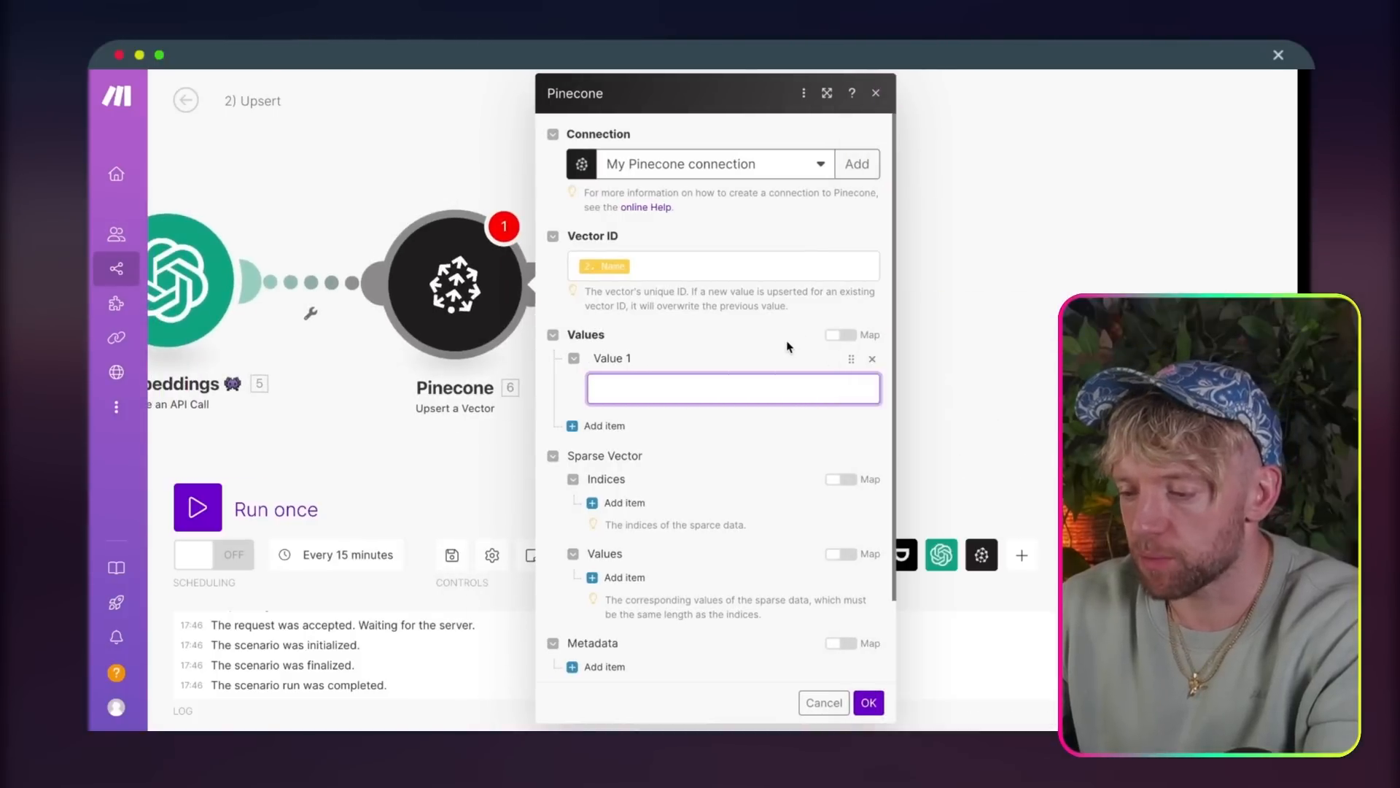
{"action": "left_click", "coordinate": [869, 703]}
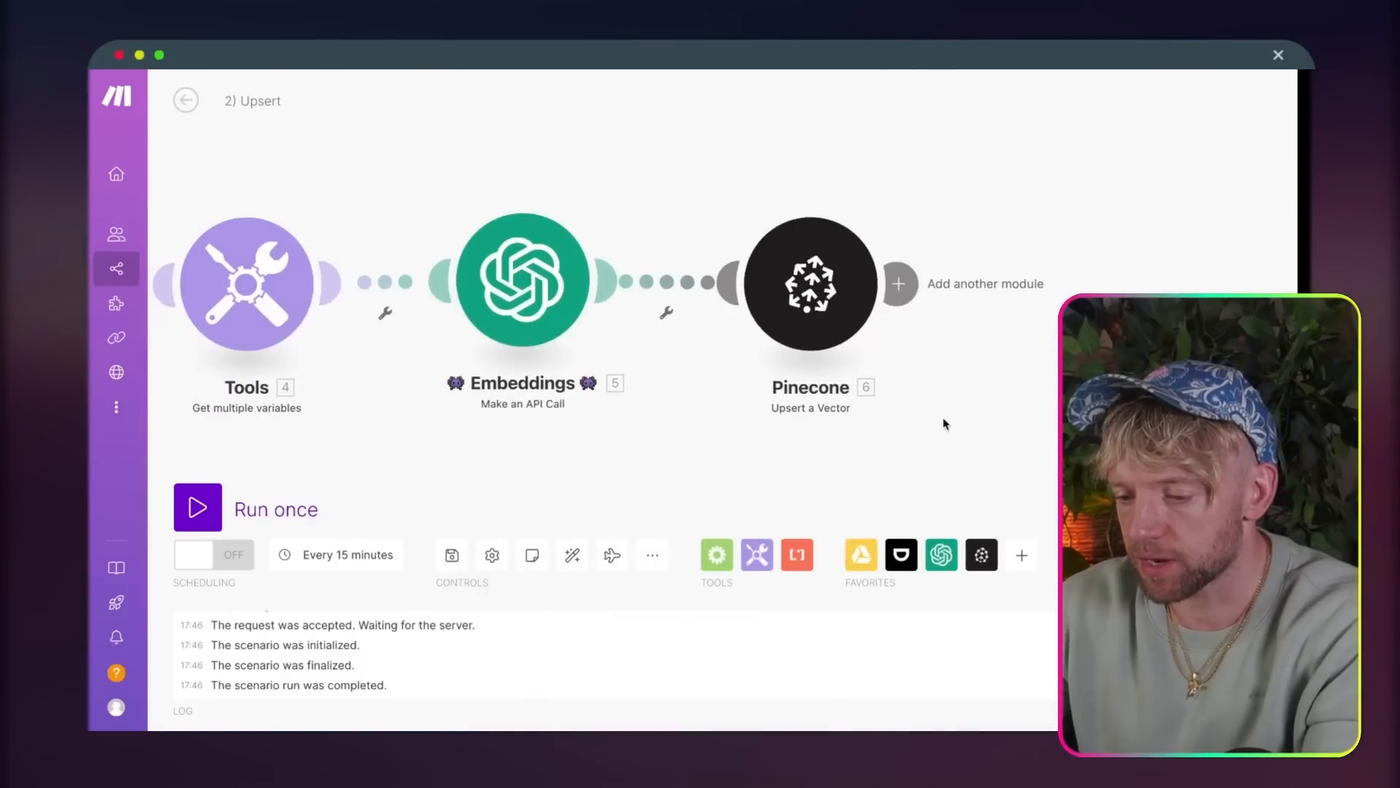
Step: Unlink the Pinecone module from Embeddings, and run the saved scenario once
{"action": "left_click", "coordinate": [684, 316]}
{"action": "left_click", "coordinate": [692, 323]}
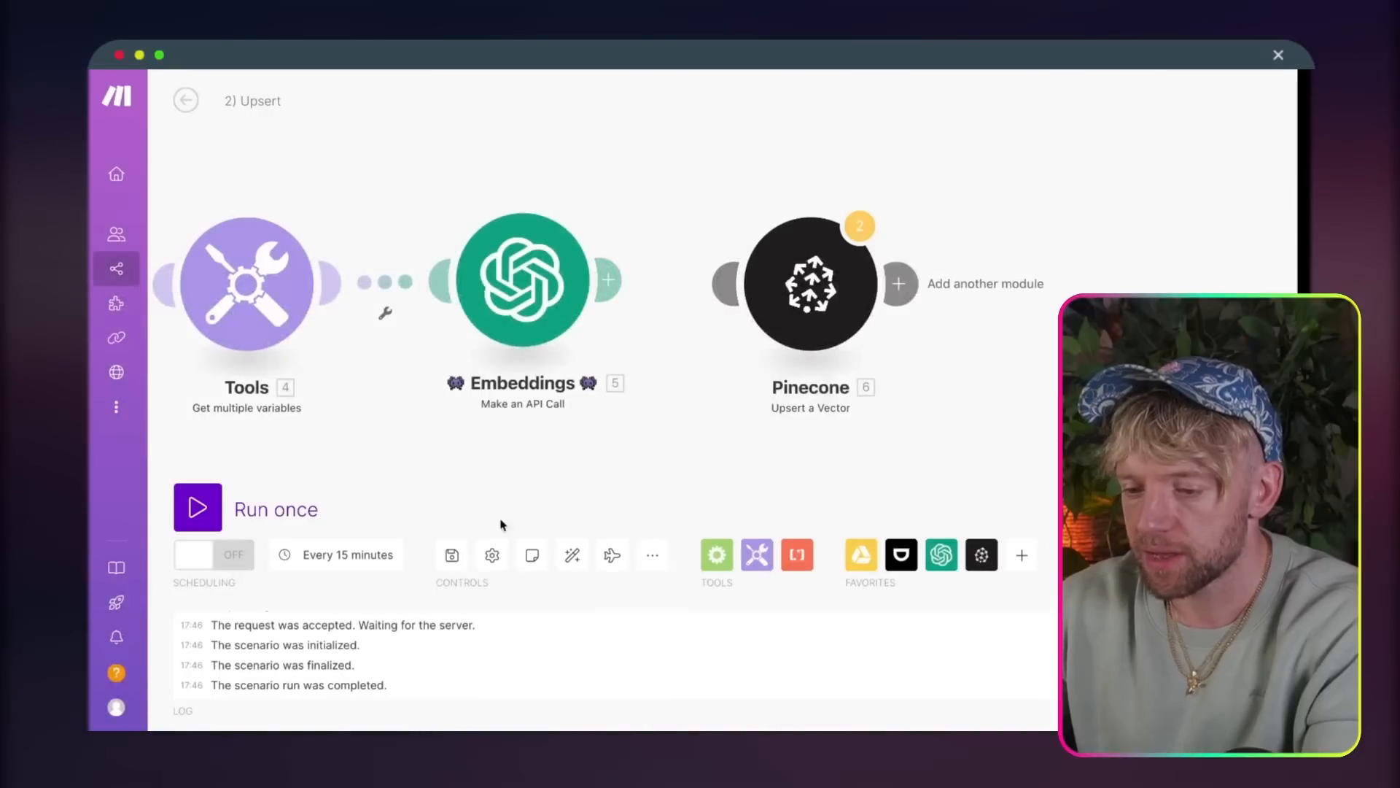
{"action": "left_click", "coordinate": [454, 558]}
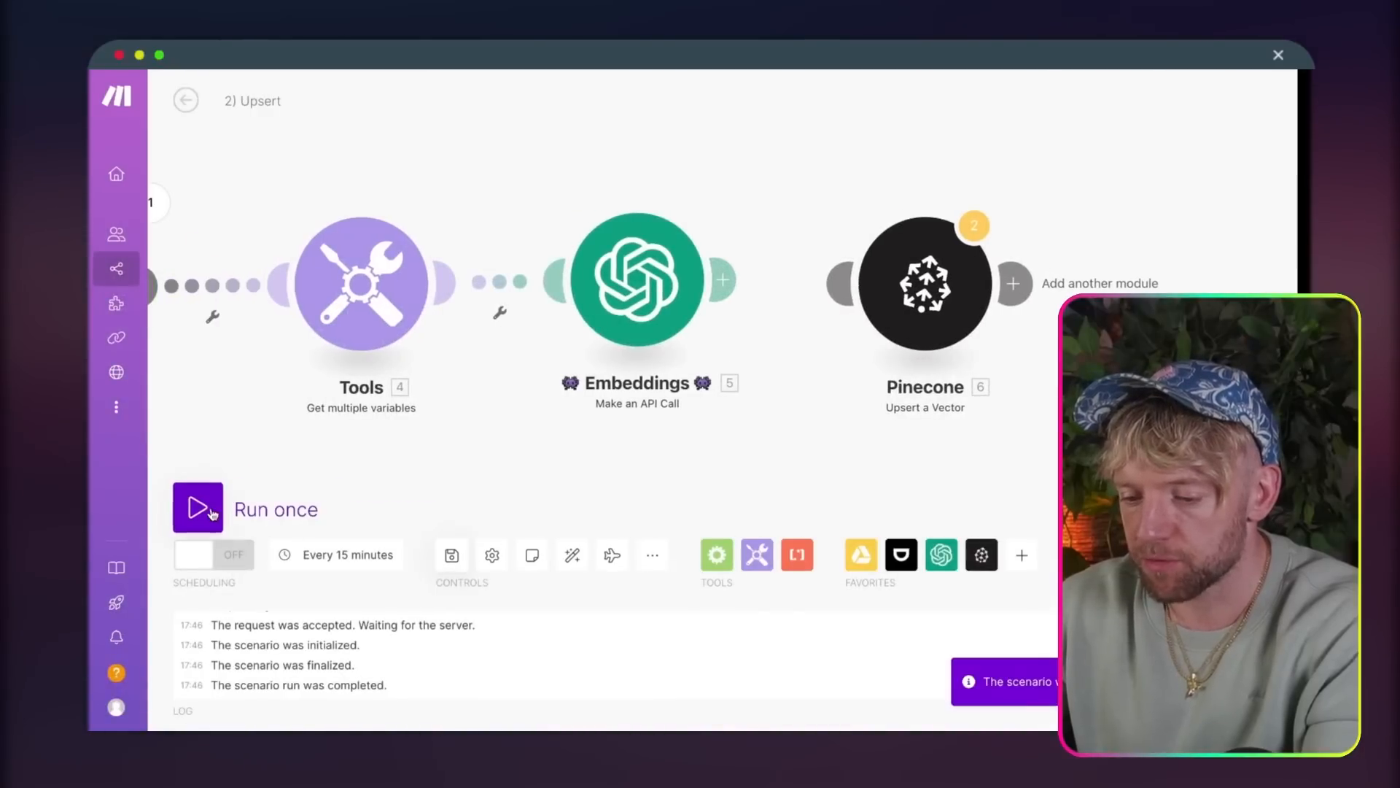
{"action": "left_click", "coordinate": [213, 514]}
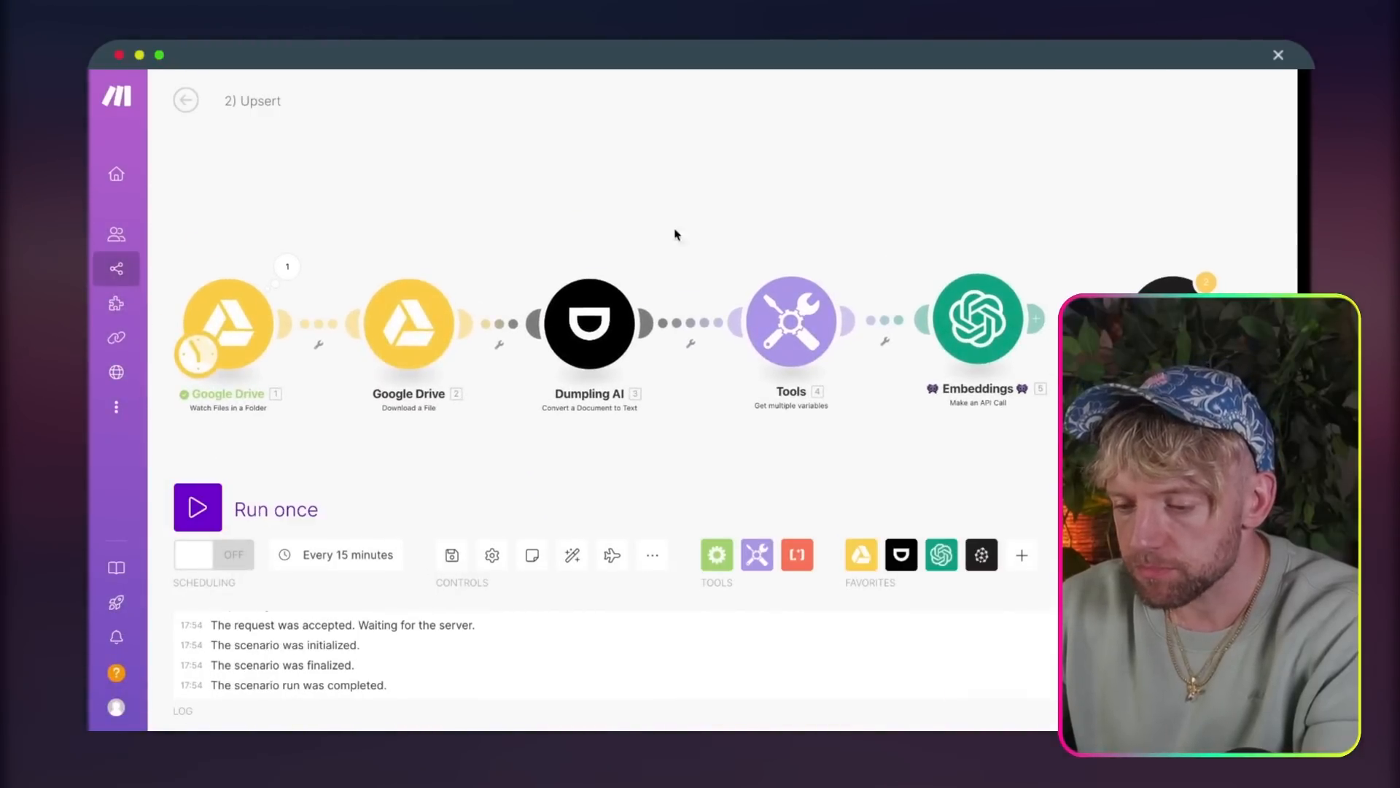
Step: Open the Embeddings run output and expand Body, data, item 1 and its embedding array
{"action": "left_click_drag", "start_coordinate": [689, 206], "coordinate": [683, 190]}
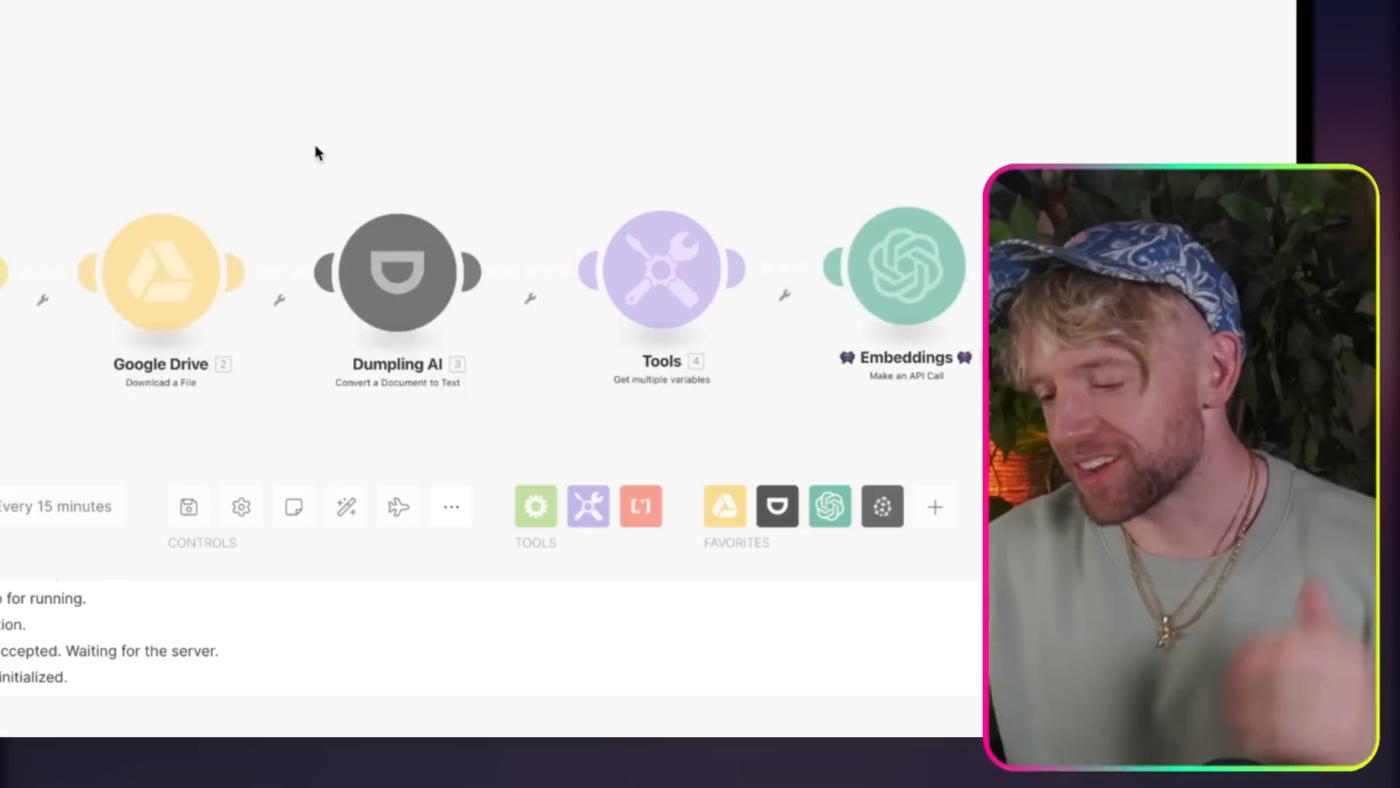
{"action": "left_click_drag", "start_coordinate": [548, 280], "coordinate": [526, 222]}
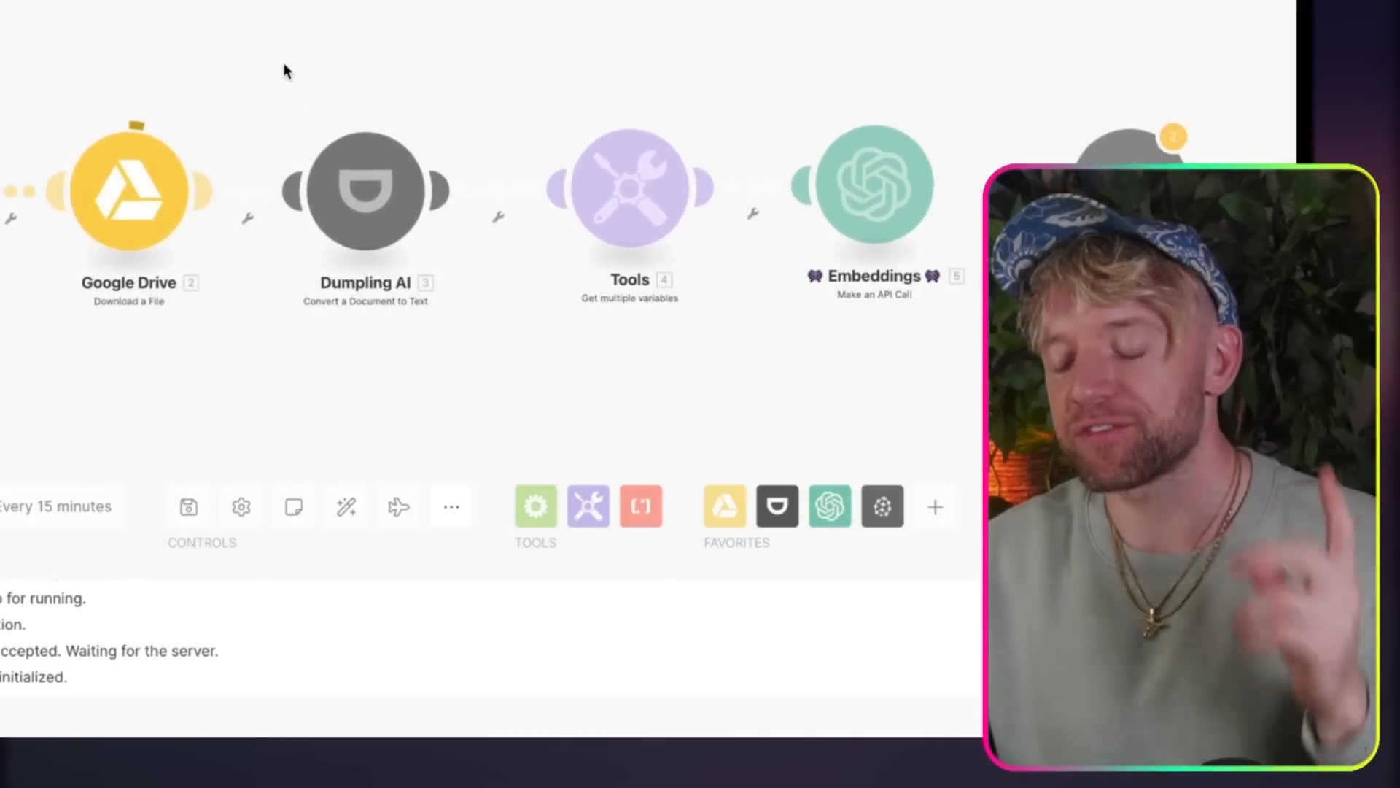
{"action": "left_click_drag", "start_coordinate": [284, 71], "coordinate": [228, 31]}
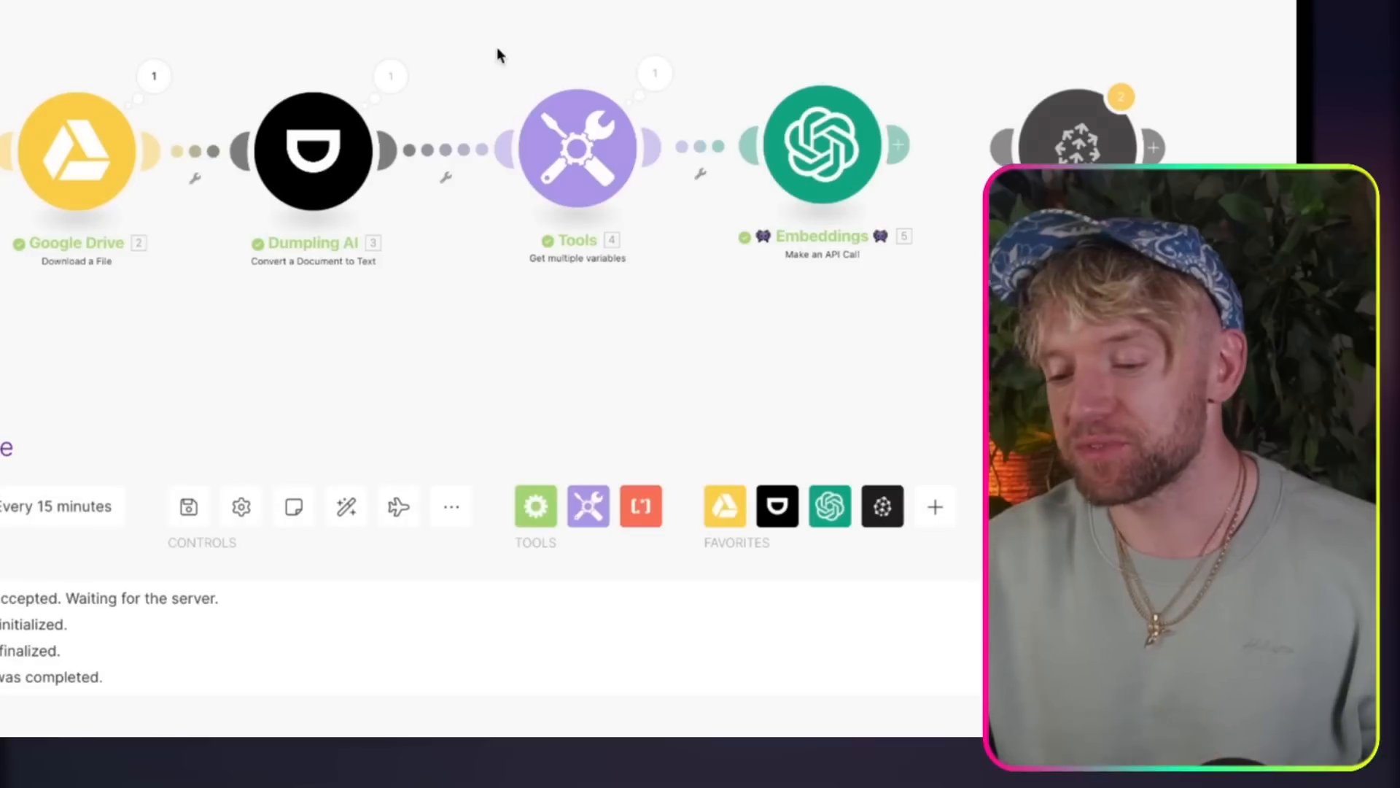
{"action": "left_click_drag", "start_coordinate": [497, 47], "coordinate": [343, 34]}
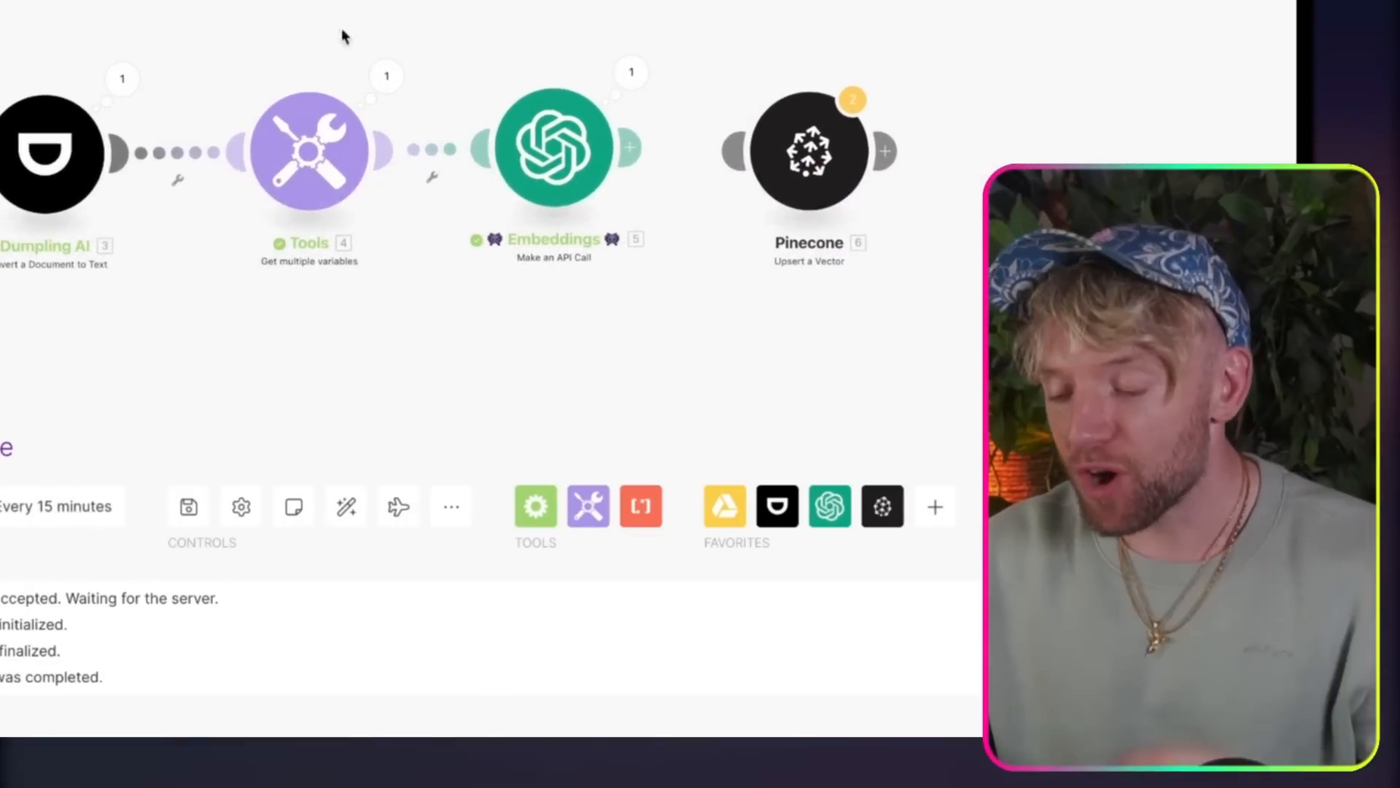
{"action": "left_click_drag", "start_coordinate": [544, 3], "coordinate": [292, 3]}
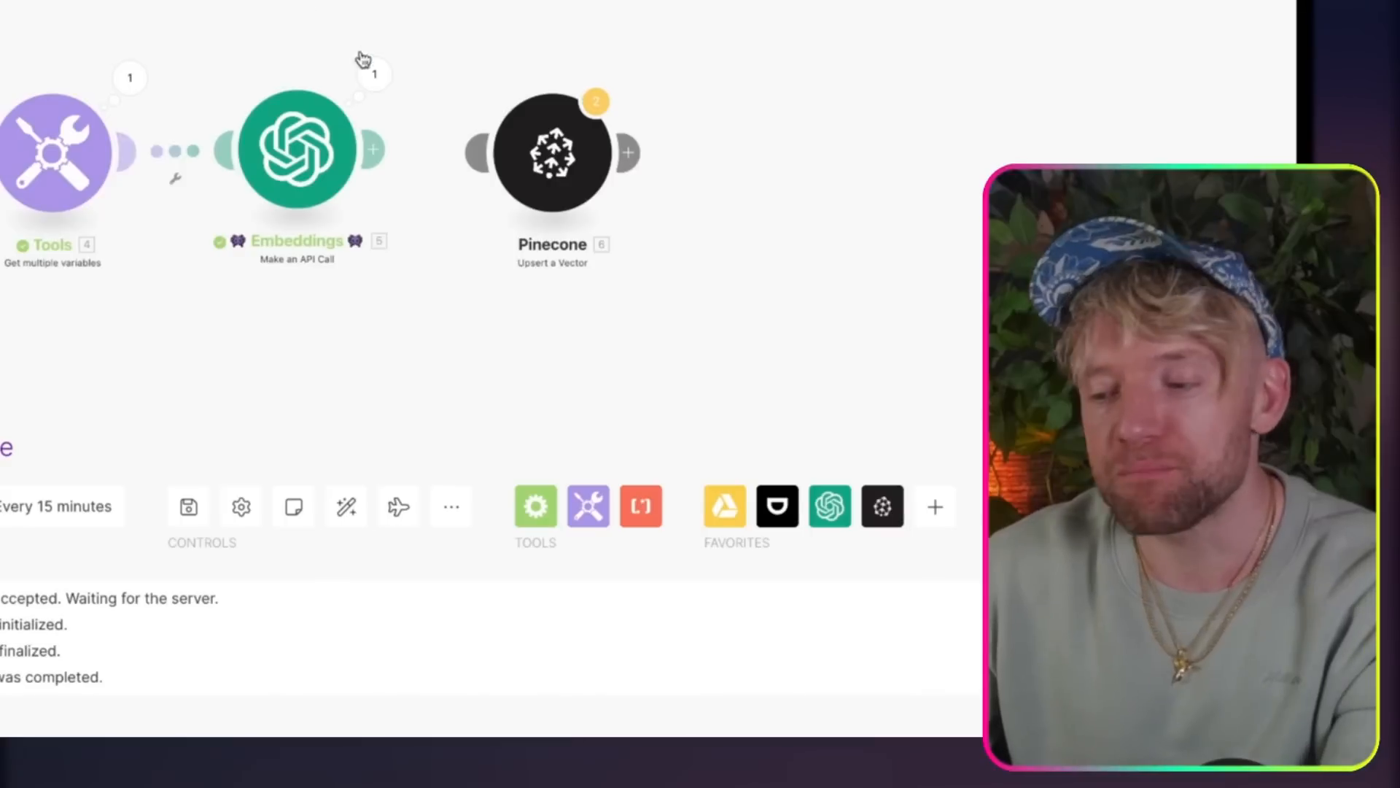
{"action": "left_click", "coordinate": [373, 74]}
{"action": "left_click", "coordinate": [480, 293]}
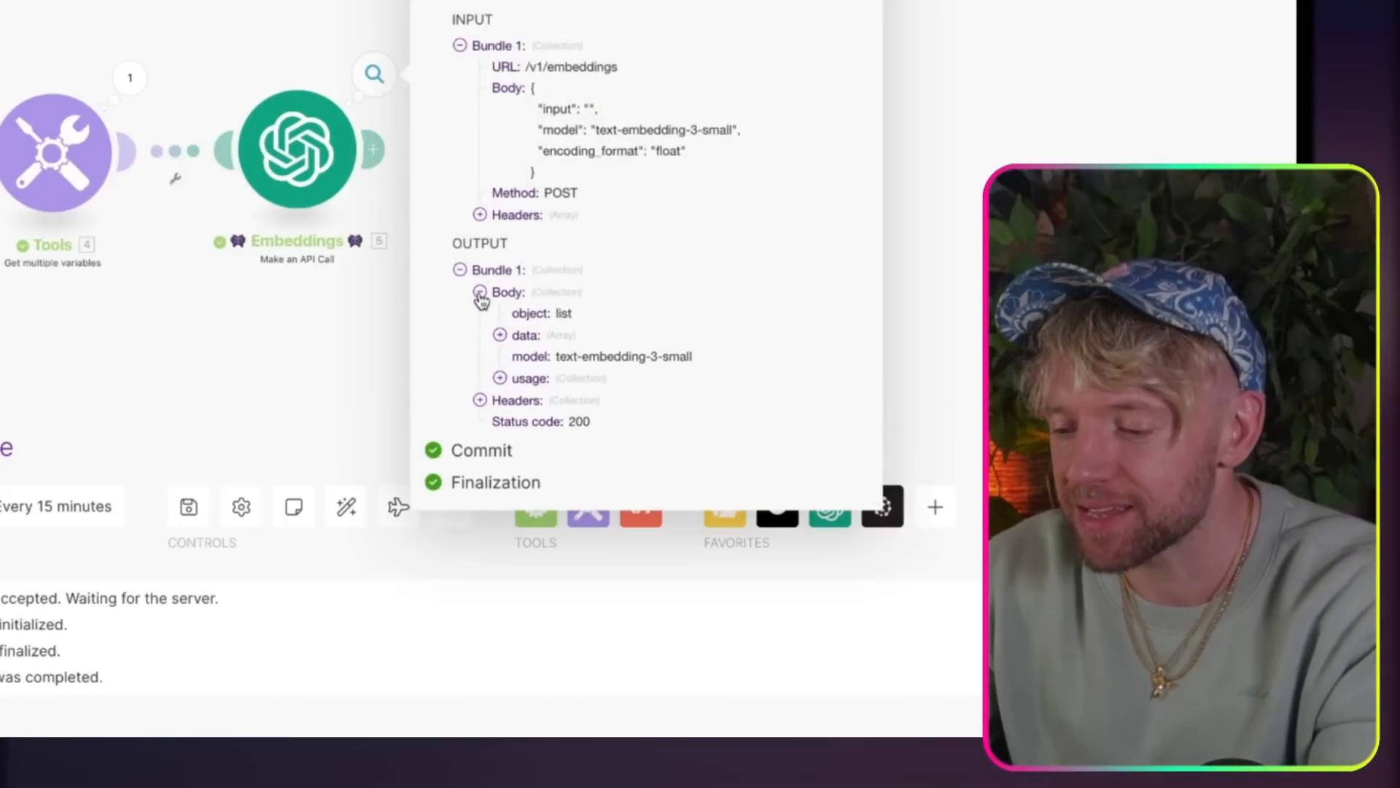
{"action": "left_click", "coordinate": [500, 335]}
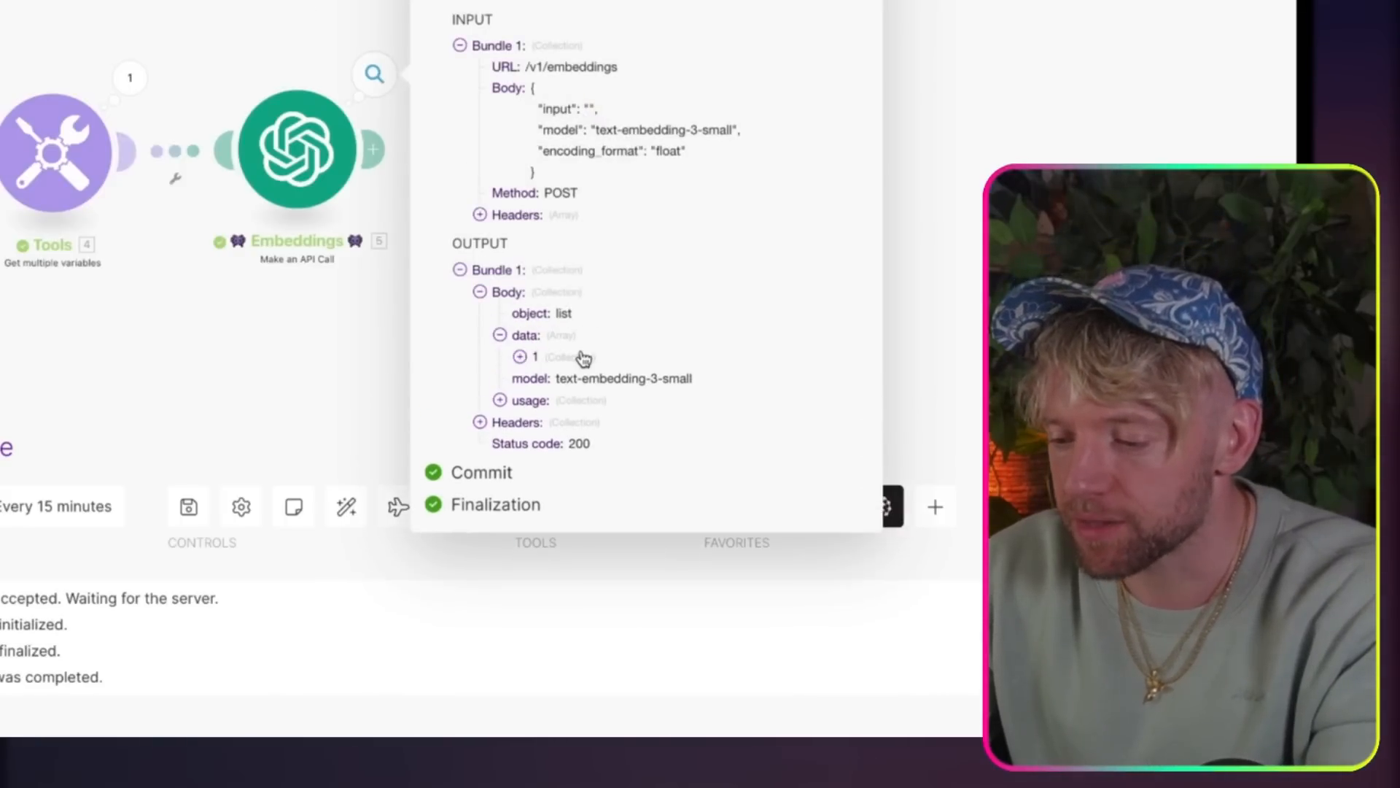
{"action": "left_click", "coordinate": [518, 357]}
{"action": "left_click", "coordinate": [542, 420]}
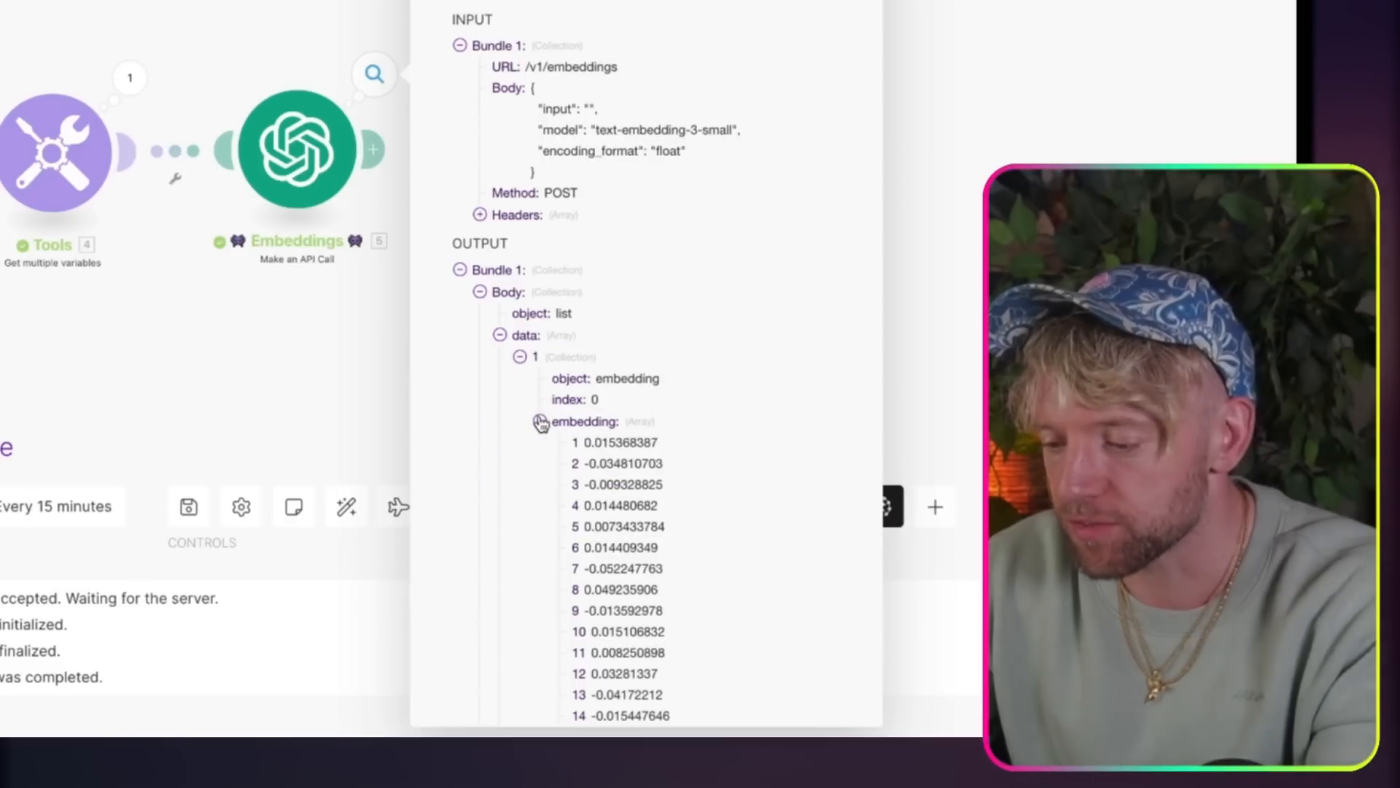
Step: Examine the numbered vector values through the end of the embedding array
{"action": "scroll", "coordinate": [598, 452], "scroll_direction": "down", "scroll_amount": 15}
{"action": "scroll", "coordinate": [661, 489], "scroll_direction": "down", "scroll_amount": 20}
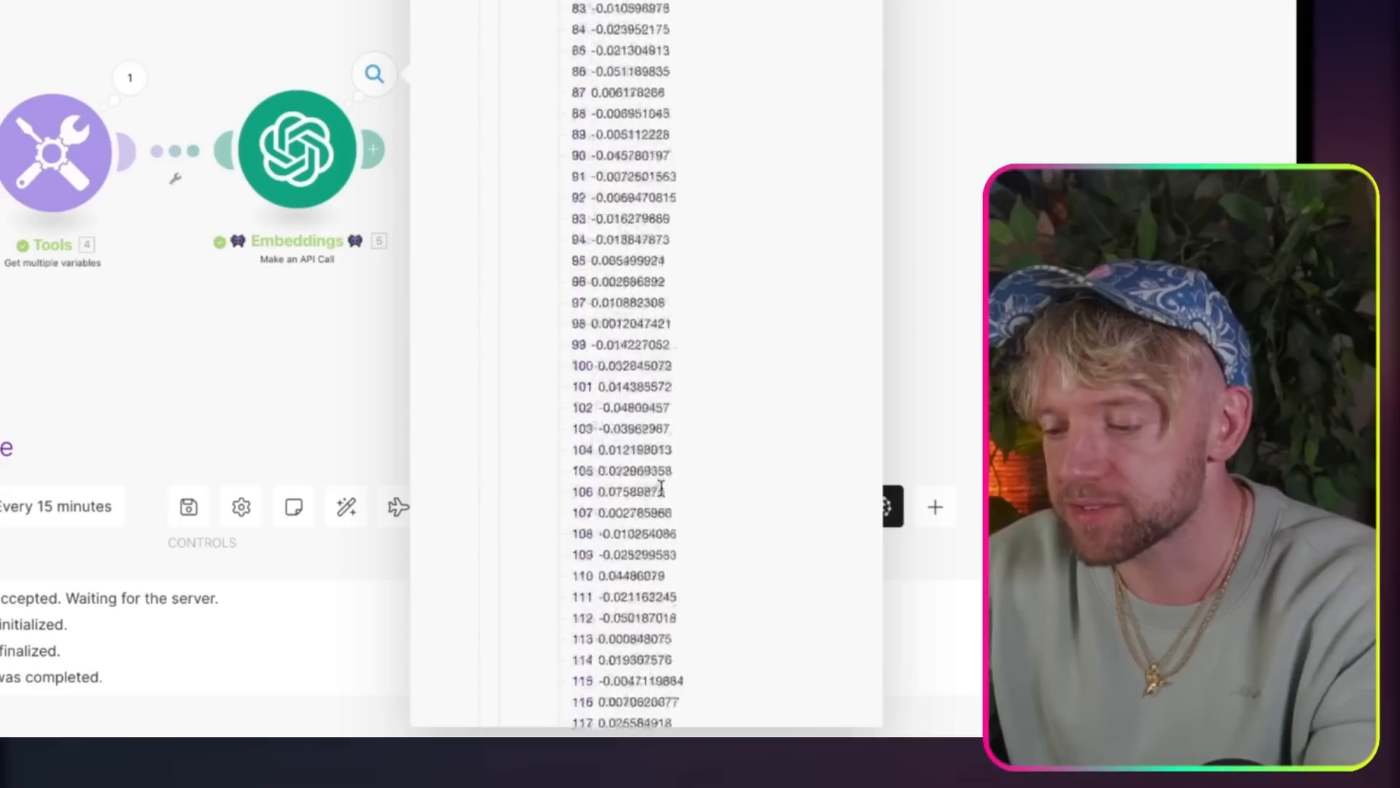
{"action": "scroll", "coordinate": [661, 489], "scroll_direction": "down", "scroll_amount": 20}
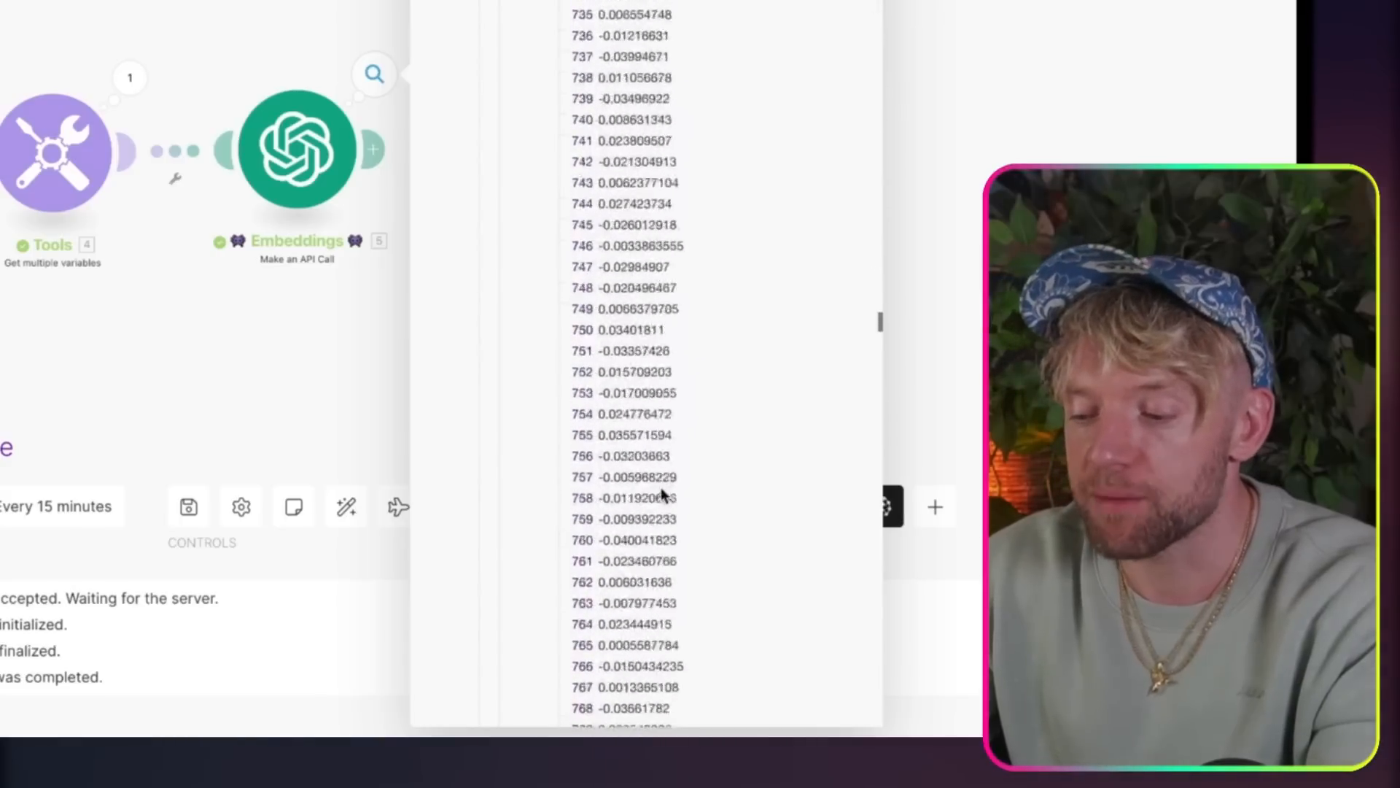
{"action": "scroll", "coordinate": [662, 495], "scroll_direction": "down", "scroll_amount": 20}
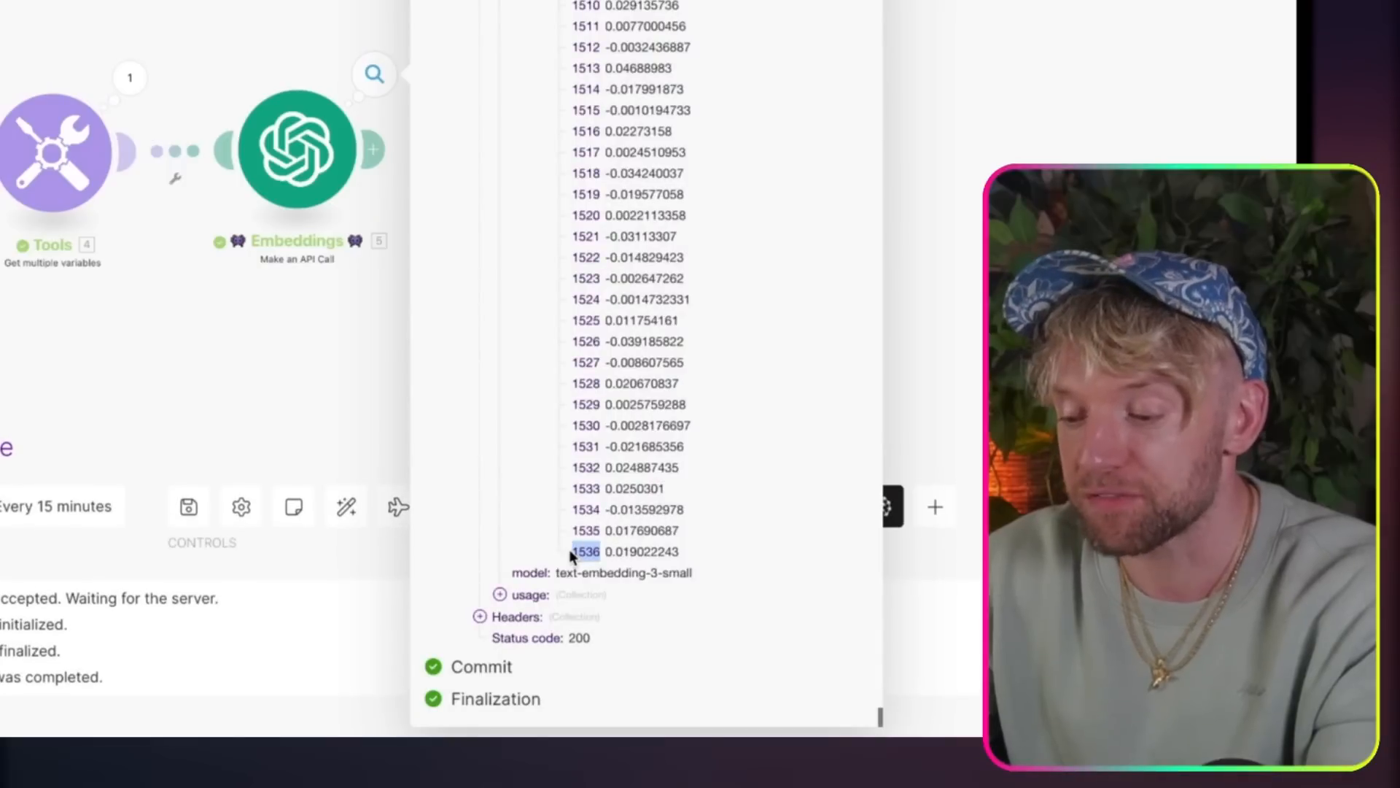
{"action": "scroll", "coordinate": [652, 166], "scroll_direction": "up", "scroll_amount": 20}
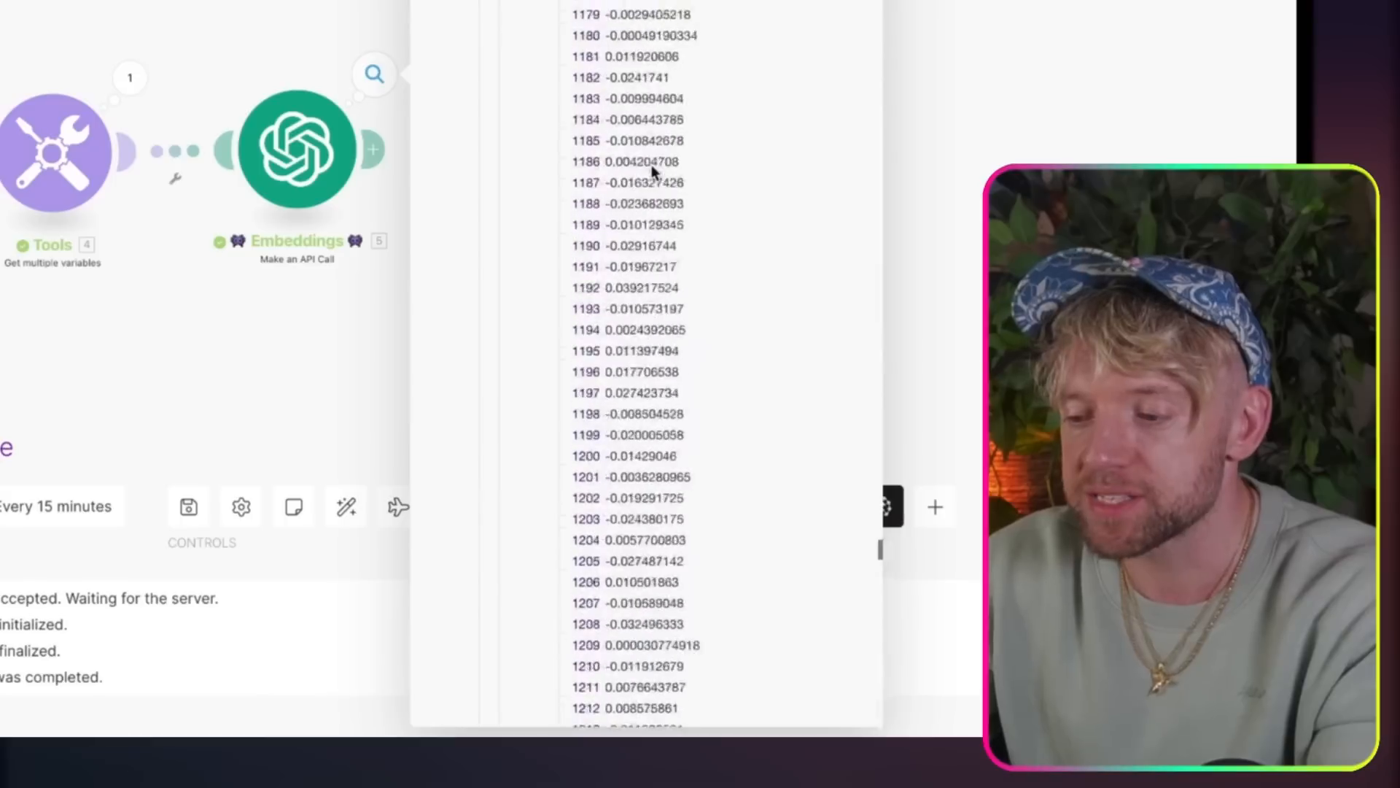
{"action": "scroll", "coordinate": [653, 165], "scroll_direction": "up", "scroll_amount": 20}
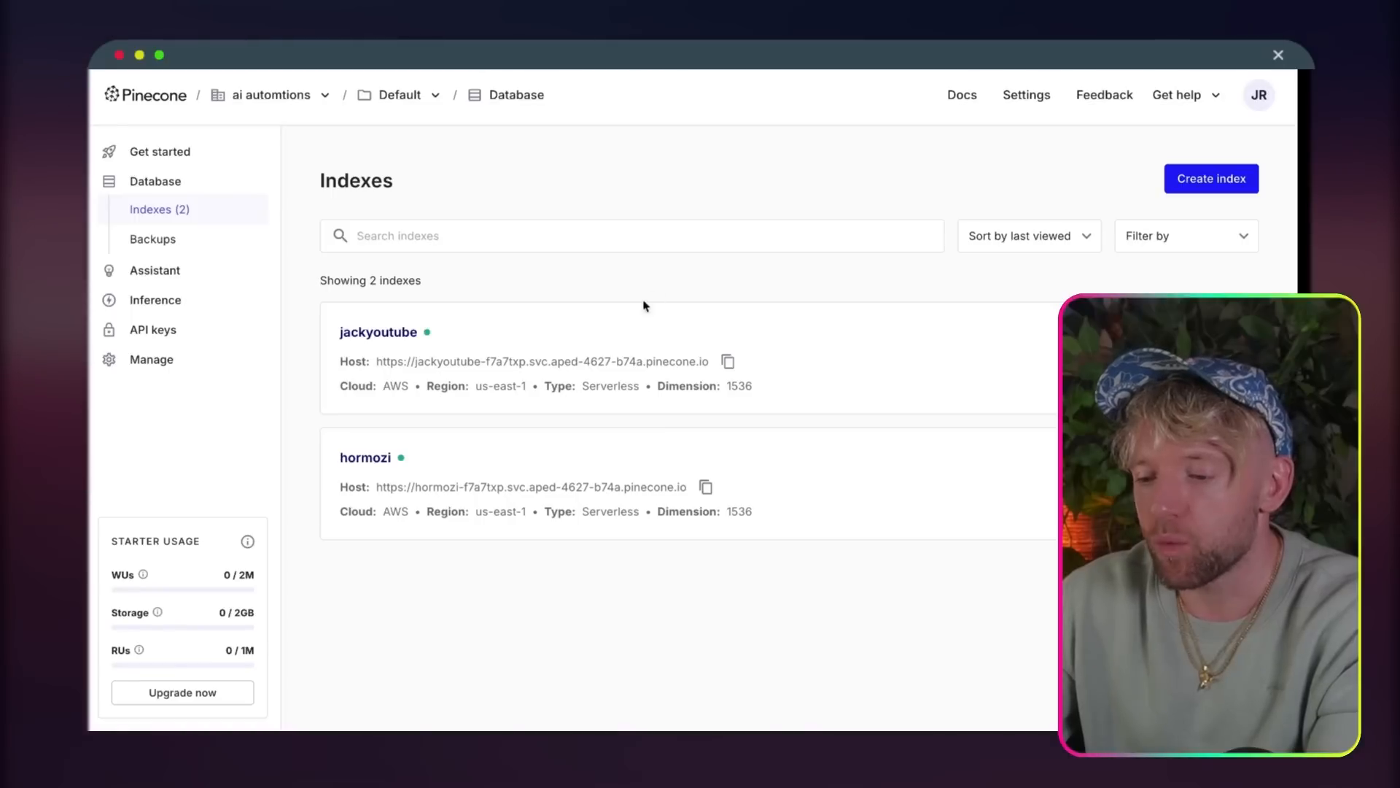
Step: Switch to Pinecone, open the hormozi index and examine the title and content metadata of its records
{"action": "left_click", "coordinate": [571, 478]}
{"action": "scroll", "coordinate": [676, 438], "scroll_direction": "down", "scroll_amount": 3}
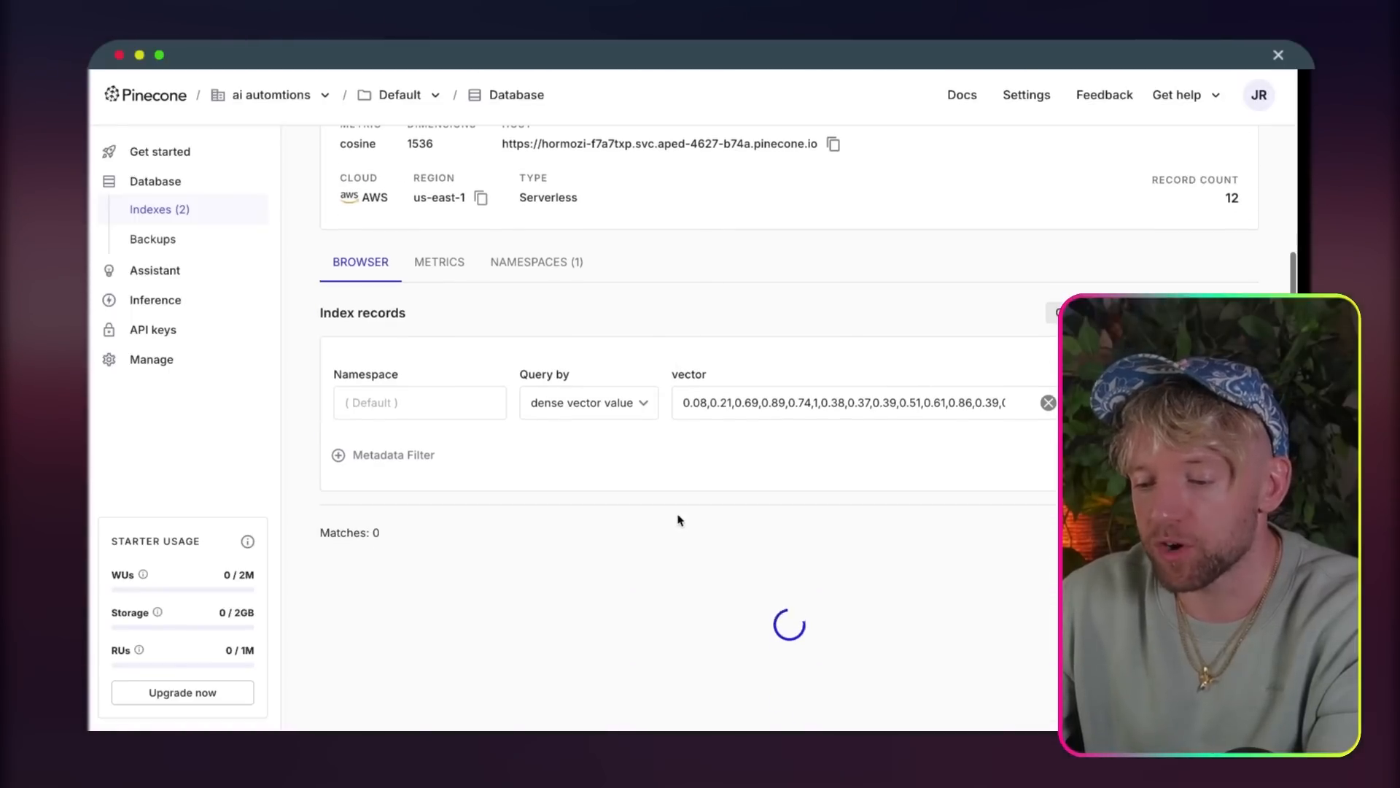
{"action": "scroll", "coordinate": [700, 517], "scroll_direction": "down", "scroll_amount": 3}
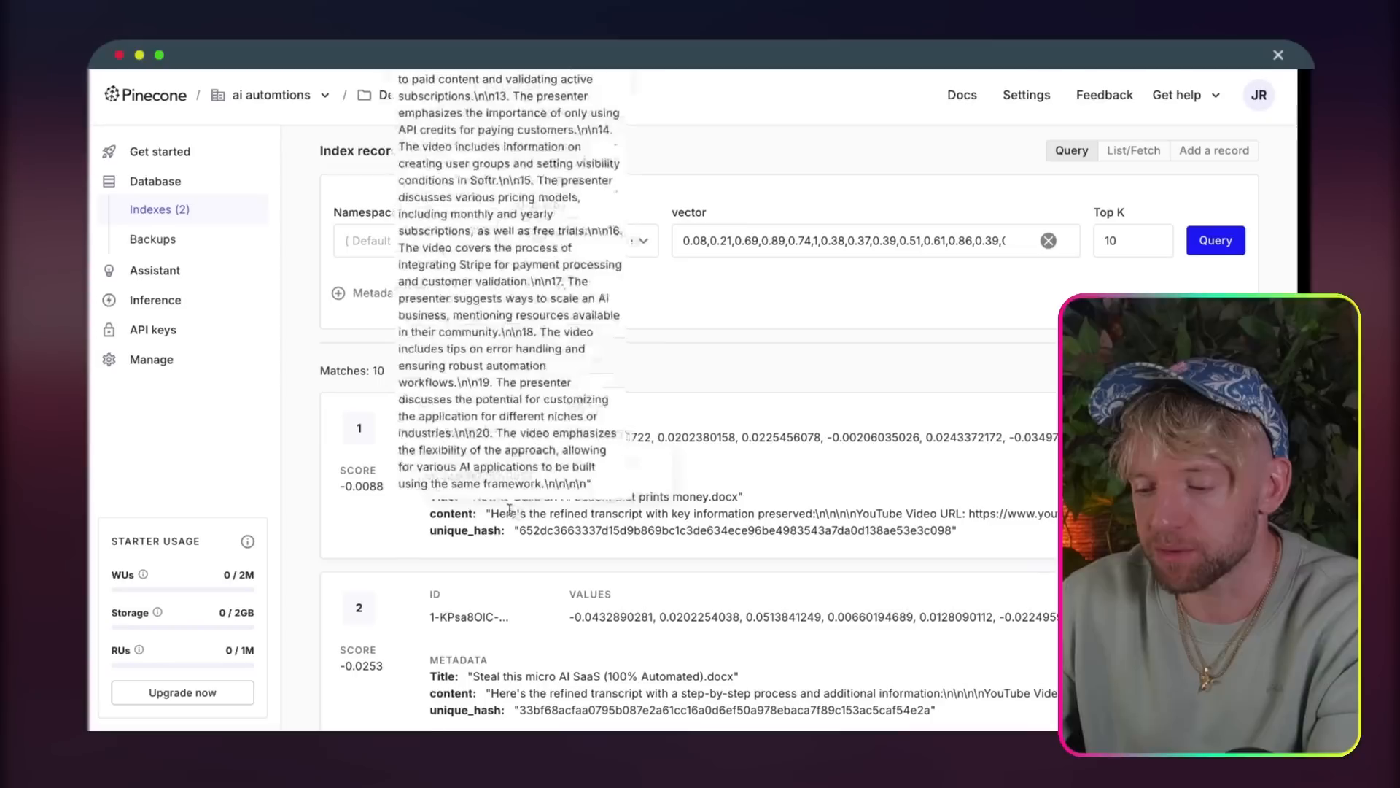
{"action": "left_click_drag", "start_coordinate": [488, 497], "coordinate": [724, 496]}
{"action": "left_click_drag", "start_coordinate": [574, 513], "coordinate": [726, 499]}
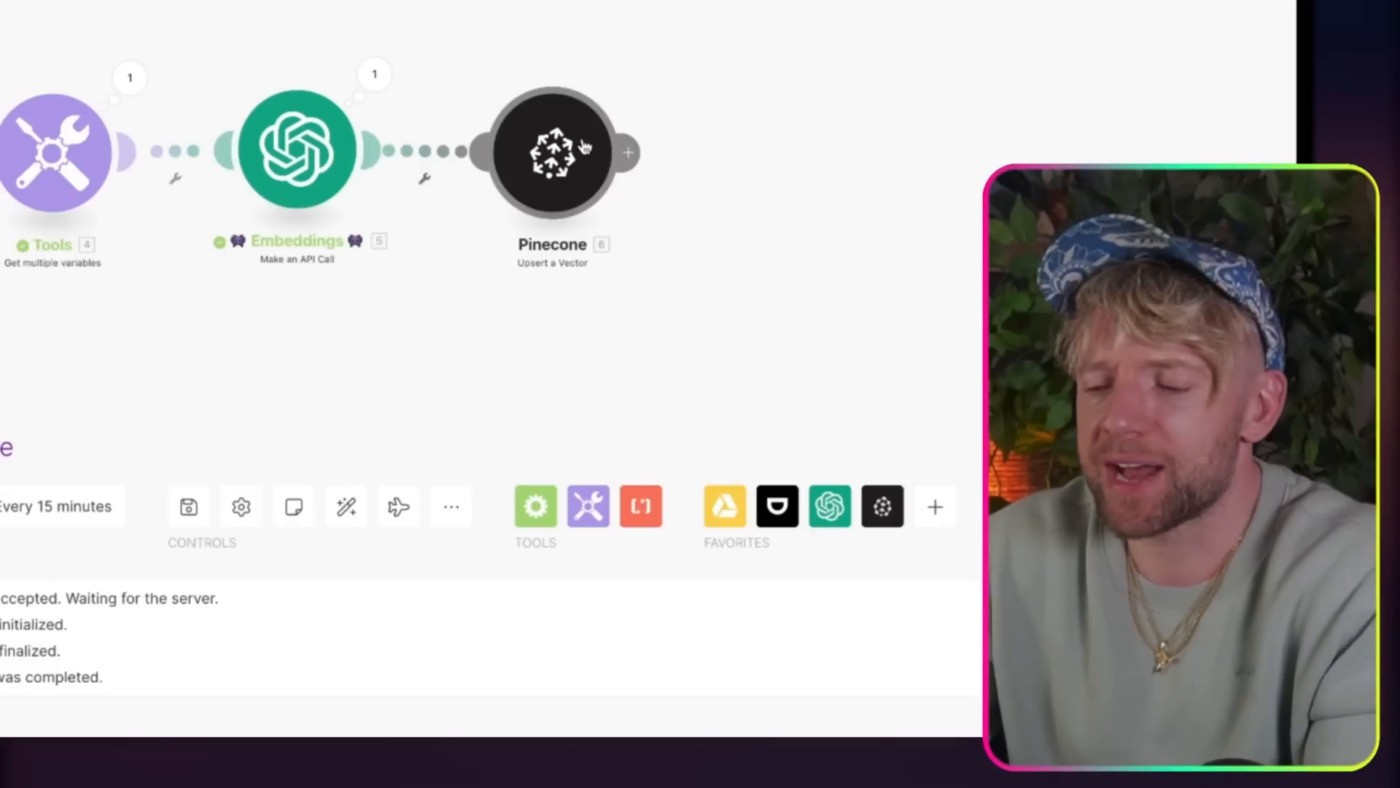
Step: Return to the Make scenario, relink the Pinecone module after Embeddings and open its settings
{"action": "left_click_drag", "start_coordinate": [589, 131], "coordinate": [558, 146]}
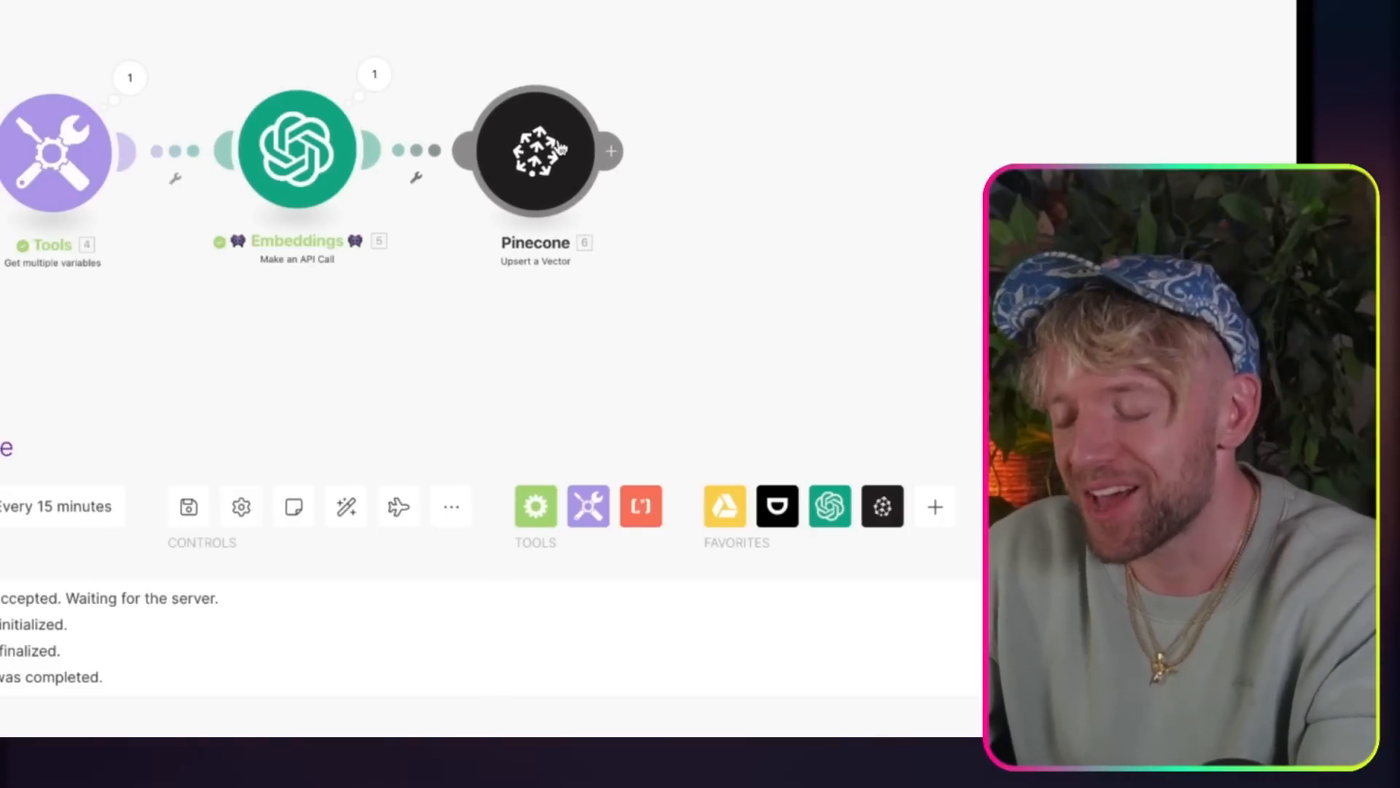
{"action": "left_click_drag", "start_coordinate": [772, 160], "coordinate": [606, 154]}
{"action": "left_click", "coordinate": [417, 146]}
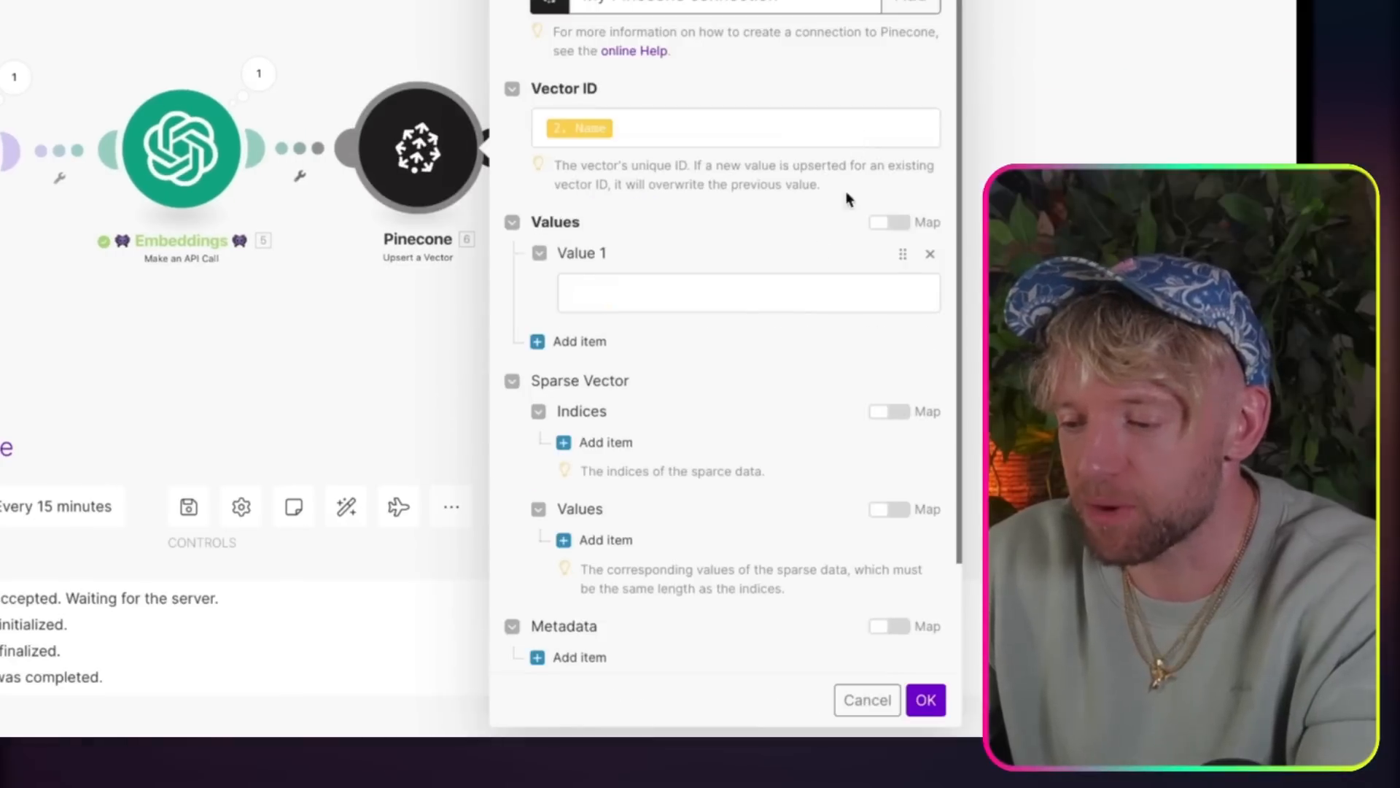
Step: Map embedding[] from the Embeddings response's Body data[] to Value 1 of the Pinecone module
{"action": "left_click", "coordinate": [715, 305]}
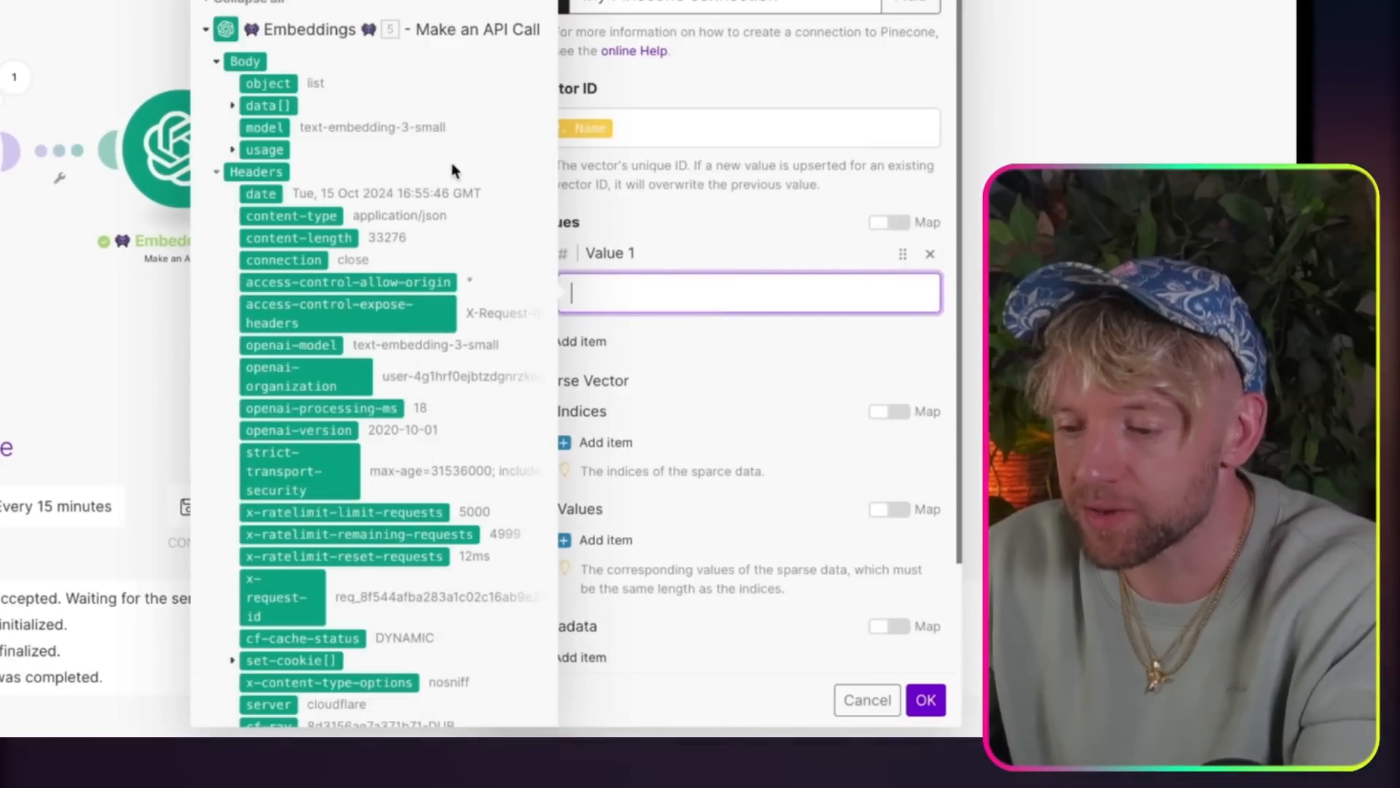
{"action": "scroll", "coordinate": [374, 194], "scroll_direction": "down", "scroll_amount": 1}
{"action": "left_click", "coordinate": [214, 107]}
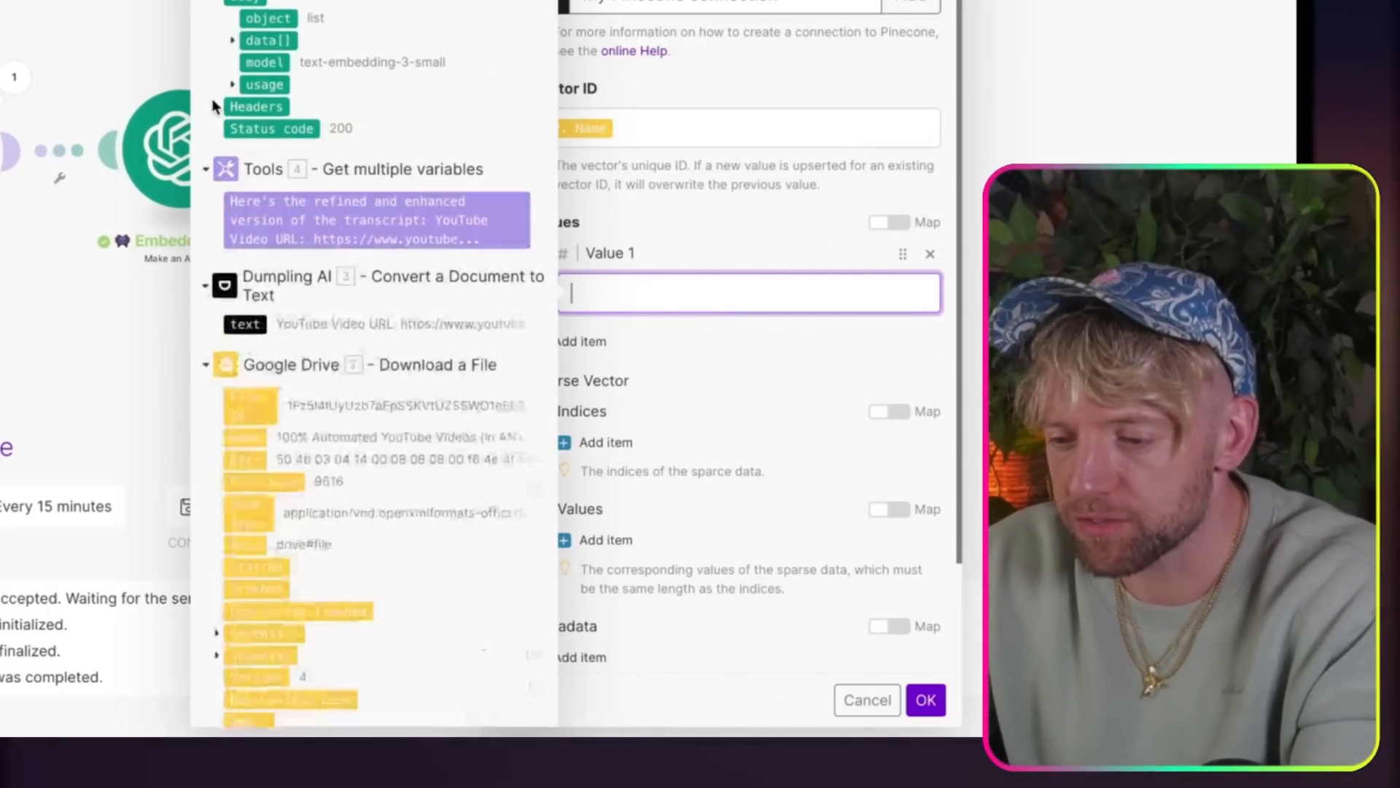
{"action": "left_click", "coordinate": [214, 106]}
{"action": "scroll", "coordinate": [241, 106], "scroll_direction": "up", "scroll_amount": 2}
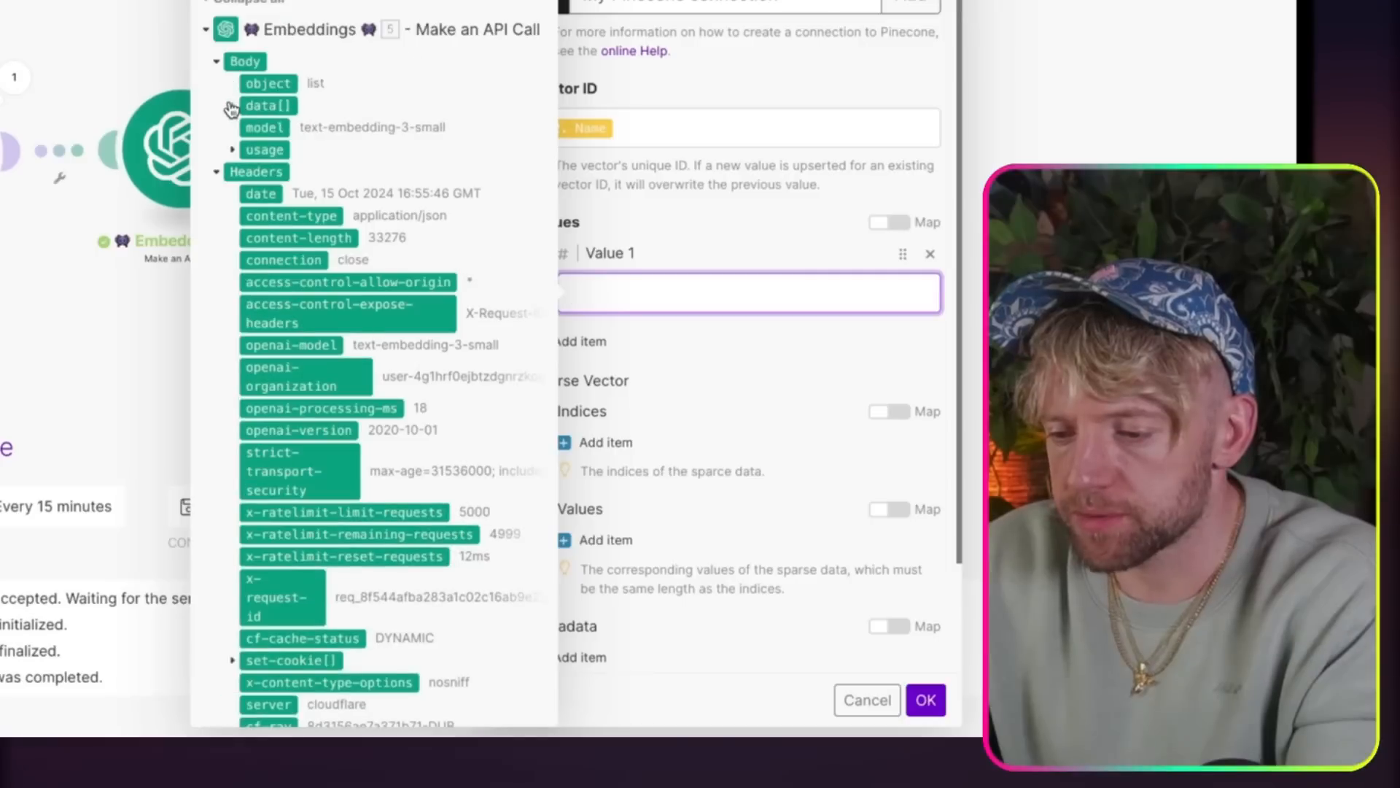
{"action": "left_click", "coordinate": [232, 106]}
{"action": "left_click", "coordinate": [284, 172]}
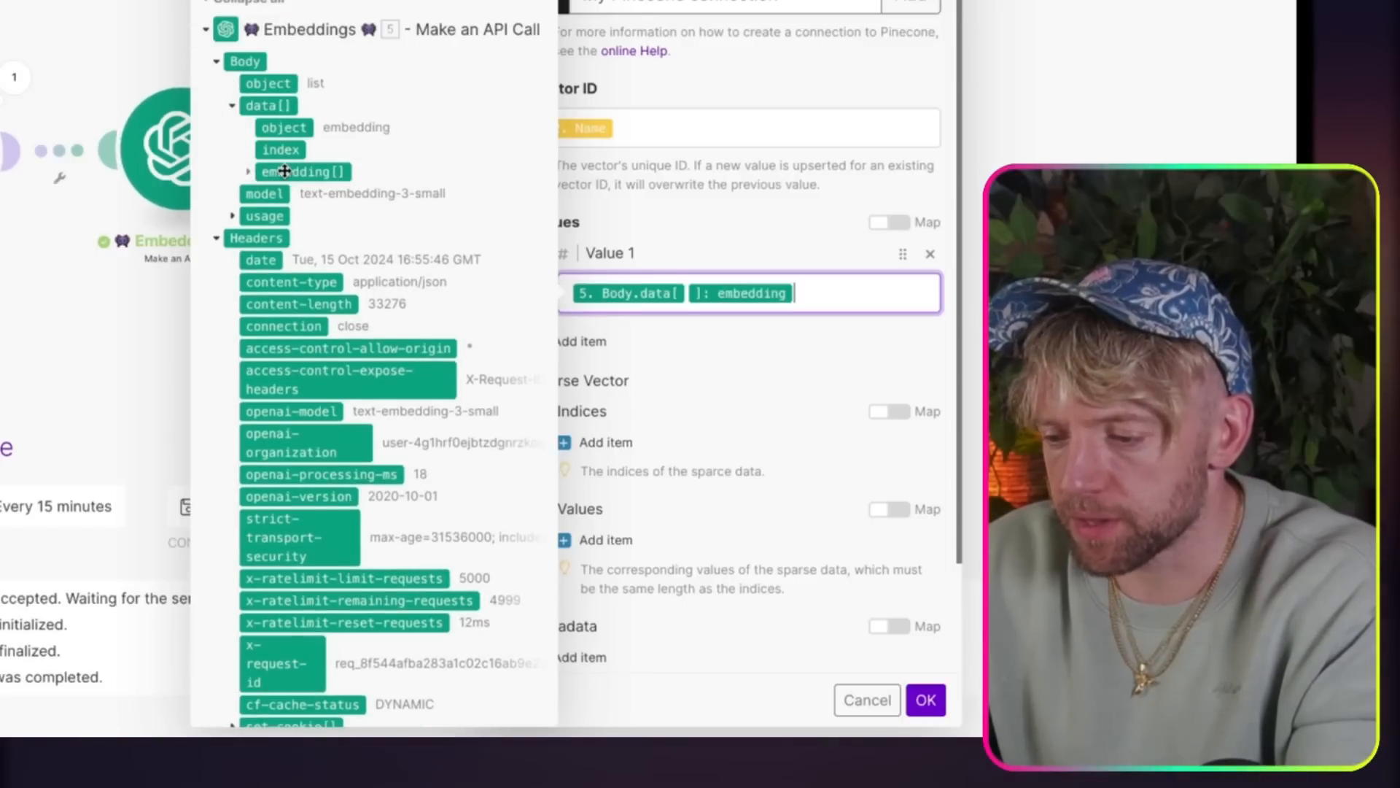
{"action": "left_click", "coordinate": [734, 349]}
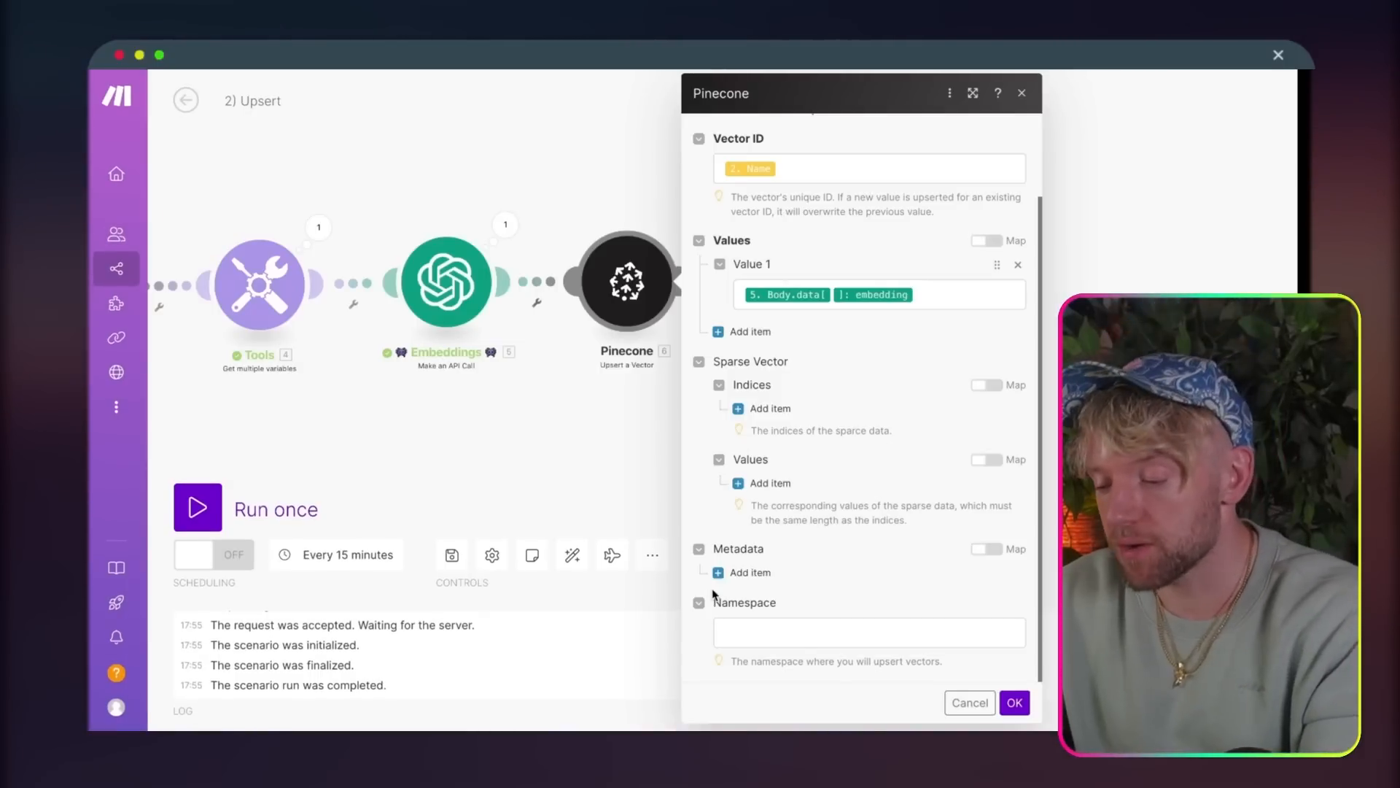
Step: Add a metadata item to the Pinecone module with the key Contents and the type String
{"action": "left_click", "coordinate": [751, 572]}
{"action": "scroll", "coordinate": [897, 503], "scroll_direction": "down", "scroll_amount": 3}
{"action": "left_click_drag", "start_coordinate": [1133, 384], "coordinate": [938, 382]}
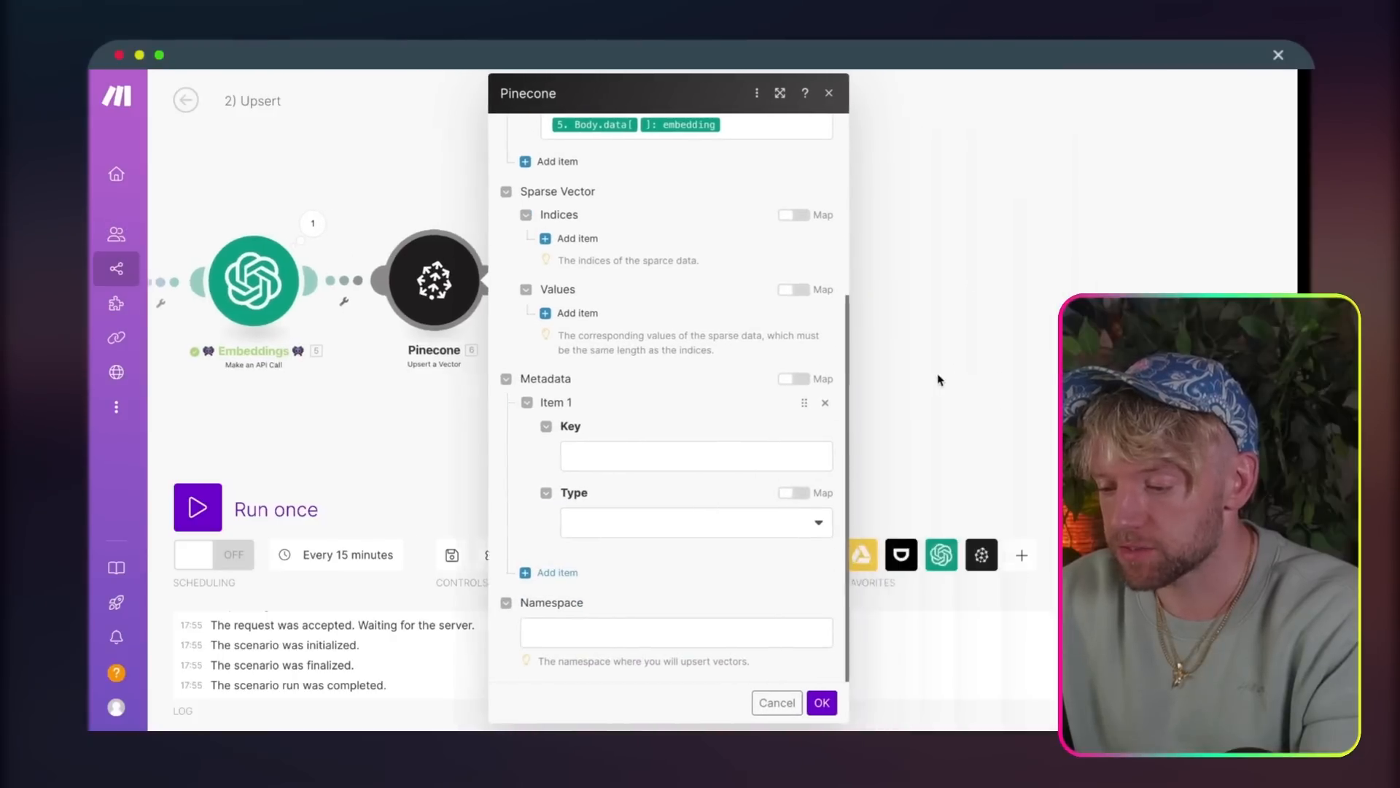
{"action": "left_click", "coordinate": [766, 456]}
{"action": "type", "text": "Contents"}
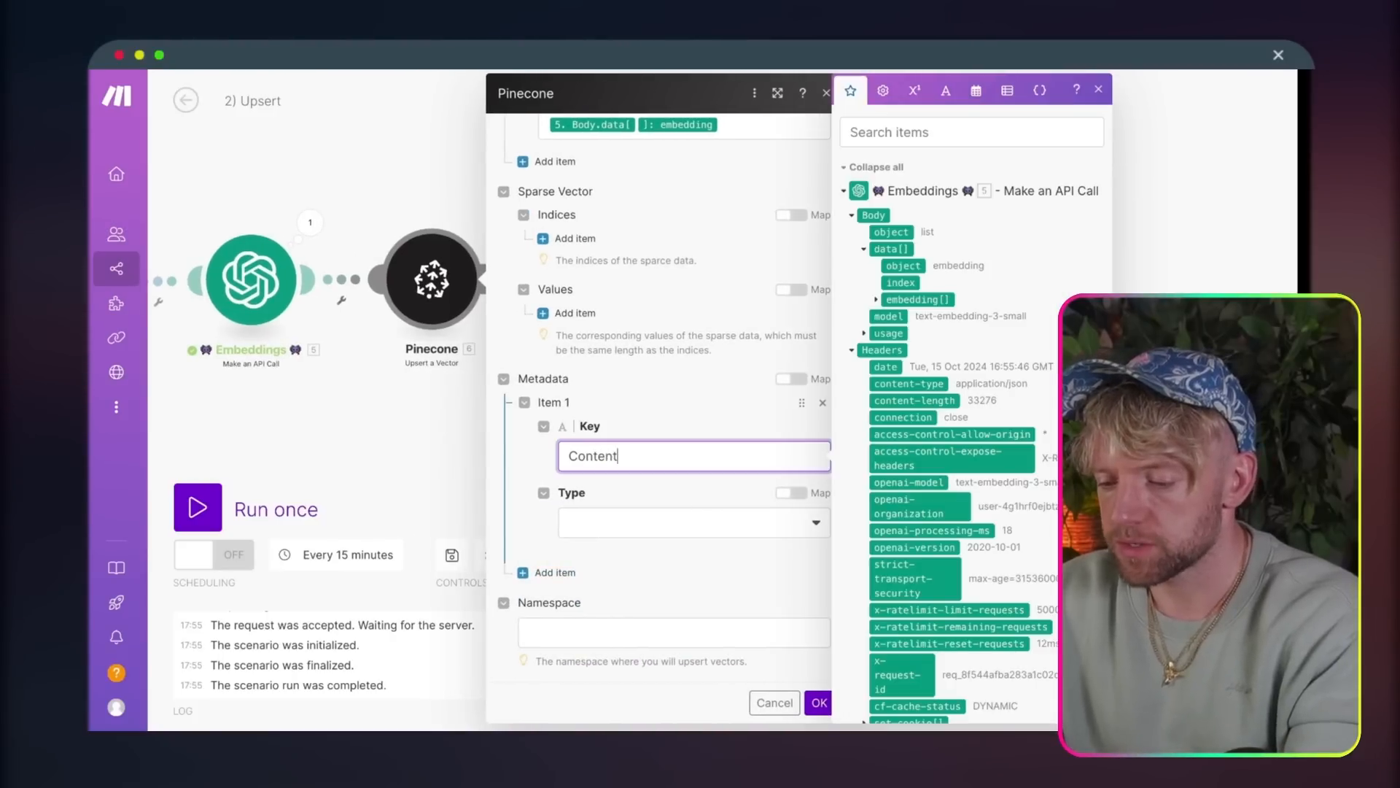
{"action": "left_click", "coordinate": [695, 539]}
{"action": "left_click", "coordinate": [650, 521]}
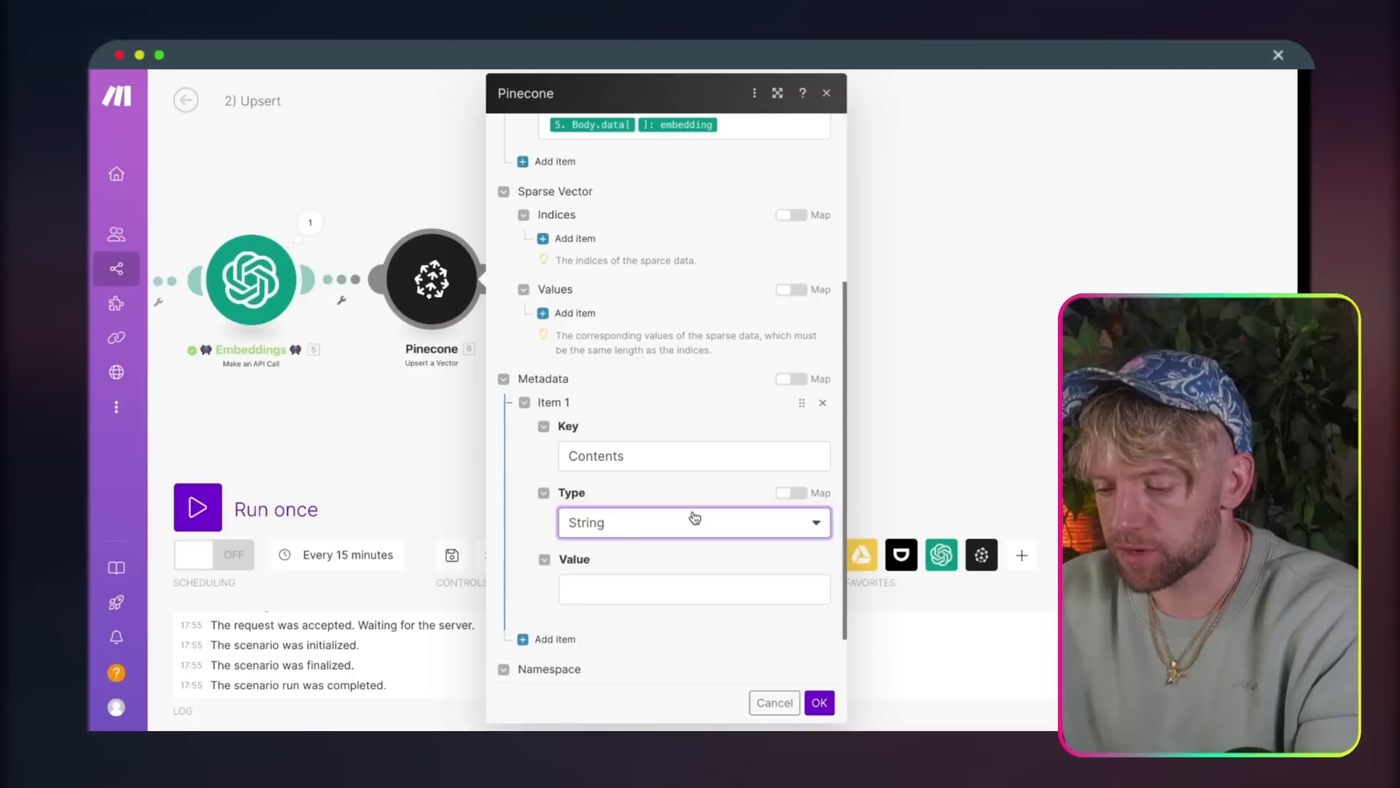
Step: Map the Dumpling AI text output to the value of the Contents metadata item
{"action": "scroll", "coordinate": [699, 576], "scroll_direction": "down", "scroll_amount": 2}
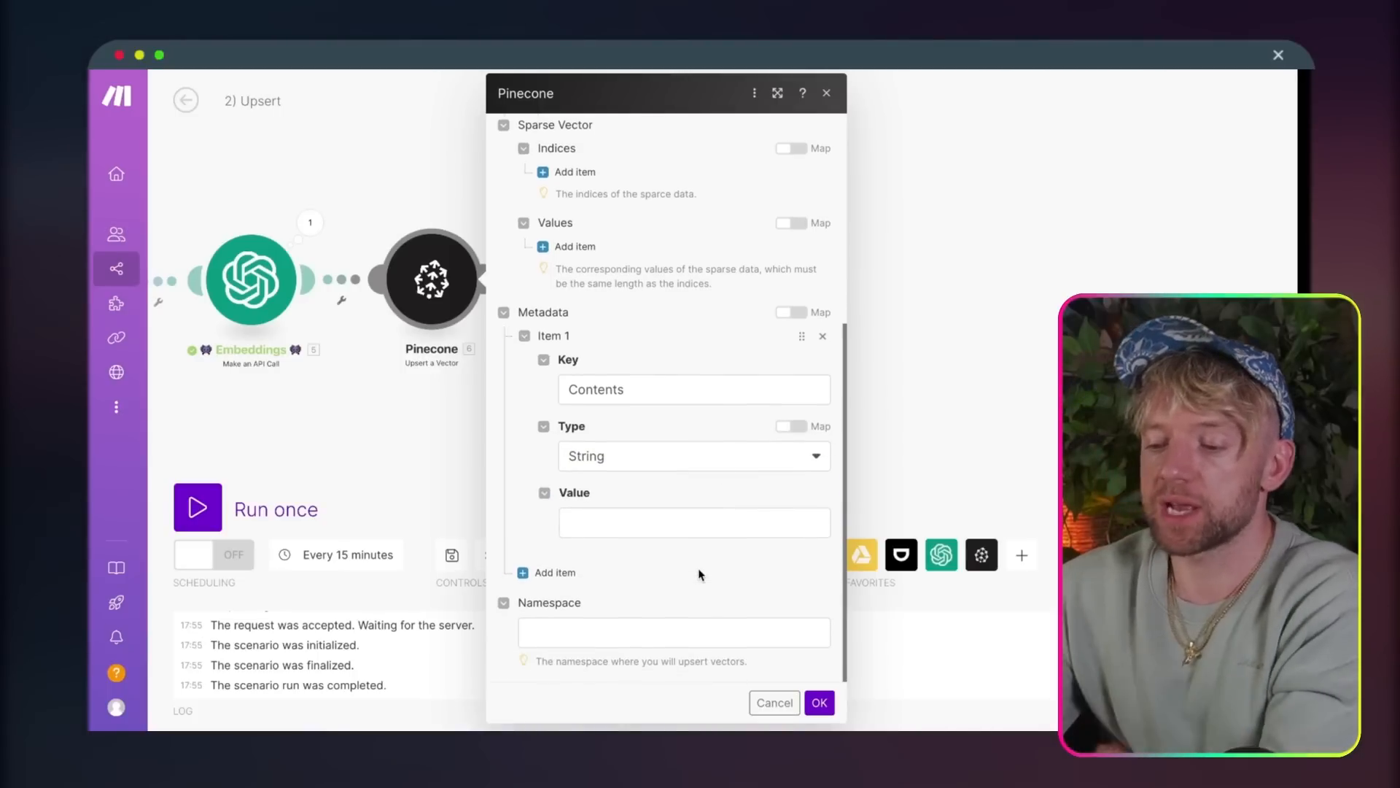
{"action": "left_click", "coordinate": [655, 520]}
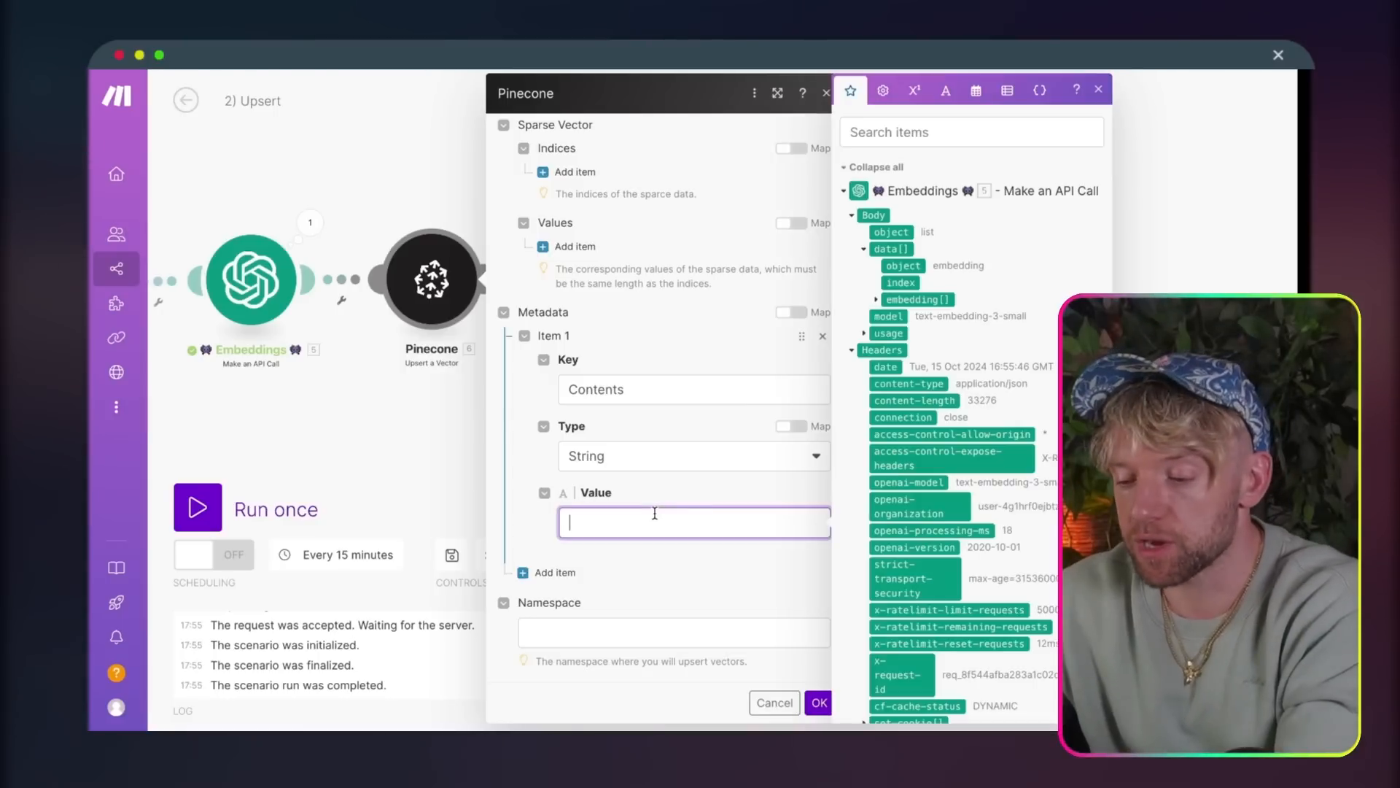
{"action": "left_click", "coordinate": [845, 192]}
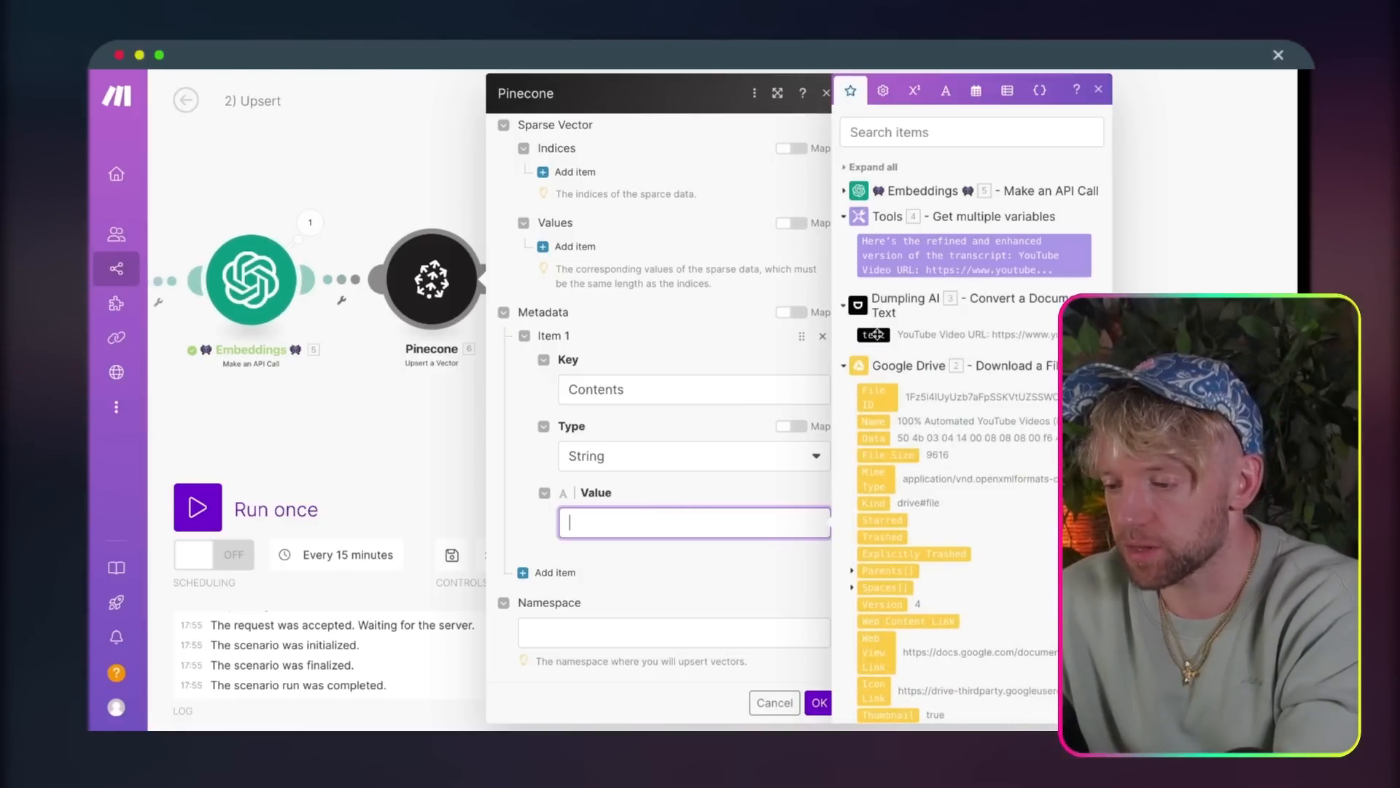
Step: Add a second metadata item with the key Title and the type String
{"action": "left_click", "coordinate": [529, 574]}
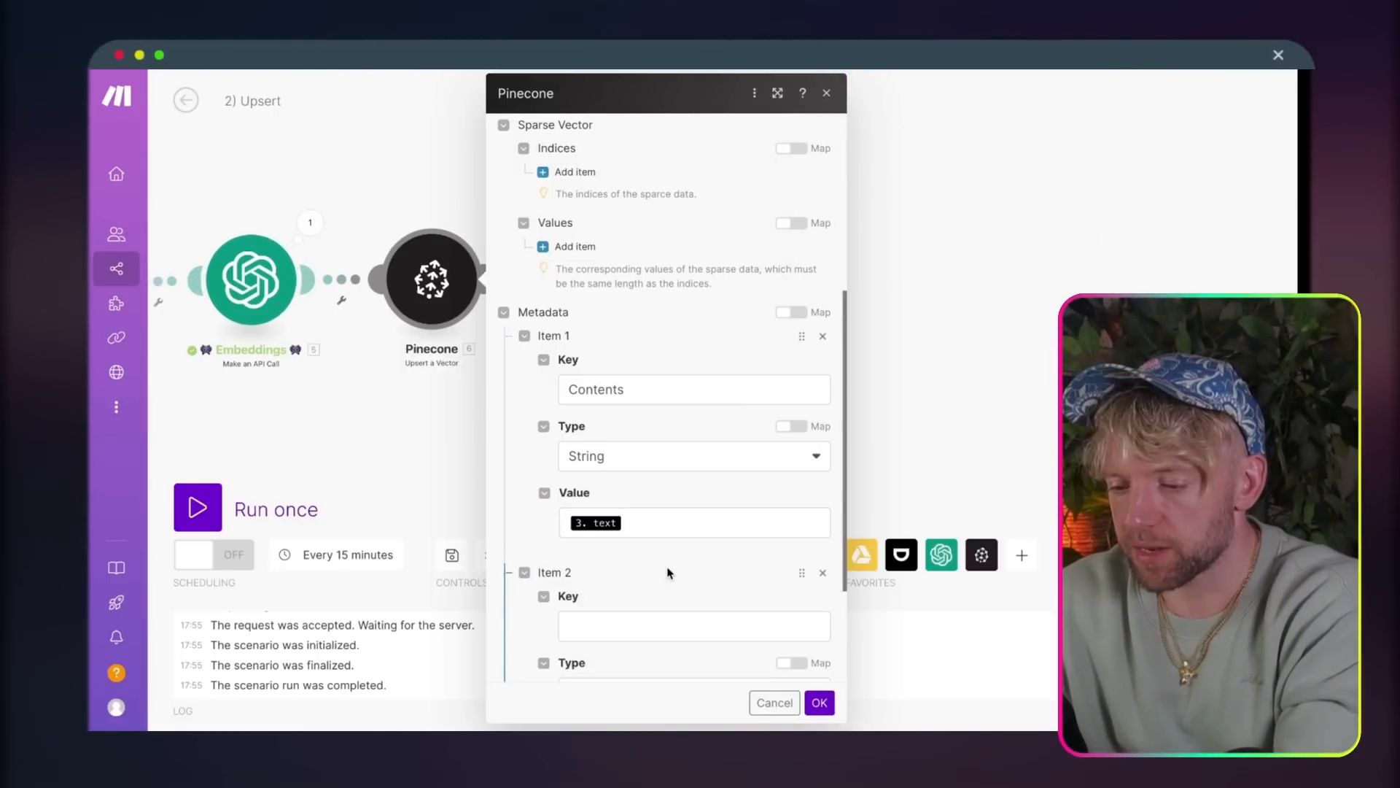
{"action": "scroll", "coordinate": [554, 540], "scroll_direction": "down", "scroll_amount": 1}
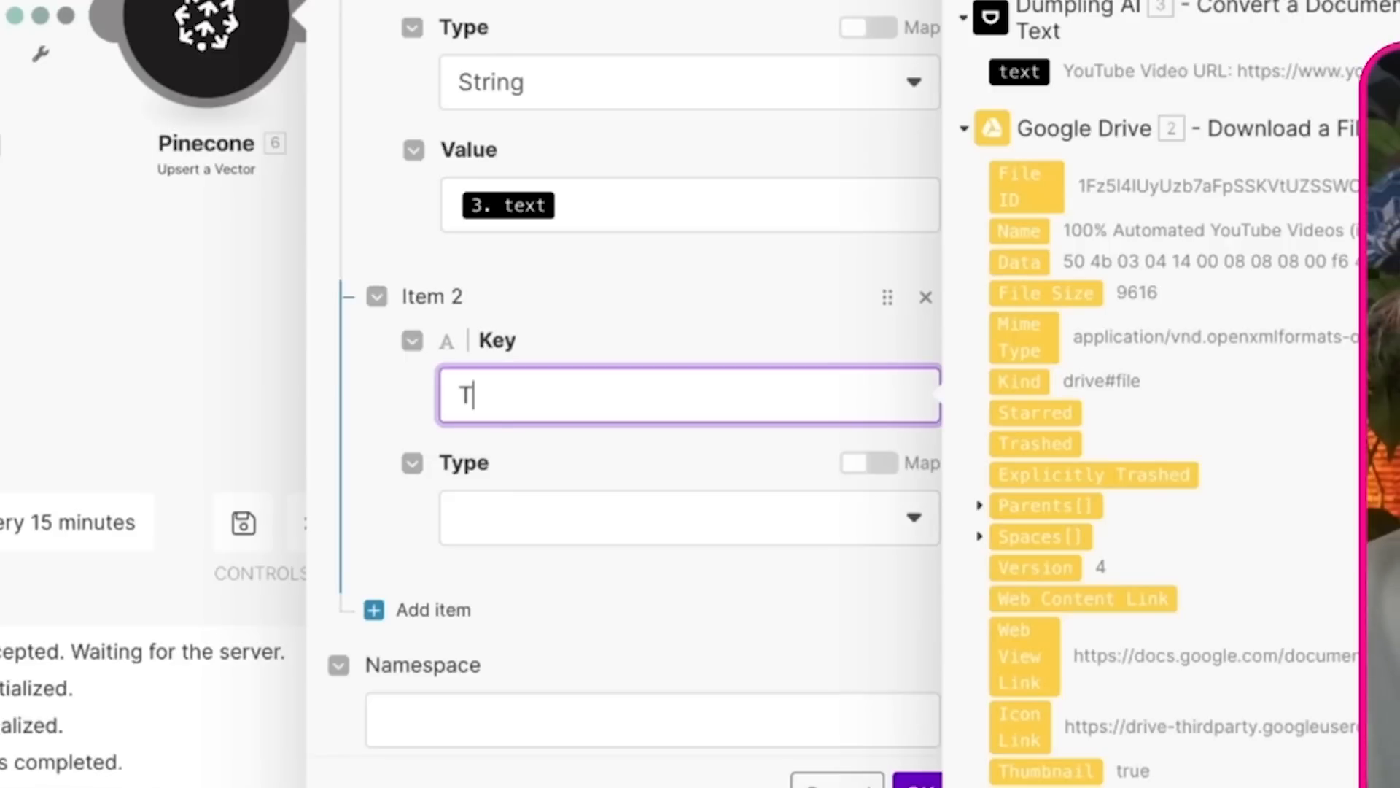
{"action": "type", "text": "itle"}
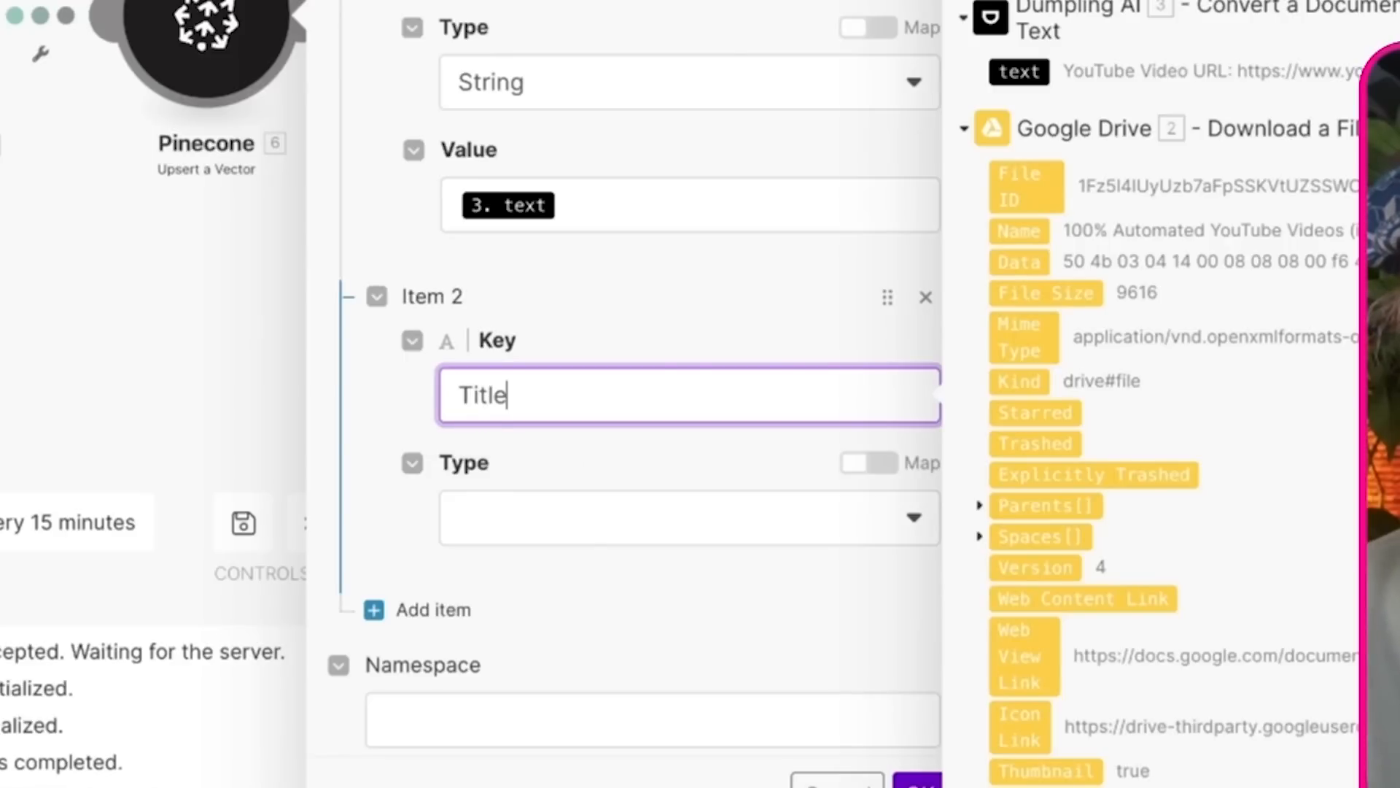
{"action": "left_click", "coordinate": [572, 527]}
{"action": "left_click", "coordinate": [579, 531]}
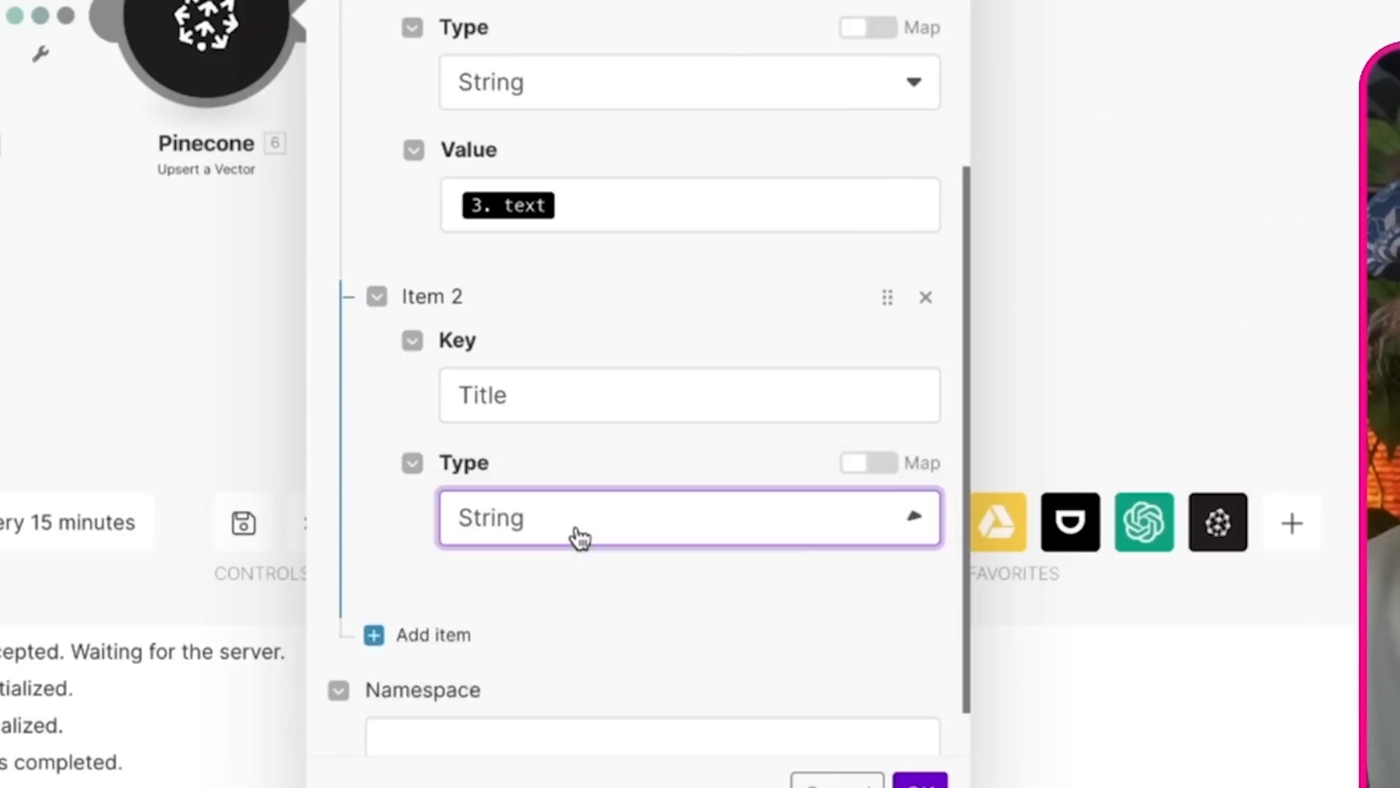
Step: Map the Name from the Google Drive Download a File module to the value of the Title metadata item
{"action": "left_click", "coordinate": [603, 536]}
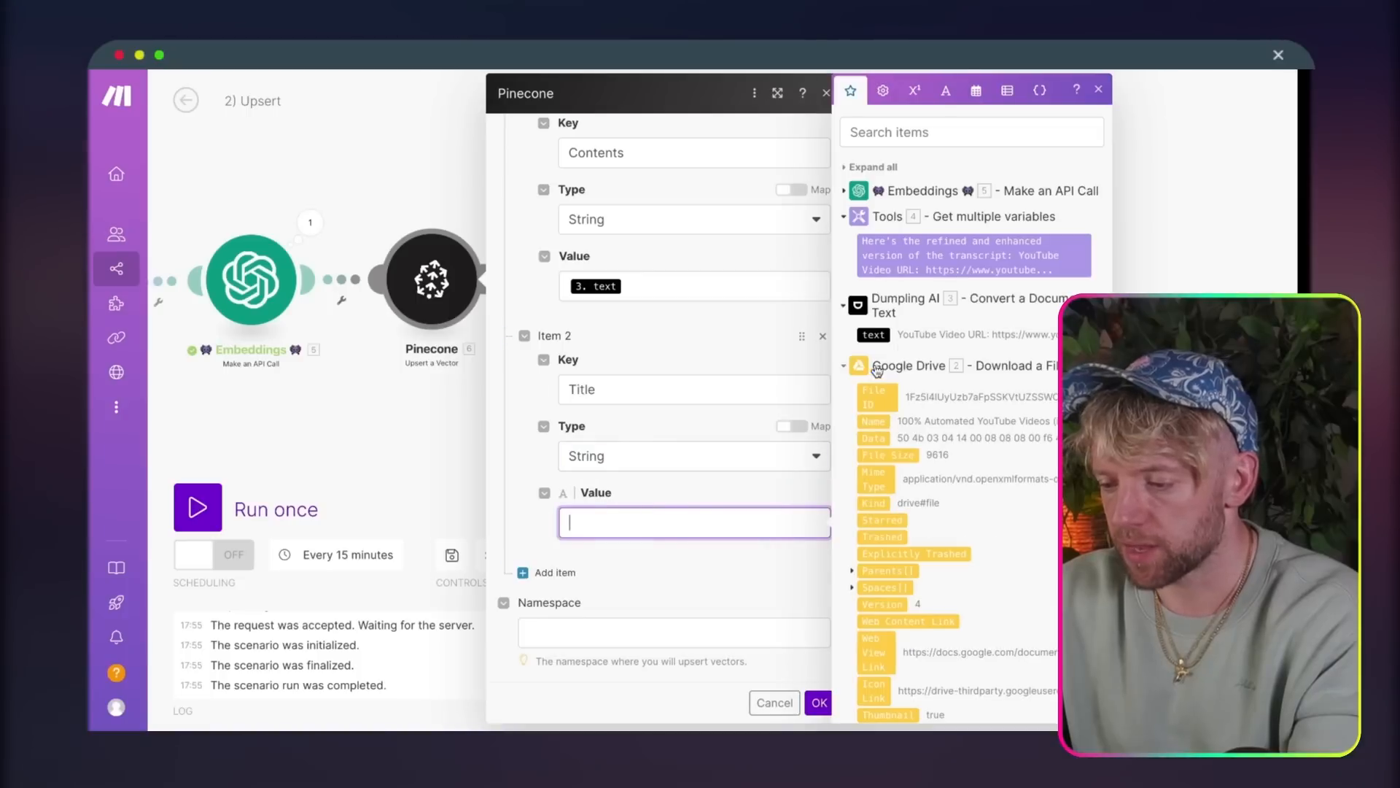
{"action": "scroll", "coordinate": [893, 486], "scroll_direction": "down", "scroll_amount": 2}
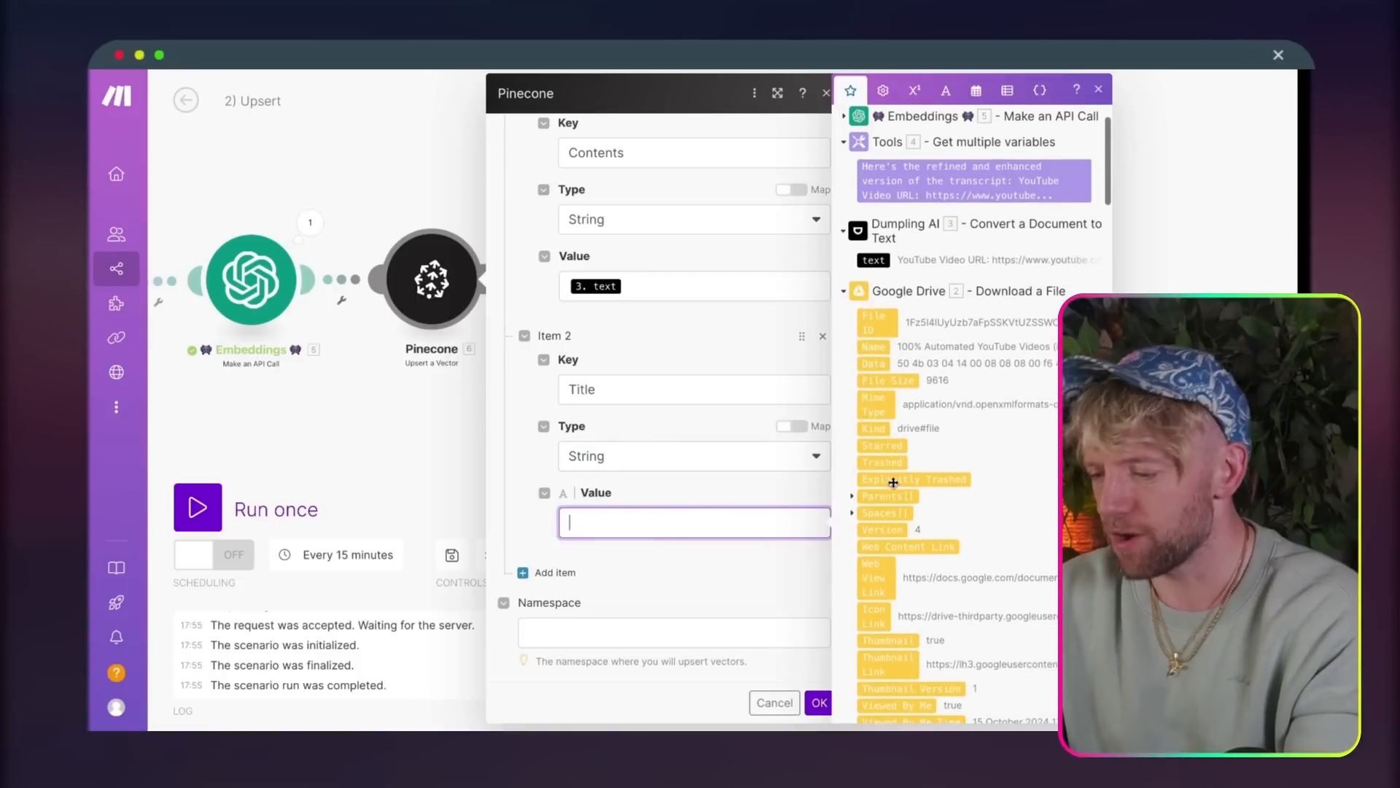
{"action": "left_click", "coordinate": [877, 347]}
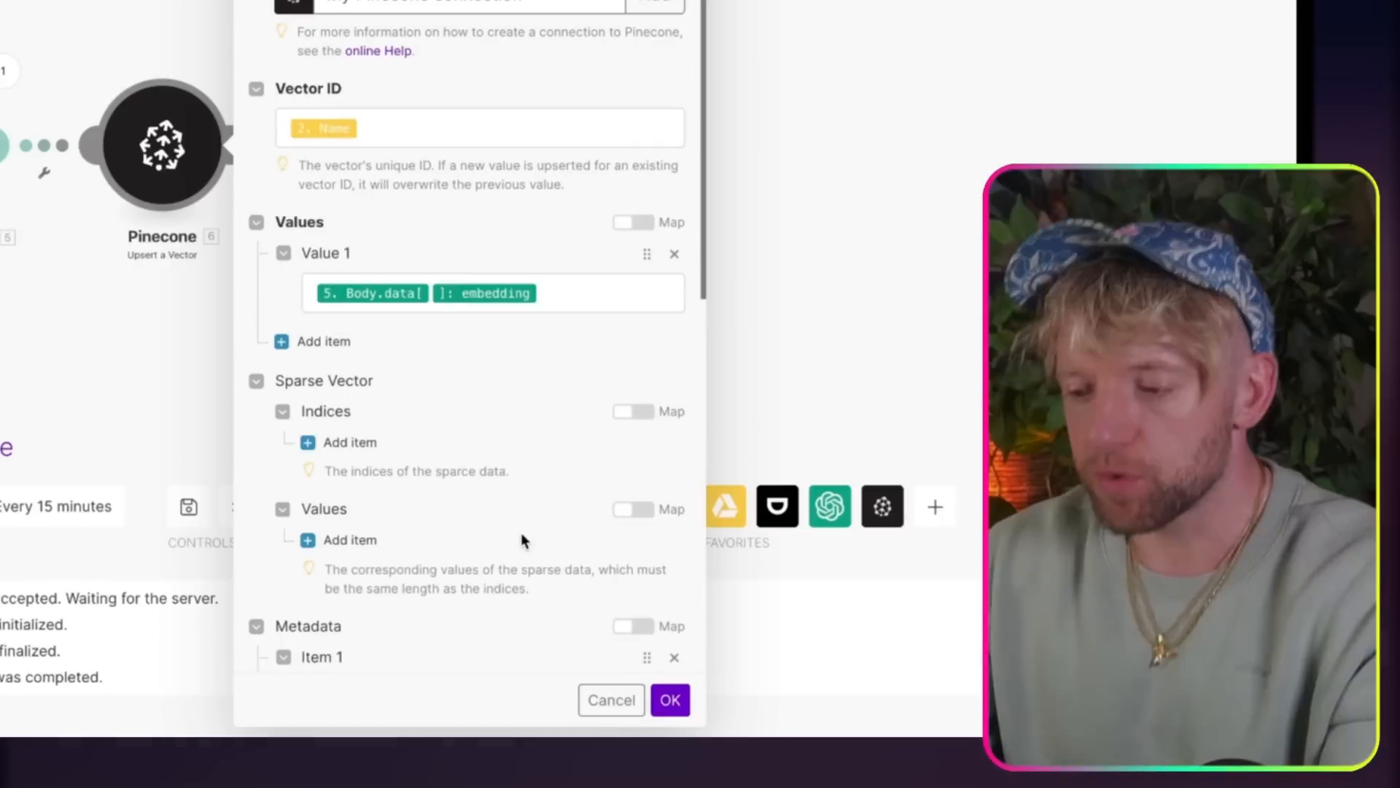
{"action": "scroll", "coordinate": [523, 540], "scroll_direction": "down", "scroll_amount": 8}
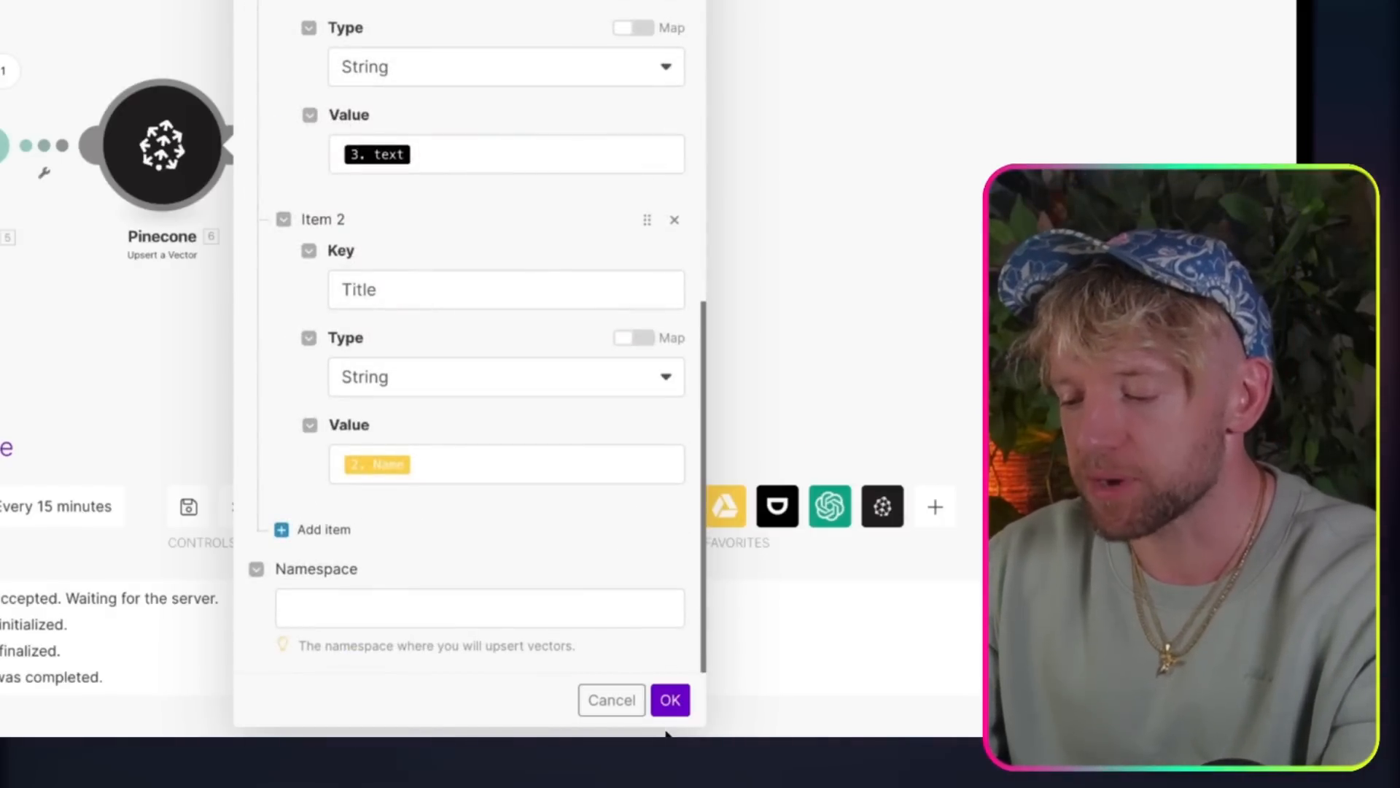
Step: Run the 2) Upsert scenario once and follow its progress through the modules to Pinecone
{"action": "left_click", "coordinate": [198, 508]}
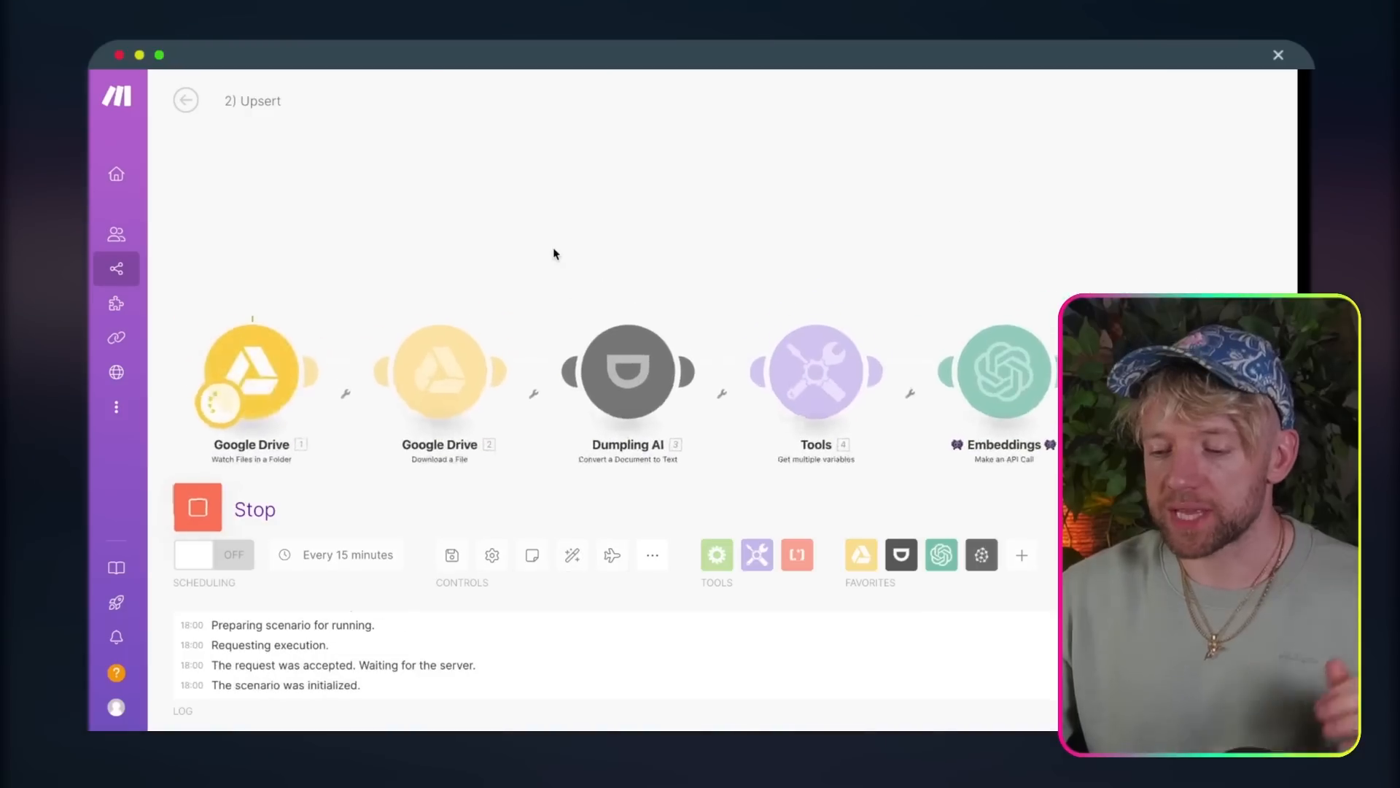
{"action": "left_click_drag", "start_coordinate": [554, 252], "coordinate": [555, 163]}
{"action": "left_click_drag", "start_coordinate": [769, 162], "coordinate": [520, 143]}
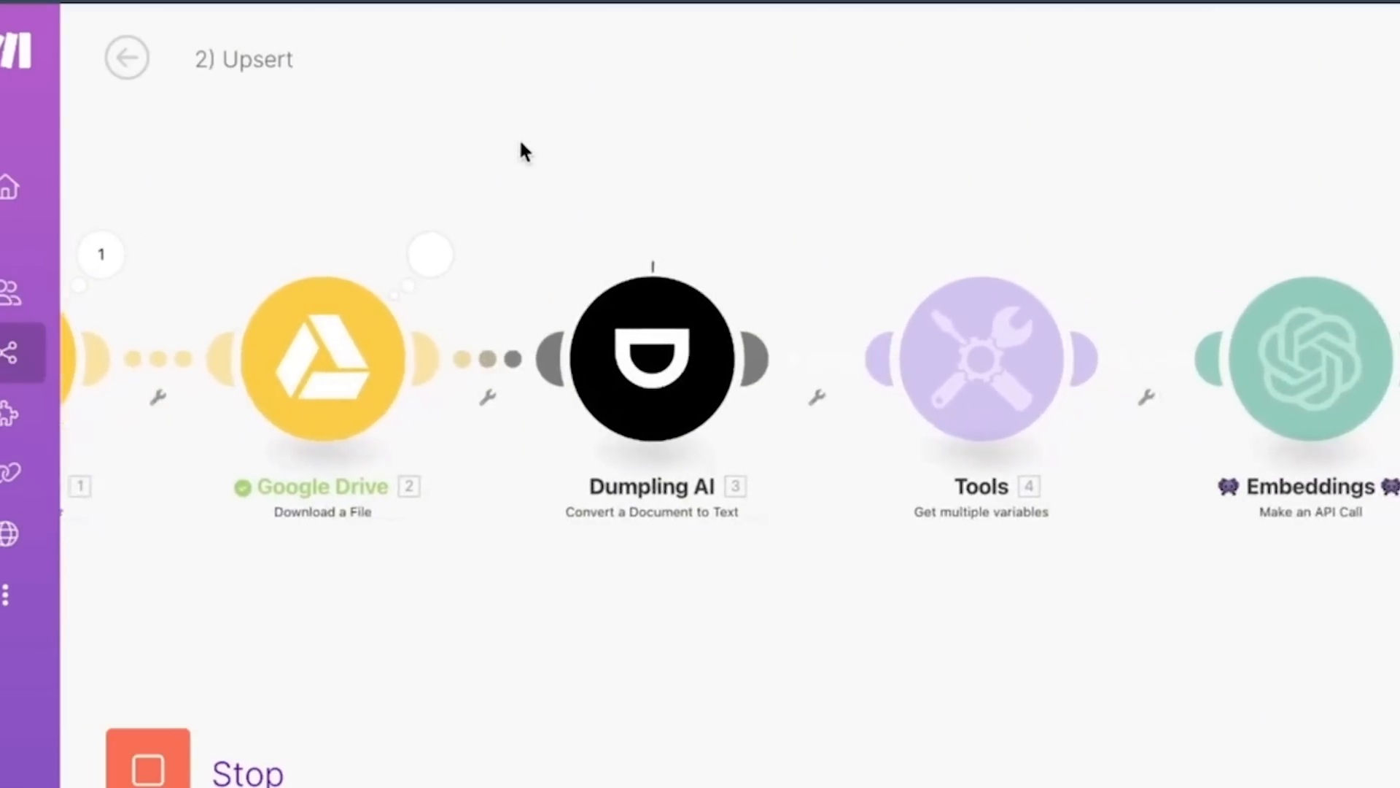
{"action": "left_click_drag", "start_coordinate": [365, 9], "coordinate": [1, 2]}
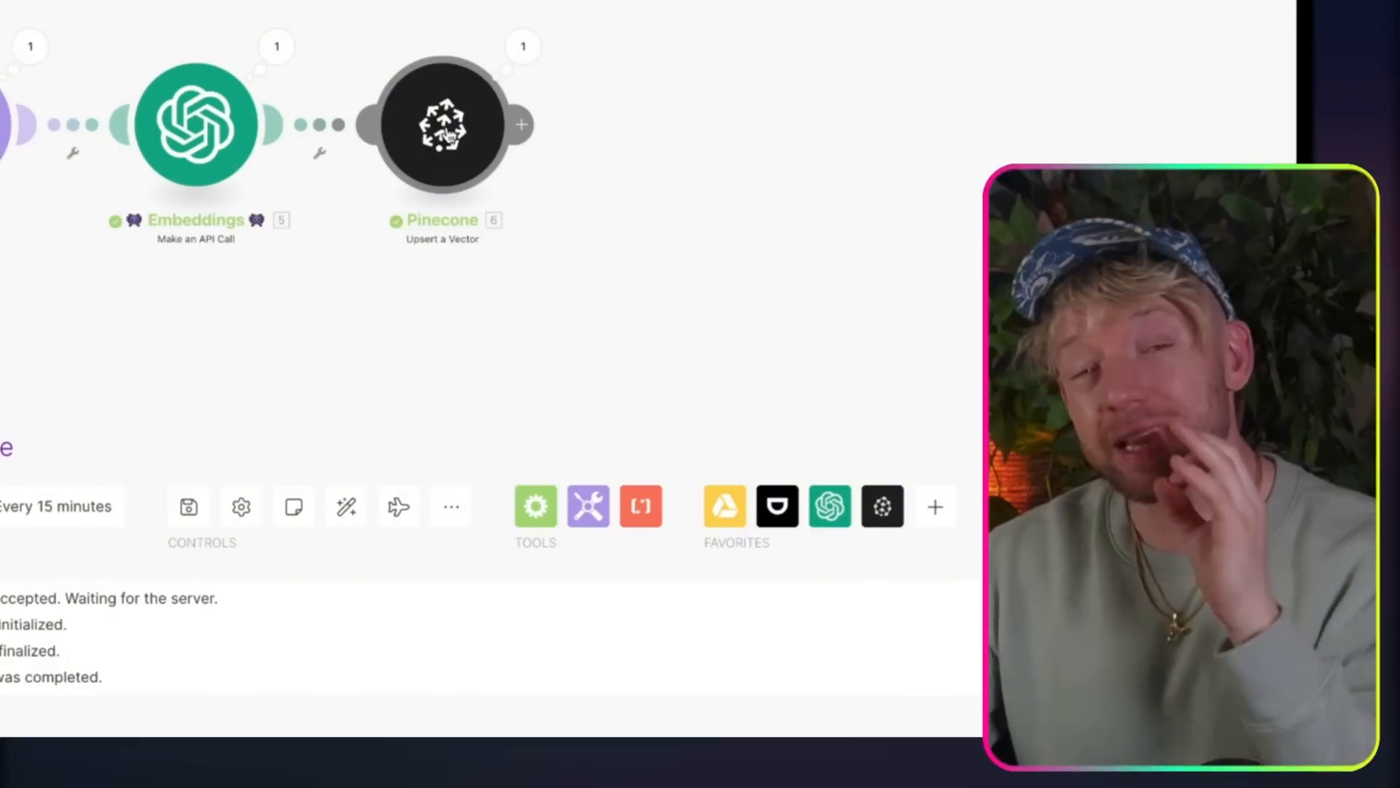
Step: Check the Pinecone module's Values field with mapping switched off, and switch mapping back on
{"action": "left_click", "coordinate": [447, 135]}
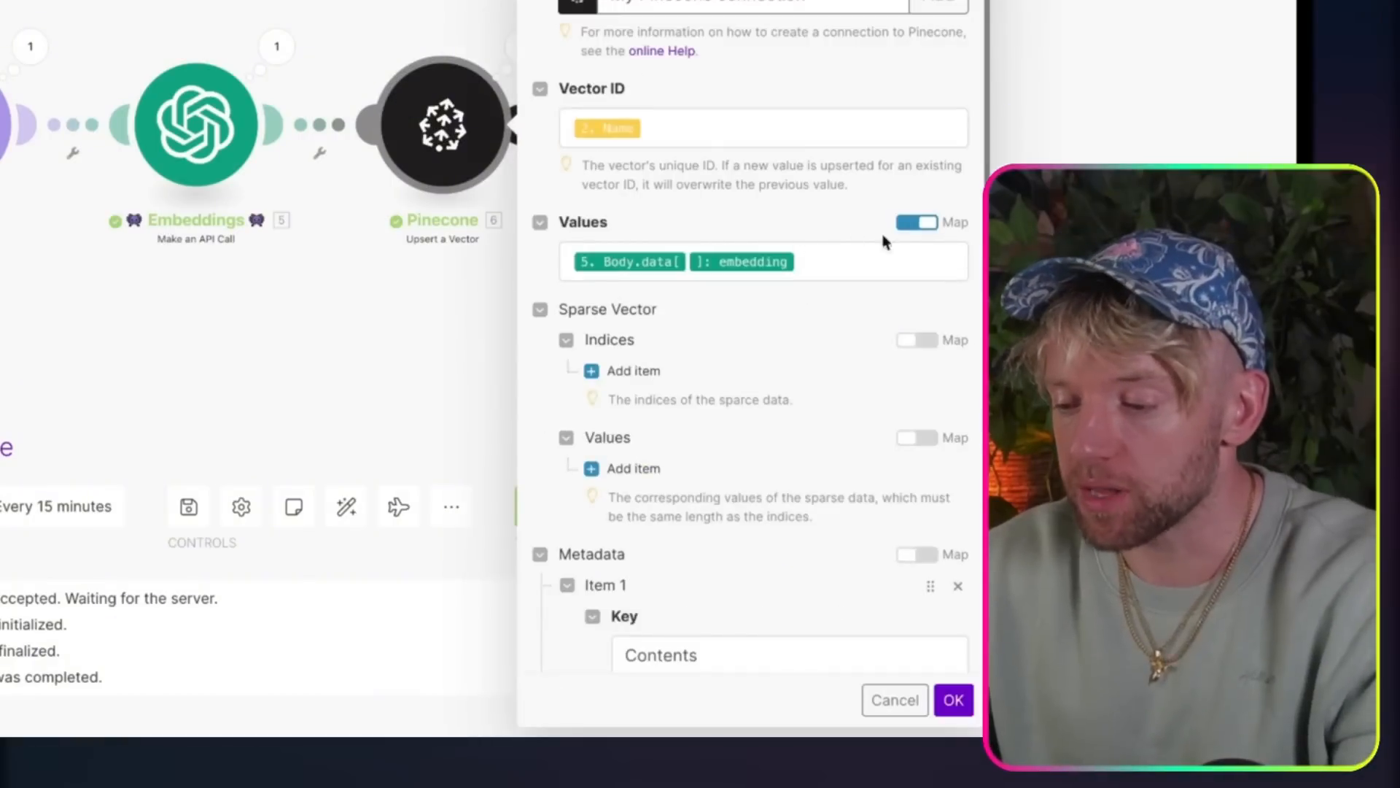
{"action": "left_click", "coordinate": [914, 226]}
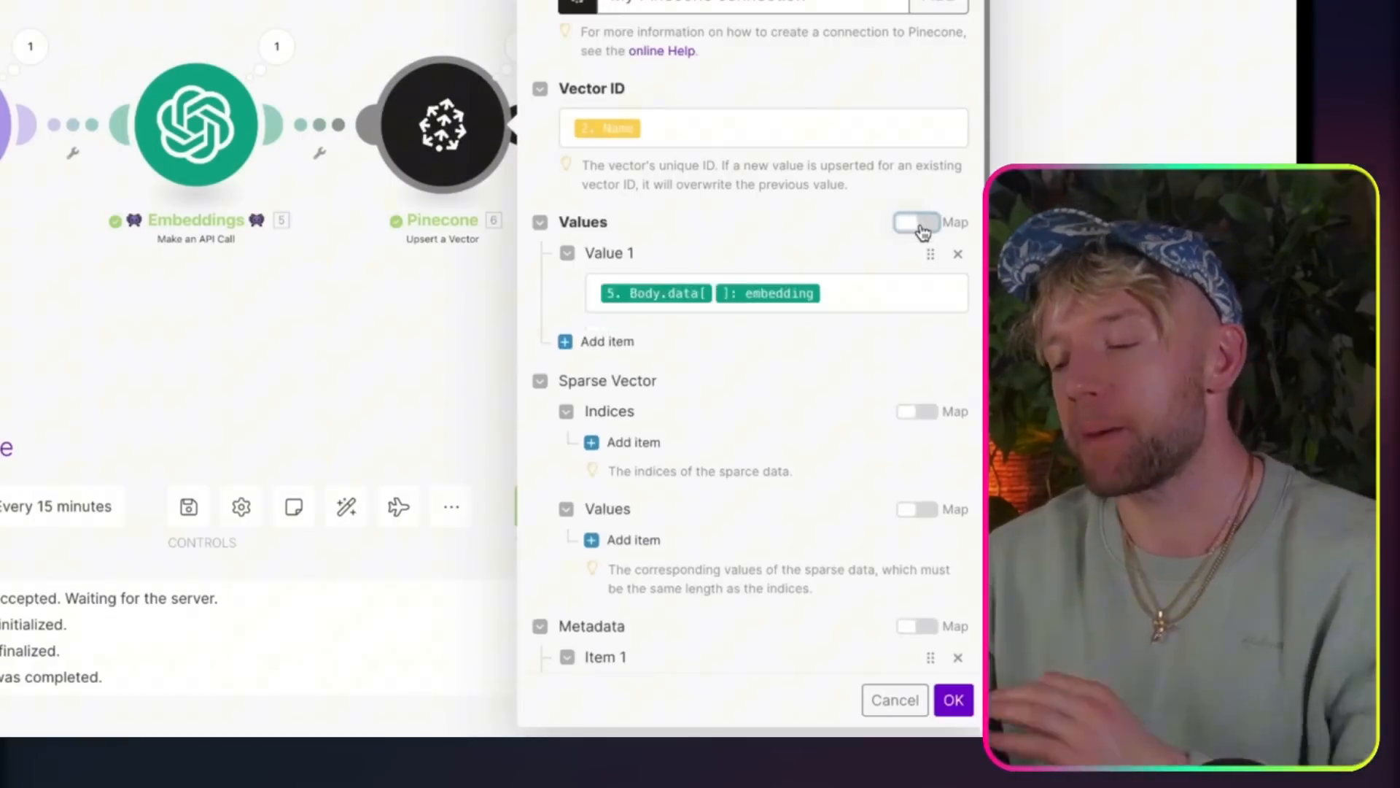
{"action": "left_click", "coordinate": [919, 228]}
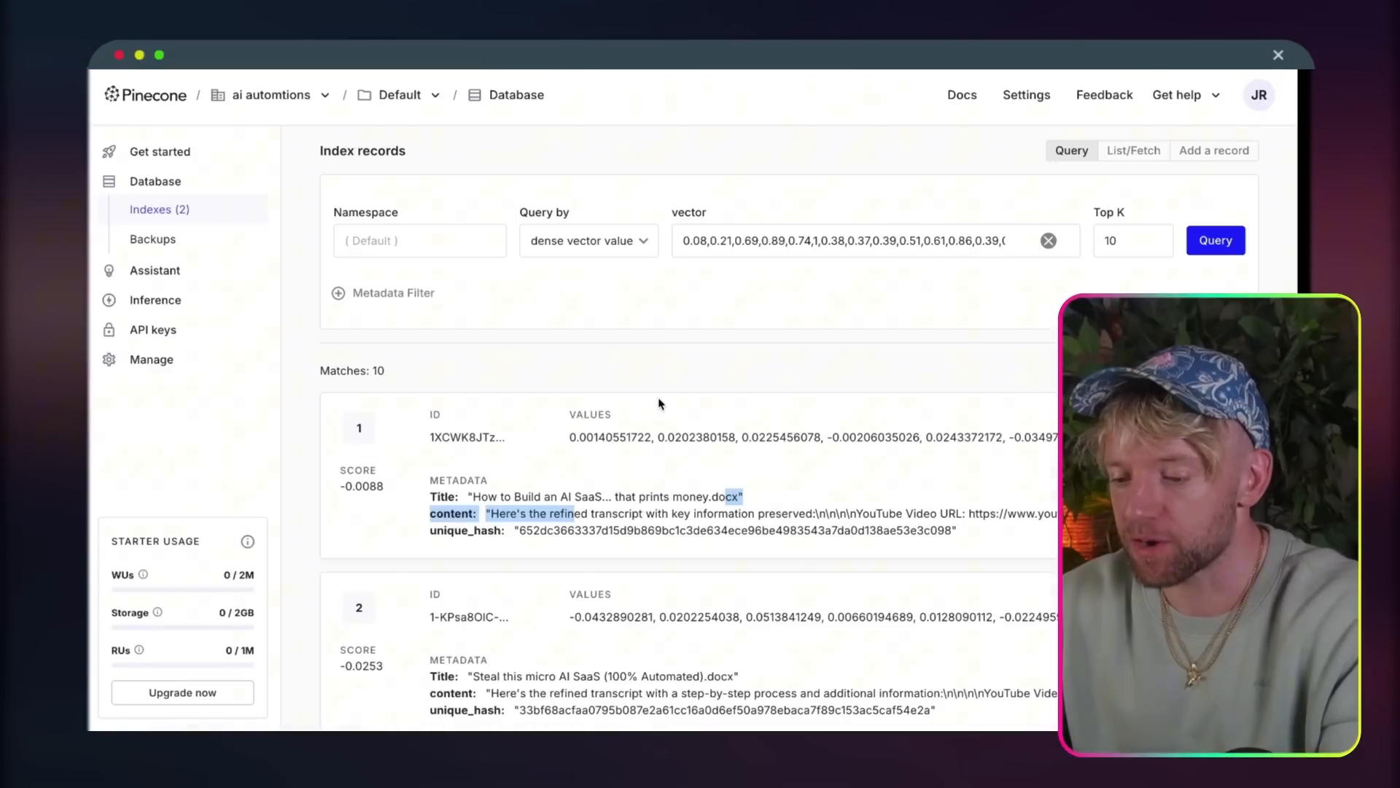
Step: Switch to Pinecone, open the jackyoutube index, and inspect the upserted record's values and metadata
{"action": "left_click", "coordinate": [153, 209]}
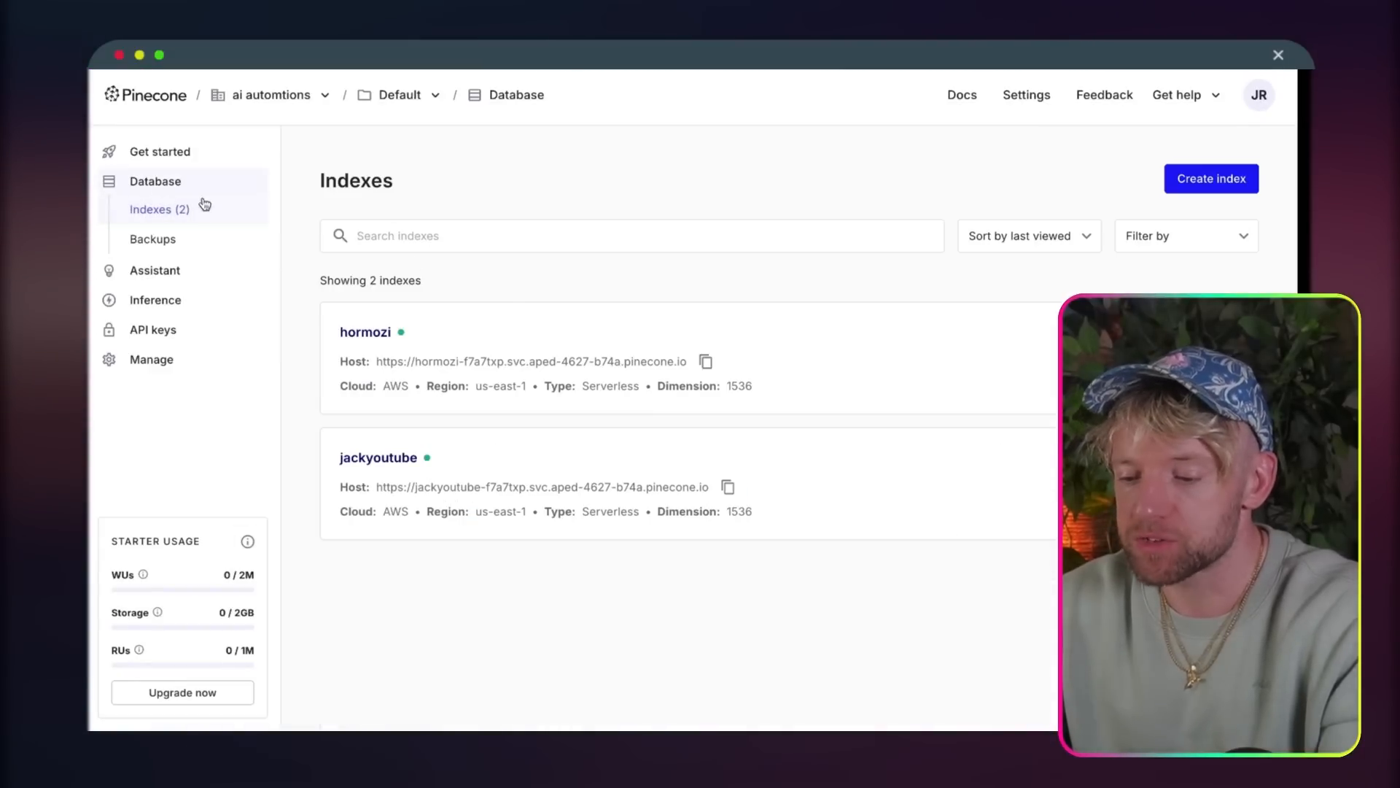
{"action": "left_click", "coordinate": [488, 442]}
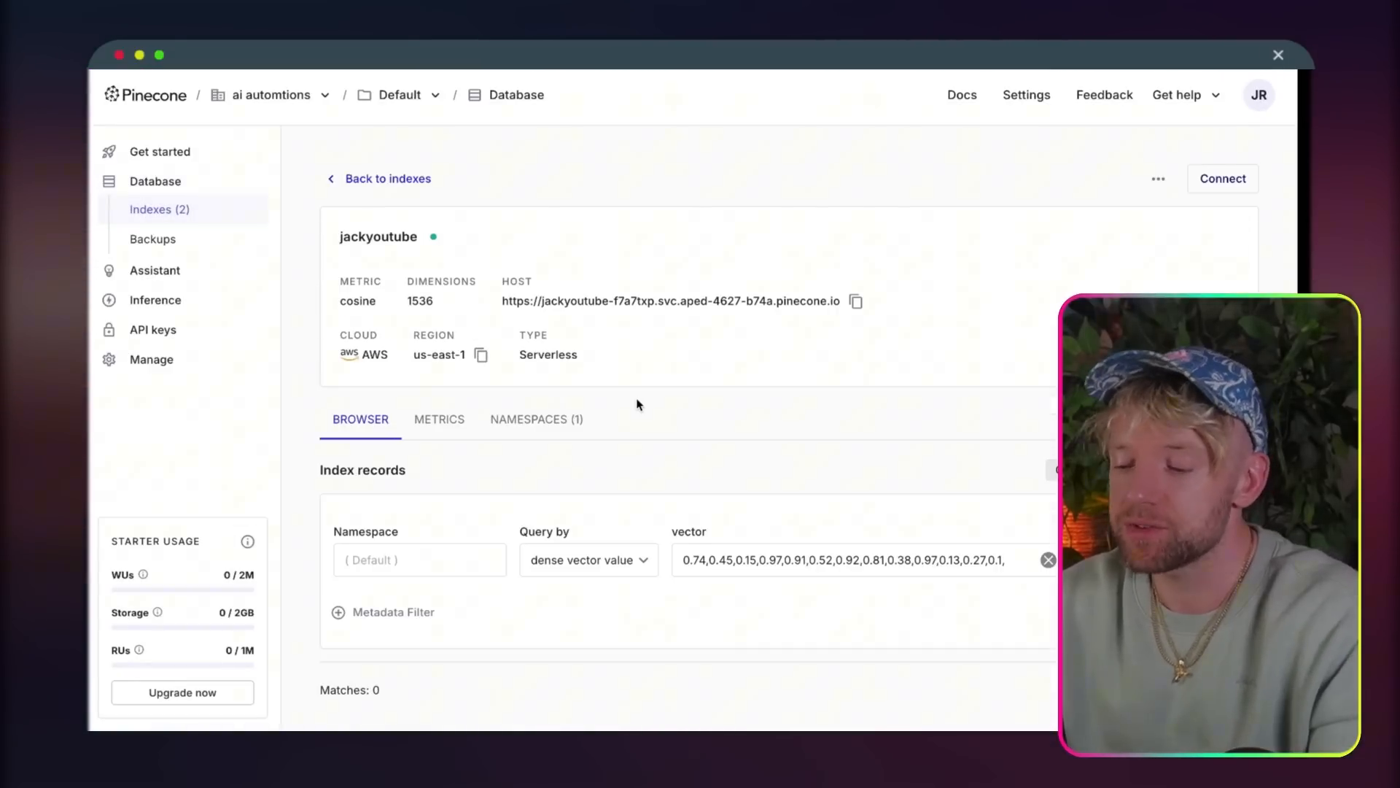
{"action": "scroll", "coordinate": [638, 403], "scroll_direction": "down", "scroll_amount": 3}
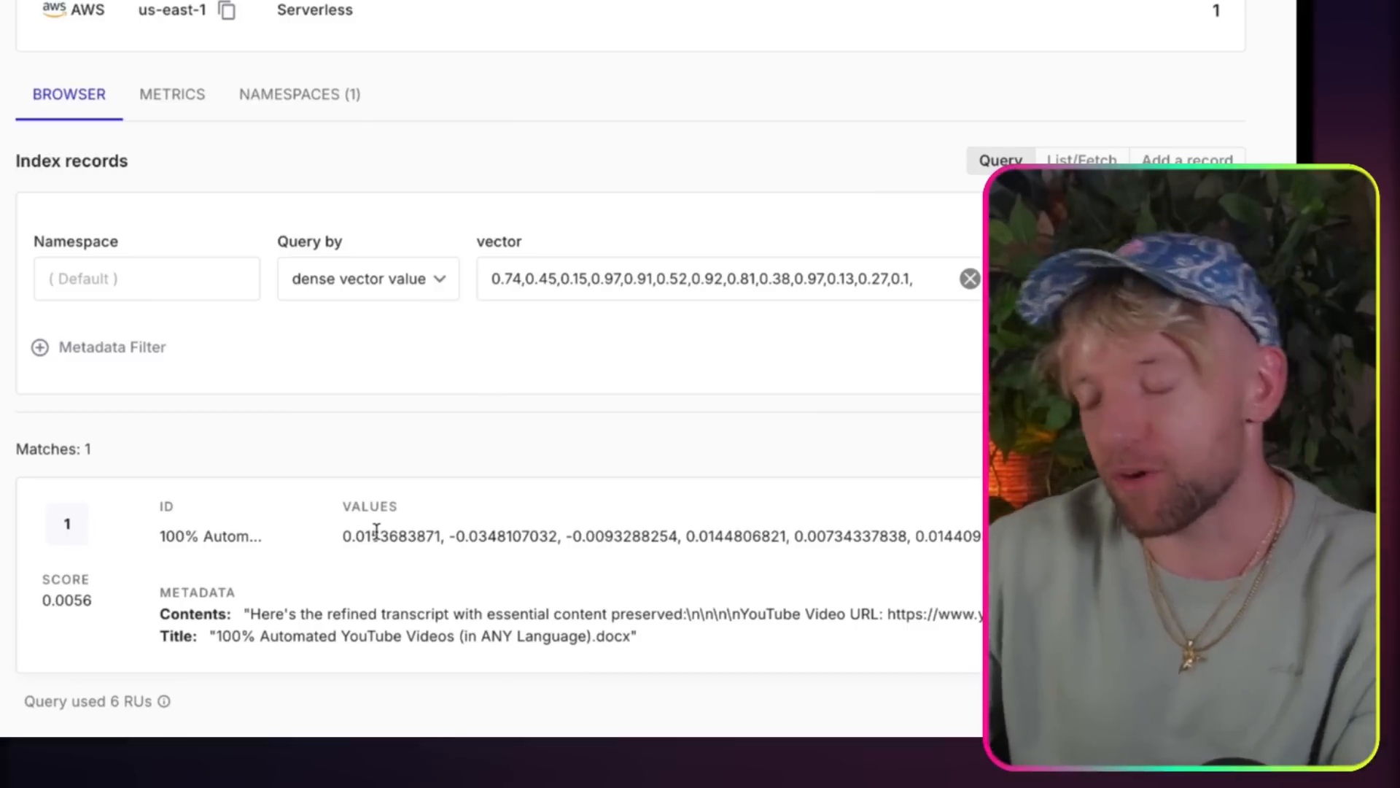
{"action": "mouse_move", "coordinate": [525, 607]}
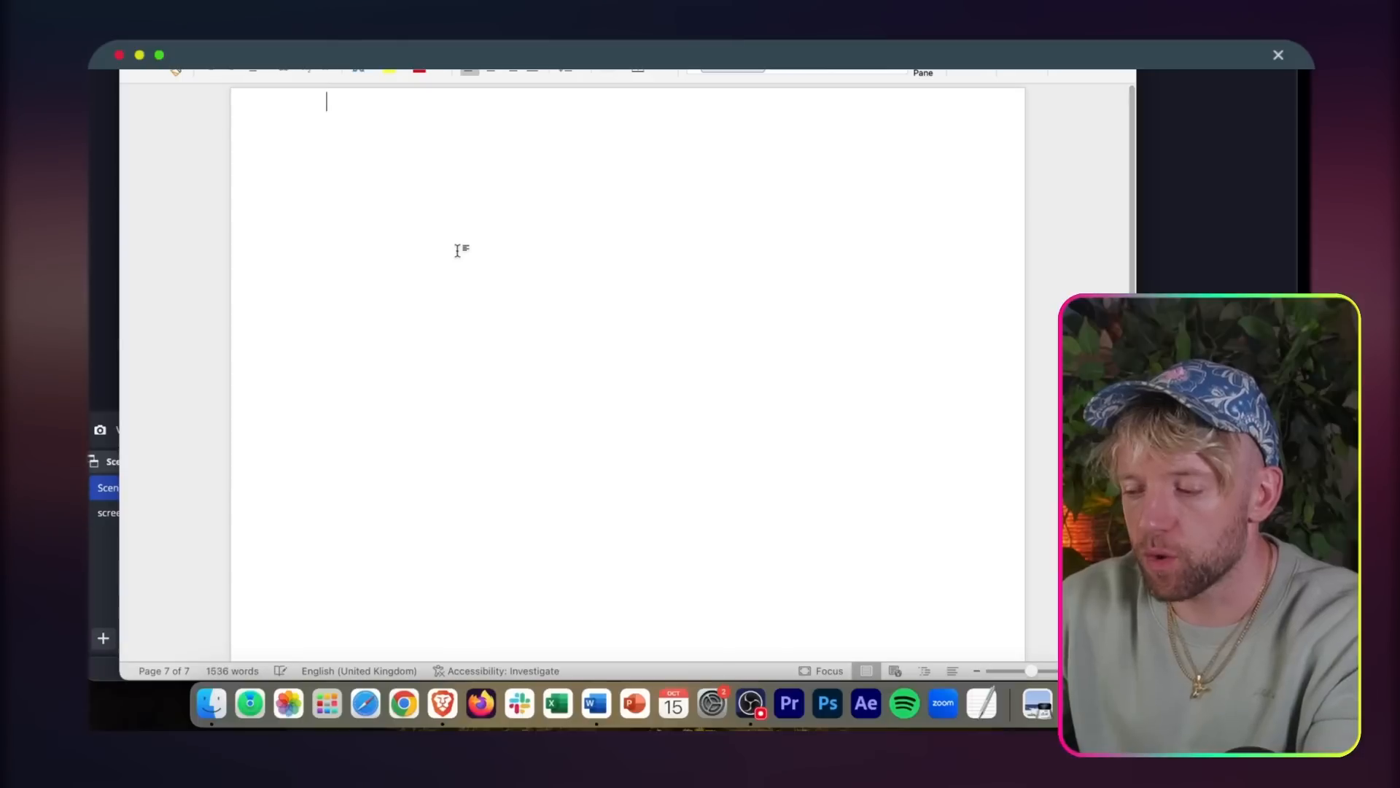
Step: Paste the record's vector values into the Word document and look through the numbers from the beginning
{"action": "key", "text": "super+v"}
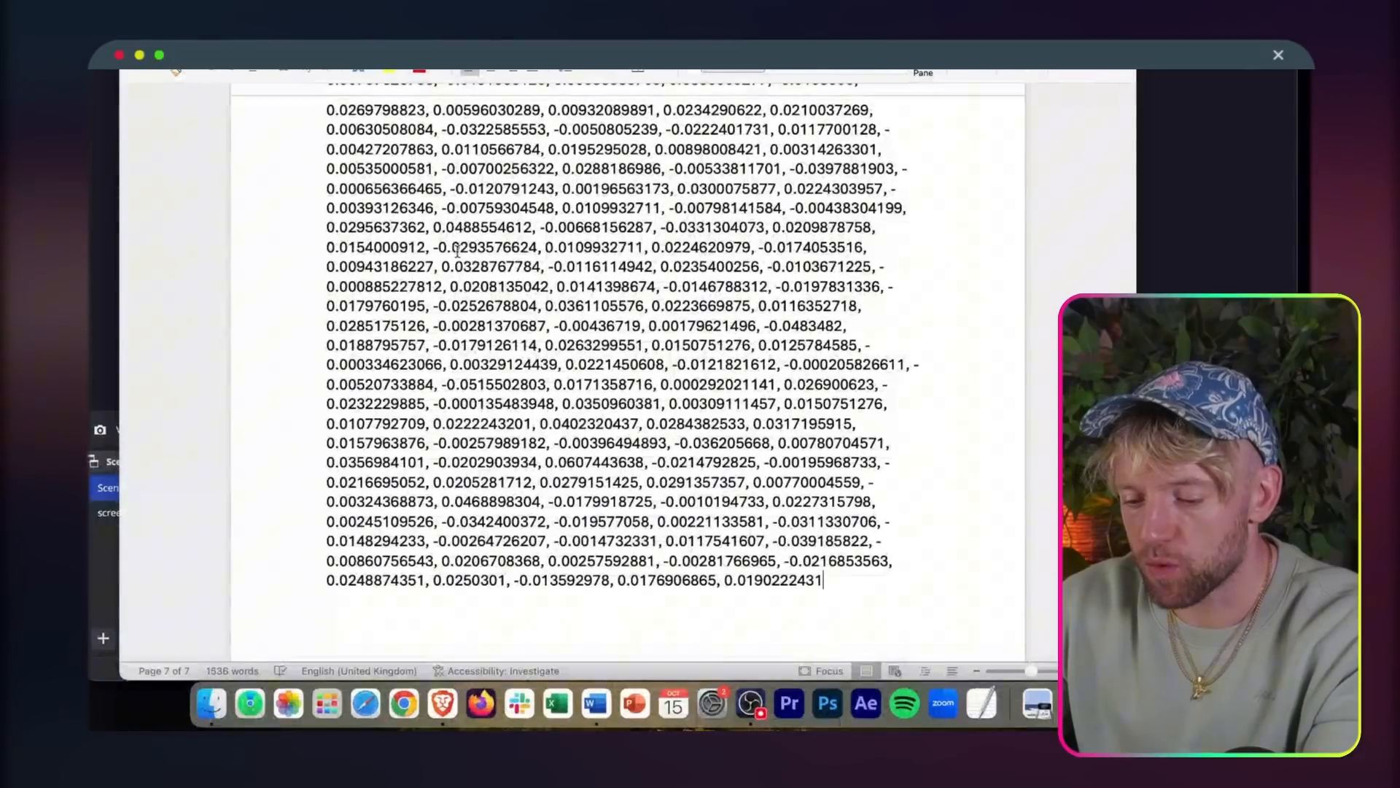
{"action": "scroll", "coordinate": [458, 252], "scroll_direction": "up", "scroll_amount": 20}
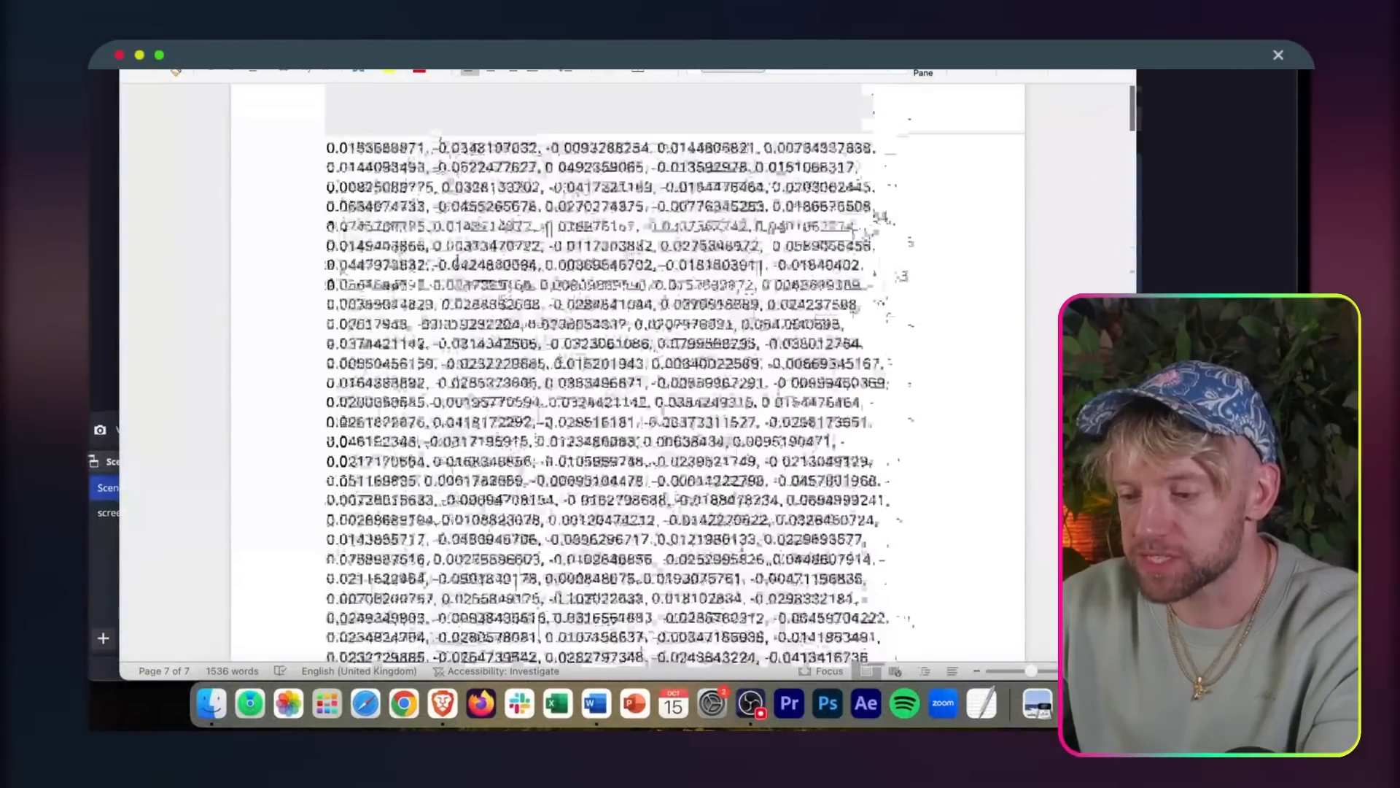
{"action": "left_click_drag", "start_coordinate": [446, 239], "coordinate": [460, 264]}
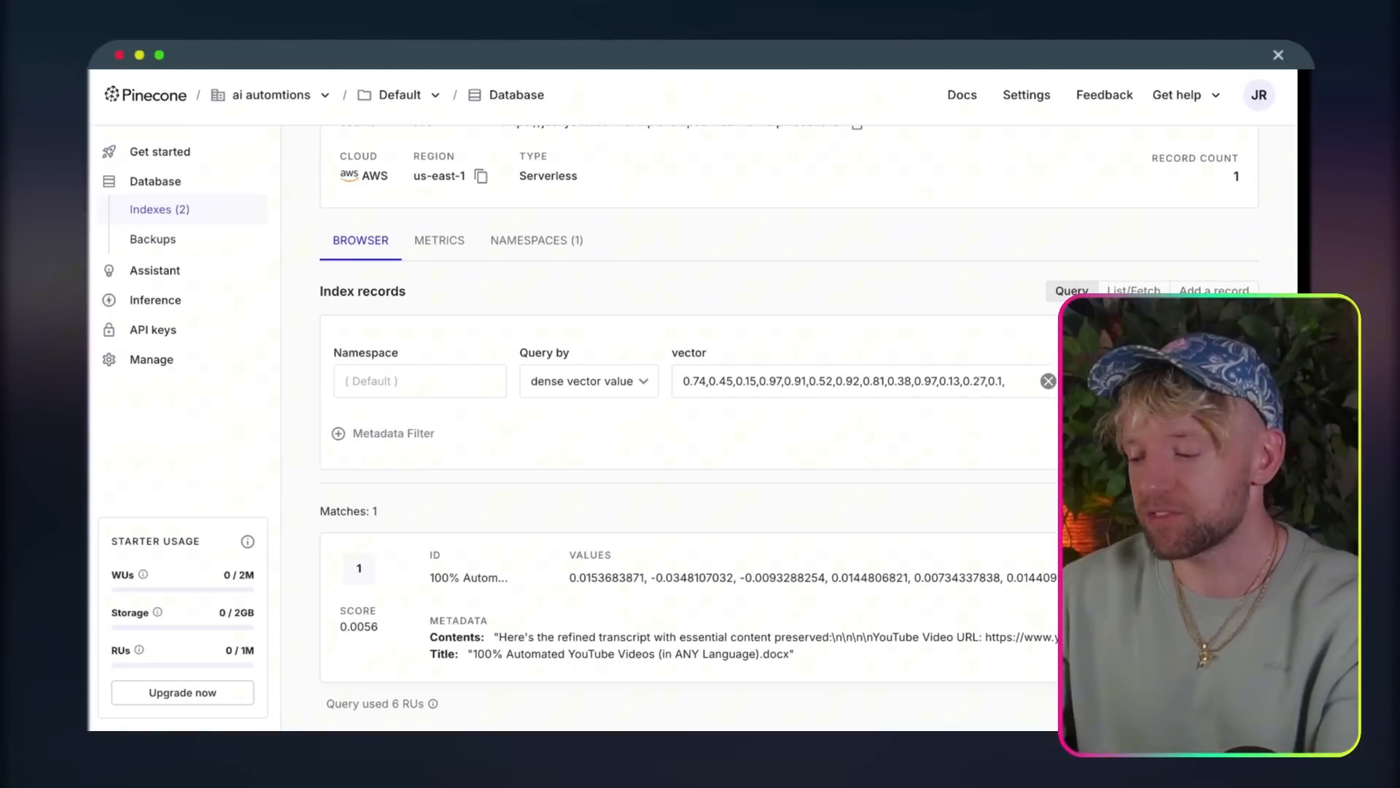
Step: Switch to the whiteboard and review the module diagrams of Scenario 1, Scenario 2 and Scenario 3
{"action": "left_click", "coordinate": [1240, 577]}
{"action": "left_click", "coordinate": [841, 442]}
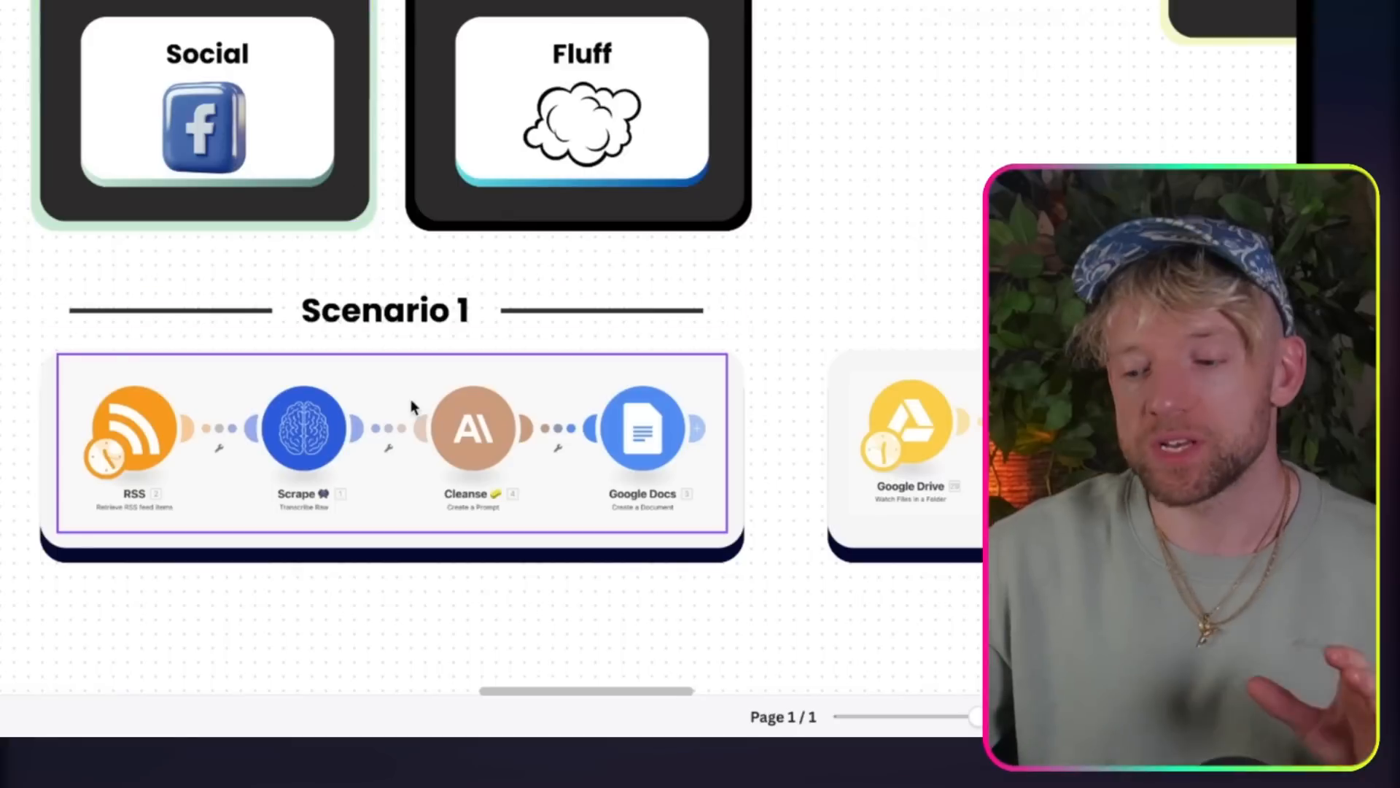
{"action": "scroll", "coordinate": [410, 400], "scroll_direction": "right", "scroll_amount": 10}
{"action": "scroll", "coordinate": [410, 400], "scroll_direction": "down", "scroll_amount": 2}
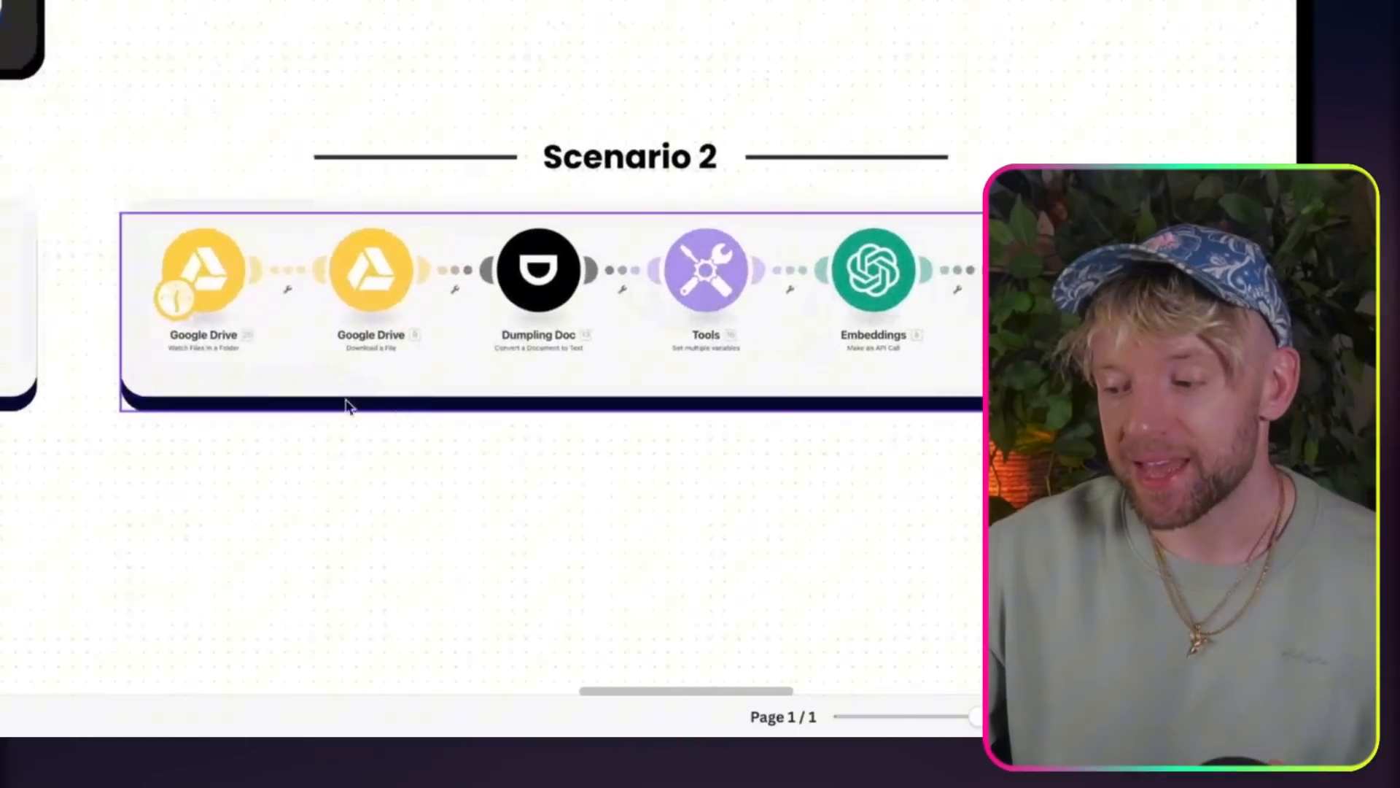
{"action": "scroll", "coordinate": [798, 305], "scroll_direction": "right", "scroll_amount": 5}
{"action": "scroll", "coordinate": [798, 305], "scroll_direction": "down", "scroll_amount": 1}
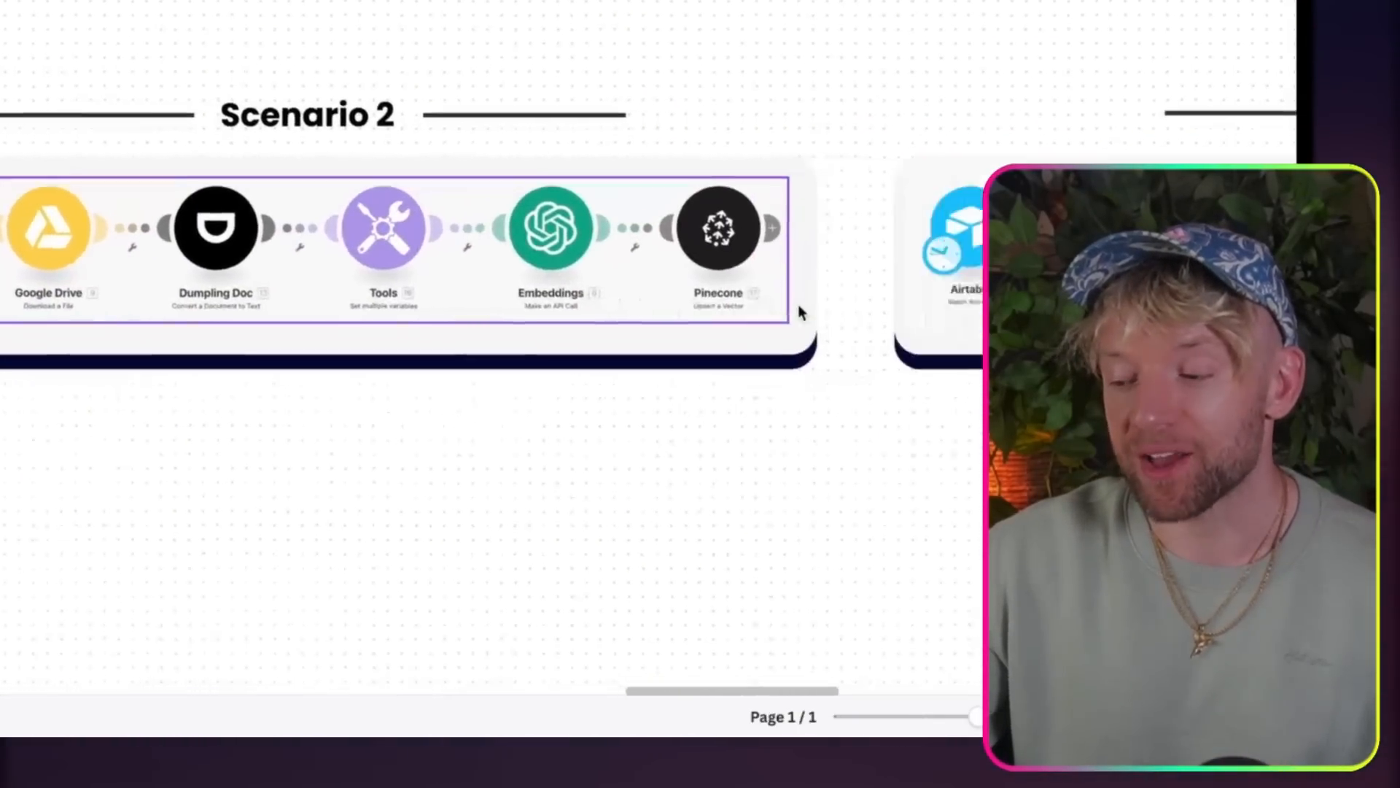
{"action": "scroll", "coordinate": [798, 306], "scroll_direction": "right", "scroll_amount": 15}
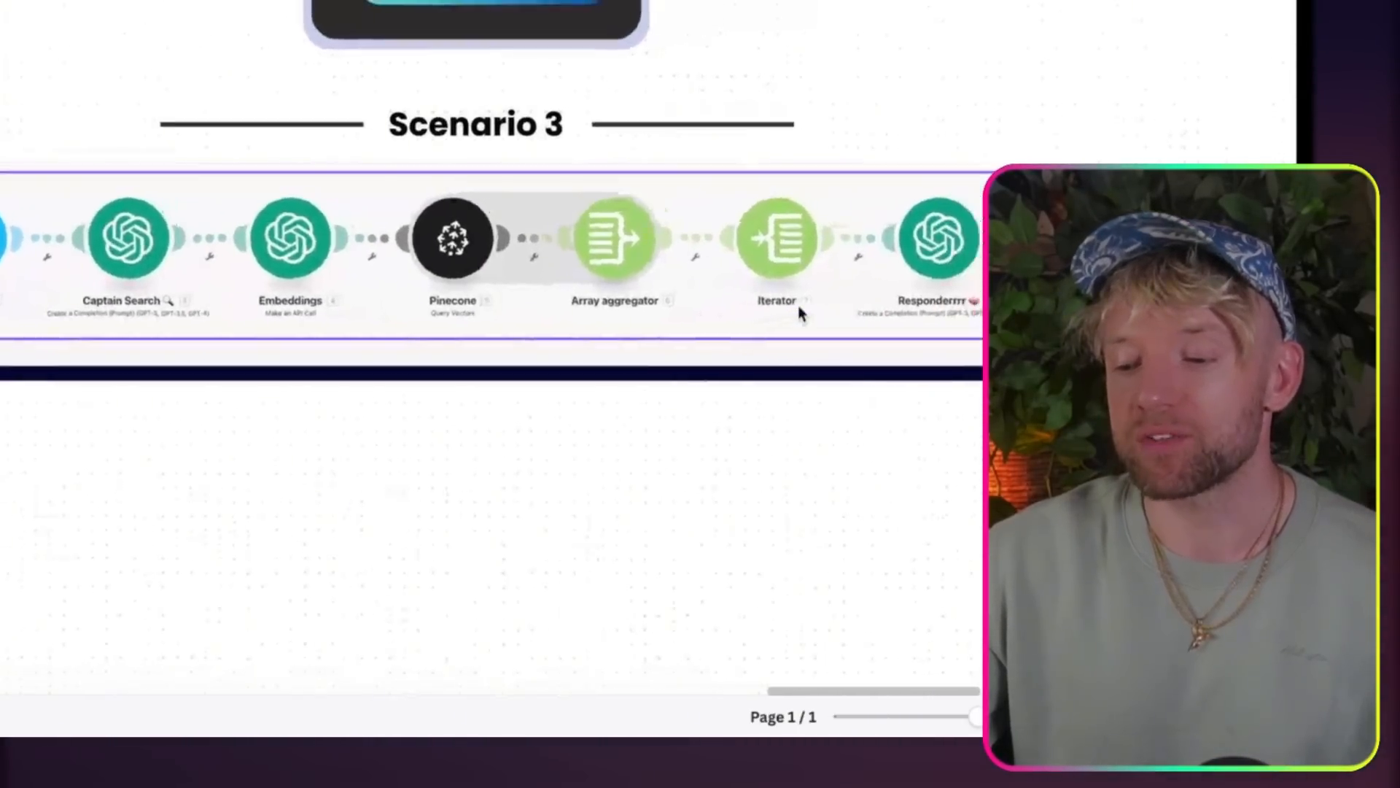
{"action": "scroll", "coordinate": [800, 312], "scroll_direction": "up", "scroll_amount": 1}
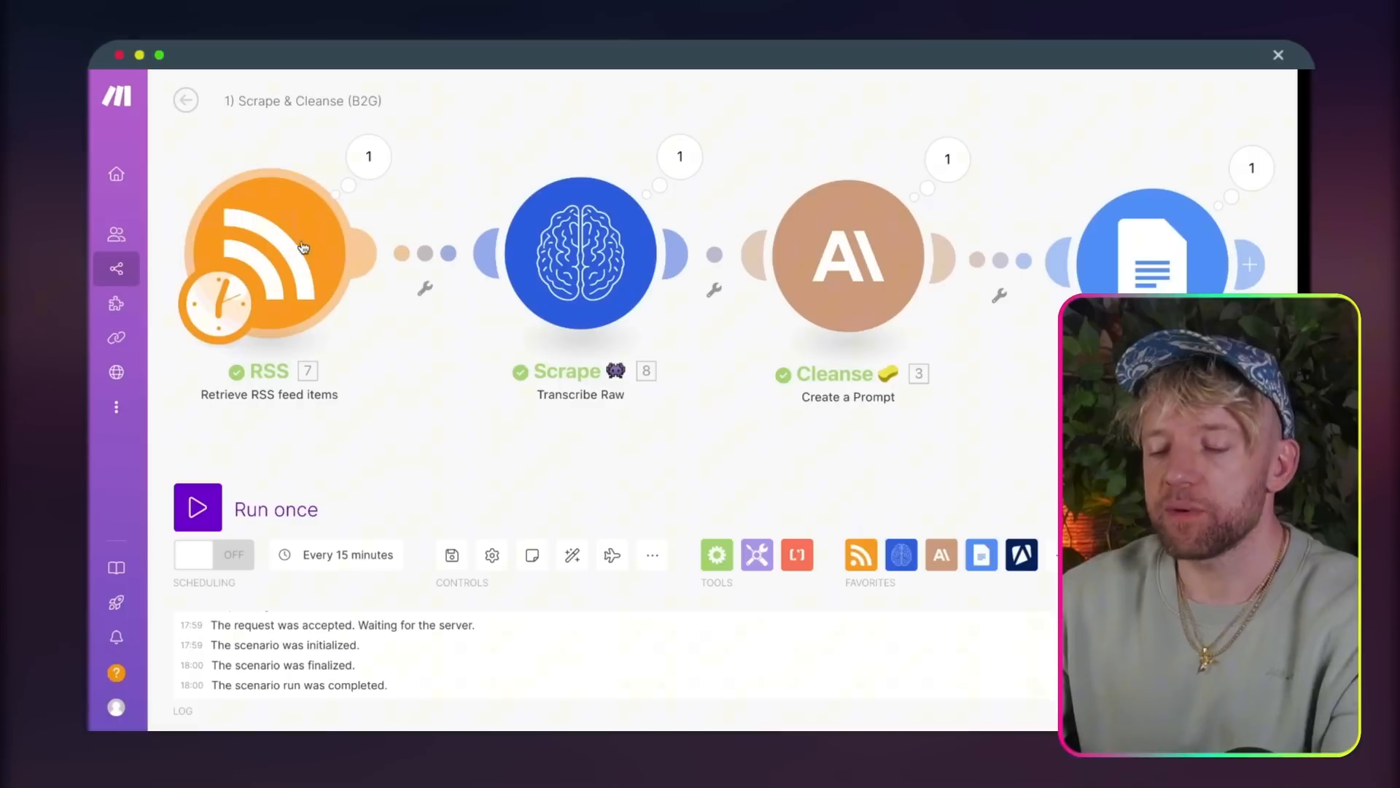
Step: Set the RSS module's maximum number of returned items to 15 in 1) Scrape & Cleanse (B2G) and run the scenario once
{"action": "left_click", "coordinate": [302, 249]}
{"action": "left_click", "coordinate": [456, 580]}
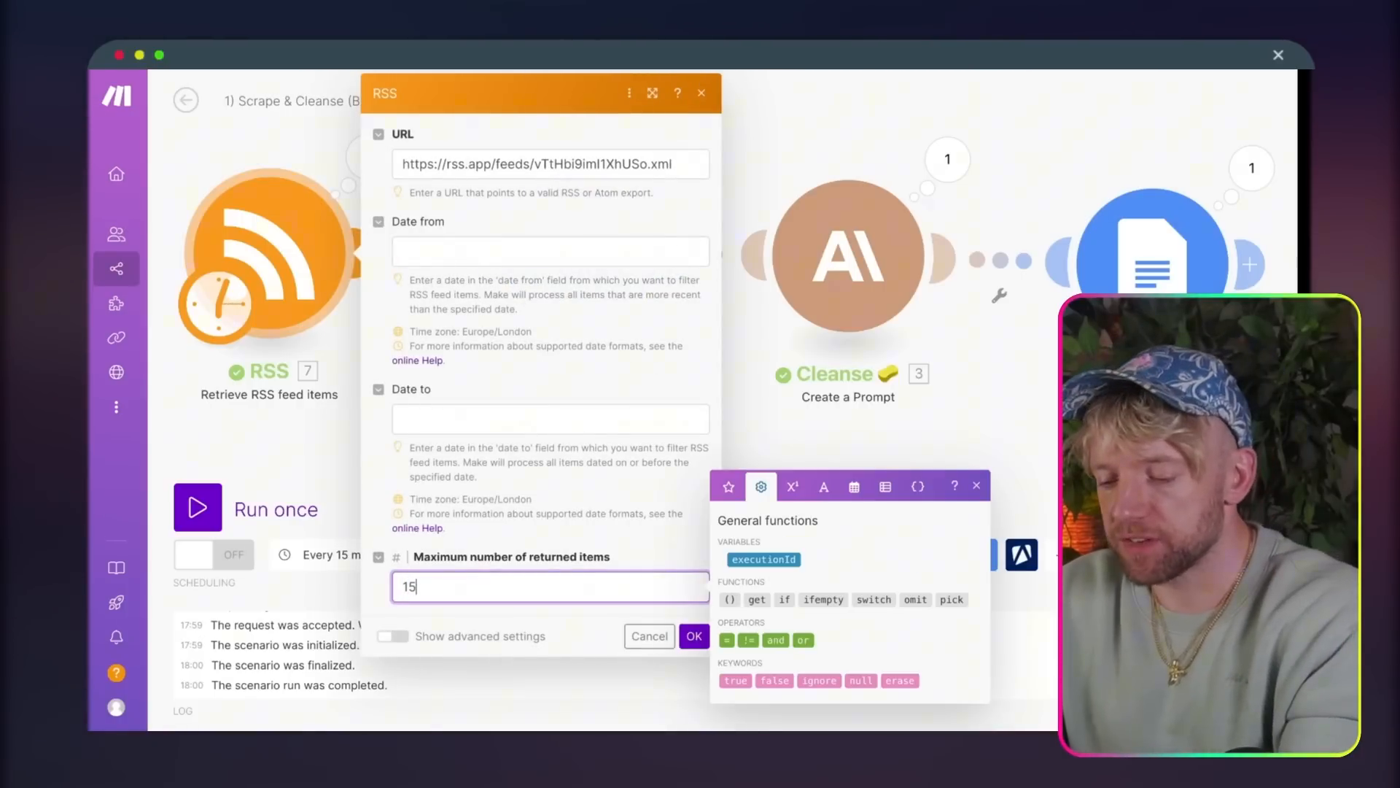
{"action": "left_click", "coordinate": [690, 634]}
{"action": "left_click", "coordinate": [197, 507]}
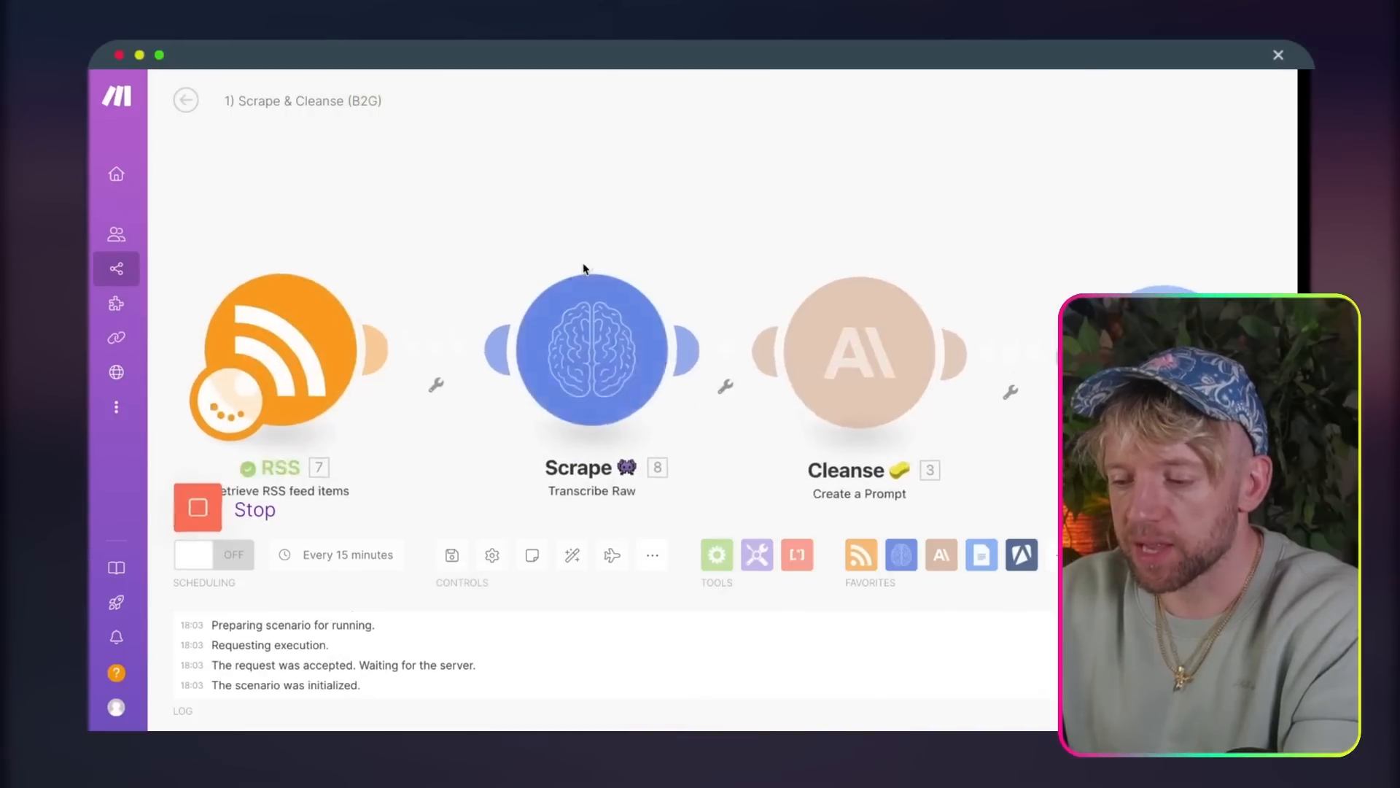
{"action": "scroll", "coordinate": [586, 269], "scroll_direction": "down", "scroll_amount": 5}
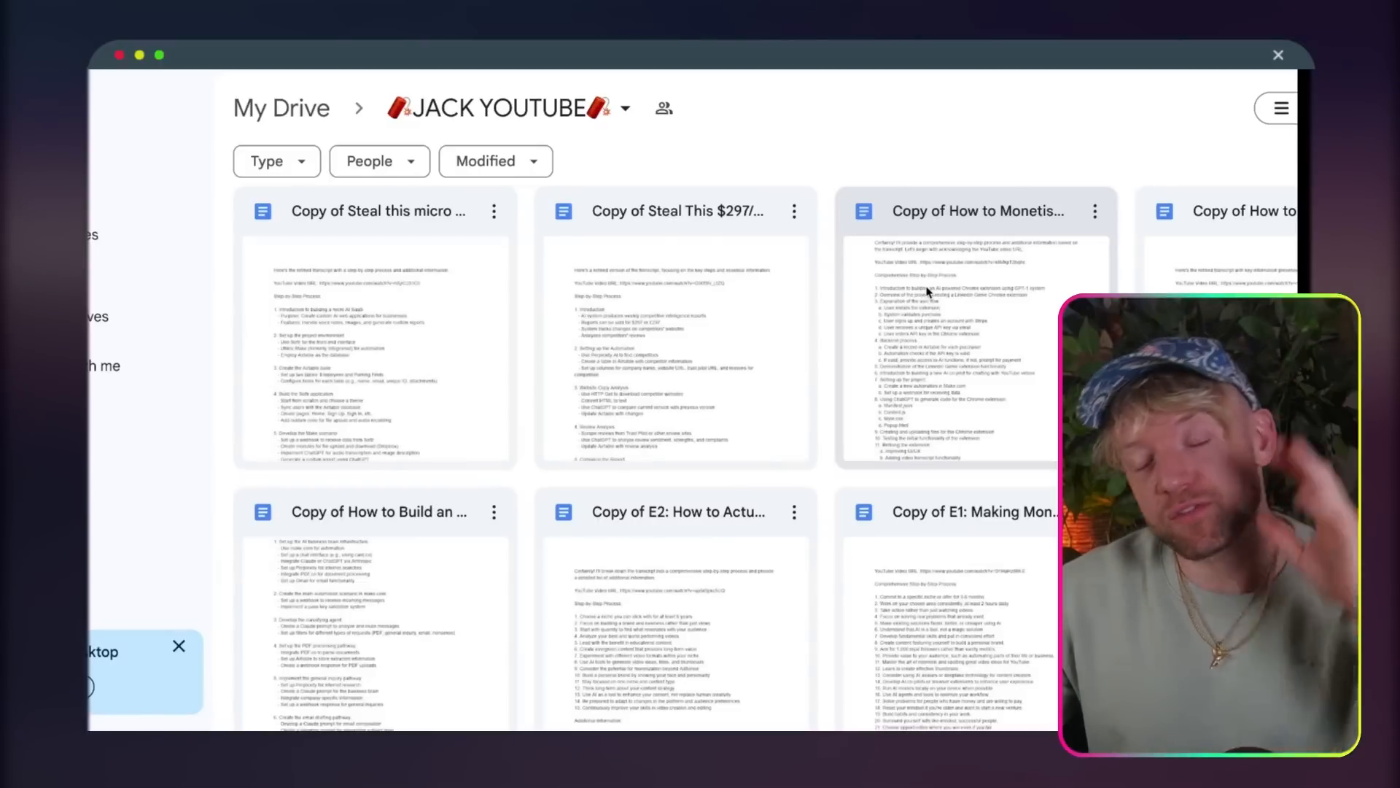
Step: Run the 2) Upsert scenario on the Drive documents and map the Google Drive File ID to the Pinecone module's Vector ID
{"action": "mouse_move", "coordinate": [928, 291]}
{"action": "left_mouse_down"}
{"action": "mouse_move", "coordinate": [937, 156]}
{"action": "mouse_move", "coordinate": [927, 292]}
{"action": "left_mouse_up"}
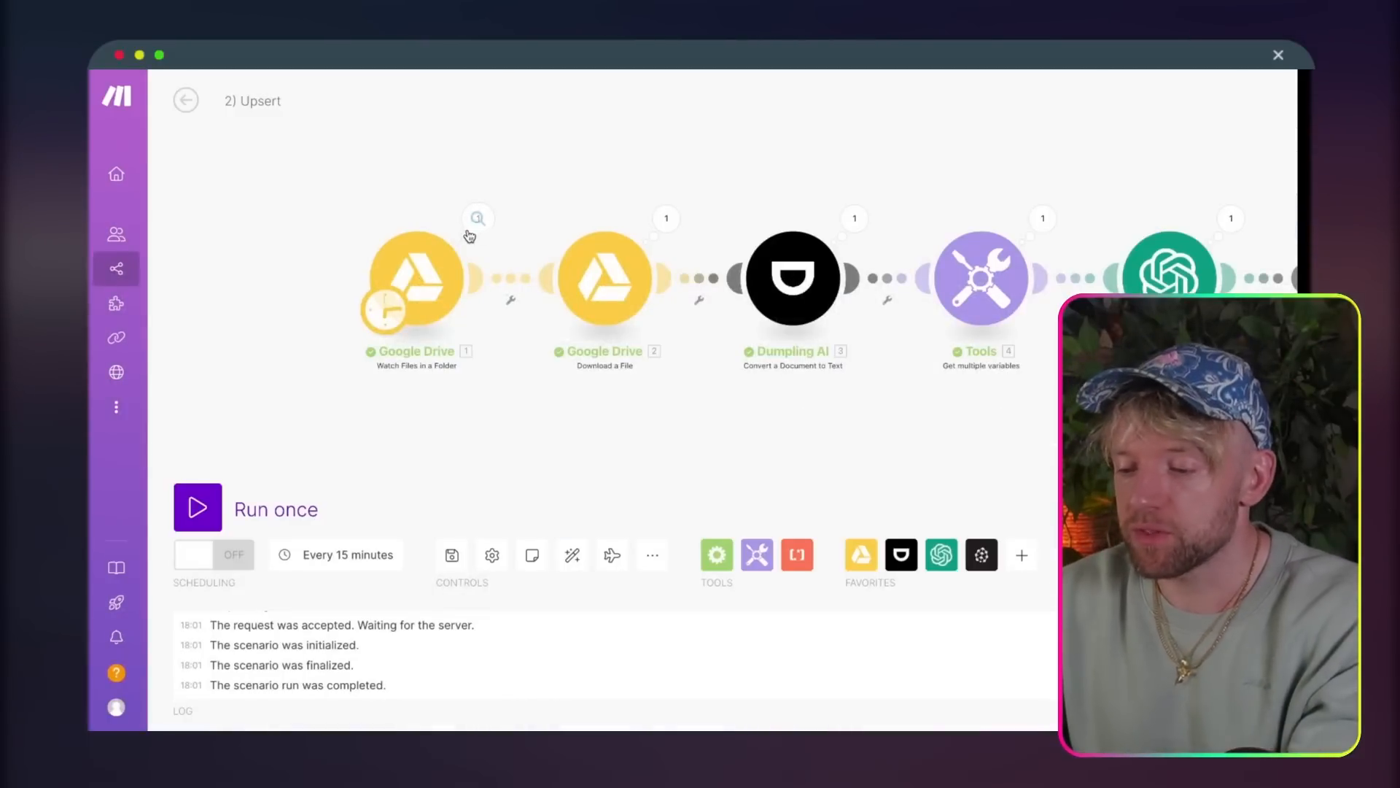
{"action": "left_click", "coordinate": [203, 506]}
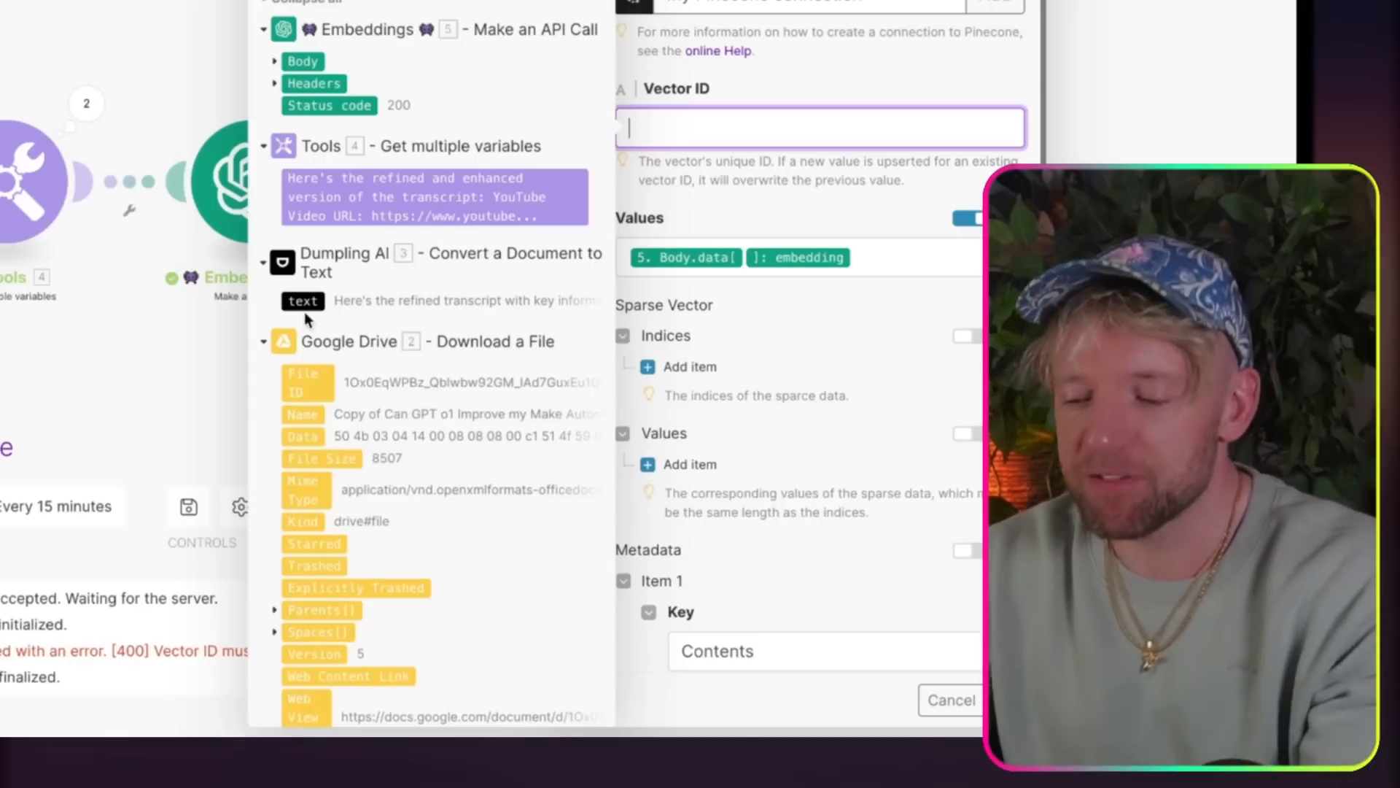
{"action": "left_click", "coordinate": [306, 383]}
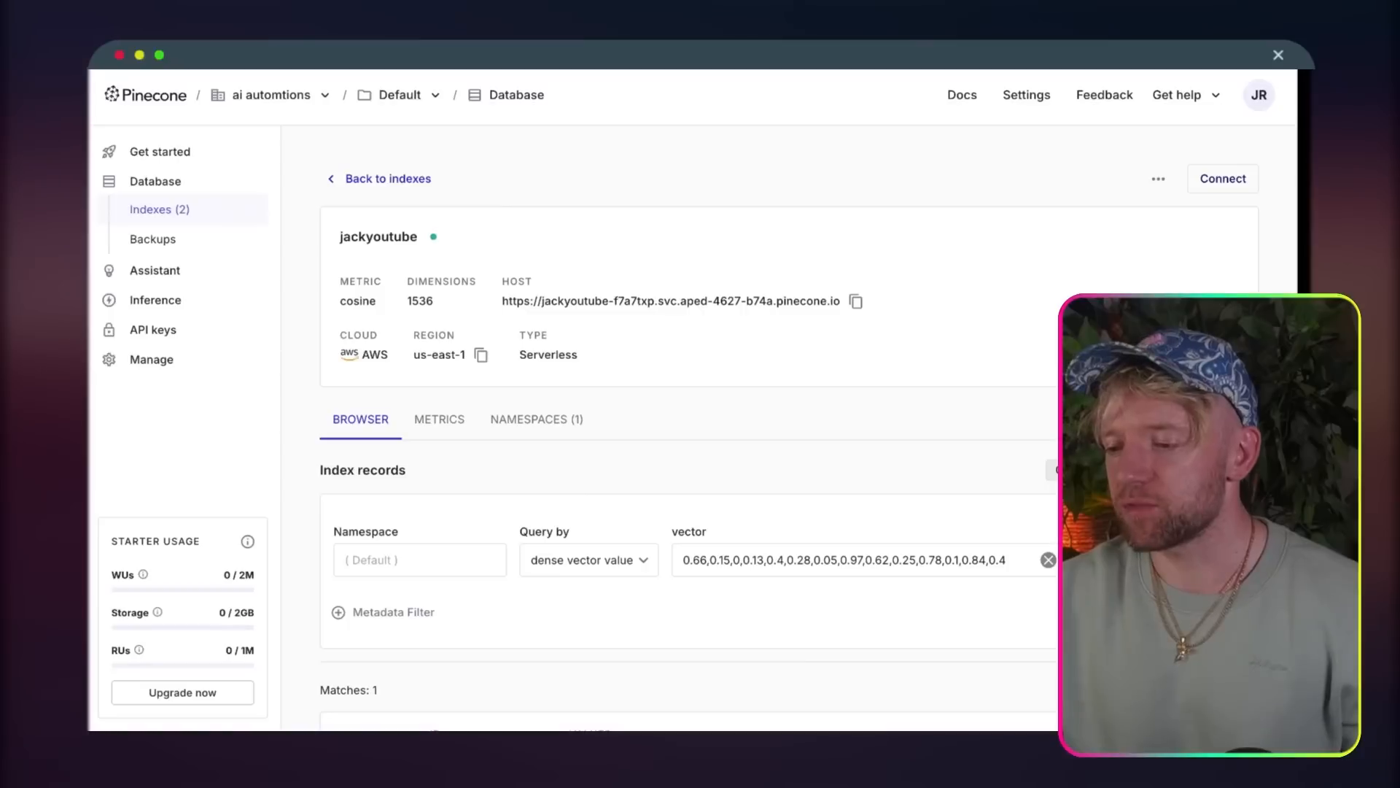
Step: Reload the jackyoutube index page in Pinecone and look through the upserted records with their Contents and Title metadata
{"action": "key", "text": "super+r"}
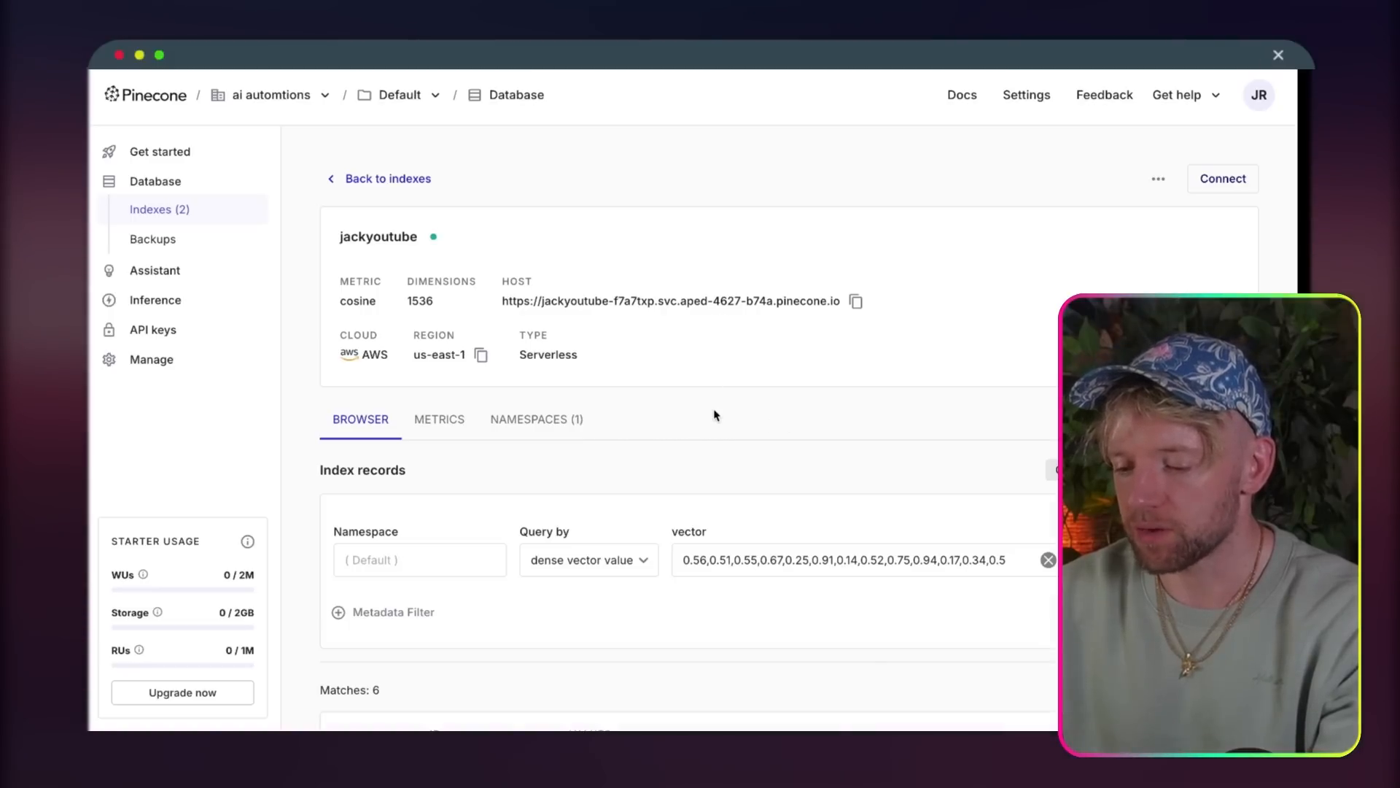
{"action": "scroll", "coordinate": [714, 416], "scroll_direction": "down", "scroll_amount": 10}
{"action": "scroll", "coordinate": [714, 419], "scroll_direction": "up", "scroll_amount": 10}
{"action": "scroll", "coordinate": [714, 419], "scroll_direction": "down", "scroll_amount": 6}
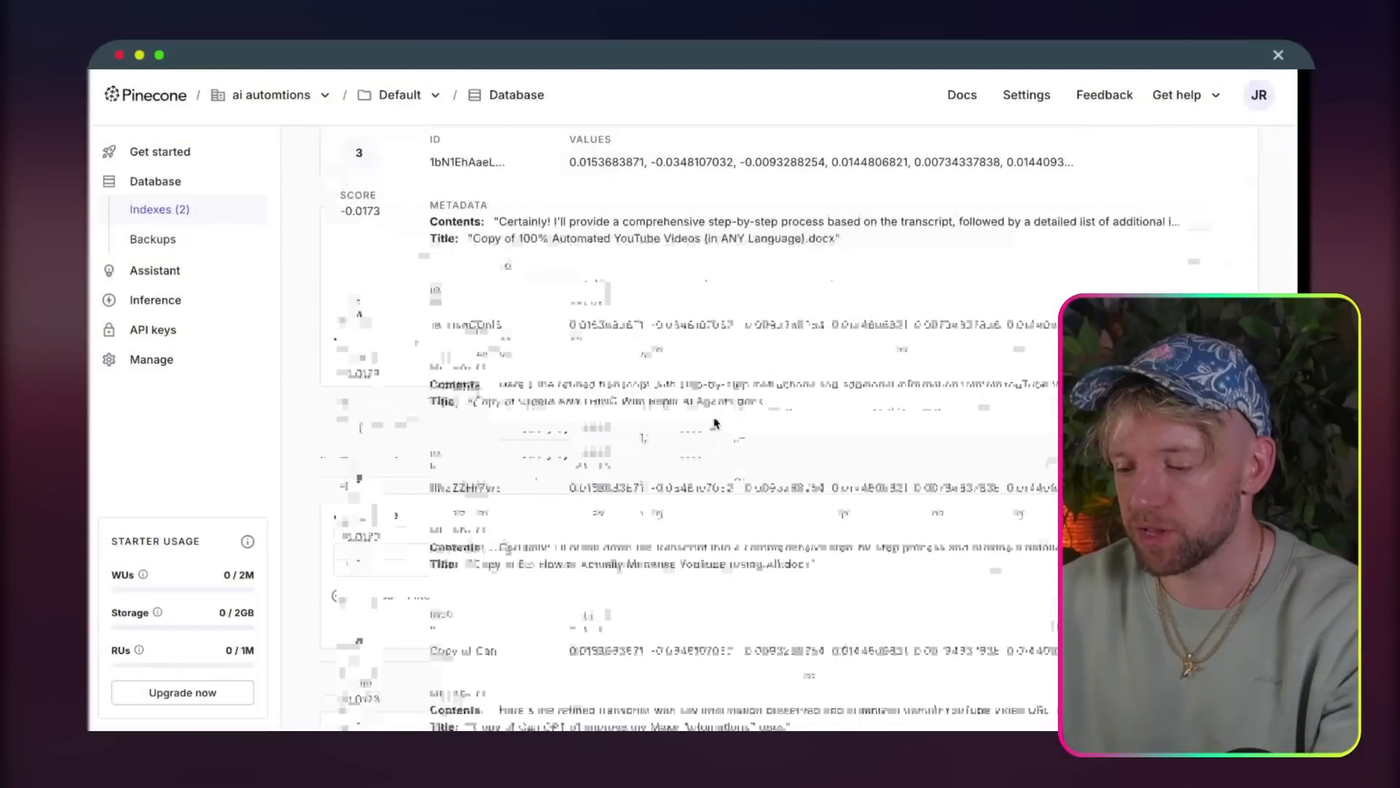
{"action": "scroll", "coordinate": [715, 421], "scroll_direction": "up", "scroll_amount": 10}
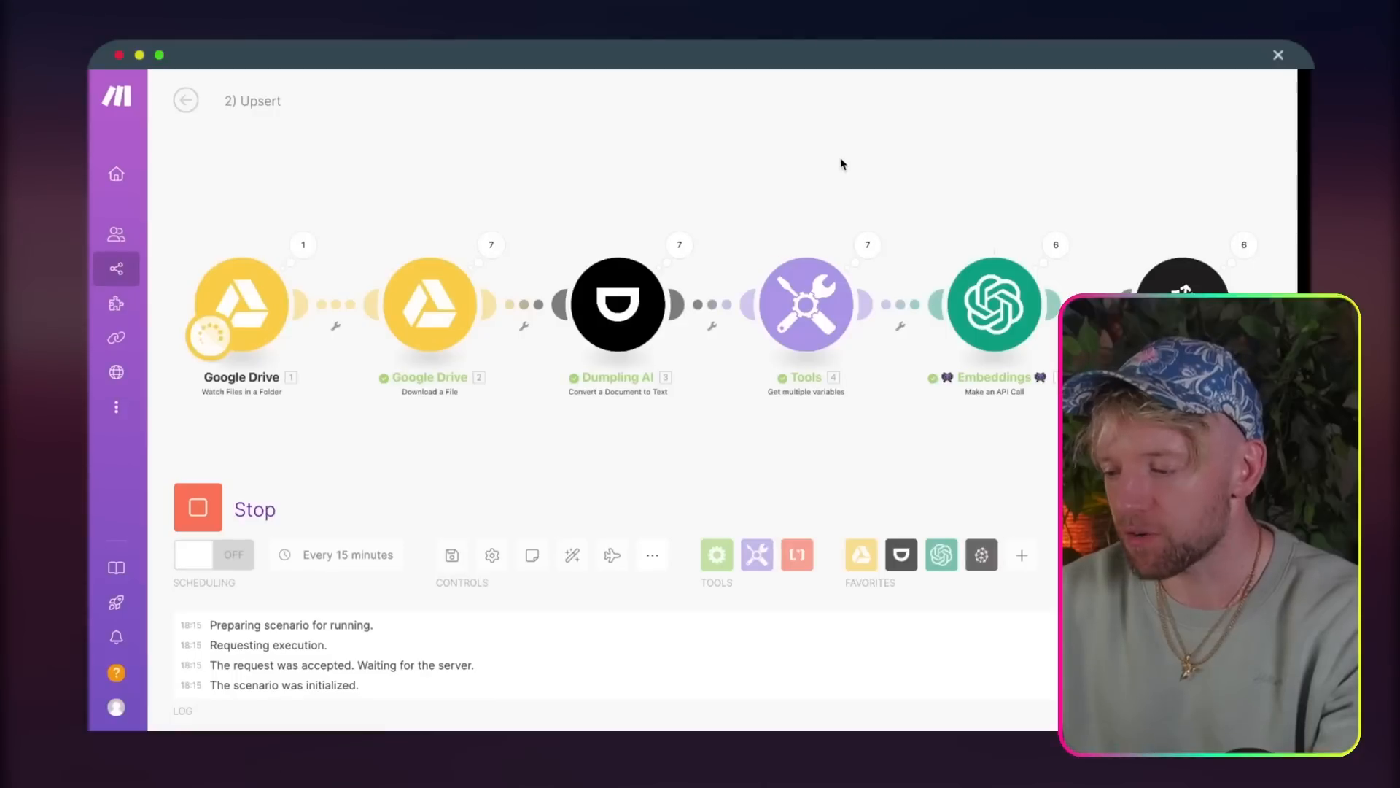
{"action": "left_click_drag", "start_coordinate": [841, 159], "coordinate": [836, 159]}
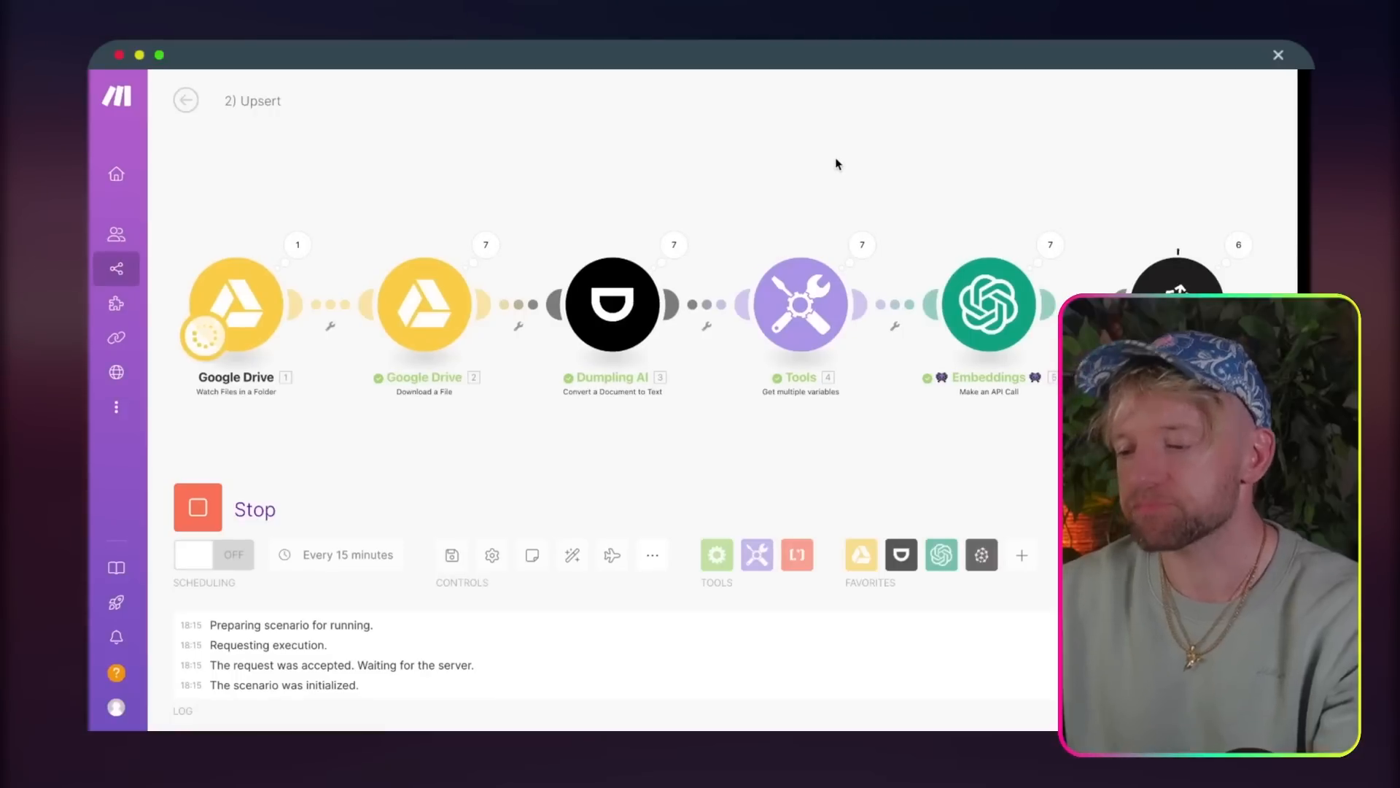
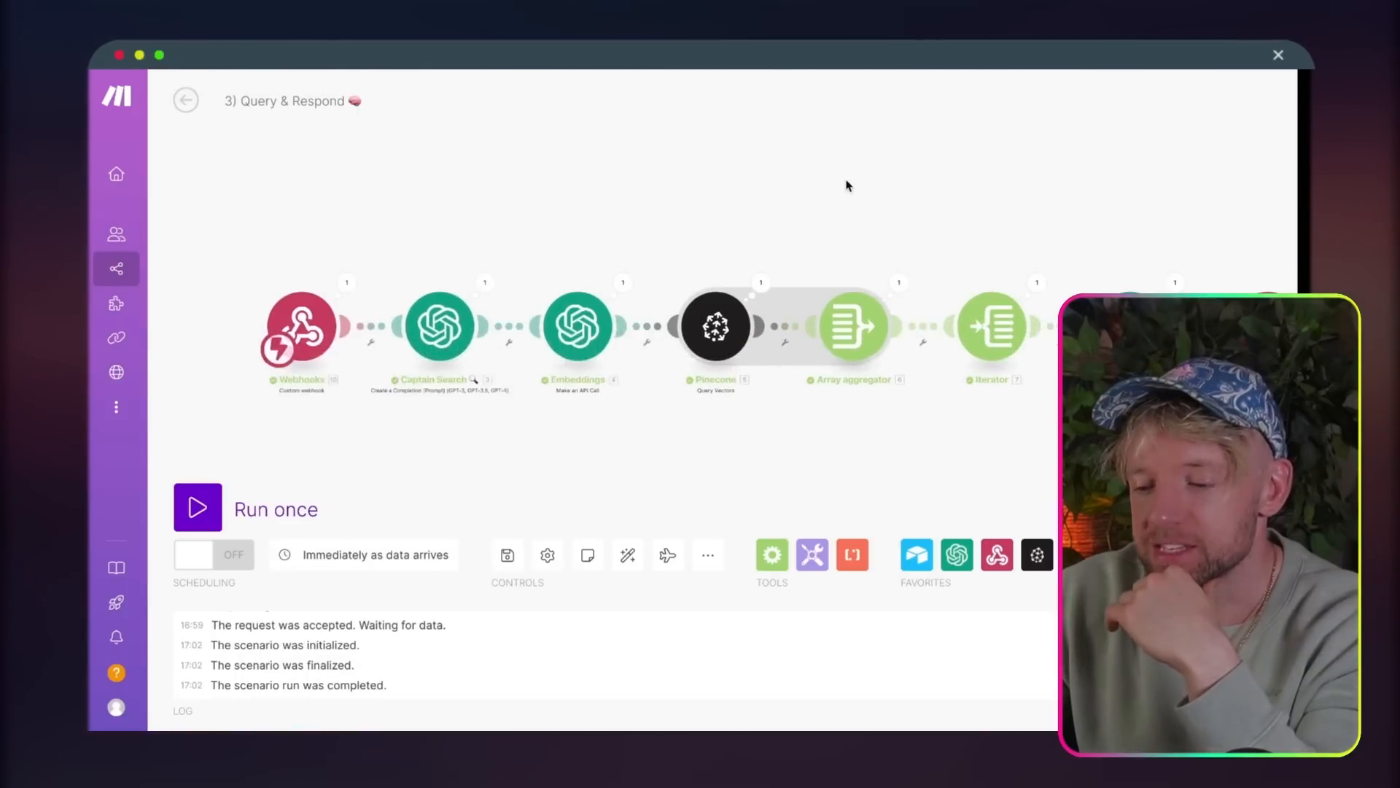
Step: Switch to Carrd and look through the starting-point templates and the My Sites dashboard
{"action": "left_click_drag", "start_coordinate": [713, 227], "coordinate": [668, 215]}
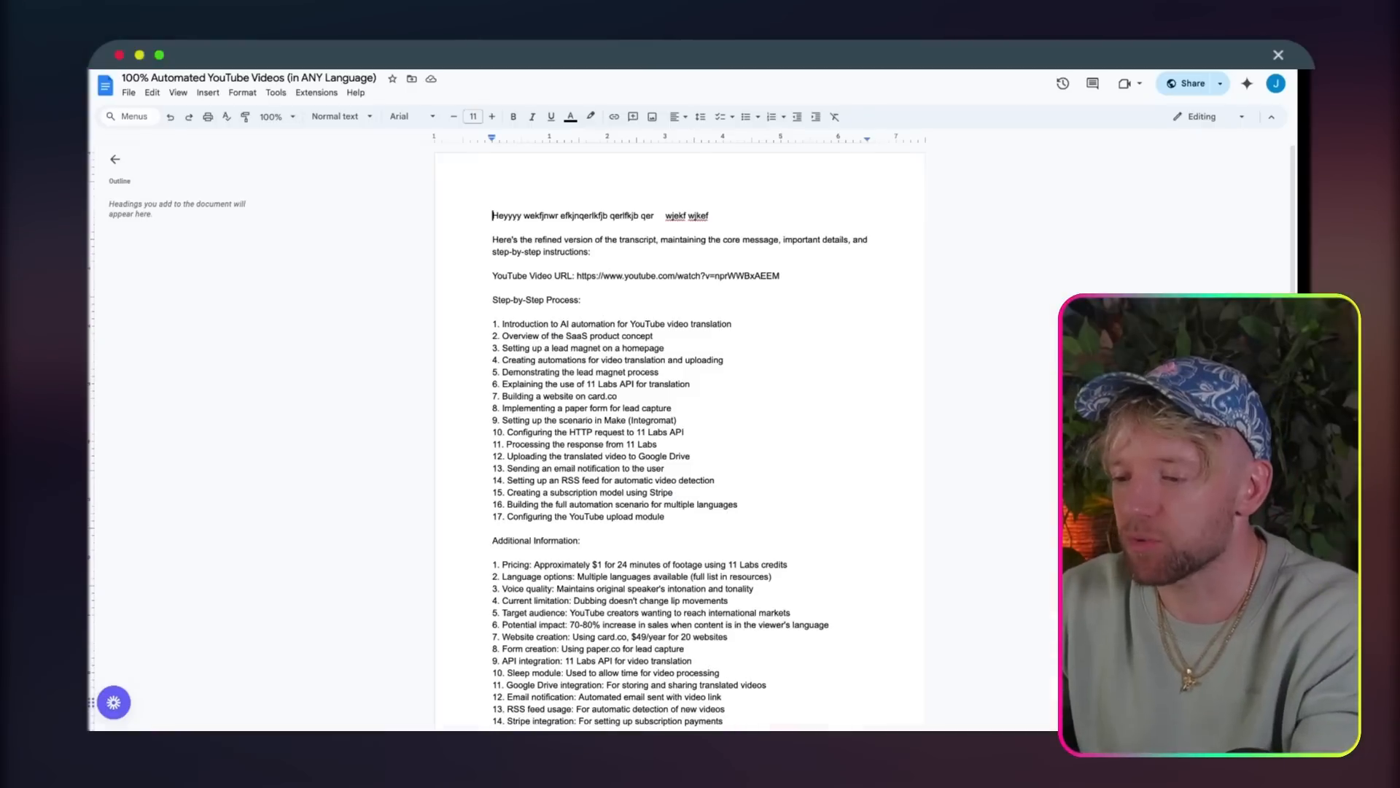
{"action": "key", "text": "super+t"}
{"action": "type", "text": "car"}
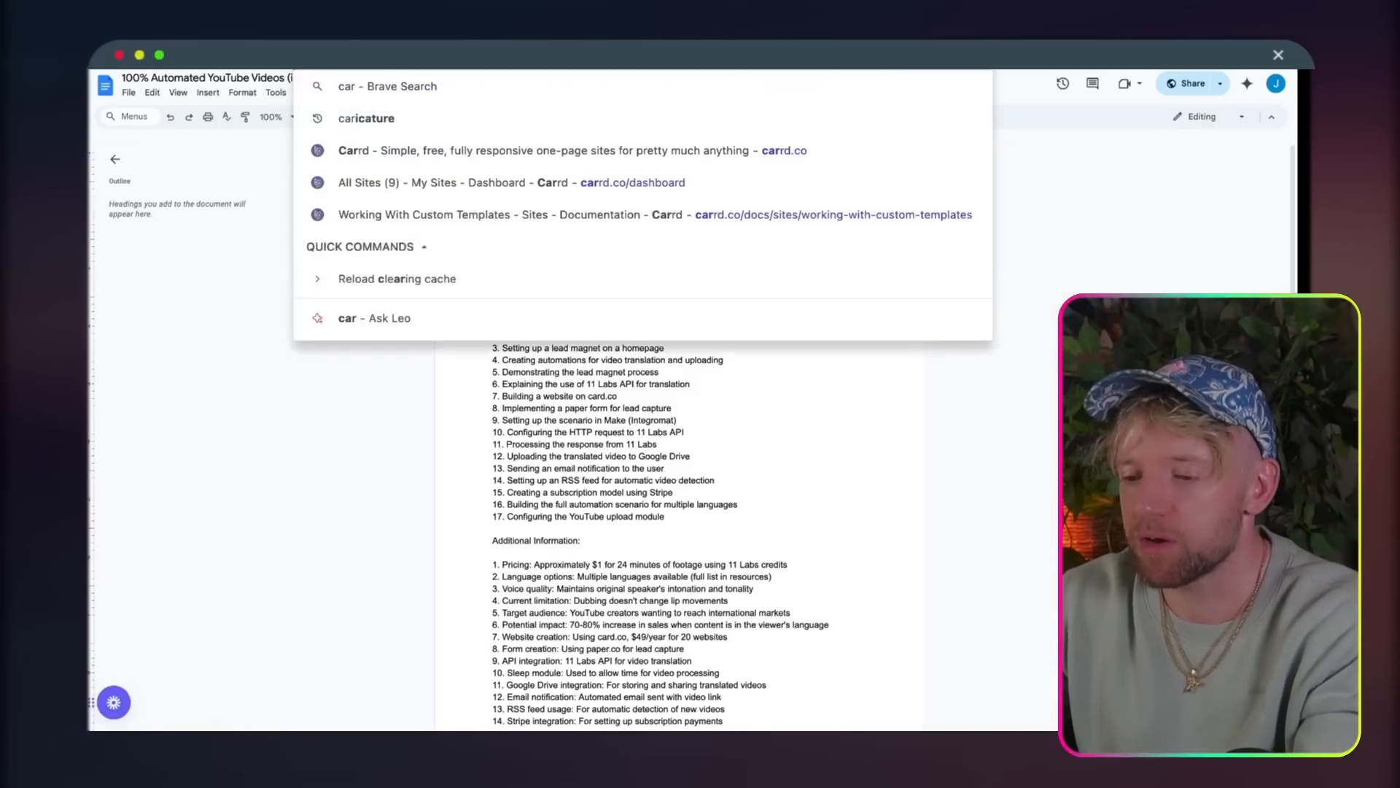
{"action": "key", "text": "Escape"}
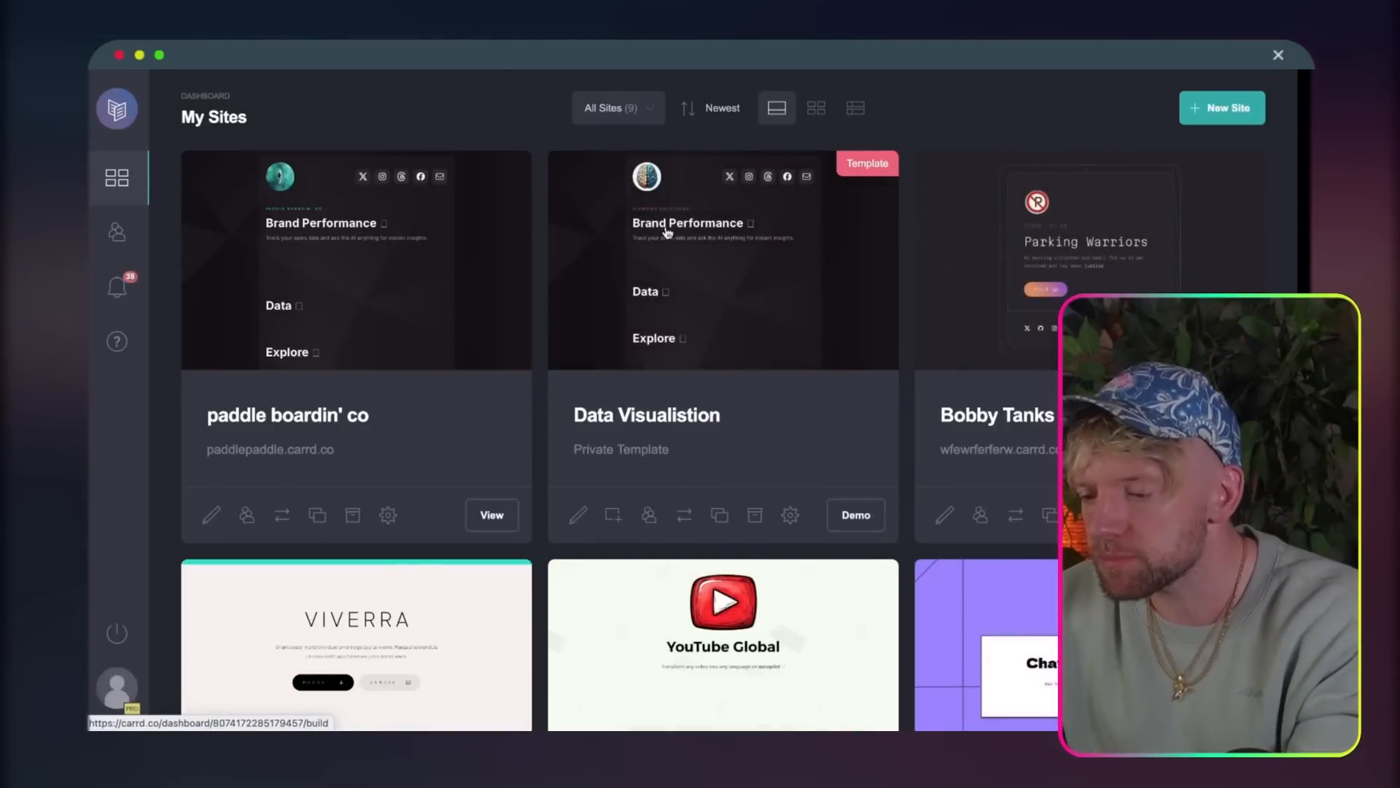
{"action": "scroll", "coordinate": [726, 461], "scroll_direction": "down", "scroll_amount": 1}
{"action": "scroll", "coordinate": [726, 462], "scroll_direction": "up", "scroll_amount": 1}
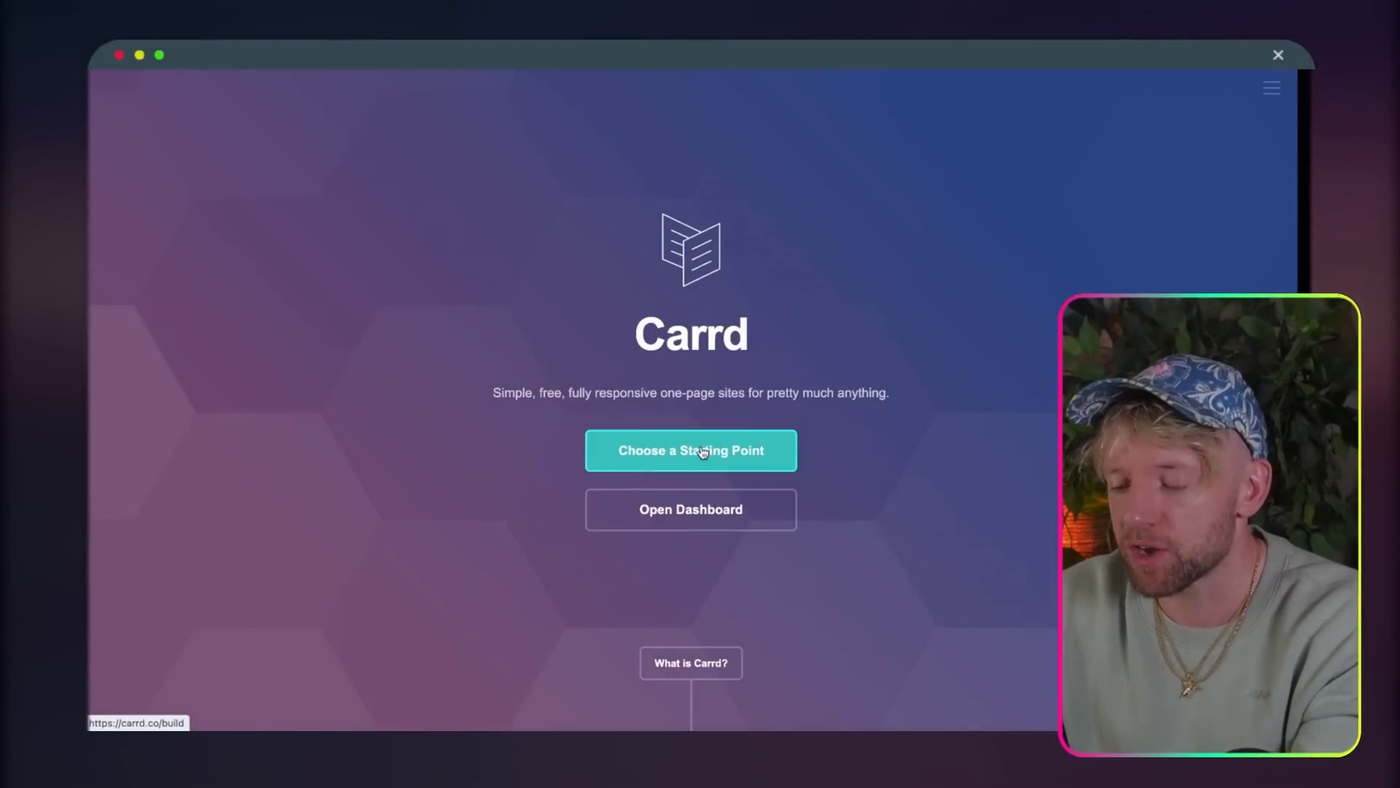
{"action": "left_click", "coordinate": [704, 451]}
{"action": "scroll", "coordinate": [685, 503], "scroll_direction": "down", "scroll_amount": 10}
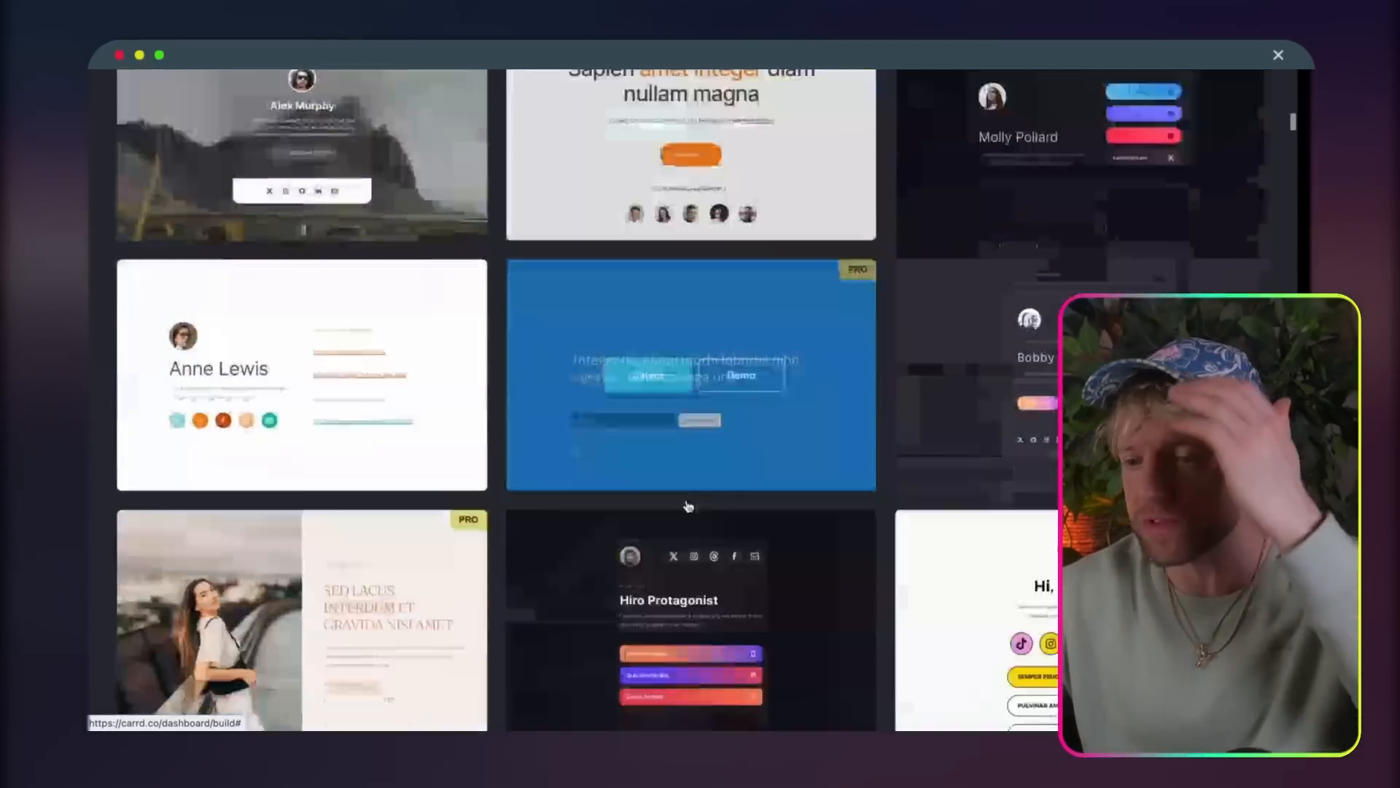
{"action": "scroll", "coordinate": [689, 506], "scroll_direction": "down", "scroll_amount": 5}
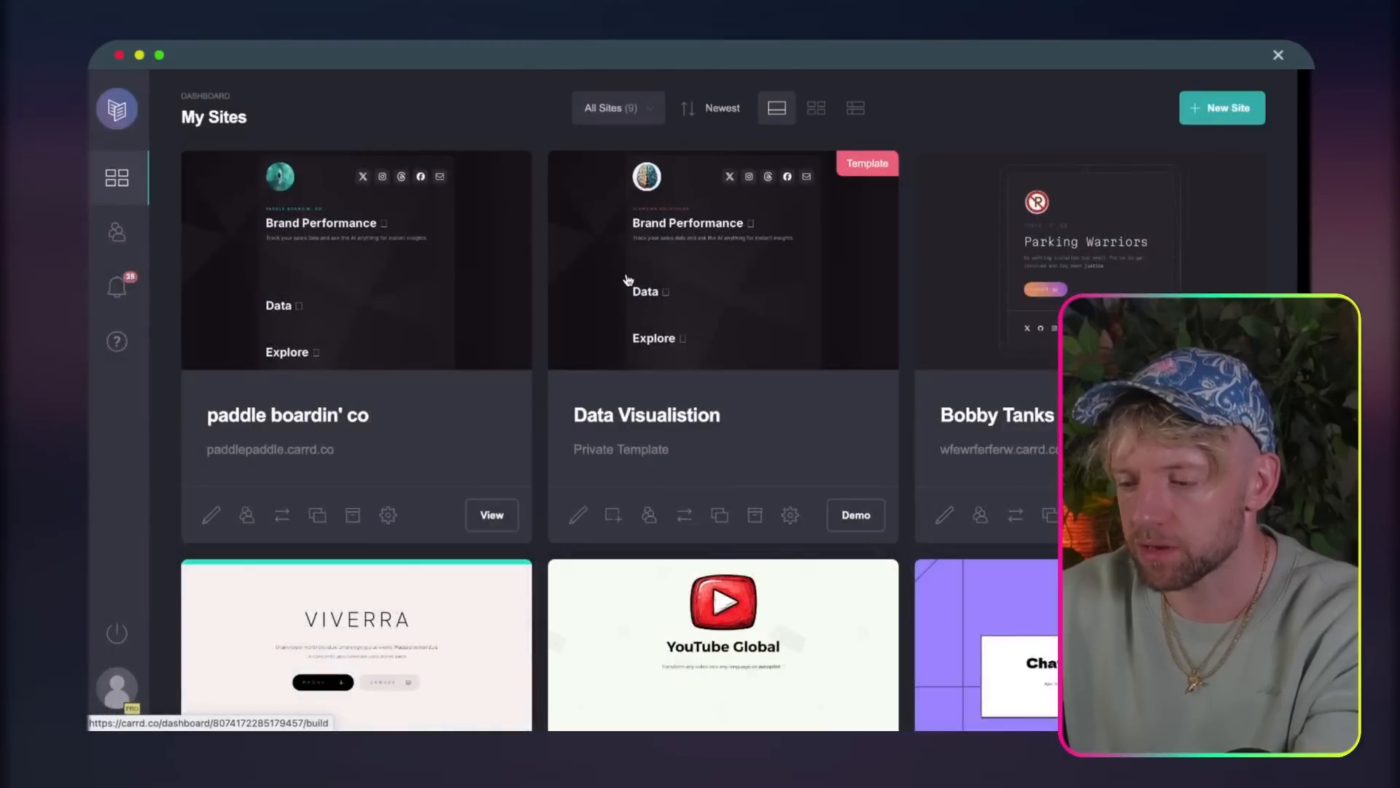
{"action": "scroll", "coordinate": [881, 300], "scroll_direction": "down", "scroll_amount": 4}
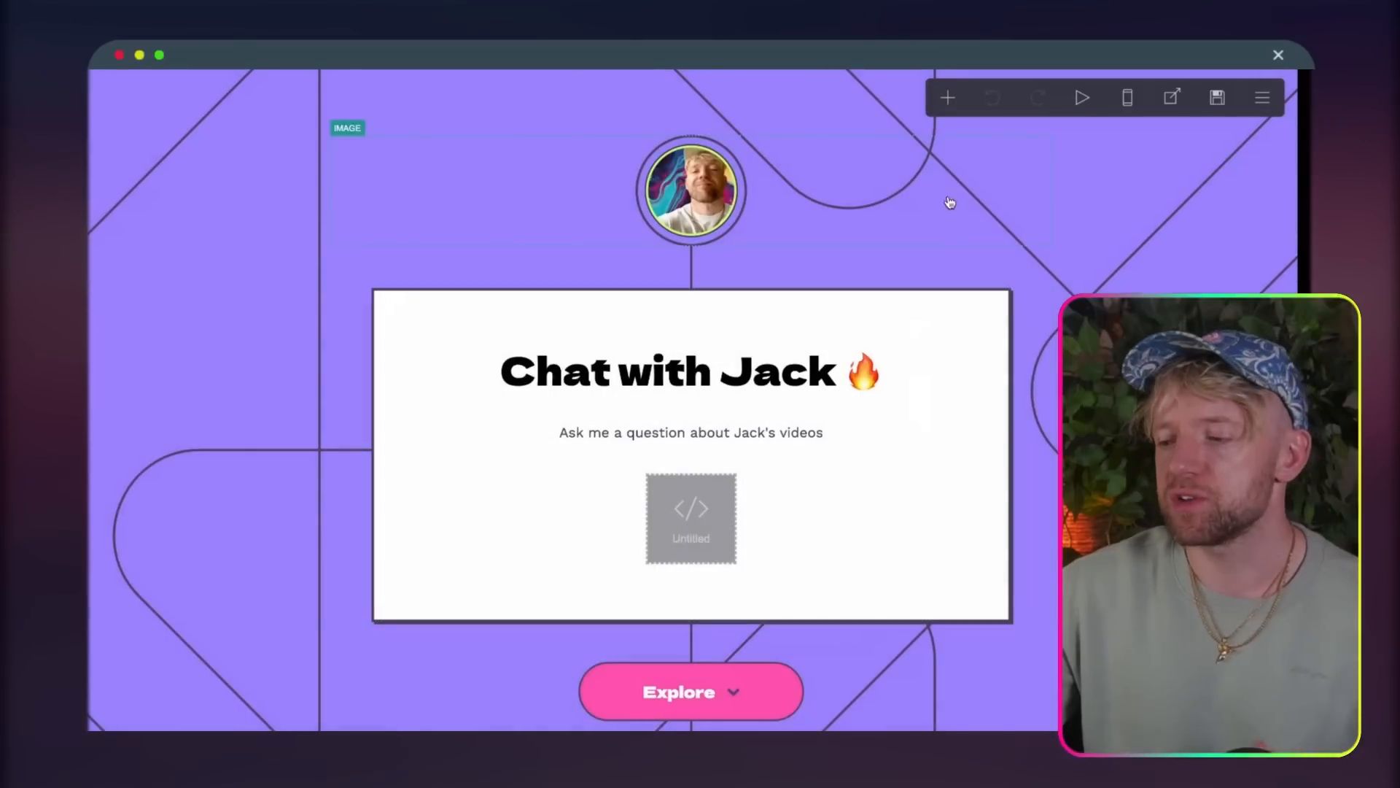
Step: Open the embed element on the "Chat with Jack" page and examine its chatbot HTML code
{"action": "left_click", "coordinate": [953, 107]}
{"action": "left_click", "coordinate": [1104, 253]}
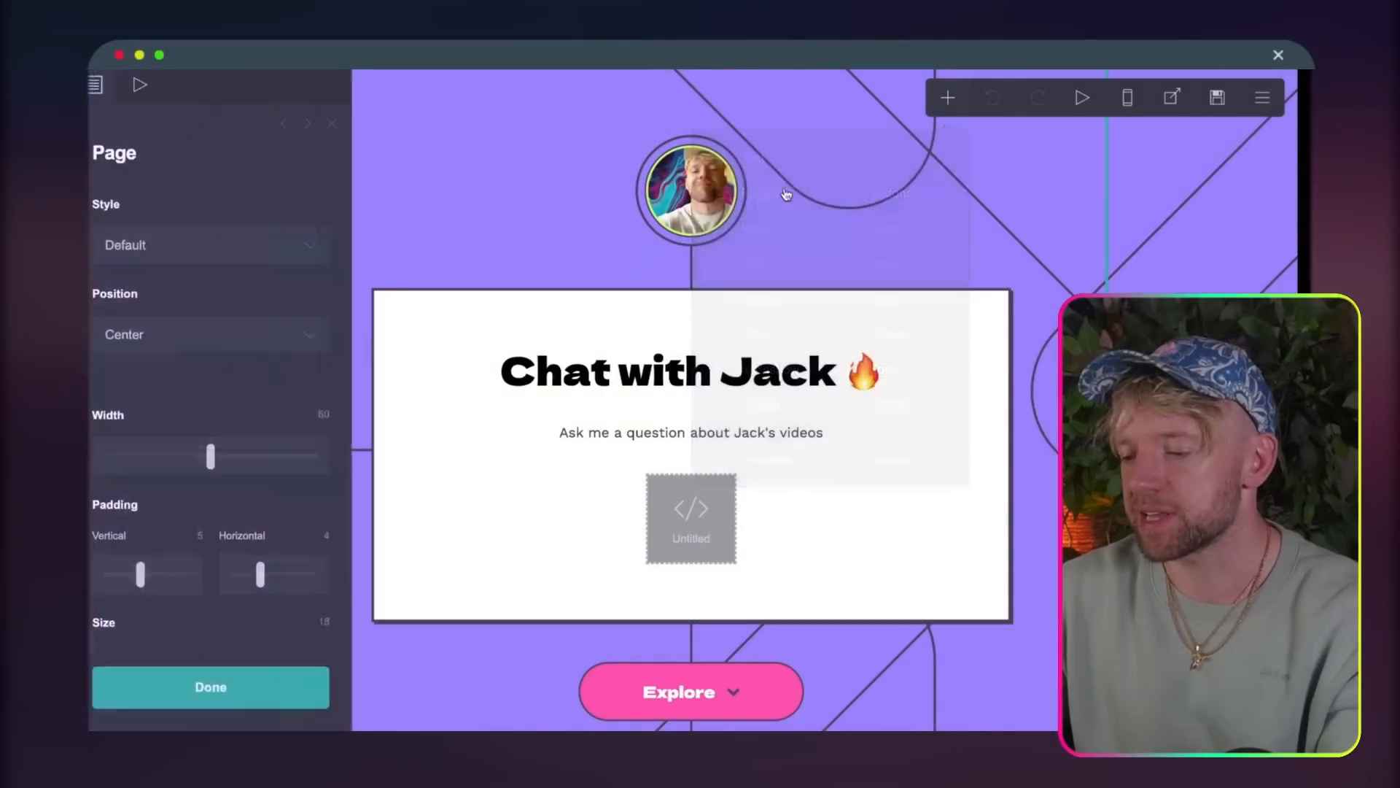
{"action": "scroll", "coordinate": [839, 306], "scroll_direction": "down", "scroll_amount": 1}
{"action": "left_click", "coordinate": [853, 476]}
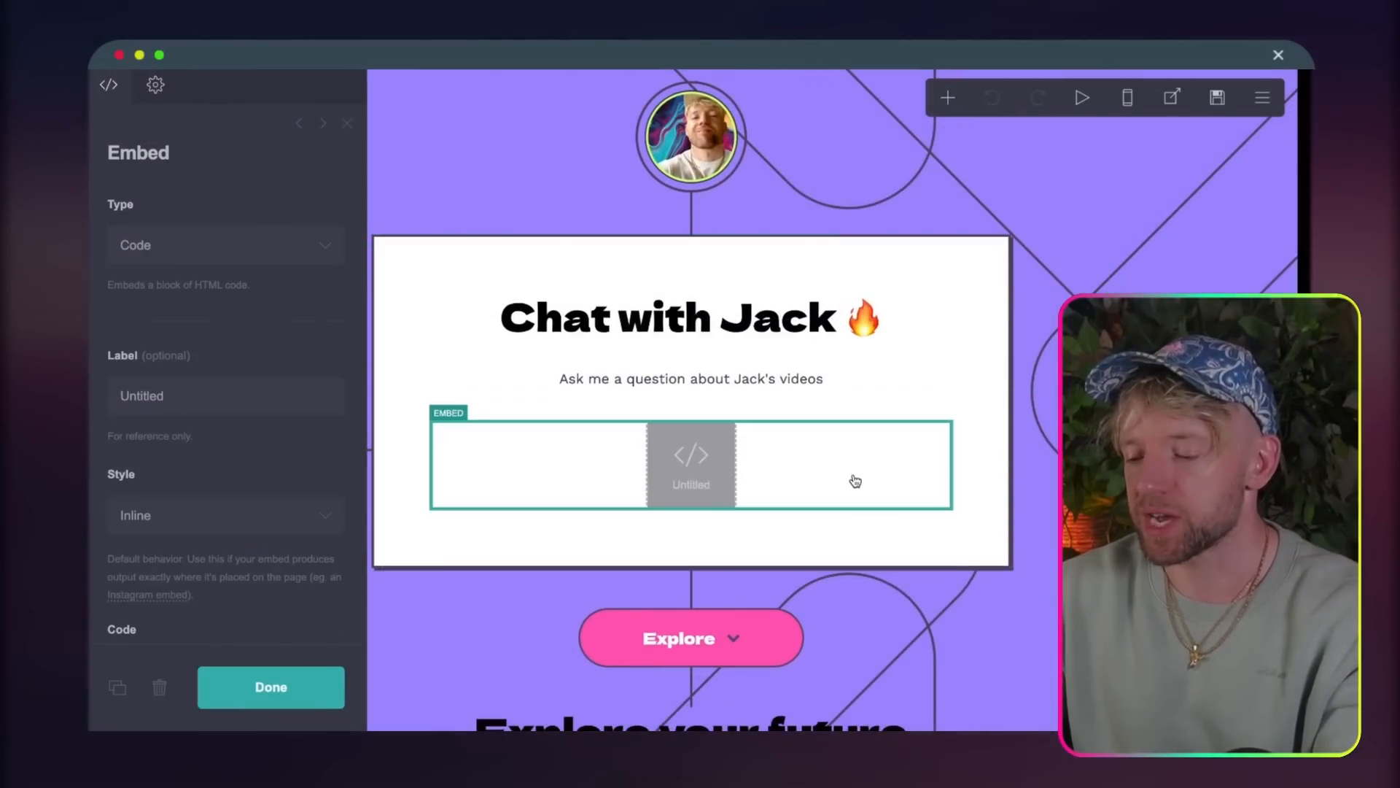
{"action": "scroll", "coordinate": [210, 481], "scroll_direction": "down", "scroll_amount": 8}
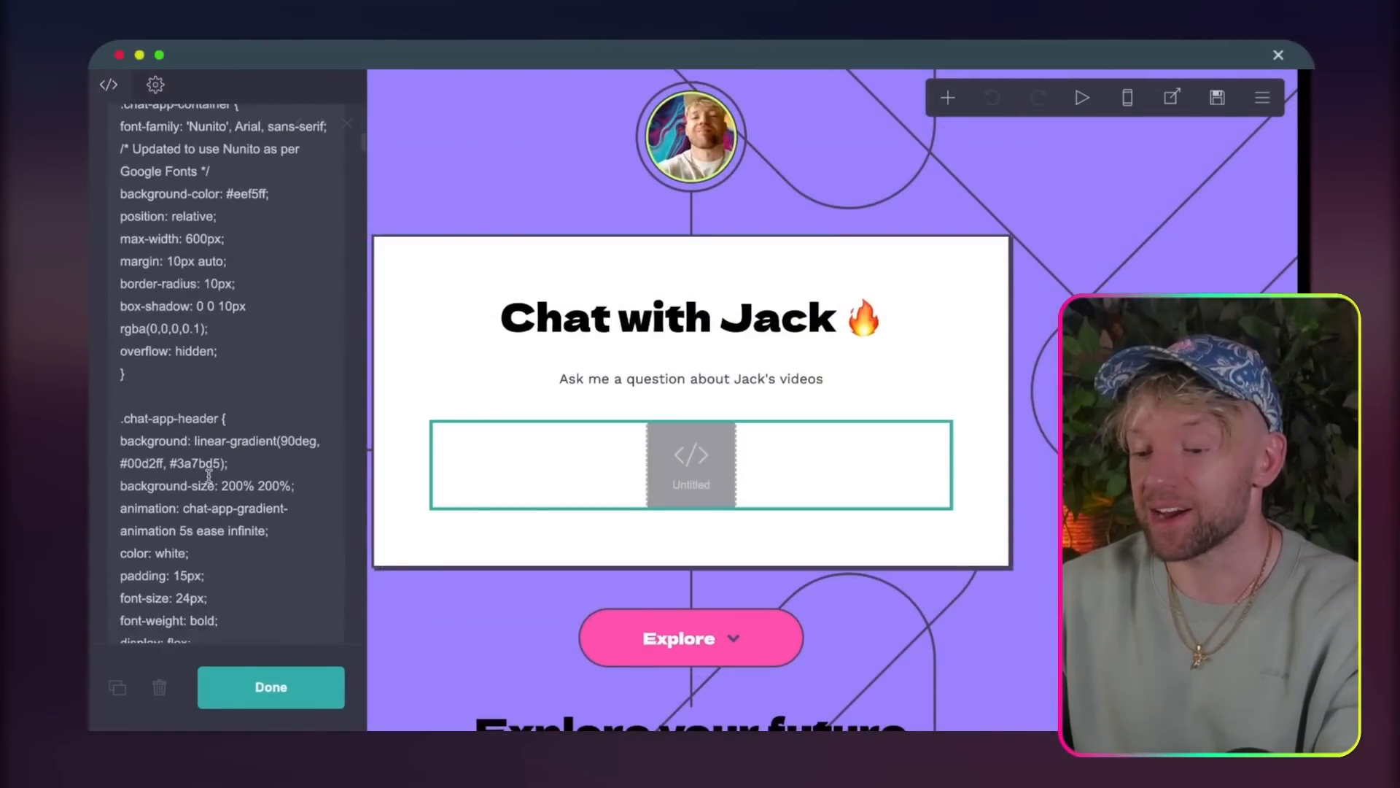
{"action": "scroll", "coordinate": [210, 481], "scroll_direction": "up", "scroll_amount": 4}
{"action": "scroll", "coordinate": [208, 476], "scroll_direction": "down", "scroll_amount": 2}
{"action": "right_click", "coordinate": [210, 485]}
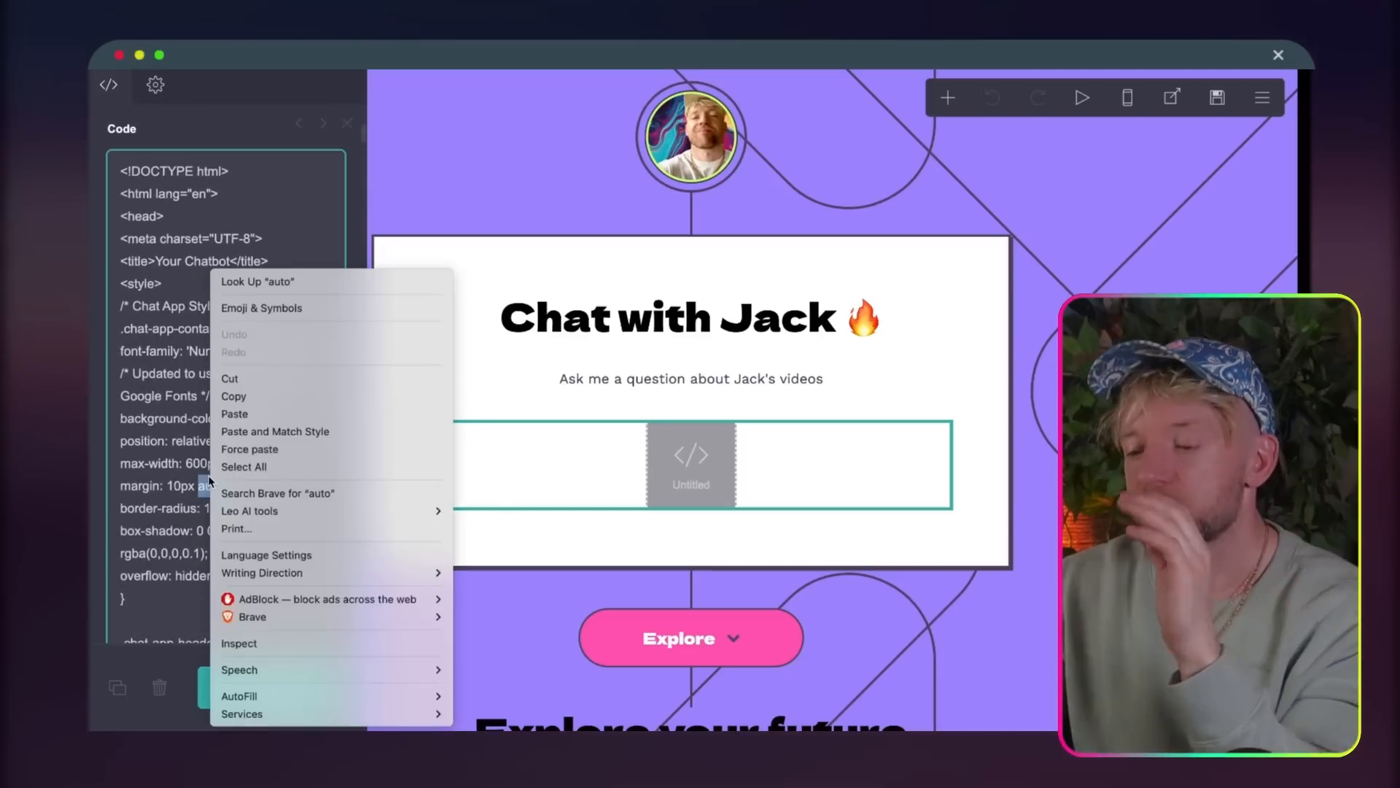
{"action": "key", "text": "Escape"}
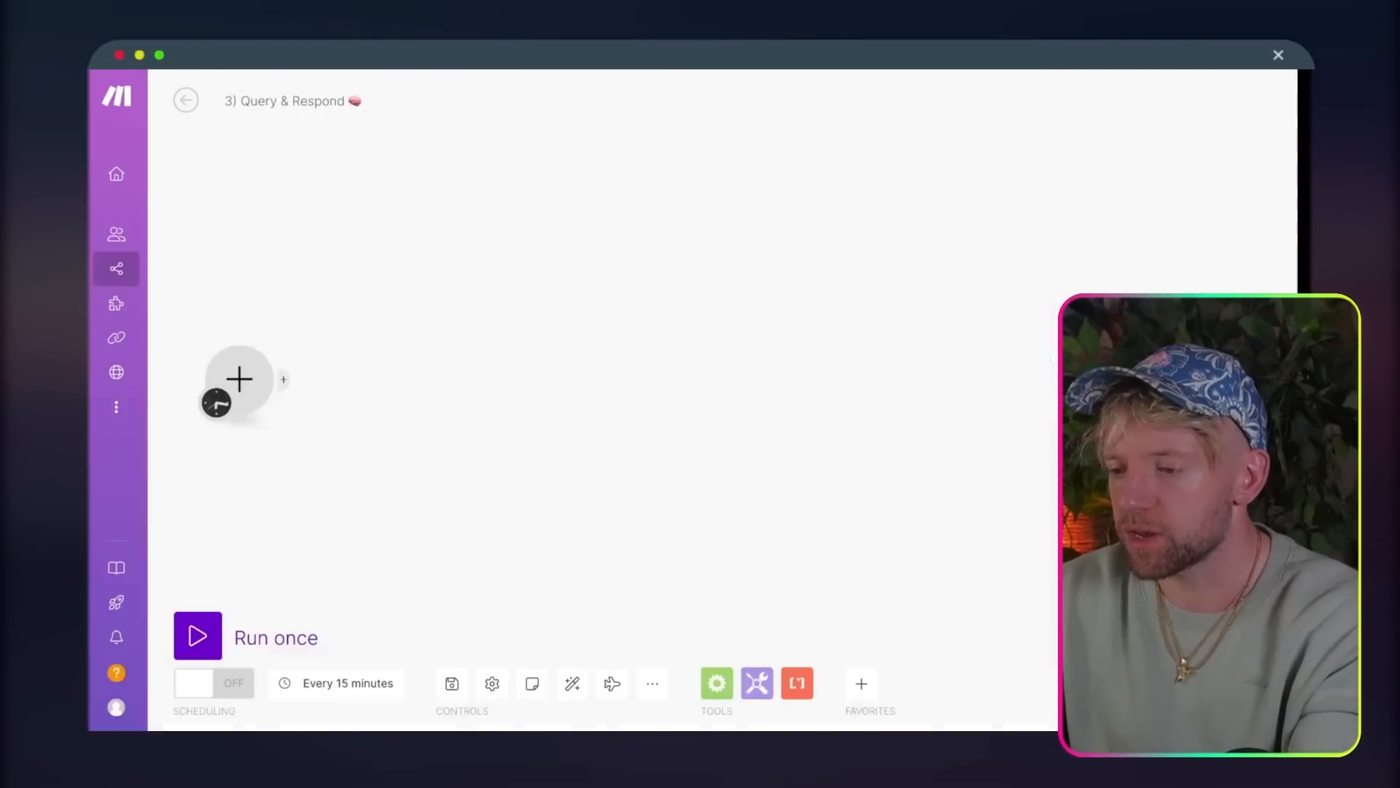
Step: Switch to Make and set a Webhooks Custom webhook as the first module of the empty 3) Query & Respond scenario
{"action": "left_click_drag", "start_coordinate": [246, 393], "coordinate": [367, 318]}
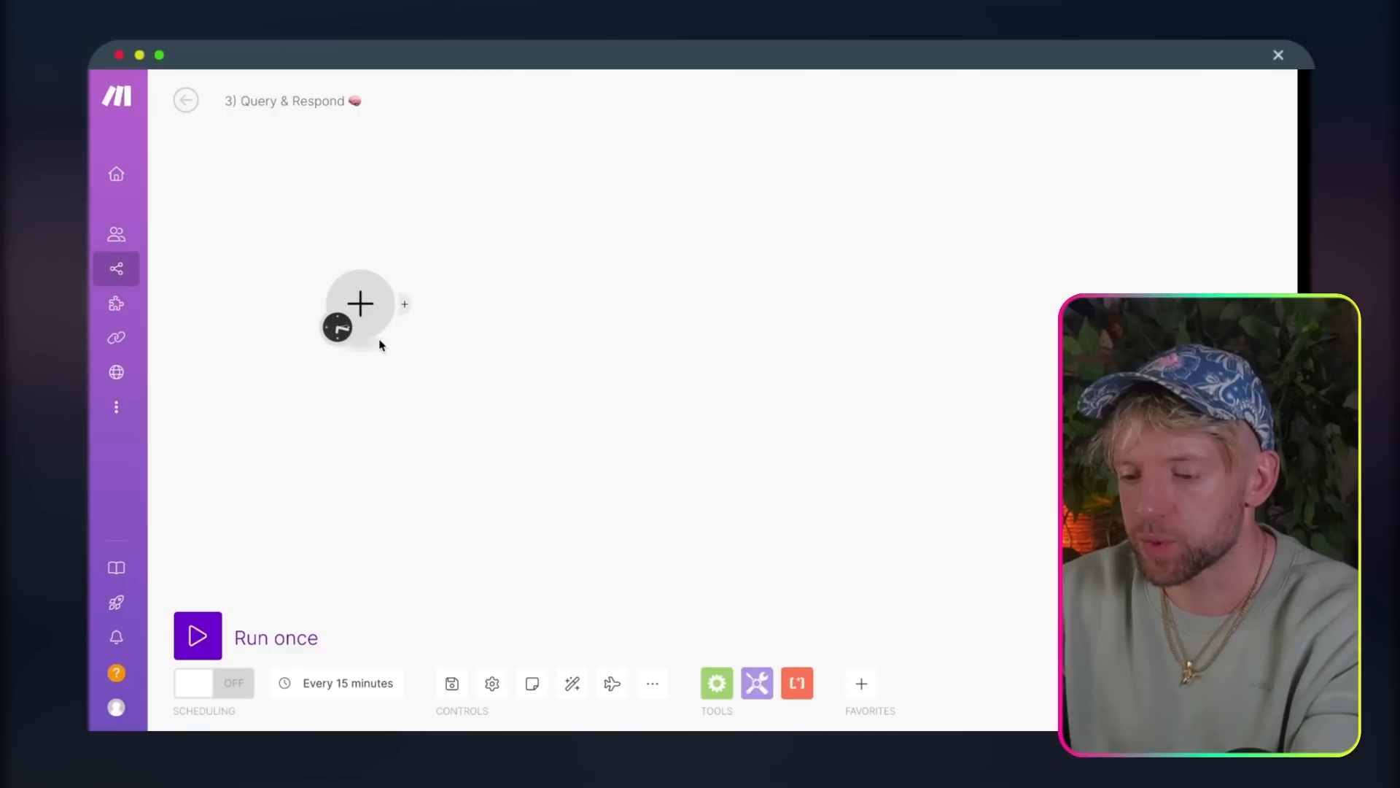
{"action": "left_click", "coordinate": [356, 300]}
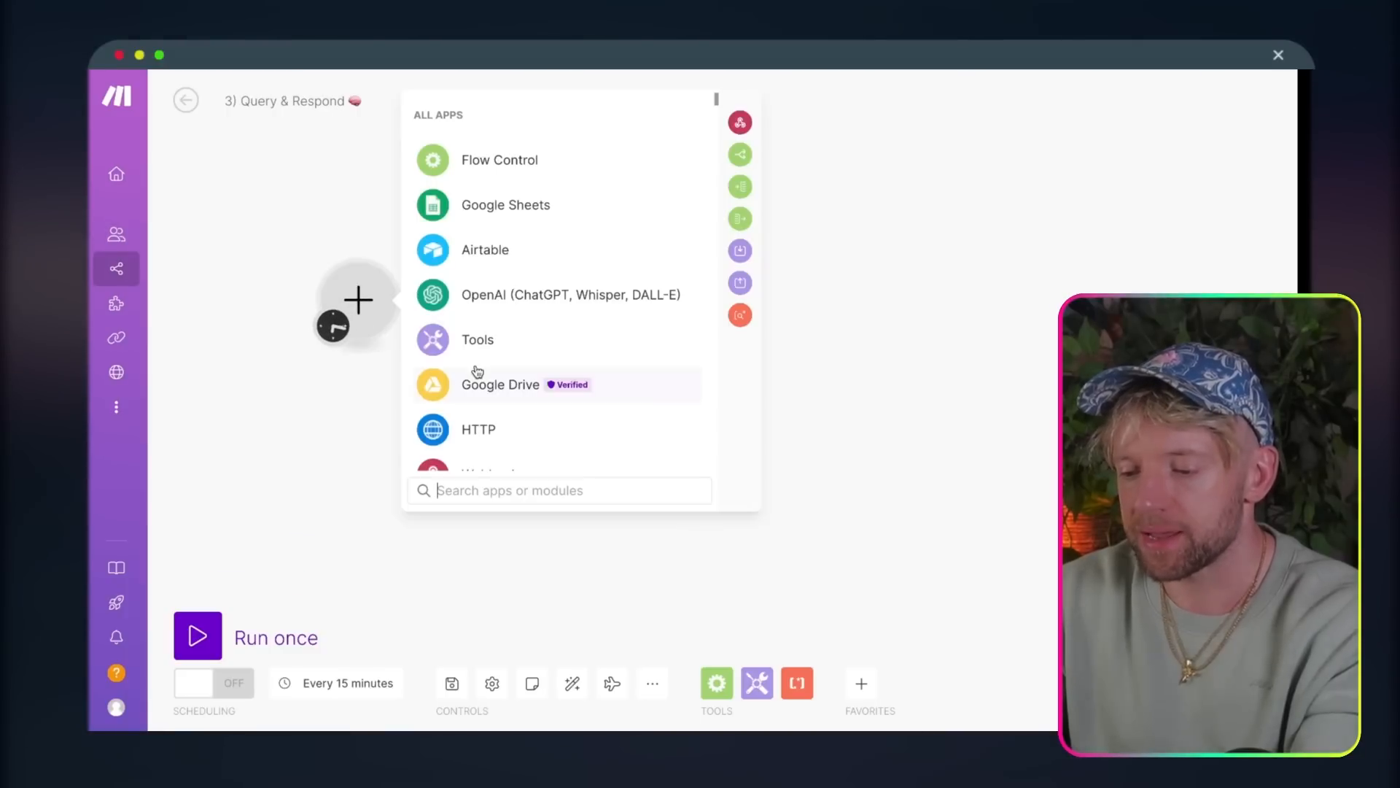
{"action": "type", "text": "webhook"}
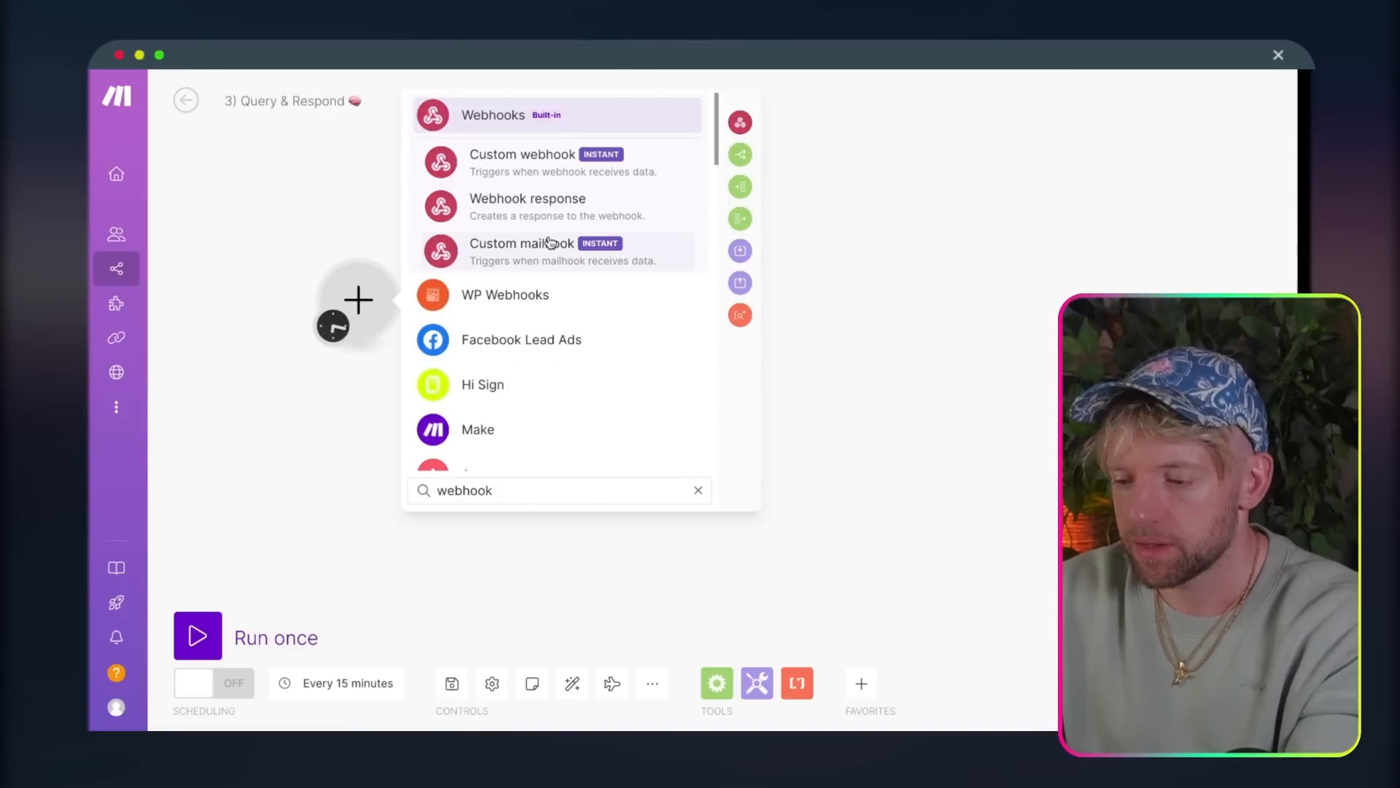
{"action": "left_click", "coordinate": [558, 121]}
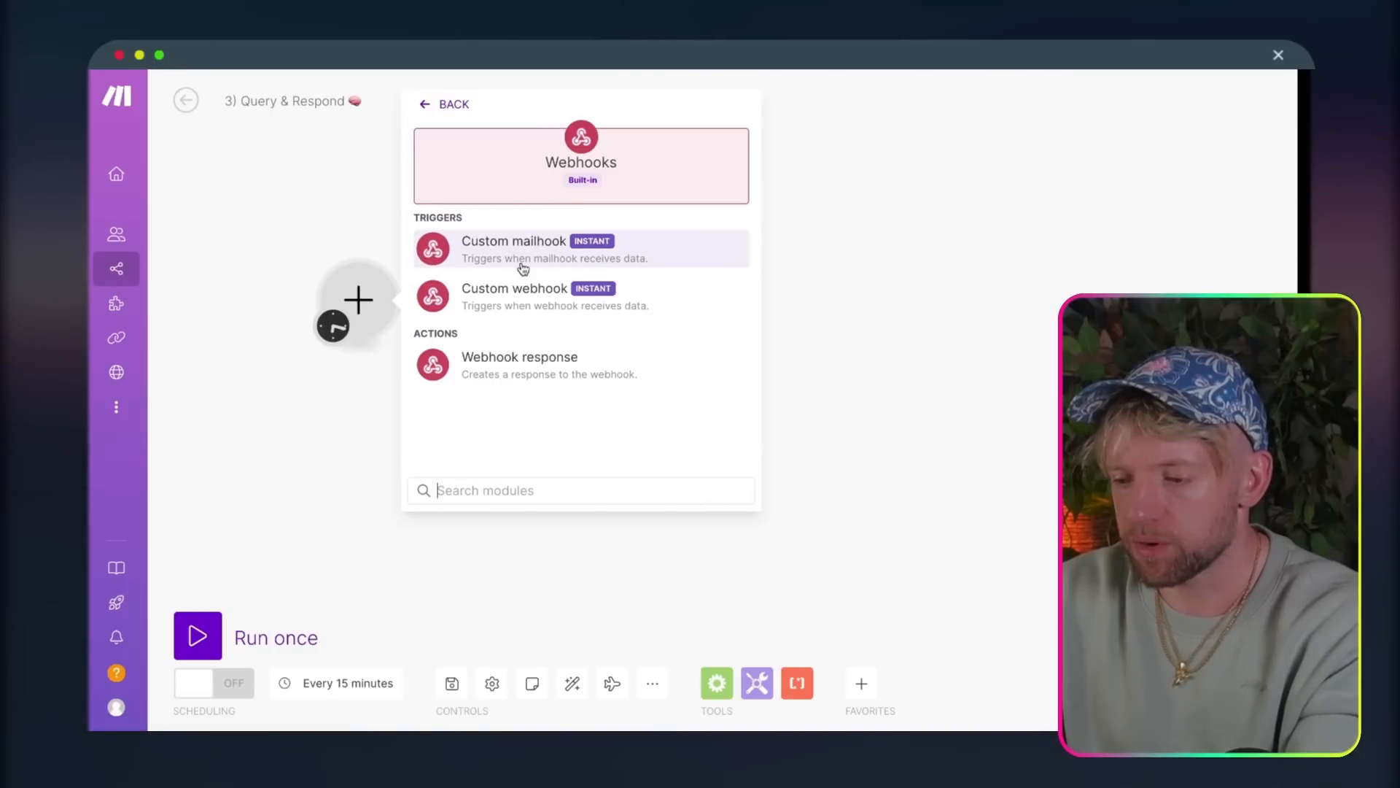
{"action": "left_click", "coordinate": [581, 298]}
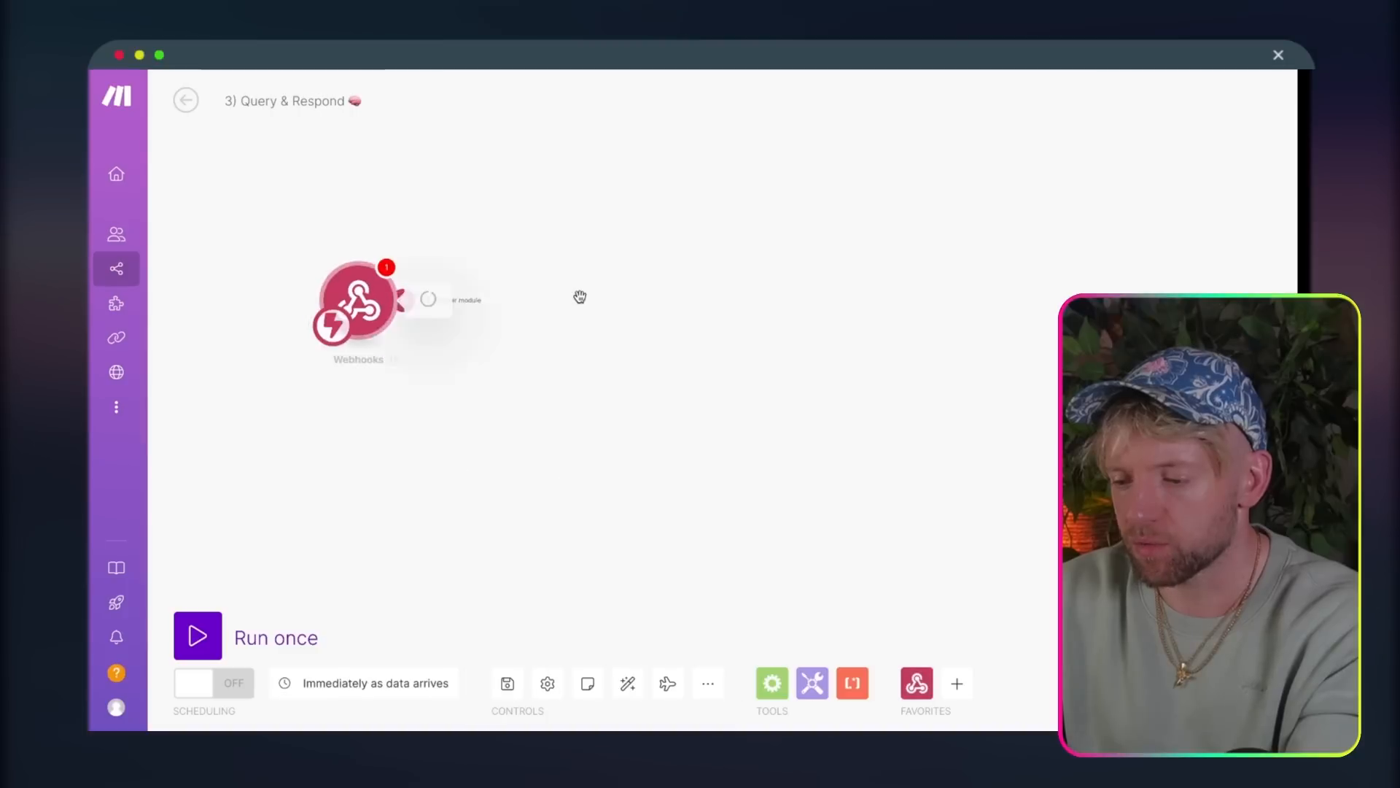
Step: Create a webhook for the trigger under the default name "My gateway-webhook webhook" and copy its address
{"action": "left_click", "coordinate": [729, 296]}
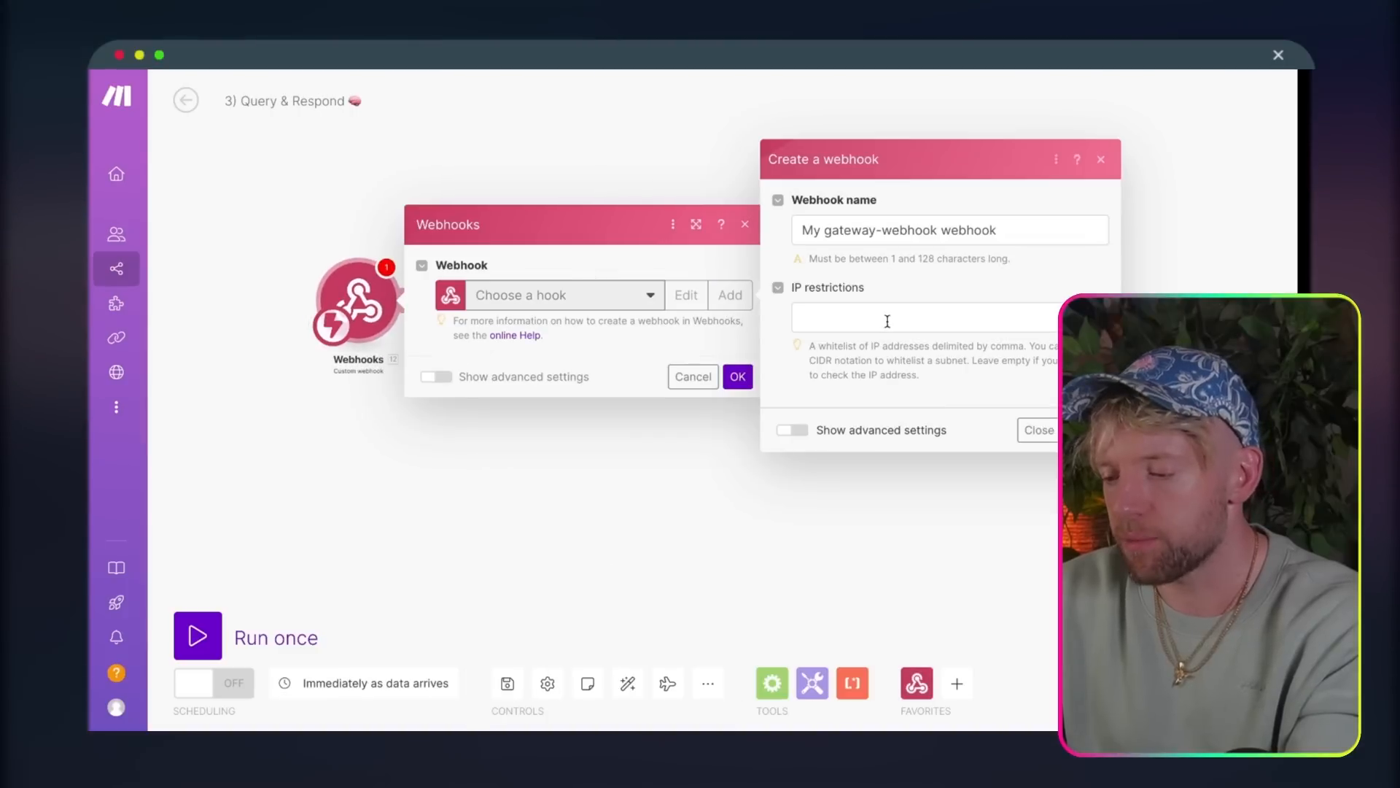
{"action": "left_click", "coordinate": [1085, 429]}
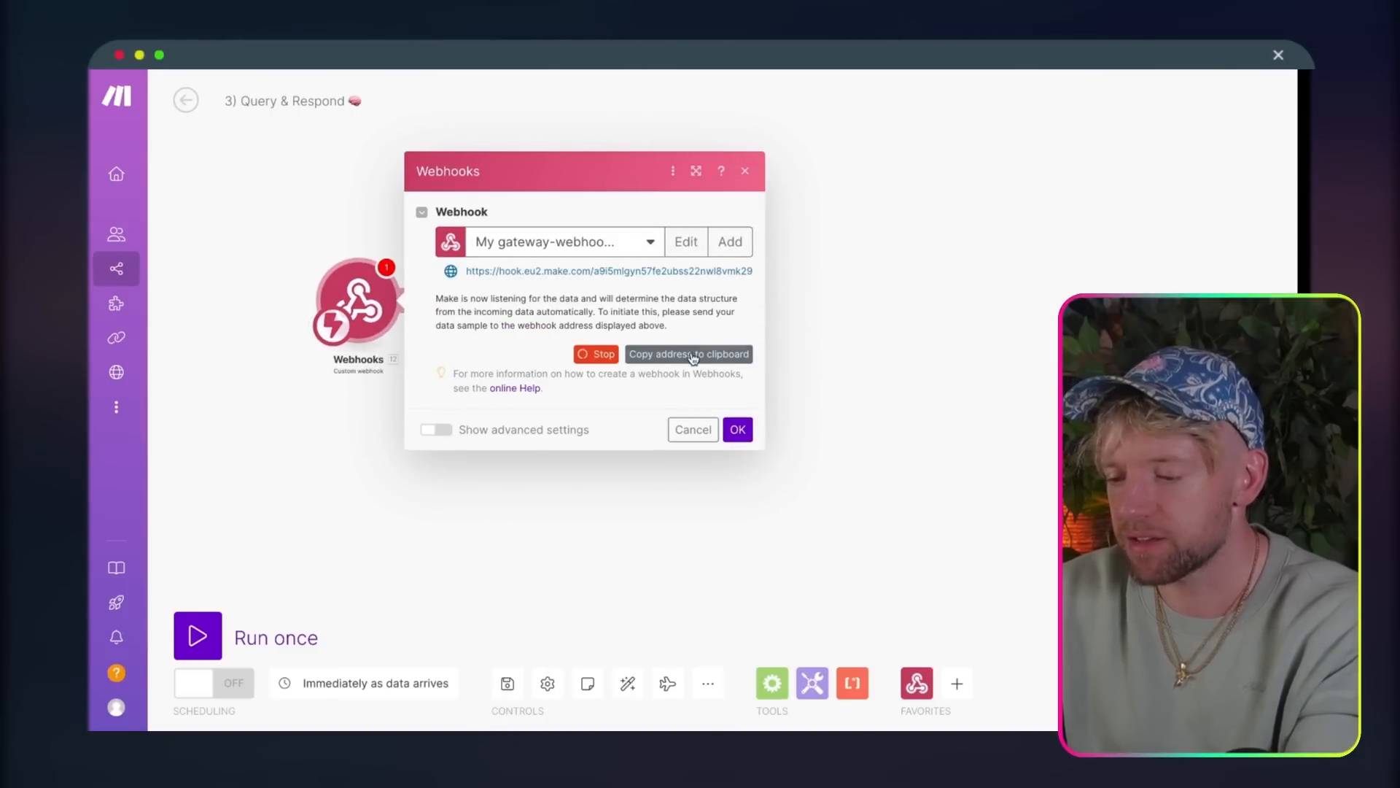
{"action": "left_click", "coordinate": [693, 356]}
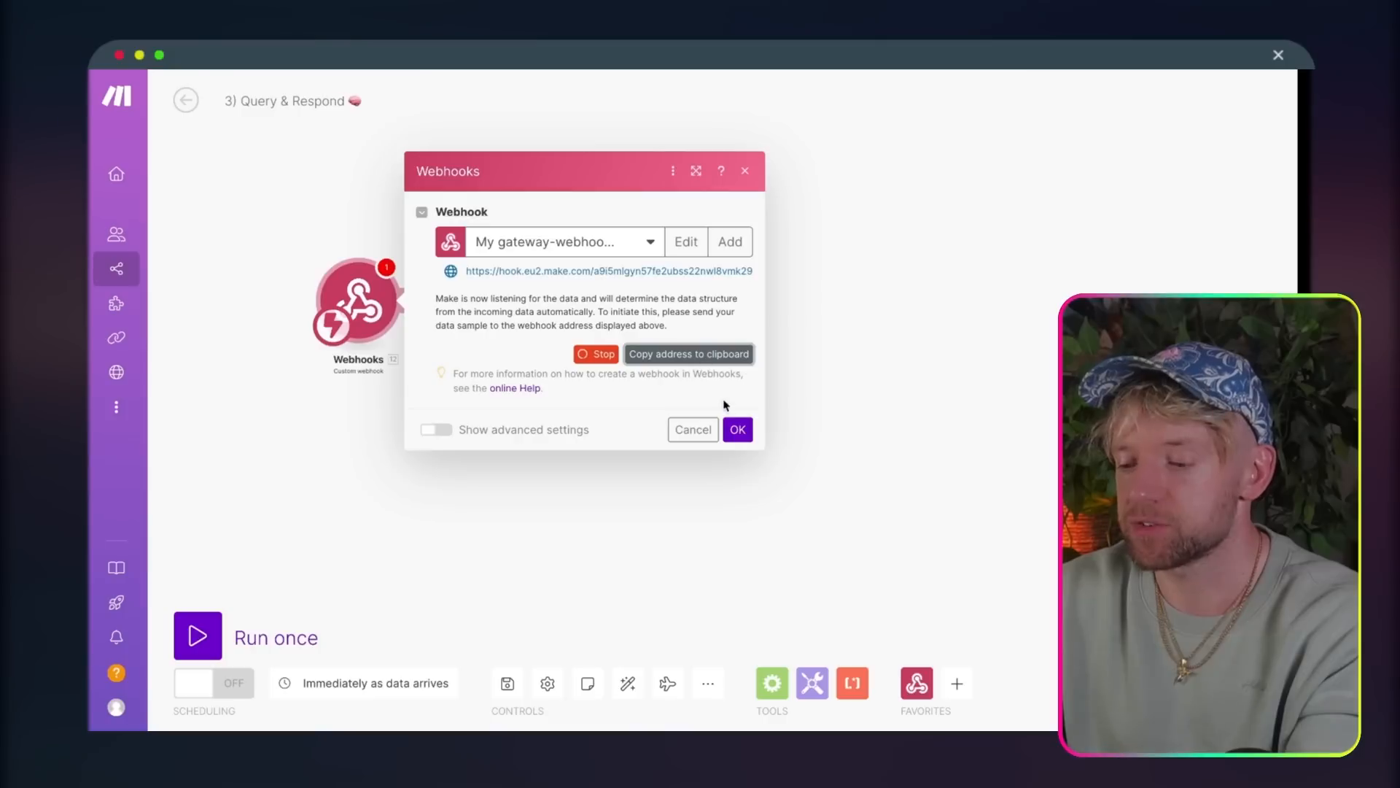
{"action": "left_click", "coordinate": [739, 434]}
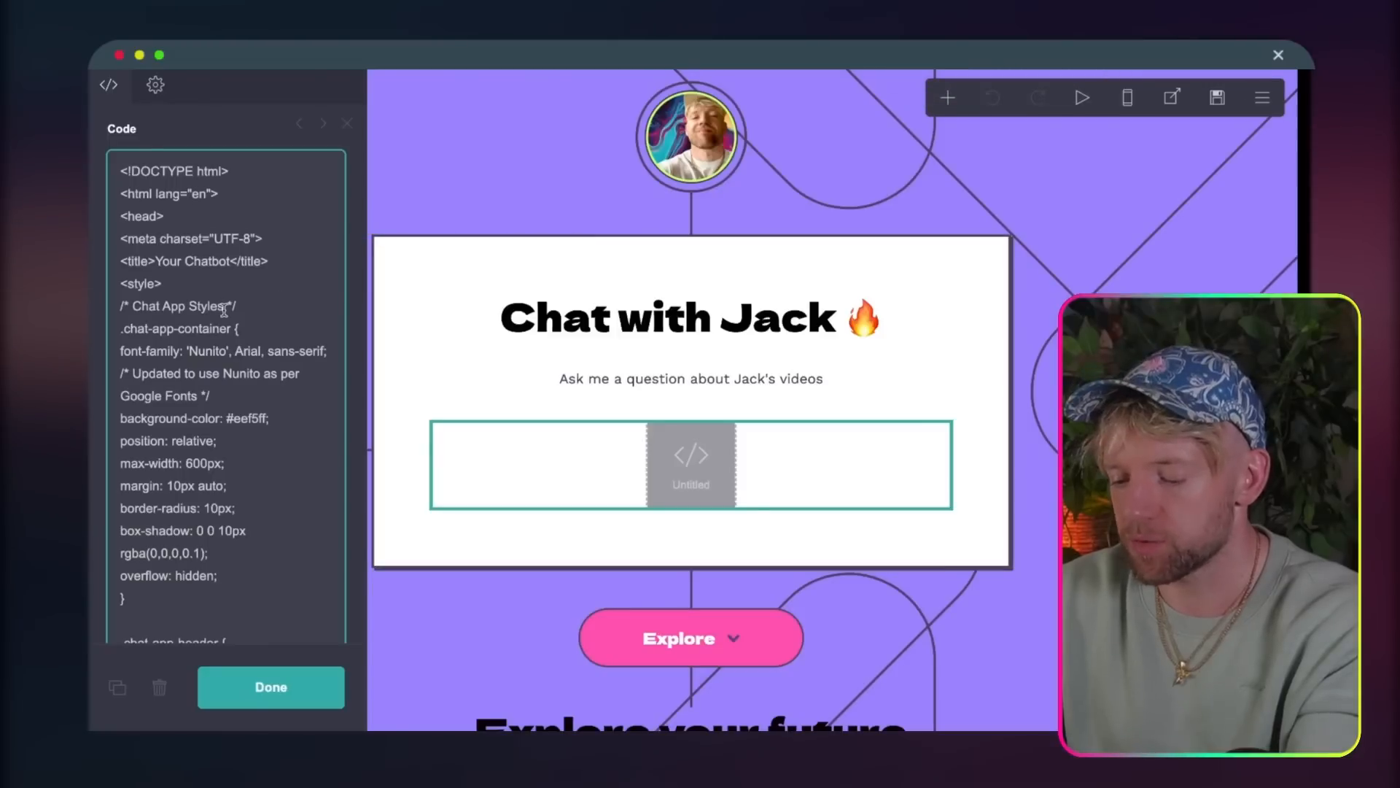
Step: Switch to Carrd and replace the webhookUrl address in the page's embed code with the copied Make webhook address
{"action": "key", "text": "super+f"}
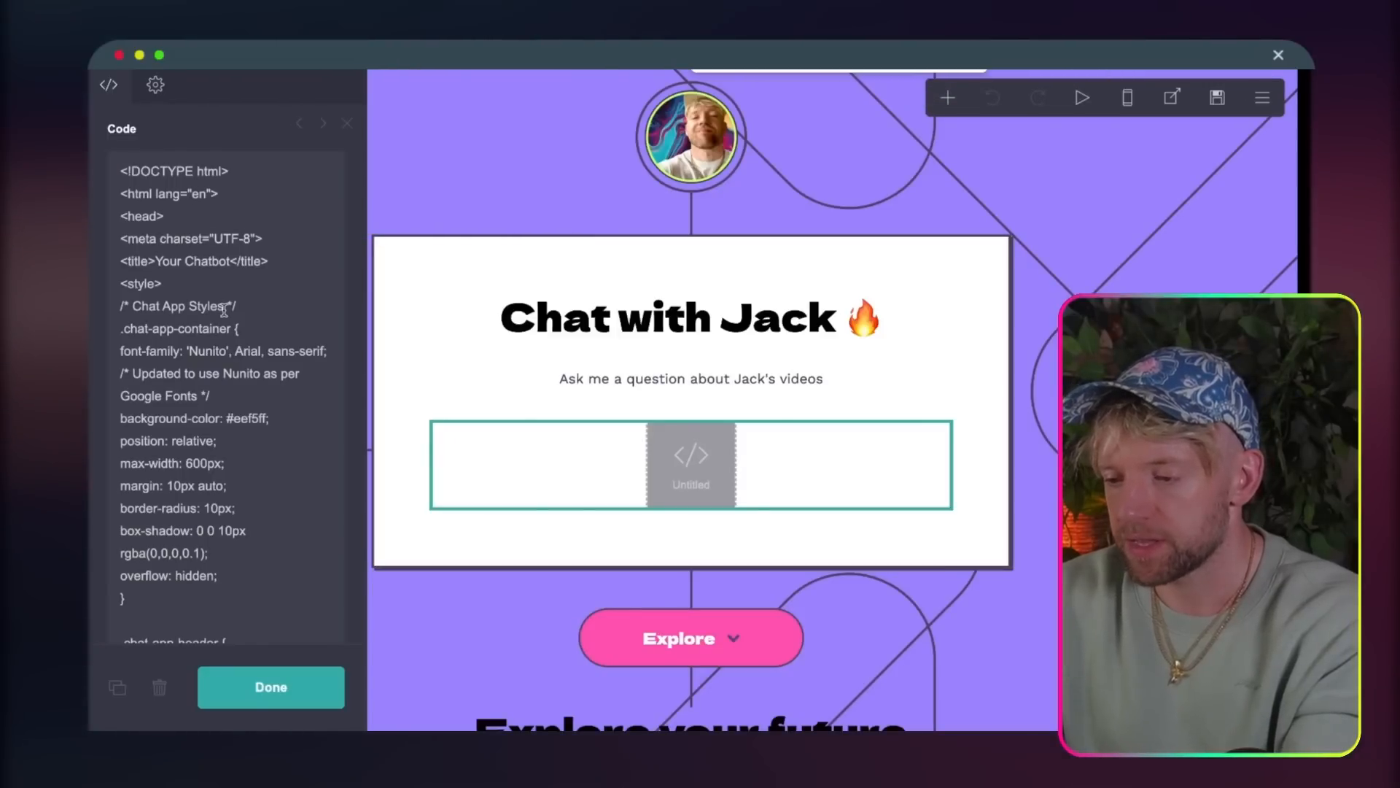
{"action": "type", "text": "eu2"}
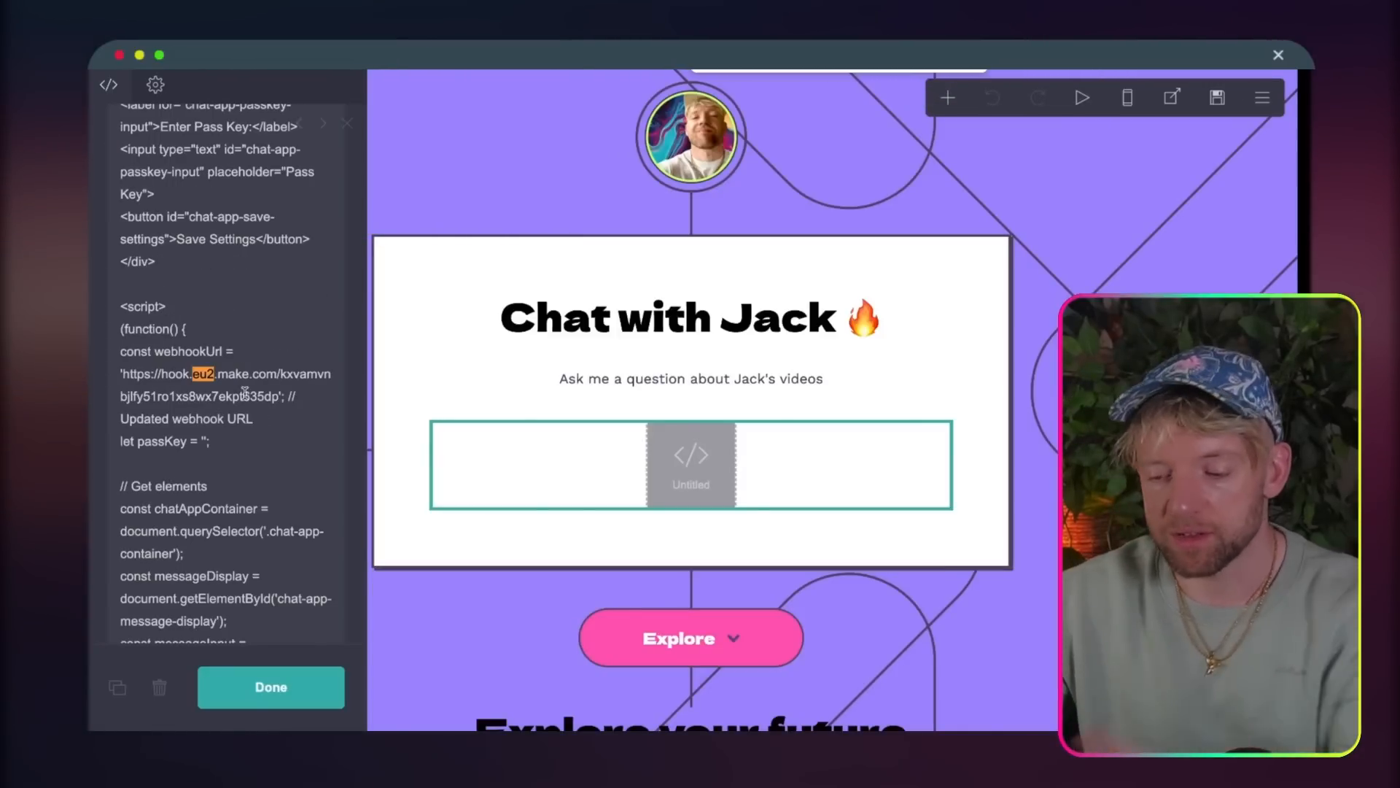
{"action": "left_click_drag", "start_coordinate": [278, 395], "coordinate": [194, 375]}
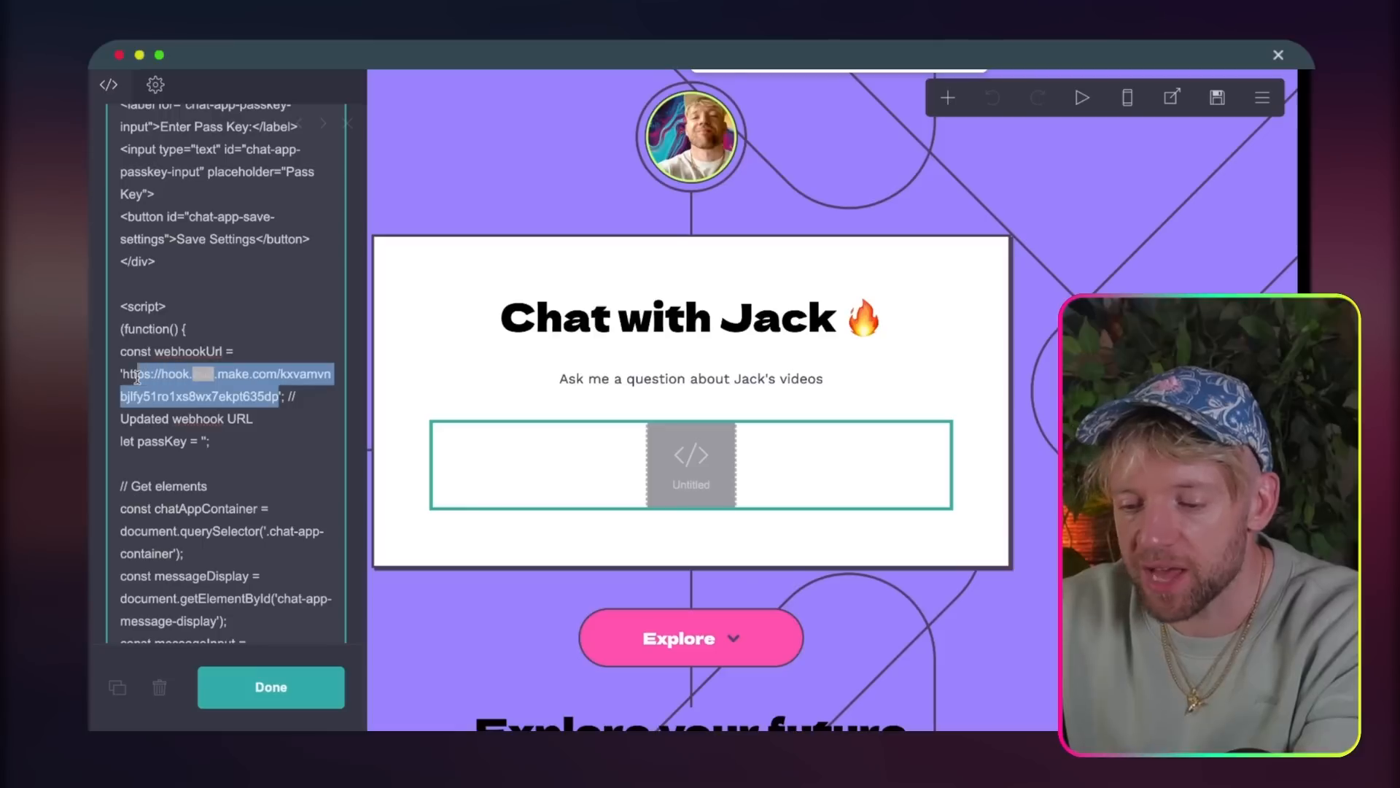
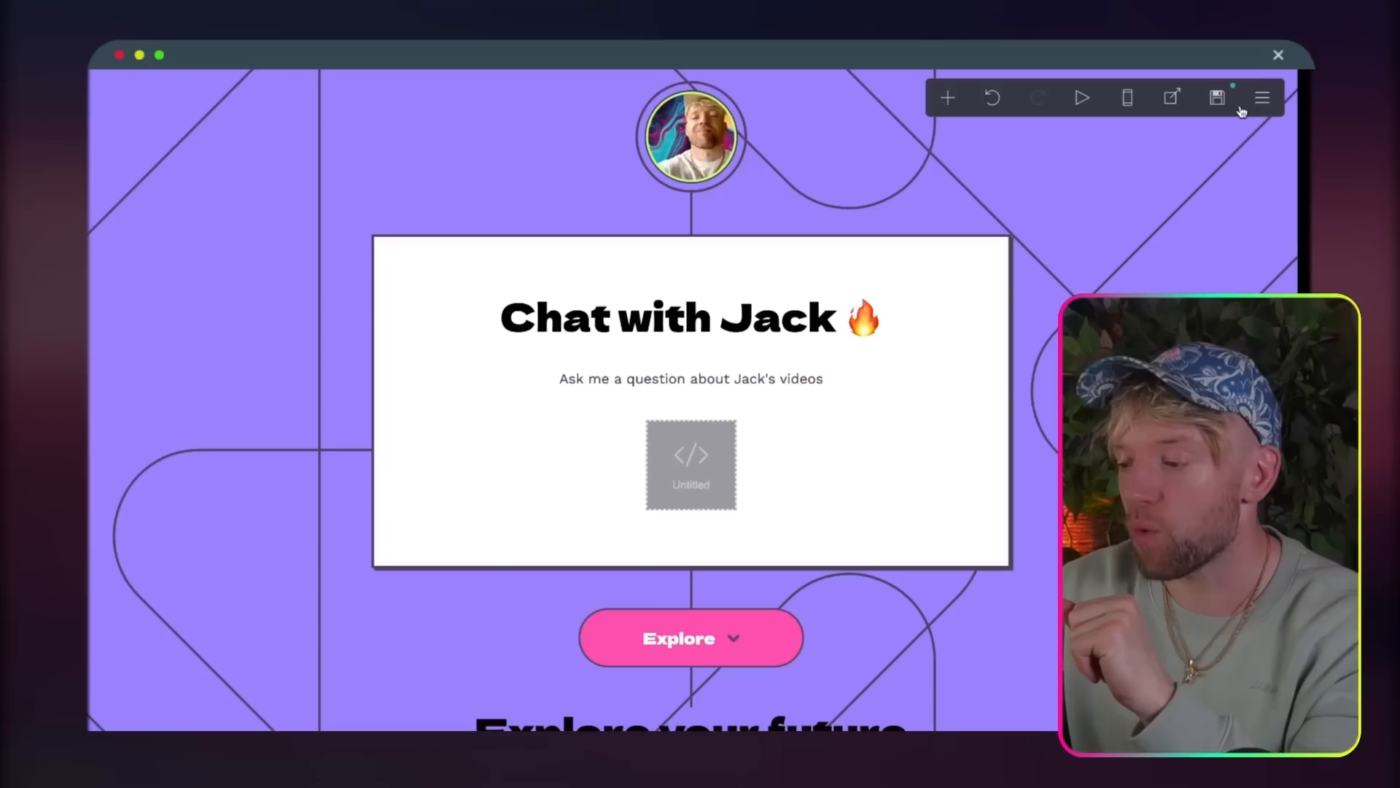
Step: Publish the chat page's changes to its .carrd.co URL
{"action": "left_click", "coordinate": [1219, 100]}
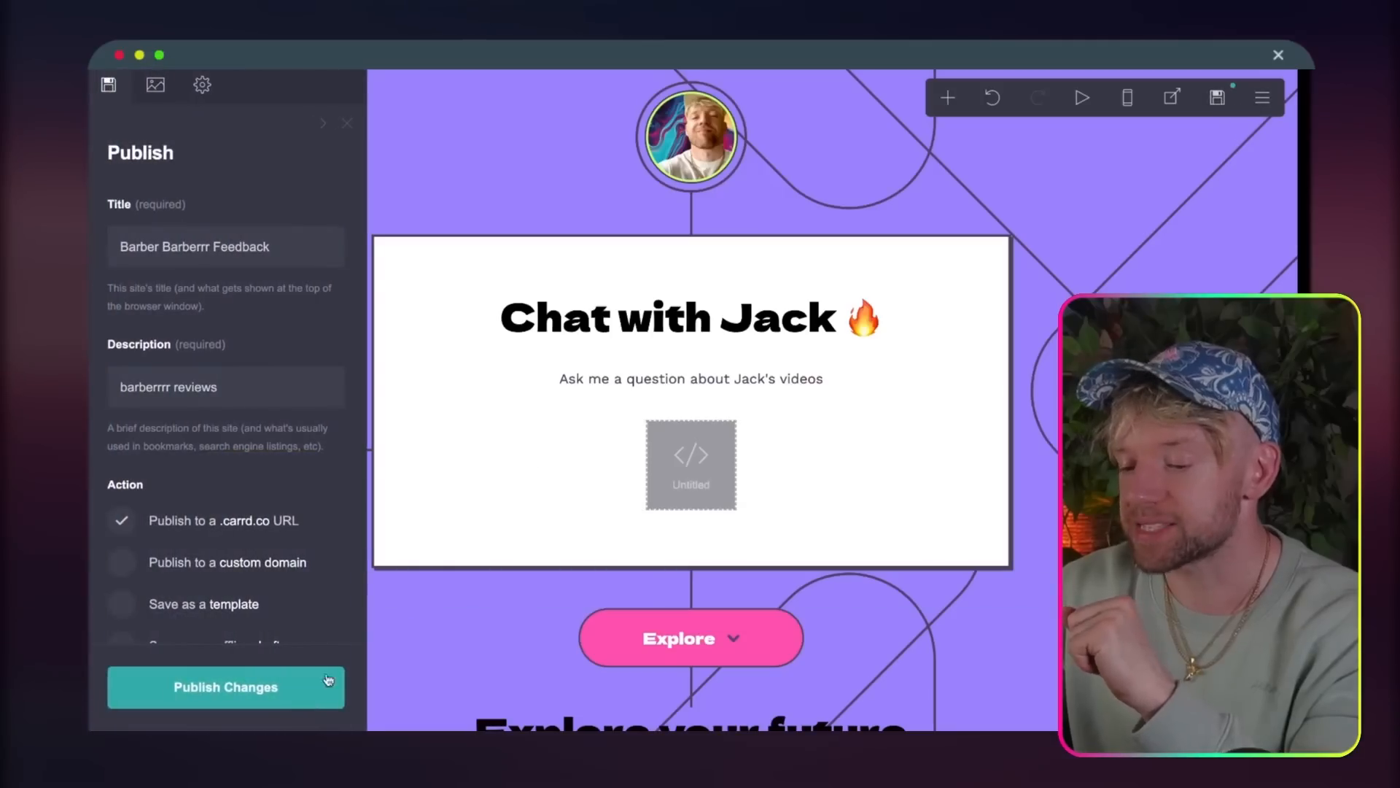
{"action": "left_click", "coordinate": [274, 700]}
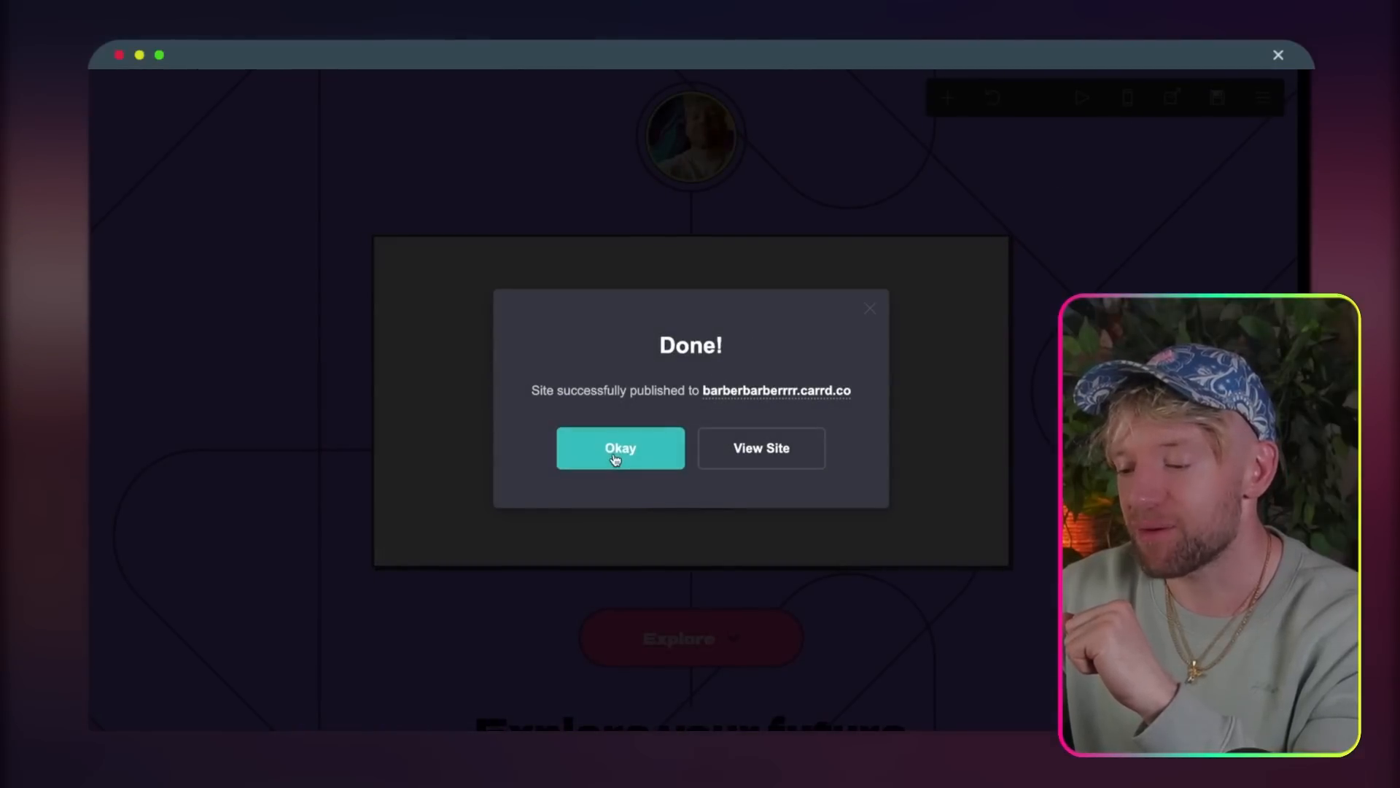
{"action": "left_click", "coordinate": [619, 448]}
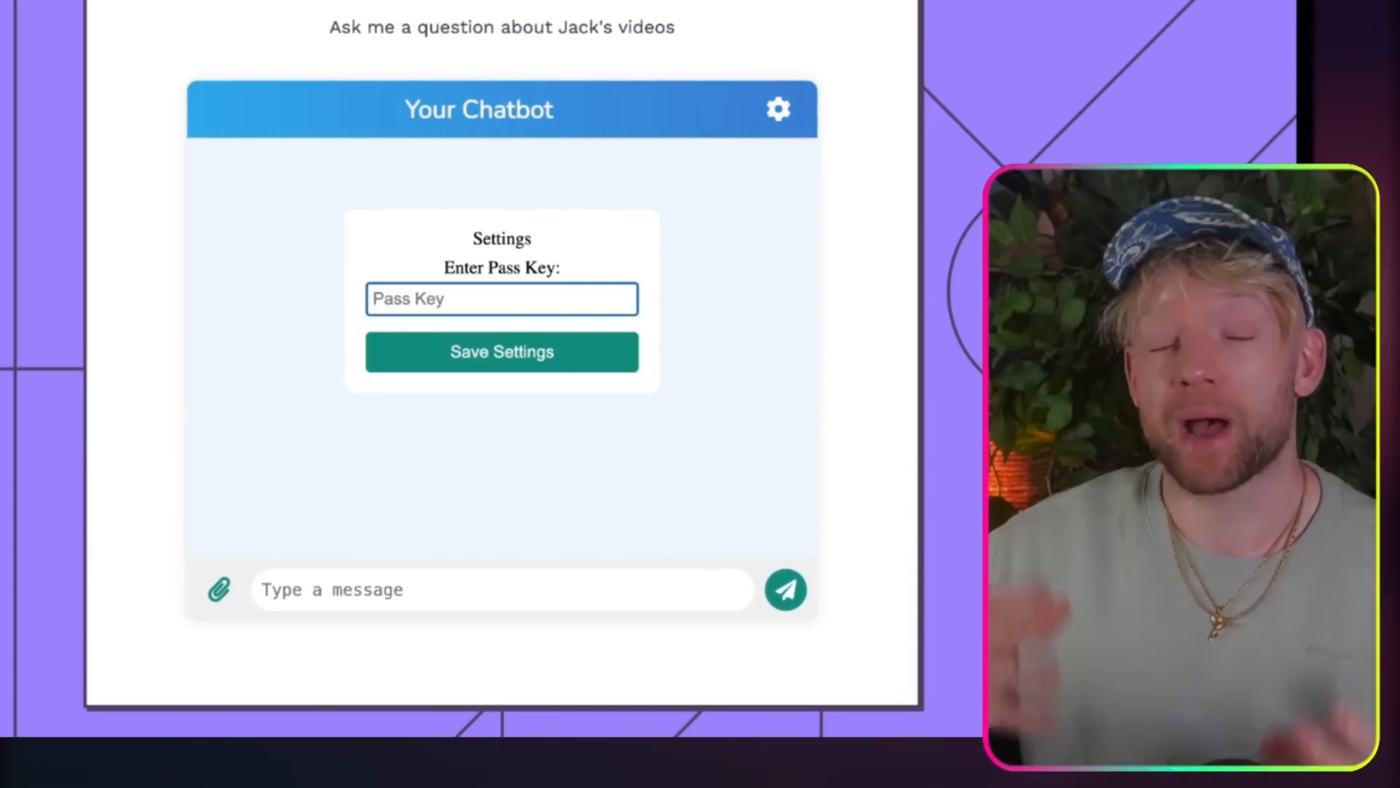
Step: With the pass key left blank, run the Make scenario once and send the message "test" from the published chatbot
{"action": "left_click", "coordinate": [527, 365]}
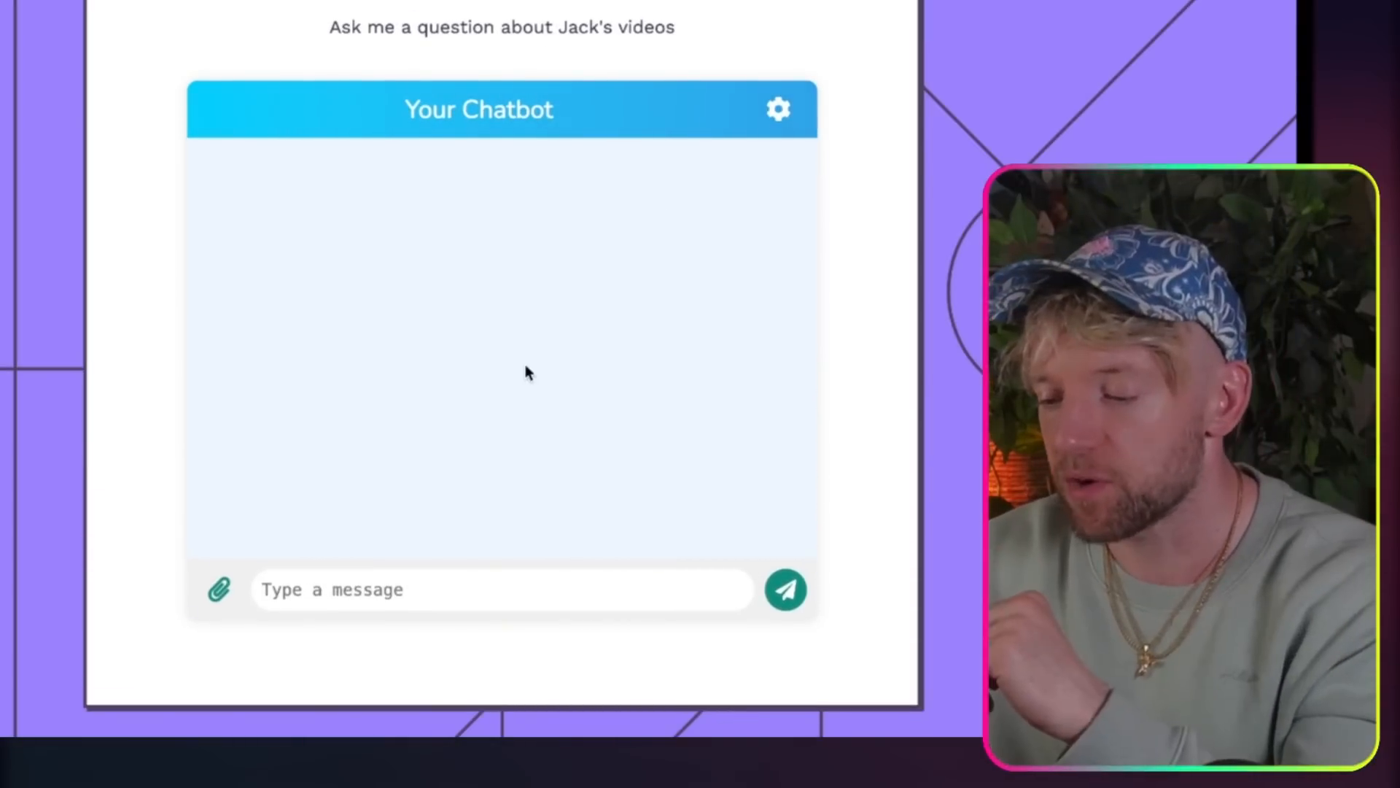
{"action": "left_click", "coordinate": [400, 587]}
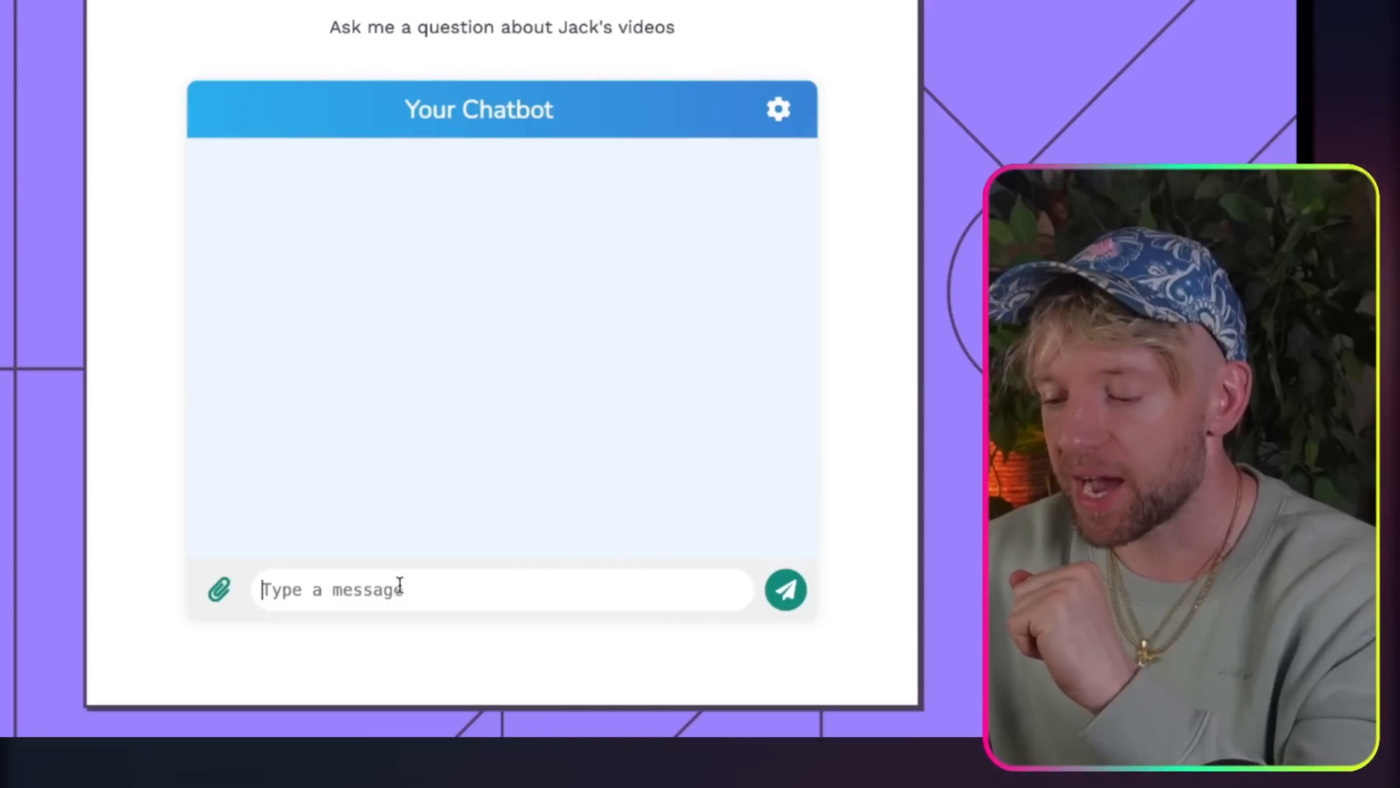
{"action": "type", "text": "test"}
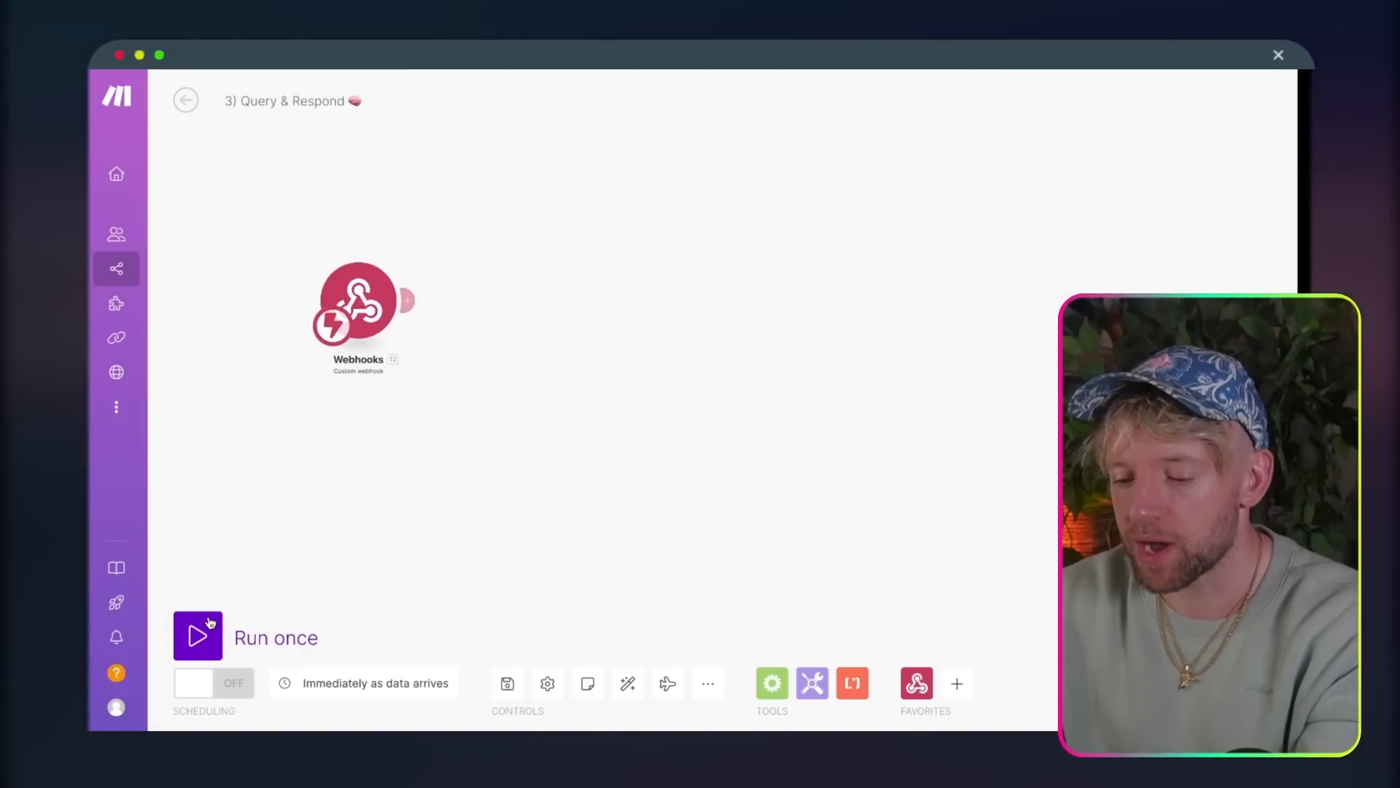
{"action": "left_click", "coordinate": [210, 622]}
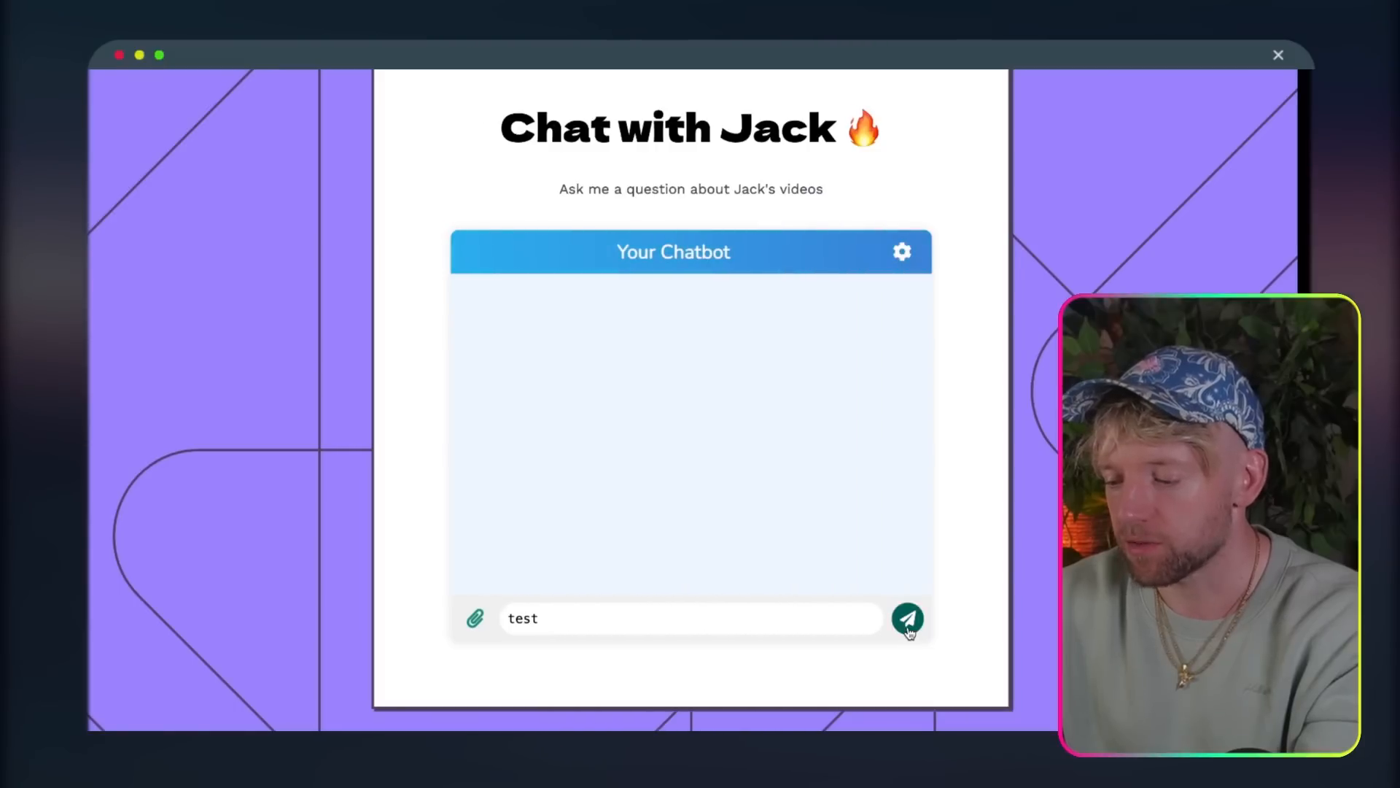
{"action": "left_click", "coordinate": [908, 632]}
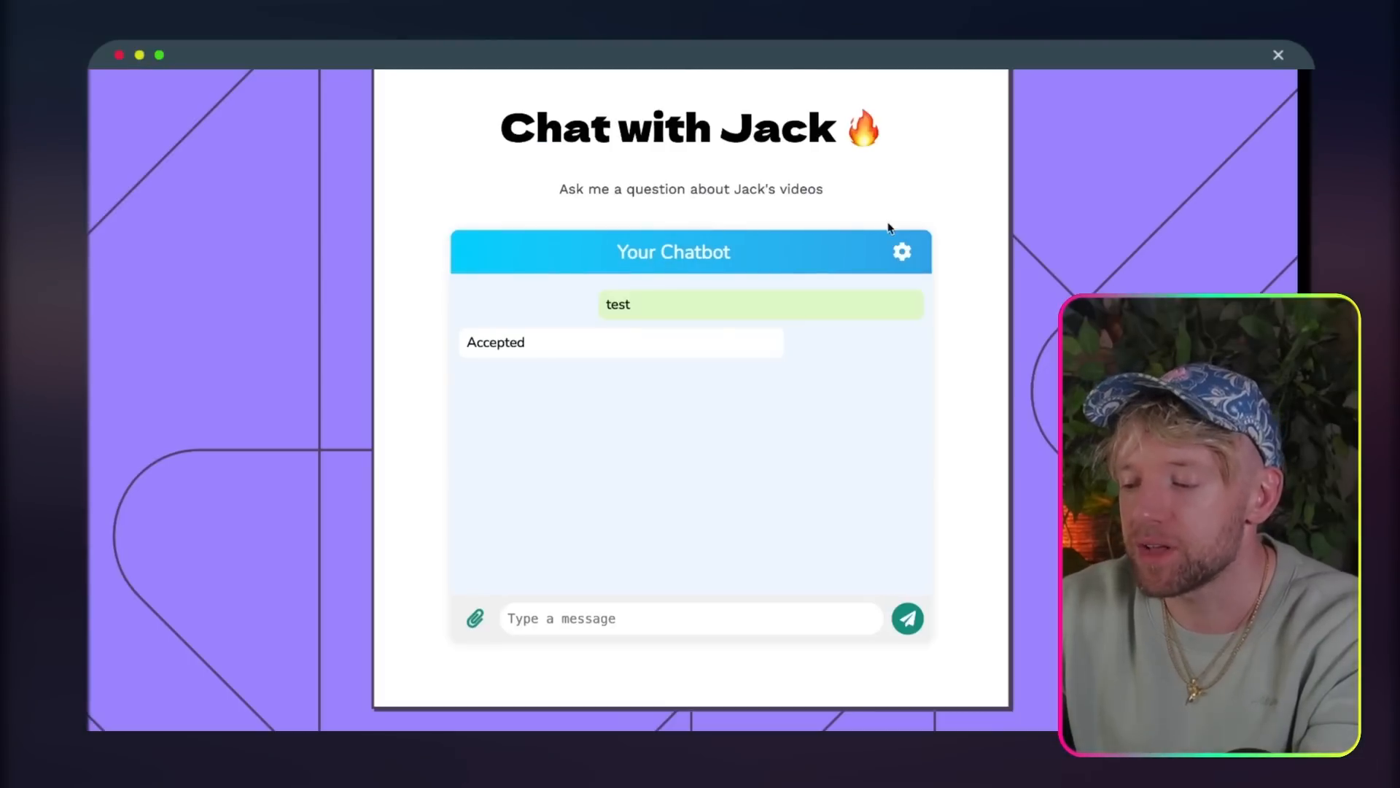
Step: Enter the pass key in the chatbot's settings and save them
{"action": "left_click", "coordinate": [899, 252]}
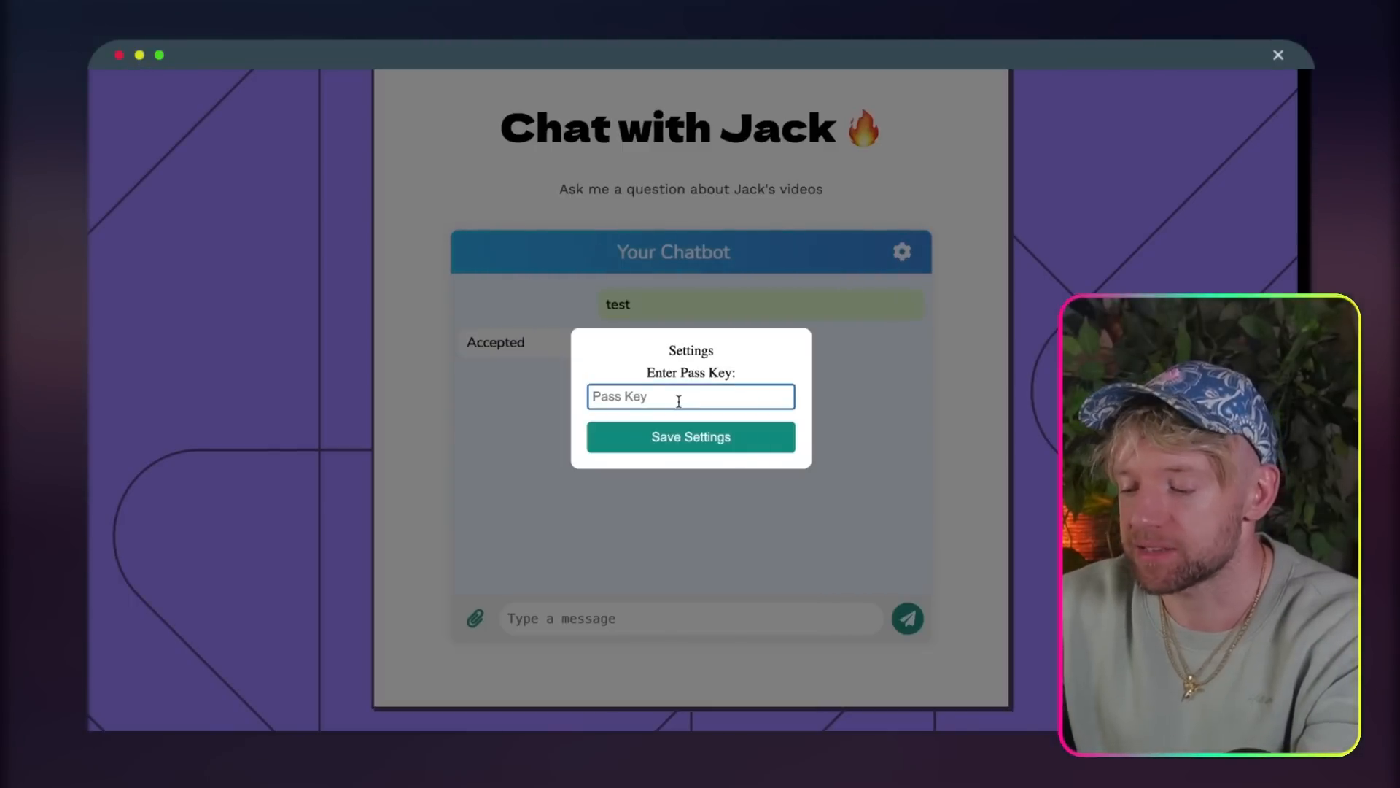
{"action": "left_click", "coordinate": [640, 443]}
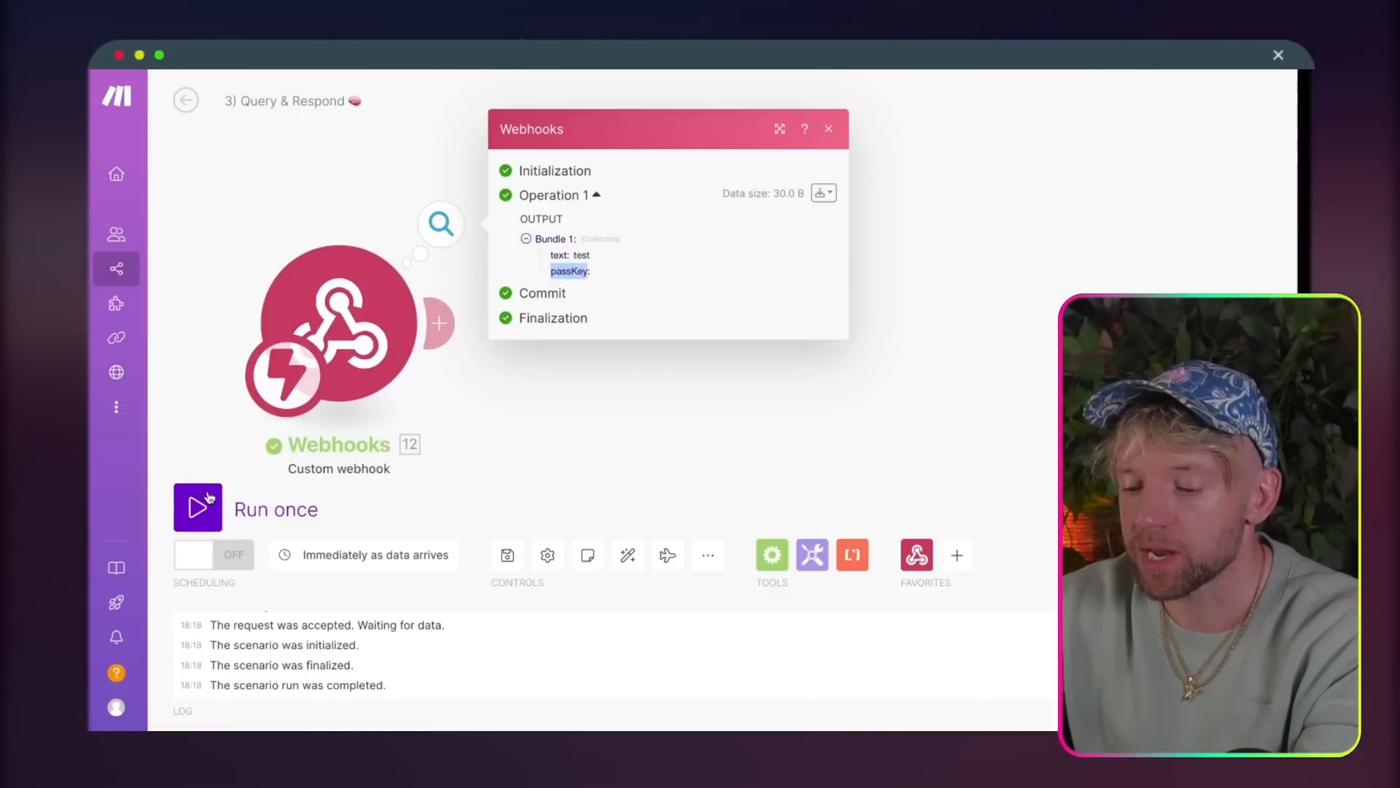
Step: Run the scenario once with the chatbot message "yo yo", check the webhook output, and start adding a module after the webhook
{"action": "left_click", "coordinate": [217, 501]}
{"action": "left_click_drag", "start_coordinate": [913, 332], "coordinate": [567, 296]}
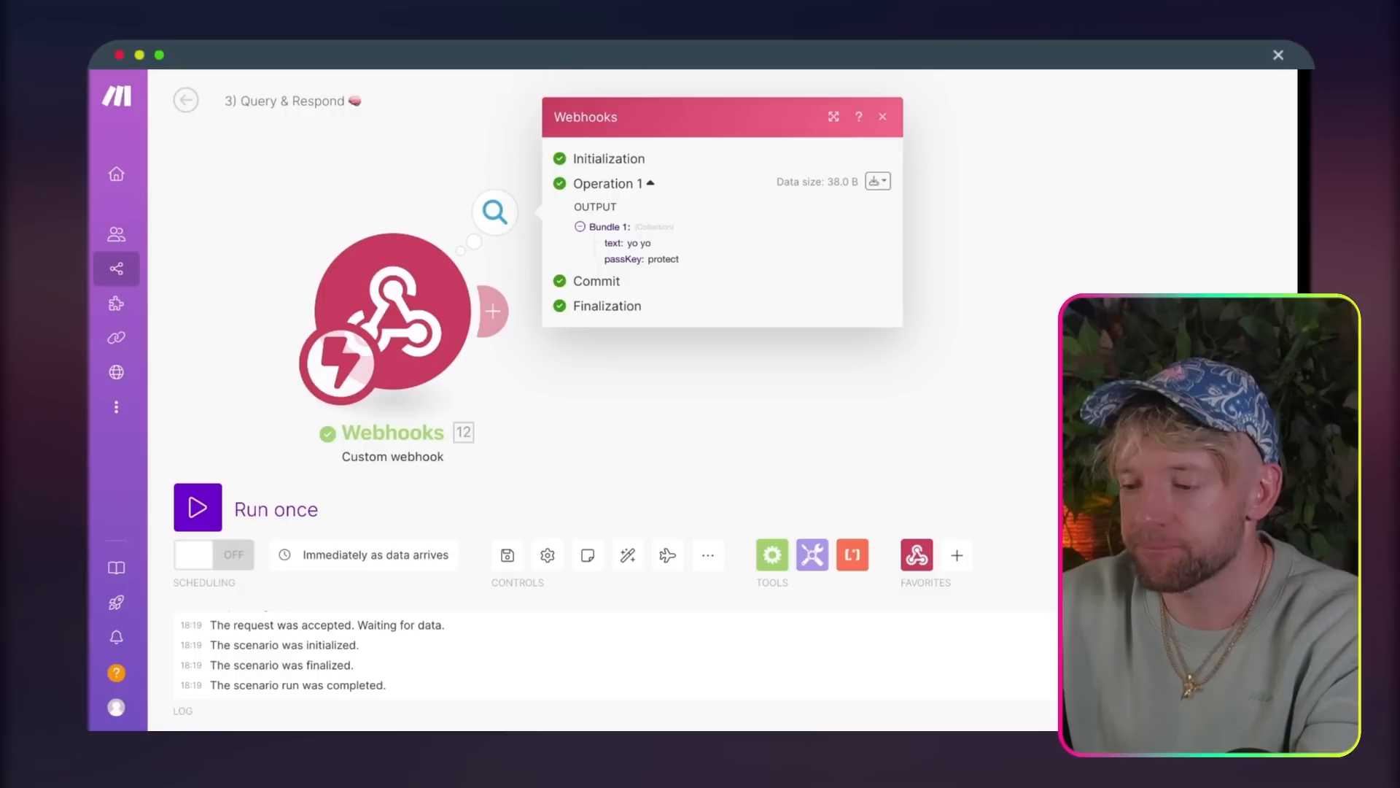
{"action": "left_click", "coordinate": [666, 379]}
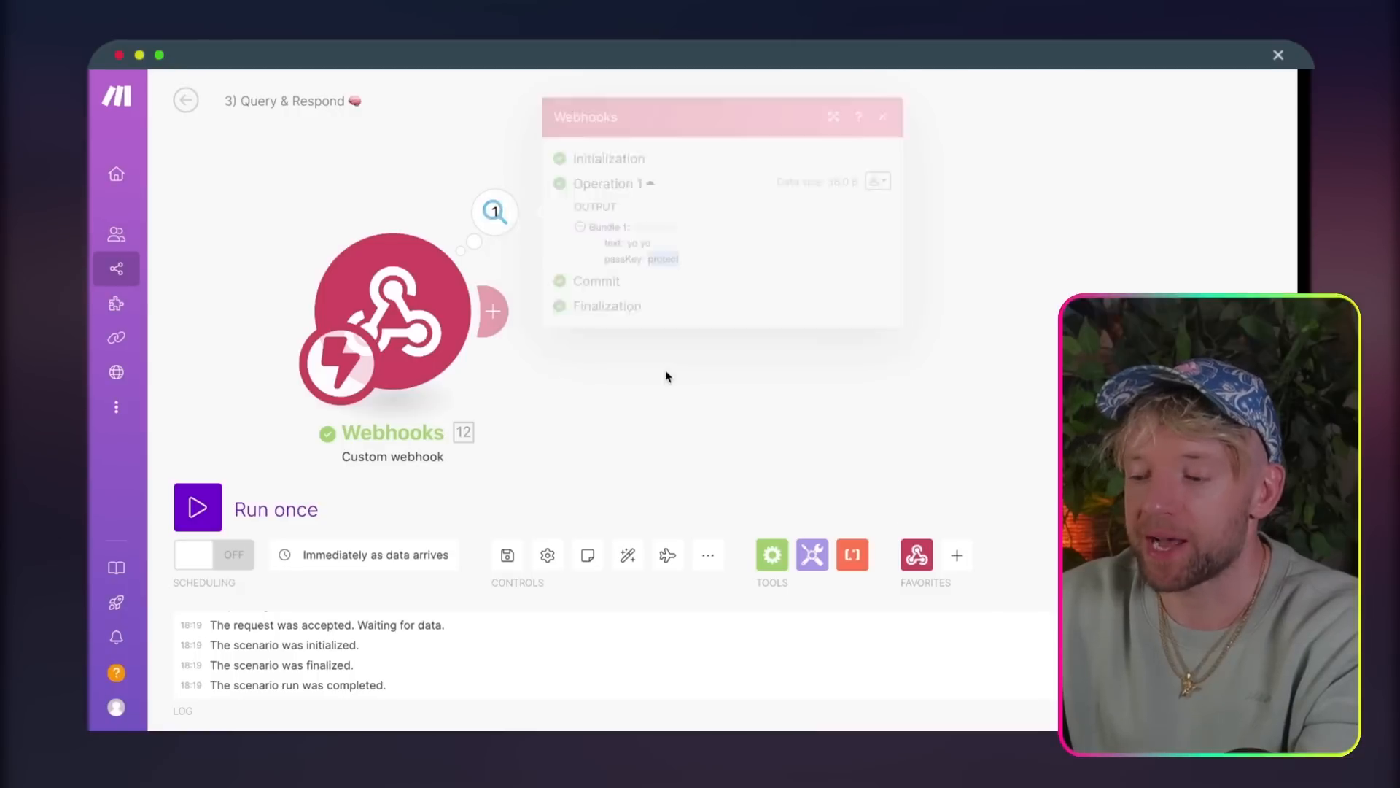
{"action": "left_click", "coordinate": [493, 311]}
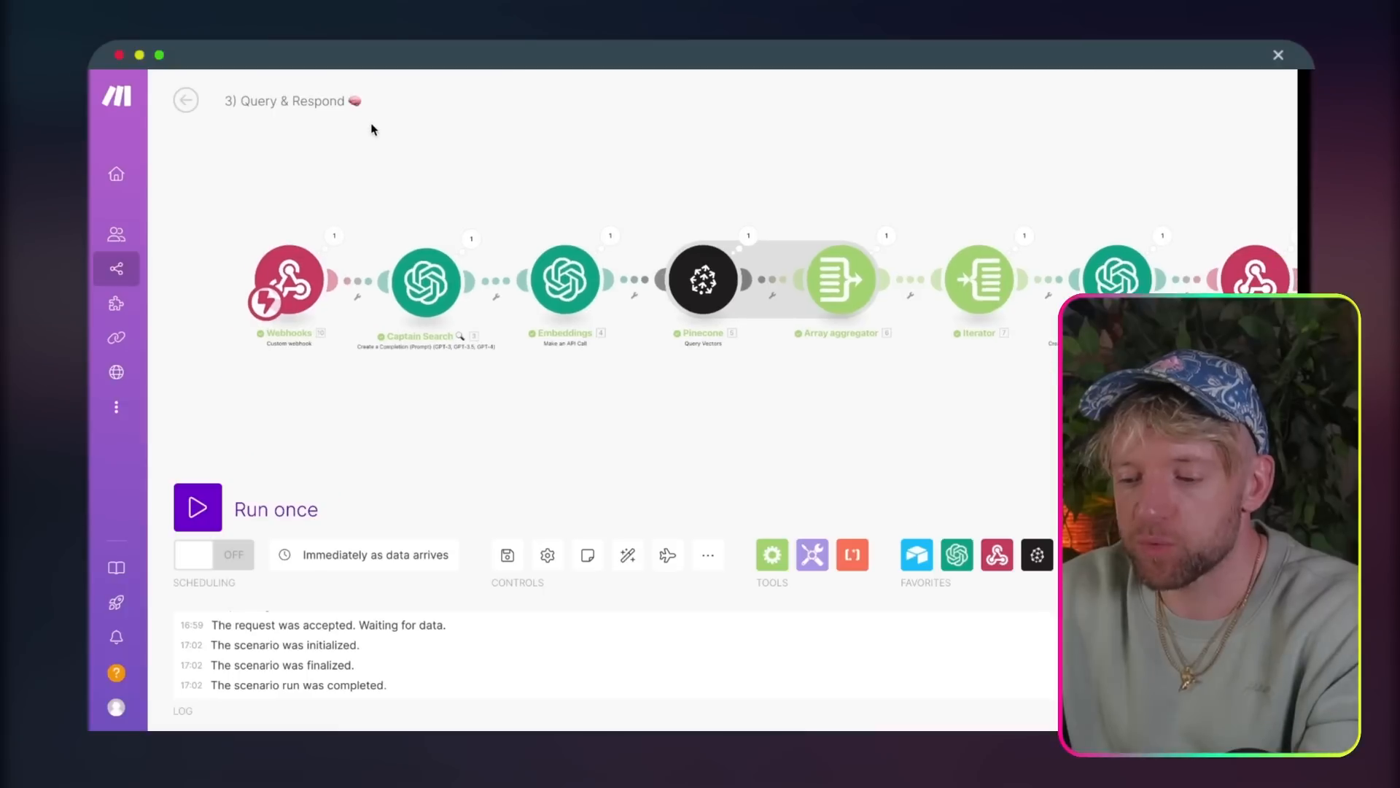
Step: Open the Captain Search module in the finished Query & Respond scenario and examine its prompt, including the JSON format, guidelines and example response
{"action": "scroll", "coordinate": [416, 306], "scroll_direction": "up", "scroll_amount": 5}
{"action": "left_click_drag", "start_coordinate": [416, 124], "coordinate": [467, 148]}
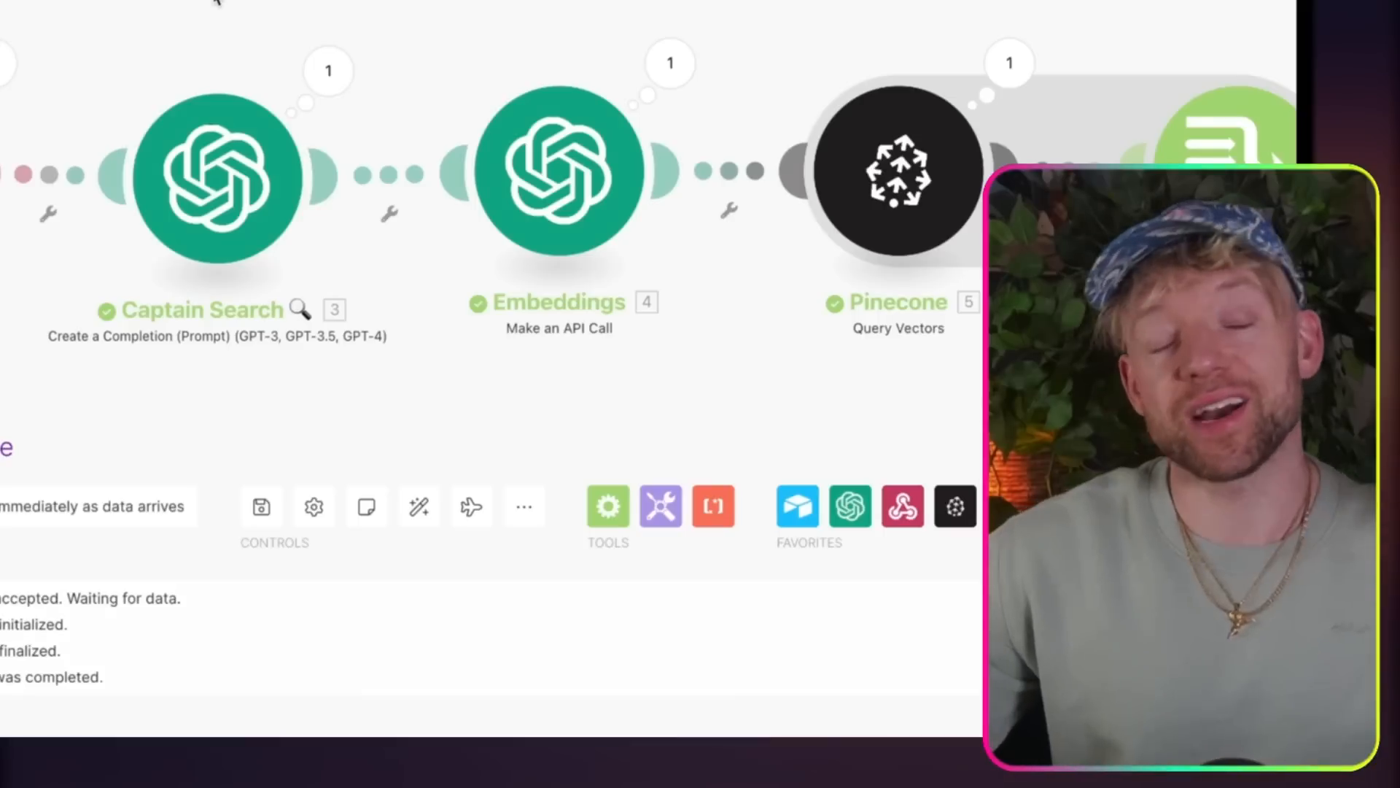
{"action": "left_click", "coordinate": [266, 175]}
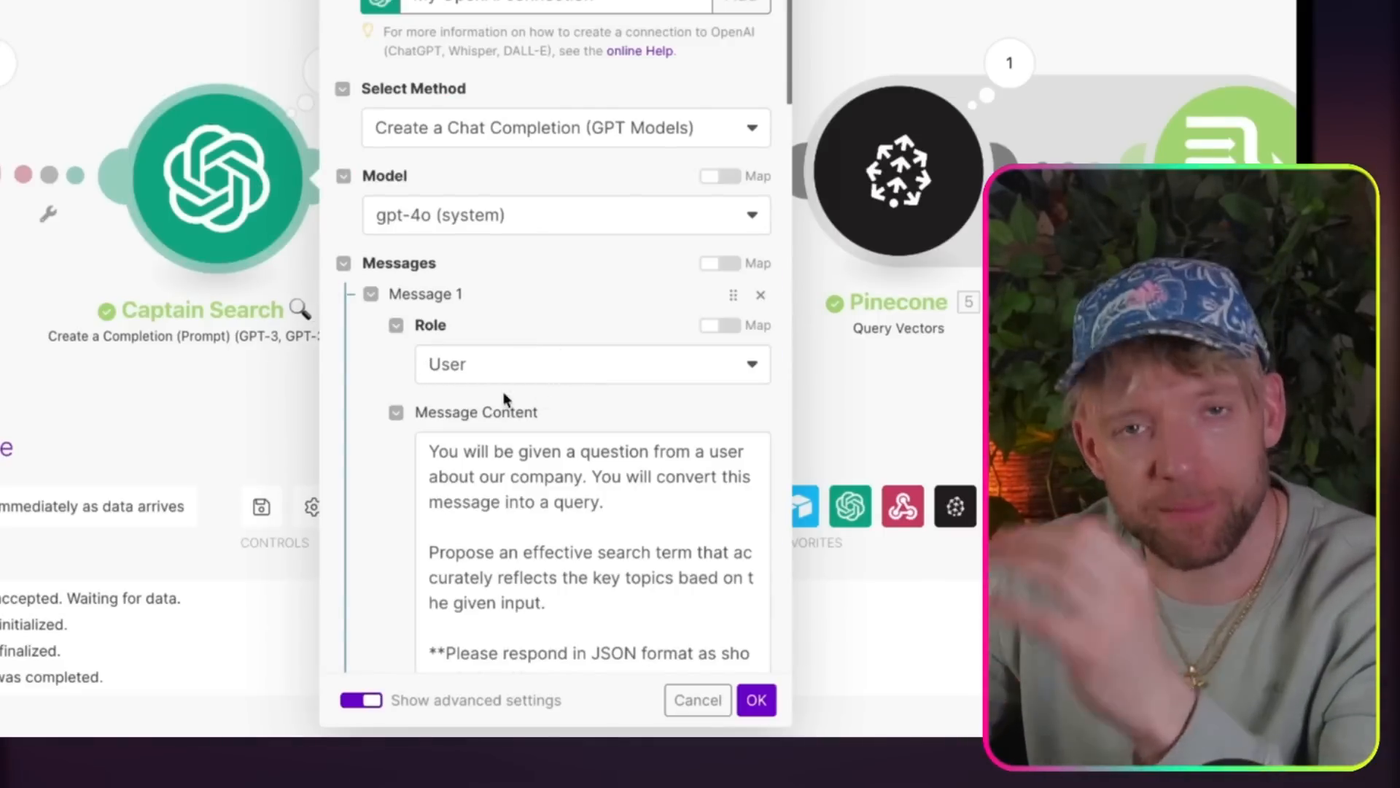
{"action": "scroll", "coordinate": [398, 494], "scroll_direction": "down", "scroll_amount": 4}
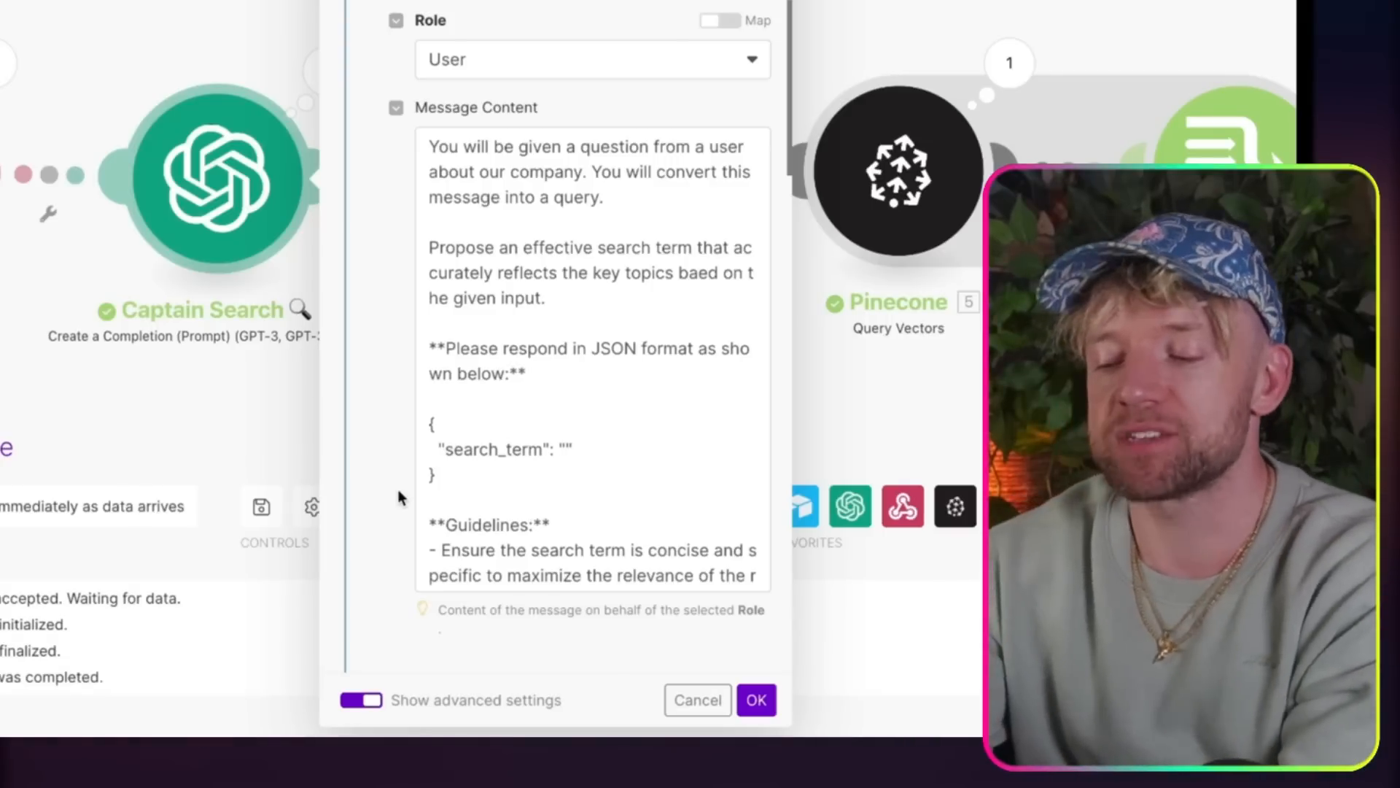
{"action": "scroll", "coordinate": [665, 357], "scroll_direction": "down", "scroll_amount": 4}
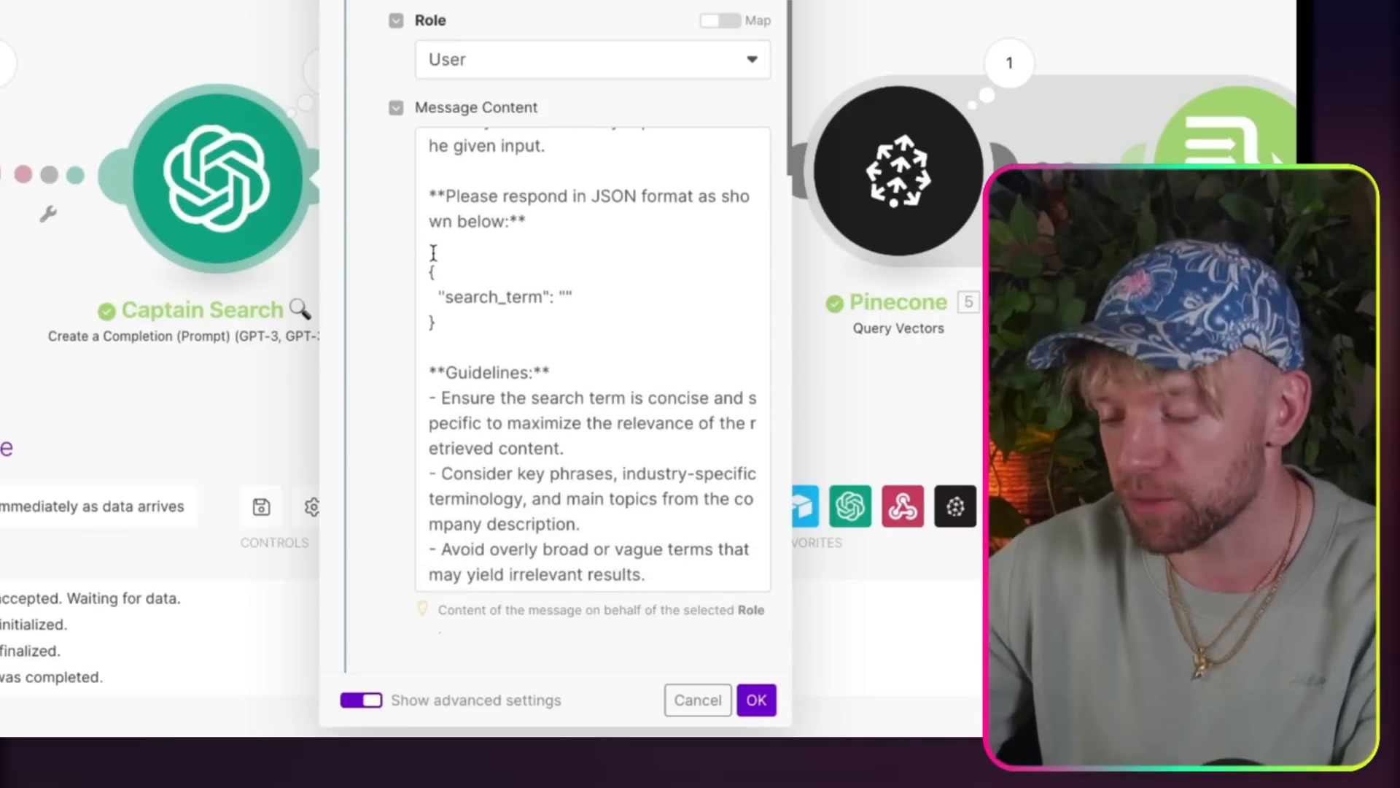
{"action": "left_click_drag", "start_coordinate": [421, 244], "coordinate": [448, 310]}
{"action": "scroll", "coordinate": [497, 417], "scroll_direction": "down", "scroll_amount": 3}
{"action": "scroll", "coordinate": [510, 416], "scroll_direction": "down", "scroll_amount": 1}
{"action": "left_click", "coordinate": [587, 408]}
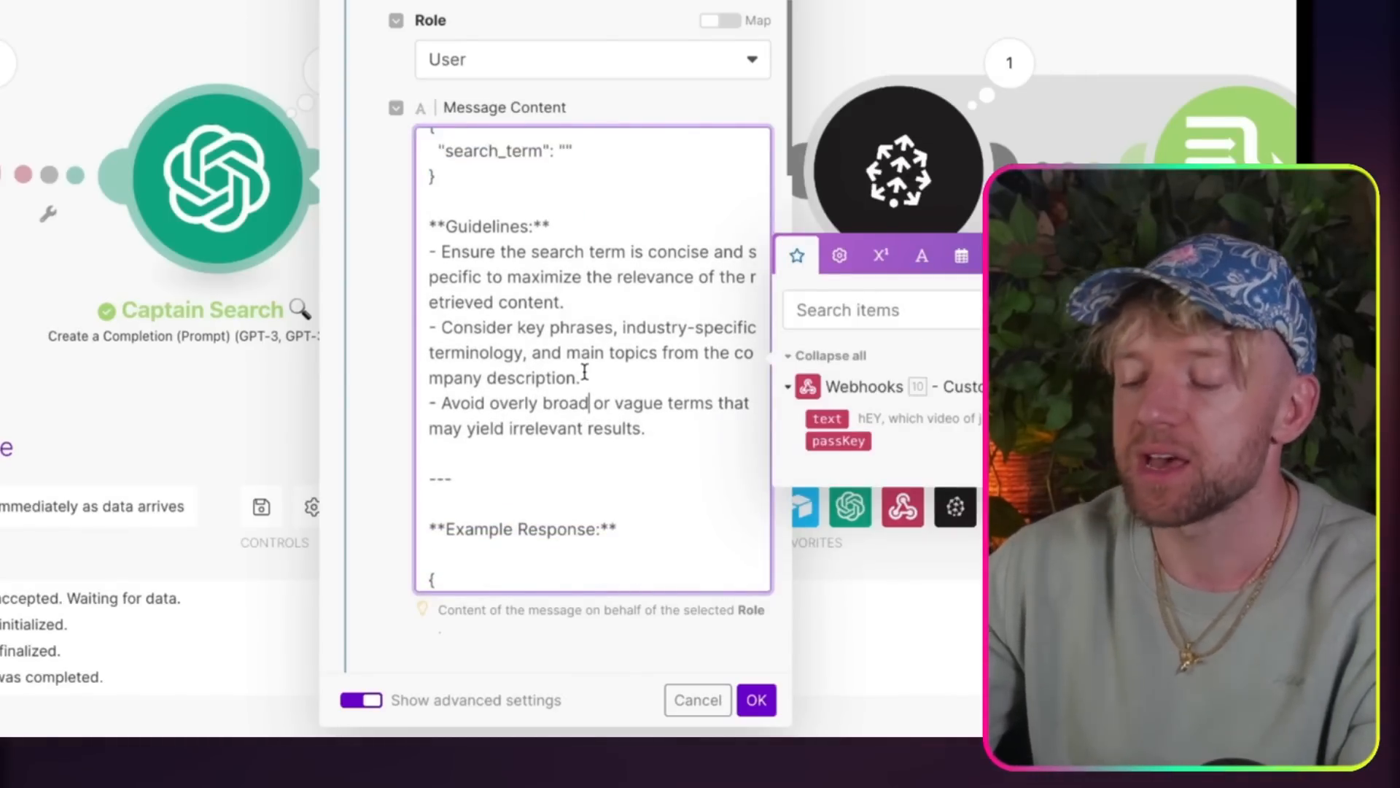
{"action": "scroll", "coordinate": [584, 373], "scroll_direction": "down", "scroll_amount": 3}
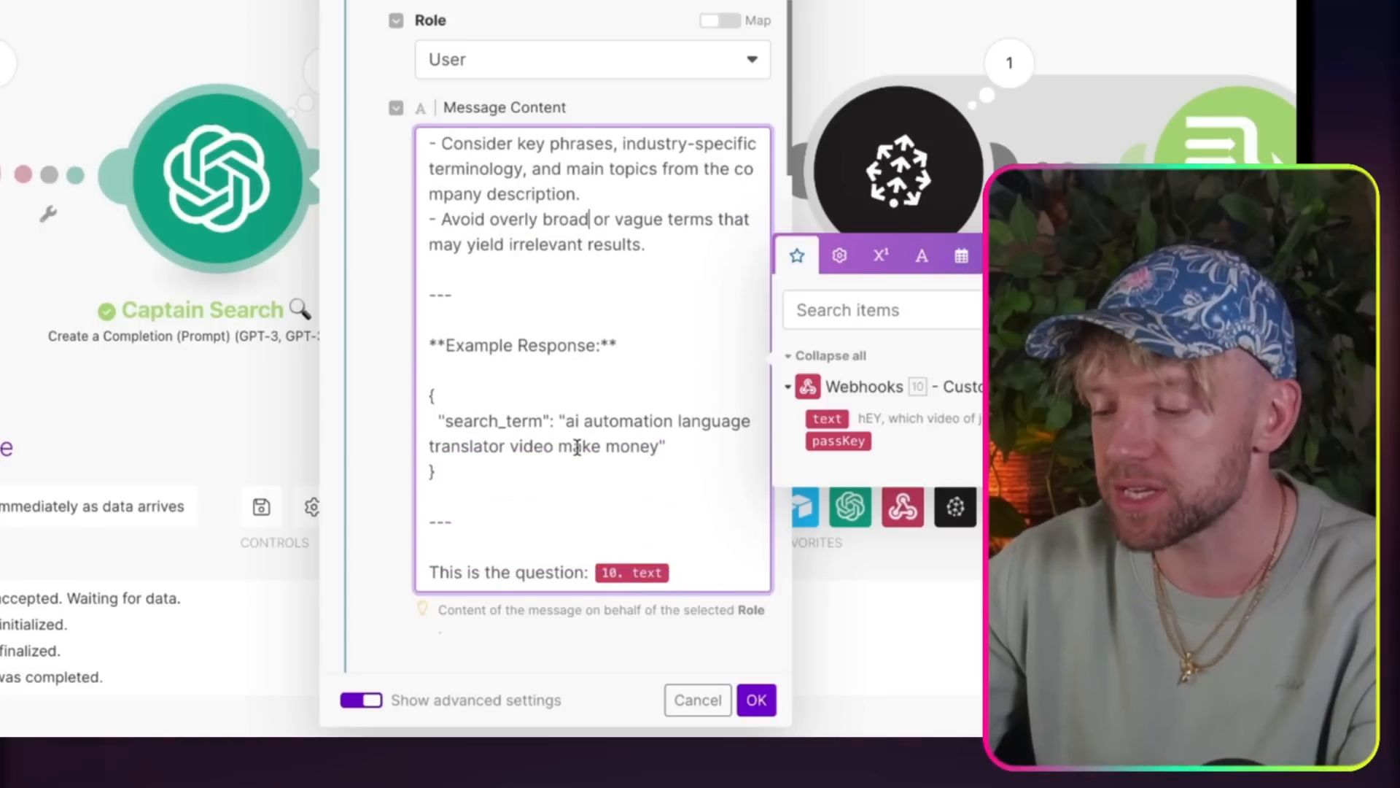
{"action": "scroll", "coordinate": [580, 438], "scroll_direction": "down", "scroll_amount": 1}
{"action": "left_click_drag", "start_coordinate": [568, 400], "coordinate": [625, 429]}
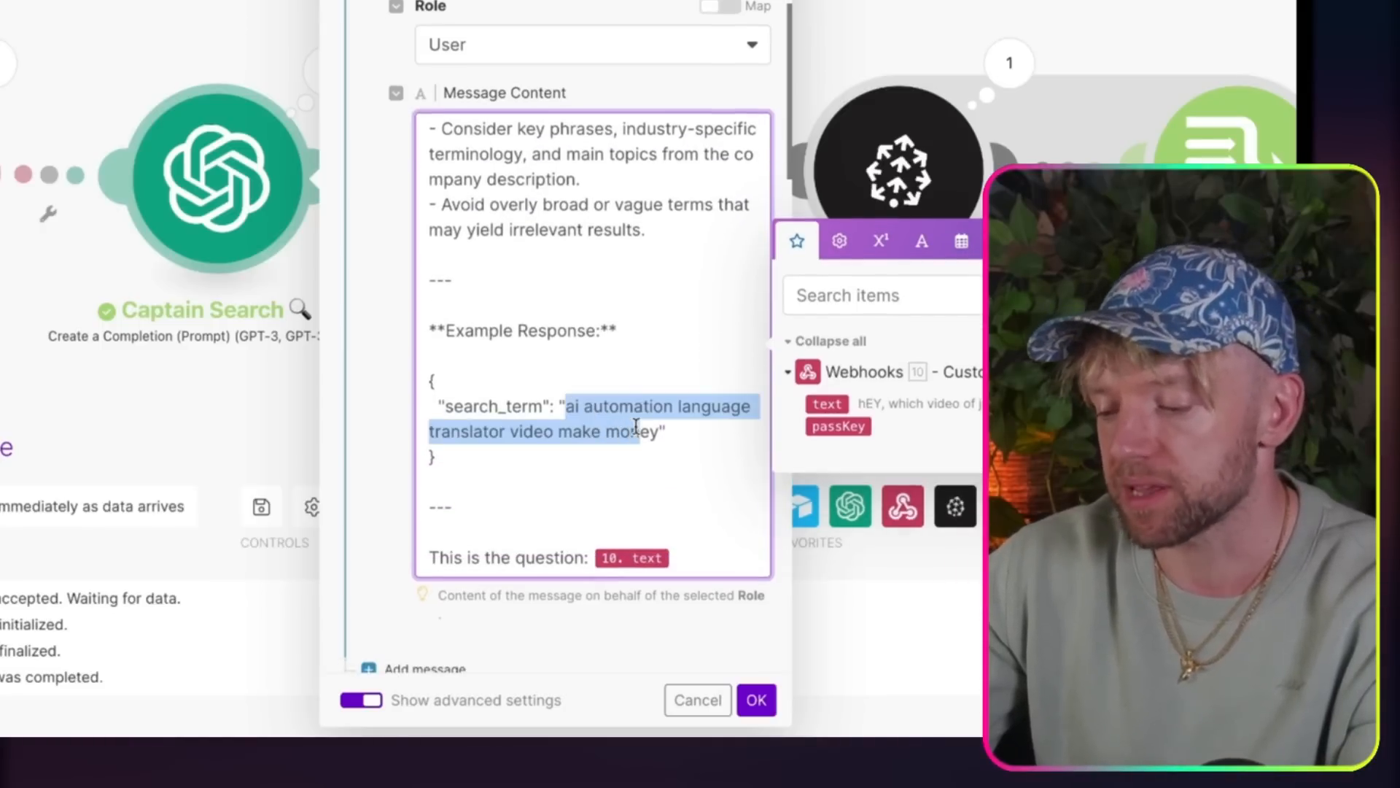
Step: Copy the entire message content of the Captain Search module and close its settings
{"action": "scroll", "coordinate": [646, 420], "scroll_direction": "down", "scroll_amount": 1}
{"action": "left_click", "coordinate": [655, 442]}
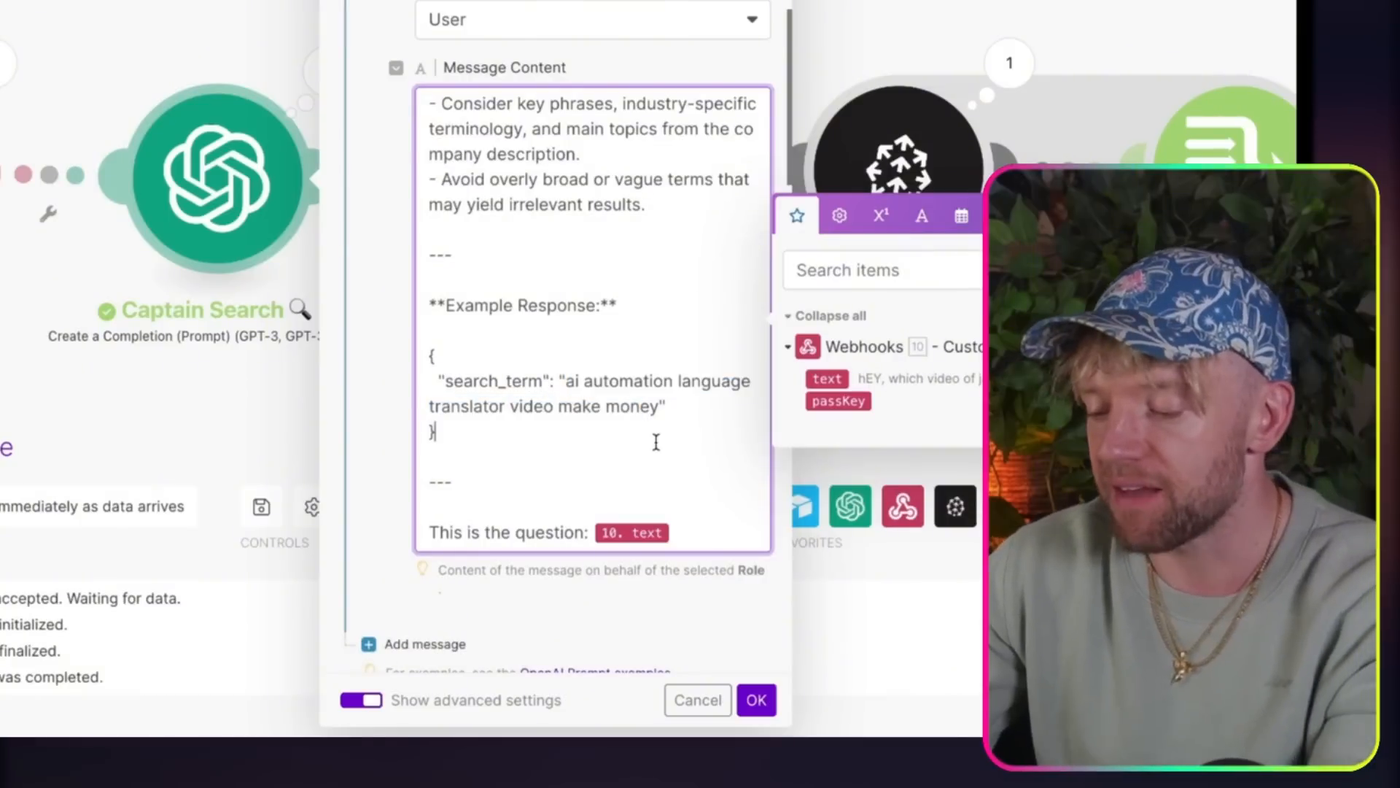
{"action": "key", "text": "ctrl+a"}
{"action": "left_click", "coordinate": [757, 699]}
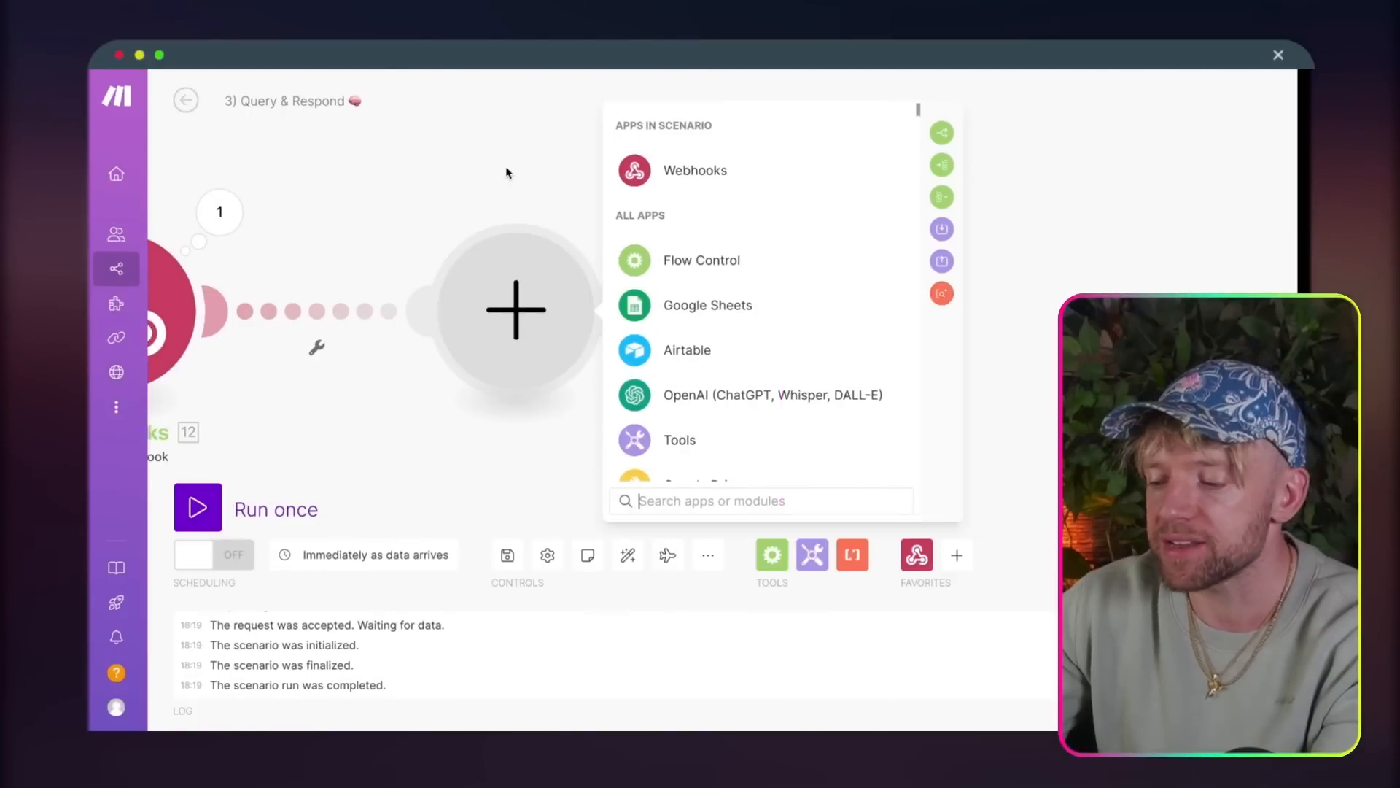
Step: Add an OpenAI Create a Completion (Prompt) module after the webhook, with max tokens 0 and the model GPT-4o: gpt-4o (system)
{"action": "left_click", "coordinate": [693, 393]}
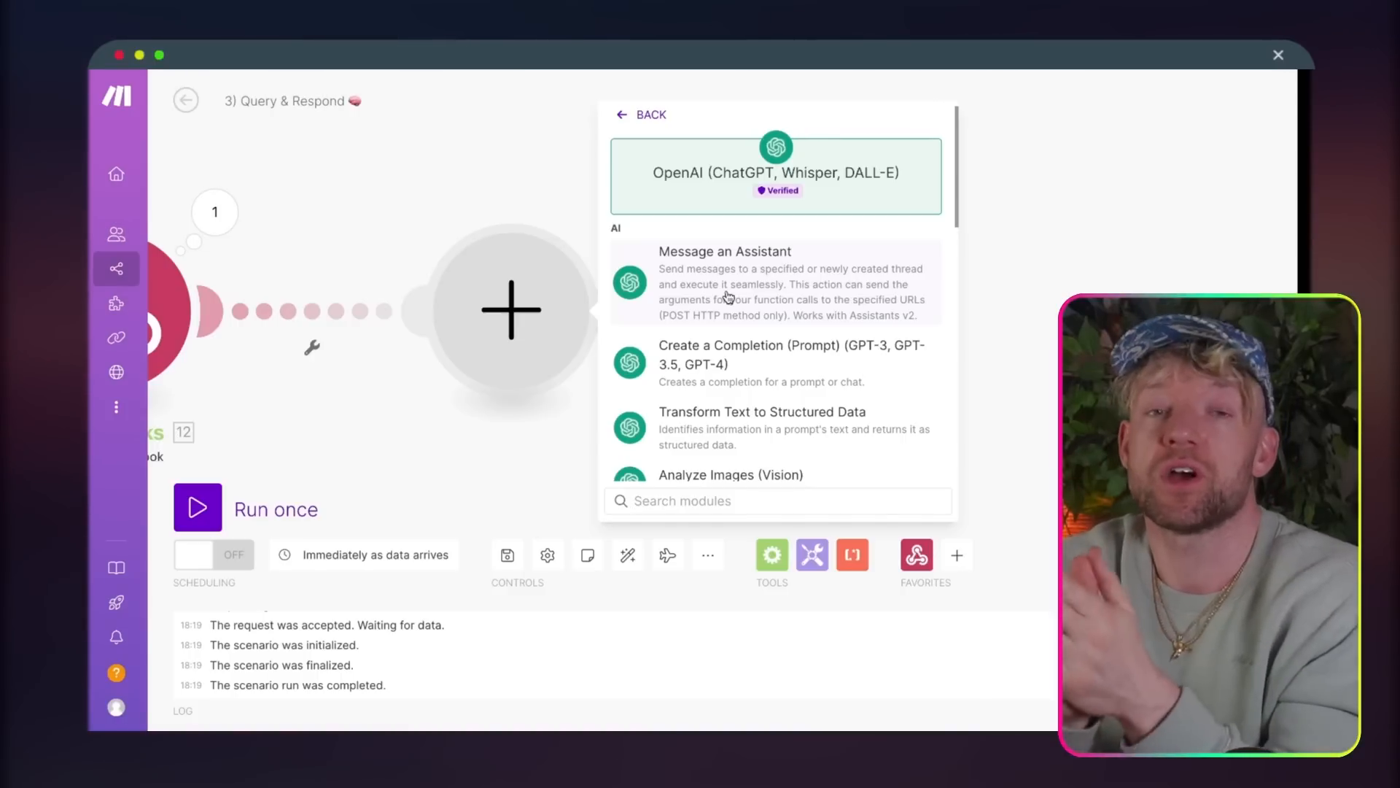
{"action": "type", "text": "create"}
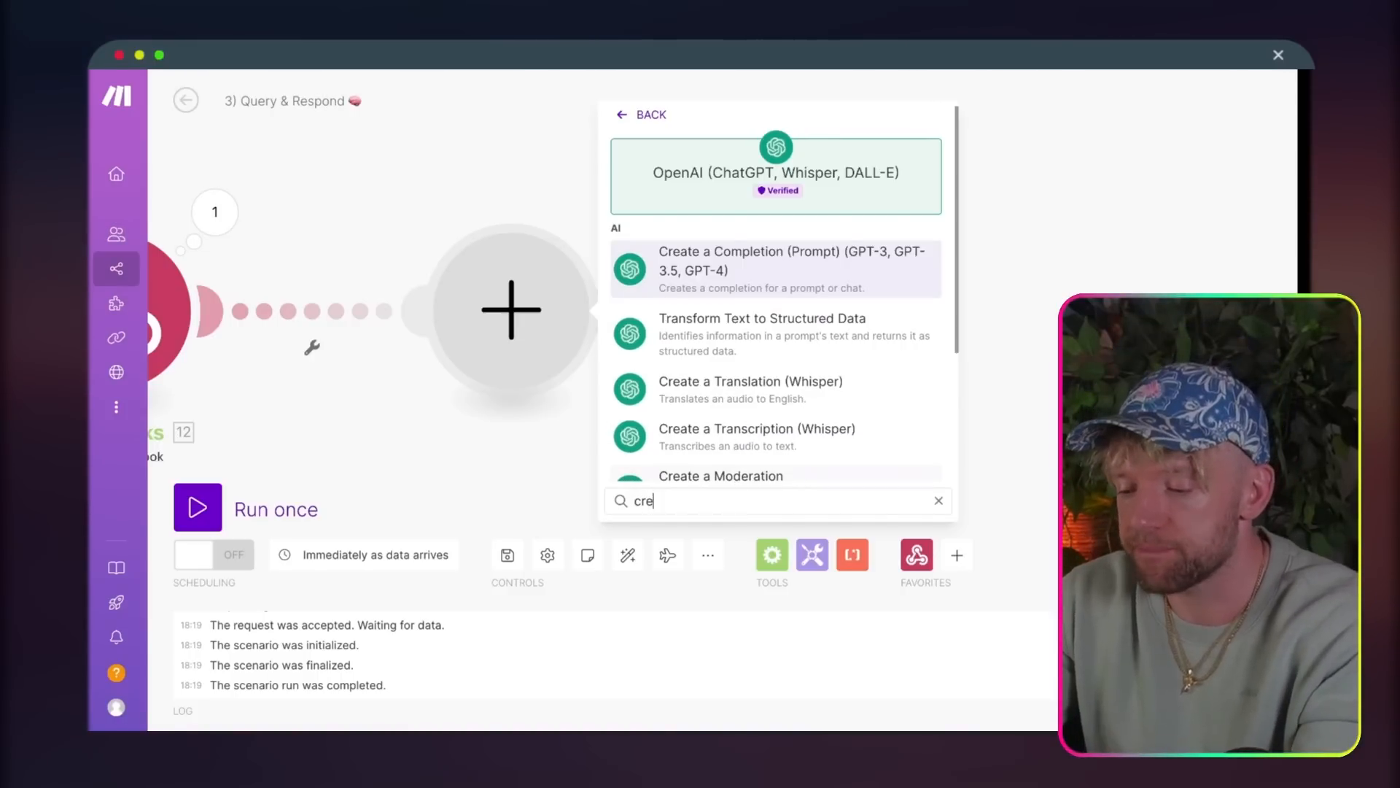
{"action": "left_click", "coordinate": [781, 286]}
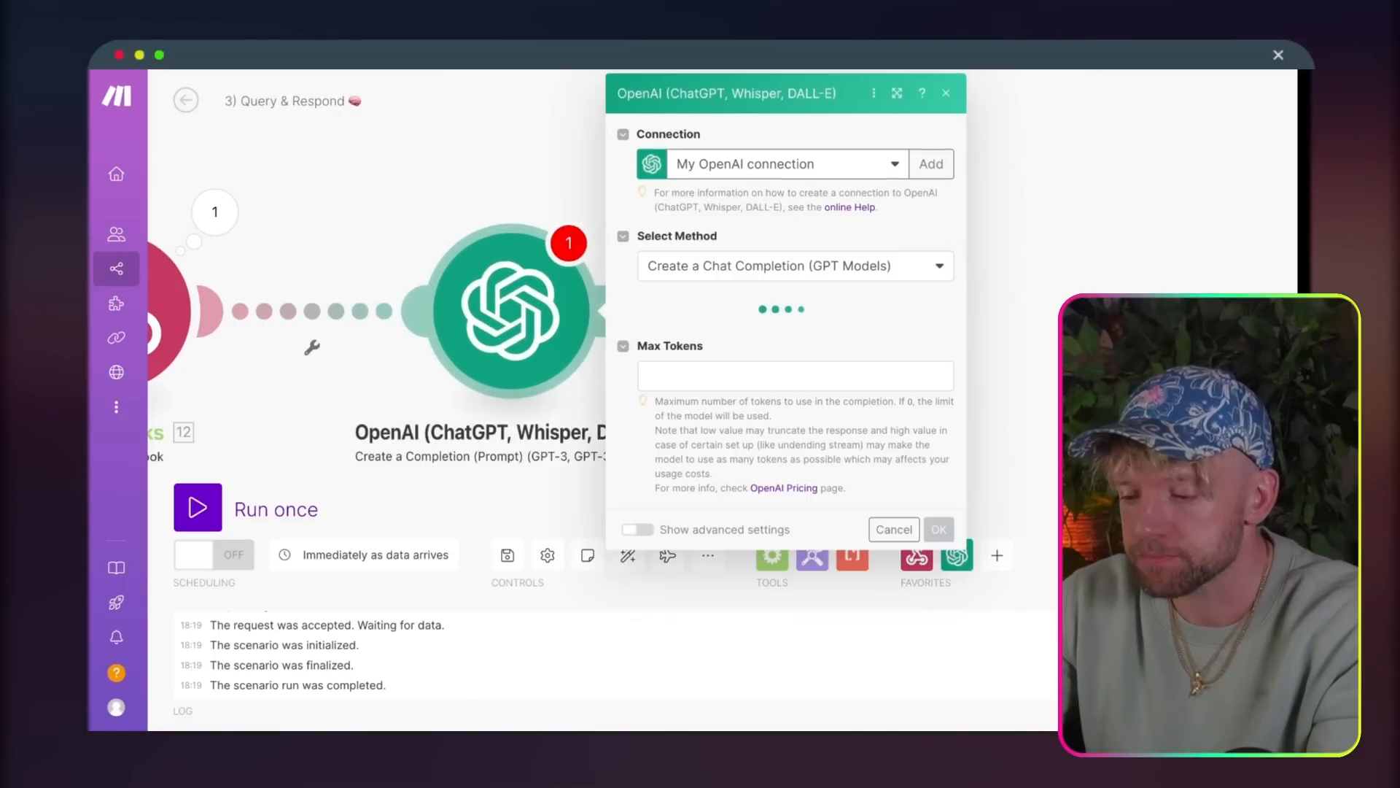
{"action": "left_click", "coordinate": [857, 376]}
{"action": "type", "text": "0"}
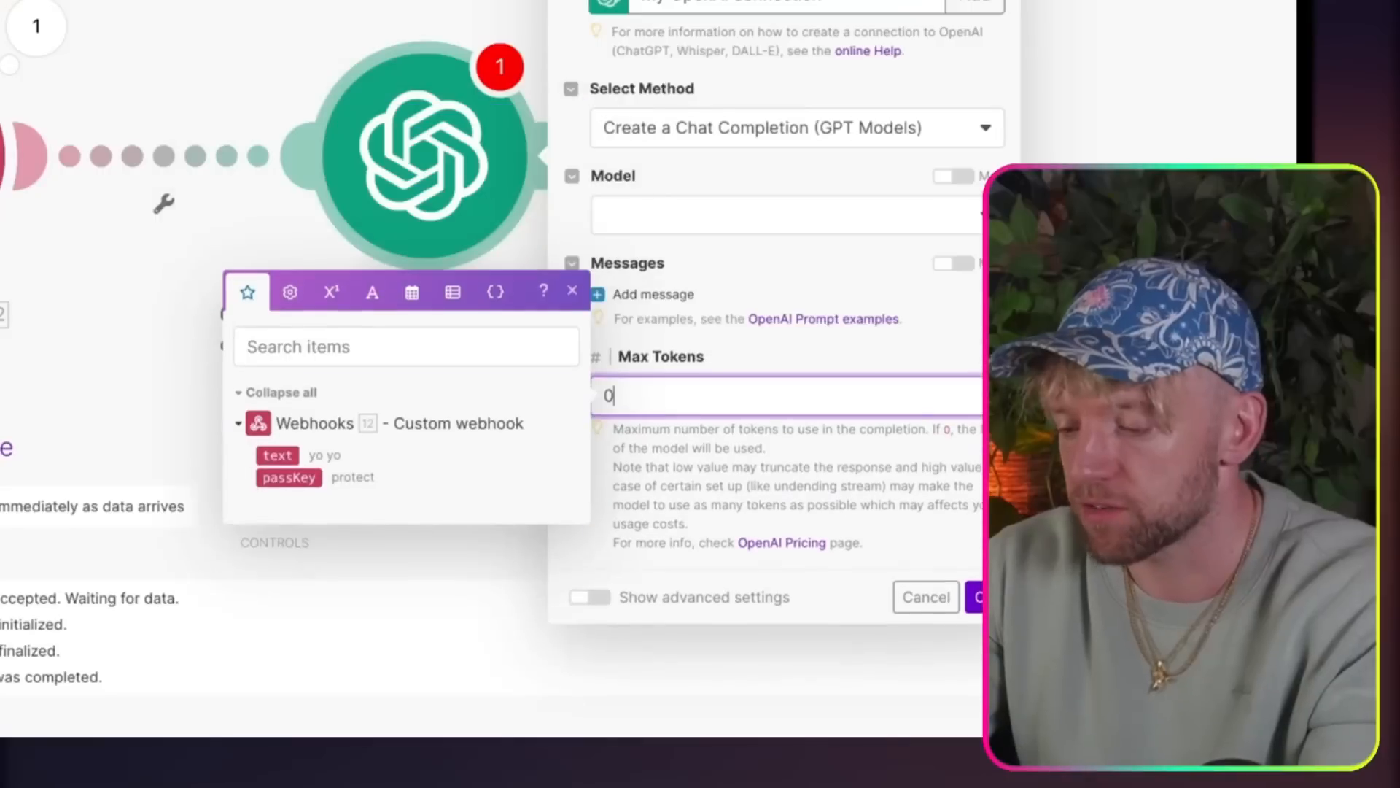
{"action": "left_click", "coordinate": [838, 329]}
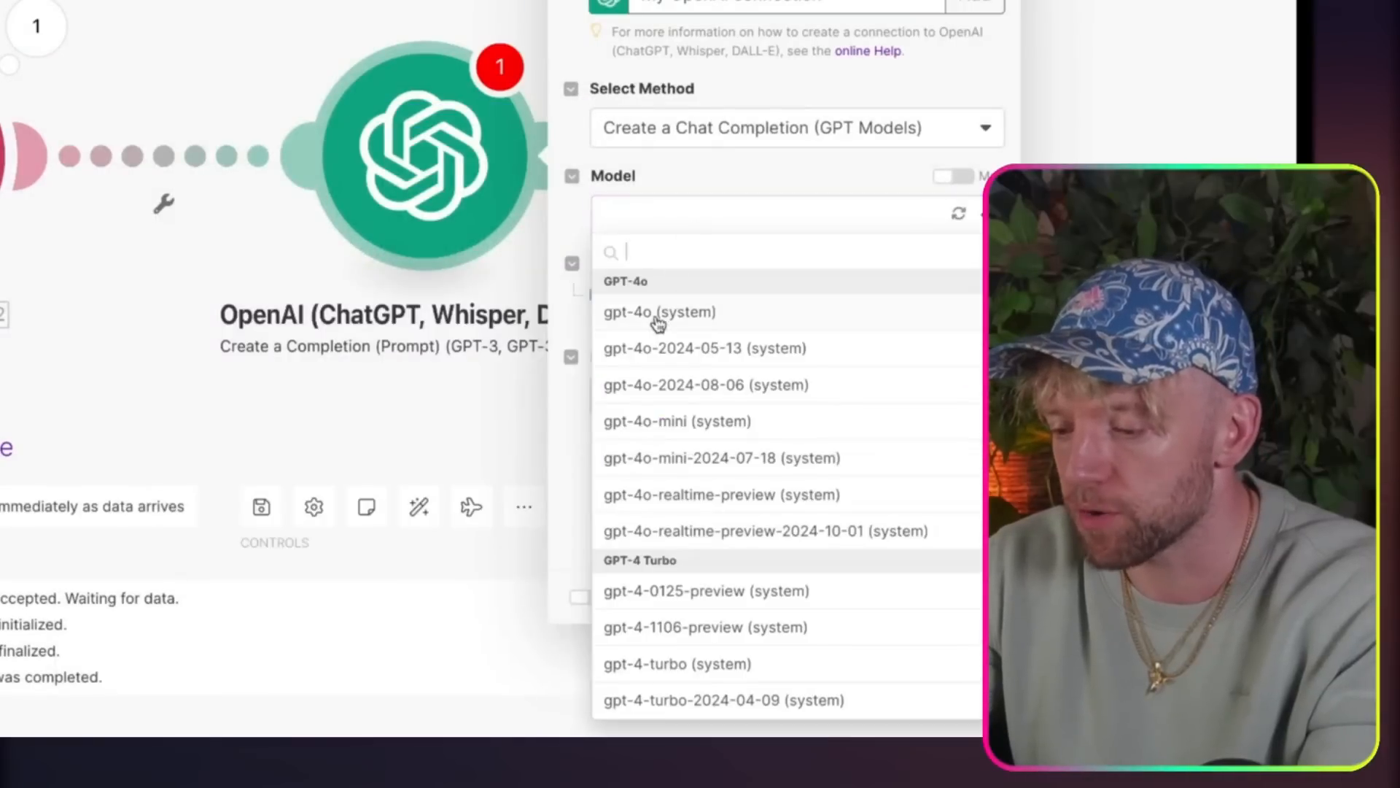
{"action": "left_click", "coordinate": [659, 314]}
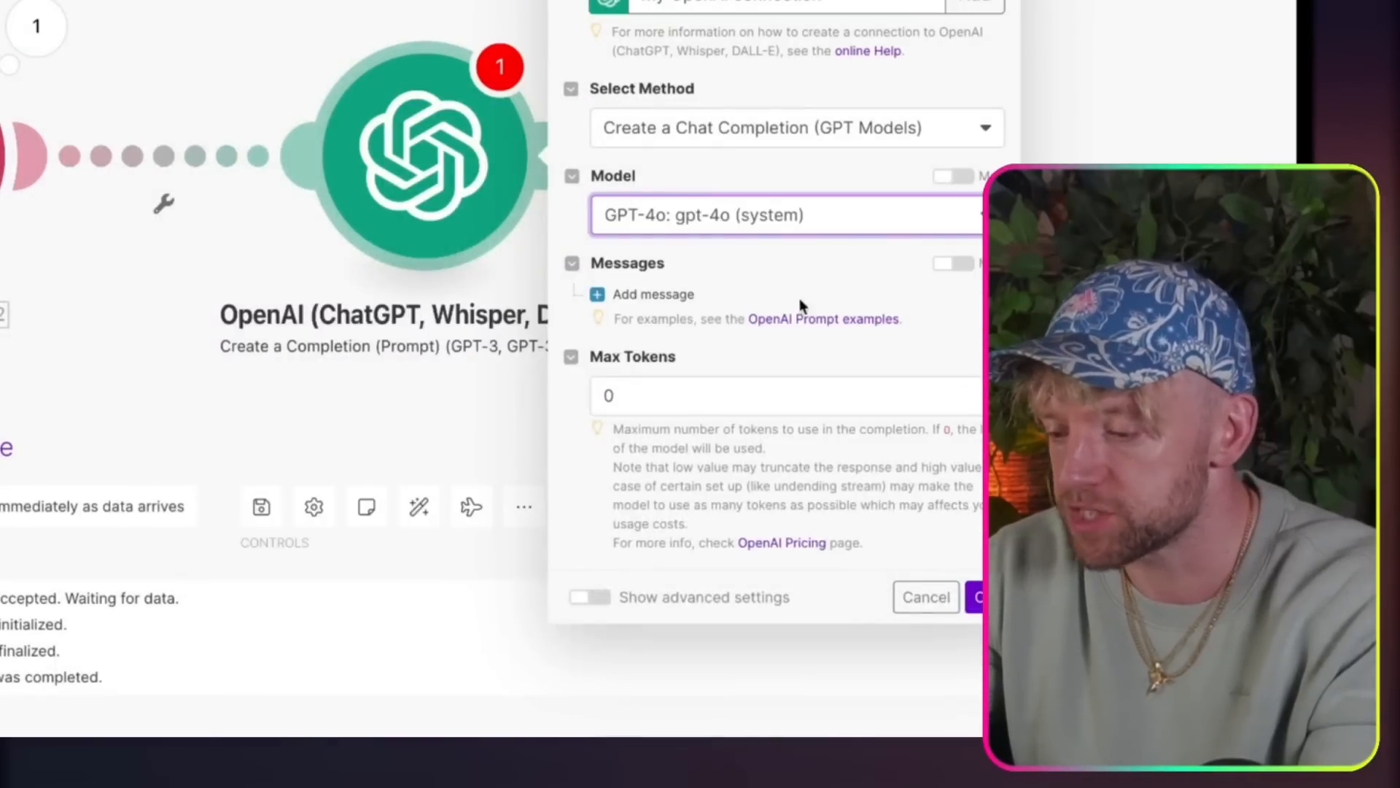
Step: Add a message to the OpenAI module with the role User
{"action": "left_click", "coordinate": [649, 297]}
{"action": "left_click", "coordinate": [671, 372]}
{"action": "left_click", "coordinate": [674, 401]}
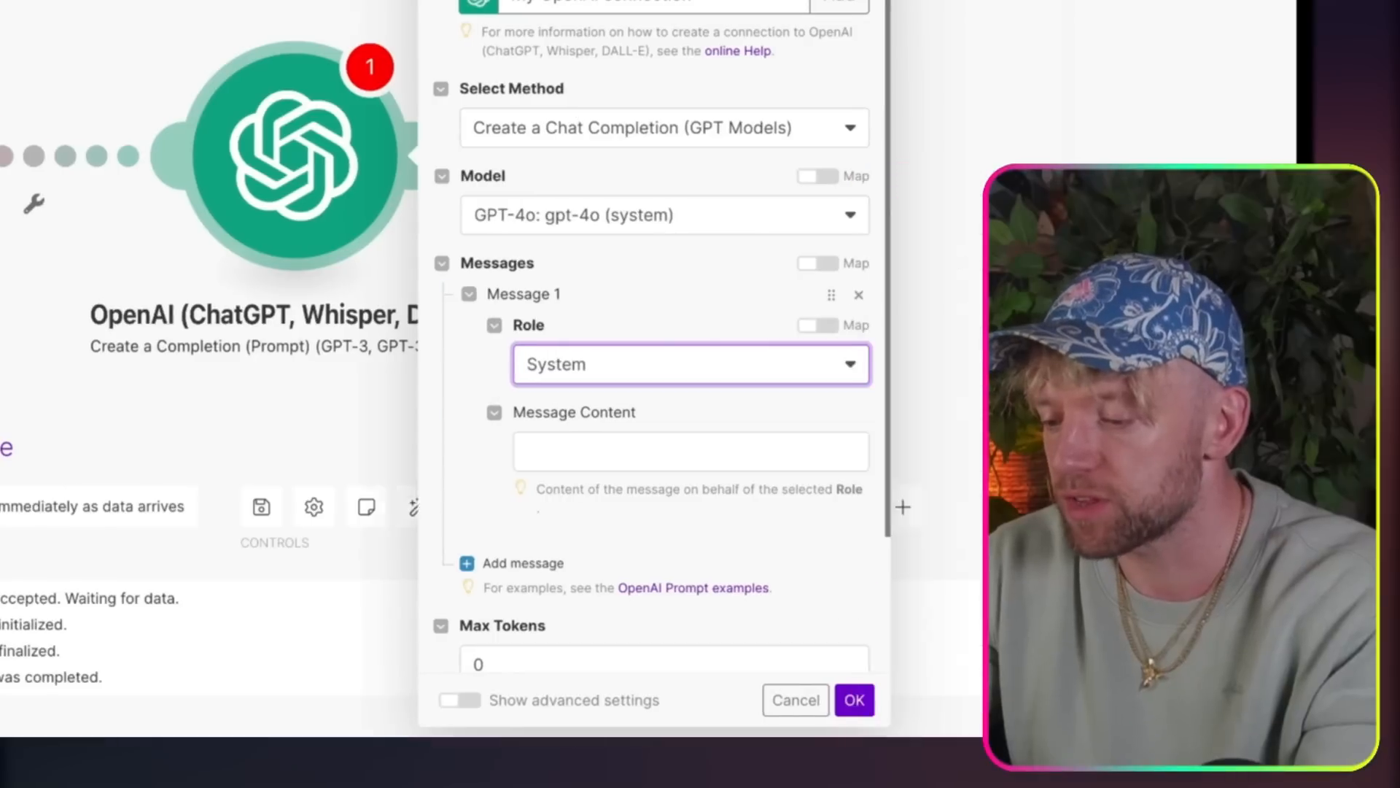
{"action": "left_click", "coordinate": [538, 358]}
{"action": "left_click", "coordinate": [440, 450]}
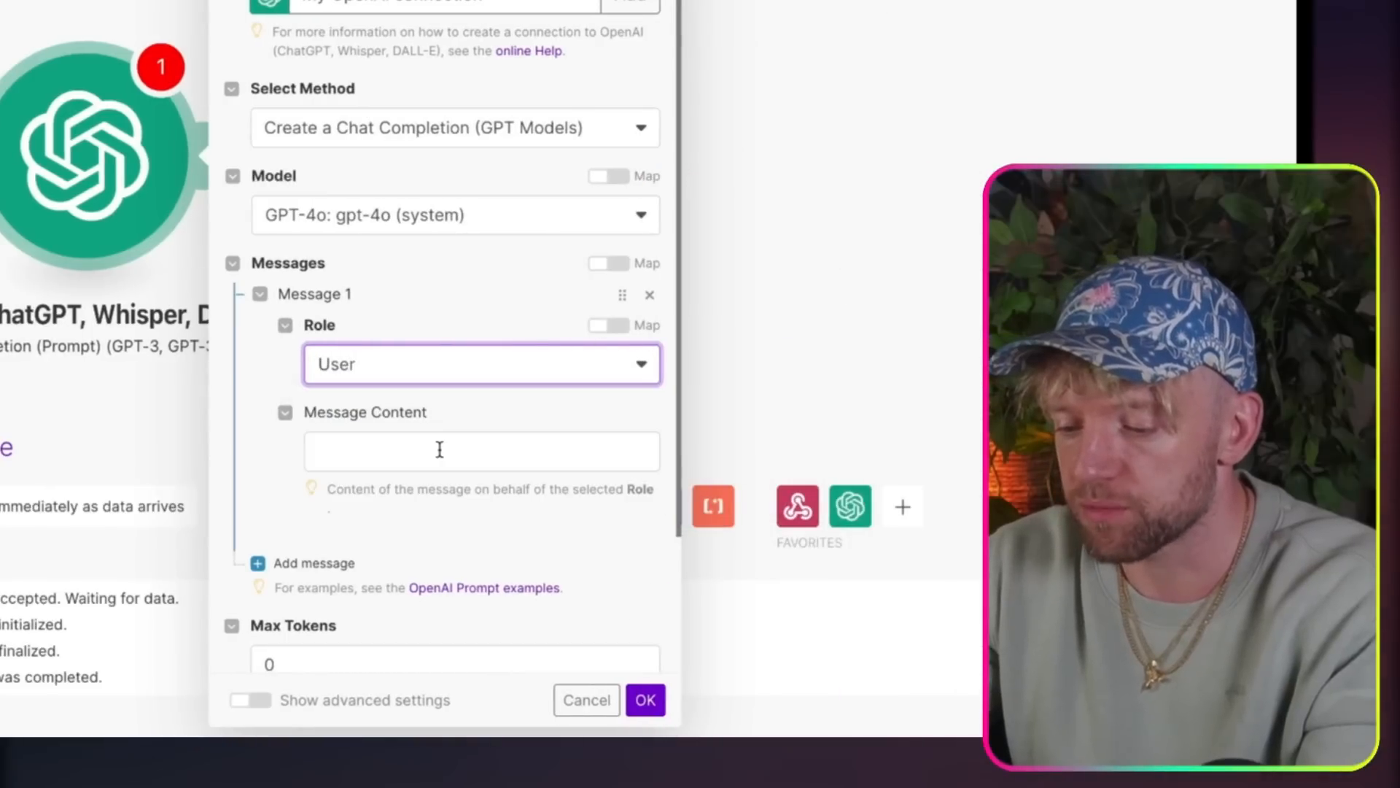
Step: Paste the copied prompt as the message content, replace its old question variable with the webhook's text value, and save the module
{"action": "left_click", "coordinate": [469, 457]}
{"action": "key", "text": "ctrl+v"}
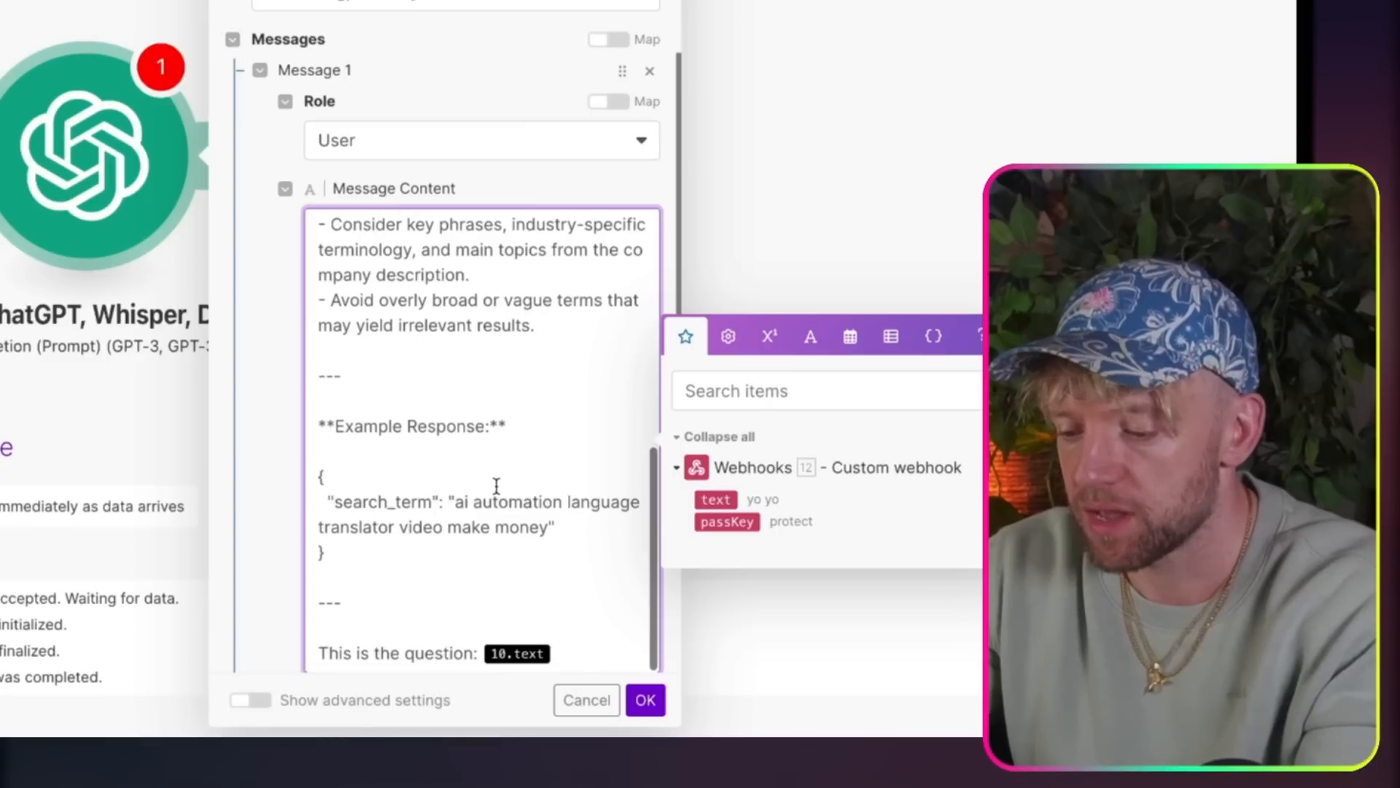
{"action": "key", "text": "BackSpace"}
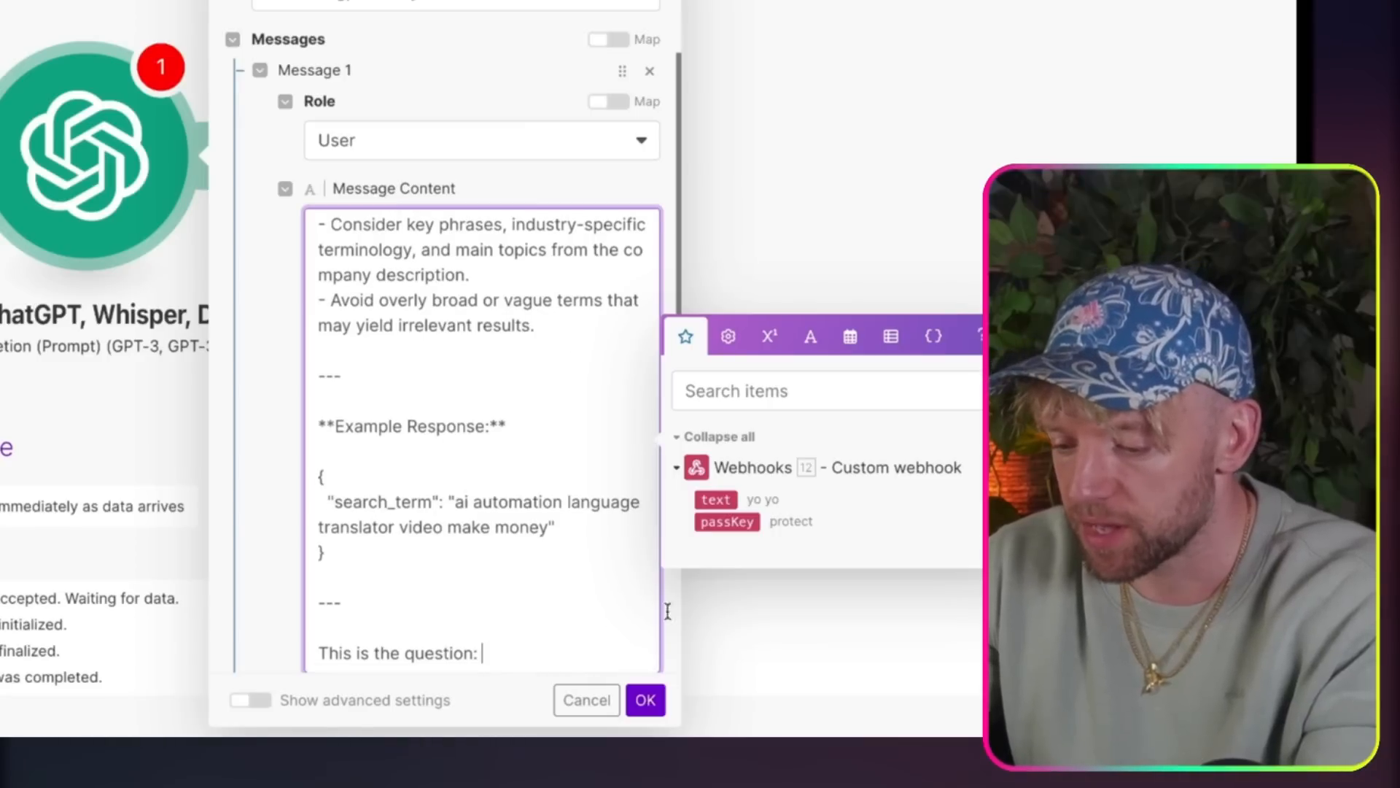
{"action": "left_click", "coordinate": [715, 499]}
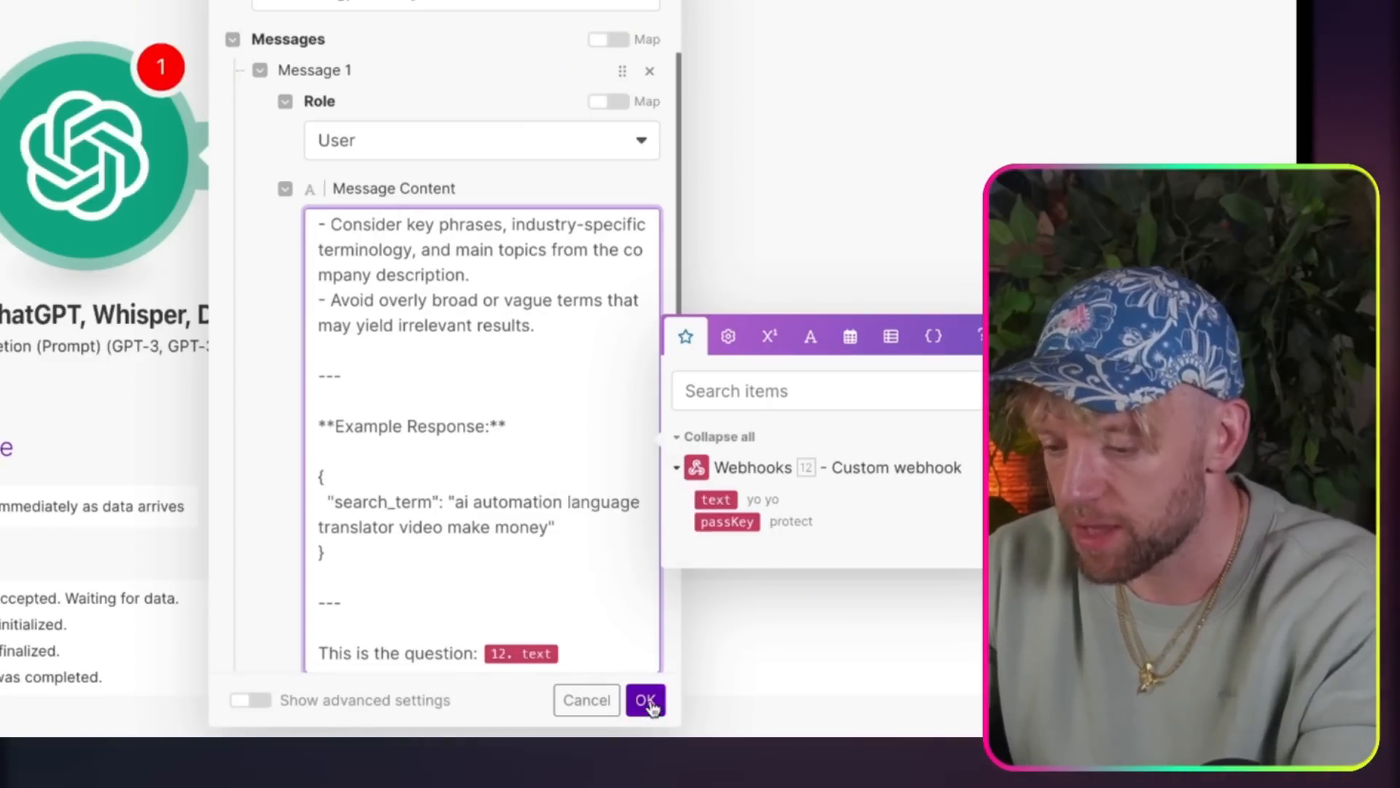
{"action": "left_click", "coordinate": [645, 700]}
Step: Rename the OpenAI module as Captain Question with a raised-hand emoji
{"action": "right_click", "coordinate": [86, 102]}
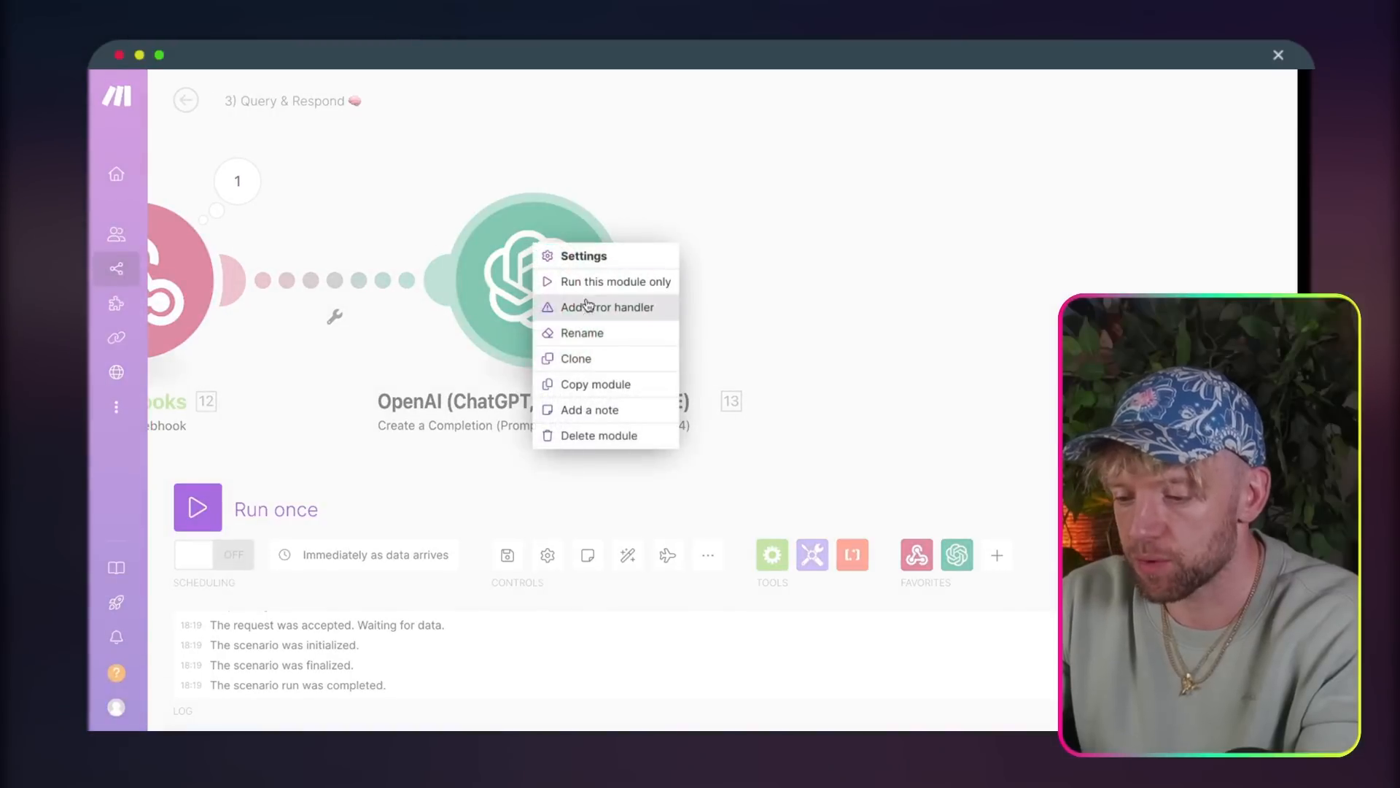
{"action": "left_click", "coordinate": [366, 222]}
{"action": "type", "text": "C"}
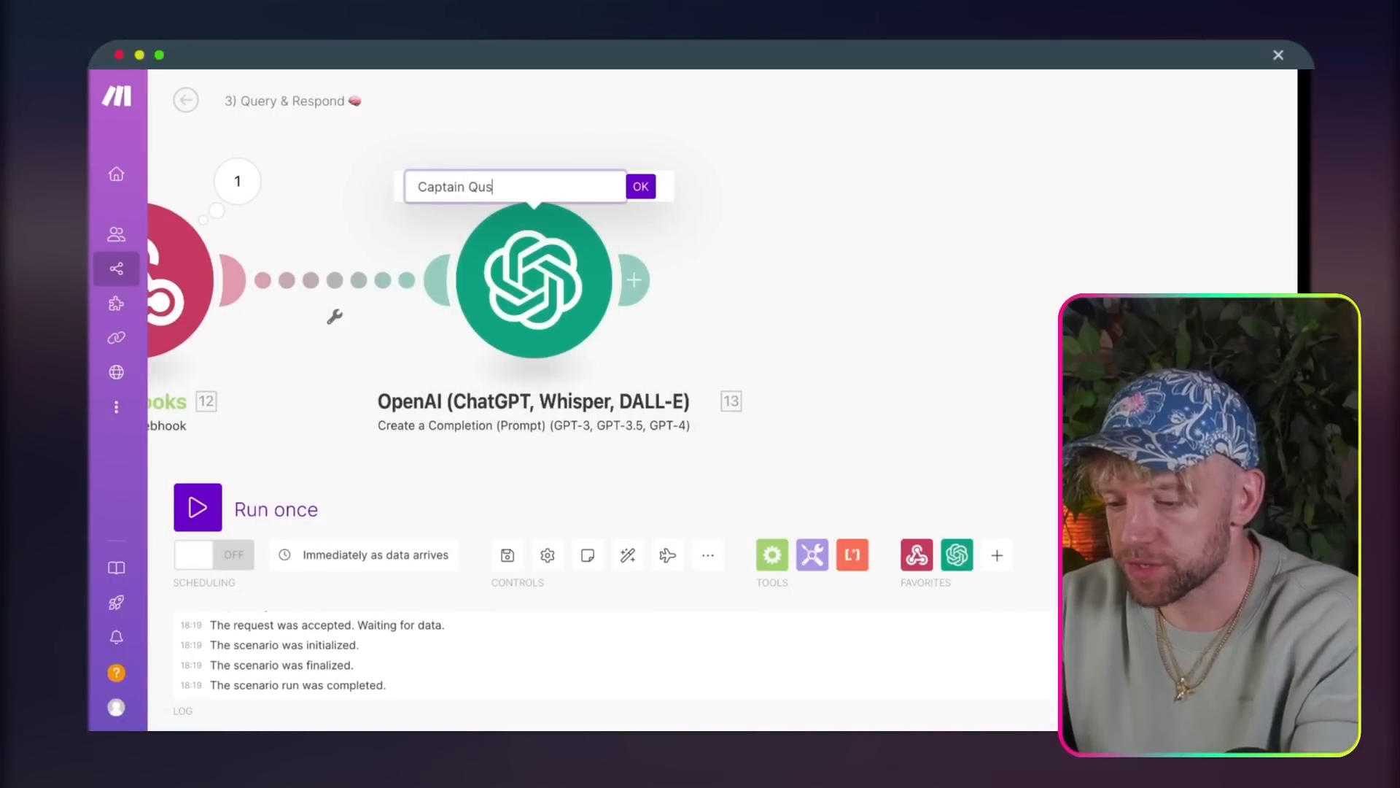
{"action": "type", "text": "aptain Question"}
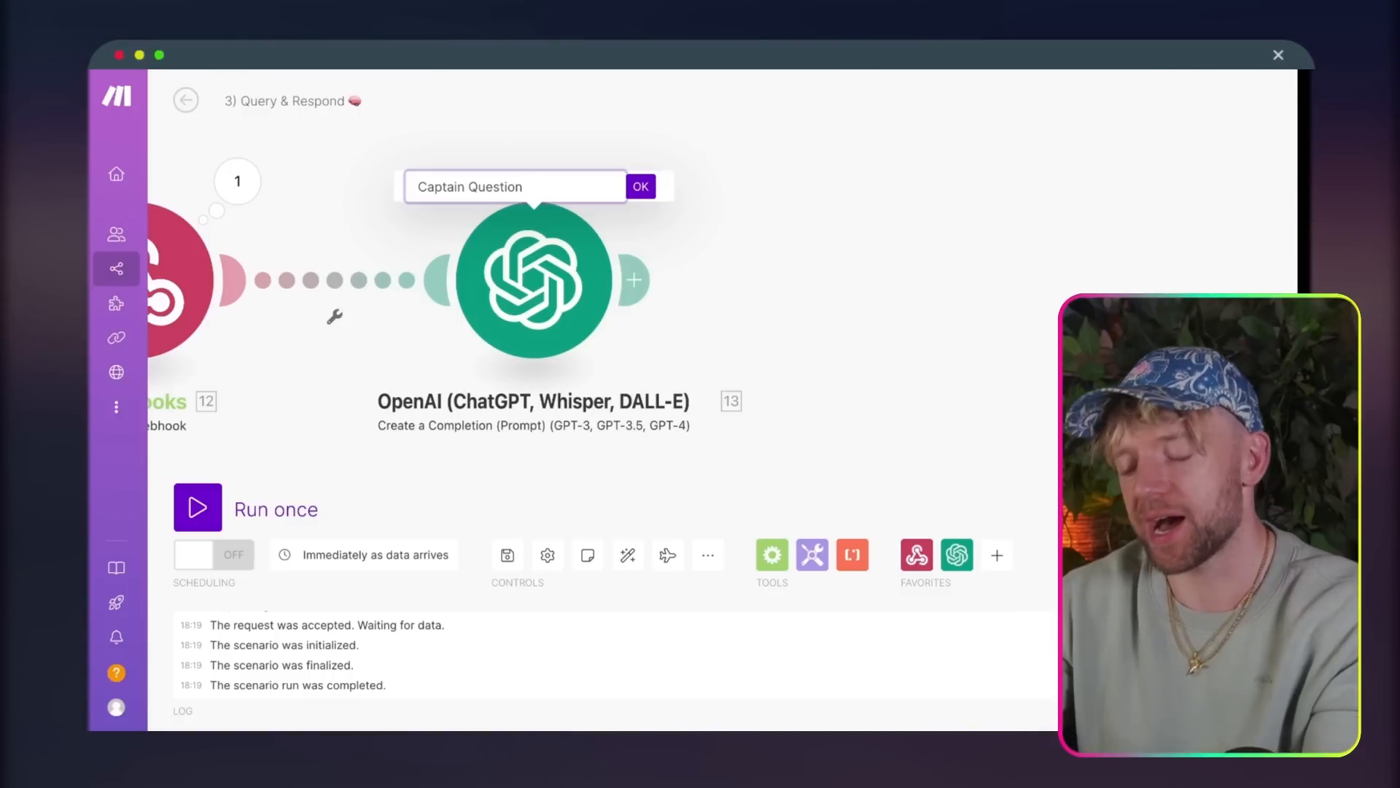
{"action": "left_click", "coordinate": [536, 209]}
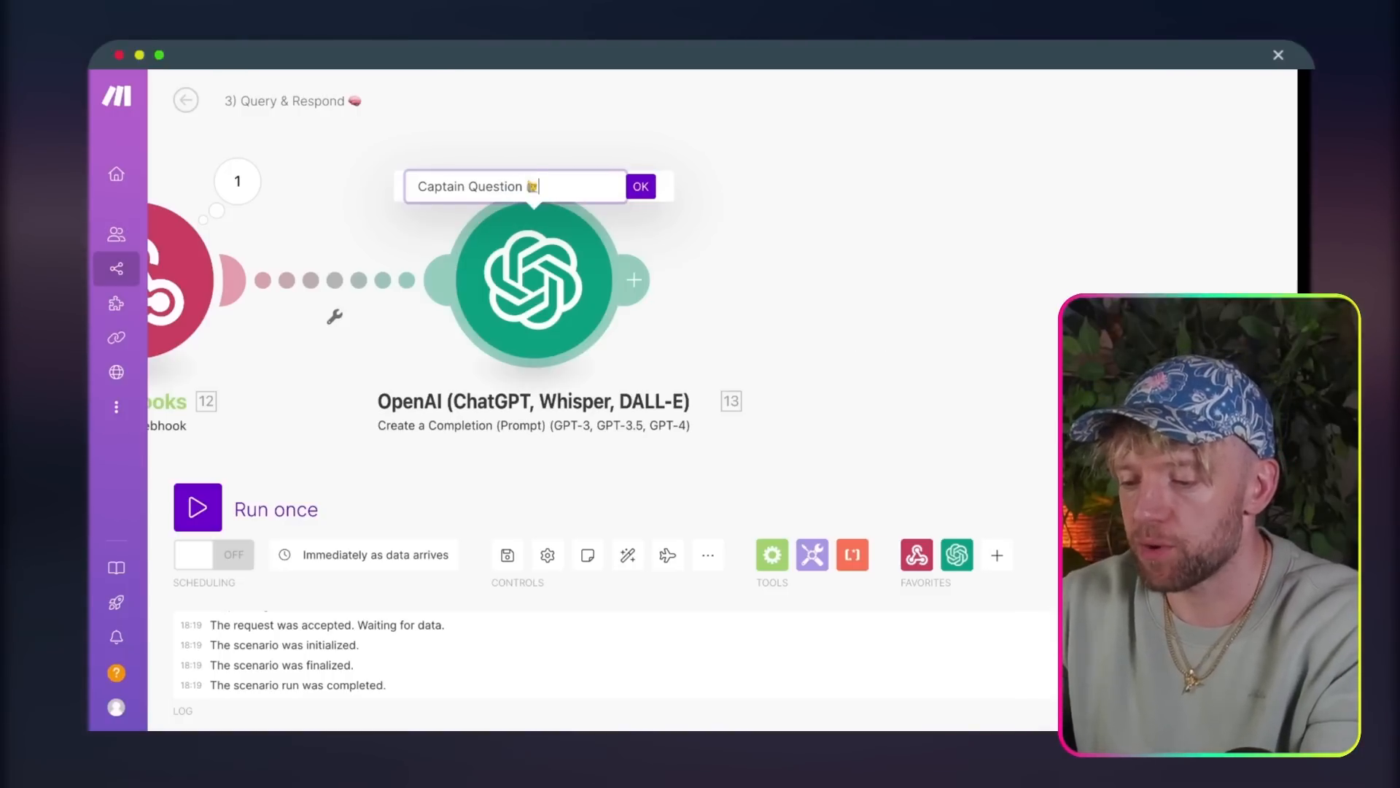
{"action": "left_click", "coordinate": [640, 186]}
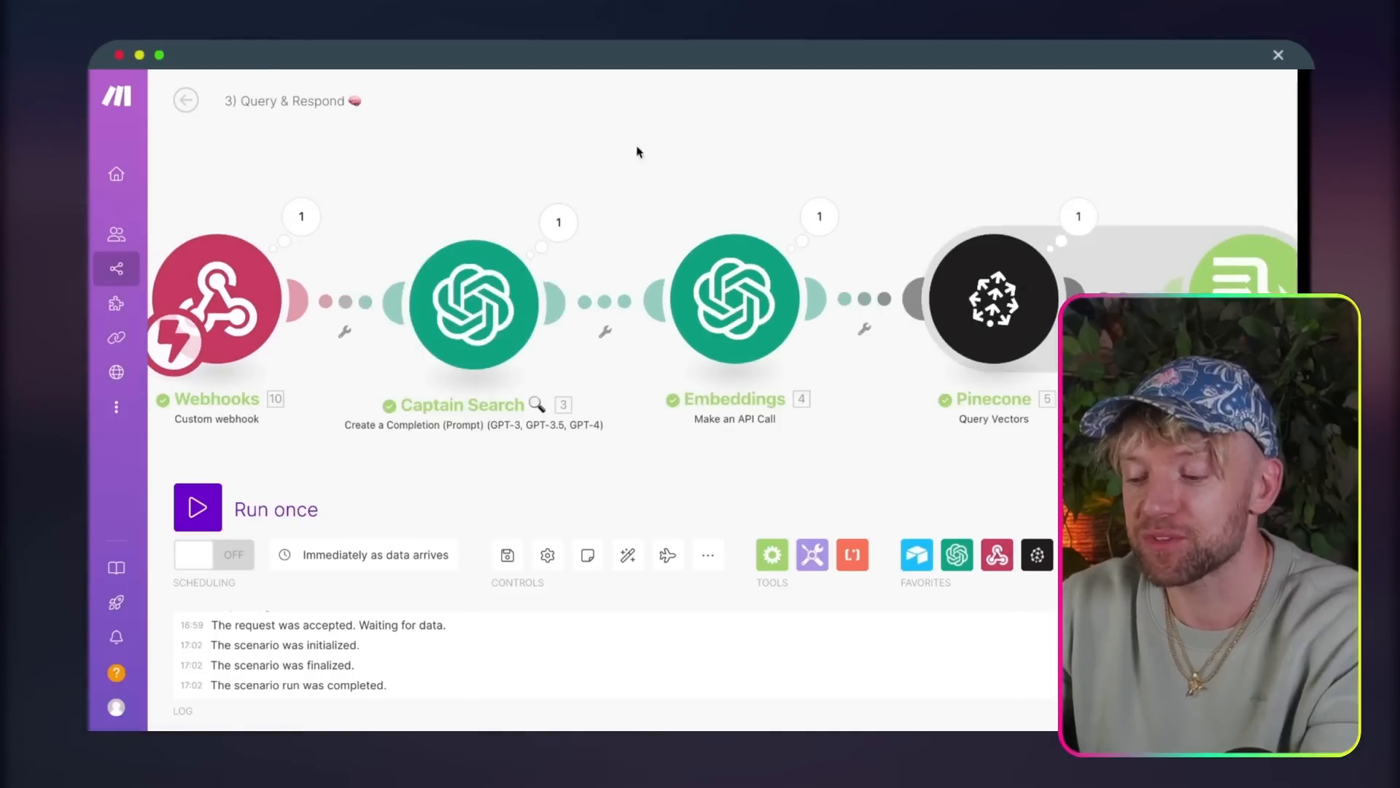
Step: Copy the Embeddings module from the 2) Upsert scenario into 3) Query & Respond and connect it after Captain Question
{"action": "left_click_drag", "start_coordinate": [636, 151], "coordinate": [375, 150]}
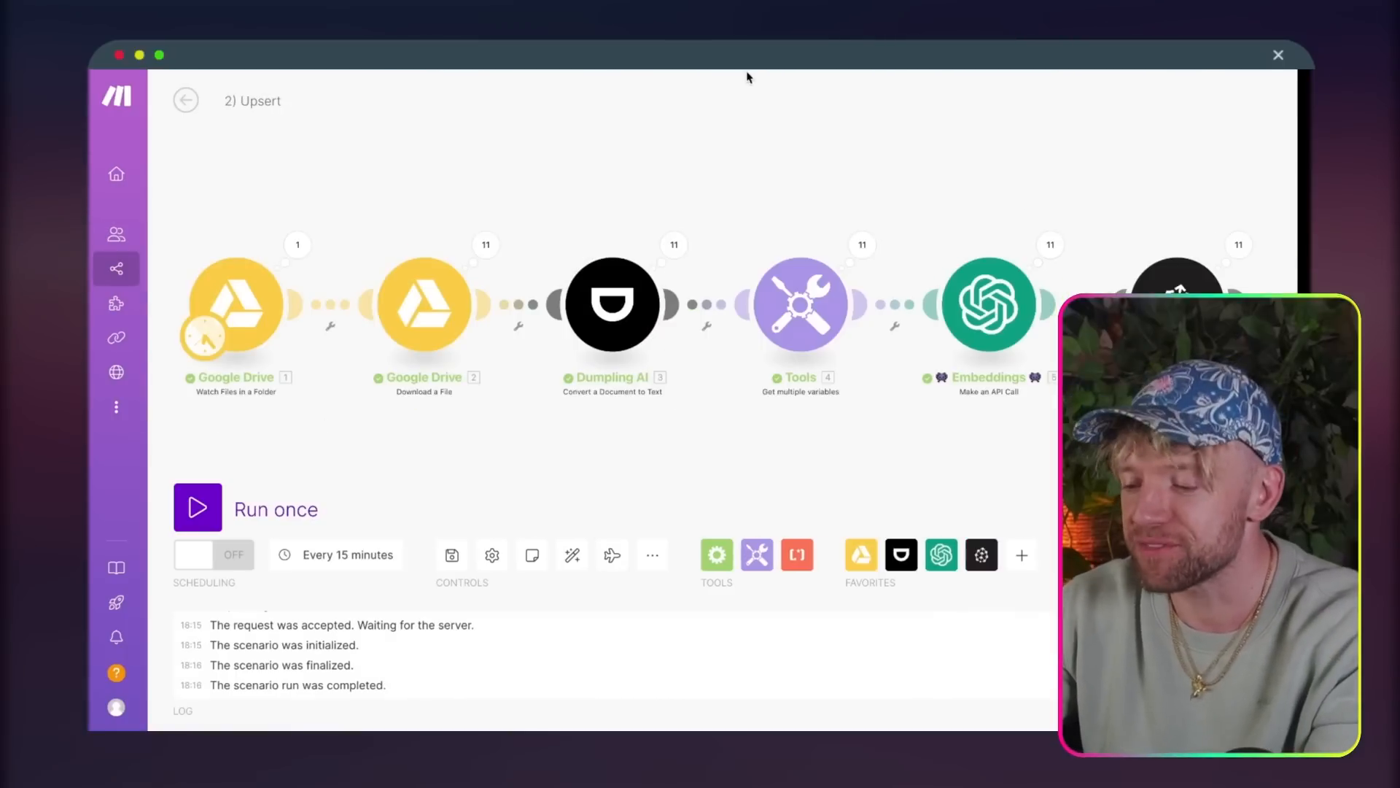
{"action": "scroll", "coordinate": [735, 114], "scroll_direction": "right", "scroll_amount": 3}
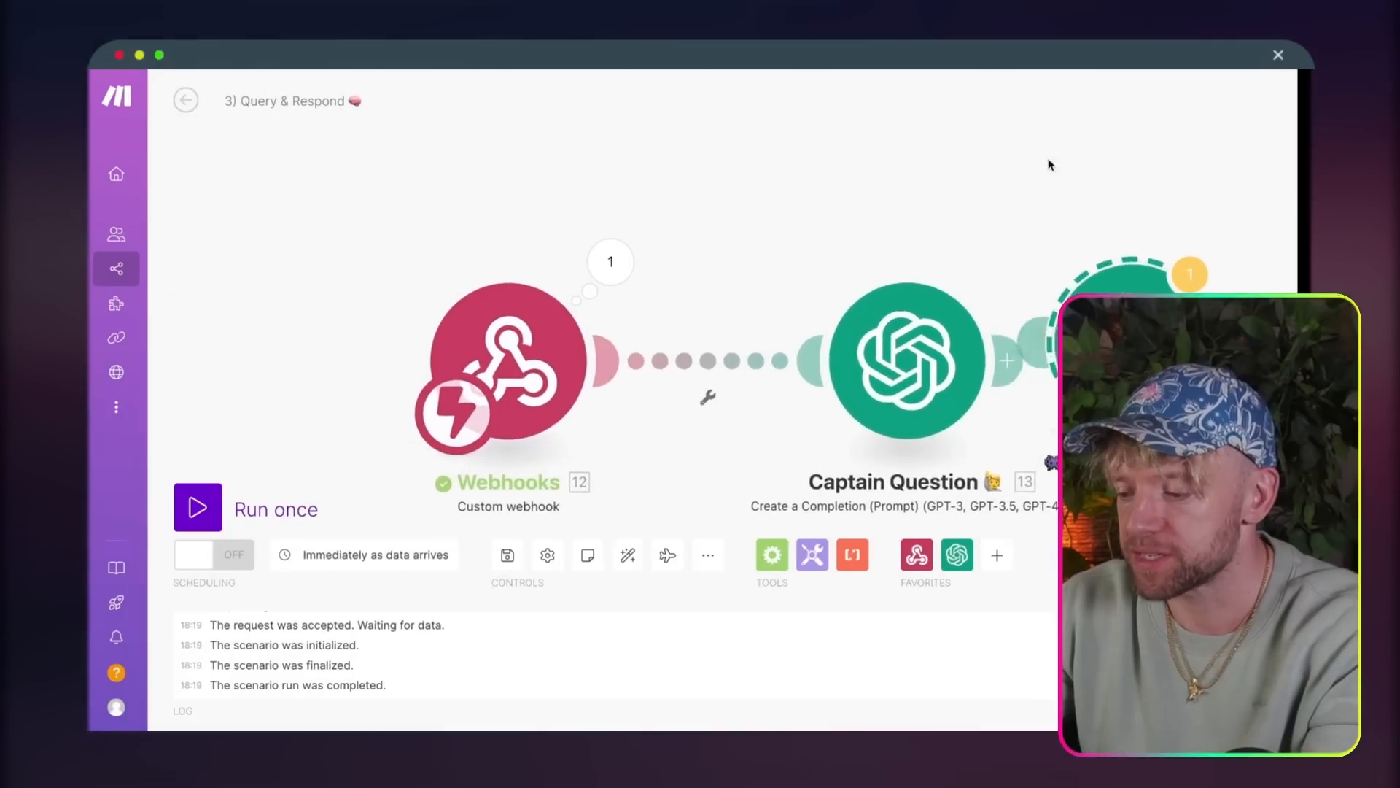
{"action": "left_click_drag", "start_coordinate": [1047, 163], "coordinate": [713, 150]}
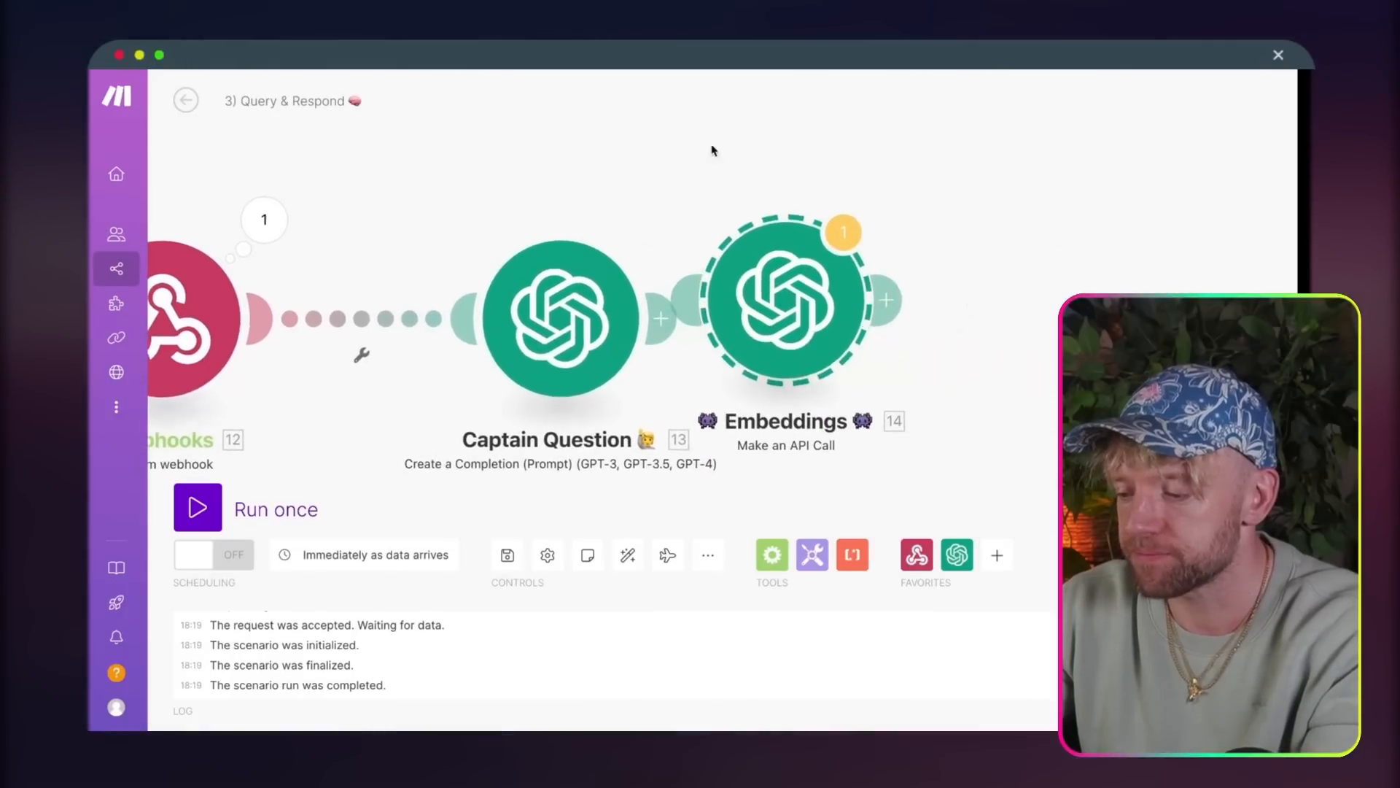
{"action": "left_click_drag", "start_coordinate": [795, 354], "coordinate": [867, 377]}
{"action": "left_click_drag", "start_coordinate": [1112, 308], "coordinate": [803, 294]}
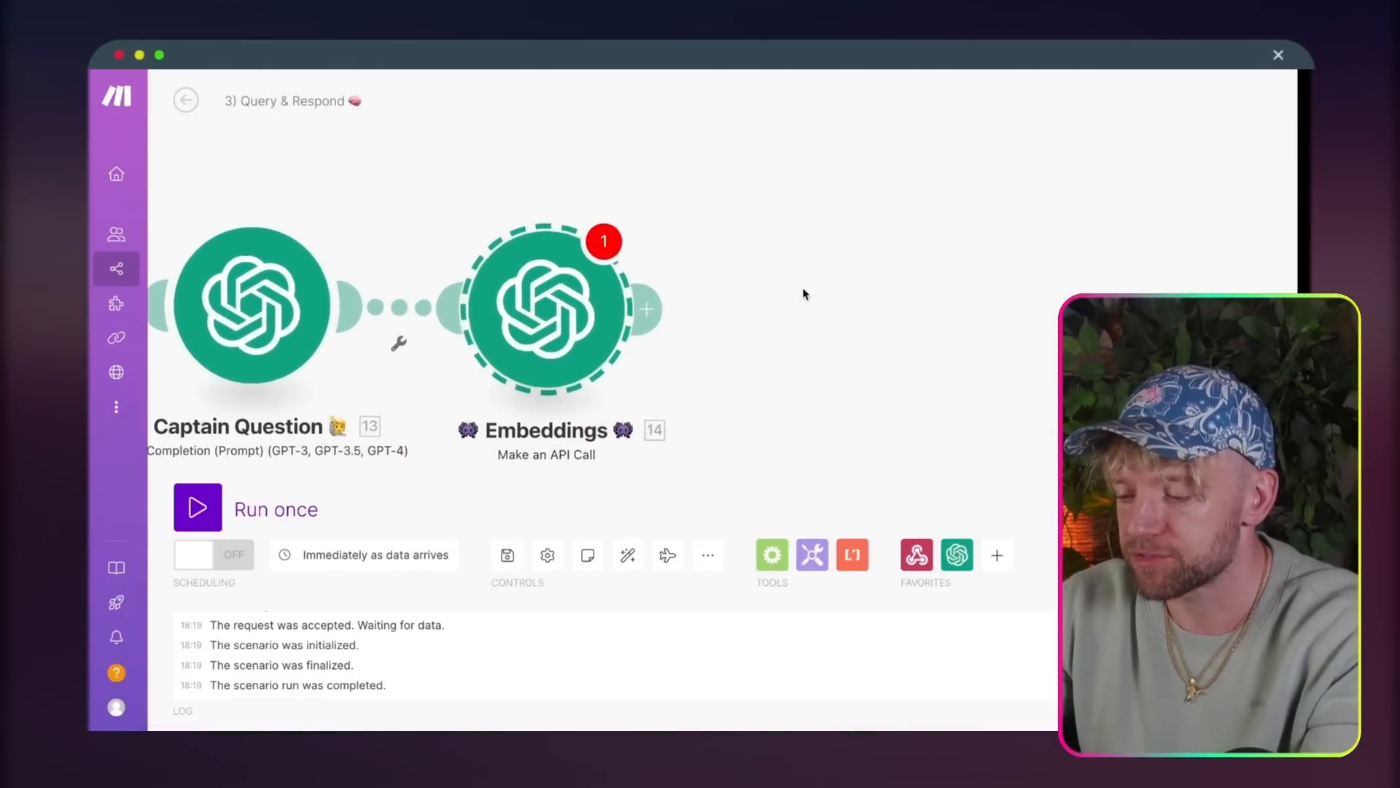
Step: Replace the old transcript variable in the Embeddings body's input with Captain Question's Result
{"action": "left_click", "coordinate": [593, 305]}
{"action": "scroll", "coordinate": [800, 403], "scroll_direction": "down", "scroll_amount": 3}
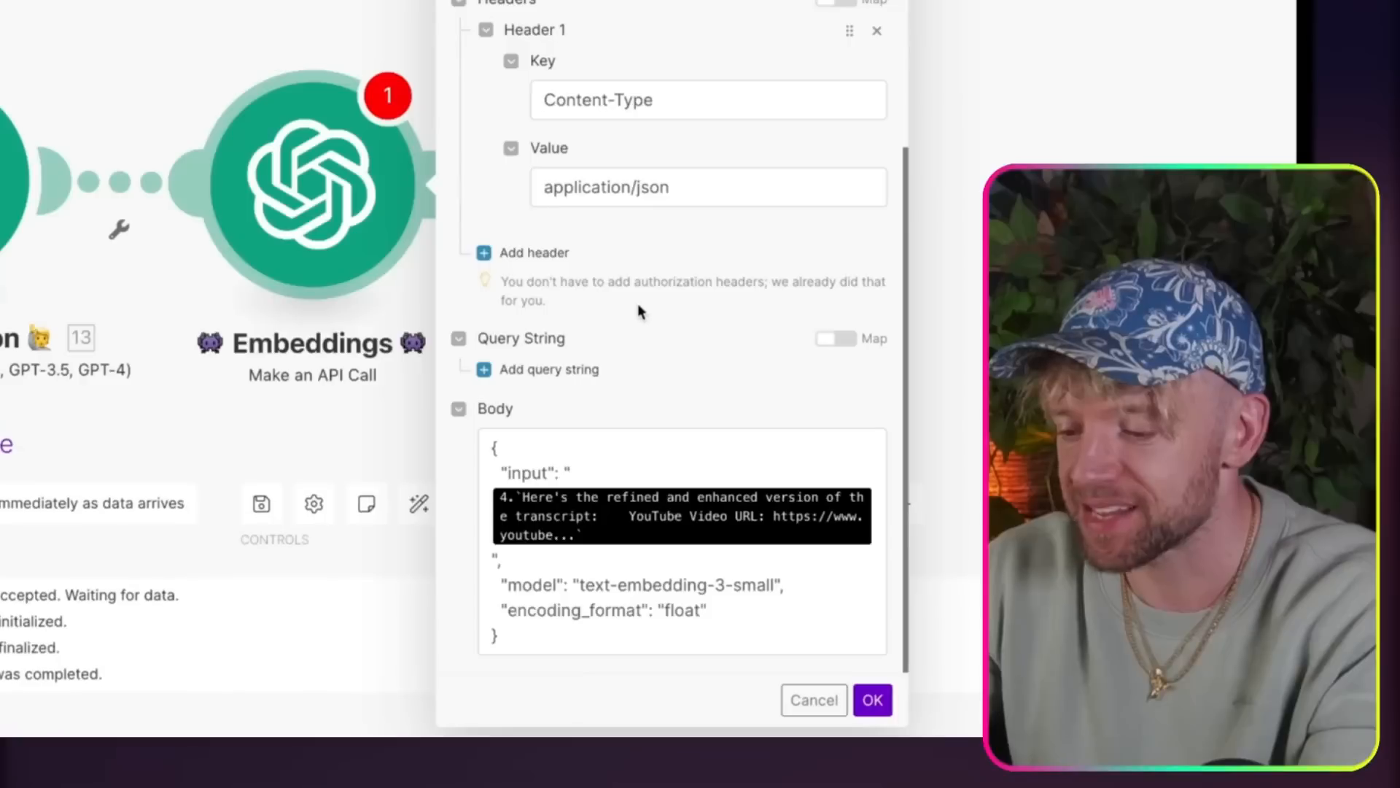
{"action": "left_click", "coordinate": [772, 645]}
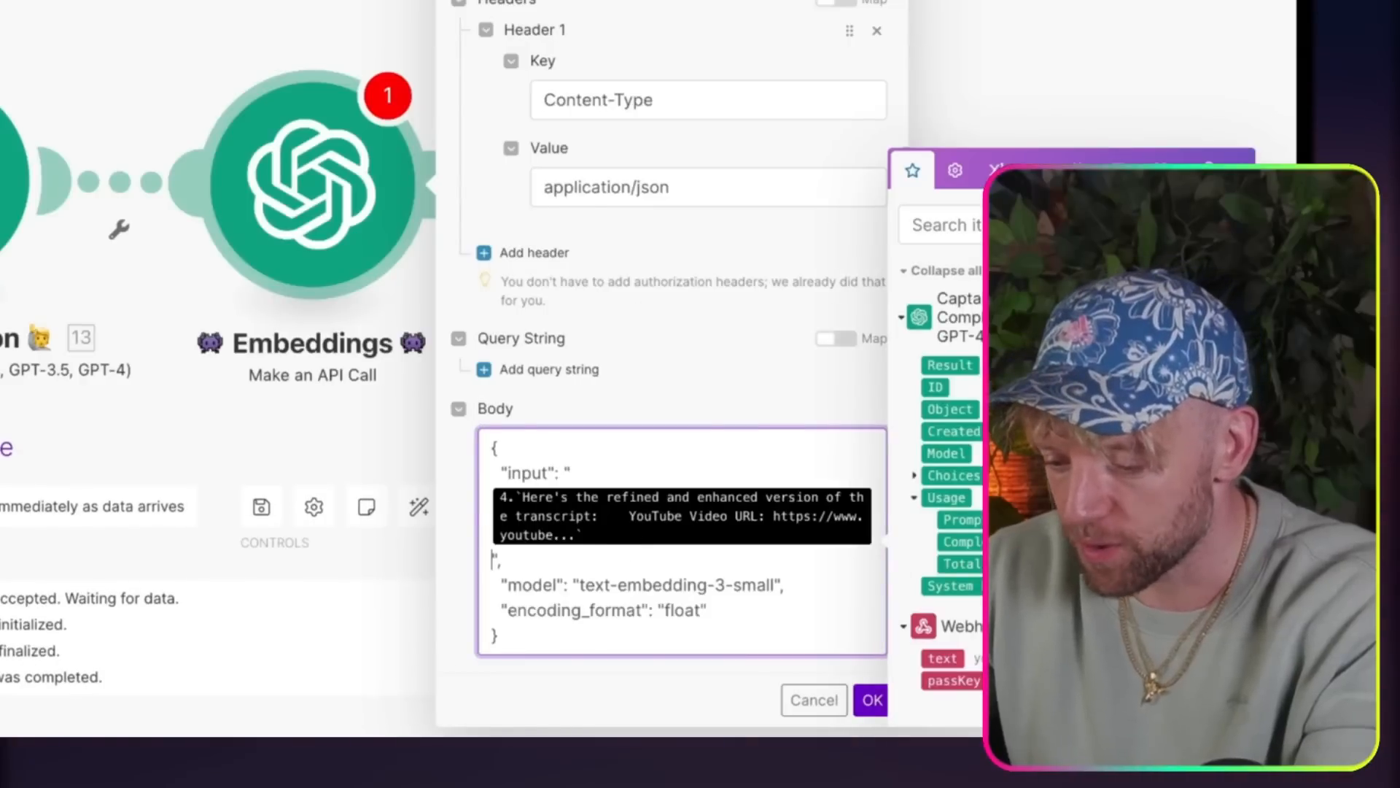
{"action": "key", "text": "BackSpace"}
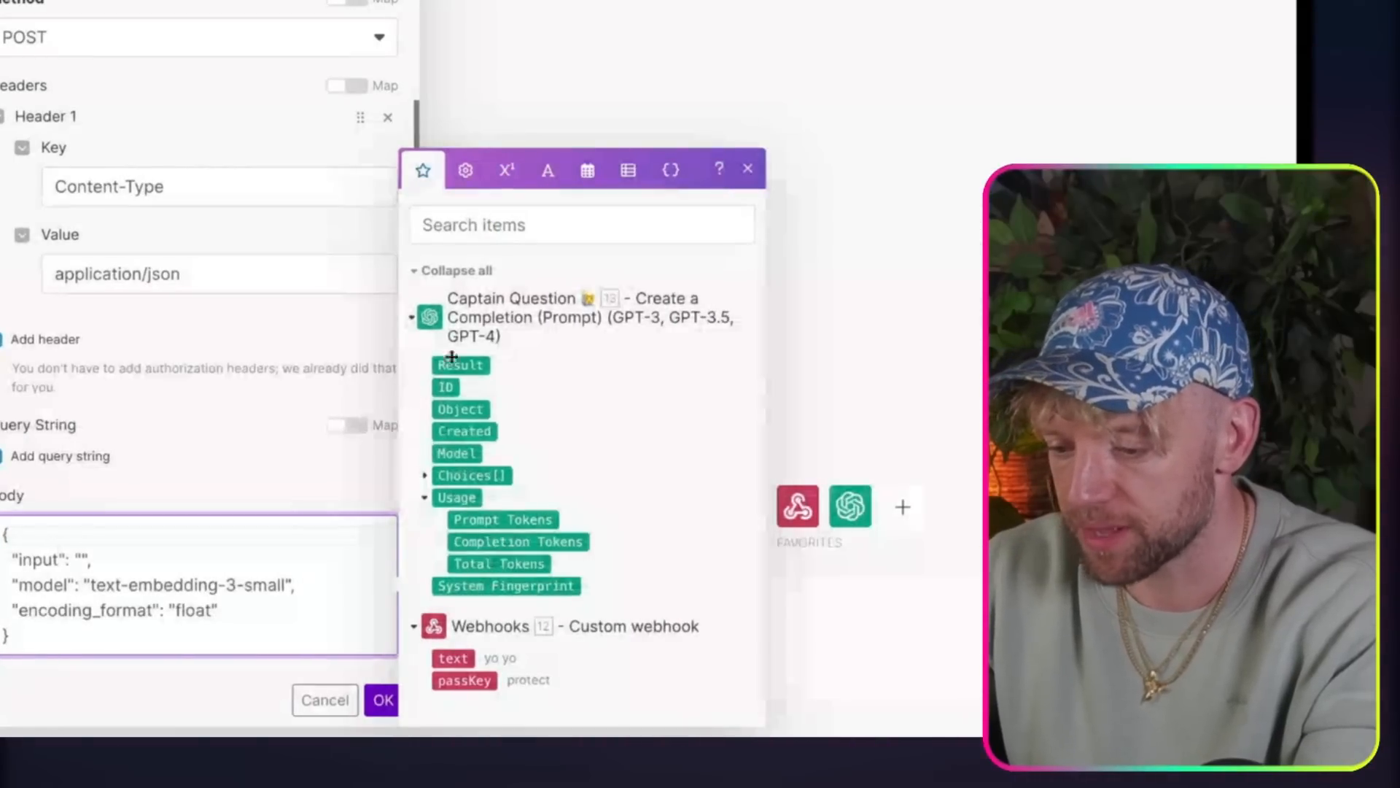
{"action": "left_click", "coordinate": [461, 364]}
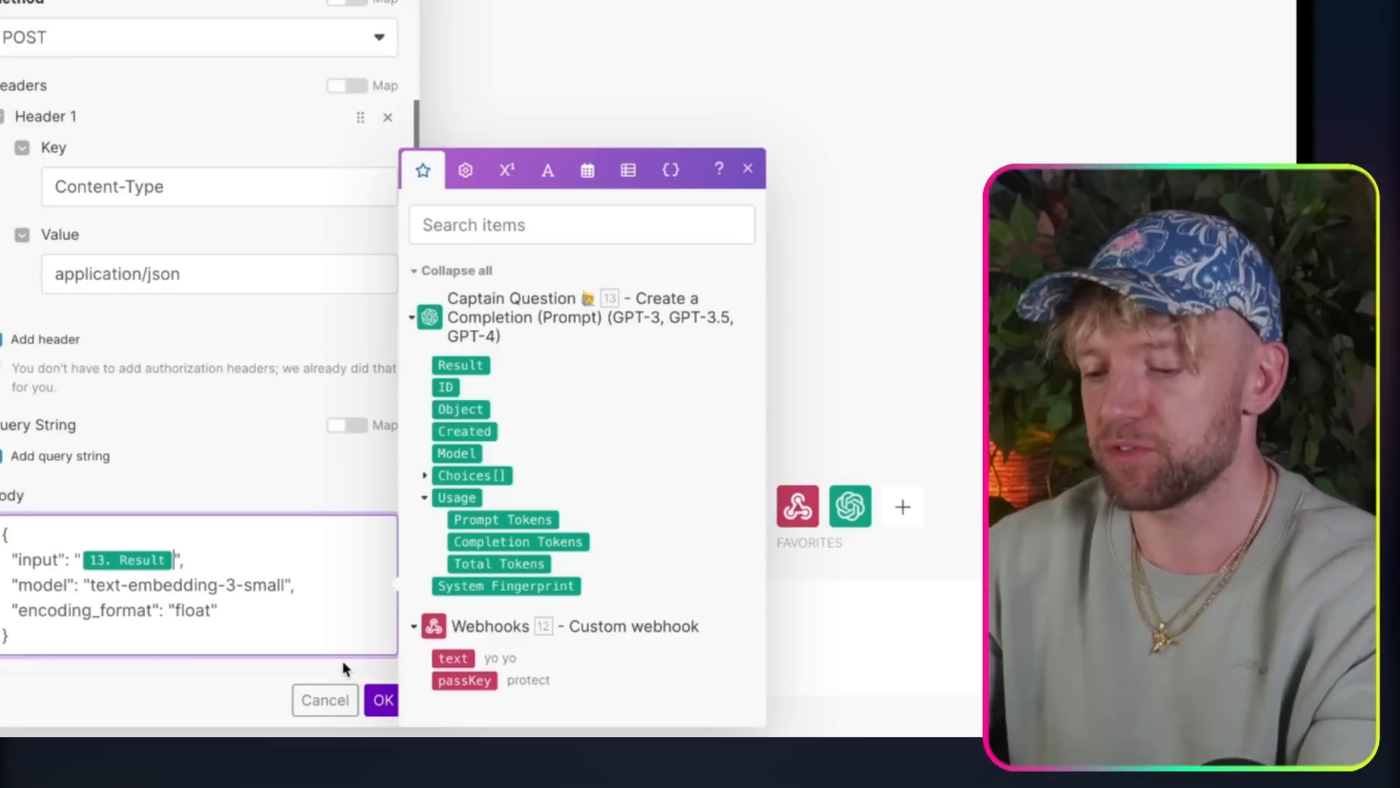
Step: Confirm the Embeddings module's settings and save the scenario
{"action": "left_click", "coordinate": [379, 699]}
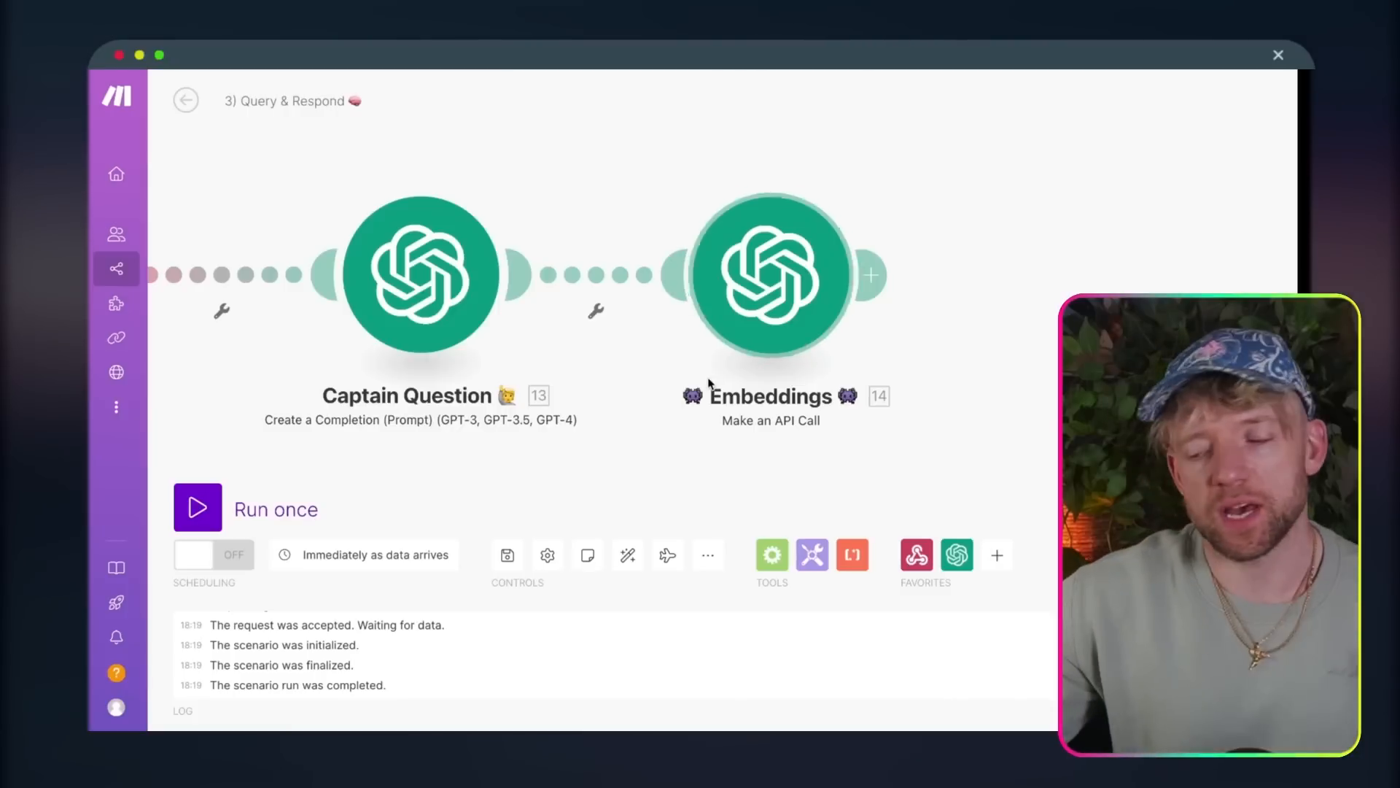
{"action": "left_click", "coordinate": [508, 555]}
{"action": "left_click_drag", "start_coordinate": [594, 244], "coordinate": [737, 204]}
{"action": "scroll", "coordinate": [736, 205], "scroll_direction": "down", "scroll_amount": 3}
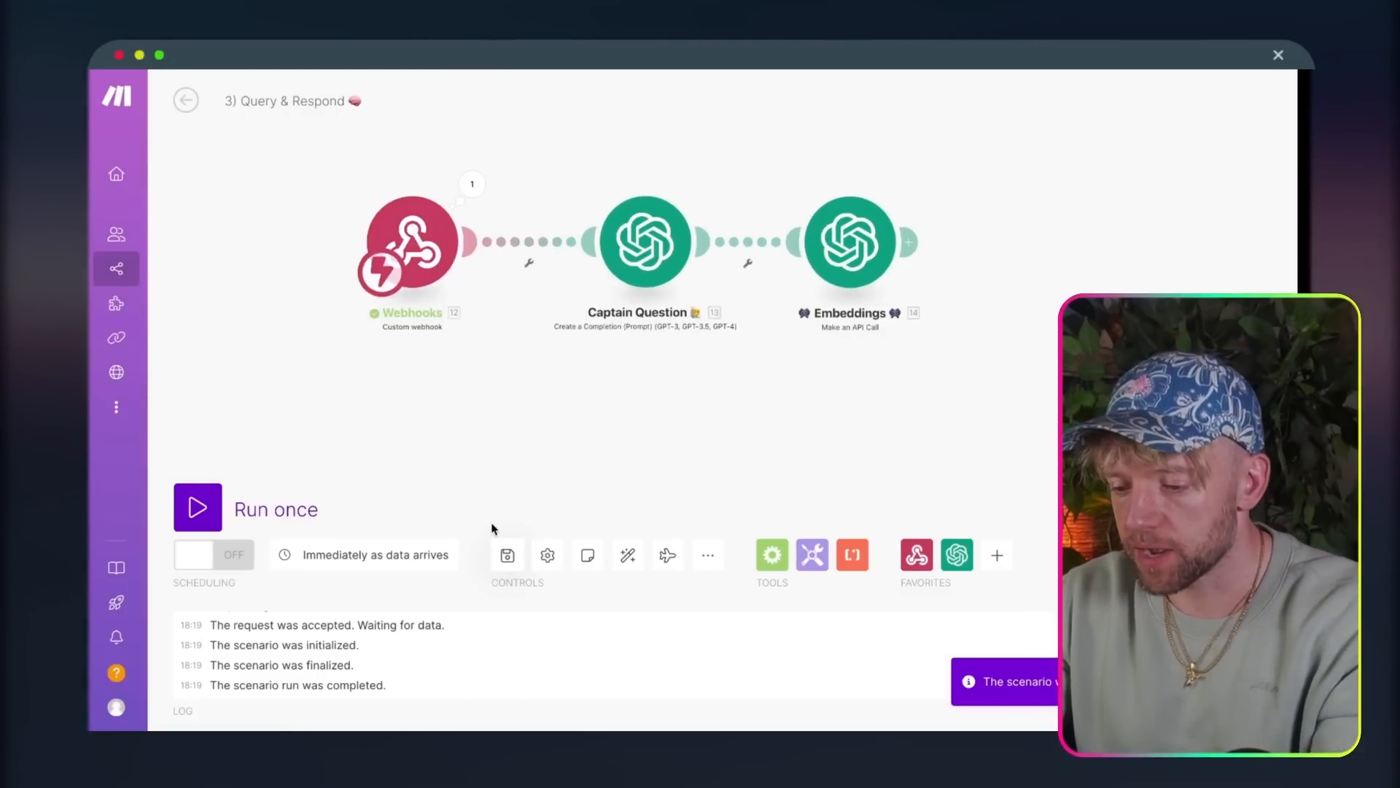
Step: Run the scenario once and send the chatbot "hey, which languages can i do with ai automations language translator scenario"
{"action": "left_click", "coordinate": [198, 519]}
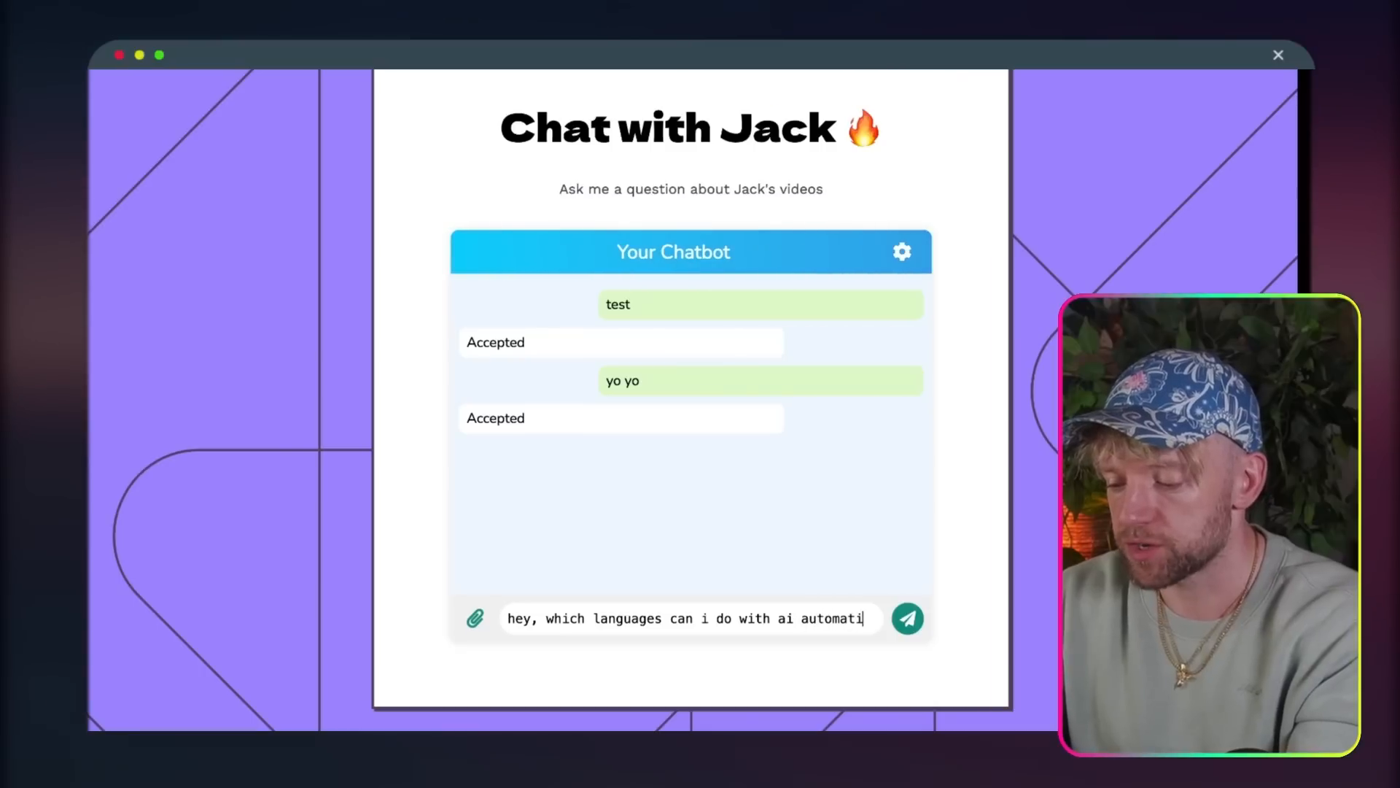
{"action": "type", "text": "ons language translator sc"}
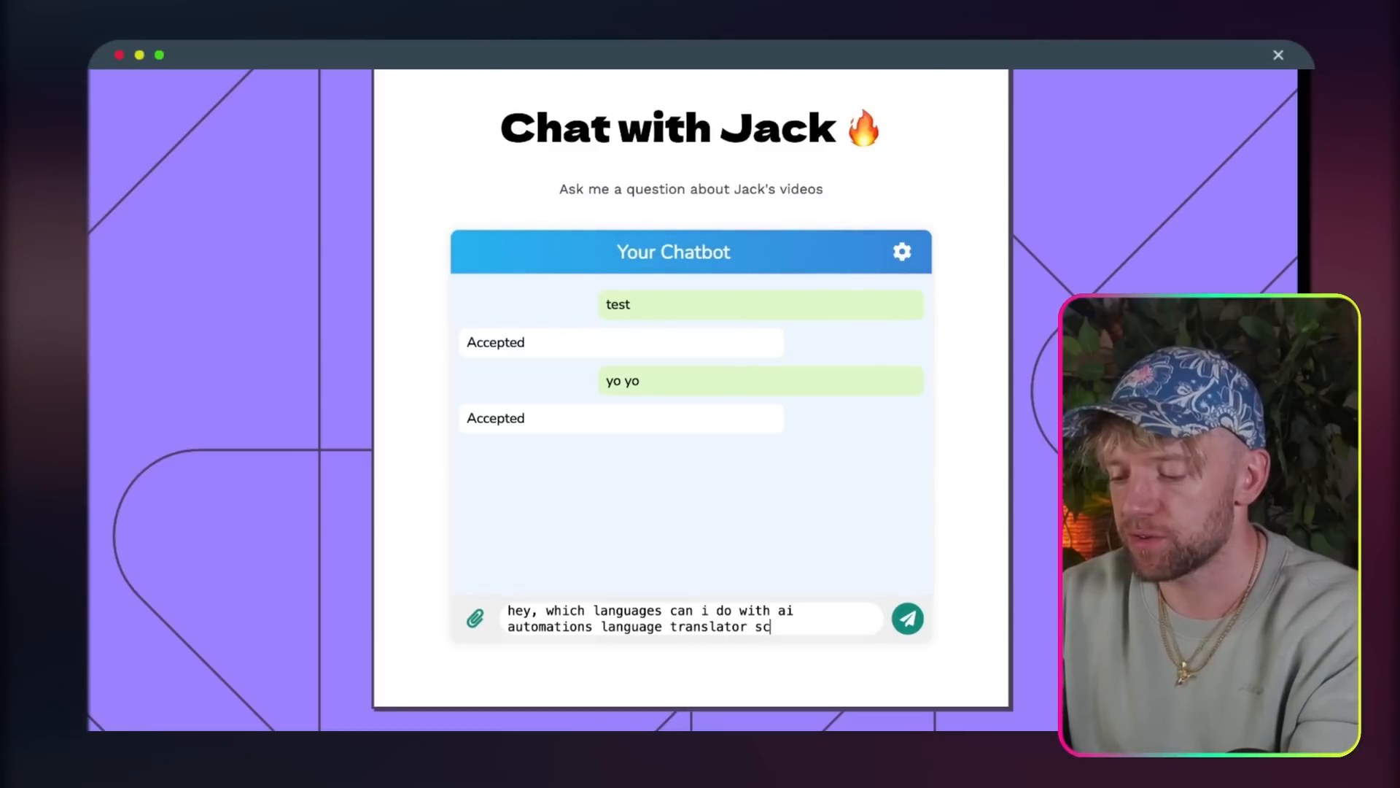
{"action": "type", "text": "o"}
{"action": "key", "text": "Return"}
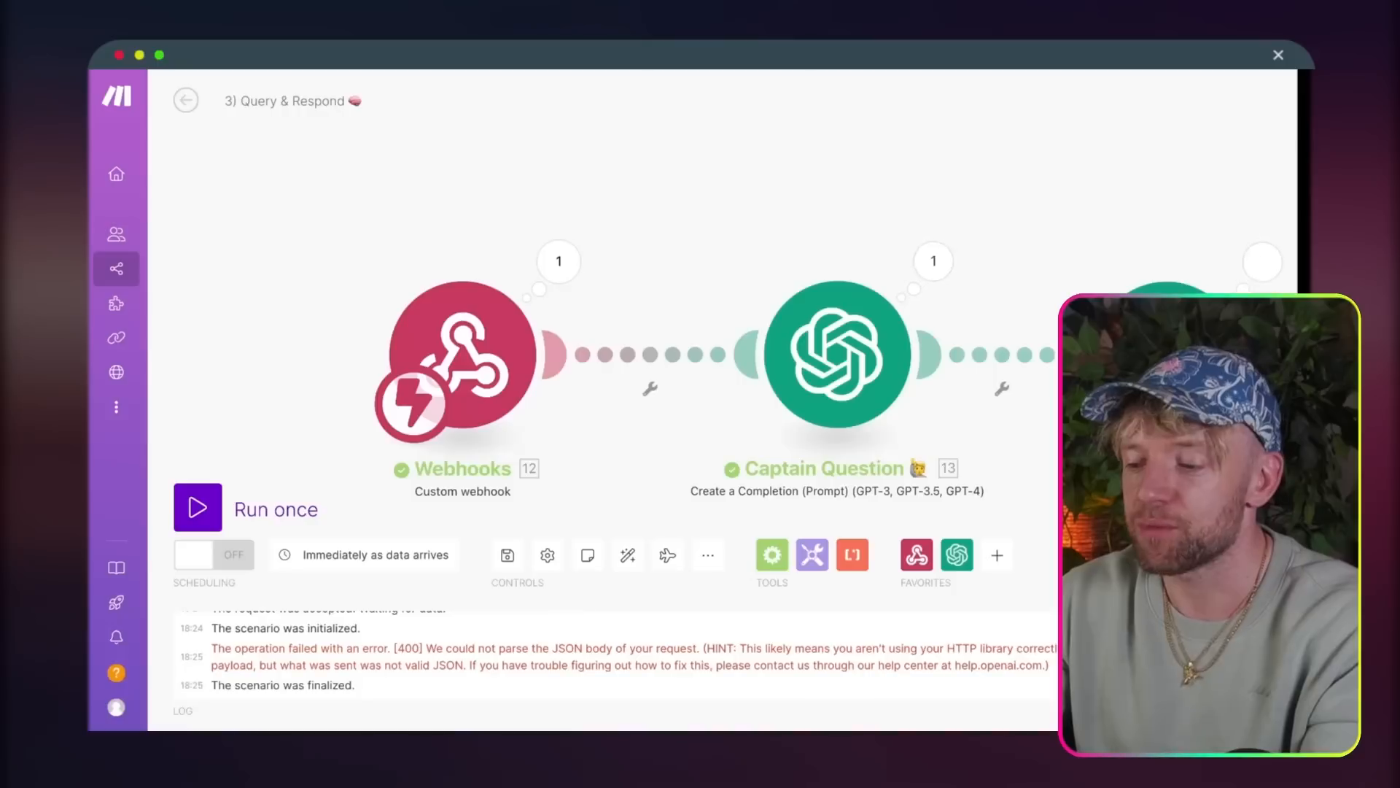
Step: Inspect the Result in Captain Question's output bundle to see how the JSON is formatted
{"action": "left_click_drag", "start_coordinate": [733, 154], "coordinate": [660, 164]}
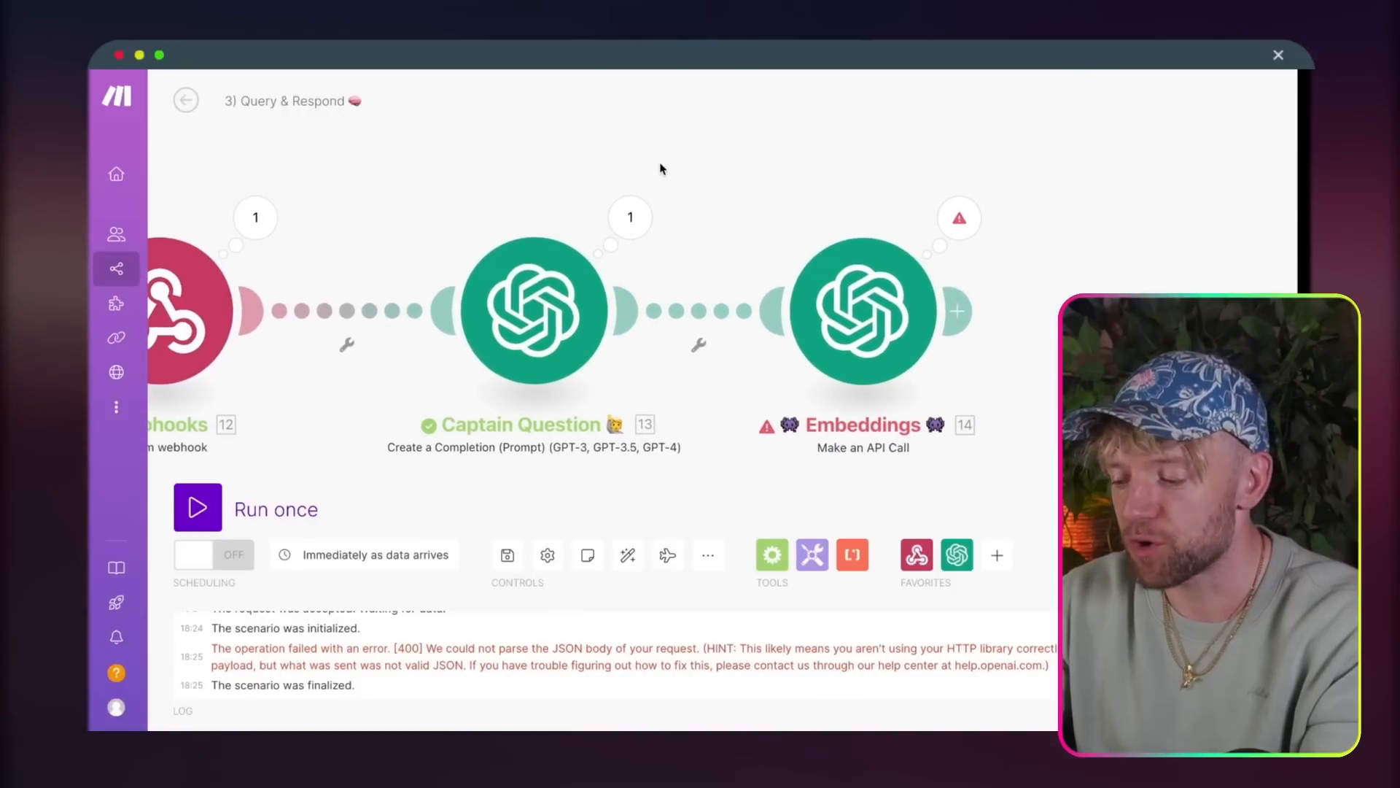
{"action": "left_click_drag", "start_coordinate": [644, 229], "coordinate": [604, 229]}
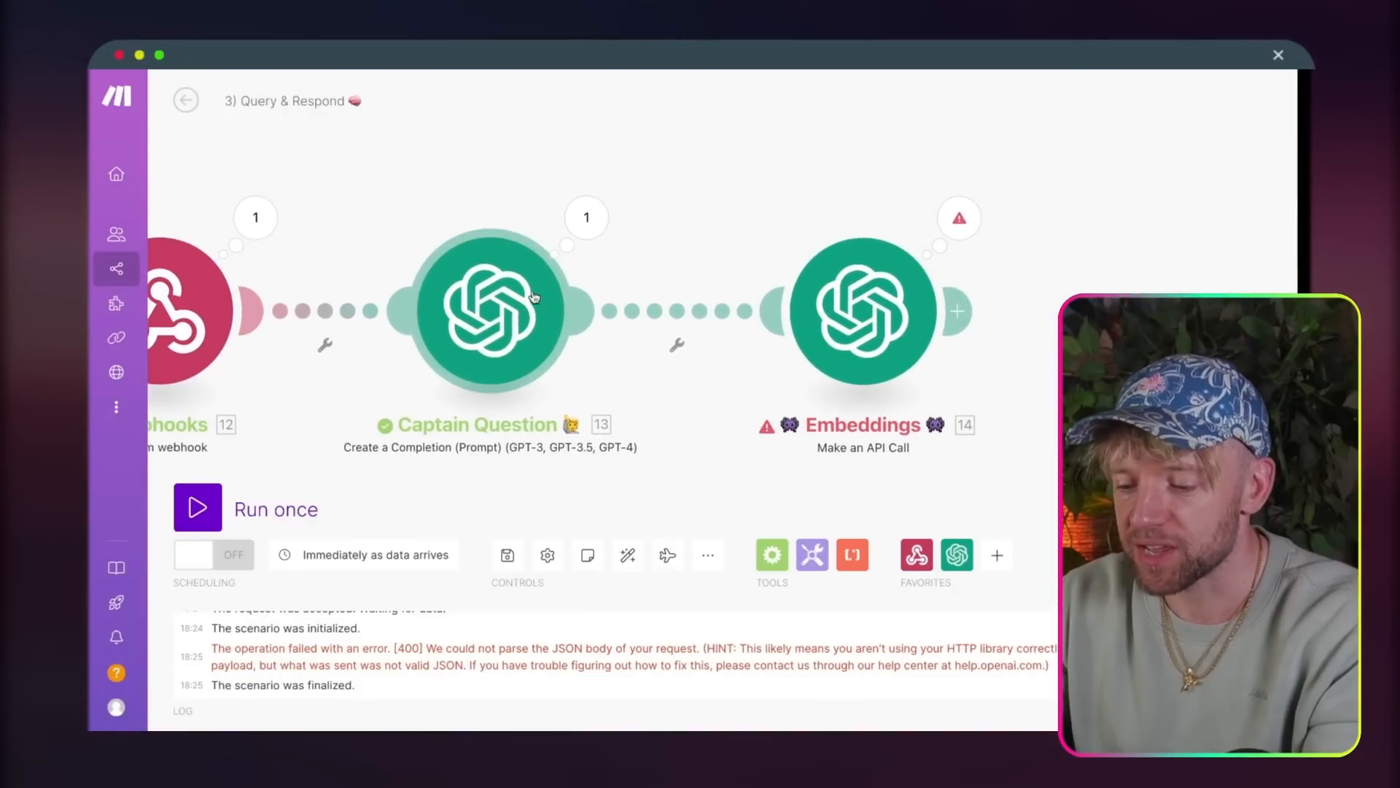
{"action": "left_click", "coordinate": [607, 230]}
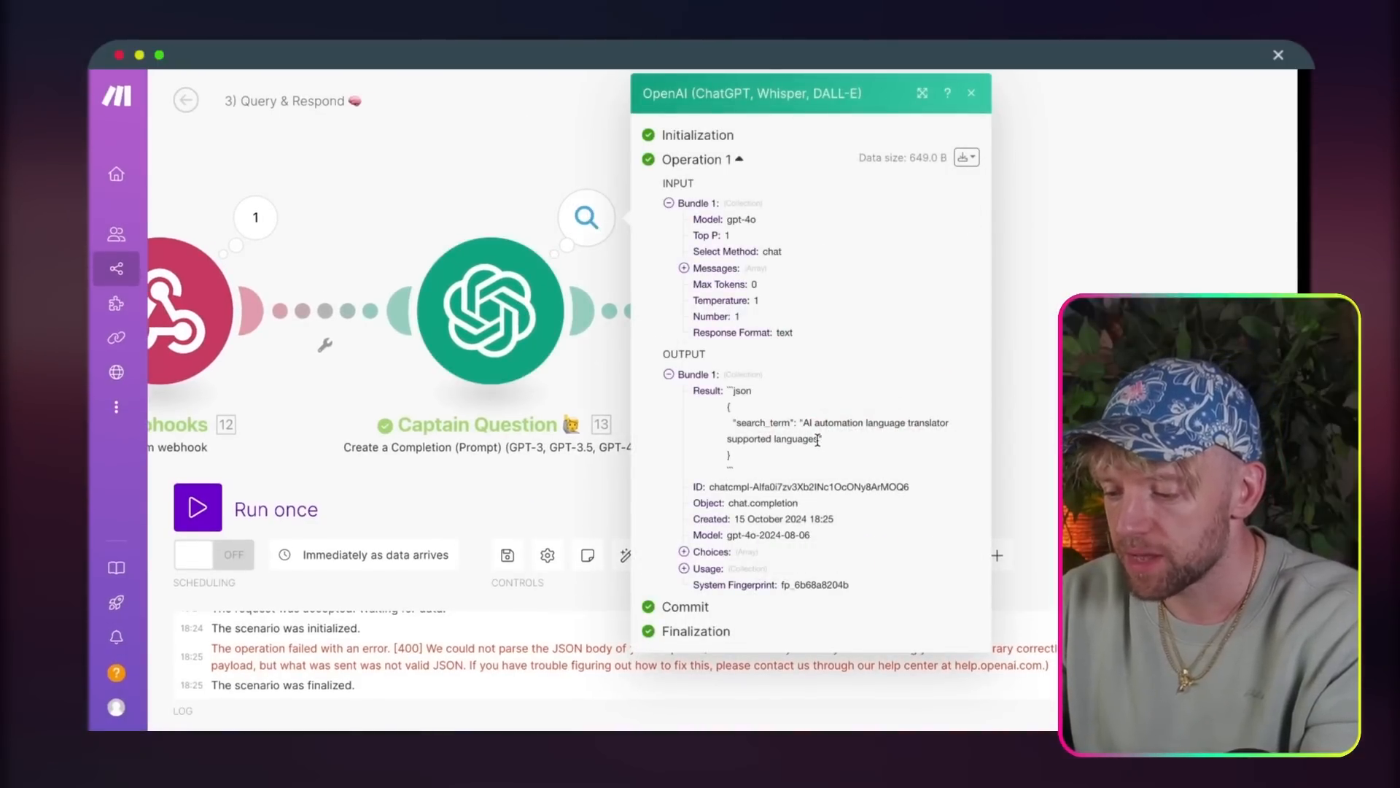
{"action": "left_click_drag", "start_coordinate": [817, 437], "coordinate": [810, 418]}
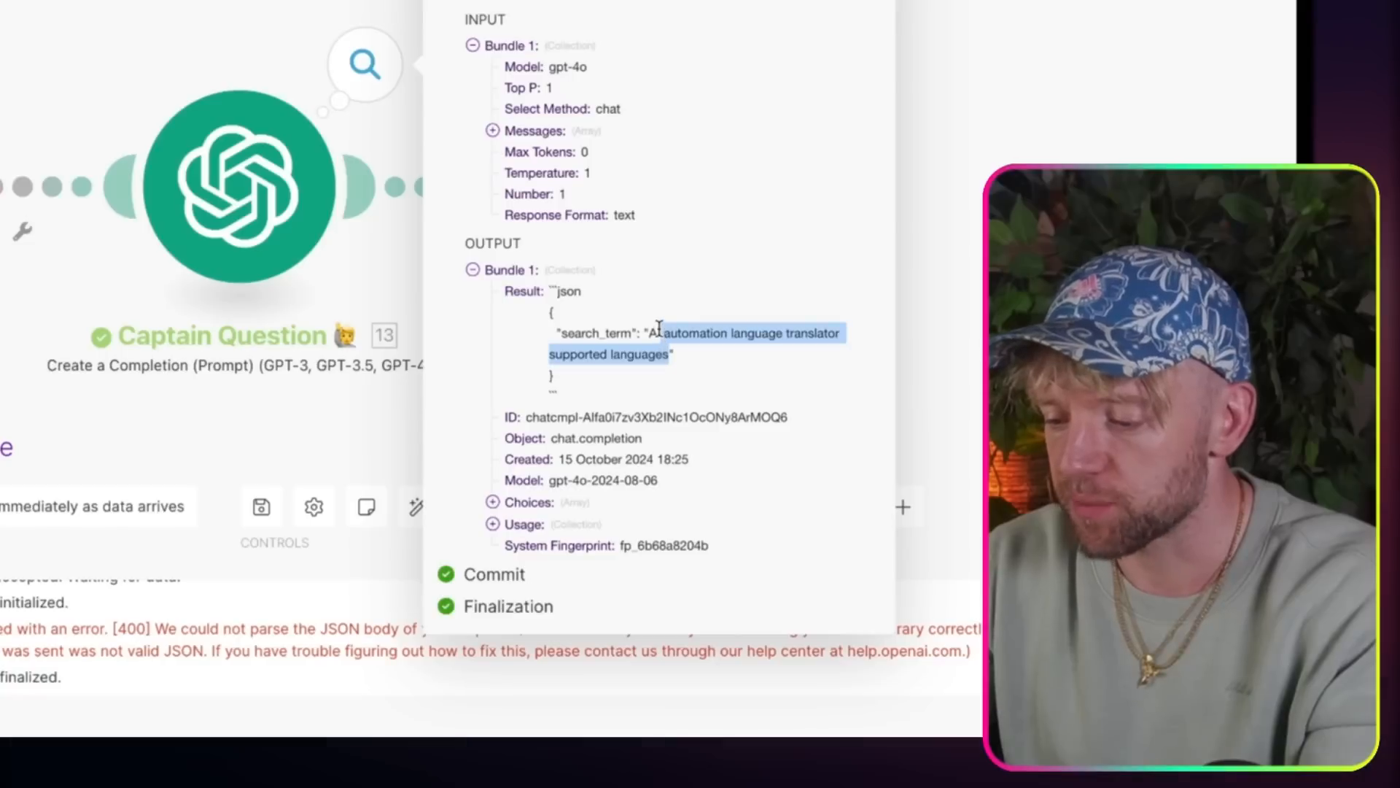
{"action": "left_click", "coordinate": [662, 353]}
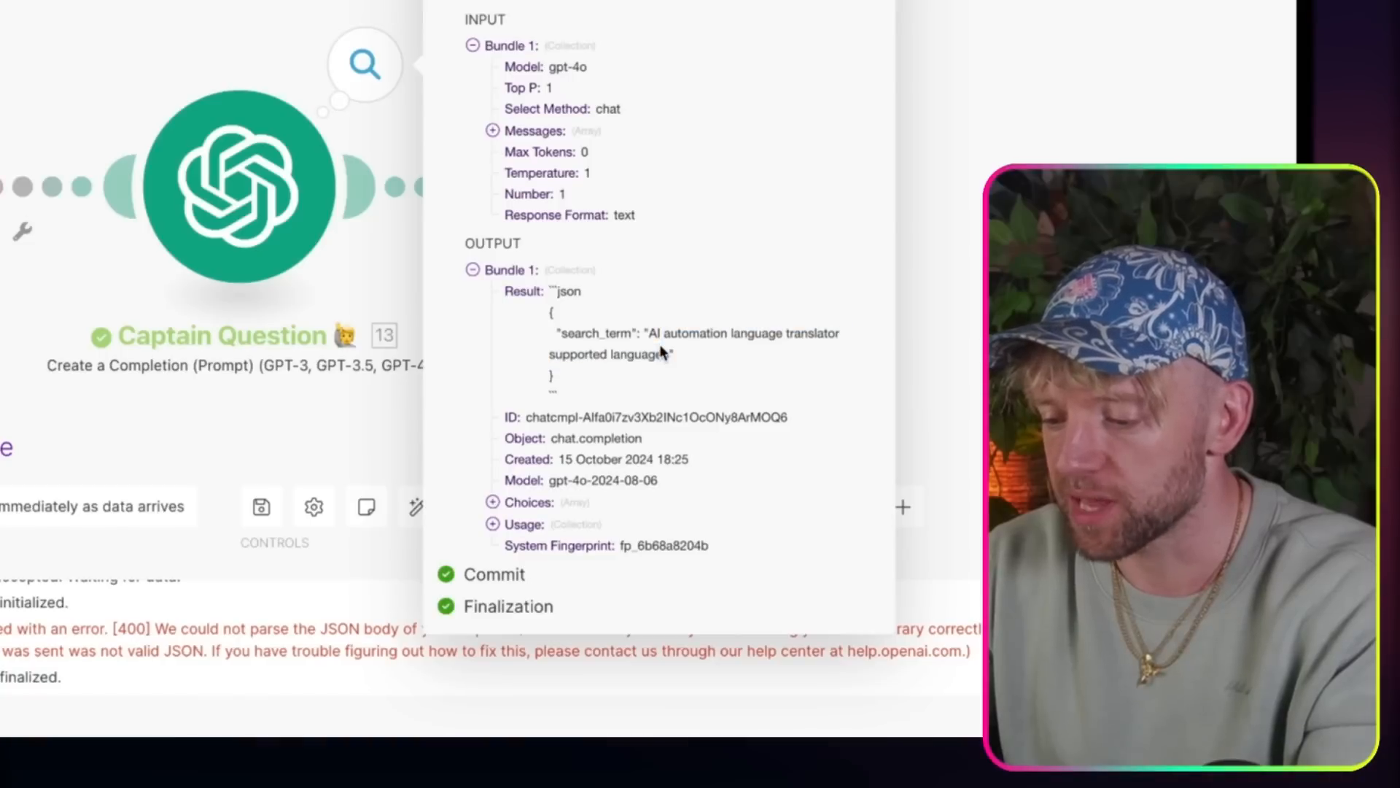
{"action": "double_click", "coordinate": [566, 292]}
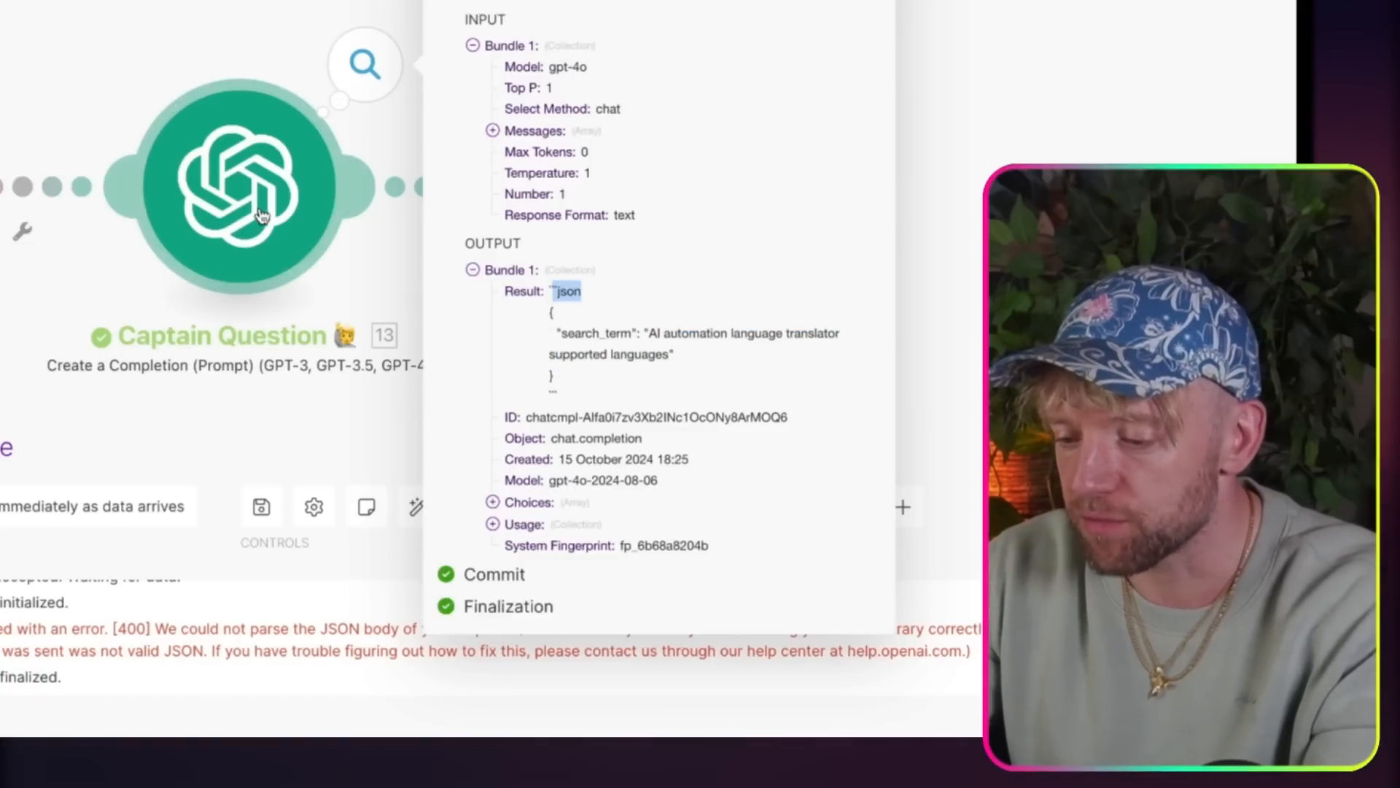
Step: In Captain Question's advanced settings, set Response Format to JSON Object and Parse JSON Response to Yes, and save the module
{"action": "left_click", "coordinate": [240, 186]}
{"action": "scroll", "coordinate": [525, 458], "scroll_direction": "down", "scroll_amount": 5}
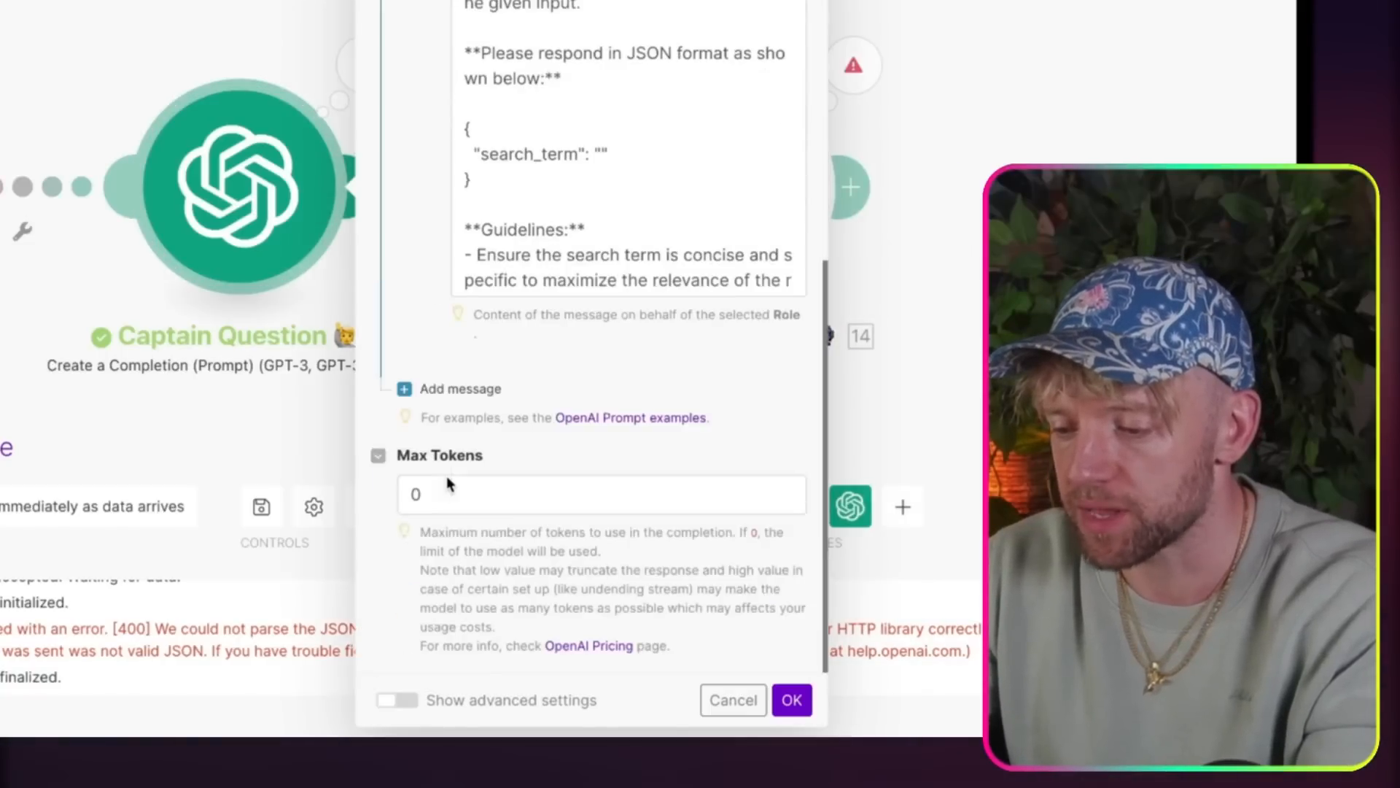
{"action": "left_click", "coordinate": [398, 701]}
{"action": "scroll", "coordinate": [626, 533], "scroll_direction": "down", "scroll_amount": 3}
{"action": "scroll", "coordinate": [625, 533], "scroll_direction": "down", "scroll_amount": 10}
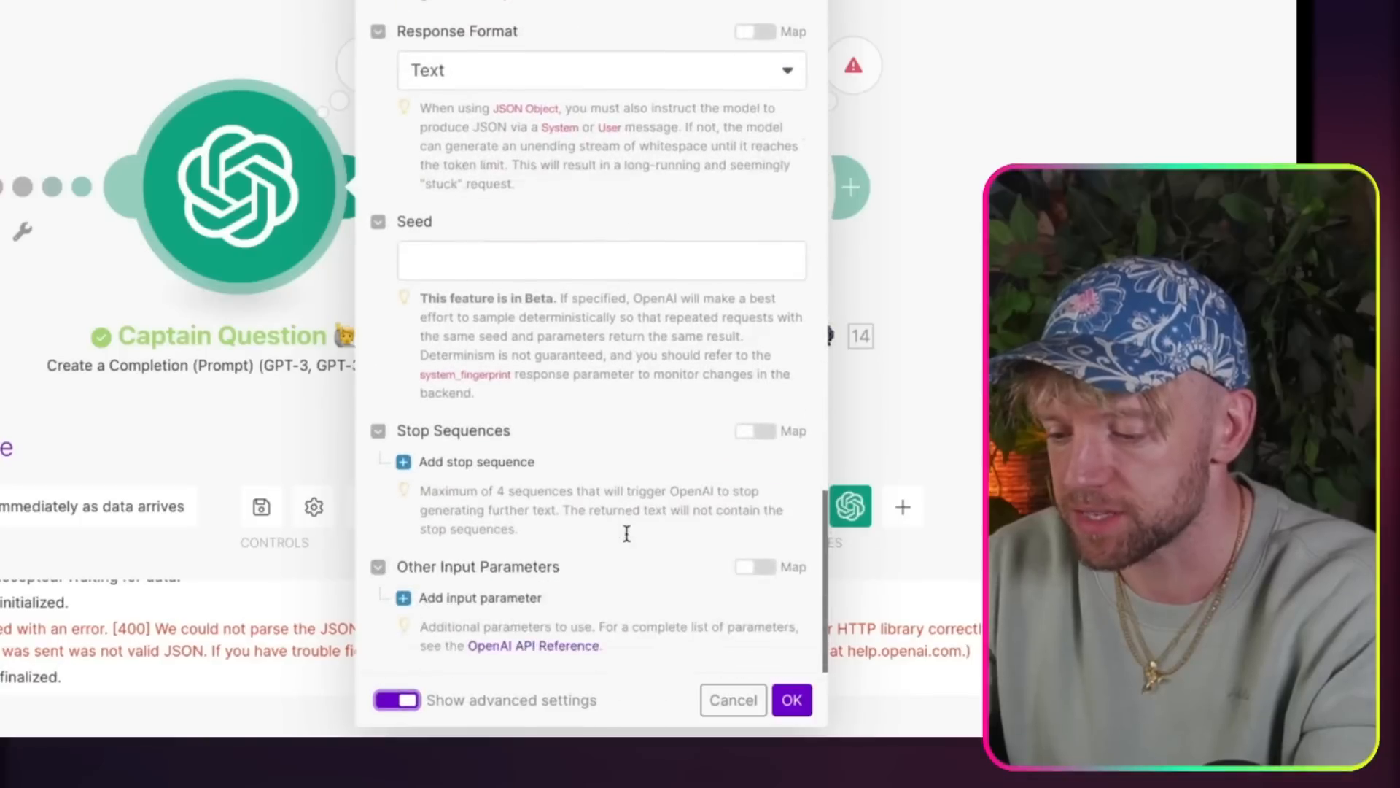
{"action": "scroll", "coordinate": [588, 283], "scroll_direction": "up", "scroll_amount": 3}
{"action": "left_click", "coordinate": [583, 286]}
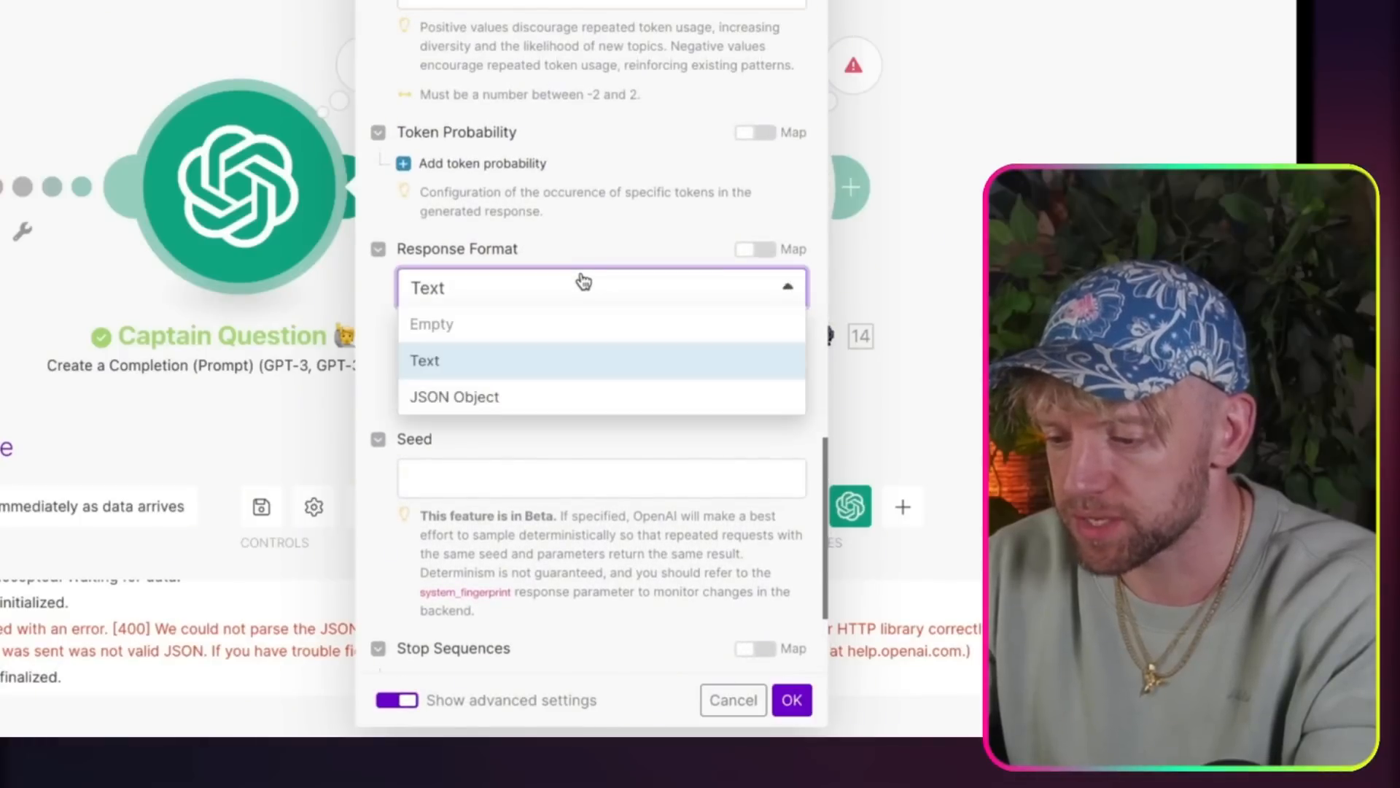
{"action": "left_click", "coordinate": [516, 397]}
{"action": "scroll", "coordinate": [628, 479], "scroll_direction": "down", "scroll_amount": 3}
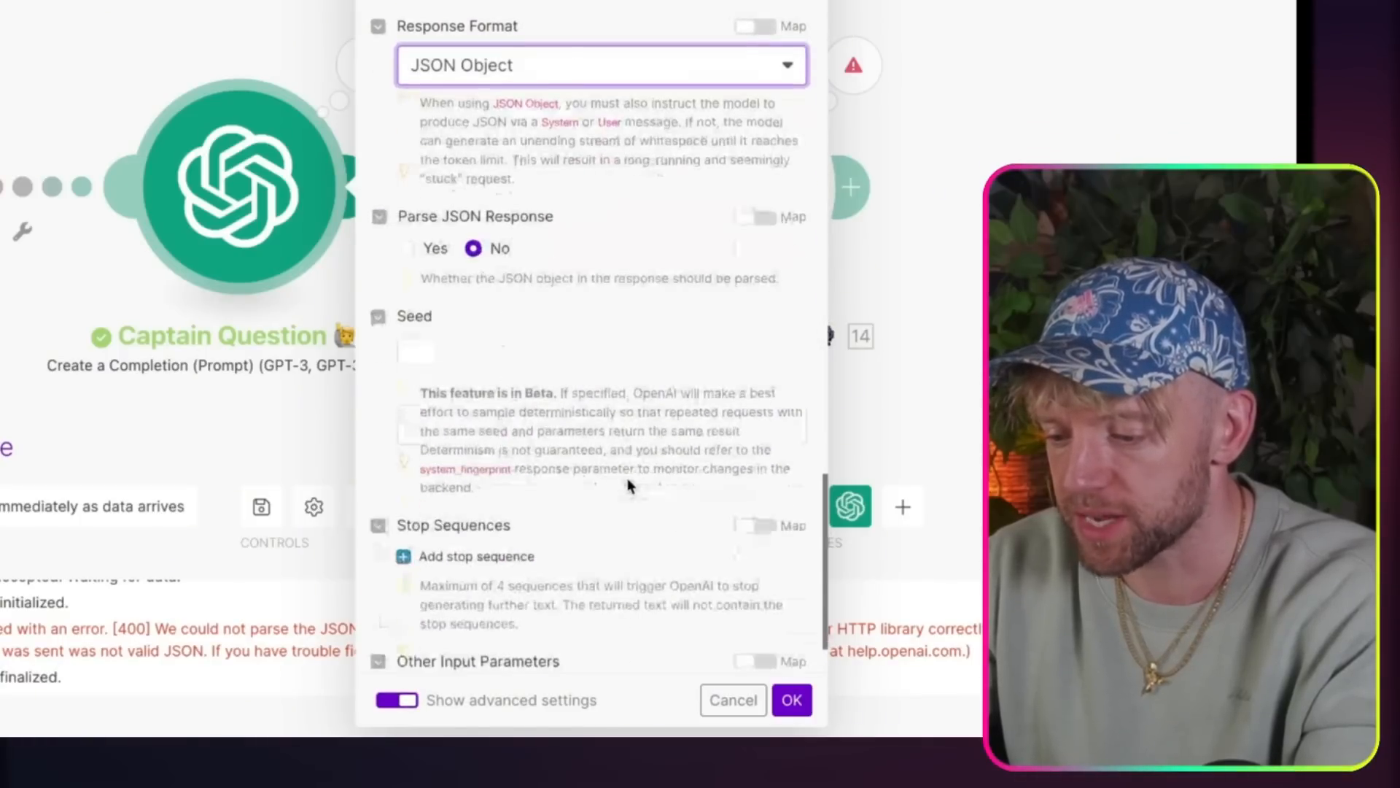
{"action": "left_click", "coordinate": [409, 248]}
{"action": "scroll", "coordinate": [724, 395], "scroll_direction": "down", "scroll_amount": 1}
{"action": "left_click", "coordinate": [804, 707]}
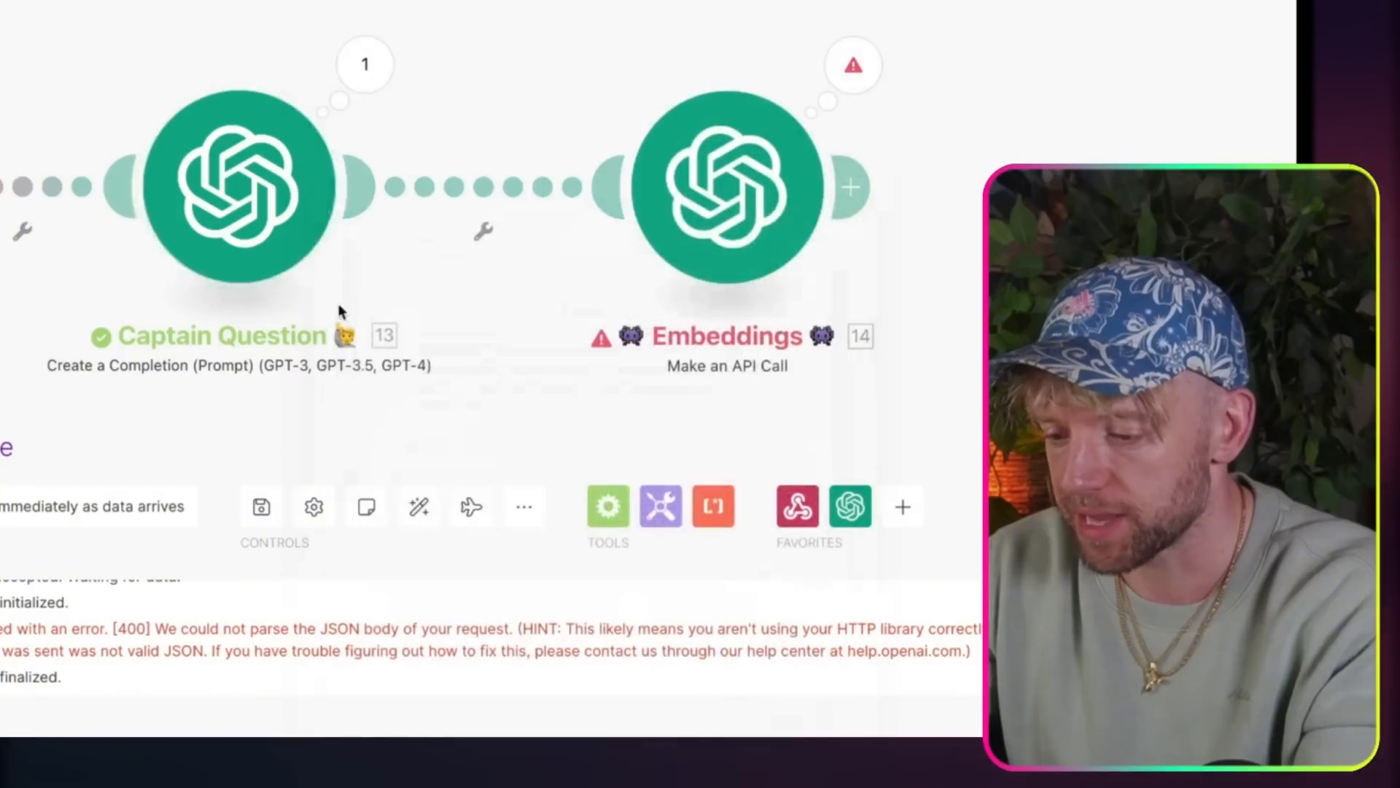
Step: Review the JSON format instructions in Captain Question's message content and close the module
{"action": "left_click", "coordinate": [234, 196]}
{"action": "scroll", "coordinate": [556, 517], "scroll_direction": "down", "scroll_amount": 6}
{"action": "scroll", "coordinate": [555, 517], "scroll_direction": "up", "scroll_amount": 4}
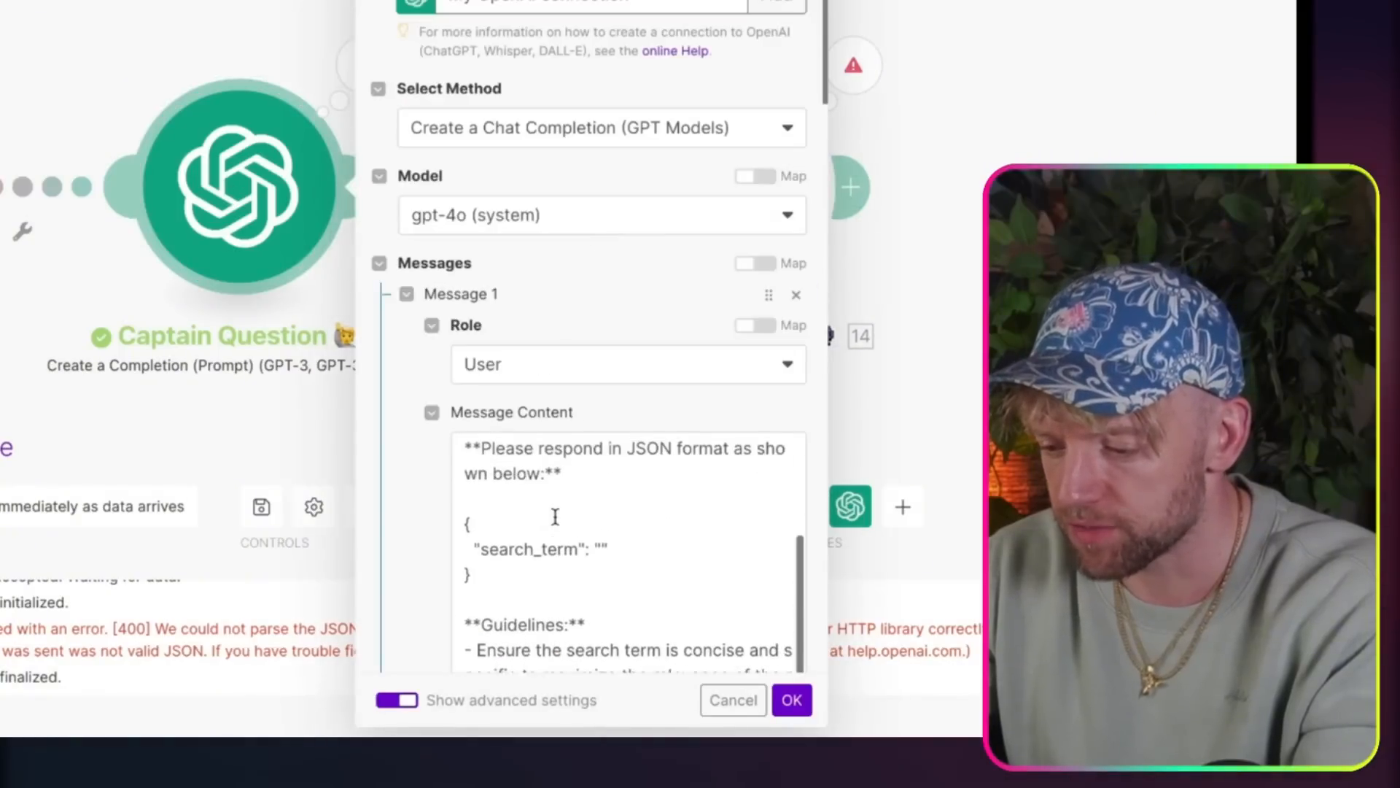
{"action": "scroll", "coordinate": [556, 516], "scroll_direction": "down", "scroll_amount": 1}
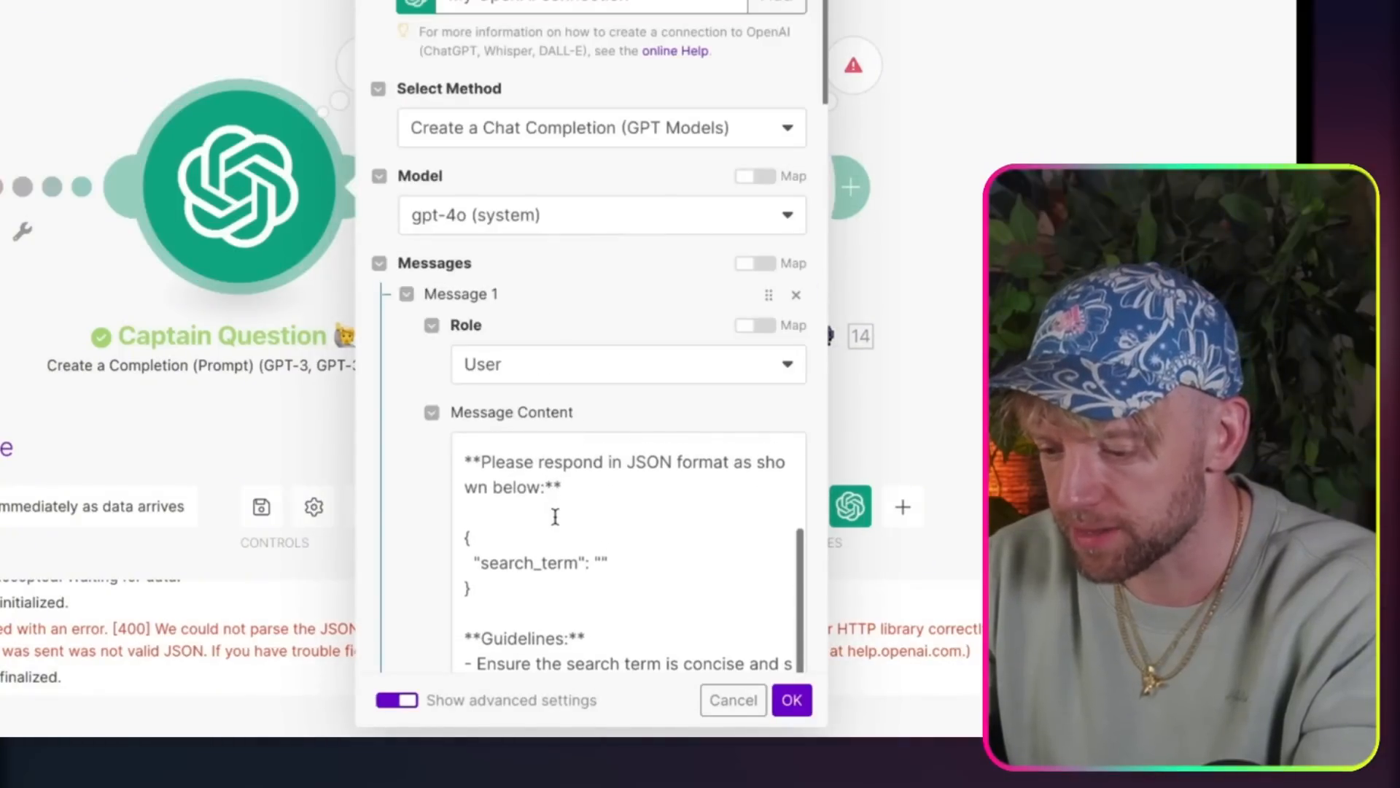
{"action": "left_click", "coordinate": [792, 701]}
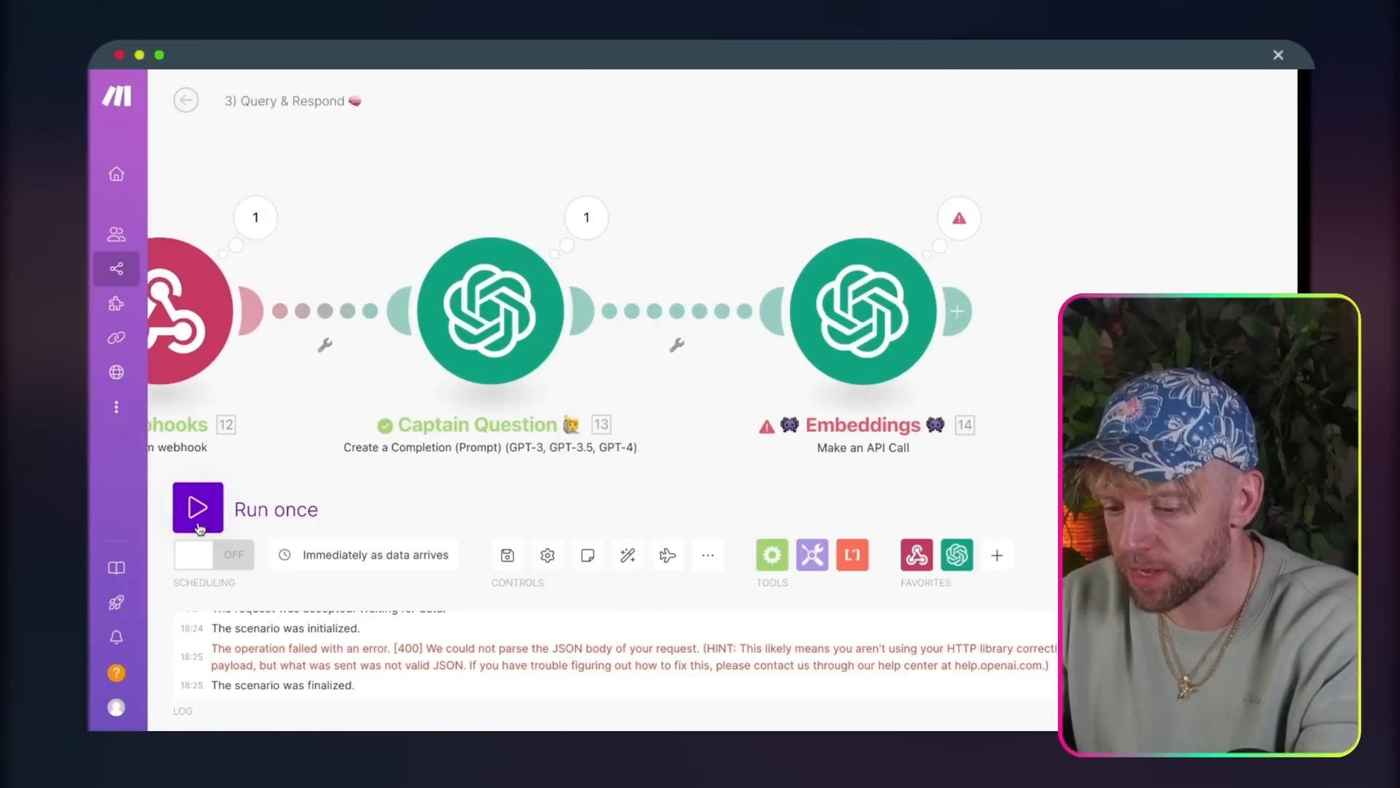
Step: Run the scenario once more and resend the previous language translator question through the chatbot
{"action": "left_click", "coordinate": [199, 525]}
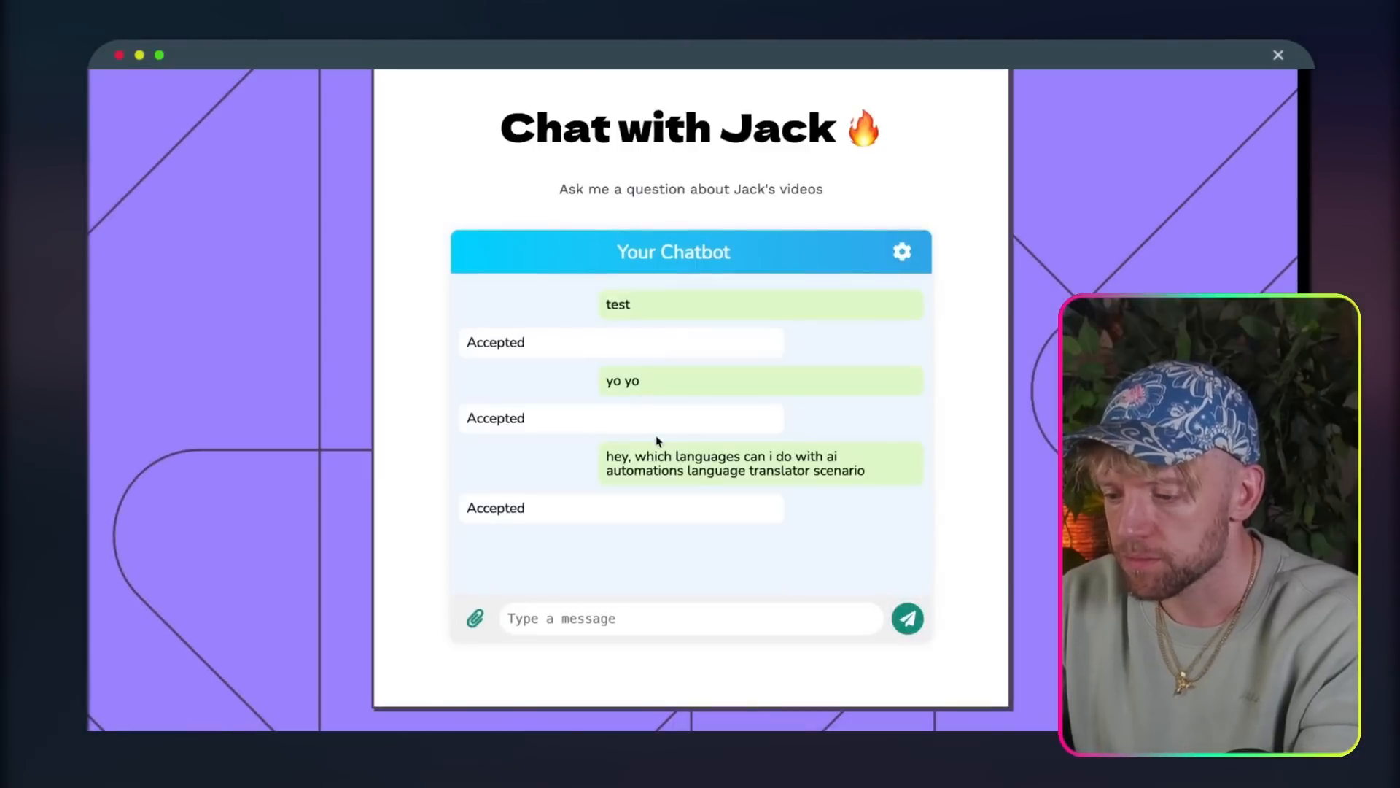
{"action": "triple_click", "coordinate": [695, 467]}
{"action": "key", "text": "ctrl+c"}
{"action": "left_click", "coordinate": [628, 622]}
{"action": "key", "text": "ctrl+v"}
{"action": "key", "text": "Return"}
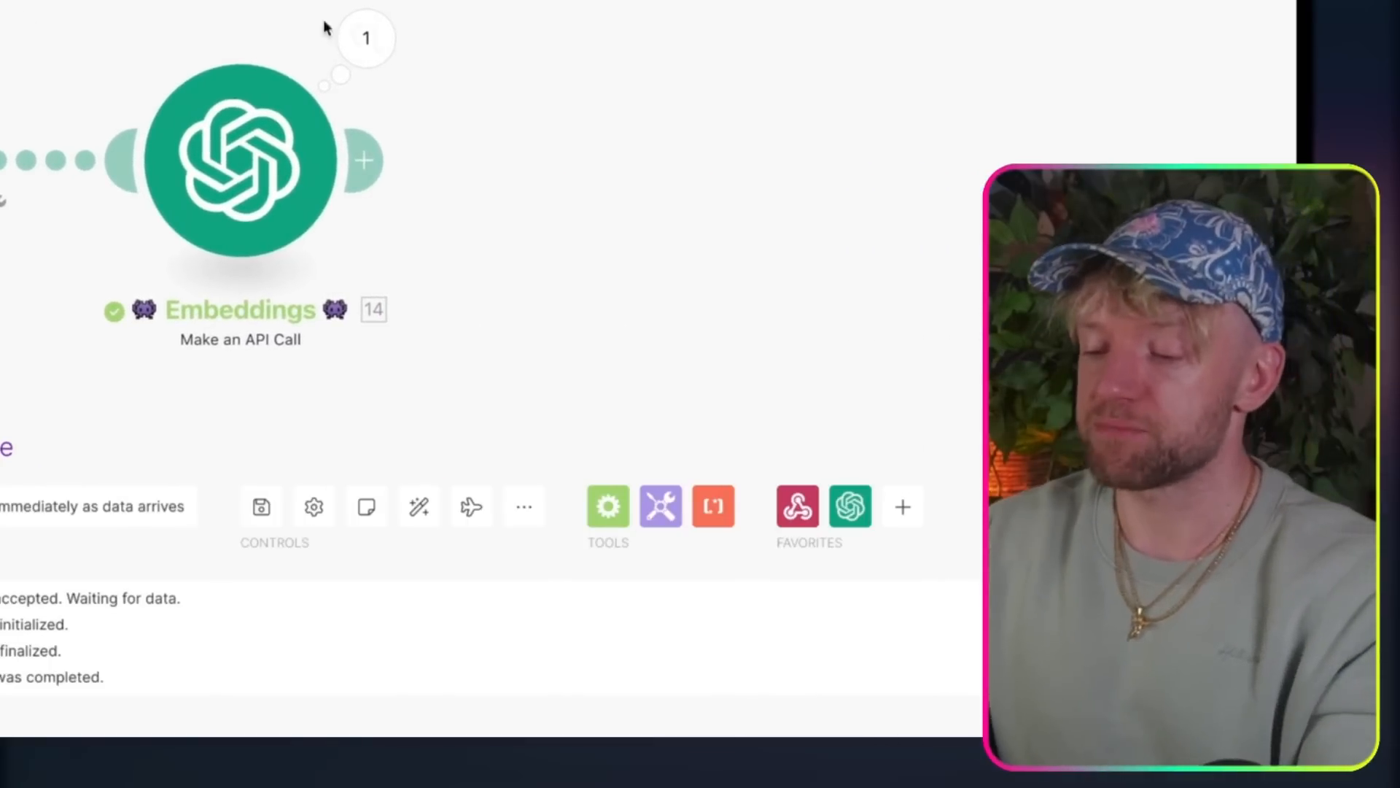
Step: Inspect the Embeddings run's input and output bundles, expanding the headers, body, usage and embedding array
{"action": "left_click", "coordinate": [365, 35]}
{"action": "left_click", "coordinate": [491, 216]}
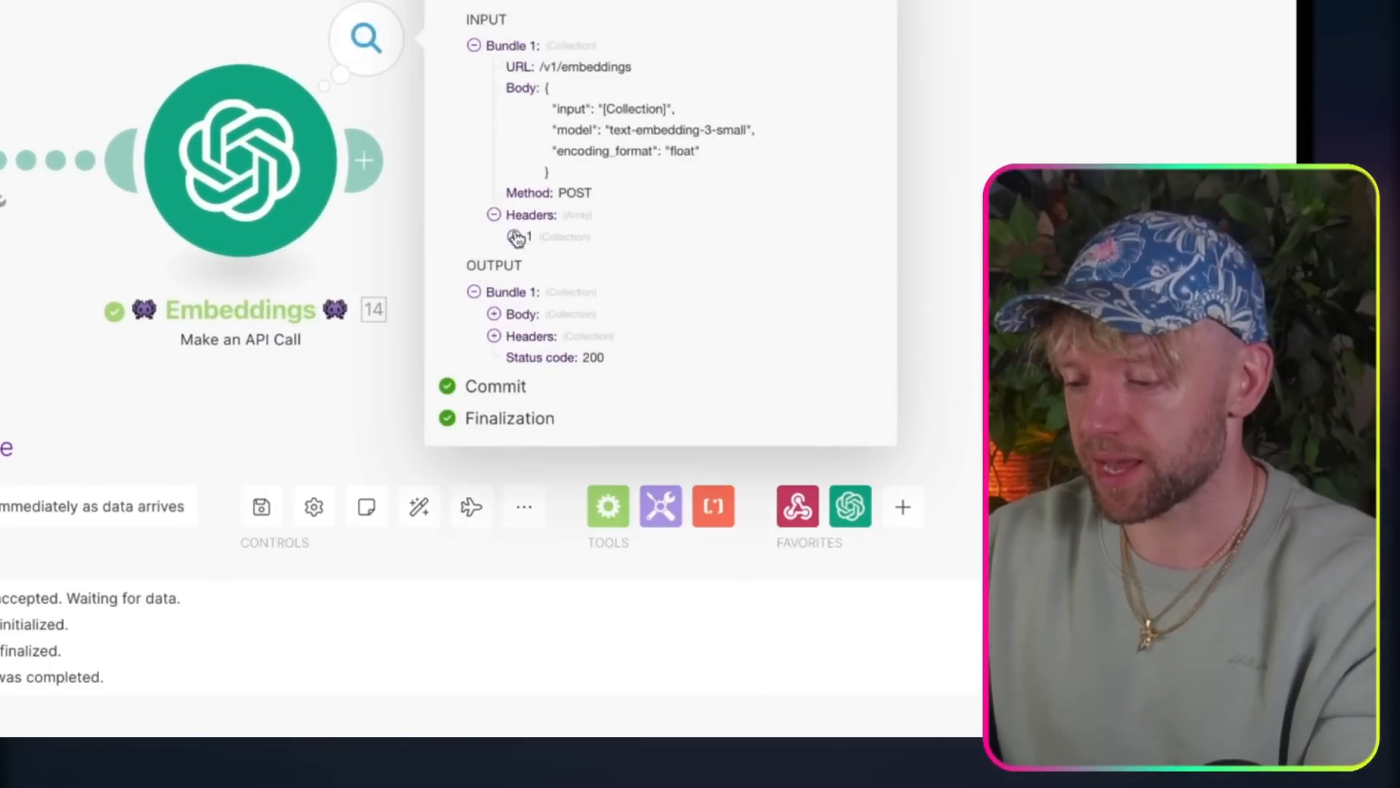
{"action": "left_click", "coordinate": [493, 379]}
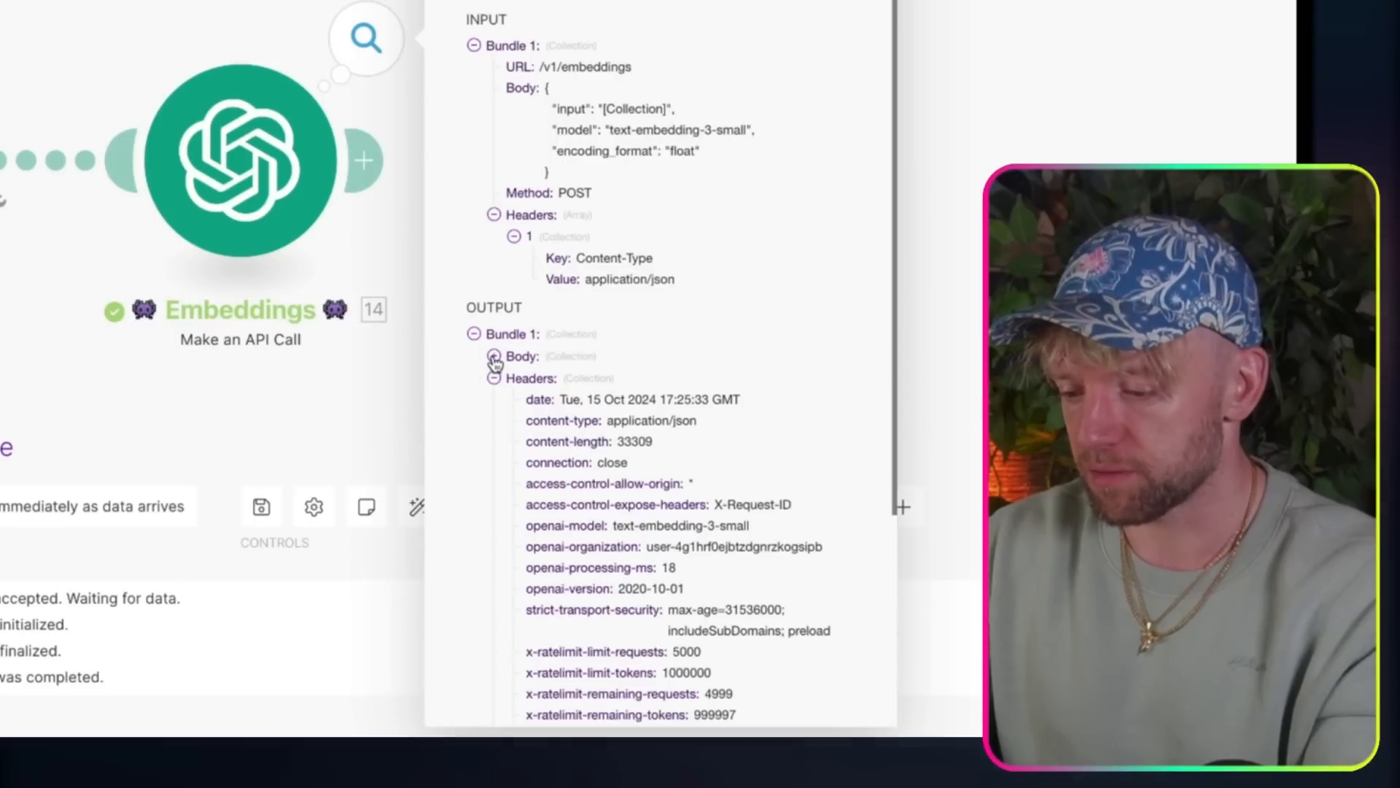
{"action": "left_click", "coordinate": [494, 355]}
{"action": "left_click", "coordinate": [514, 442]}
{"action": "left_click", "coordinate": [515, 399]}
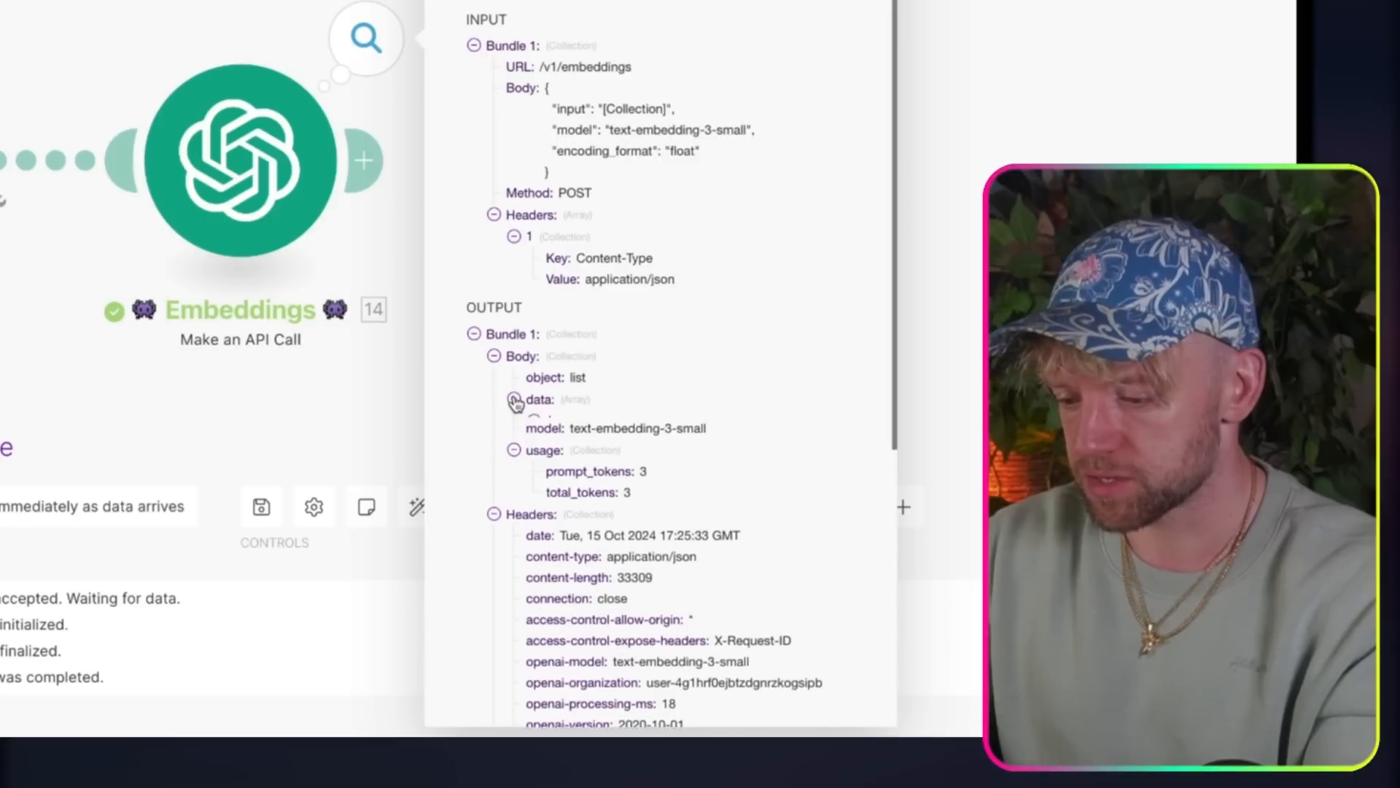
{"action": "left_click", "coordinate": [534, 421]}
{"action": "left_click", "coordinate": [554, 485]}
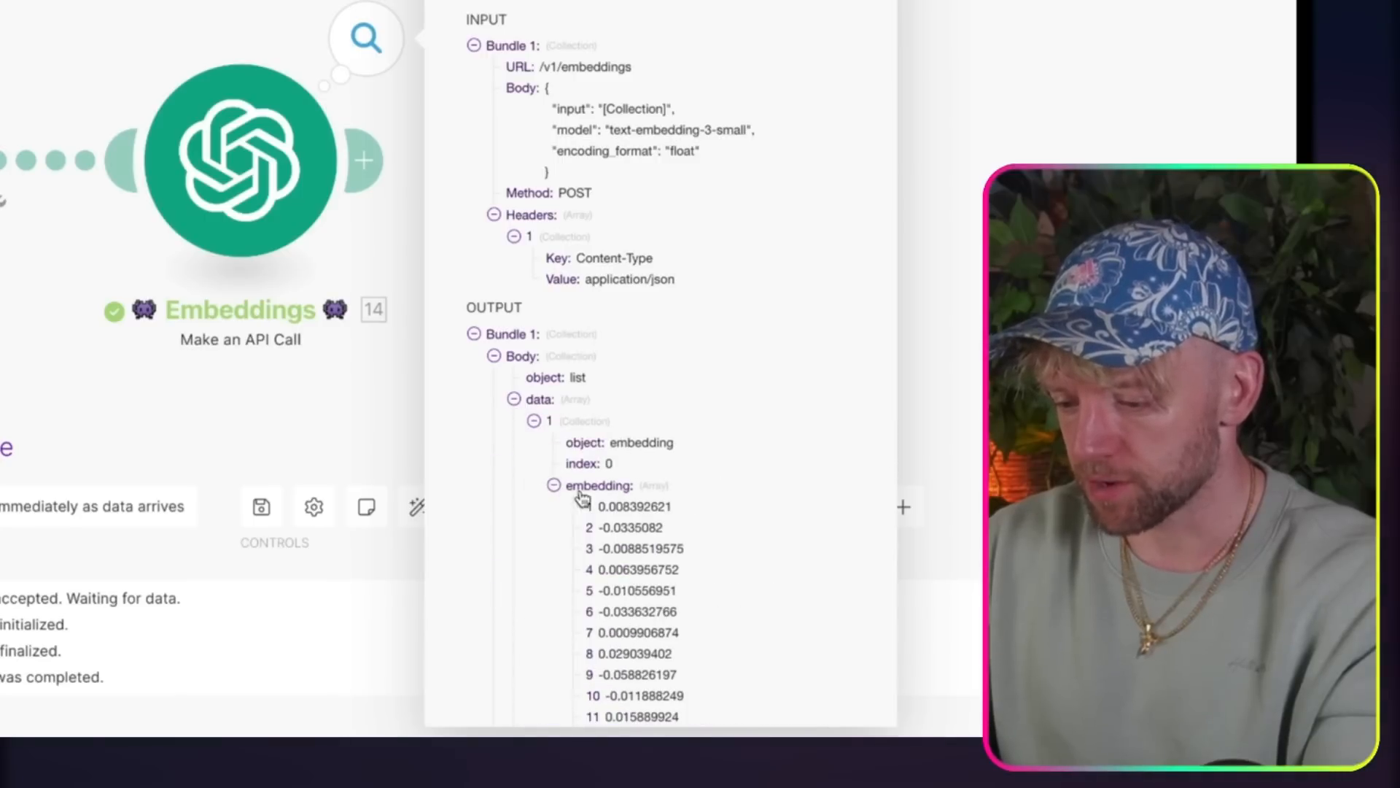
{"action": "scroll", "coordinate": [582, 502], "scroll_direction": "down", "scroll_amount": 20}
{"action": "scroll", "coordinate": [582, 501], "scroll_direction": "down", "scroll_amount": 1}
{"action": "left_click", "coordinate": [972, 209]}
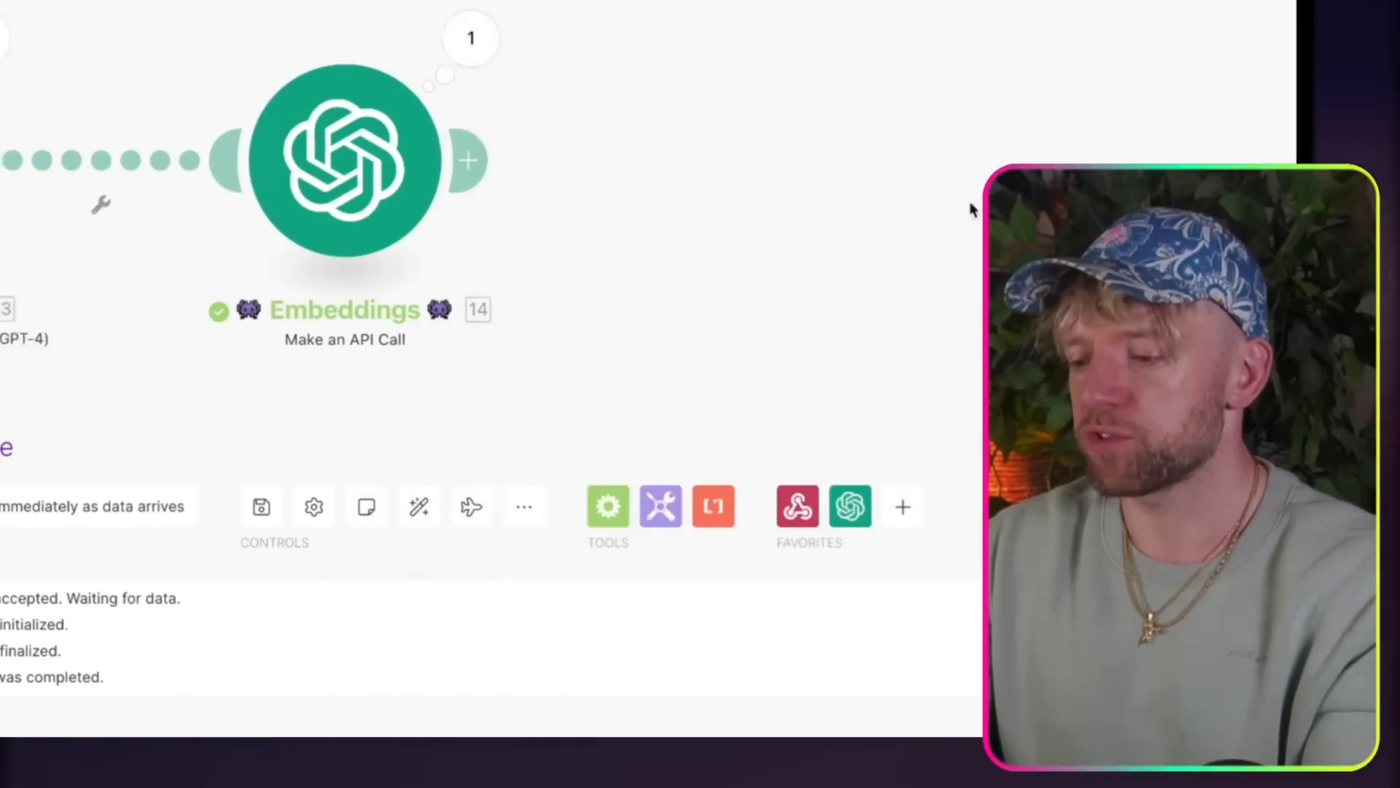
Step: Move the Captain Question and Embeddings modules closer to the Webhooks module on the canvas
{"action": "left_click_drag", "start_coordinate": [578, 156], "coordinate": [476, 156]}
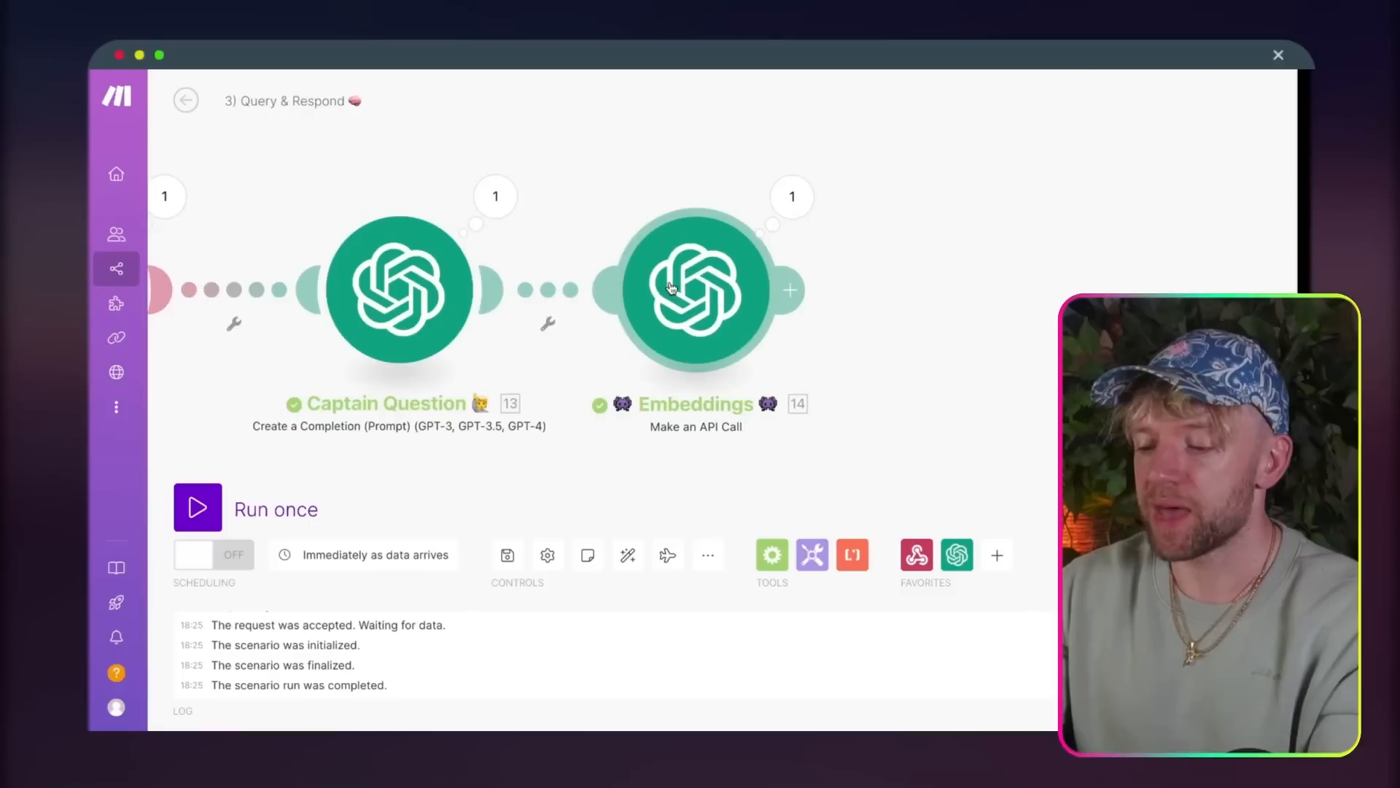
{"action": "left_click_drag", "start_coordinate": [671, 289], "coordinate": [663, 289]}
{"action": "left_click_drag", "start_coordinate": [610, 143], "coordinate": [814, 143]}
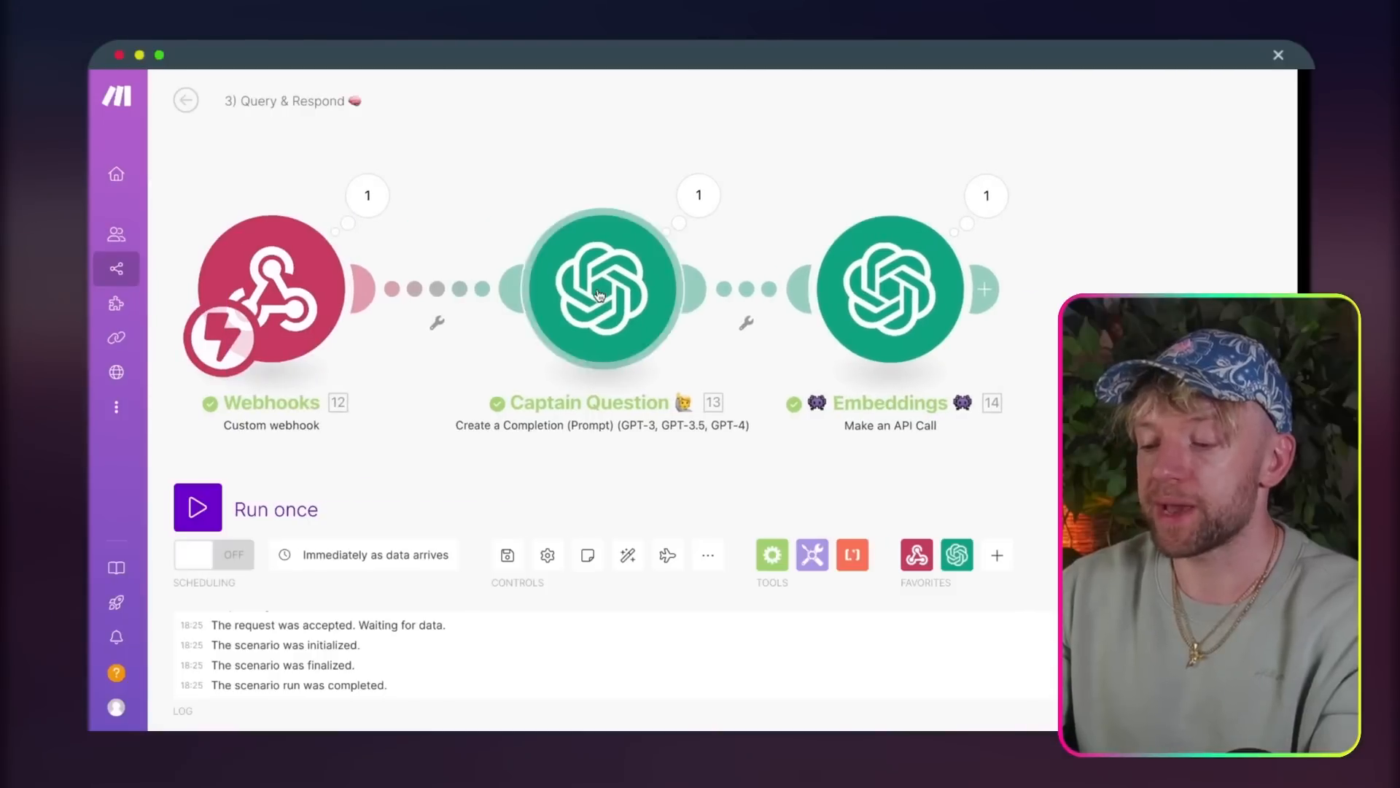
{"action": "left_click_drag", "start_coordinate": [601, 298], "coordinate": [562, 298]}
{"action": "left_click_drag", "start_coordinate": [890, 289], "coordinate": [843, 289]}
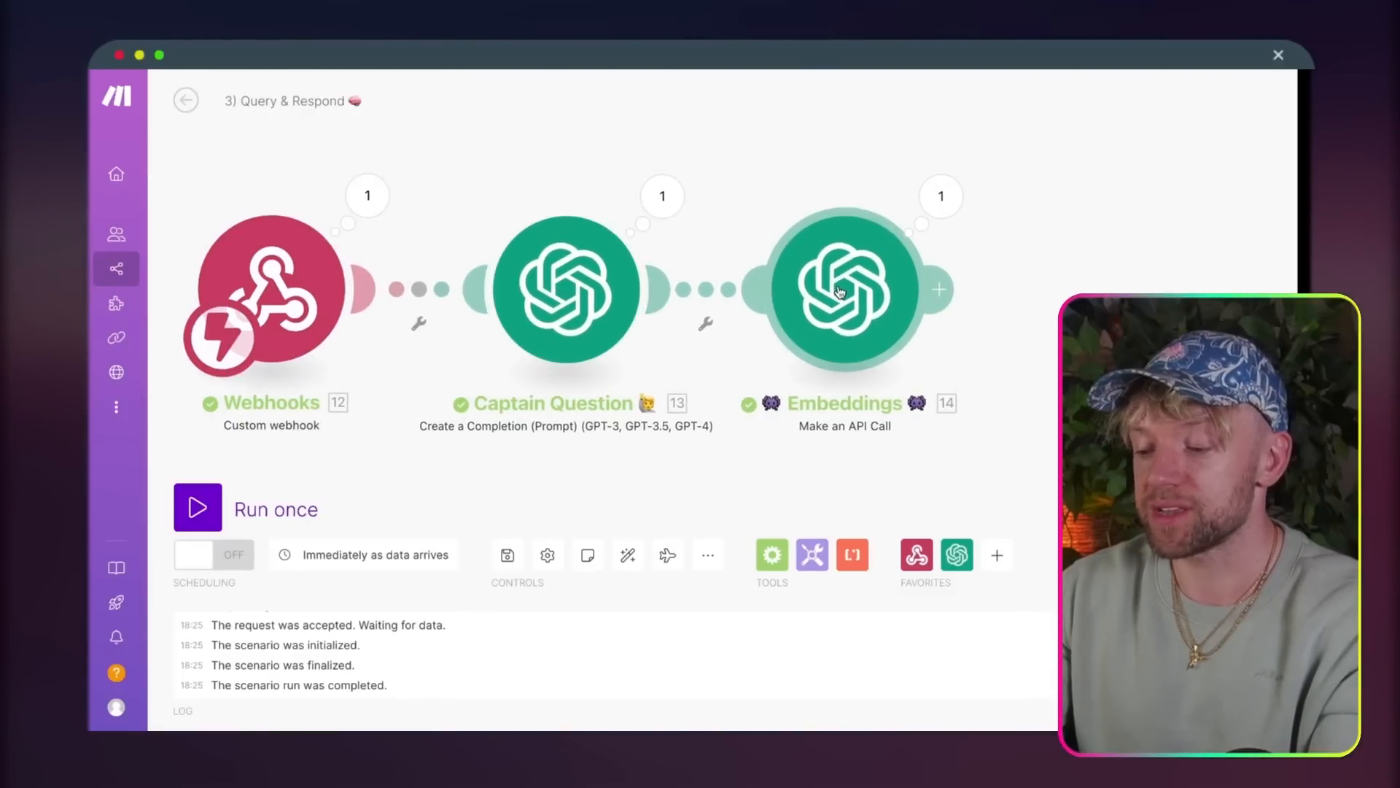
Step: Search the apps for Pinecone and add its Query Vectors module after Embeddings
{"action": "left_click_drag", "start_coordinate": [1126, 247], "coordinate": [718, 259]}
{"action": "left_click", "coordinate": [553, 289]}
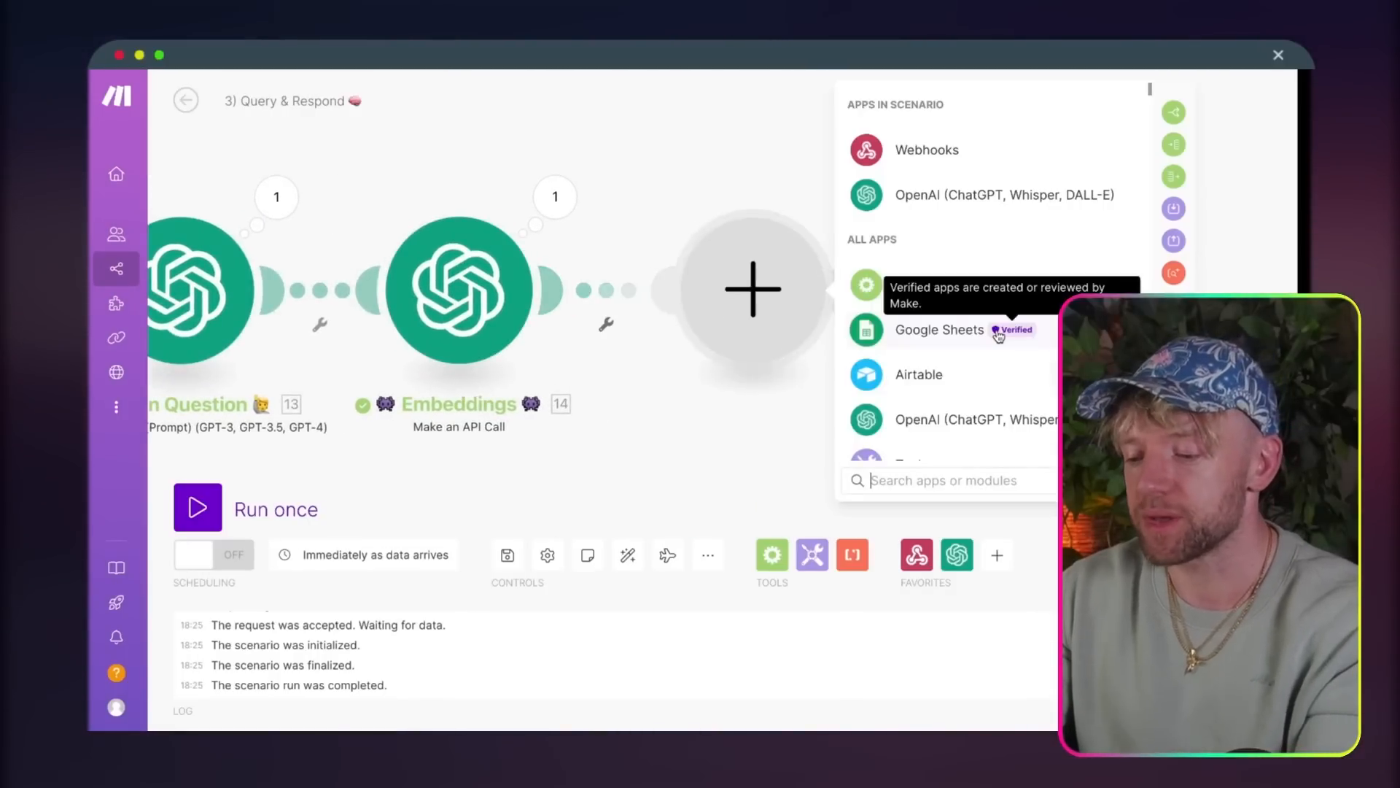
{"action": "type", "text": "pinecon"}
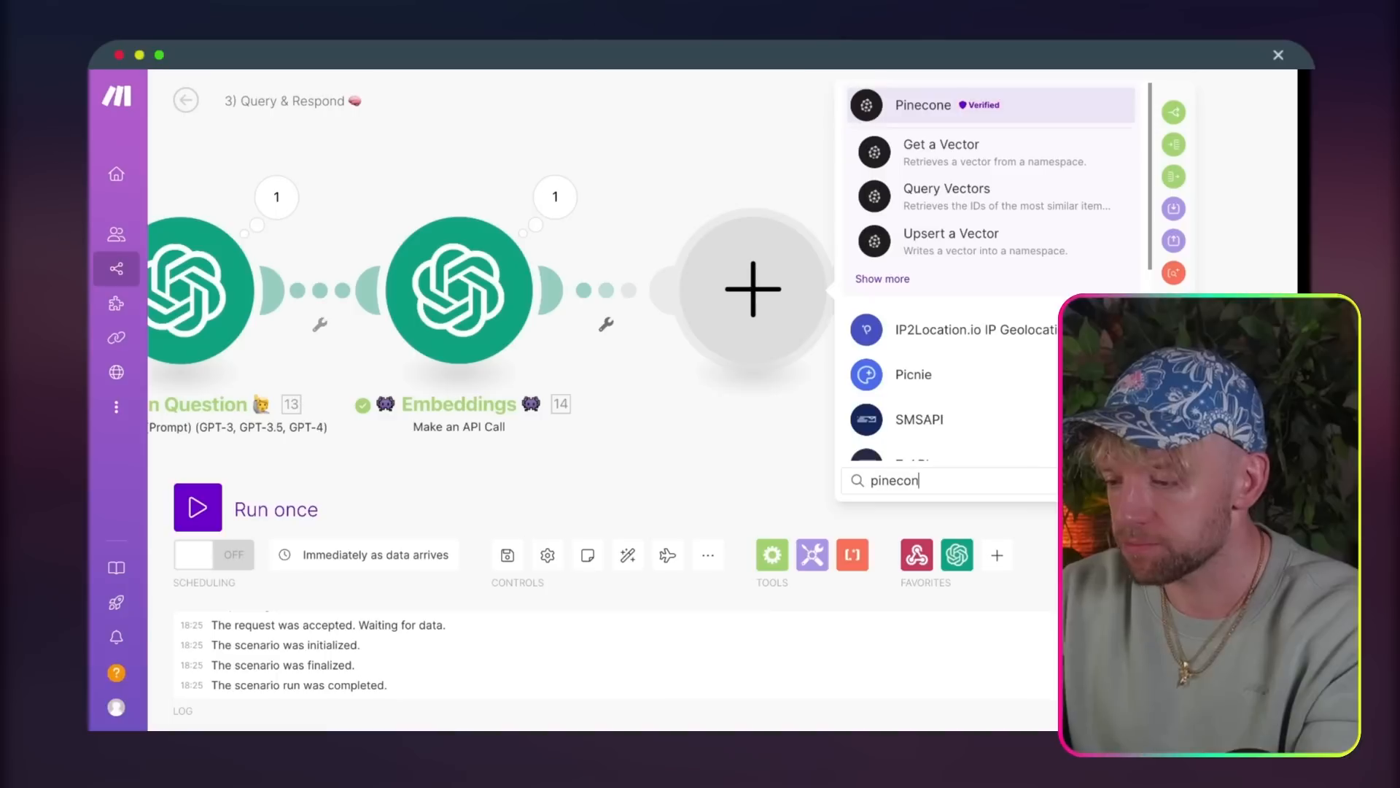
{"action": "left_click", "coordinate": [1045, 211]}
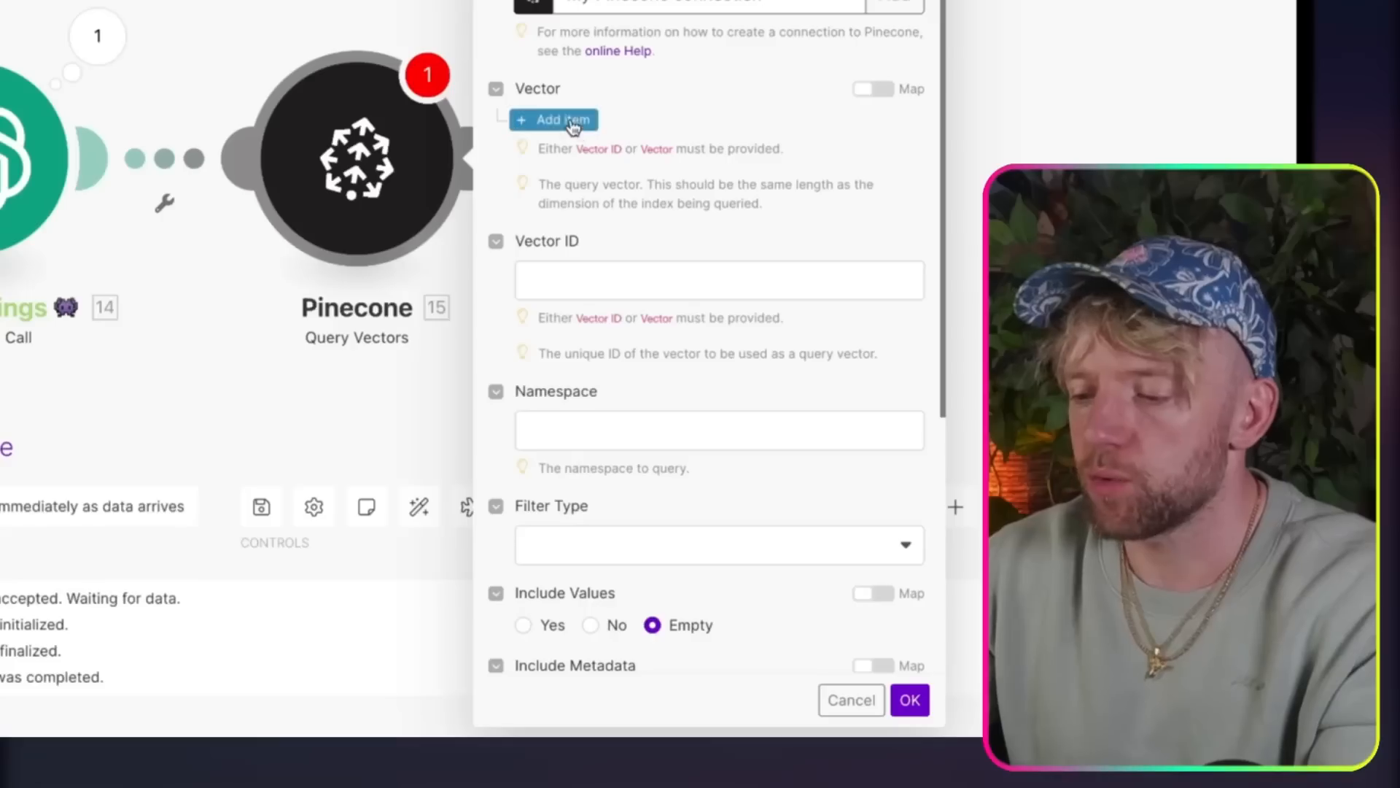
Step: Switch the Pinecone query's Vector field to mapping and map it to the embedding array in the Embeddings module's Body data
{"action": "left_click", "coordinate": [573, 127]}
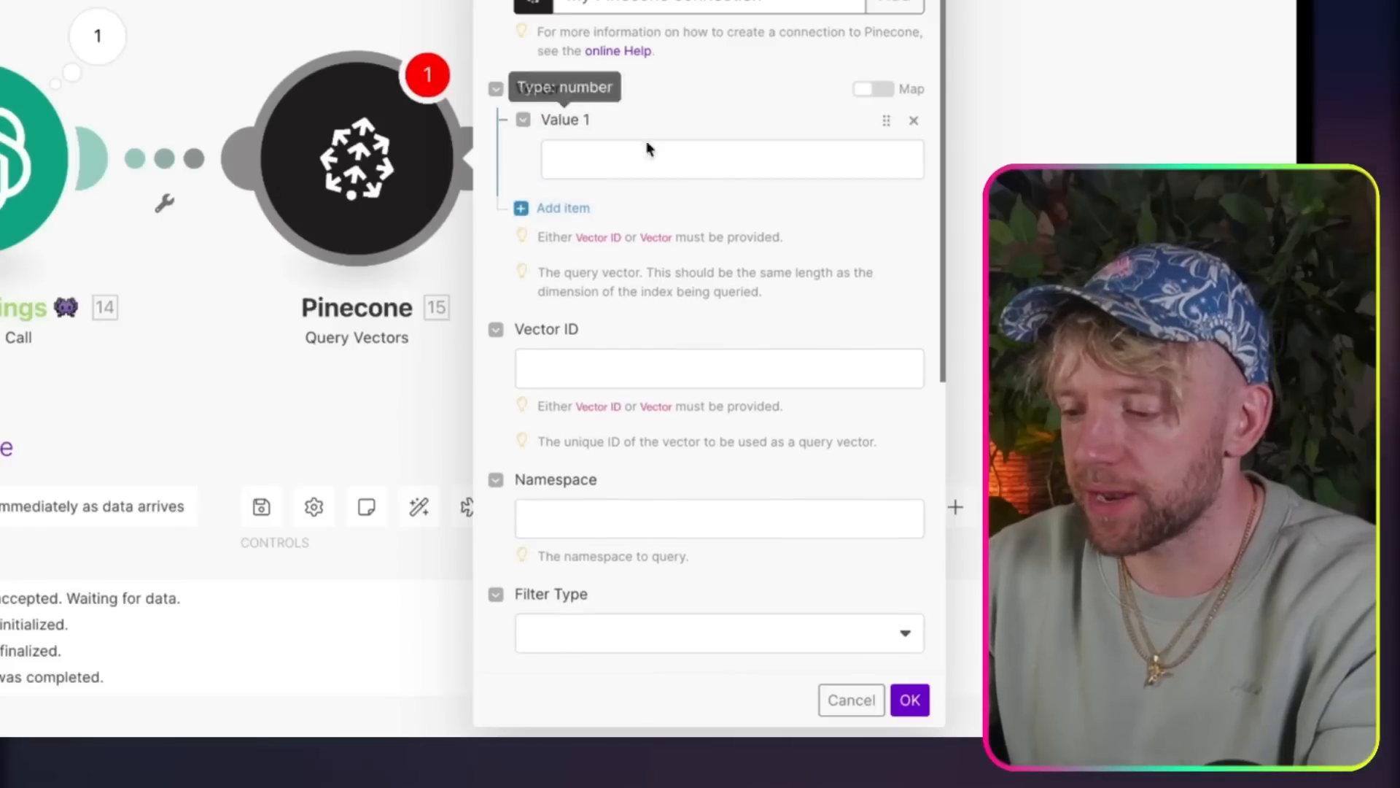
{"action": "left_click", "coordinate": [874, 89]}
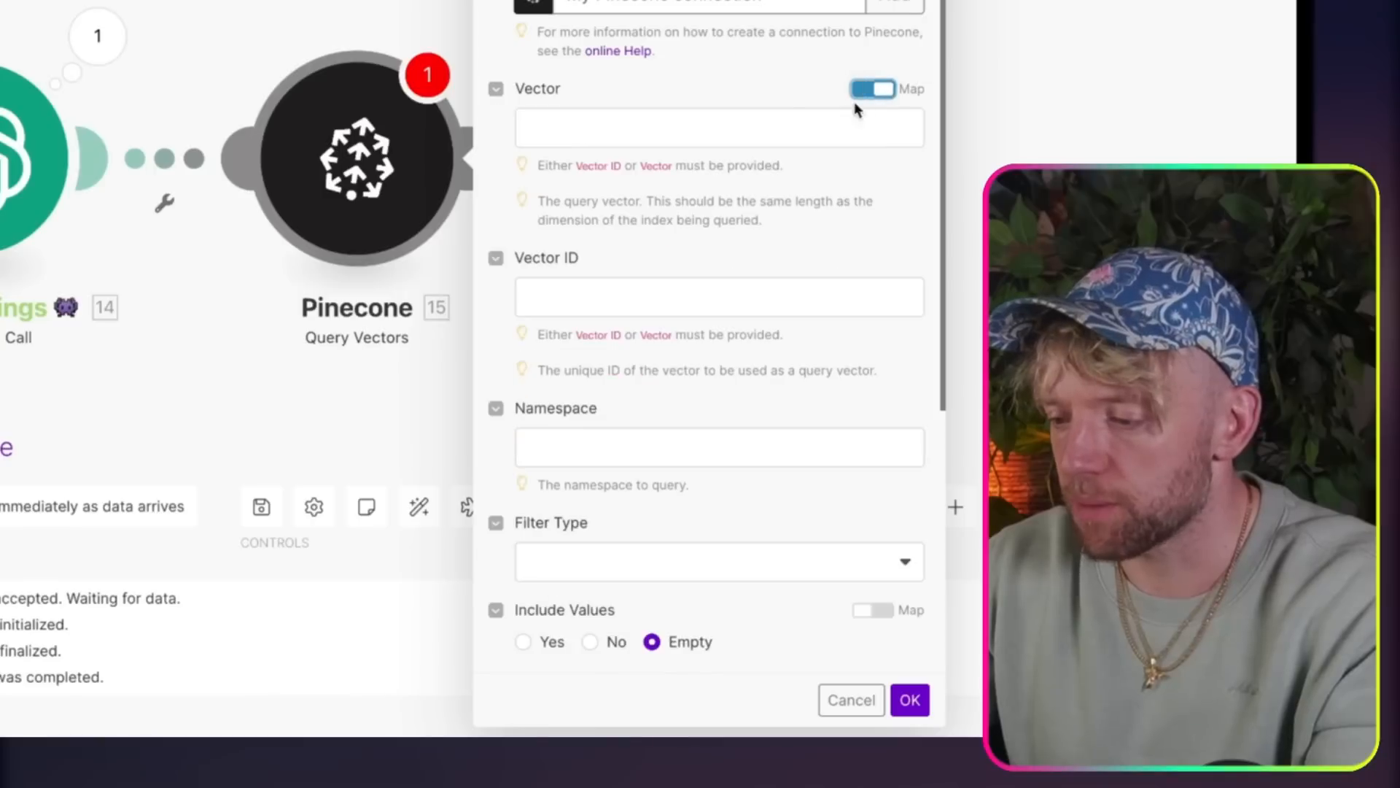
{"action": "left_click", "coordinate": [738, 119]}
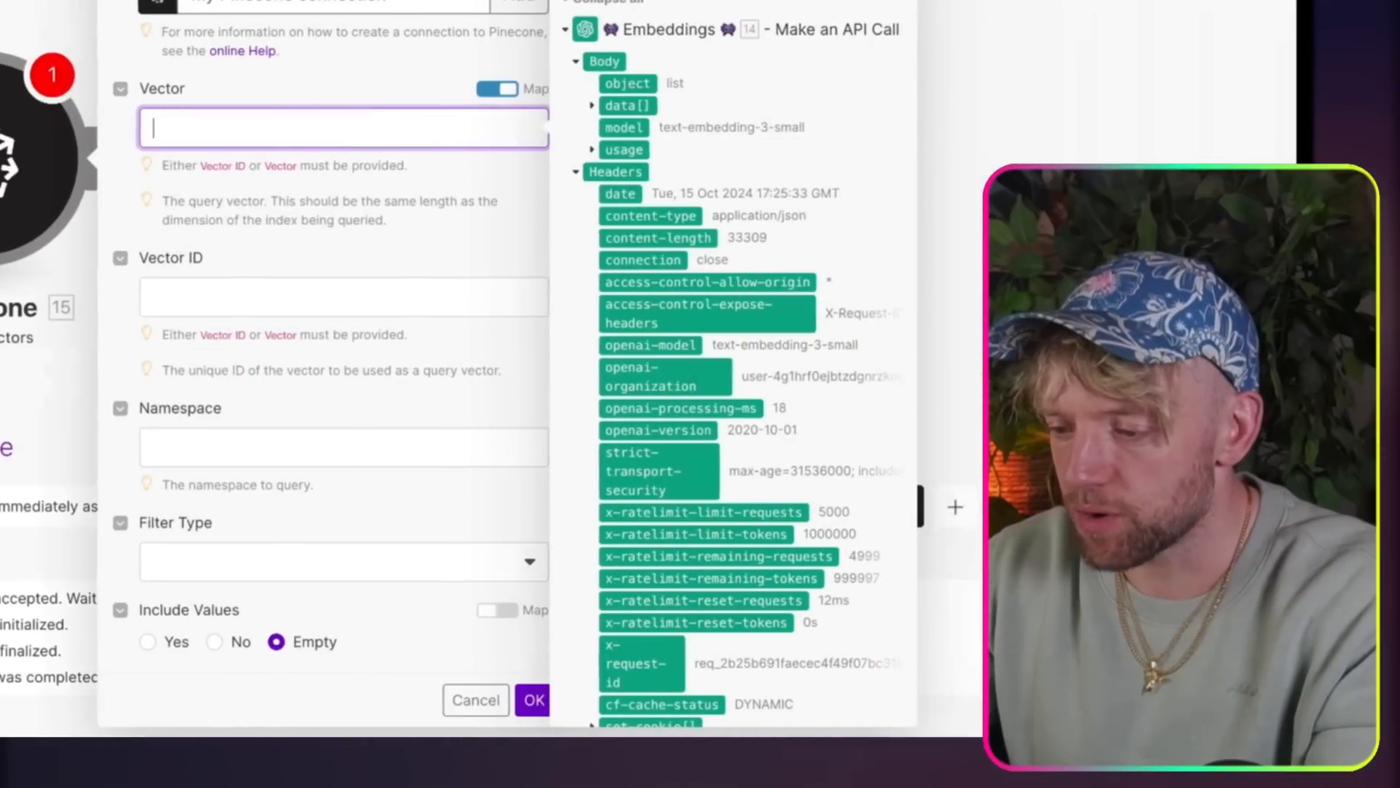
{"action": "scroll", "coordinate": [729, 146], "scroll_direction": "down", "scroll_amount": 2}
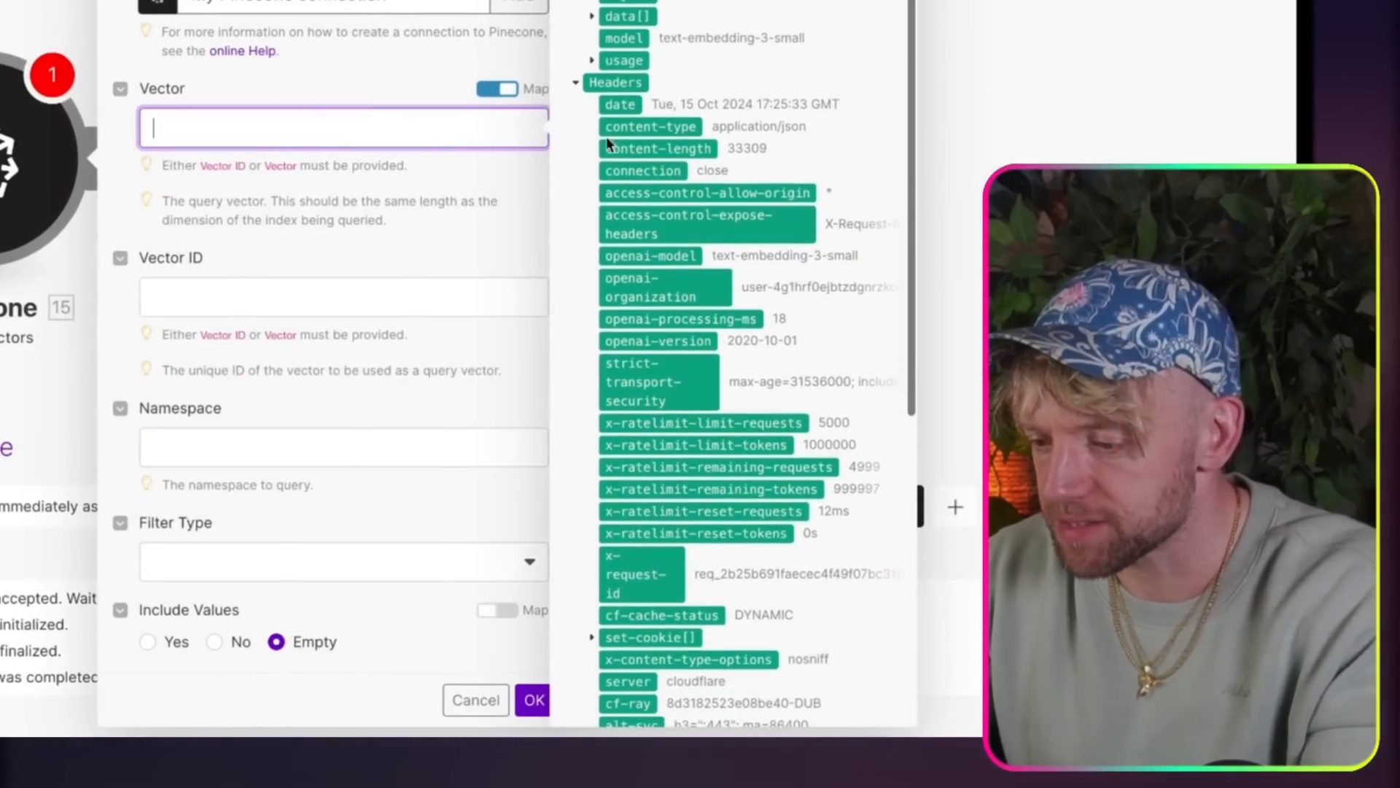
{"action": "left_click", "coordinate": [578, 86]}
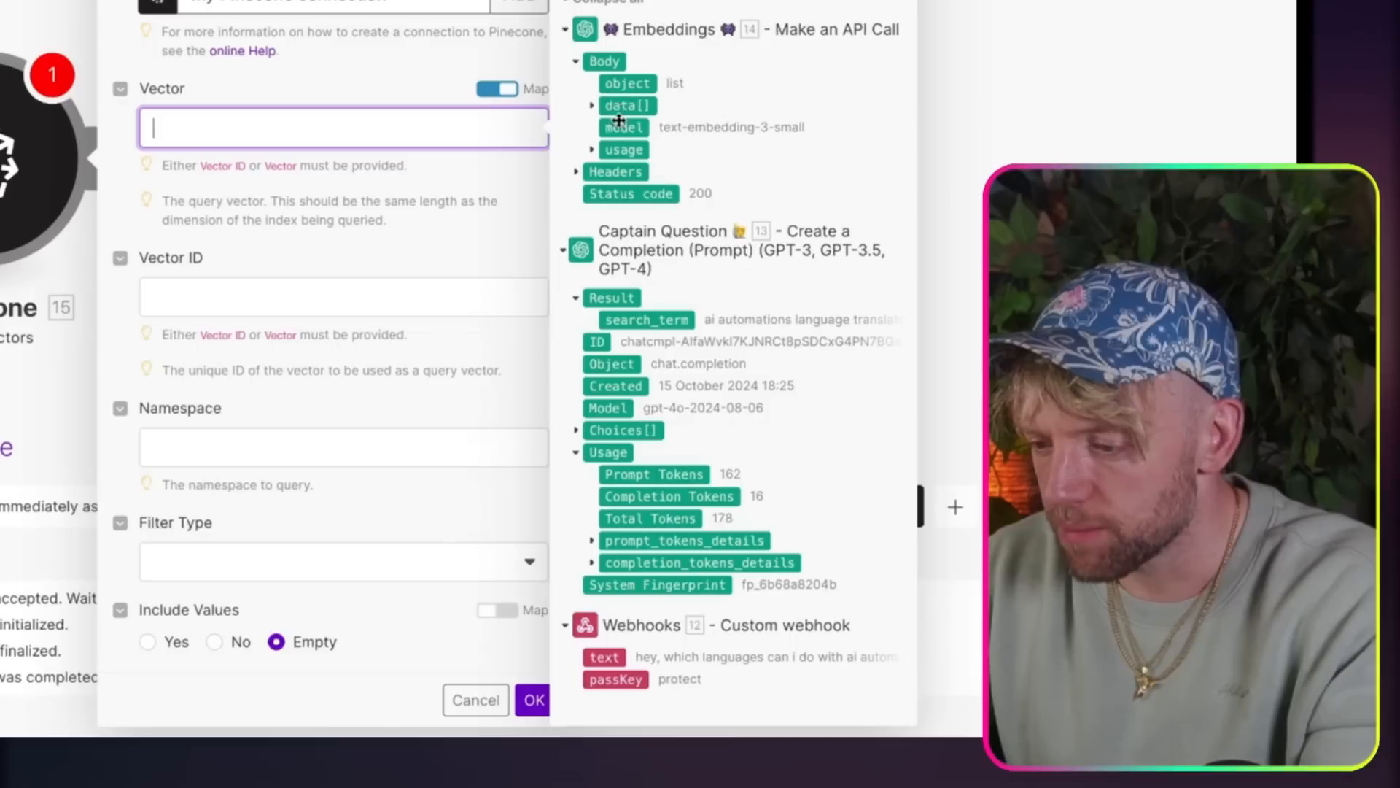
{"action": "left_click", "coordinate": [591, 109]}
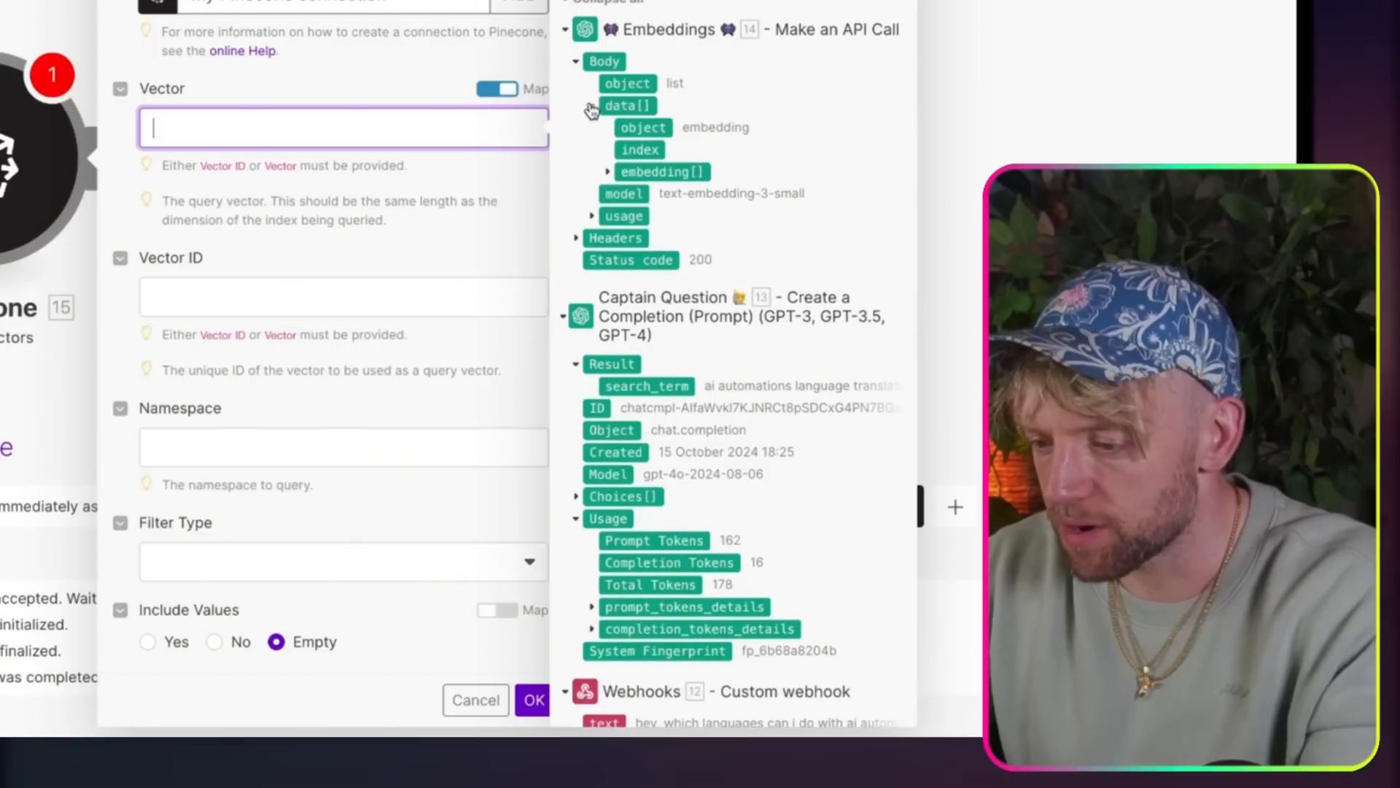
{"action": "left_click", "coordinate": [608, 173]}
{"action": "left_click", "coordinate": [638, 175]}
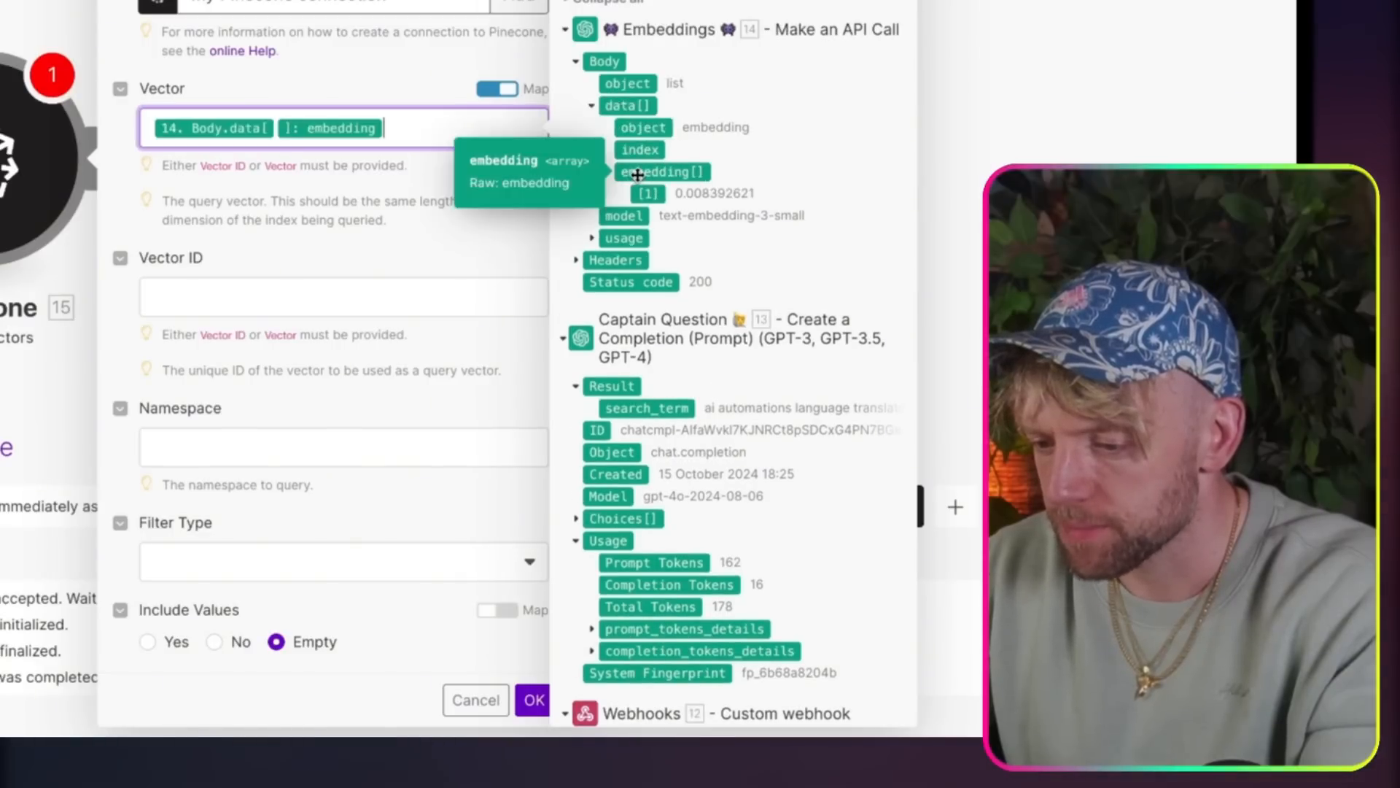
{"action": "left_click", "coordinate": [345, 198]}
Step: Set Include Metadata to Yes and the result limit to 3, and save the Pinecone Query Vectors module
{"action": "scroll", "coordinate": [453, 297], "scroll_direction": "down", "scroll_amount": 2}
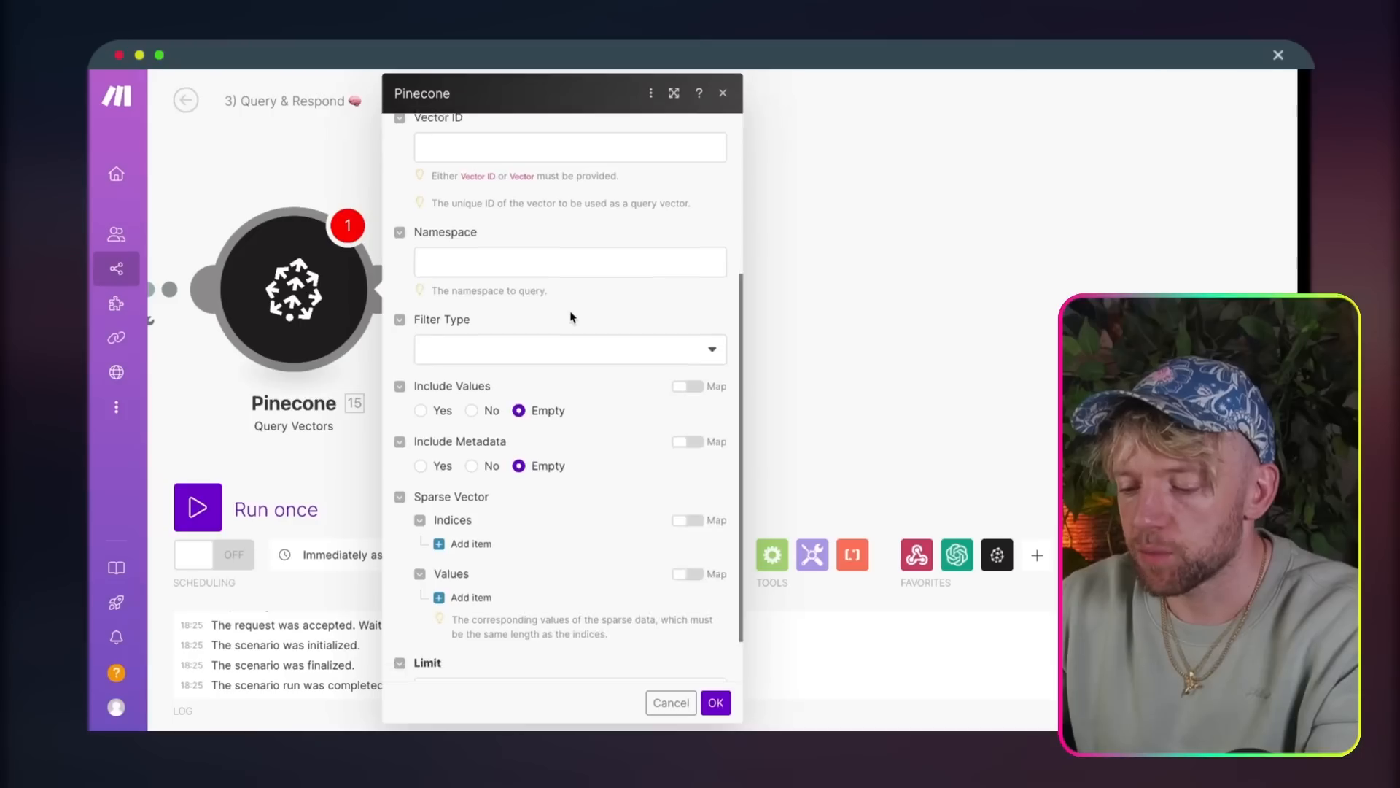
{"action": "scroll", "coordinate": [349, 197], "scroll_direction": "down", "scroll_amount": 2}
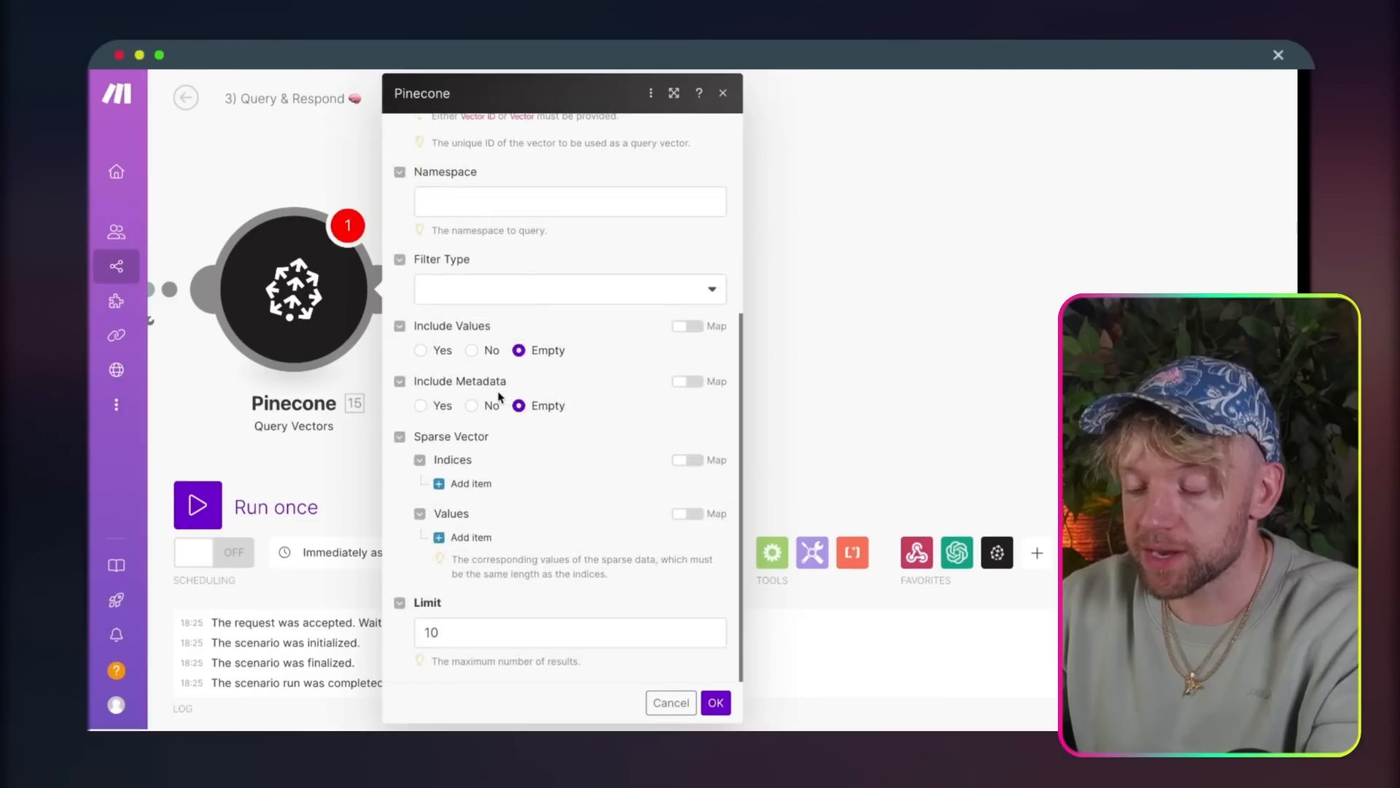
{"action": "left_click", "coordinate": [495, 622]}
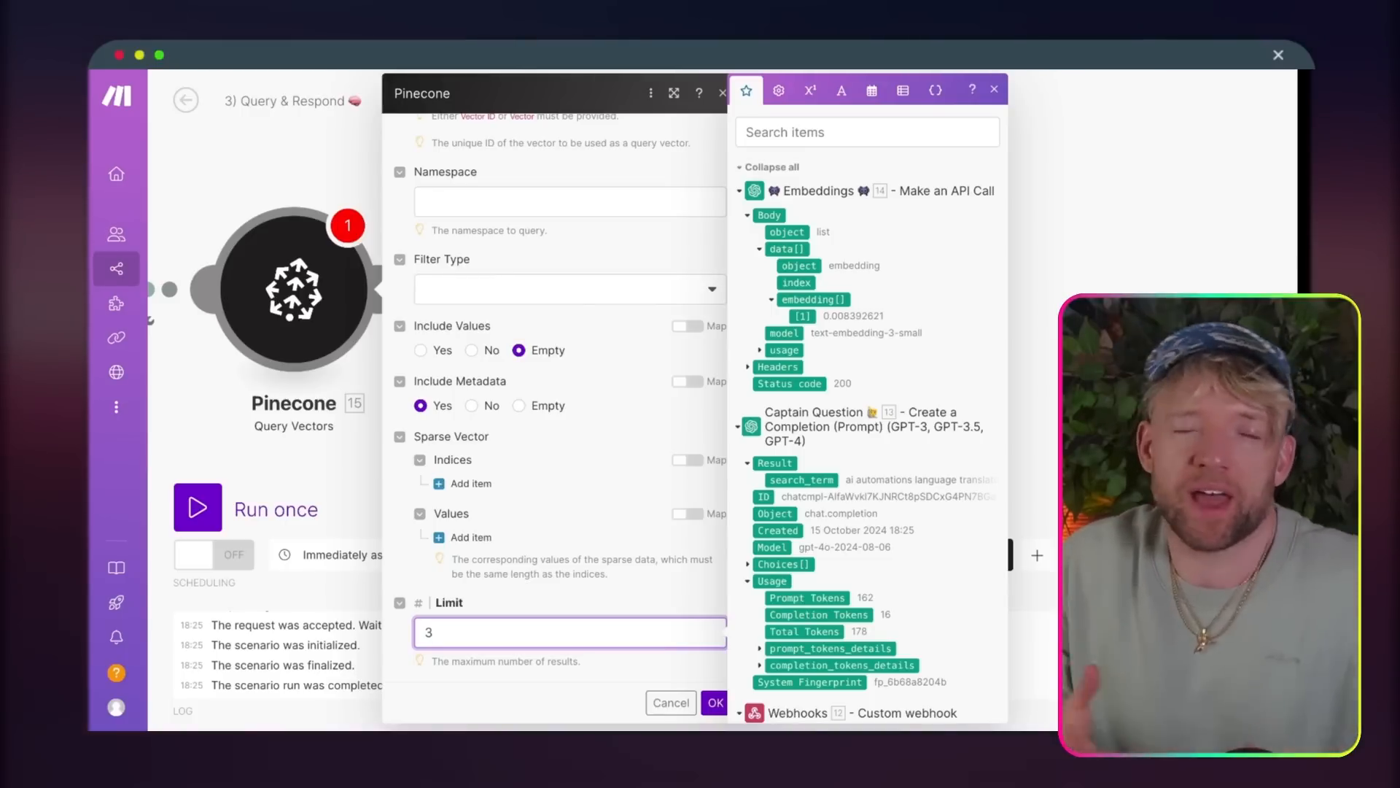
{"action": "left_click", "coordinate": [716, 703]}
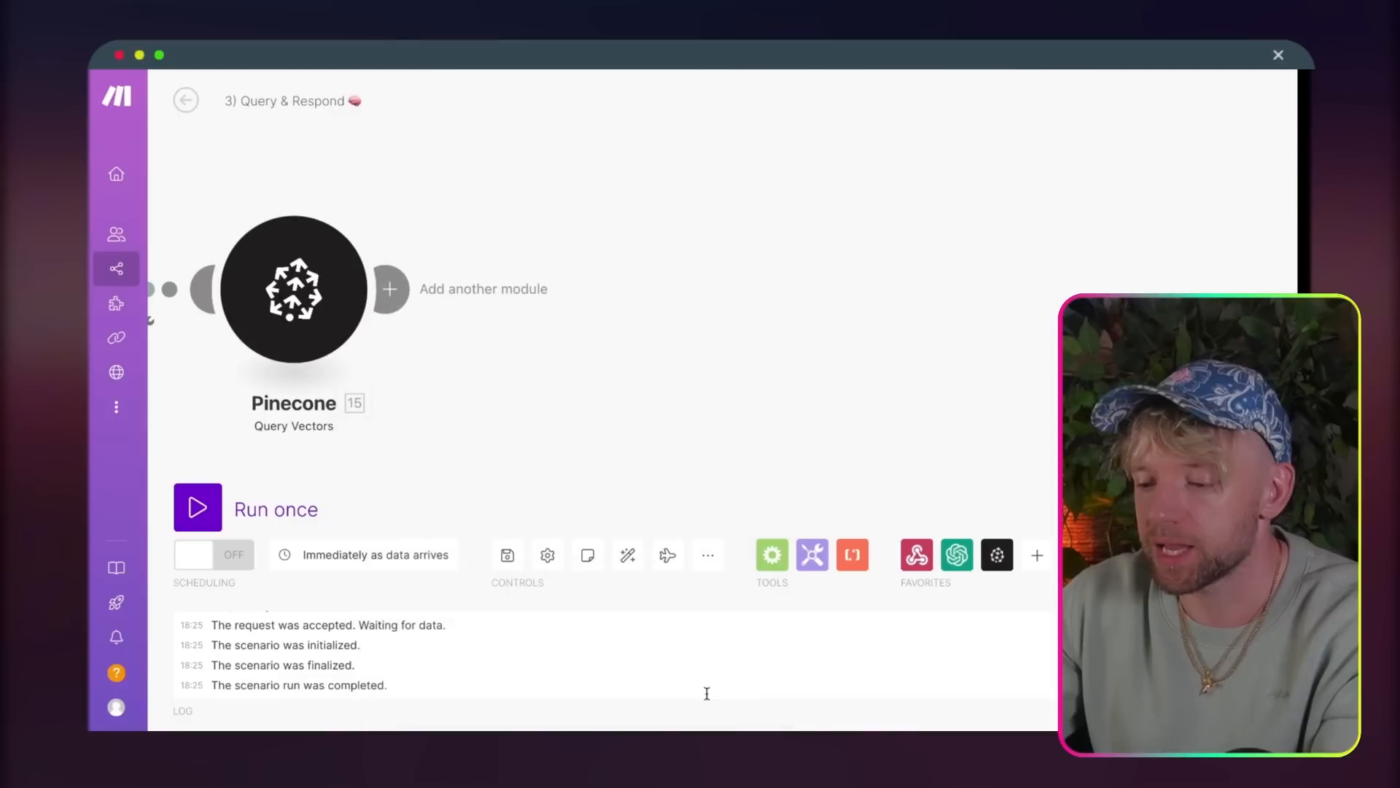
Step: Run the scenario once and resend the language translator question copied from the chatbot's message history
{"action": "left_click", "coordinate": [198, 506]}
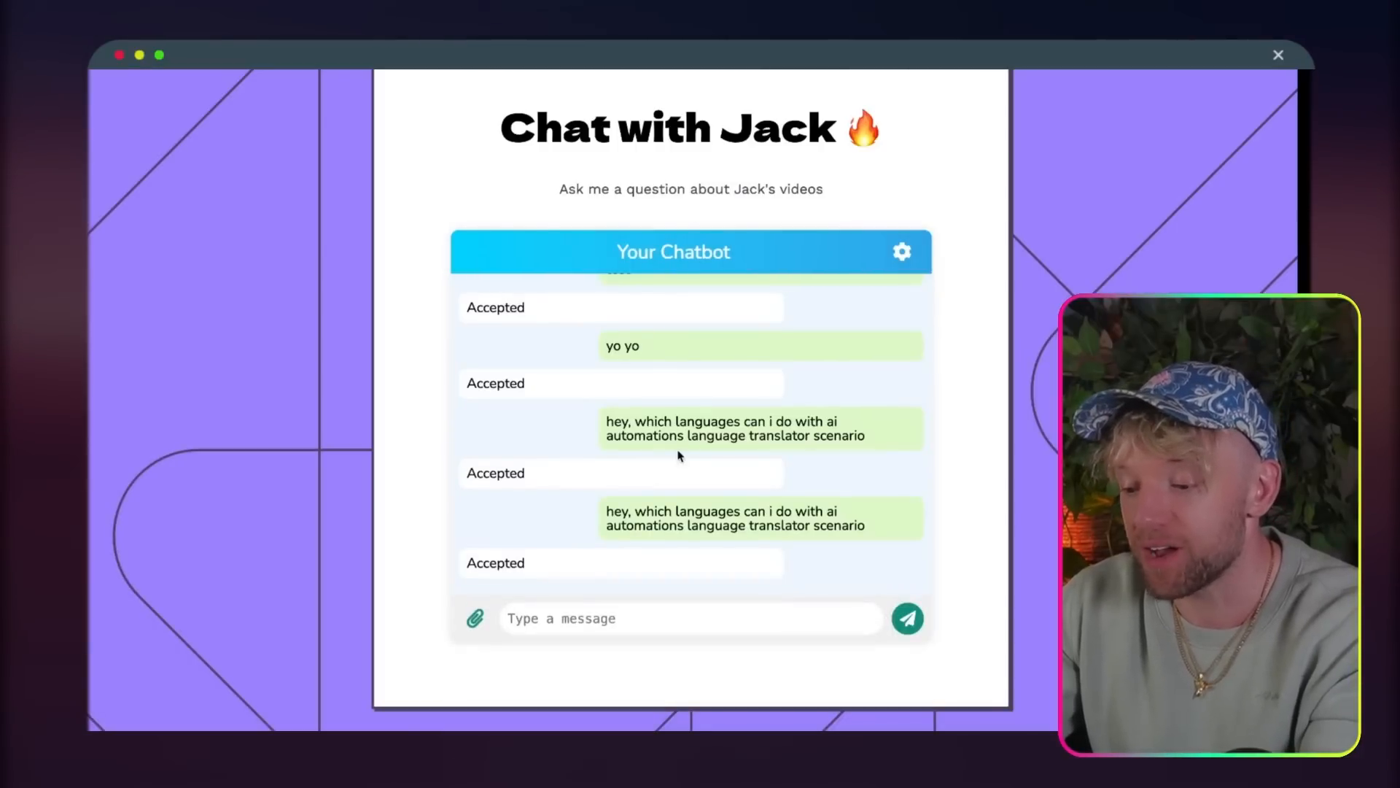
{"action": "triple_click", "coordinate": [741, 509]}
{"action": "key", "text": "ctrl+c"}
{"action": "left_click", "coordinate": [659, 605]}
{"action": "key", "text": "ctrl+v"}
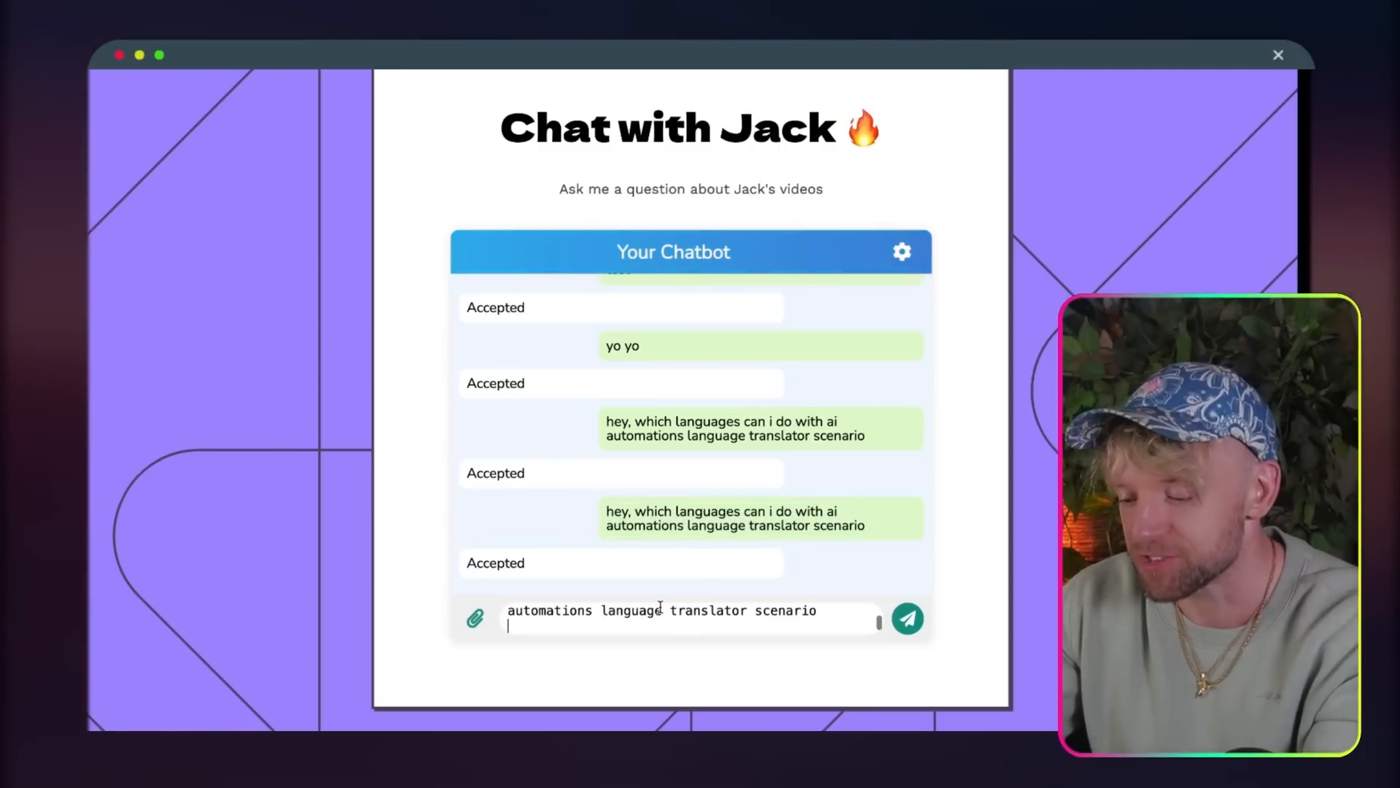
{"action": "key", "text": "Return"}
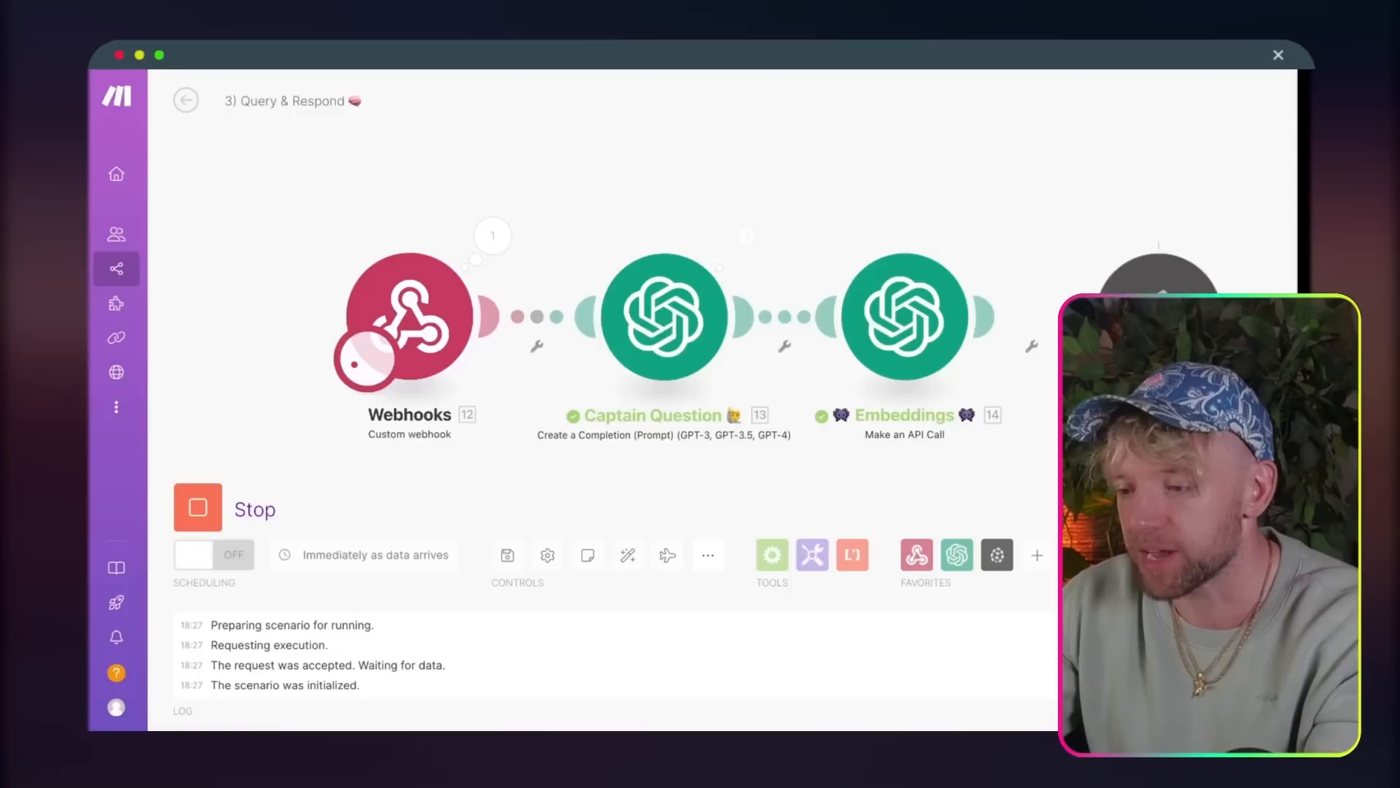
Step: Inspect the Pinecone run's output bundles, expanding the first bundle's values, metadata and content
{"action": "scroll", "coordinate": [844, 115], "scroll_direction": "right", "scroll_amount": 10}
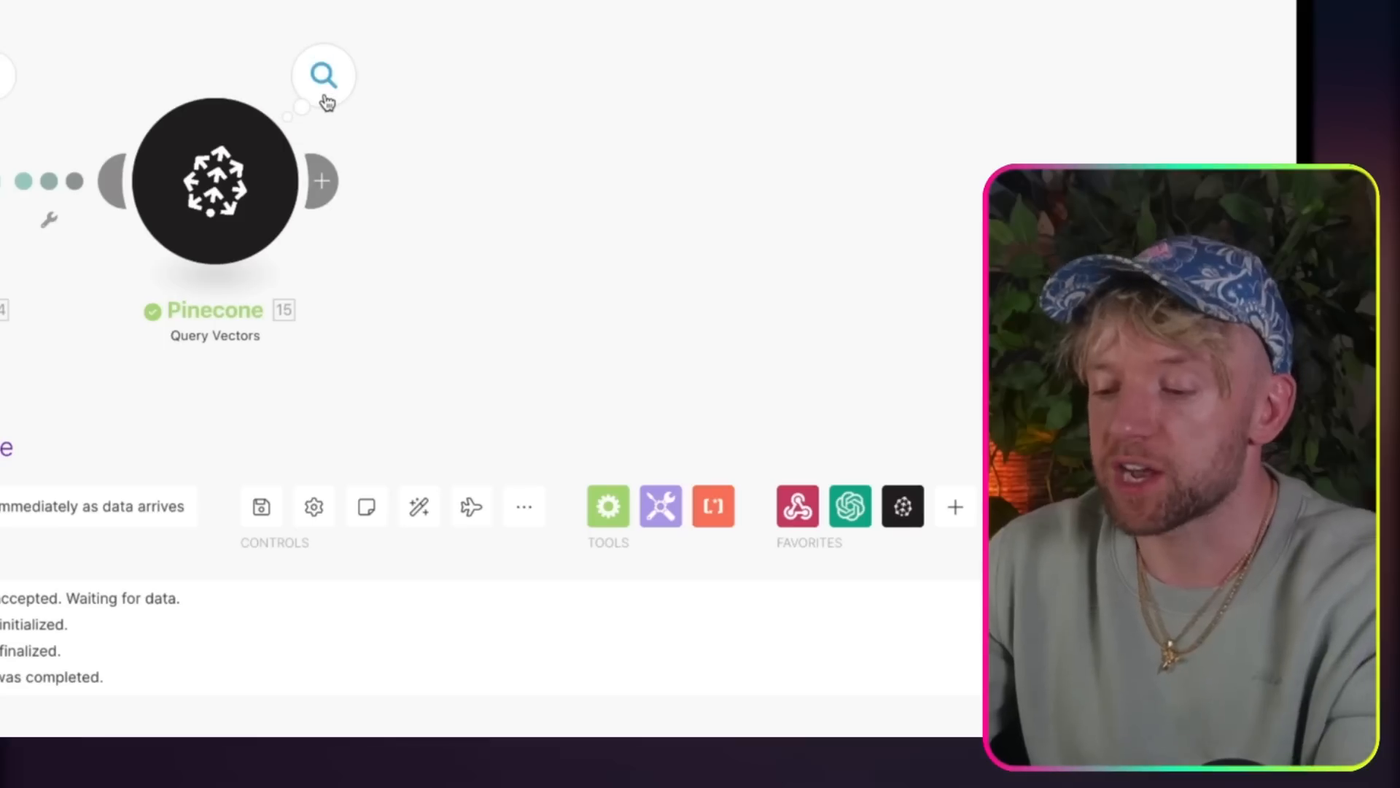
{"action": "left_click", "coordinate": [324, 96]}
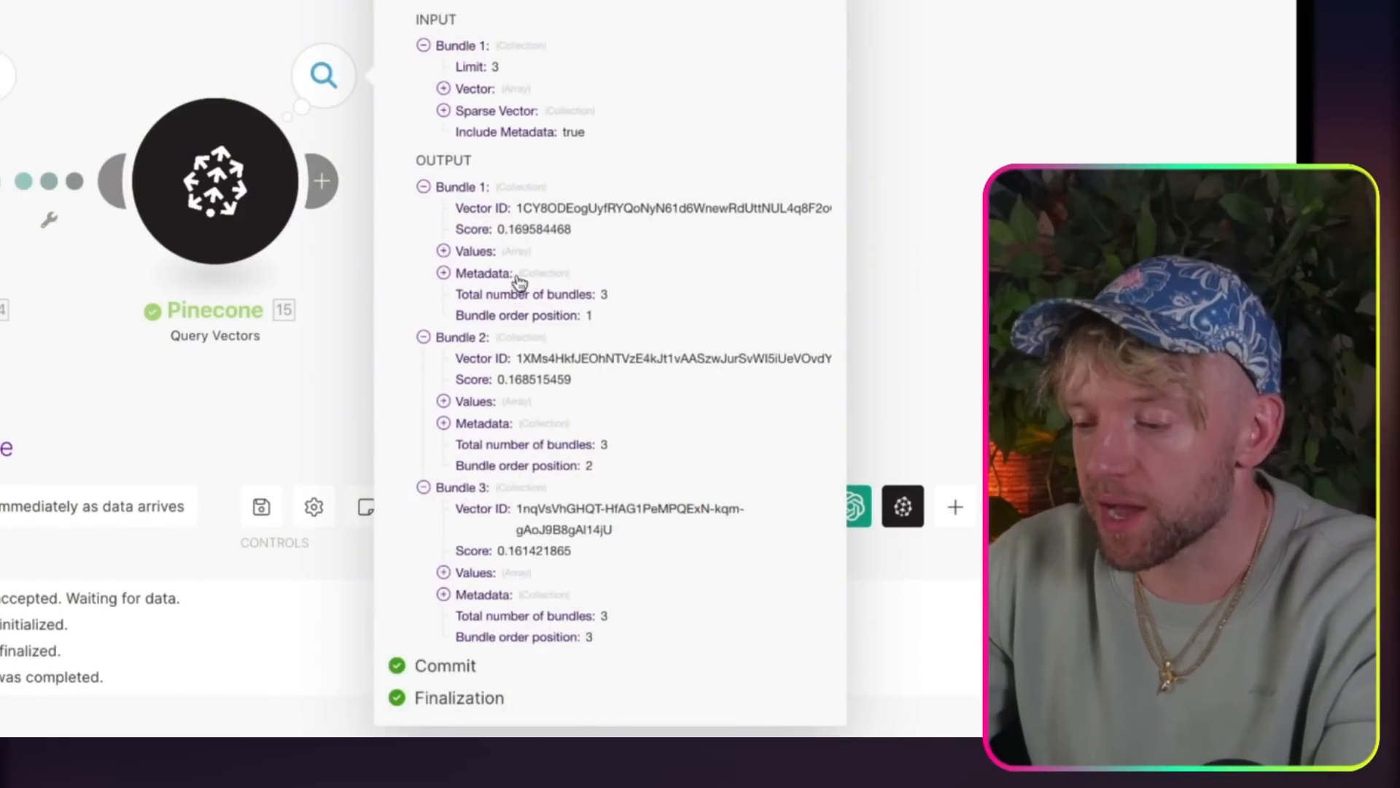
{"action": "left_click_drag", "start_coordinate": [523, 206], "coordinate": [613, 616]}
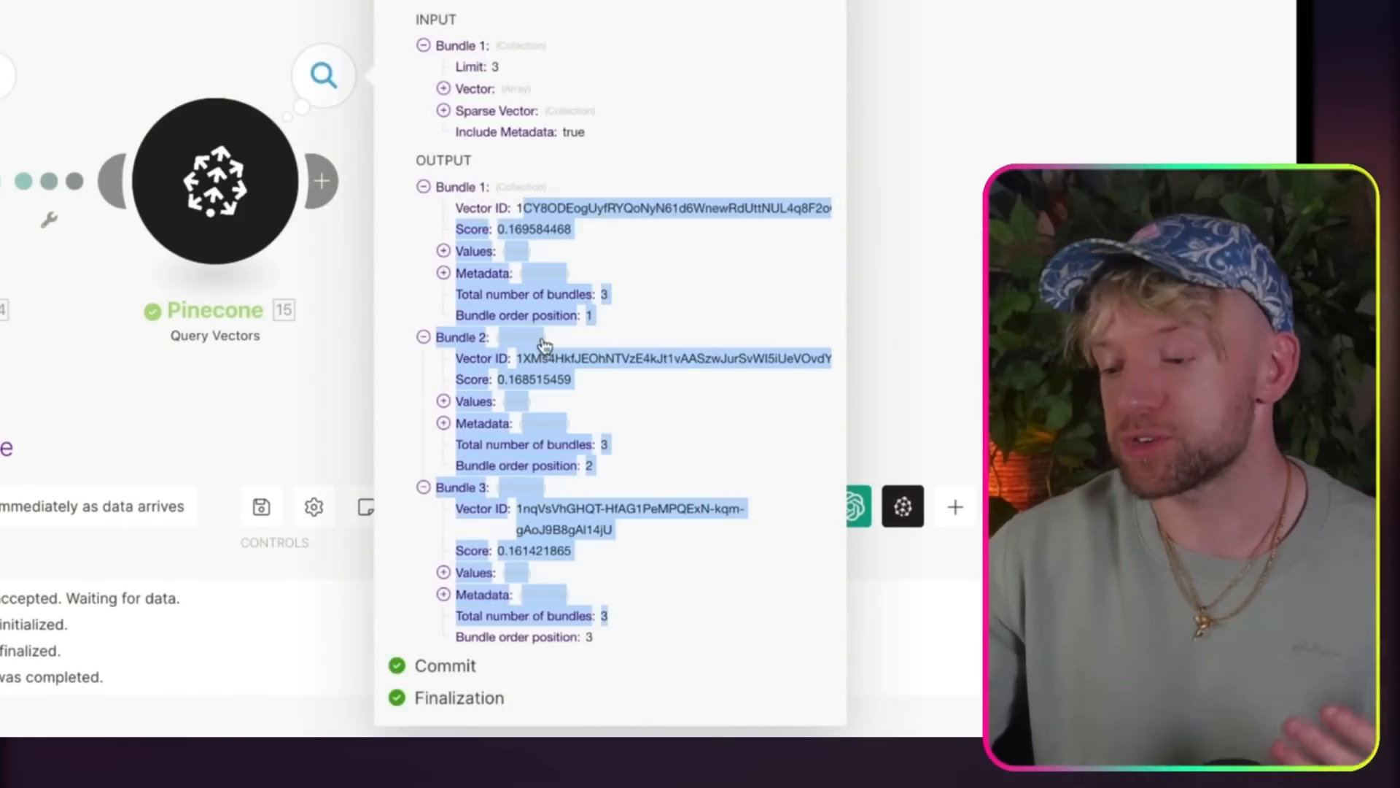
{"action": "left_click", "coordinate": [540, 251]}
{"action": "left_click", "coordinate": [473, 294]}
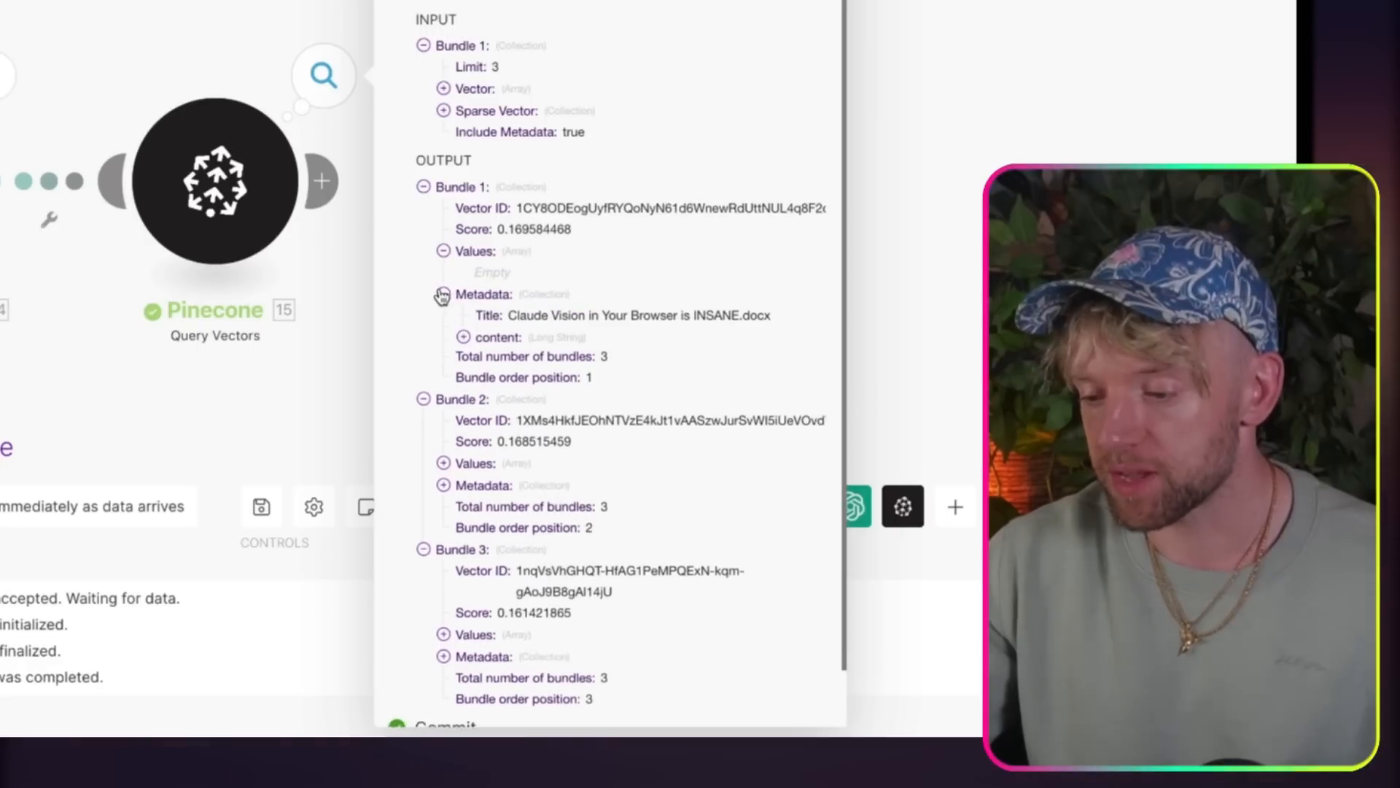
{"action": "left_click", "coordinate": [470, 337]}
{"action": "scroll", "coordinate": [540, 394], "scroll_direction": "down", "scroll_amount": 15}
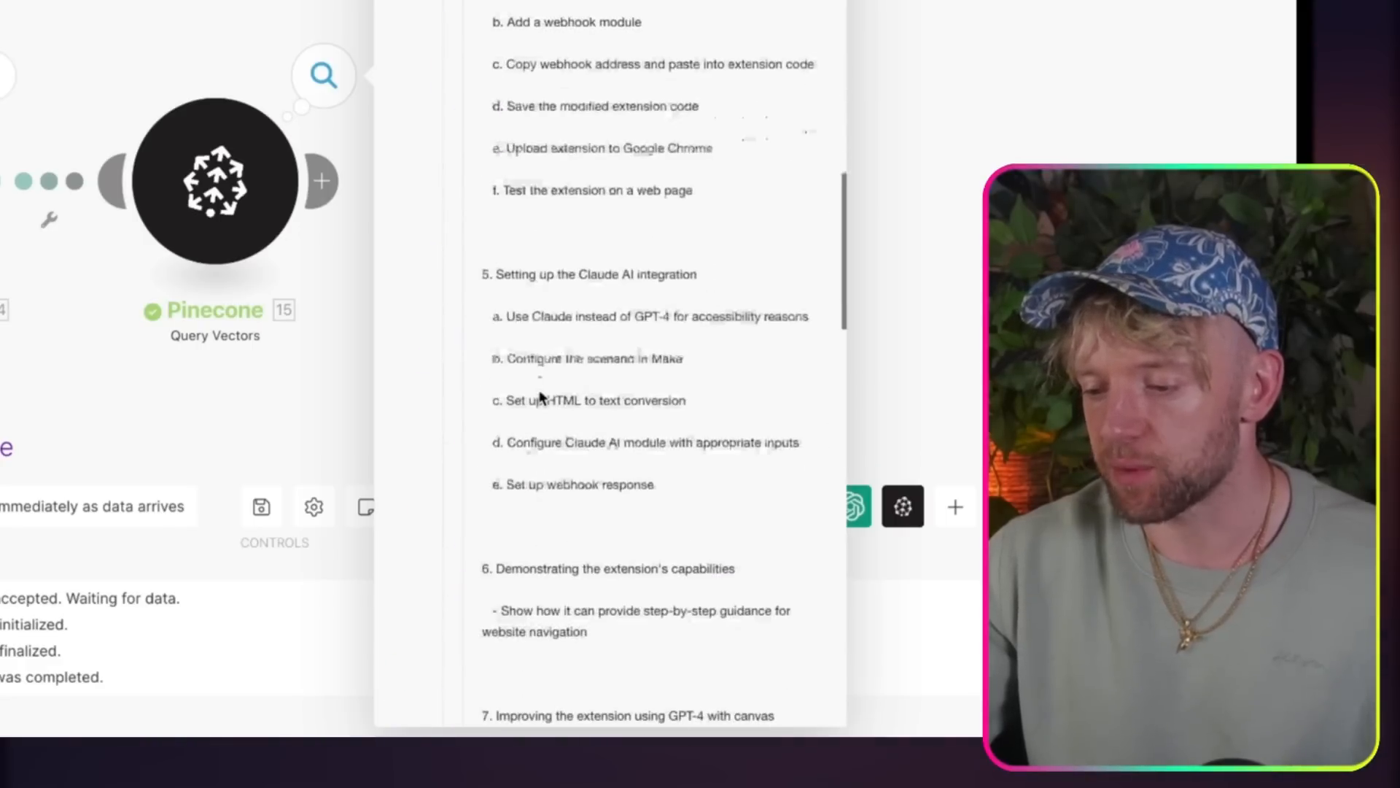
{"action": "scroll", "coordinate": [539, 397], "scroll_direction": "up", "scroll_amount": 8}
{"action": "left_click", "coordinate": [969, 204]}
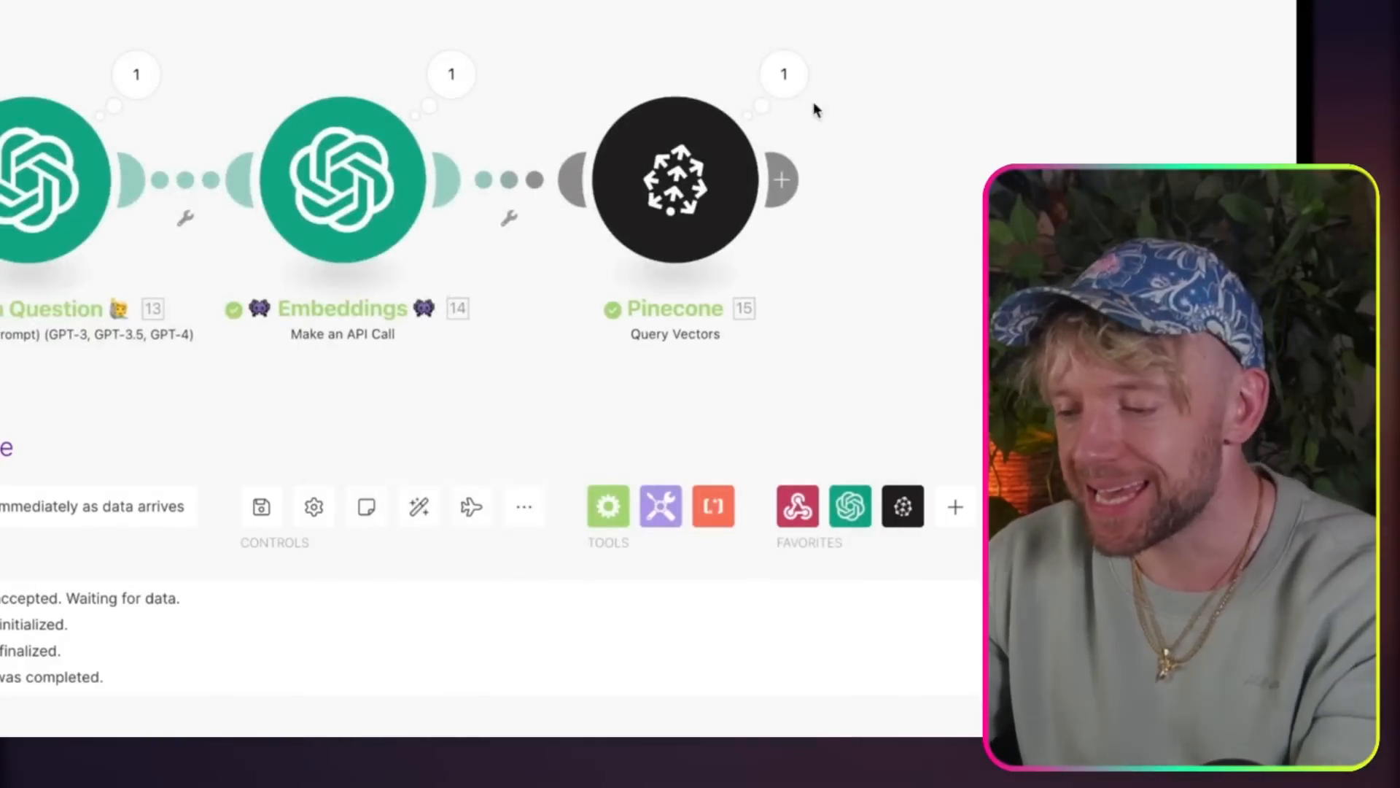
{"action": "left_click_drag", "start_coordinate": [935, 46], "coordinate": [422, 53]}
{"action": "left_click", "coordinate": [282, 70]}
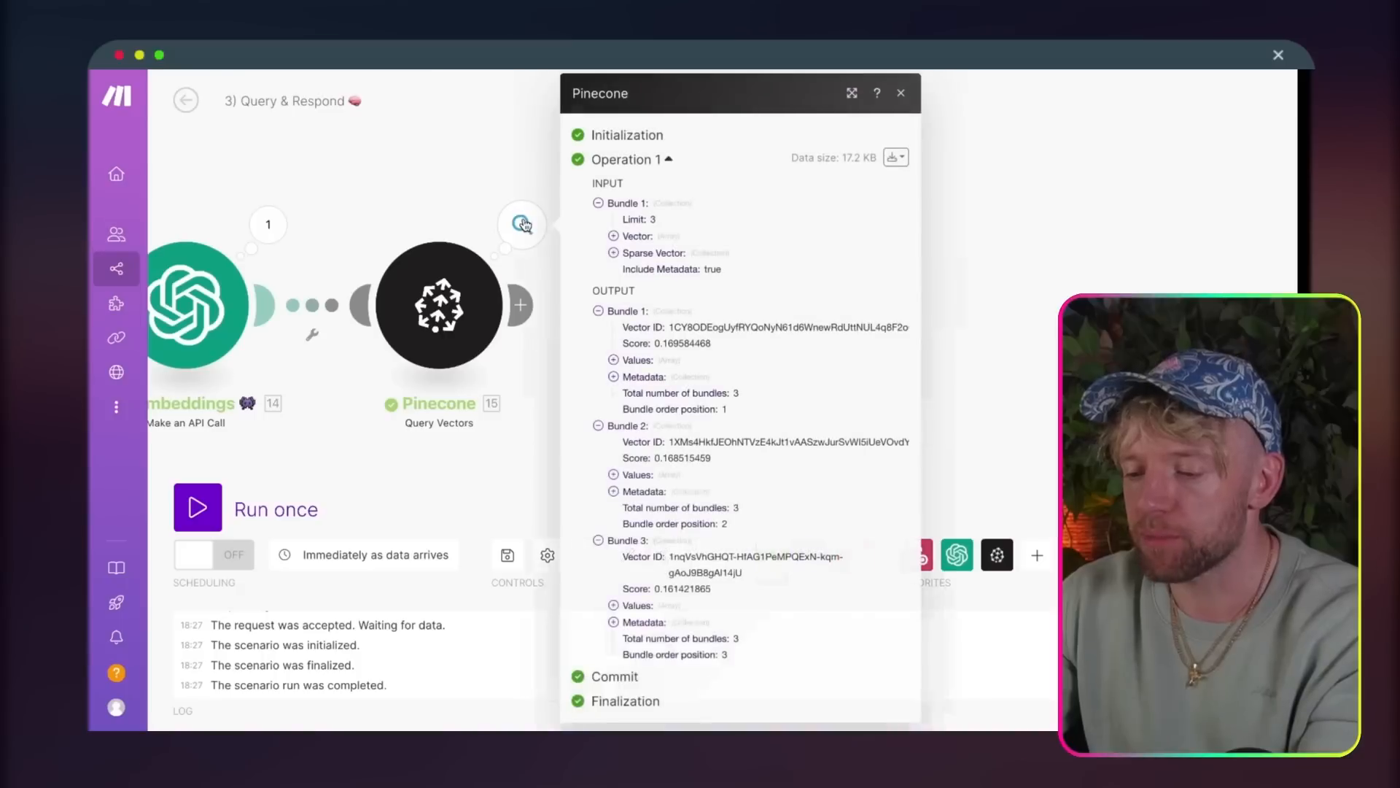
{"action": "left_click", "coordinate": [974, 250]}
Step: Search the apps for array and add the Flow Control Array aggregator after Pinecone
{"action": "left_click", "coordinate": [520, 305]}
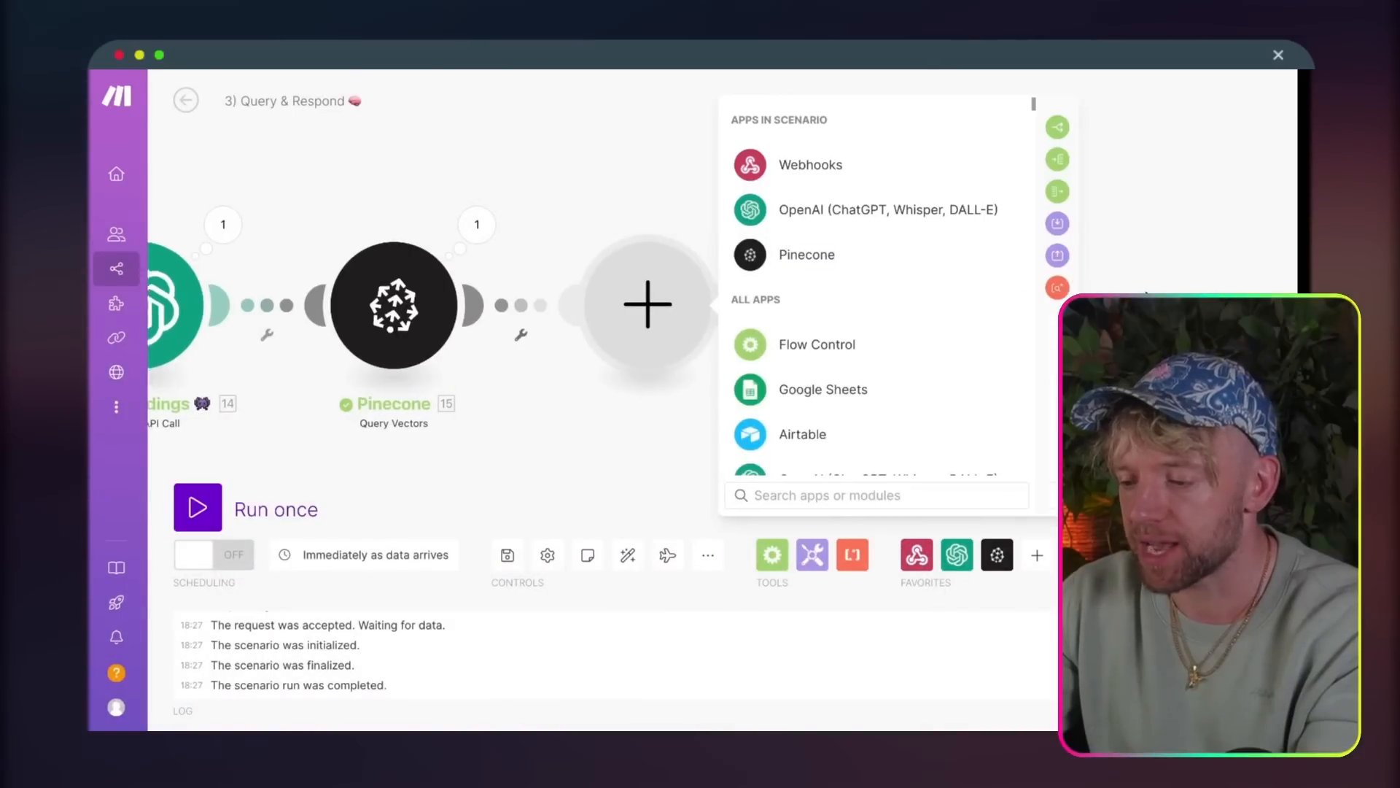
{"action": "type", "text": "arrary"}
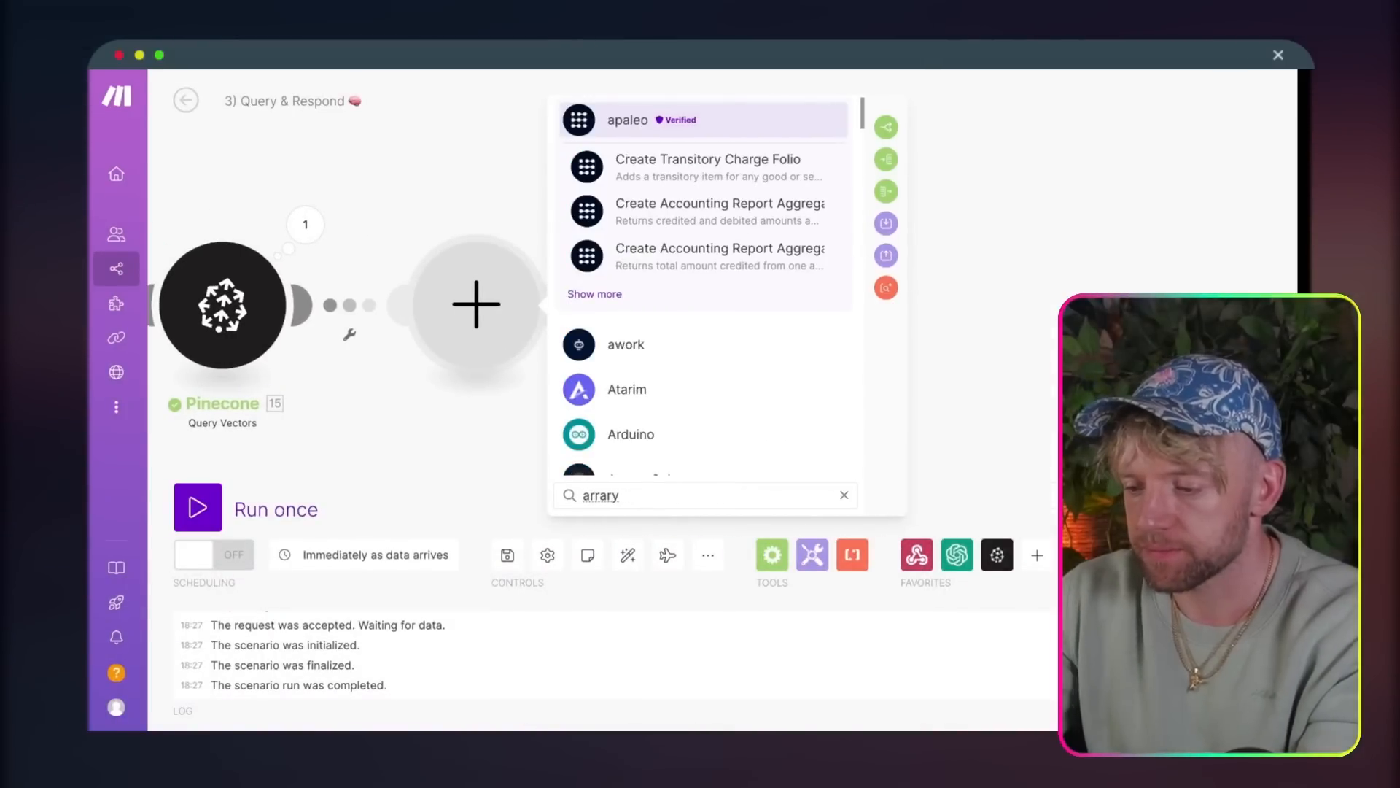
{"action": "key", "text": "BackSpace"}
{"action": "key", "text": "BackSpace"}
{"action": "key", "text": "BackSpace"}
{"action": "key", "text": "BackSpace"}
{"action": "key", "text": "BackSpace"}
{"action": "key", "text": "BackSpace"}
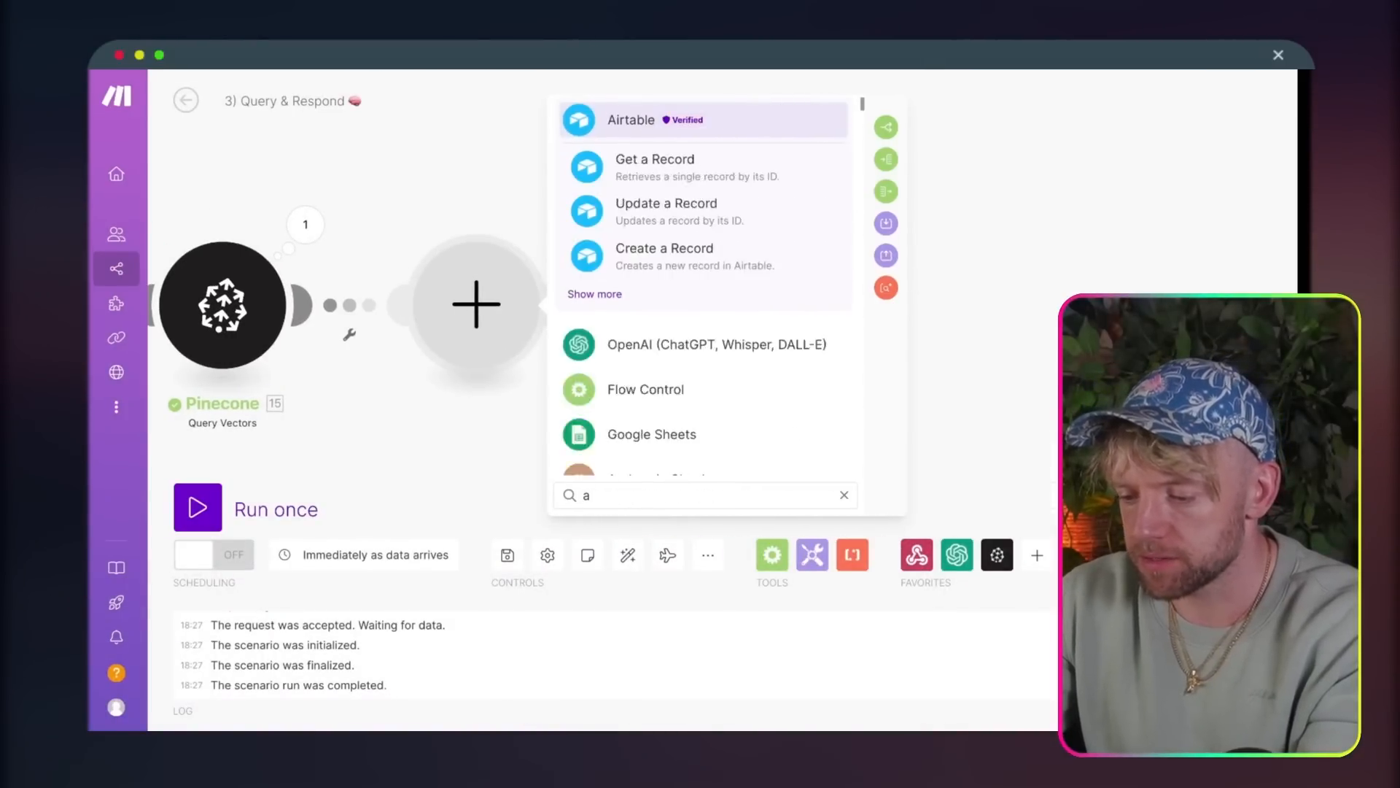
{"action": "type", "text": "rray"}
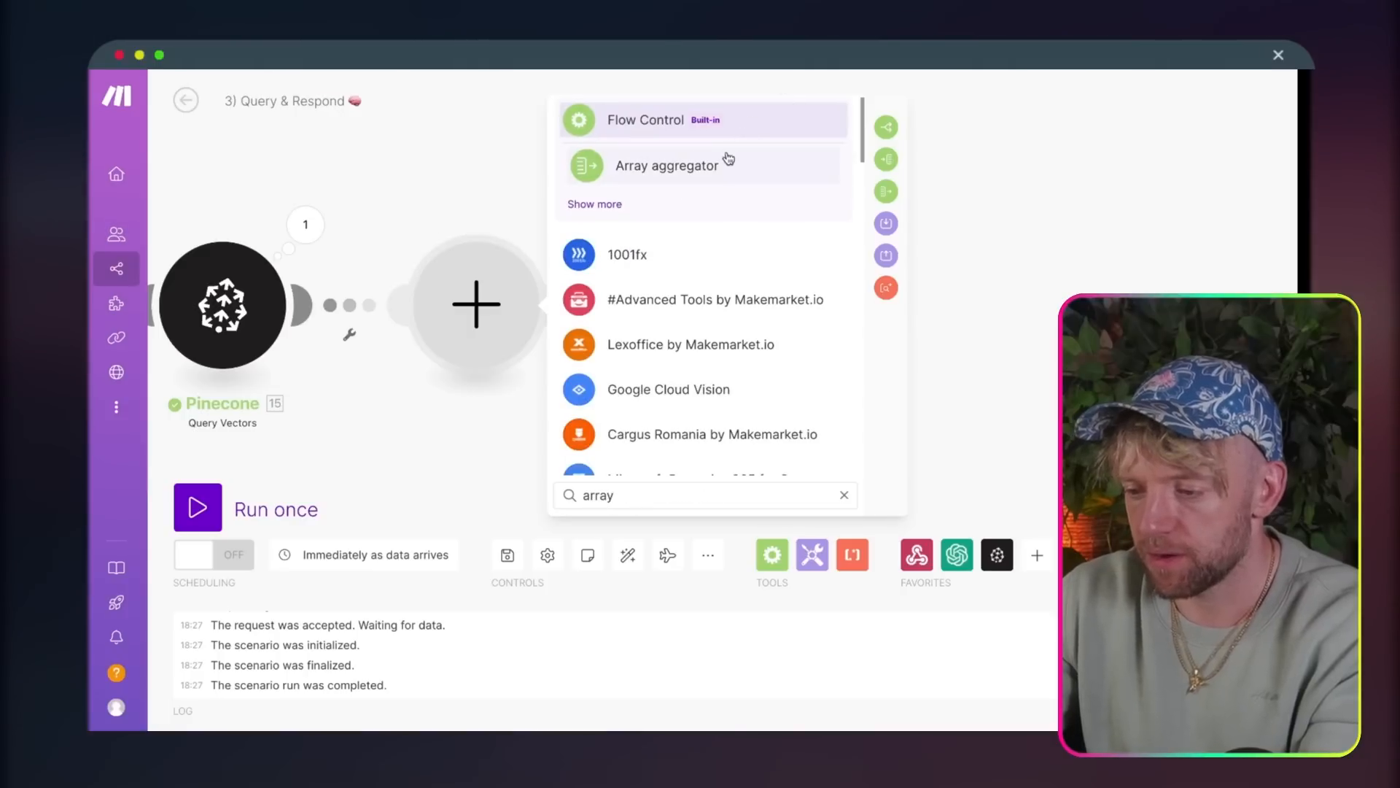
{"action": "left_click", "coordinate": [726, 160]}
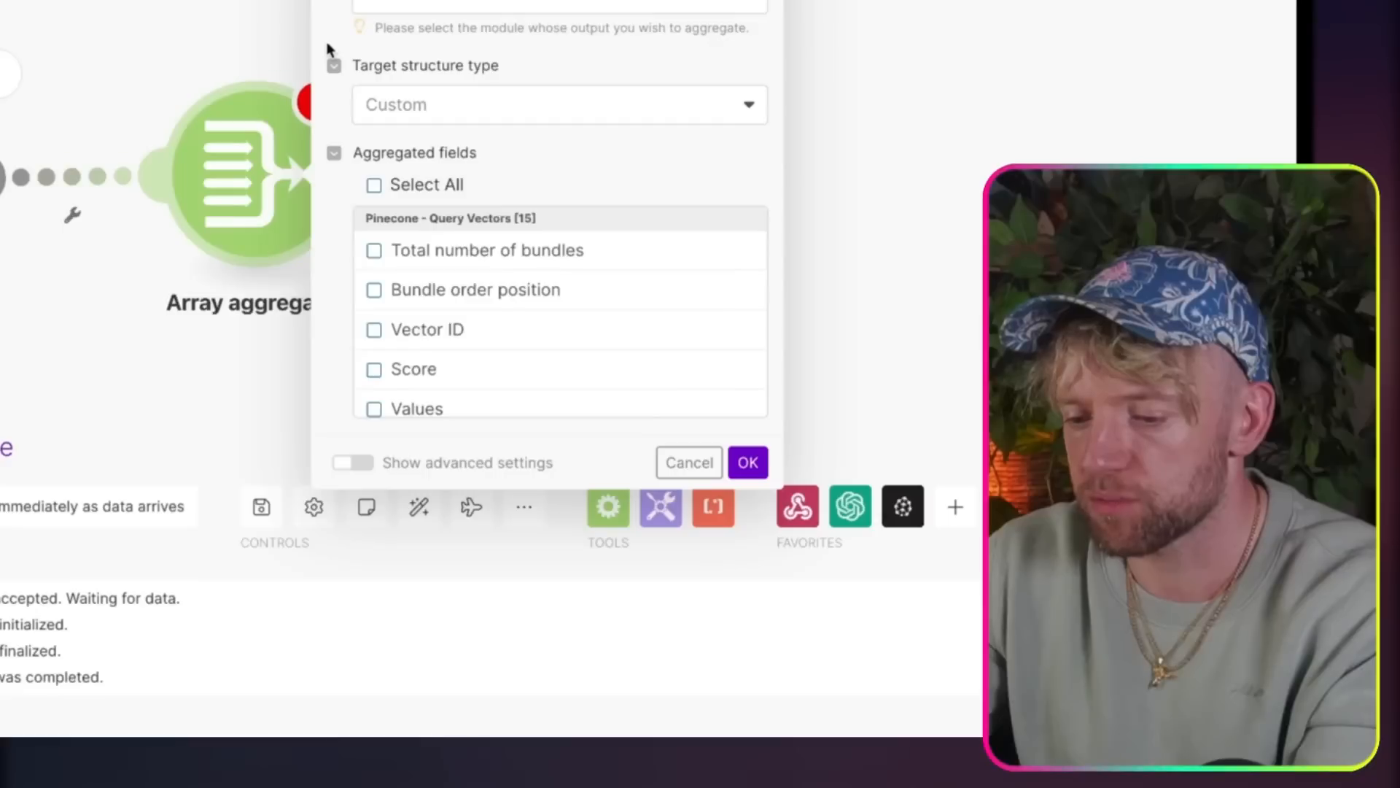
Step: Set the aggregator's source module to Pinecone - Query Vectors and include Vector ID and Values in the aggregated fields
{"action": "left_click", "coordinate": [589, 166]}
{"action": "left_click", "coordinate": [453, 32]}
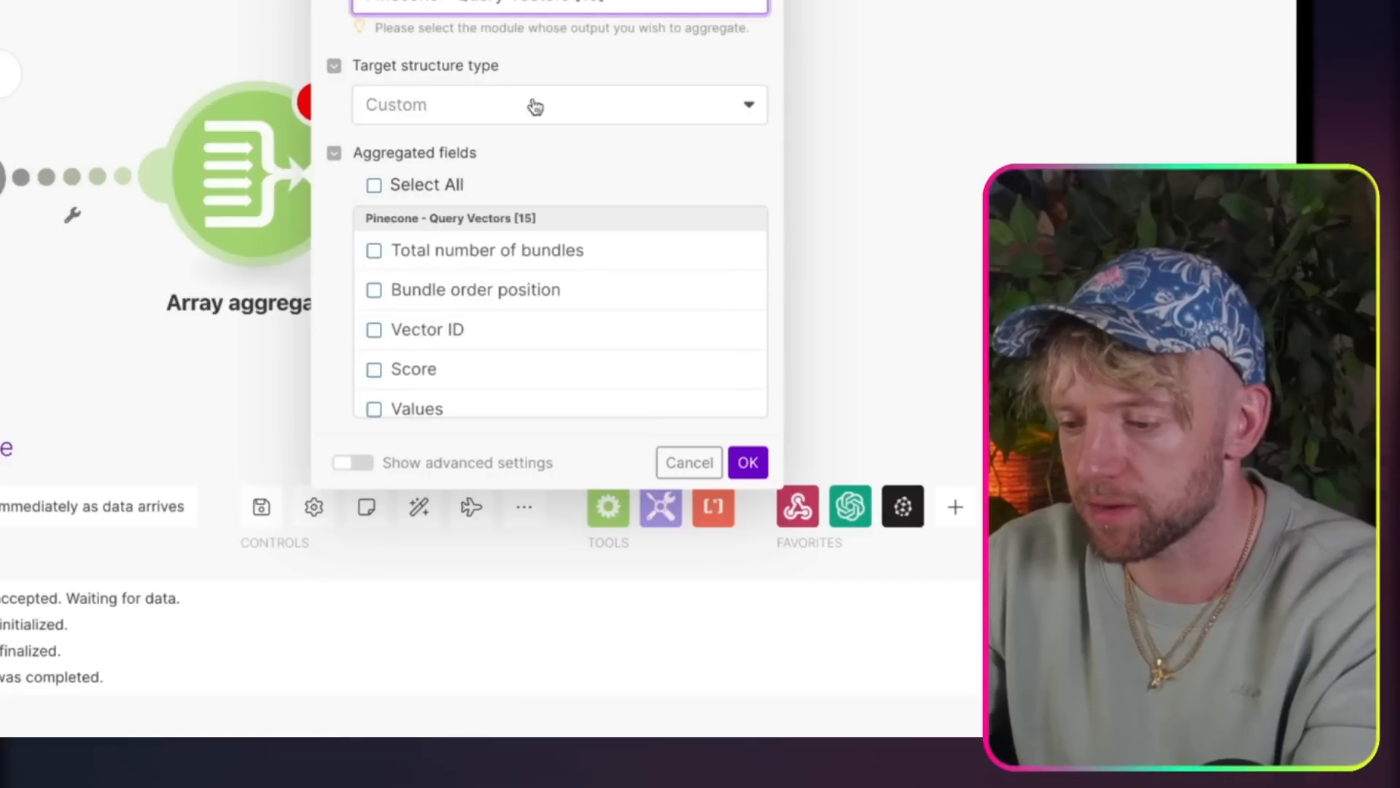
{"action": "scroll", "coordinate": [454, 353], "scroll_direction": "down", "scroll_amount": 3}
{"action": "left_click", "coordinate": [463, 241]}
{"action": "scroll", "coordinate": [532, 353], "scroll_direction": "down", "scroll_amount": 2}
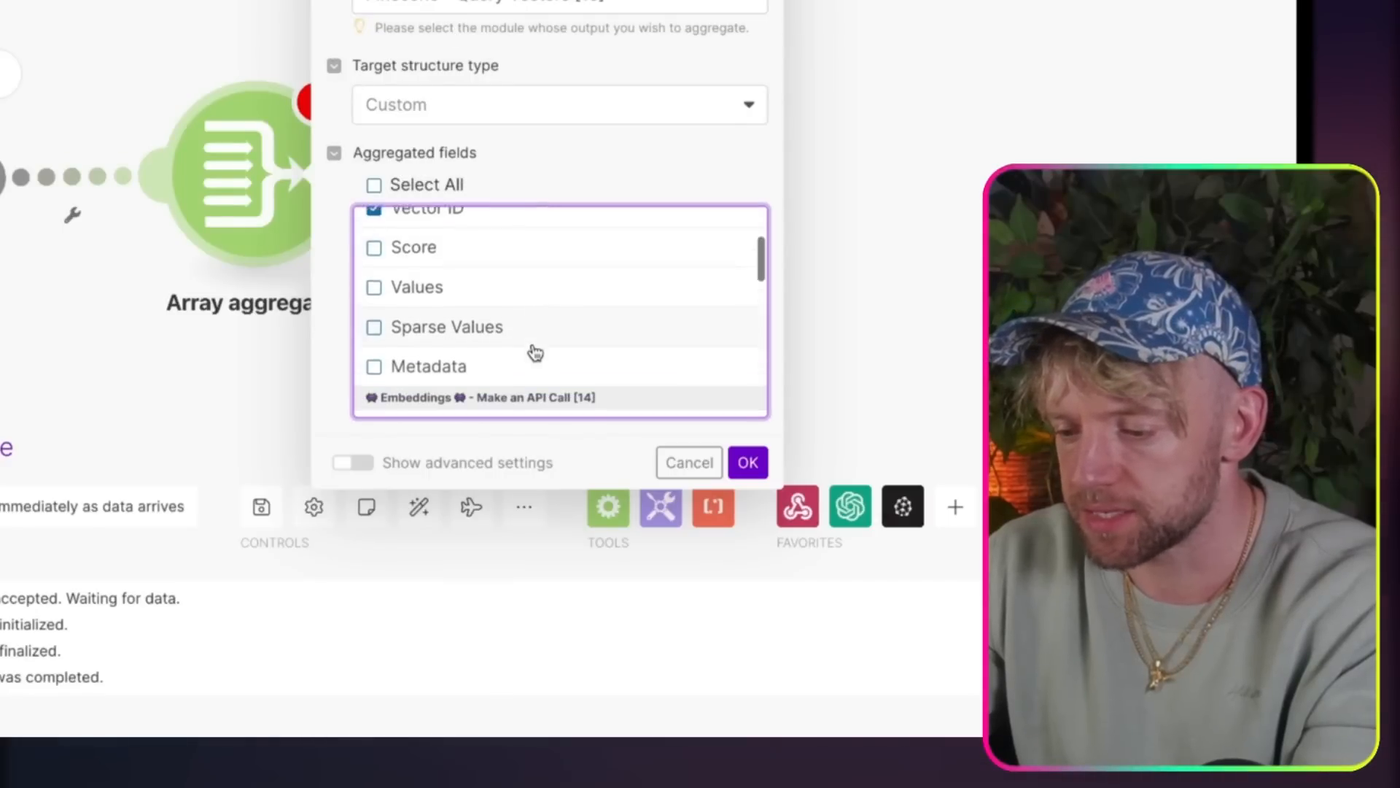
{"action": "scroll", "coordinate": [535, 352], "scroll_direction": "up", "scroll_amount": 2}
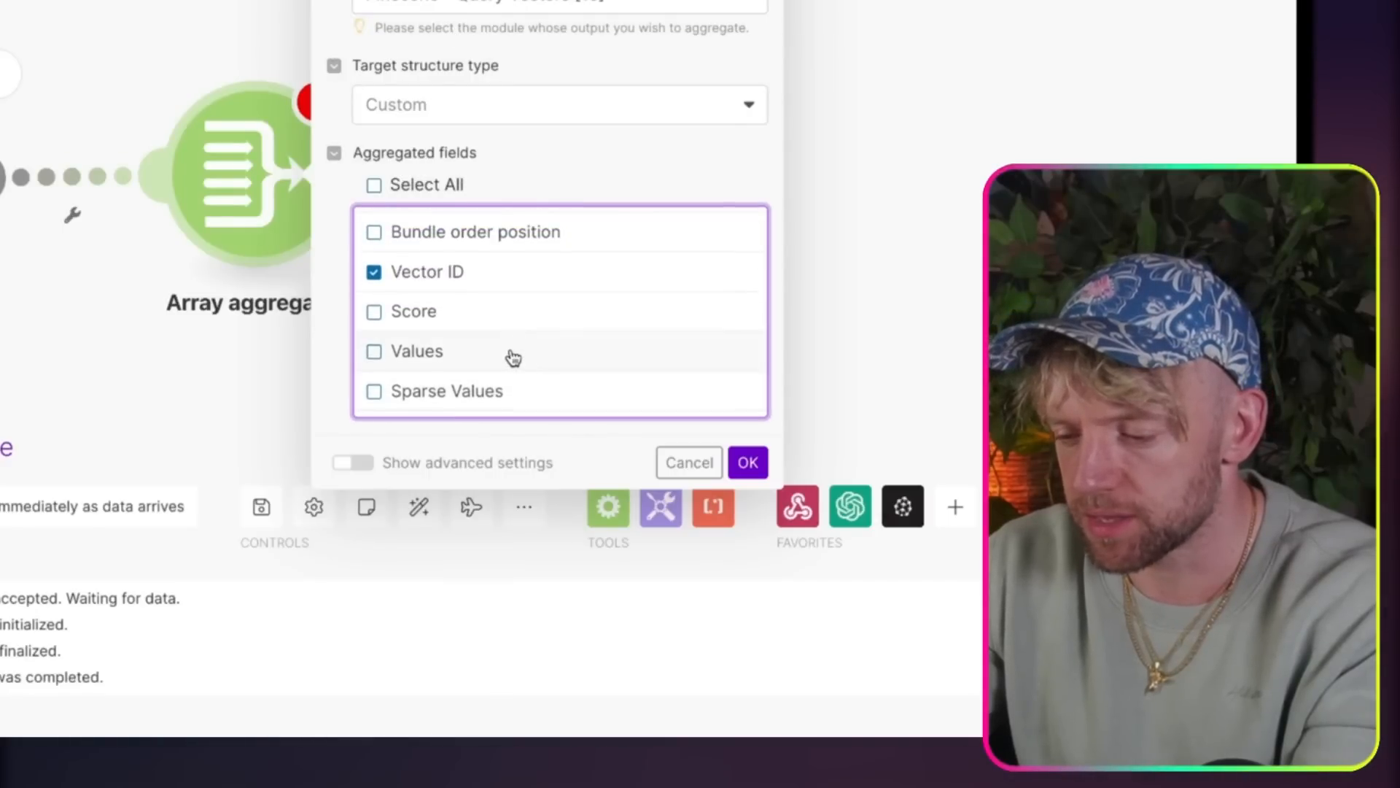
{"action": "left_click", "coordinate": [514, 357]}
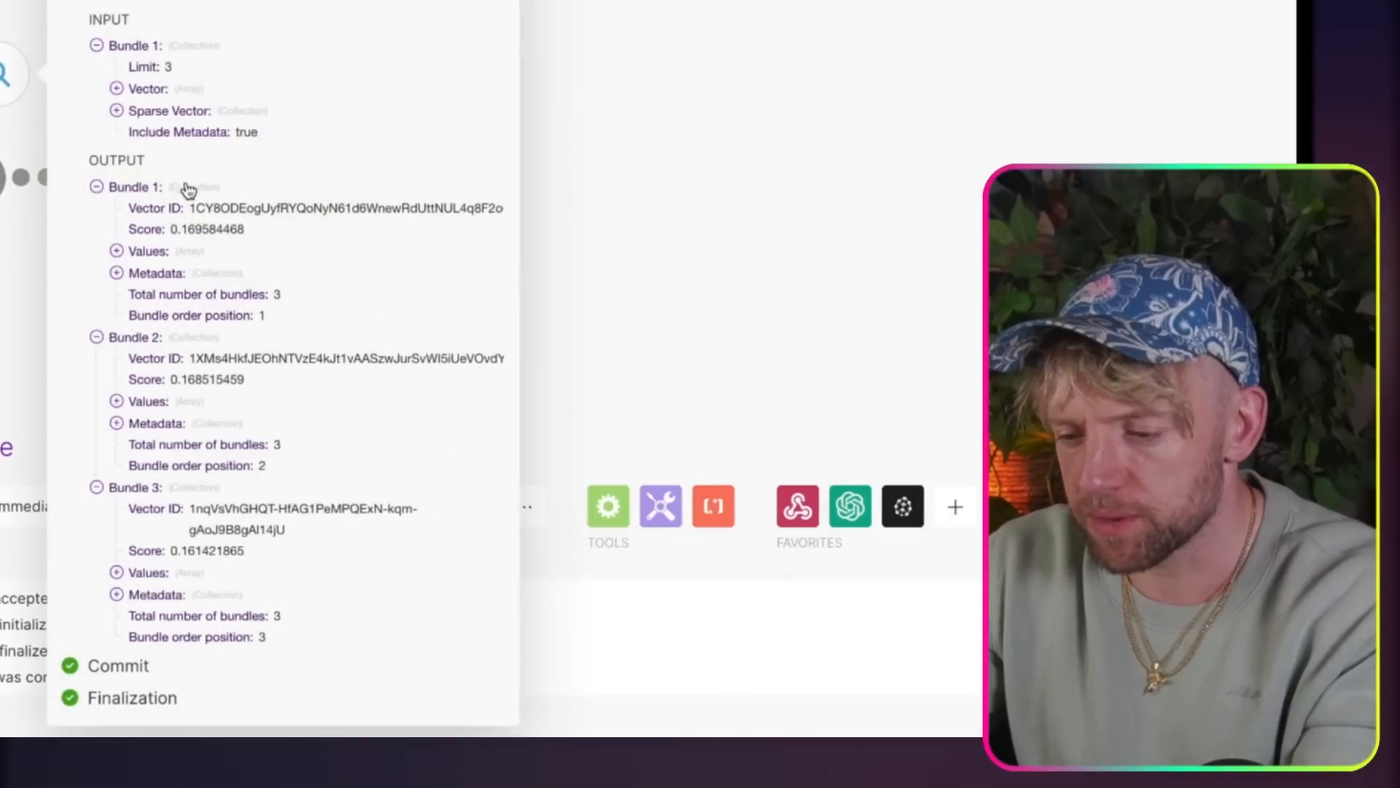
Step: Check the first Pinecone bundle's values and metadata, replace Values with Metadata in the aggregated fields, and save the Array aggregator
{"action": "left_click", "coordinate": [117, 251]}
{"action": "left_click", "coordinate": [116, 294]}
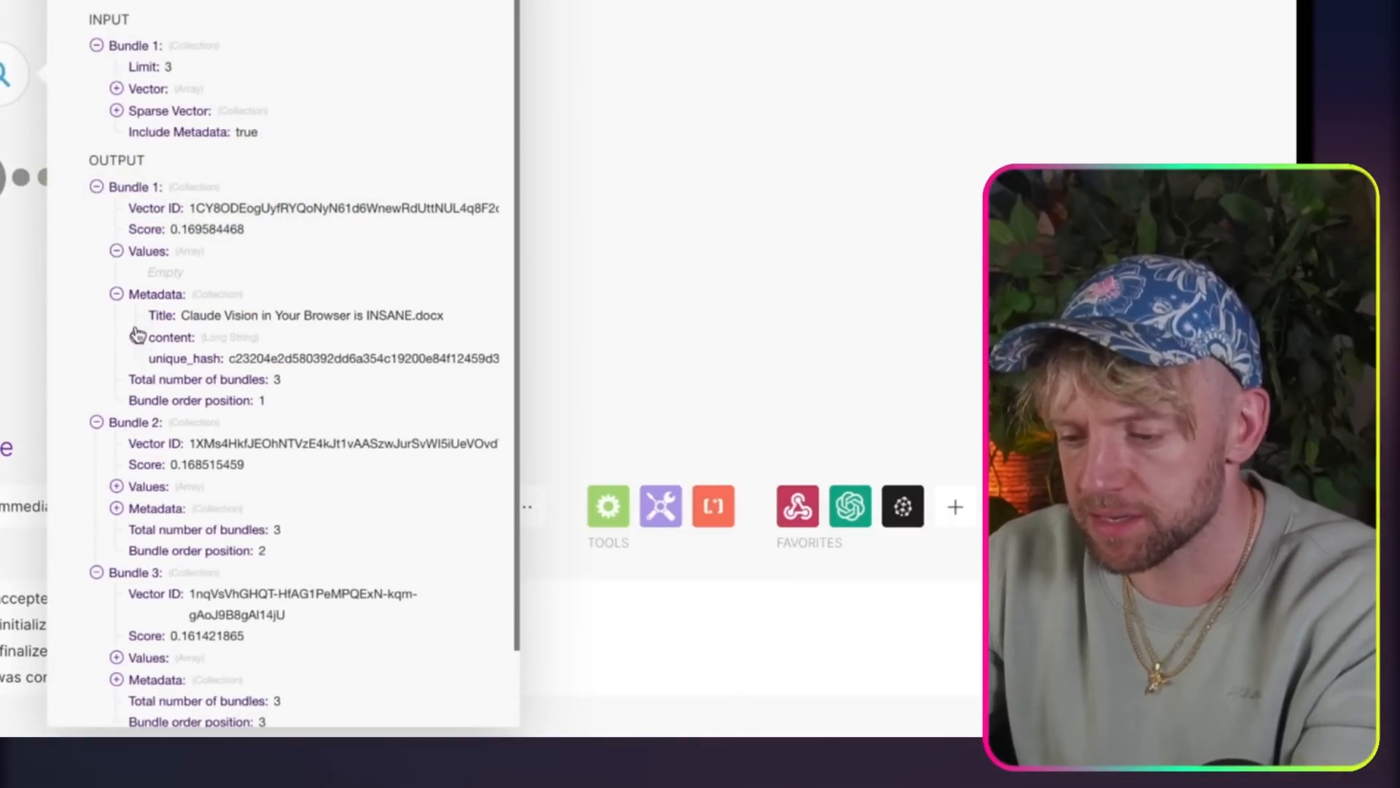
{"action": "left_click", "coordinate": [135, 339]}
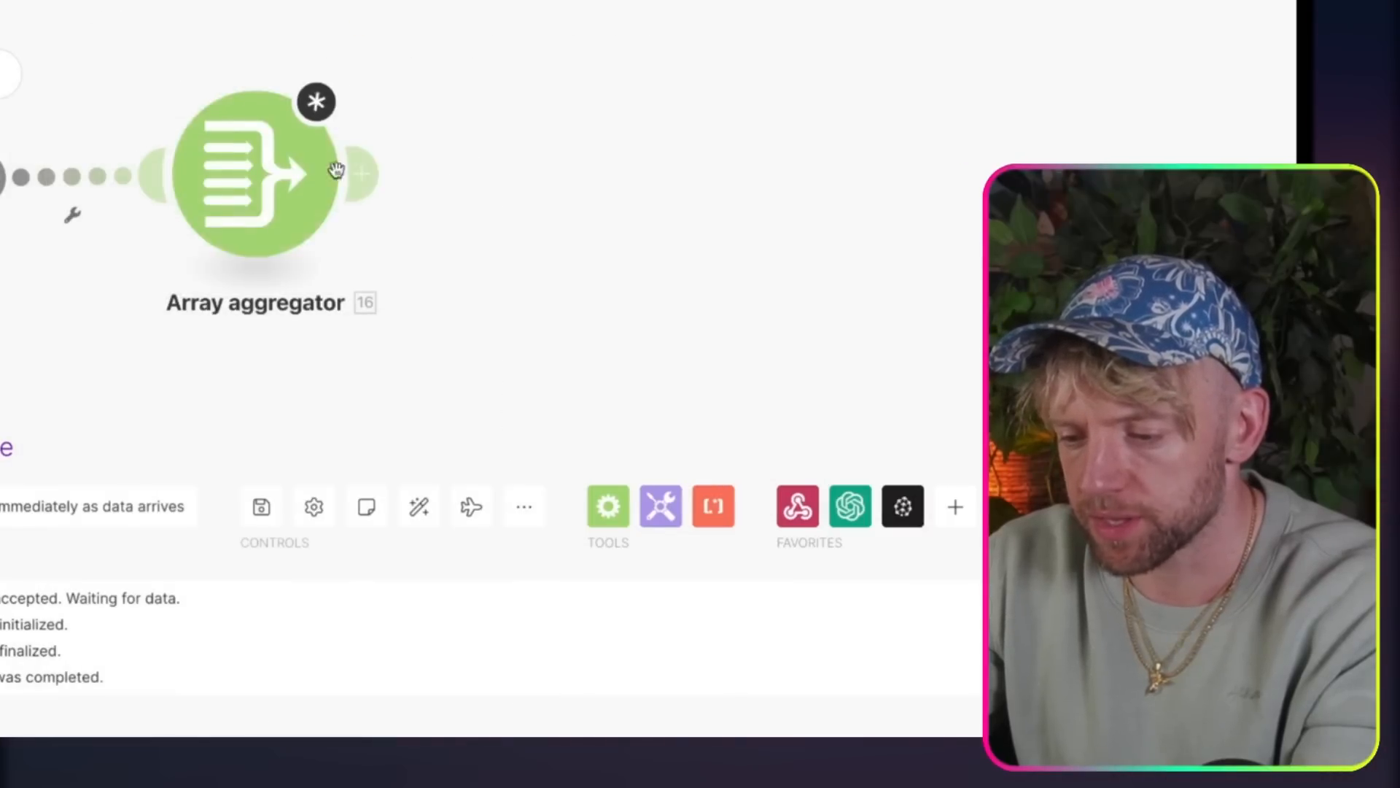
{"action": "left_click", "coordinate": [284, 171]}
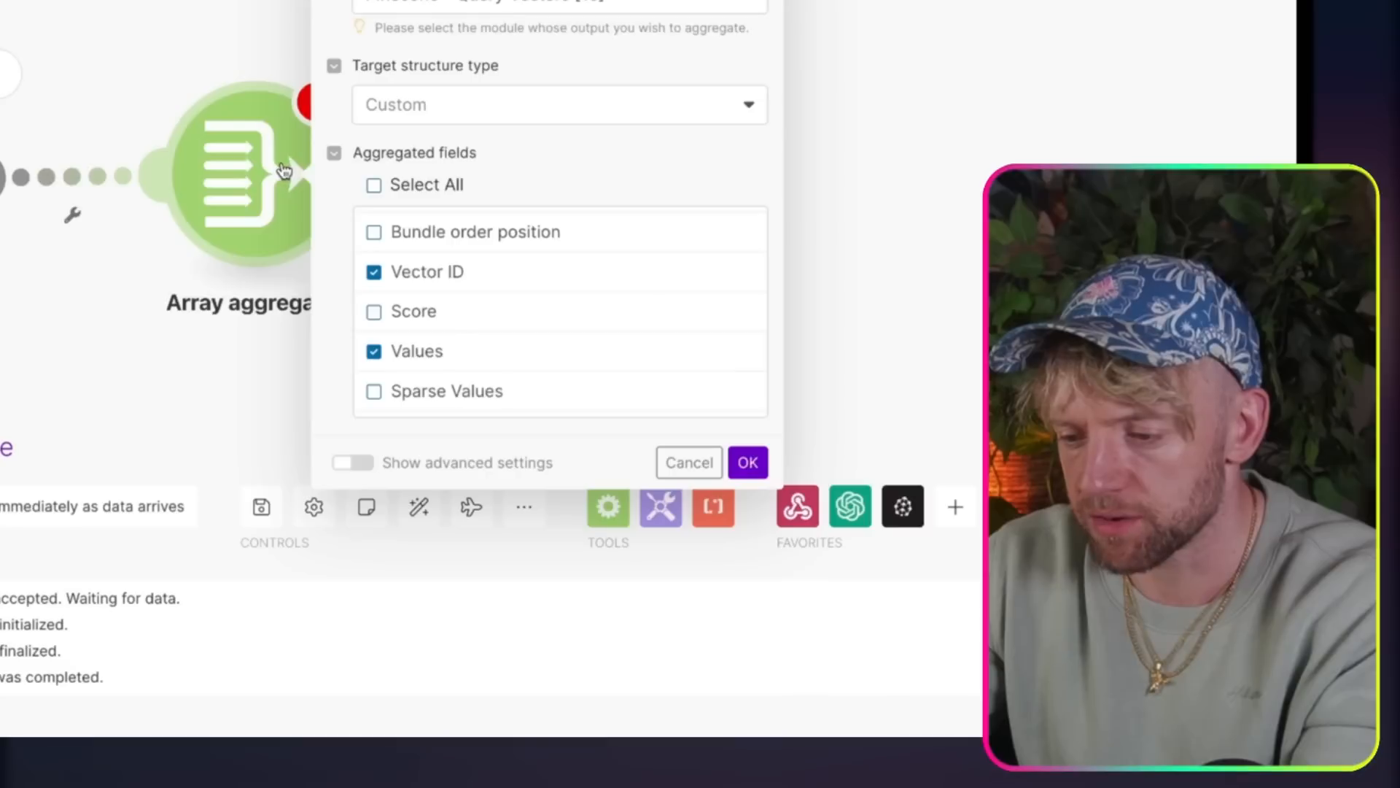
{"action": "left_click", "coordinate": [481, 365]}
{"action": "scroll", "coordinate": [503, 363], "scroll_direction": "down", "scroll_amount": 3}
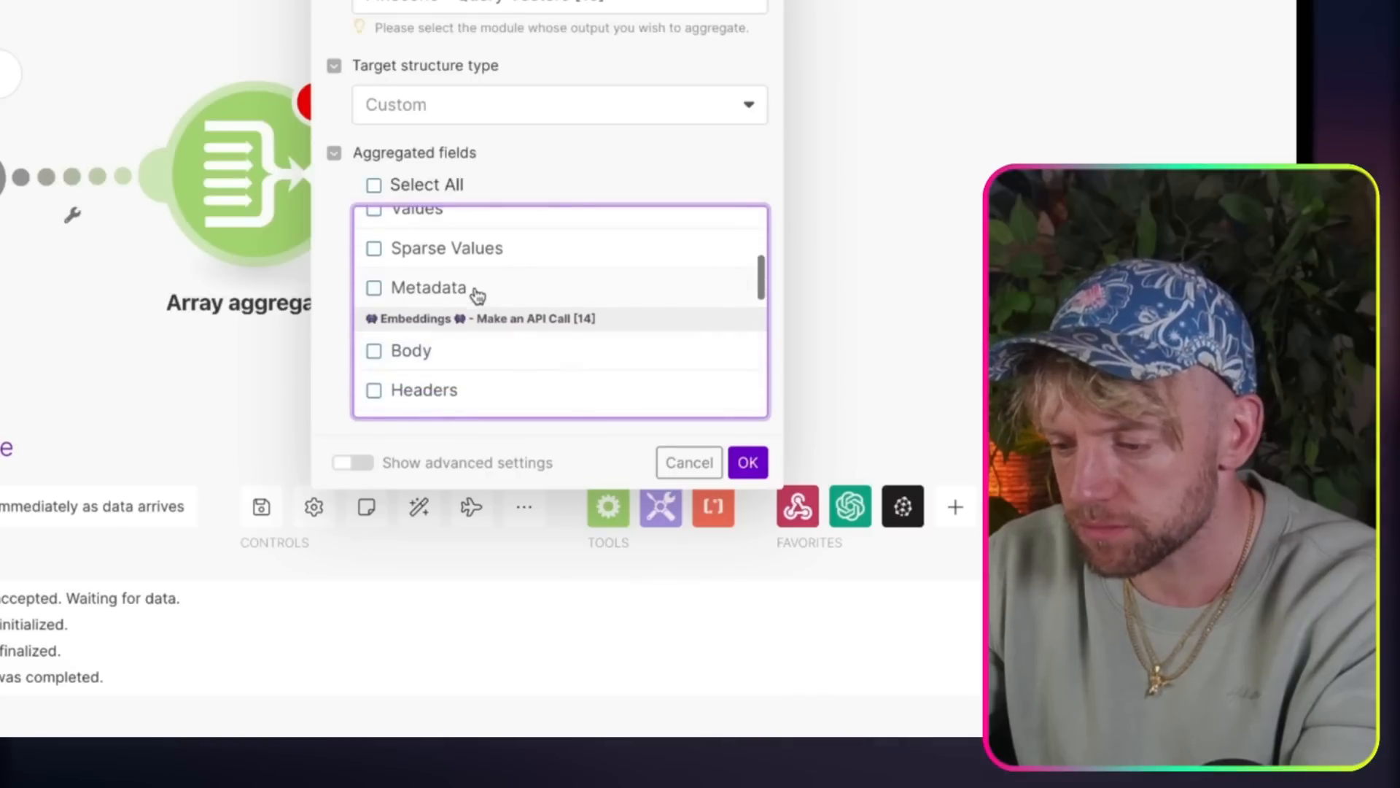
{"action": "left_click", "coordinate": [475, 294]}
{"action": "scroll", "coordinate": [583, 299], "scroll_direction": "up", "scroll_amount": 5}
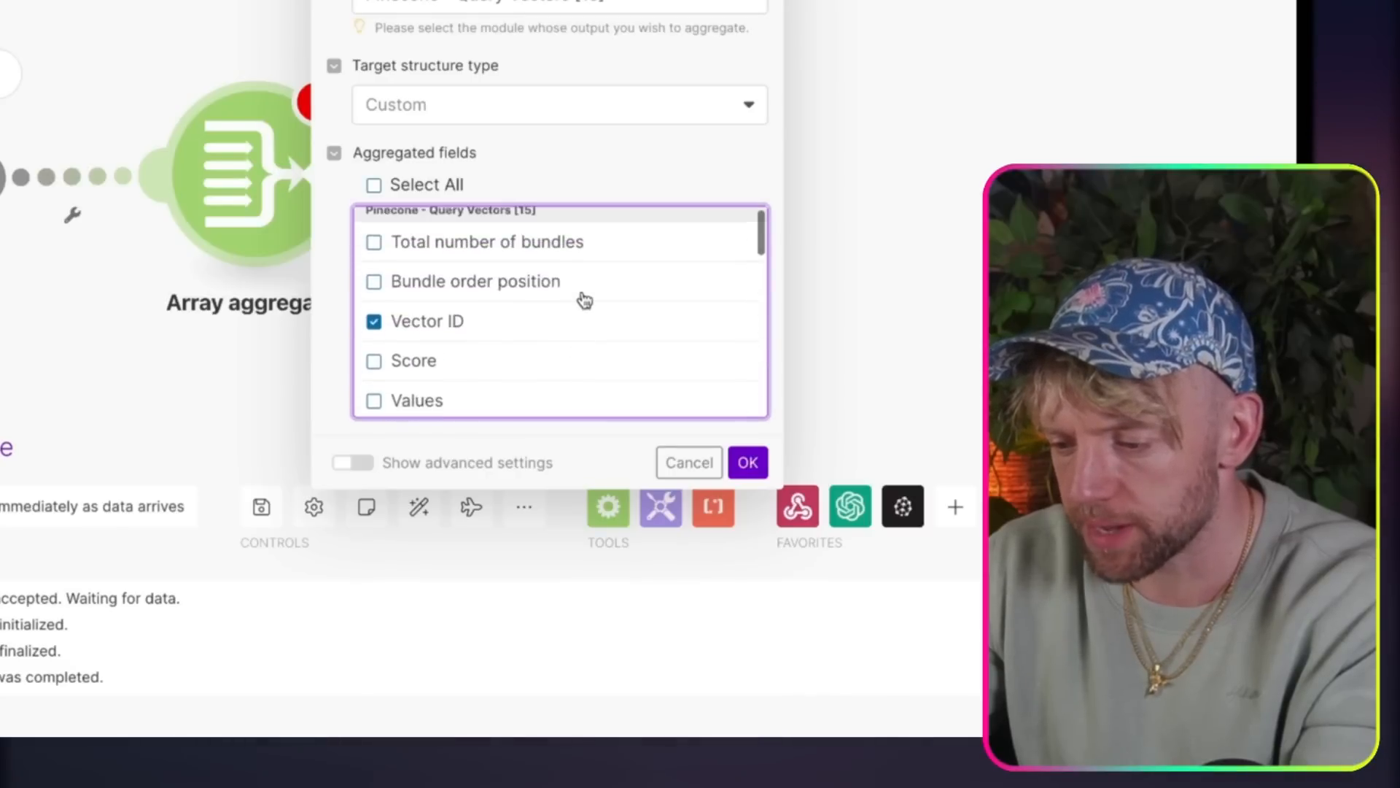
{"action": "left_click", "coordinate": [747, 462]}
Step: Run the scenario once, overriding the warning that the Array aggregator is the last module in the route
{"action": "left_click", "coordinate": [203, 512]}
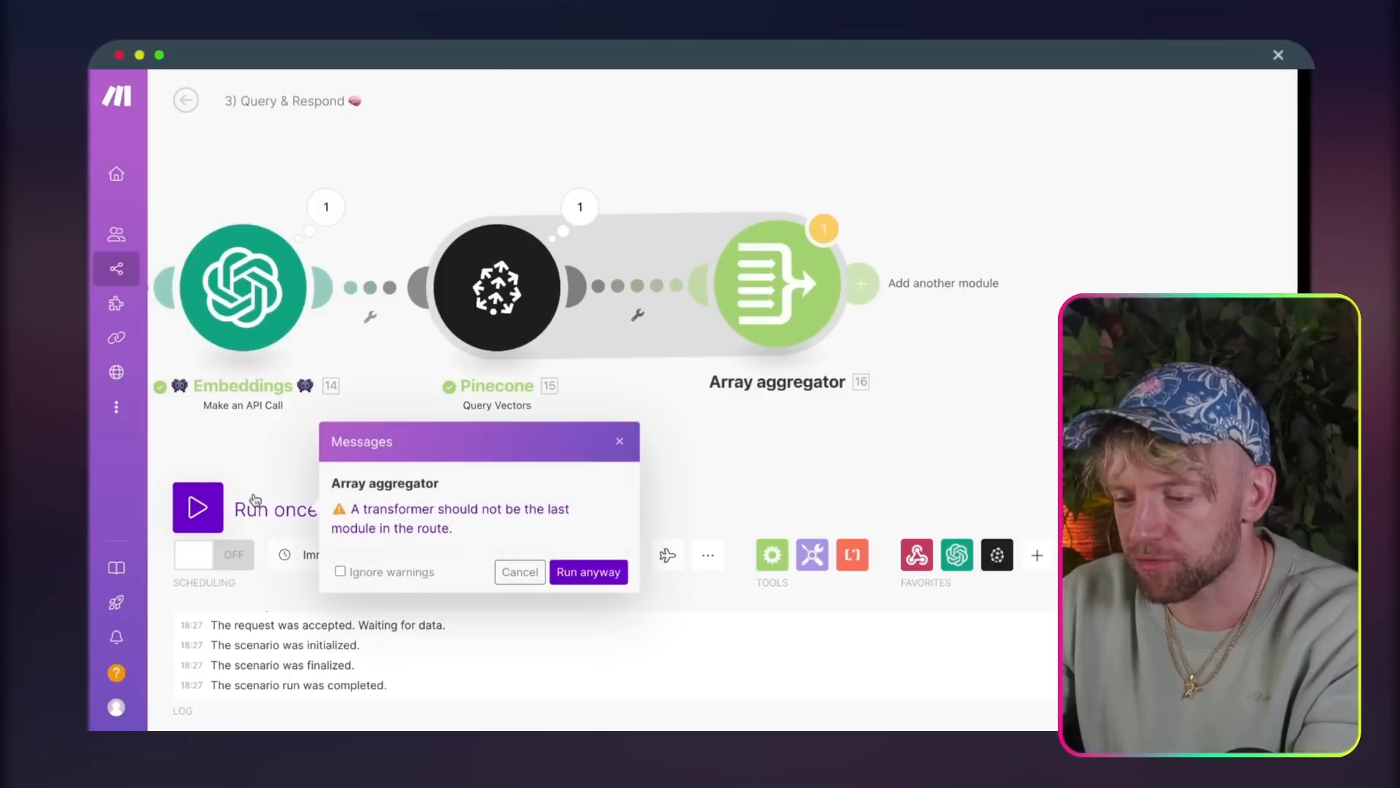
{"action": "left_click", "coordinate": [519, 571]}
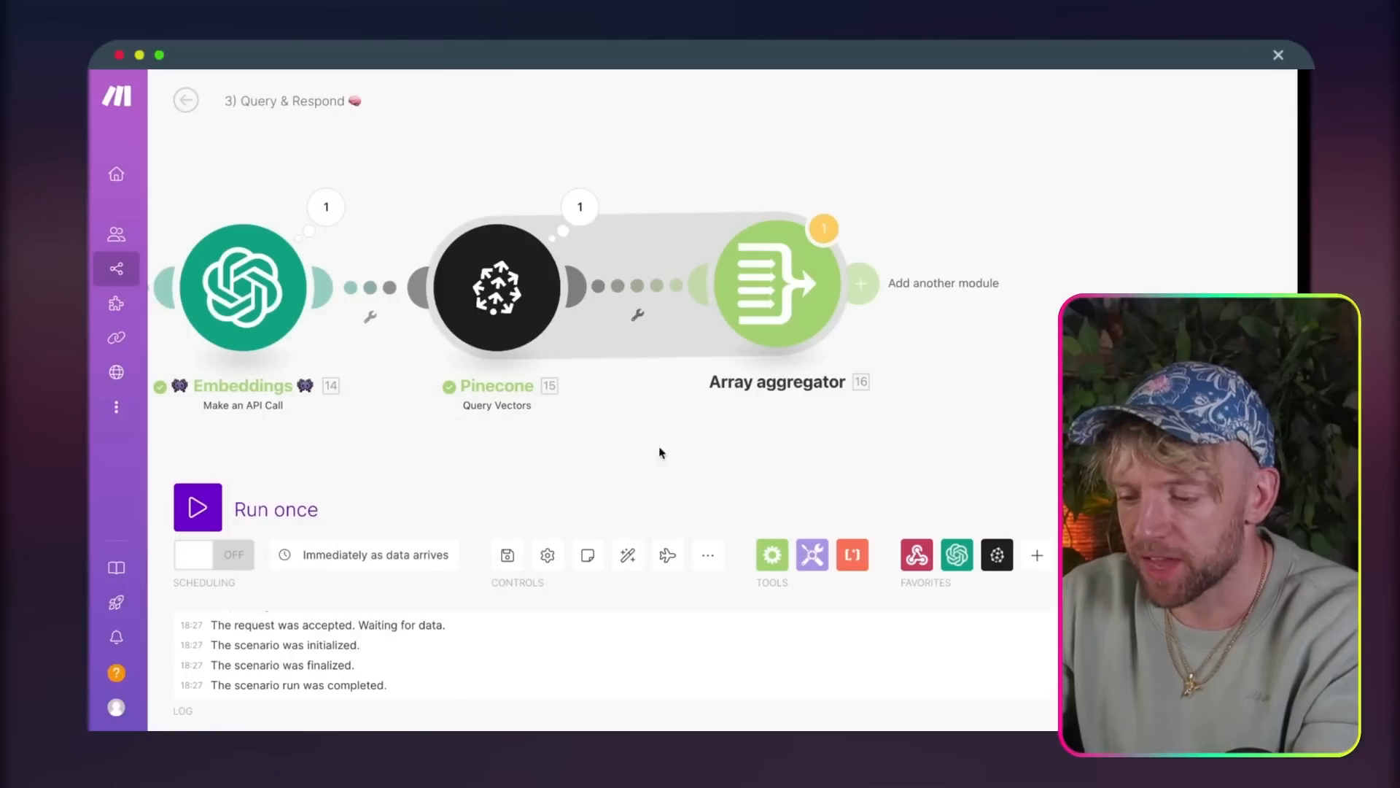
{"action": "left_click", "coordinate": [203, 513]}
{"action": "left_click", "coordinate": [584, 571]}
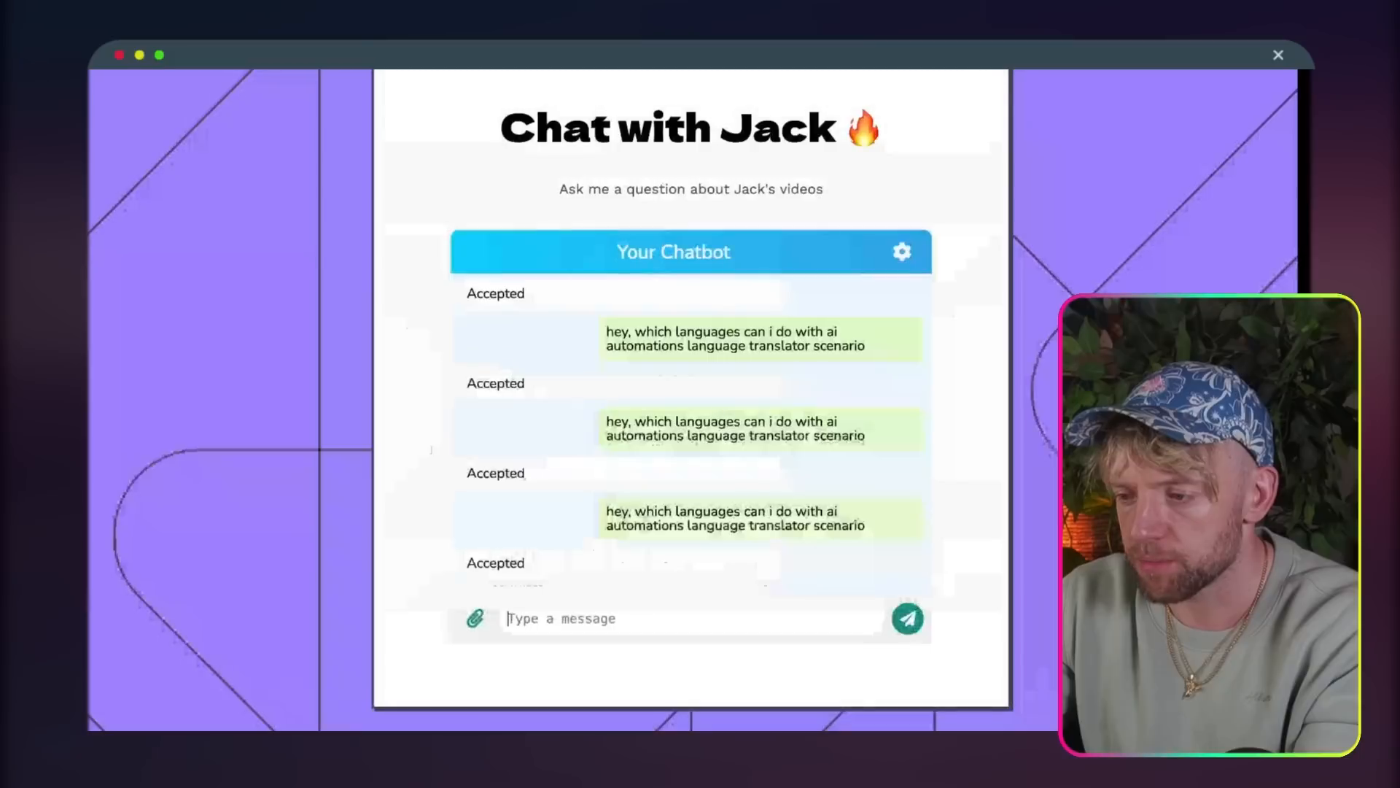
Step: Copy the earlier question about the AI automations language translator scenario and send it again in the chatbot
{"action": "triple_click", "coordinate": [751, 510]}
{"action": "key", "text": "ctrl+c"}
{"action": "left_click", "coordinate": [678, 614]}
{"action": "key", "text": "ctrl+v"}
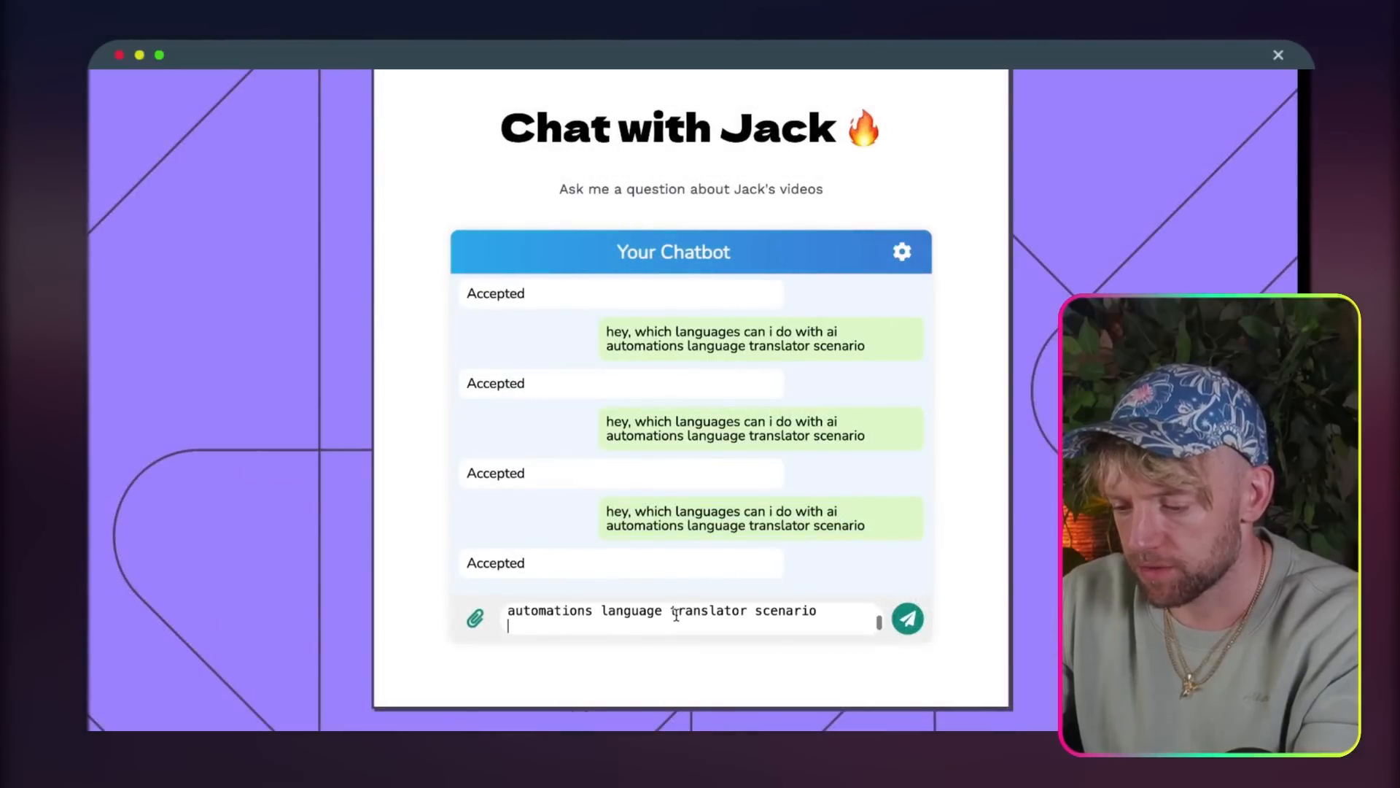
{"action": "key", "text": "Return"}
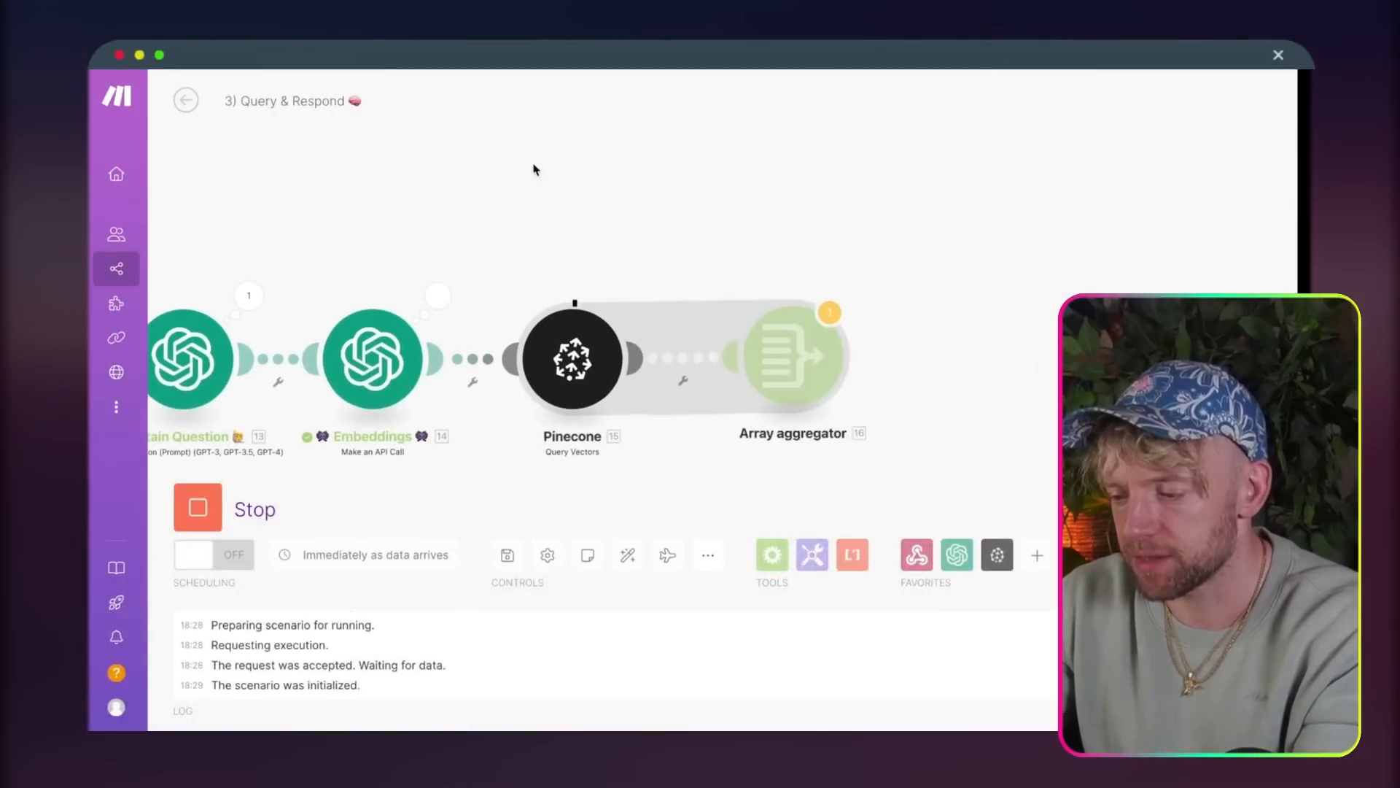
Step: Inspect the Array aggregator run's input and output bundles
{"action": "left_click_drag", "start_coordinate": [768, 218], "coordinate": [466, 196]}
{"action": "left_click_drag", "start_coordinate": [756, 280], "coordinate": [621, 279]}
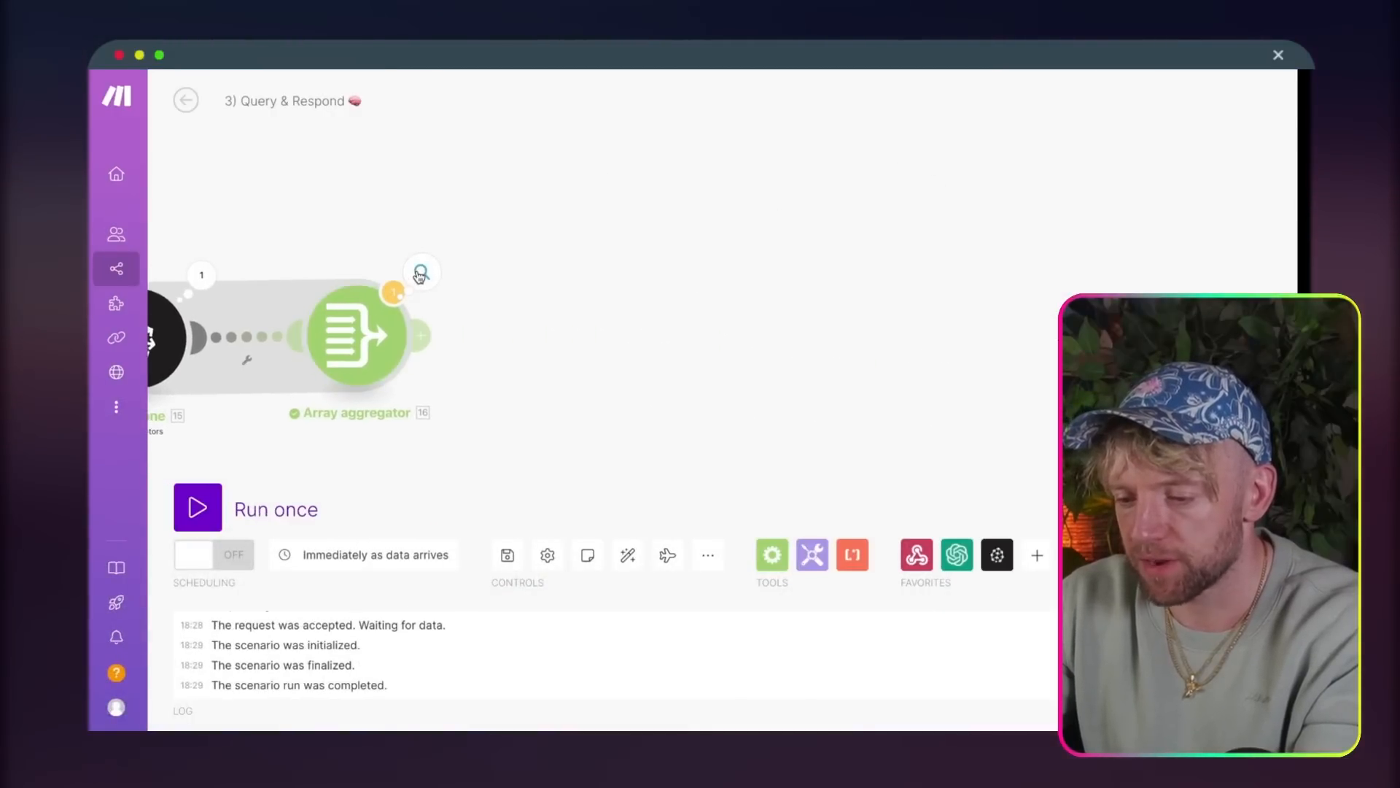
{"action": "left_click", "coordinate": [420, 275]}
{"action": "left_click", "coordinate": [490, 299]}
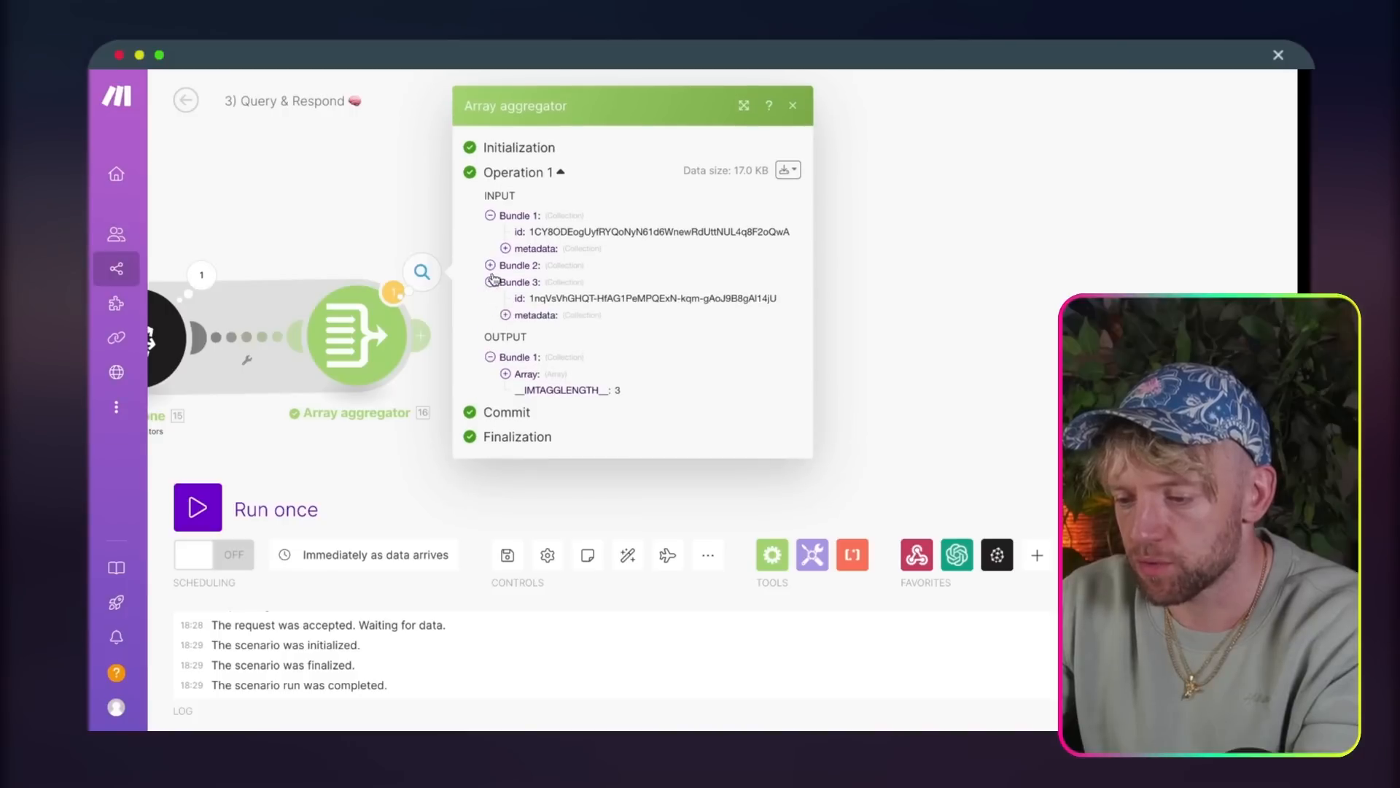
{"action": "left_click", "coordinate": [496, 271]}
{"action": "left_click", "coordinate": [940, 279]}
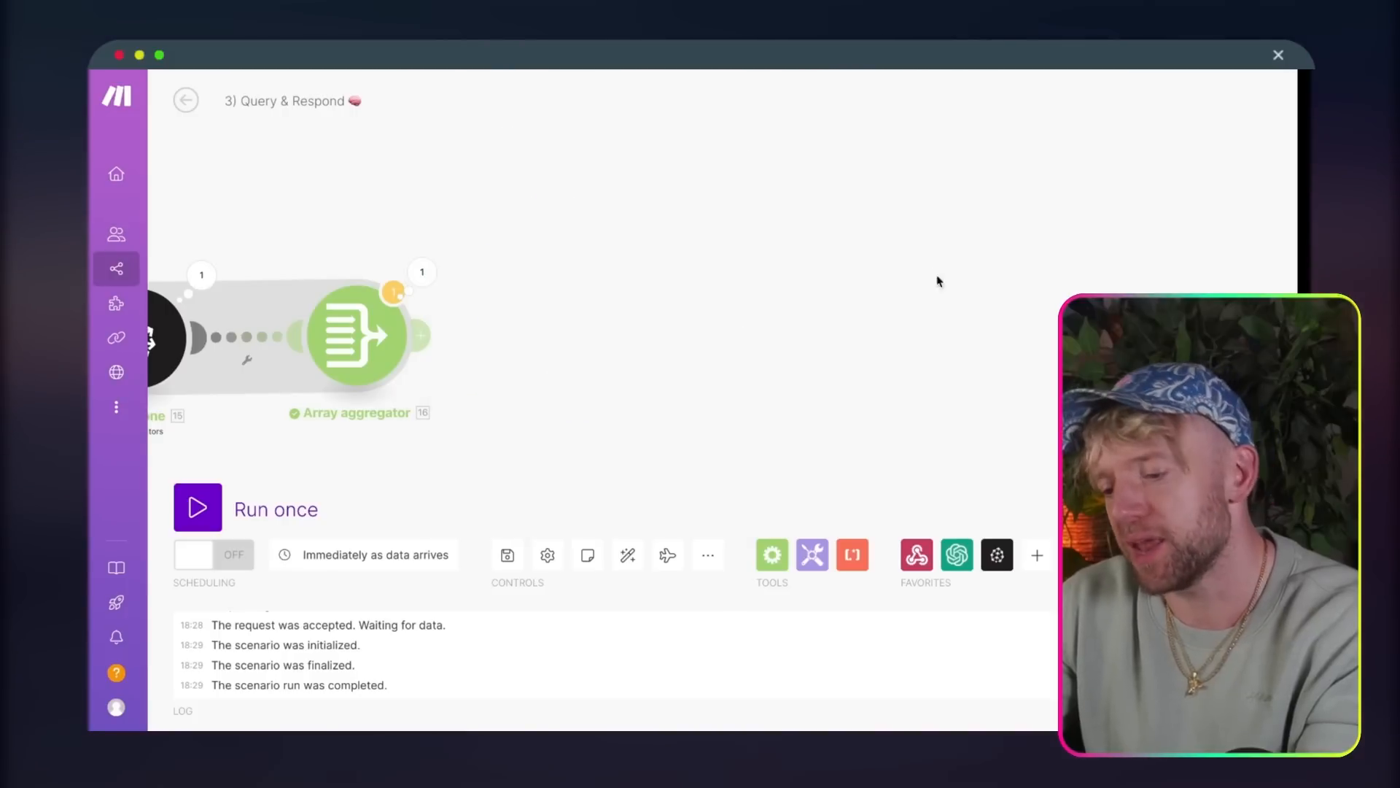
Step: Search the apps for iter and add the Flow Control Iterator after the Array aggregator
{"action": "left_click", "coordinate": [423, 334]}
{"action": "type", "text": "arra"}
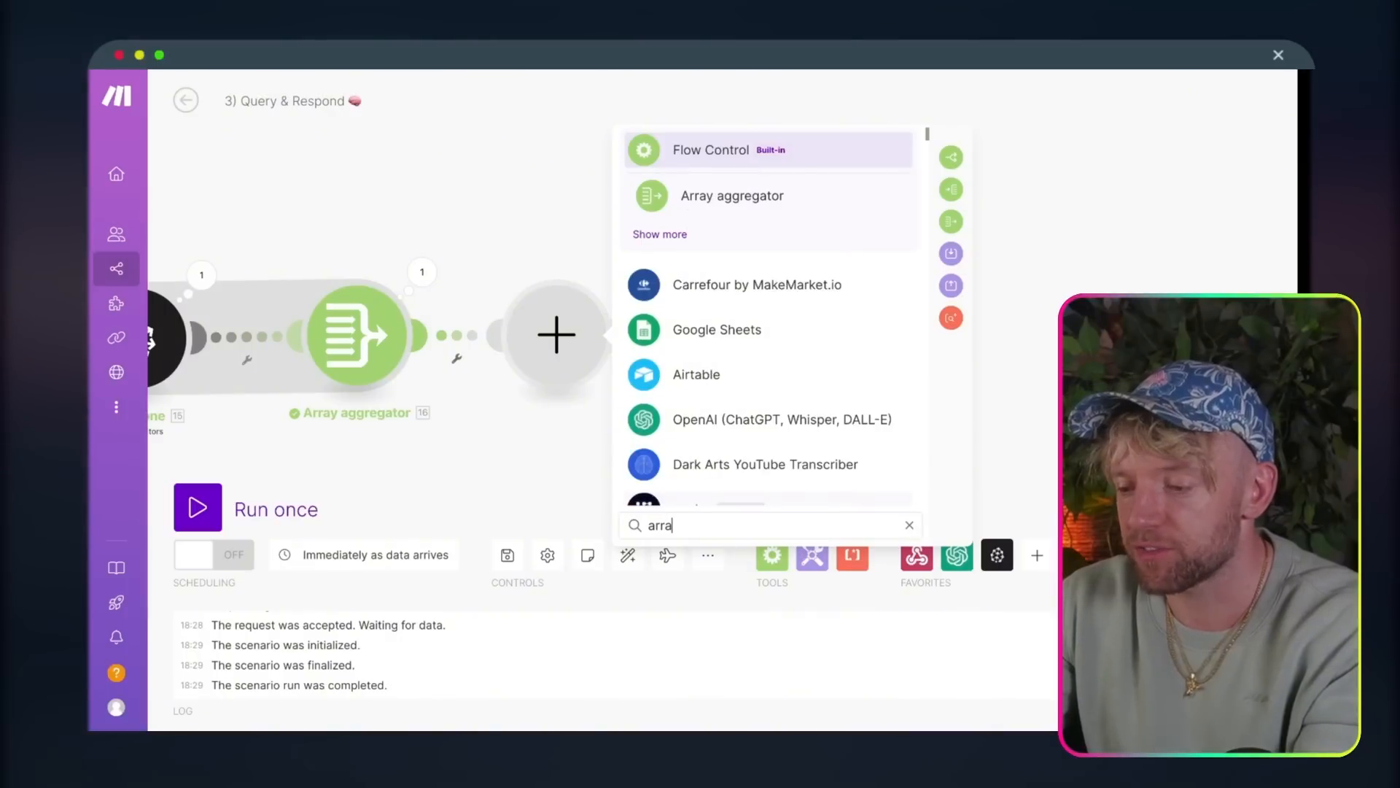
{"action": "key", "text": "BackSpace"}
{"action": "key", "text": "BackSpace"}
{"action": "key", "text": "BackSpace"}
{"action": "key", "text": "BackSpace"}
{"action": "type", "text": "iter"}
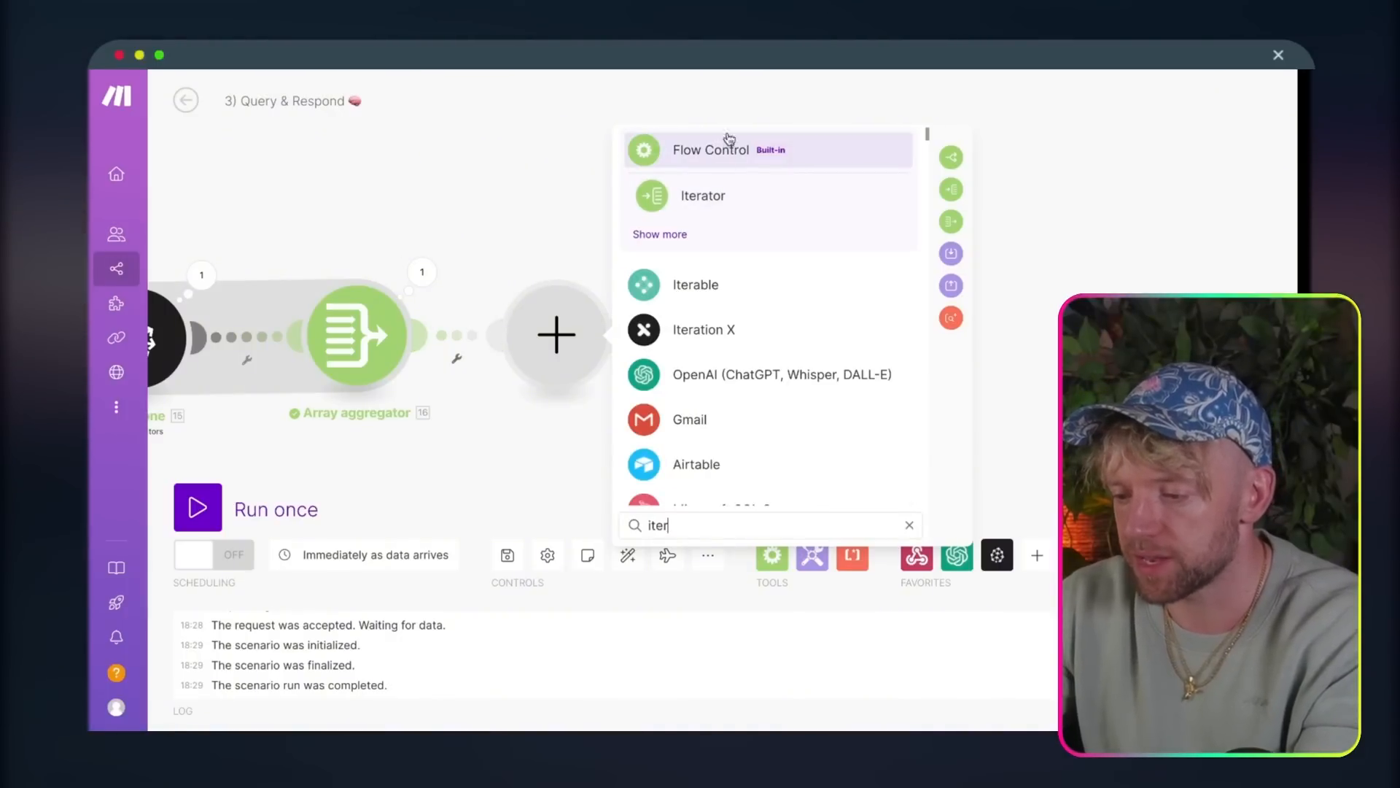
{"action": "left_click", "coordinate": [703, 197]}
Step: Fill the Iterator's Array field with "Video 1:" followed by the aggregated array's Metadata Title and content, both at index 1
{"action": "left_click", "coordinate": [857, 346]}
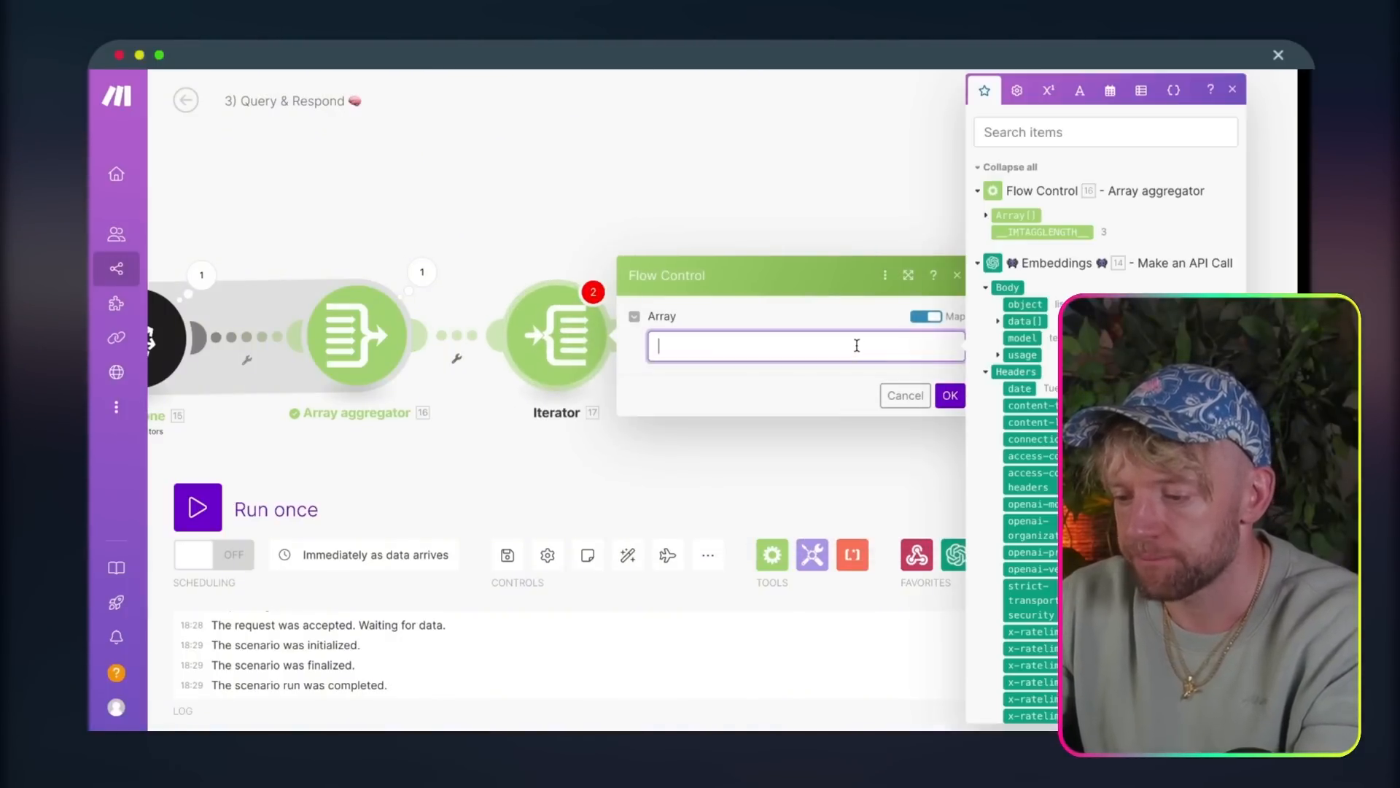
{"action": "left_click_drag", "start_coordinate": [818, 227], "coordinate": [513, 225]}
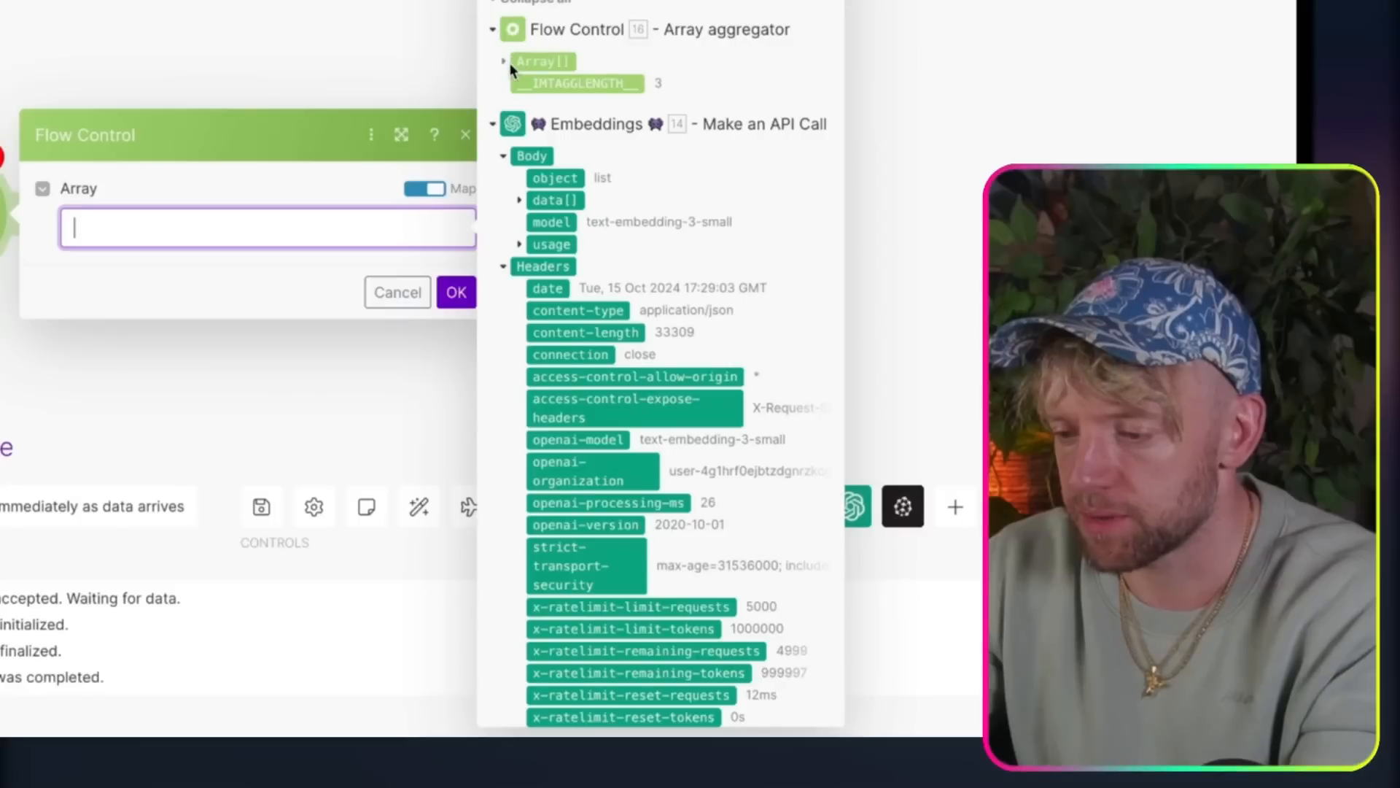
{"action": "left_click", "coordinate": [692, 215]}
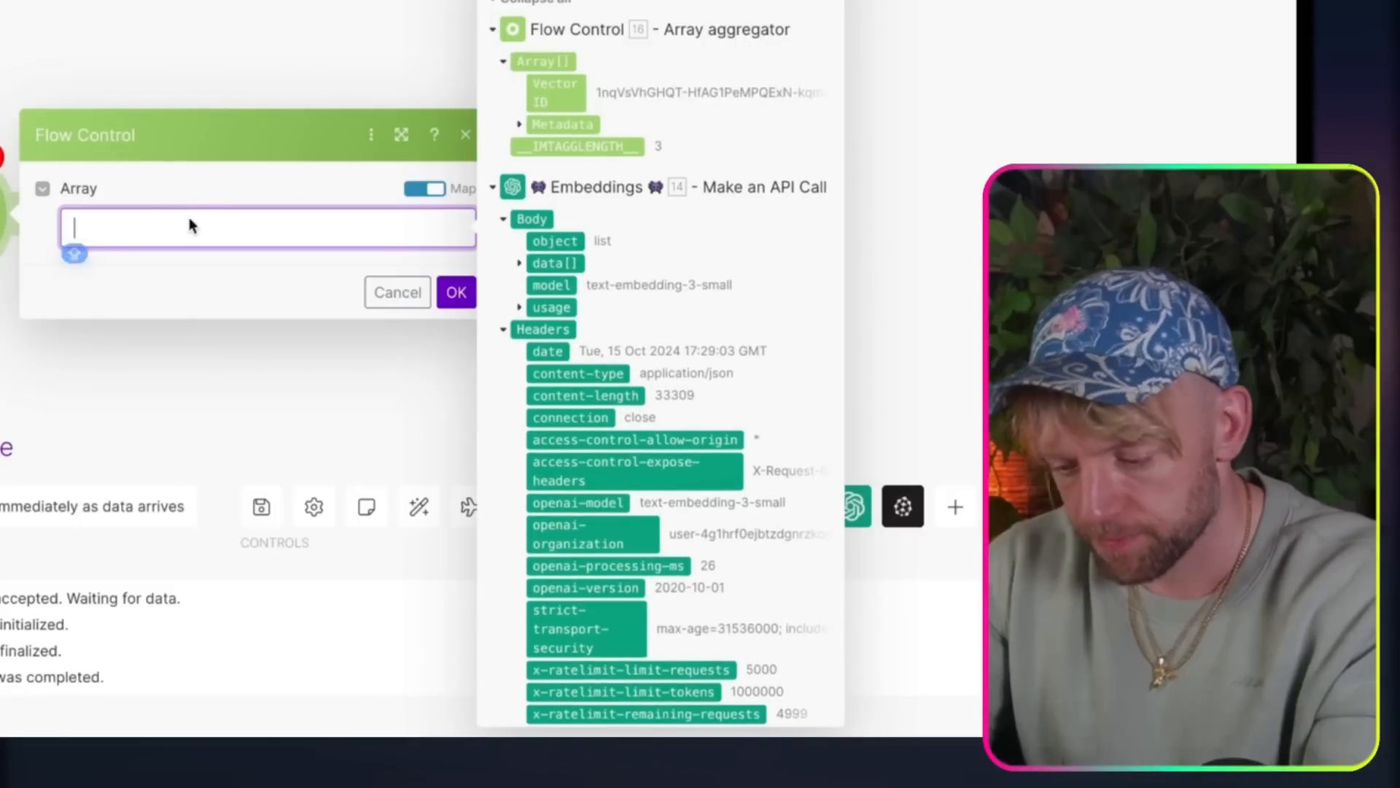
{"action": "type", "text": "Video 1:"}
{"action": "key", "text": "Return"}
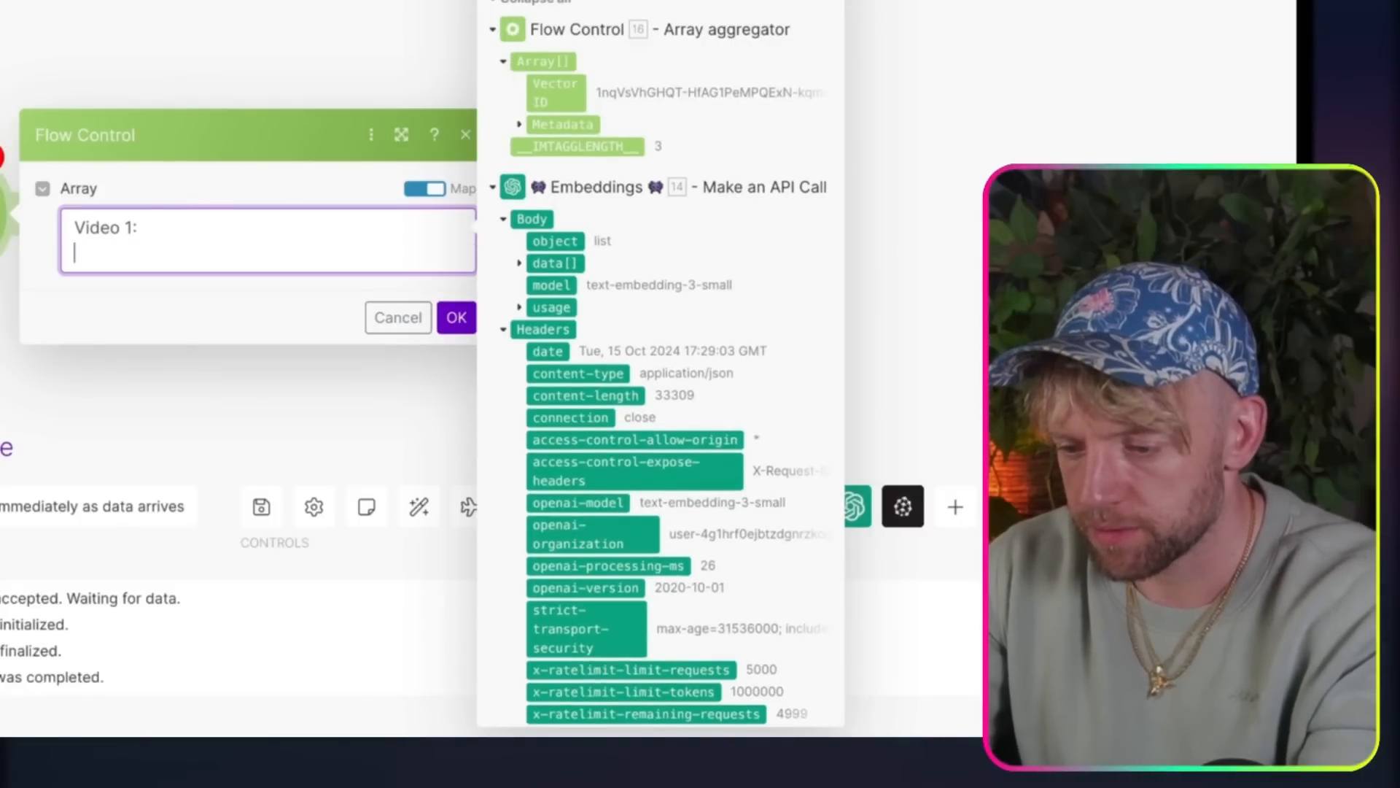
{"action": "left_click", "coordinate": [519, 125]}
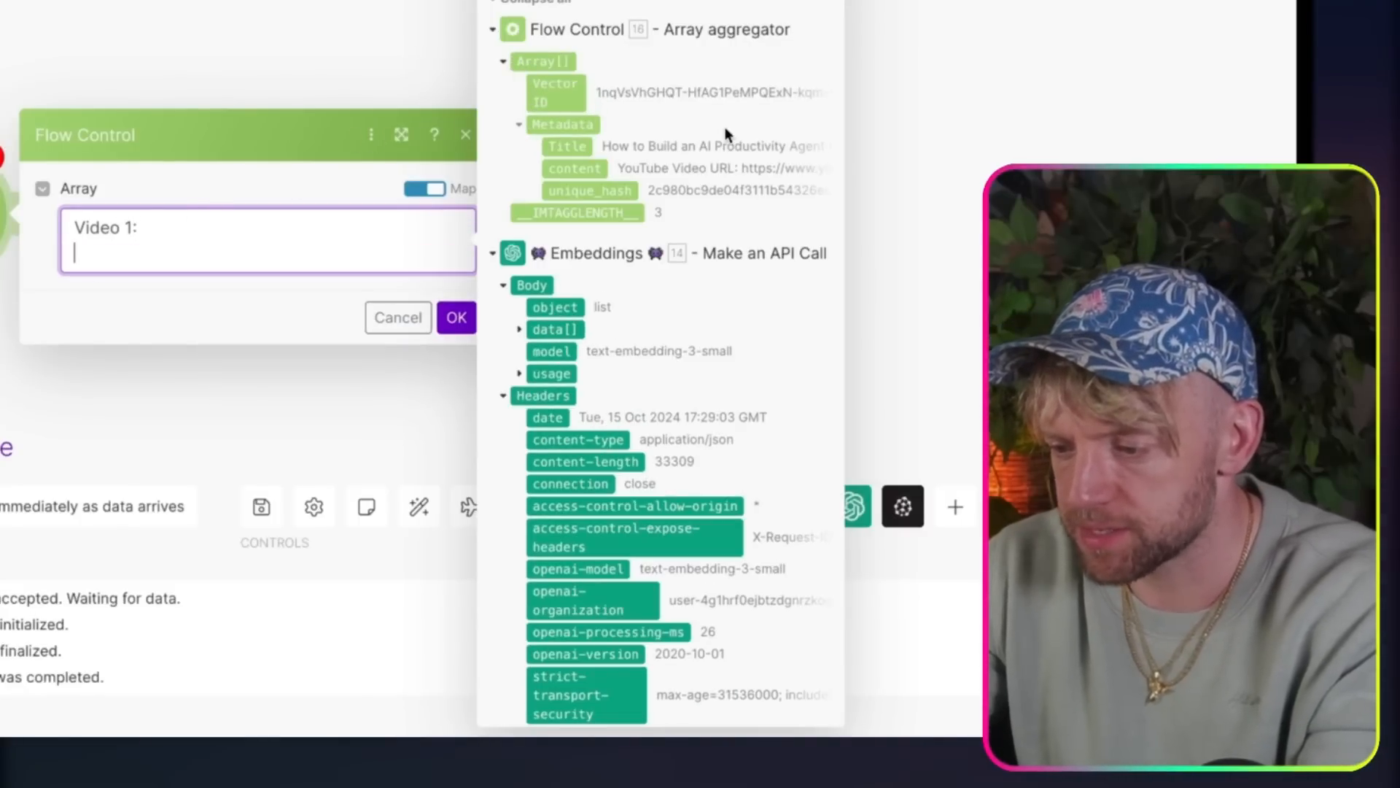
{"action": "left_click", "coordinate": [580, 150]}
{"action": "key", "text": "Return"}
{"action": "left_click", "coordinate": [575, 169]}
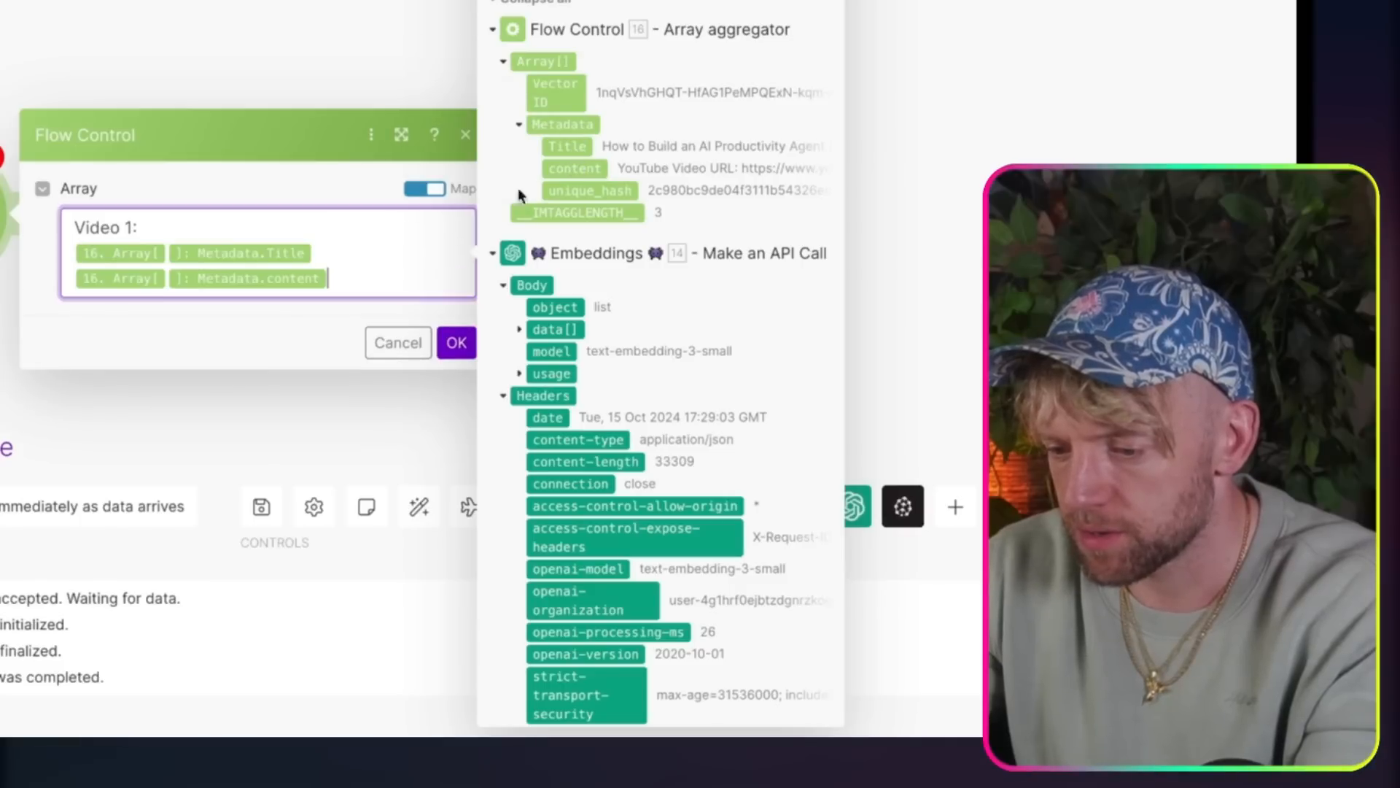
{"action": "left_click", "coordinate": [372, 251]}
{"action": "key", "text": "Left"}
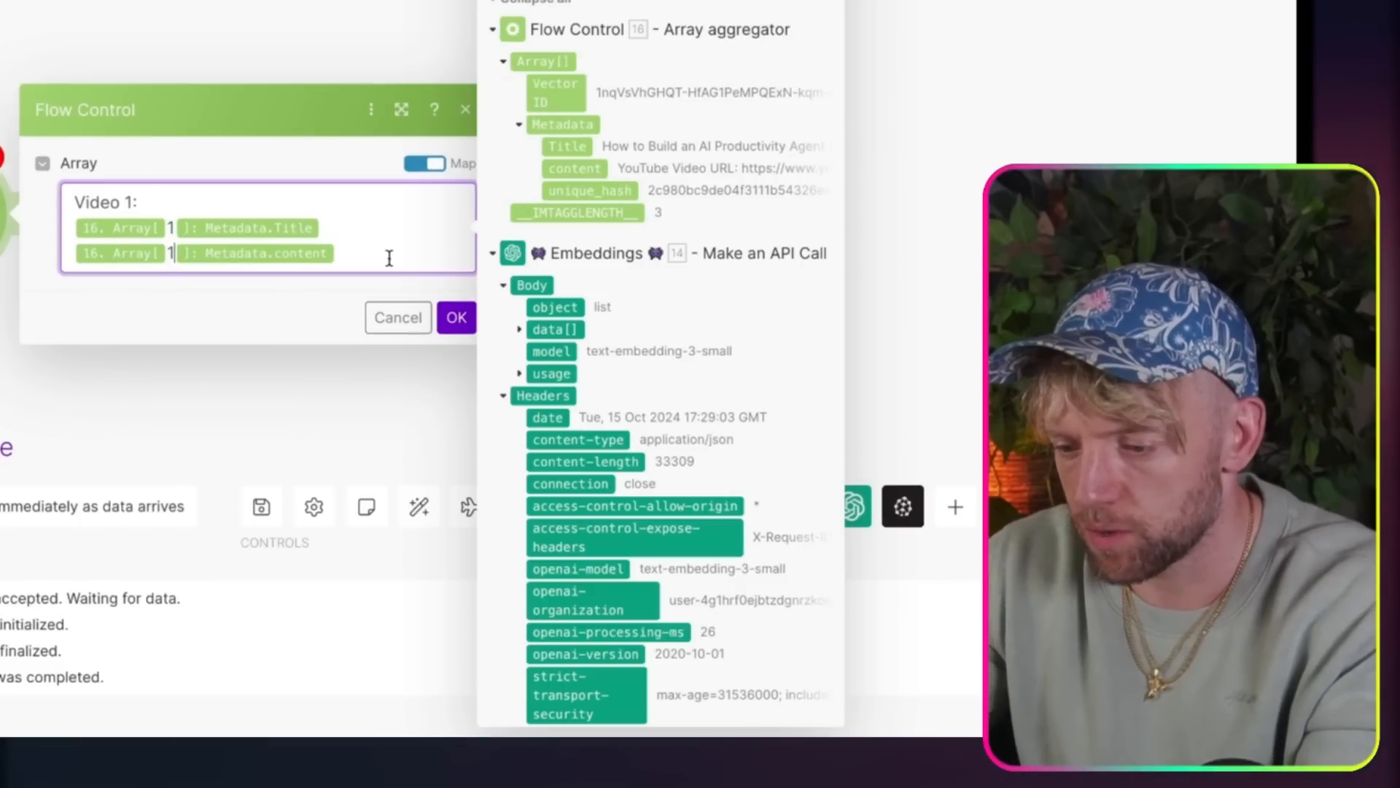
Step: Duplicate the Video 1 block in the Array field, relabel the copy Video 2 and set its array indexes to 2
{"action": "left_click_drag", "start_coordinate": [388, 258], "coordinate": [10, 165]}
{"action": "left_click", "coordinate": [353, 253]}
{"action": "key", "text": "Return"}
{"action": "key", "text": "Return"}
{"action": "key", "text": "super+v"}
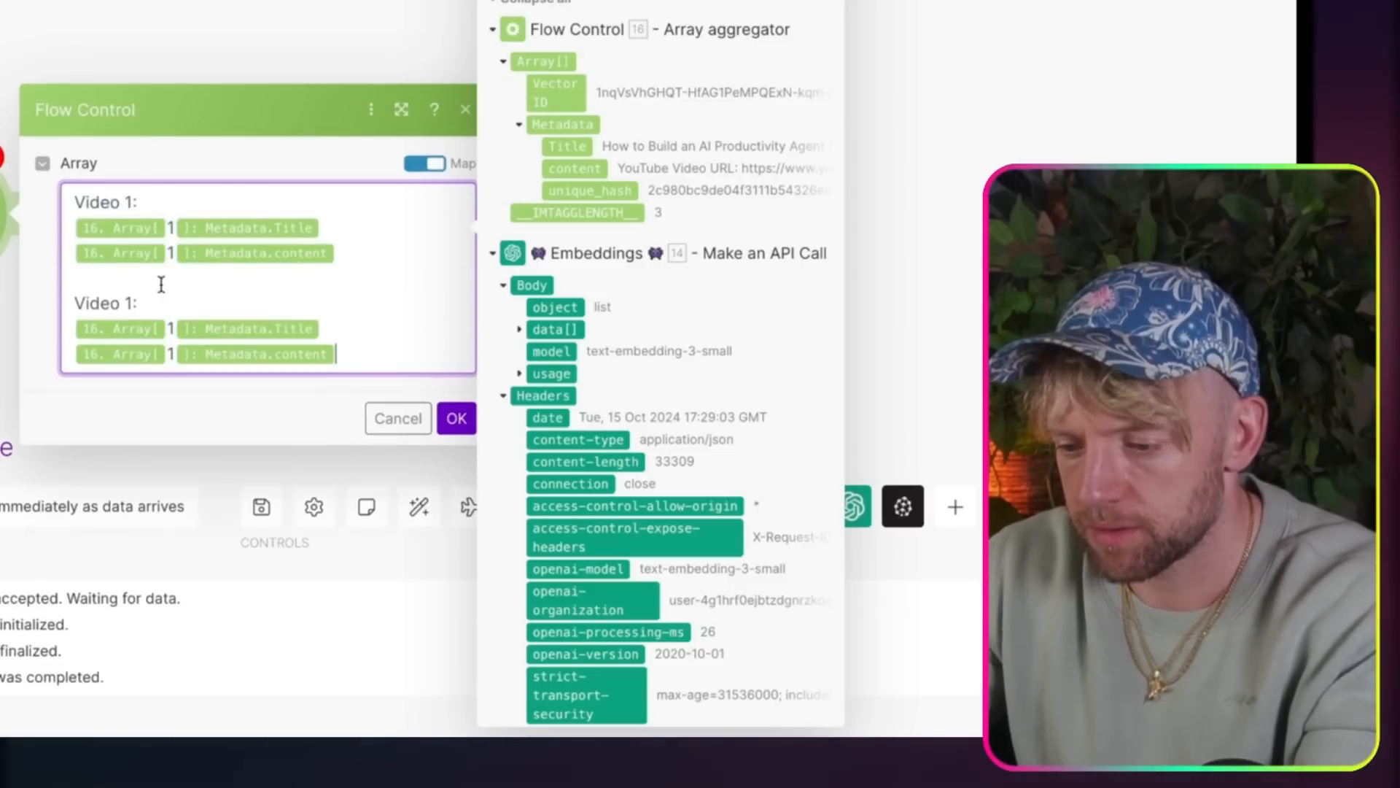
{"action": "left_click", "coordinate": [149, 298]}
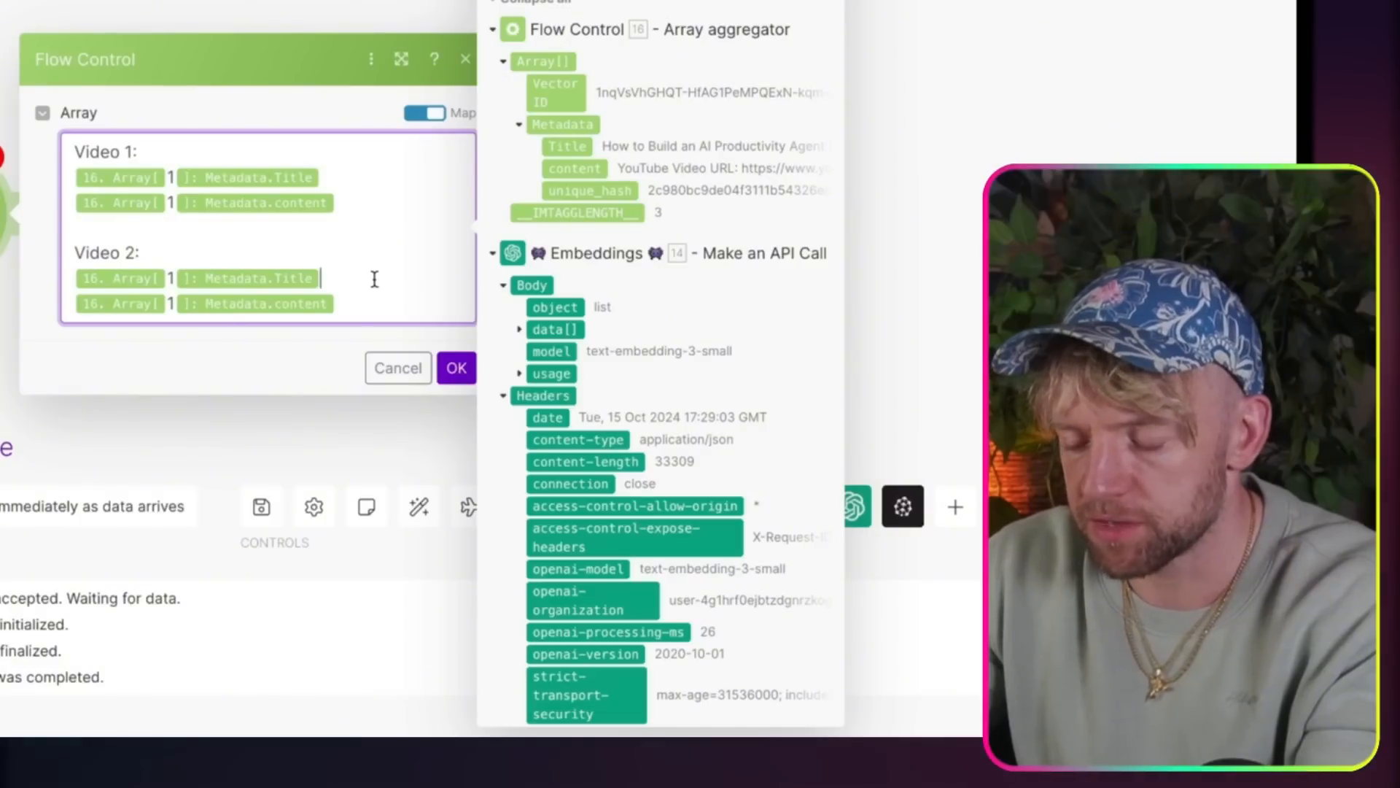
{"action": "left_click", "coordinate": [175, 278]}
{"action": "key", "text": "BackSpace"}
{"action": "type", "text": "2"}
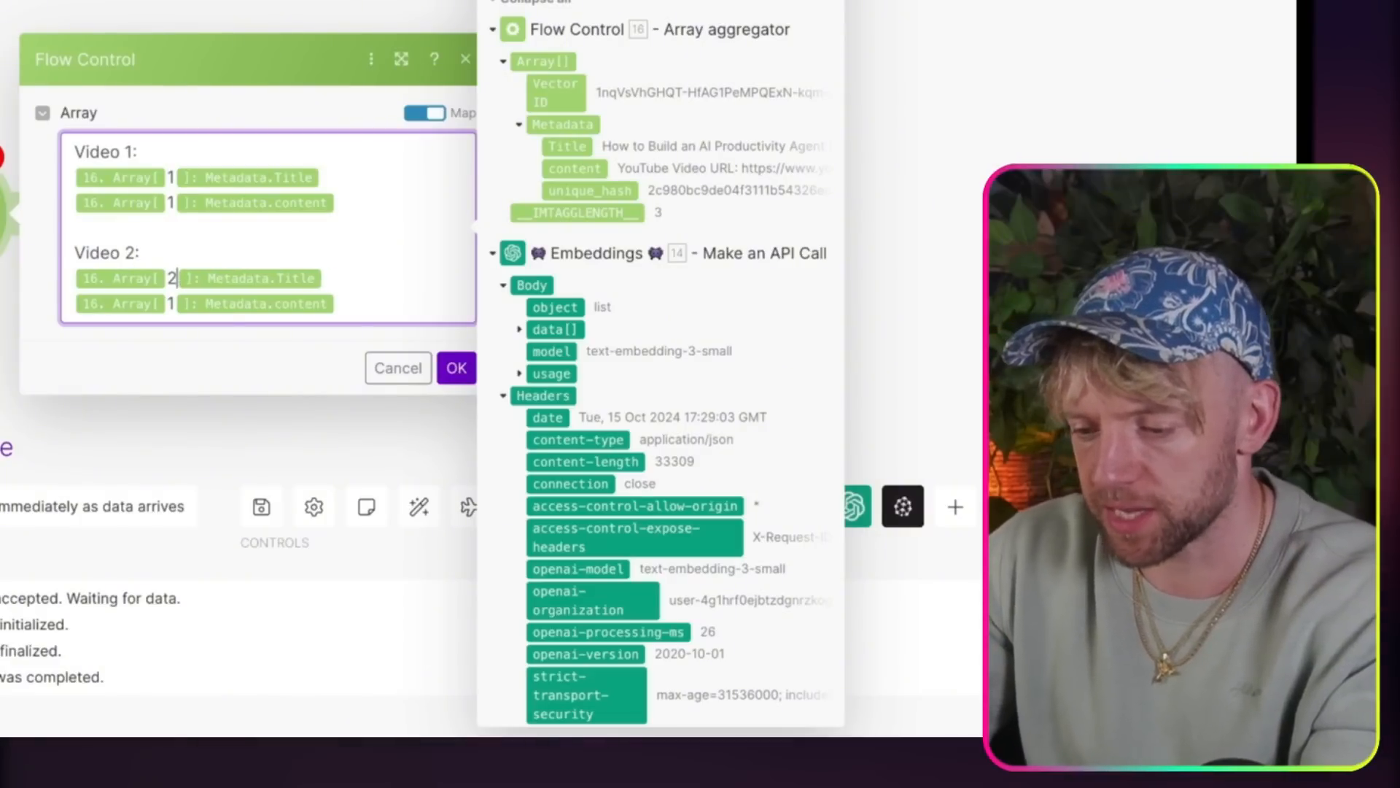
Step: Duplicate the Video 2 block as Video 3 with array indexes set to 3, and save the Iterator
{"action": "left_click_drag", "start_coordinate": [444, 297], "coordinate": [34, 232]}
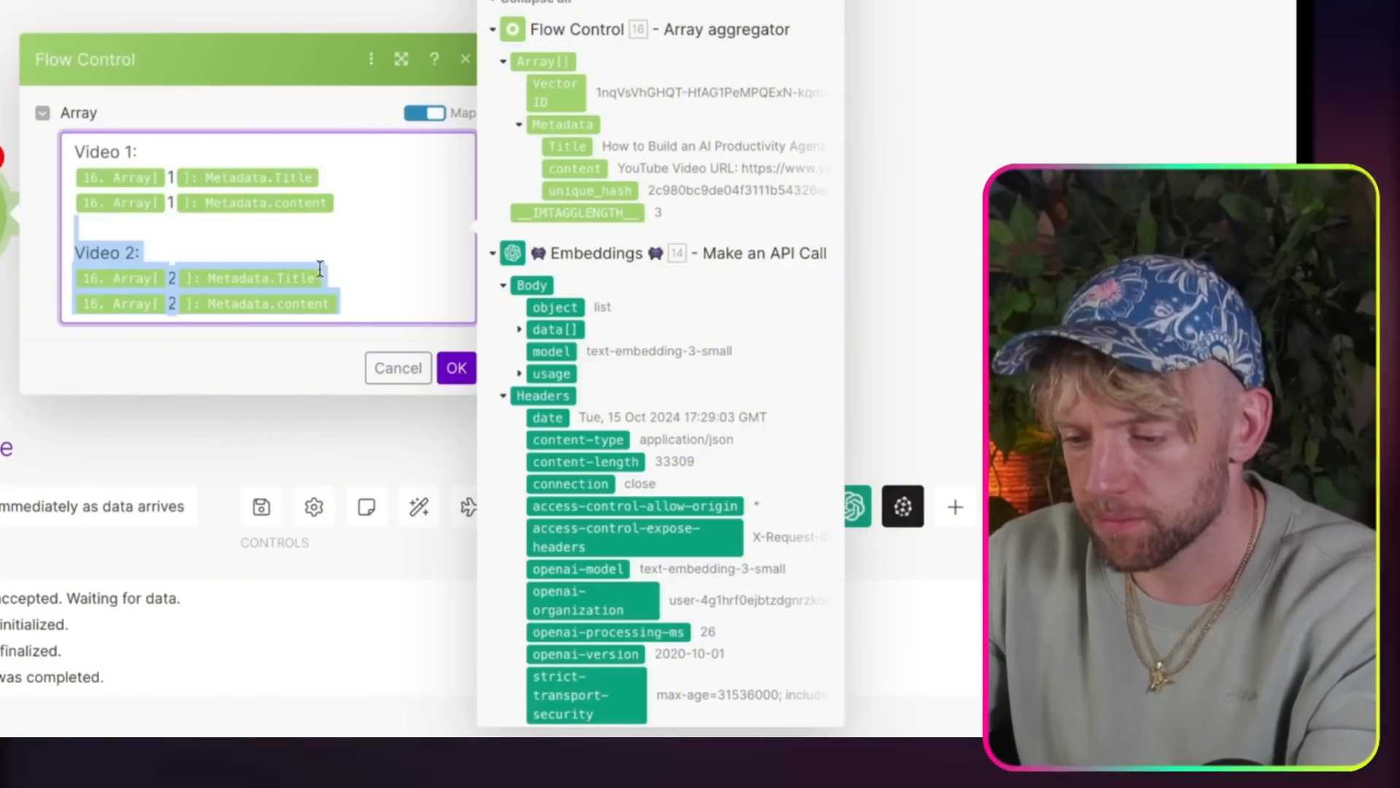
{"action": "key", "text": "super+c"}
{"action": "left_click", "coordinate": [391, 298]}
{"action": "key", "text": "super+v"}
{"action": "left_click", "coordinate": [136, 378]}
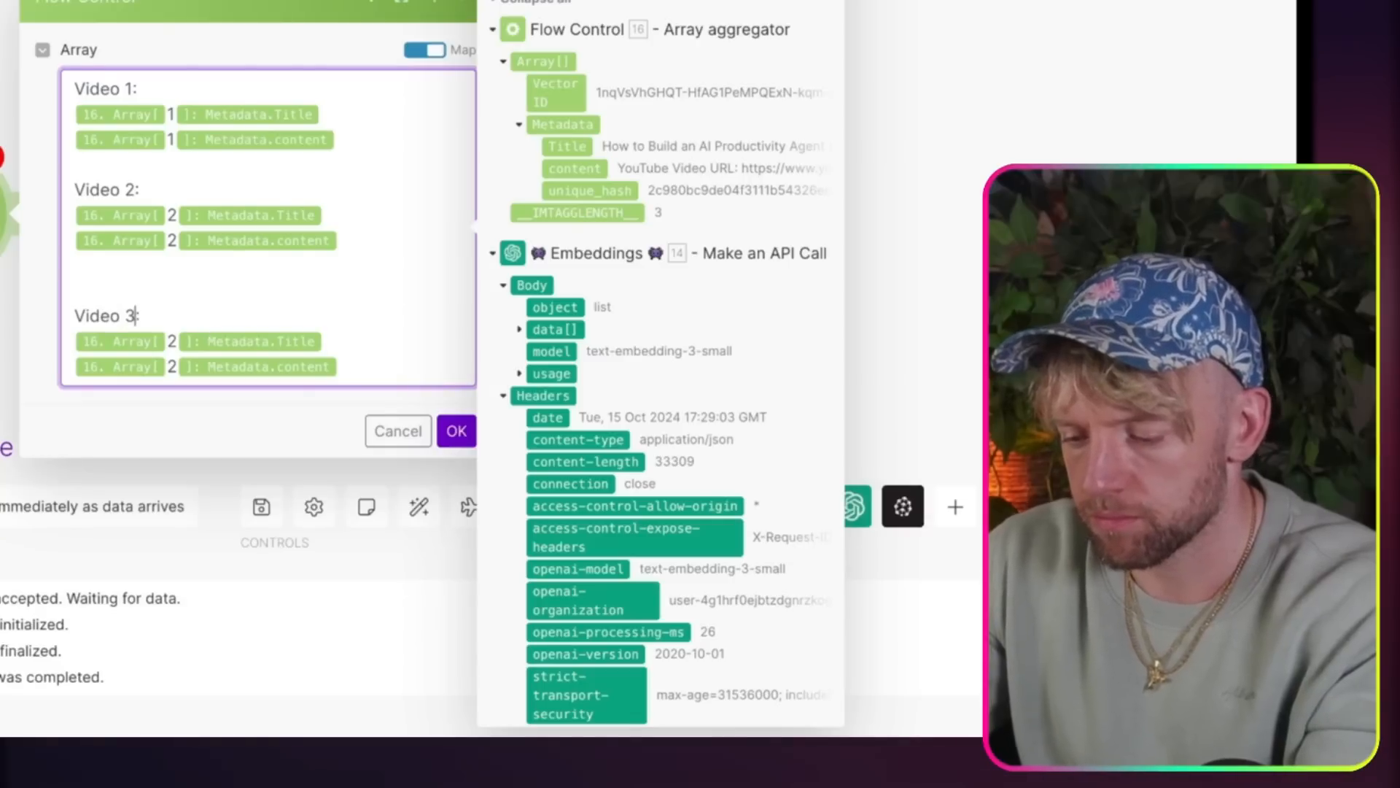
{"action": "left_click", "coordinate": [167, 367]}
{"action": "key", "text": "BackSpace"}
{"action": "type", "text": "3"}
{"action": "key", "text": "Down"}
{"action": "key", "text": "BackSpace"}
{"action": "type", "text": "3"}
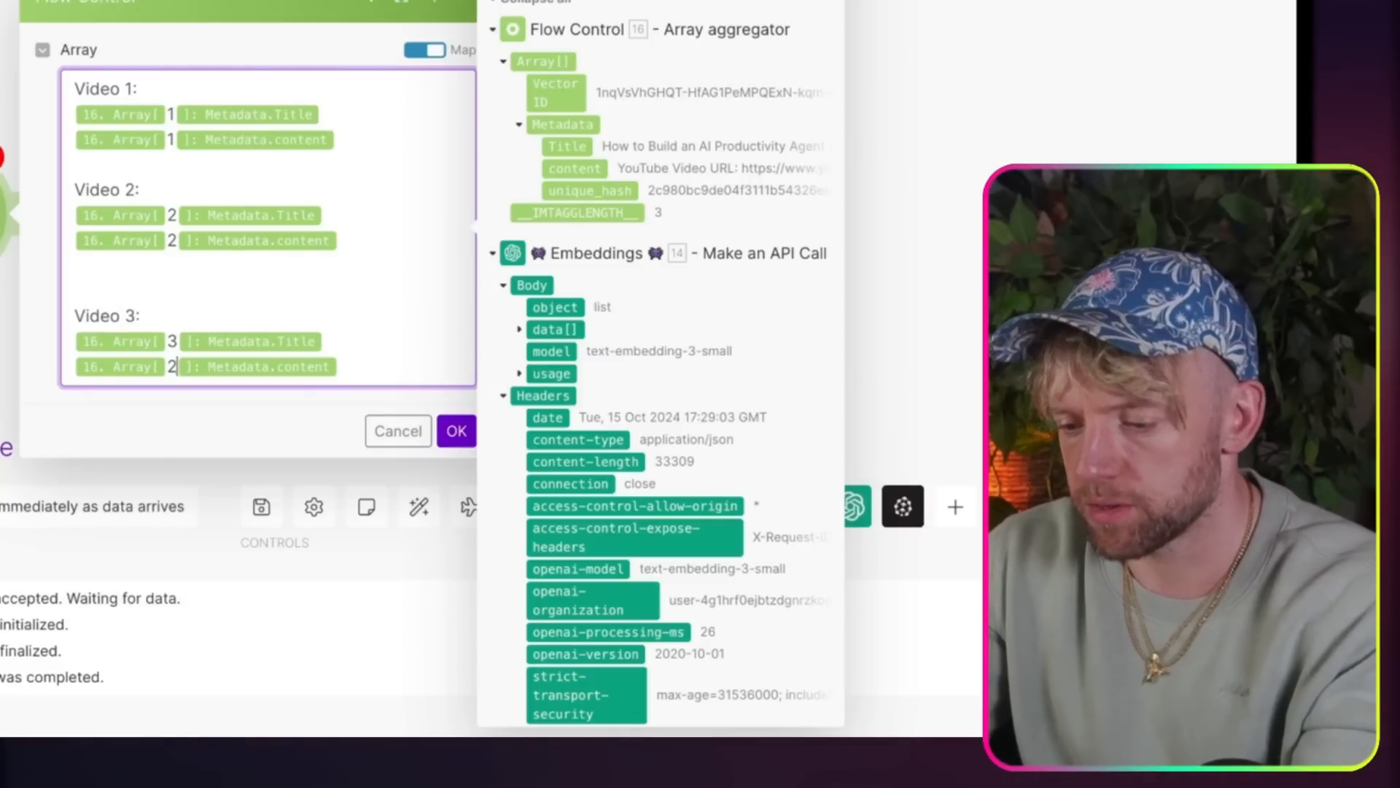
{"action": "left_click", "coordinate": [467, 431]}
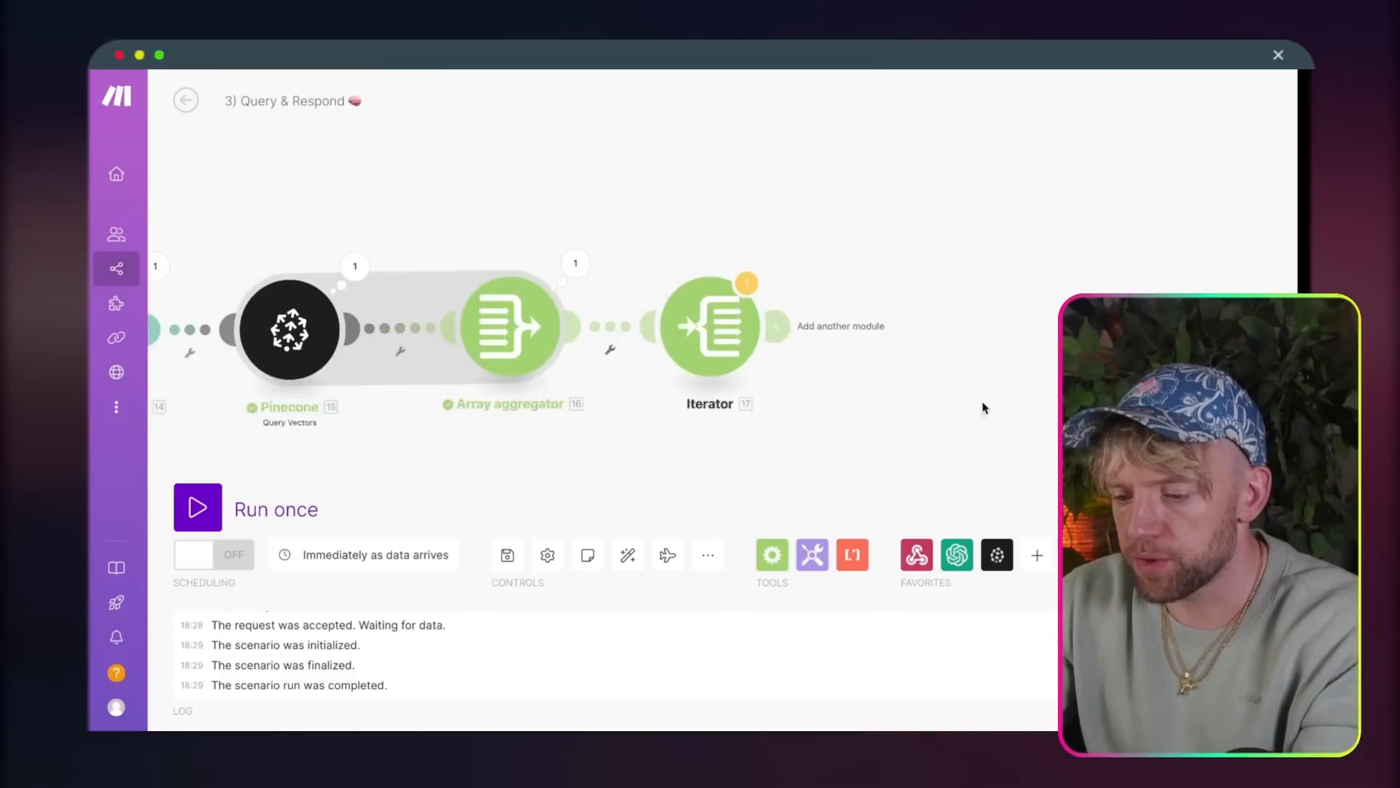
Step: Run the scenario once despite the Iterator warning and resend the language translator question in the chatbot
{"action": "left_click", "coordinate": [204, 514]}
{"action": "left_click", "coordinate": [588, 571]}
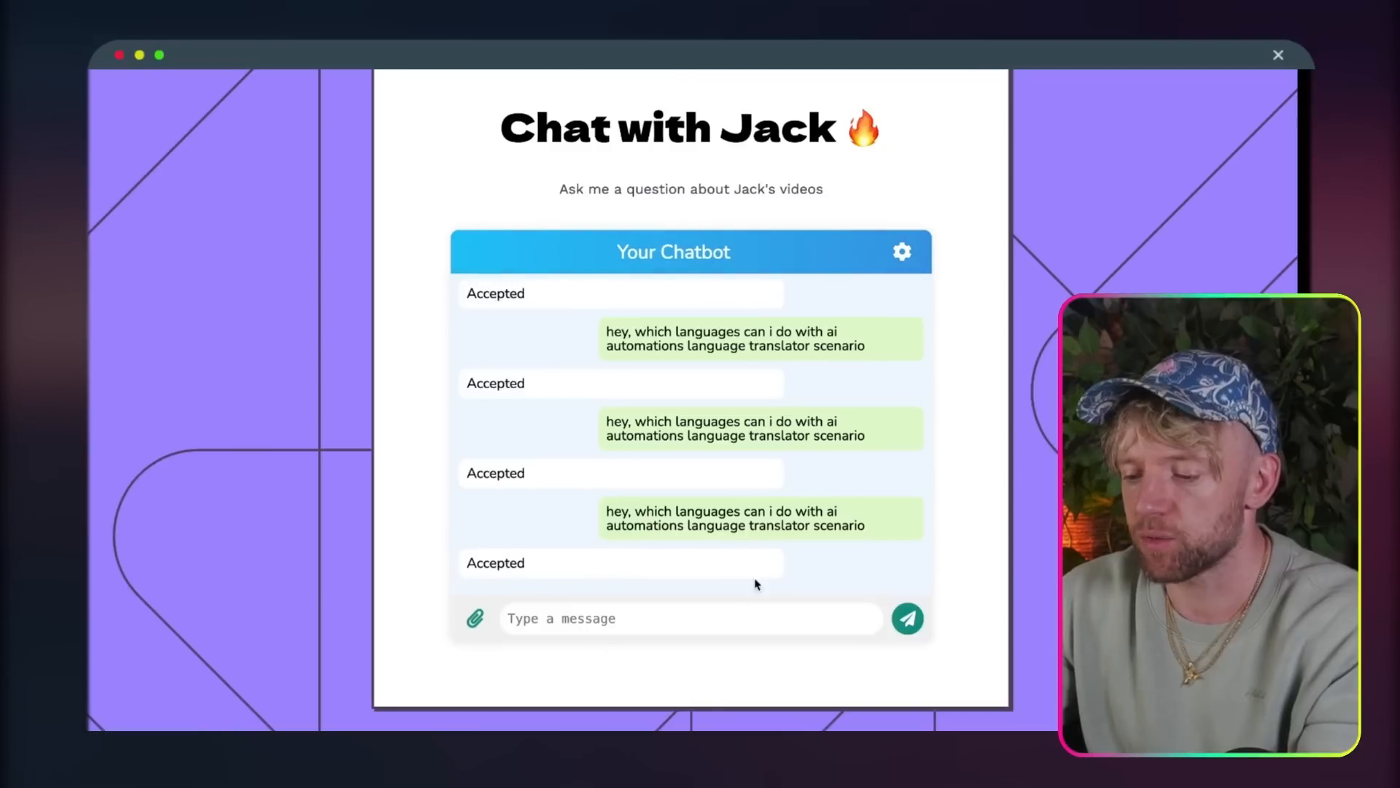
{"action": "key", "text": "ctrl+v"}
{"action": "key", "text": "Return"}
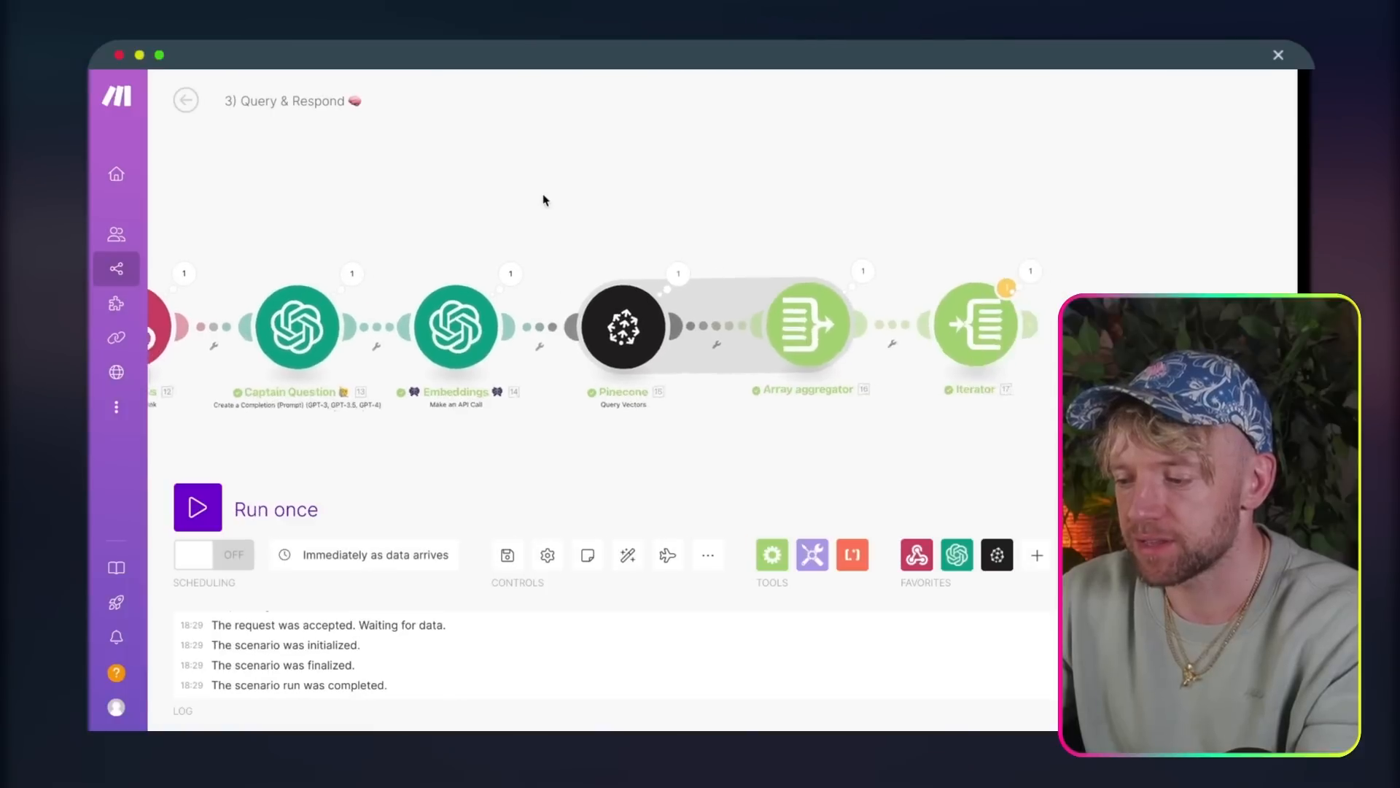
Step: Inspect the Iterator run's output bundle and read through its combined video titles and transcripts
{"action": "left_click", "coordinate": [620, 269]}
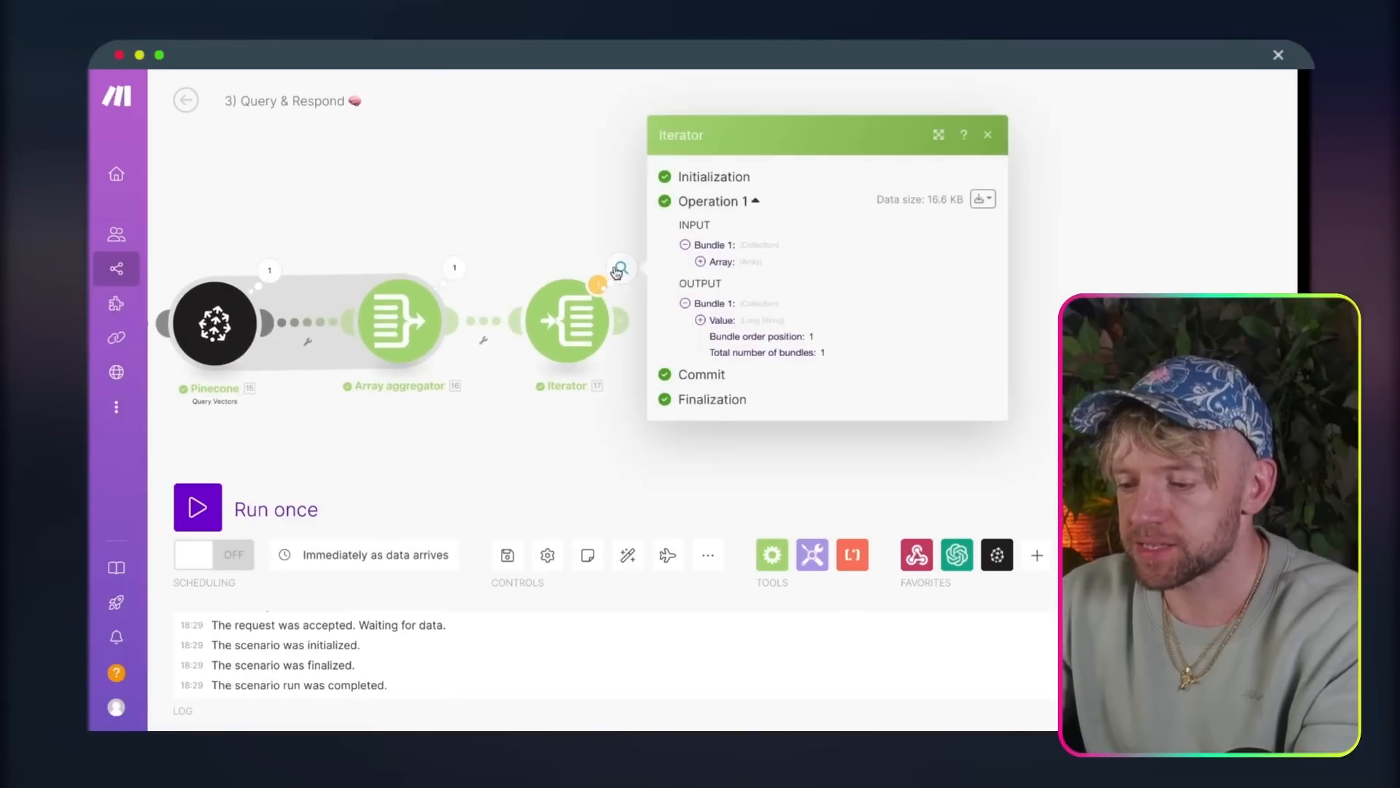
{"action": "left_click", "coordinate": [722, 321]}
{"action": "scroll", "coordinate": [800, 477], "scroll_direction": "down", "scroll_amount": 15}
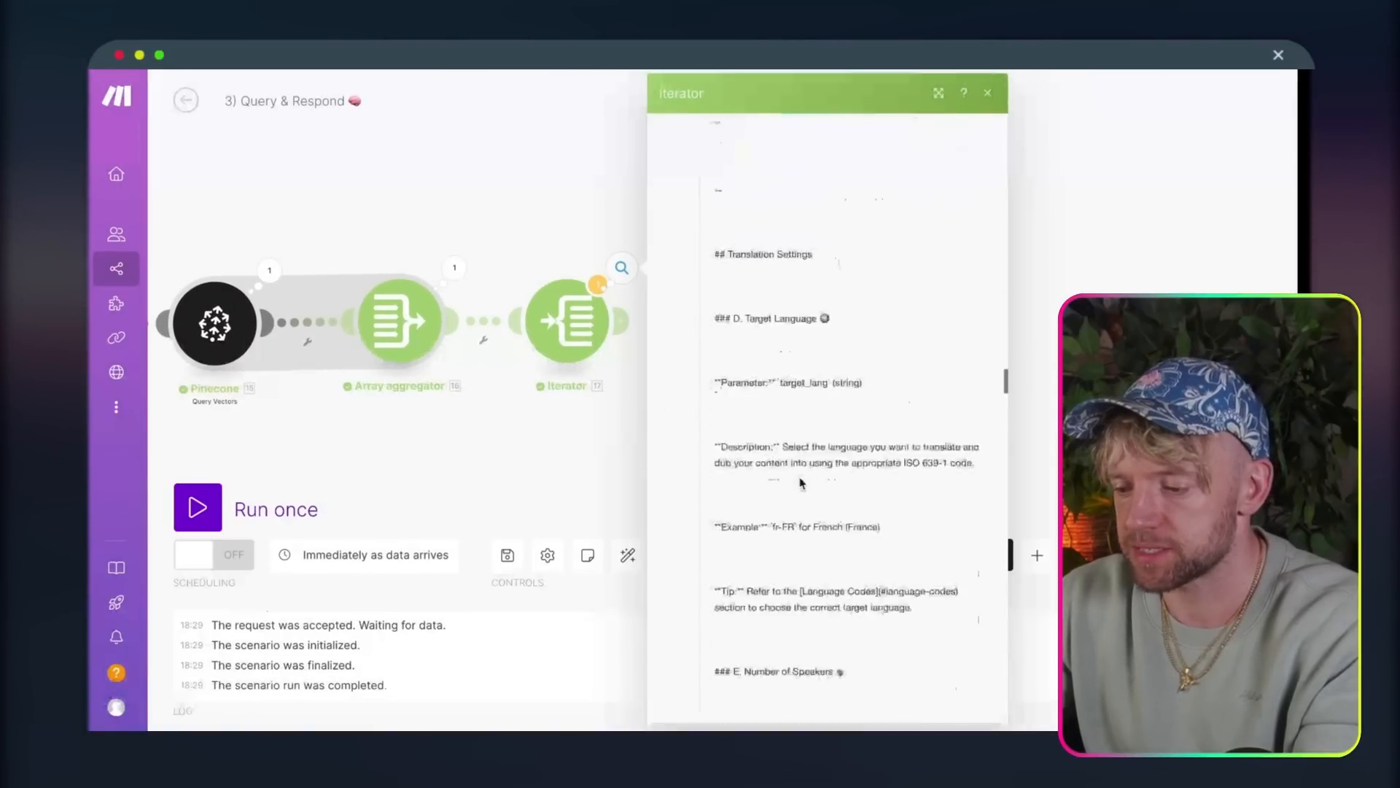
{"action": "scroll", "coordinate": [800, 483], "scroll_direction": "down", "scroll_amount": 8}
{"action": "double_click", "coordinate": [1092, 351]}
{"action": "left_click", "coordinate": [487, 110]}
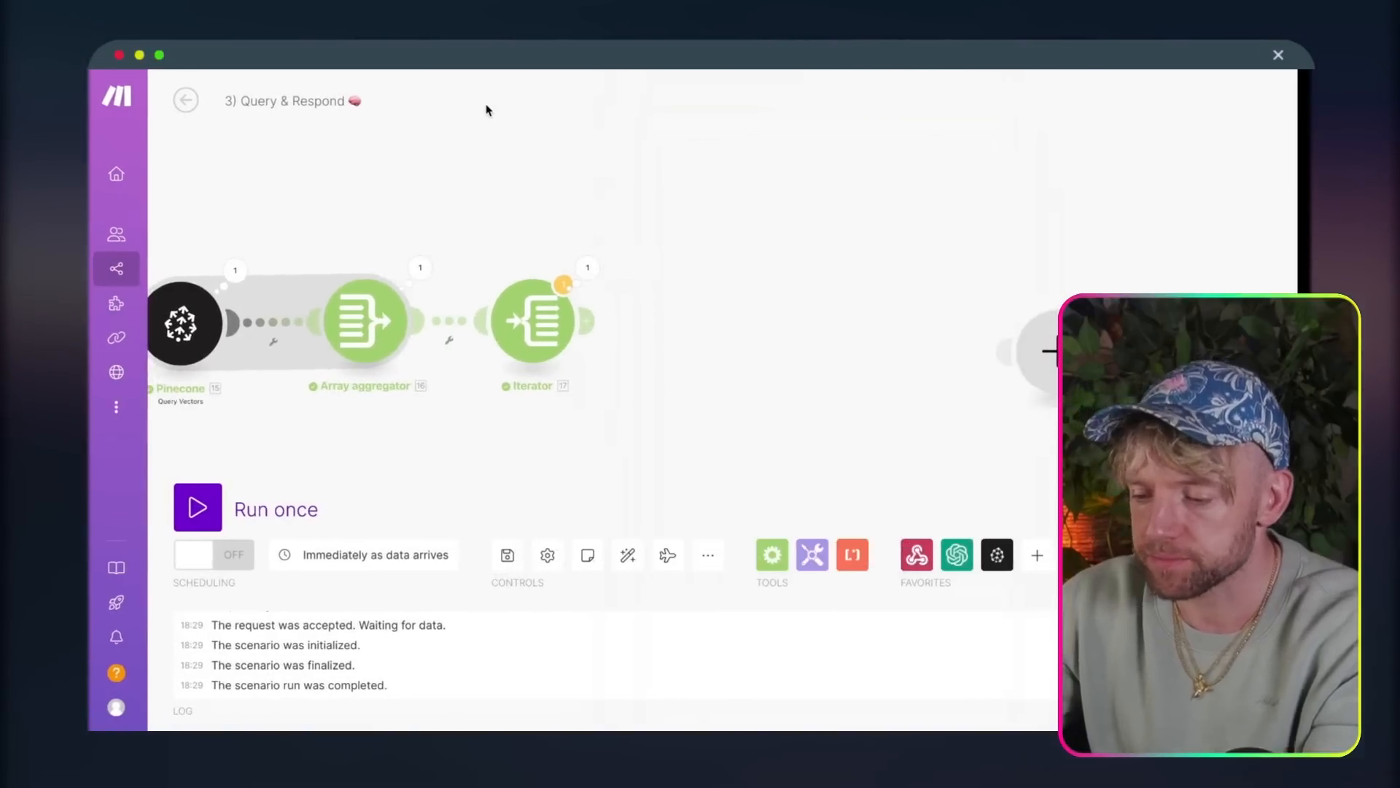
{"action": "left_click_drag", "start_coordinate": [487, 110], "coordinate": [1023, 142]}
{"action": "left_click", "coordinate": [1119, 281]}
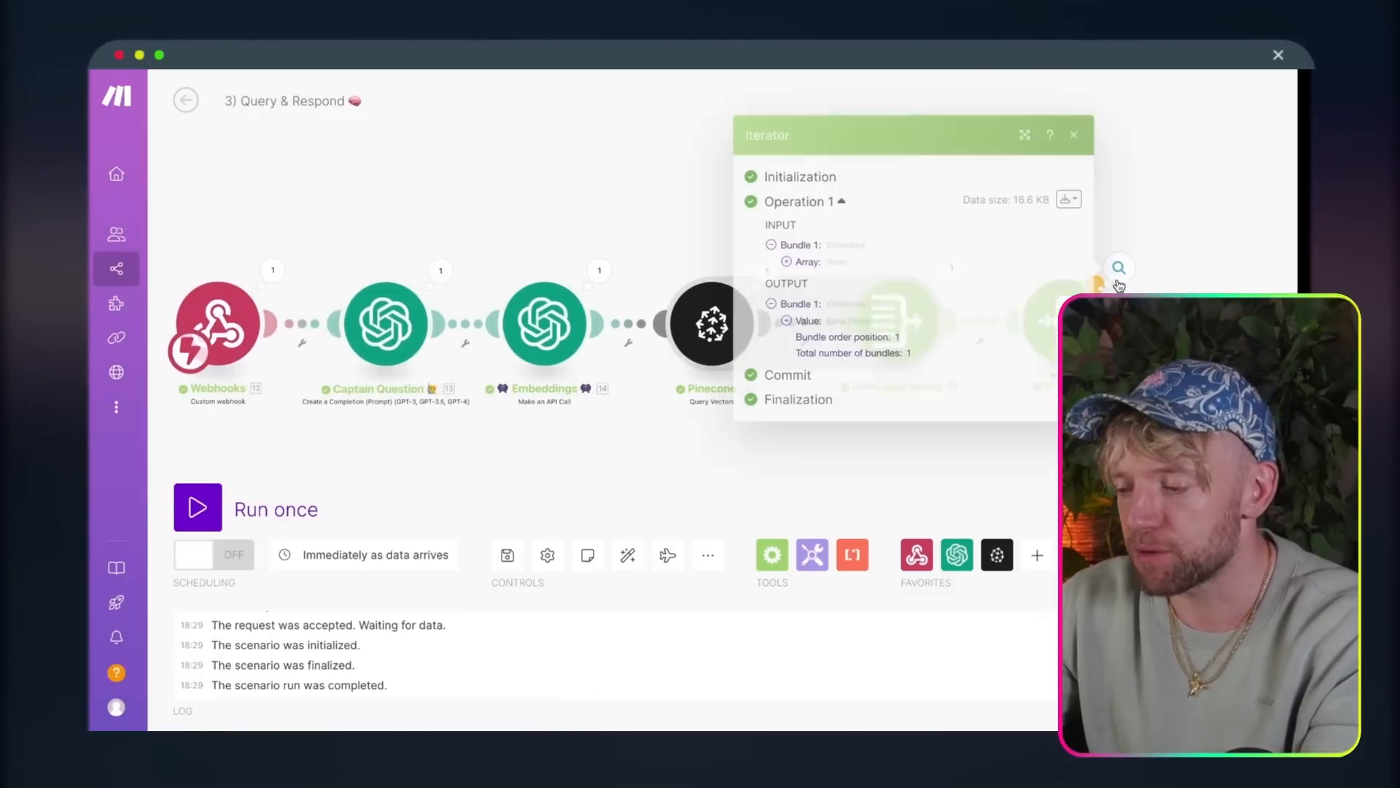
{"action": "left_click", "coordinate": [875, 322]}
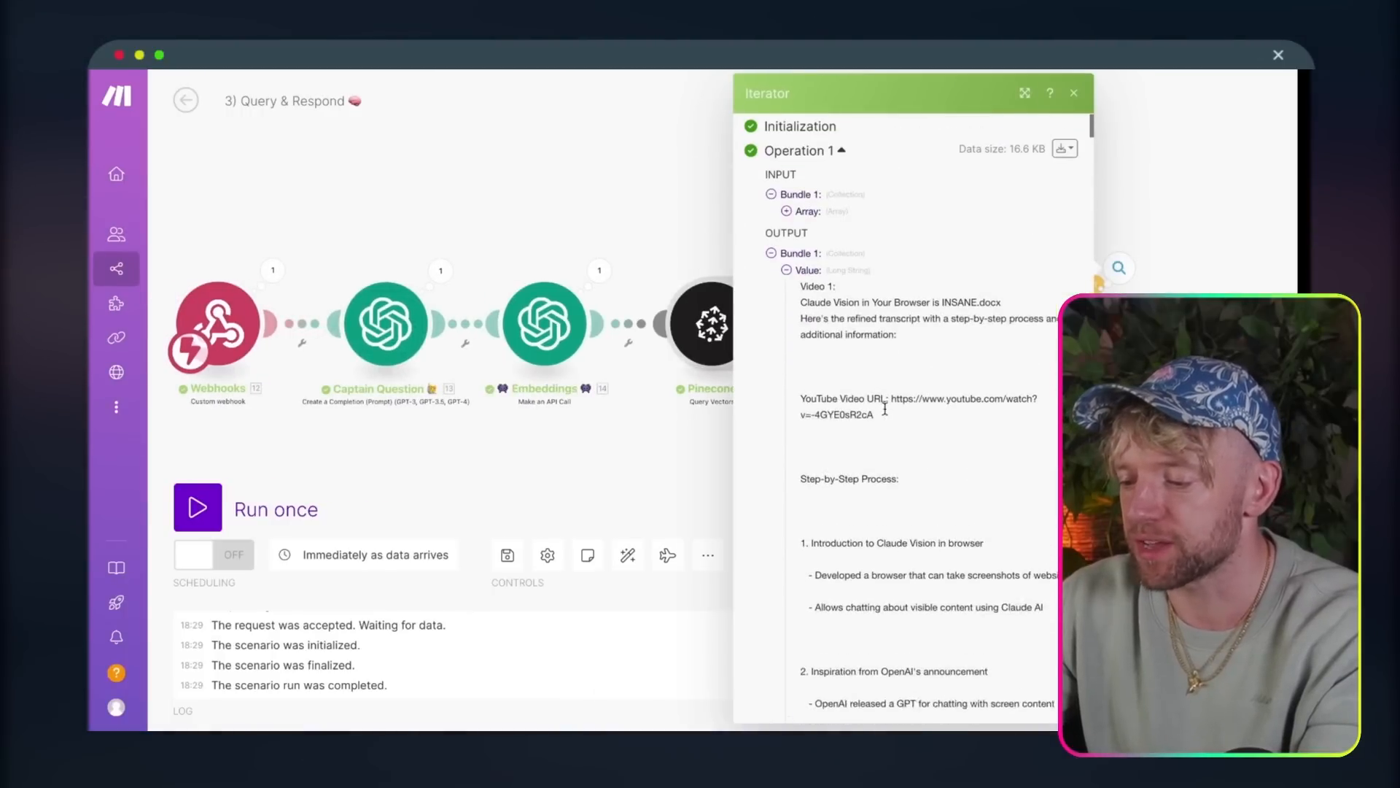
{"action": "scroll", "coordinate": [885, 409], "scroll_direction": "up", "scroll_amount": 1}
Step: Delete the stray empty module beyond the Iterator on the scenario canvas
{"action": "left_click_drag", "start_coordinate": [1152, 213], "coordinate": [1047, 207]}
{"action": "scroll", "coordinate": [1048, 207], "scroll_direction": "down", "scroll_amount": 10}
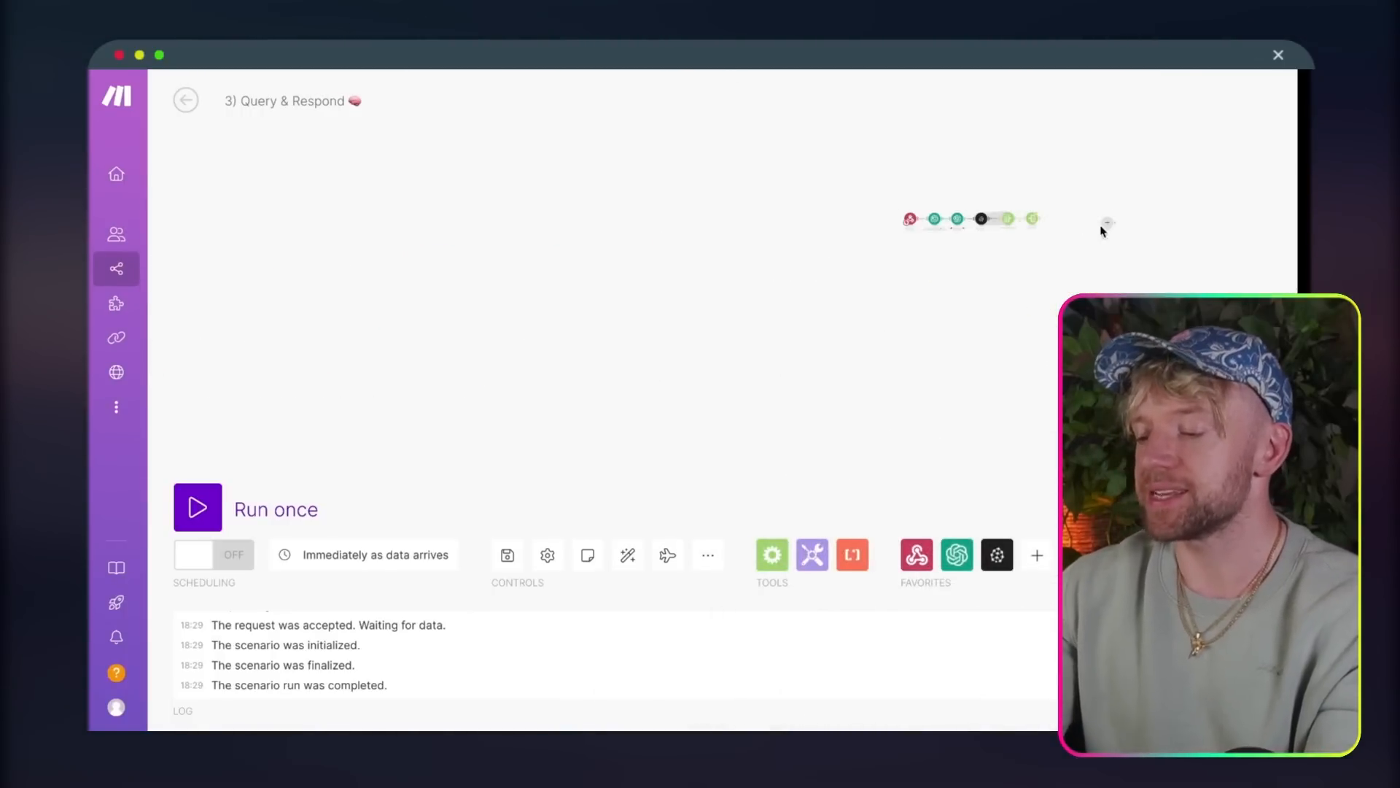
{"action": "scroll", "coordinate": [1100, 225], "scroll_direction": "up", "scroll_amount": 10}
{"action": "right_click", "coordinate": [1134, 224]}
{"action": "left_click", "coordinate": [1156, 265]}
{"action": "left_click_drag", "start_coordinate": [919, 267], "coordinate": [1121, 398]}
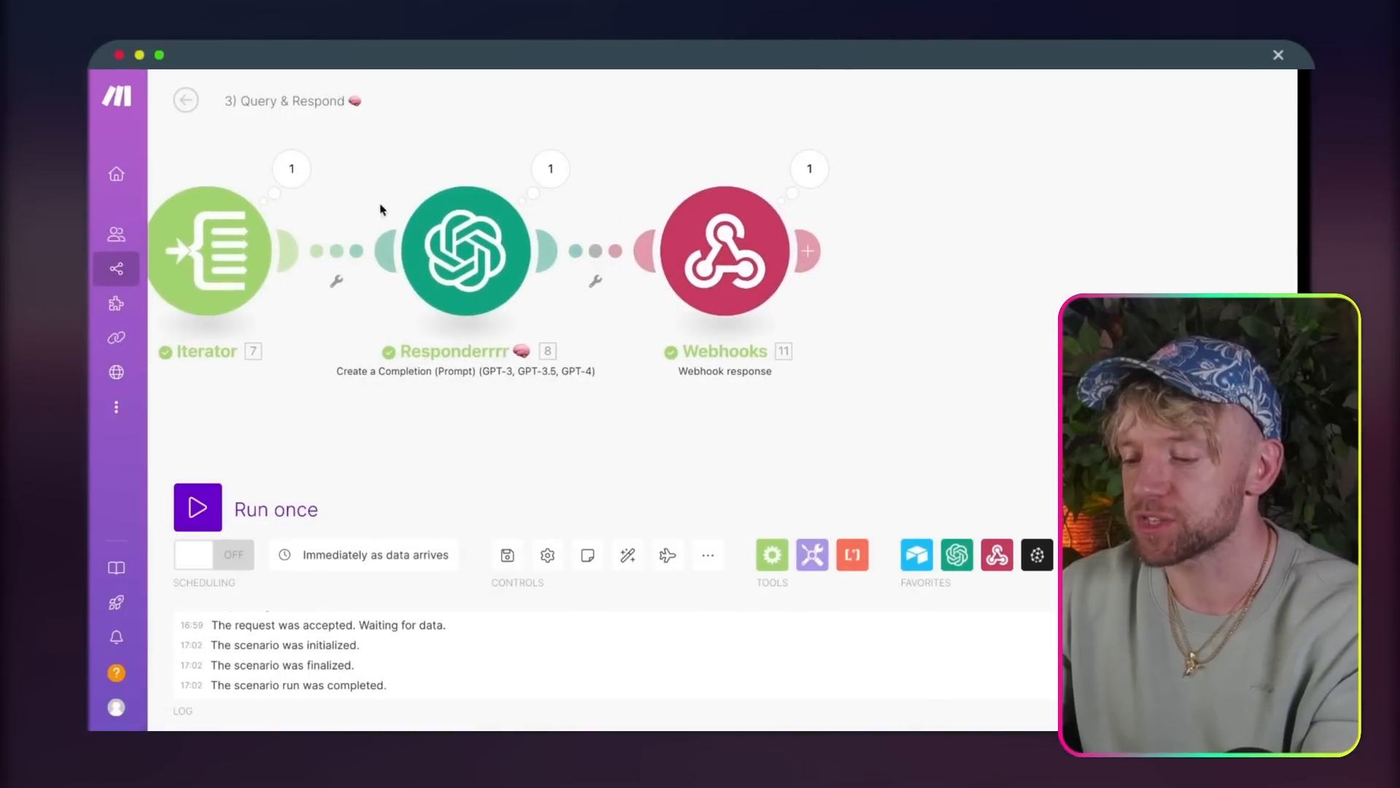
Step: Examine the finished scenario's Responderrrr module, including its model and the message content with the mapped question and data
{"action": "left_click", "coordinate": [448, 232]}
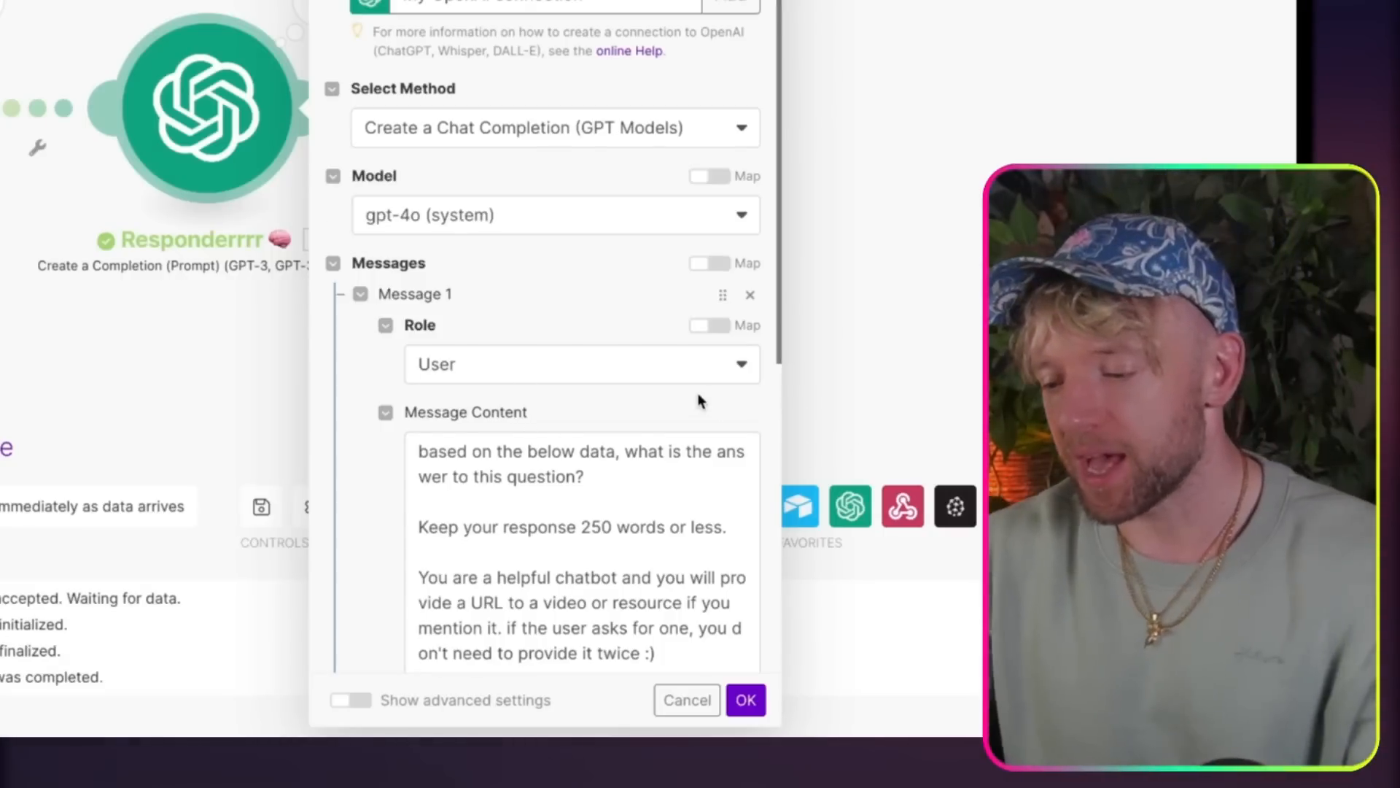
{"action": "scroll", "coordinate": [698, 393], "scroll_direction": "down", "scroll_amount": 5}
{"action": "scroll", "coordinate": [550, 365], "scroll_direction": "up", "scroll_amount": 1}
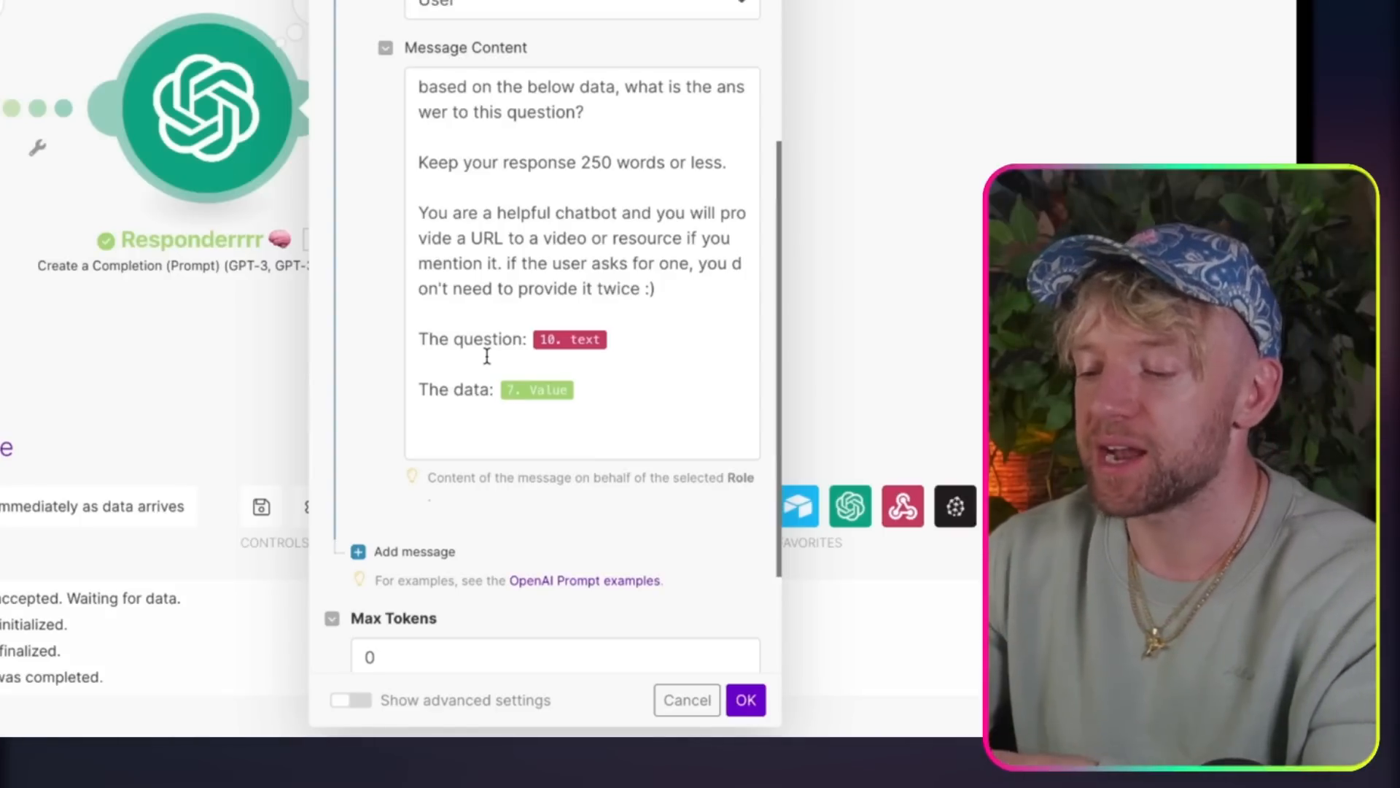
Step: Copy the entire message content of the finished scenario's Responderrrr module and close the module
{"action": "left_click", "coordinate": [626, 402]}
{"action": "key", "text": "ctrl+a"}
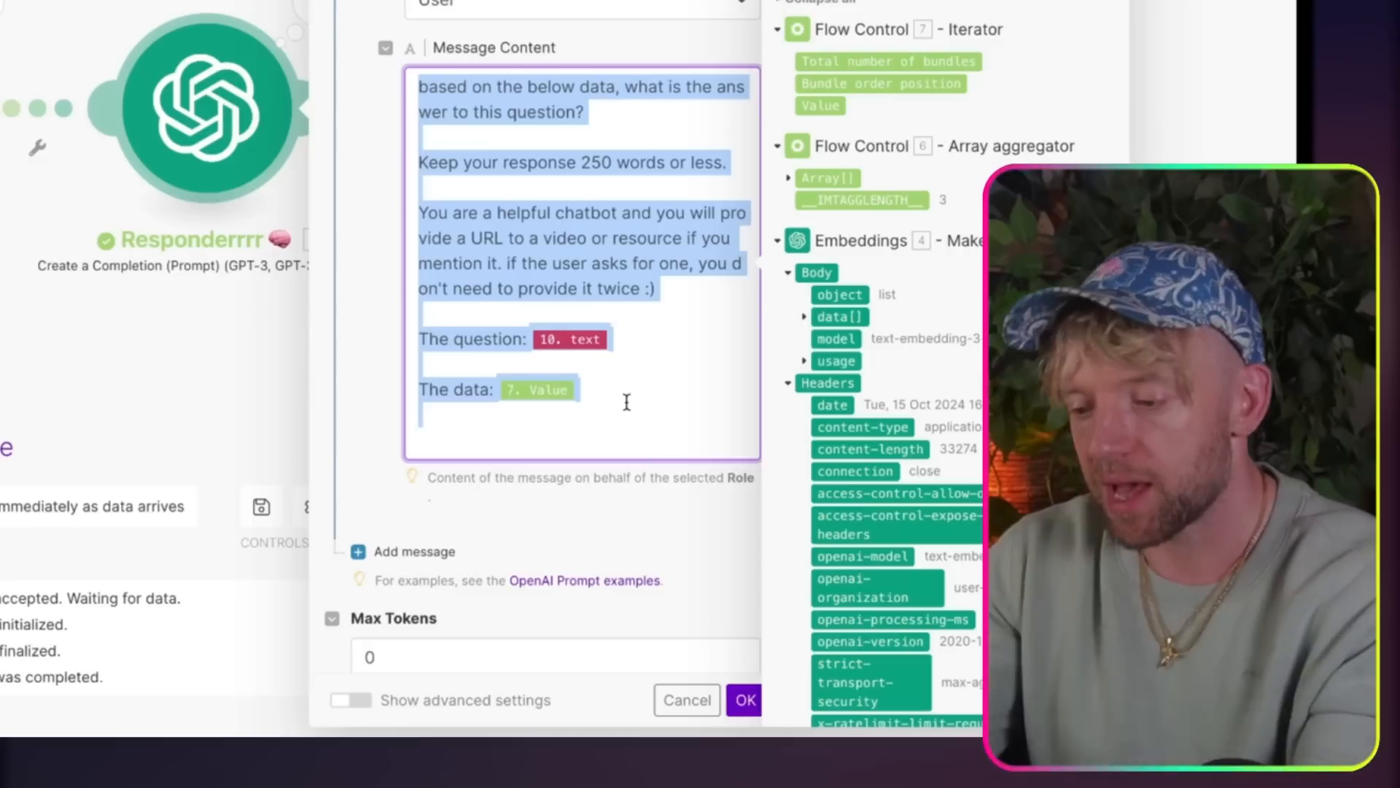
{"action": "left_click", "coordinate": [745, 700]}
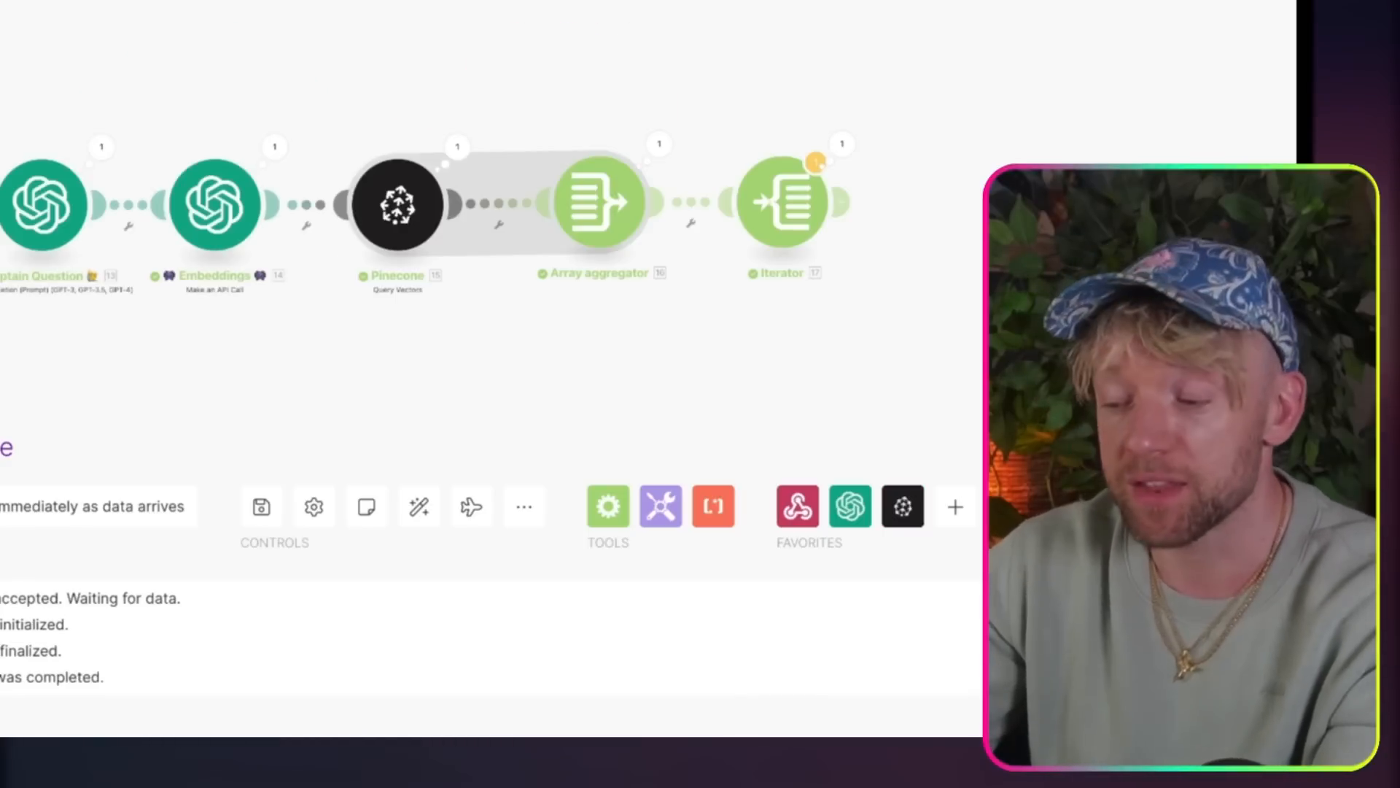
Step: Add an OpenAI Create a Completion (Prompt) module after the Iterator in the 3) Query & Respond scenario
{"action": "left_click_drag", "start_coordinate": [911, 160], "coordinate": [334, 152]}
{"action": "left_click", "coordinate": [479, 315]}
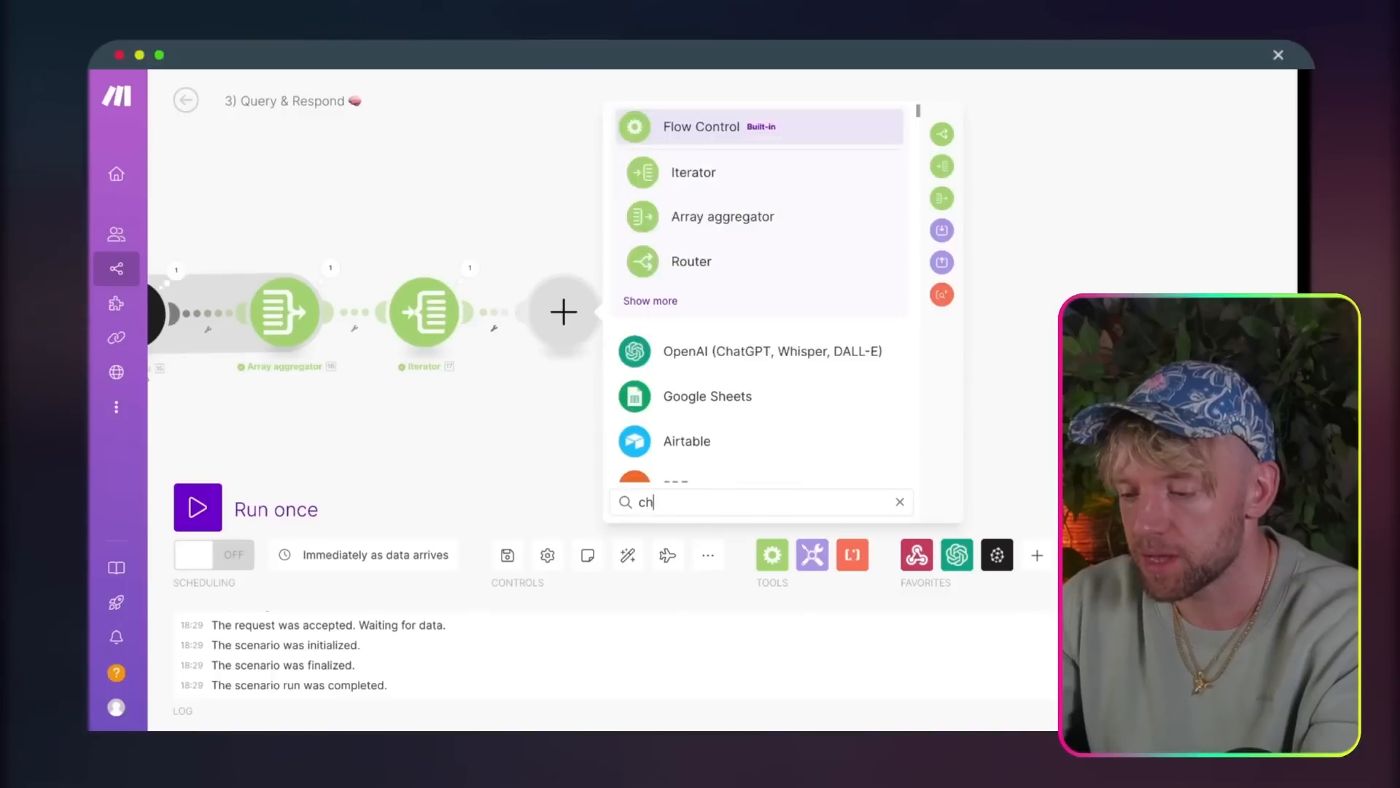
{"action": "type", "text": "chat"}
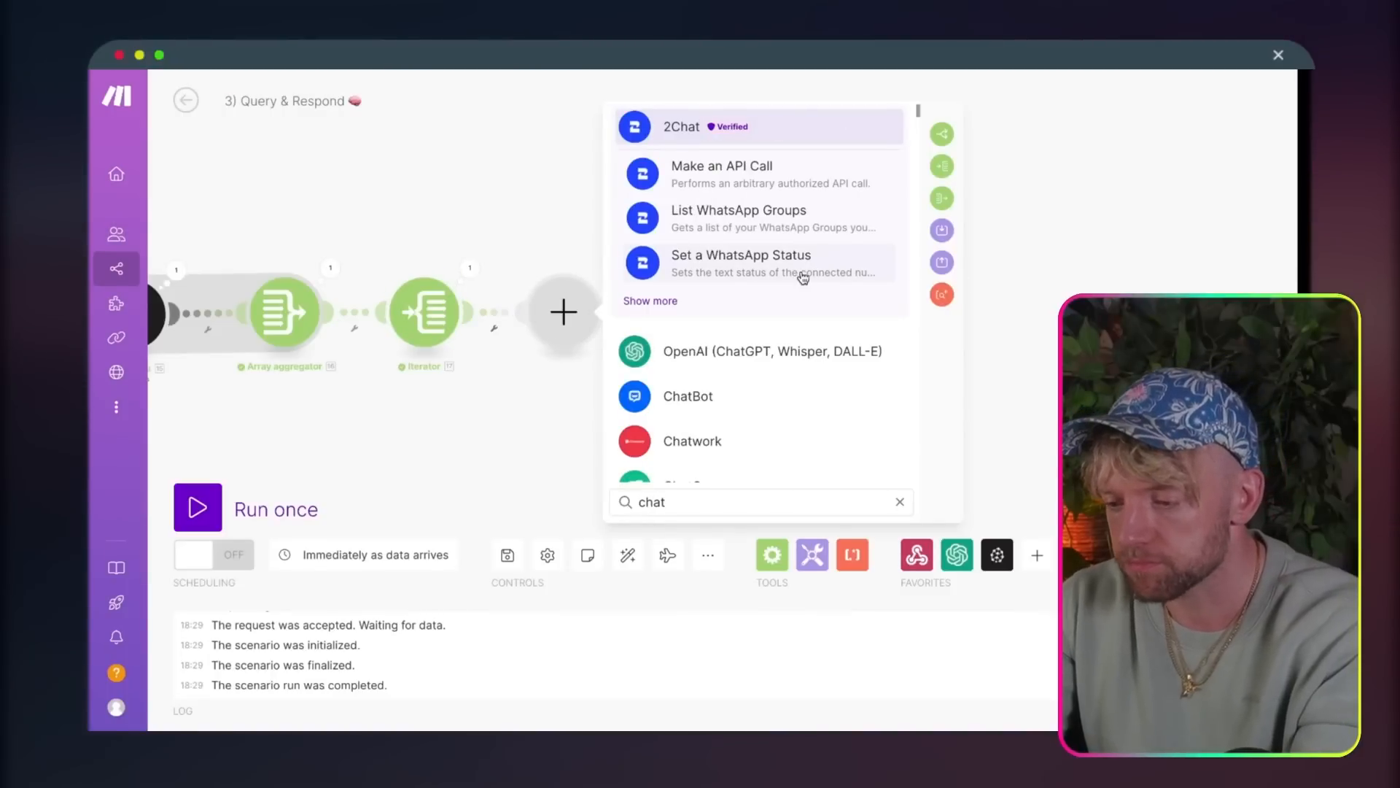
{"action": "type", "text": "gpt"}
{"action": "left_click", "coordinate": [649, 300]}
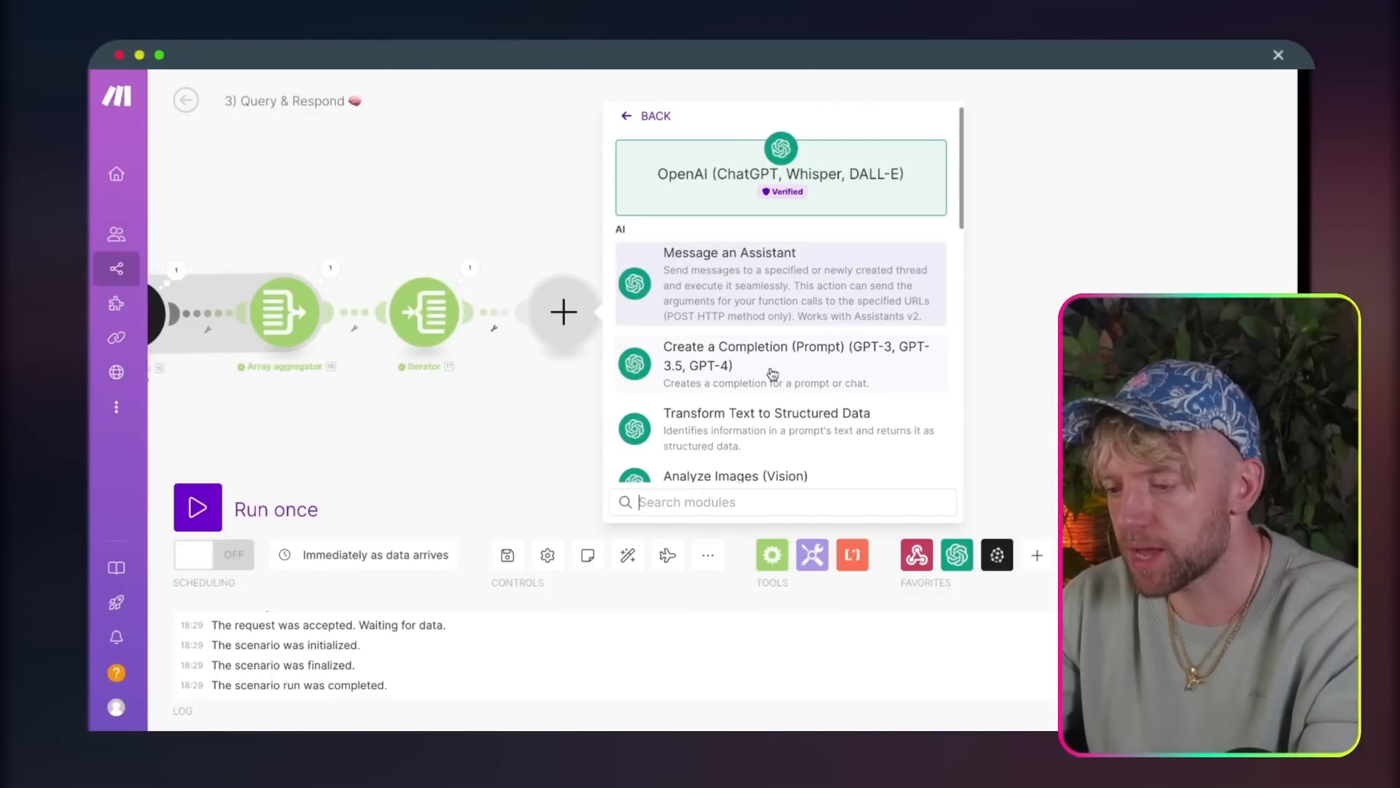
{"action": "scroll", "coordinate": [772, 374], "scroll_direction": "down", "scroll_amount": 2}
{"action": "left_click", "coordinate": [761, 267]}
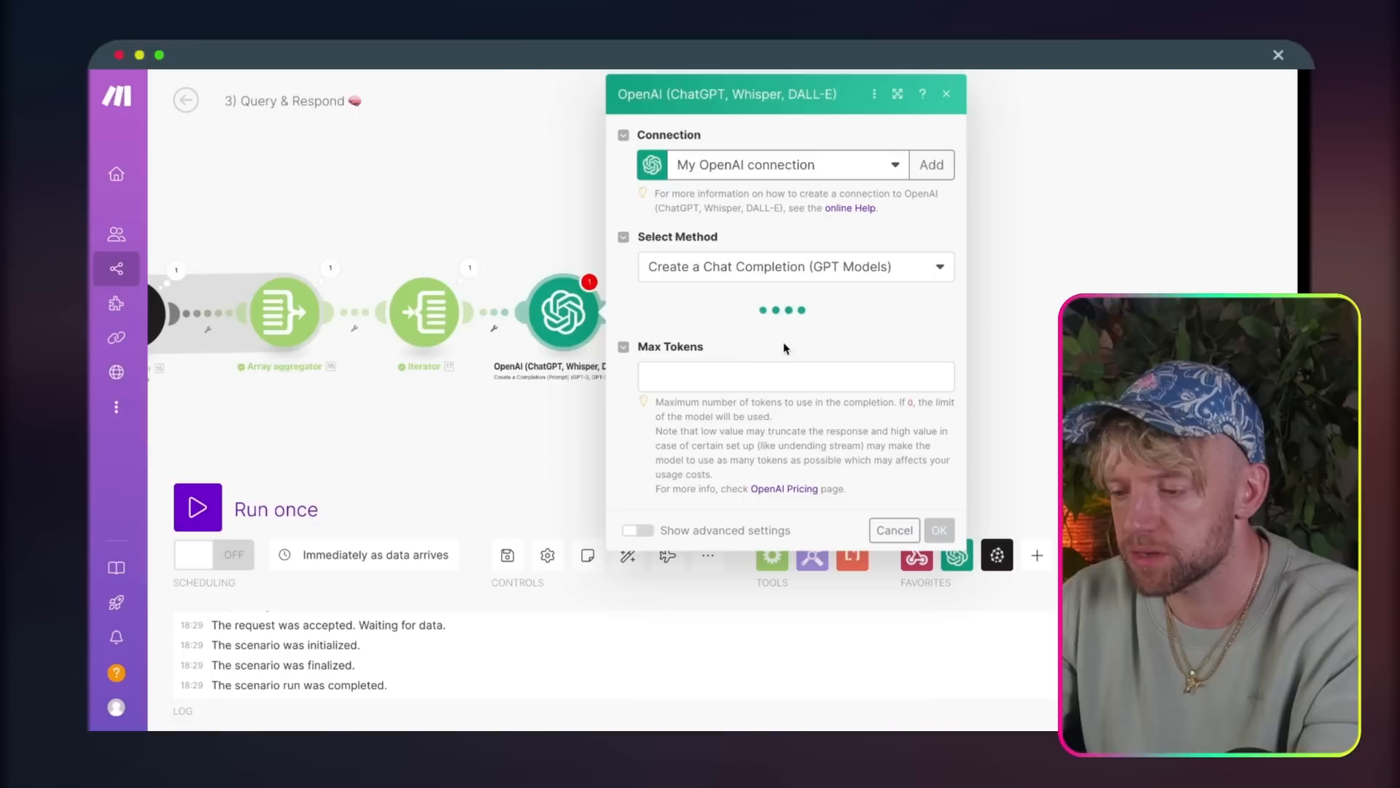
Step: Select the GPT-4o: gpt-4o (system) model for the new completion module and add a message to it
{"action": "left_click", "coordinate": [729, 372]}
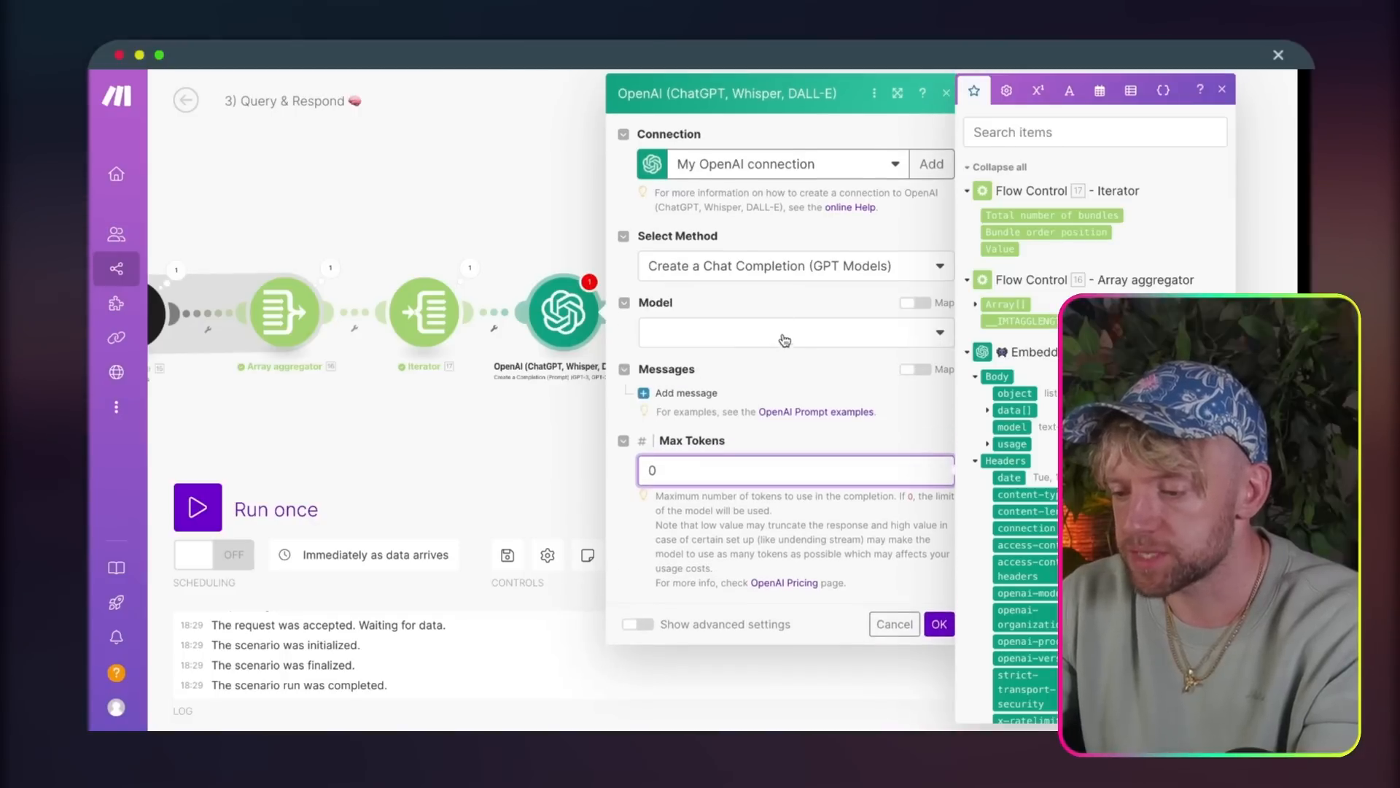
{"action": "left_click", "coordinate": [729, 330]}
{"action": "left_click", "coordinate": [729, 413]}
{"action": "left_click", "coordinate": [712, 390]}
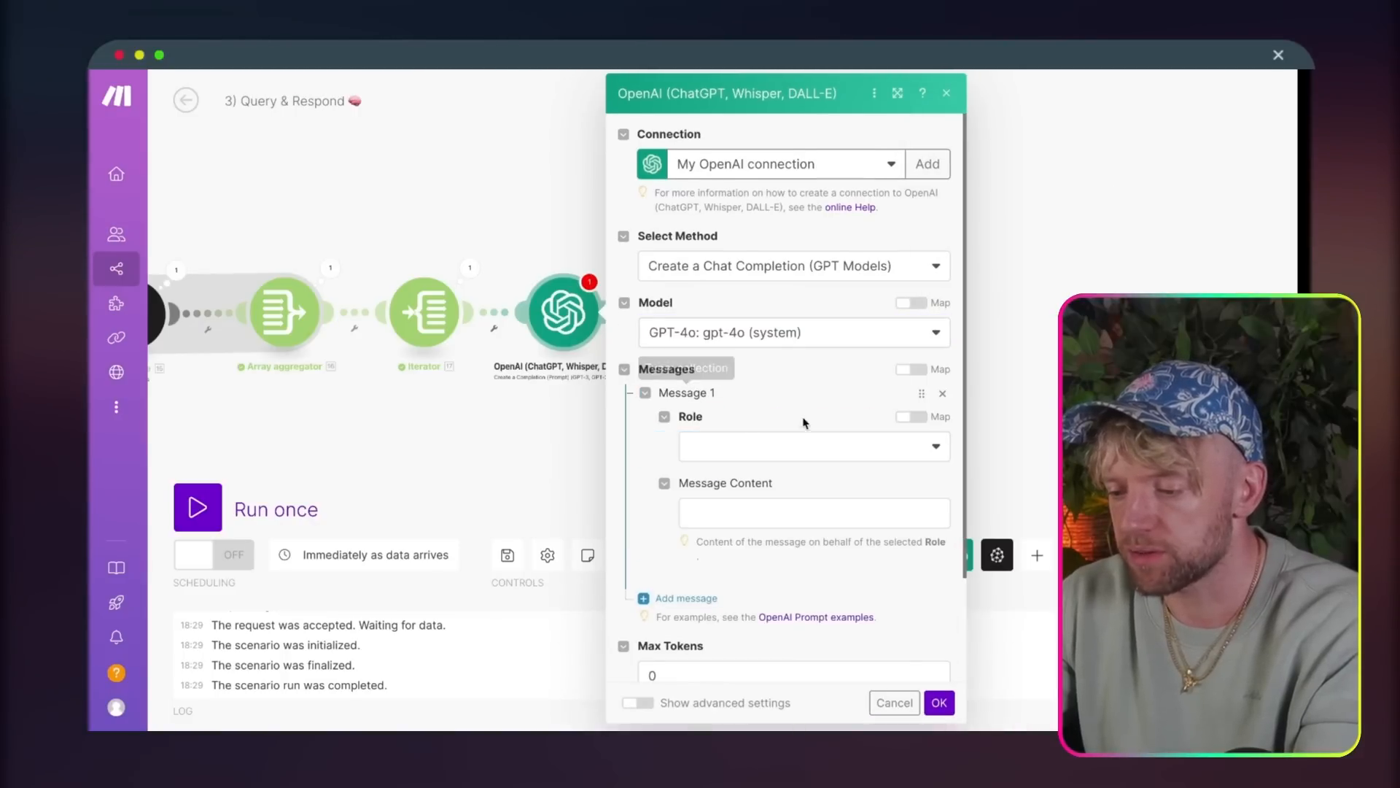
Step: Give Message 1 the User role and paste the copied prompt as its message content
{"action": "left_click", "coordinate": [756, 450]}
{"action": "left_click", "coordinate": [700, 502]}
{"action": "left_click", "coordinate": [761, 522]}
{"action": "type", "text": "based on the below data, what is the answer to this question?  Keep your response 250 words or less.  You are a helpful chatbot and you will provide a URL to a video or resource if you mention it. if the user asks for one, you don't need to provide it twice :)  The question: 10.text  The data: 7.value"}
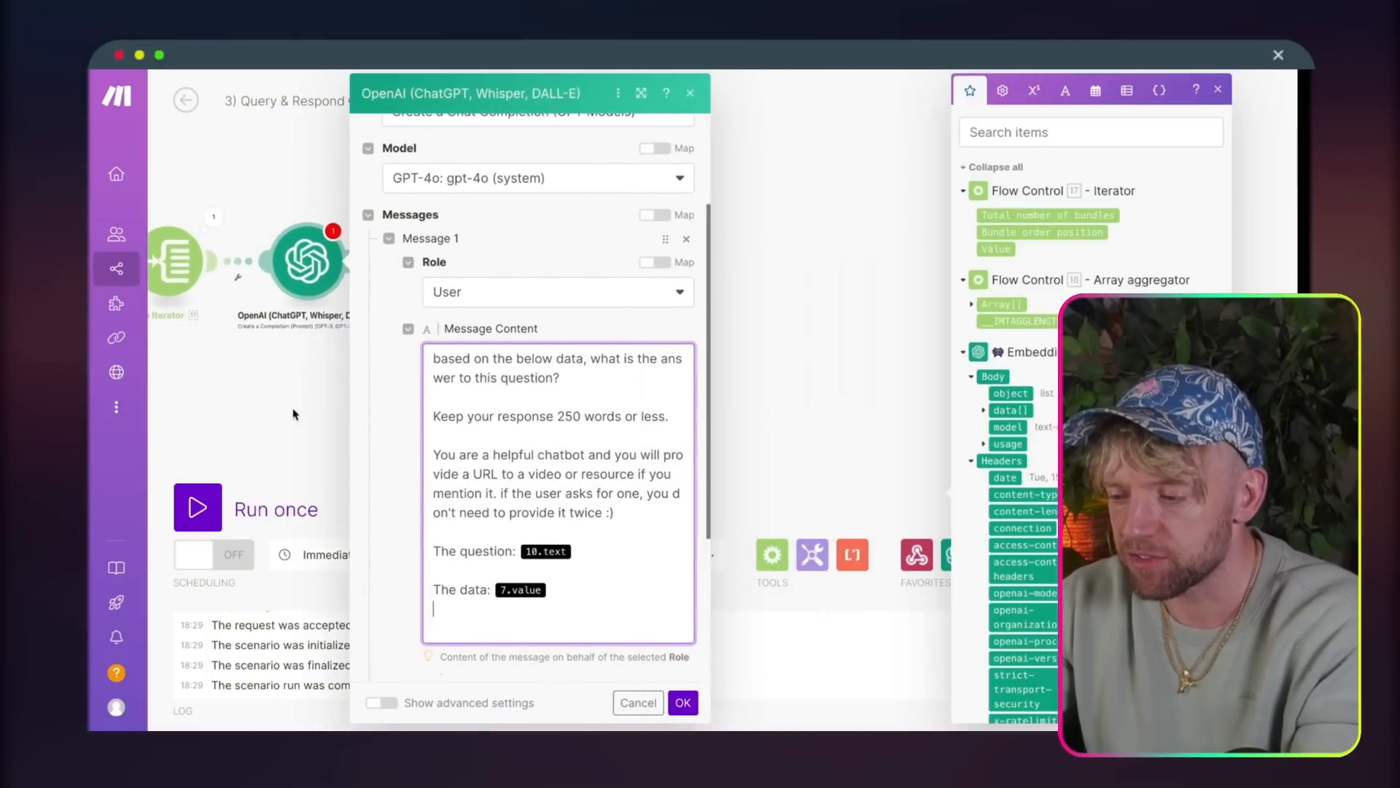
Step: Replace the 10.text placeholder after "The question:" with the Custom webhook's text value
{"action": "left_click", "coordinate": [875, 353]}
{"action": "left_click", "coordinate": [306, 260]}
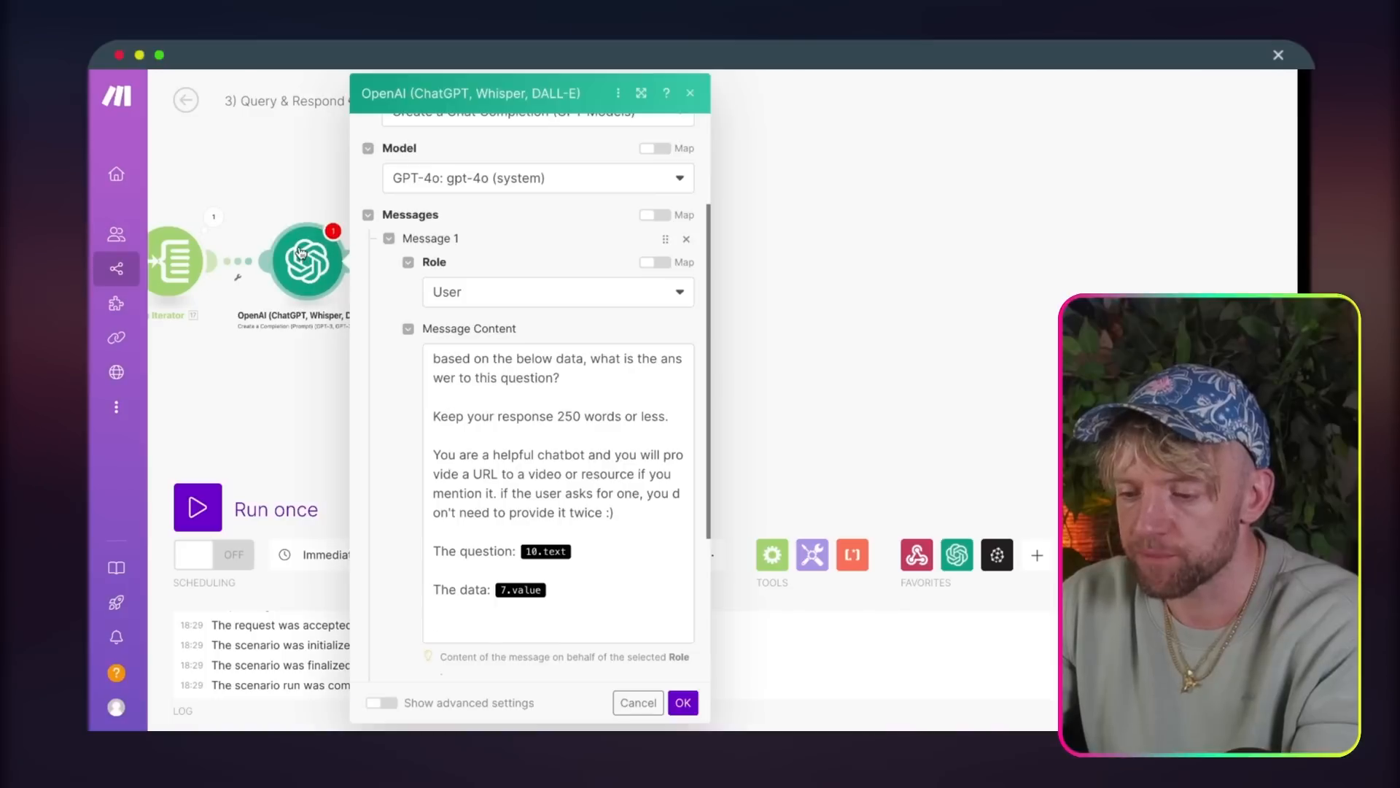
{"action": "left_click", "coordinate": [592, 558]}
{"action": "scroll", "coordinate": [766, 620], "scroll_direction": "down", "scroll_amount": 10}
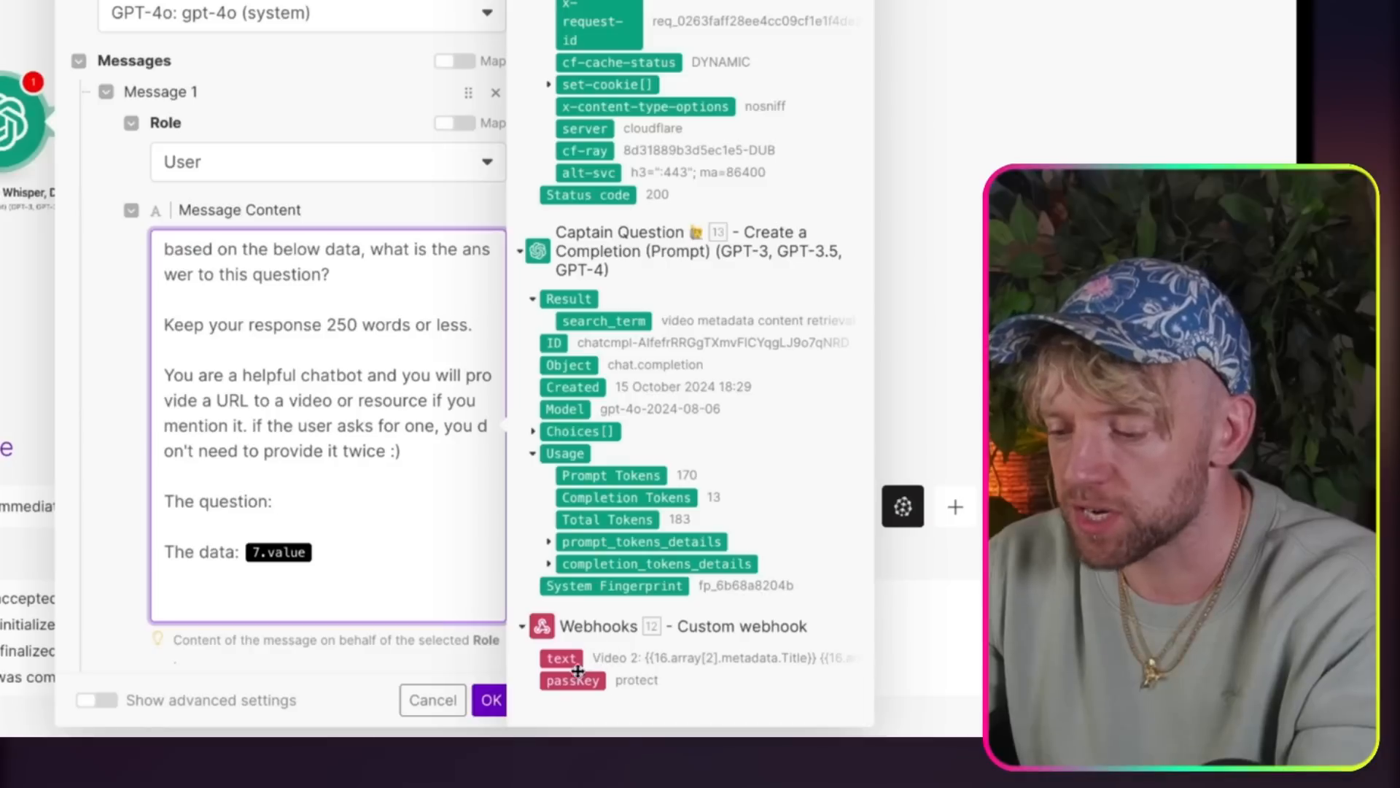
{"action": "left_click", "coordinate": [740, 670]}
Step: Replace the 7.value placeholder after "The data:" with the Iterator's Value and save the module
{"action": "left_click", "coordinate": [432, 552]}
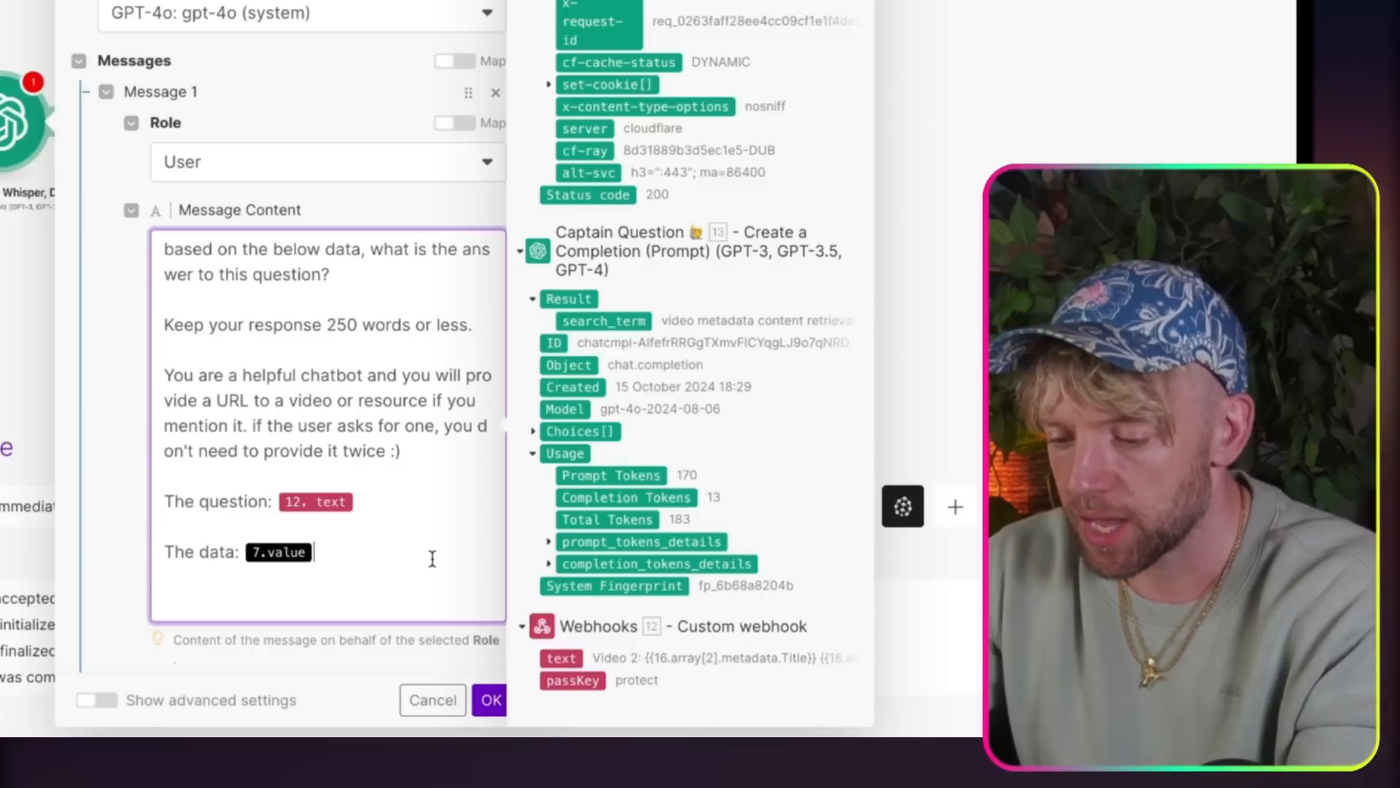
{"action": "key", "text": "BackSpace"}
{"action": "scroll", "coordinate": [715, 407], "scroll_direction": "up", "scroll_amount": 5}
{"action": "scroll", "coordinate": [715, 406], "scroll_direction": "up", "scroll_amount": 5}
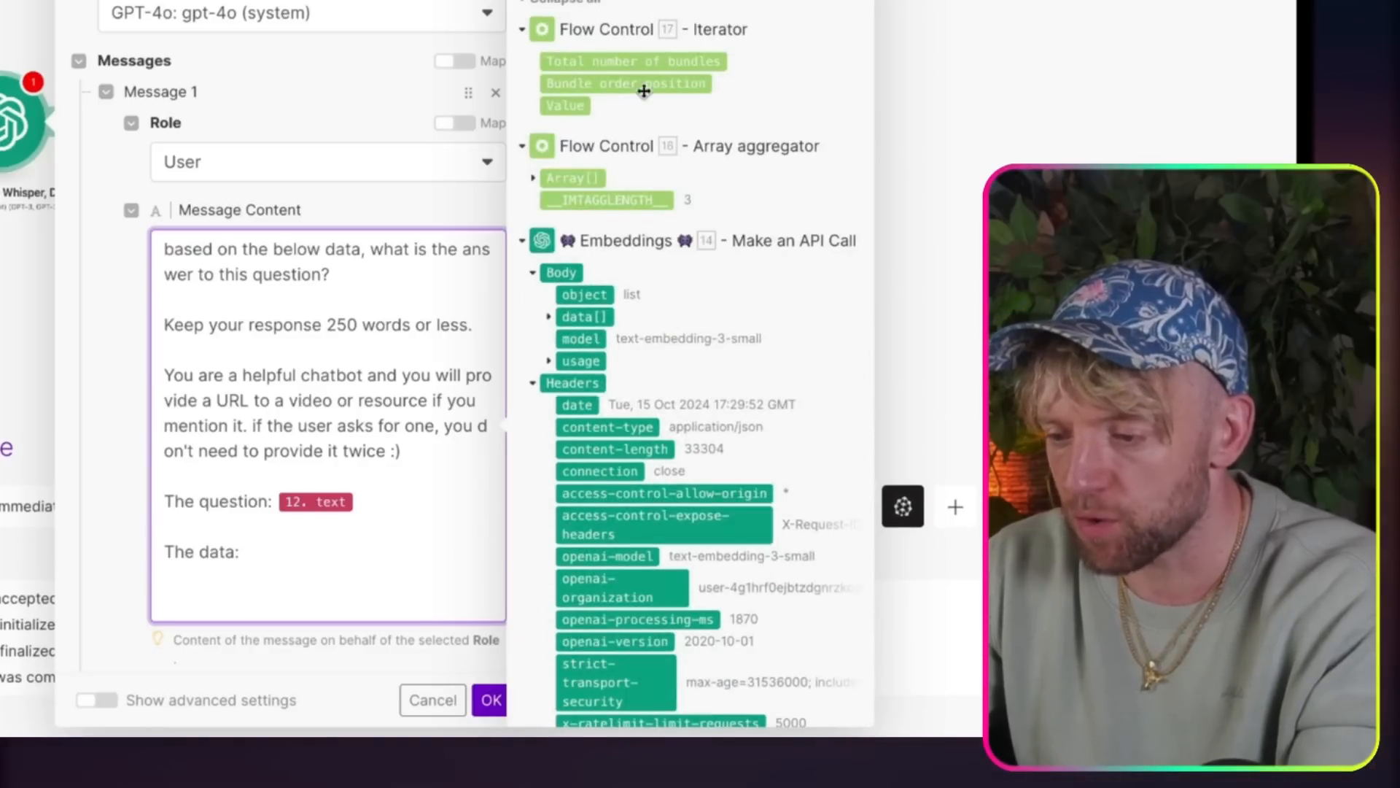
{"action": "left_click", "coordinate": [561, 109]}
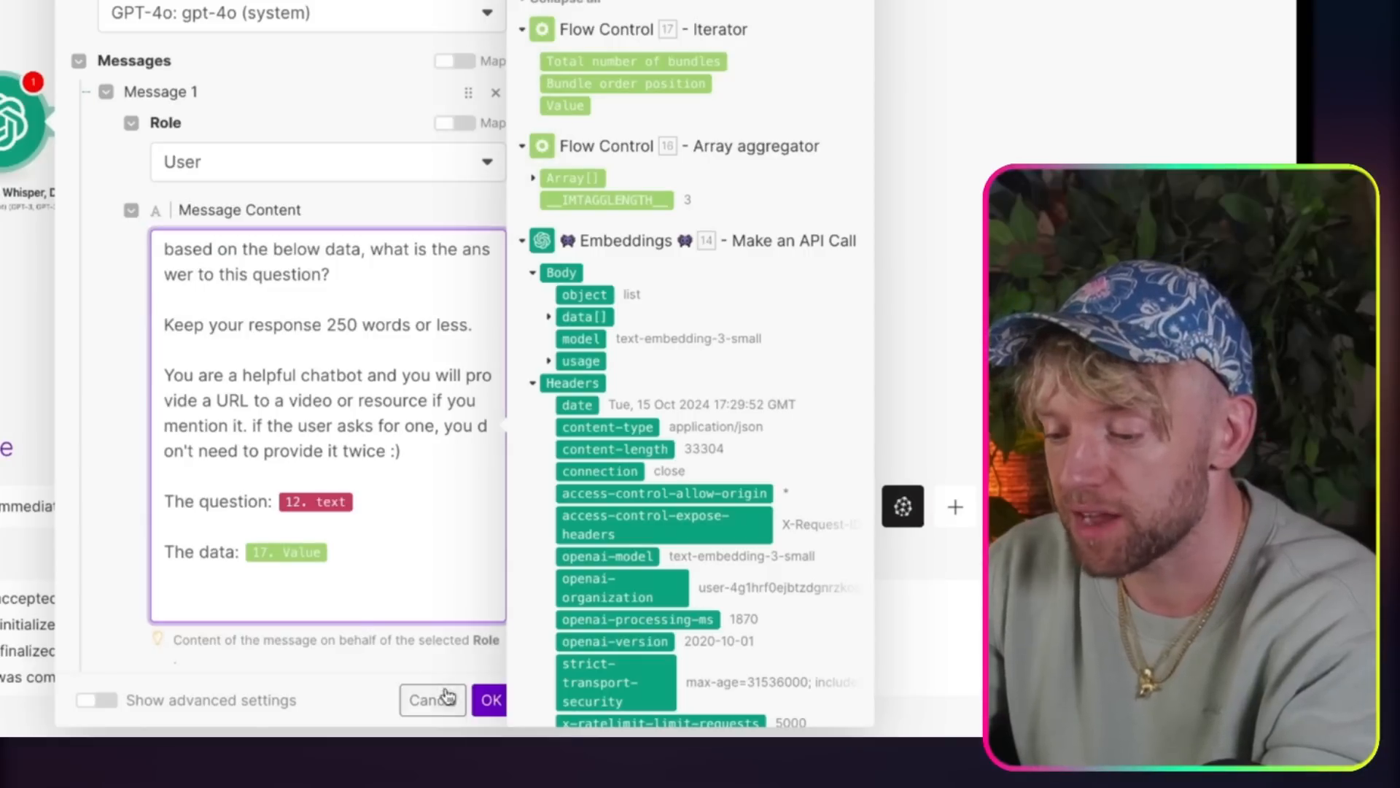
{"action": "left_click", "coordinate": [484, 705]}
Step: Rename the new OpenAI module as "Responder 💎"
{"action": "right_click", "coordinate": [15, 120]}
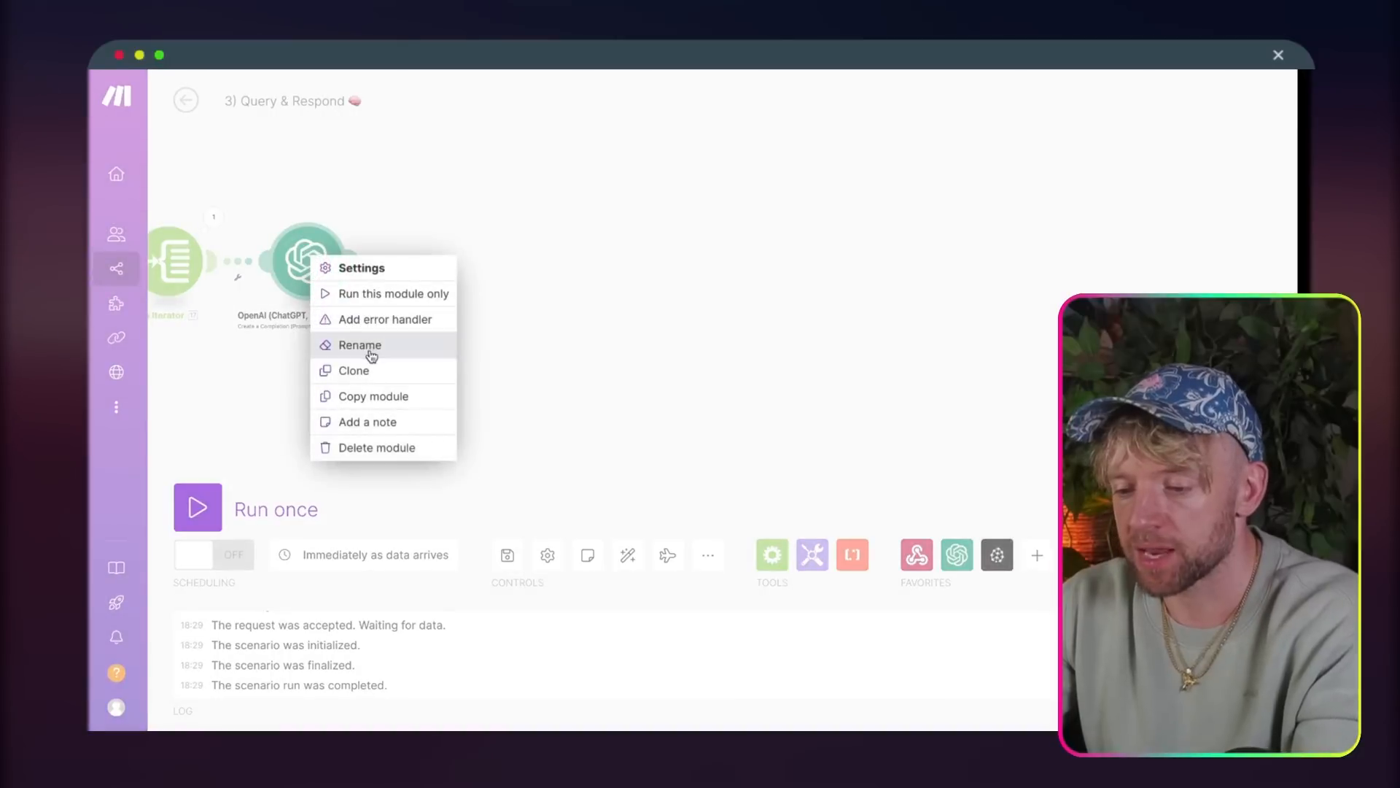
{"action": "left_click", "coordinate": [79, 240]}
{"action": "type", "text": "Responder"}
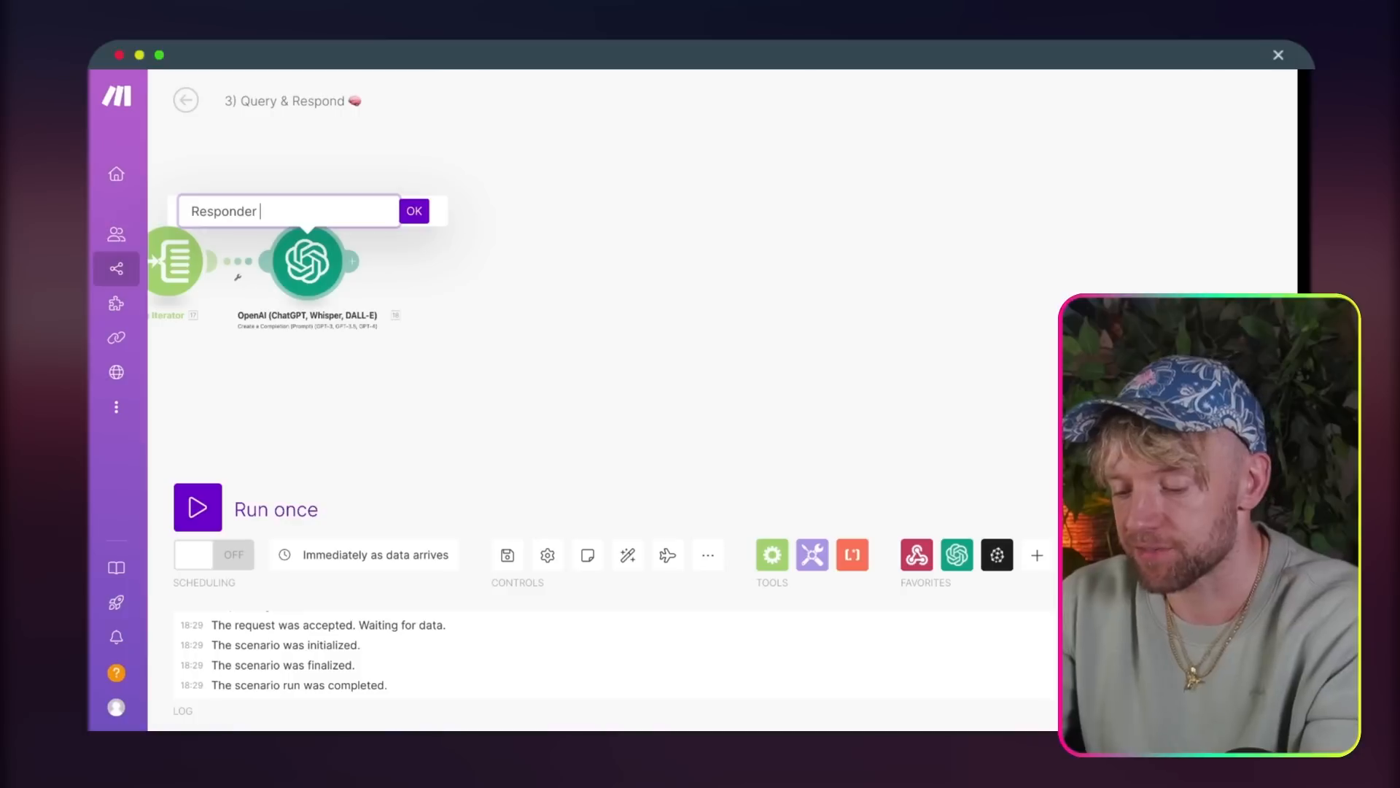
{"action": "key", "text": "ctrl+super+space"}
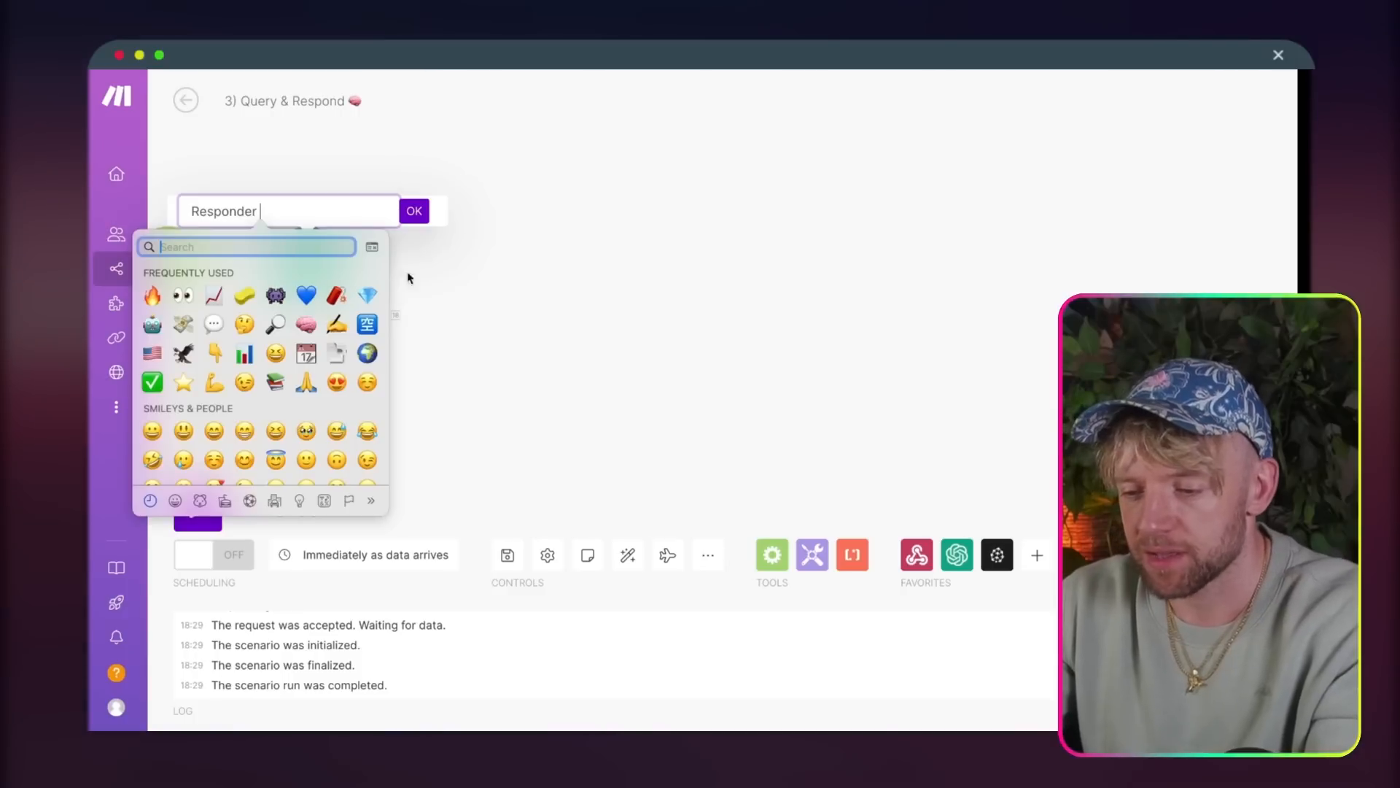
{"action": "left_click", "coordinate": [367, 293]}
{"action": "left_click", "coordinate": [420, 211]}
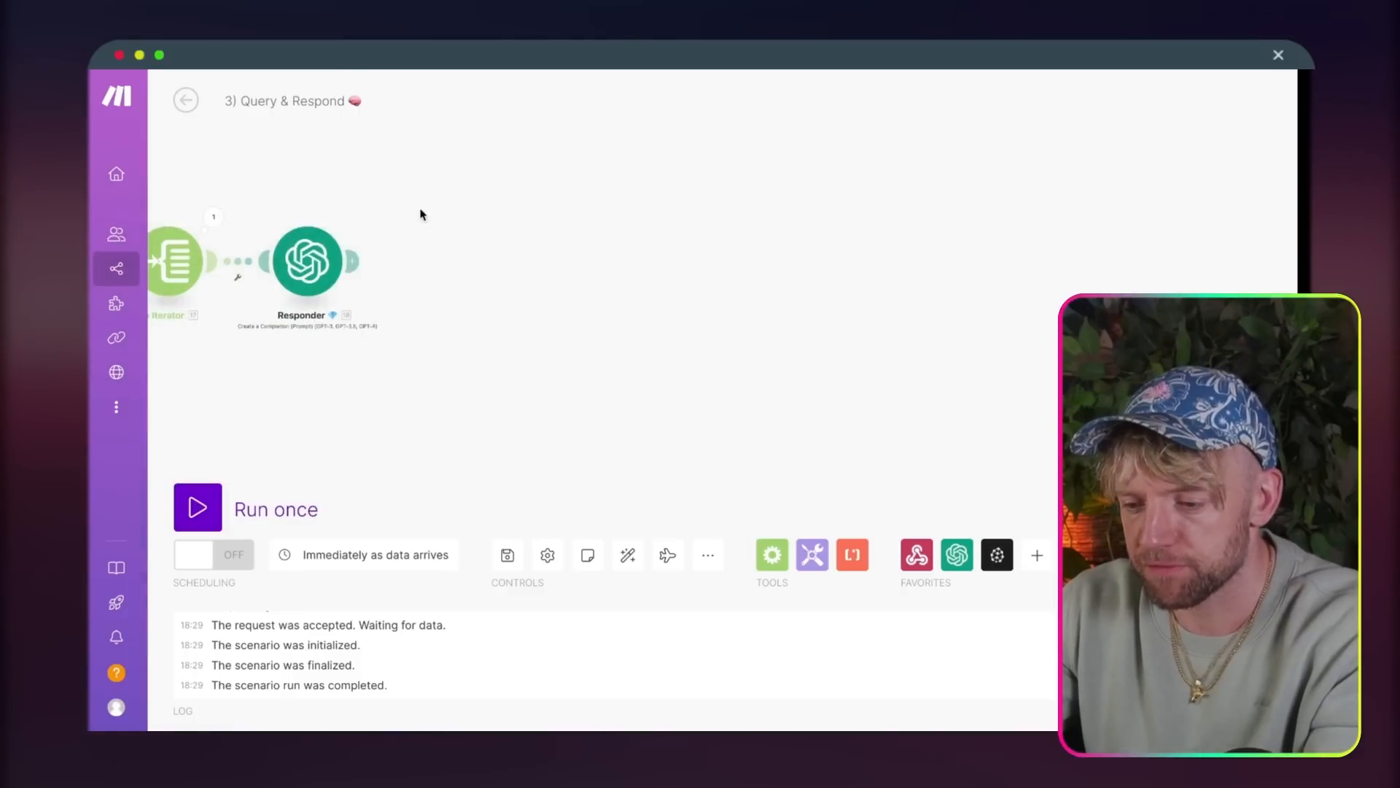
Step: Add a Webhook response module after Responder, with status 200 and its body mapped to Responder's Result
{"action": "left_click", "coordinate": [353, 262]}
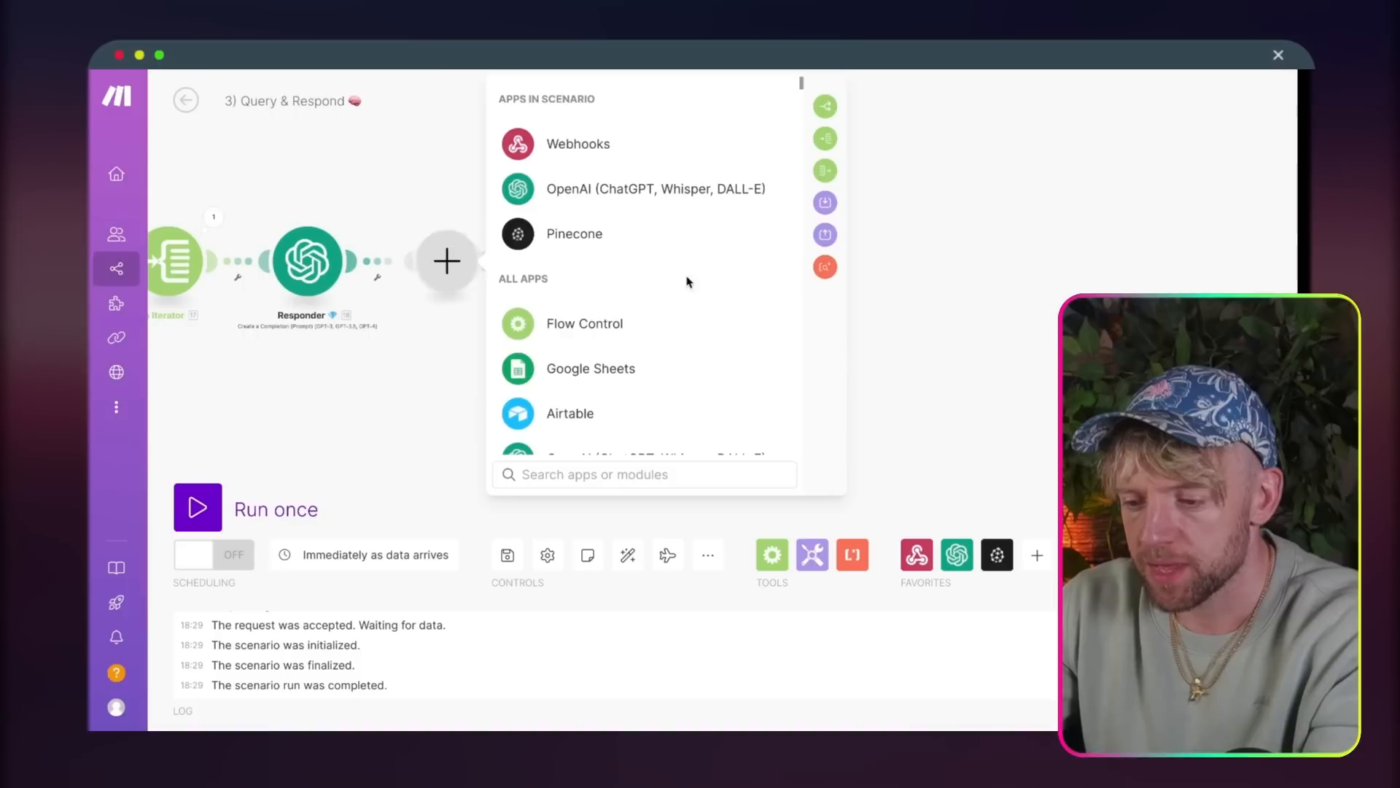
{"action": "left_click", "coordinate": [700, 149]}
{"action": "left_click", "coordinate": [620, 228]}
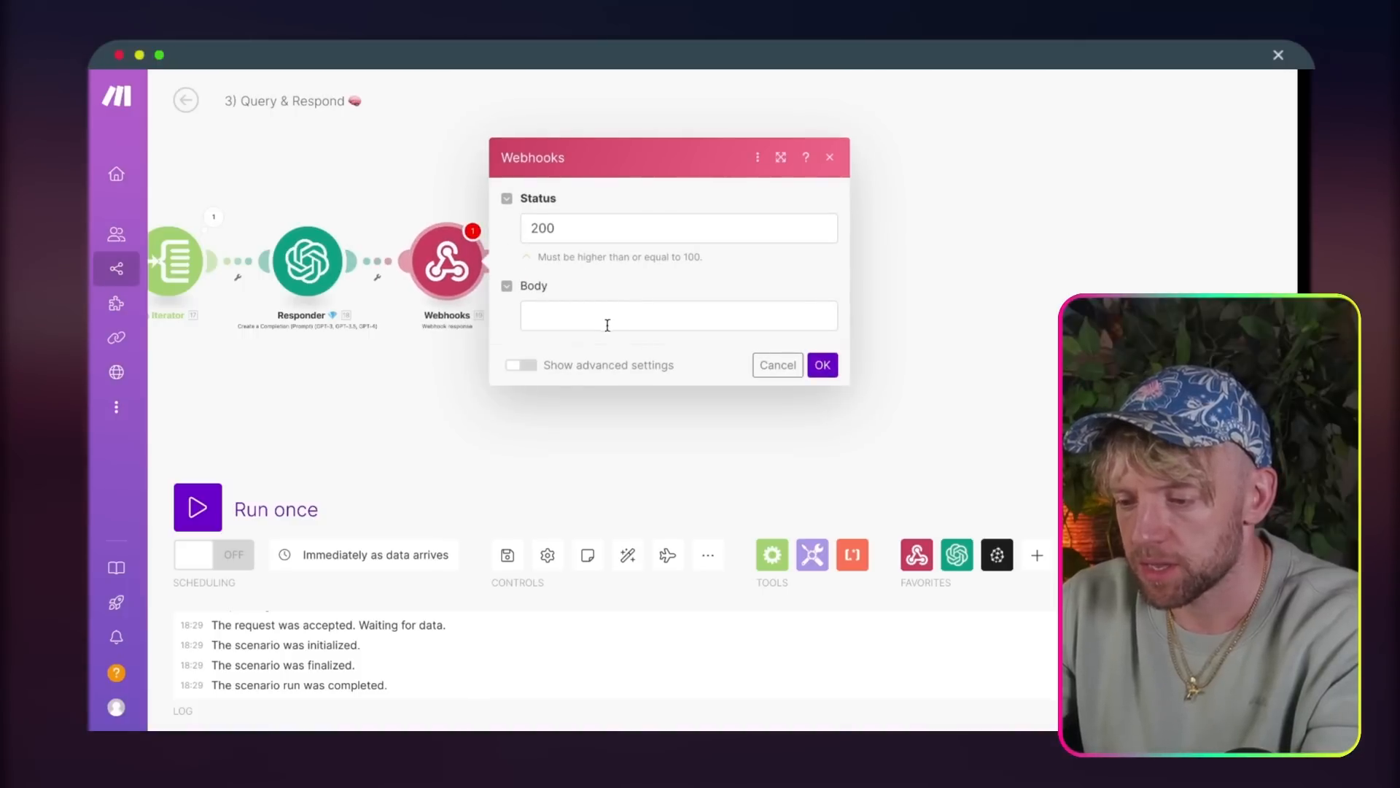
{"action": "left_click", "coordinate": [607, 325]}
{"action": "left_click", "coordinate": [887, 226]}
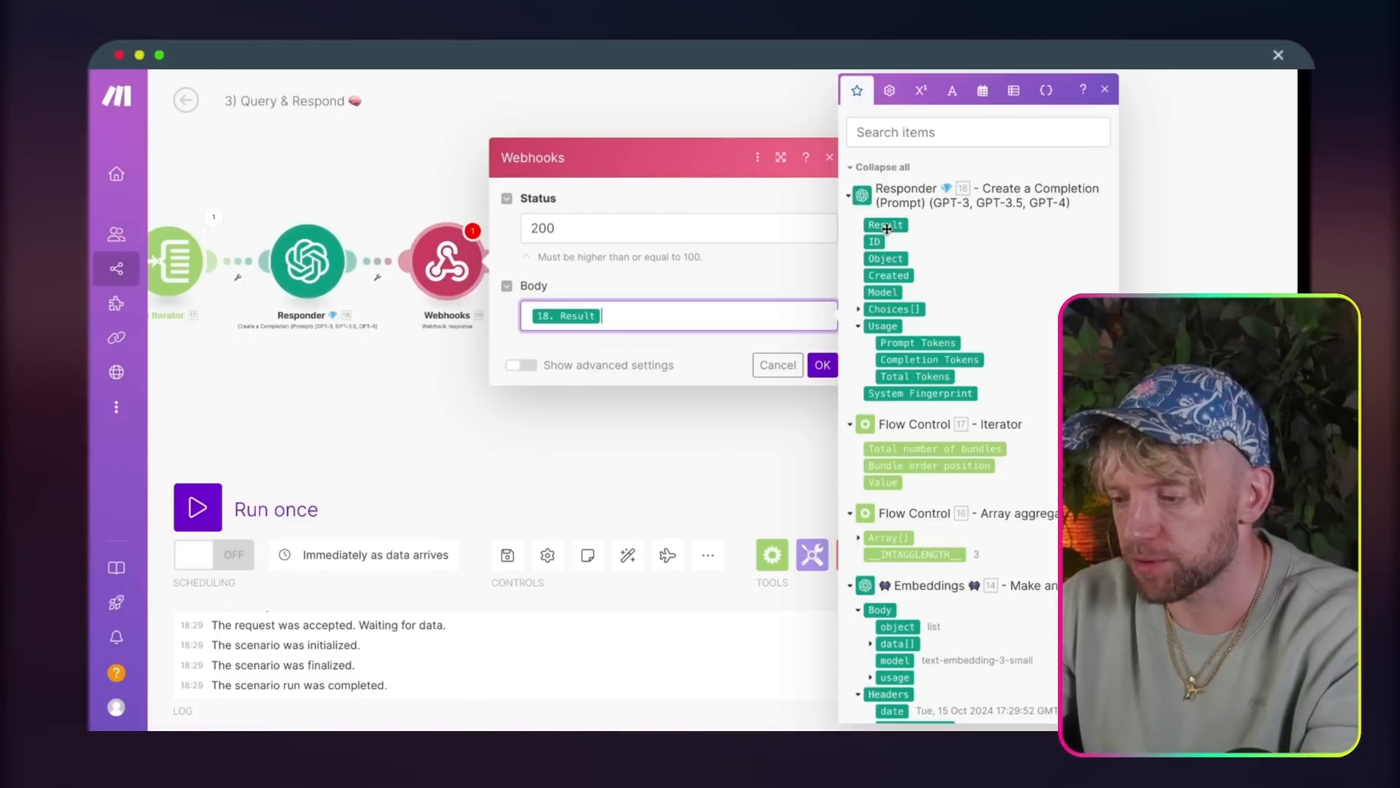
{"action": "left_click", "coordinate": [823, 369]}
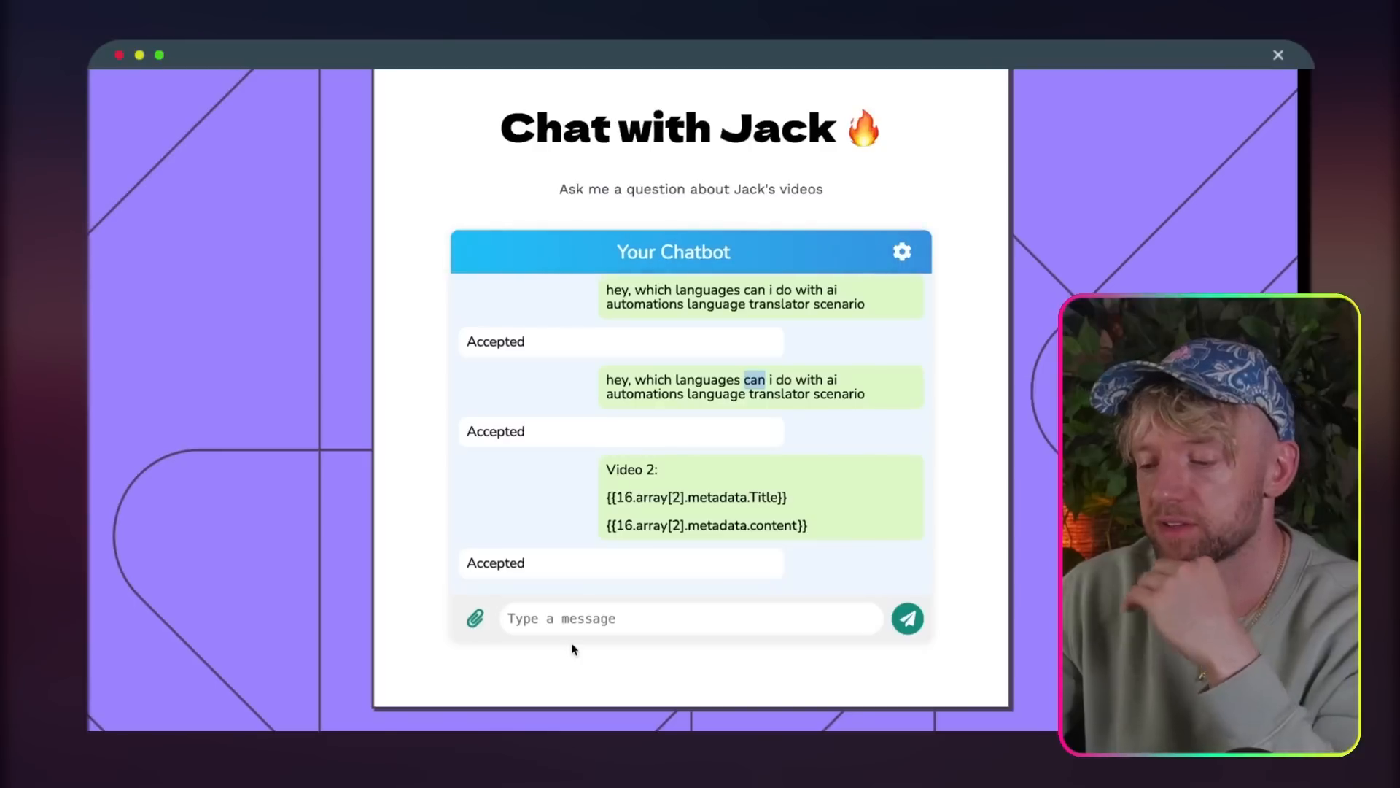
Step: Ask the Carrd chatbot which of the creator's videos is best to watch for translating videos into another language
{"action": "key", "text": "Caps_Lock"}
{"action": "type", "text": "Wha"}
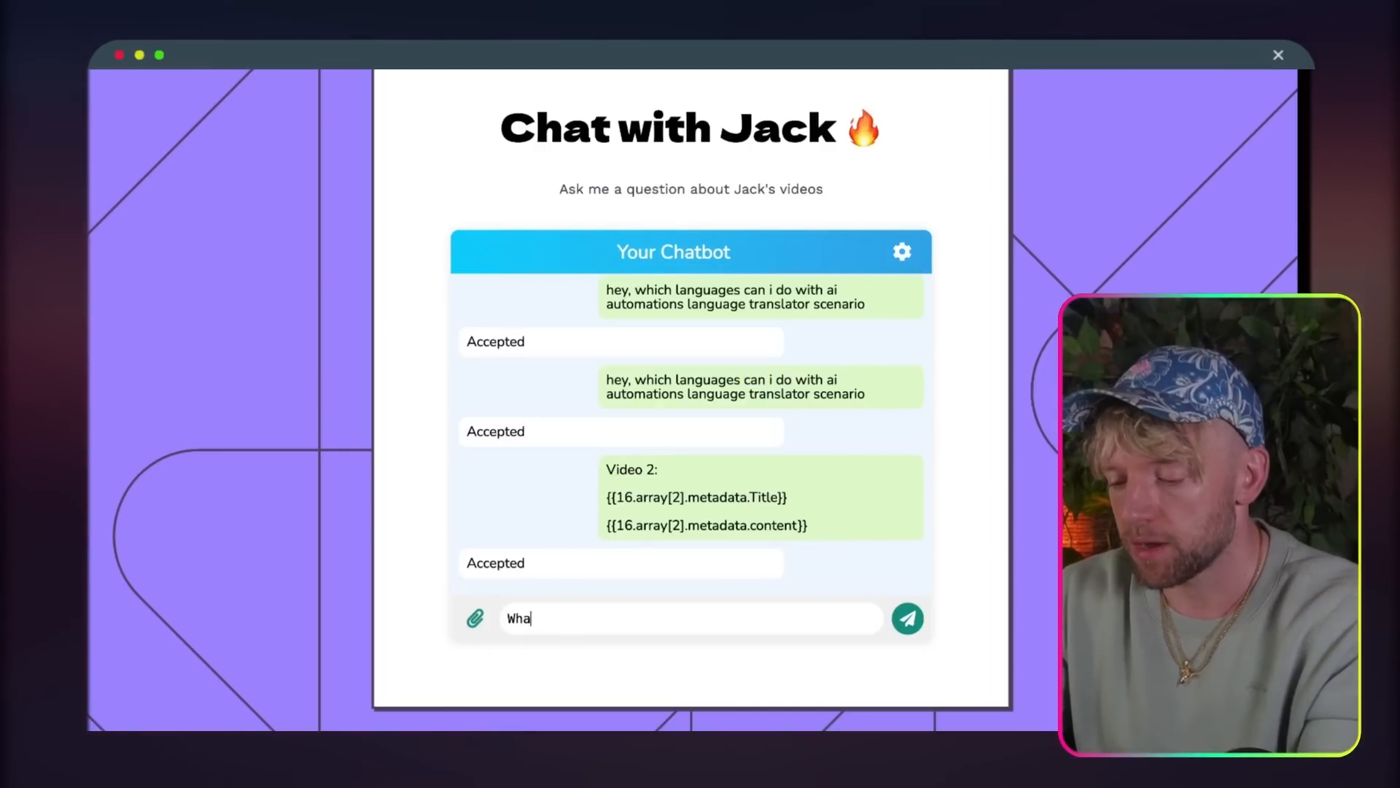
{"action": "type", "text": "t is th"}
{"action": "type", "text": "e best video of "}
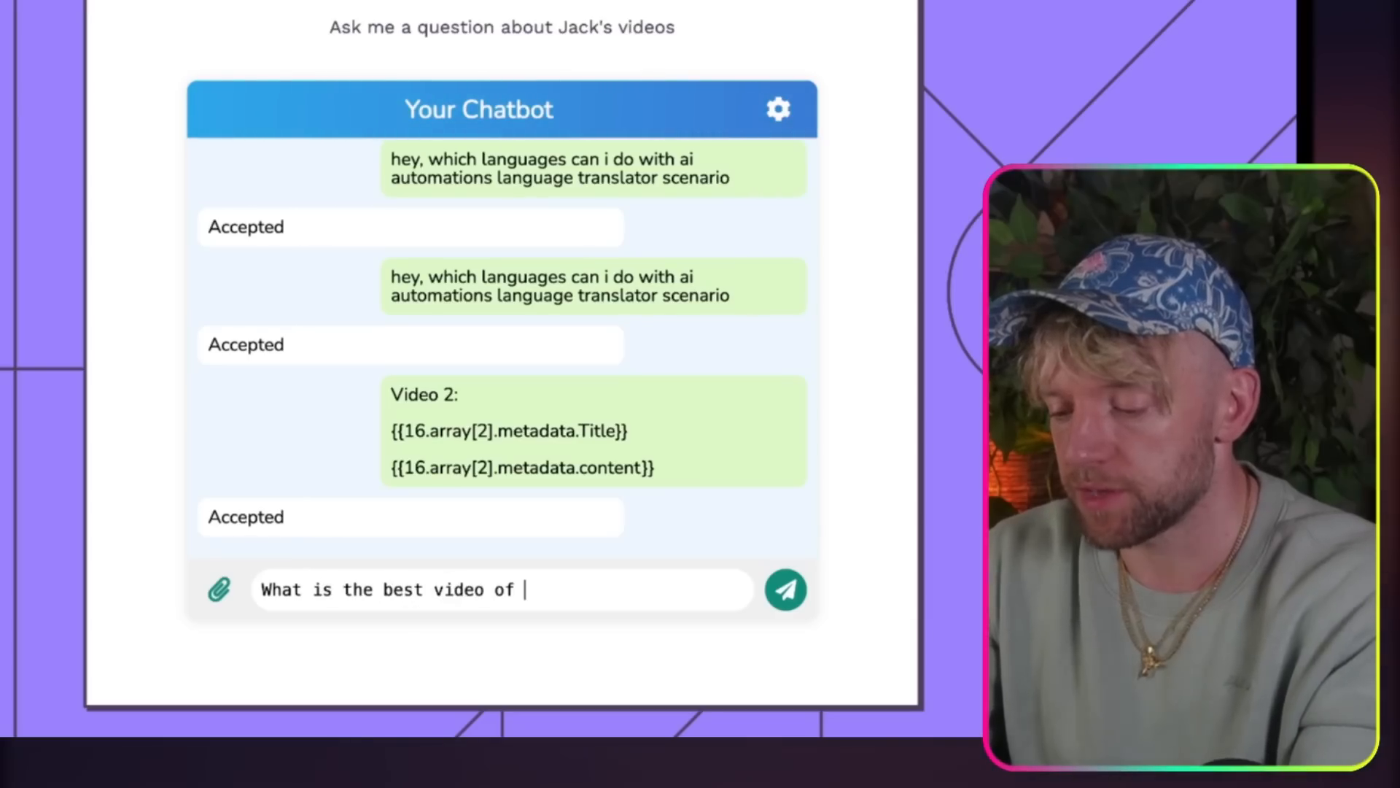
{"action": "type", "text": "jack's to watch i"}
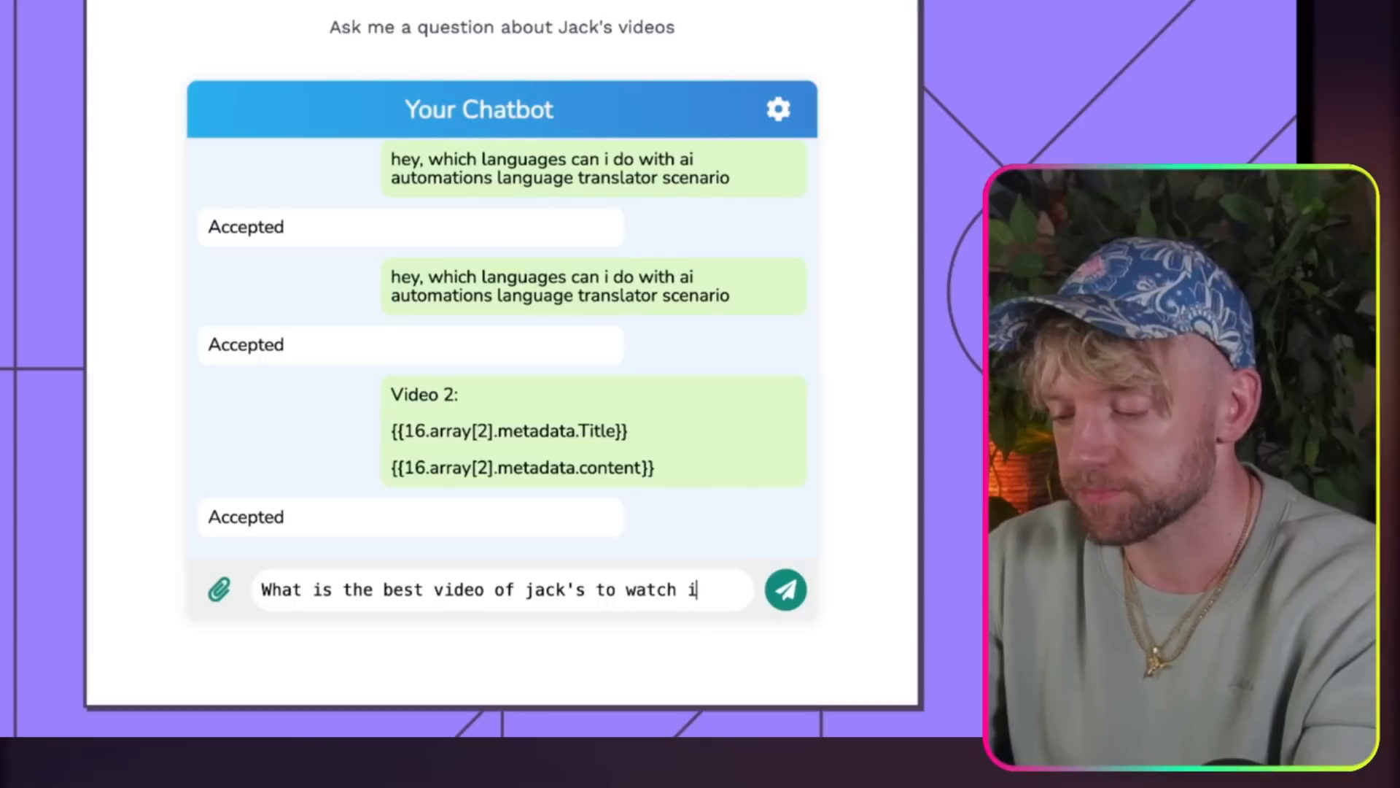
{"action": "type", "text": "o if i wanted to translate my videos int"}
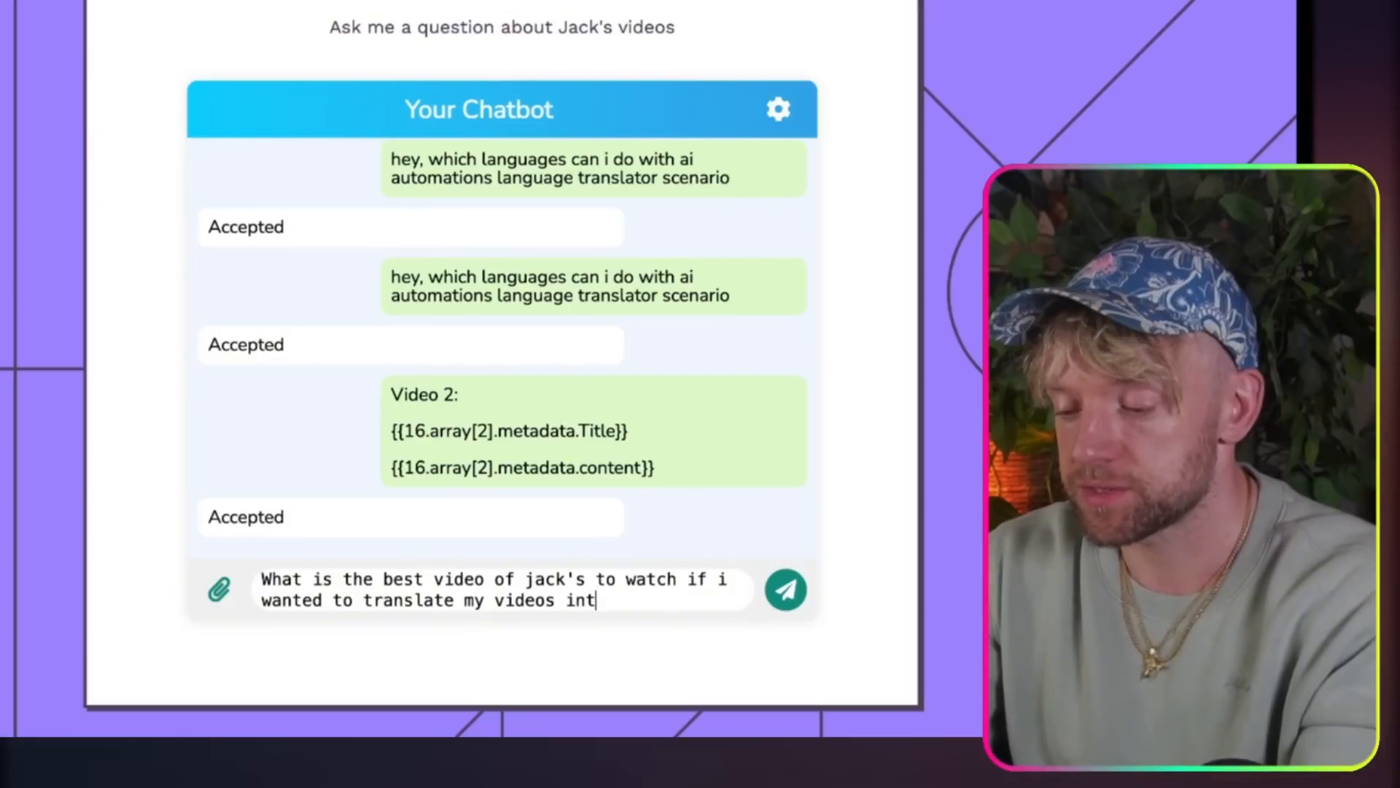
{"action": "type", "text": "nguage?"}
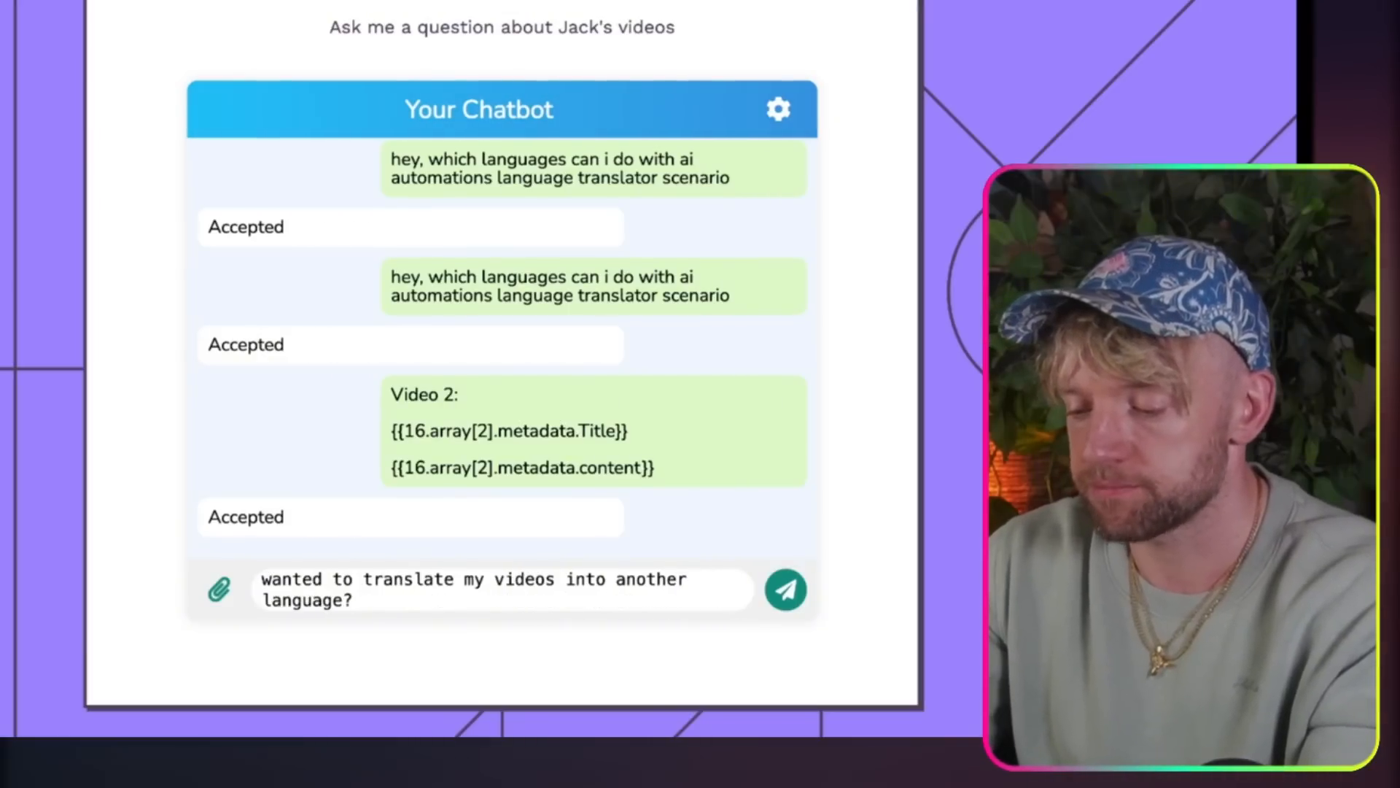
{"action": "key", "text": "Return"}
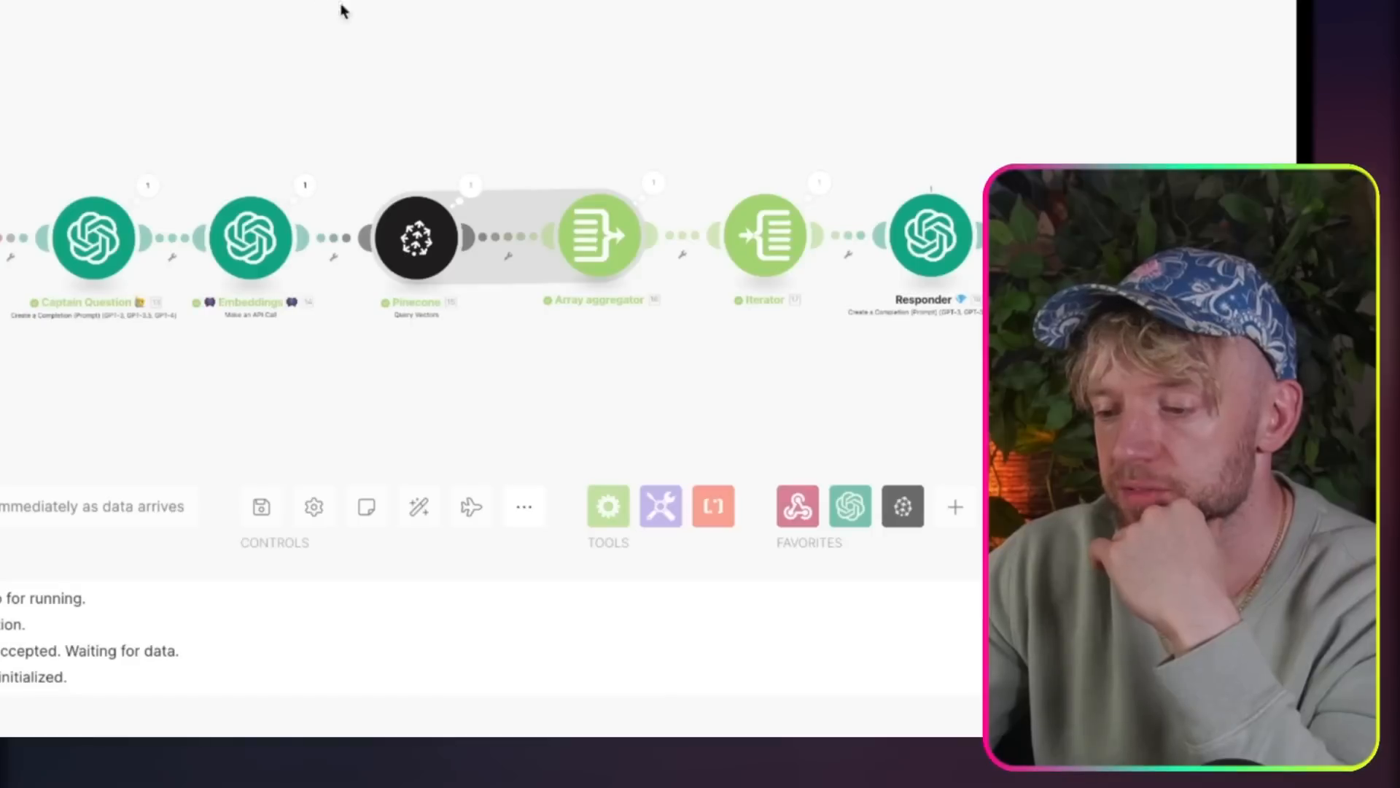
Step: Check the scenario run, read through the chatbot's answer and open the YouTube video link it gives
{"action": "scroll", "coordinate": [614, 66], "scroll_direction": "right", "scroll_amount": 2}
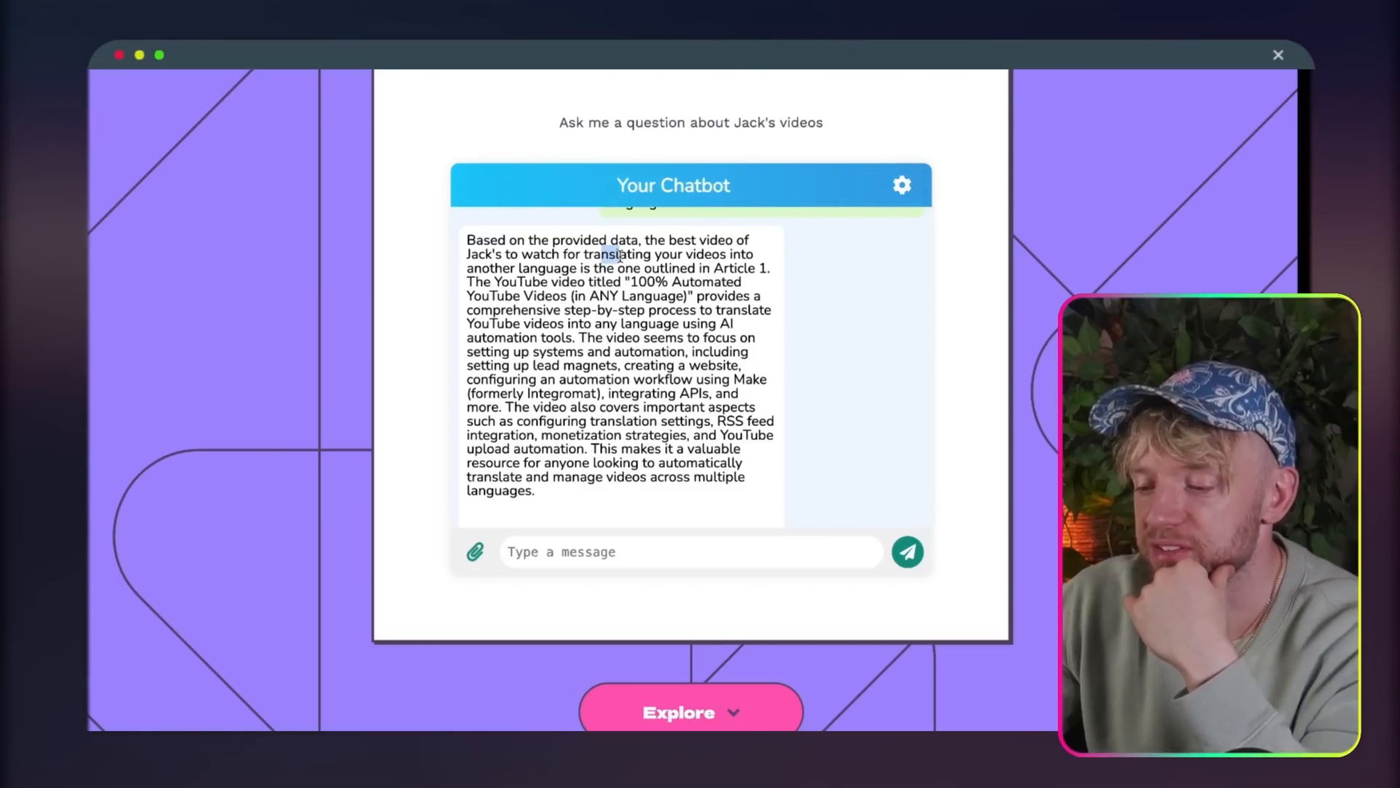
{"action": "left_click_drag", "start_coordinate": [621, 265], "coordinate": [615, 293]}
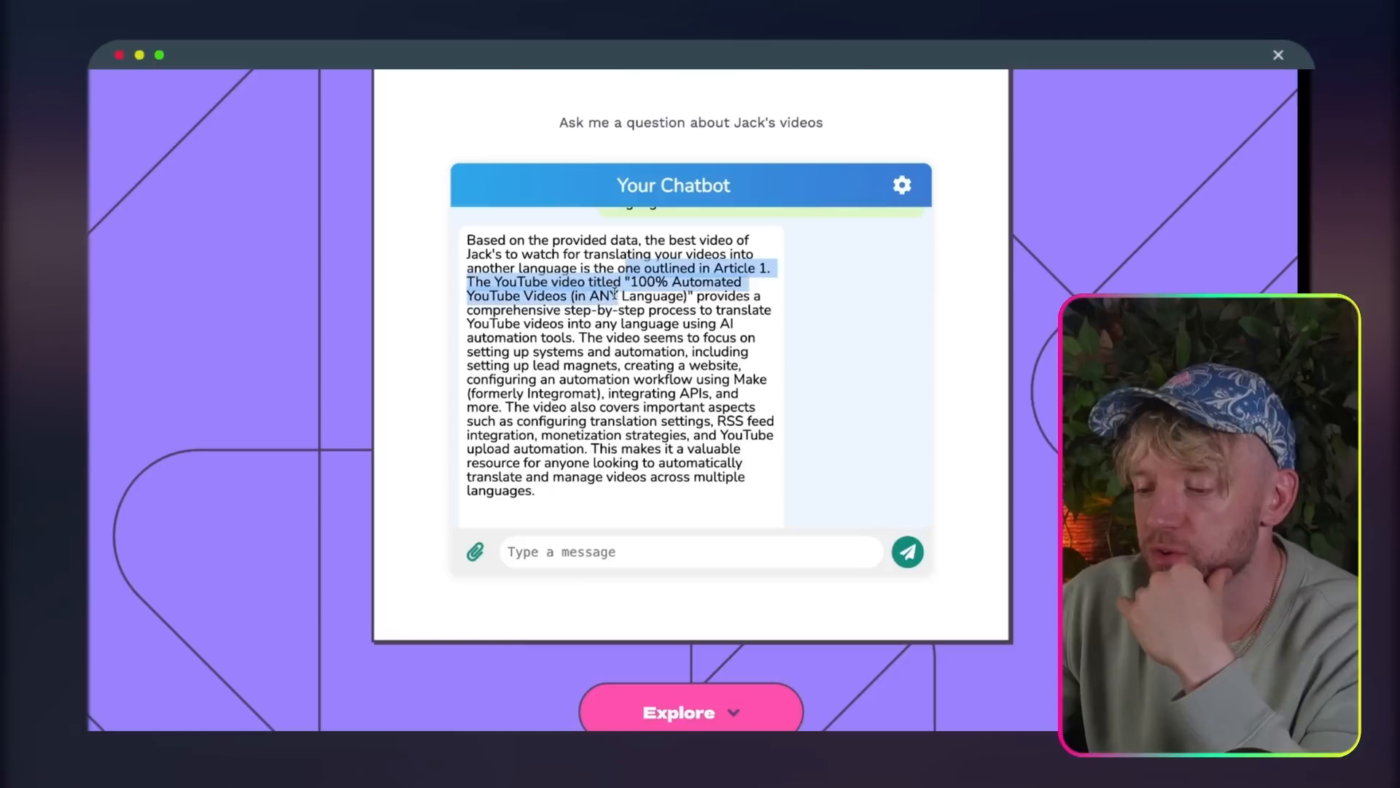
{"action": "scroll", "coordinate": [615, 293], "scroll_direction": "down", "scroll_amount": 3}
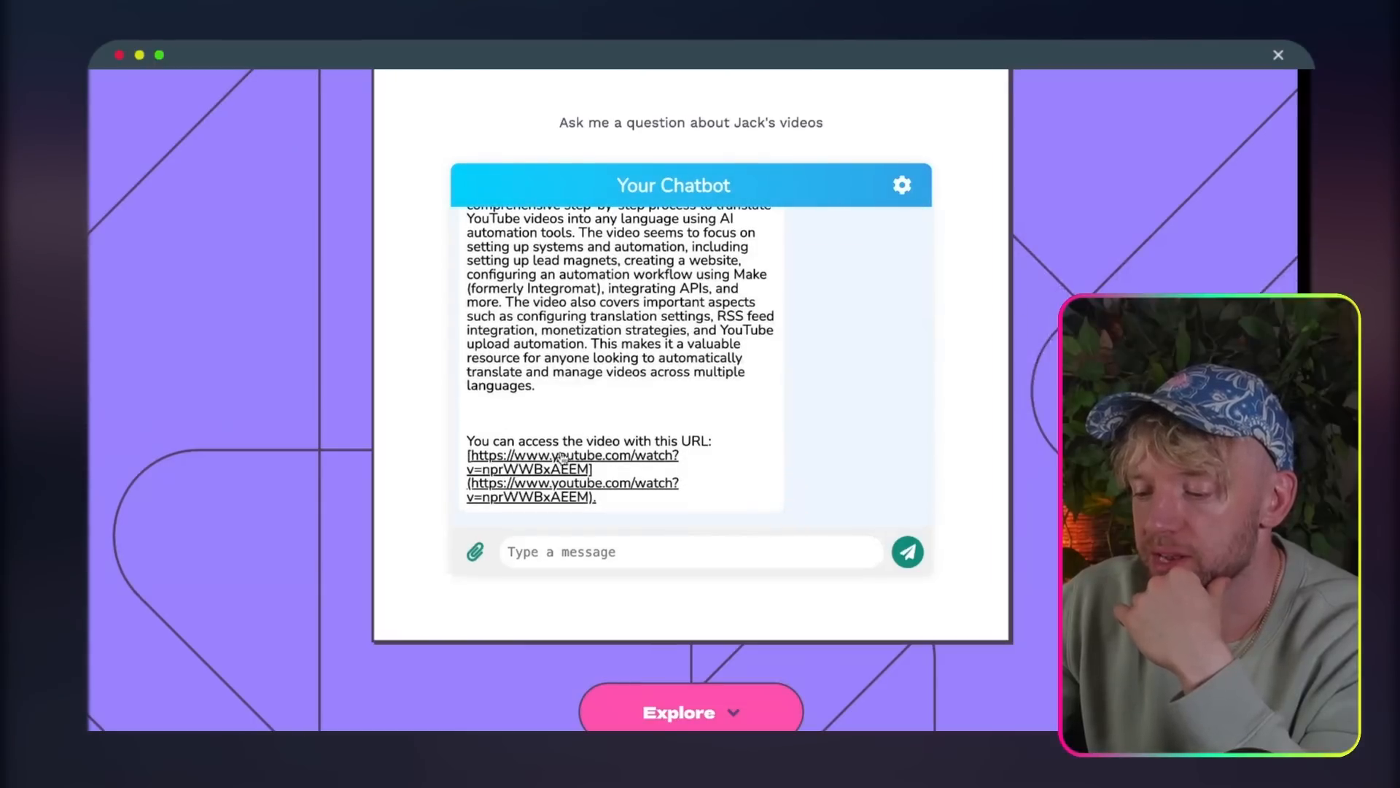
{"action": "left_click", "coordinate": [560, 458]}
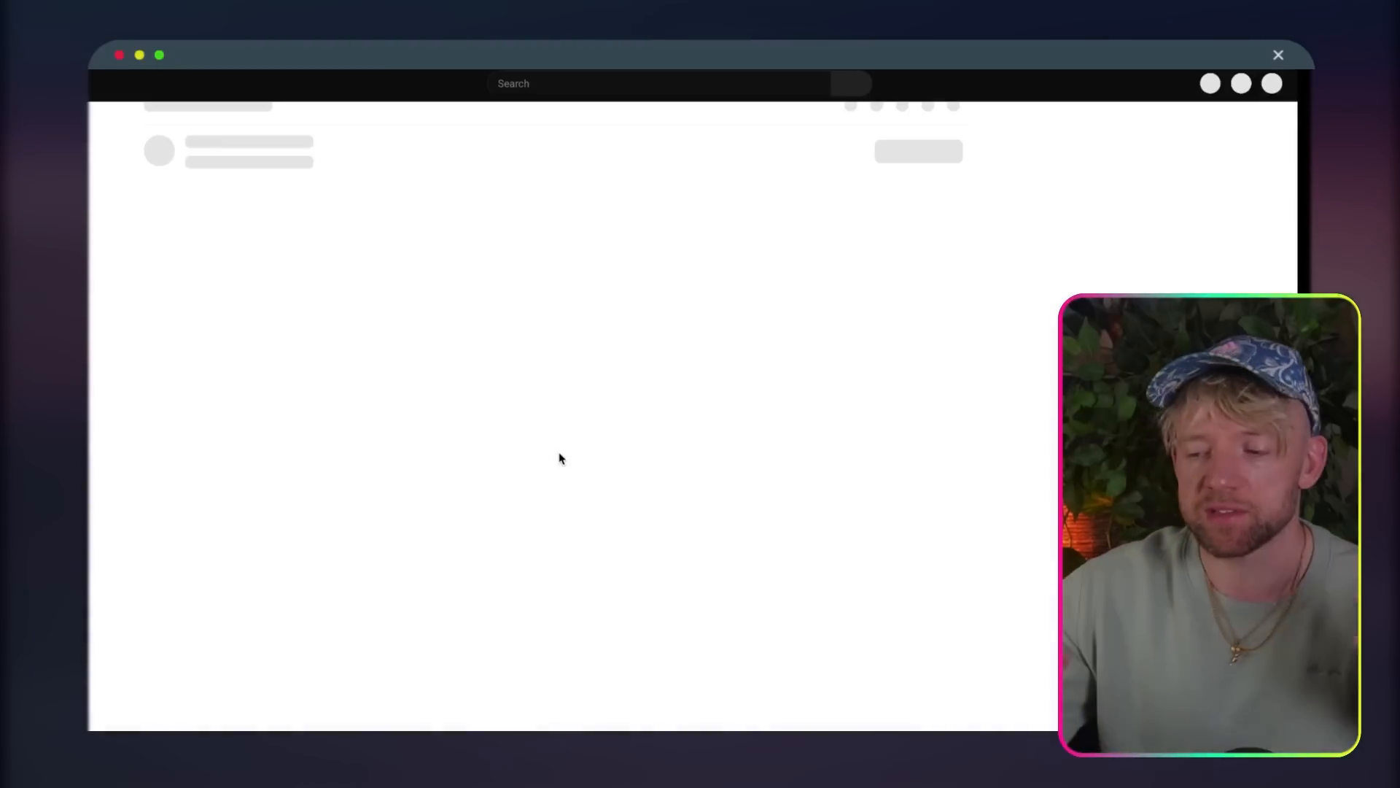